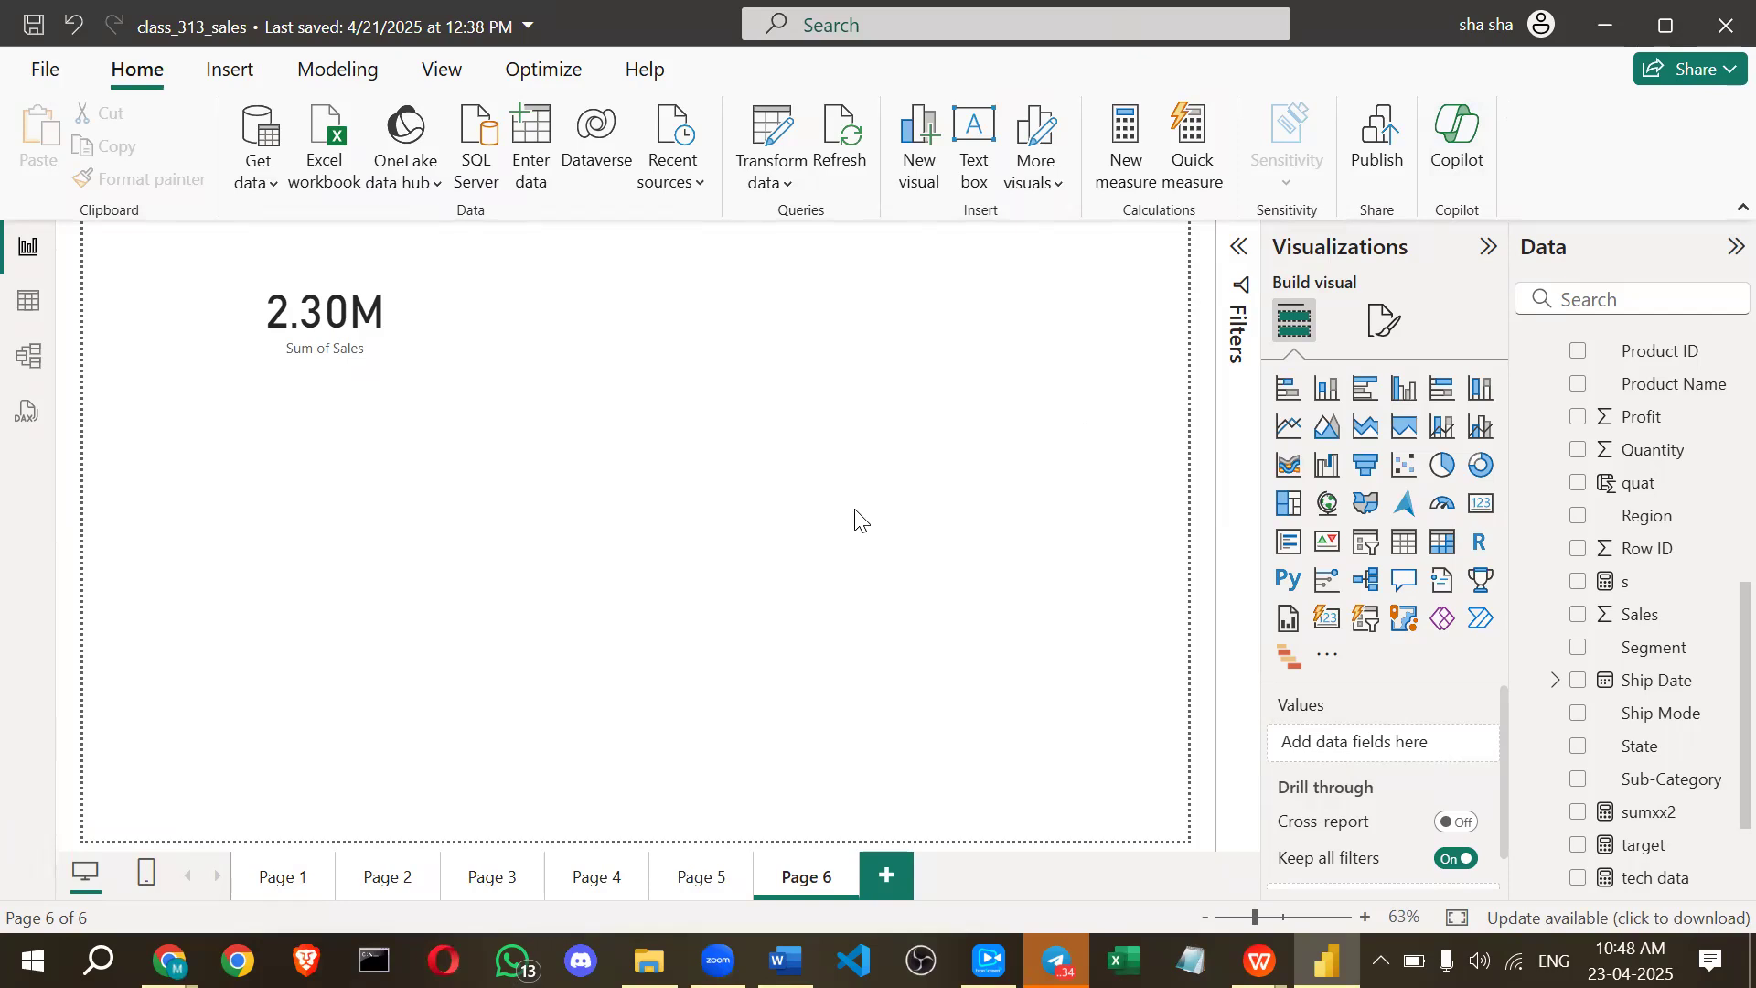
# Give the page's canvas background a light indigo color and set its transparency to 19%.
pyautogui.click(1369, 331)
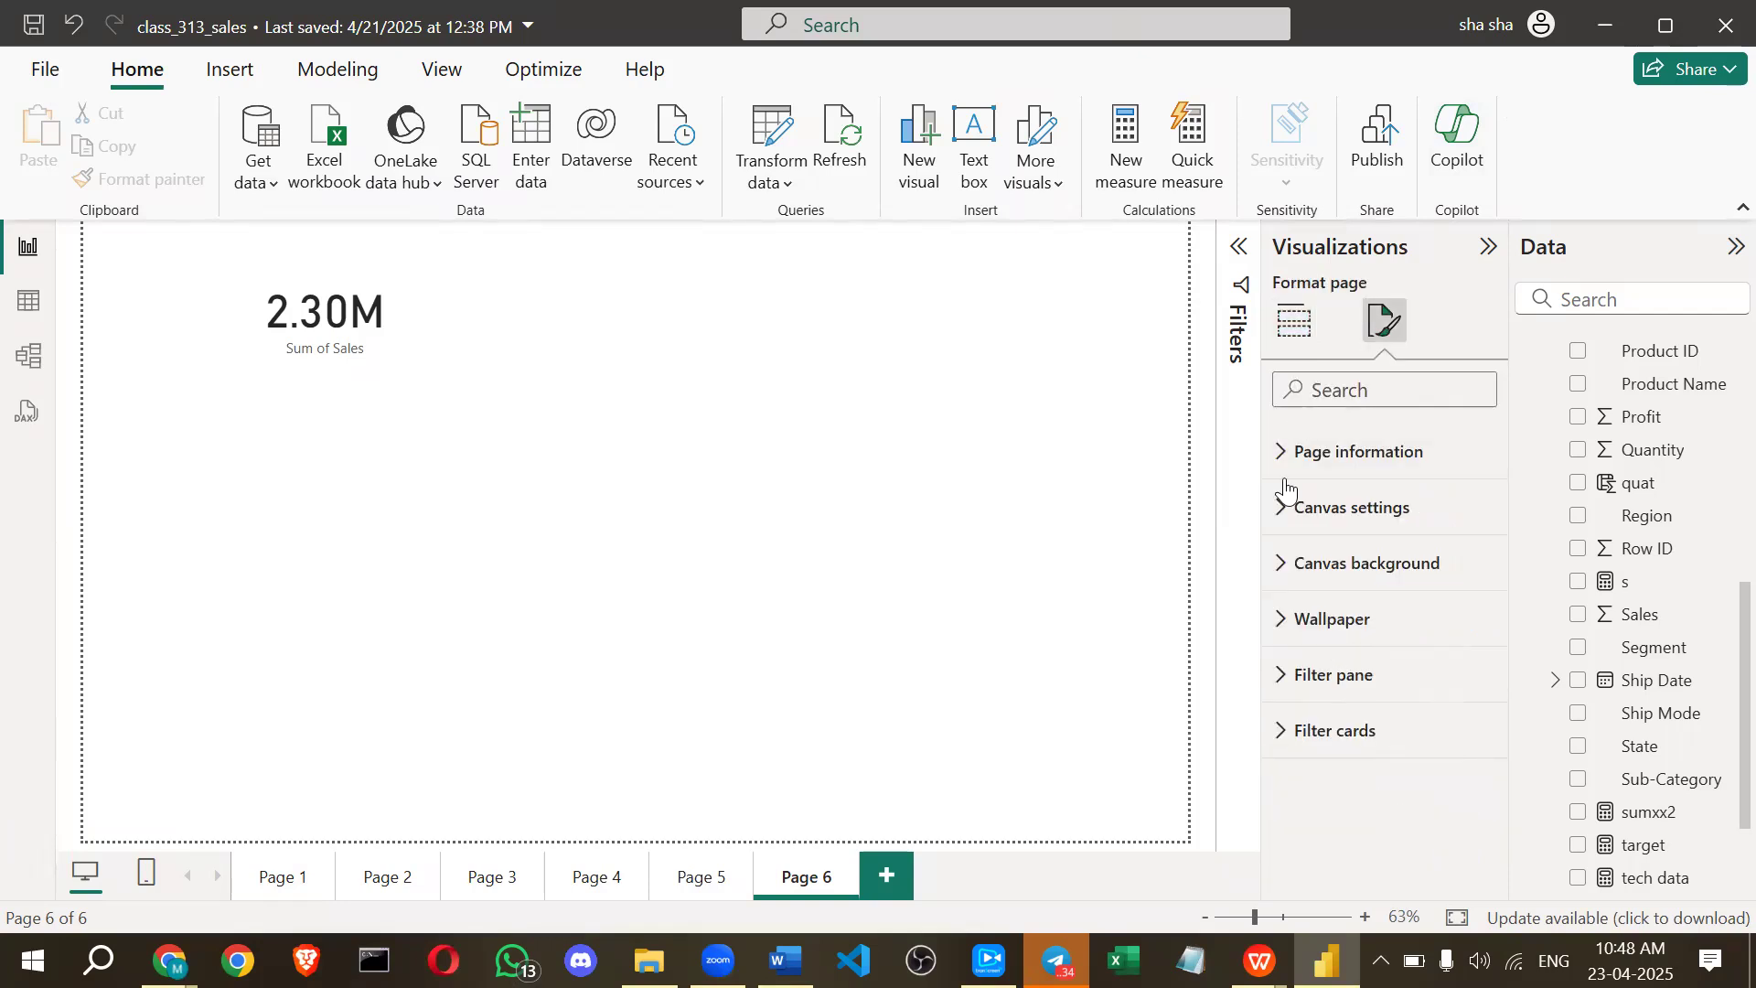
pyautogui.click(1291, 590)
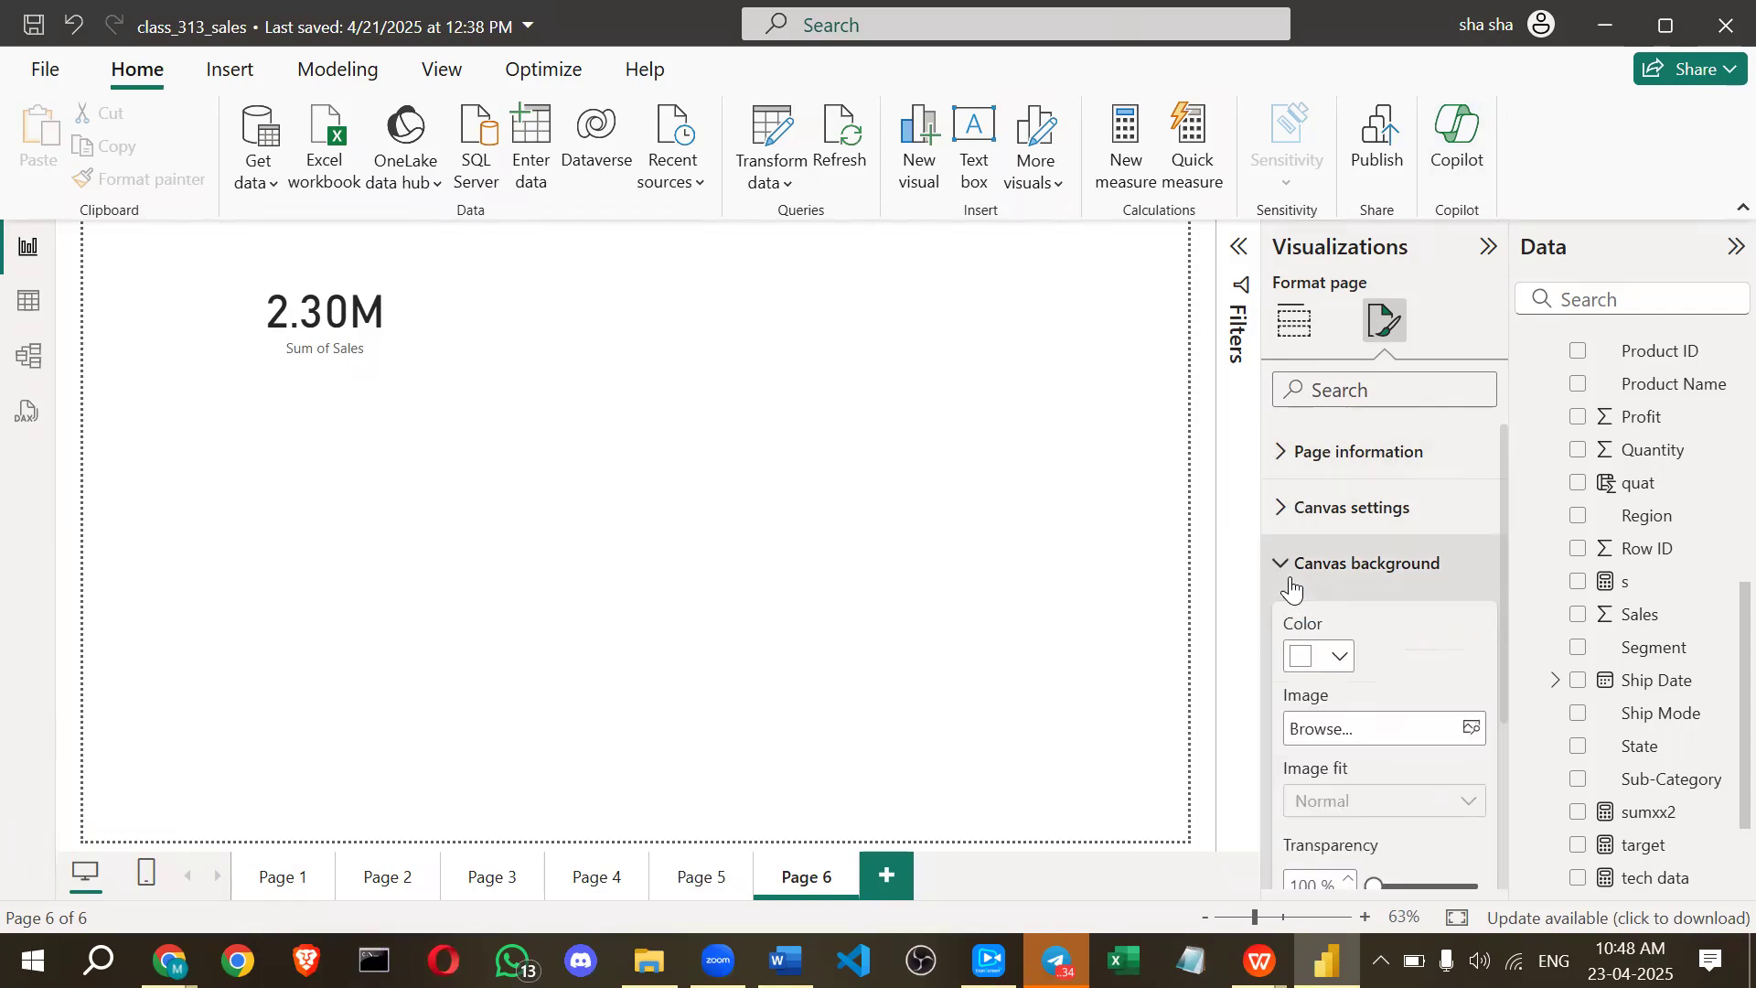
pyautogui.scroll(-2, 1336, 545)
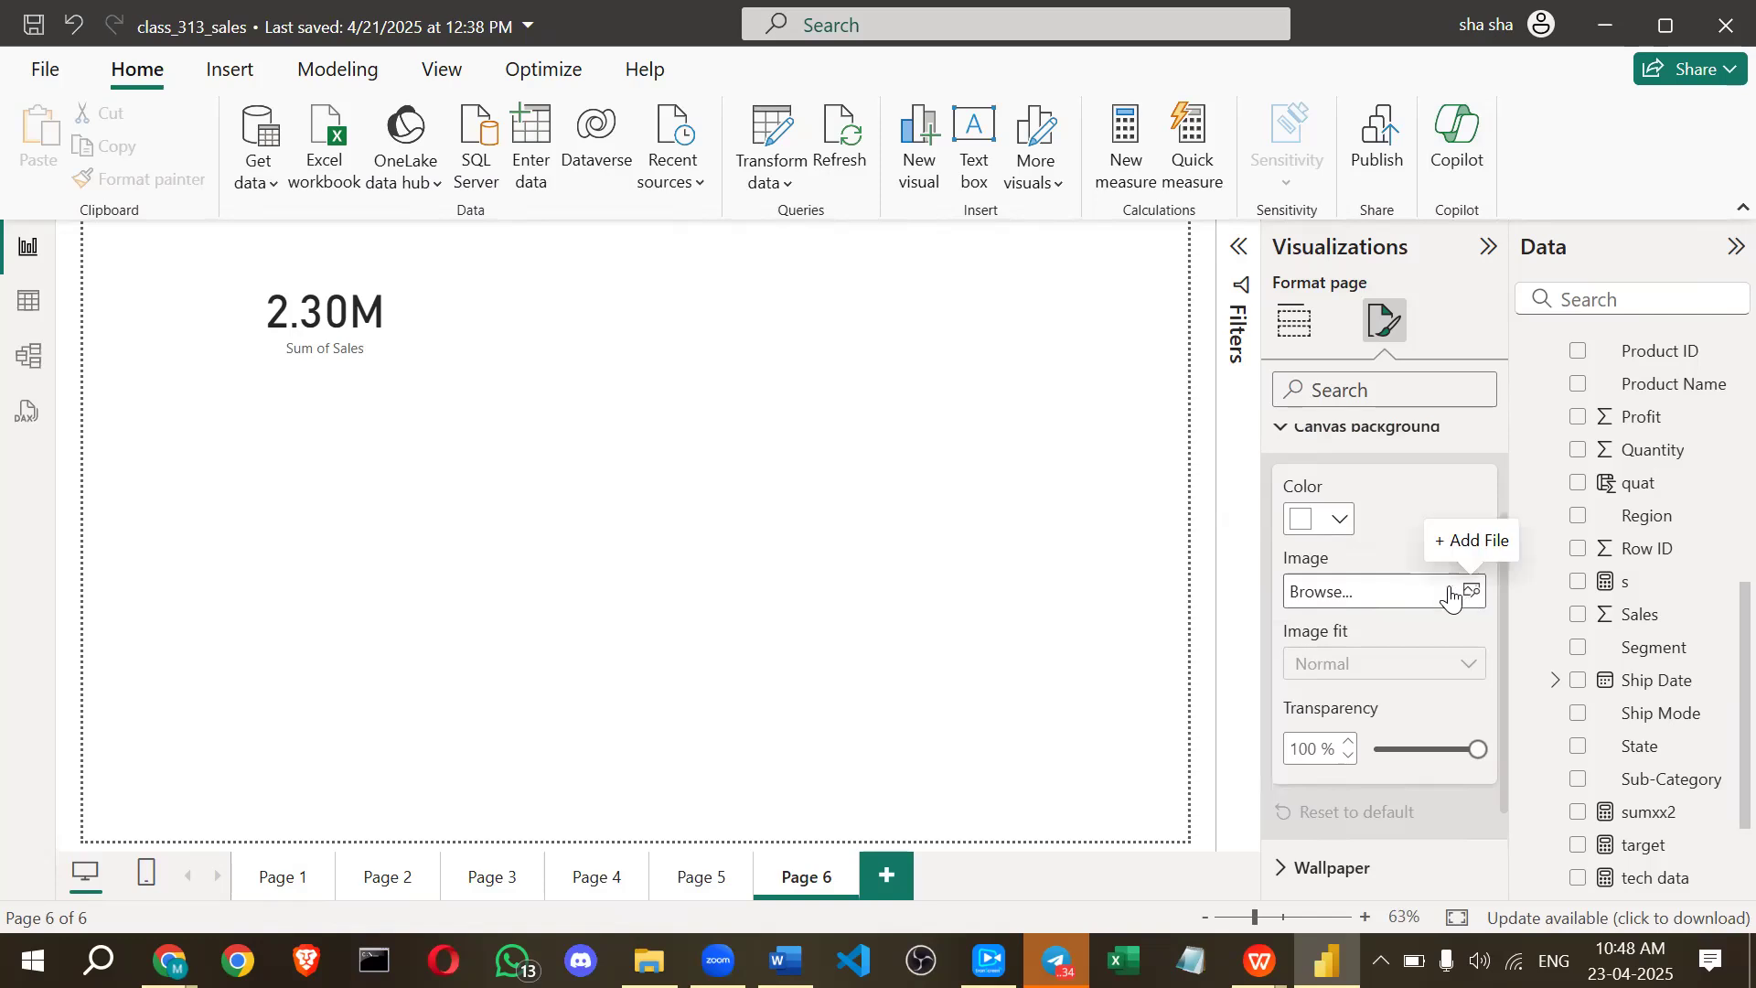
pyautogui.click(1338, 517)
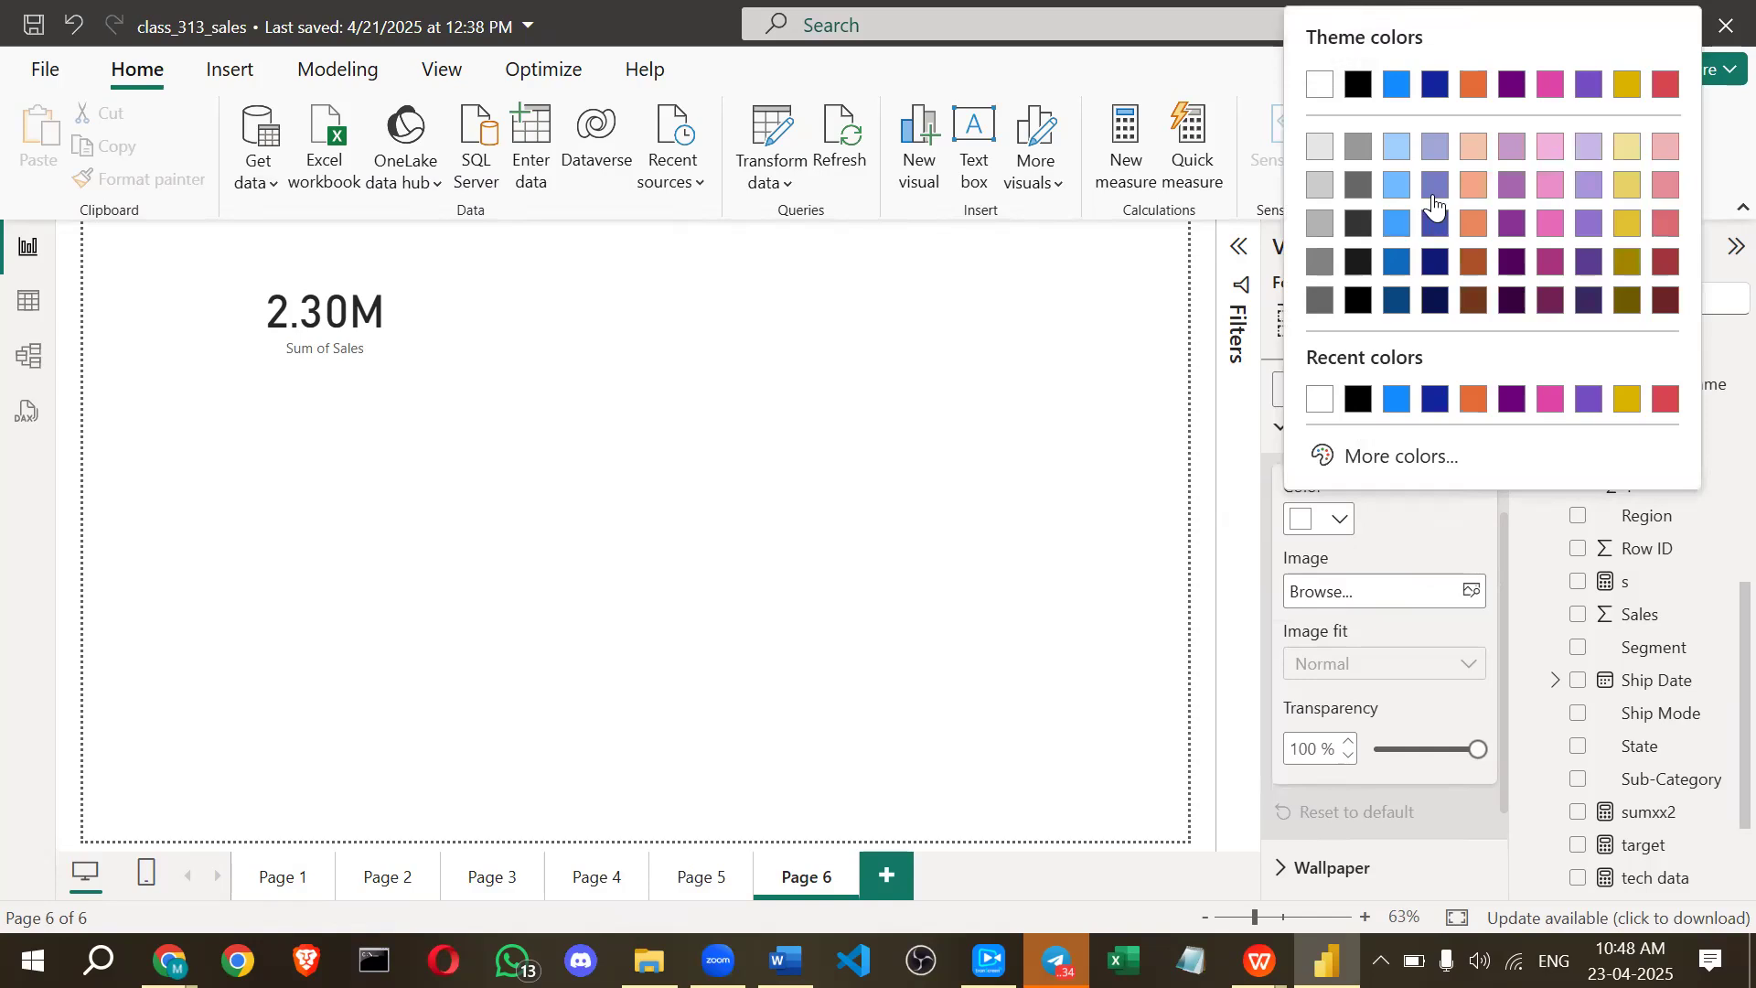
pyautogui.click(1423, 227)
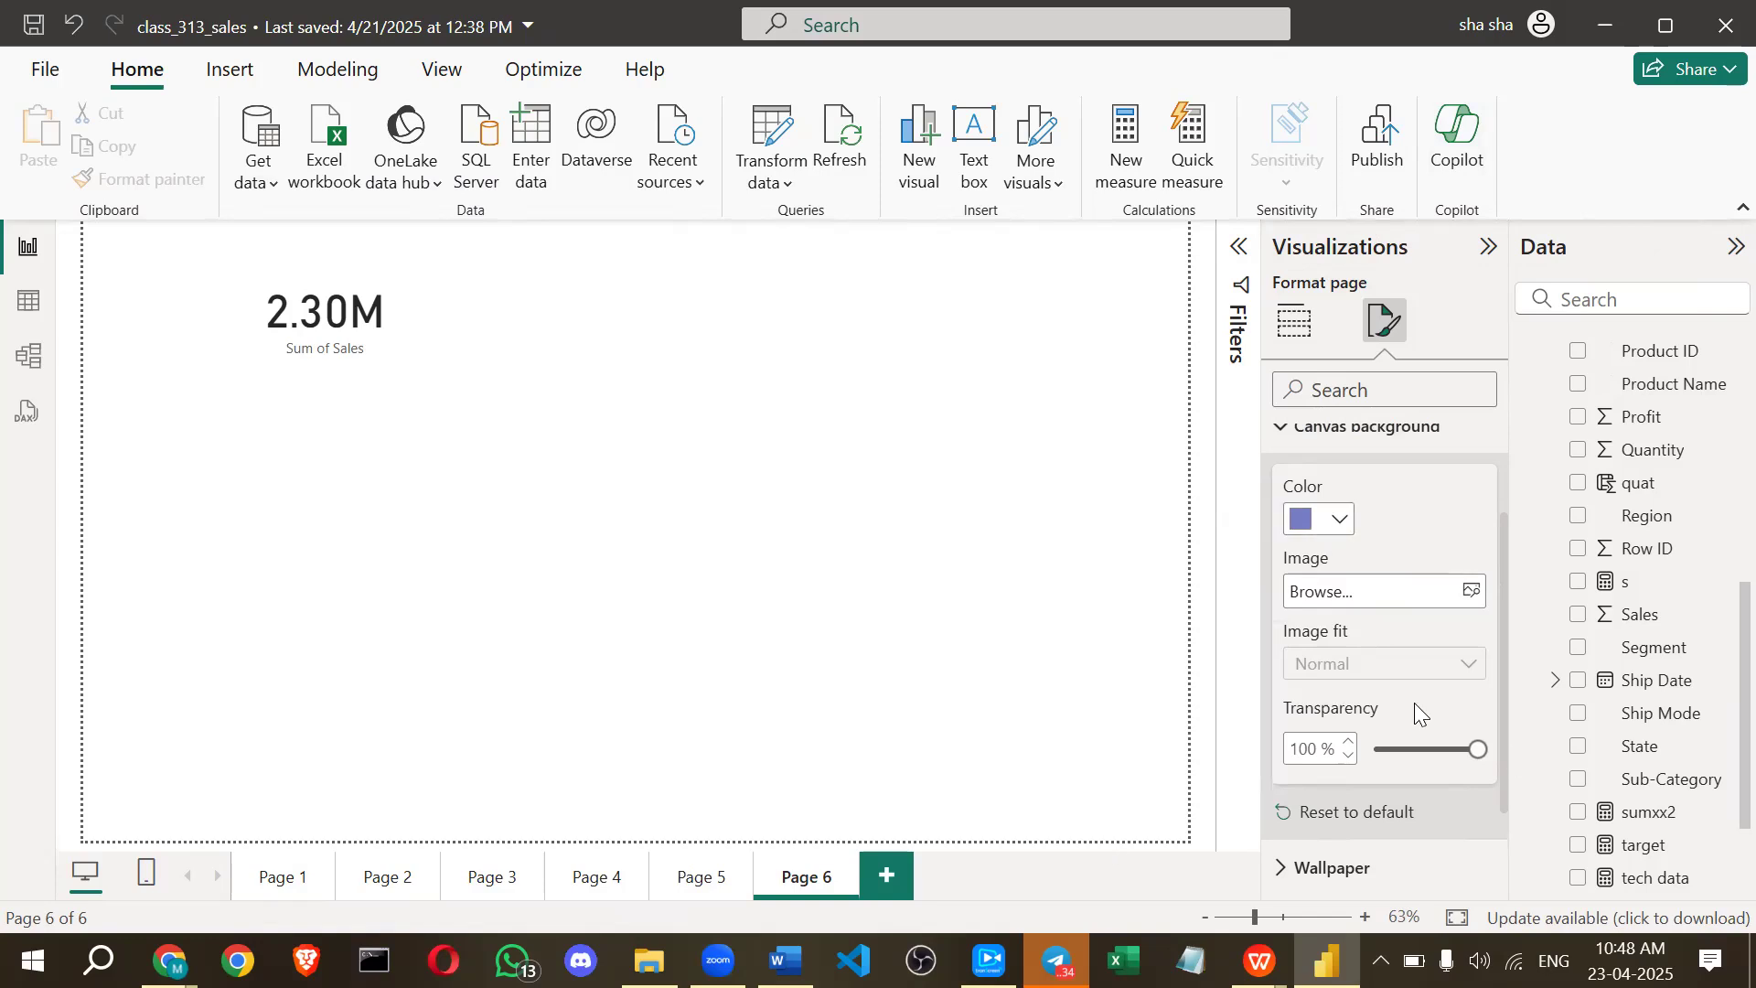
pyautogui.click(1414, 750)
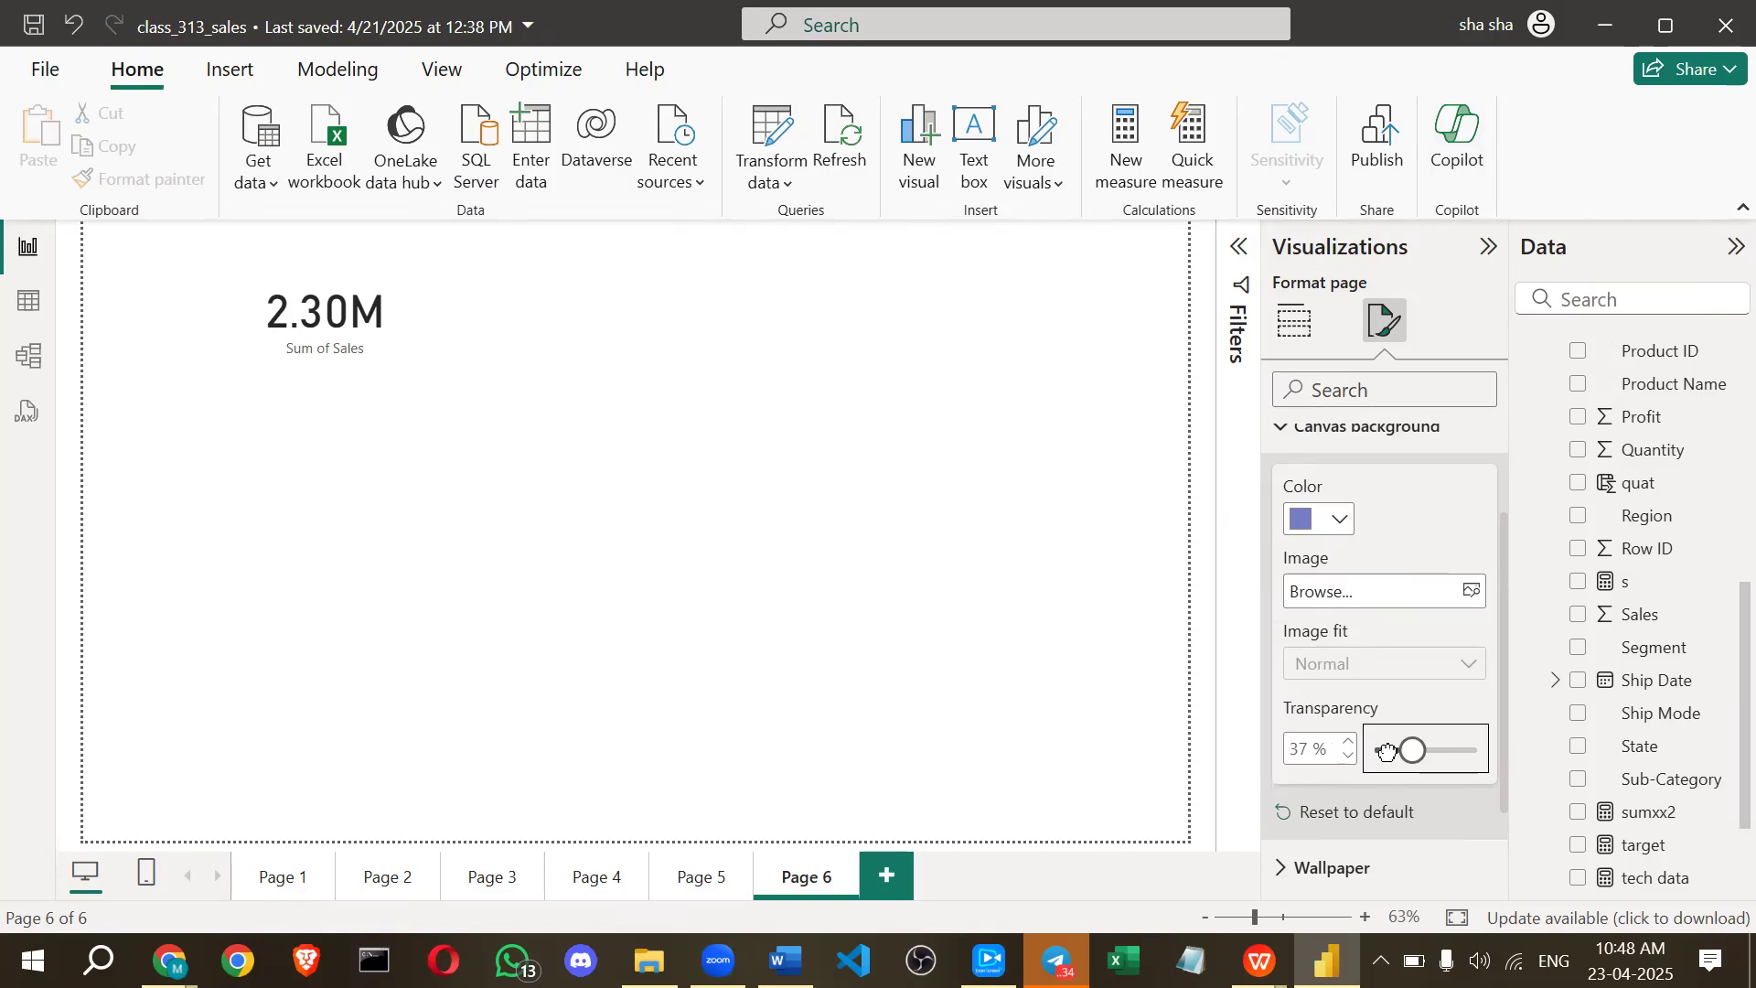
pyautogui.moveTo(1357, 750); pyautogui.dragTo(1058, 628)
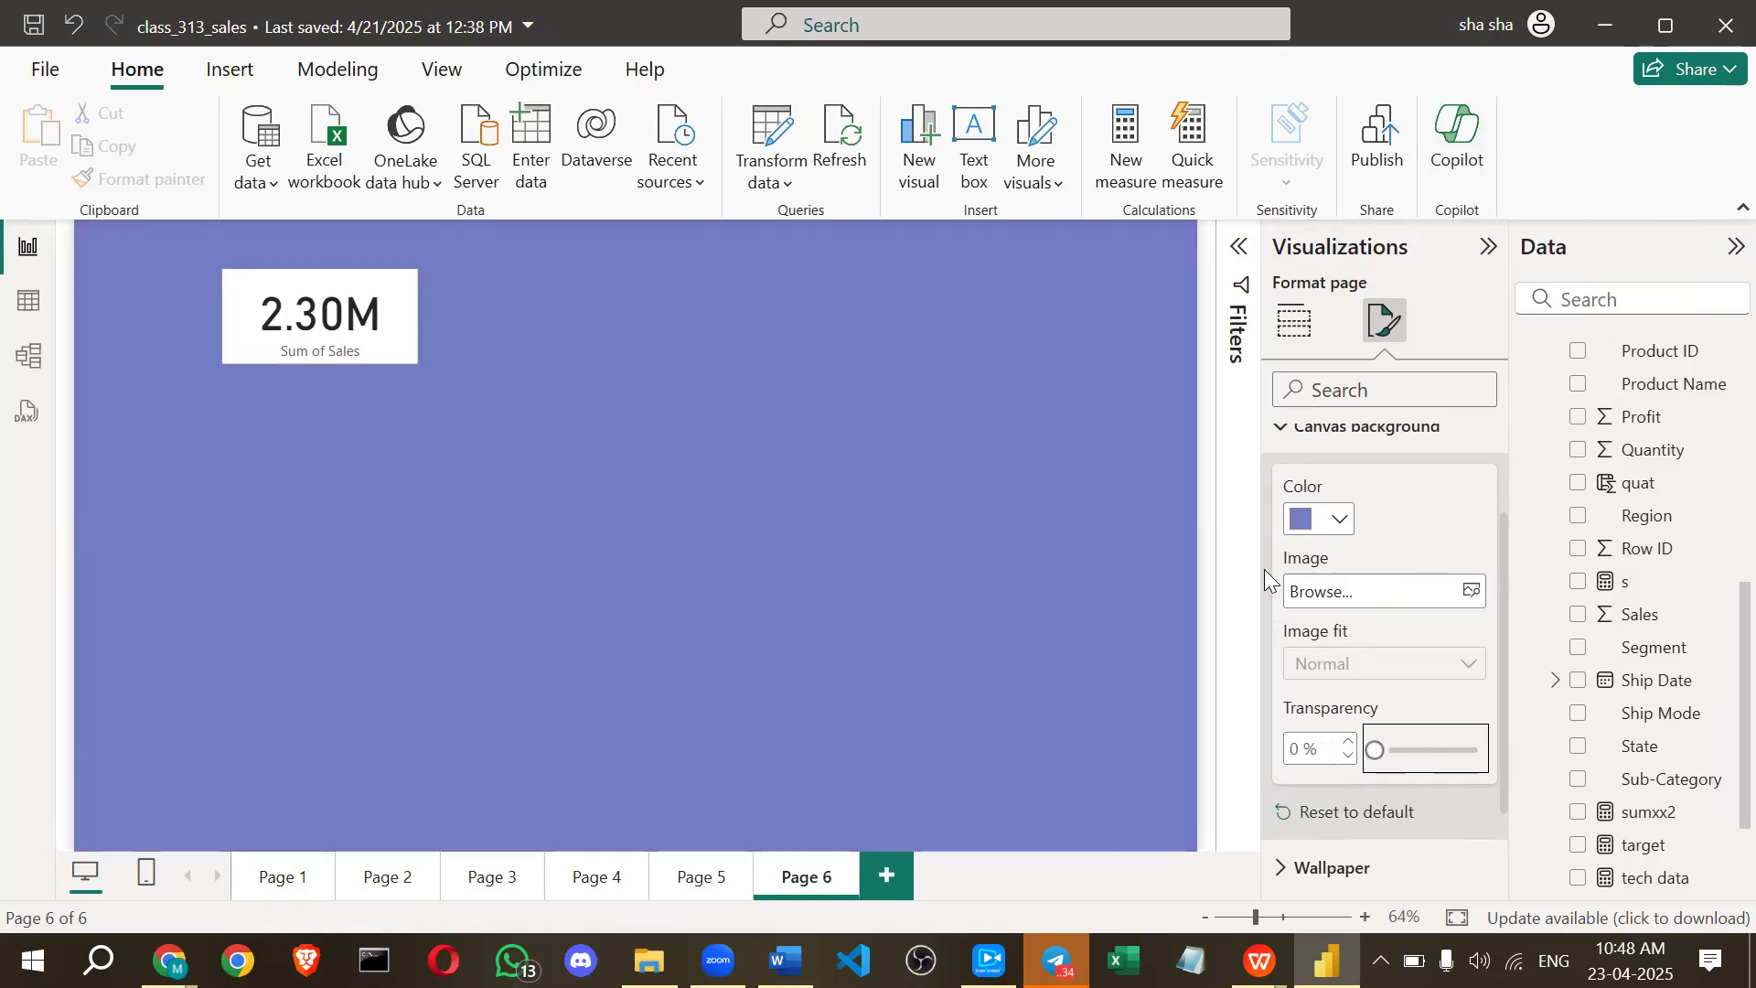
pyautogui.moveTo(1391, 748); pyautogui.dragTo(1393, 746)
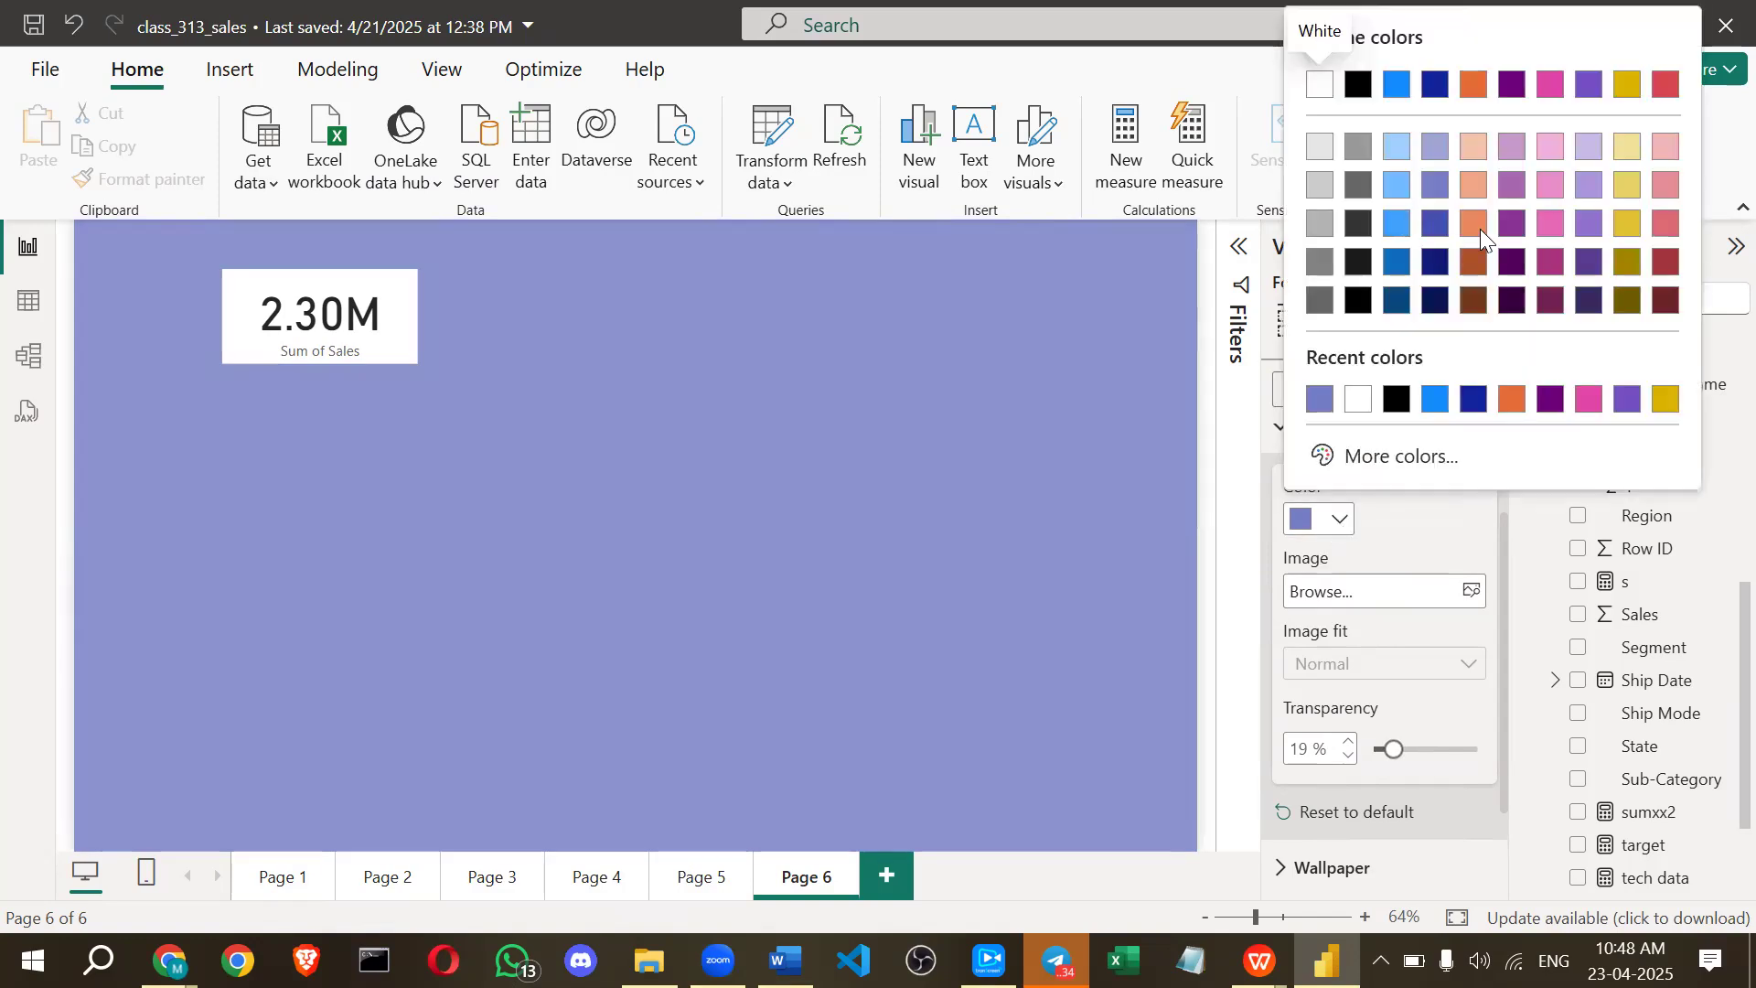
# Change the canvas background color to light blue and set its transparency to 5%.
pyautogui.click(1394, 231)
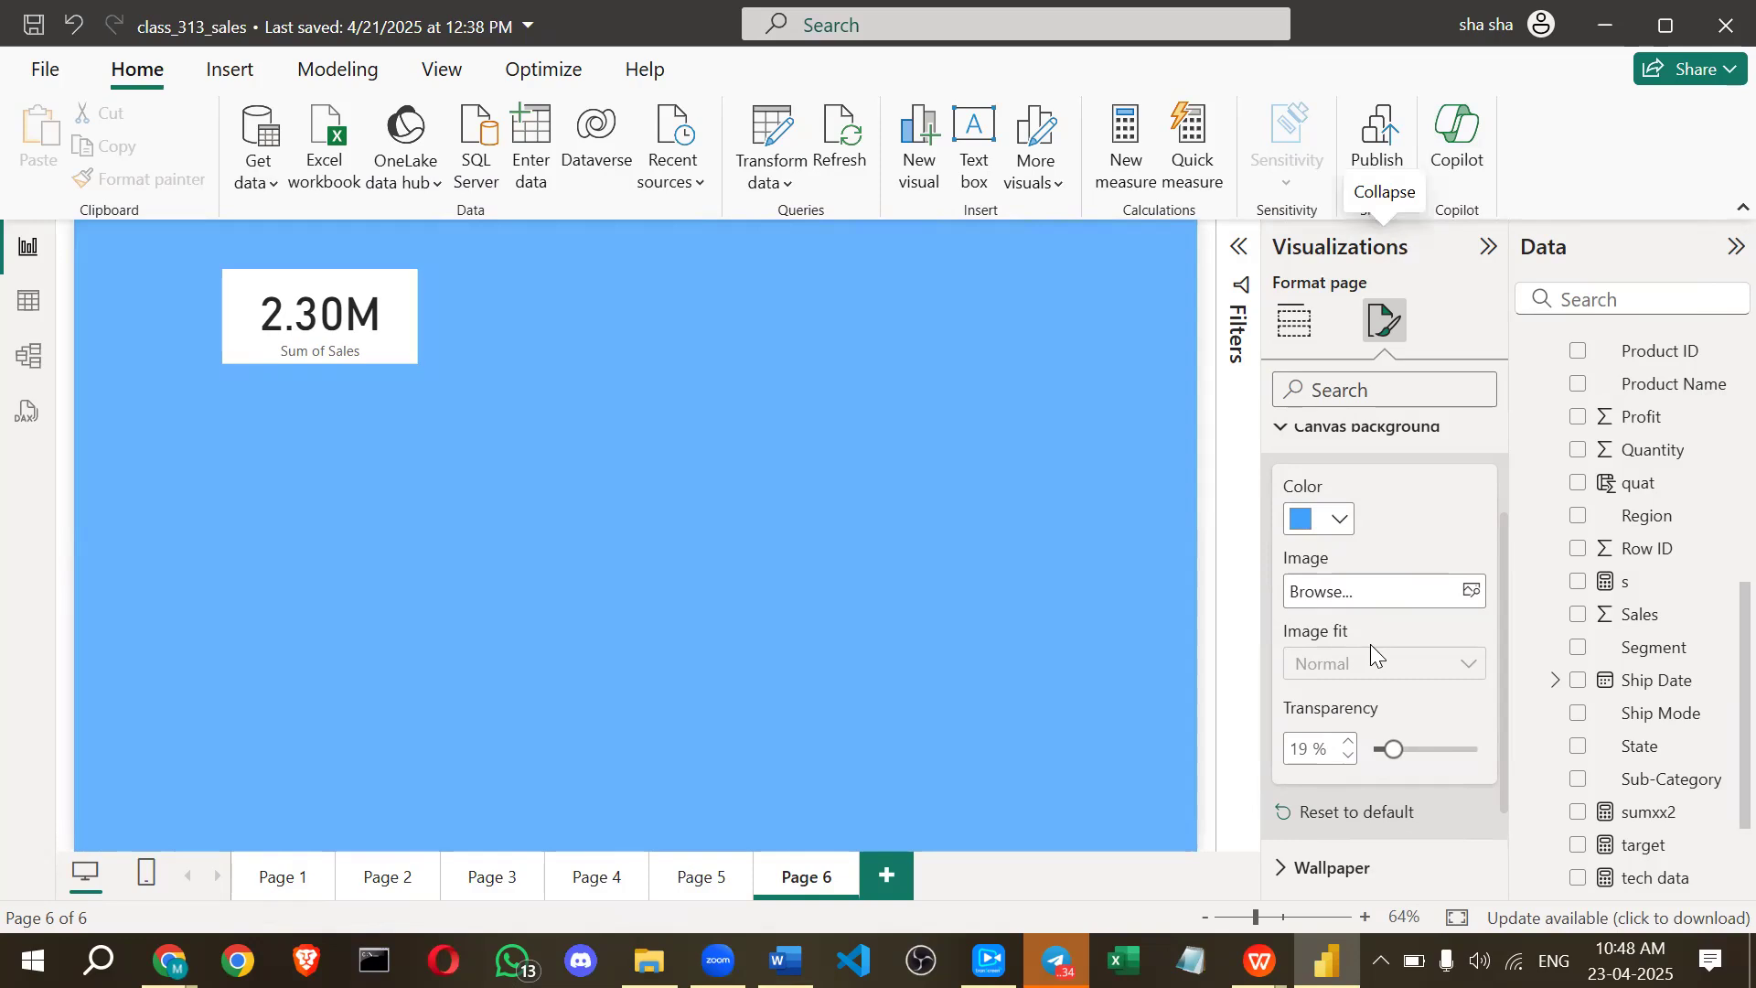
pyautogui.moveTo(1392, 750); pyautogui.dragTo(1445, 749)
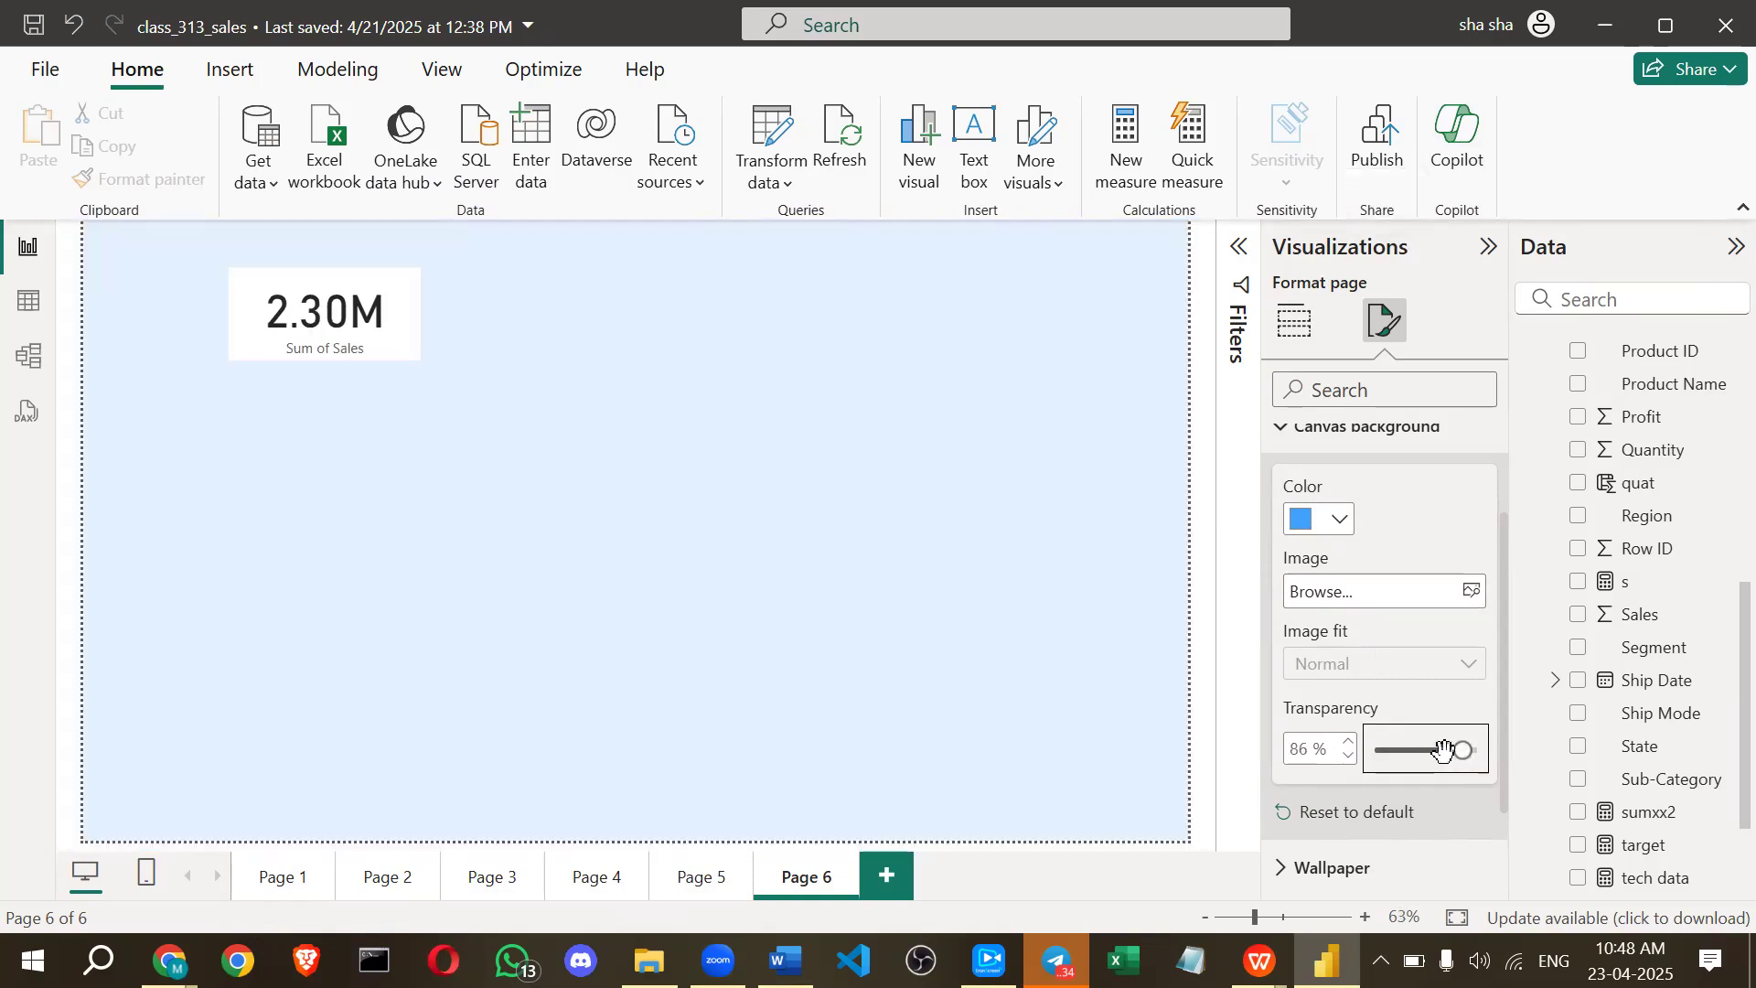
pyautogui.click(1450, 750)
pyautogui.click(1423, 750)
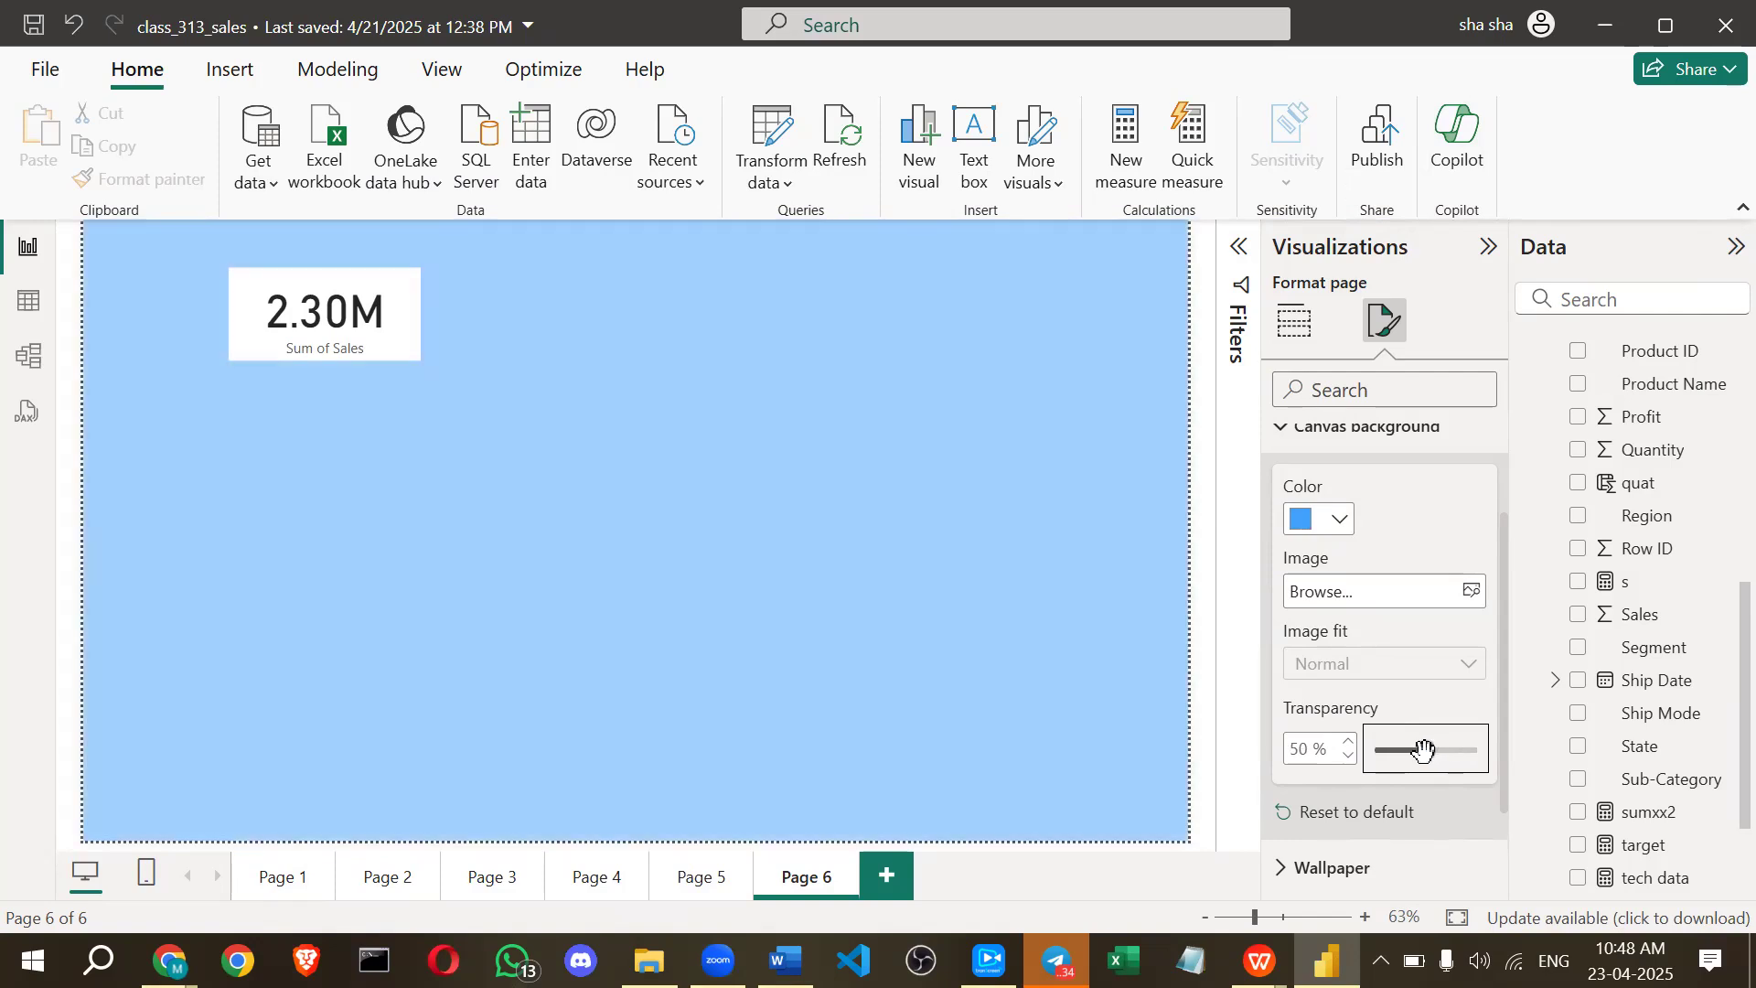
pyautogui.moveTo(1423, 750); pyautogui.dragTo(1377, 752)
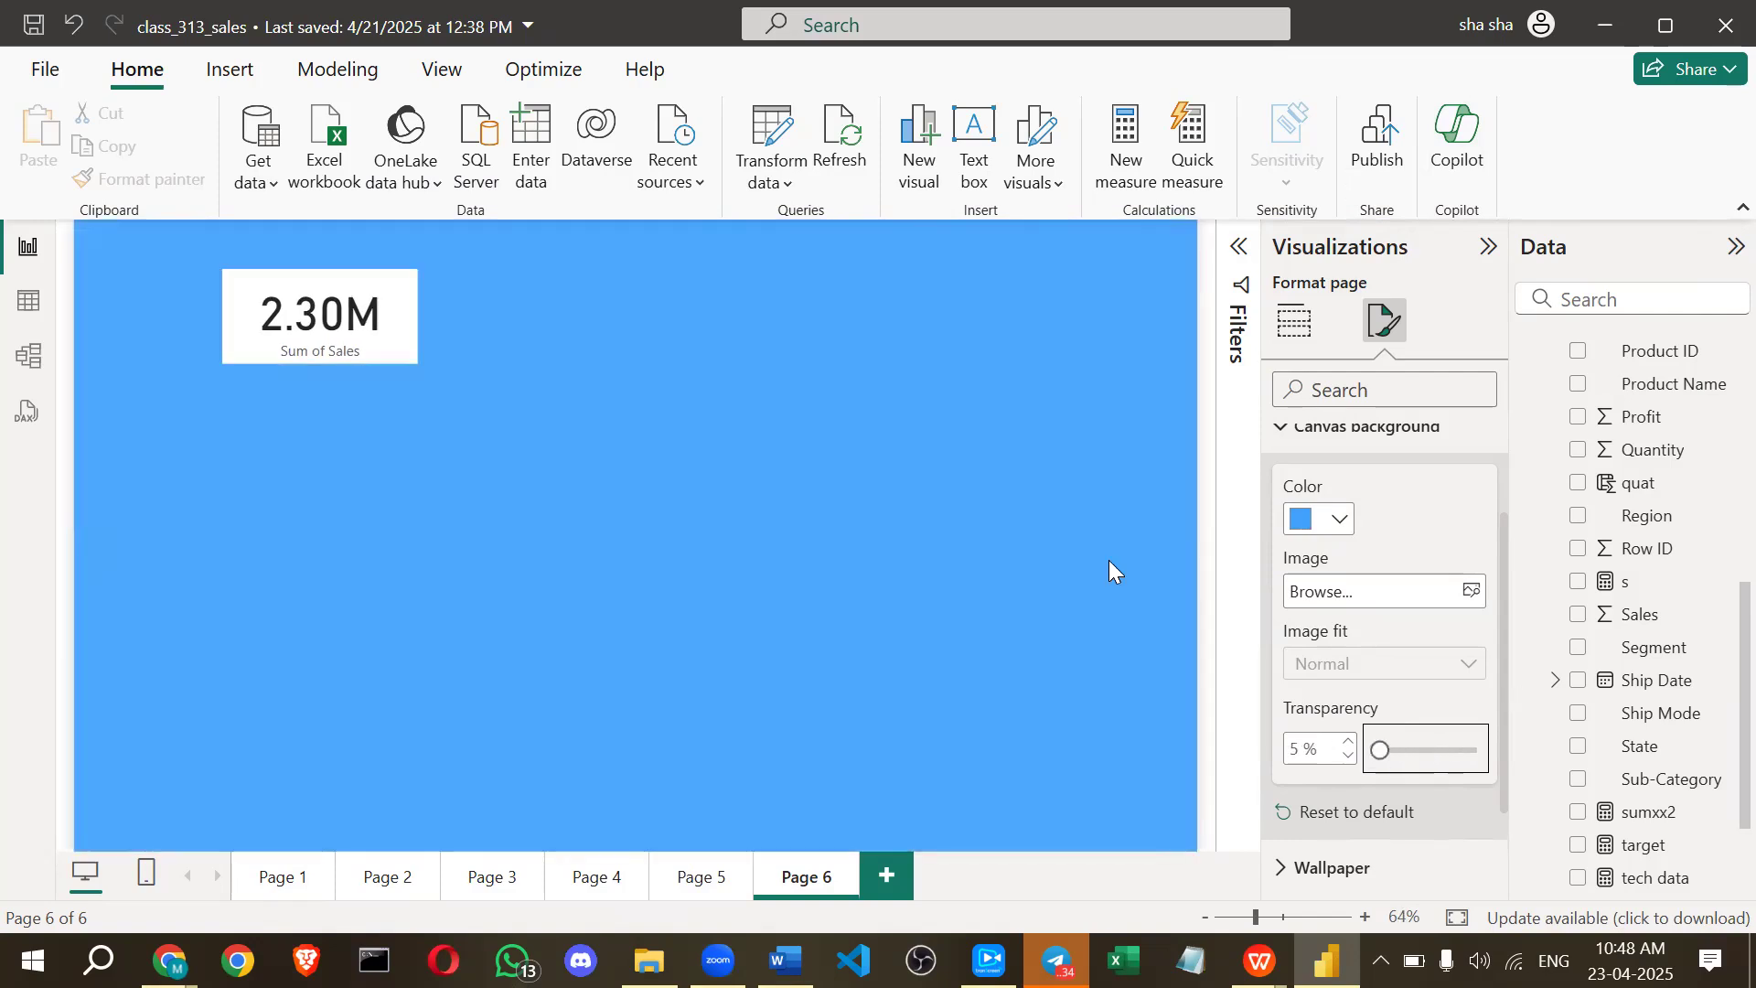
# Start choosing a canvas background image and browse to the ds_materials folder, widening the folder list.
pyautogui.click(1389, 600)
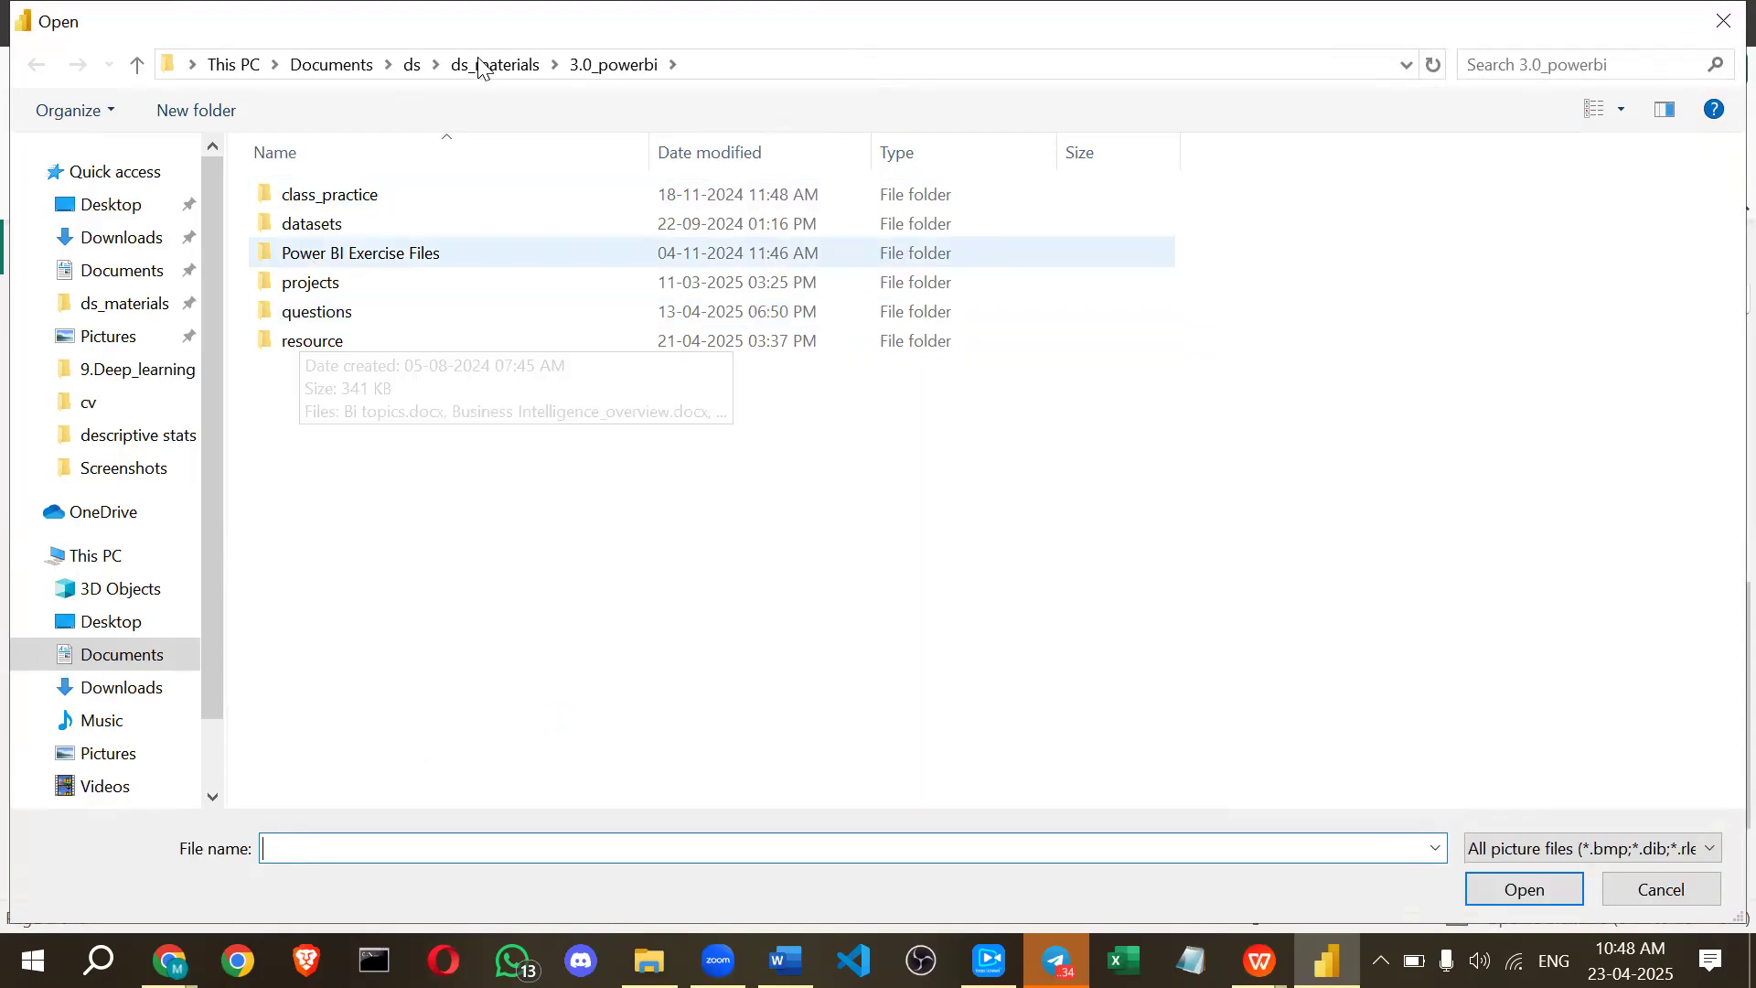
pyautogui.click(483, 67)
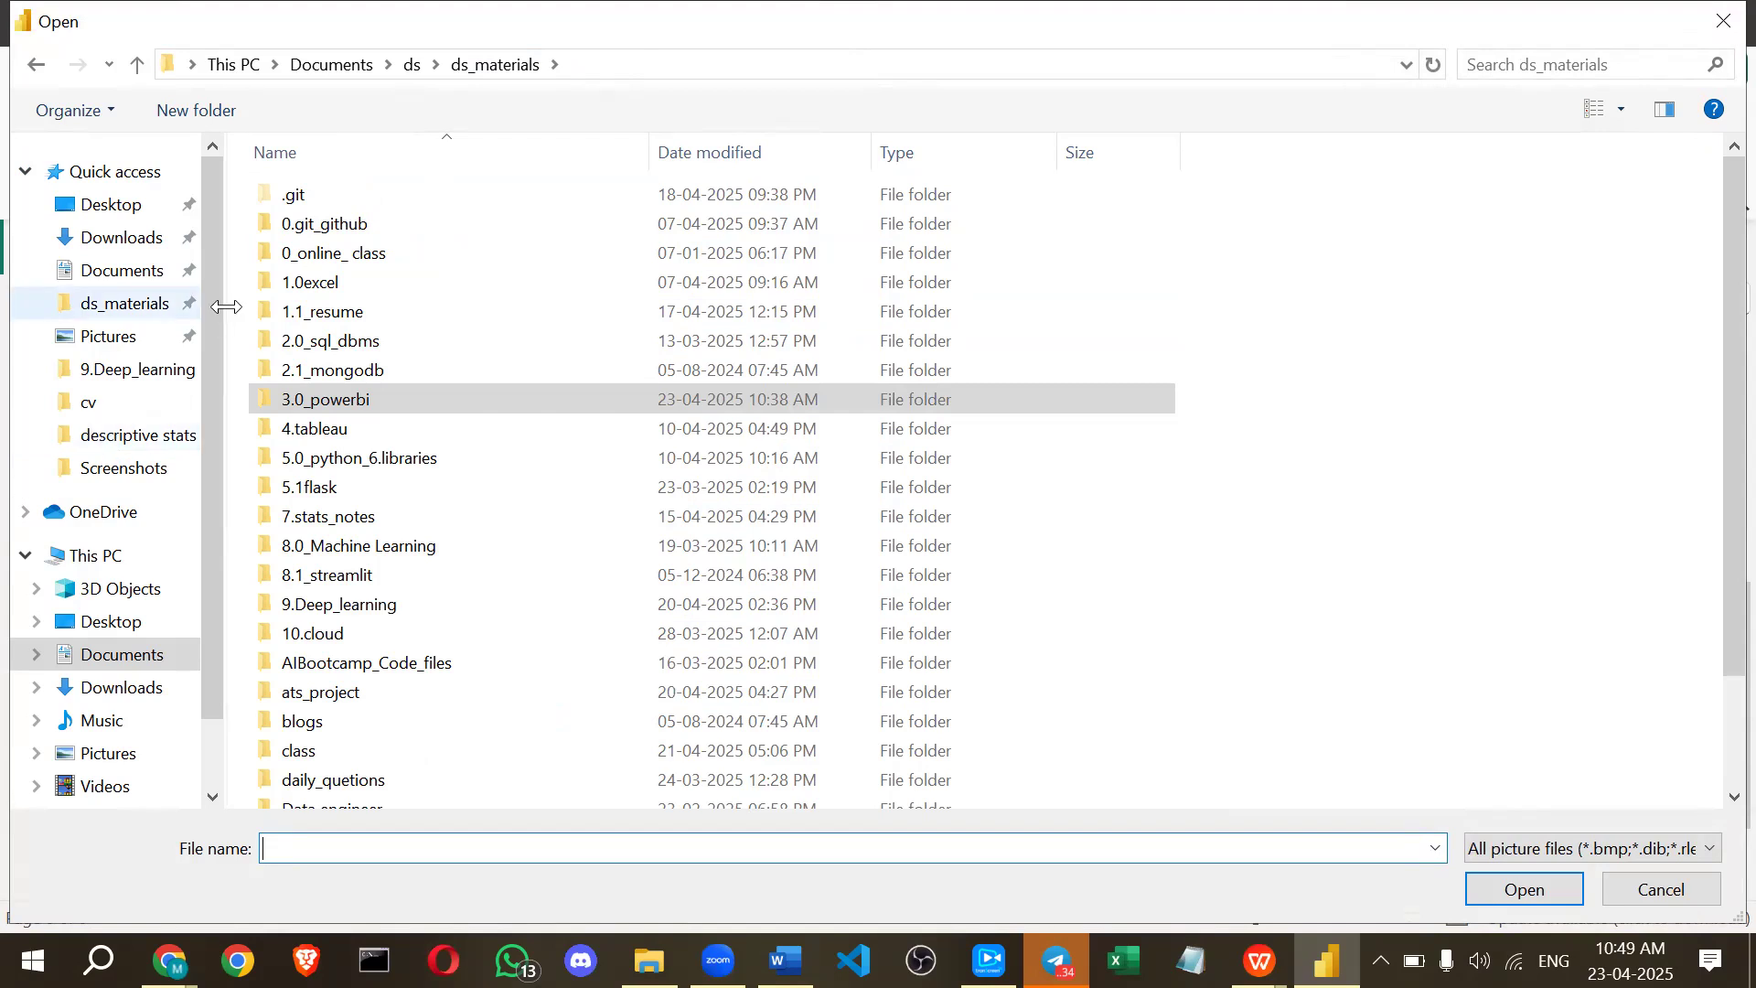
pyautogui.moveTo(222, 316); pyautogui.dragTo(353, 316)
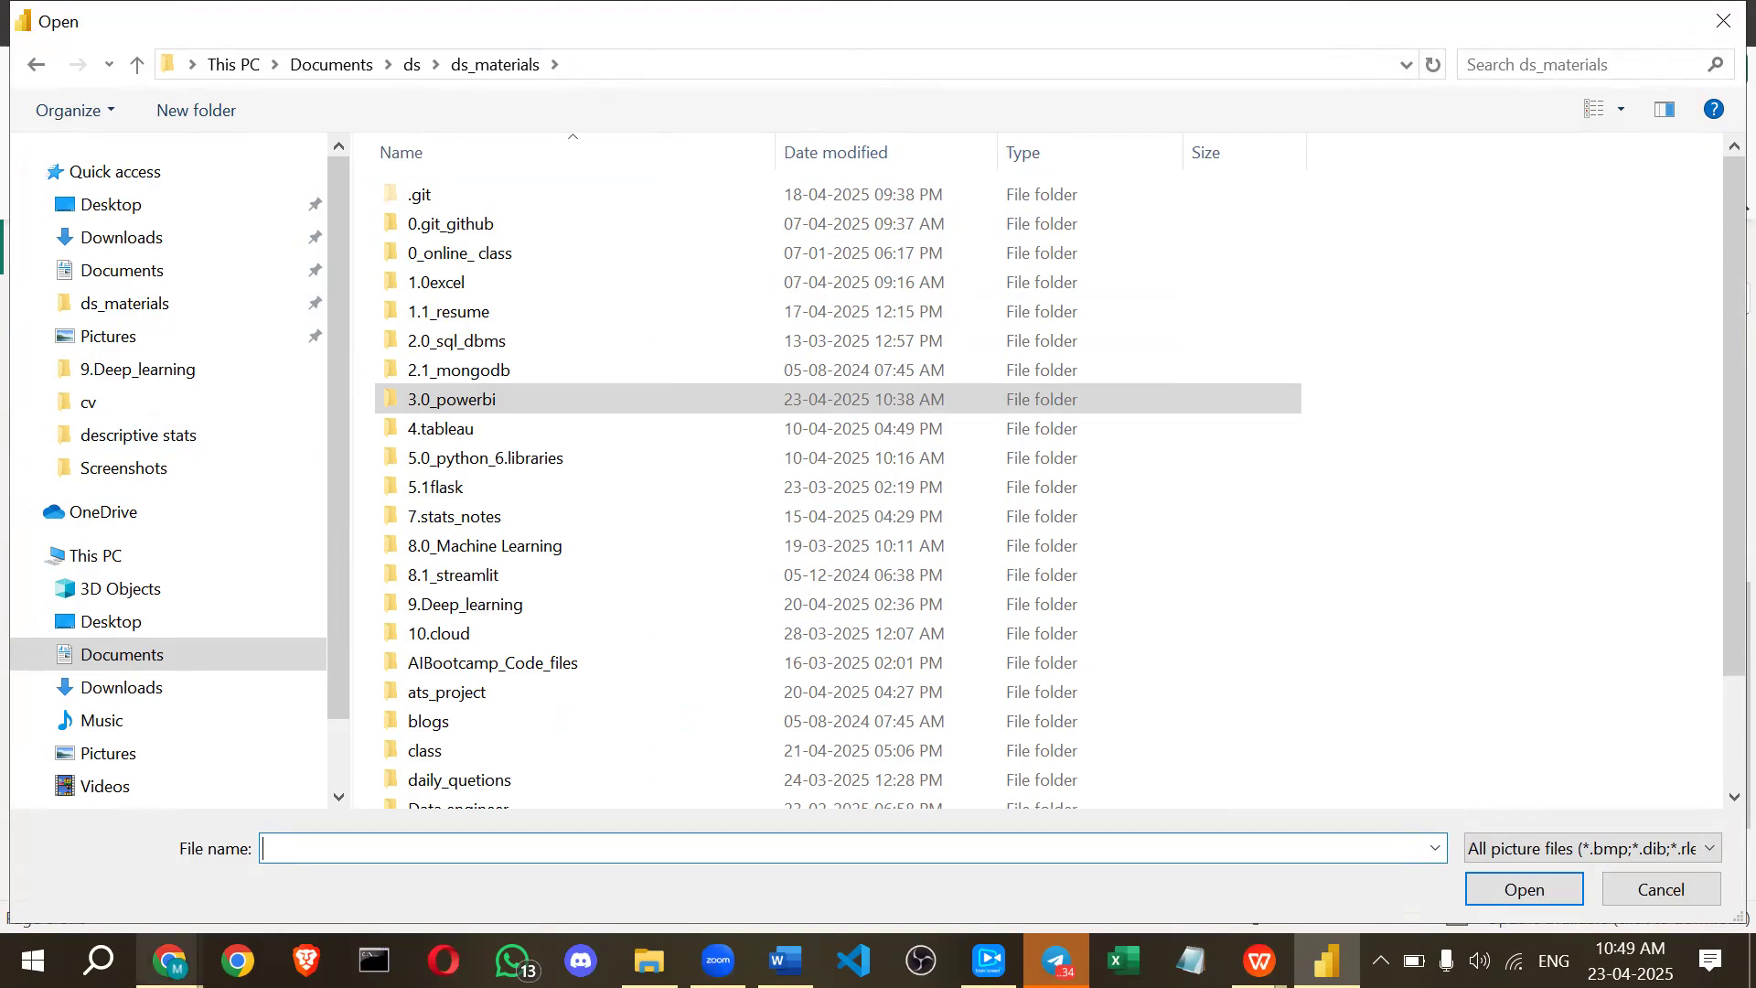
# Switch to File Explorer and look through the 3.0_powerbi subfolders, ending in the projects folder.
pyautogui.moveTo(170, 960)
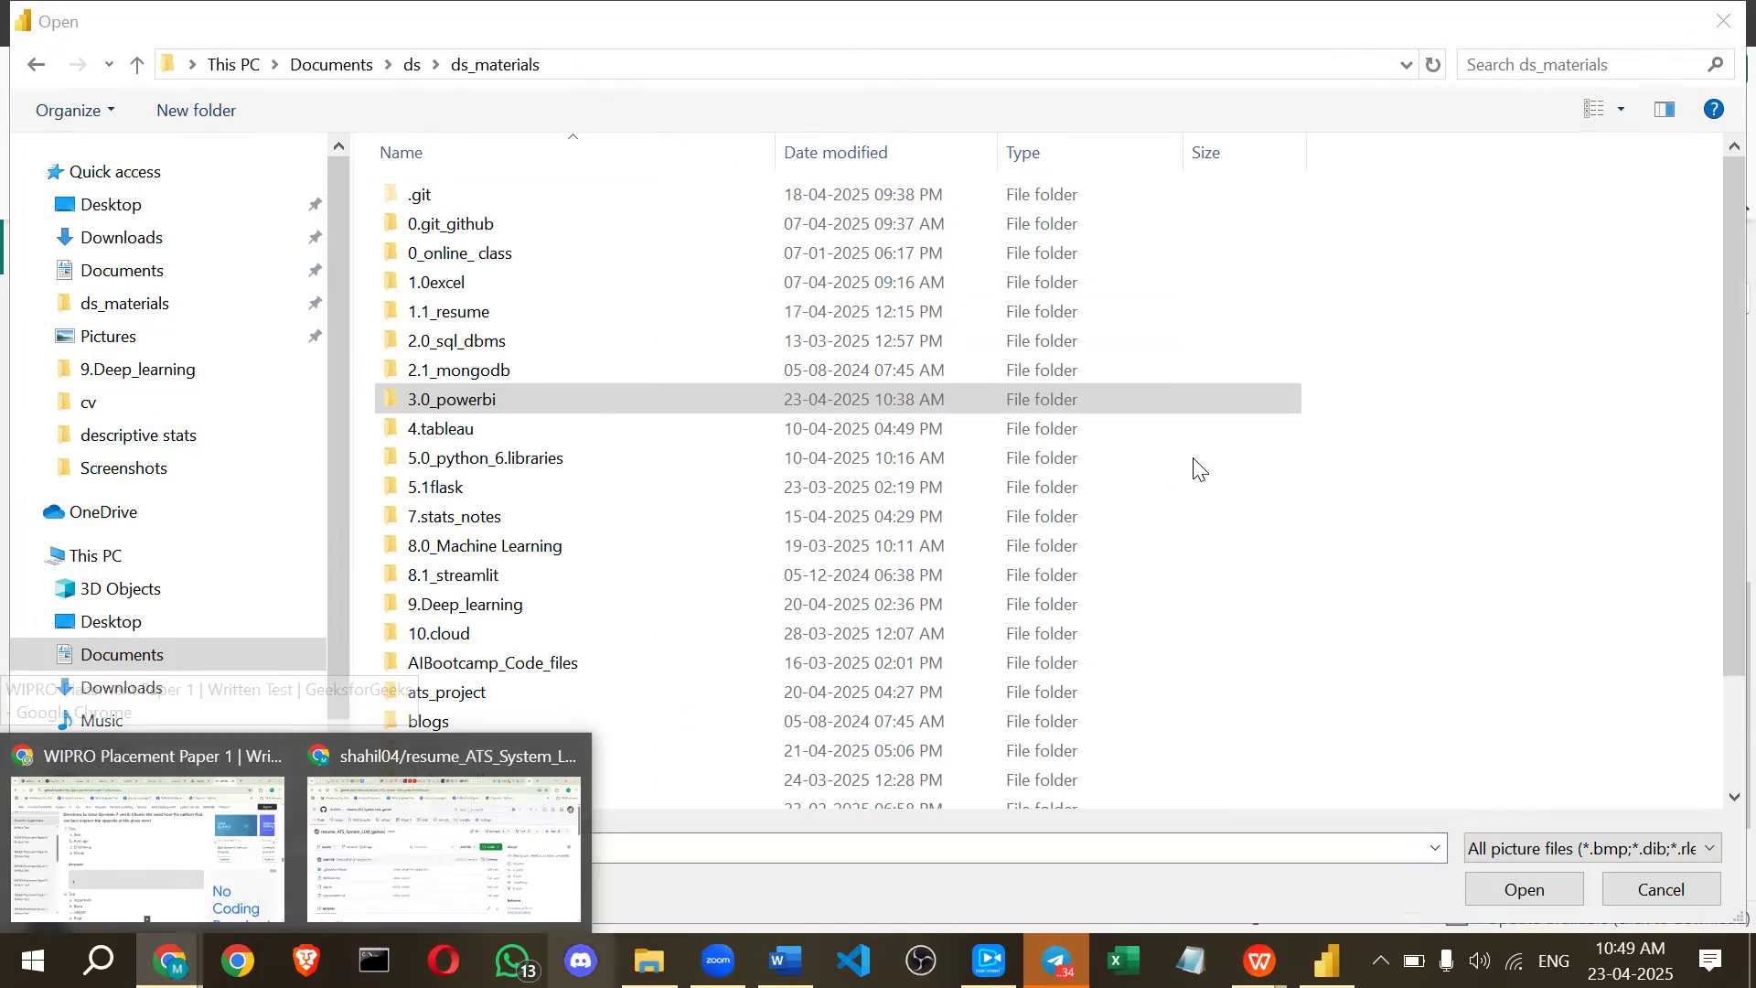
pyautogui.hotkey('alt', 'Tab')
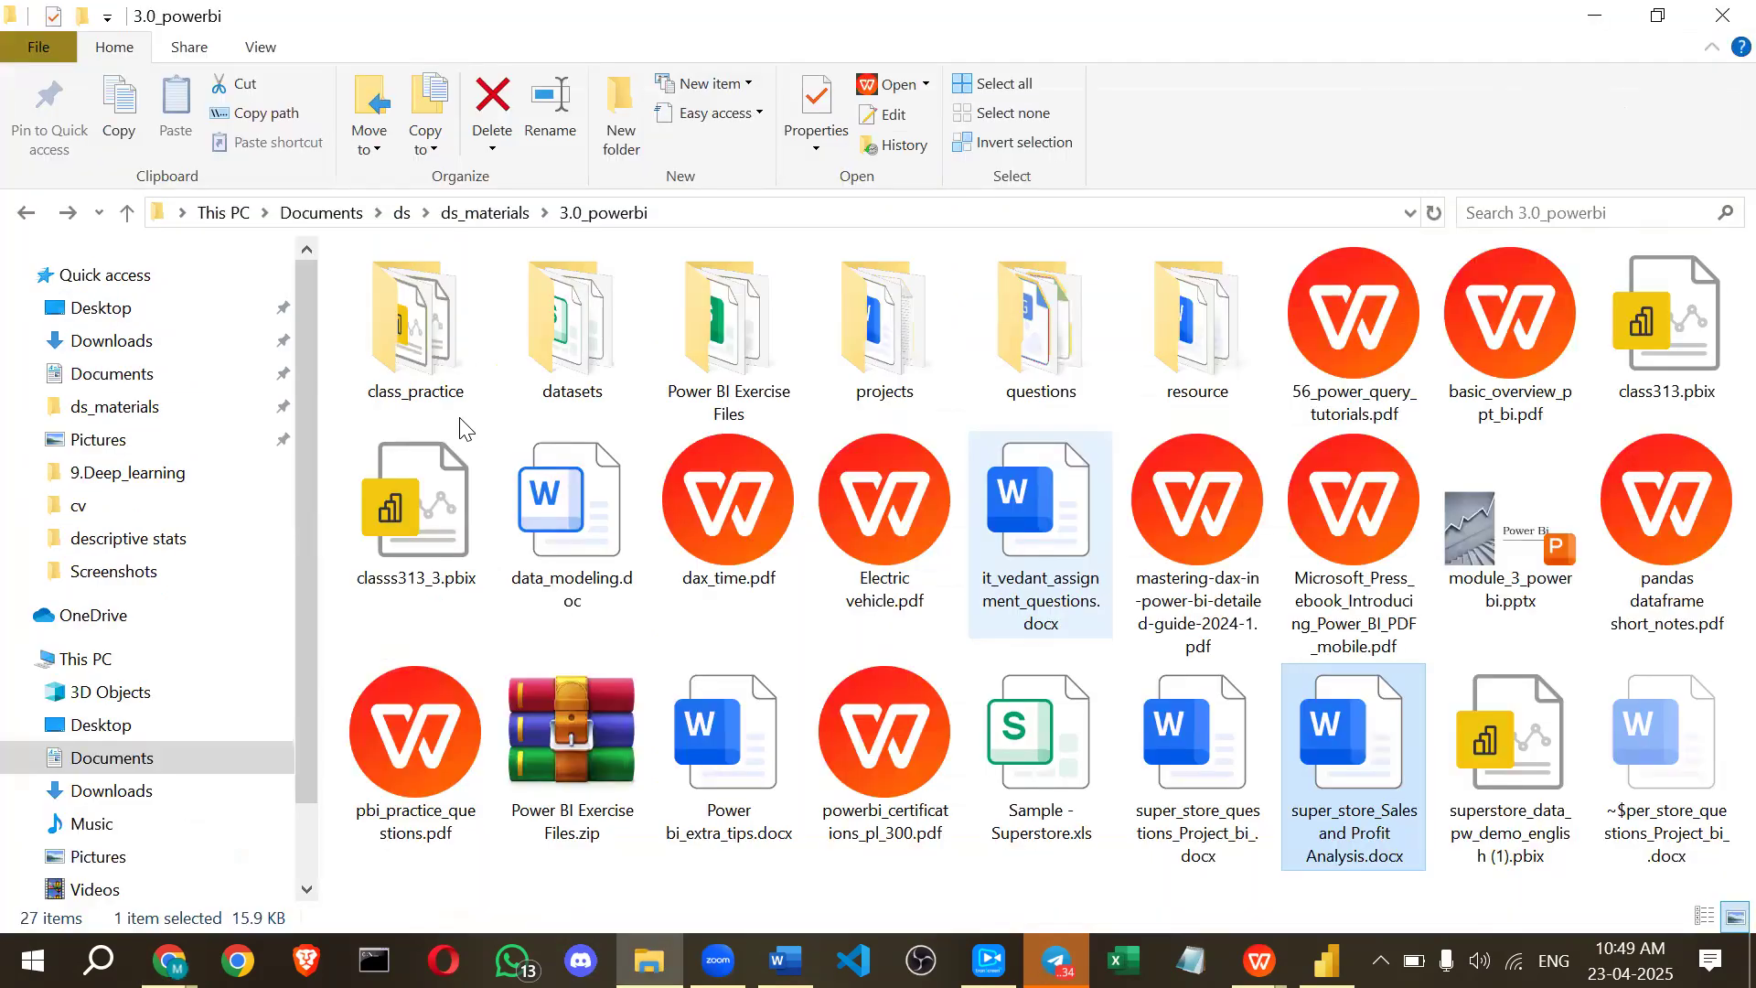
pyautogui.hotkey('alt', 'Tab')
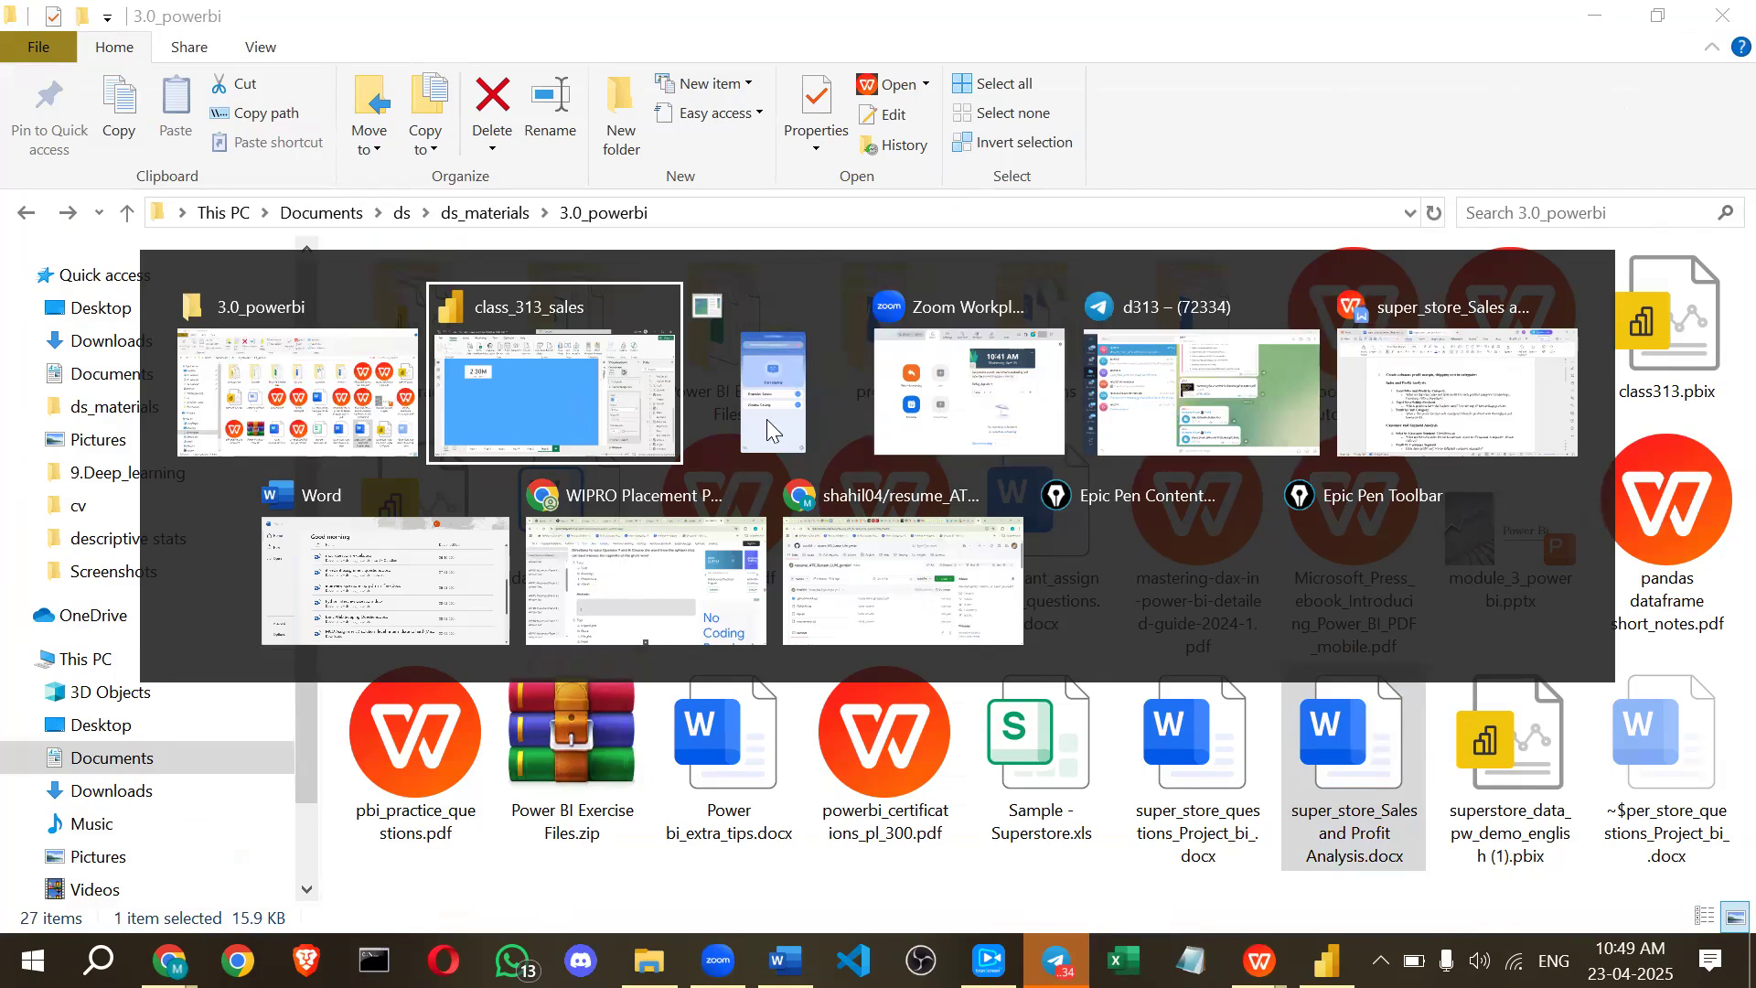
pyautogui.press('Escape')
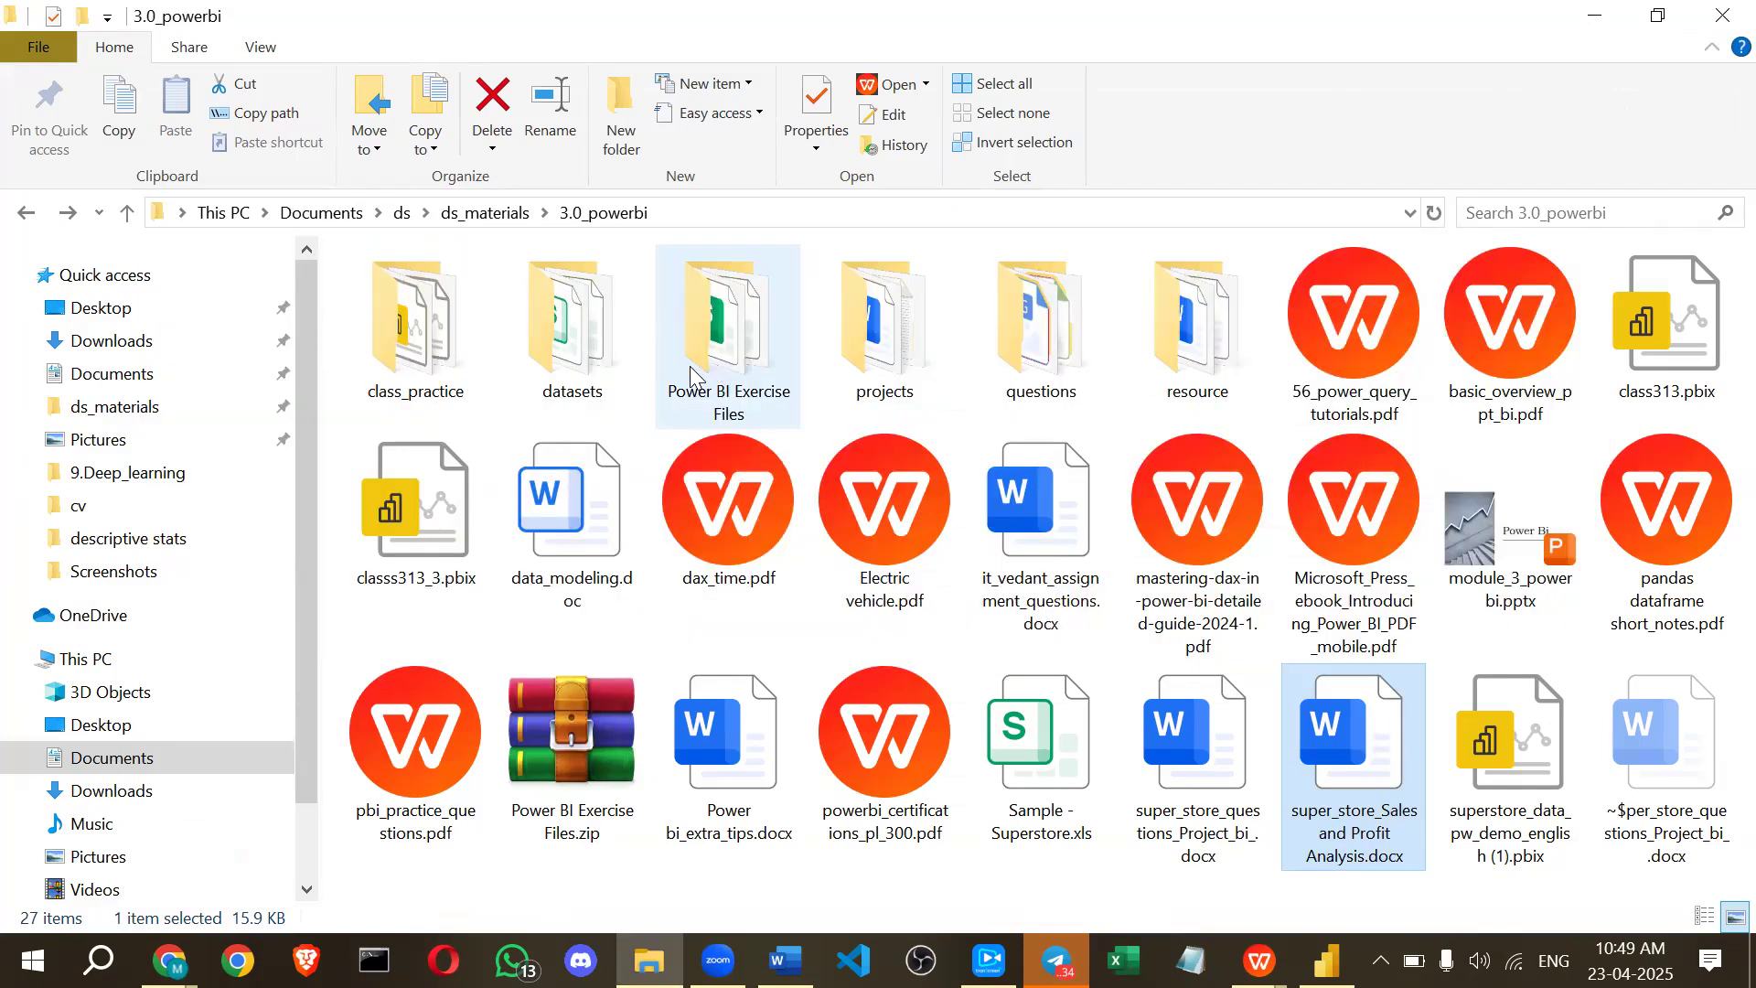
pyautogui.click(777, 384)
pyautogui.click(898, 355)
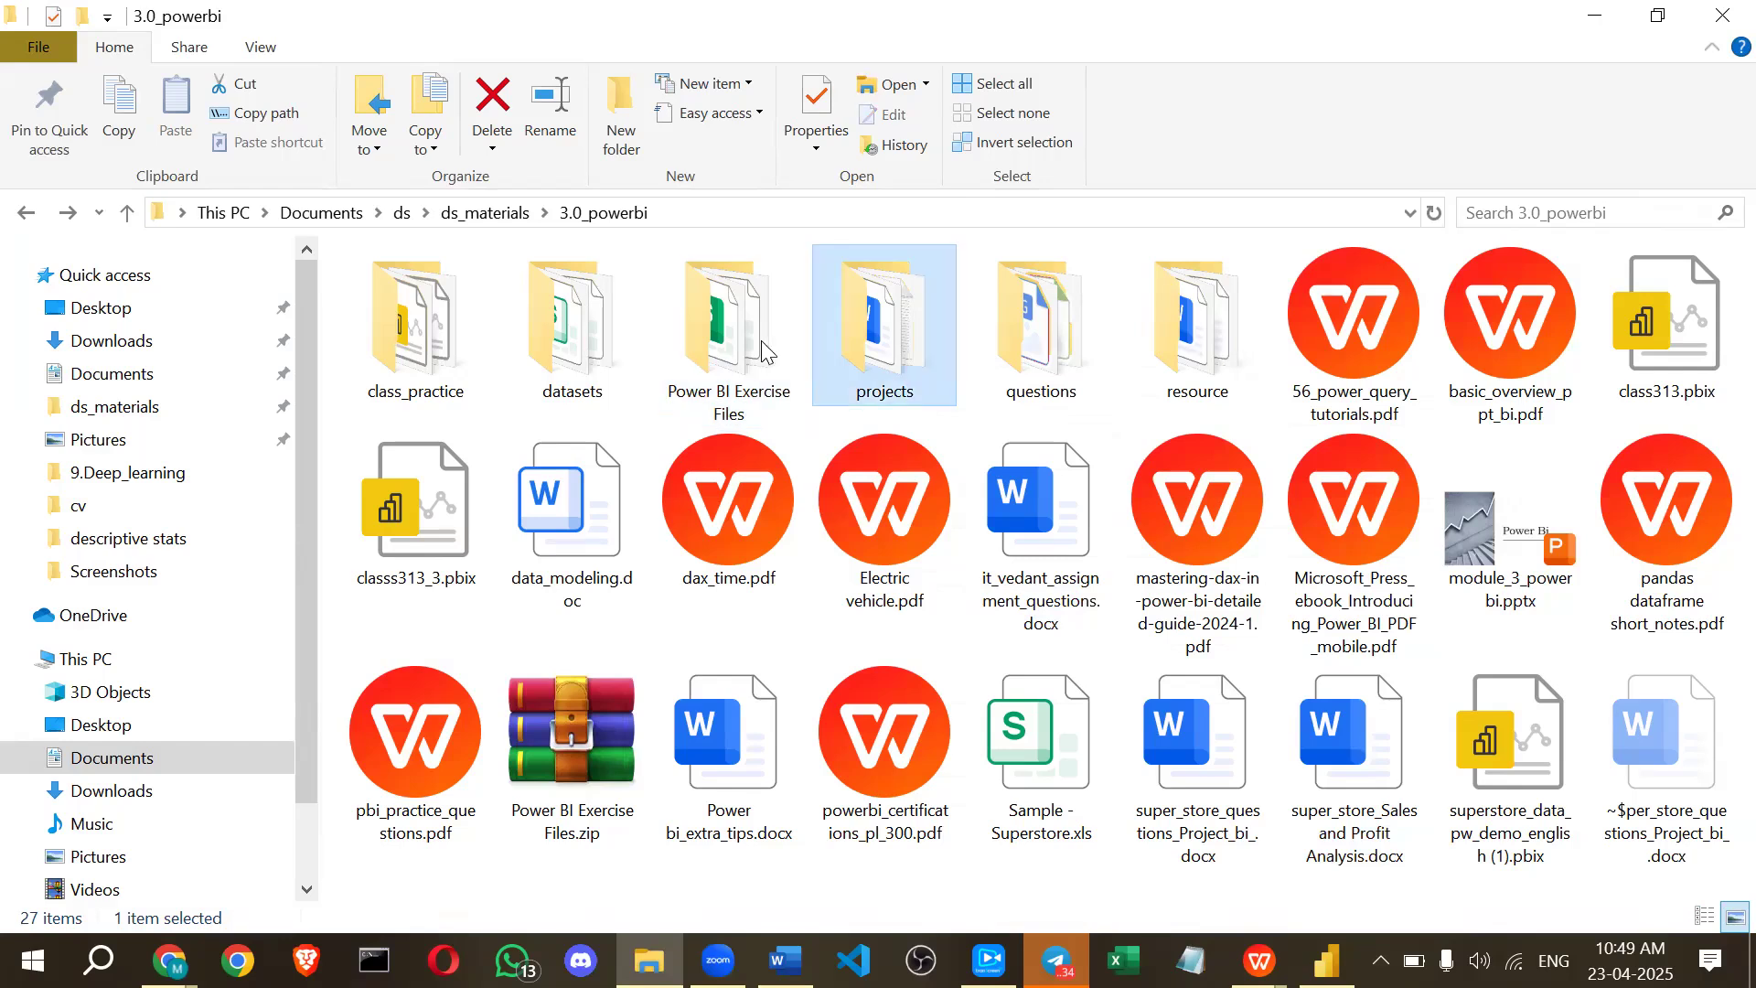
pyautogui.click(432, 343)
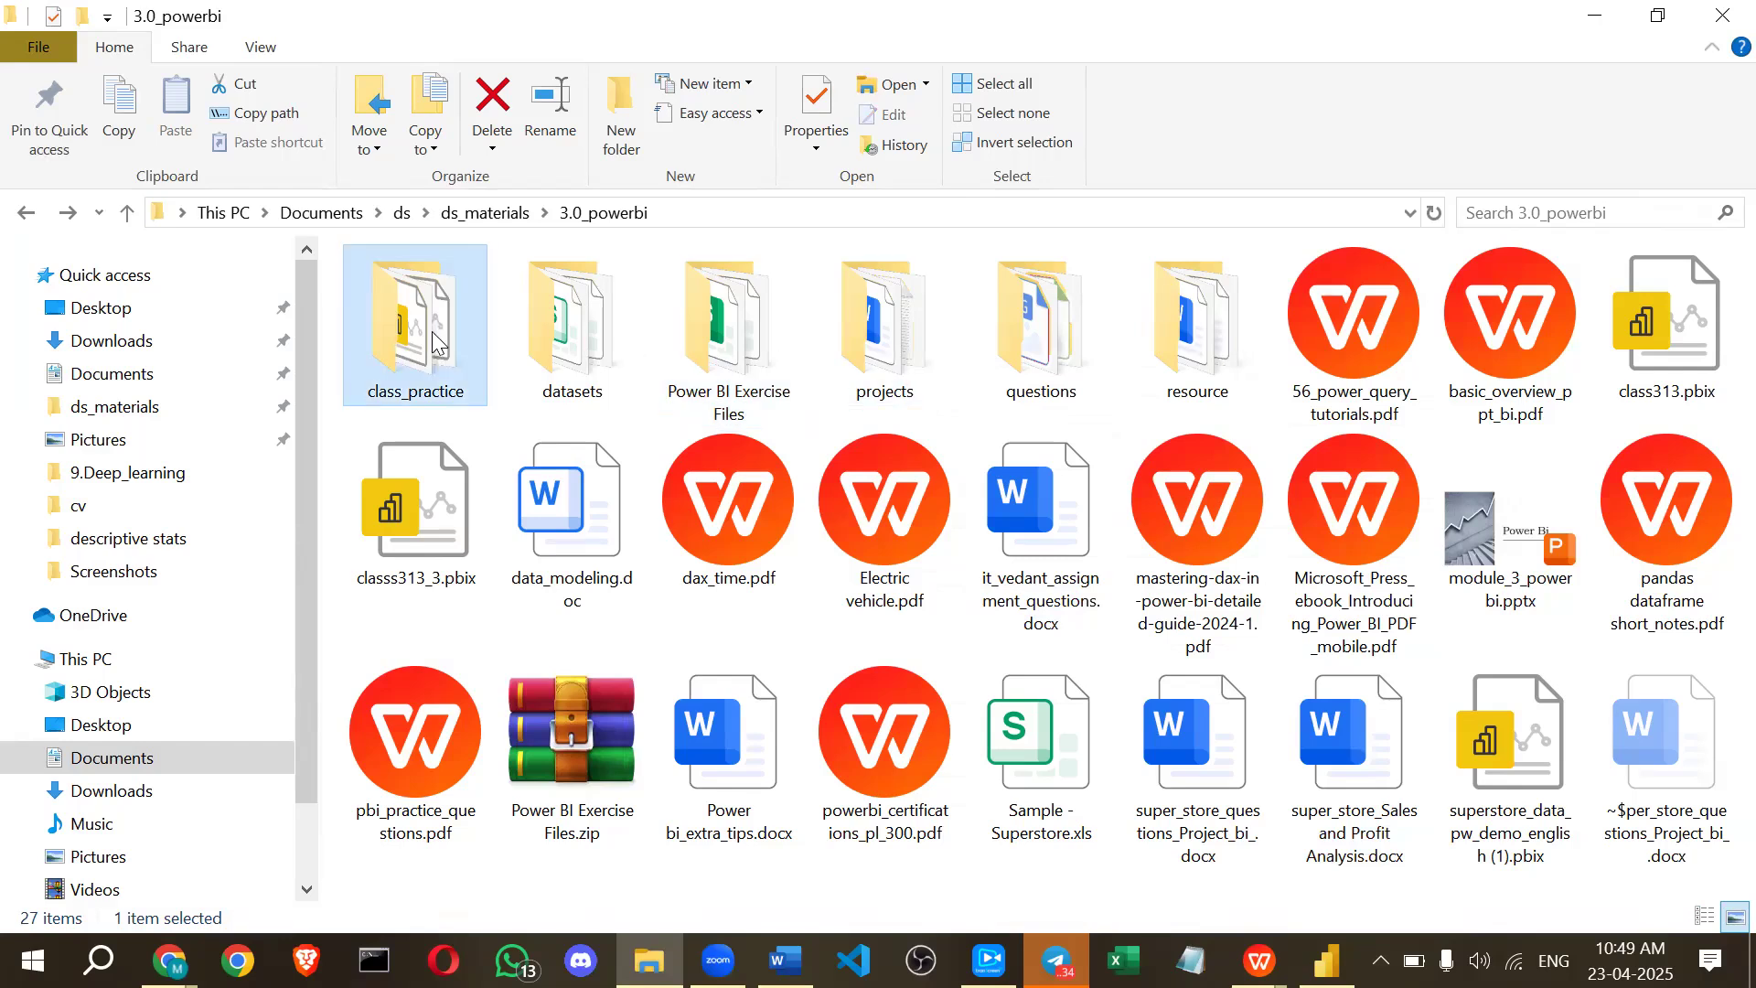
pyautogui.doubleClick(433, 340)
pyautogui.press('BackSpace')
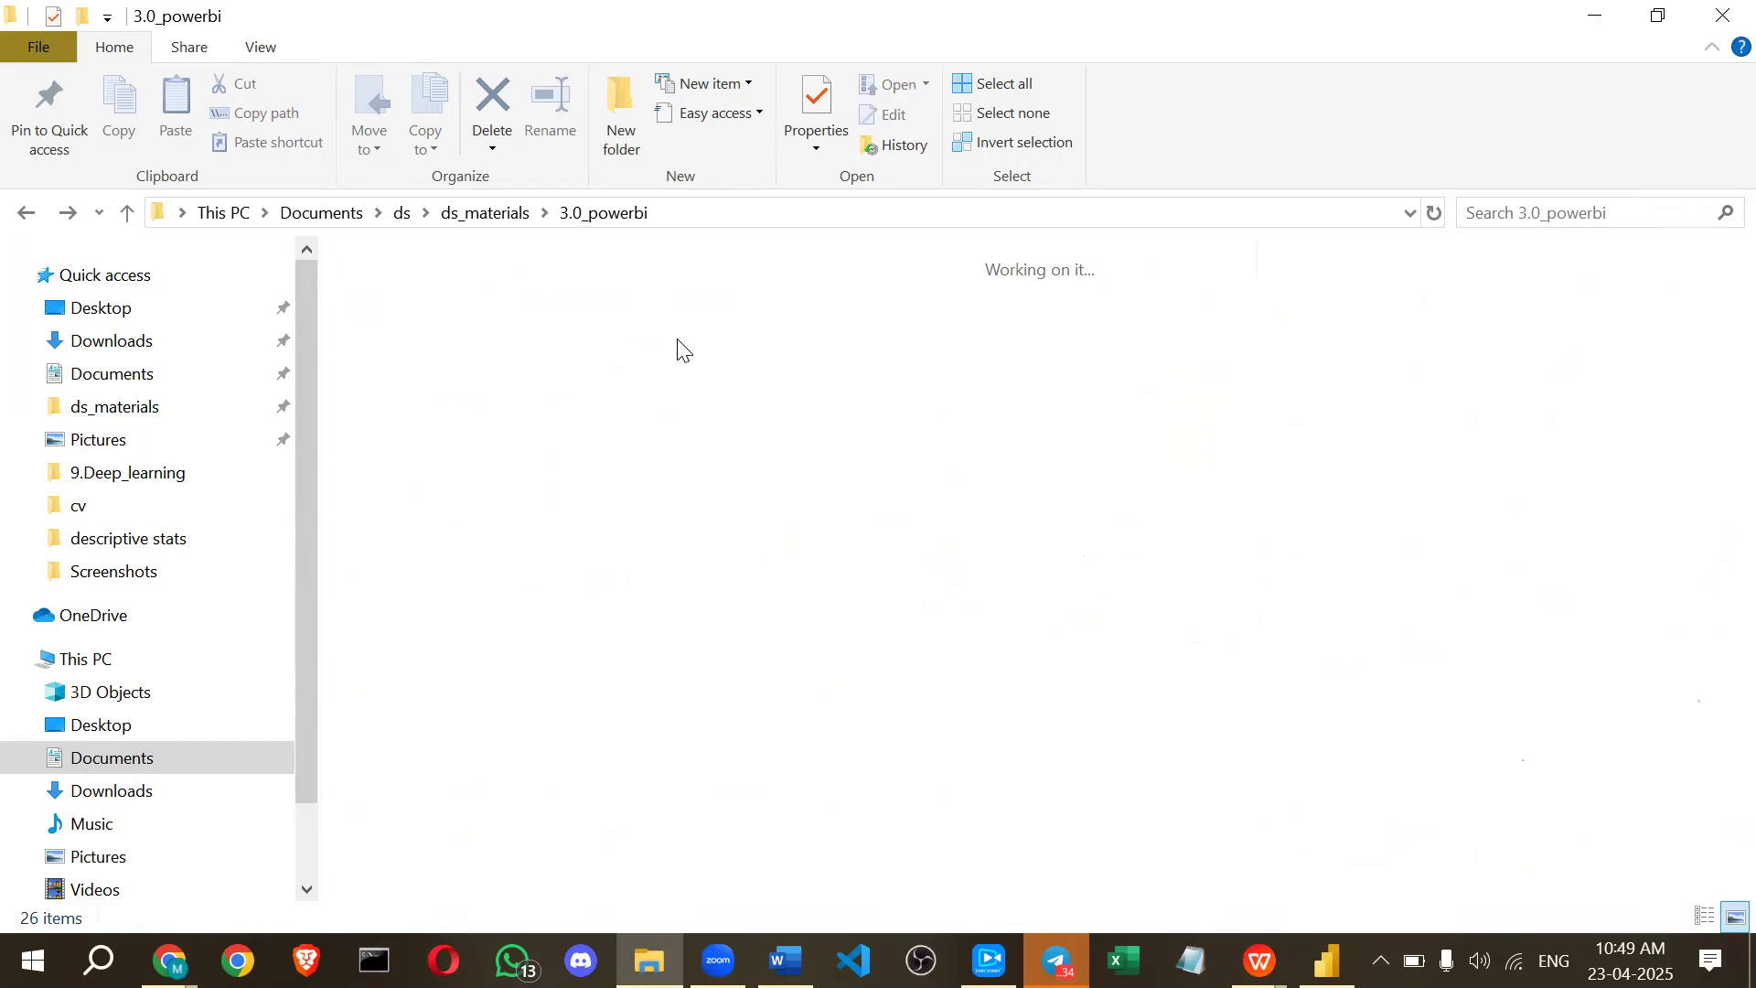
pyautogui.press('BackSpace')
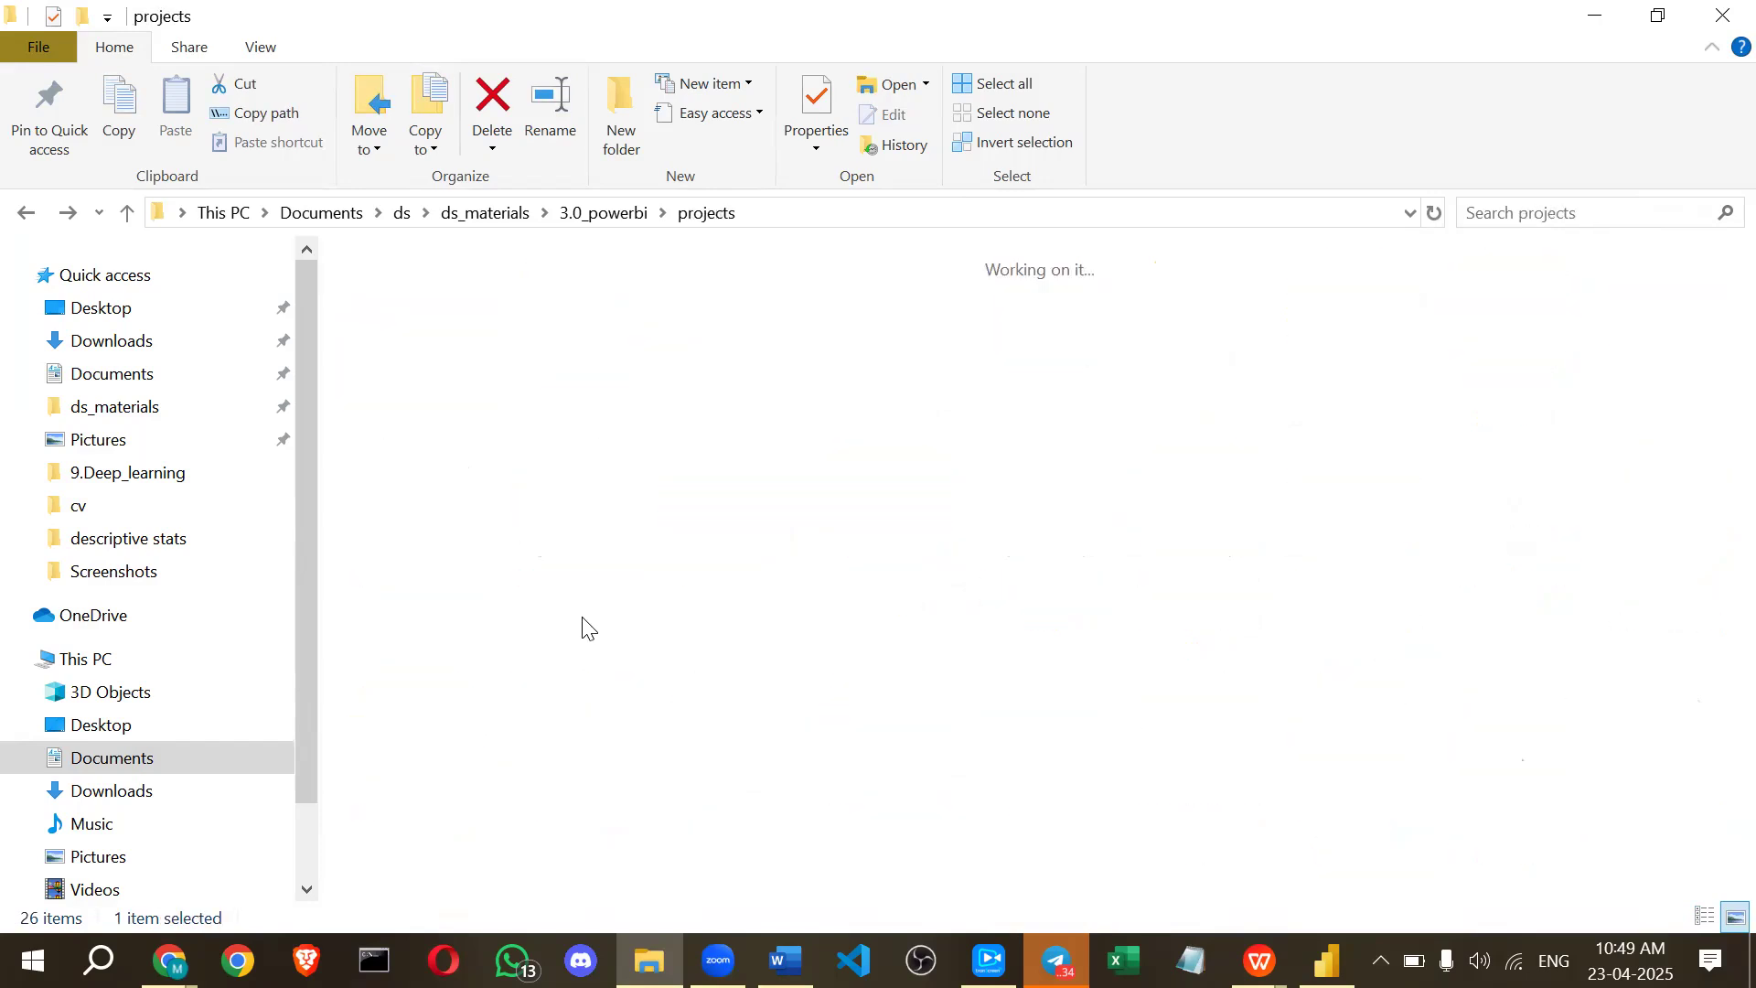
# Open the car sales project folder and view the Car Sales Background.pptx presentation.
pyautogui.click(432, 300)
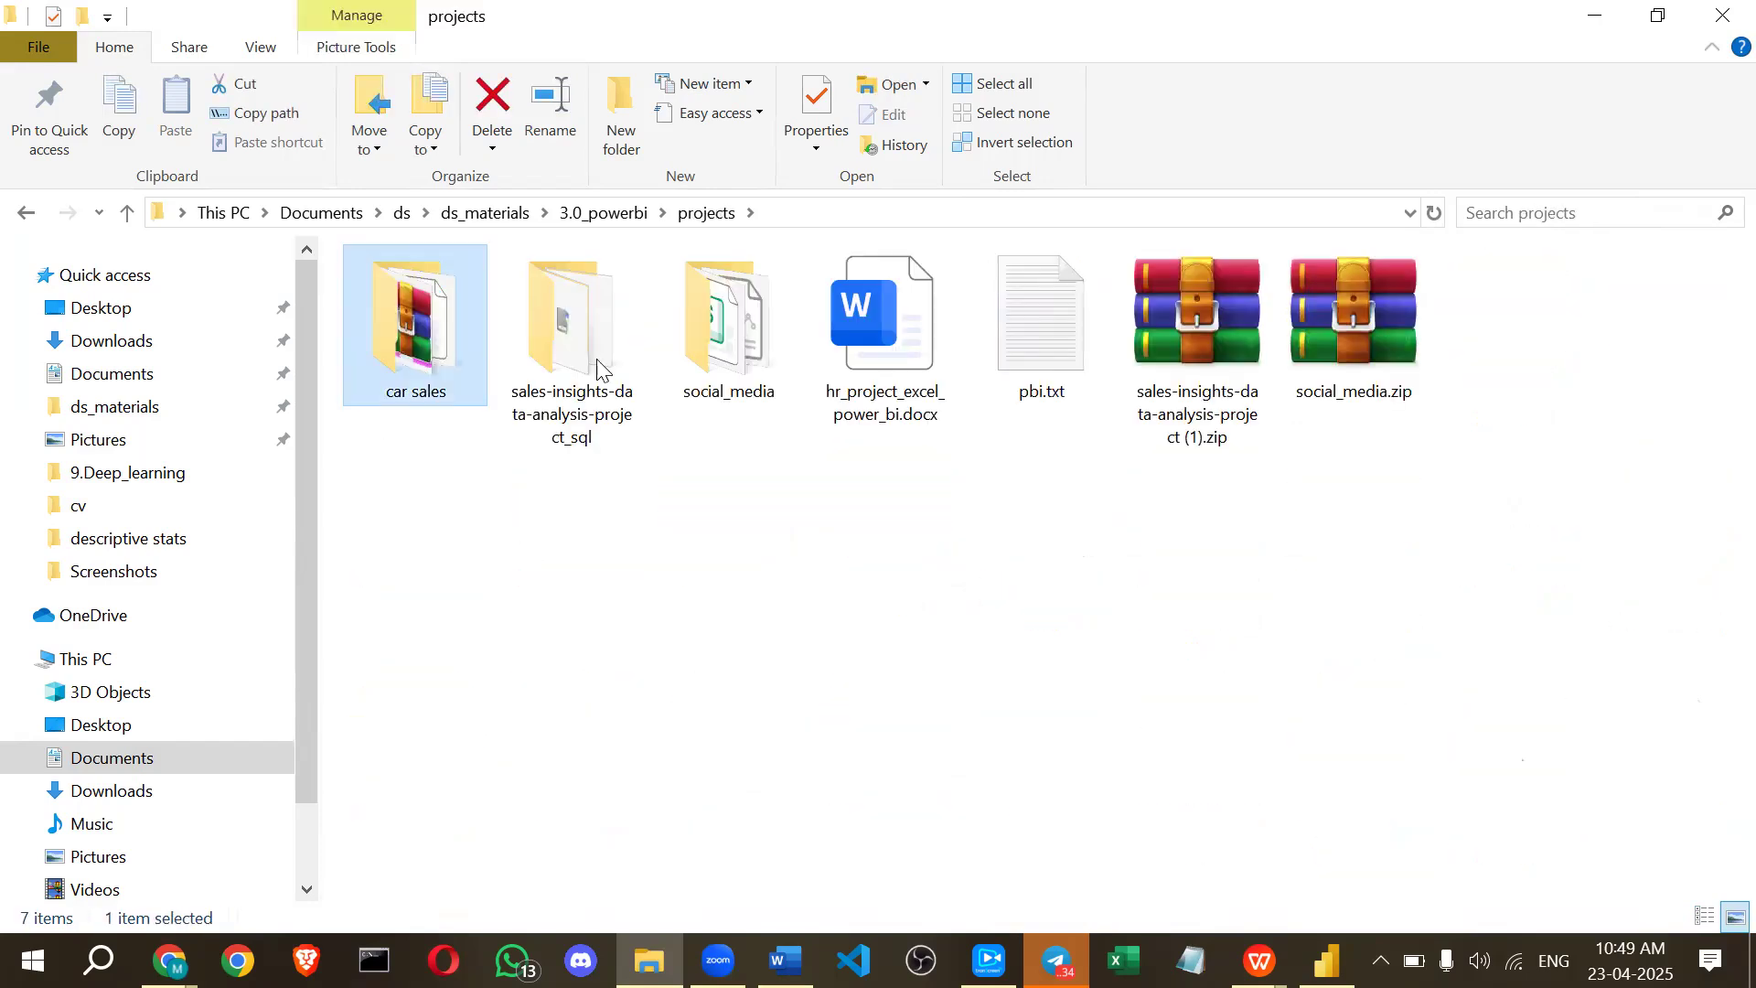
pyautogui.press('Return')
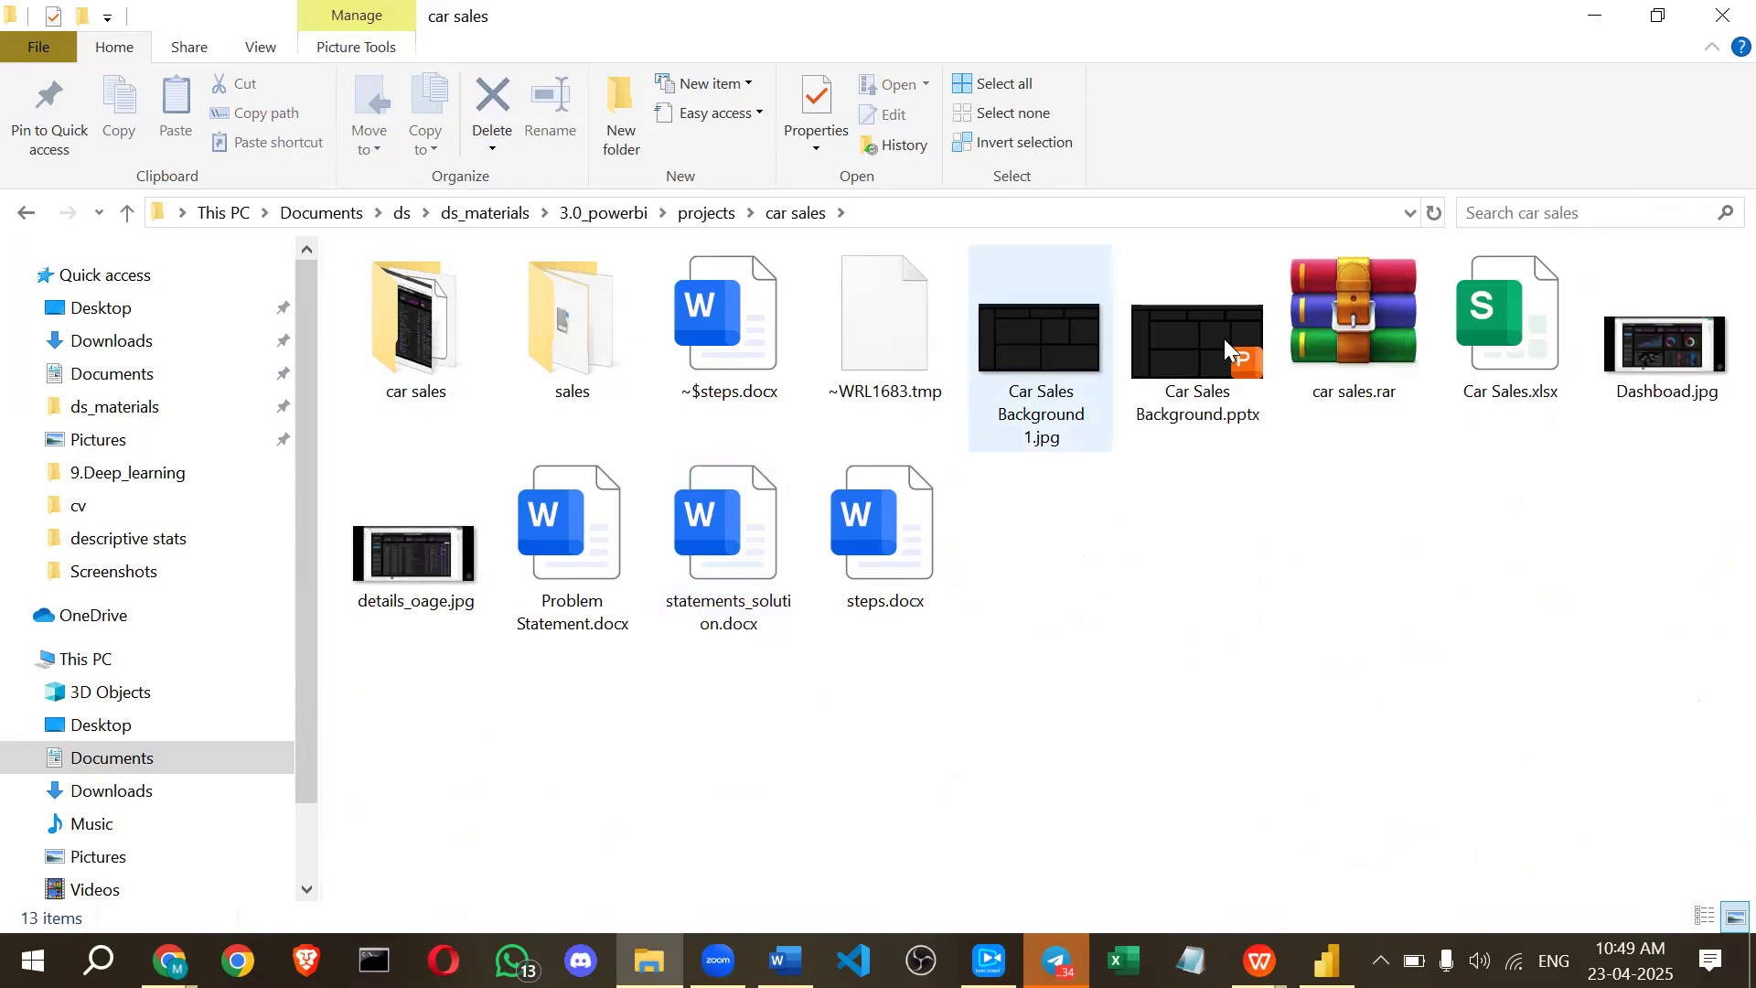
pyautogui.click(1222, 339)
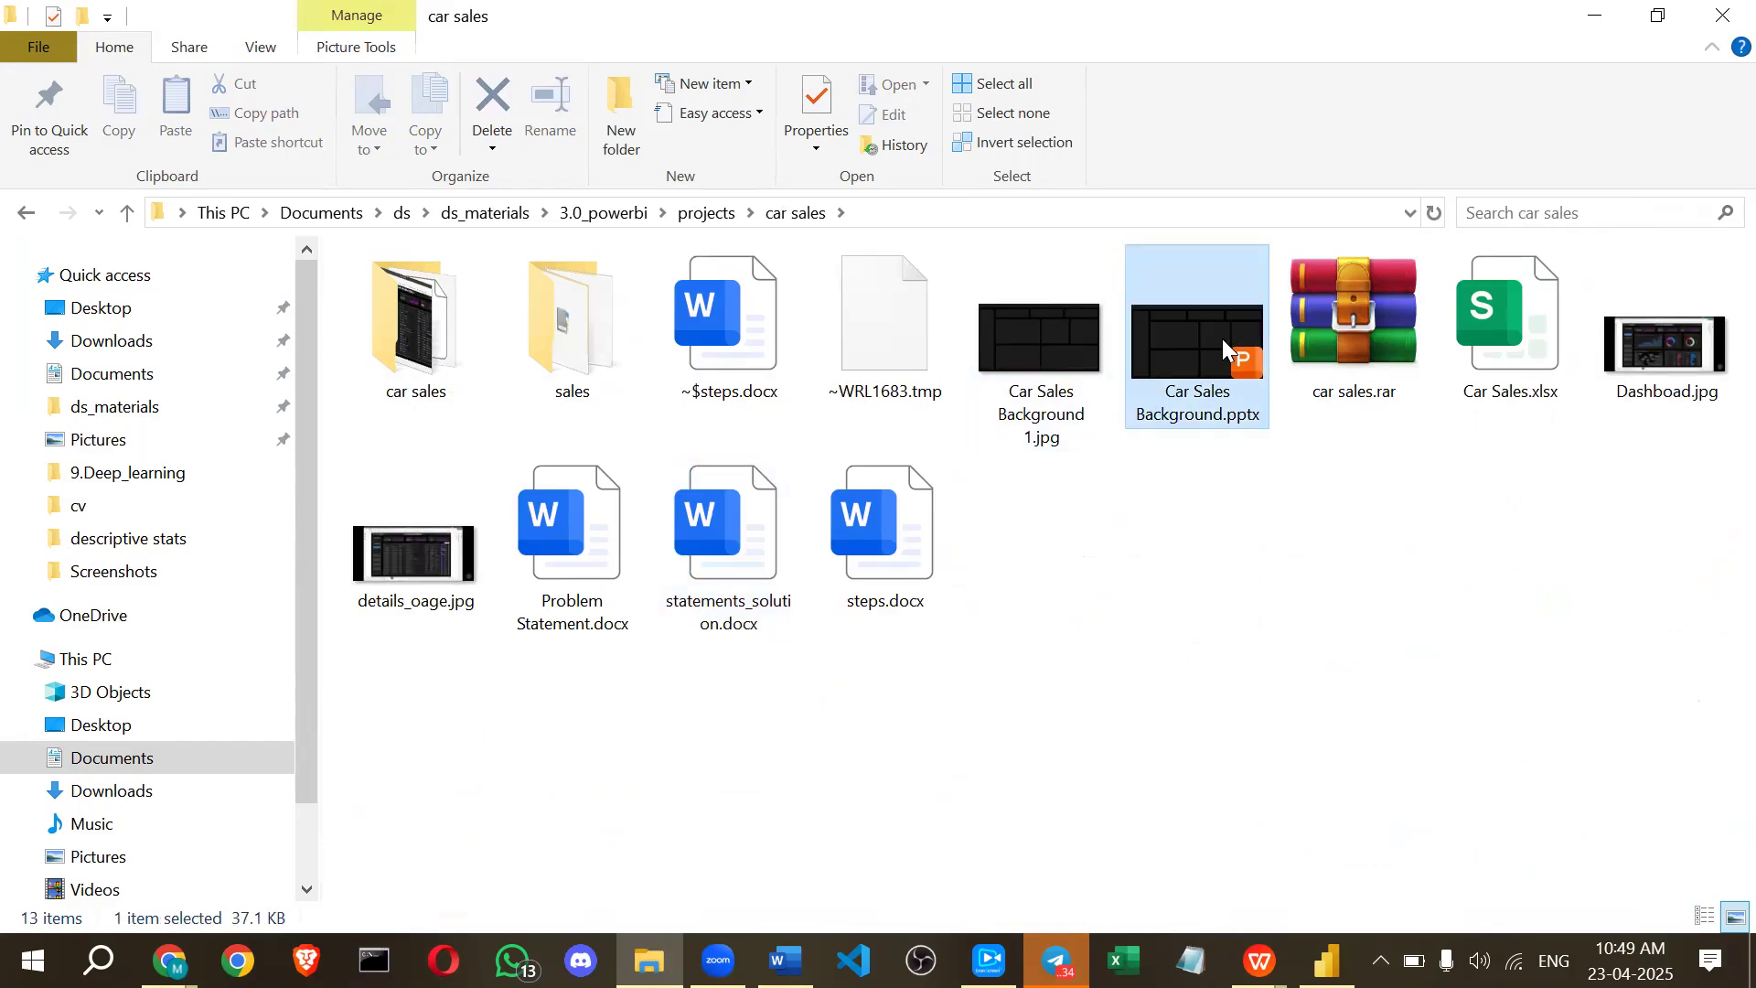
pyautogui.click(1025, 333)
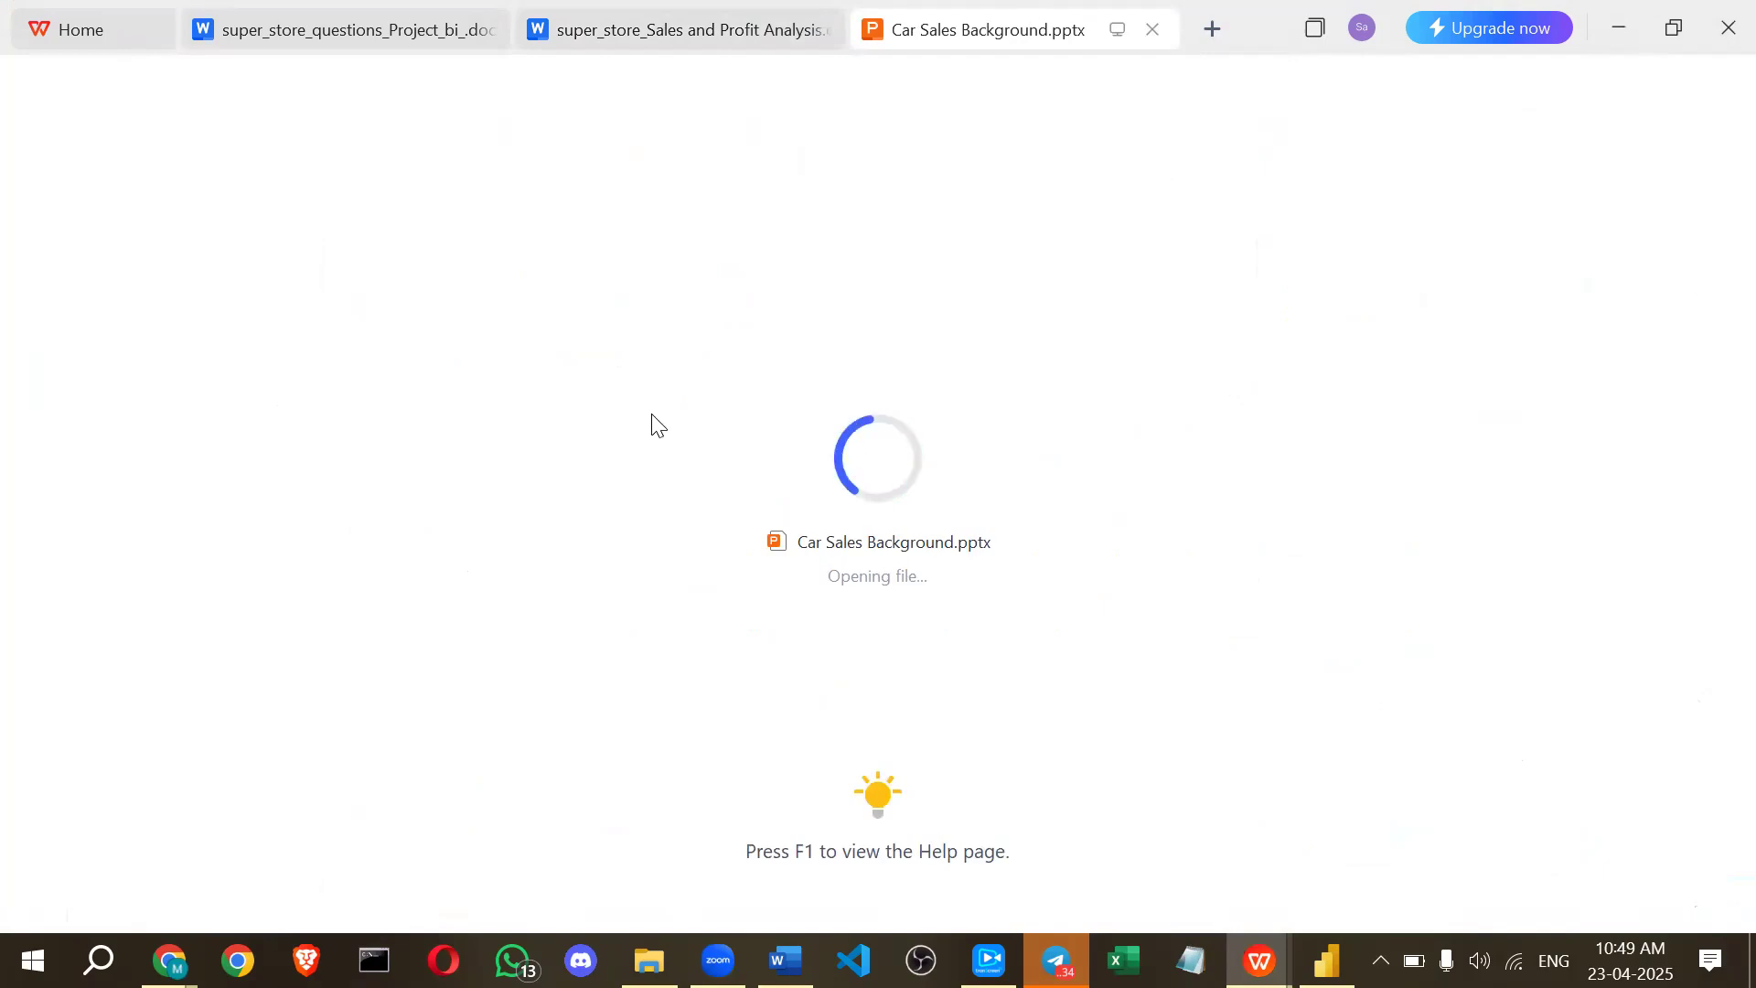
# Return to the Power BI image picker and set Car Sales Background 1.jpg from 3.0_powerbi/projects/car sales as the canvas background.
pyautogui.hotkey('alt', 'Tab')
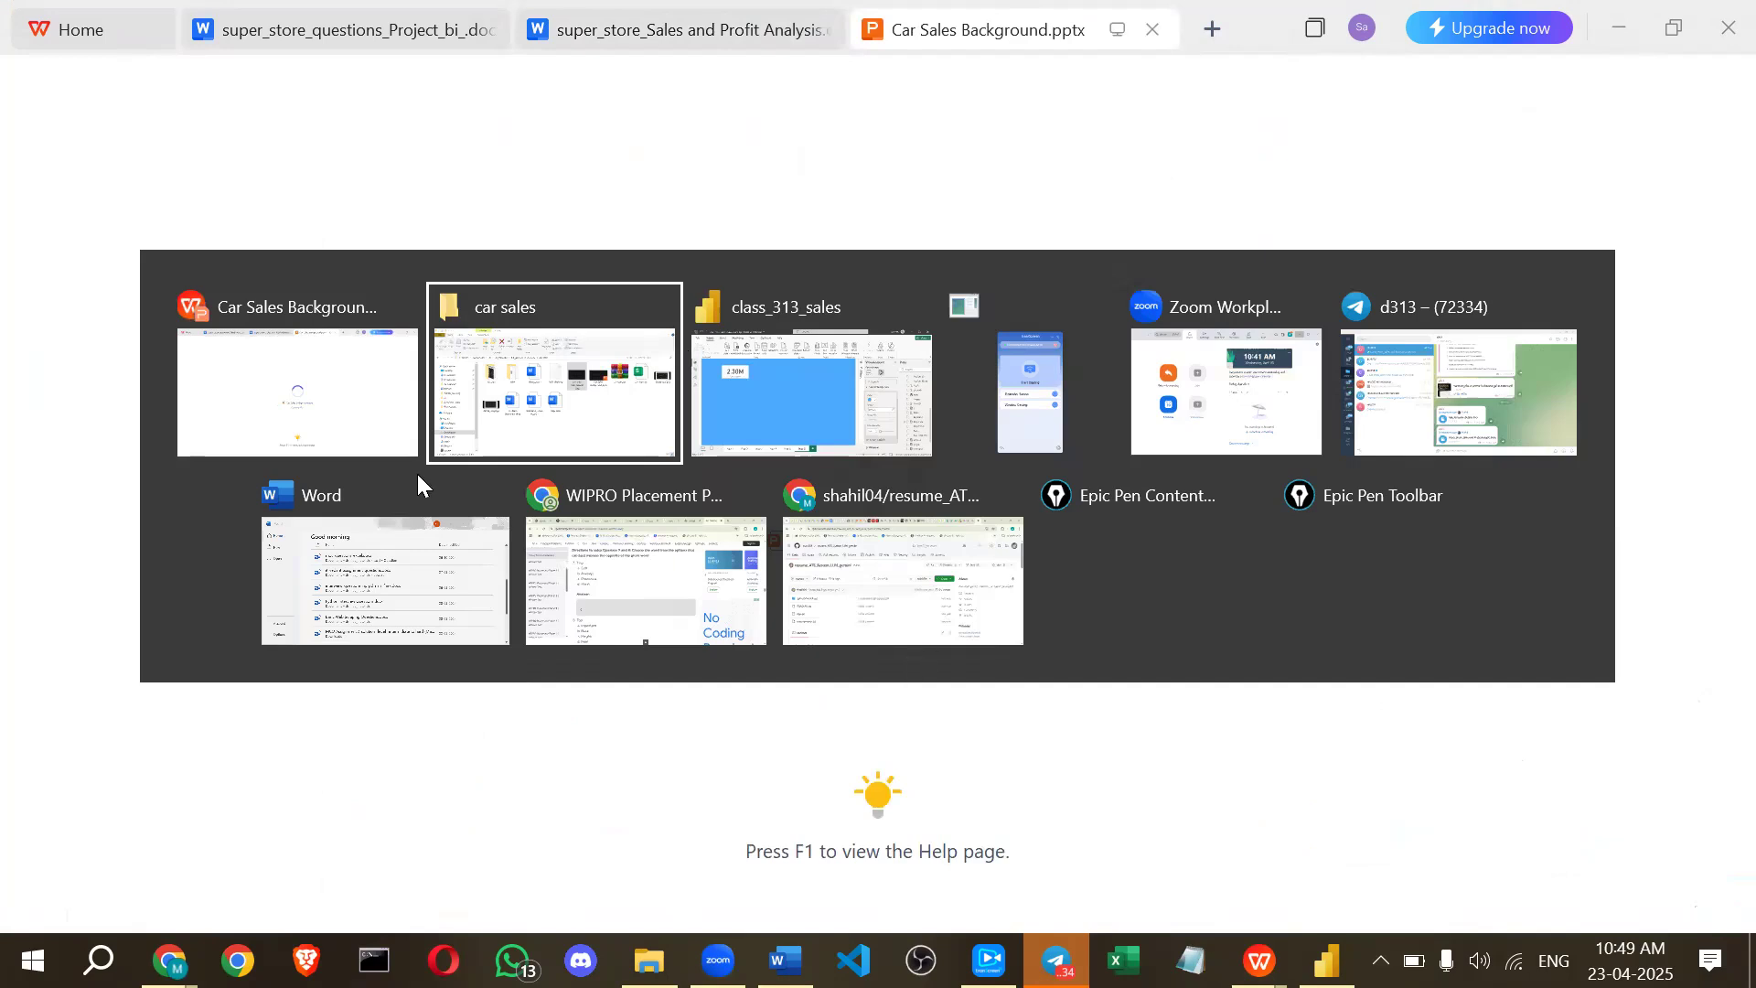
pyautogui.hotkey('alt', 'Tab')
pyautogui.doubleClick(482, 398)
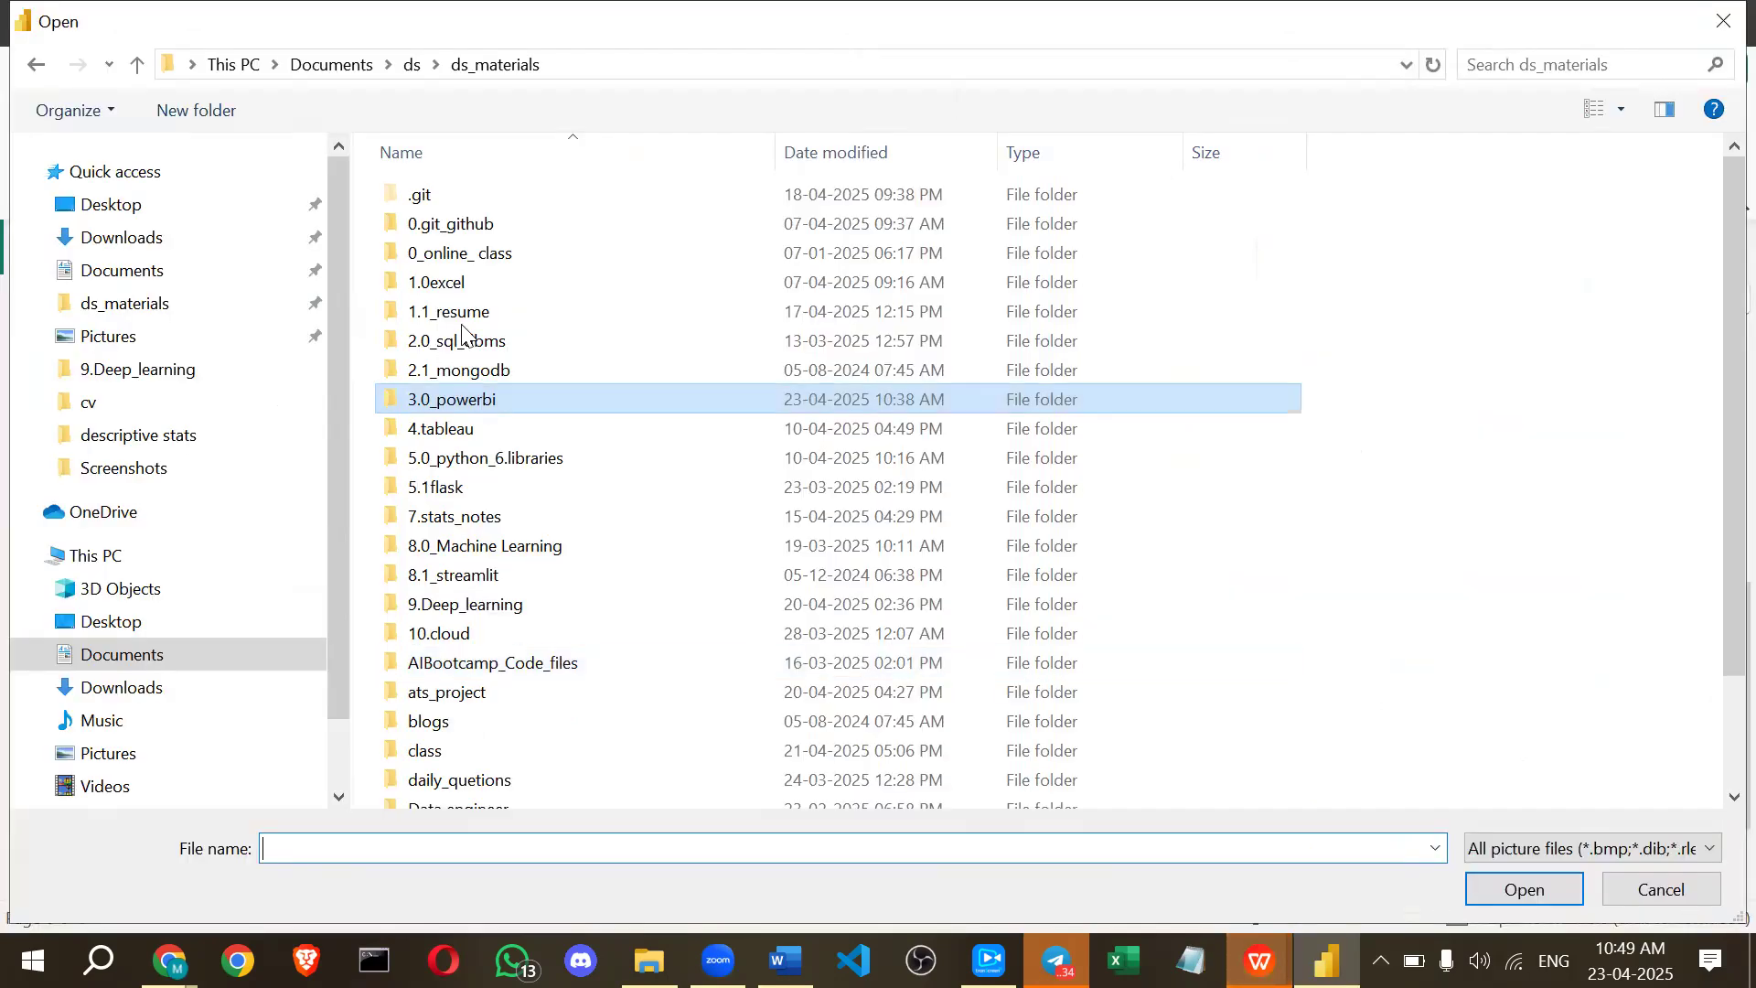
pyautogui.doubleClick(458, 283)
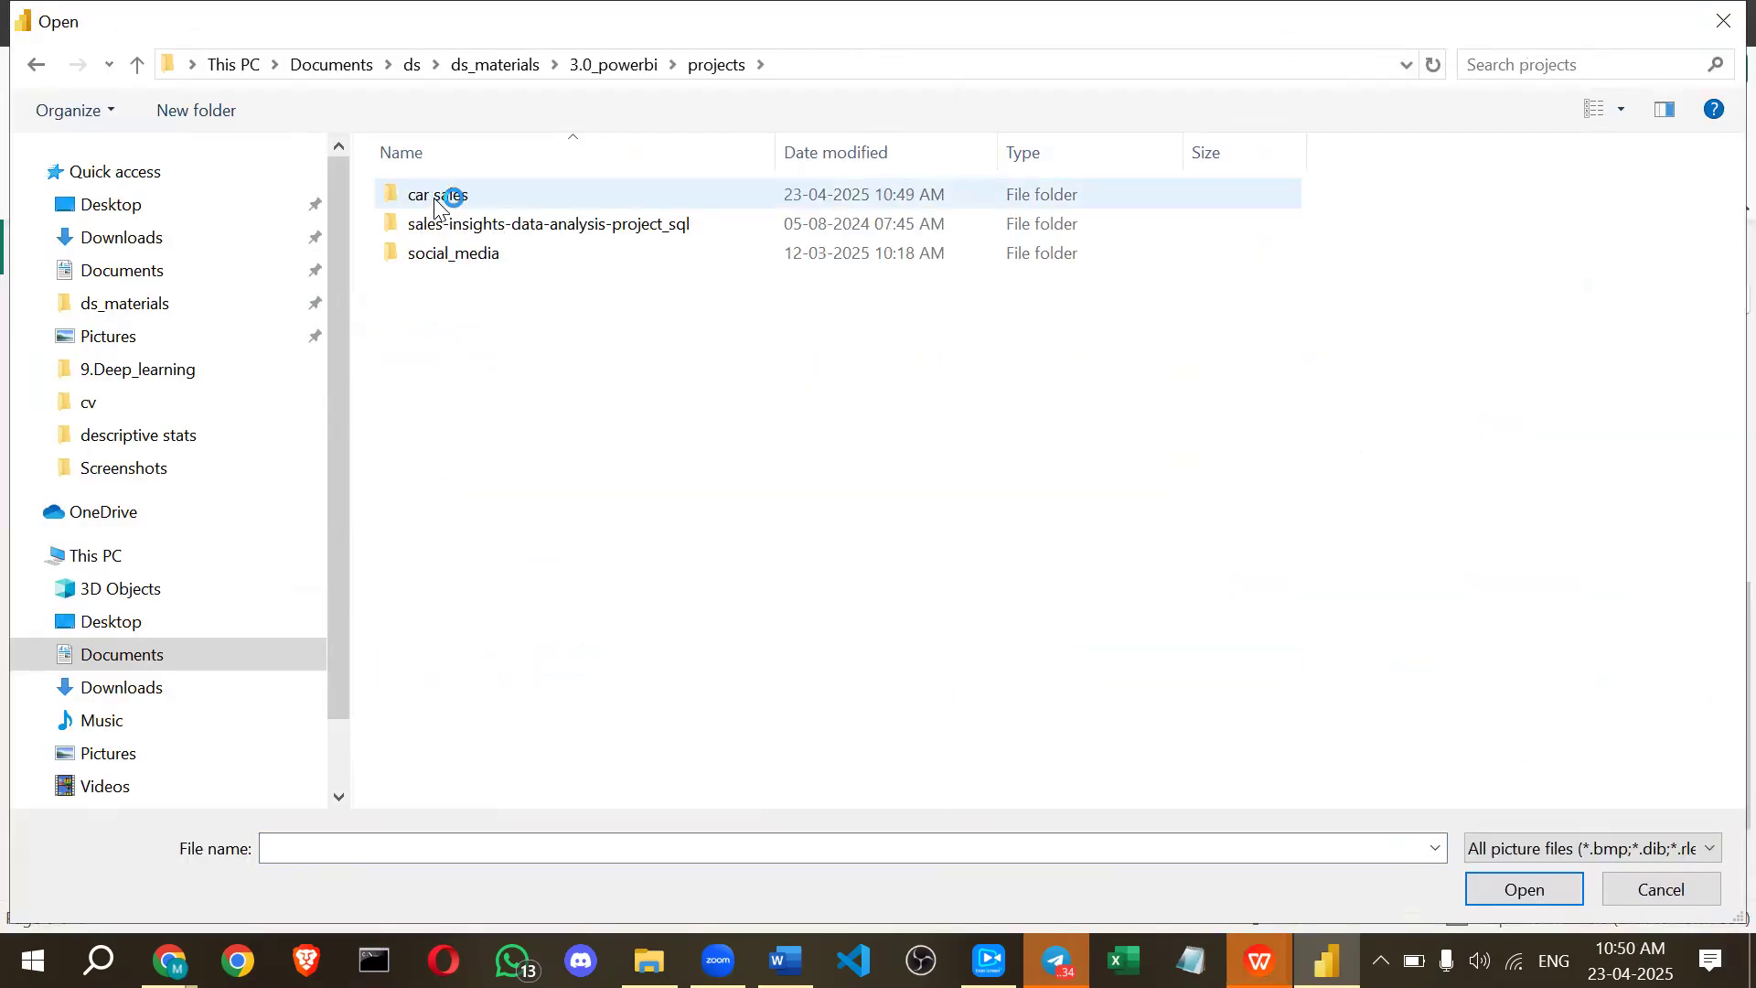
pyautogui.doubleClick(436, 201)
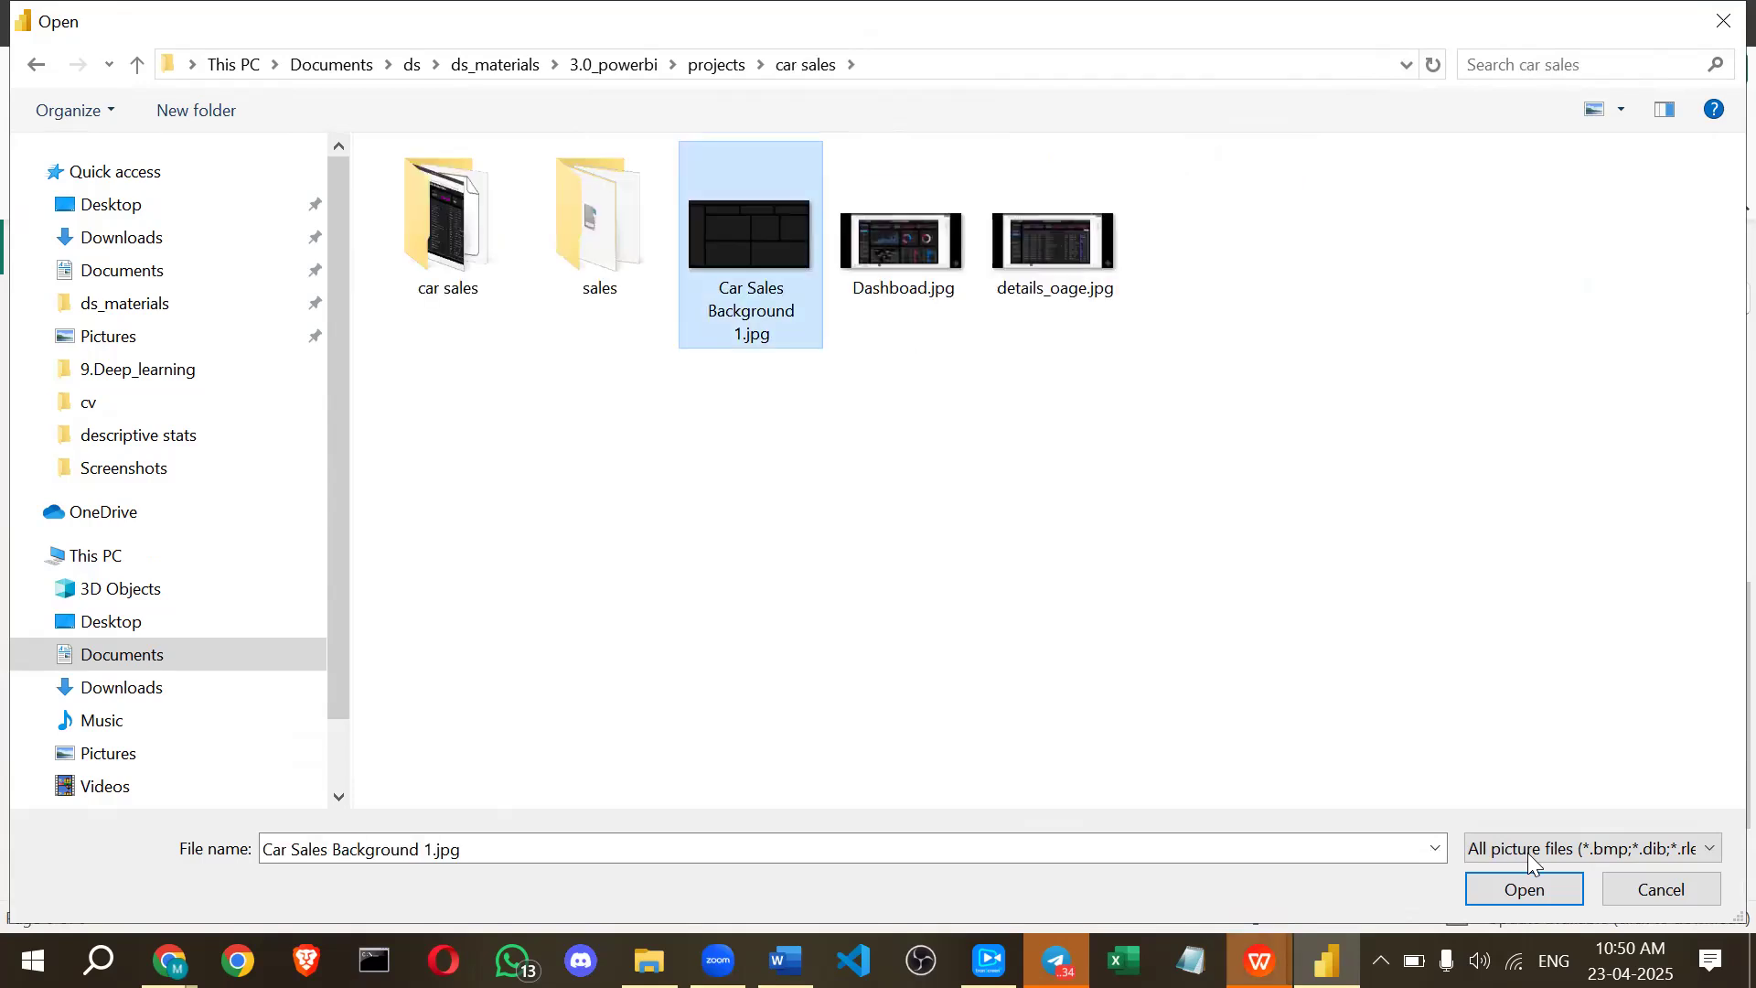
pyautogui.click(1522, 888)
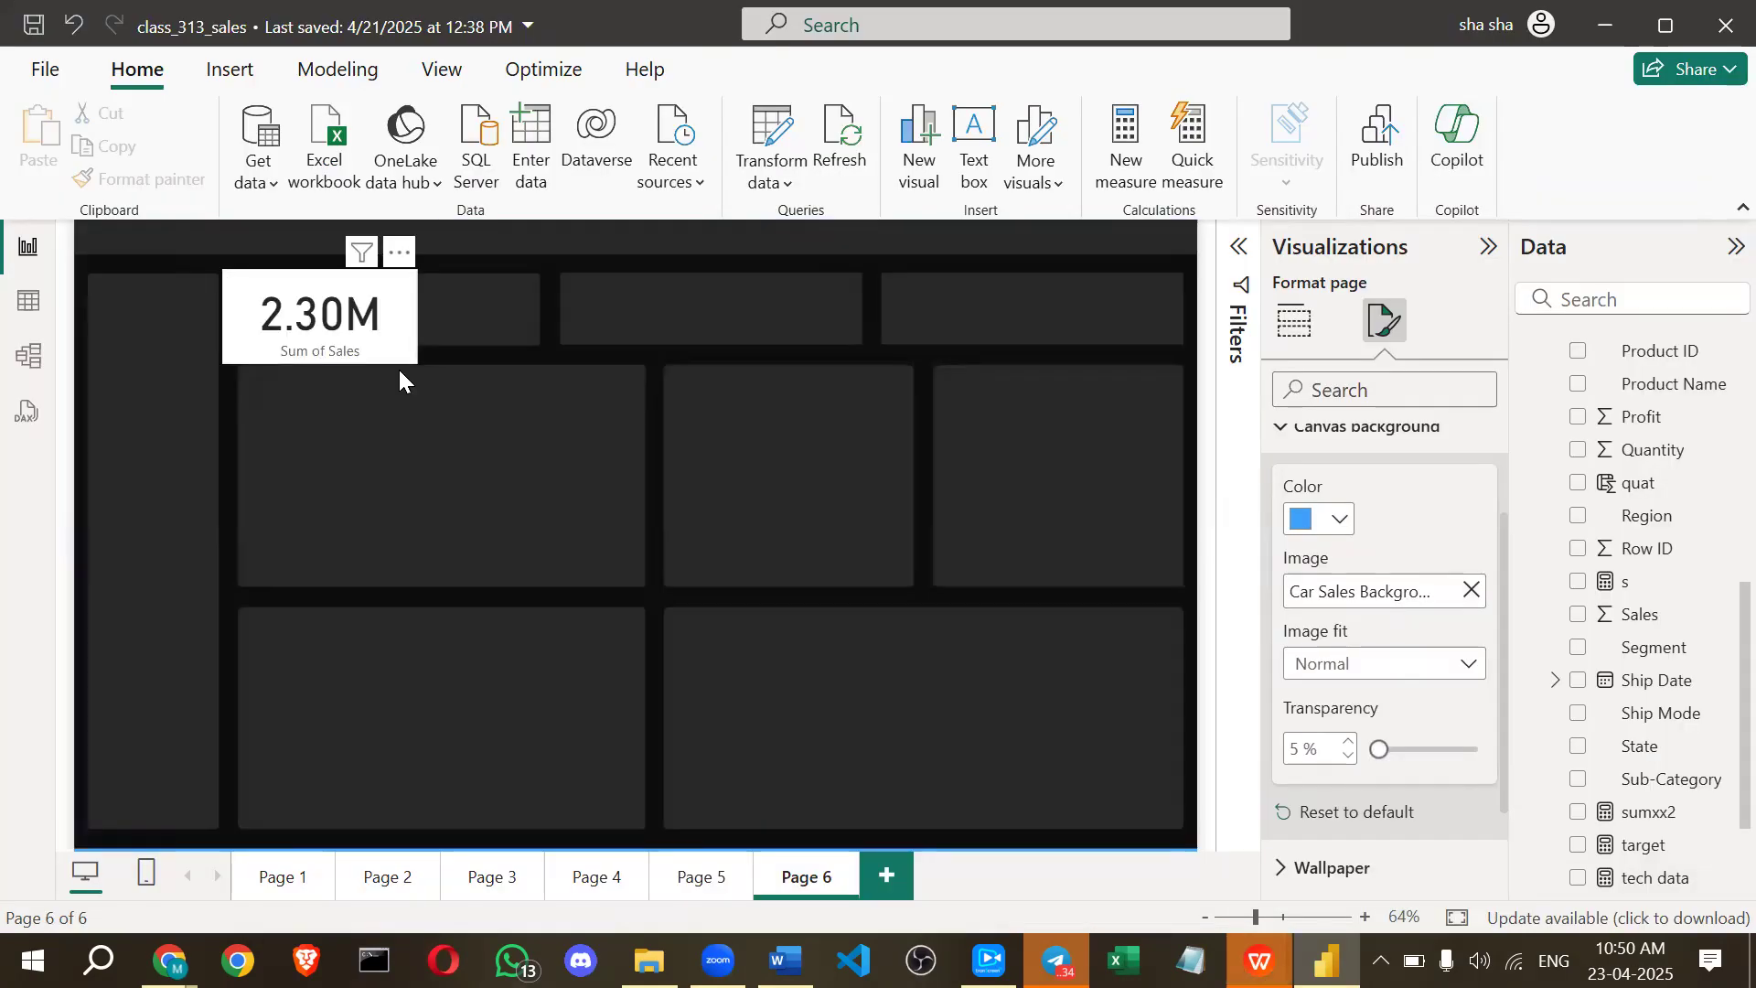
# Move the Sum of Sales card into the first tile of the background's upper row and resize it to fit.
pyautogui.click(383, 334)
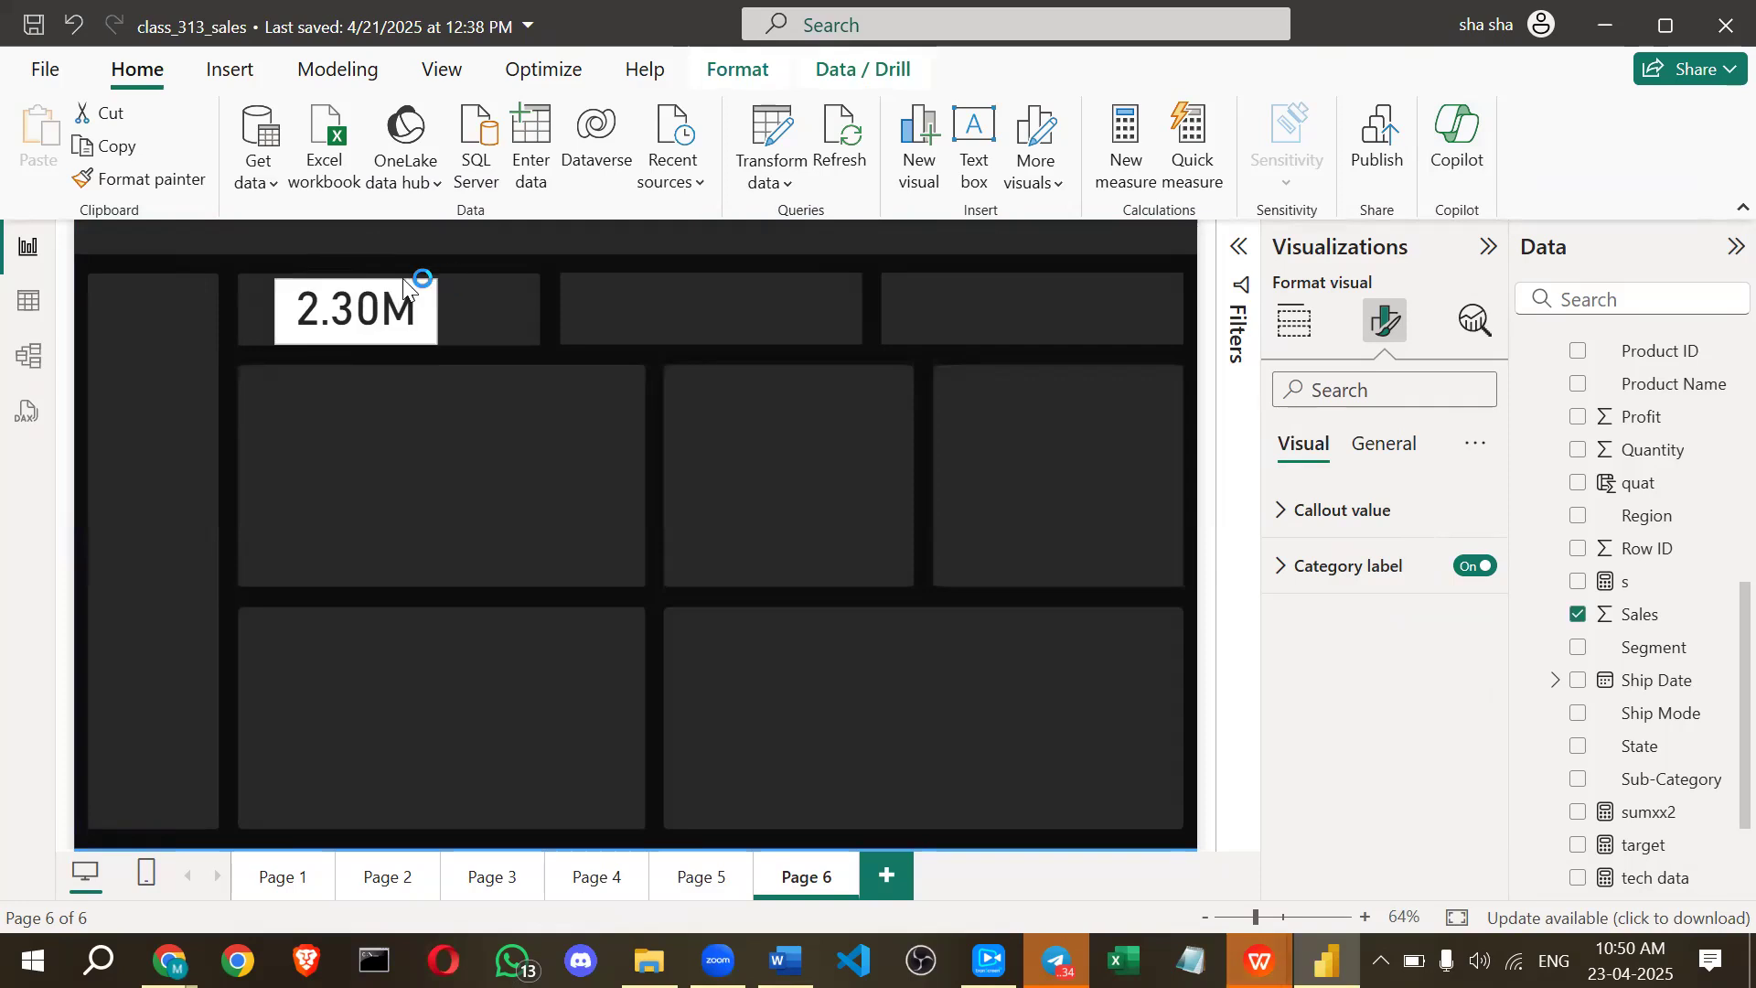
pyautogui.moveTo(419, 331); pyautogui.dragTo(474, 331)
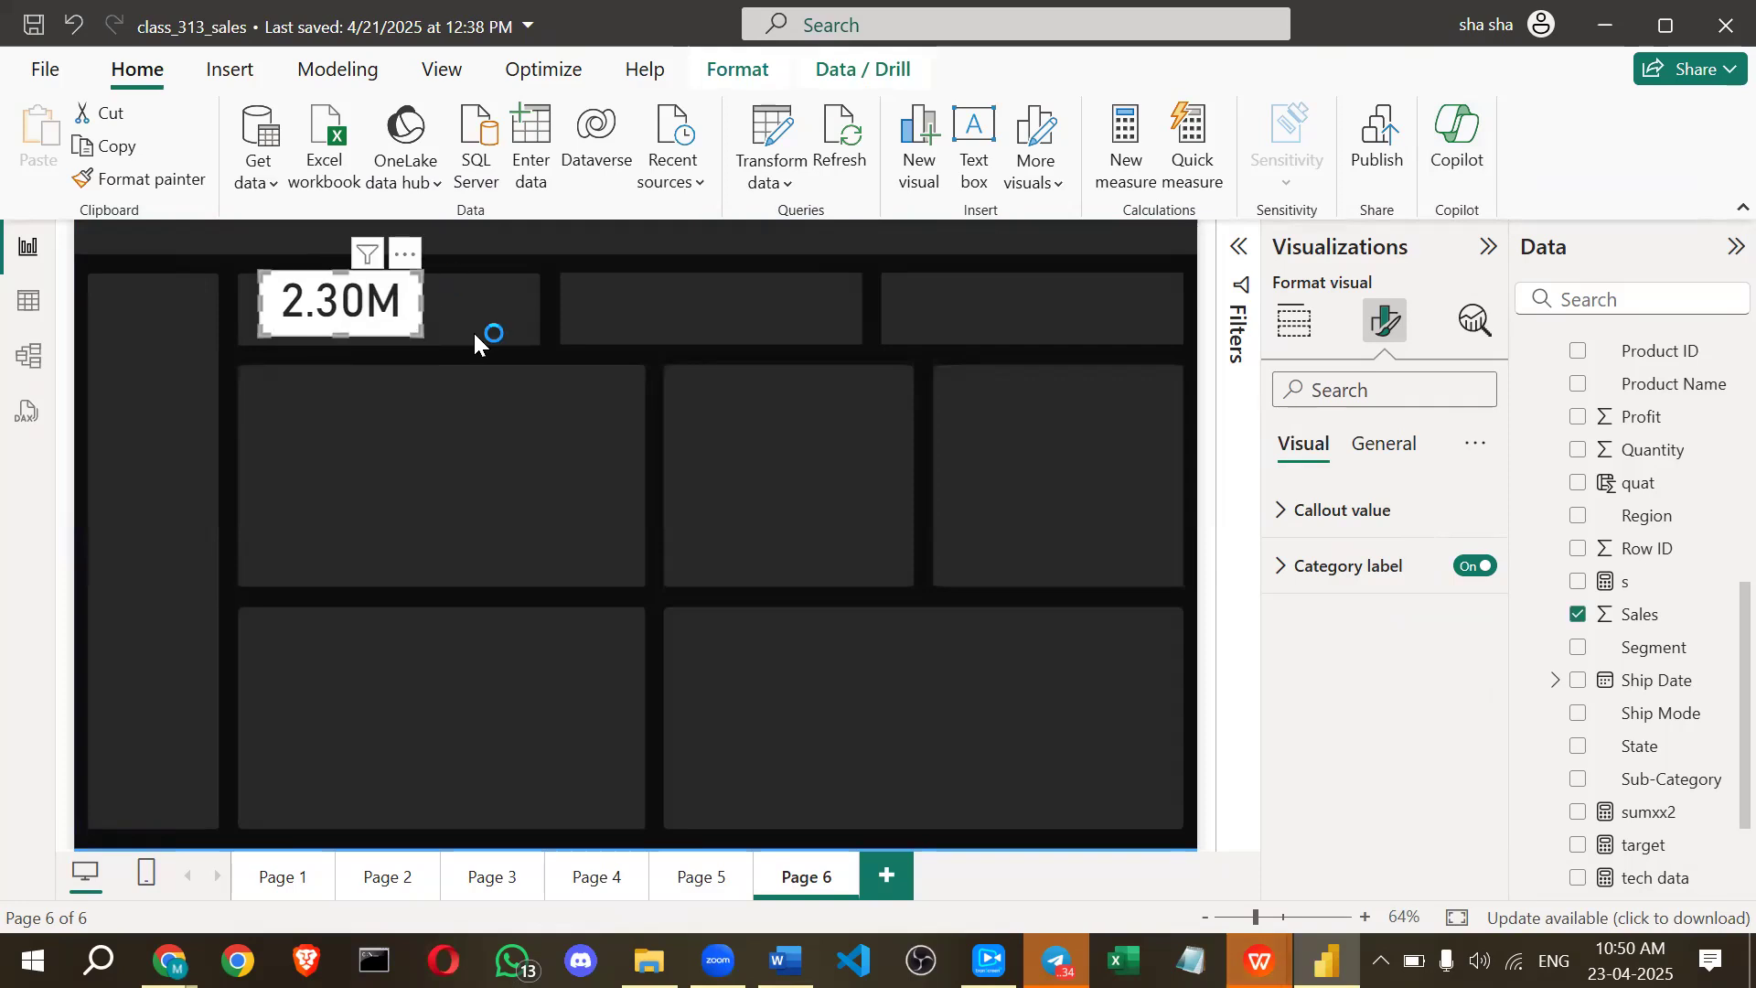
pyautogui.click(983, 317)
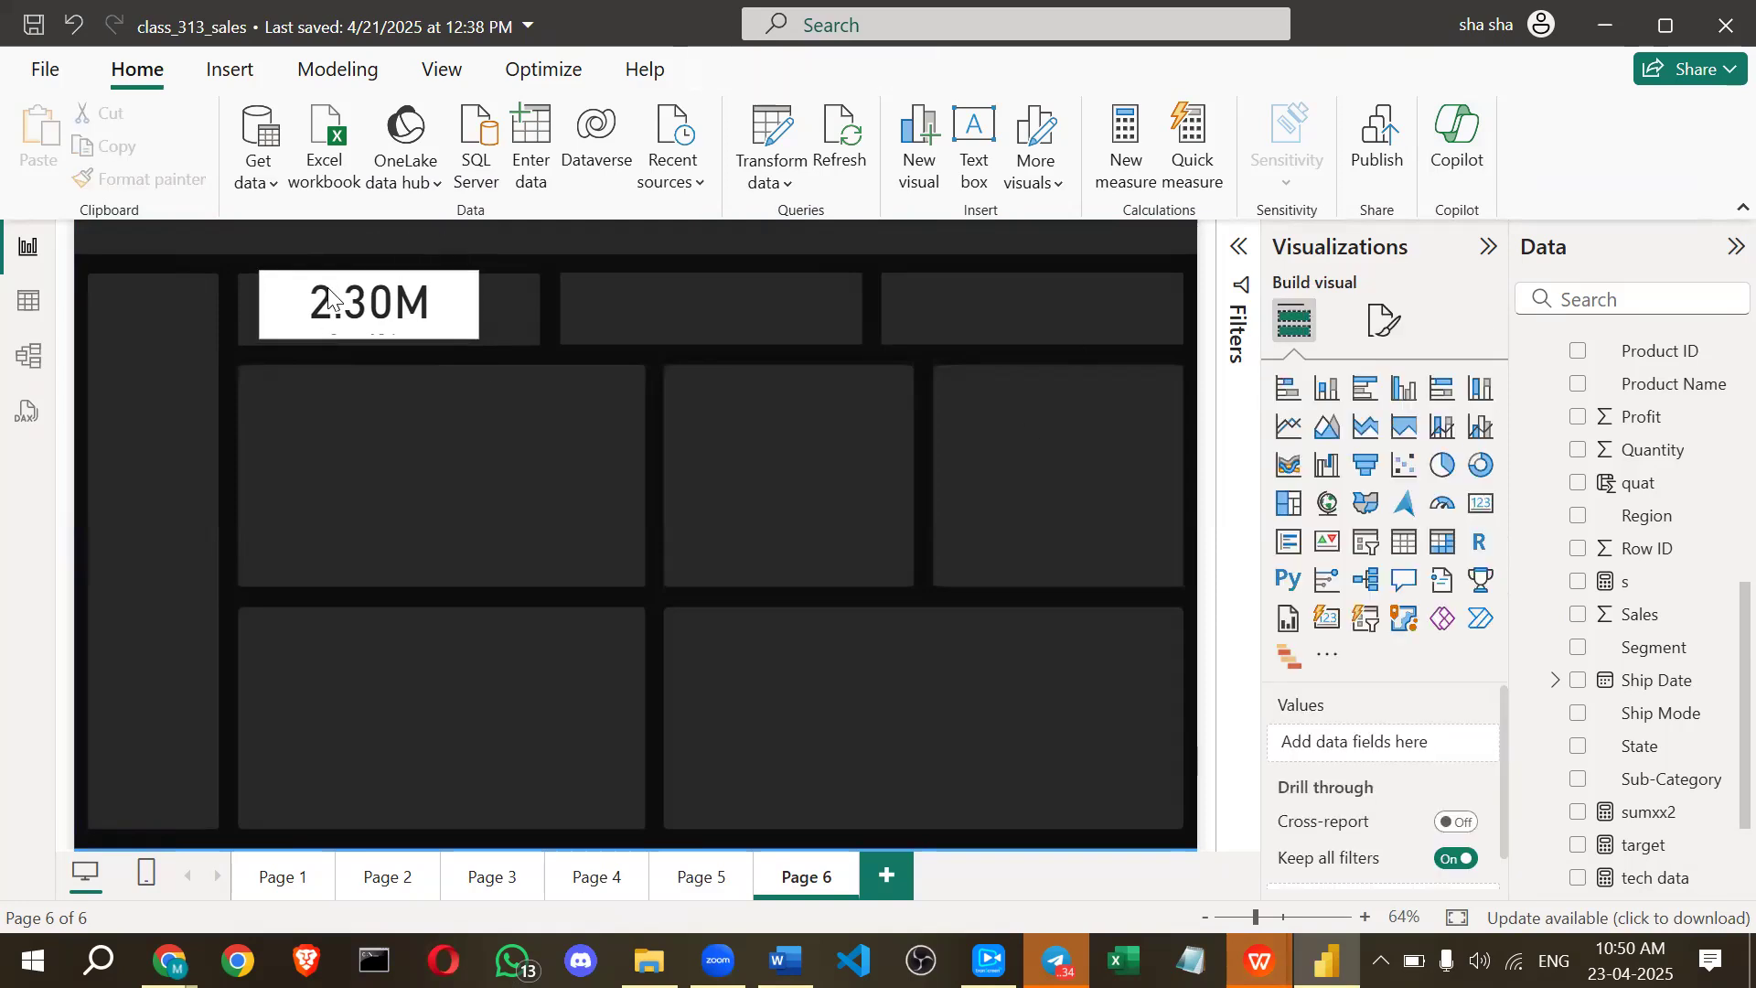
# Switch to Car Sales Background.pptx, inspect the side panel, background and tile shapes on slide 1, and return to the Power BI report.
pyautogui.click(335, 316)
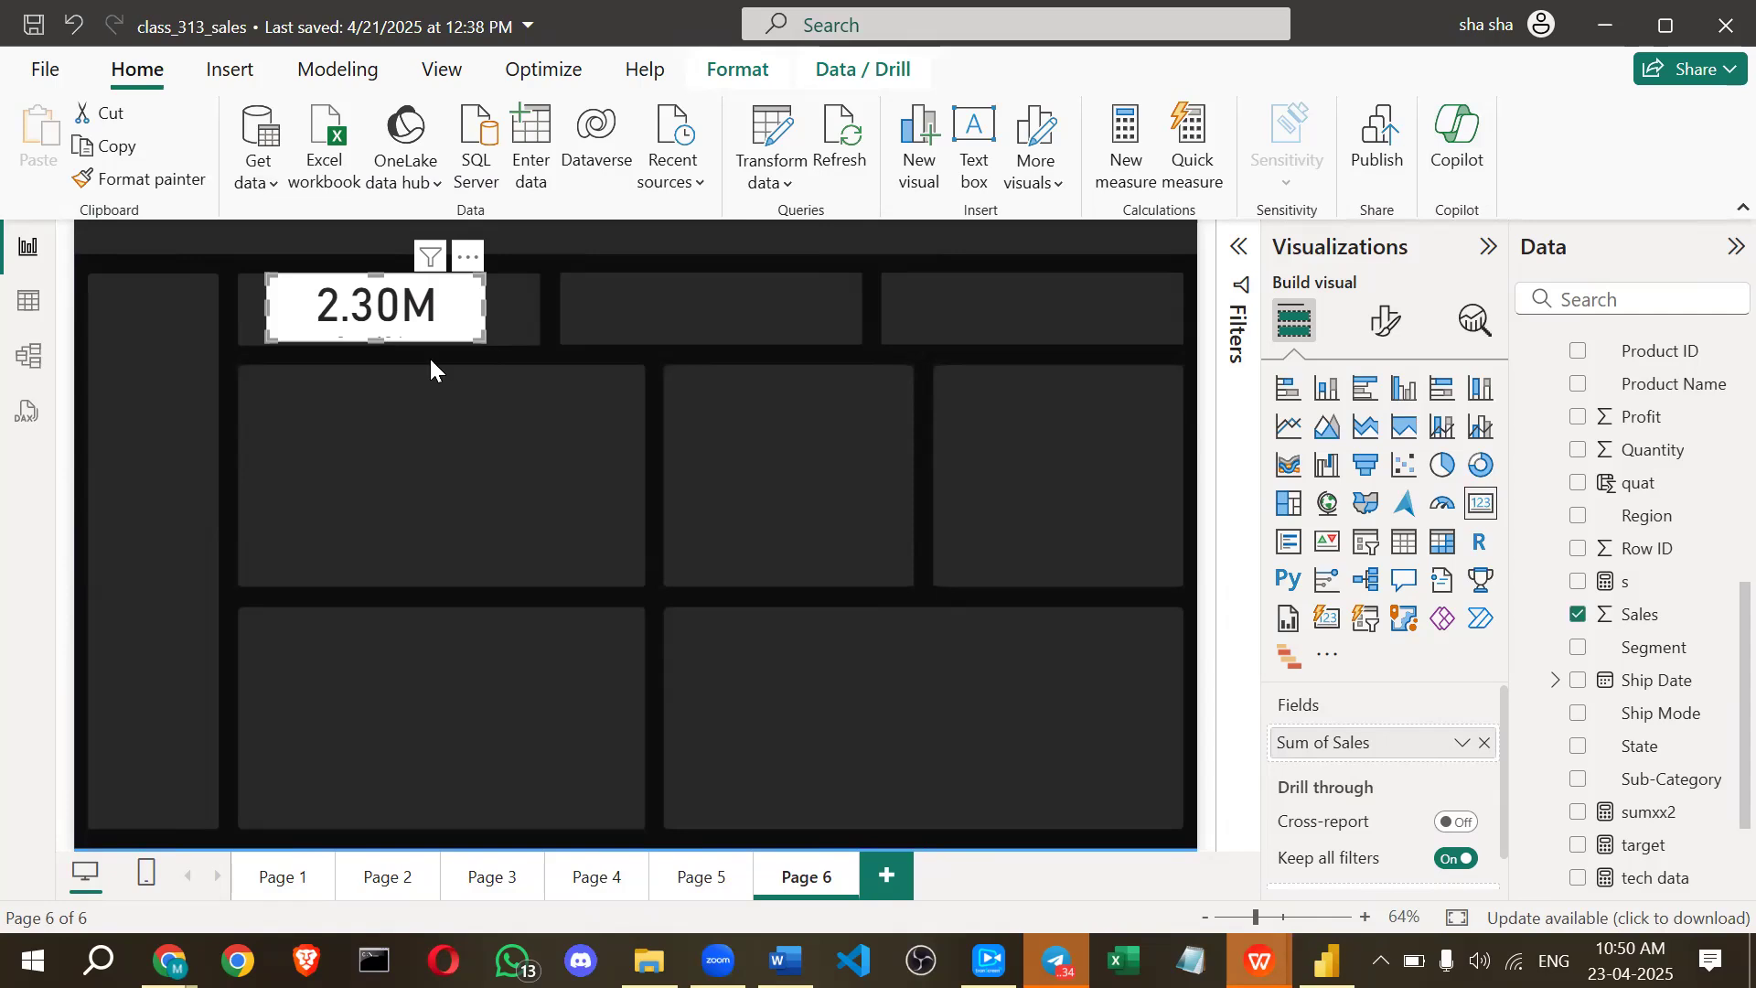
pyautogui.hotkey('alt', 'Tab')
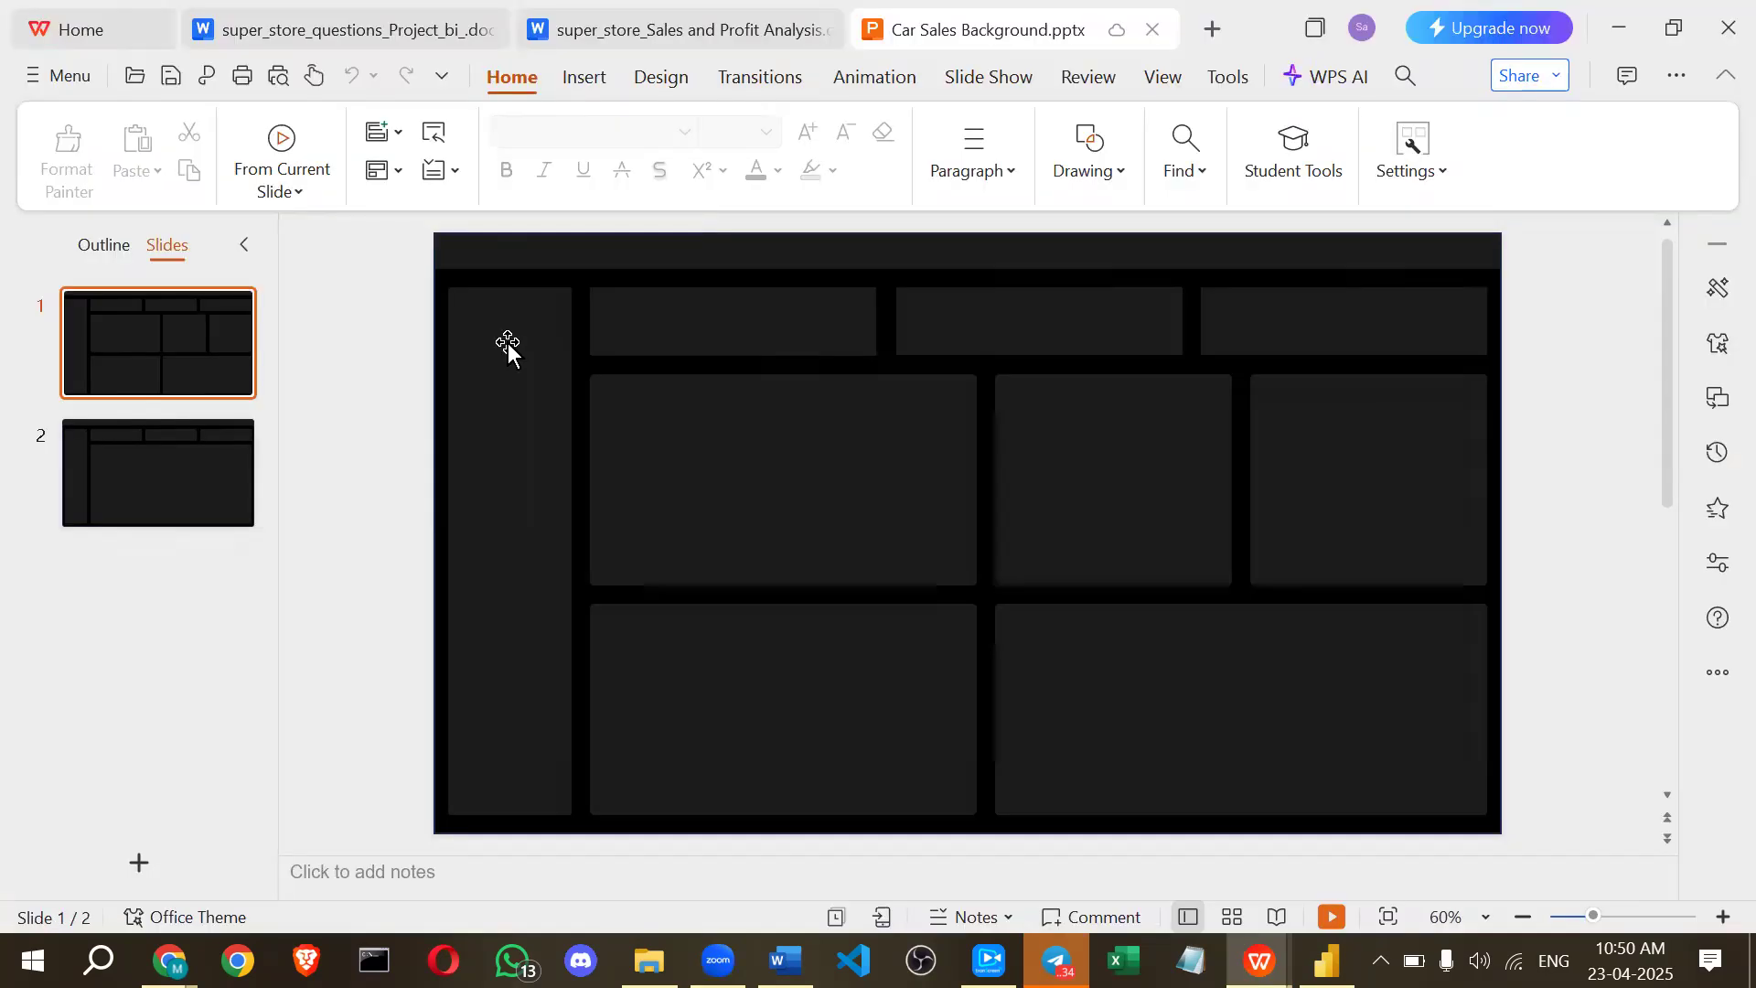
pyautogui.click(508, 350)
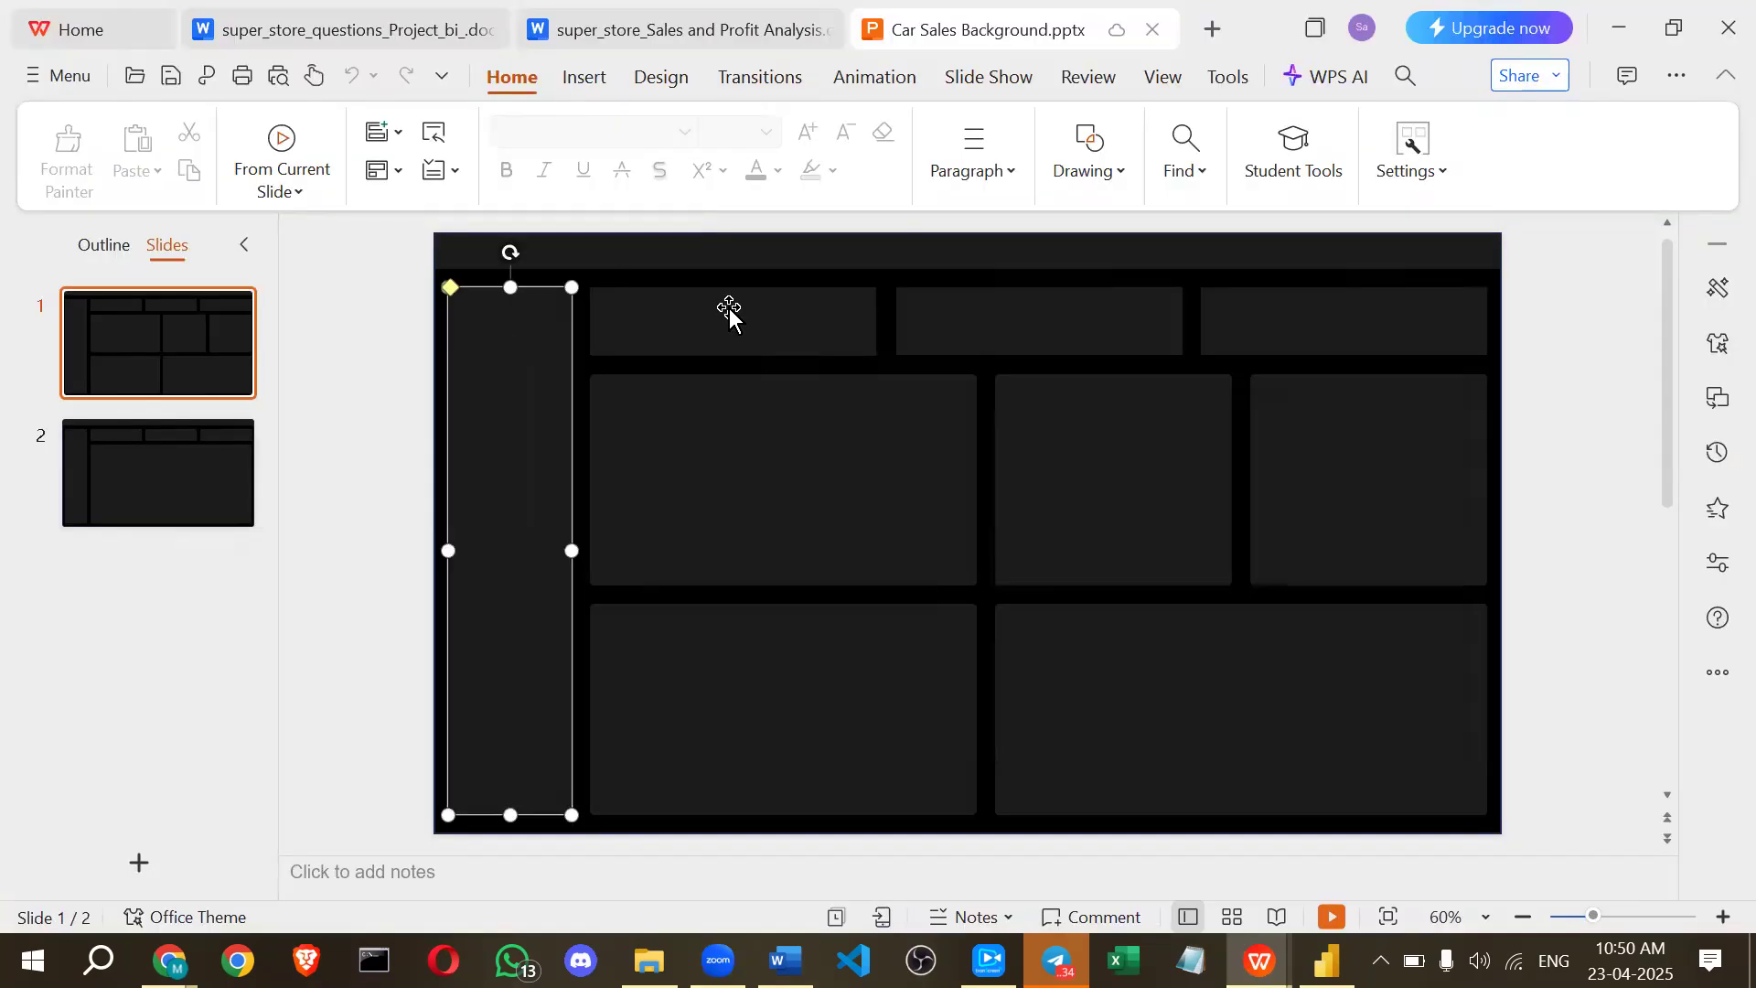
pyautogui.click(540, 333)
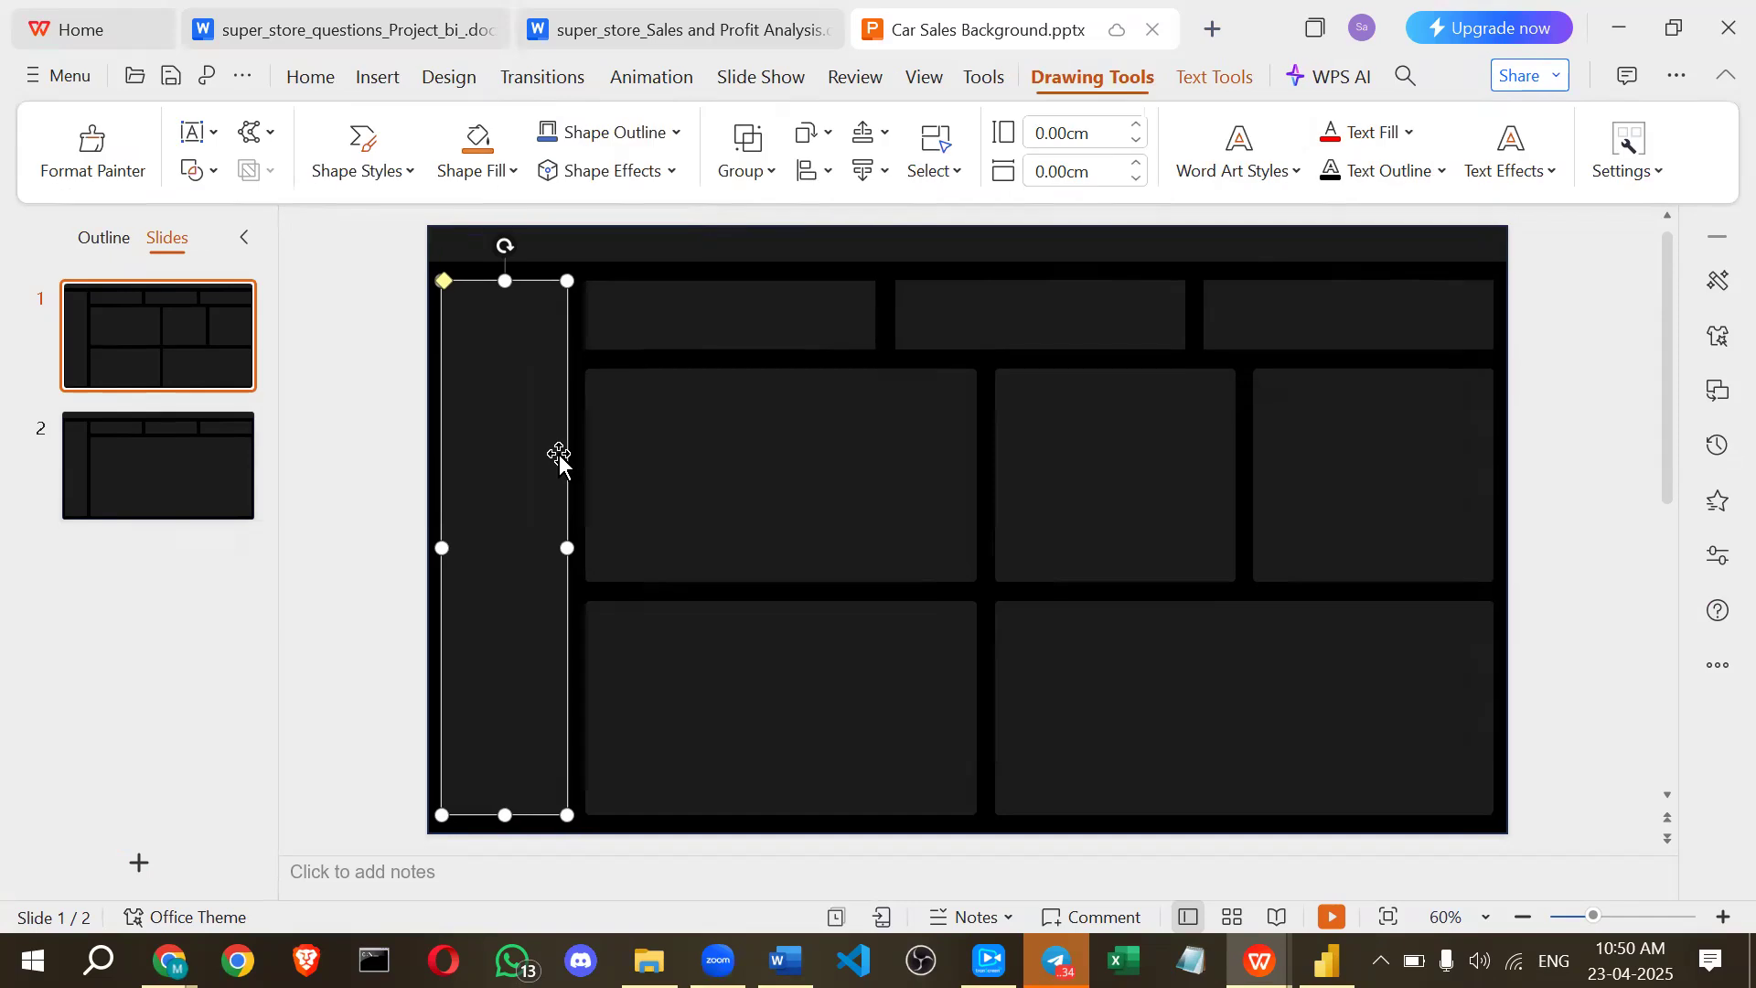
pyautogui.click(580, 273)
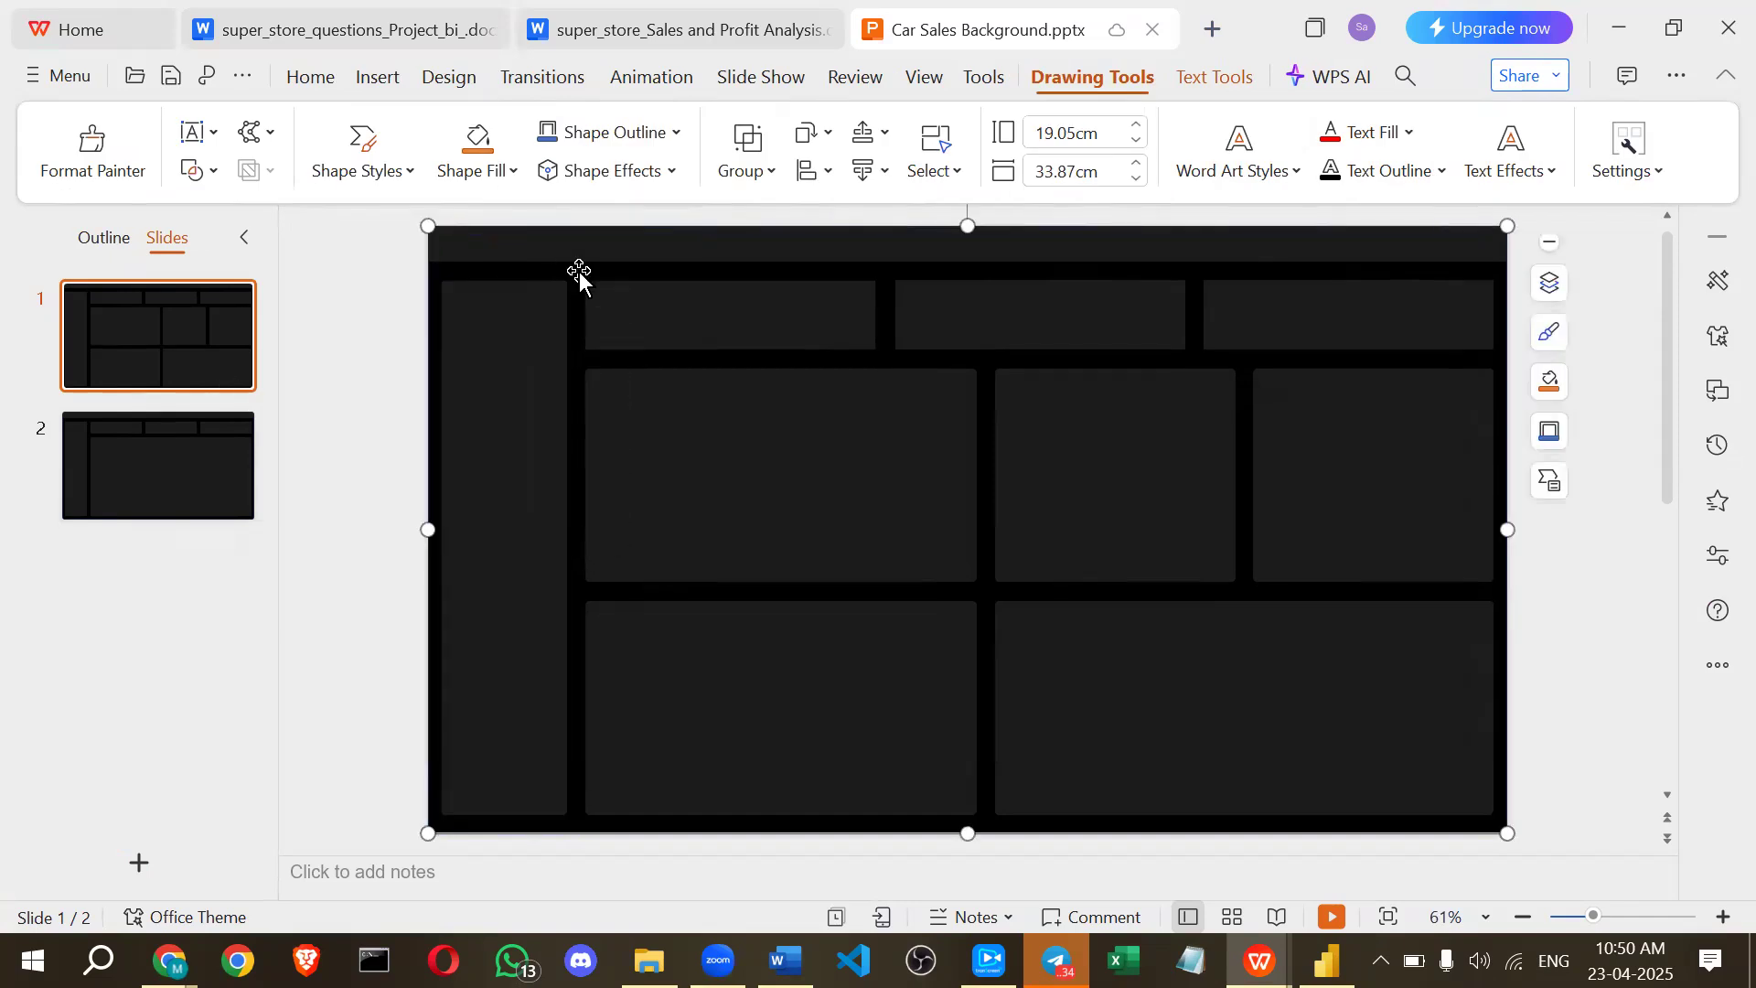
pyautogui.click(493, 348)
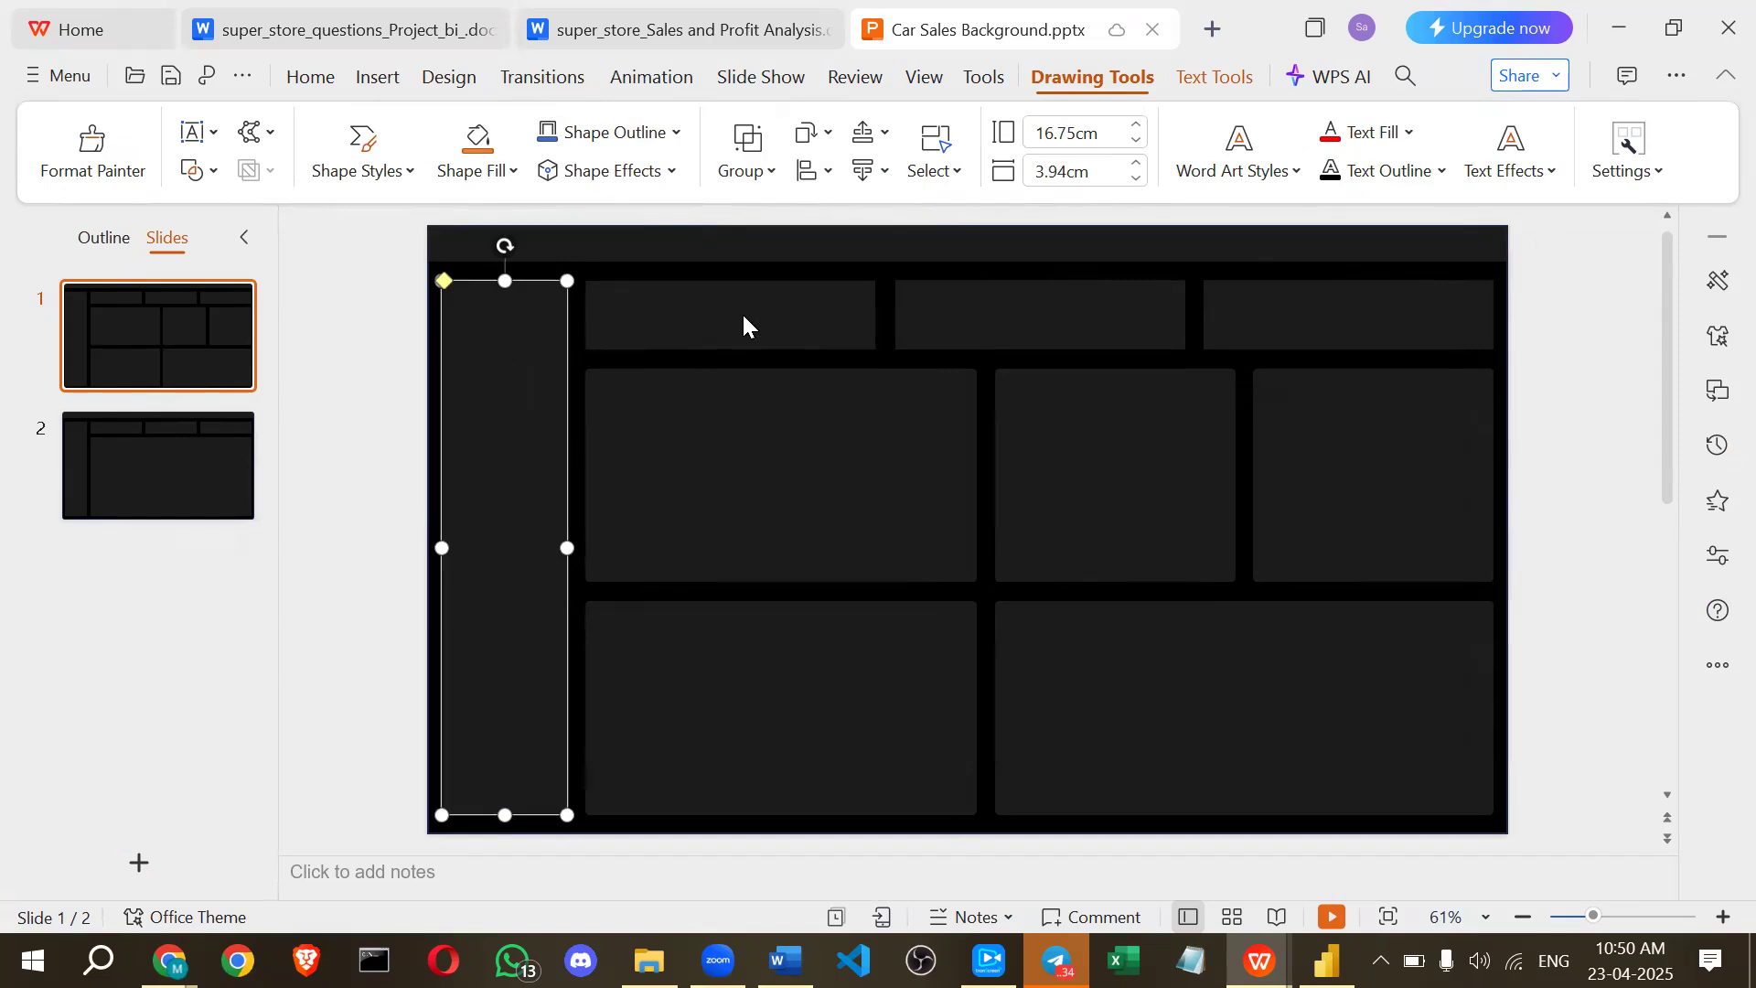
pyautogui.click(745, 321)
pyautogui.click(751, 482)
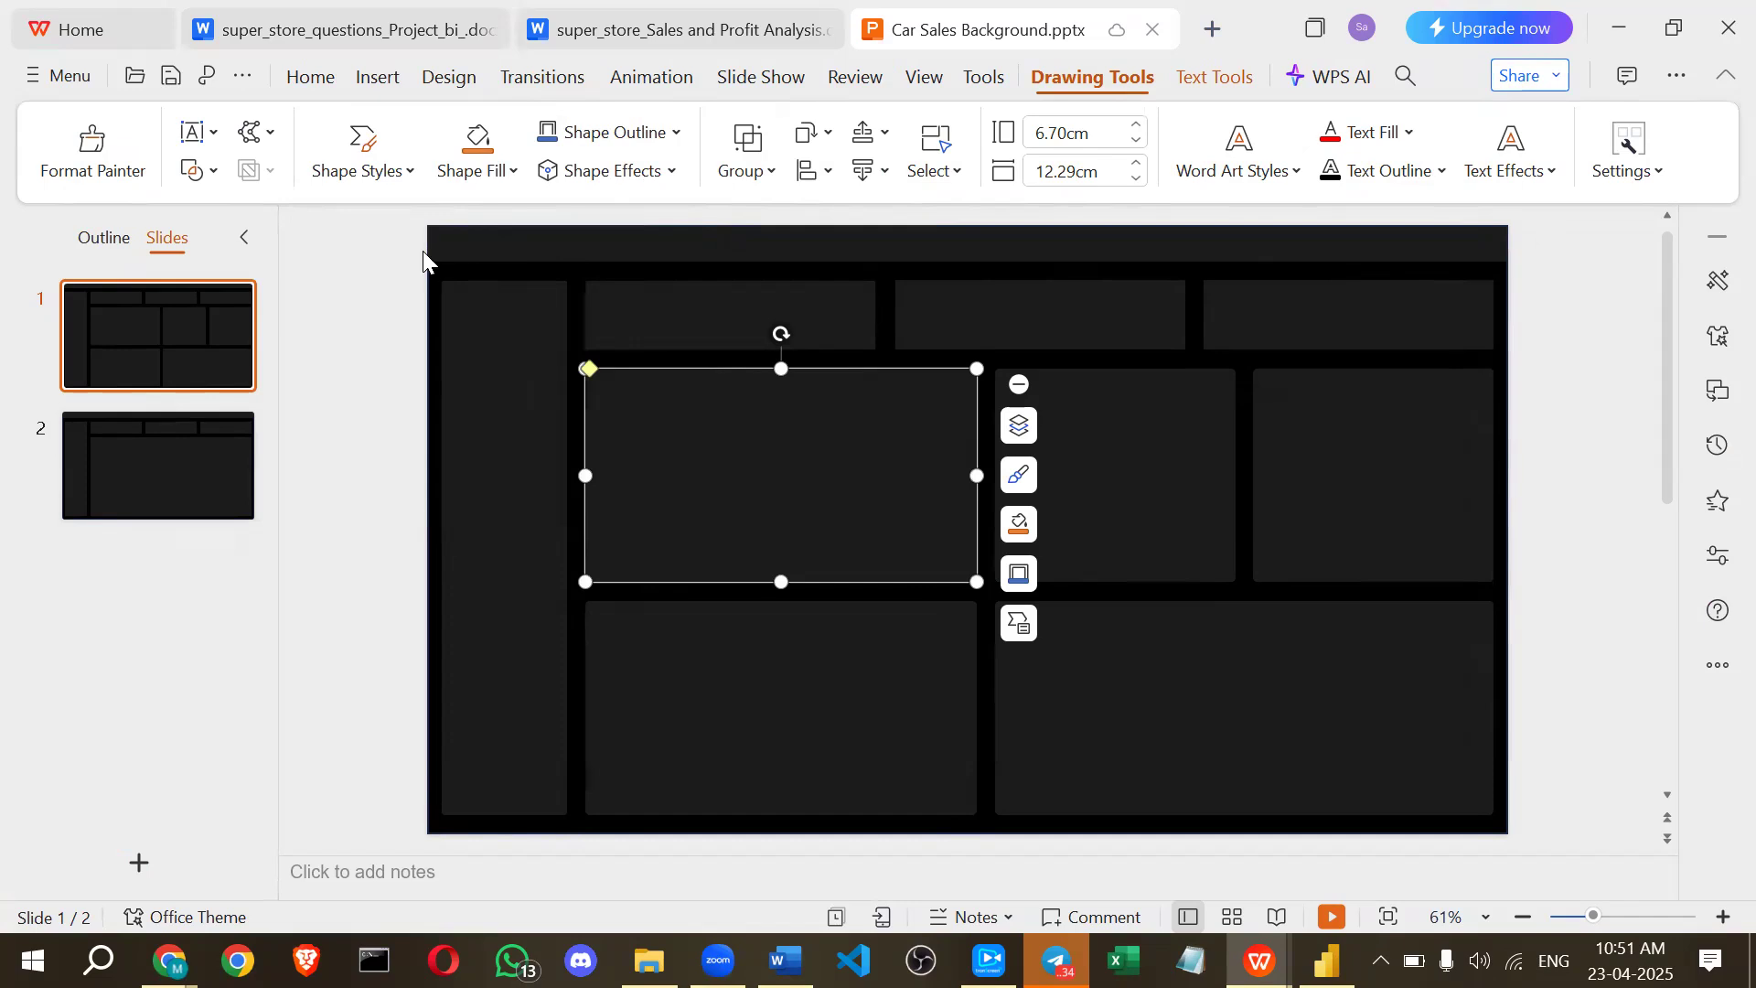
pyautogui.hotkey('alt', 'Tab')
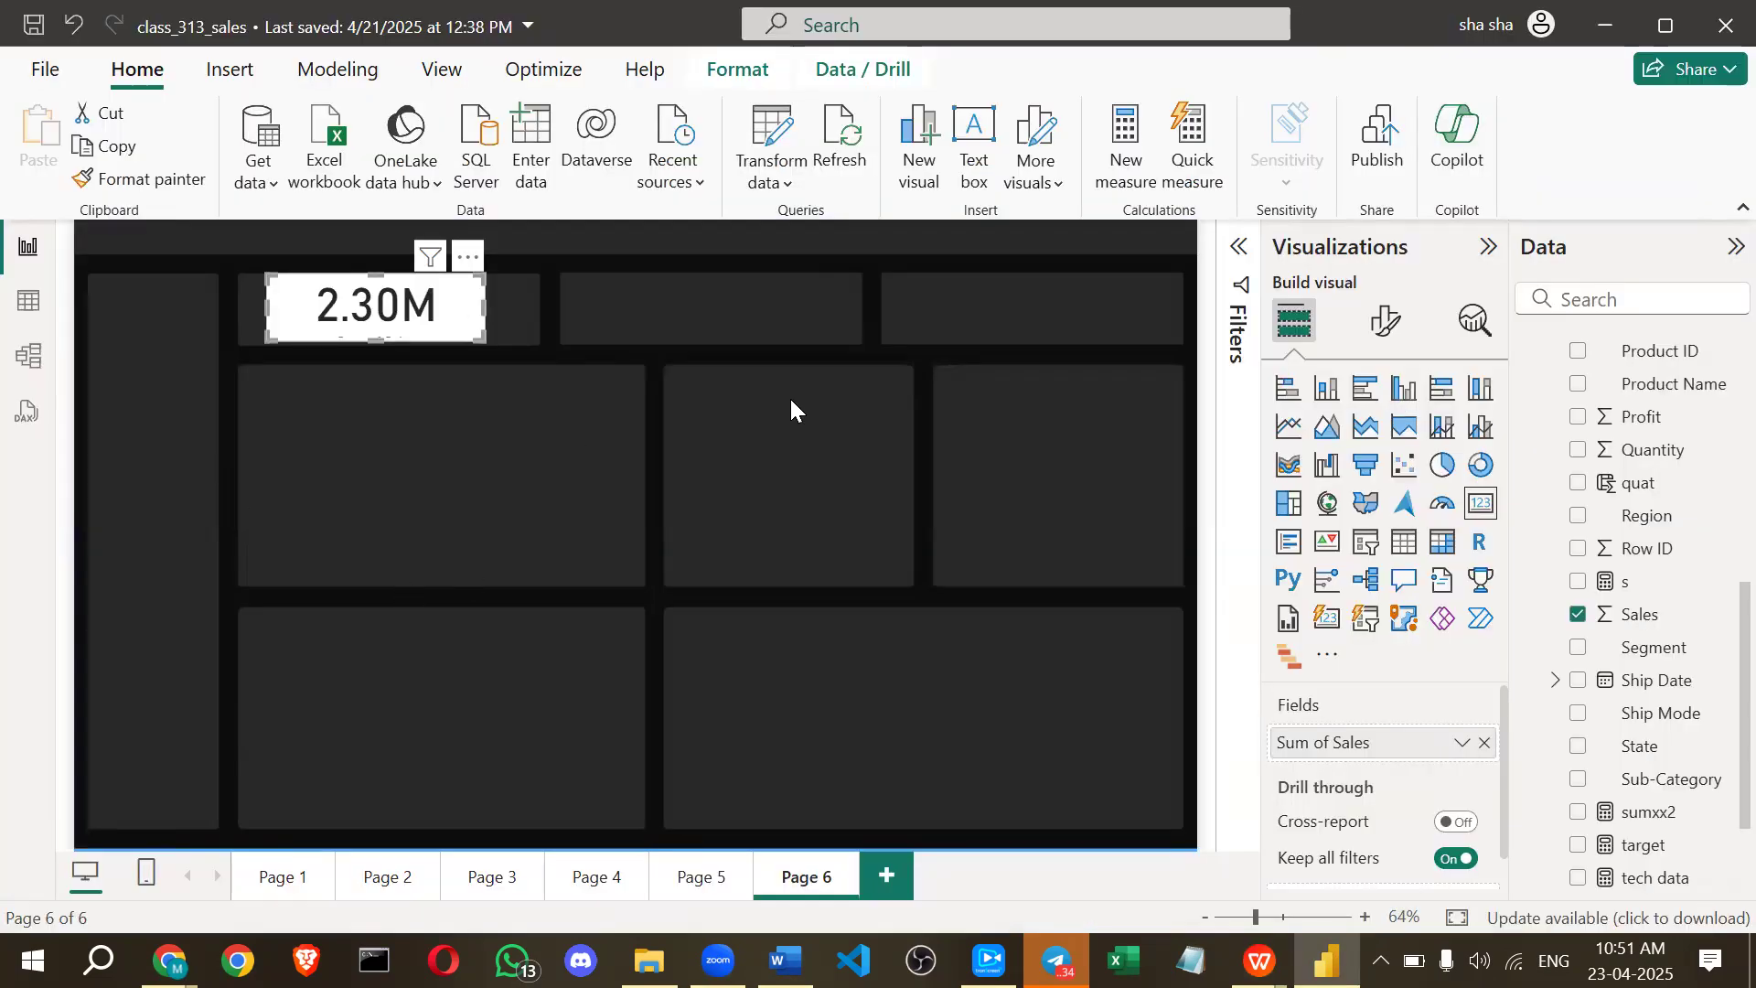
# Switch to Chrome, open a new browser tab, and return to the Power BI report.
pyautogui.hotkey('alt', 'Tab')
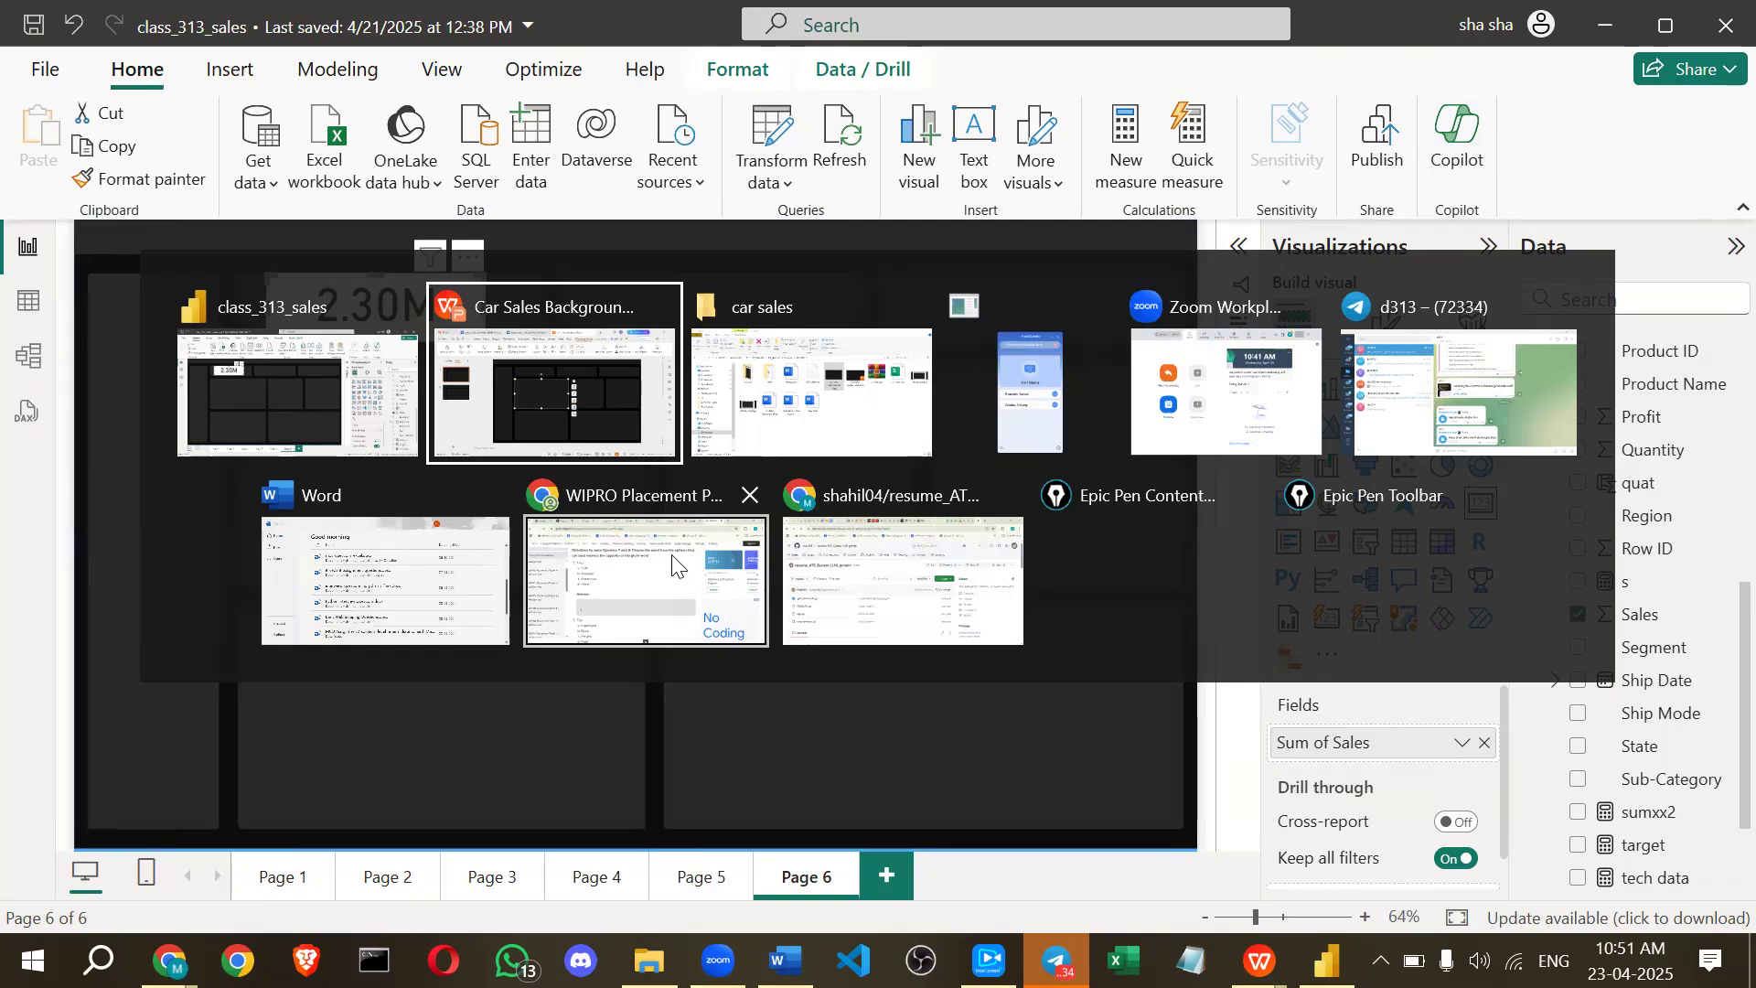
pyautogui.click(1475, 28)
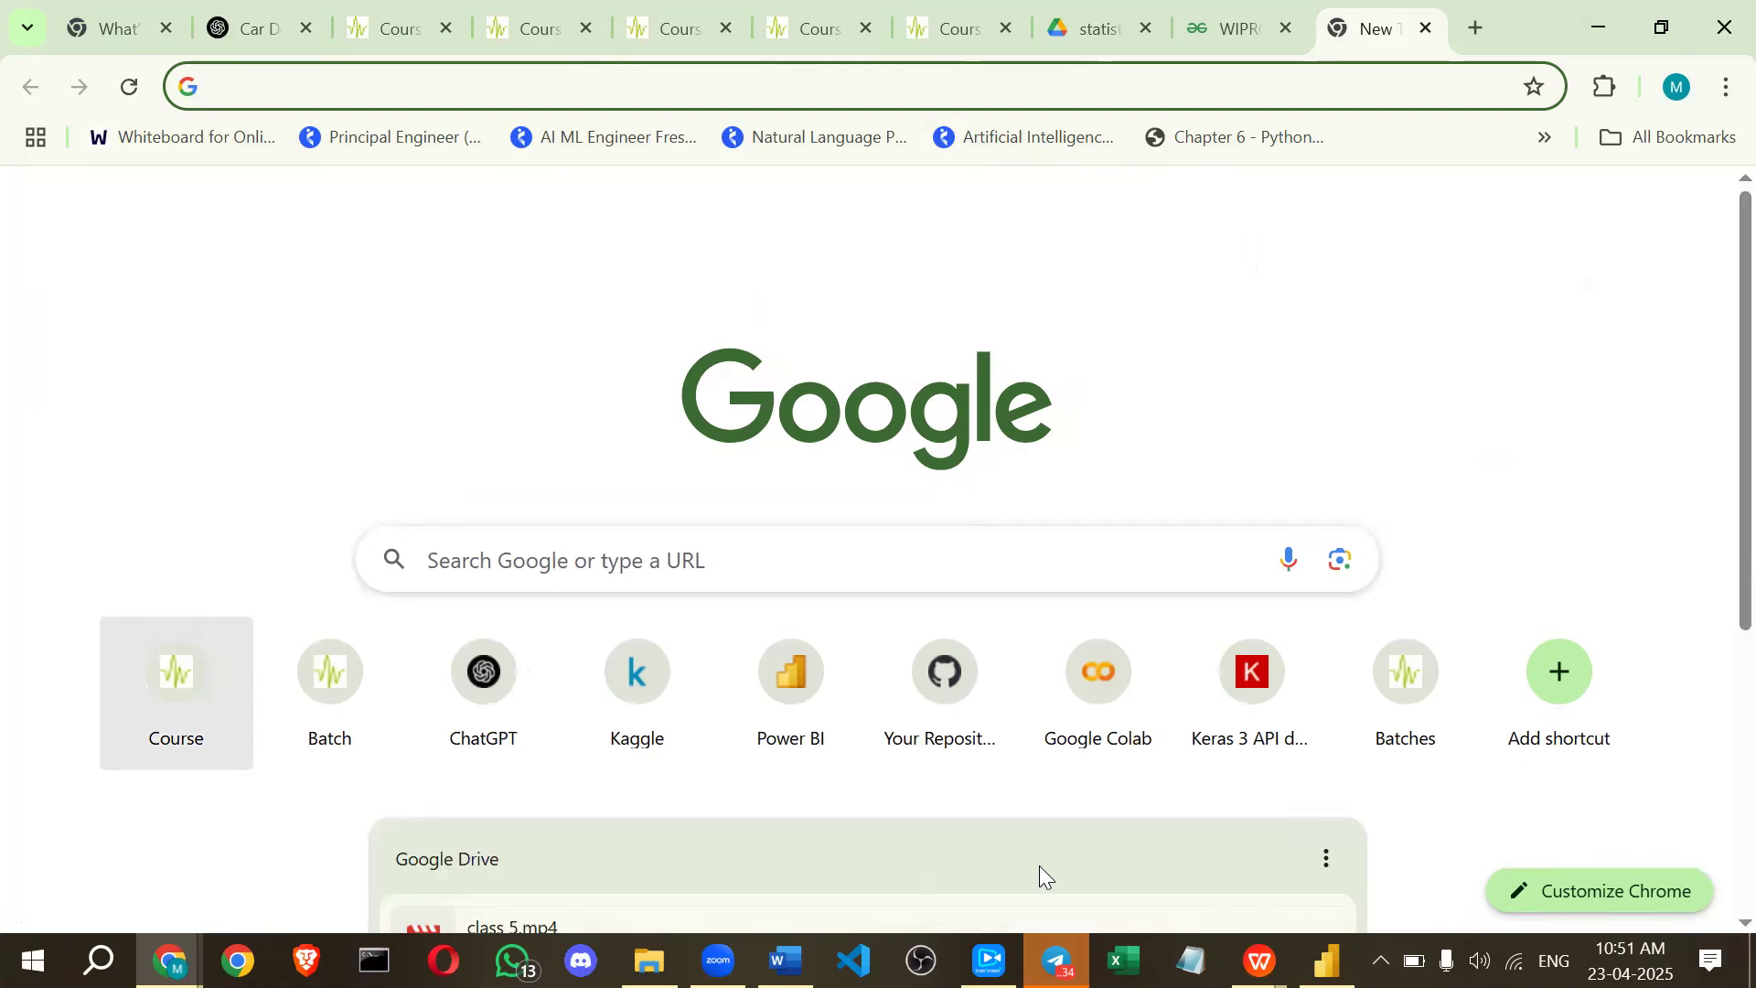
pyautogui.hotkey('alt', 'Tab')
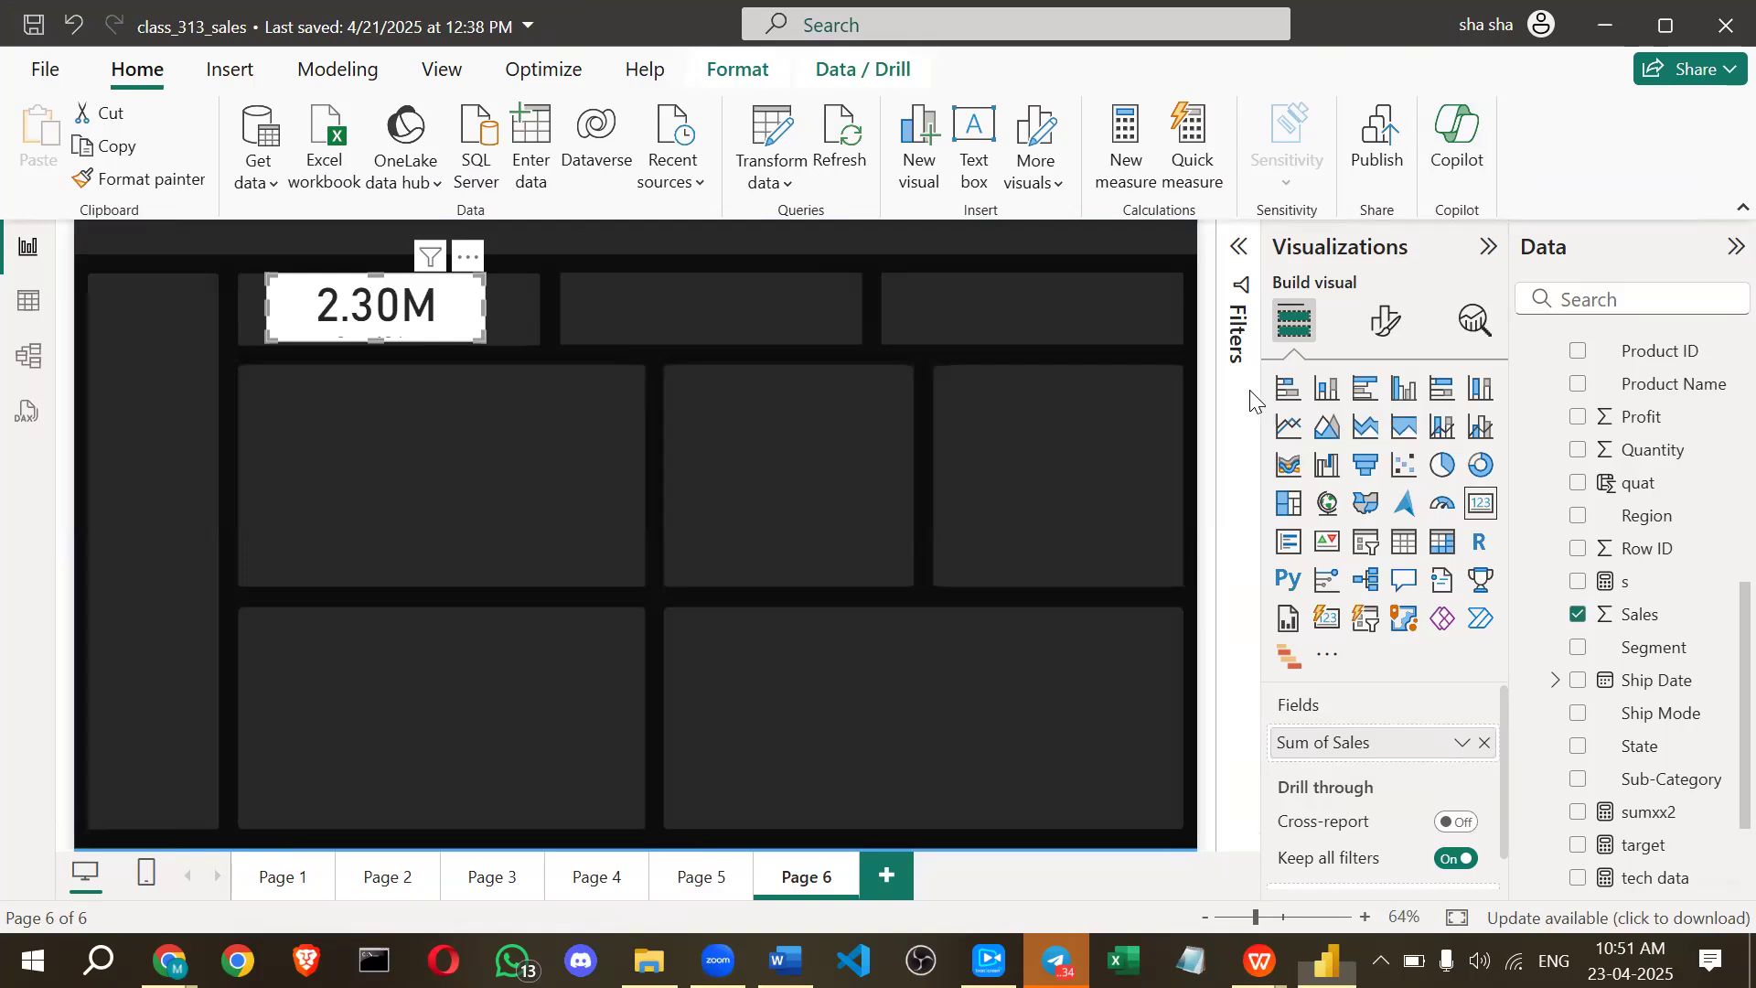
# Open the page's canvas background settings and review the image fit and color options.
pyautogui.click(1390, 339)
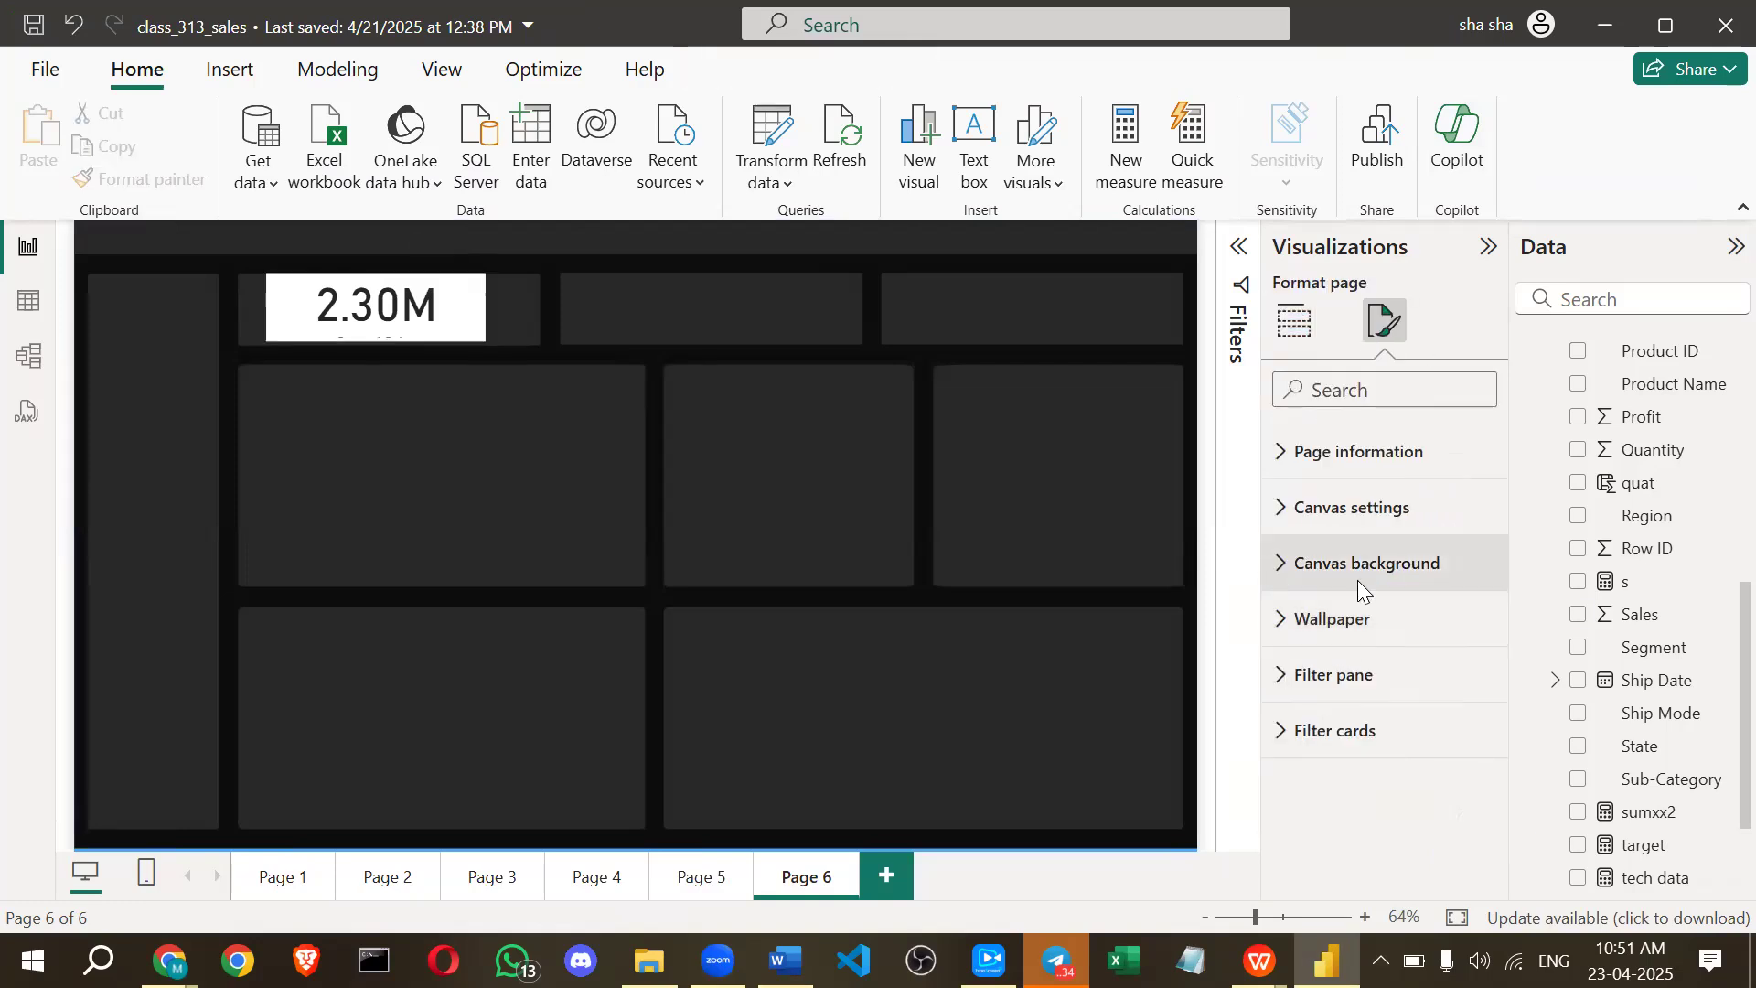
pyautogui.click(1358, 579)
pyautogui.scroll(-3, 1322, 553)
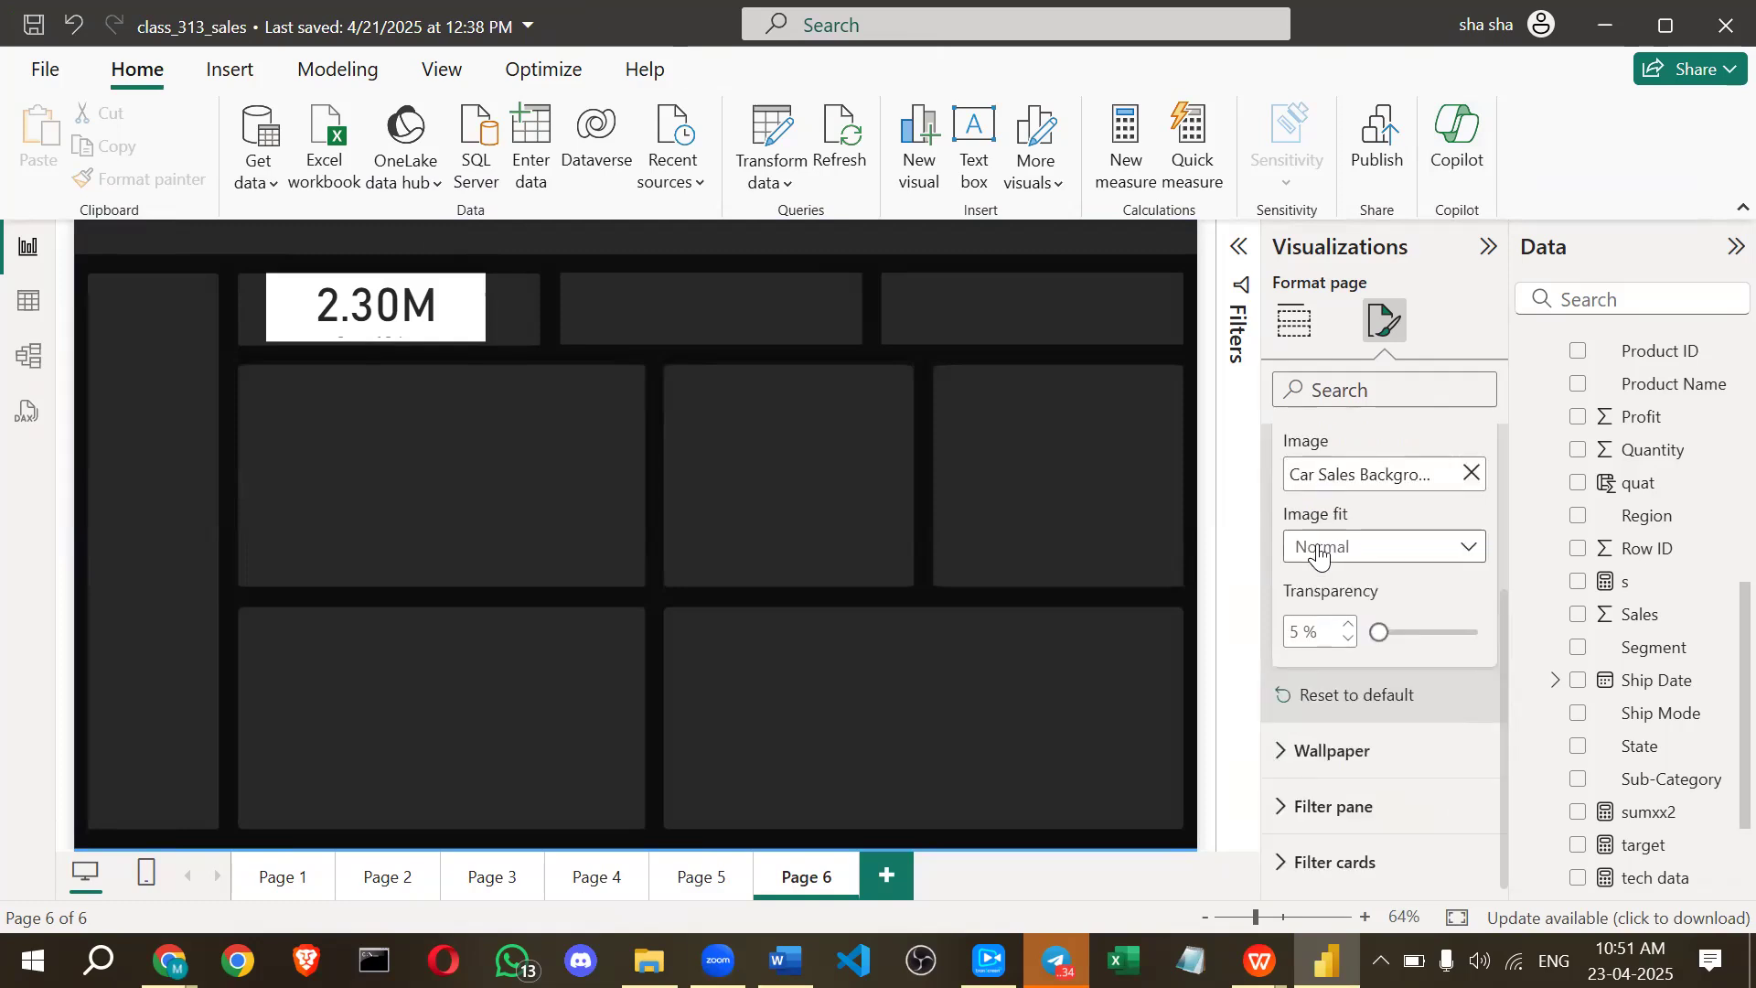
pyautogui.click(1317, 549)
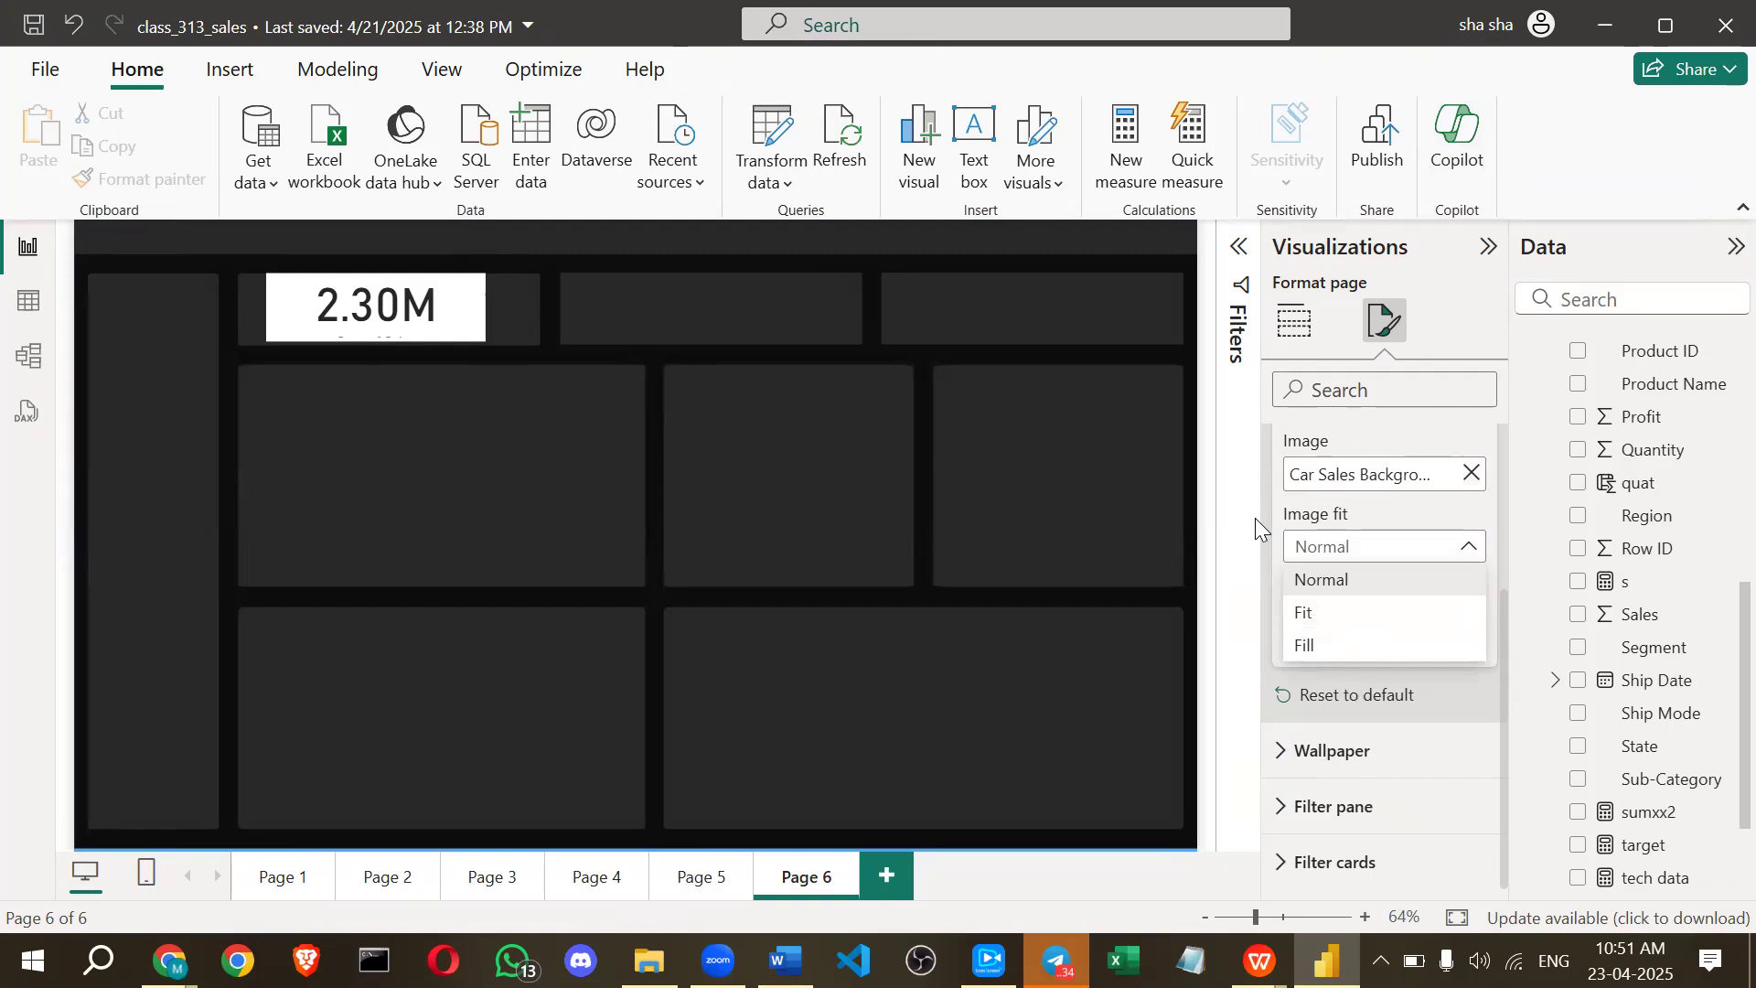
pyautogui.click(1291, 527)
pyautogui.scroll(3, 1322, 523)
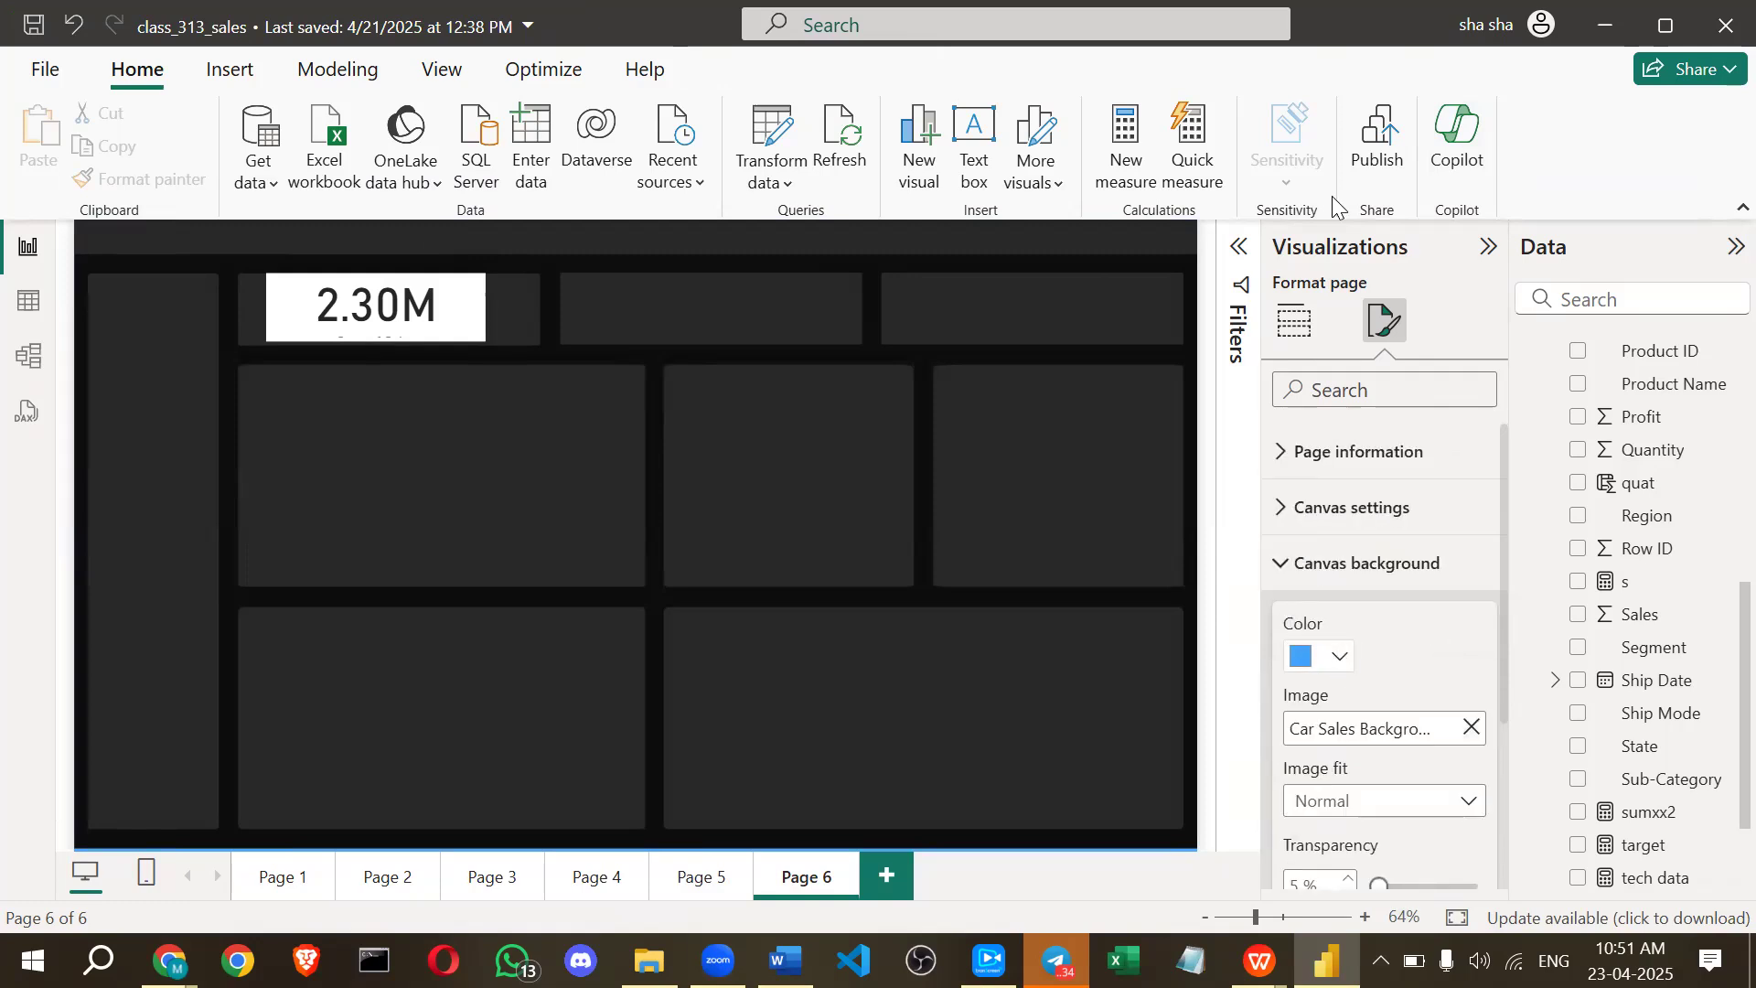
pyautogui.click(1320, 656)
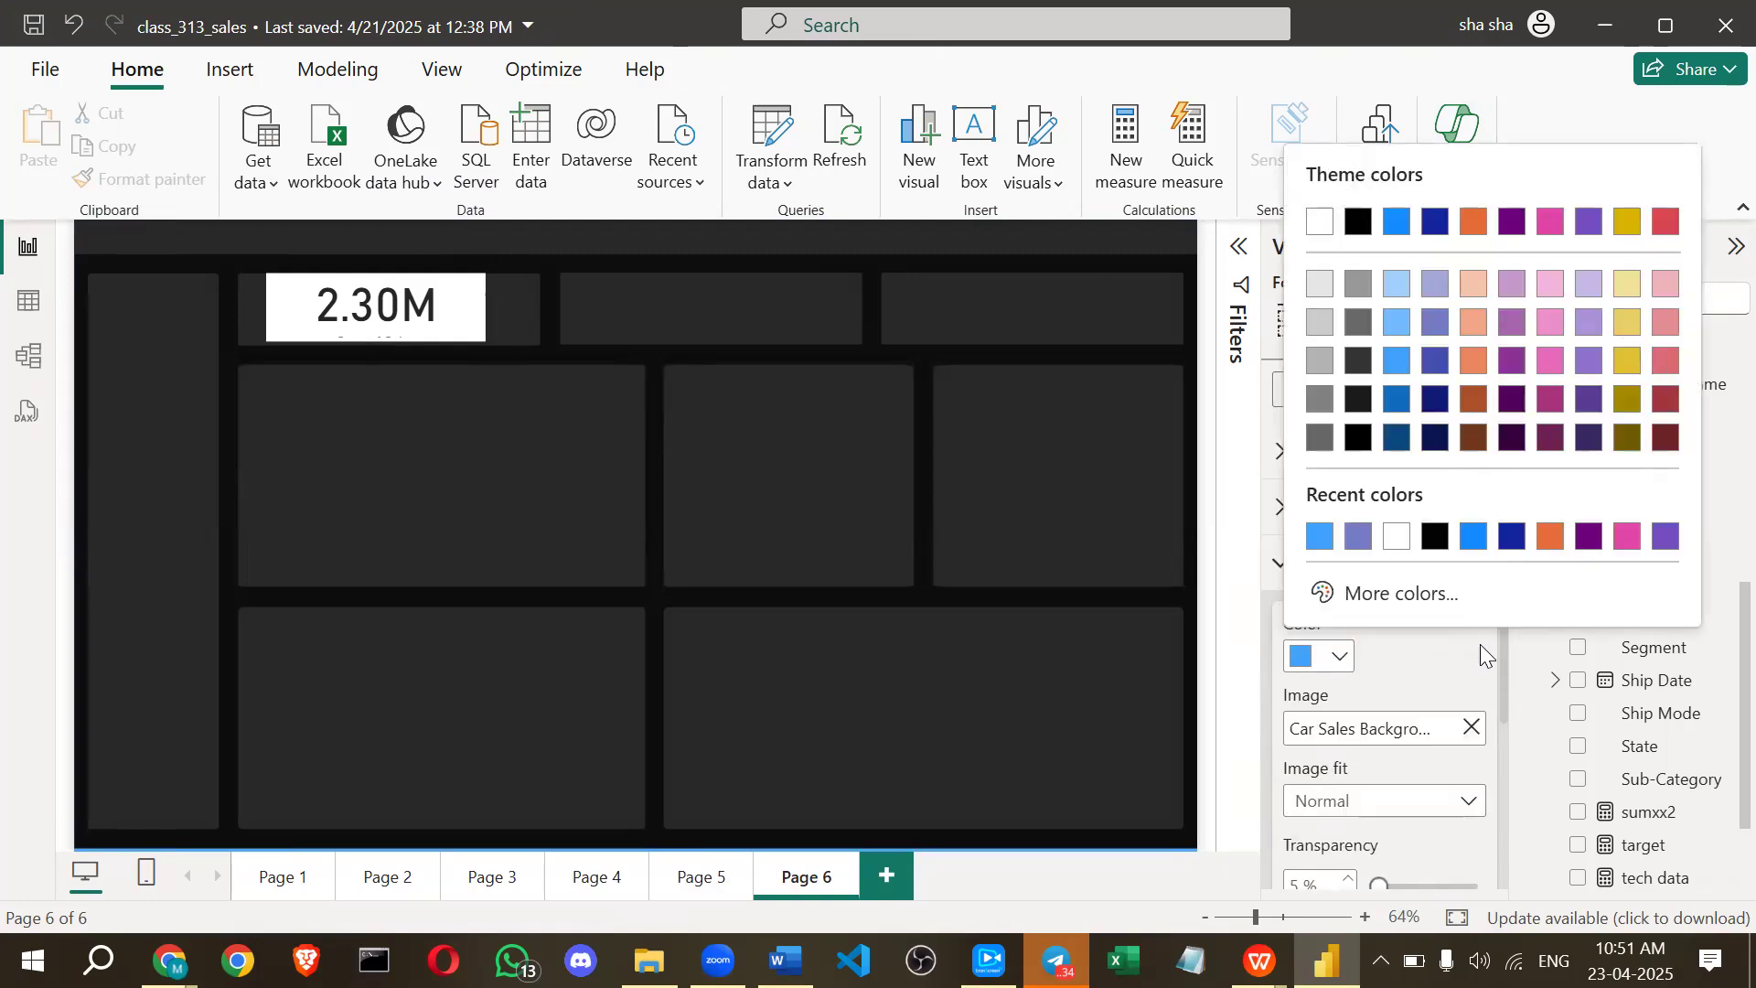
pyautogui.click(1324, 540)
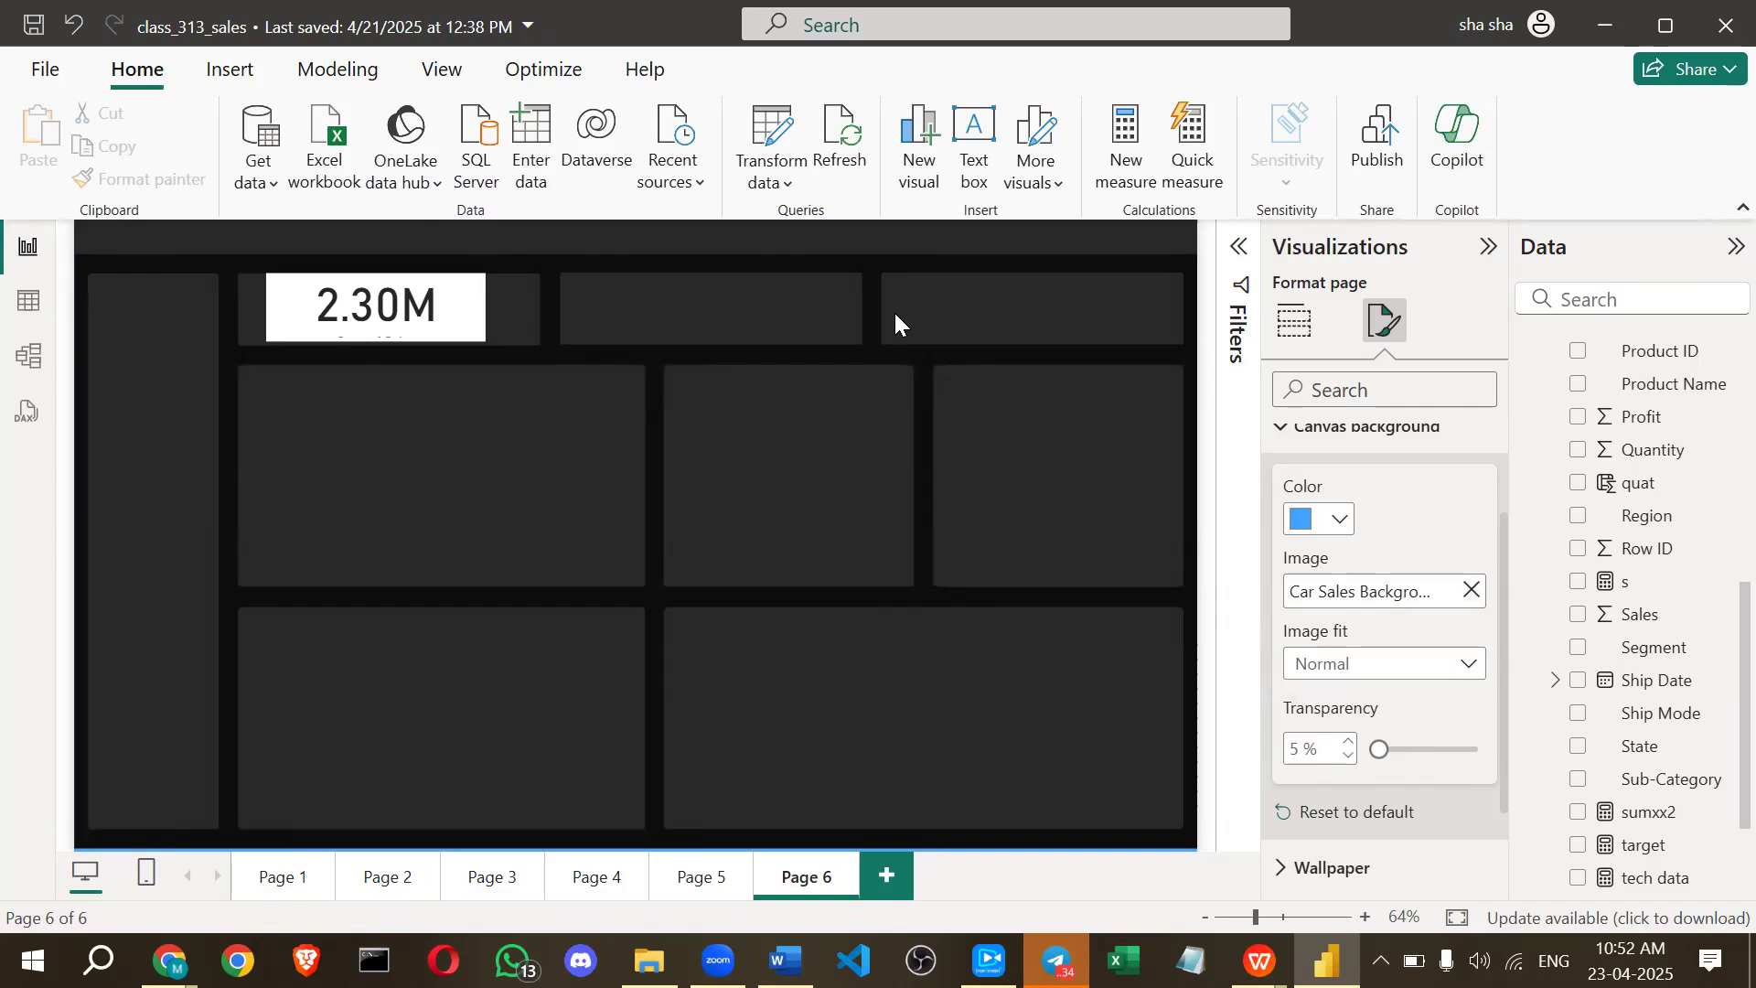
pyautogui.click(751, 294)
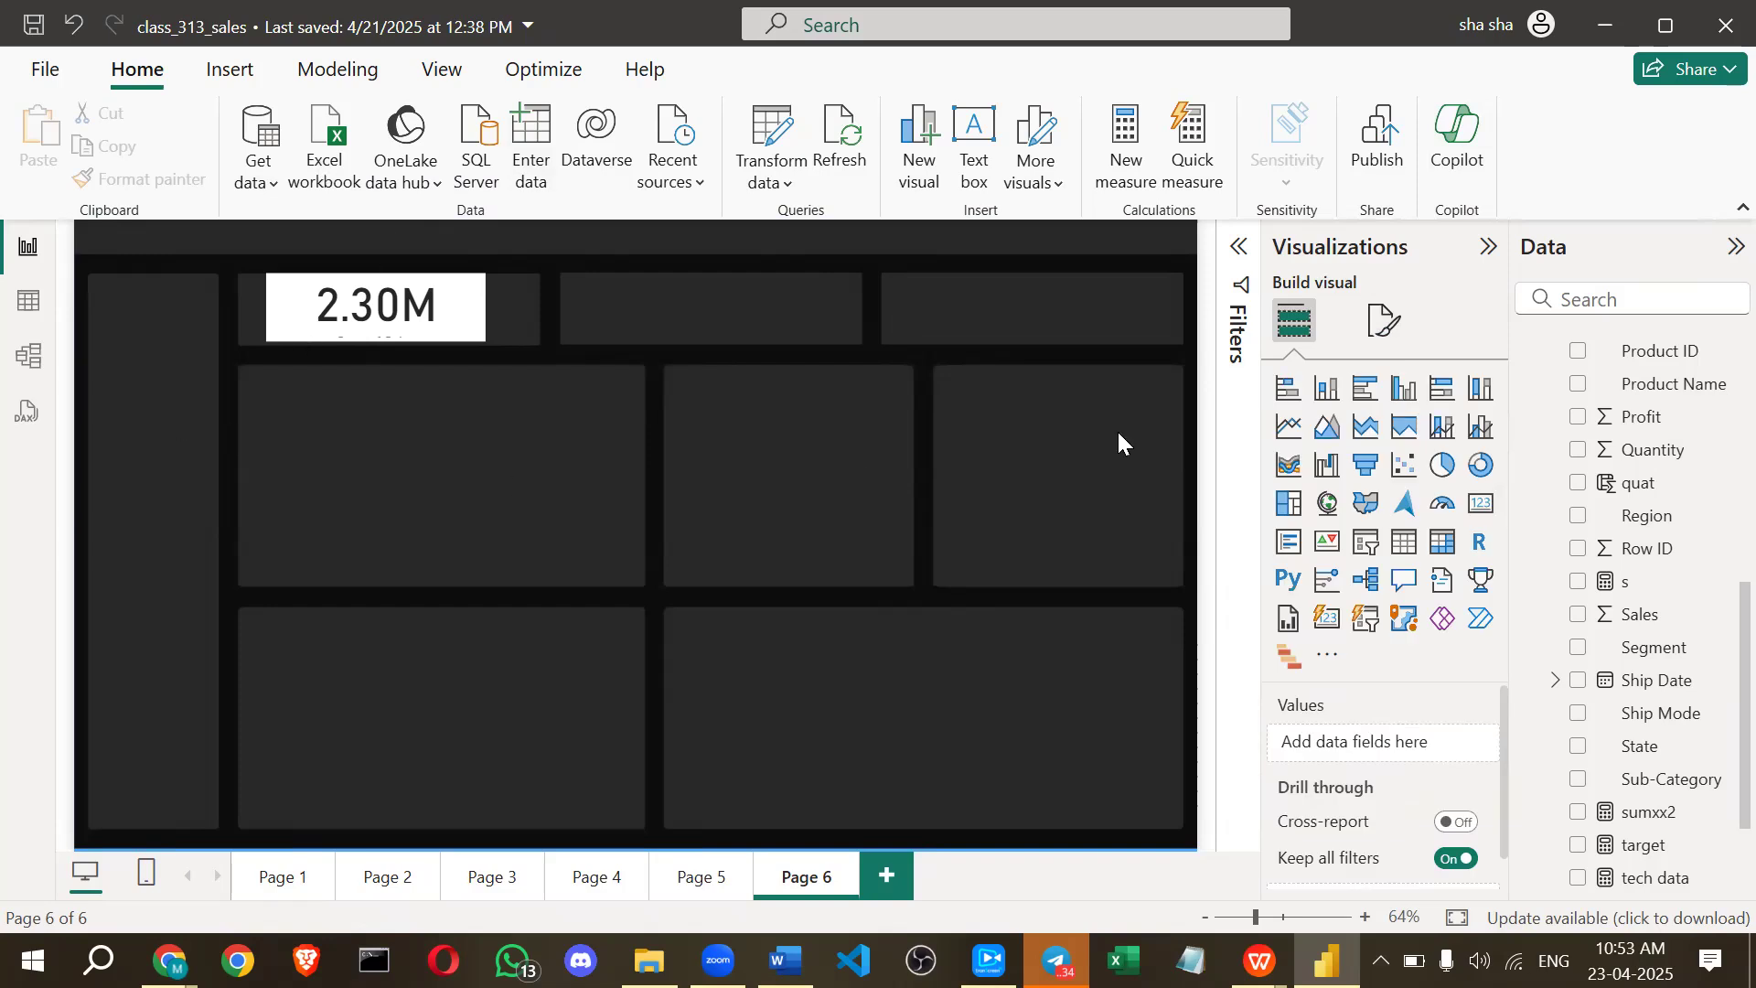
pyautogui.click(475, 298)
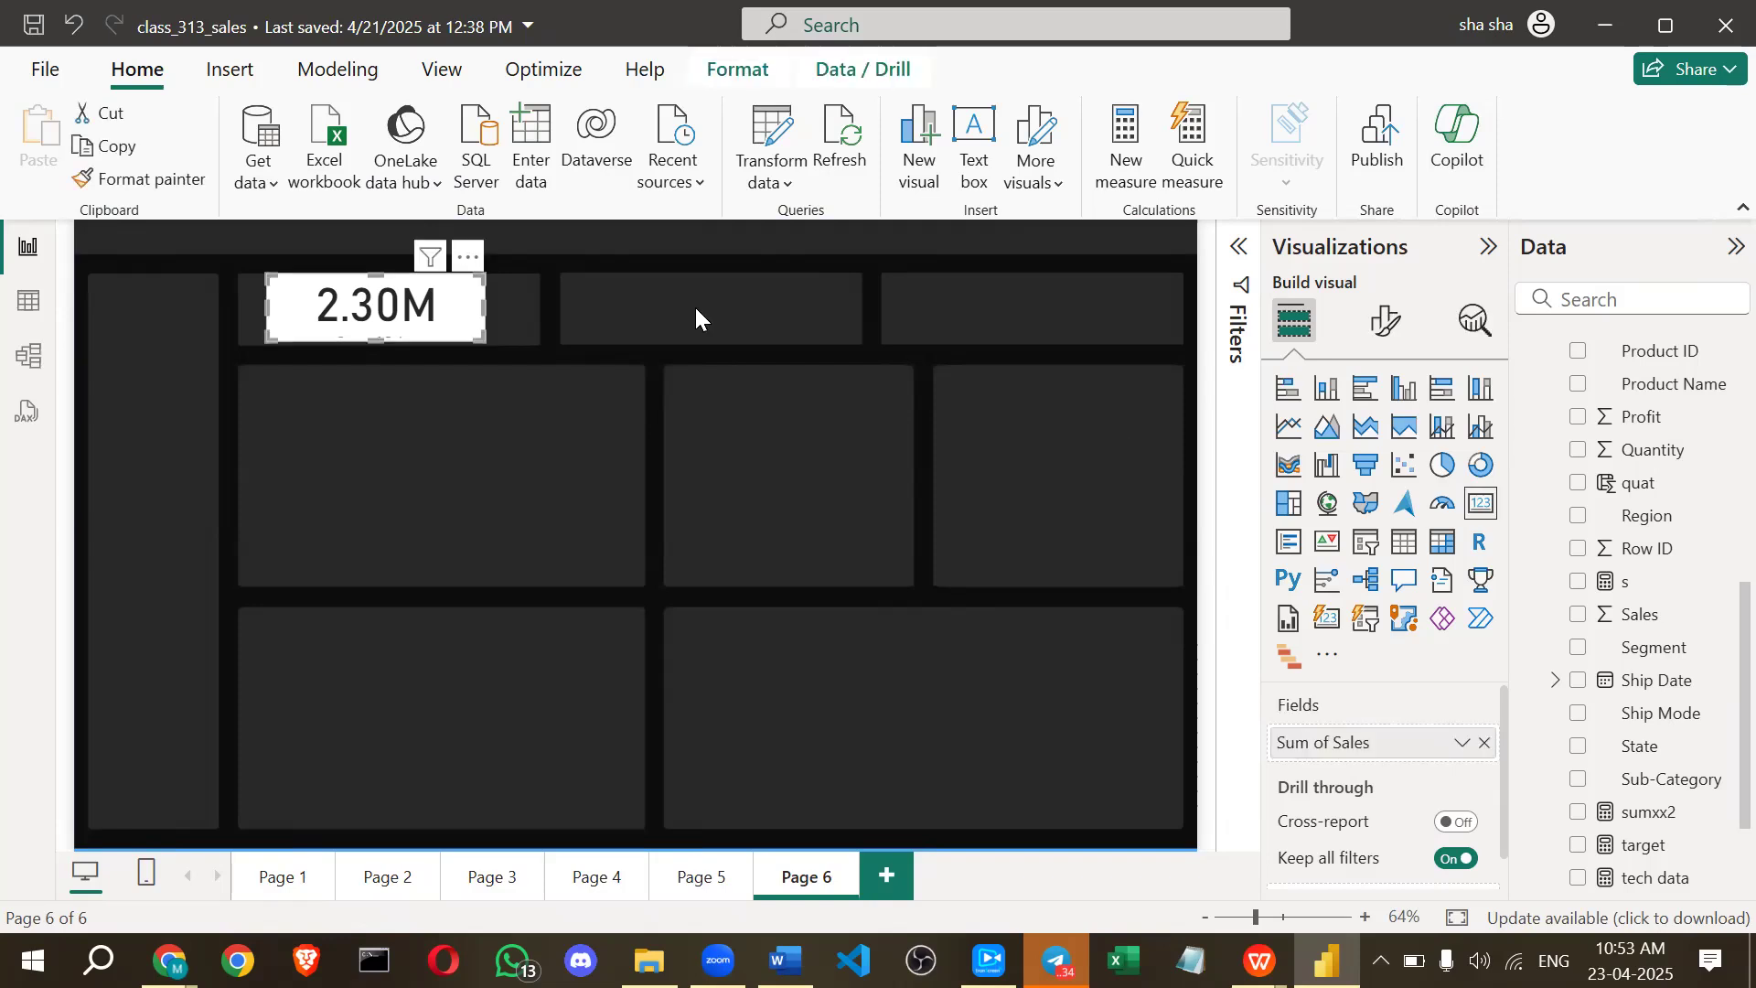
pyautogui.click(696, 310)
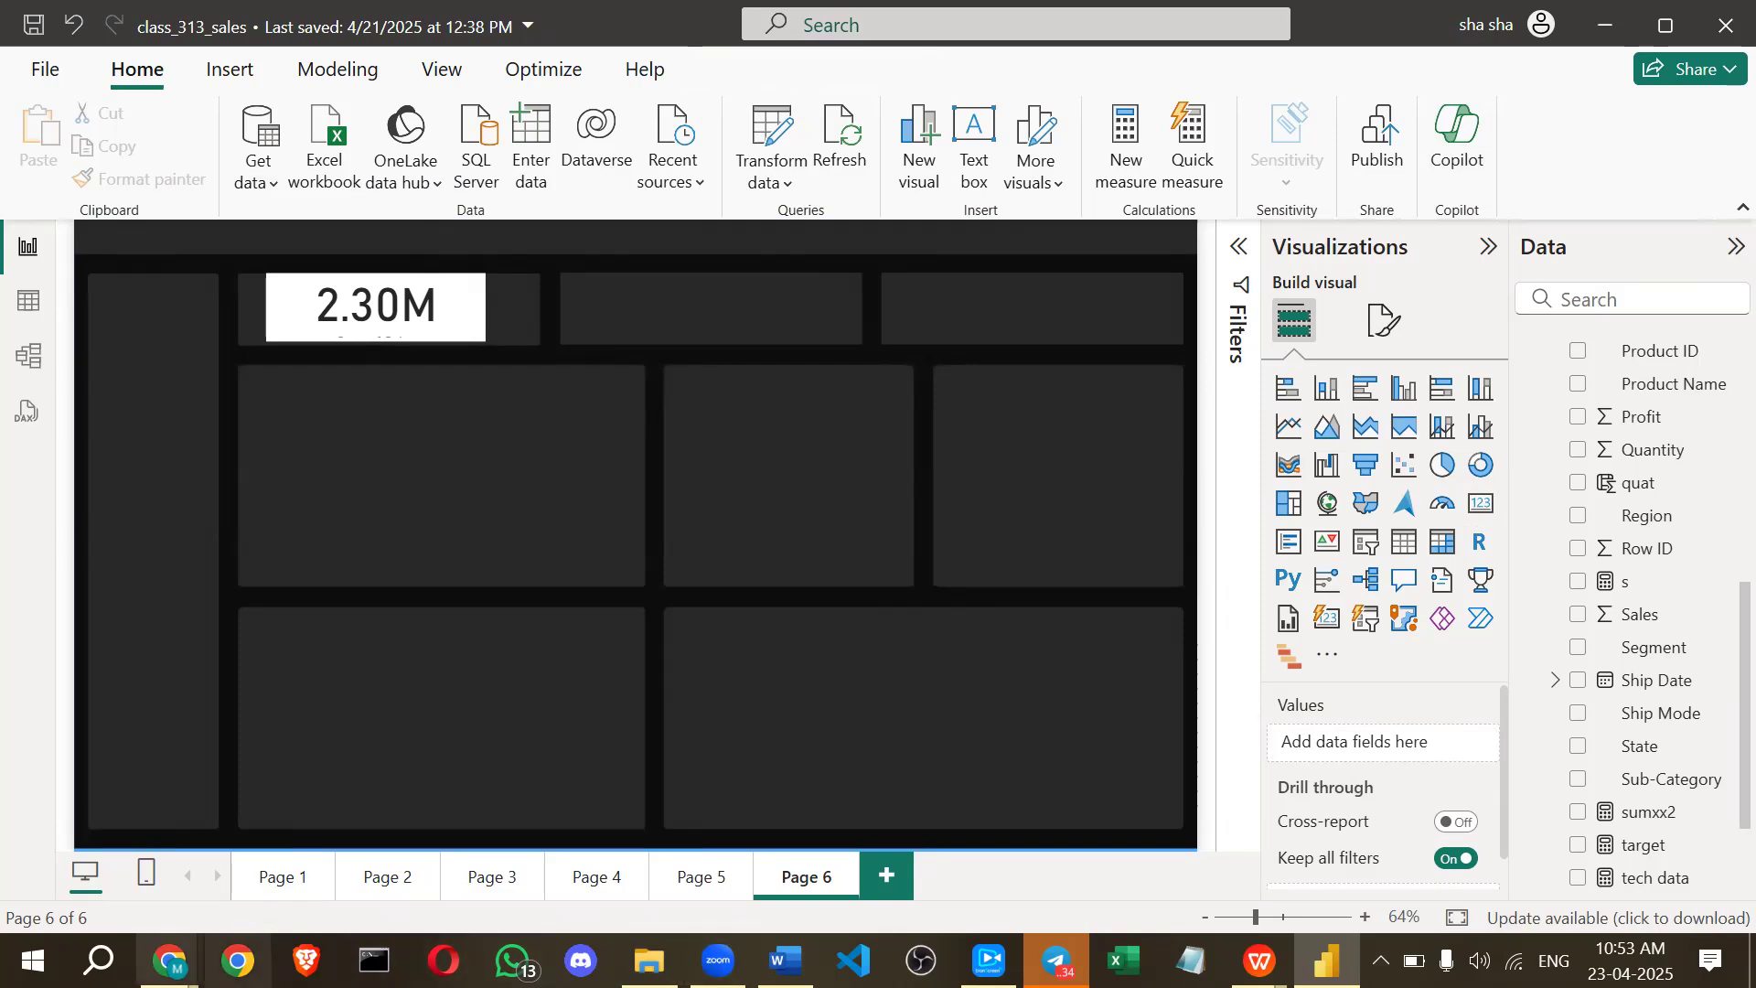
# Switch to Chrome, search Google Images for "dashboard template power bi" and browse the results.
pyautogui.hotkey('alt', 'Tab')
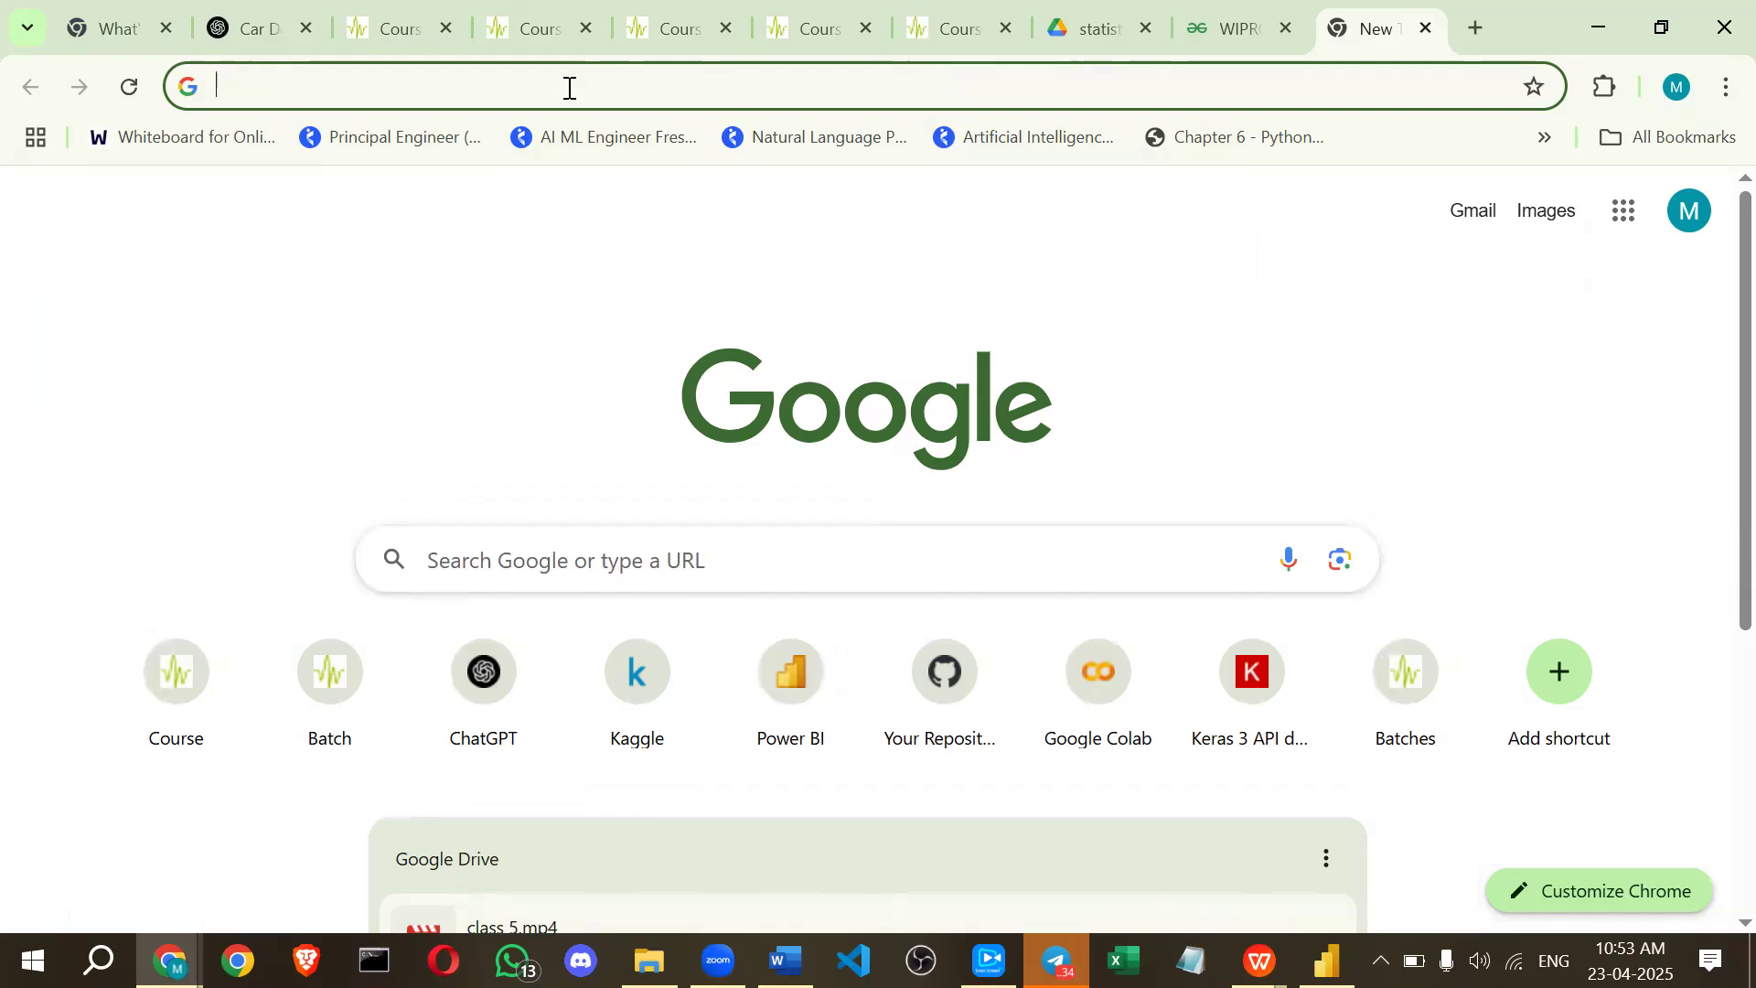
pyautogui.write('dash')
pyautogui.press('Down')
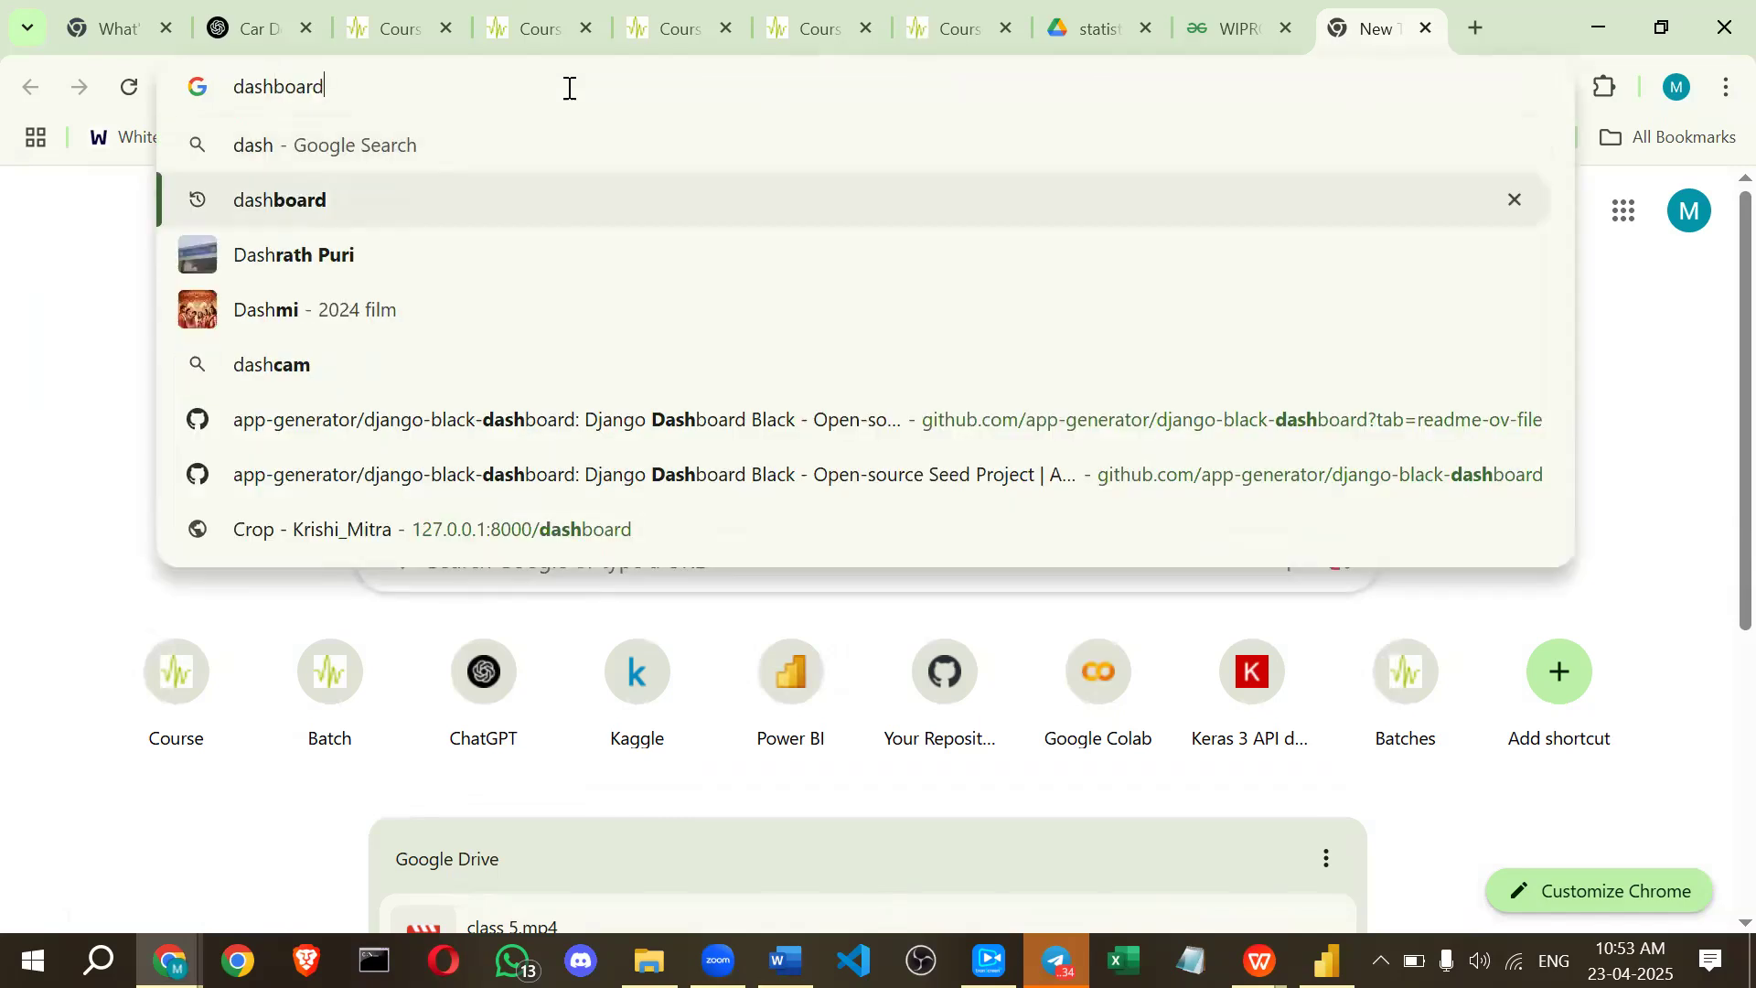
pyautogui.write('tampl')
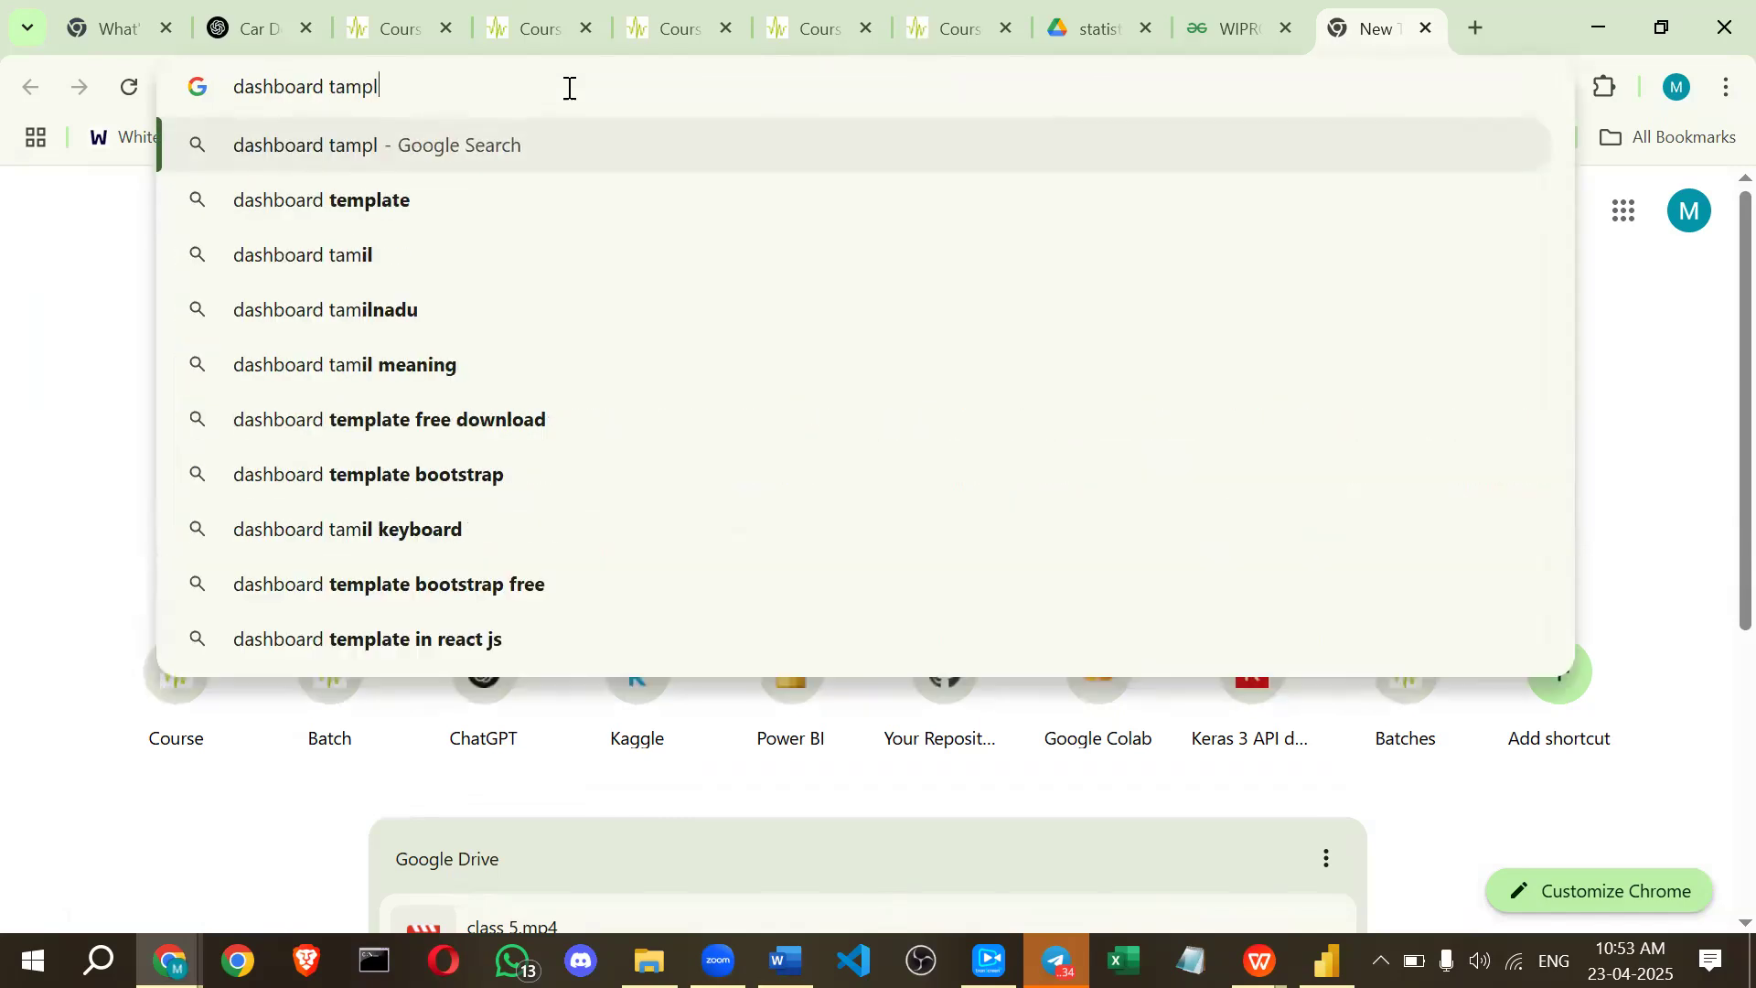
pyautogui.write('ate p')
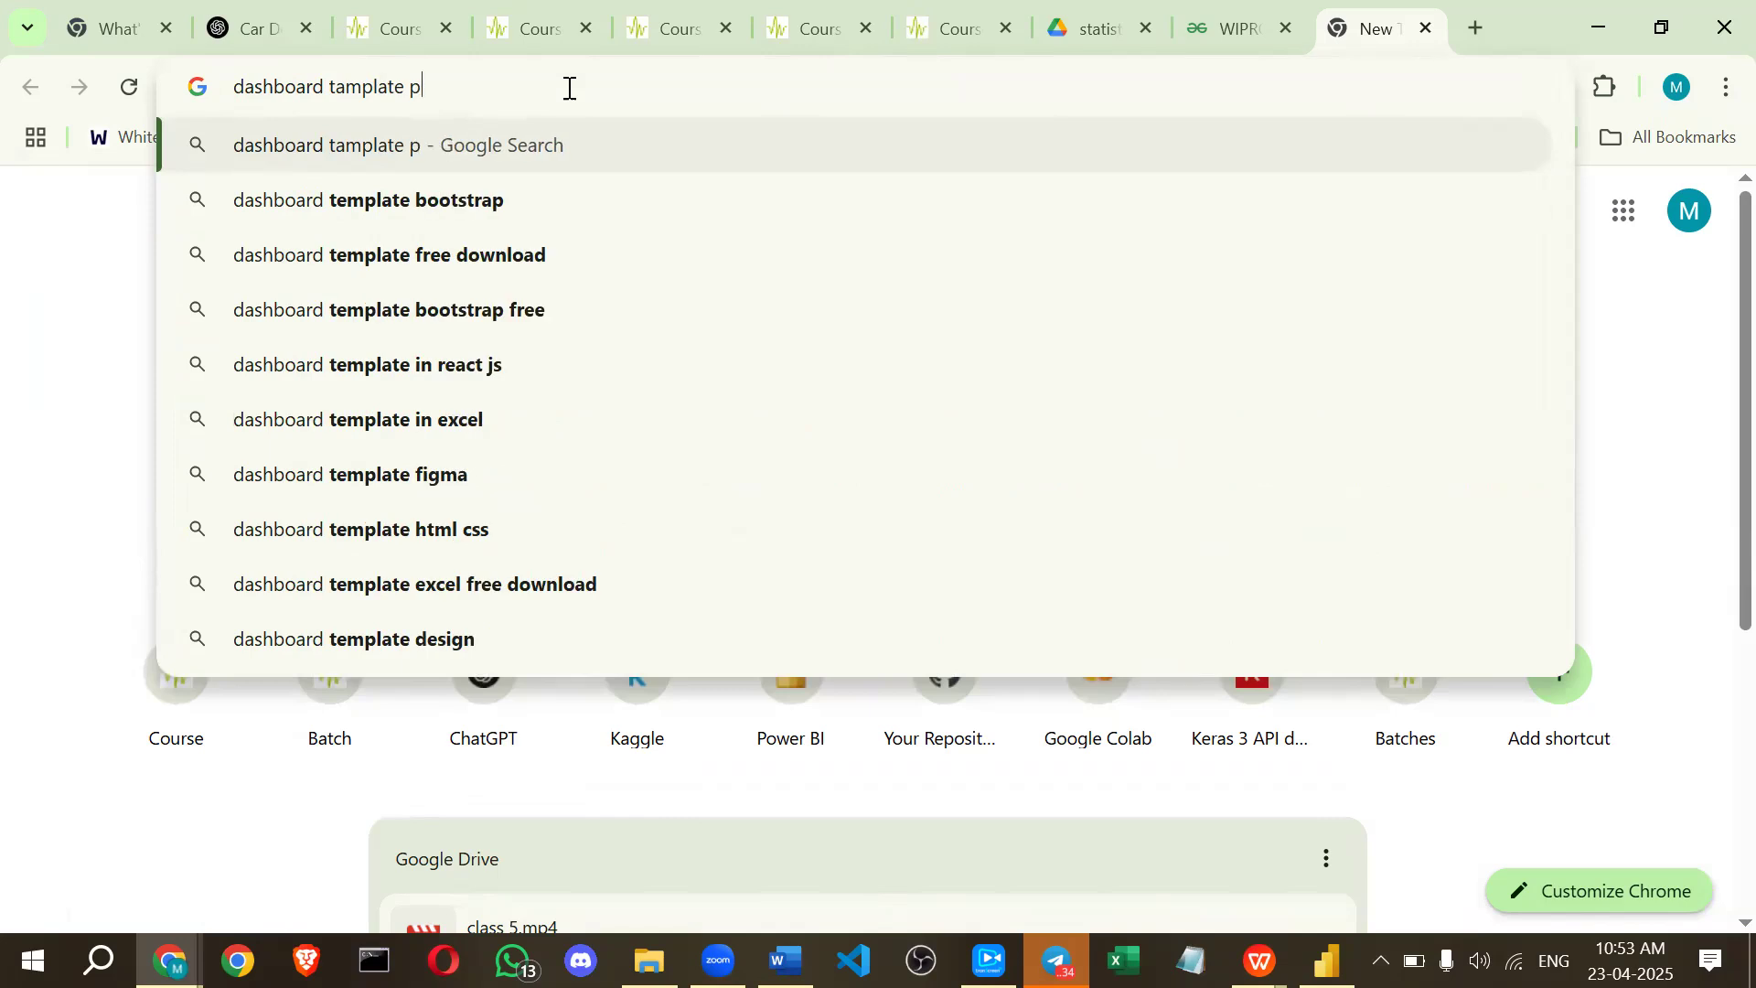
pyautogui.write('ower')
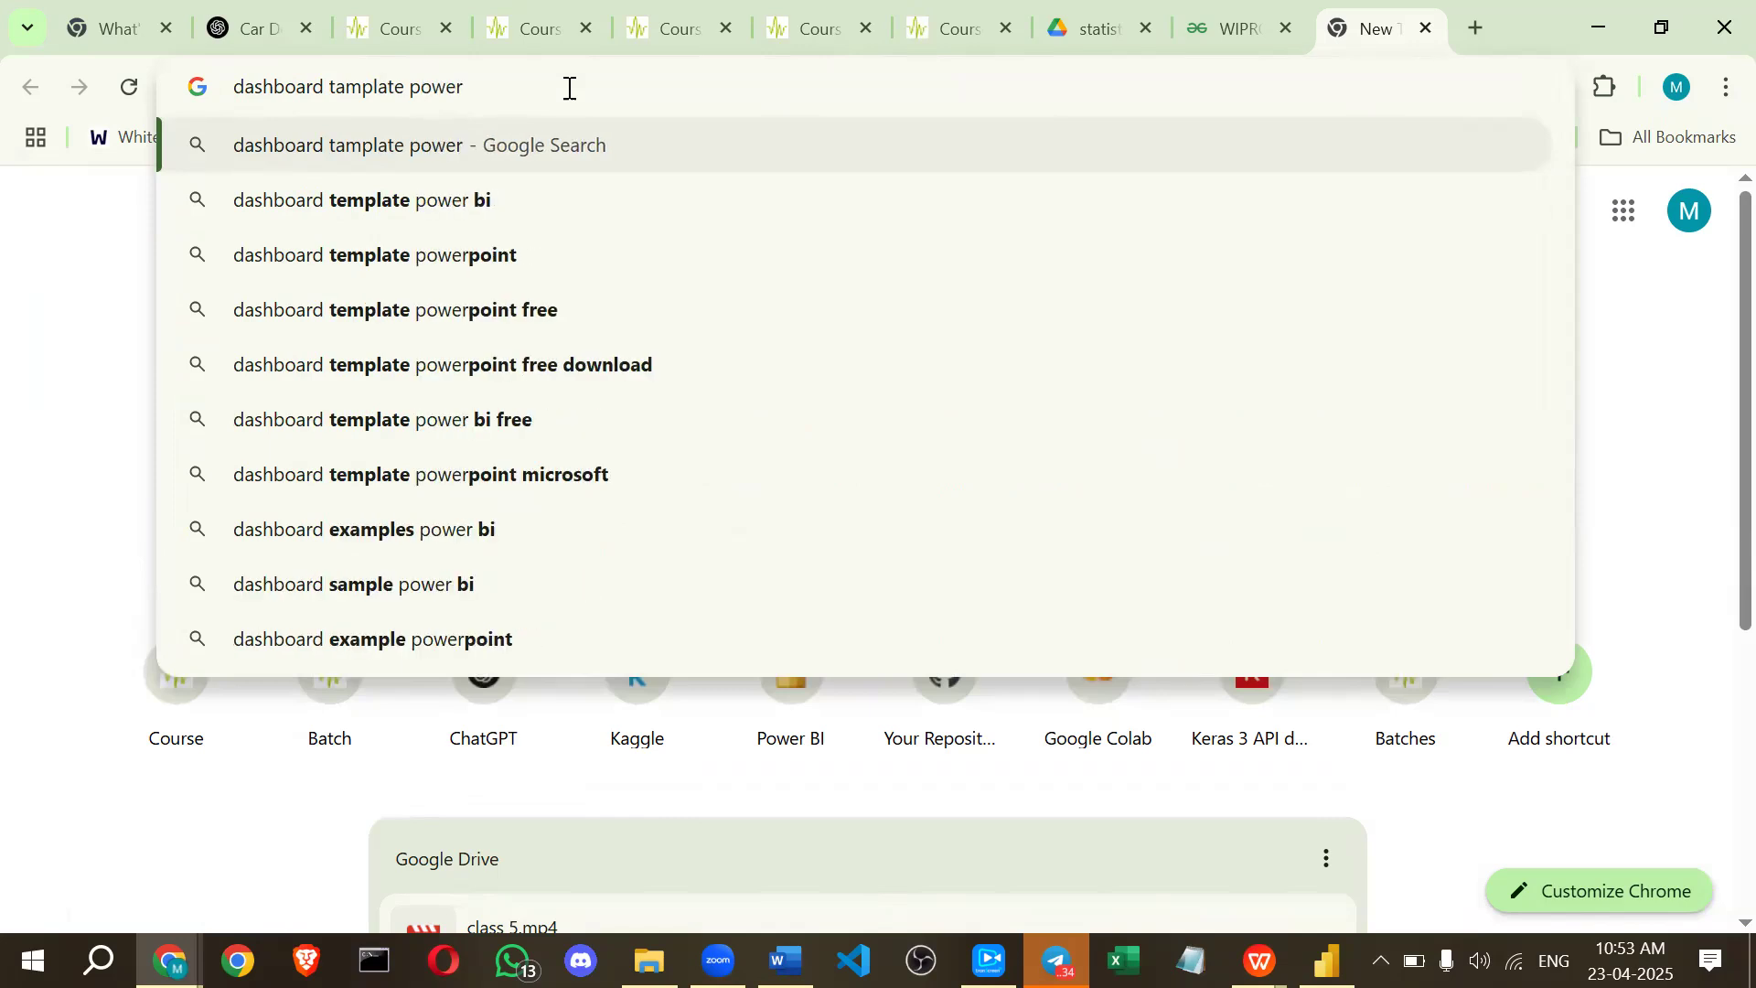
pyautogui.write('bi')
pyautogui.press('Return')
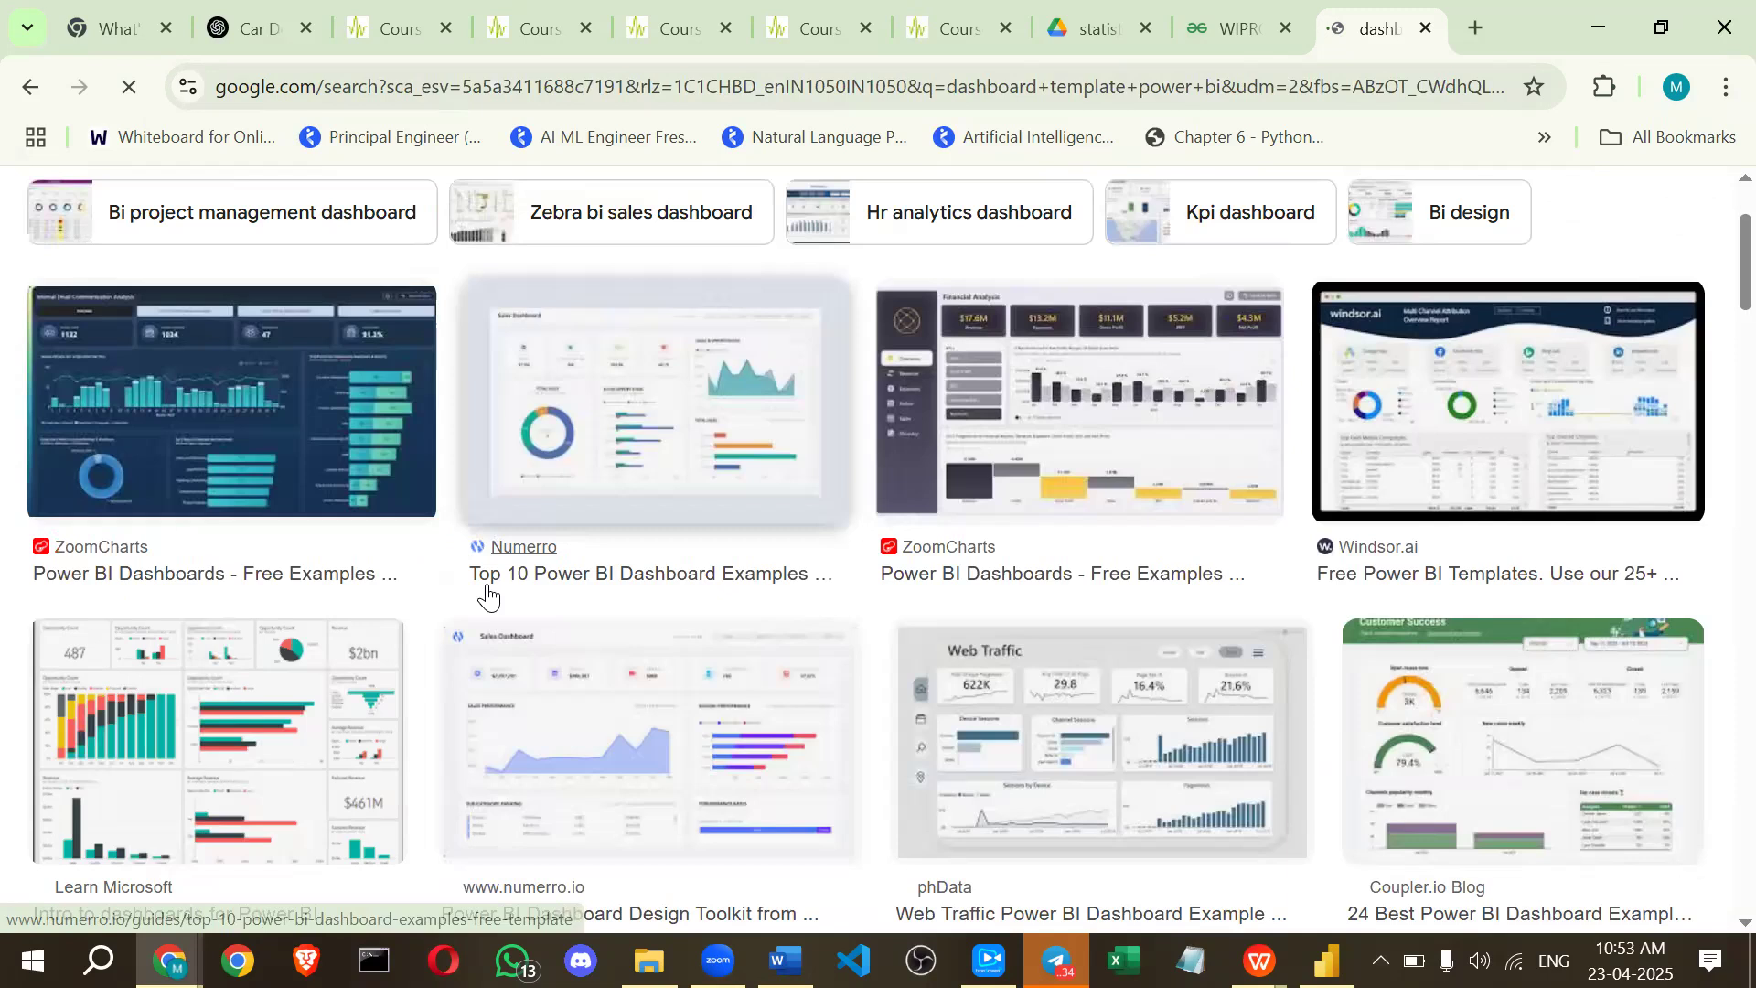
pyautogui.scroll(-7, 487, 596)
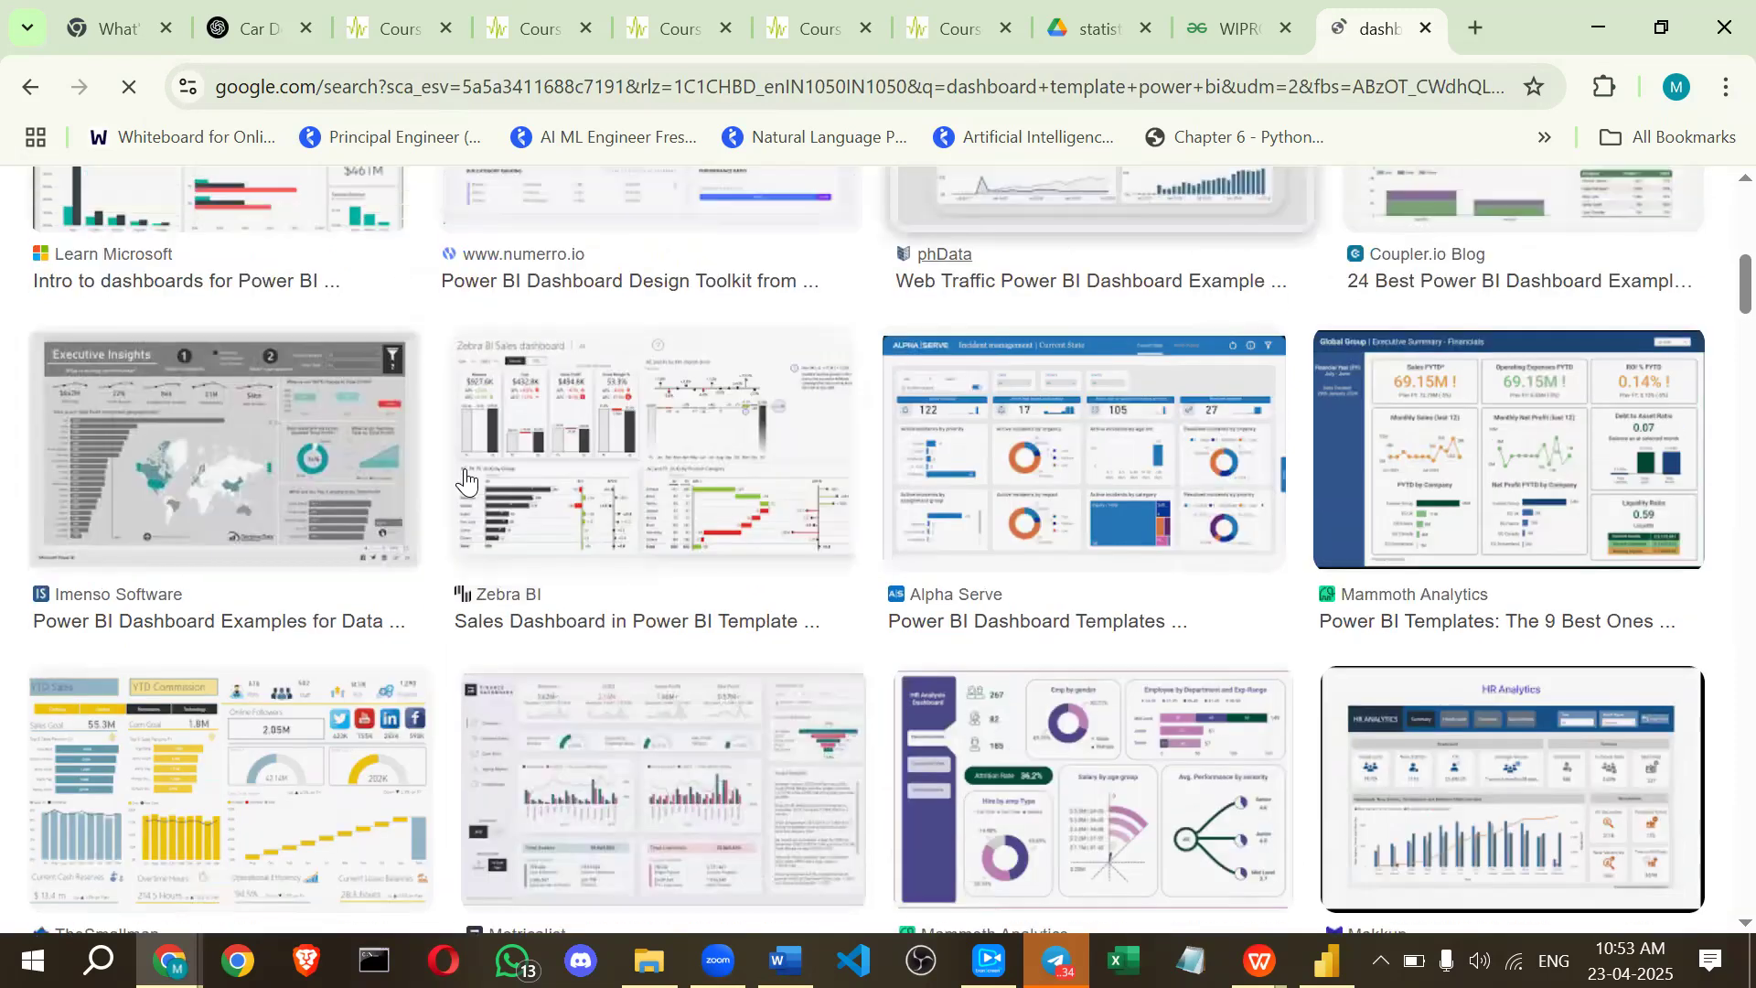
pyautogui.scroll(-10, 477, 725)
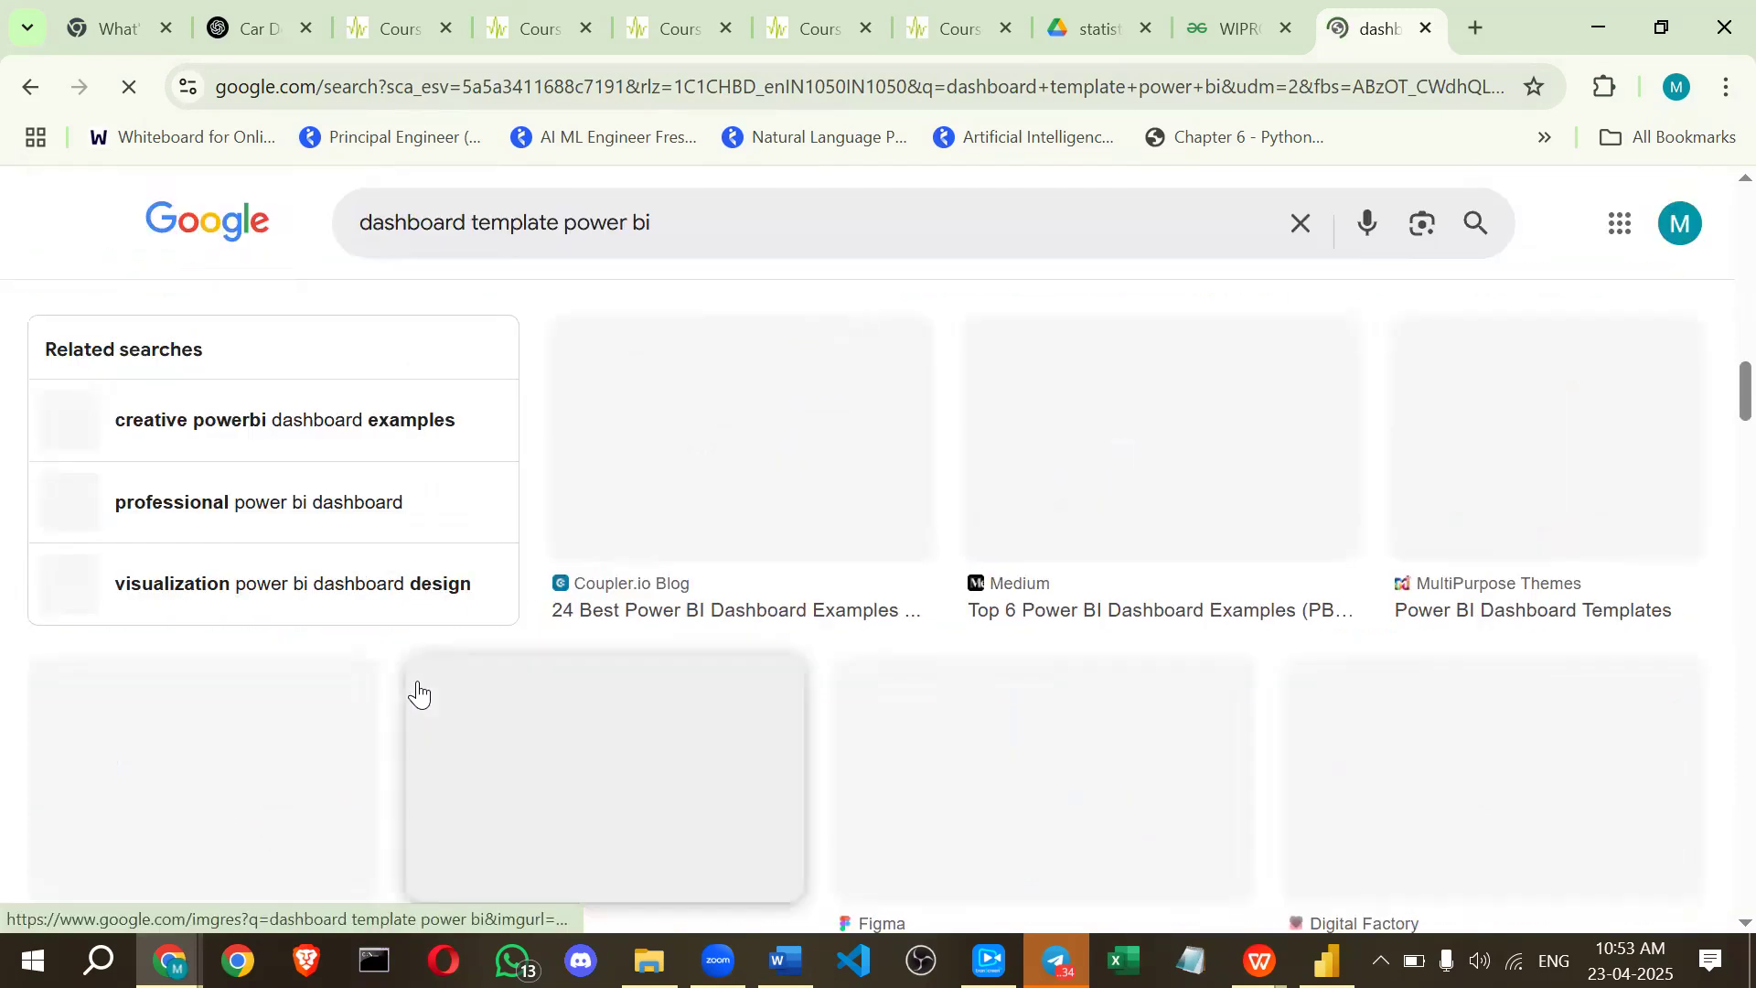
pyautogui.scroll(3, 418, 694)
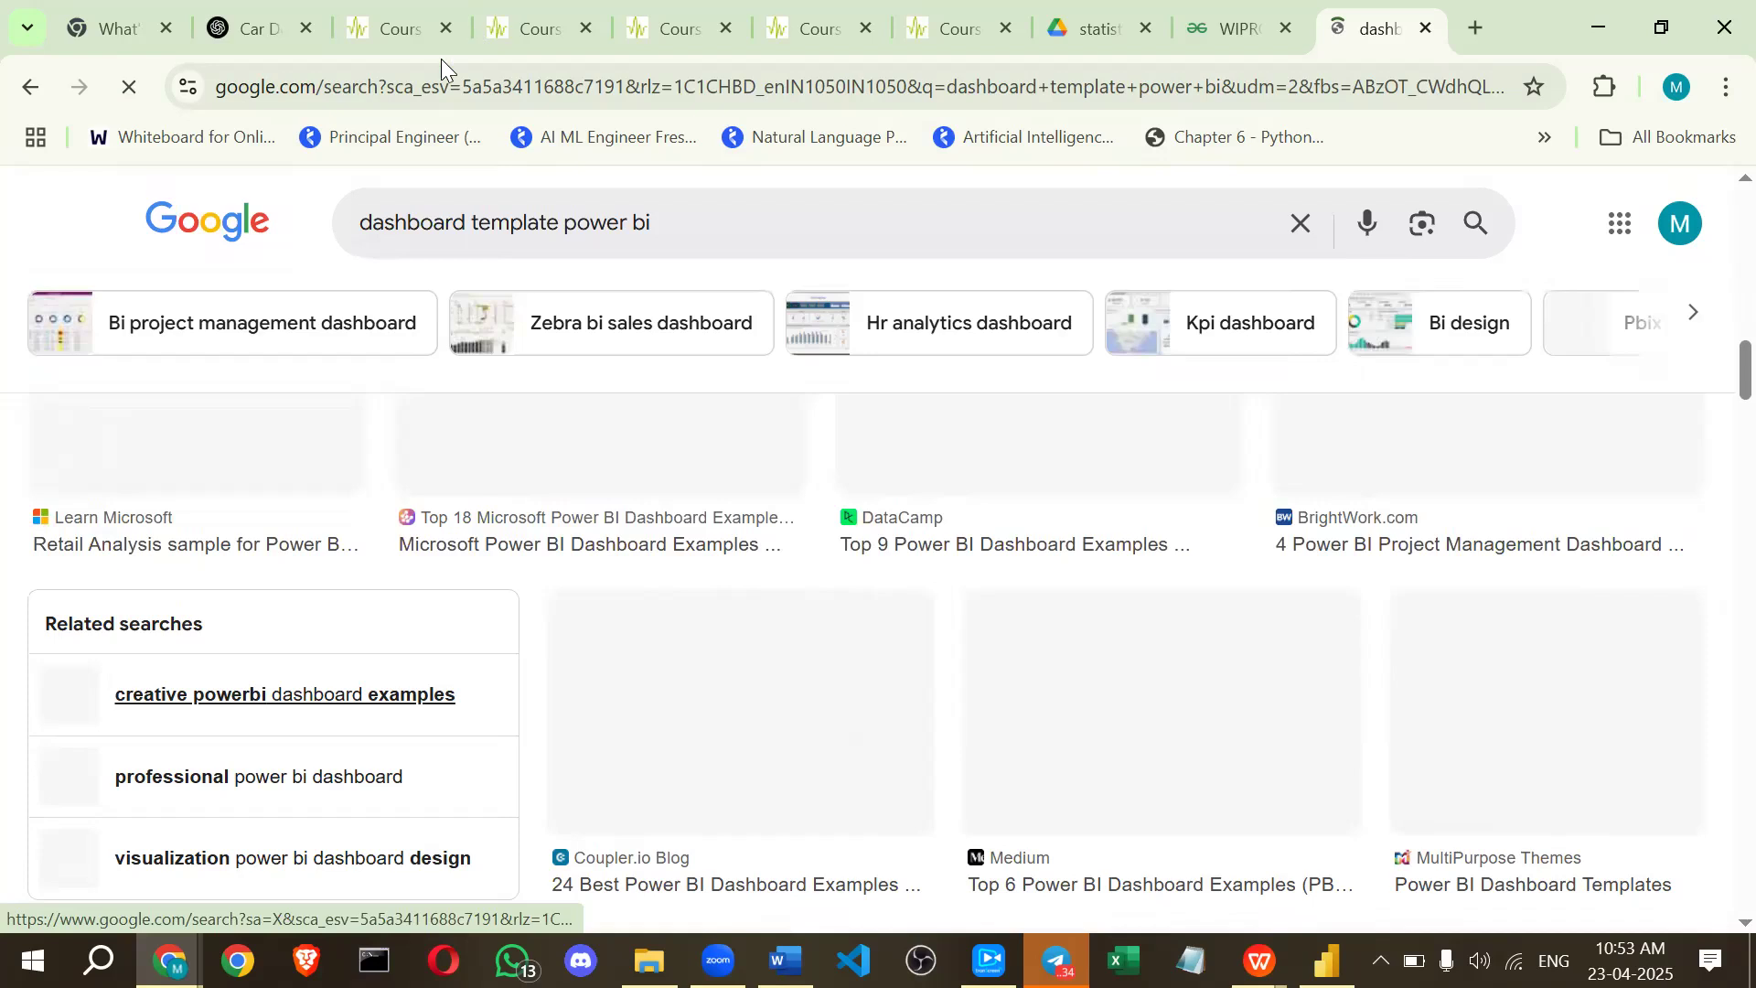
# Go to mokkup.ai/templates, browse the dashboard templates, and filter them by the Marketing category.
pyautogui.click(441, 59)
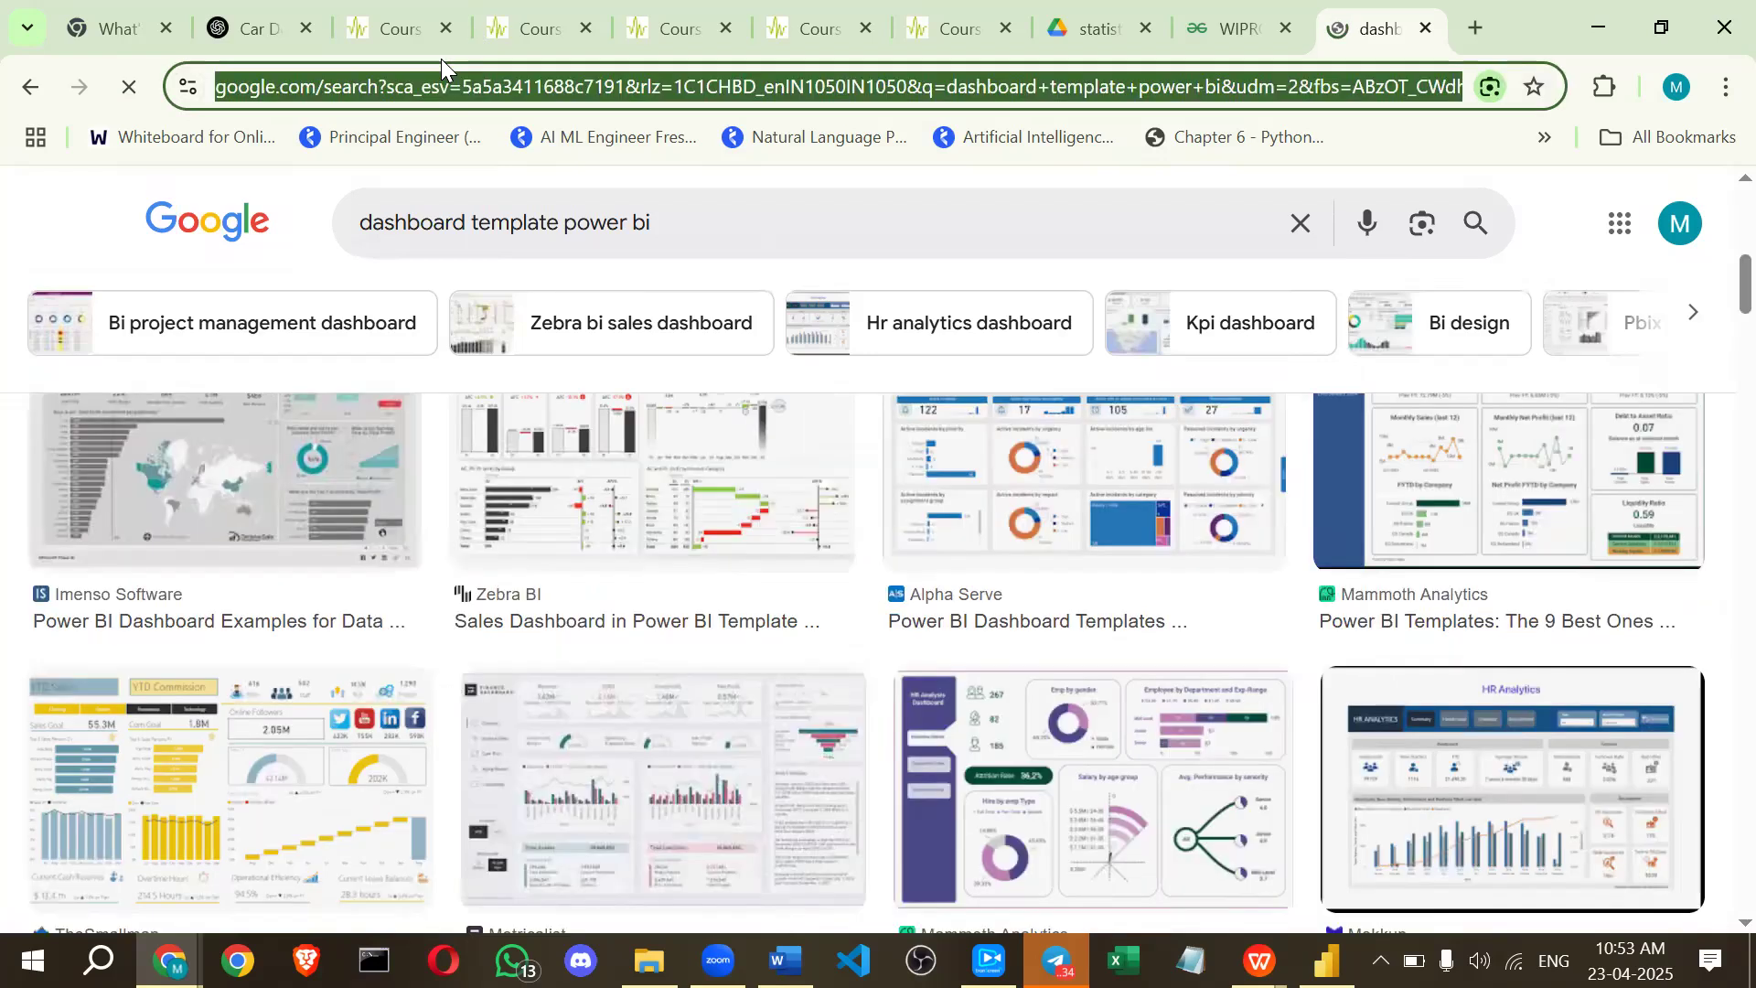
pyautogui.write('m')
pyautogui.press('Return')
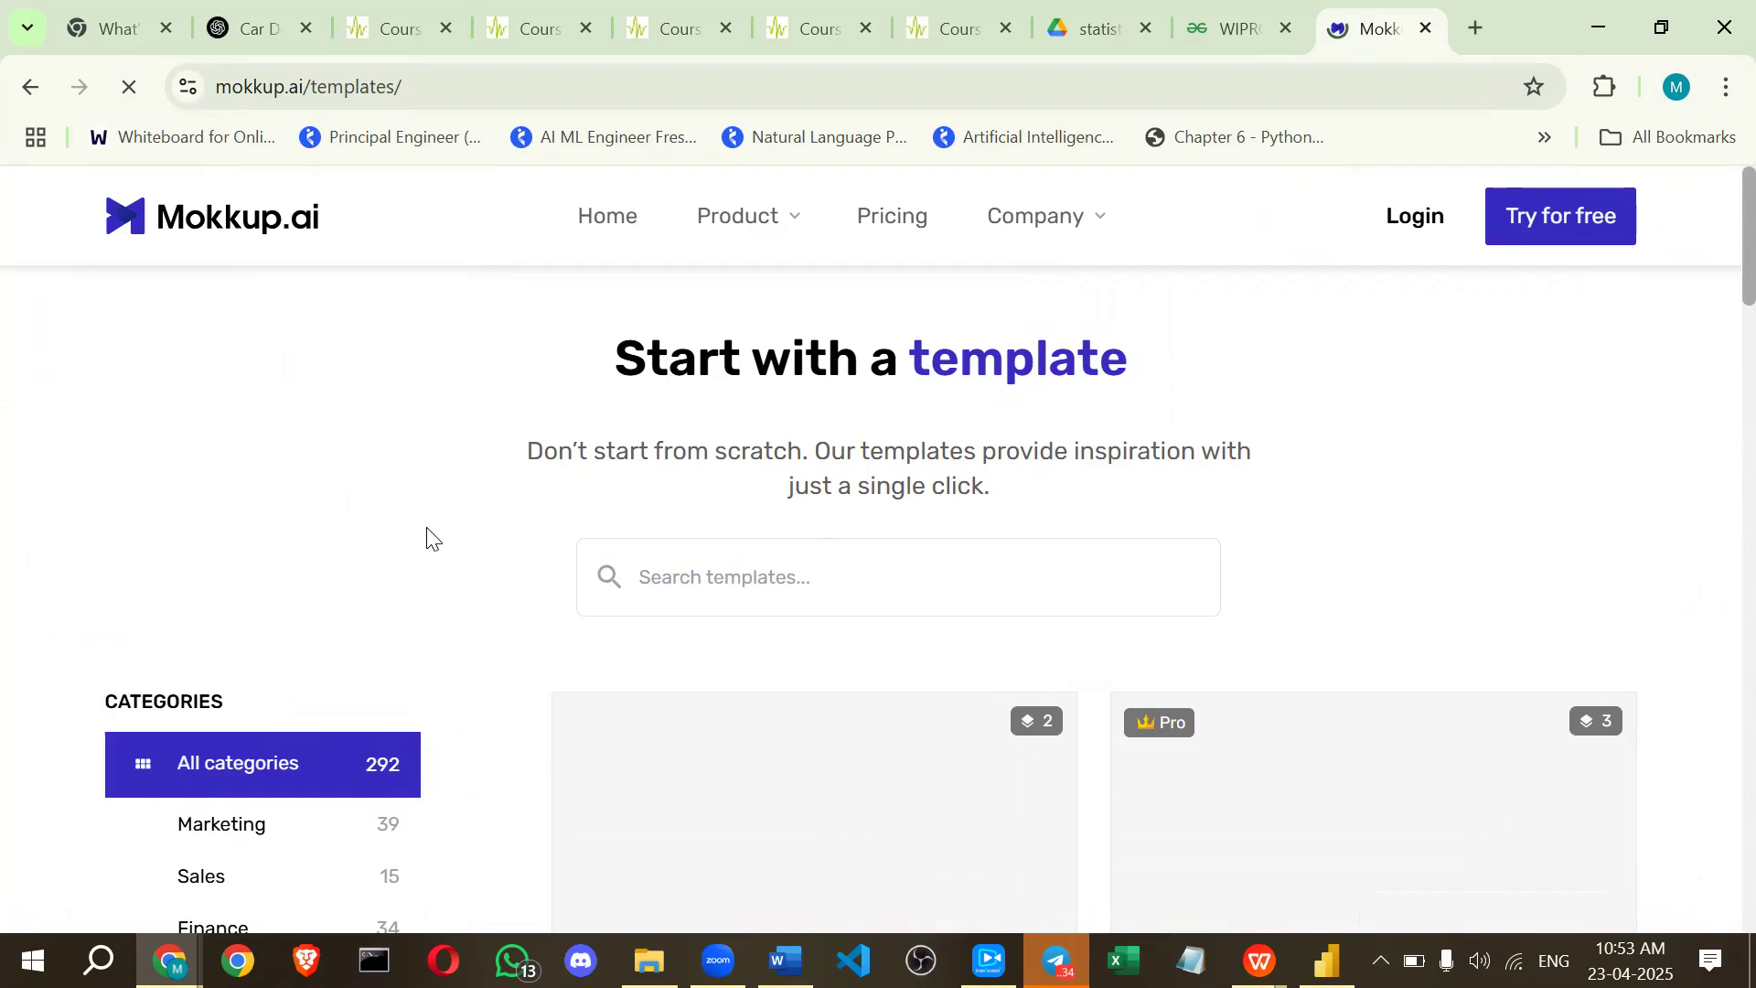
pyautogui.scroll(-1, 772, 424)
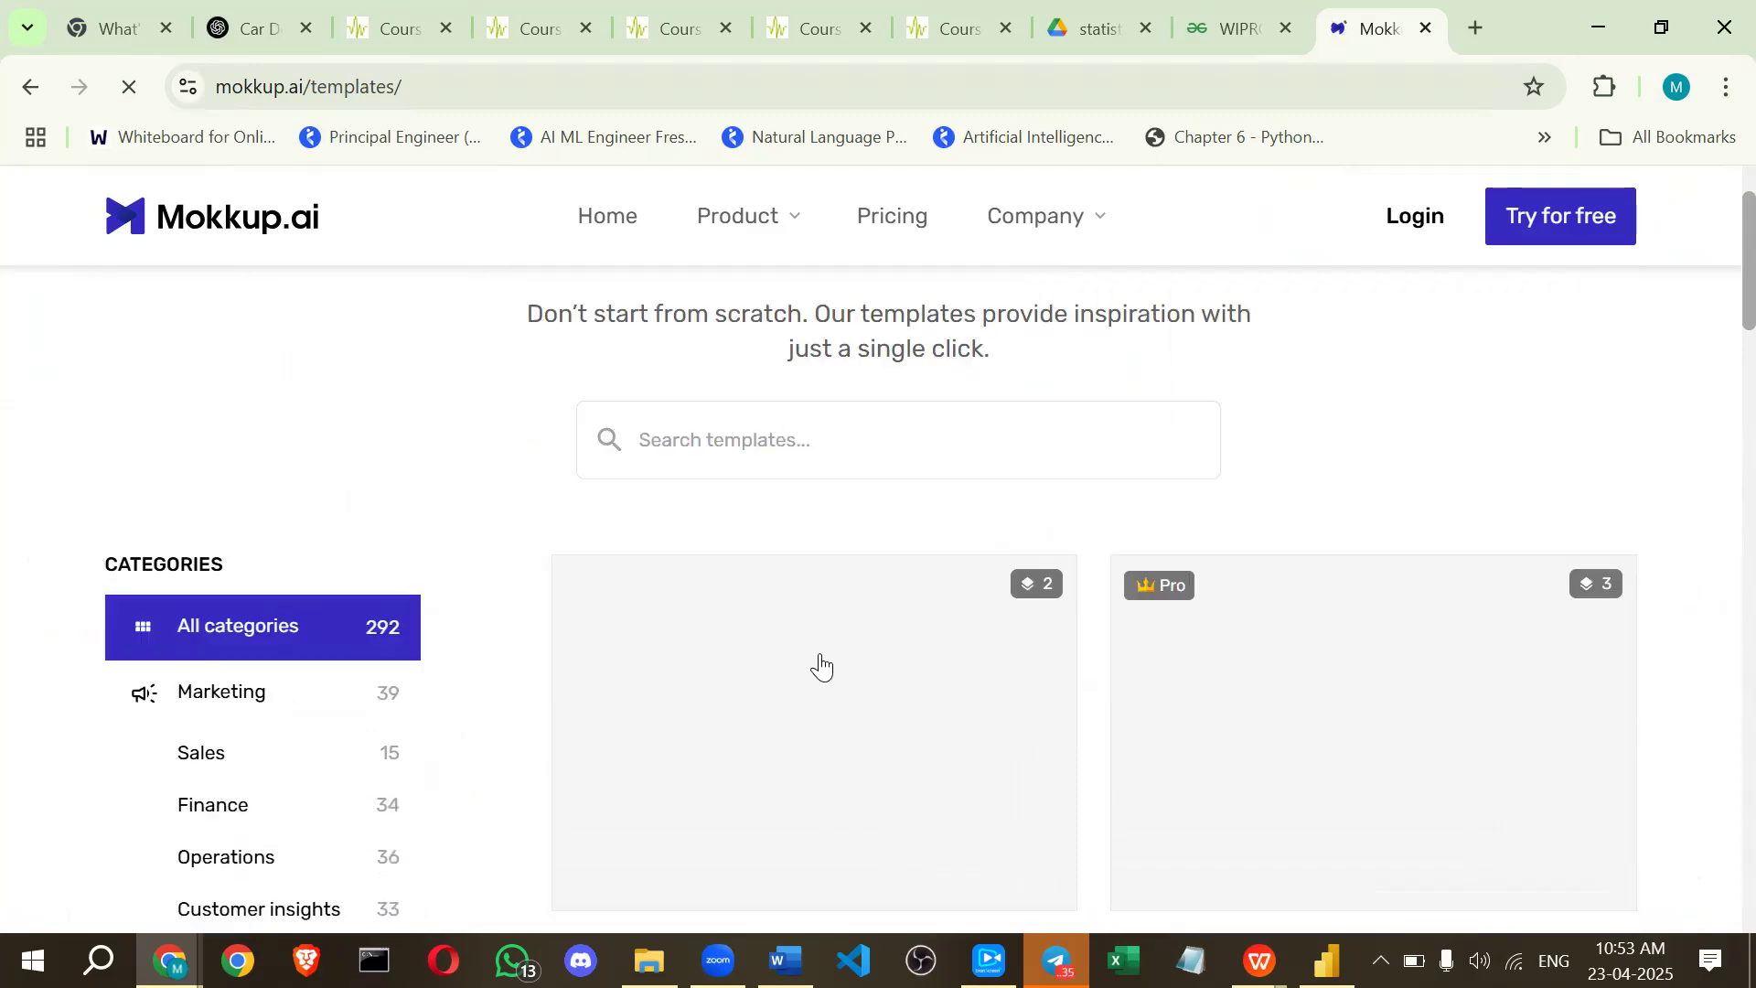
pyautogui.scroll(-1, 650, 635)
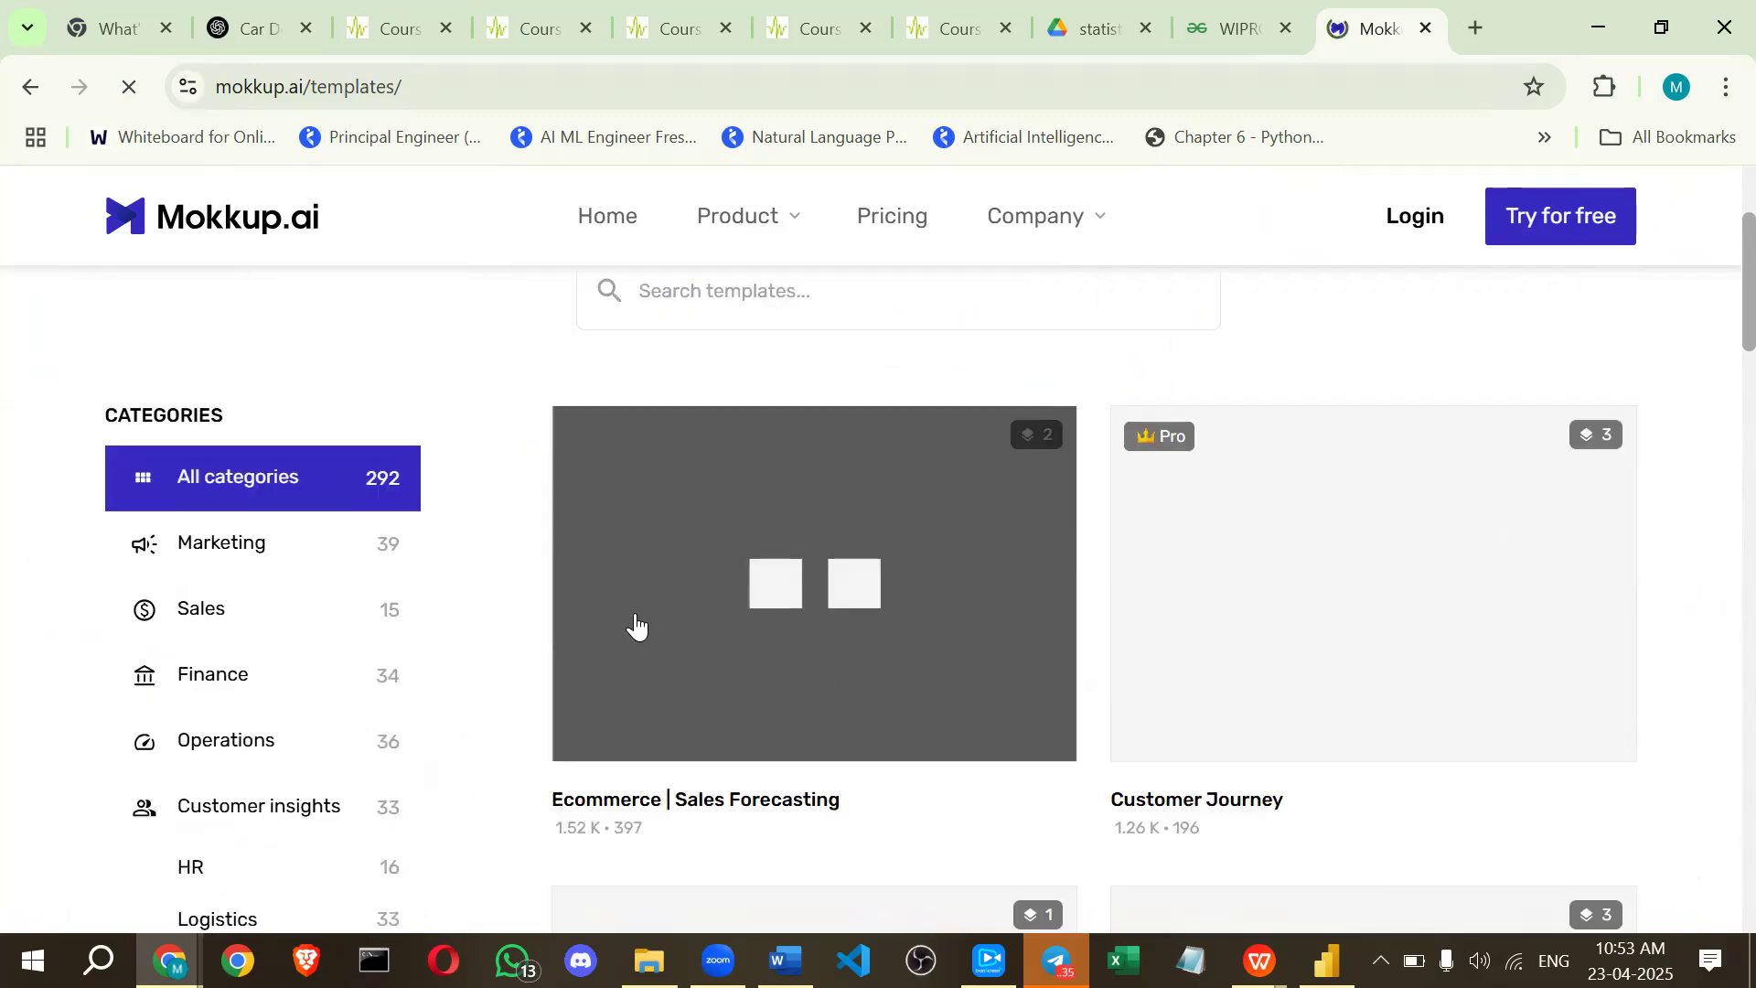
pyautogui.scroll(-3, 184, 512)
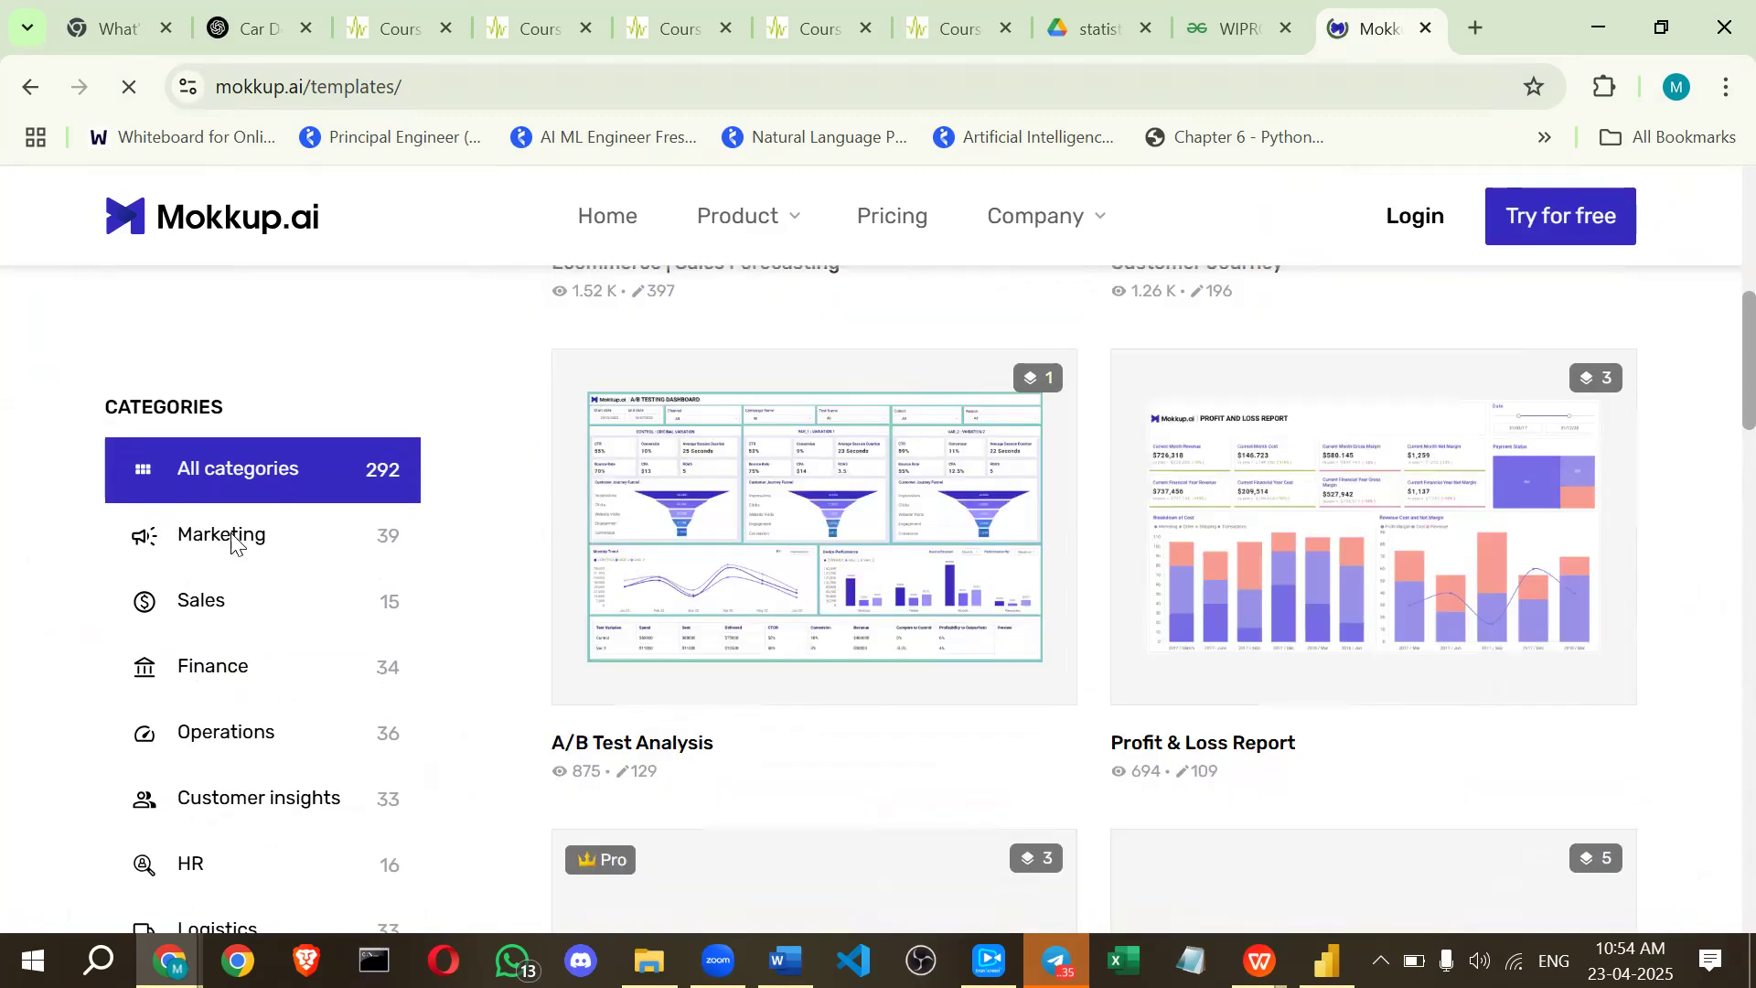
pyautogui.click(211, 608)
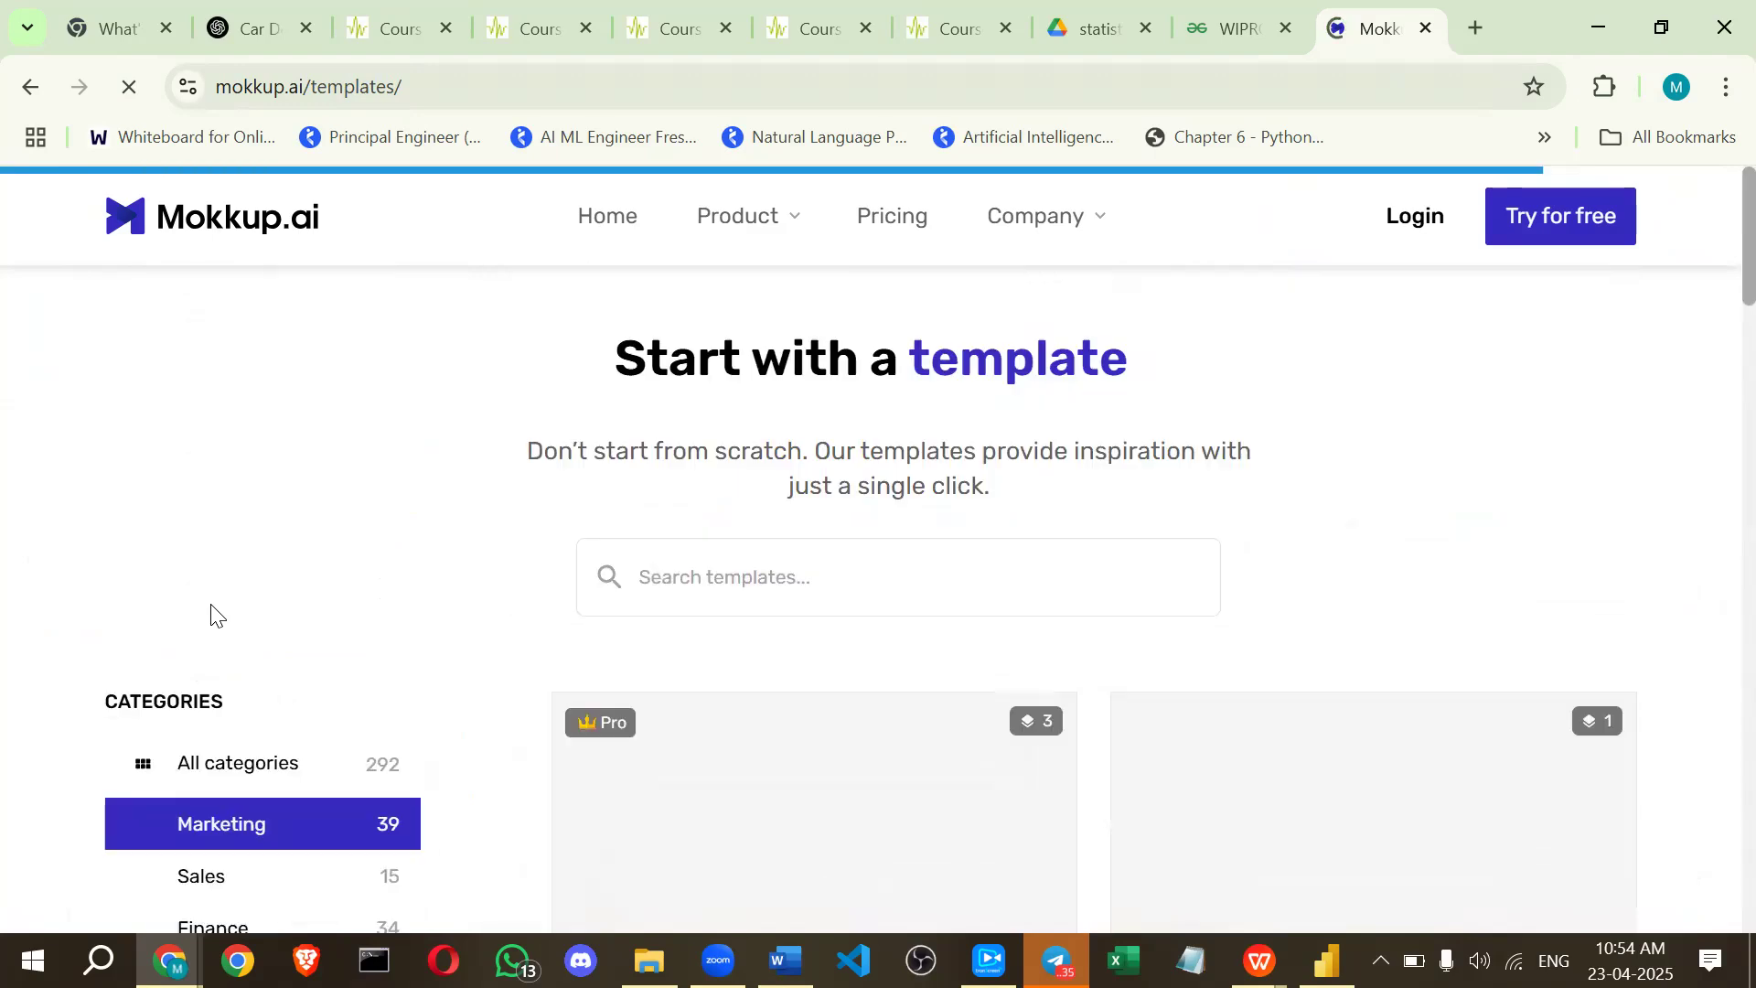
# Browse the Marketing dashboard templates through the end of the first results page.
pyautogui.scroll(-3, 235, 809)
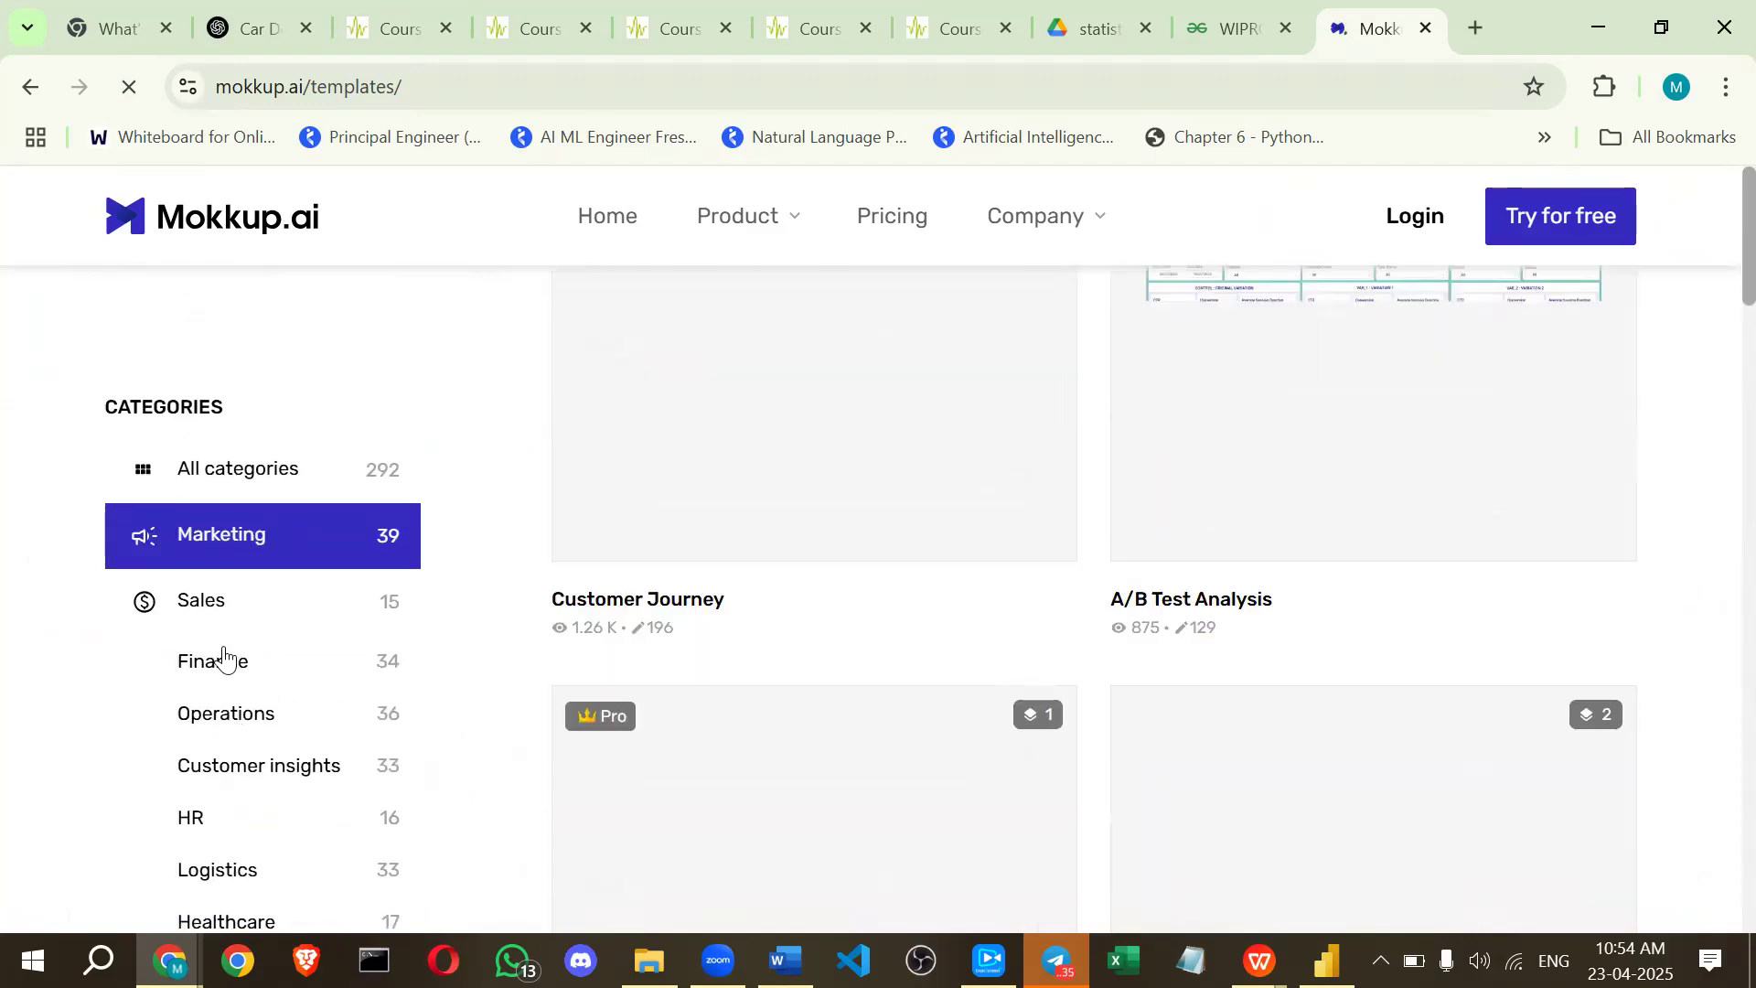
pyautogui.scroll(-5, 1717, 568)
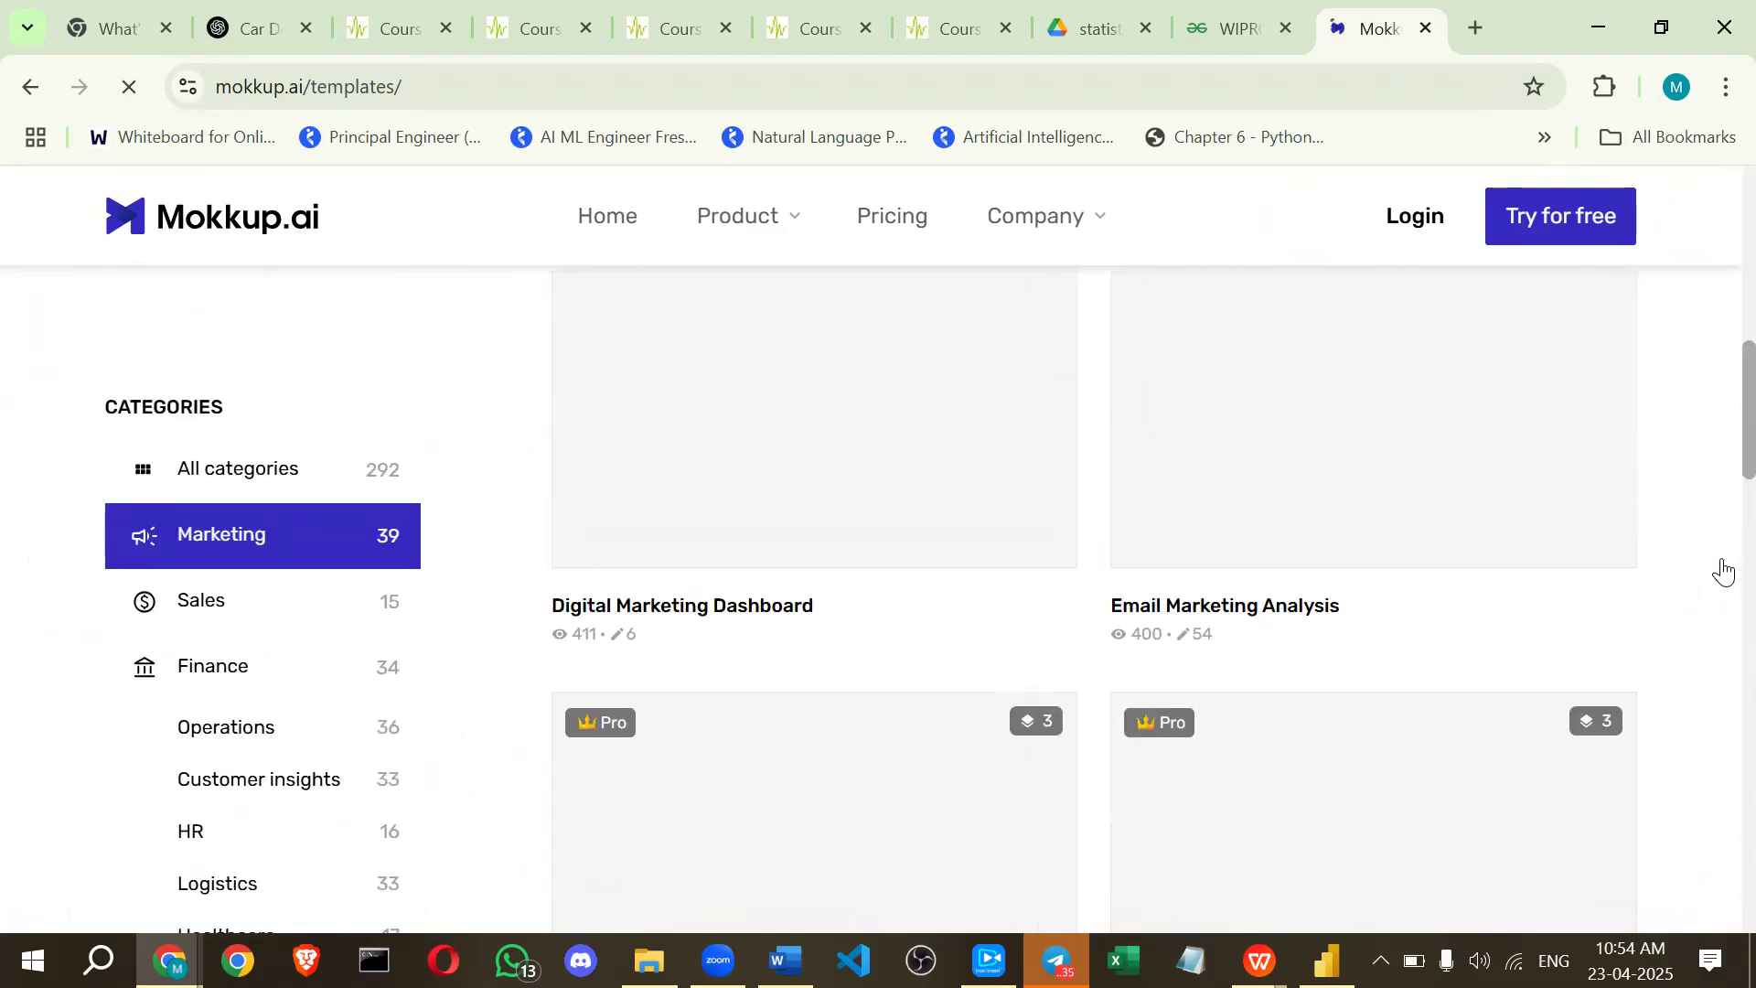
pyautogui.scroll(-5, 1716, 668)
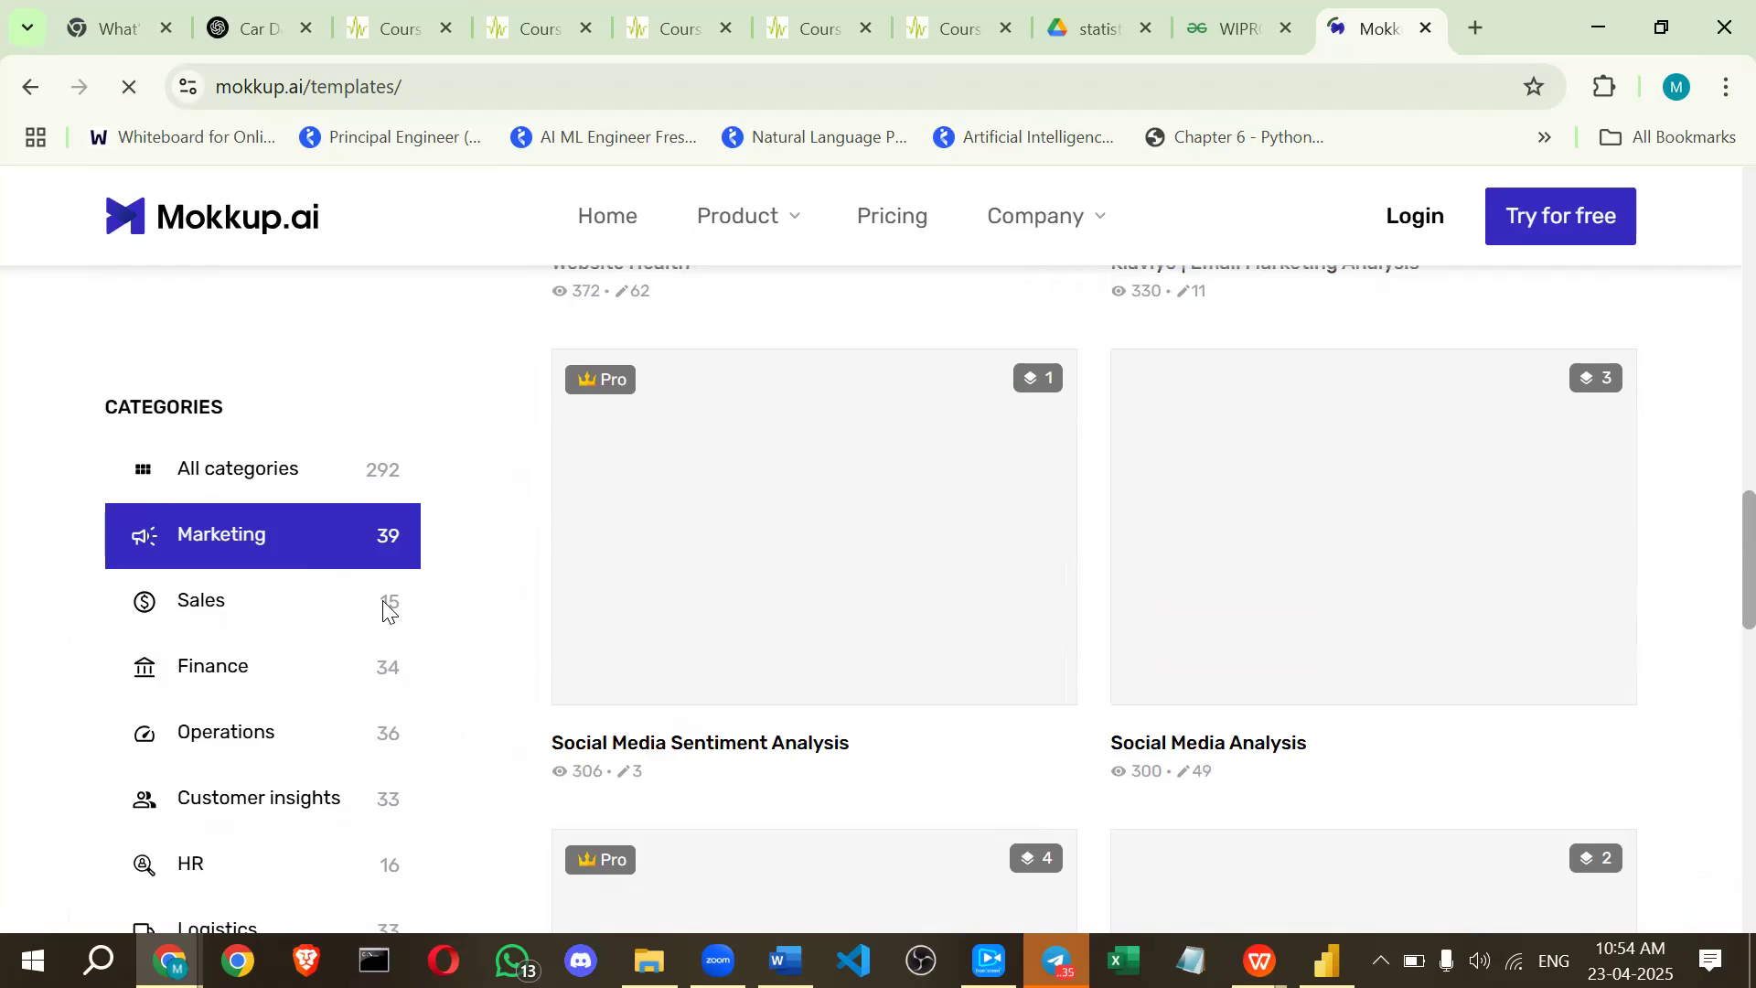
pyautogui.scroll(-5, 201, 732)
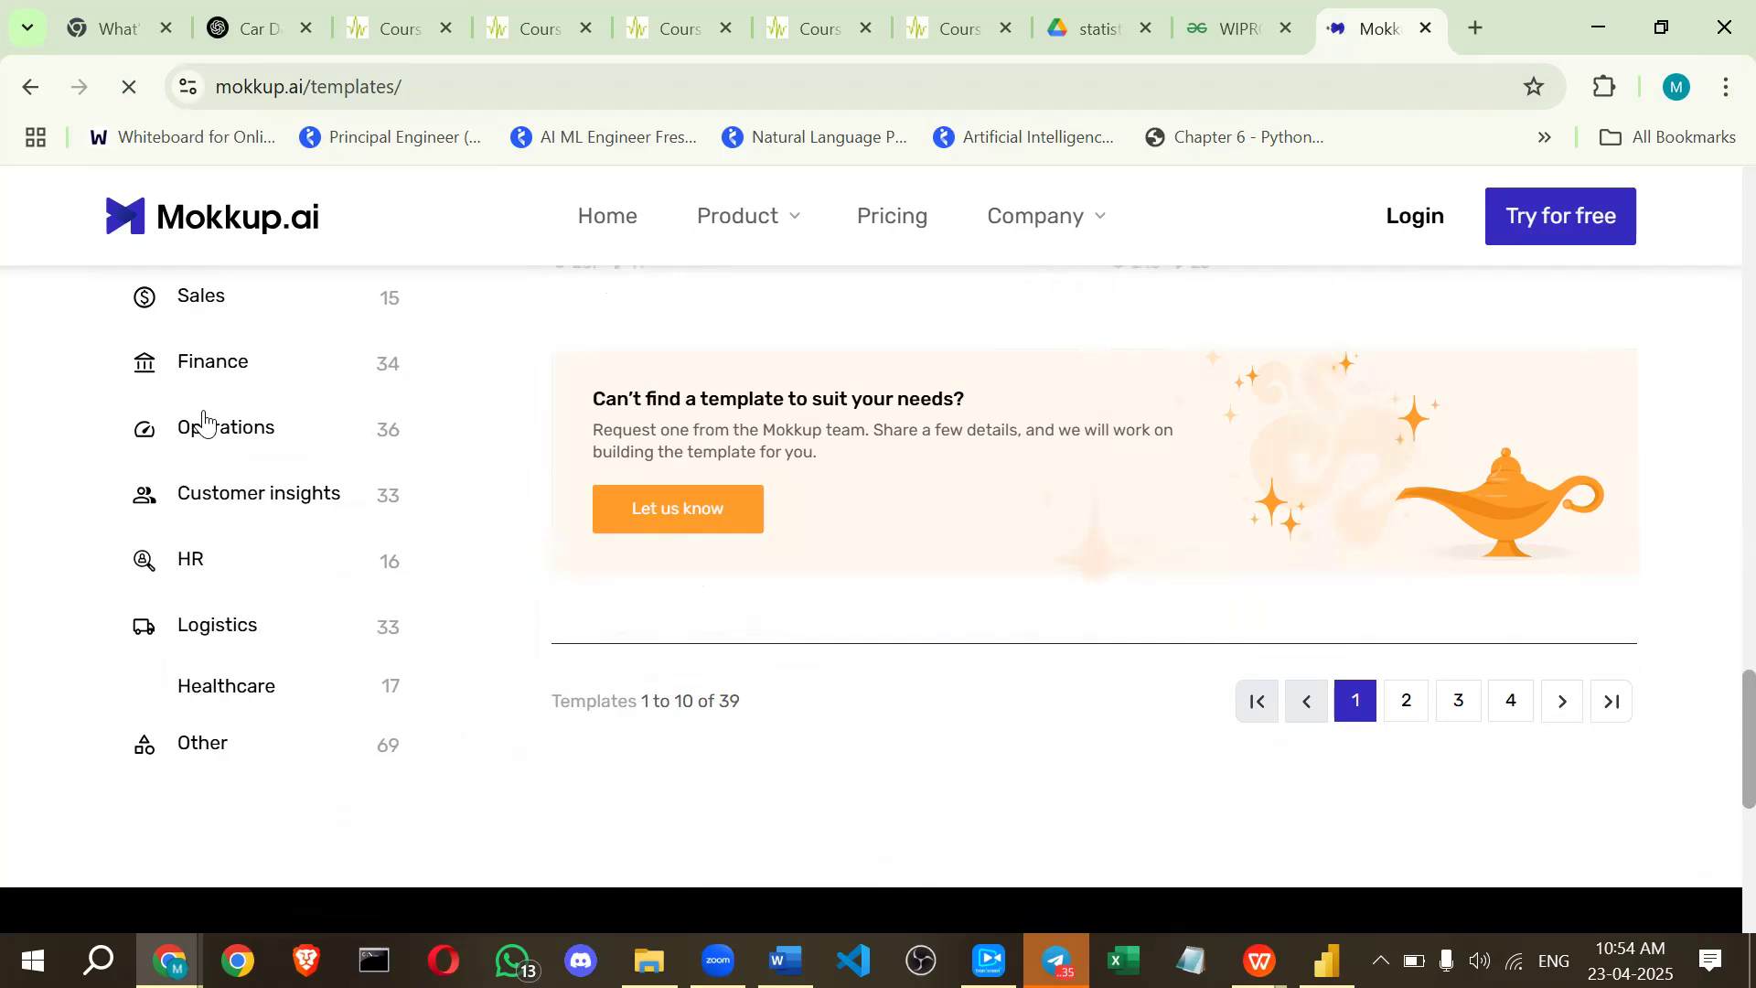
pyautogui.scroll(3, 191, 593)
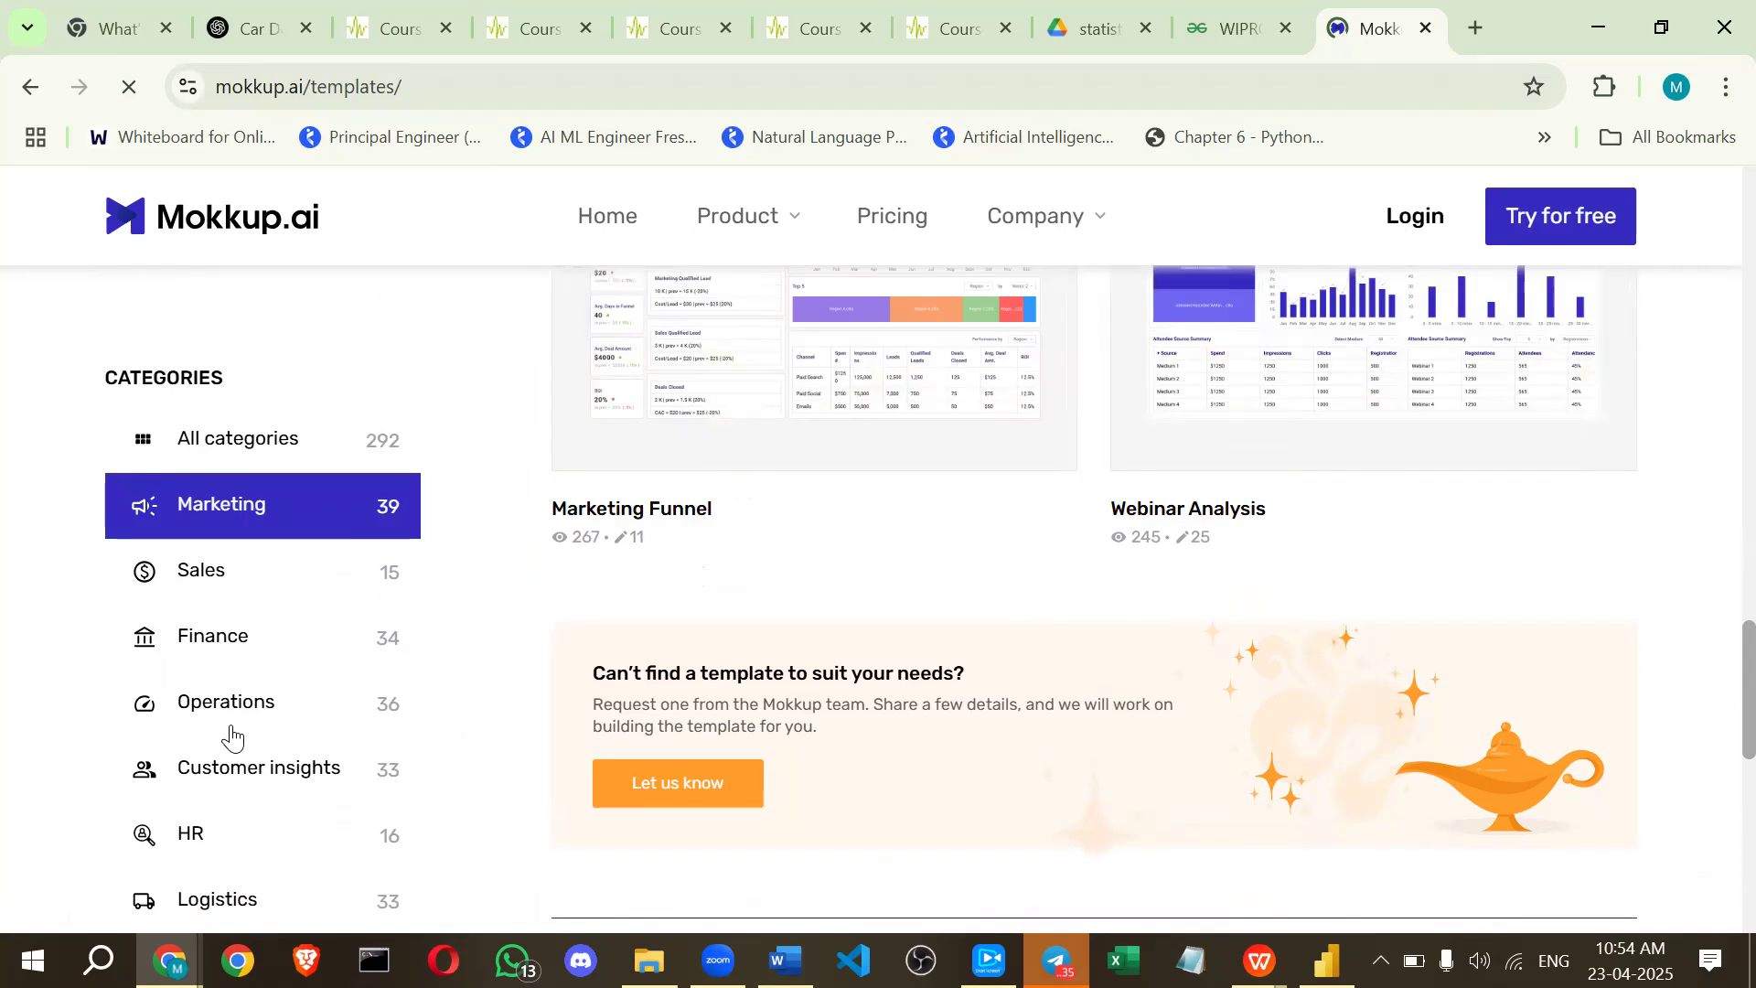
# Filter the templates by the Finance category and browse the dashboard layouts down to Global Economic Overview.
pyautogui.click(242, 640)
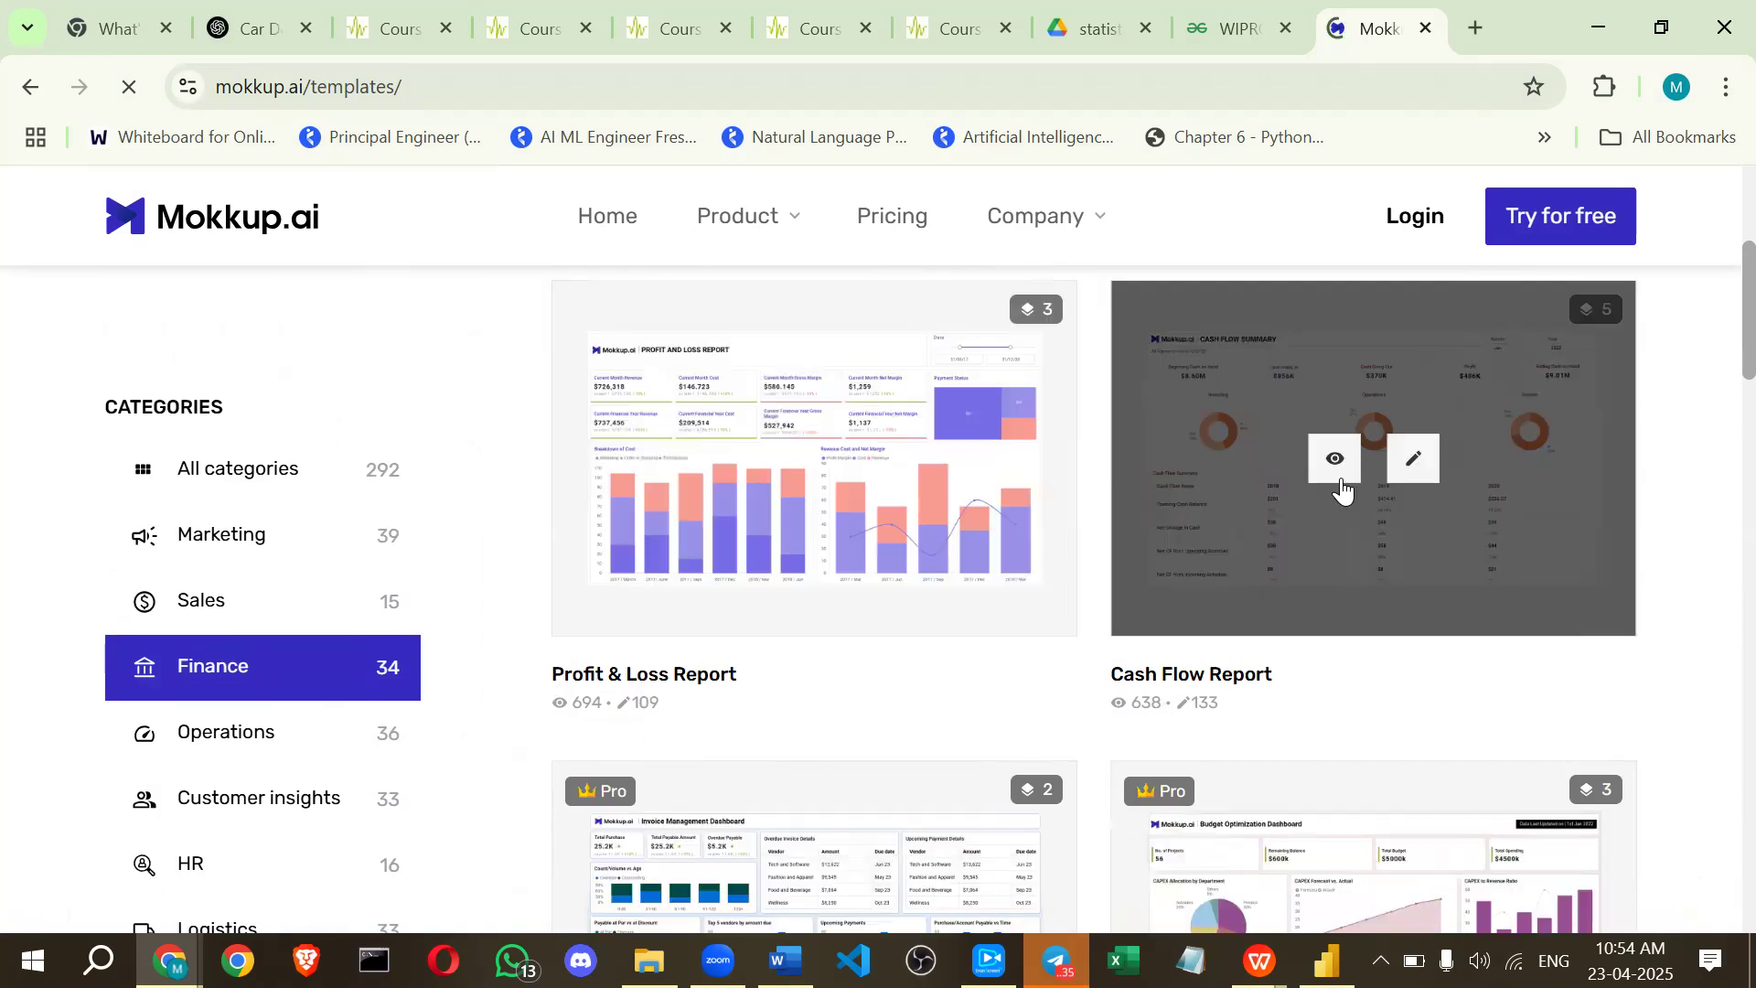
pyautogui.scroll(-5, 832, 549)
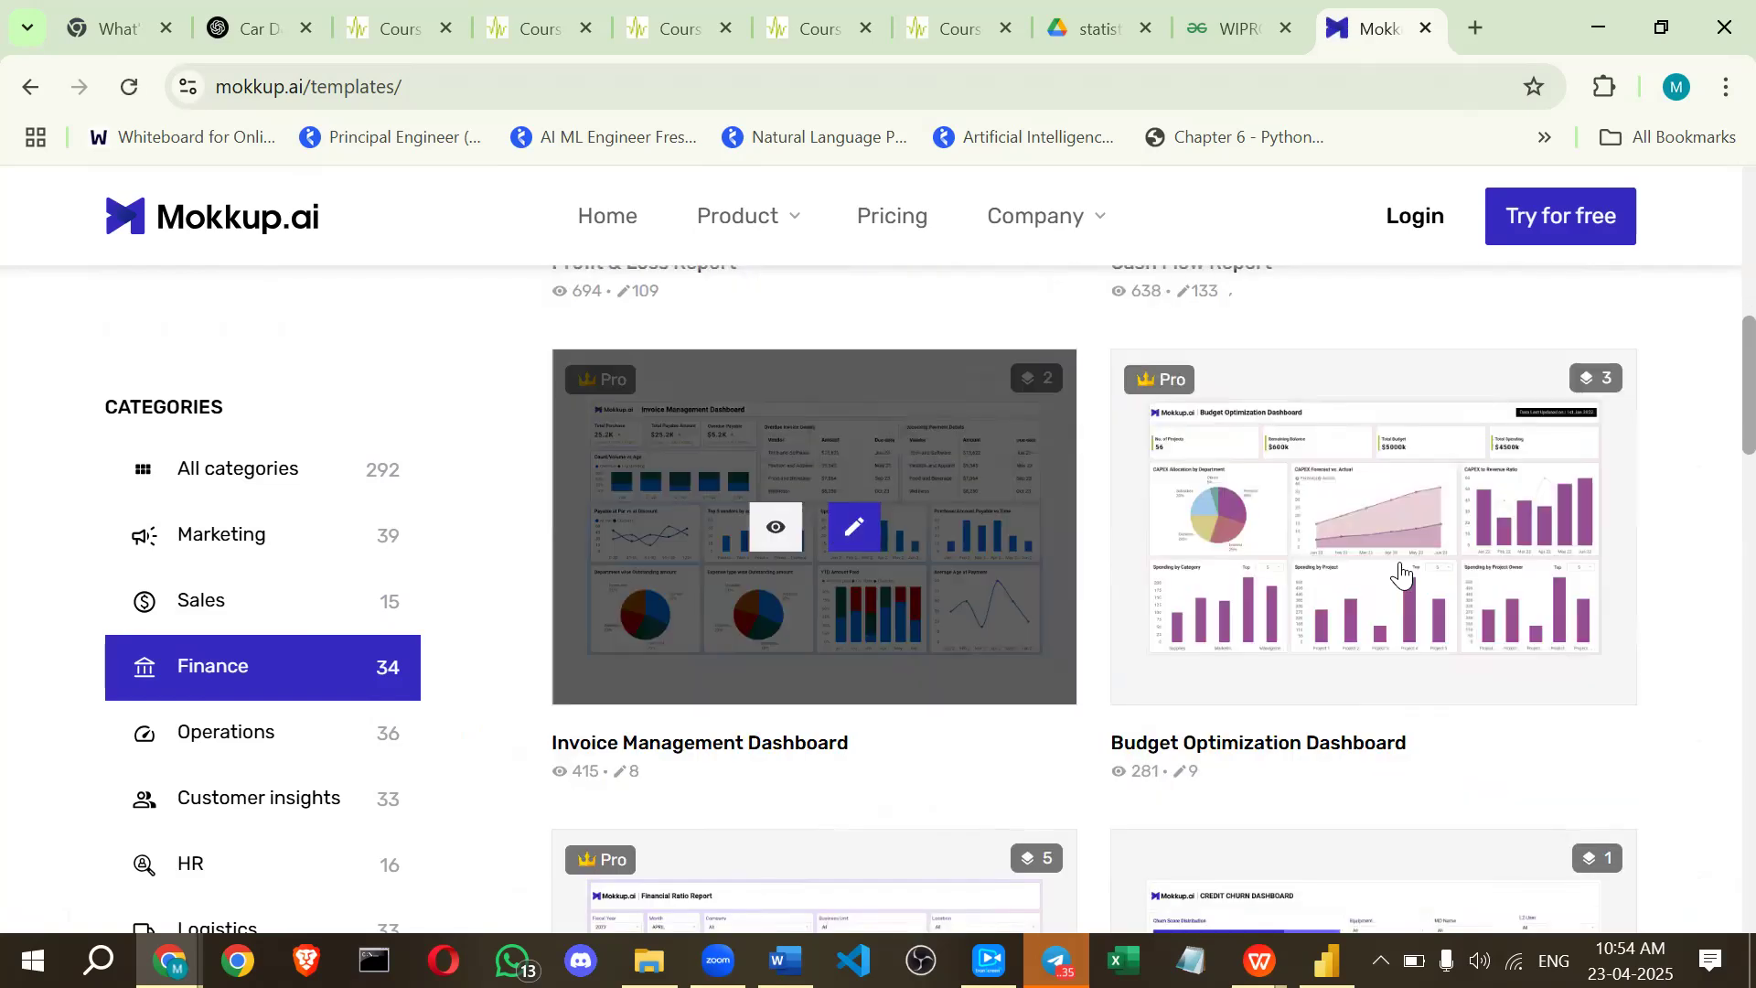
pyautogui.scroll(-5, 709, 702)
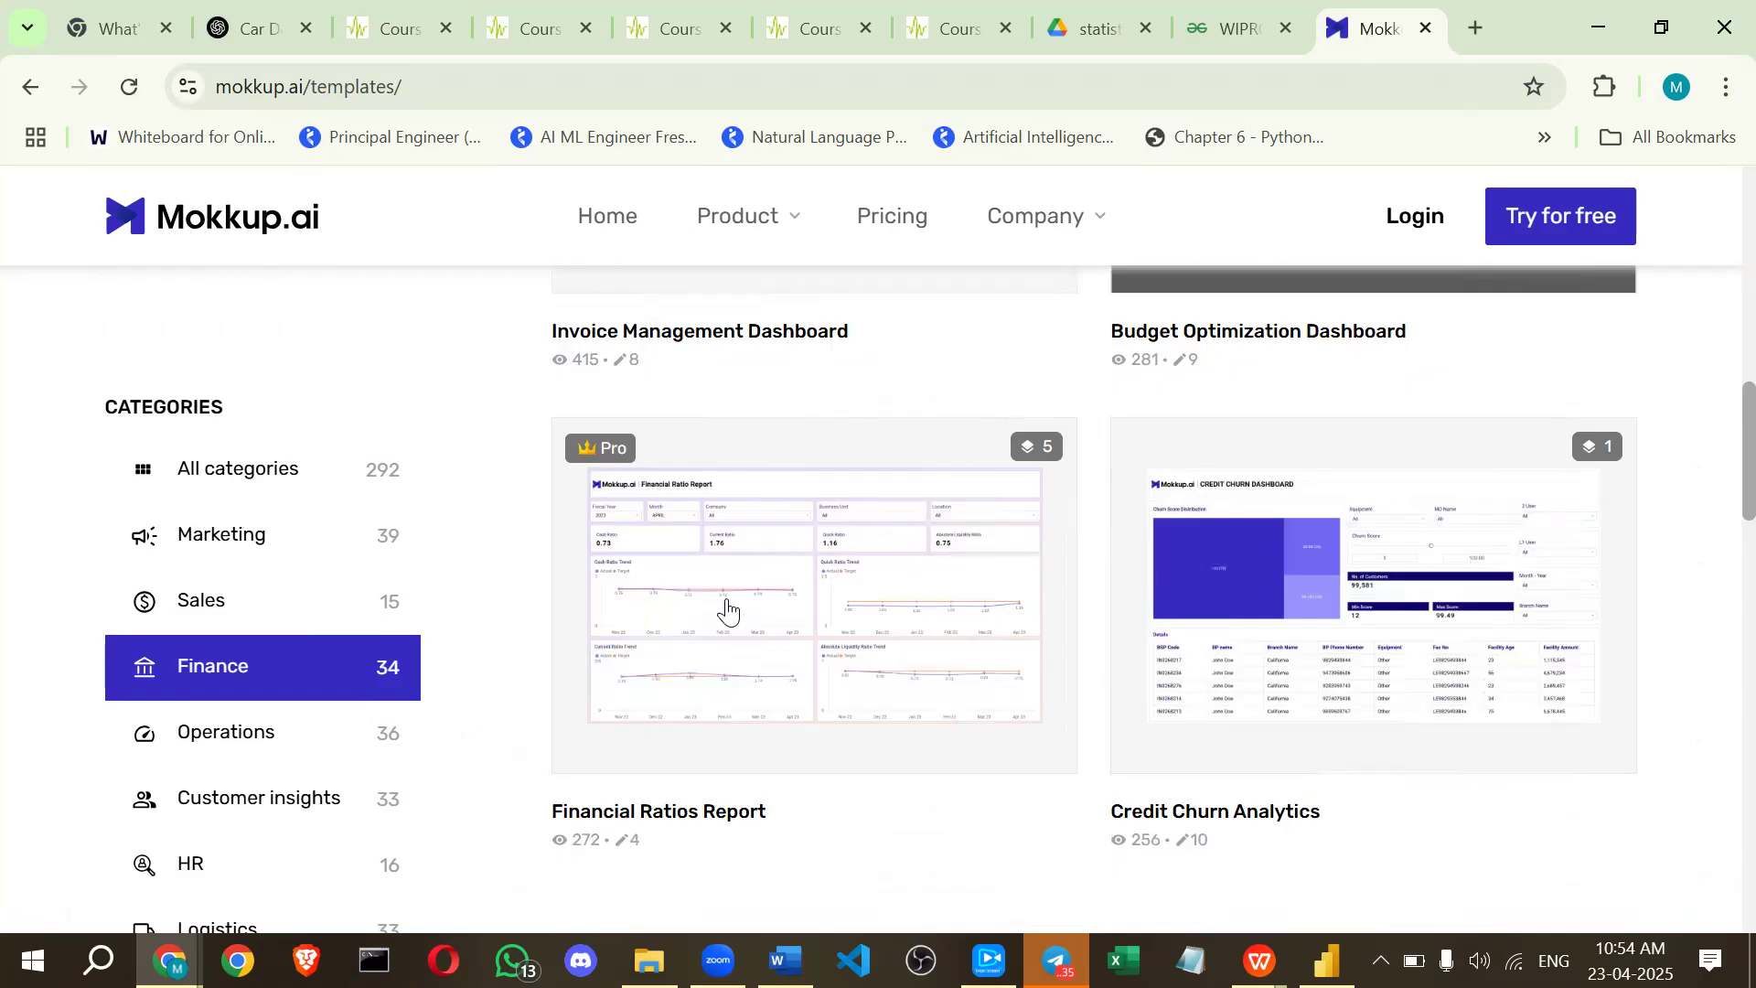
pyautogui.moveTo(727, 610)
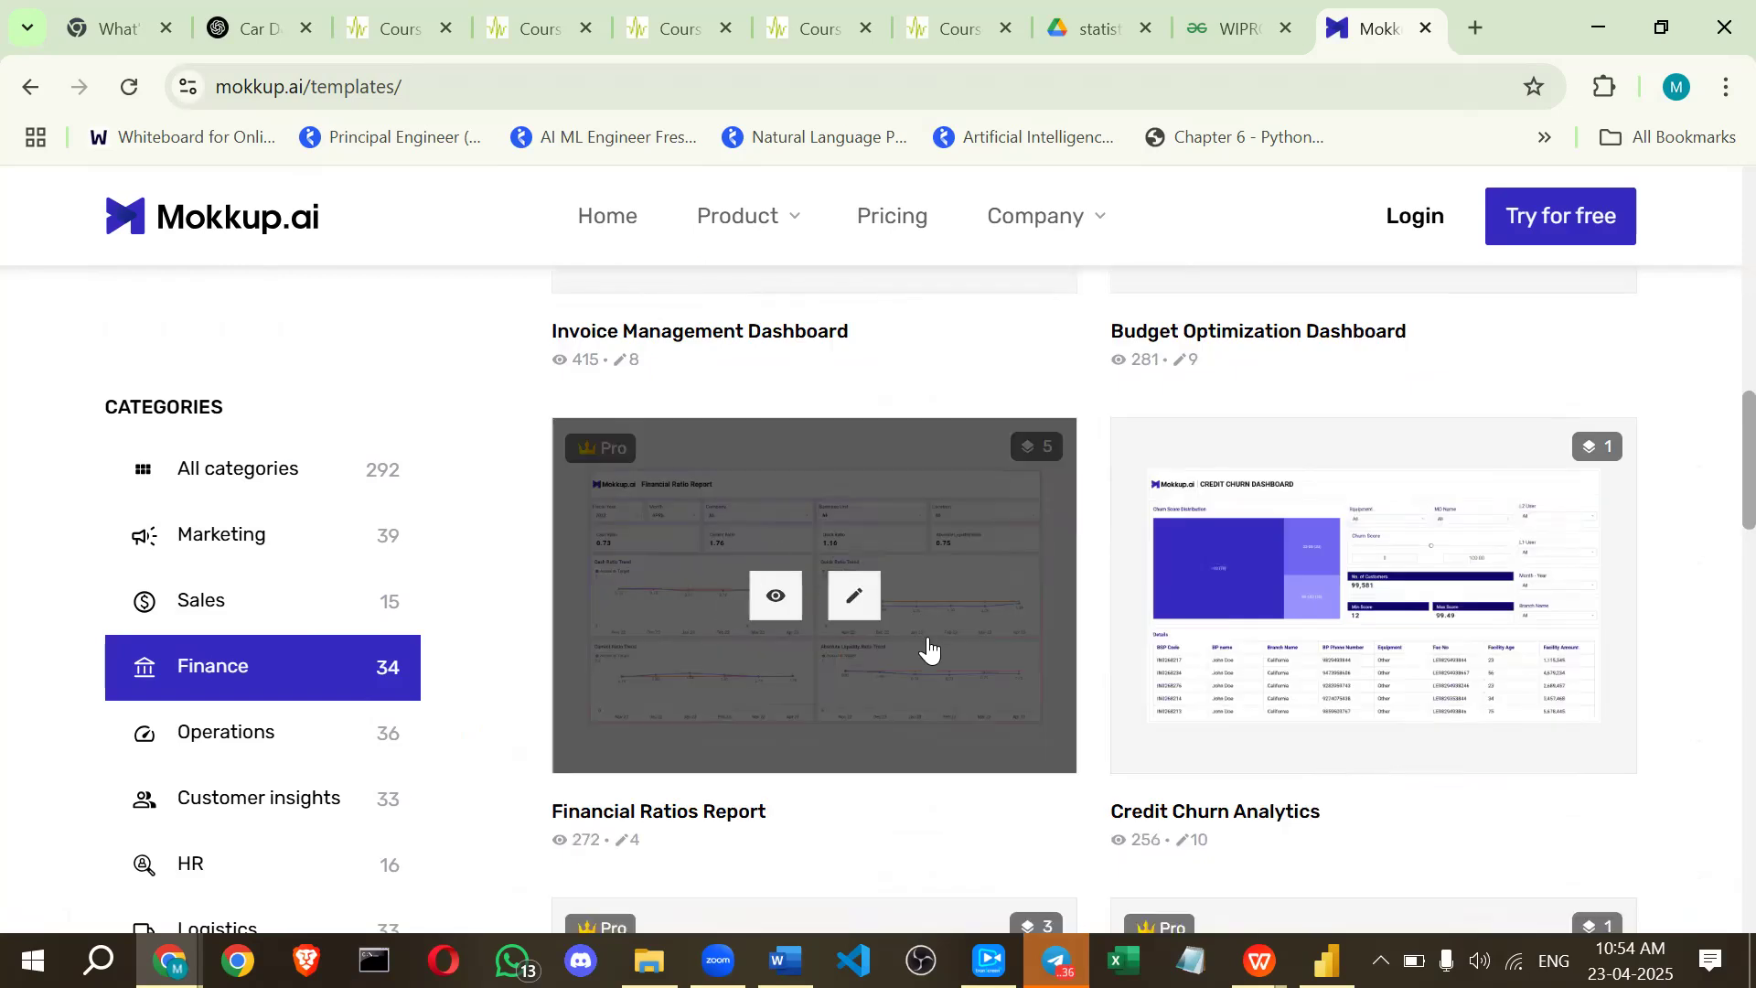
pyautogui.scroll(-3, 928, 637)
pyautogui.scroll(-1, 928, 646)
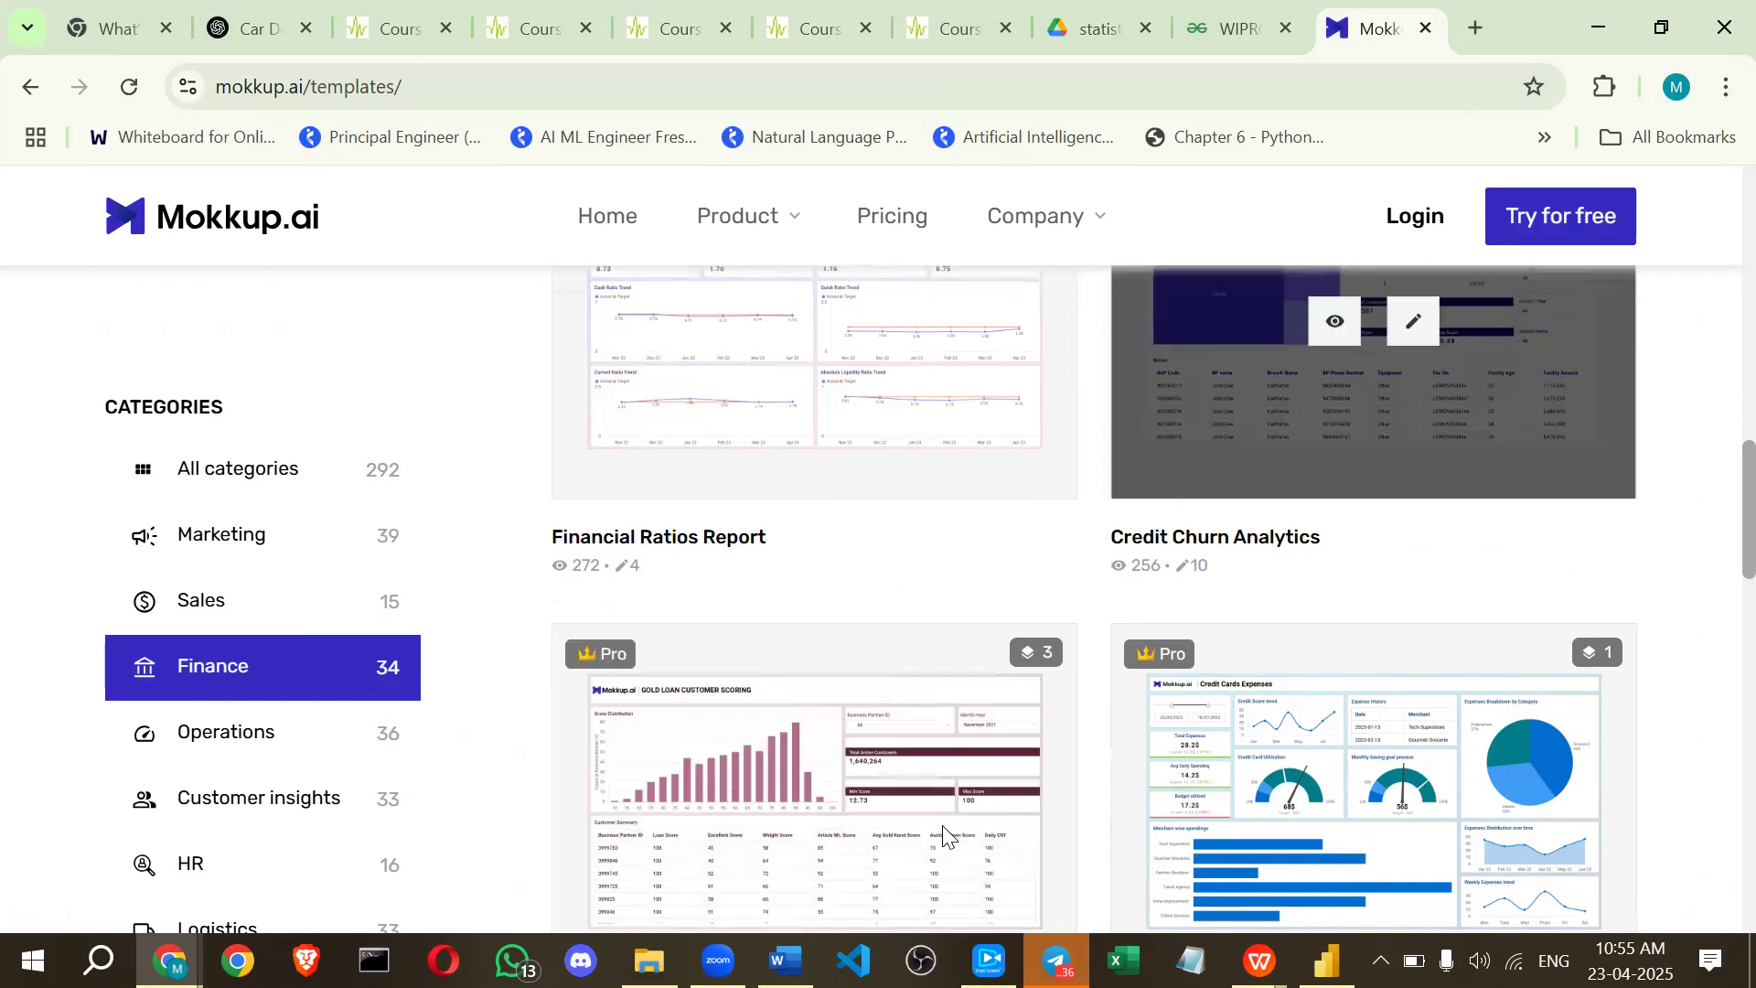
pyautogui.scroll(-6, 944, 836)
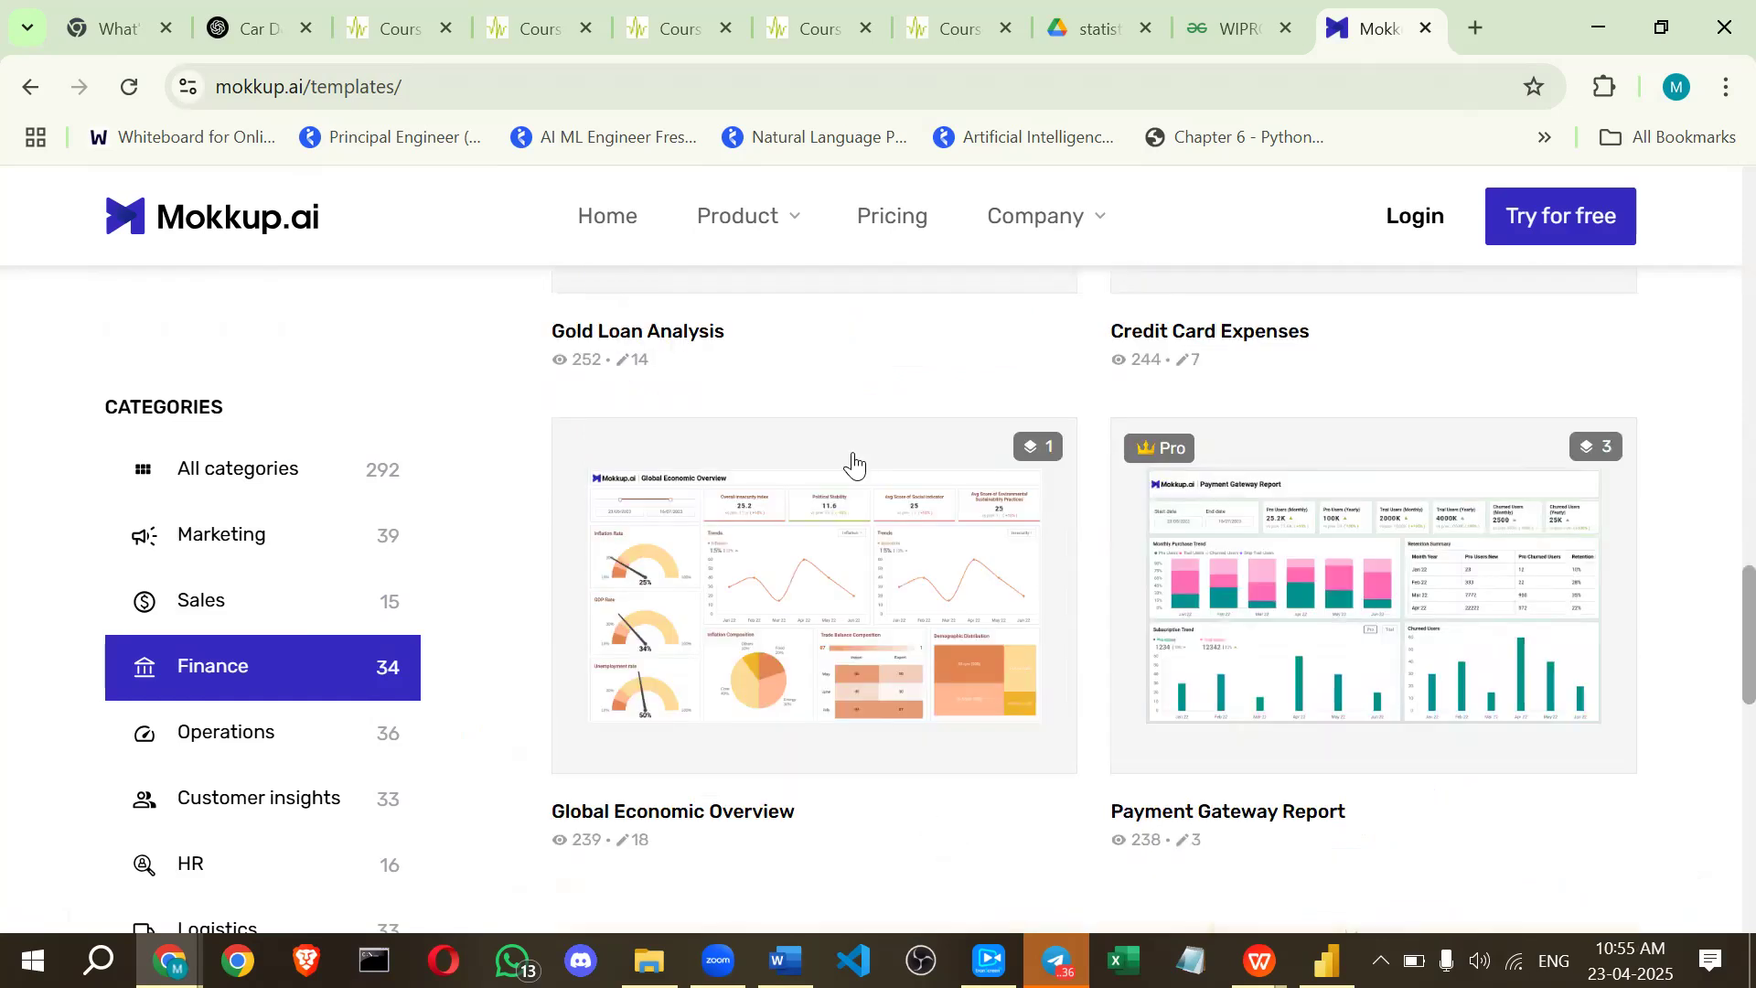
pyautogui.scroll(-5, 971, 522)
pyautogui.scroll(5, 1156, 502)
pyautogui.moveTo(998, 458)
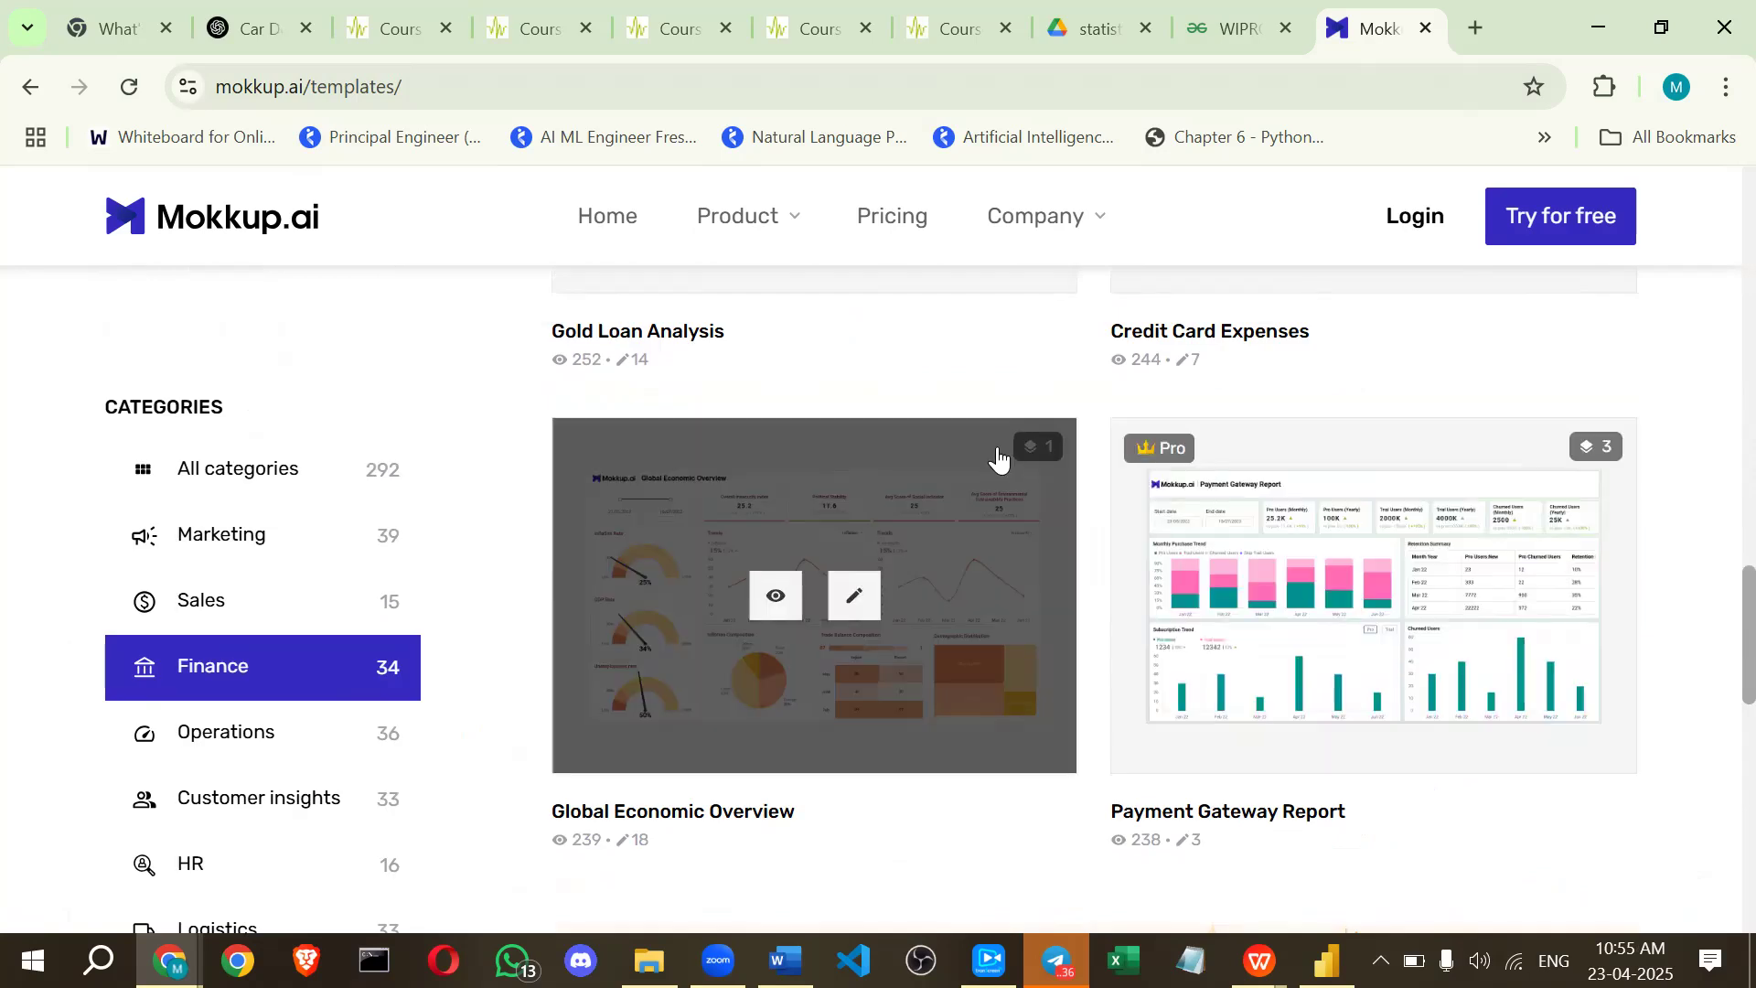
# Try to open the Global Economic Overview template for editing, and dismiss the sign-up dialog.
pyautogui.click(852, 604)
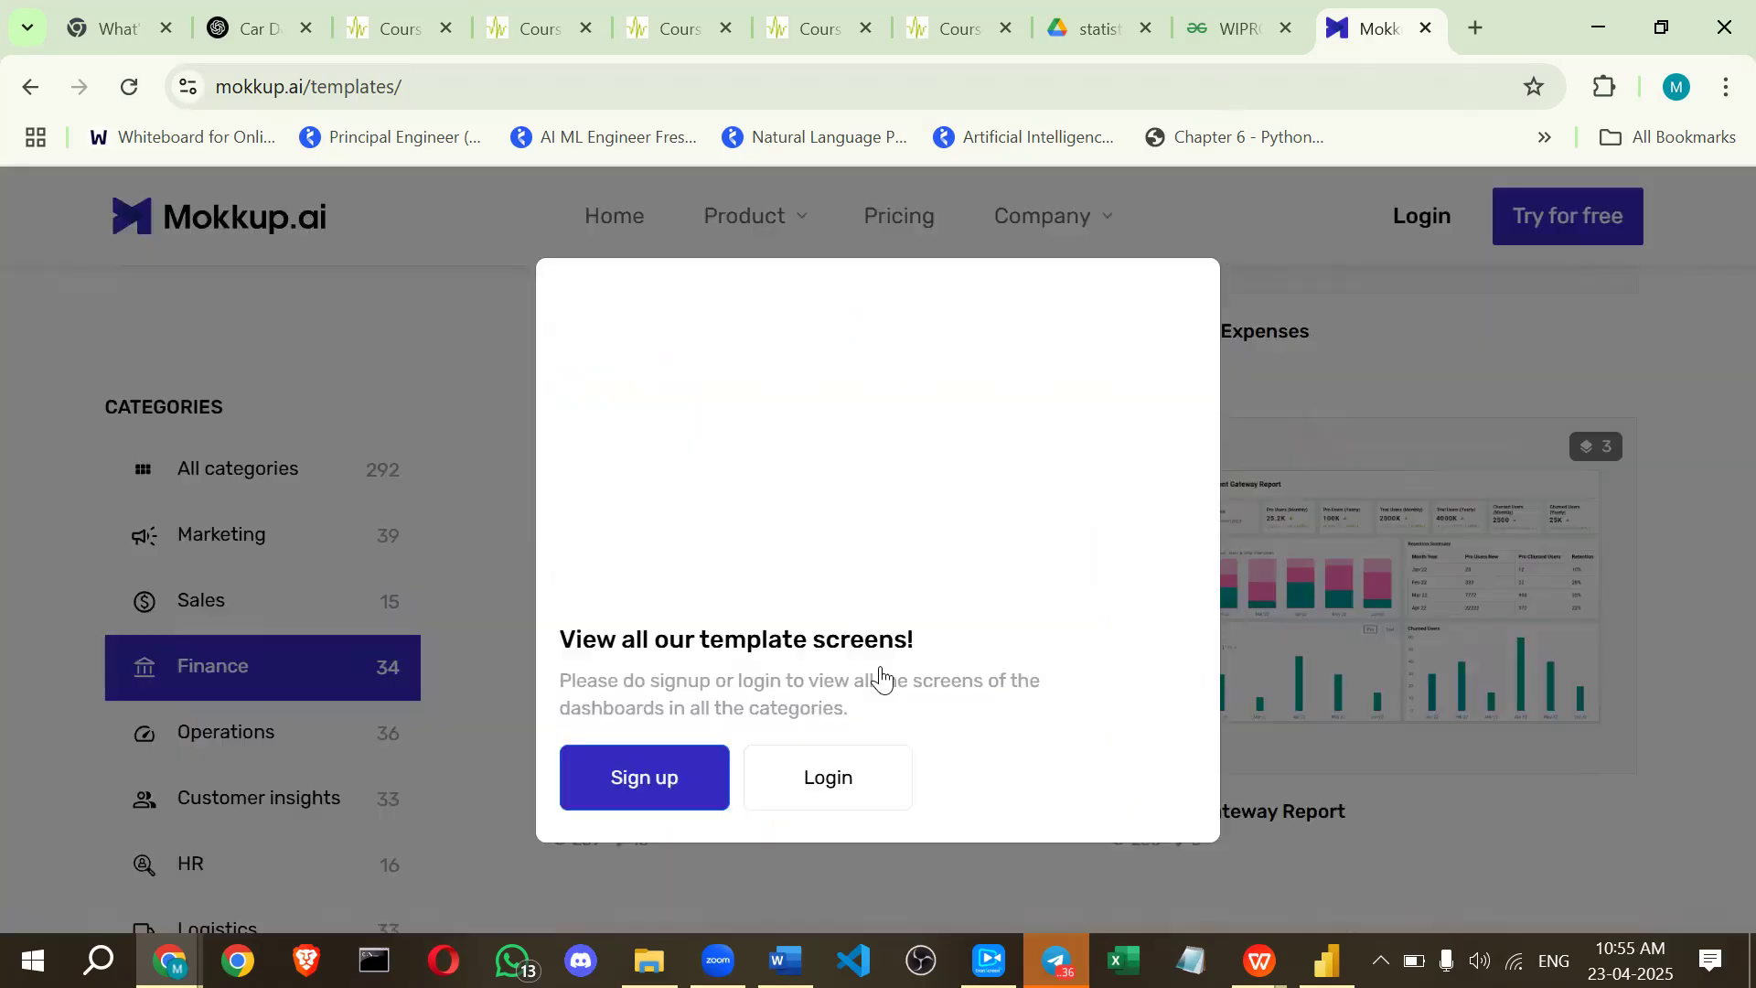
pyautogui.press('Escape')
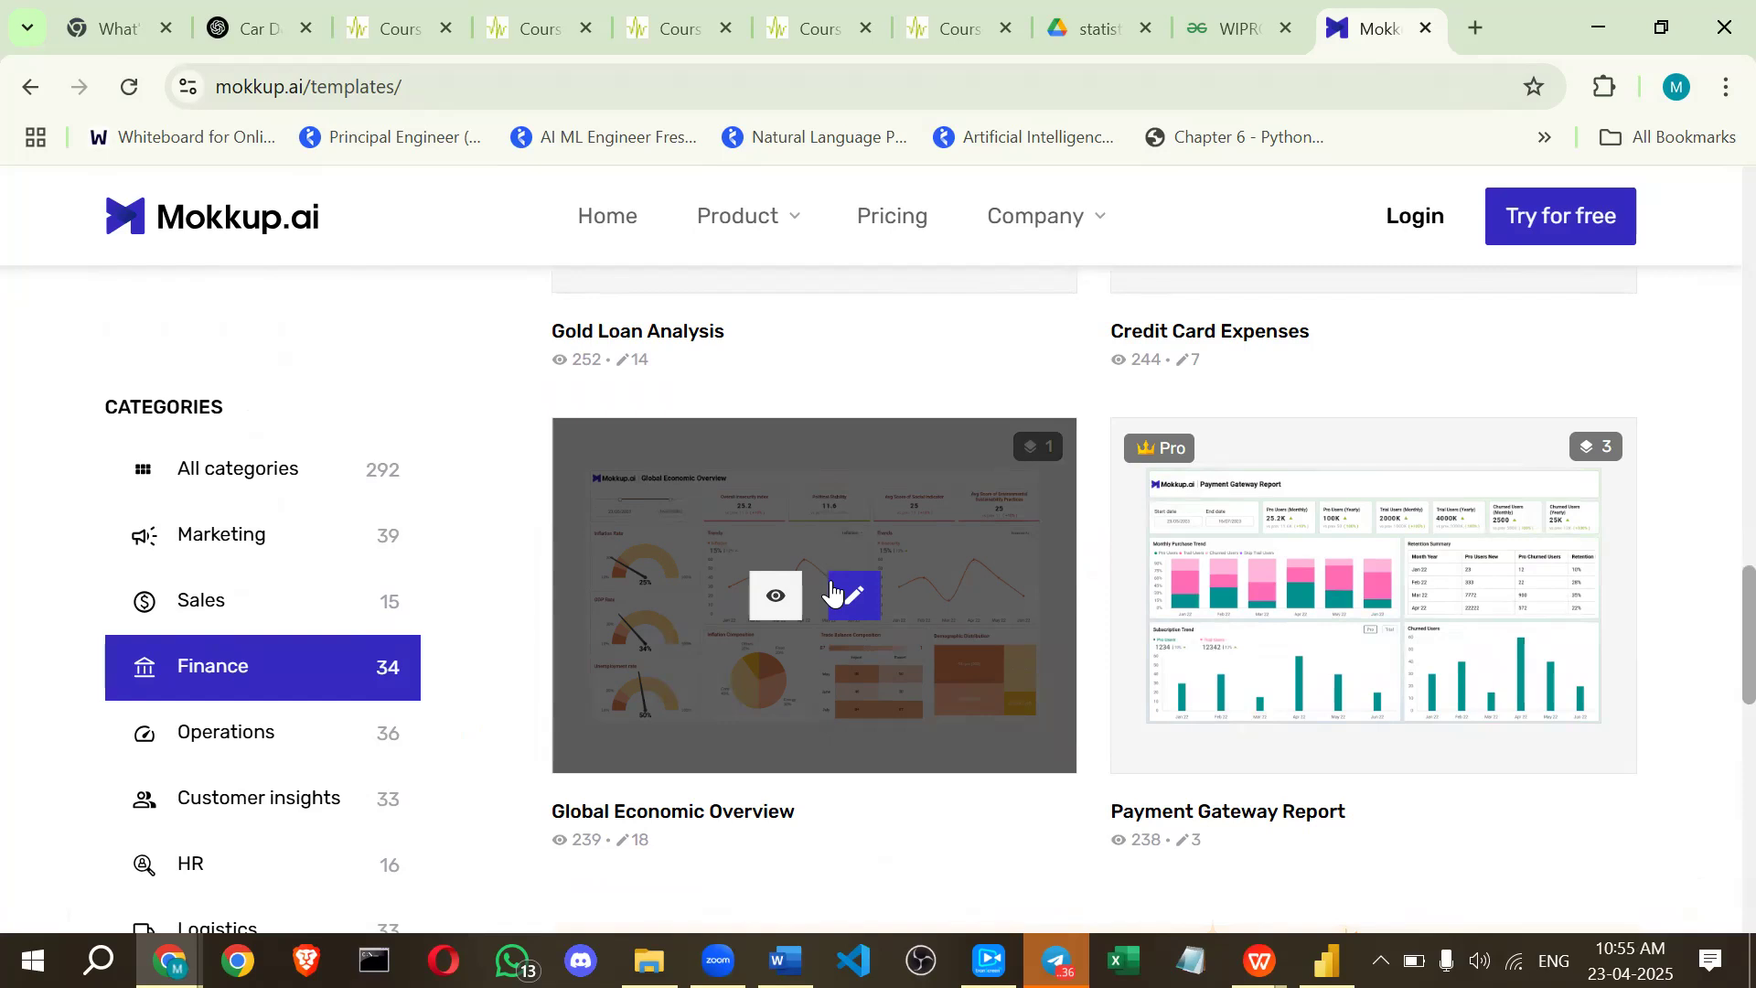
pyautogui.moveTo(804, 672)
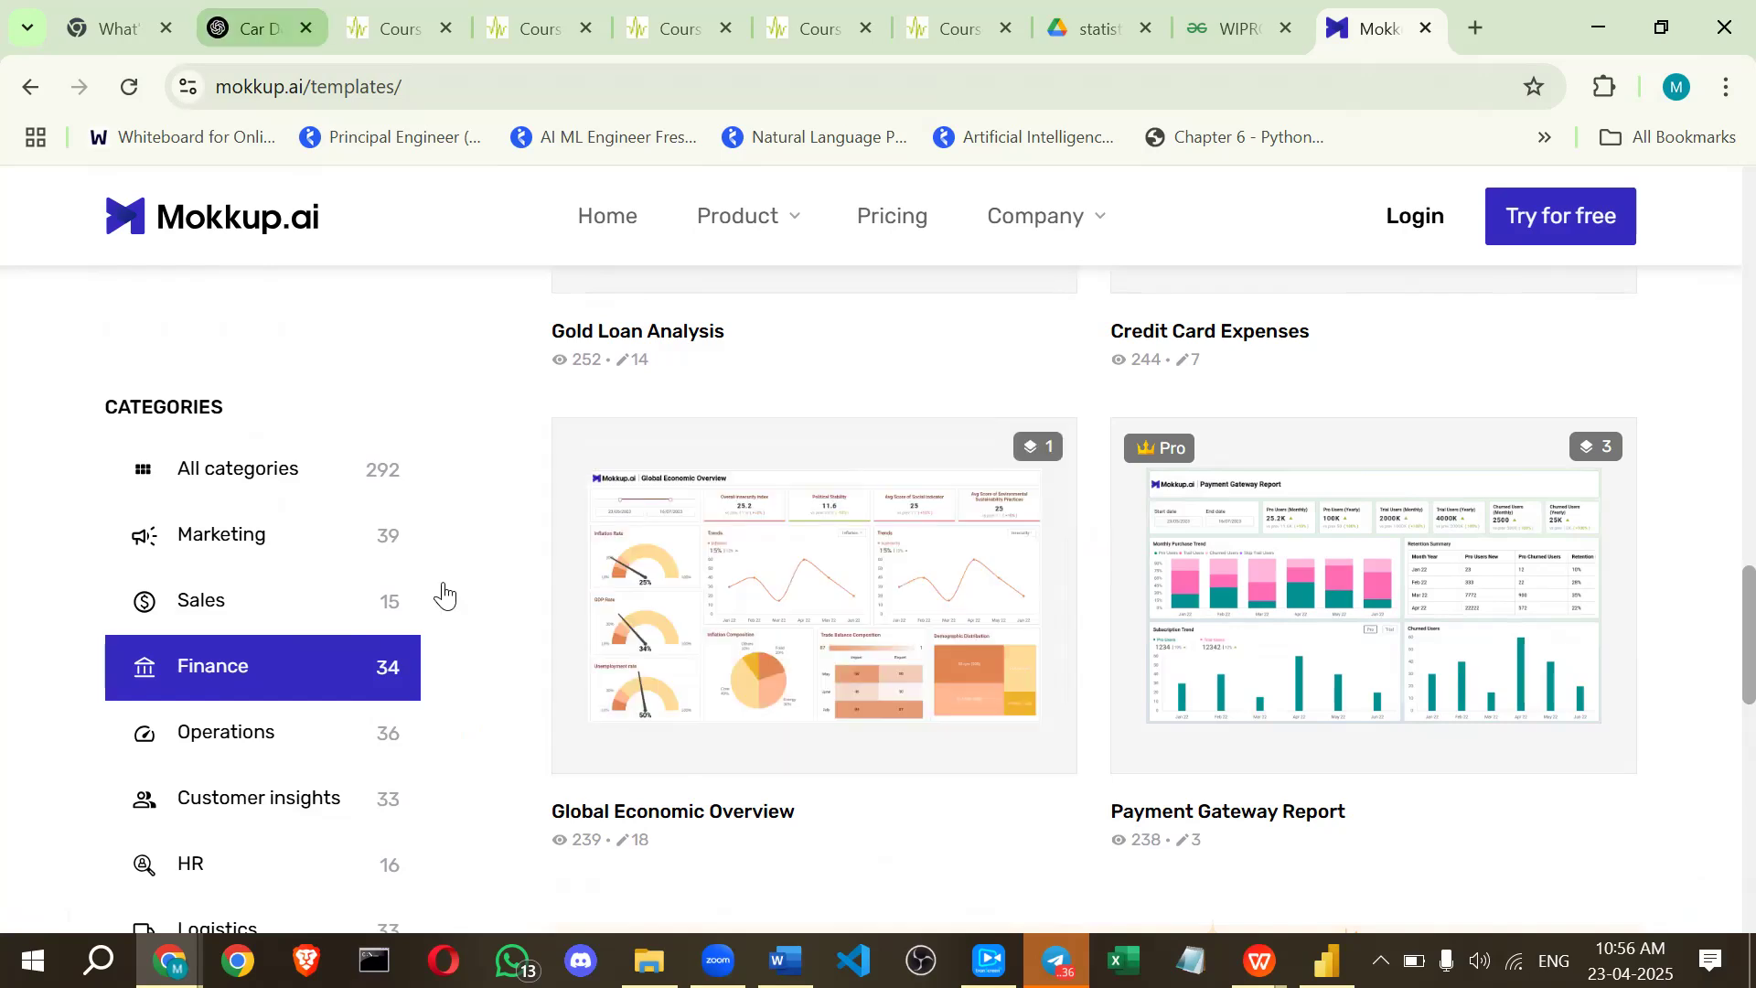
# Go to the Mokkup.ai home page and look through its introduction and old-way versus Mokkup-way comparison.
pyautogui.scroll(-1, 692, 541)
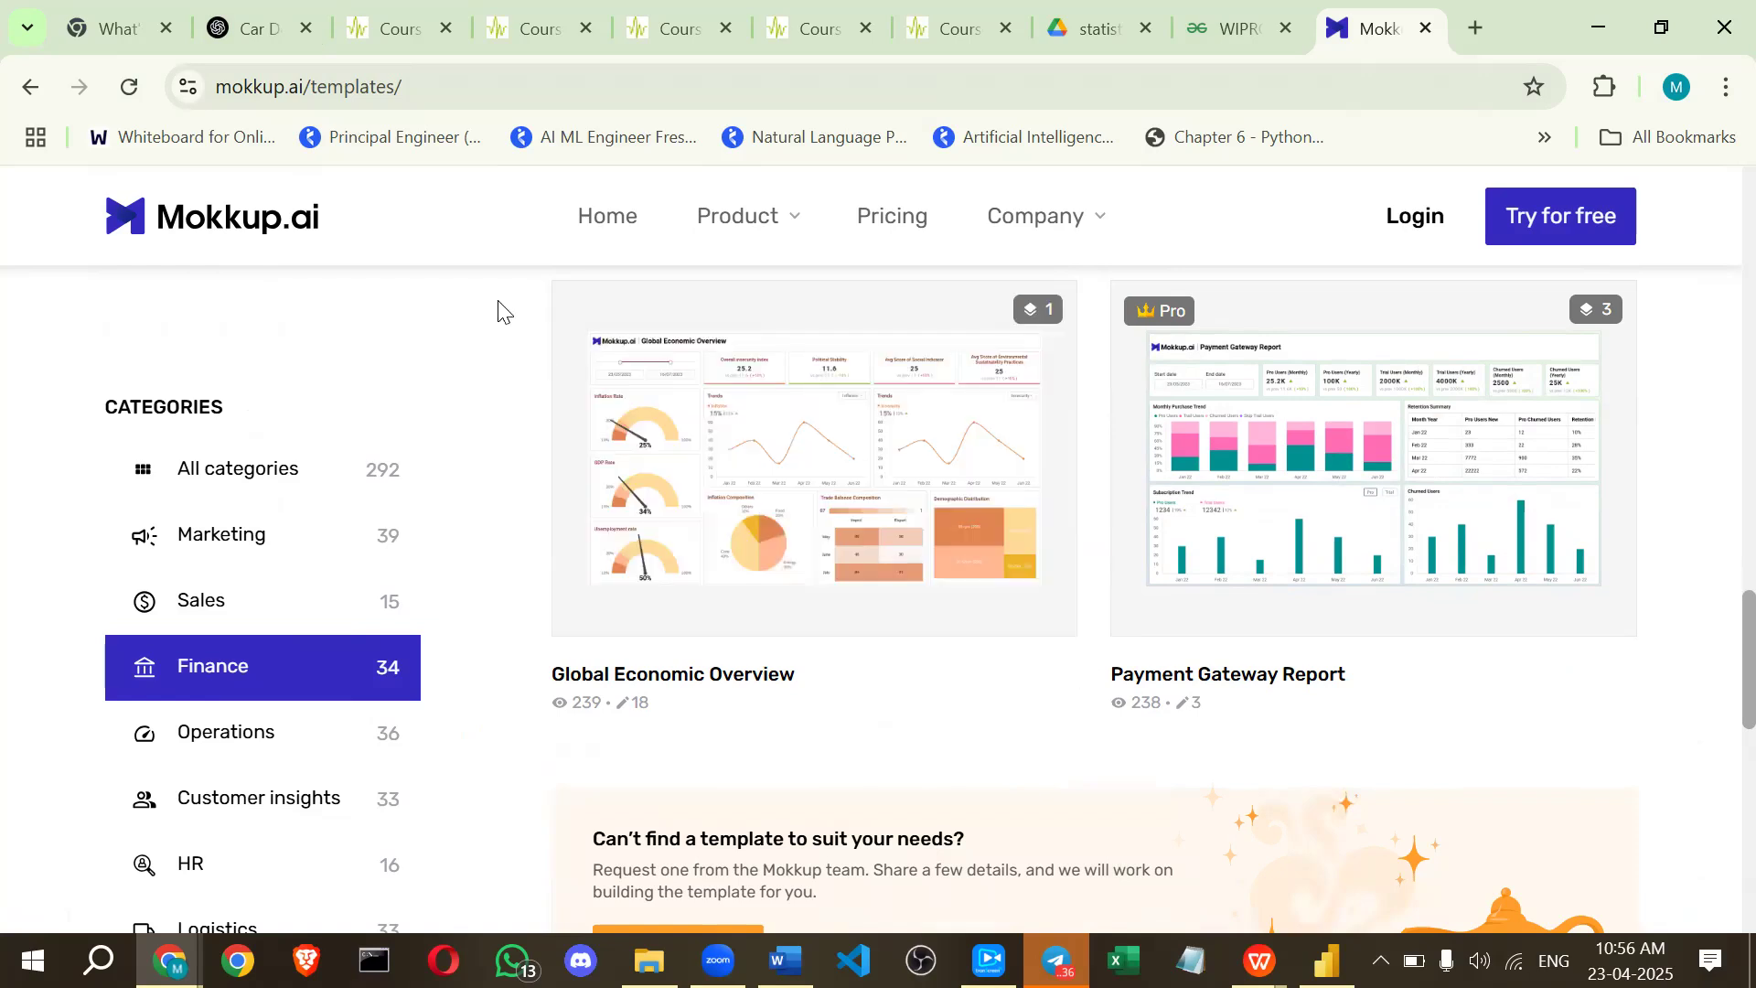
pyautogui.scroll(5, 197, 302)
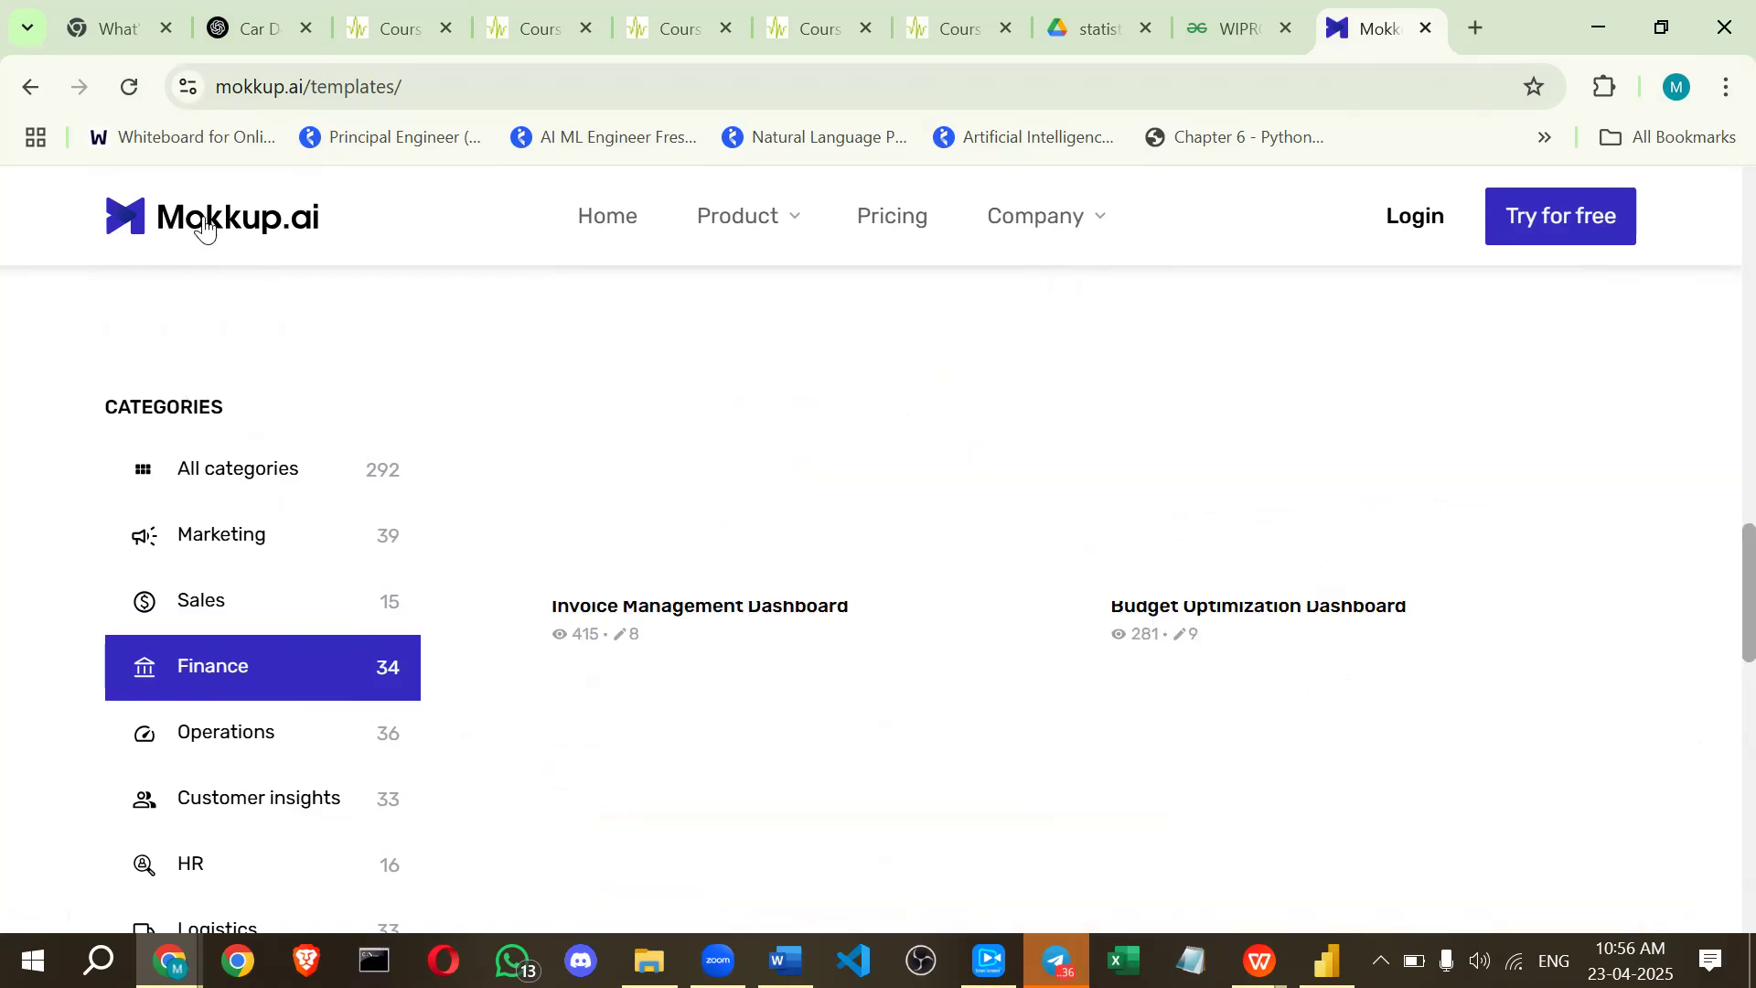
pyautogui.click(205, 229)
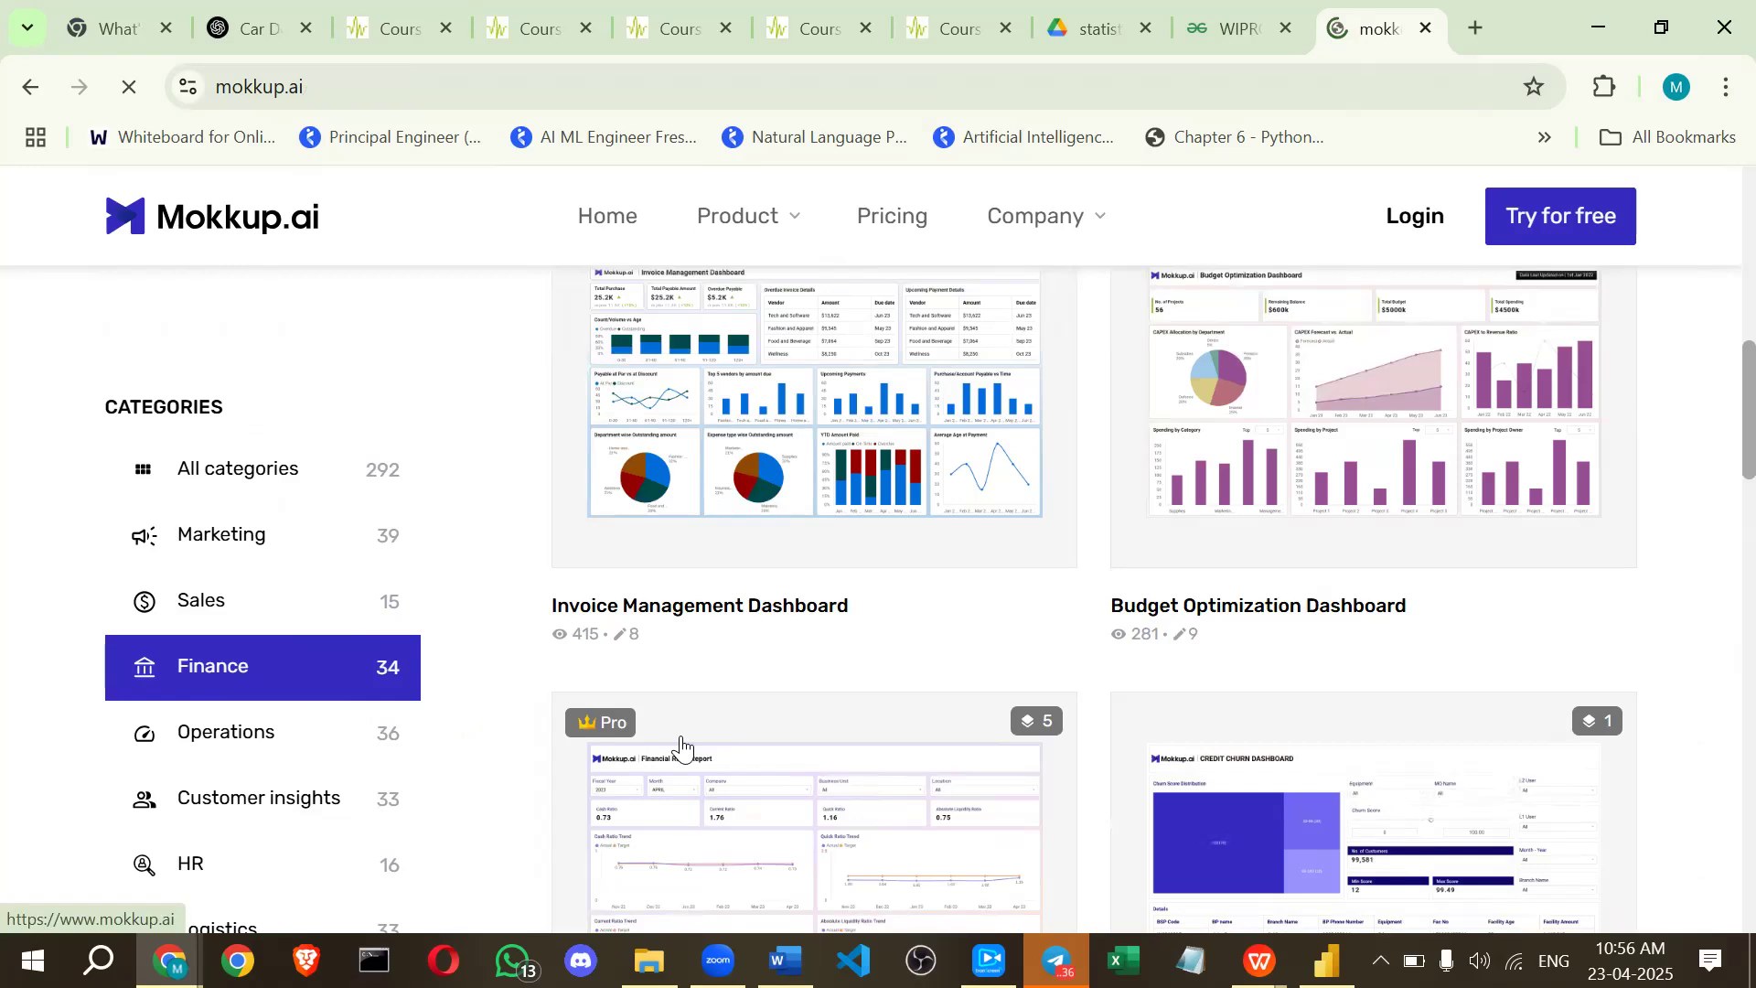
pyautogui.scroll(-3, 759, 601)
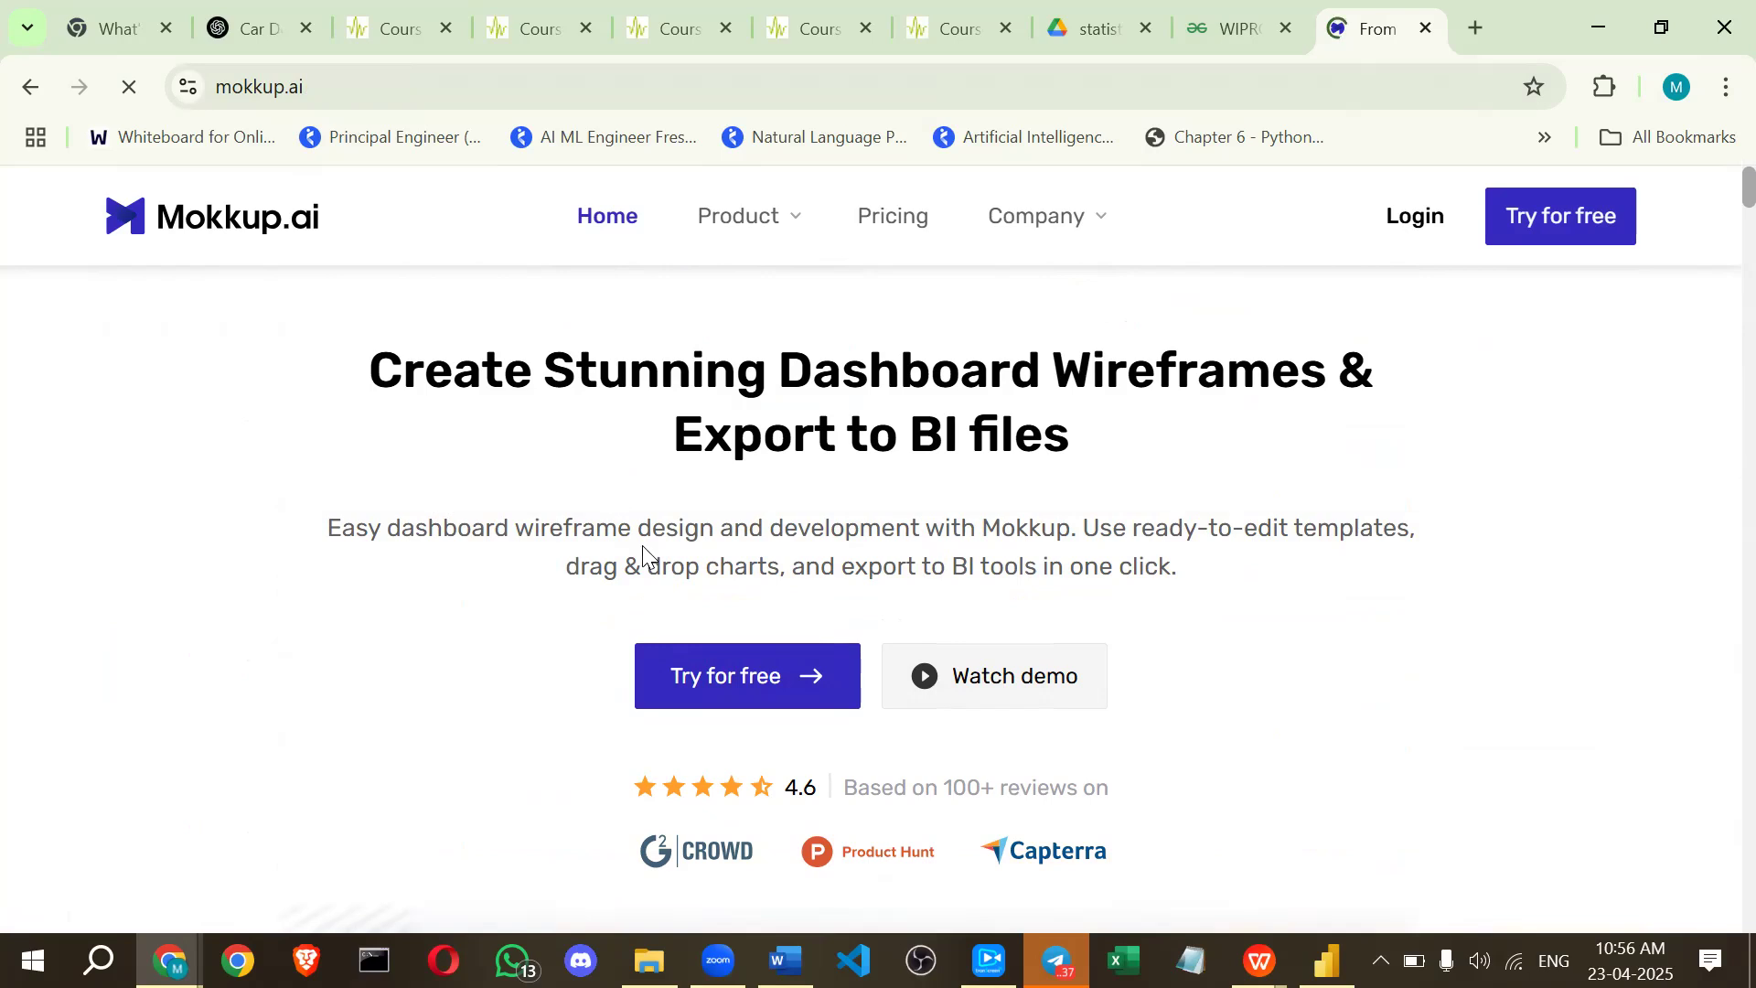
pyautogui.scroll(-6, 791, 548)
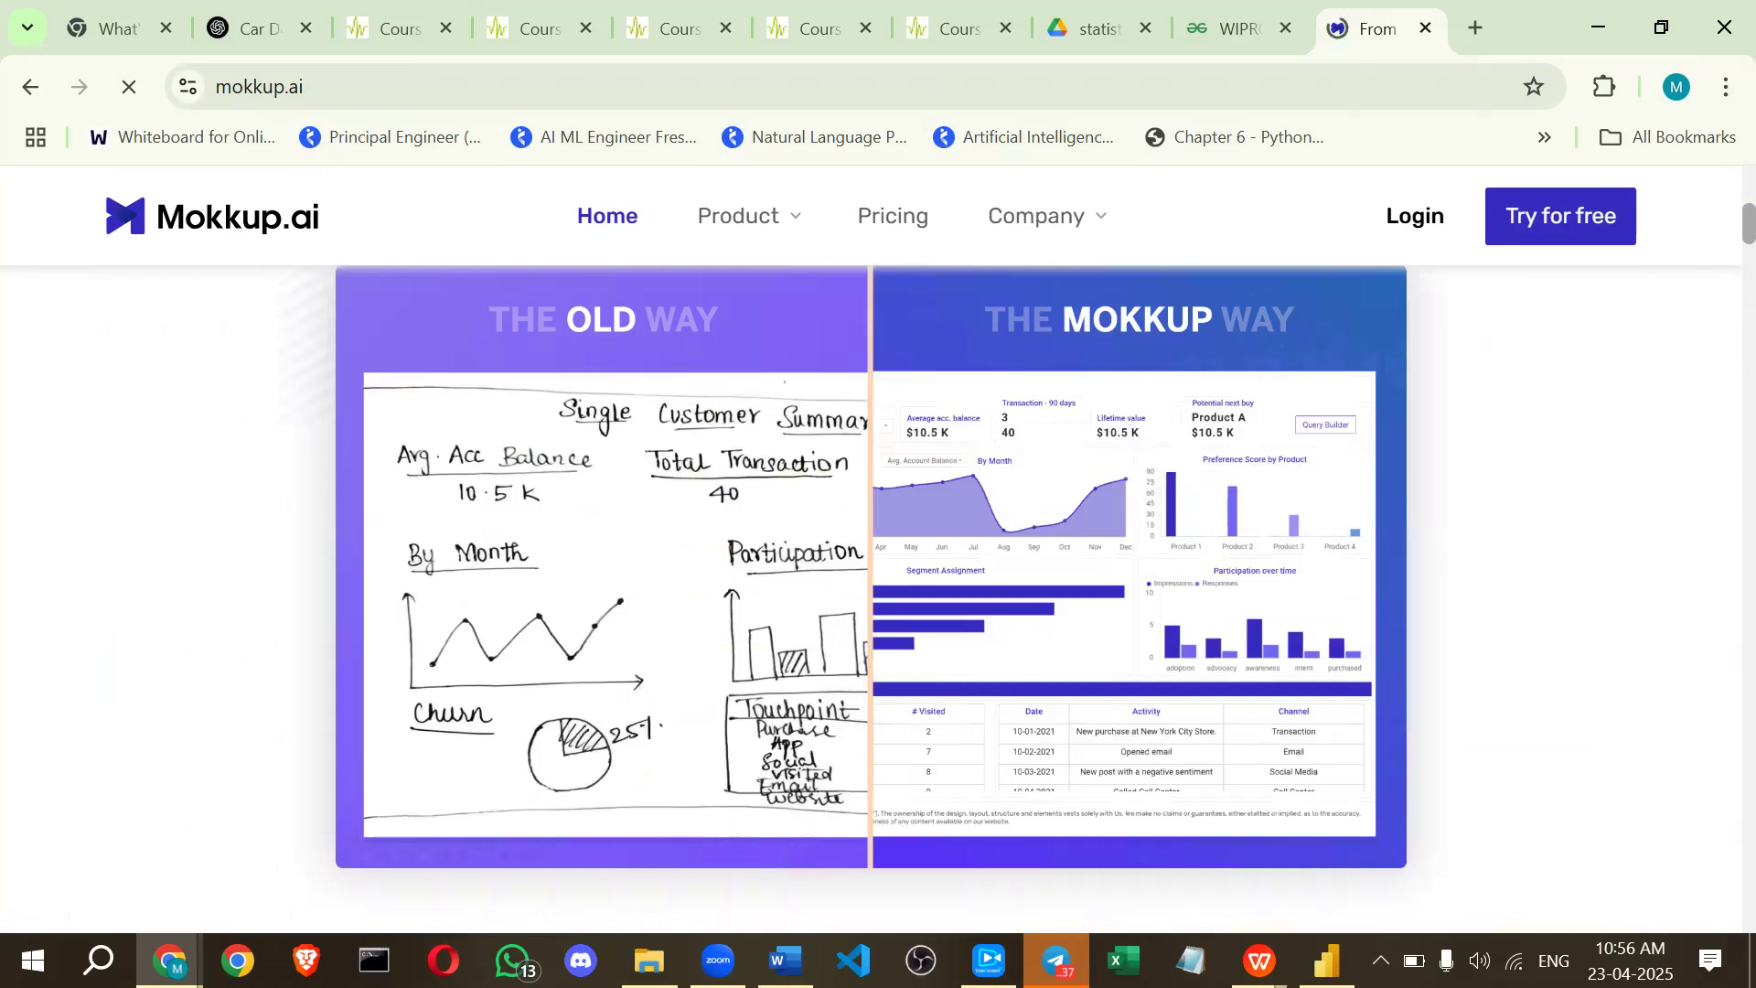
# Switch to Power BI, enable the title of the Sales card on Page 6 and set its text to "Total Sales".
pyautogui.hotkey('alt', 'Tab')
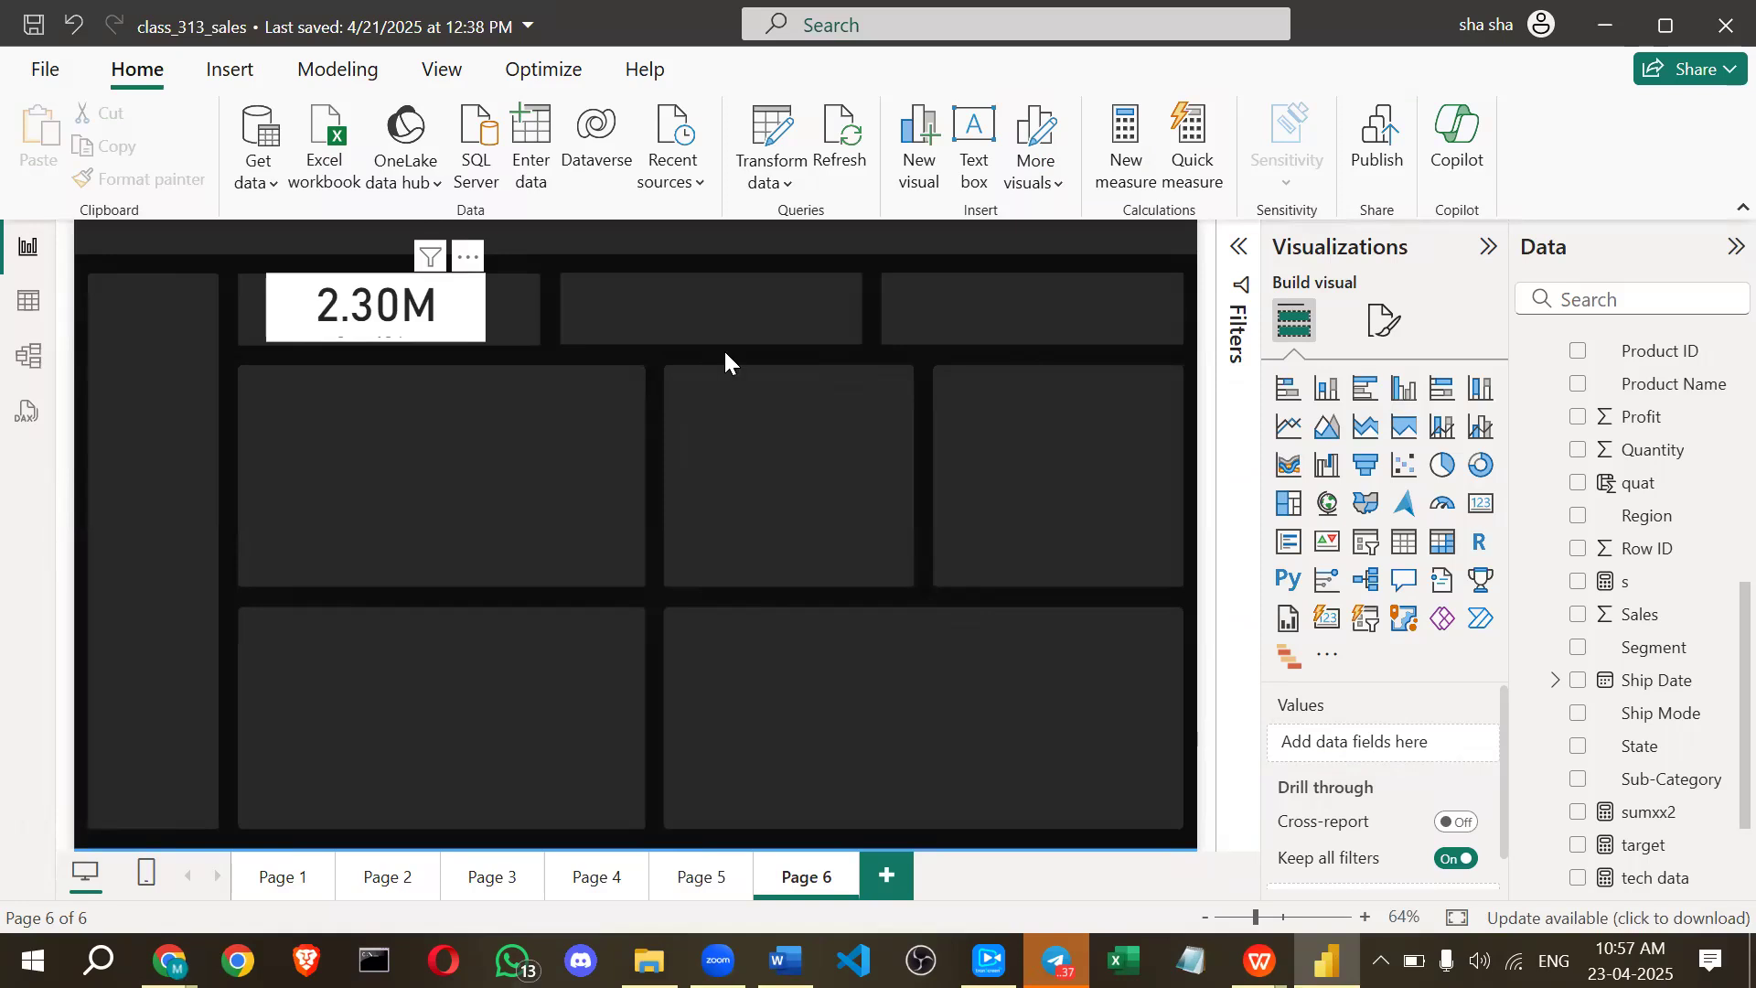
pyautogui.click(462, 311)
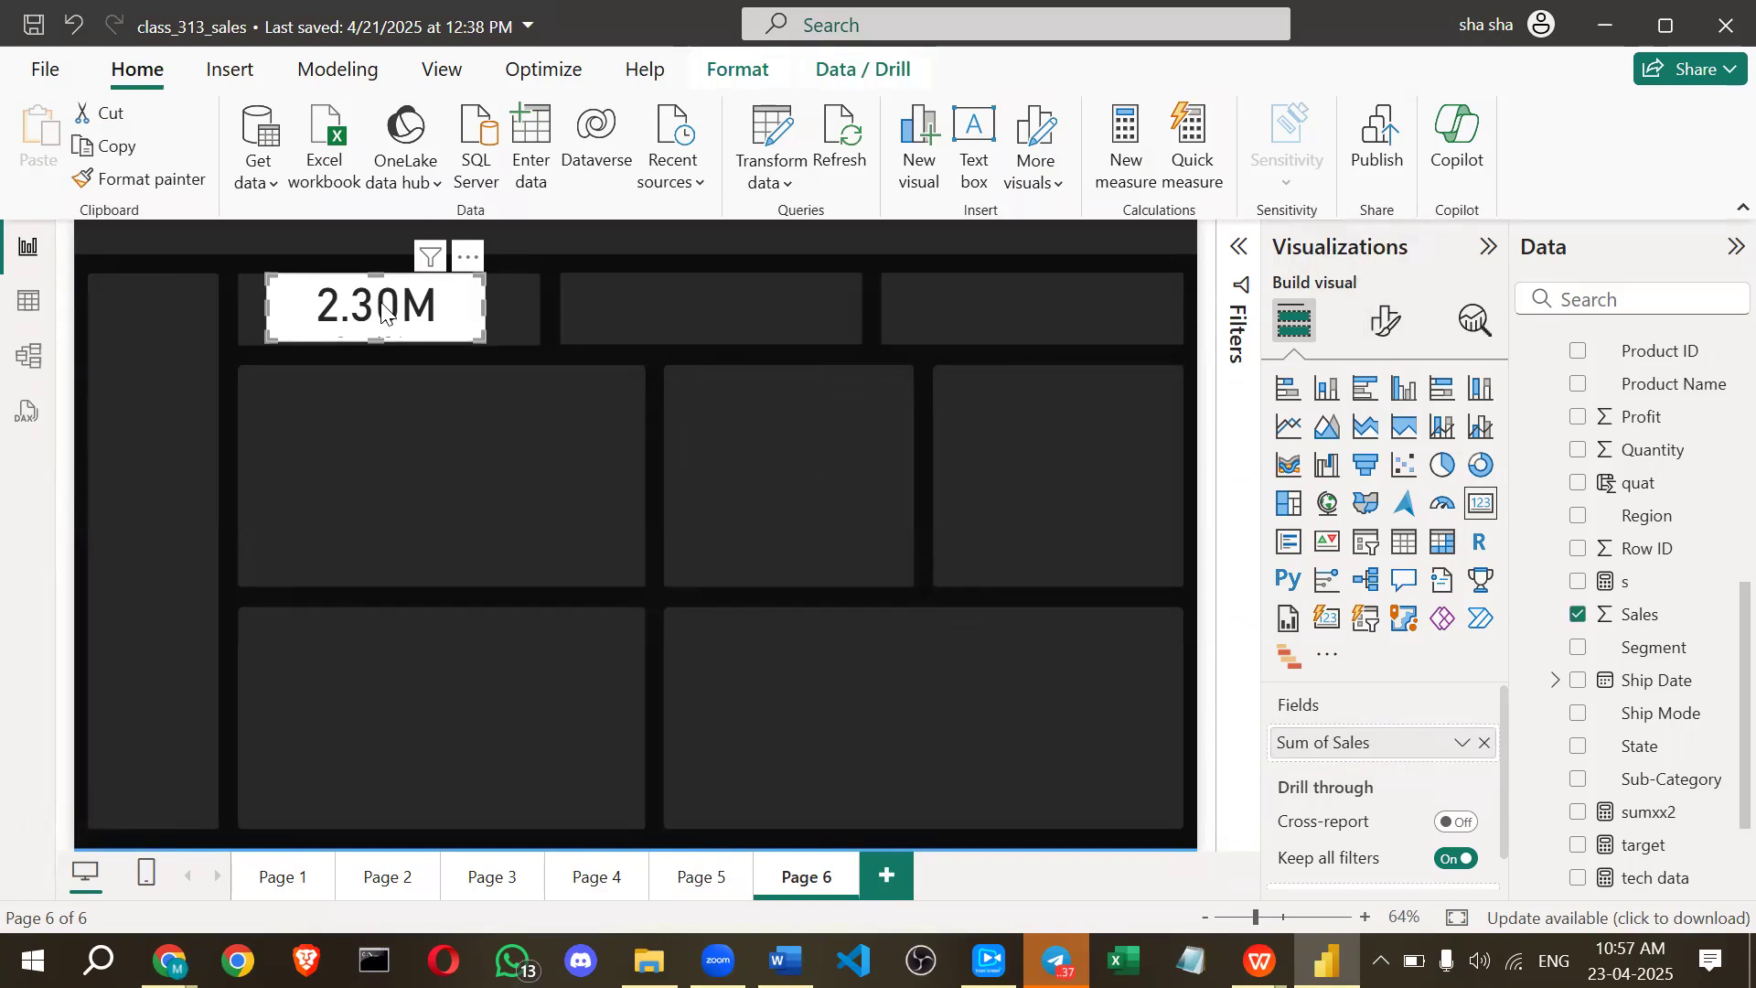
pyautogui.click(1384, 335)
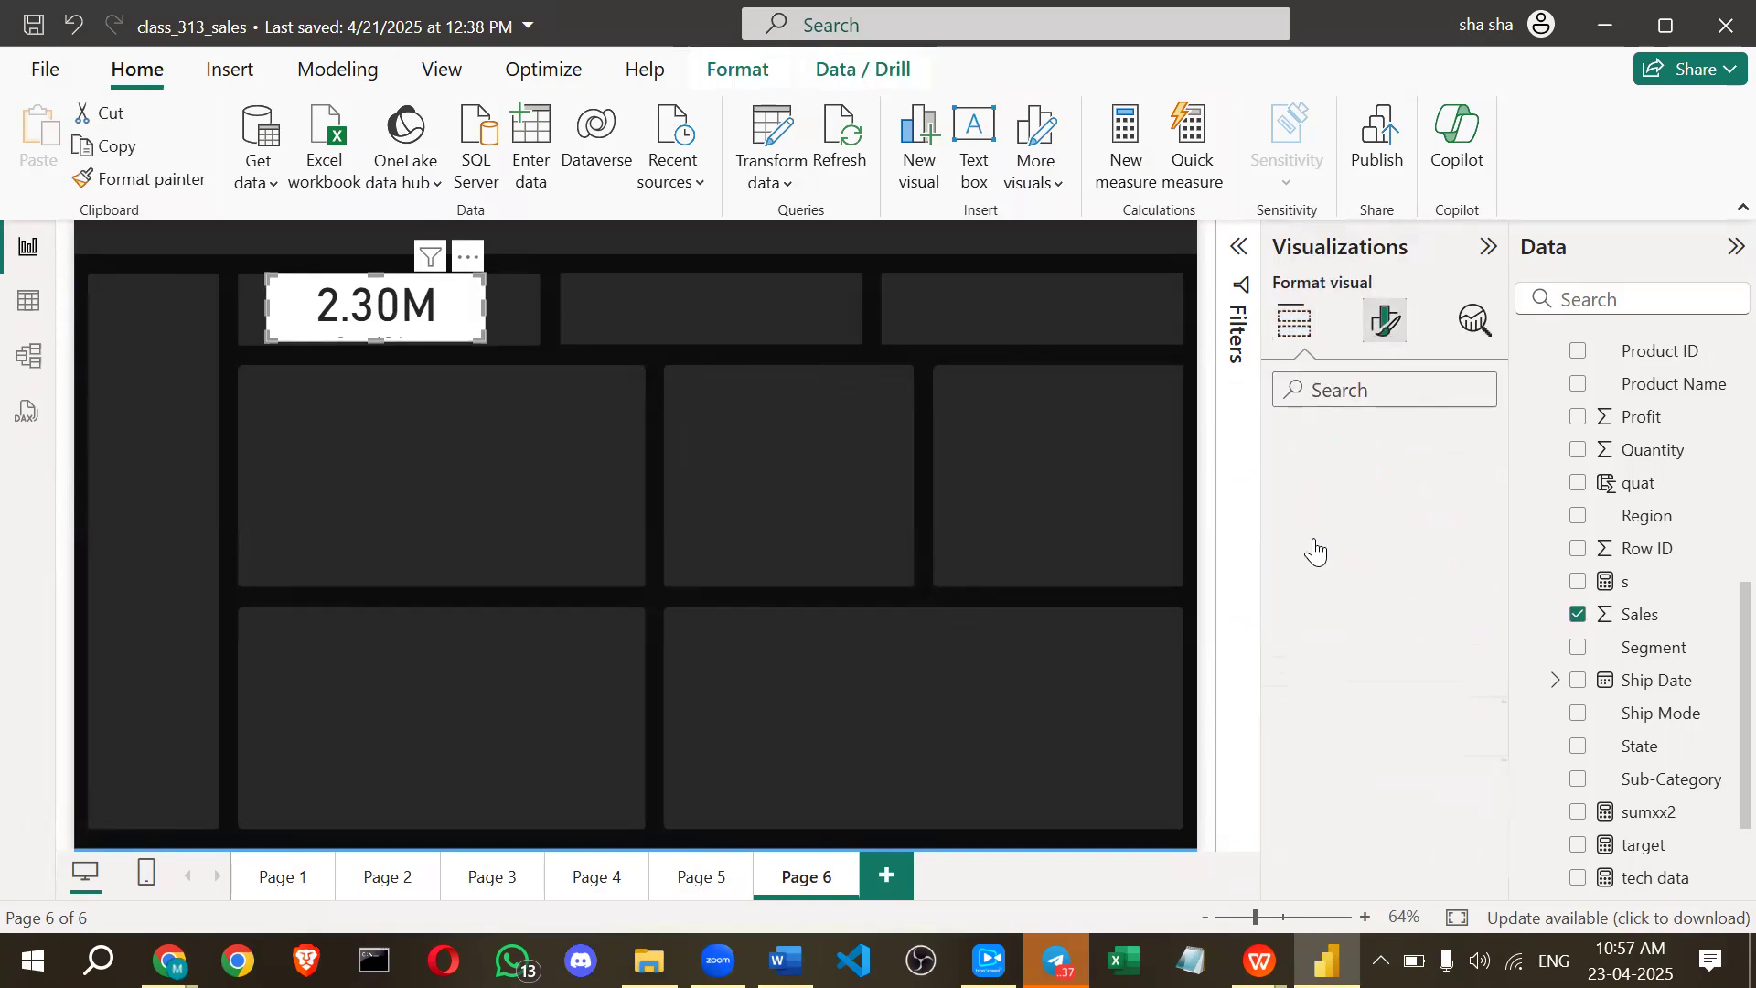
pyautogui.click(1379, 448)
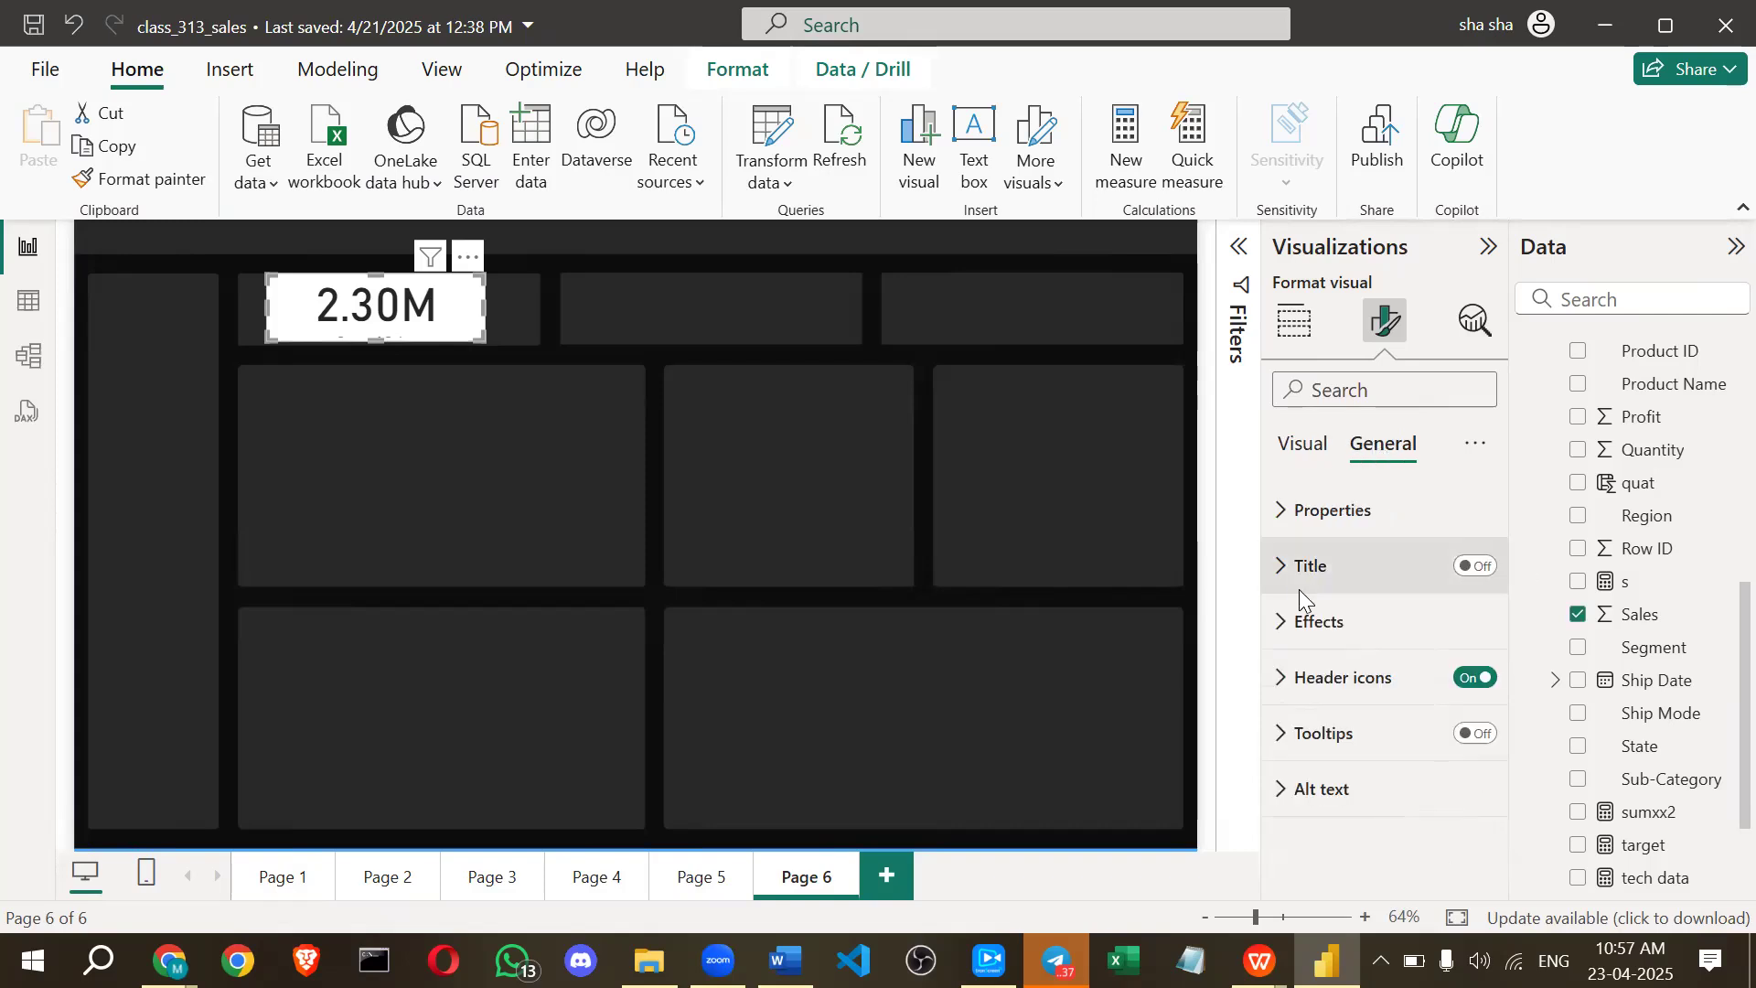
pyautogui.click(1487, 575)
pyautogui.click(1284, 579)
pyautogui.click(1346, 703)
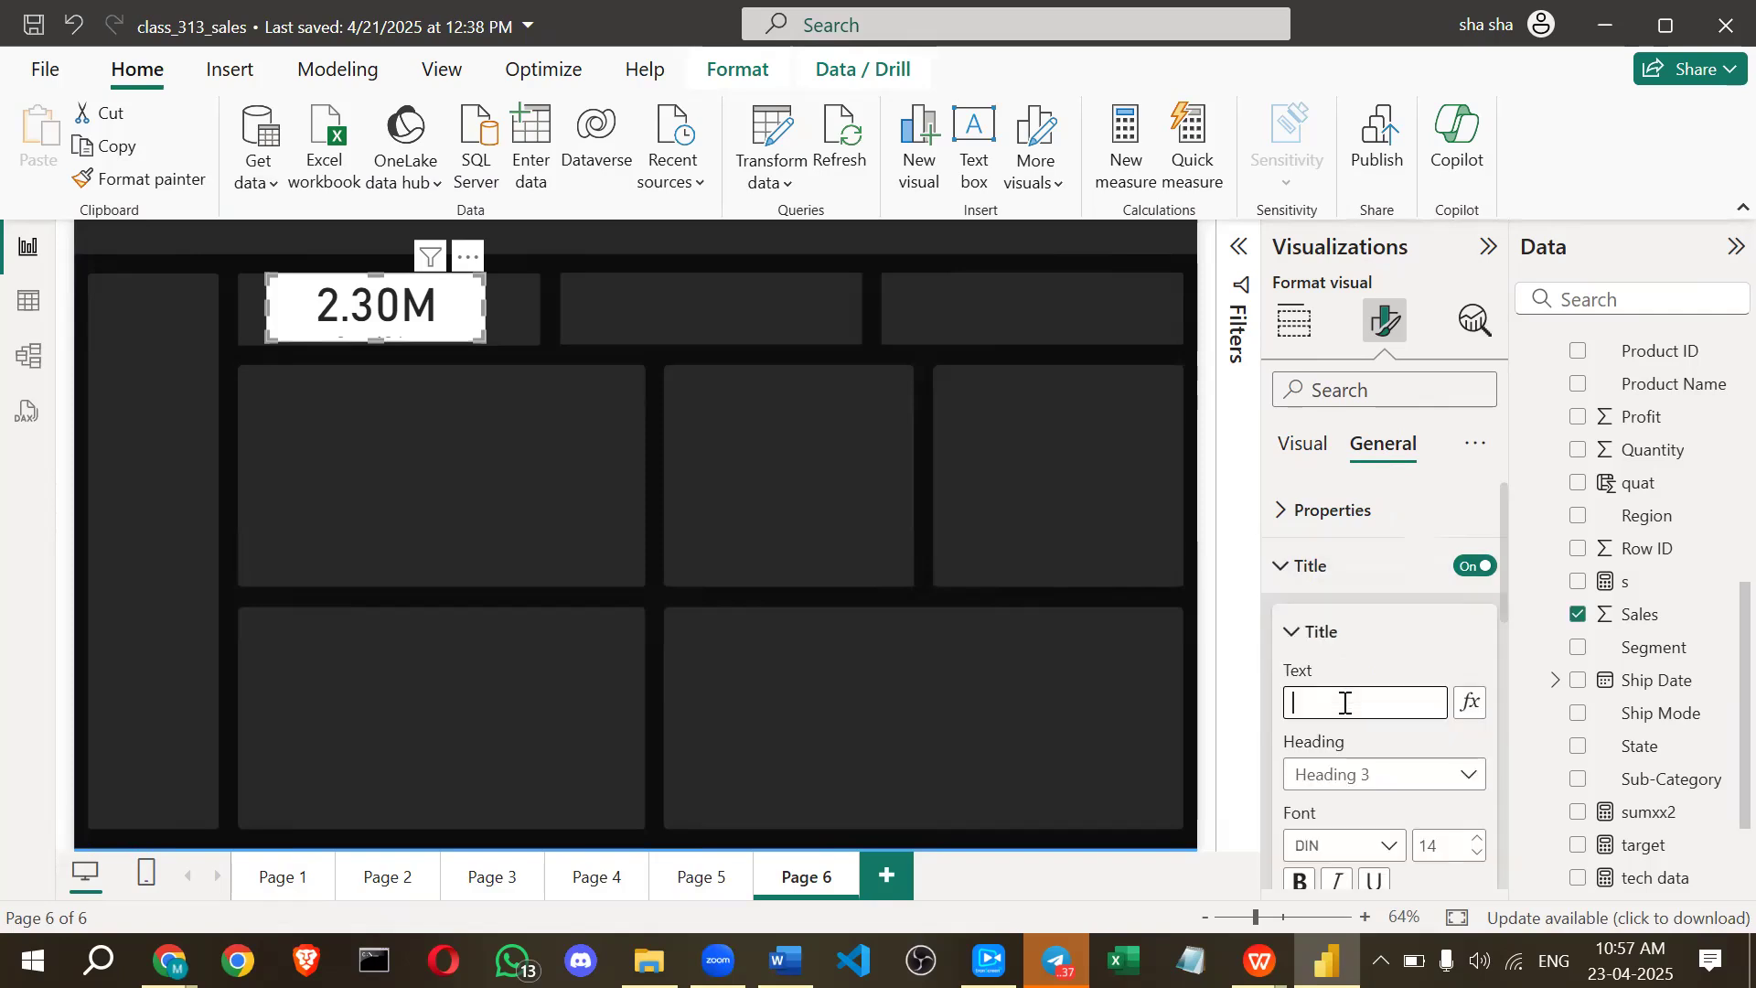
pyautogui.write('Tota')
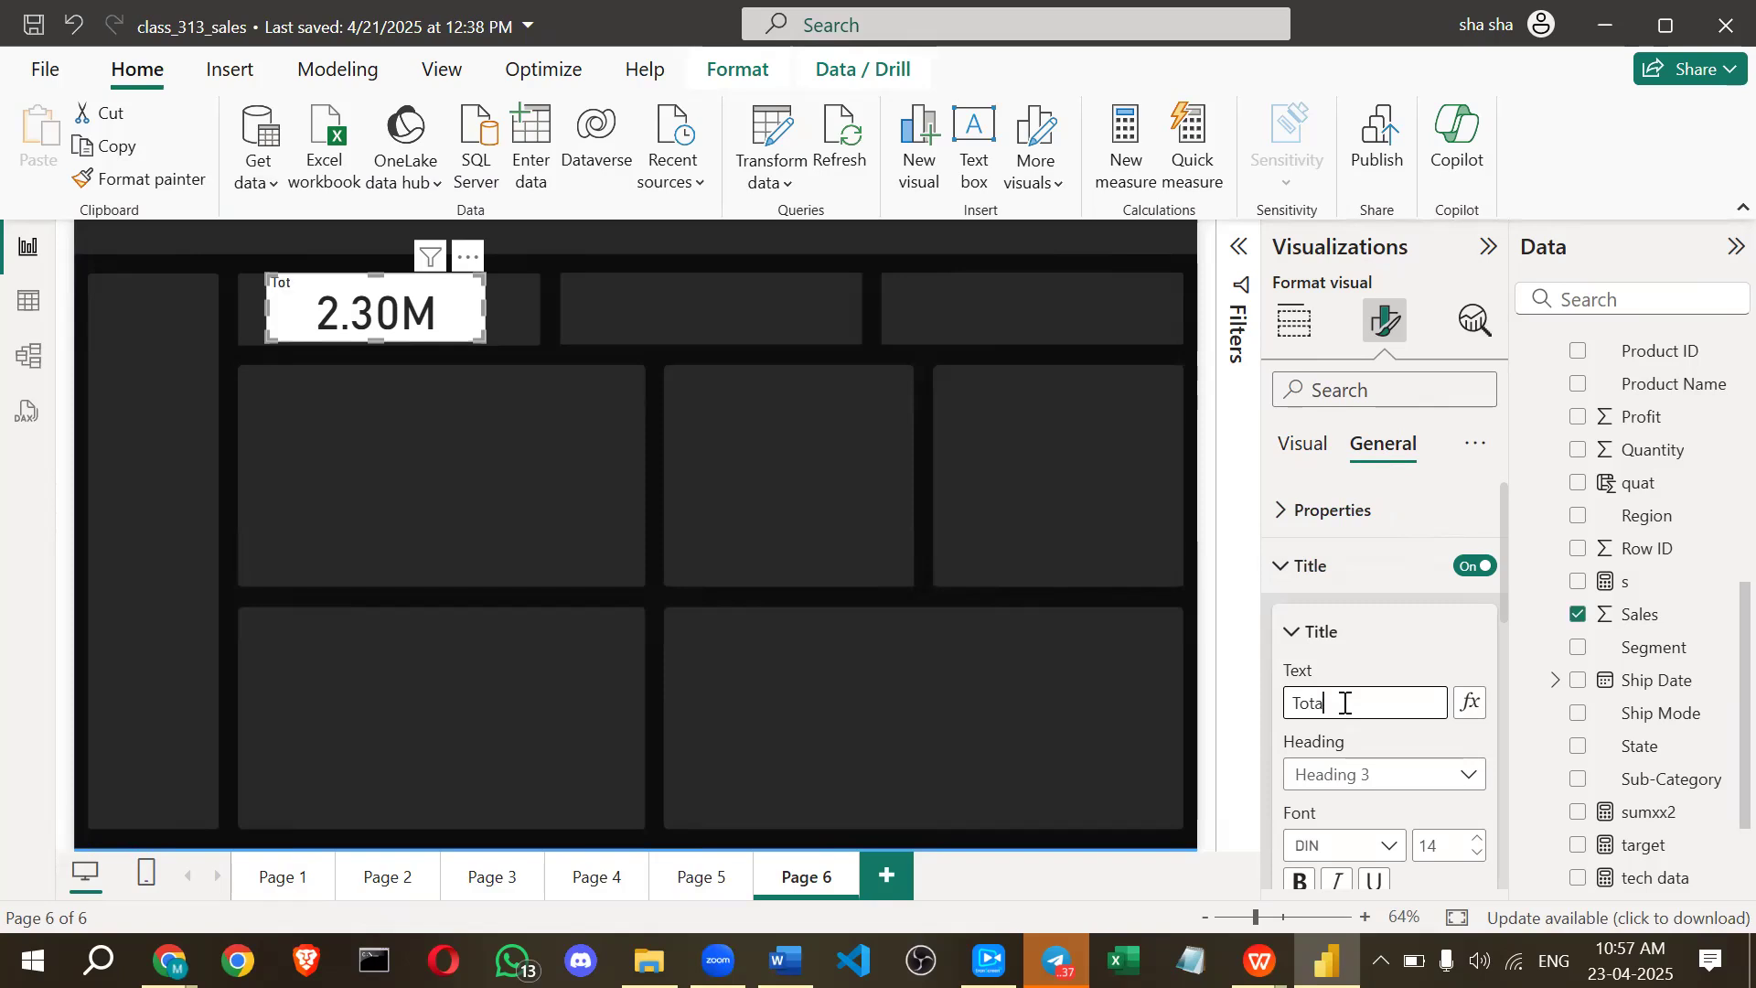
pyautogui.write('l Salrs')
pyautogui.press('BackSpace')
pyautogui.press('BackSpace')
pyautogui.write('es')
# Center the Sales card's title horizontally and set its heading style to Heading 2.
pyautogui.scroll(-3, 1331, 832)
pyautogui.click(1338, 830)
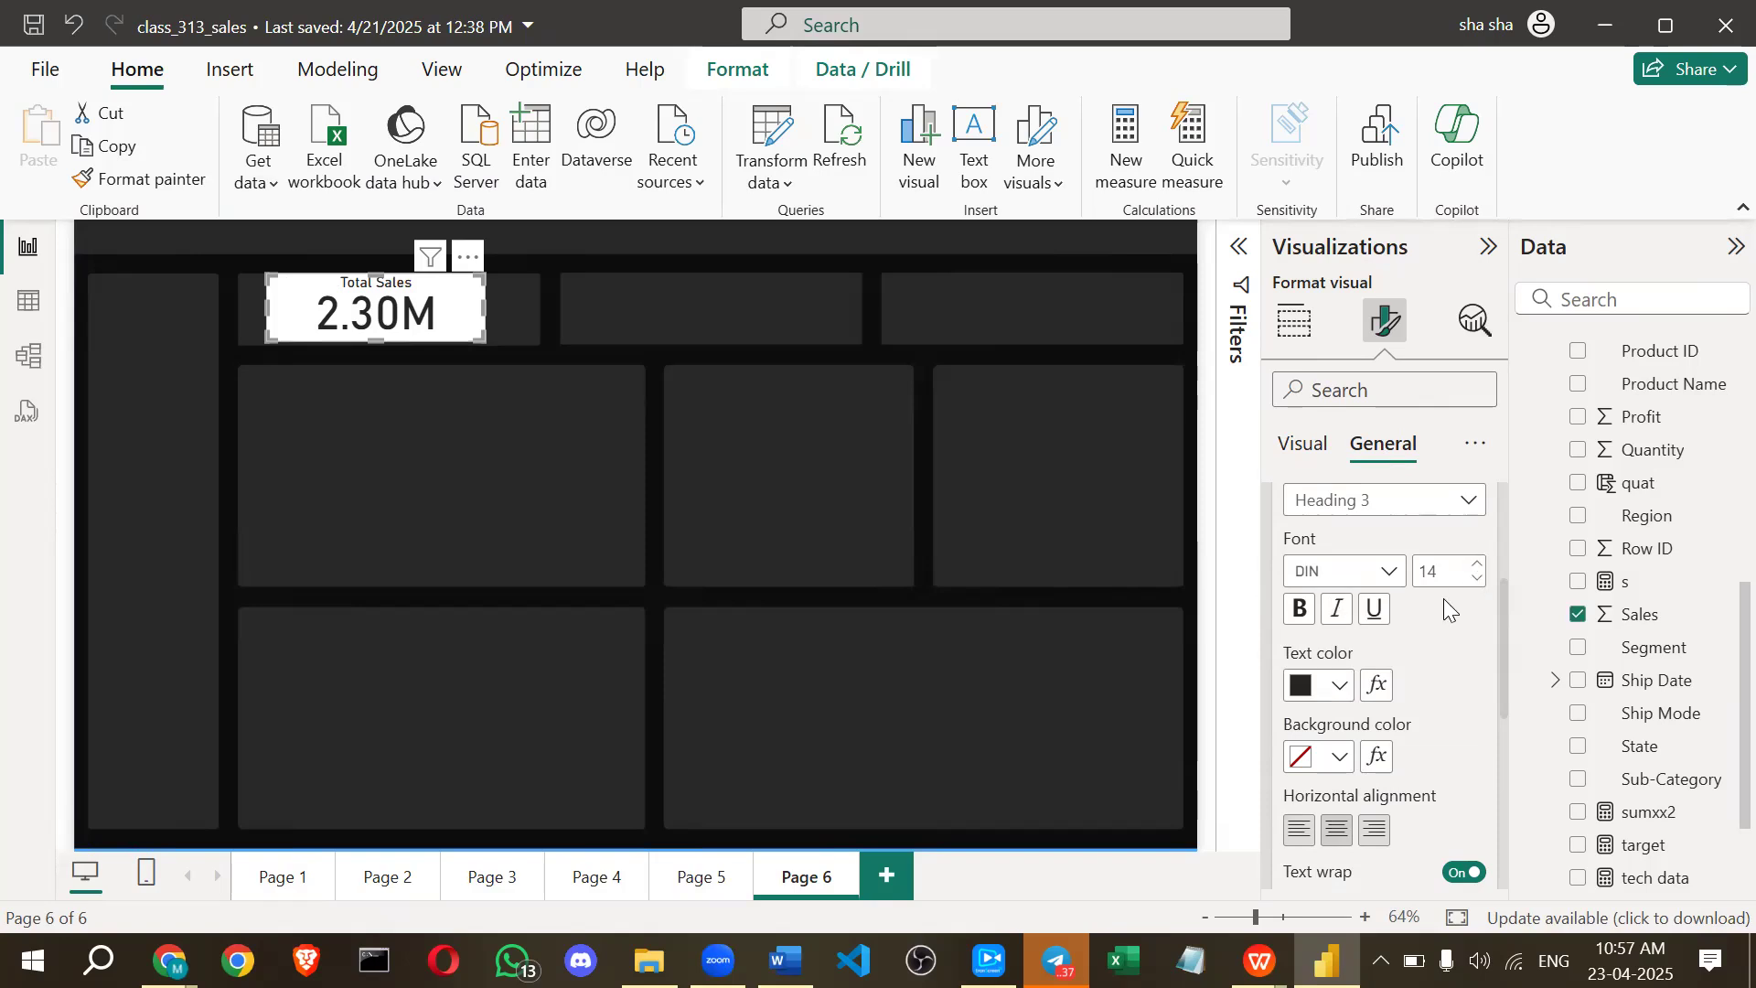
pyautogui.scroll(2, 1445, 622)
pyautogui.click(1372, 637)
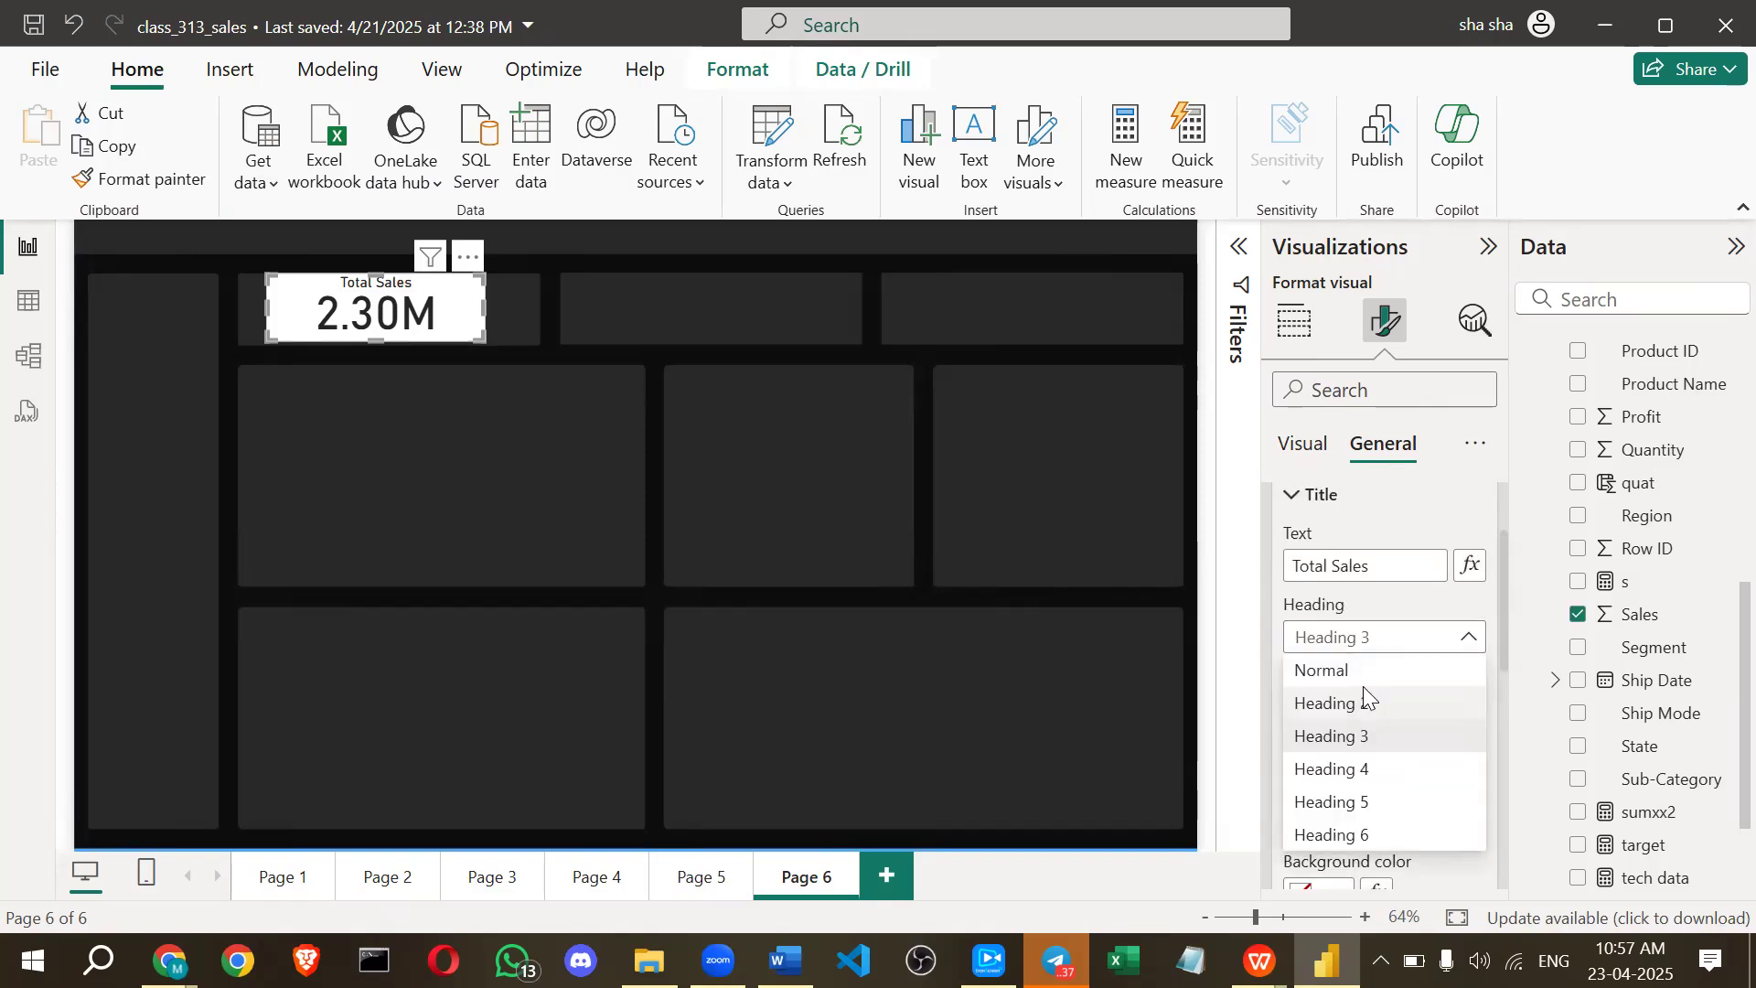
pyautogui.click(1352, 637)
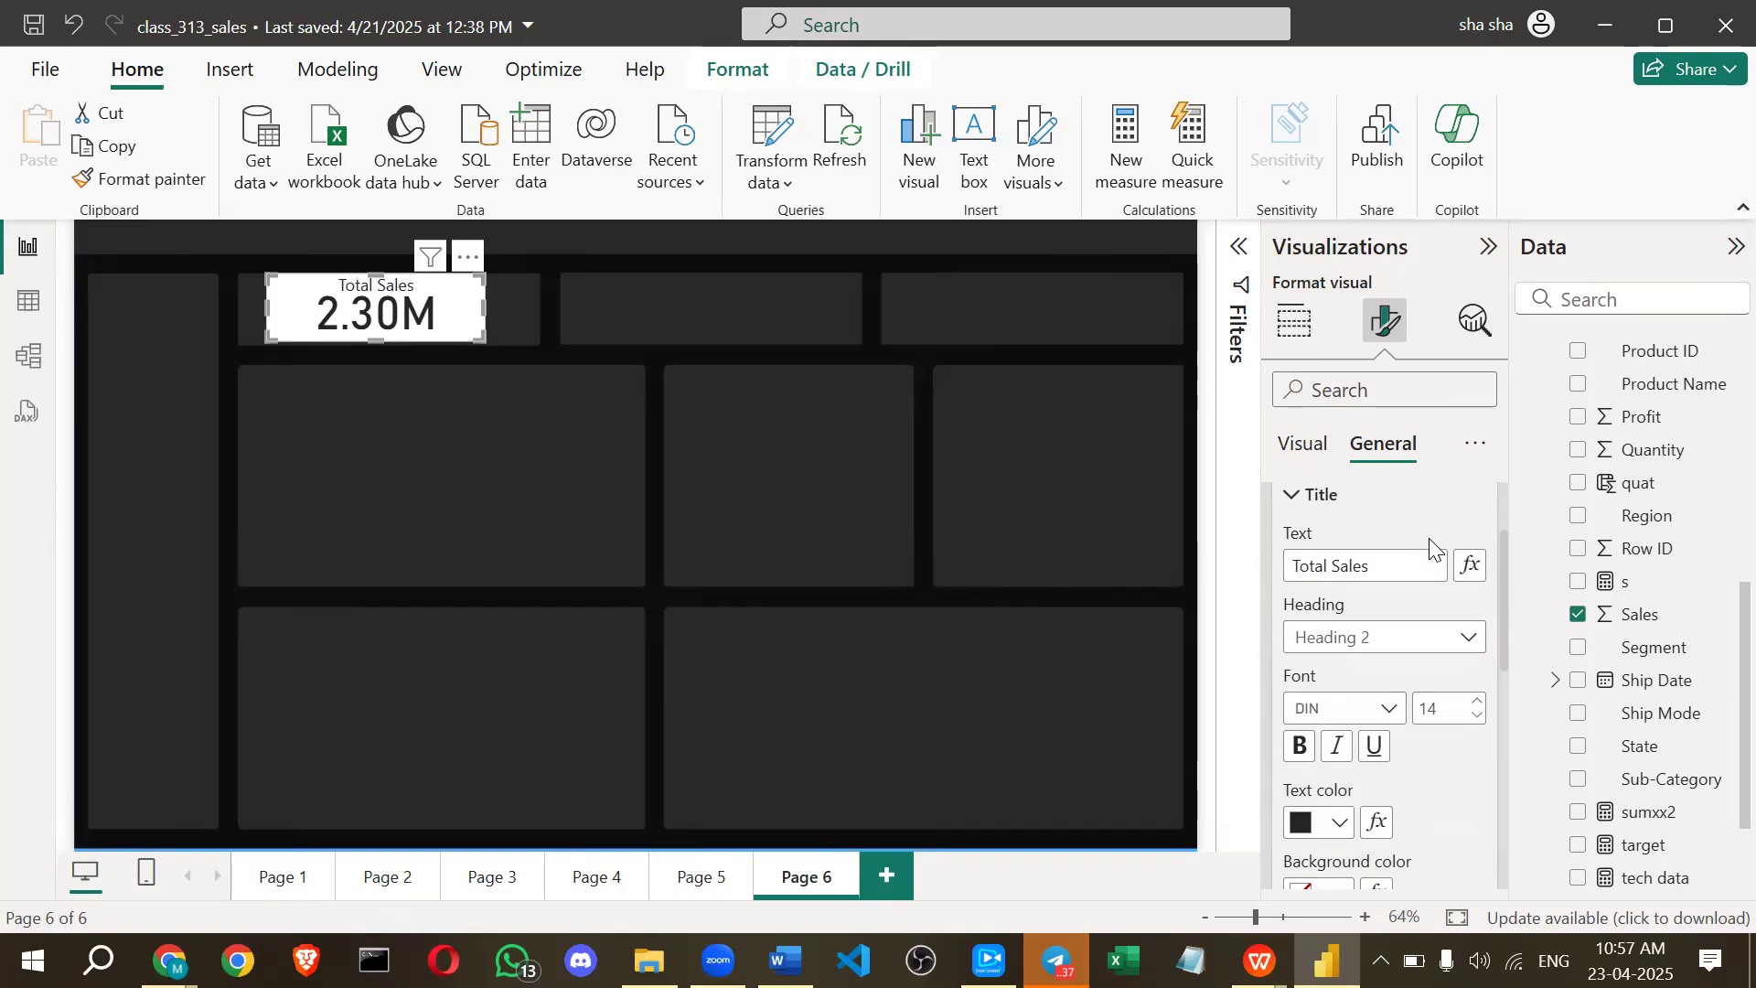
# Turn off the Total Sales card's category label and extend the card slightly downward to fit its background tile.
pyautogui.scroll(2, 1427, 549)
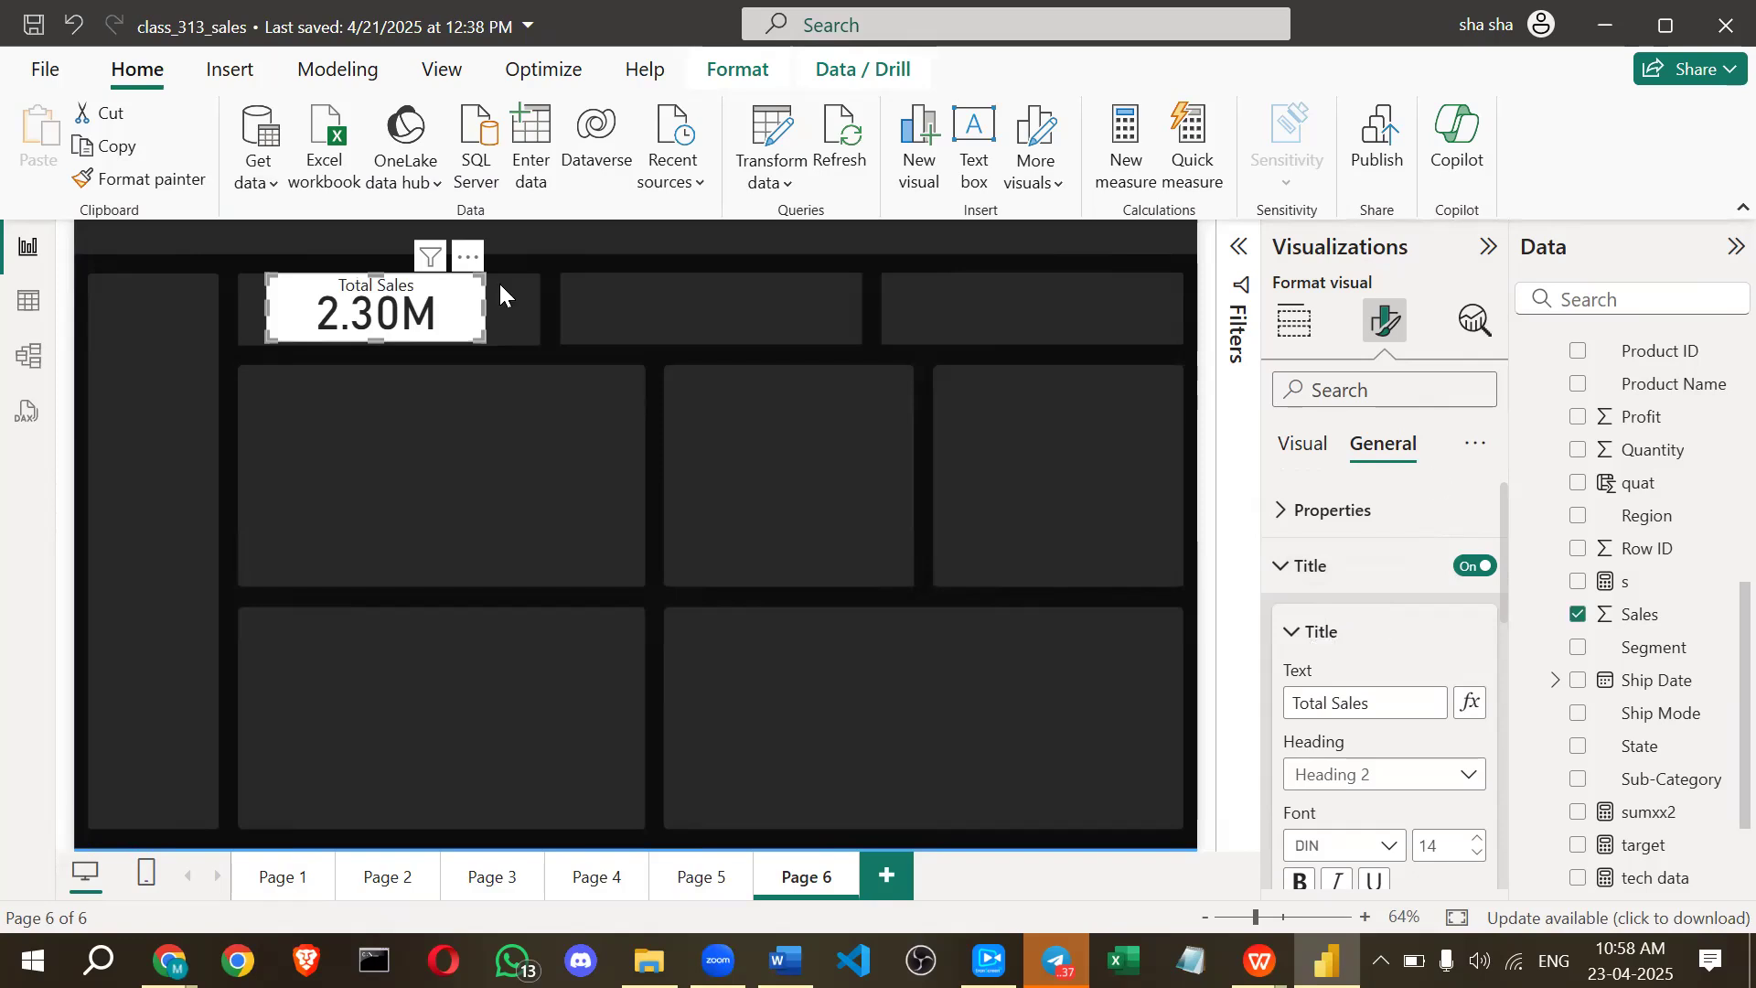
pyautogui.click(1303, 444)
pyautogui.click(1475, 566)
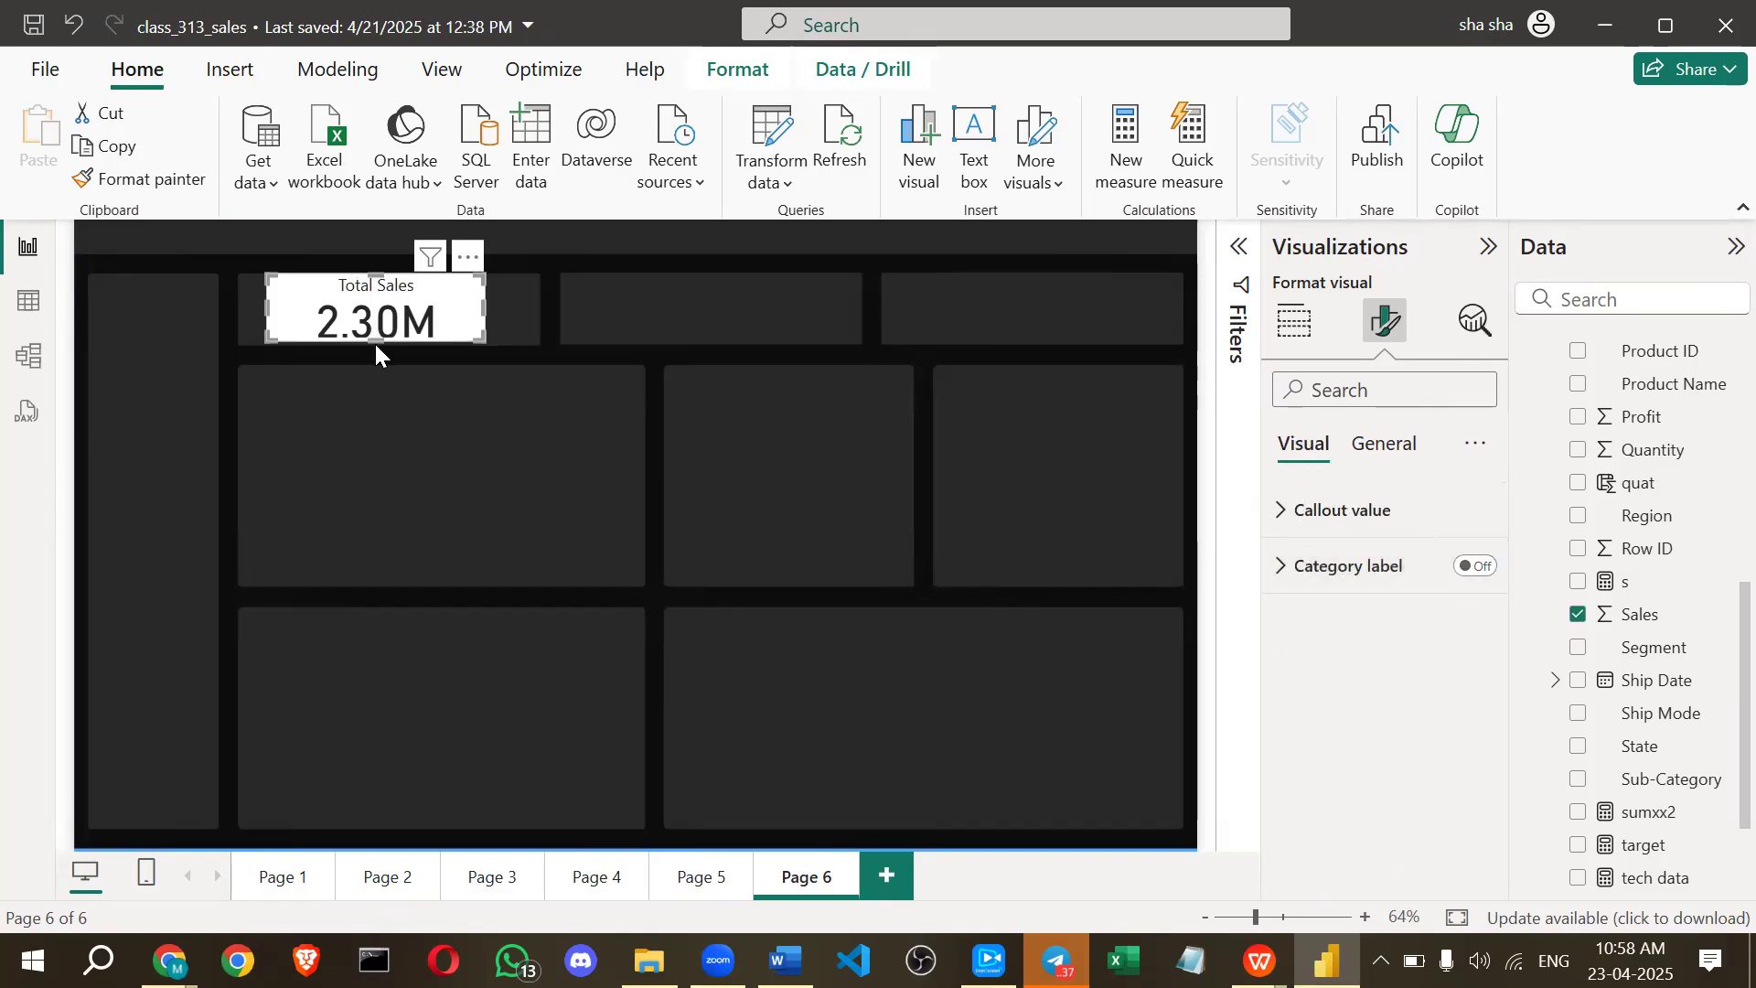
pyautogui.moveTo(375, 342); pyautogui.dragTo(375, 339)
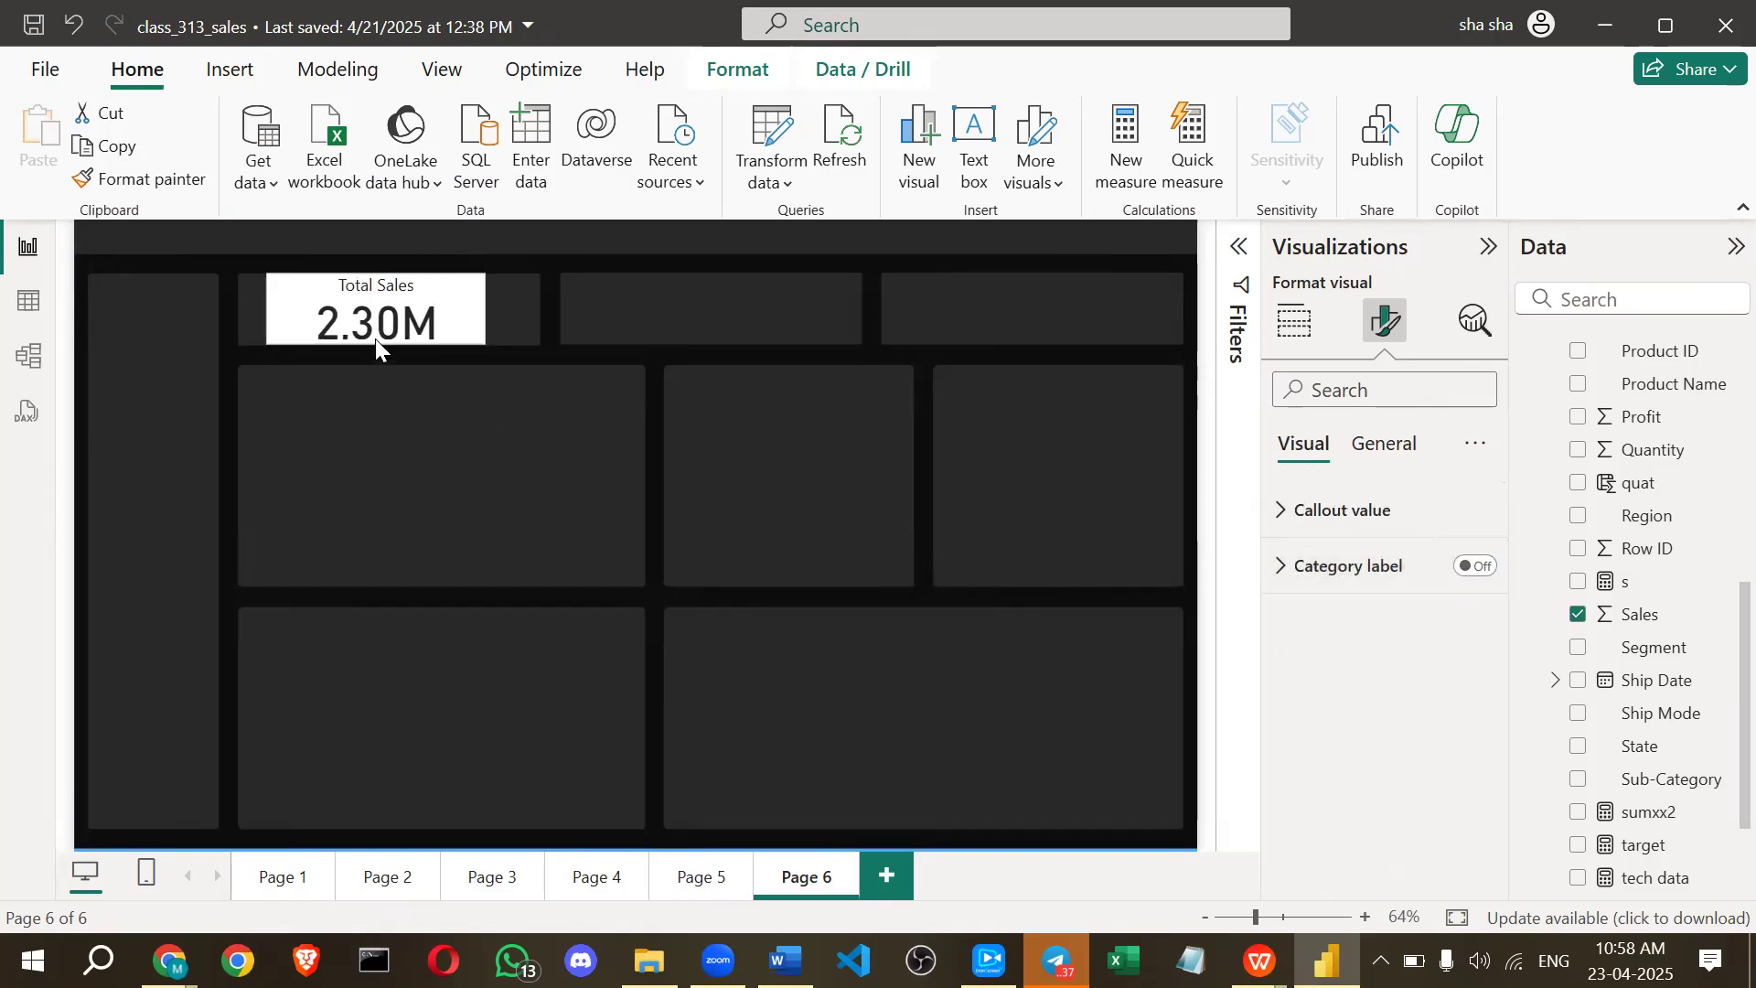
# Add a card showing Profit from the Orders table on the middle top tile and resize it to fit the tile.
pyautogui.click(627, 304)
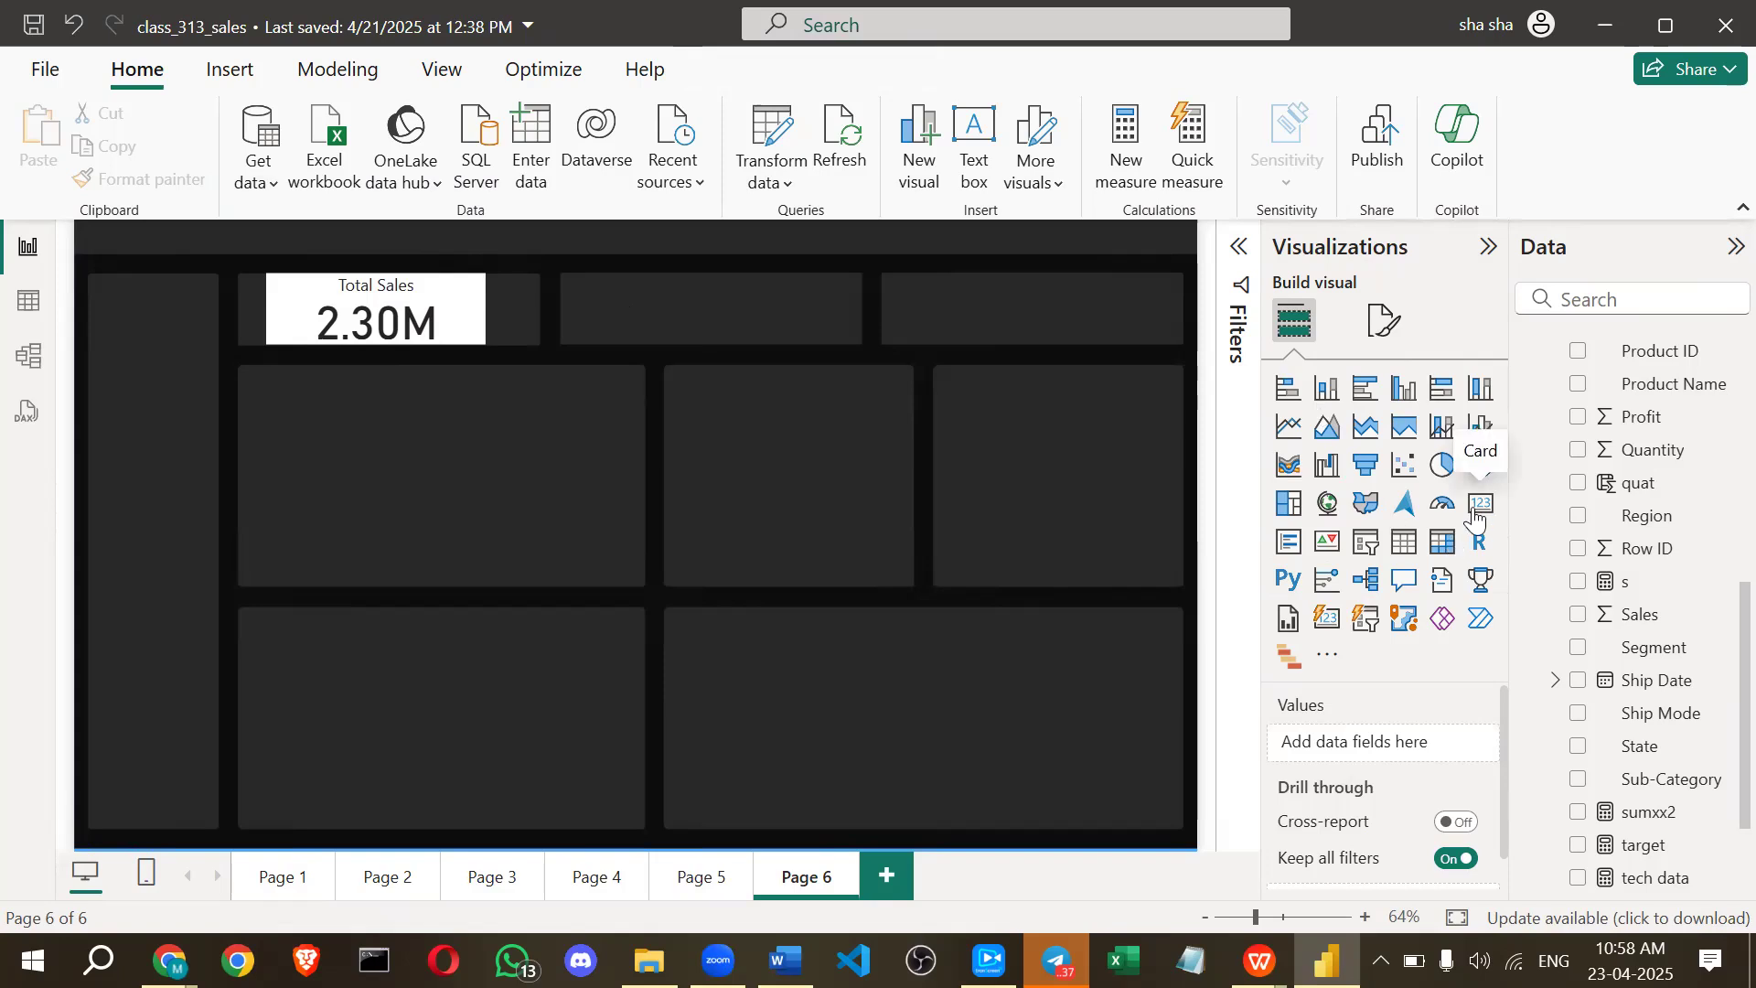
pyautogui.moveTo(836, 339); pyautogui.dragTo(772, 287)
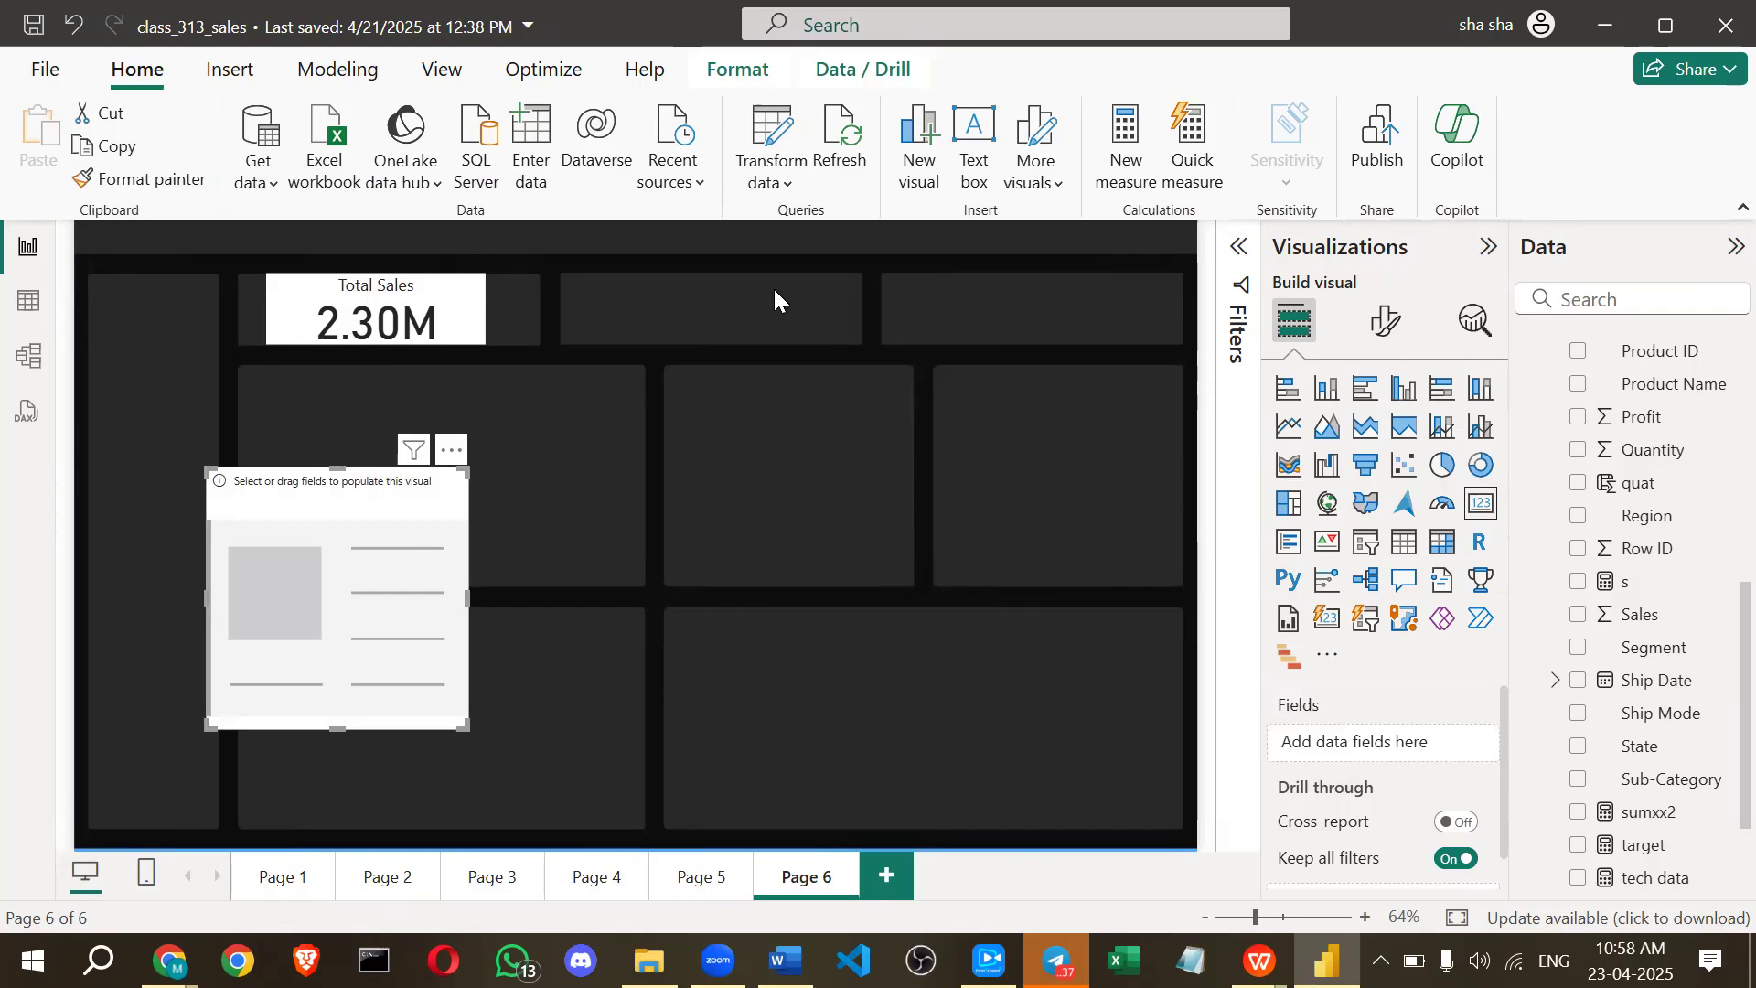
pyautogui.scroll(-2, 1651, 629)
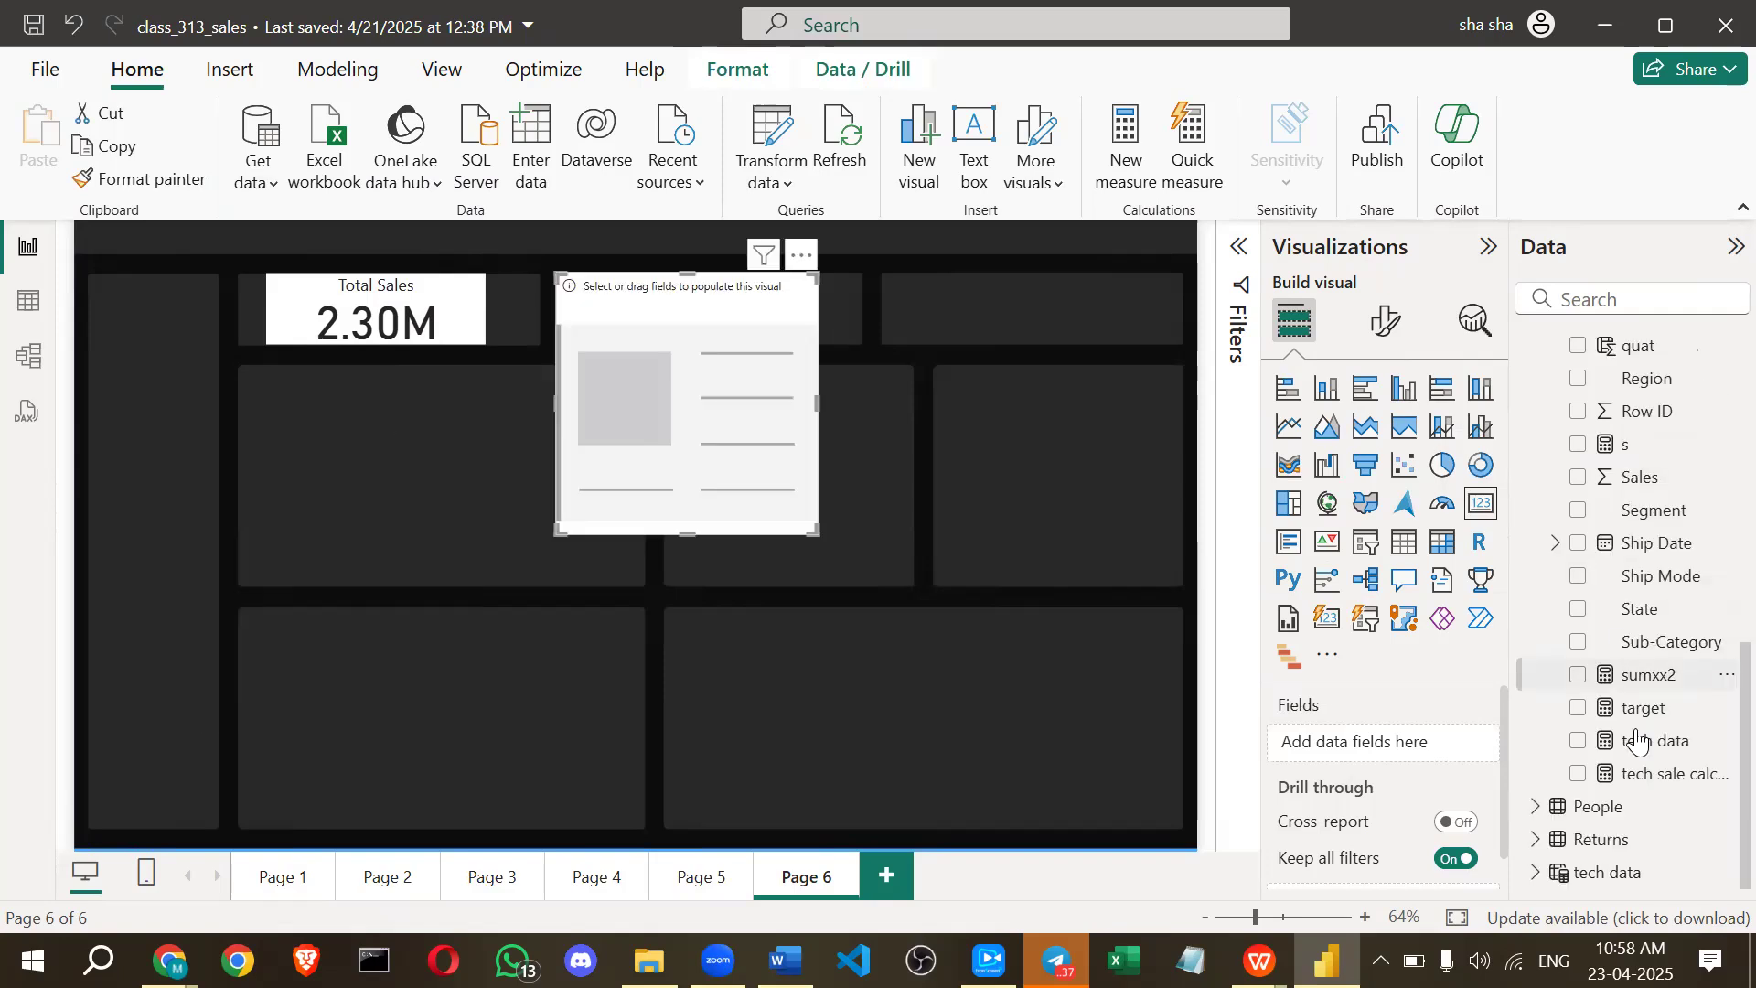
pyautogui.scroll(5, 1642, 638)
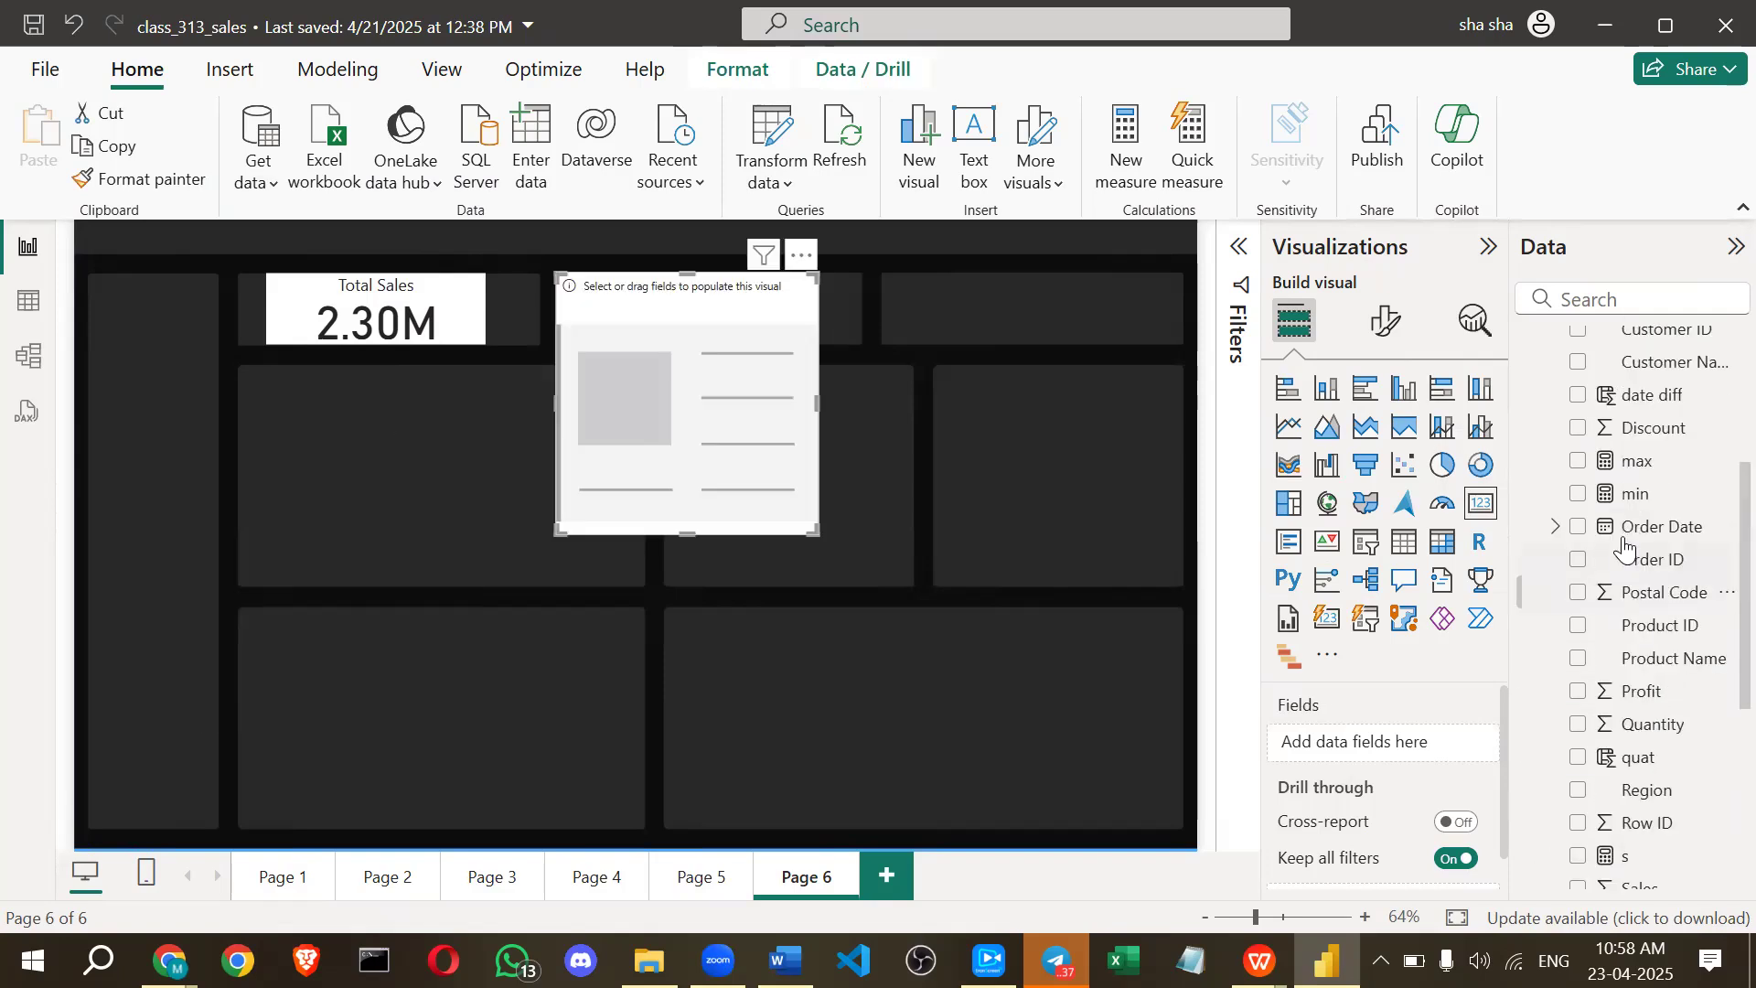
pyautogui.scroll(3, 1610, 410)
pyautogui.scroll(2, 1576, 336)
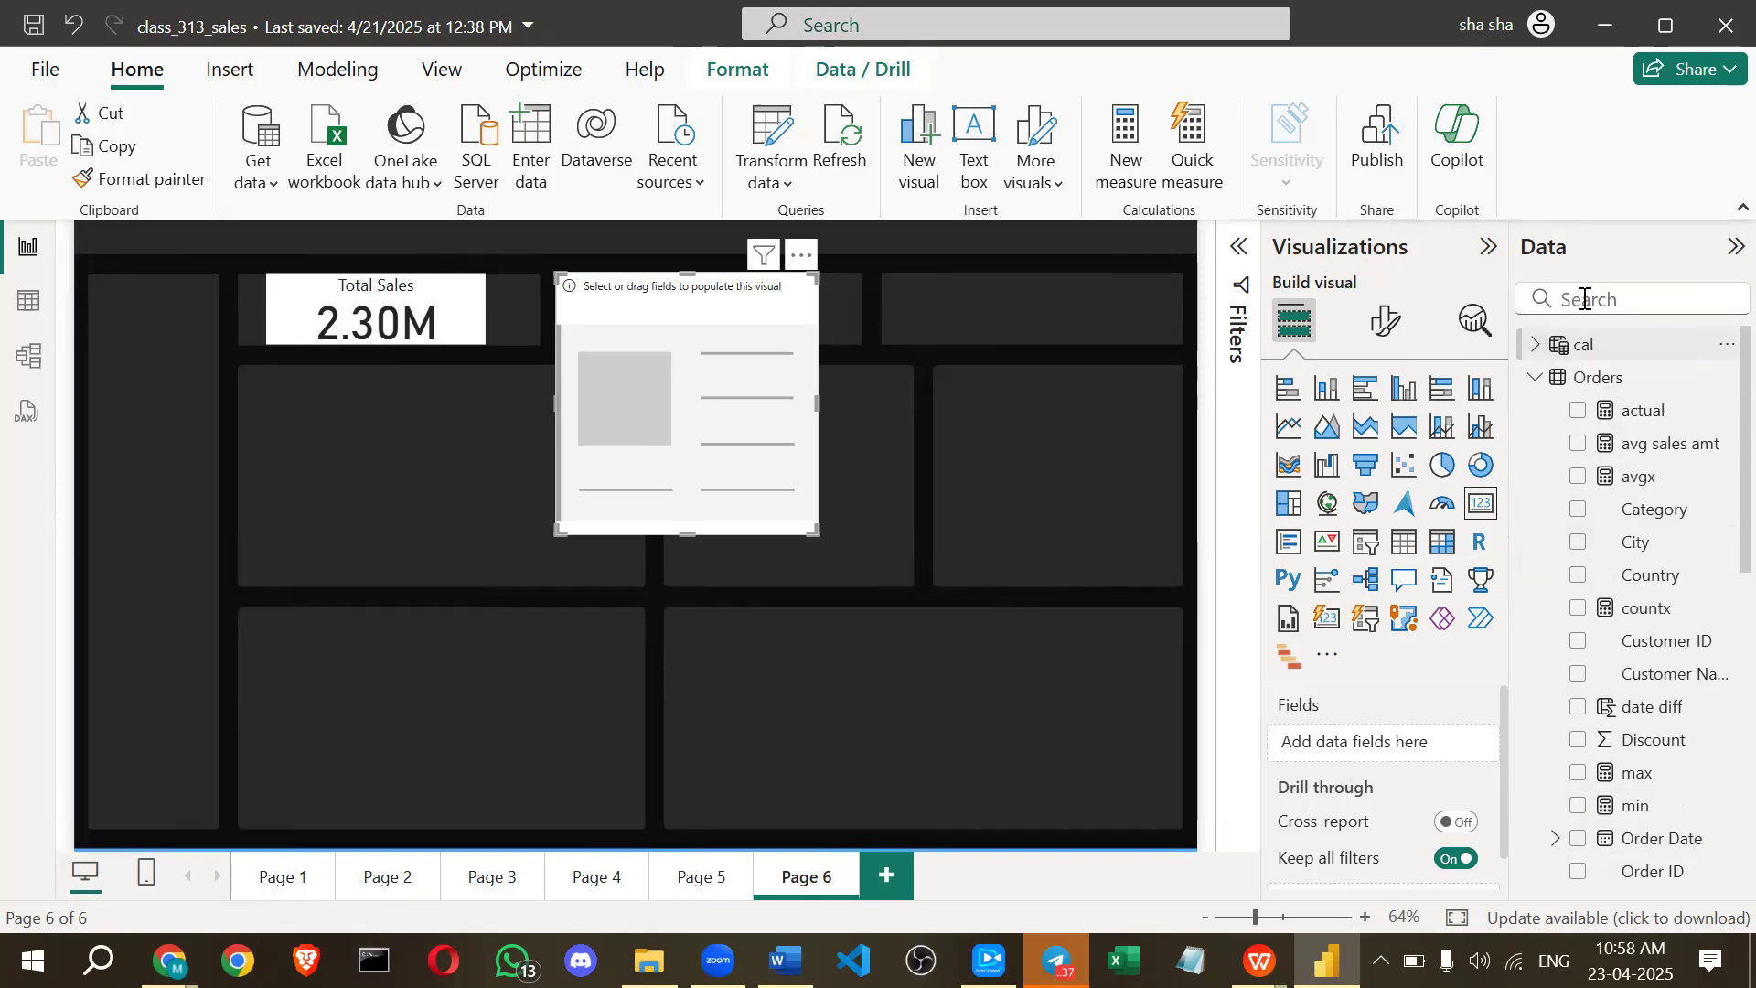
pyautogui.click(1585, 299)
pyautogui.write('po')
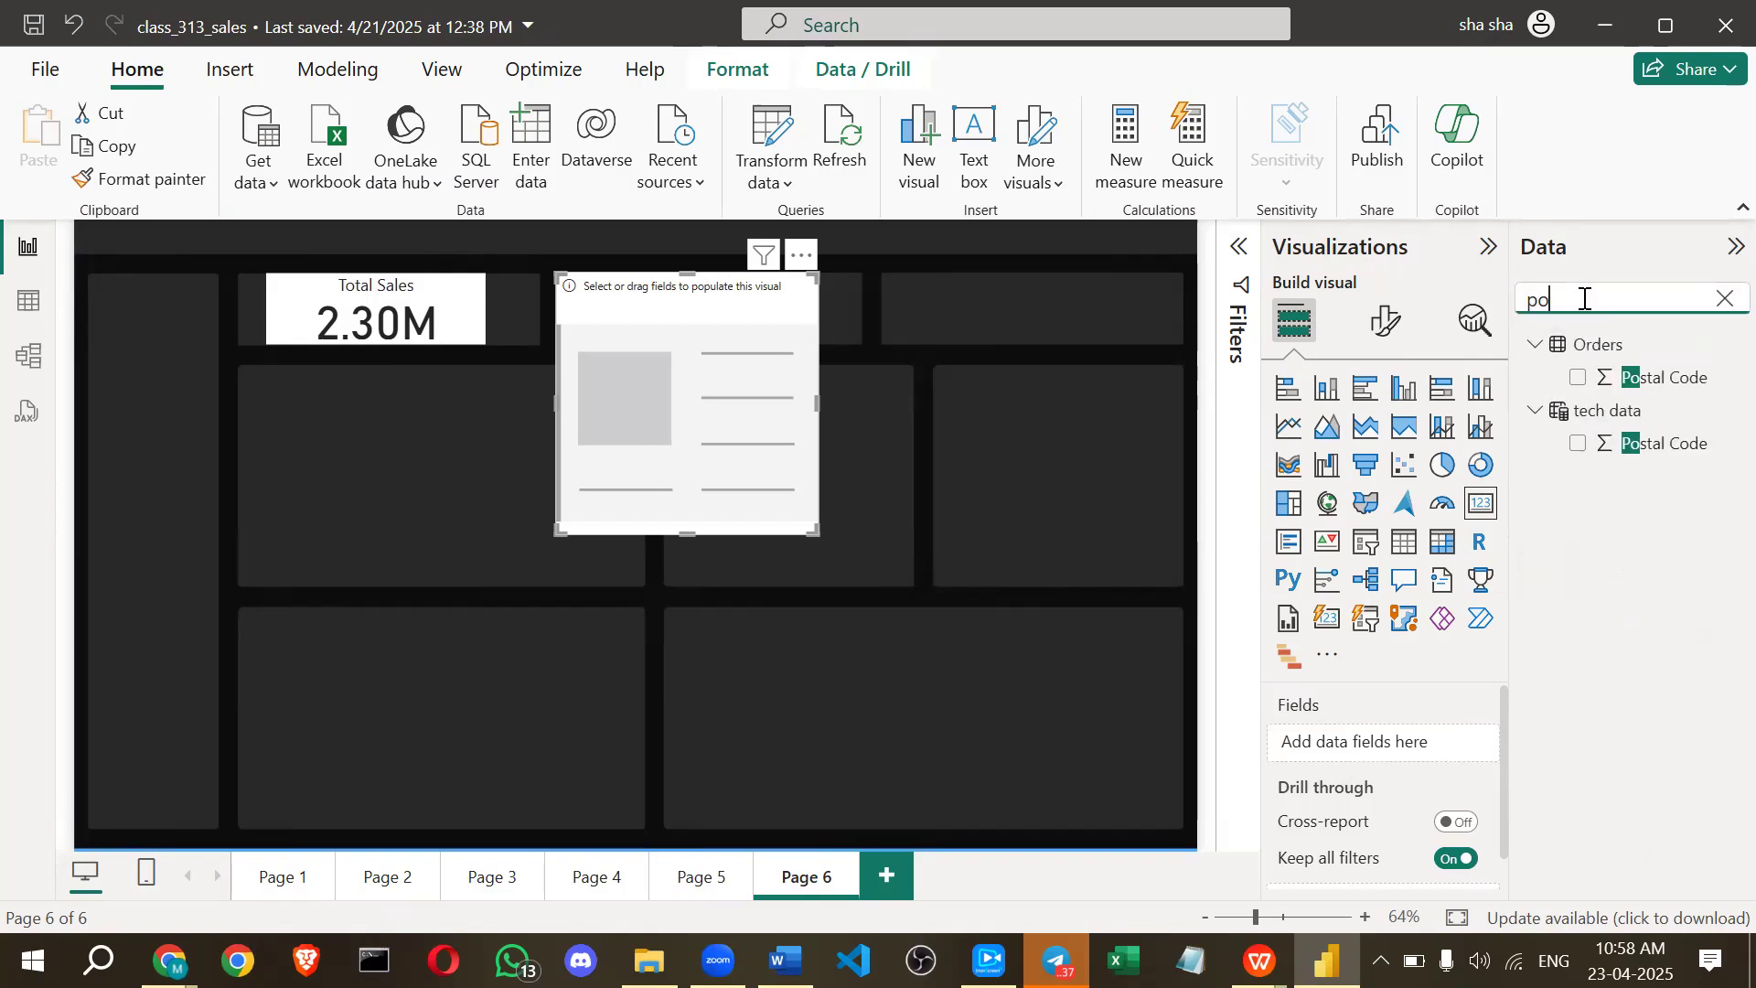
pyautogui.press('BackSpace')
pyautogui.write('r')
pyautogui.moveTo(1634, 464); pyautogui.dragTo(1392, 743)
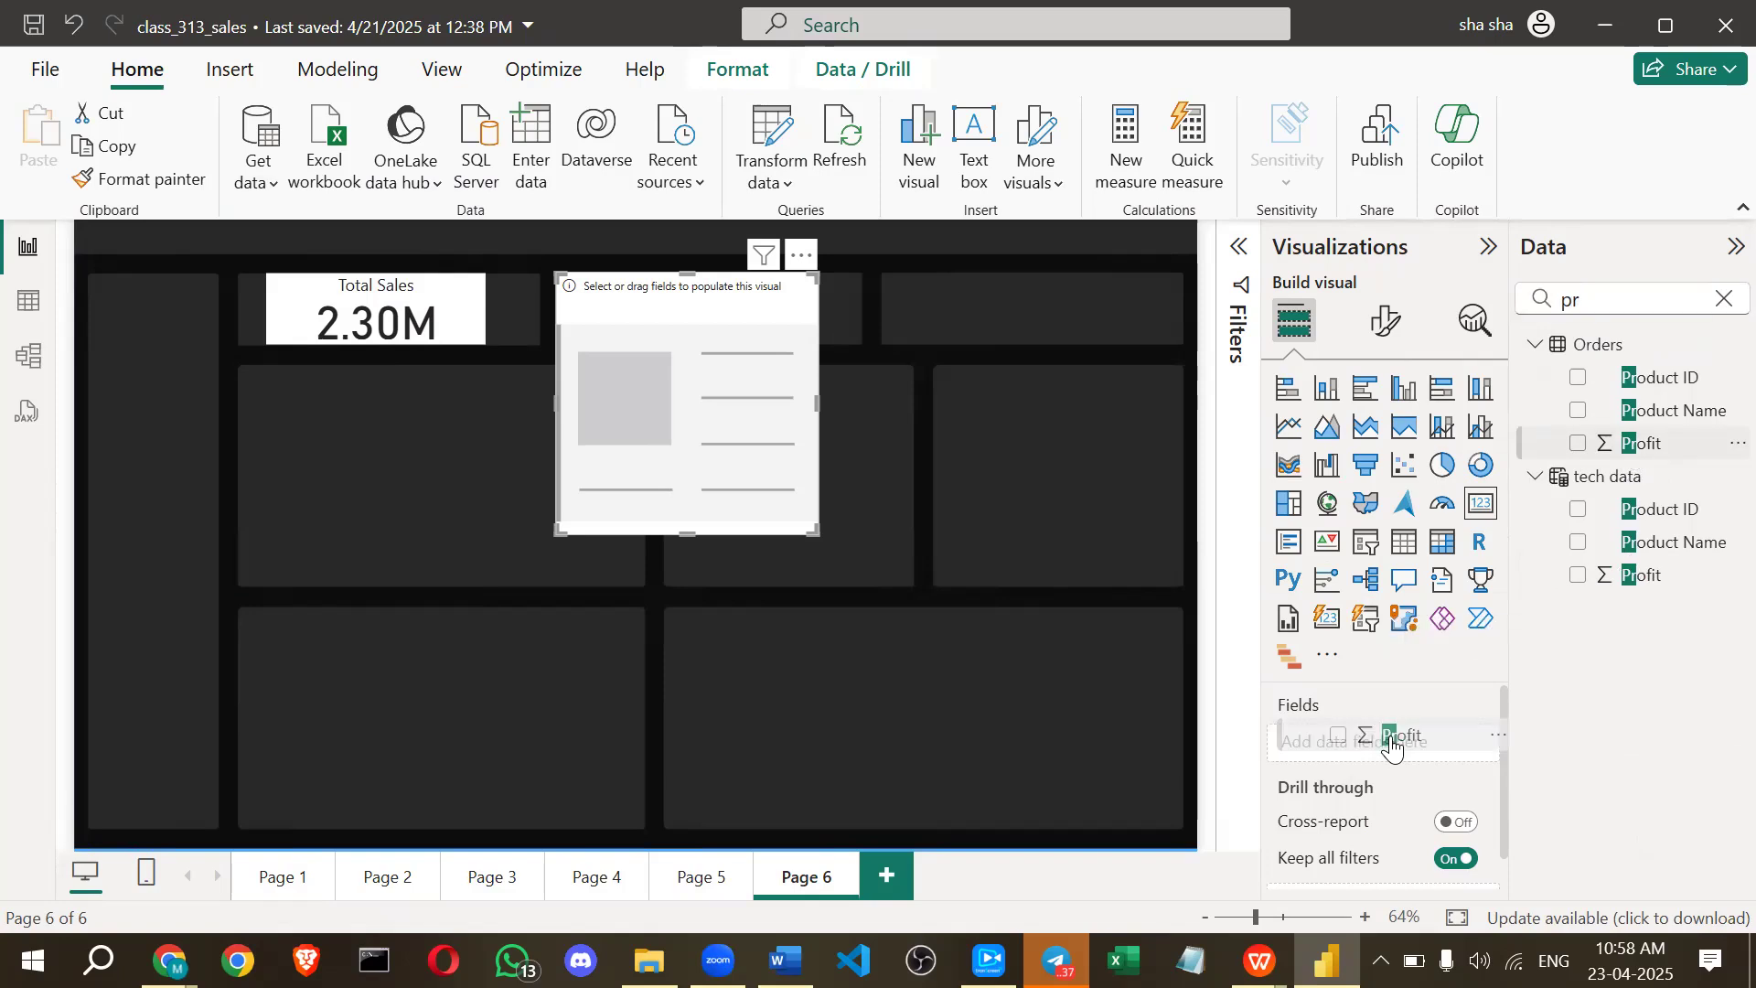
pyautogui.moveTo(688, 533); pyautogui.dragTo(697, 343)
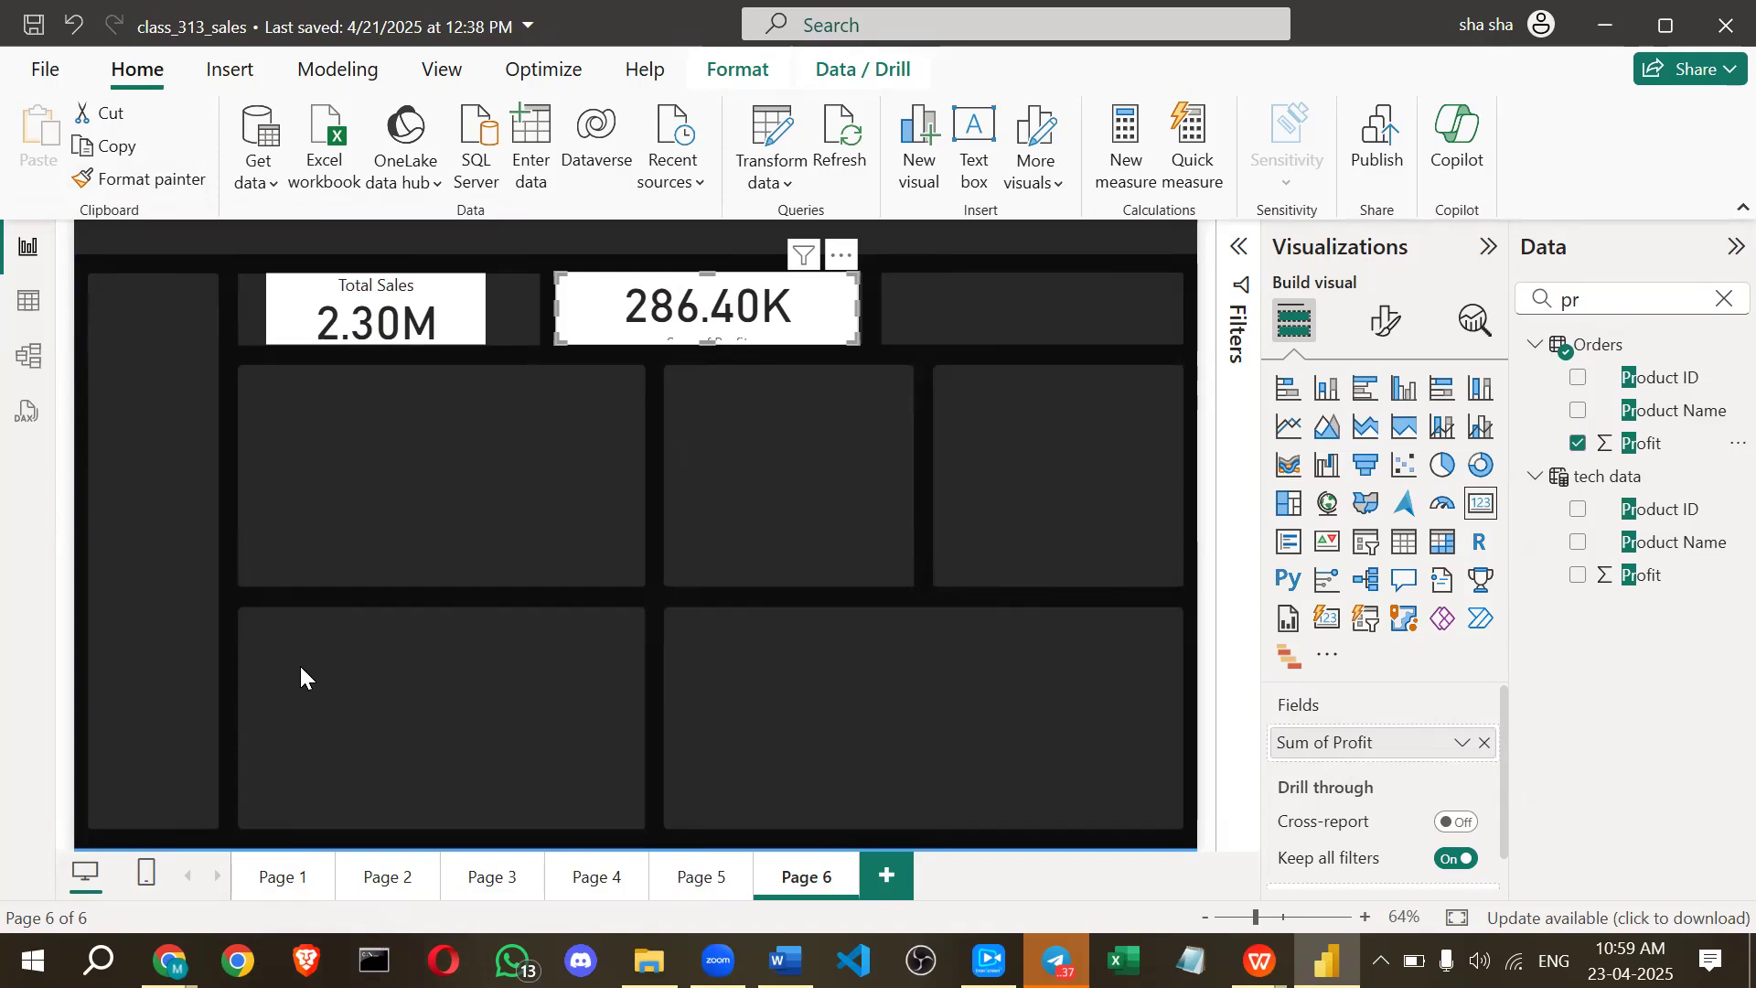
# Copy the Total Sales card's formatting onto the Profit card with Format painter.
pyautogui.press('Escape')
pyautogui.click(384, 300)
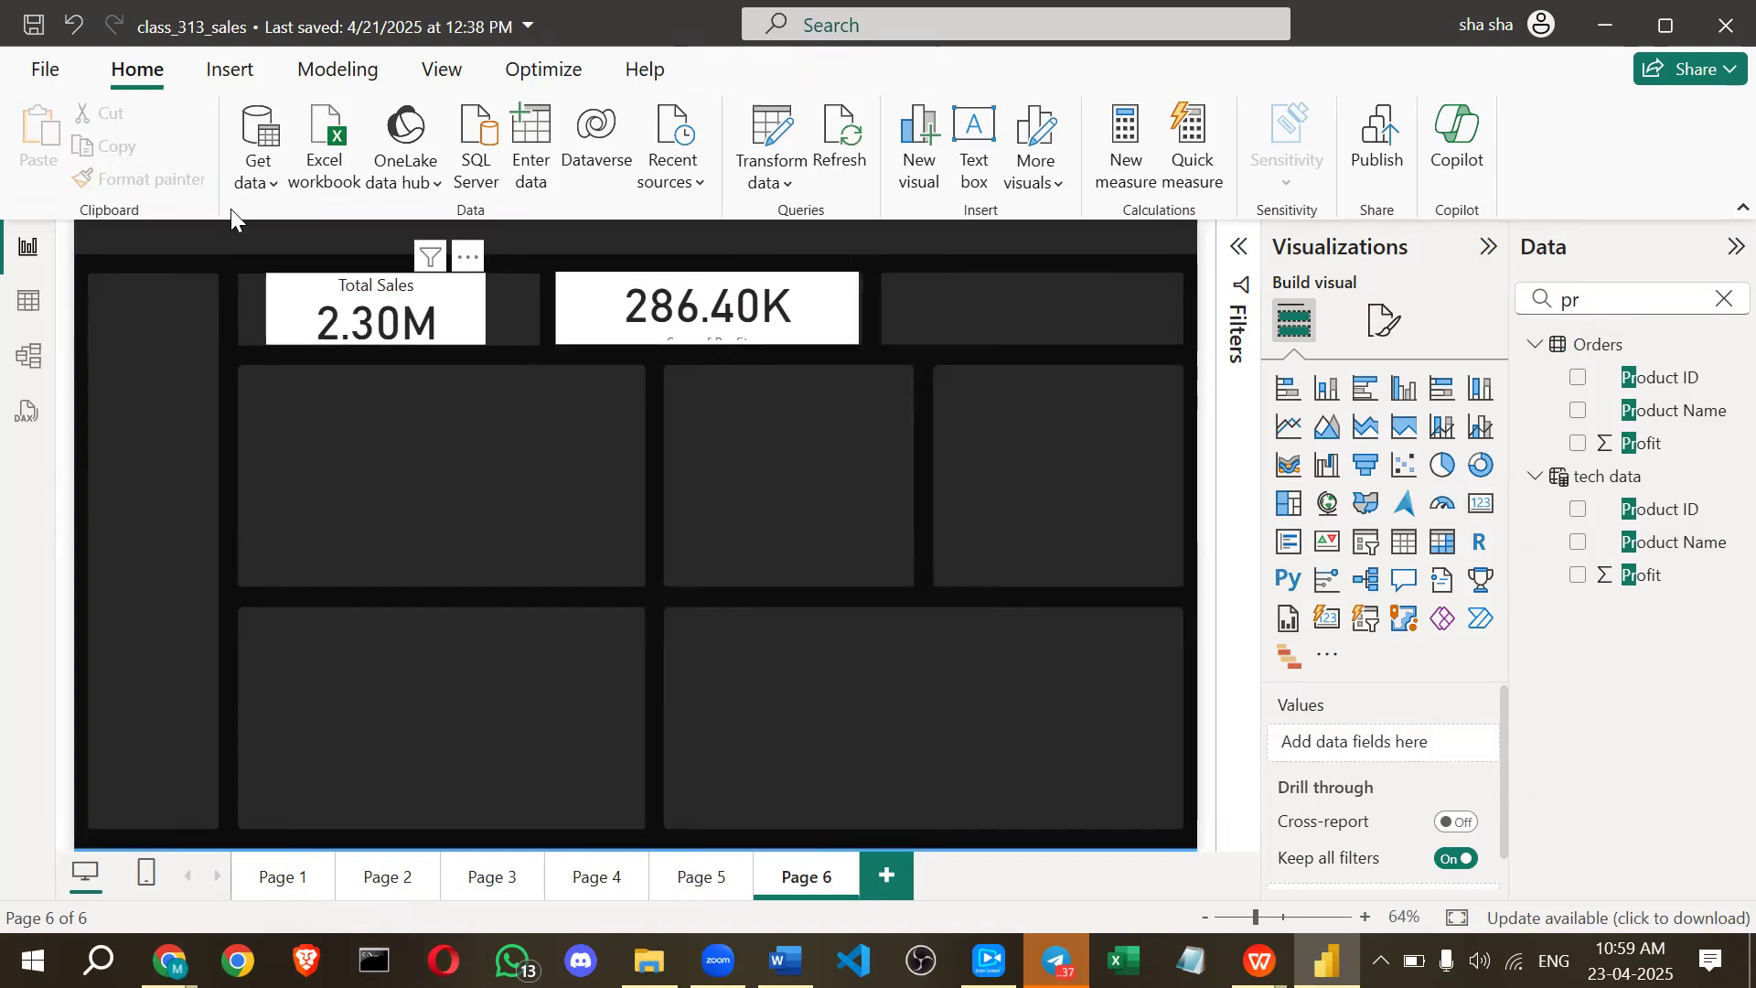
pyautogui.click(174, 179)
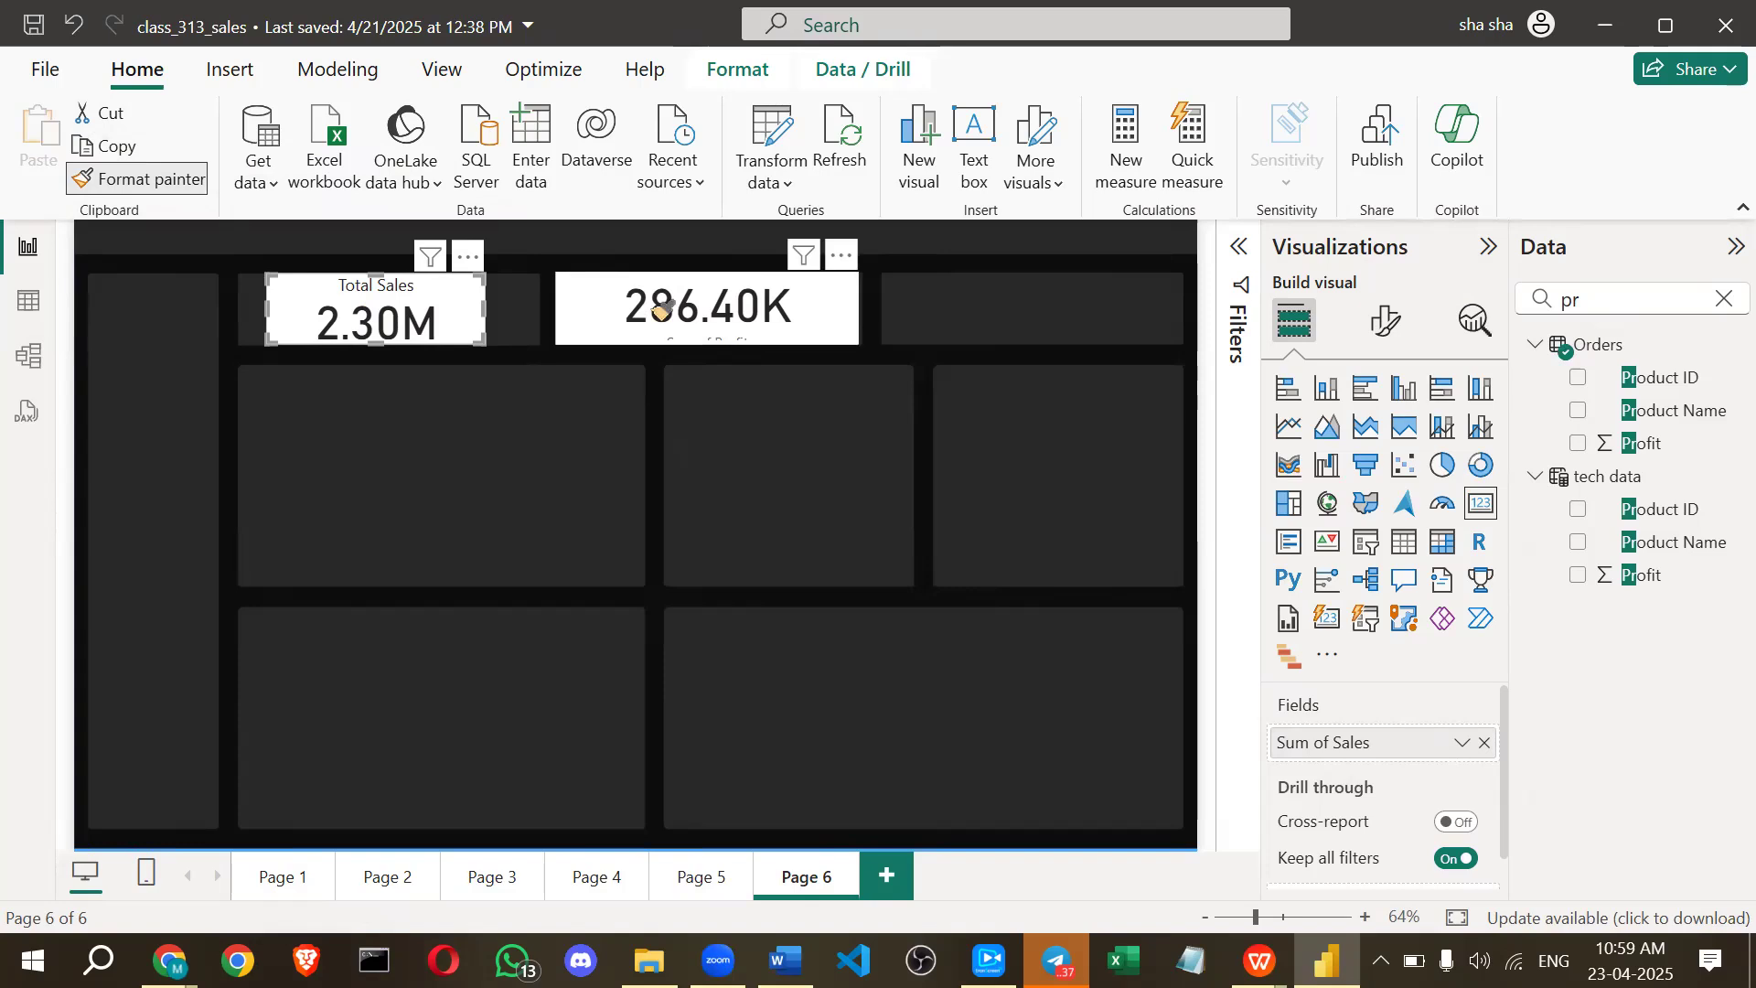
pyautogui.click(726, 337)
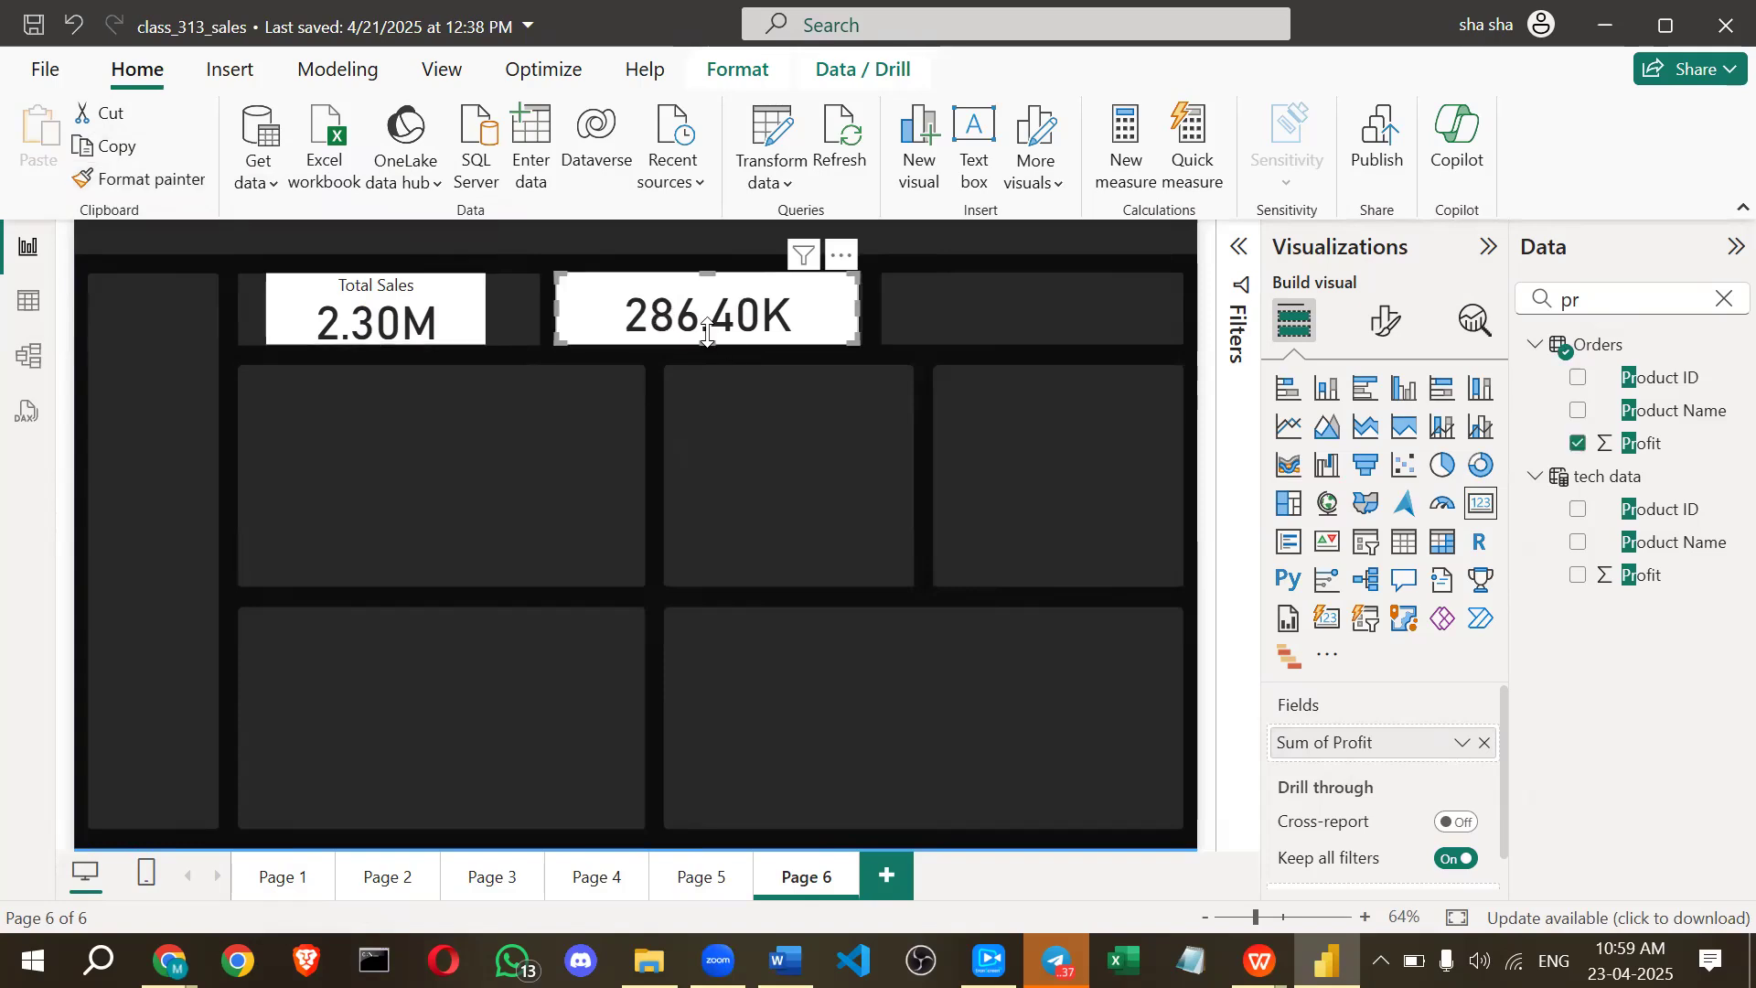
# Set the Profit card's title text to "Total Profit" and save the report.
pyautogui.click(1386, 322)
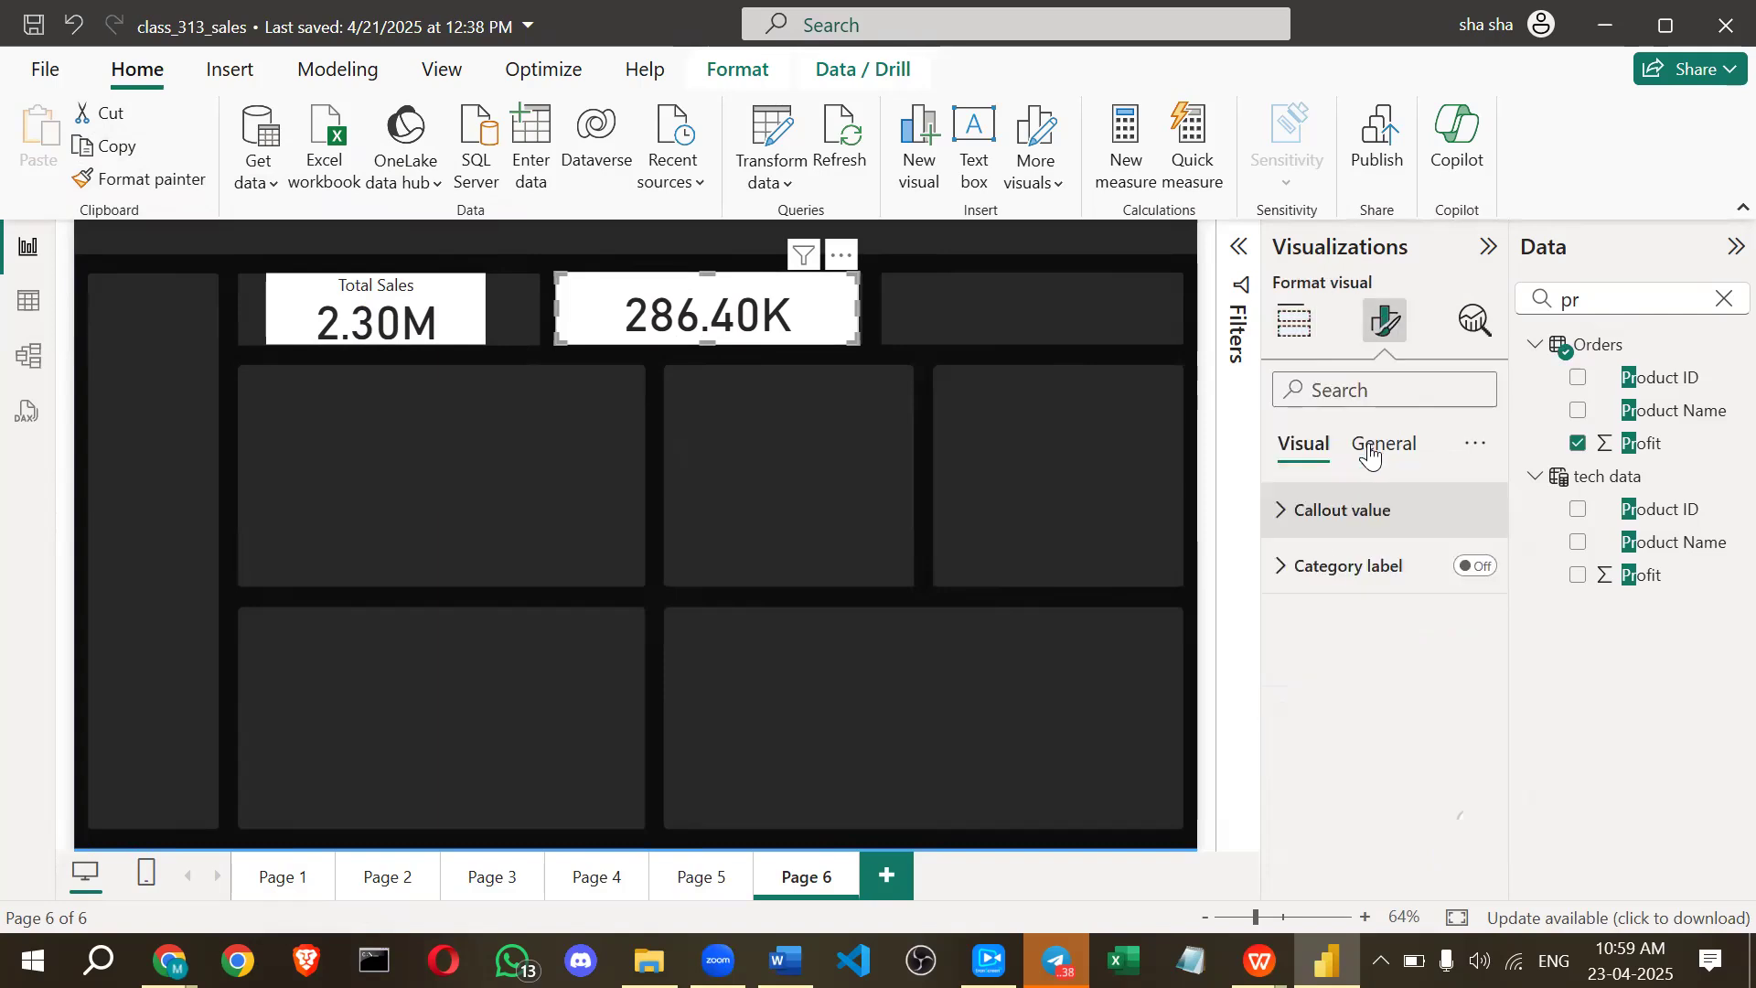
pyautogui.click(1377, 444)
pyautogui.click(1286, 573)
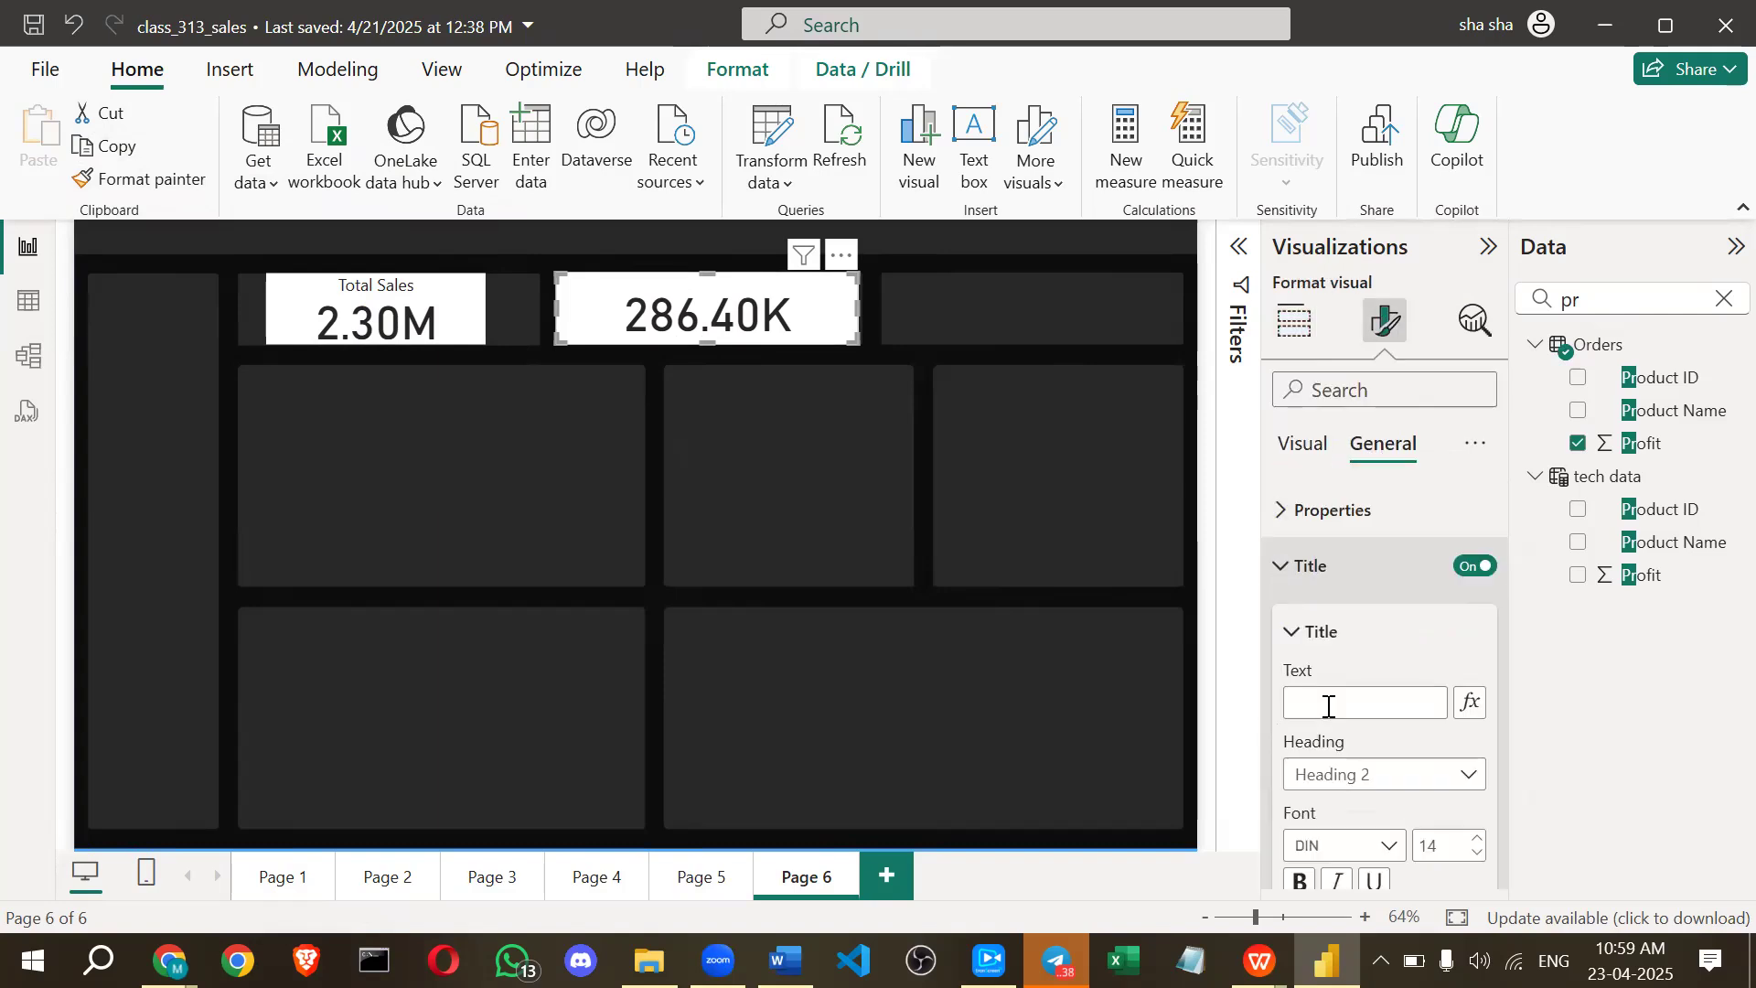
pyautogui.click(1327, 701)
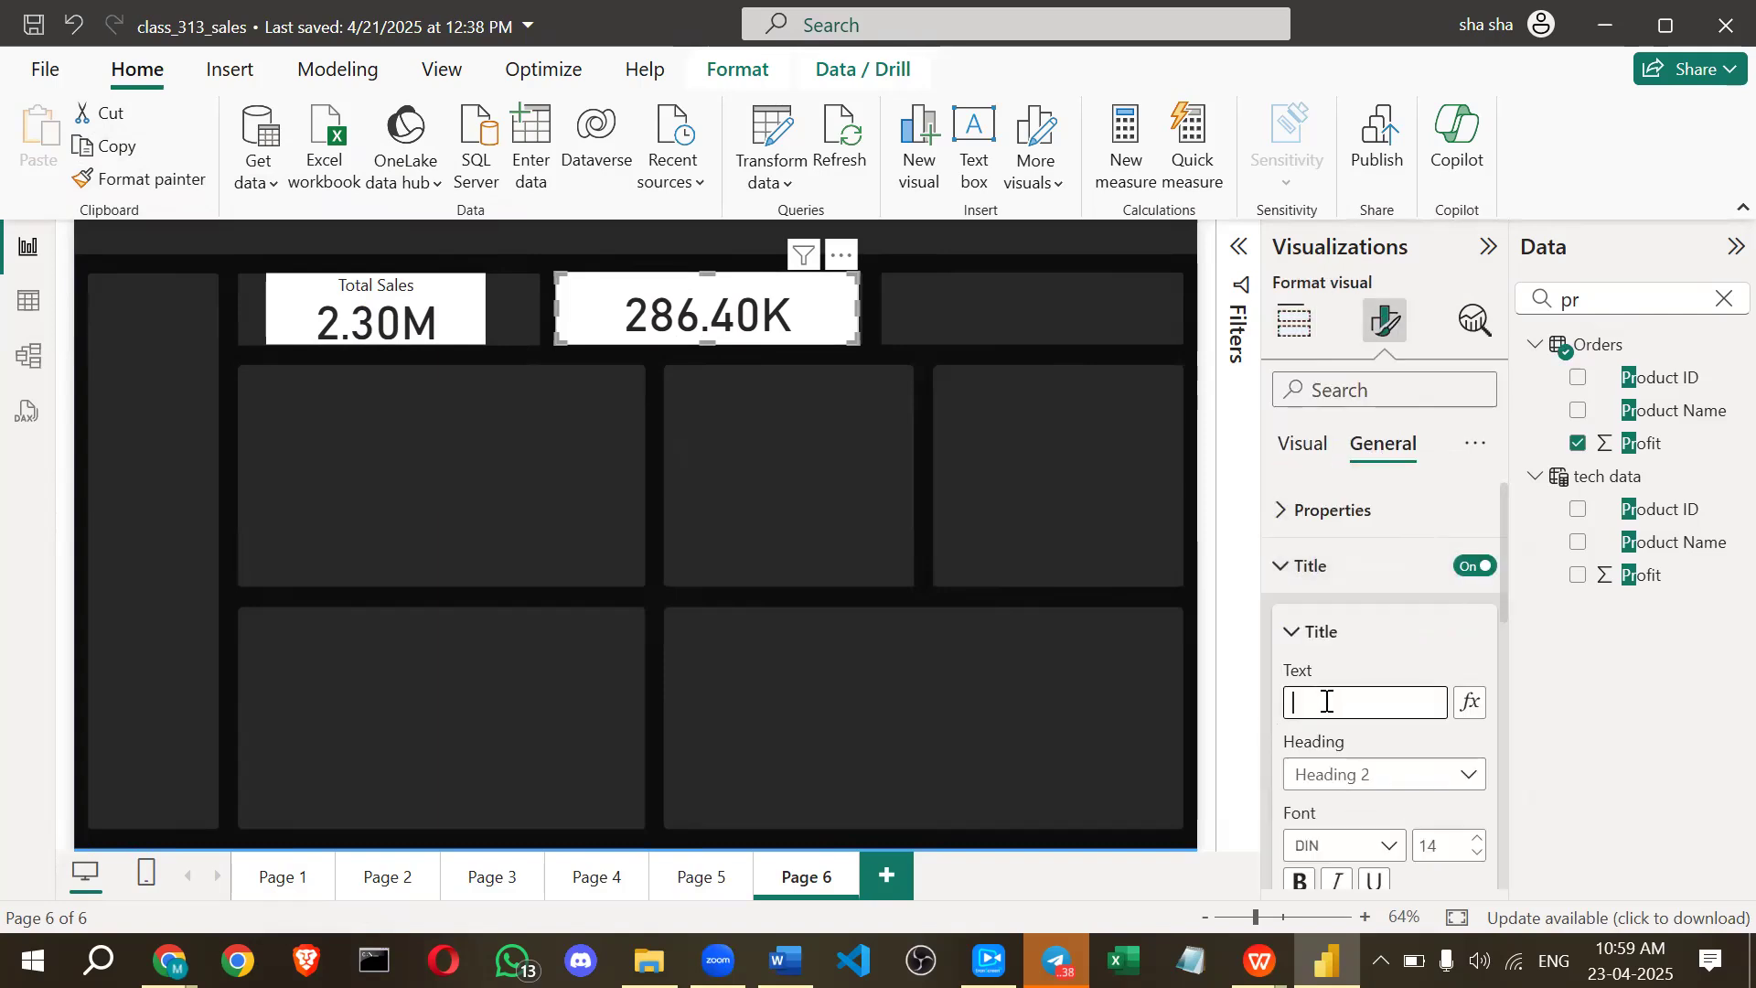
pyautogui.write('Total Profit')
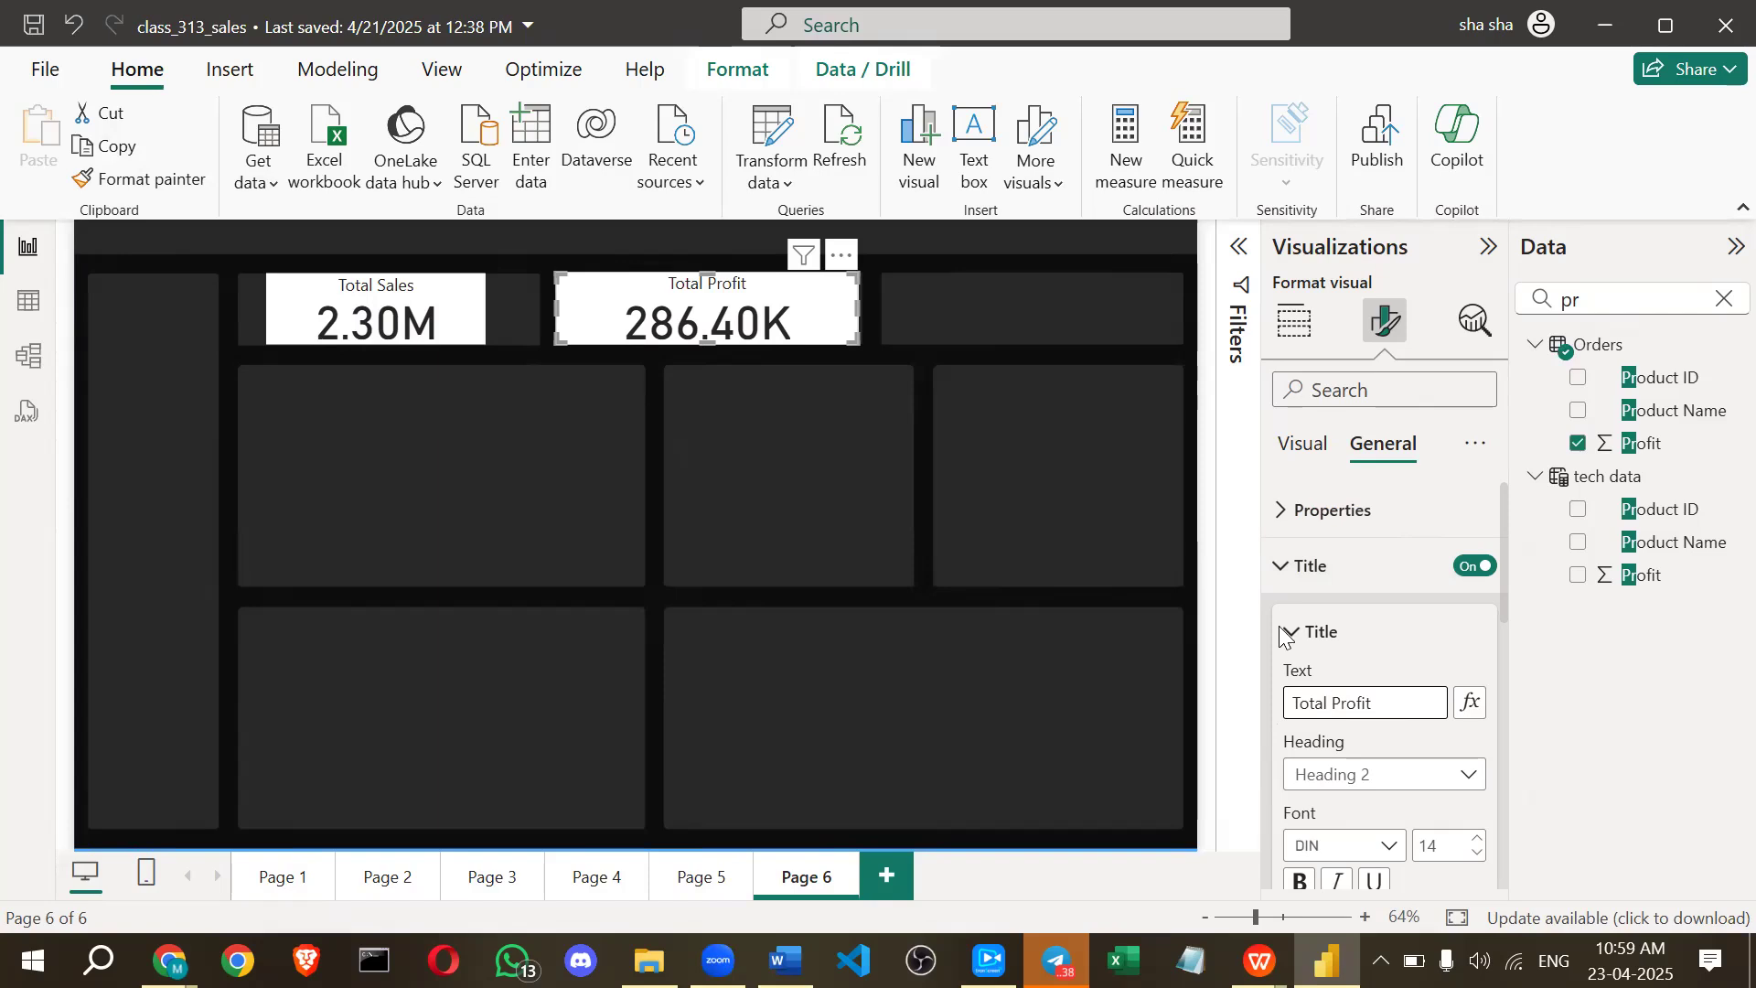
pyautogui.hotkey('ctrl', 's')
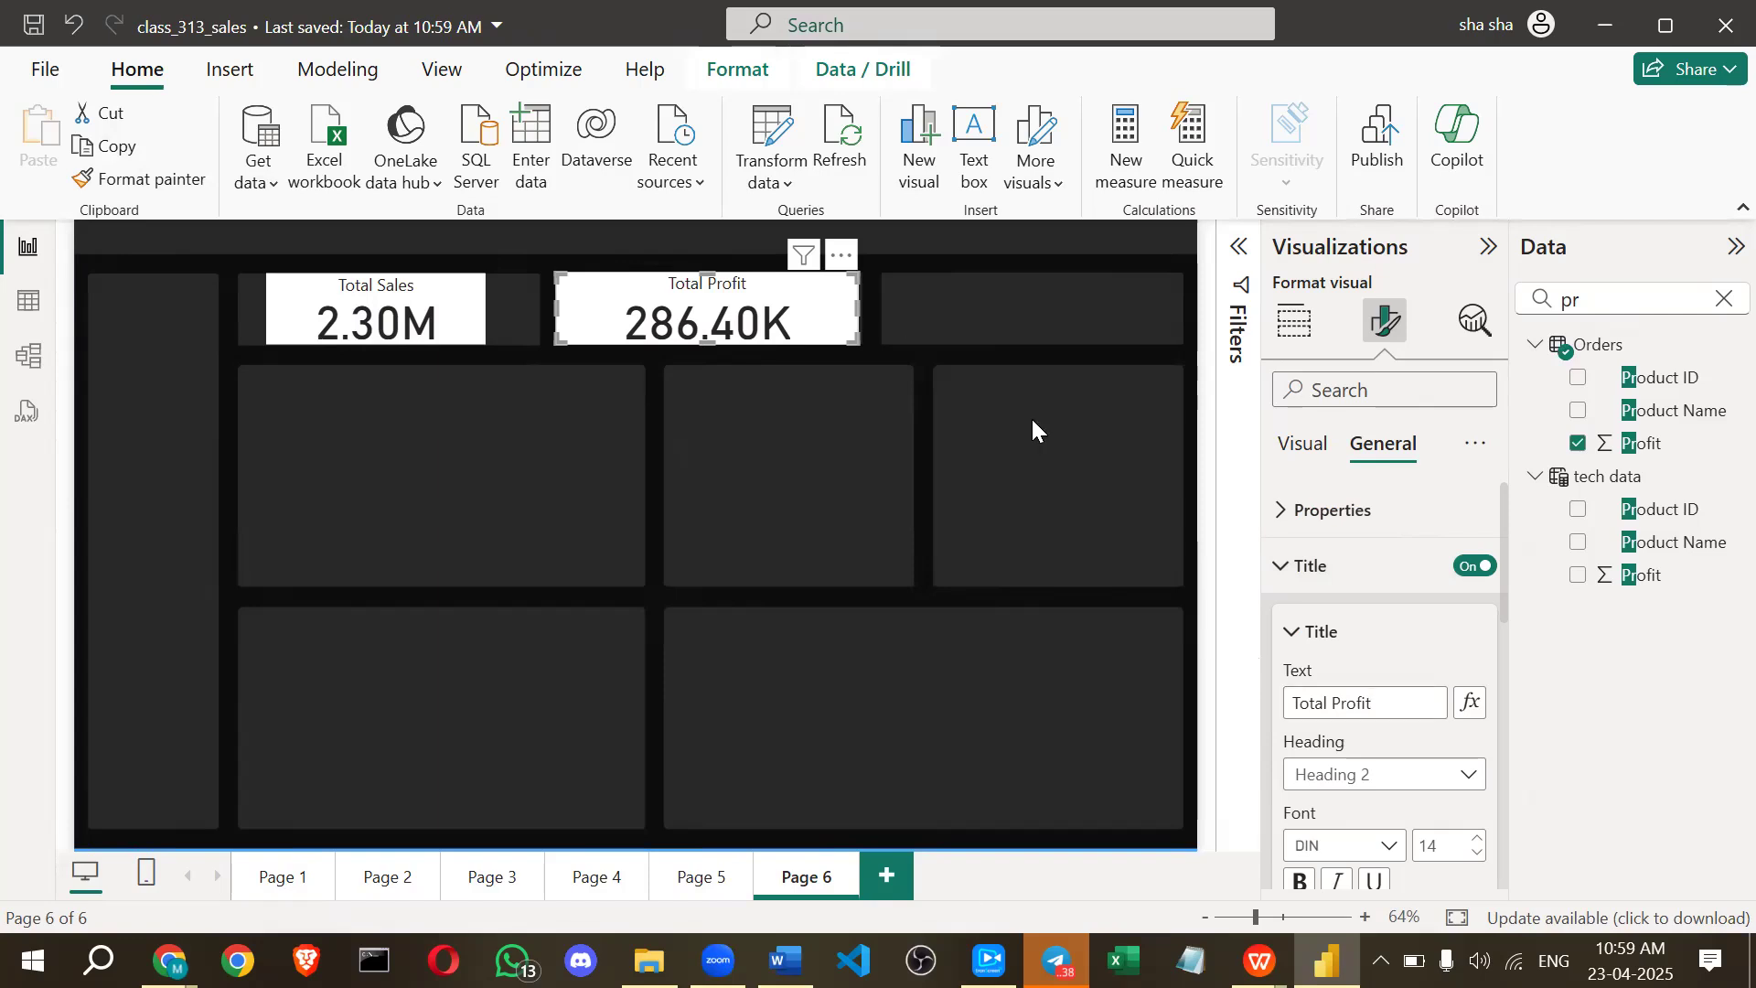
# Clear the field search, then insert a blank card over the third top tile and resize it to fit.
pyautogui.click(981, 309)
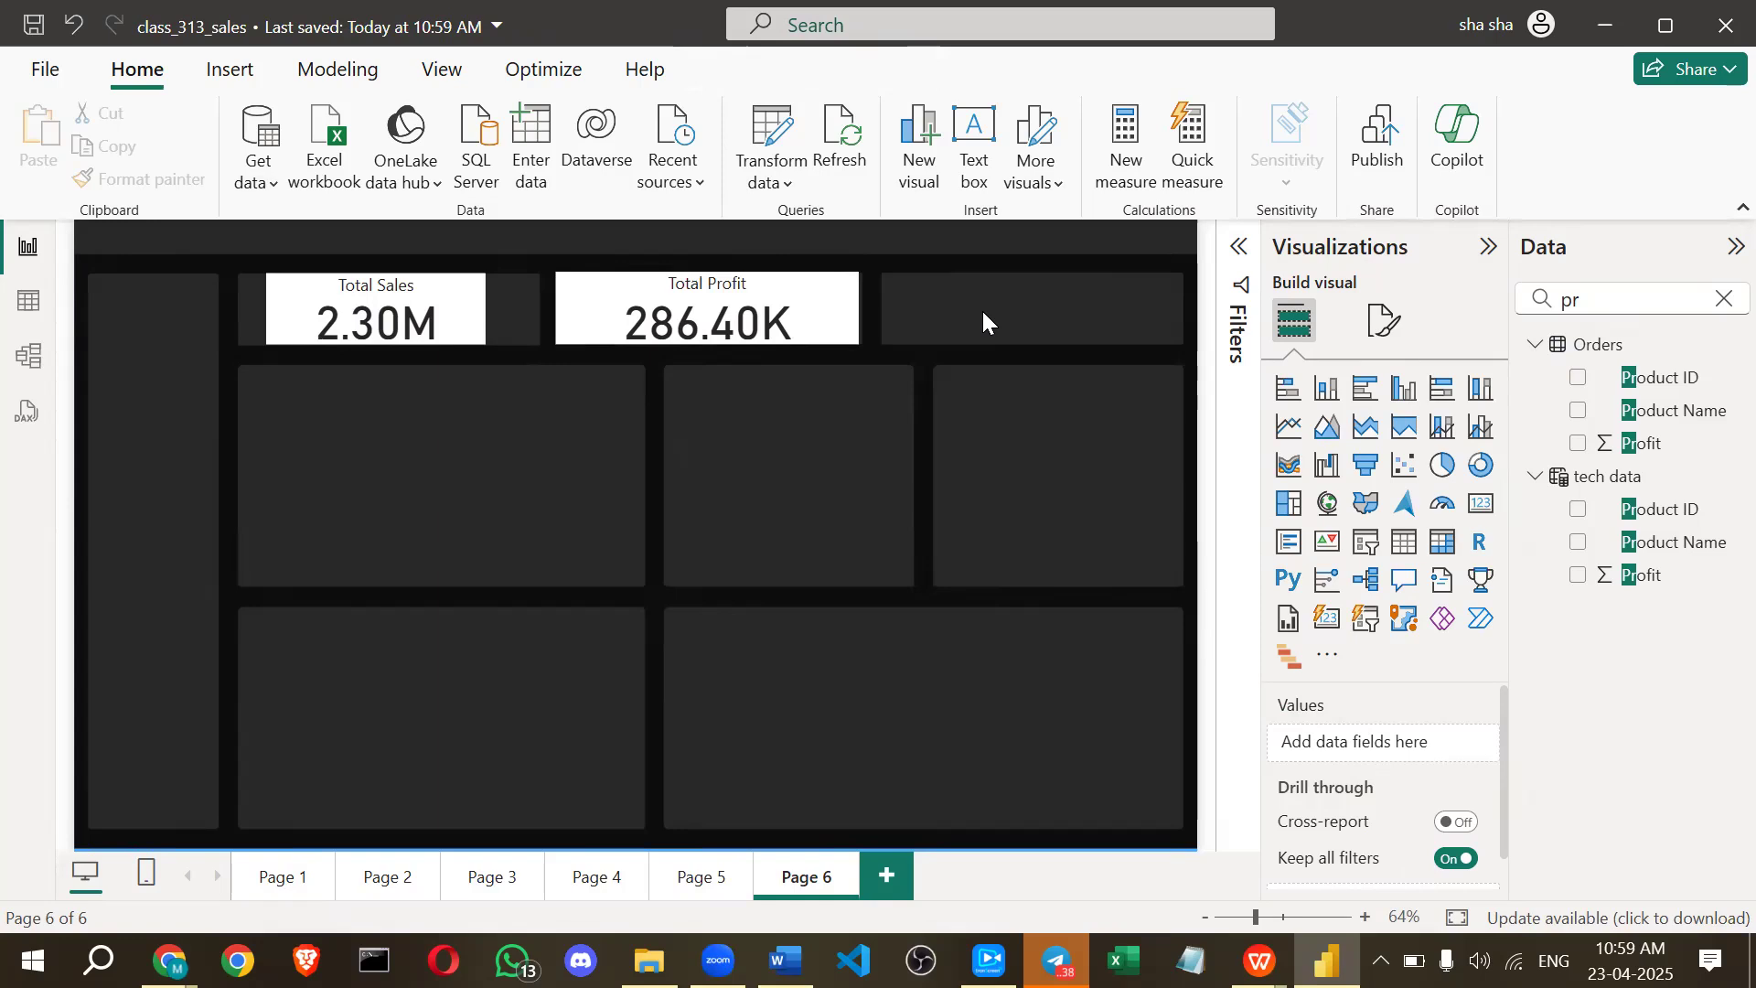
pyautogui.click(1725, 300)
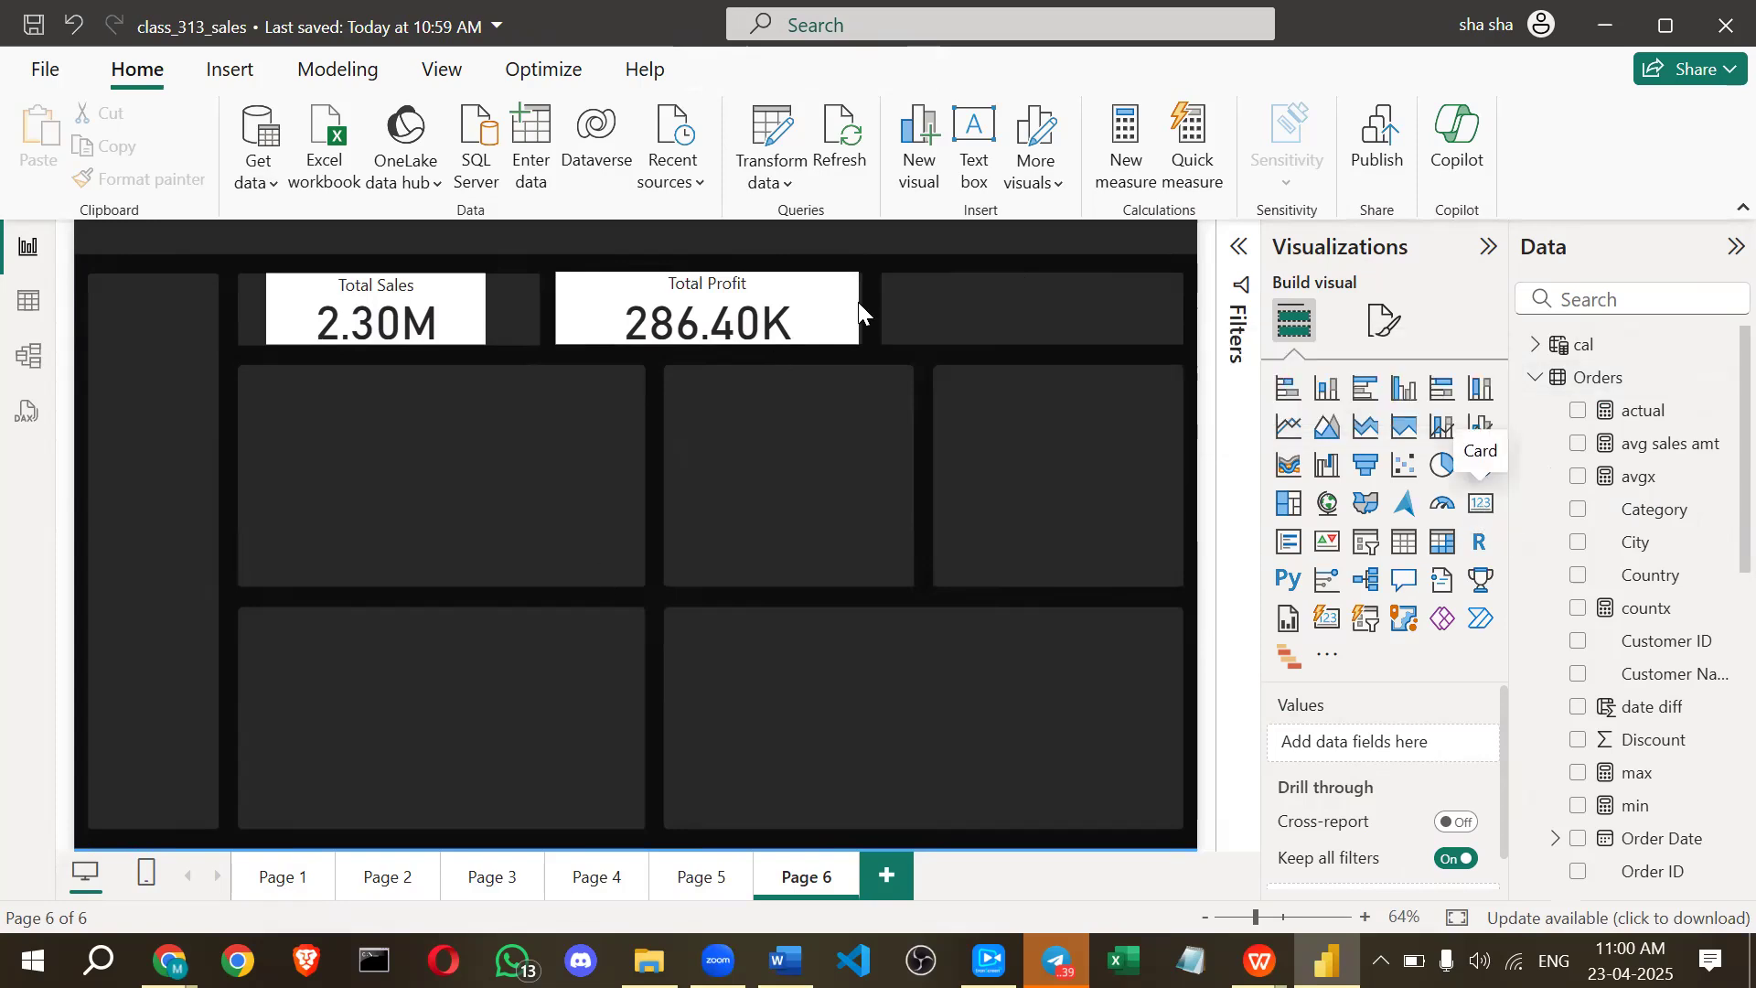
pyautogui.moveTo(859, 302); pyautogui.dragTo(858, 301)
pyautogui.moveTo(865, 402); pyautogui.dragTo(878, 338)
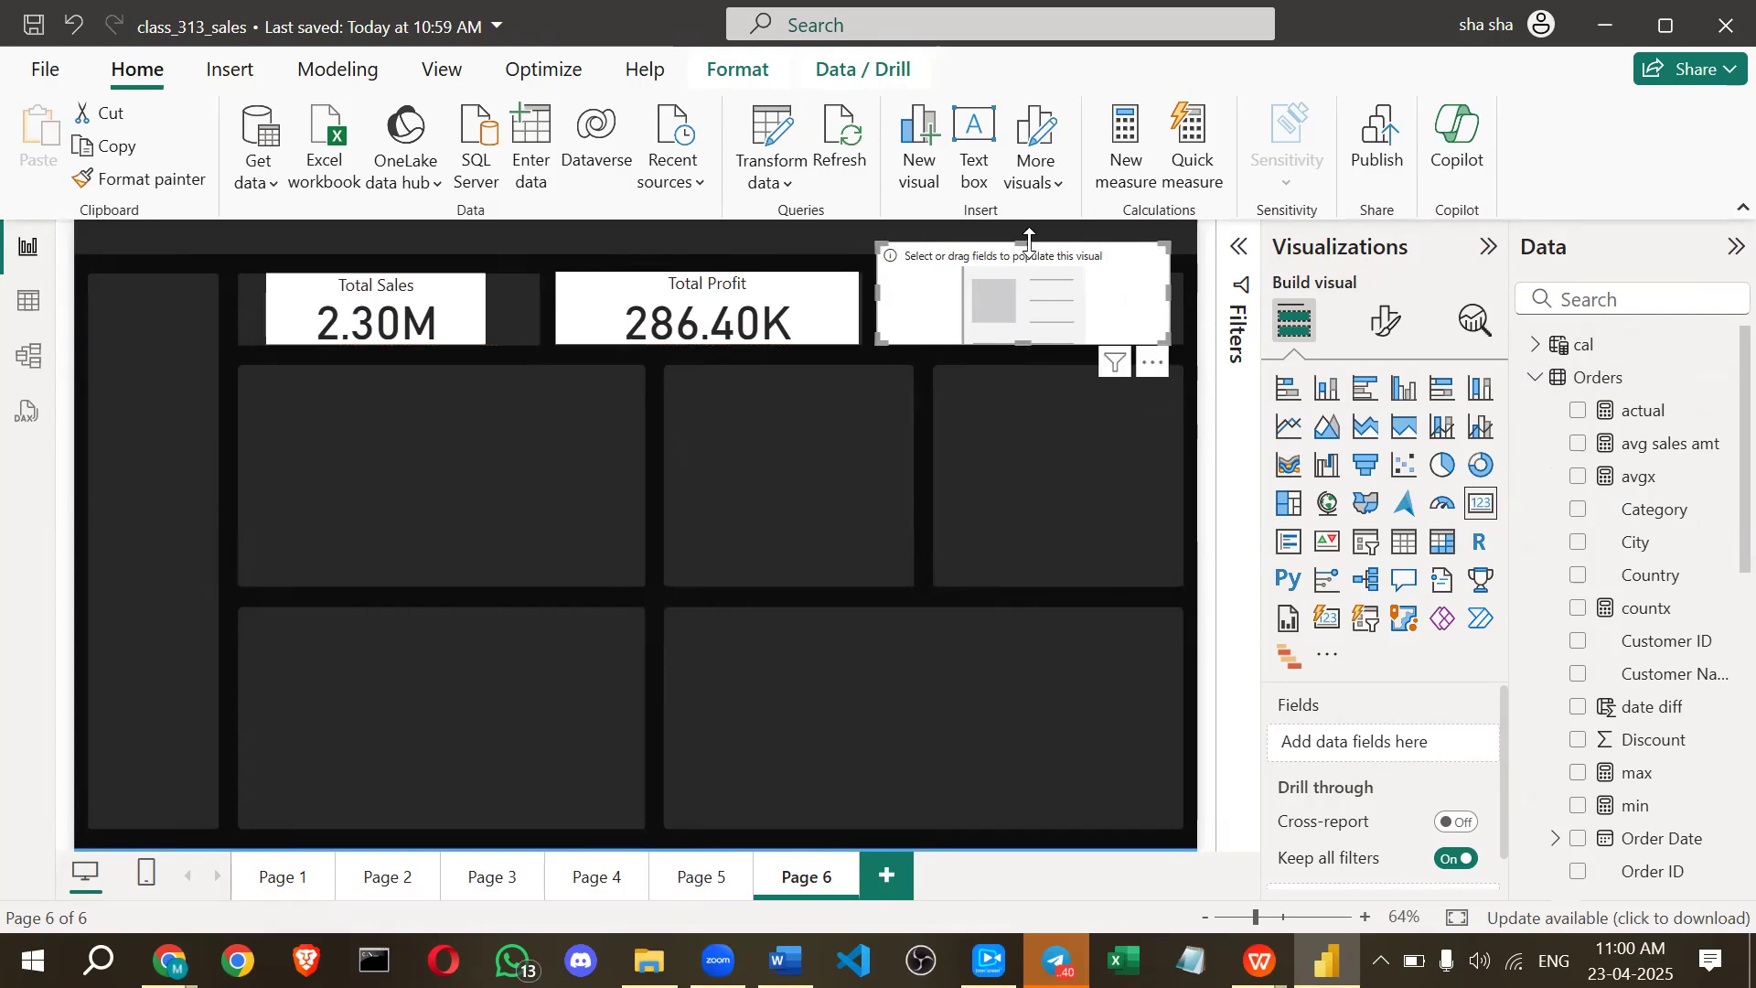
pyautogui.moveTo(1029, 240); pyautogui.dragTo(1029, 273)
pyautogui.moveTo(1163, 305); pyautogui.dragTo(1154, 306)
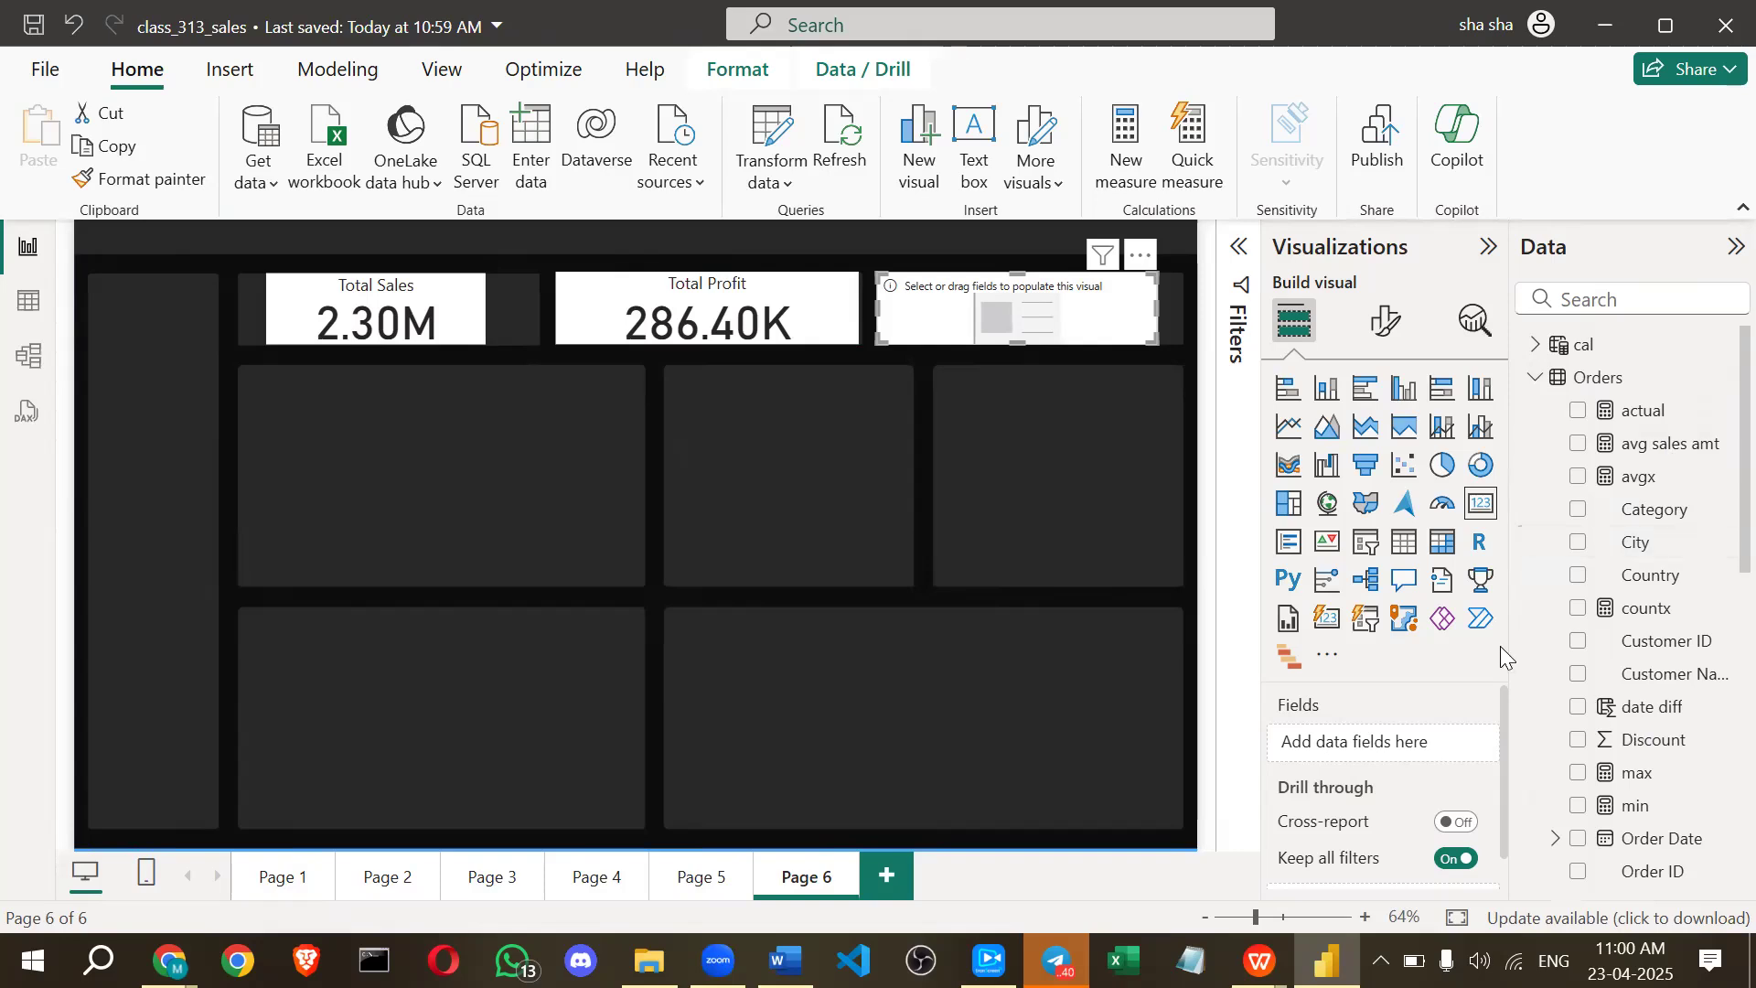
# Populate the blank third card with the Orders table's Sales field and set its aggregation to Count.
pyautogui.scroll(-5, 1593, 696)
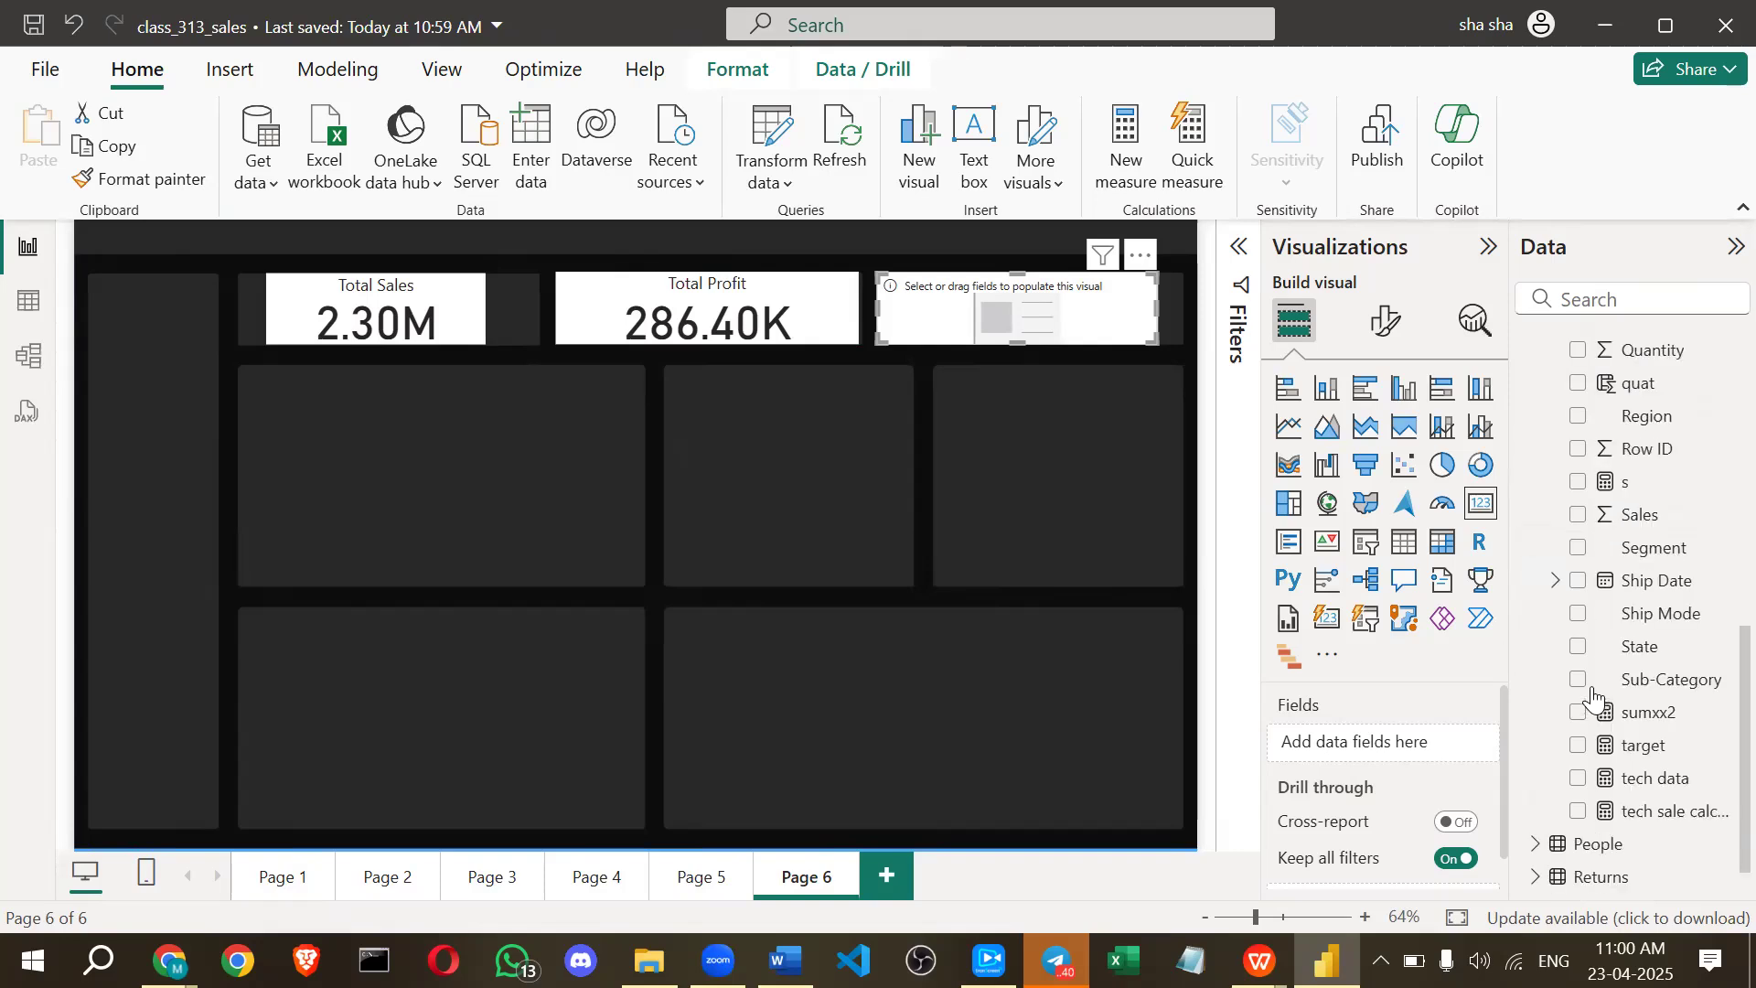
pyautogui.scroll(-1, 1594, 699)
pyautogui.scroll(-1, 1593, 697)
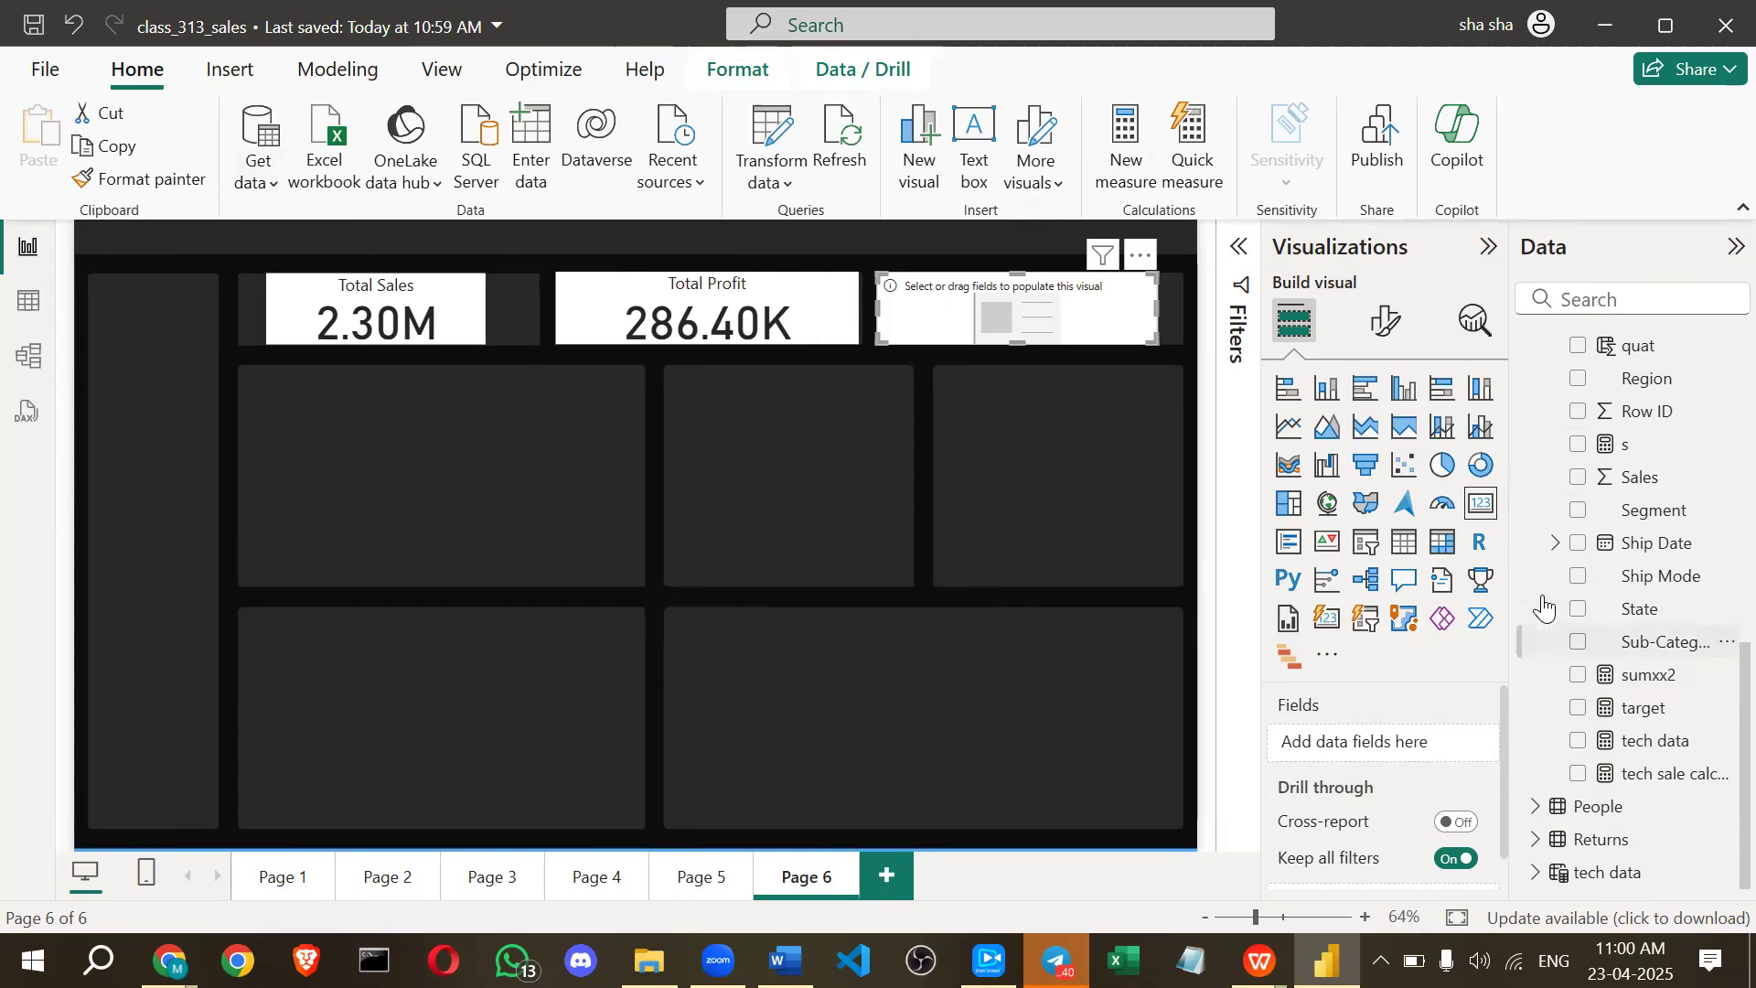
pyautogui.scroll(3, 1597, 732)
pyautogui.scroll(-3, 1596, 732)
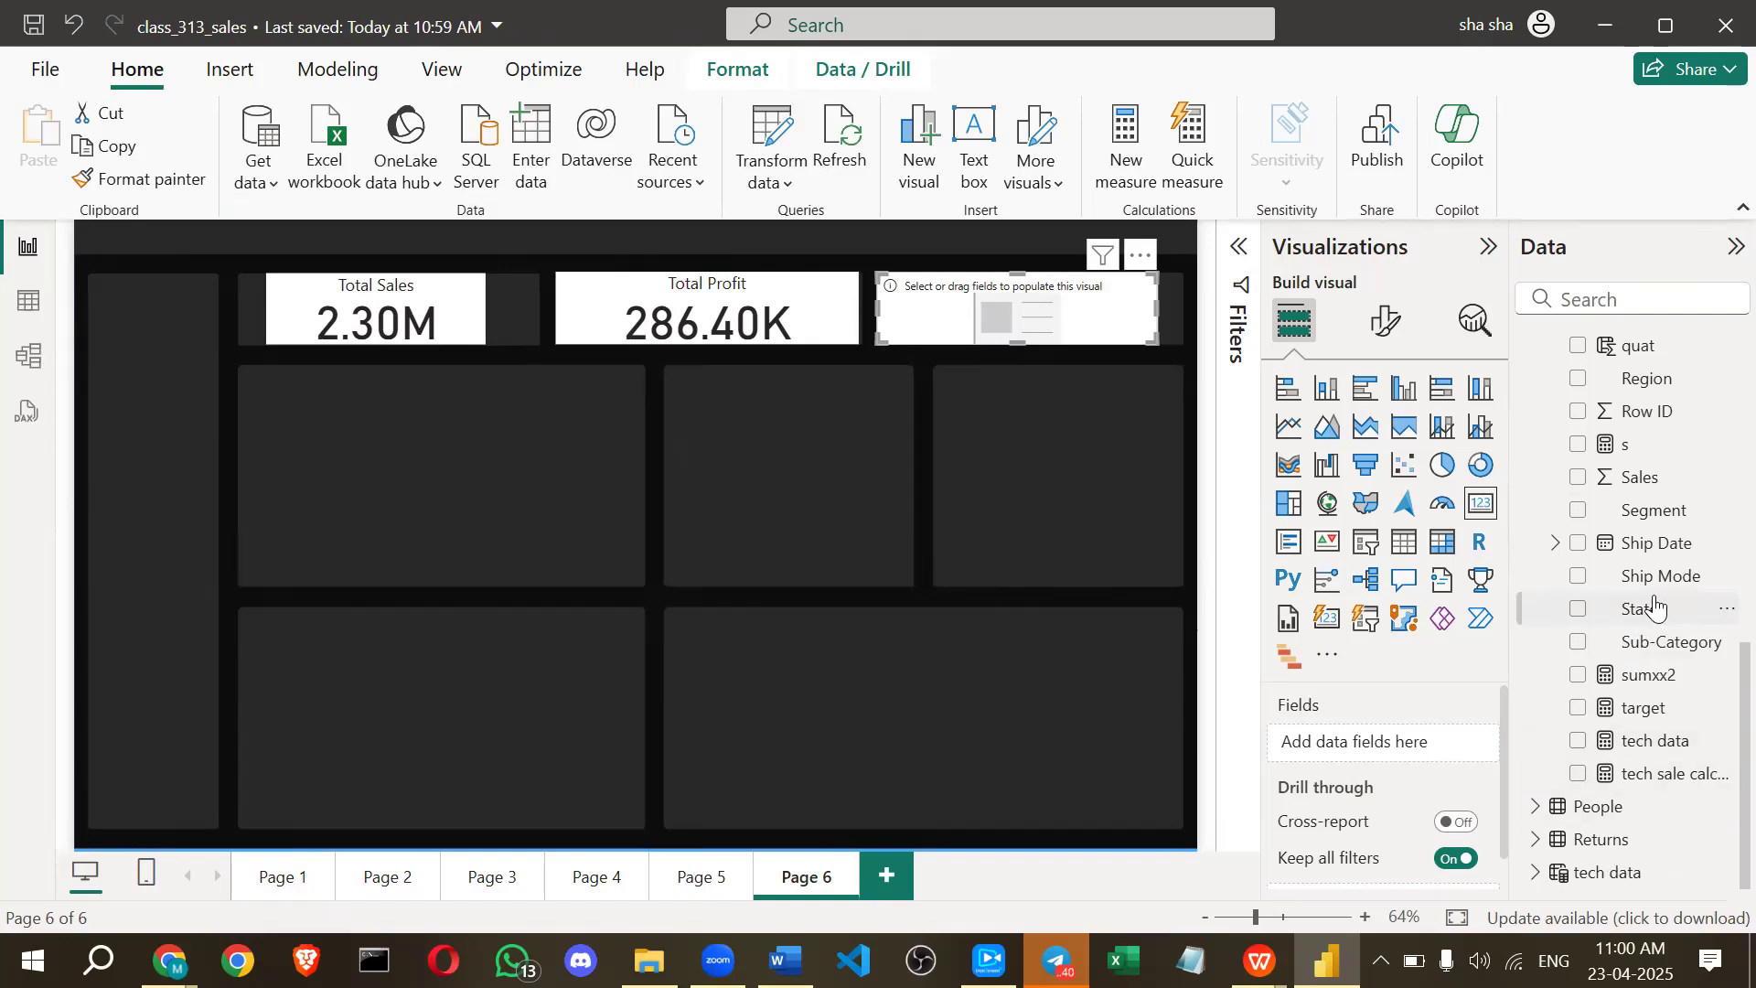
pyautogui.scroll(10, 1650, 595)
pyautogui.scroll(-10, 1649, 582)
pyautogui.moveTo(1642, 476); pyautogui.dragTo(1368, 741)
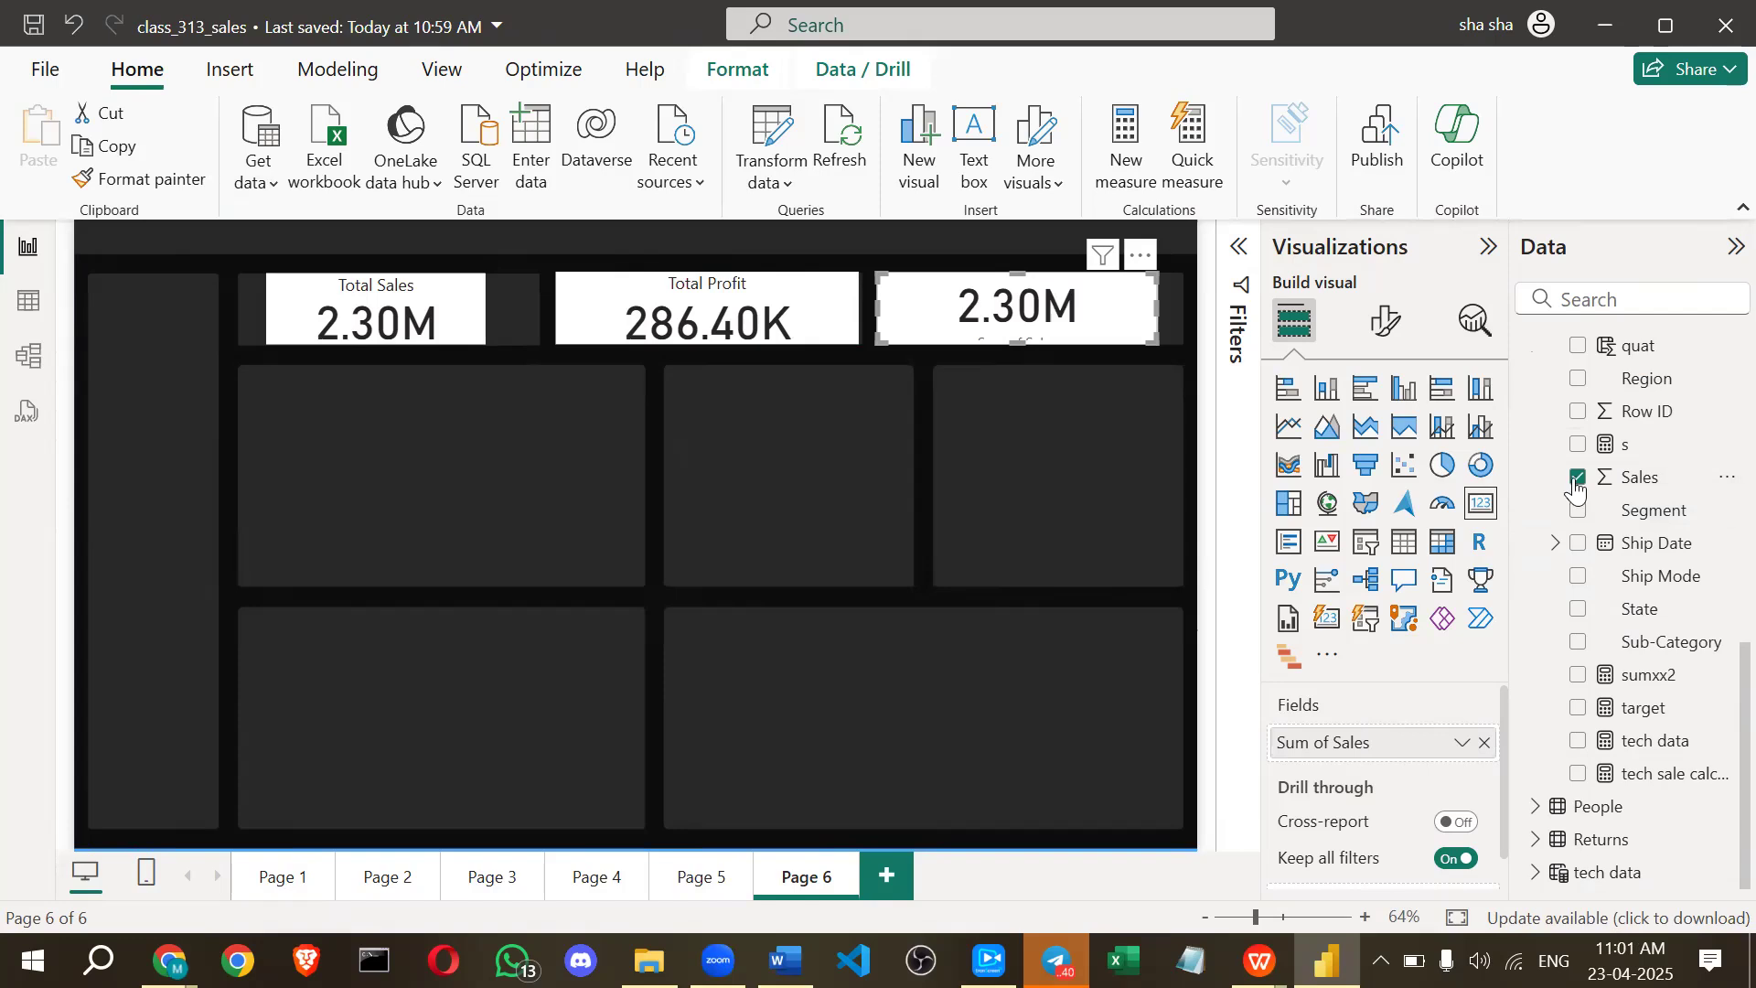
pyautogui.click(1462, 744)
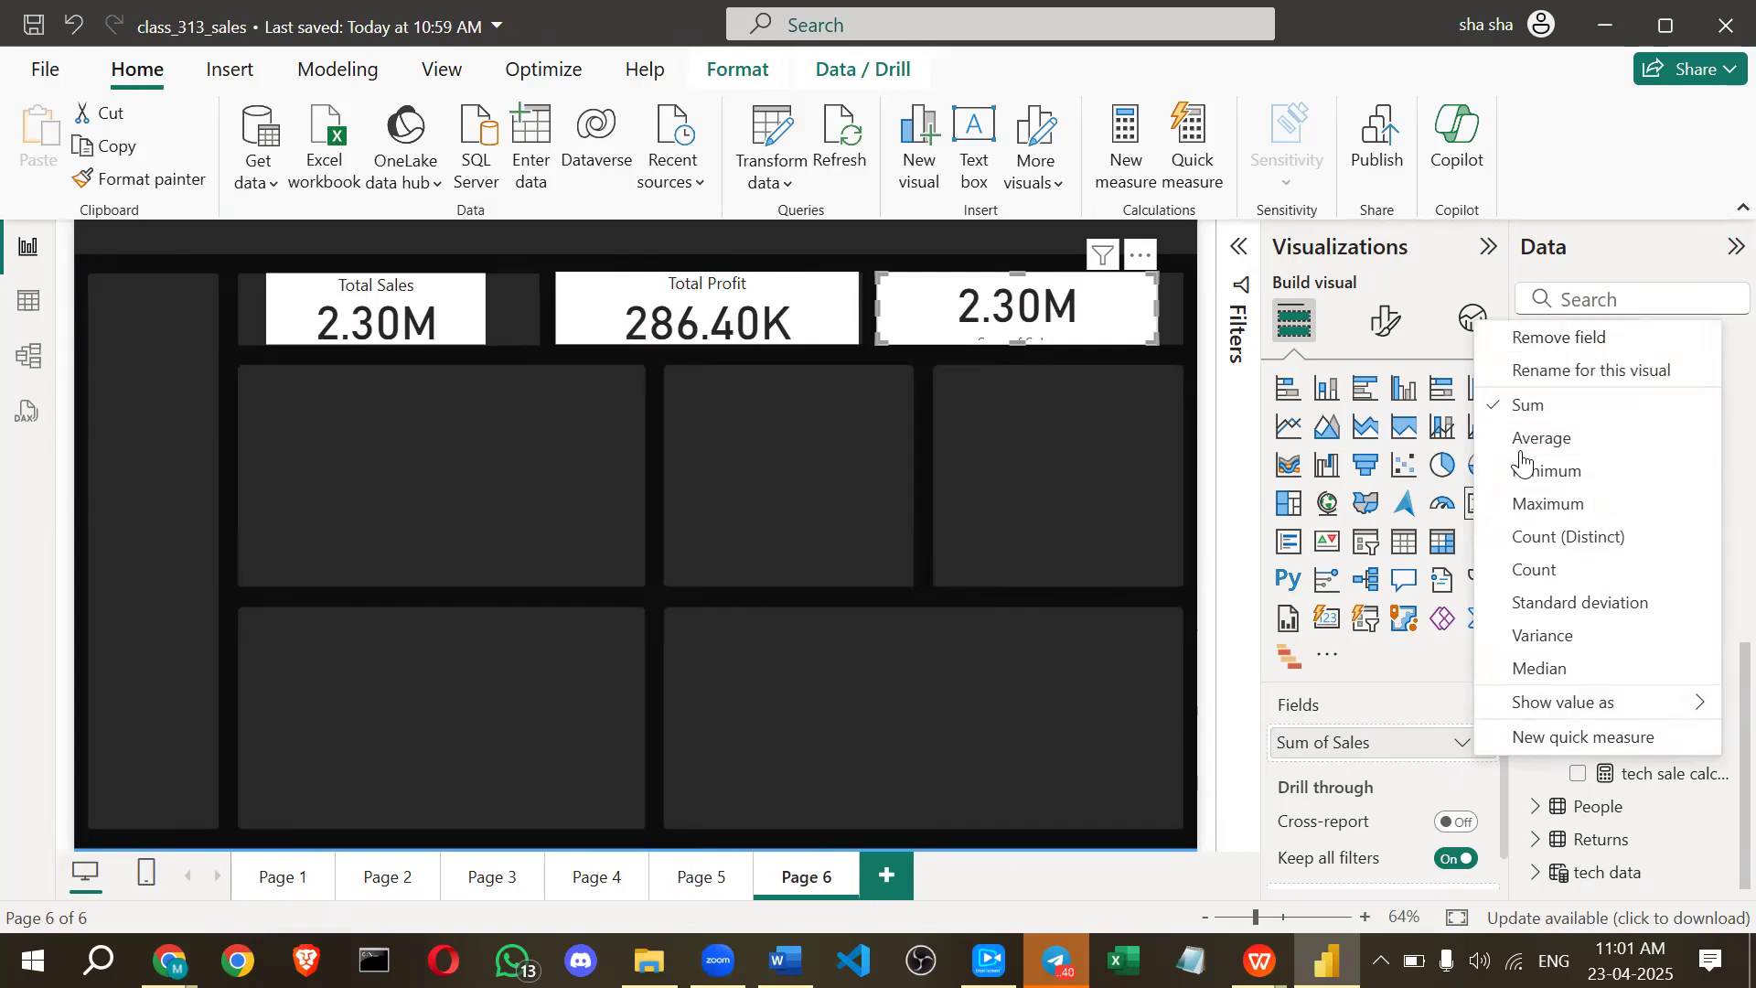
pyautogui.click(1532, 578)
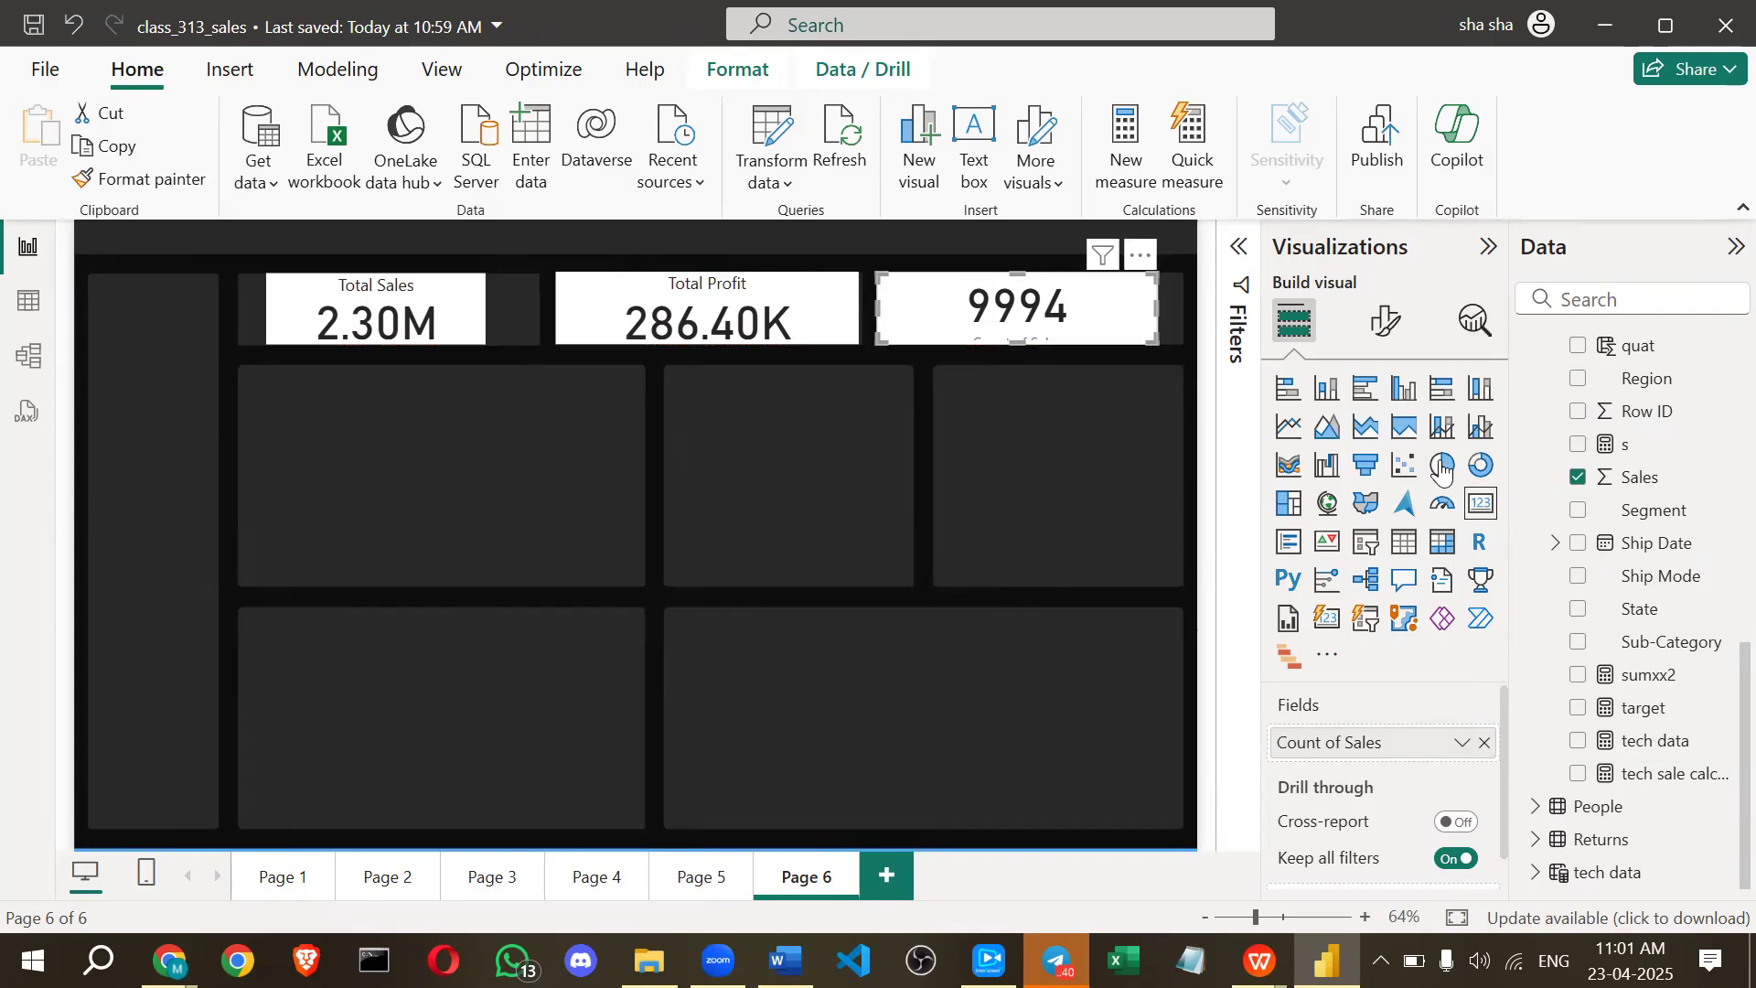
# Turn off the third card's category label and give the card the title "total product sales".
pyautogui.click(1382, 322)
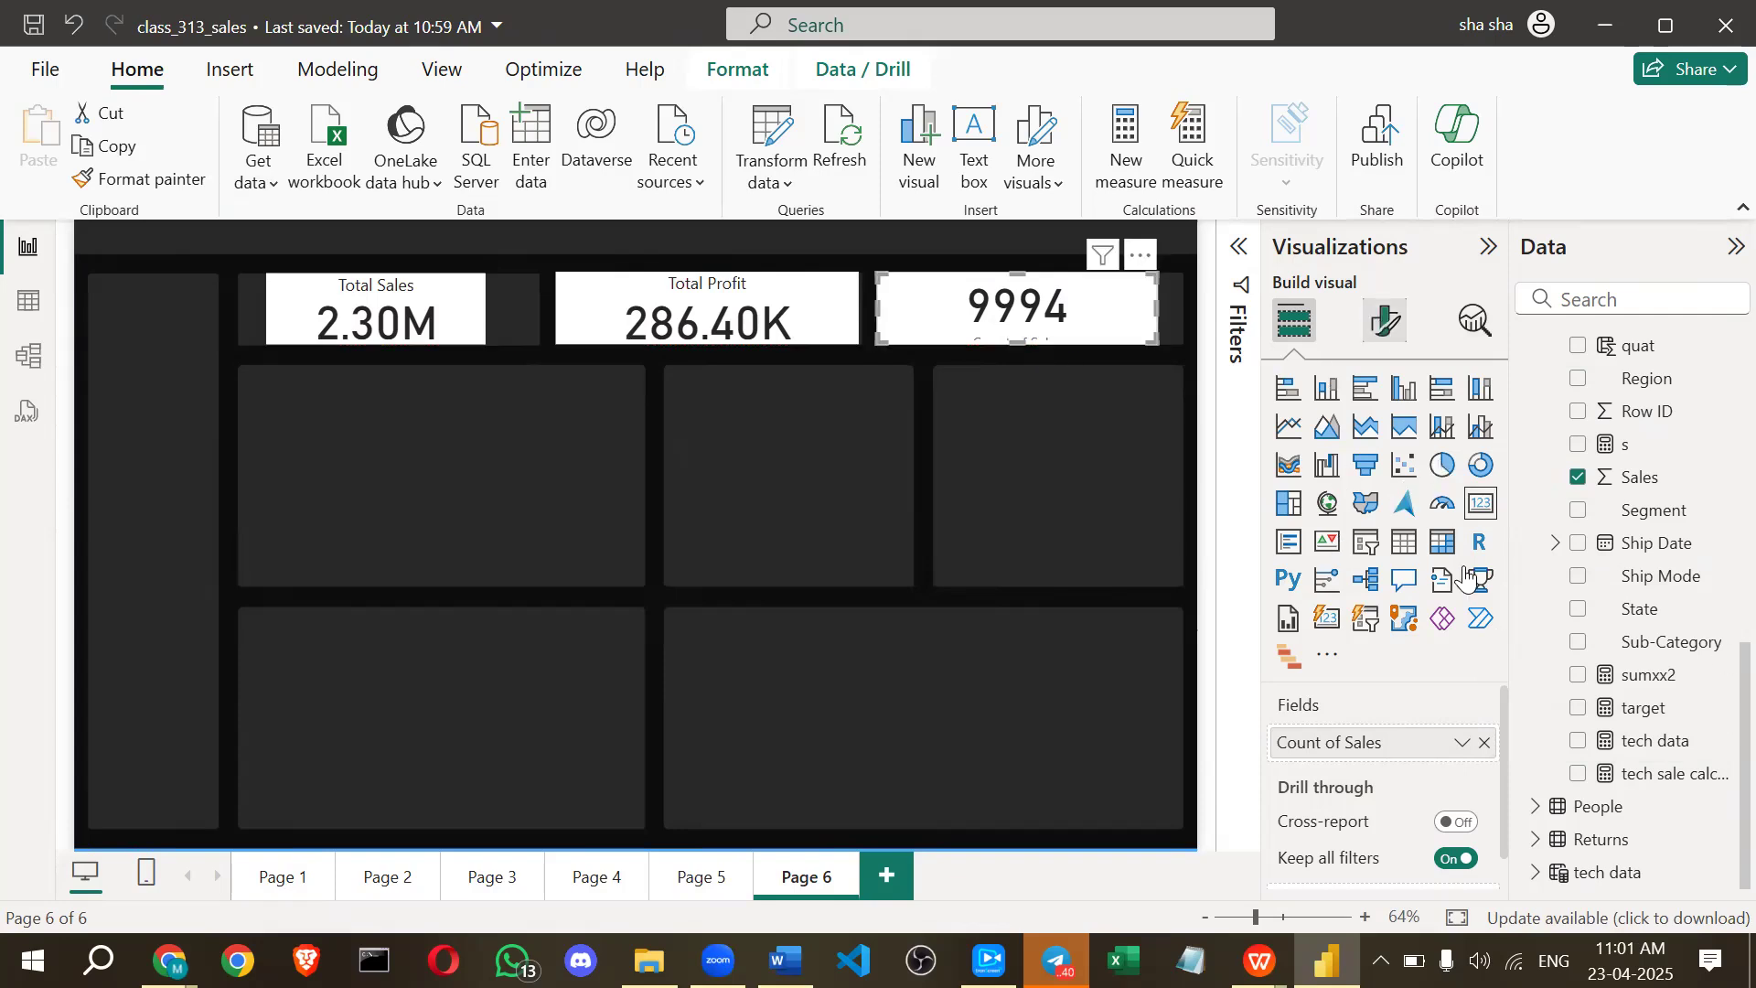
pyautogui.click(1368, 465)
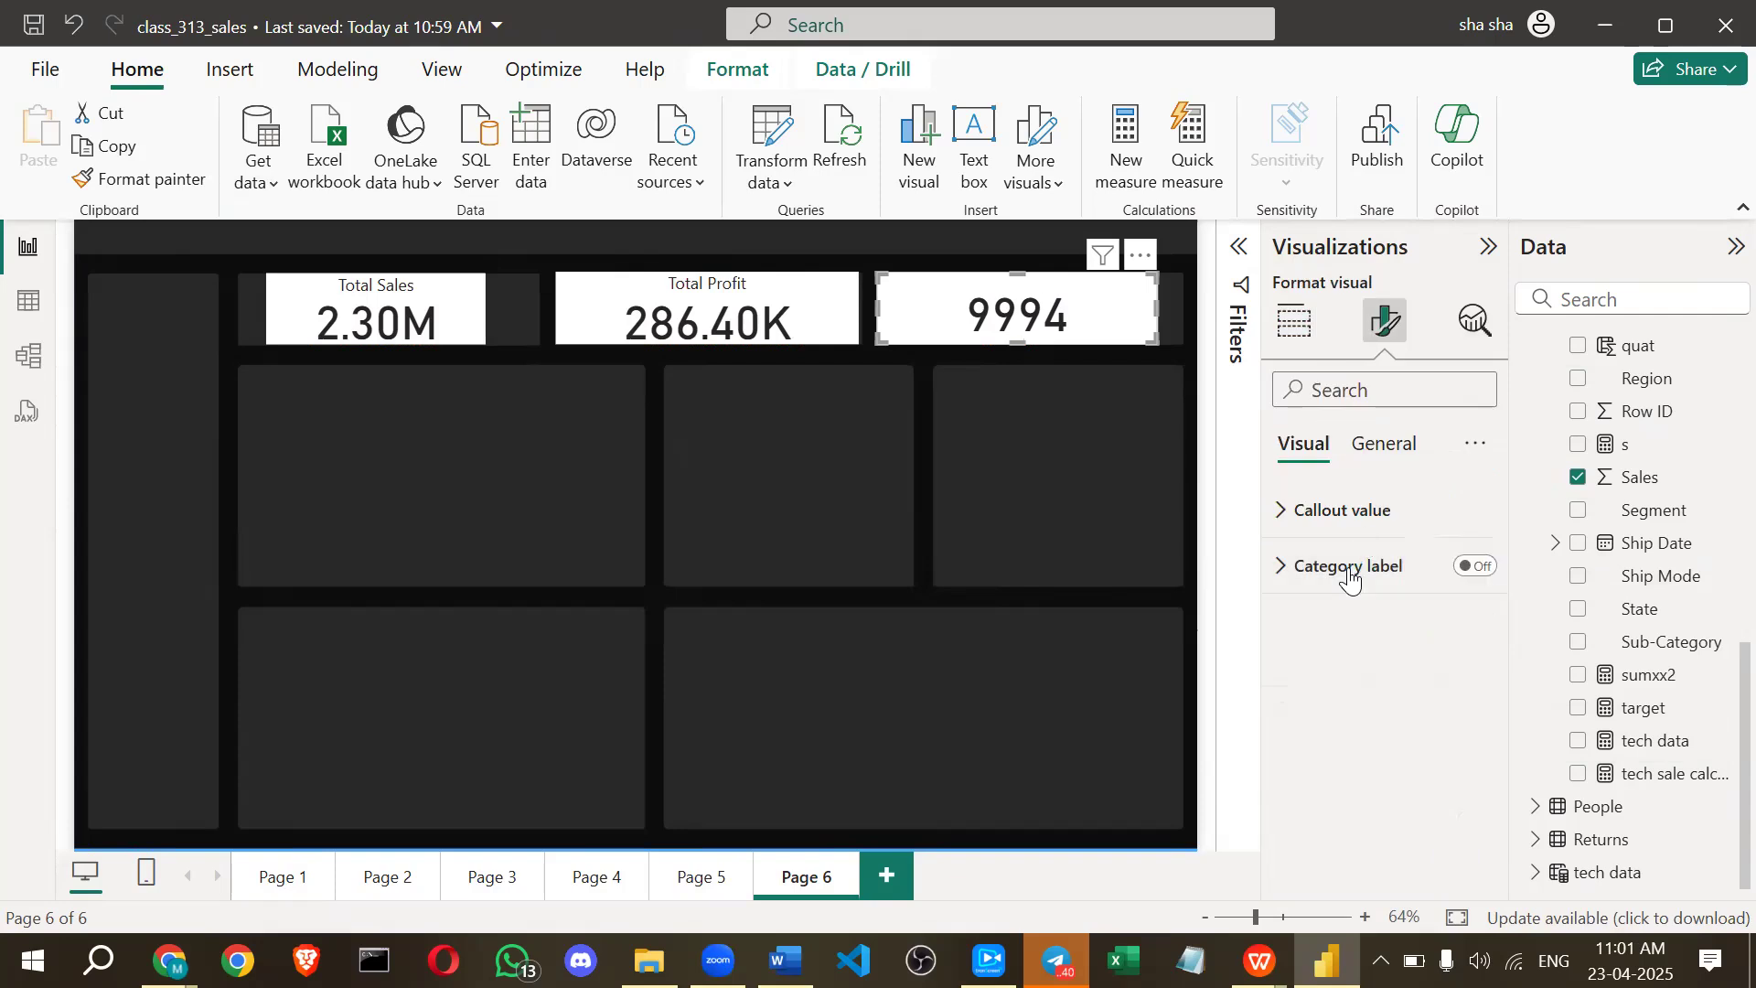
pyautogui.click(1283, 568)
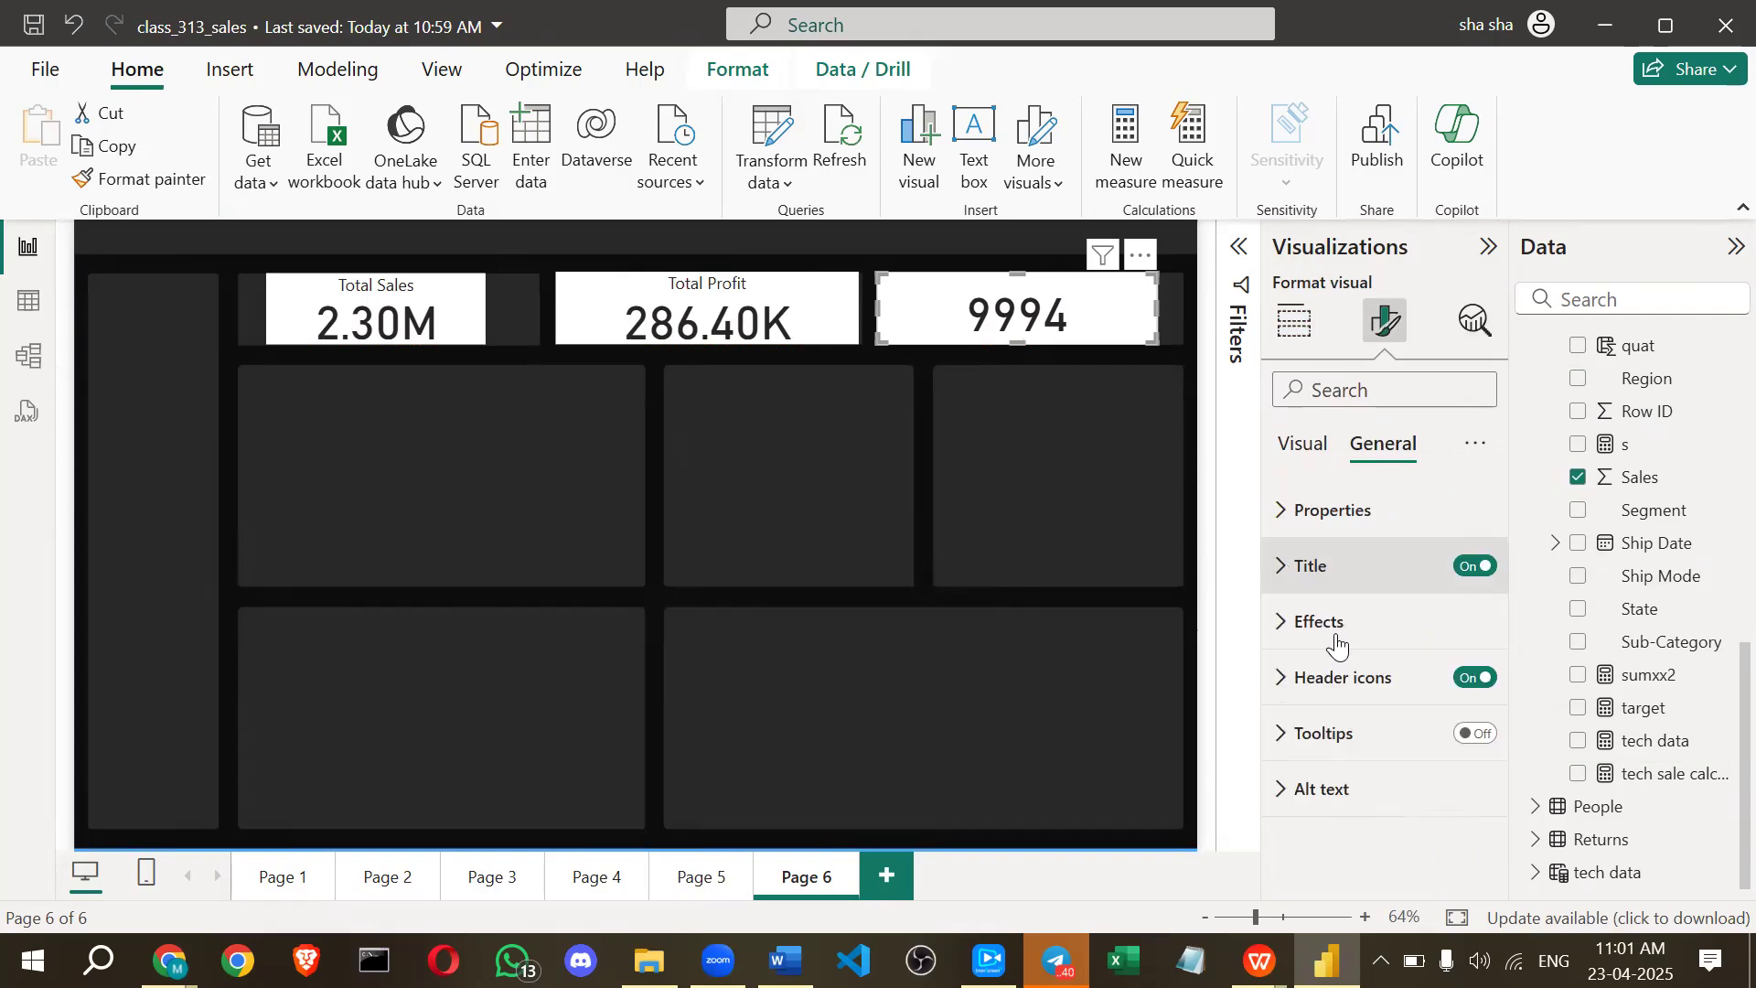
pyautogui.click(1330, 707)
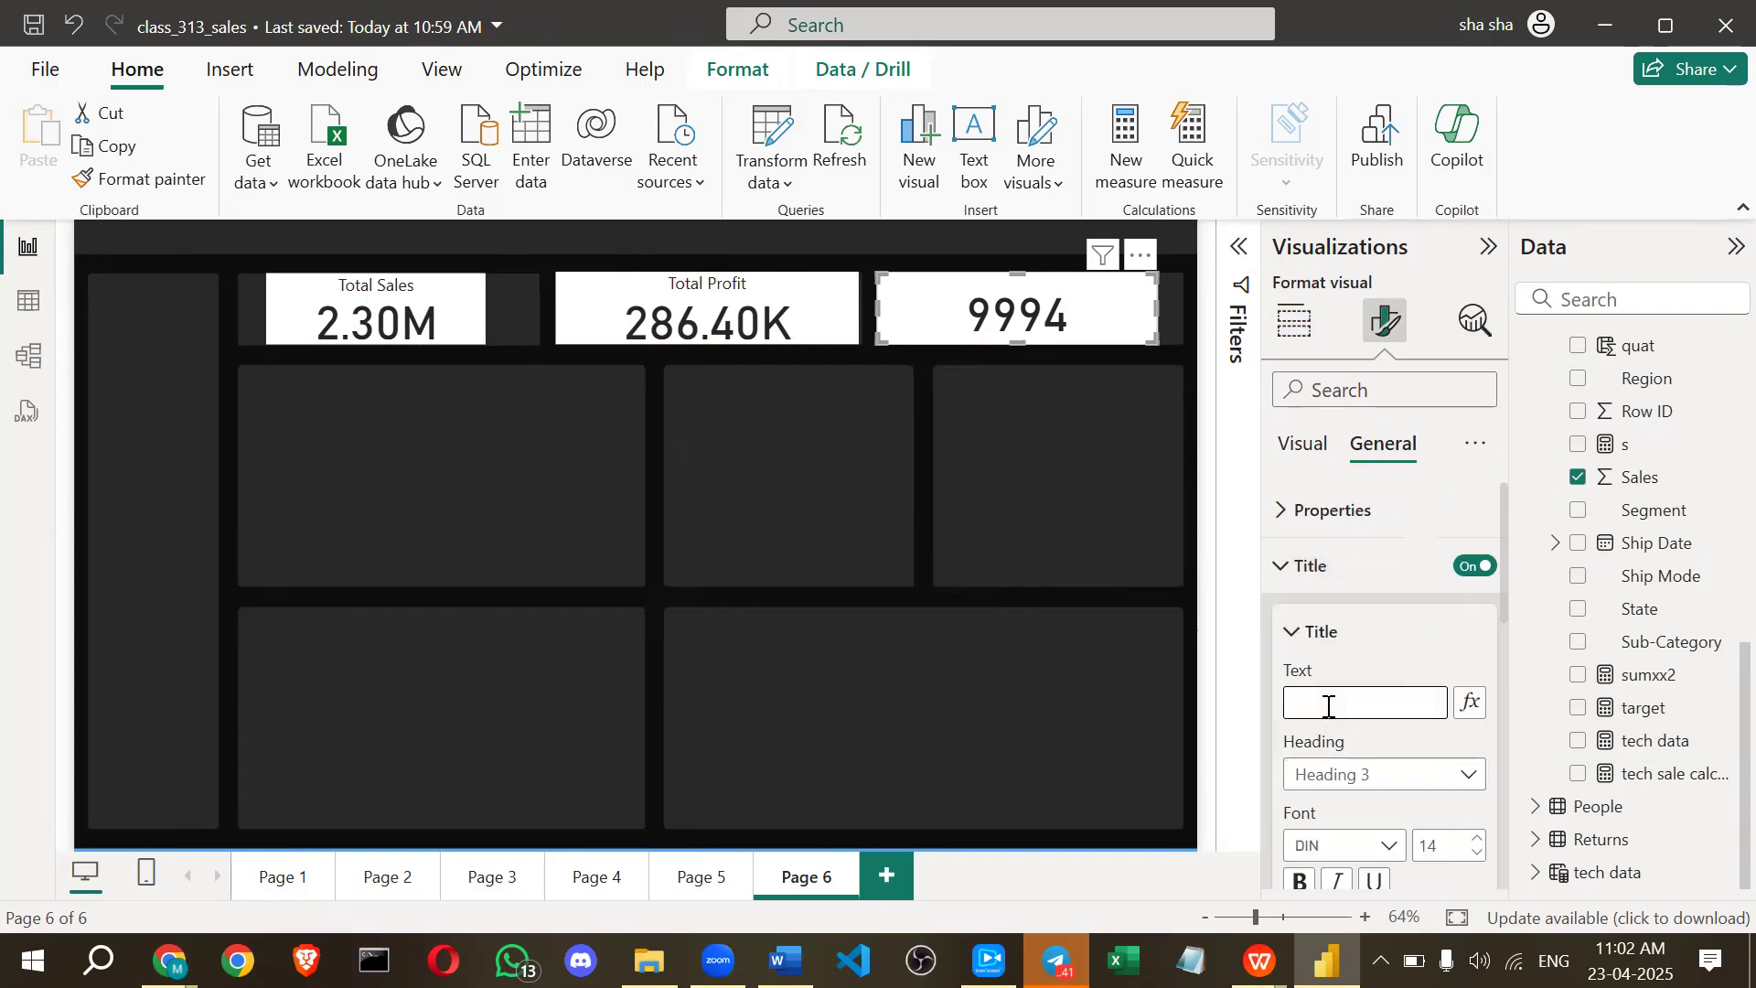
pyautogui.write('total')
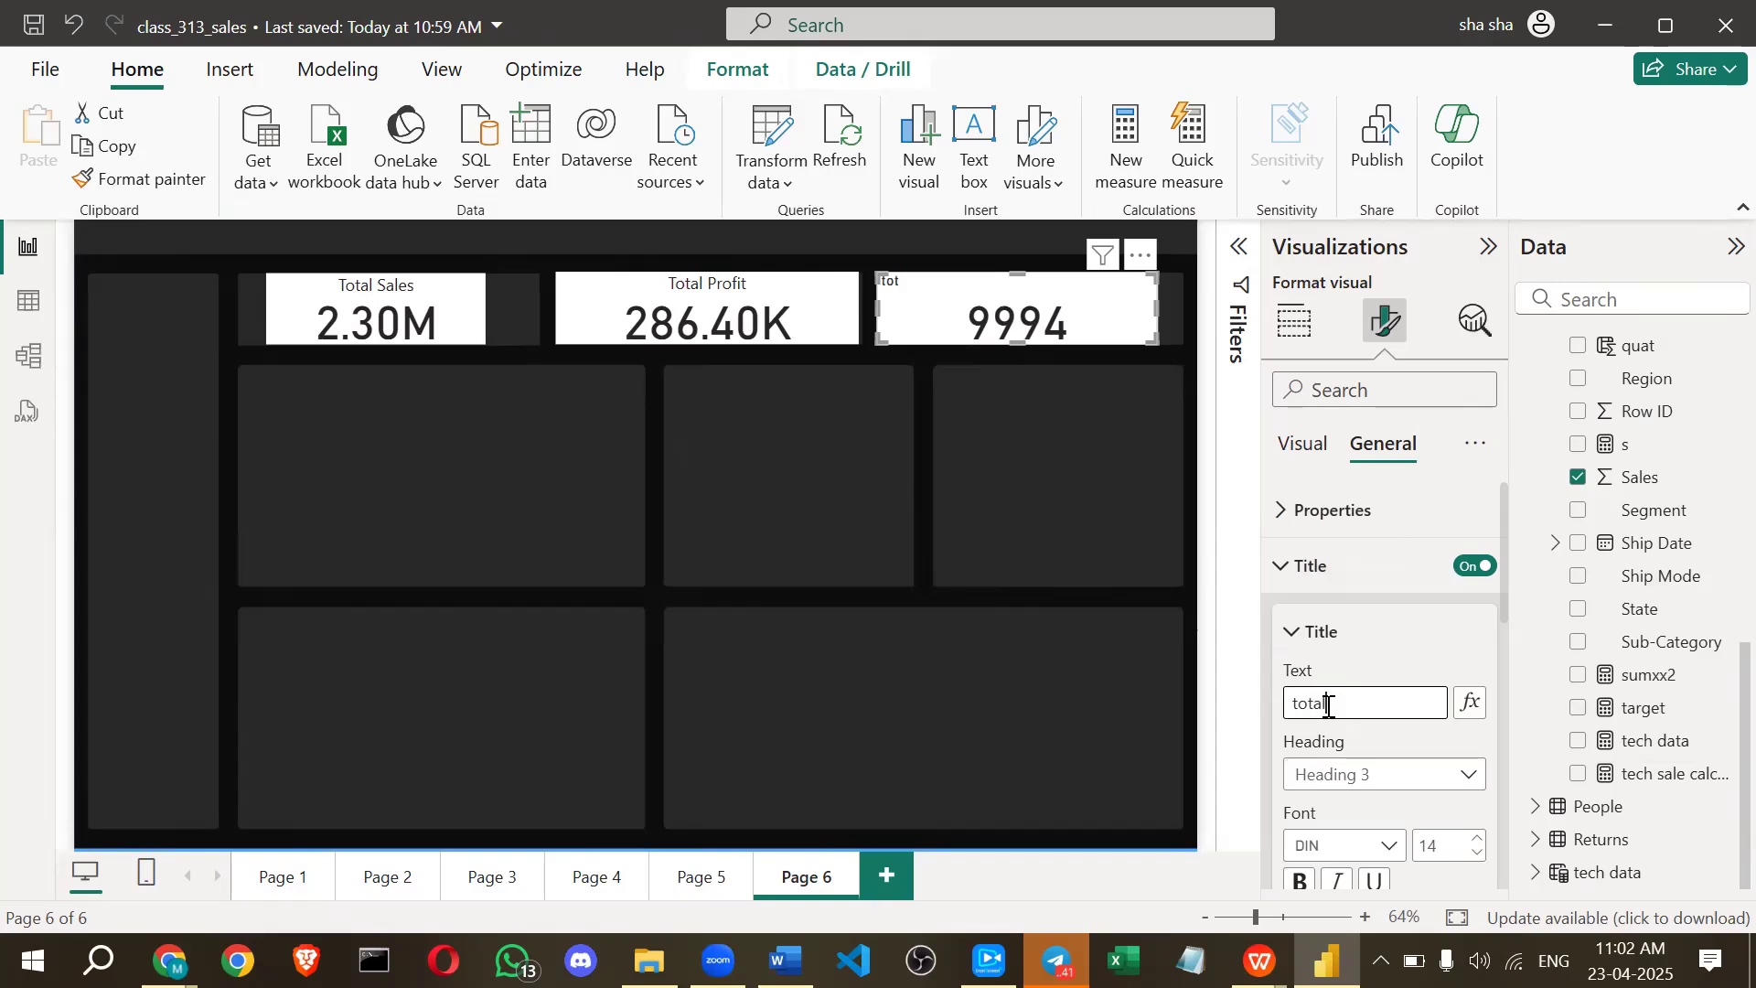
pyautogui.write(' product sales')
# Center the third card's title horizontally and set its font to Arial Black, size 12.
pyautogui.scroll(-3, 1322, 837)
pyautogui.click(1337, 830)
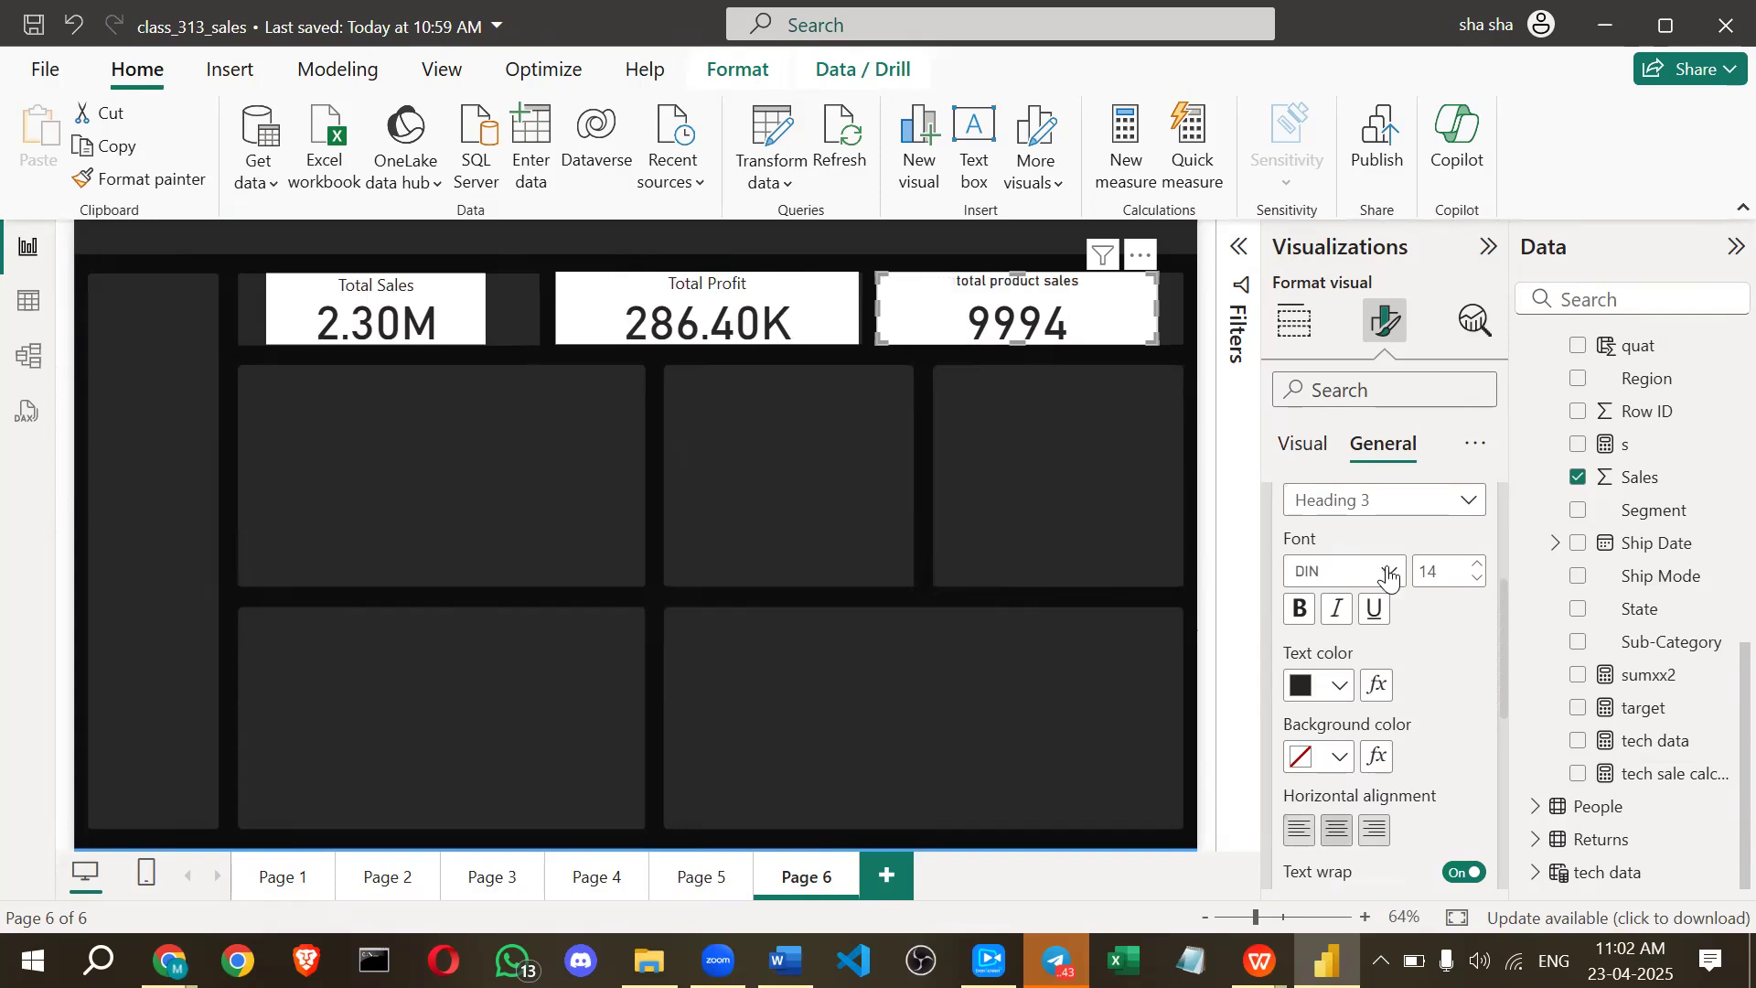
pyautogui.click(1389, 573)
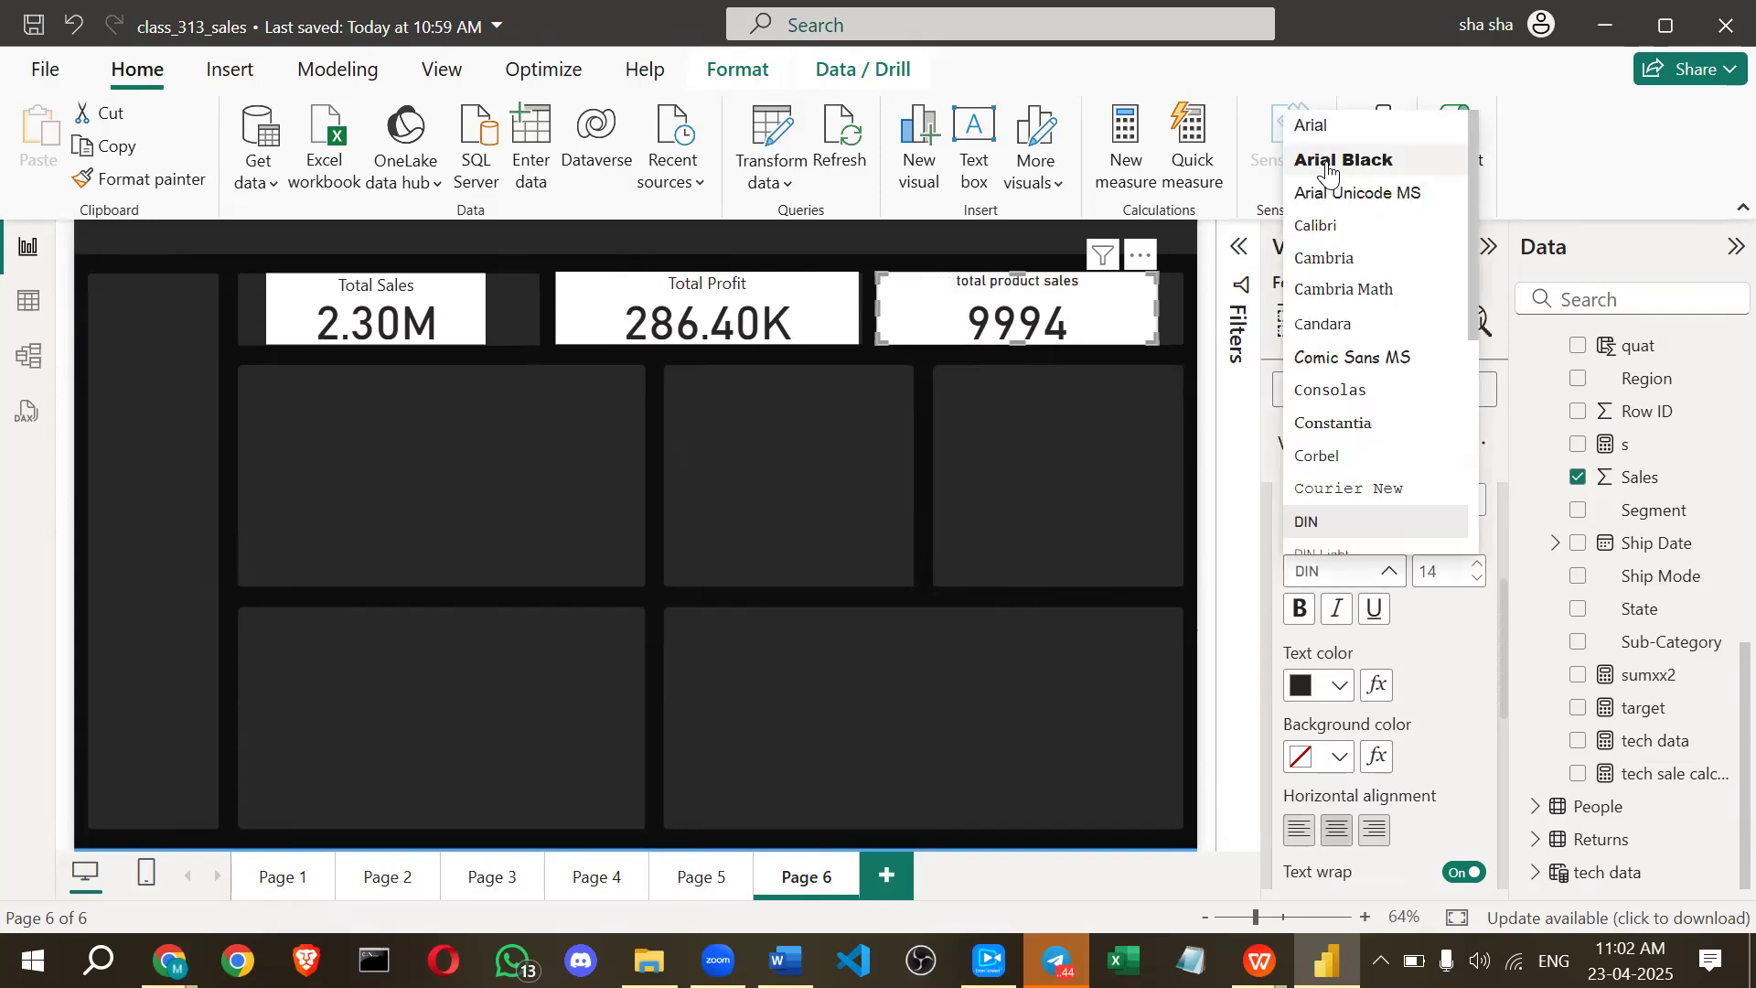
pyautogui.press('Return')
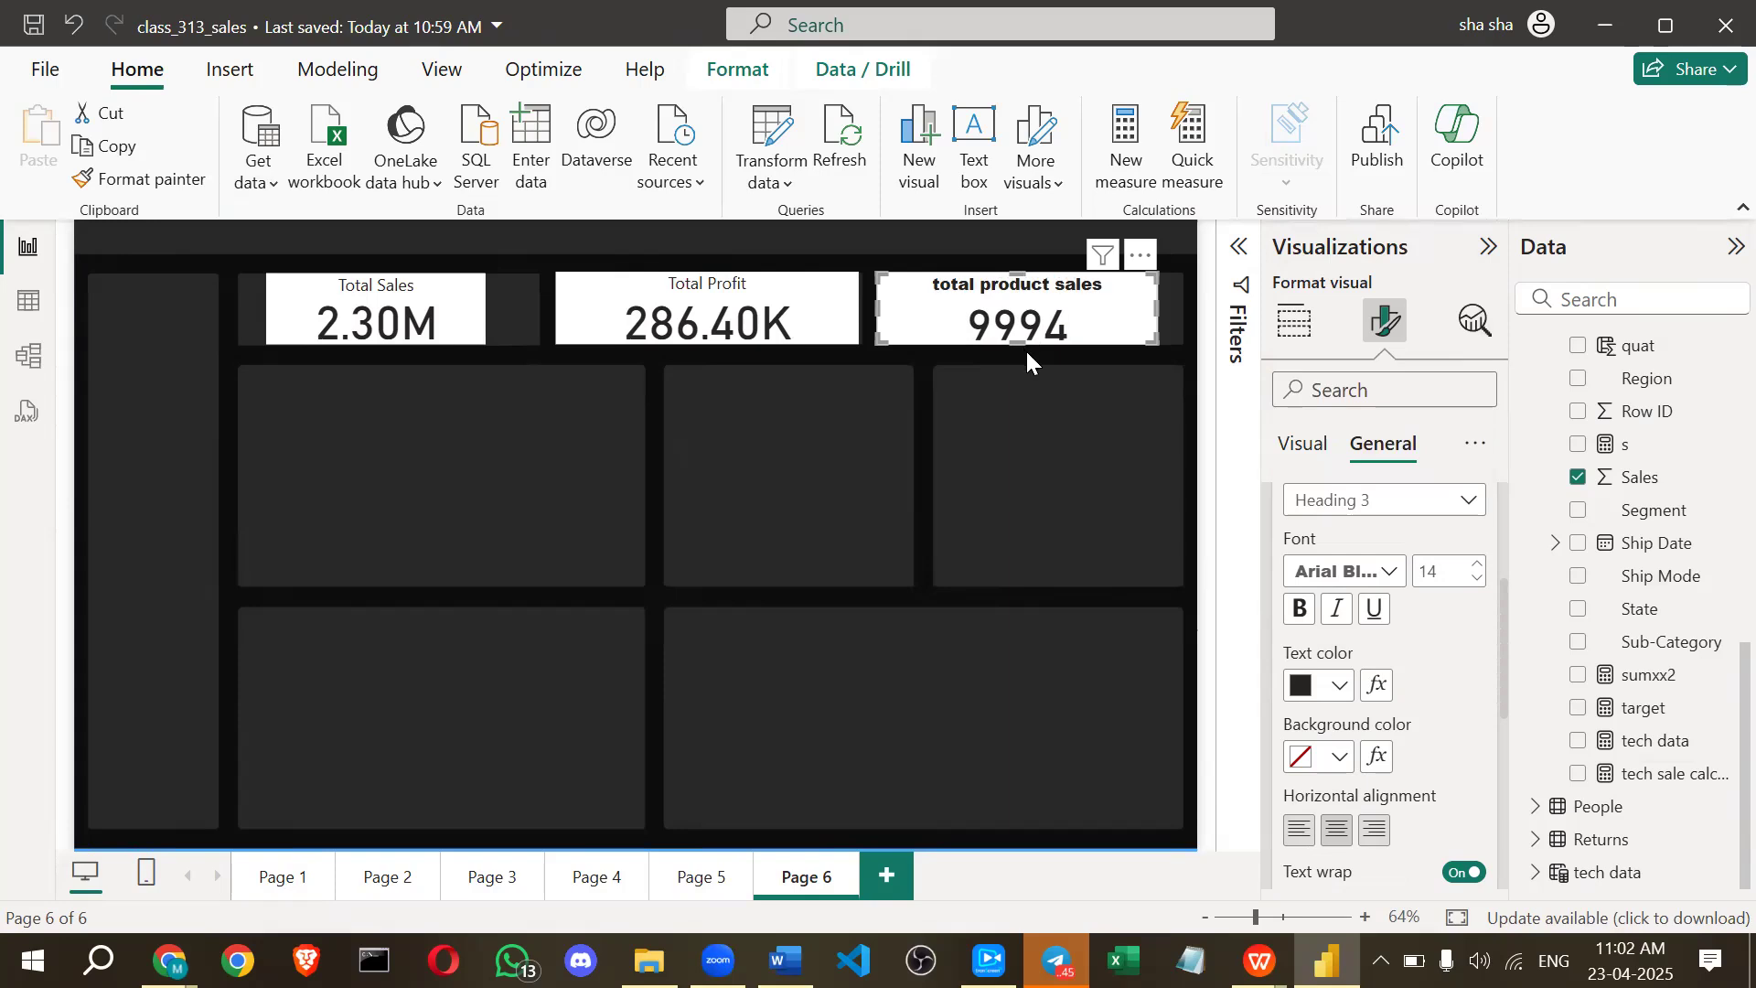
pyautogui.click(1478, 578)
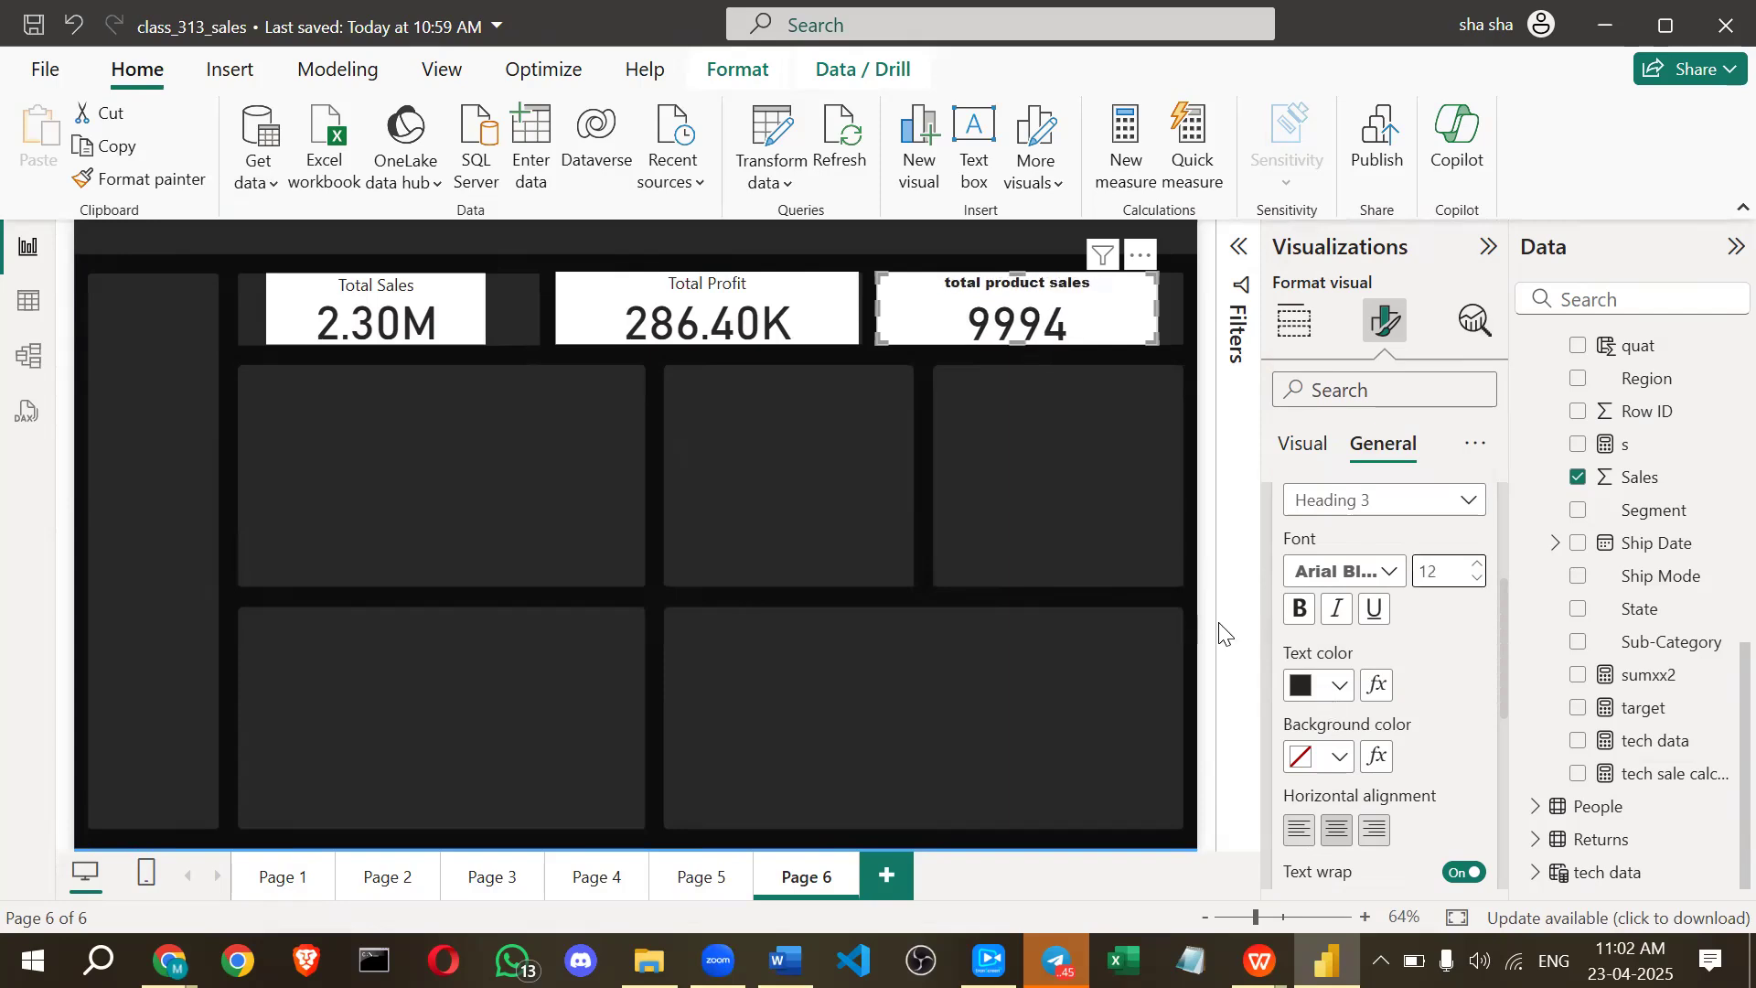
# Check which aggregation is applied to the Sales field on the third card, including its options for showing the value.
pyautogui.click(918, 586)
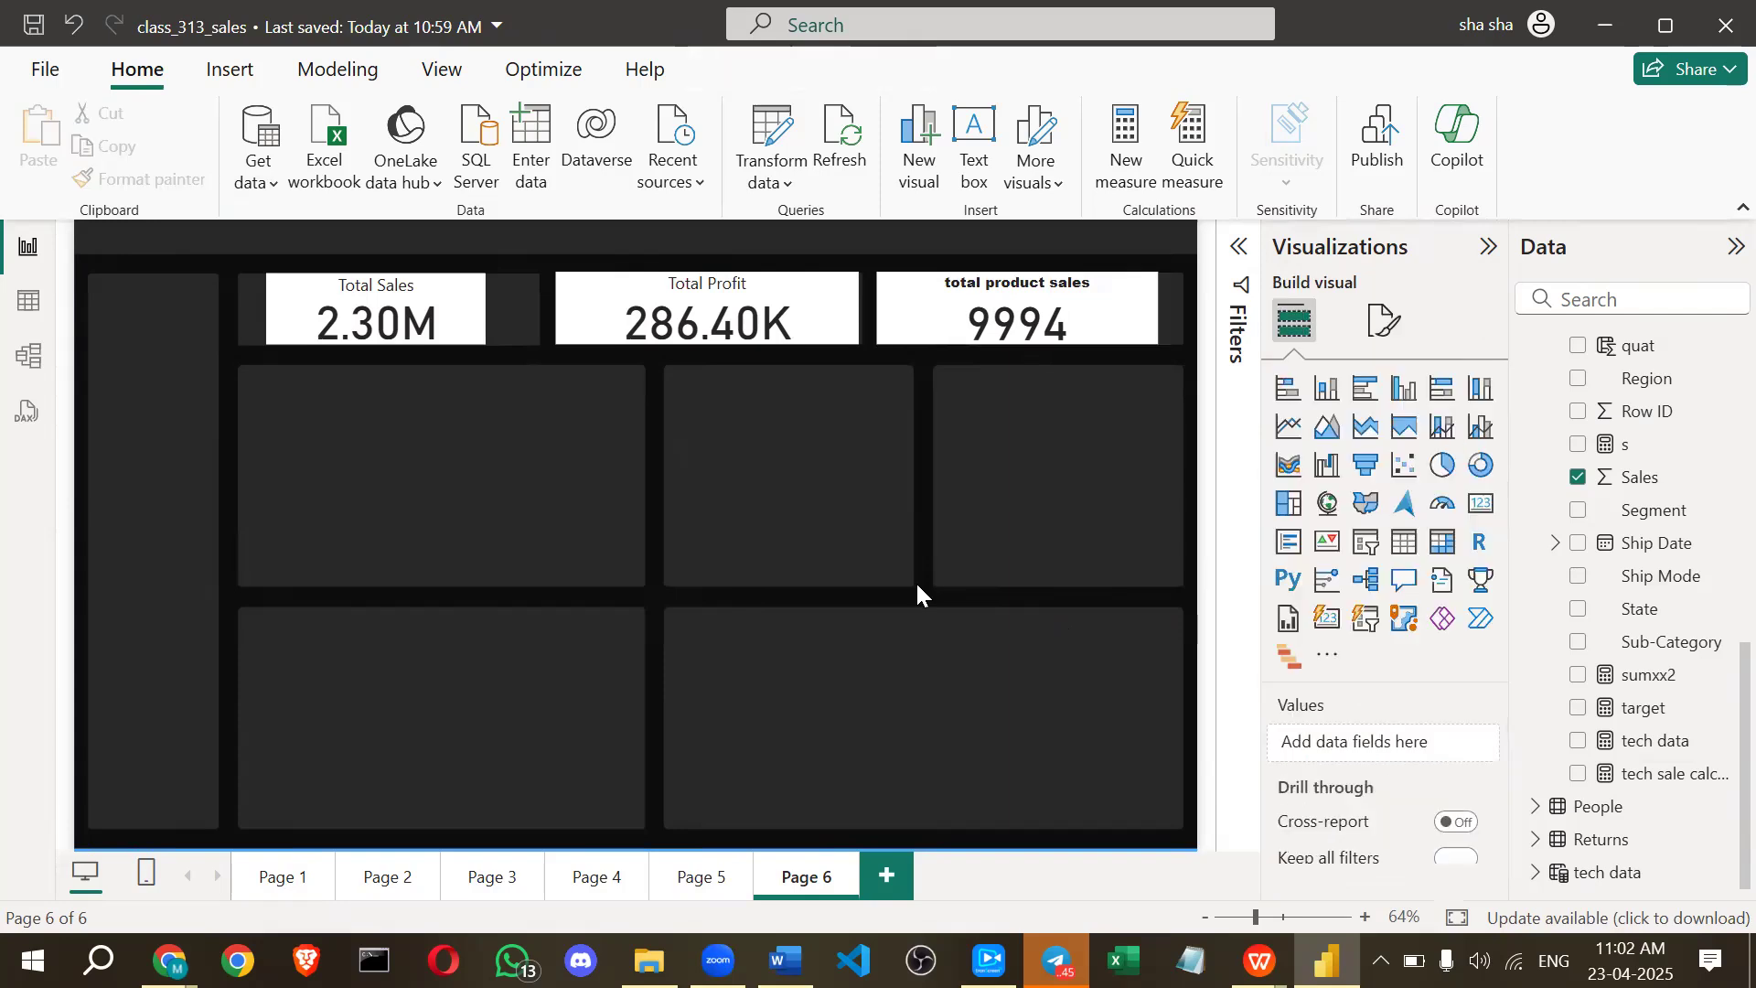
pyautogui.click(1016, 322)
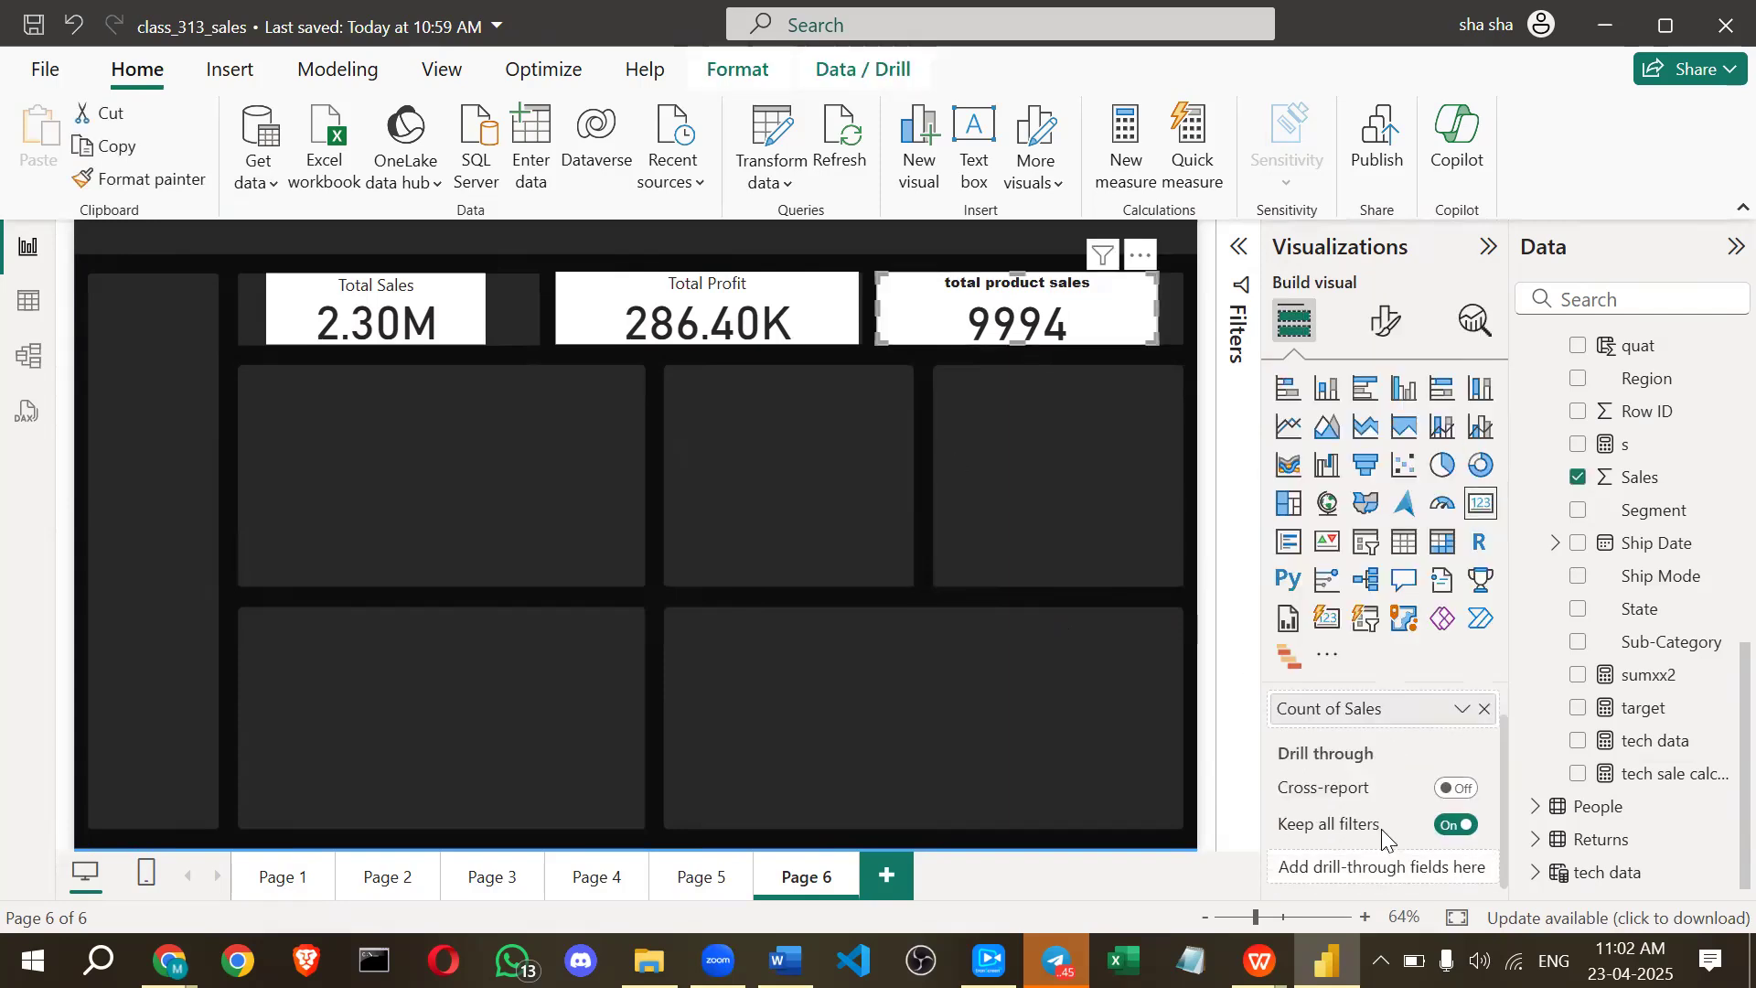
pyautogui.scroll(1, 1386, 837)
pyautogui.click(1461, 743)
pyautogui.moveTo(1533, 700)
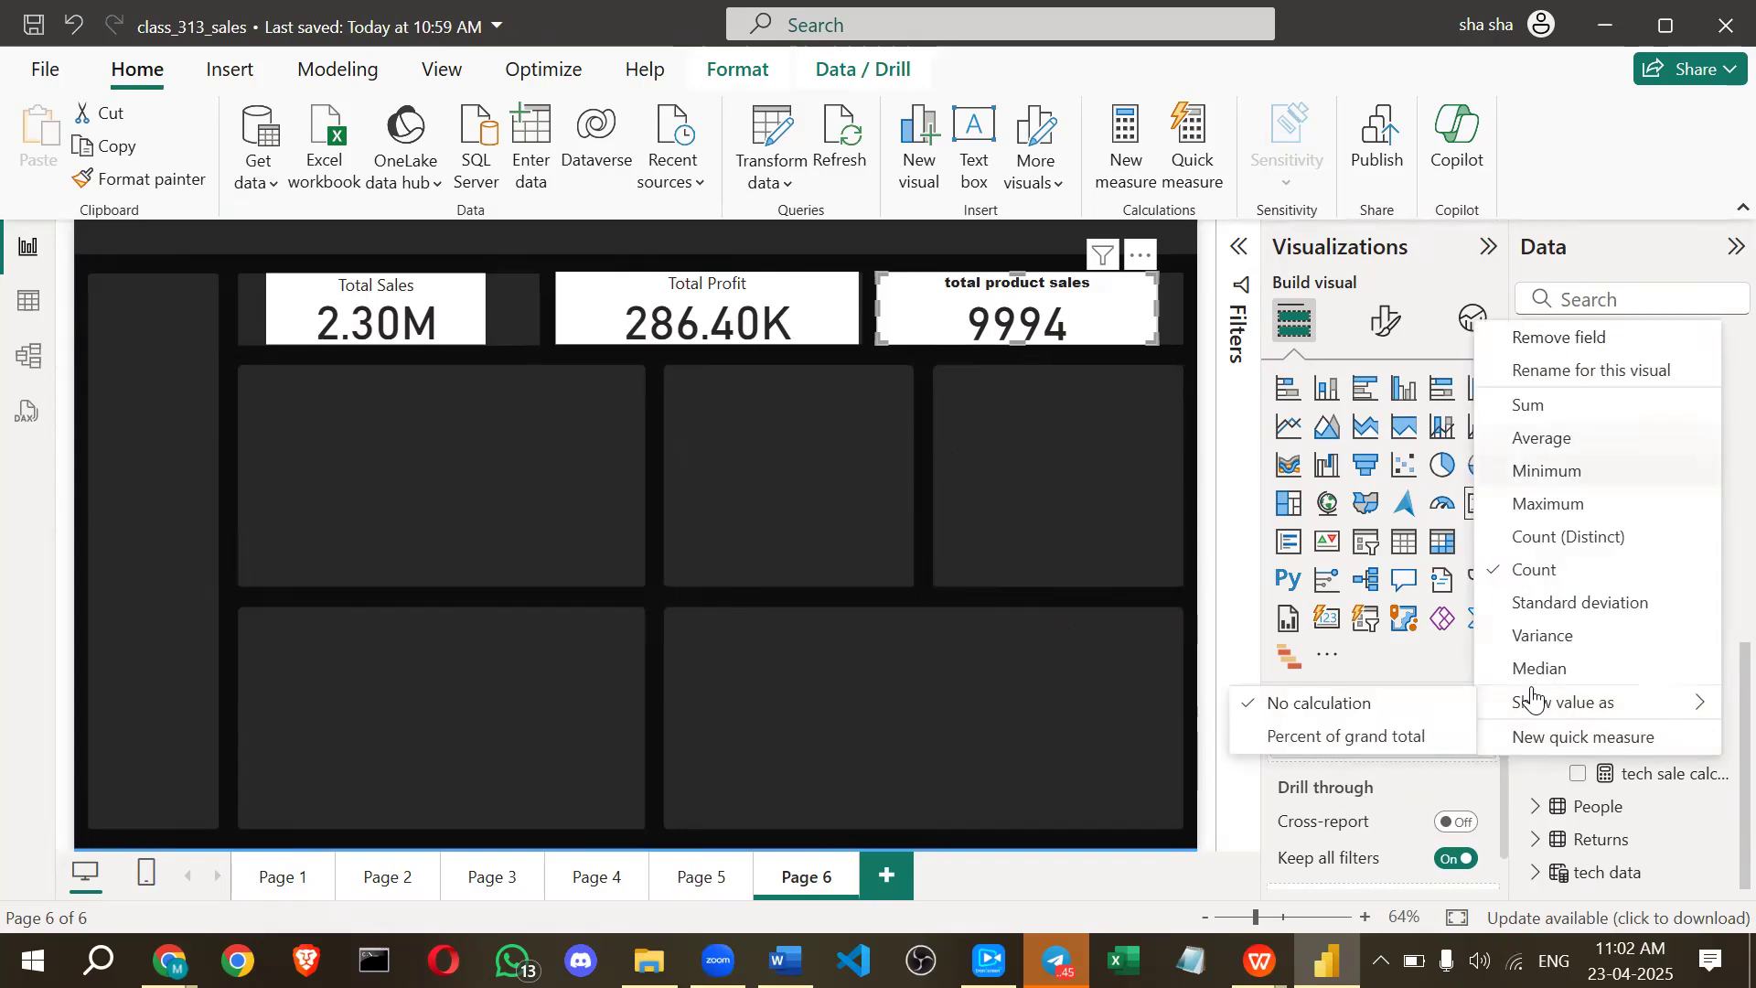
pyautogui.click(1166, 729)
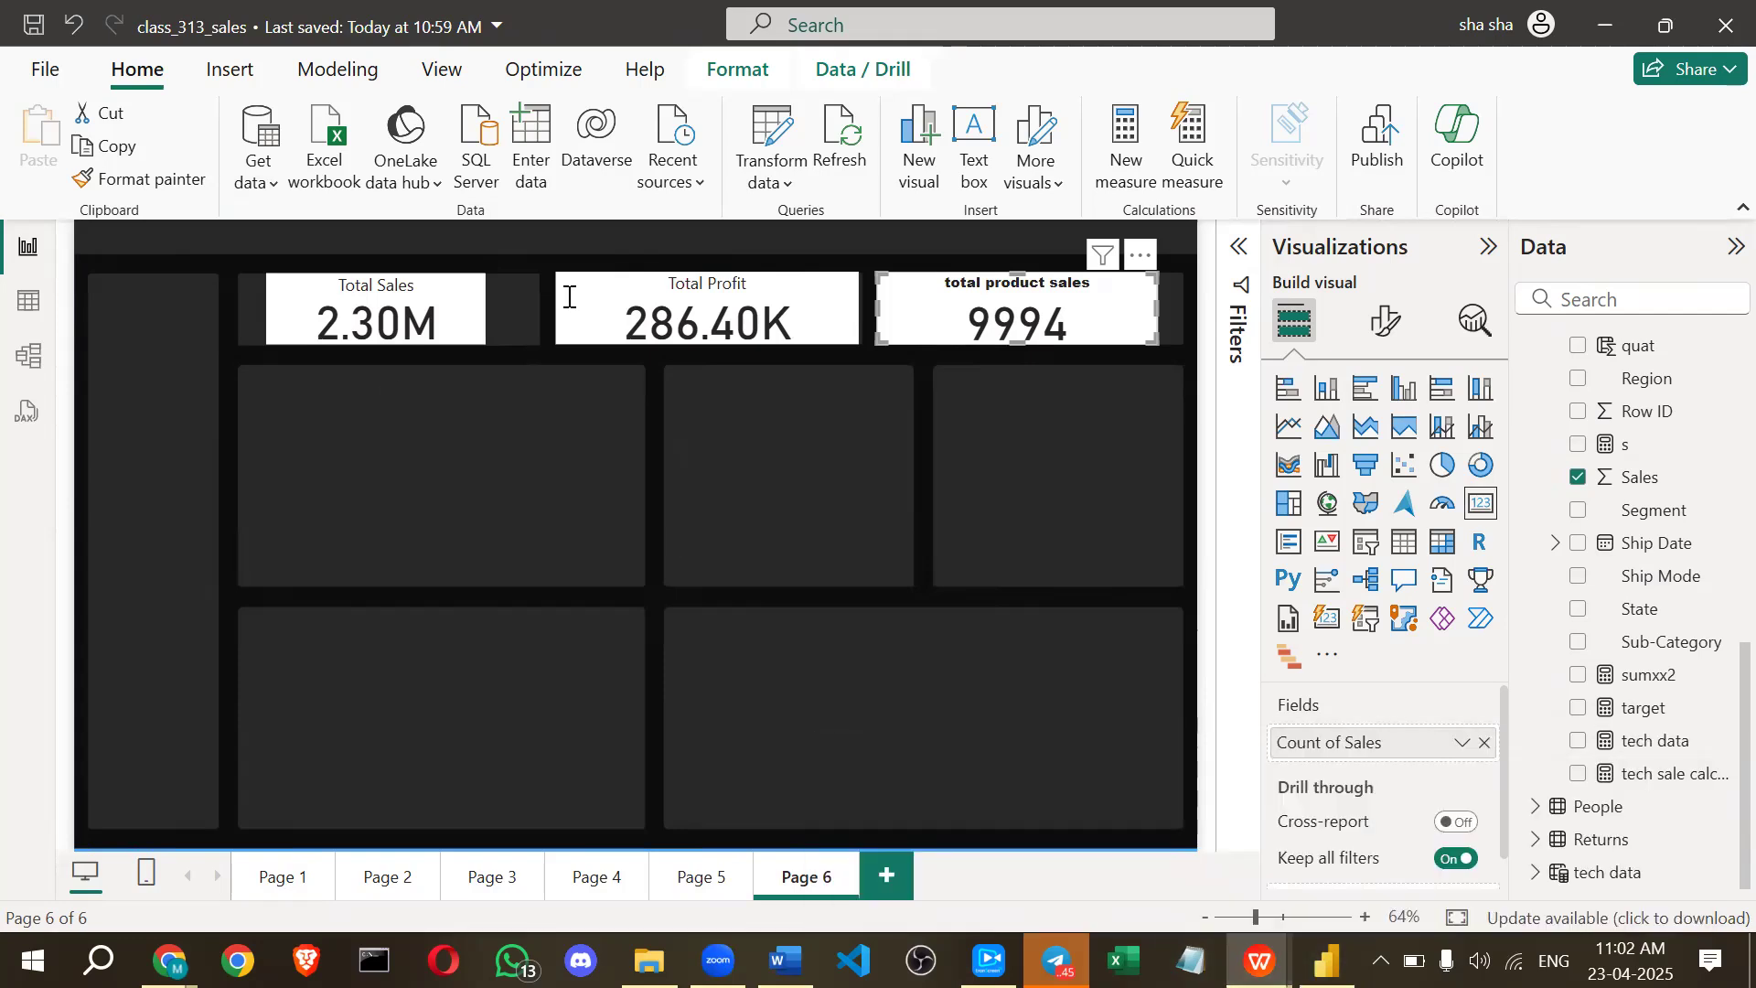
# Switch to the WPS Office question document and read the "Total Sales and Profit by Category" item under Sales and Profit Analysis.
pyautogui.hotkey('alt', 'Tab')
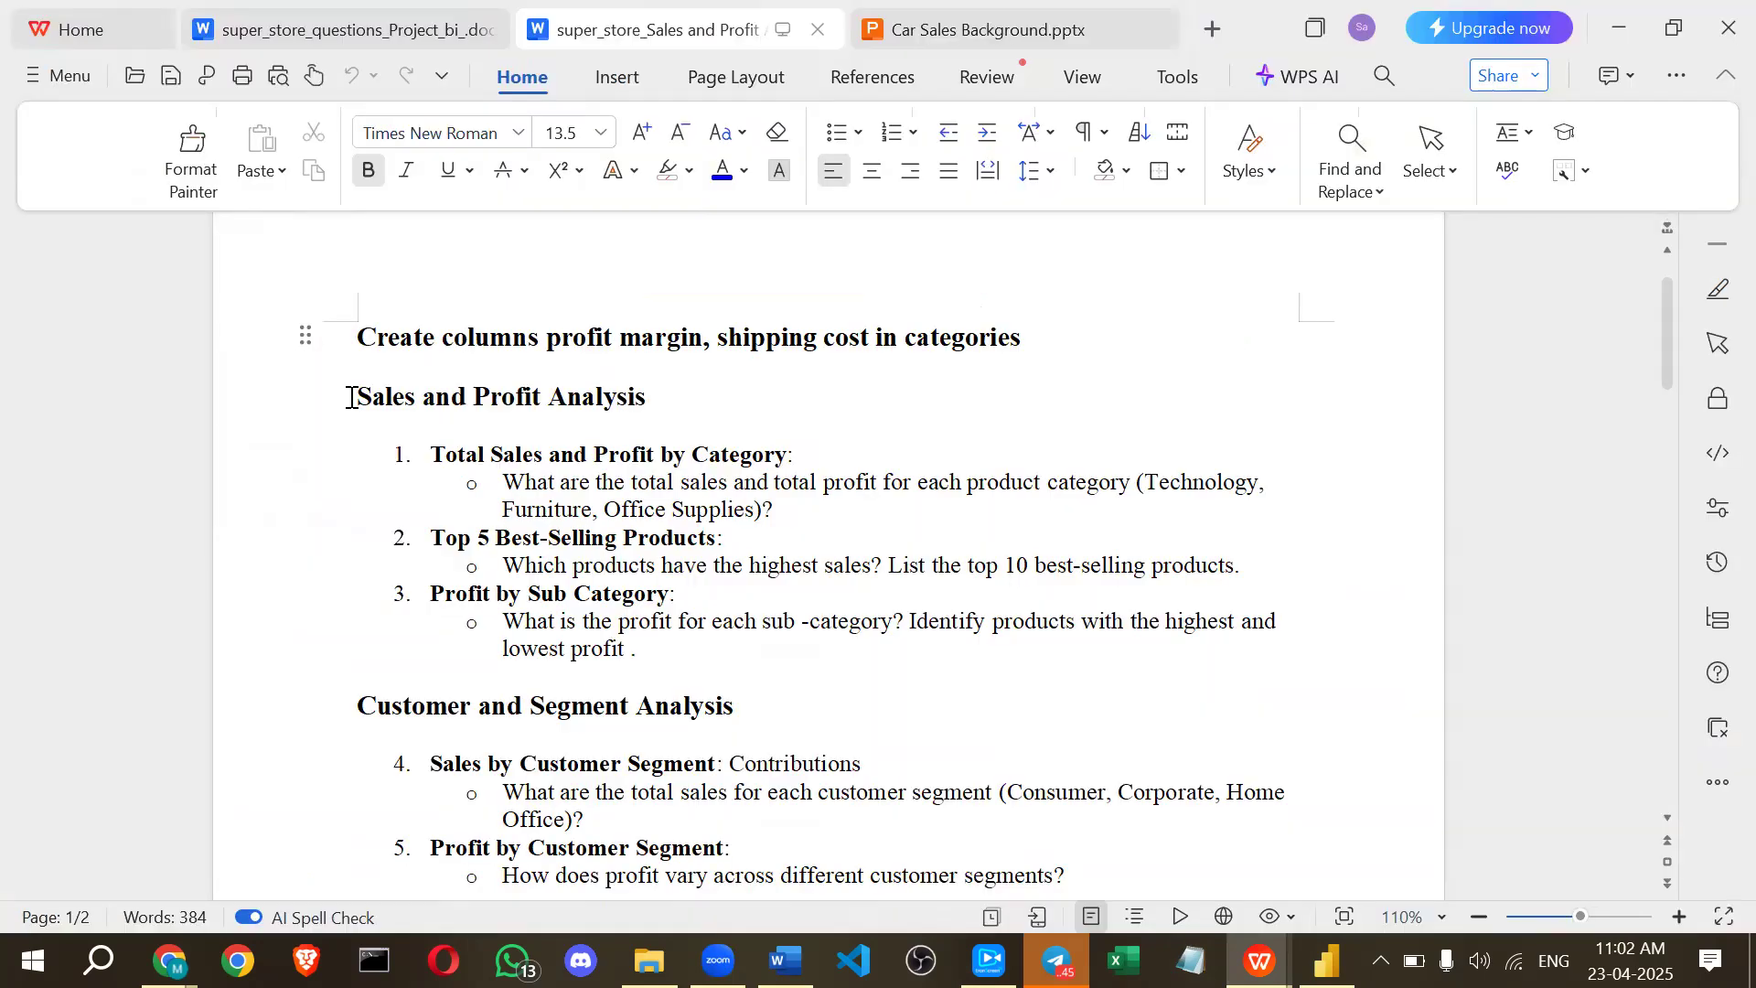
pyautogui.tripleClick(640, 400)
pyautogui.moveTo(479, 455); pyautogui.dragTo(787, 455)
pyautogui.hotkey('alt', 'Tab')
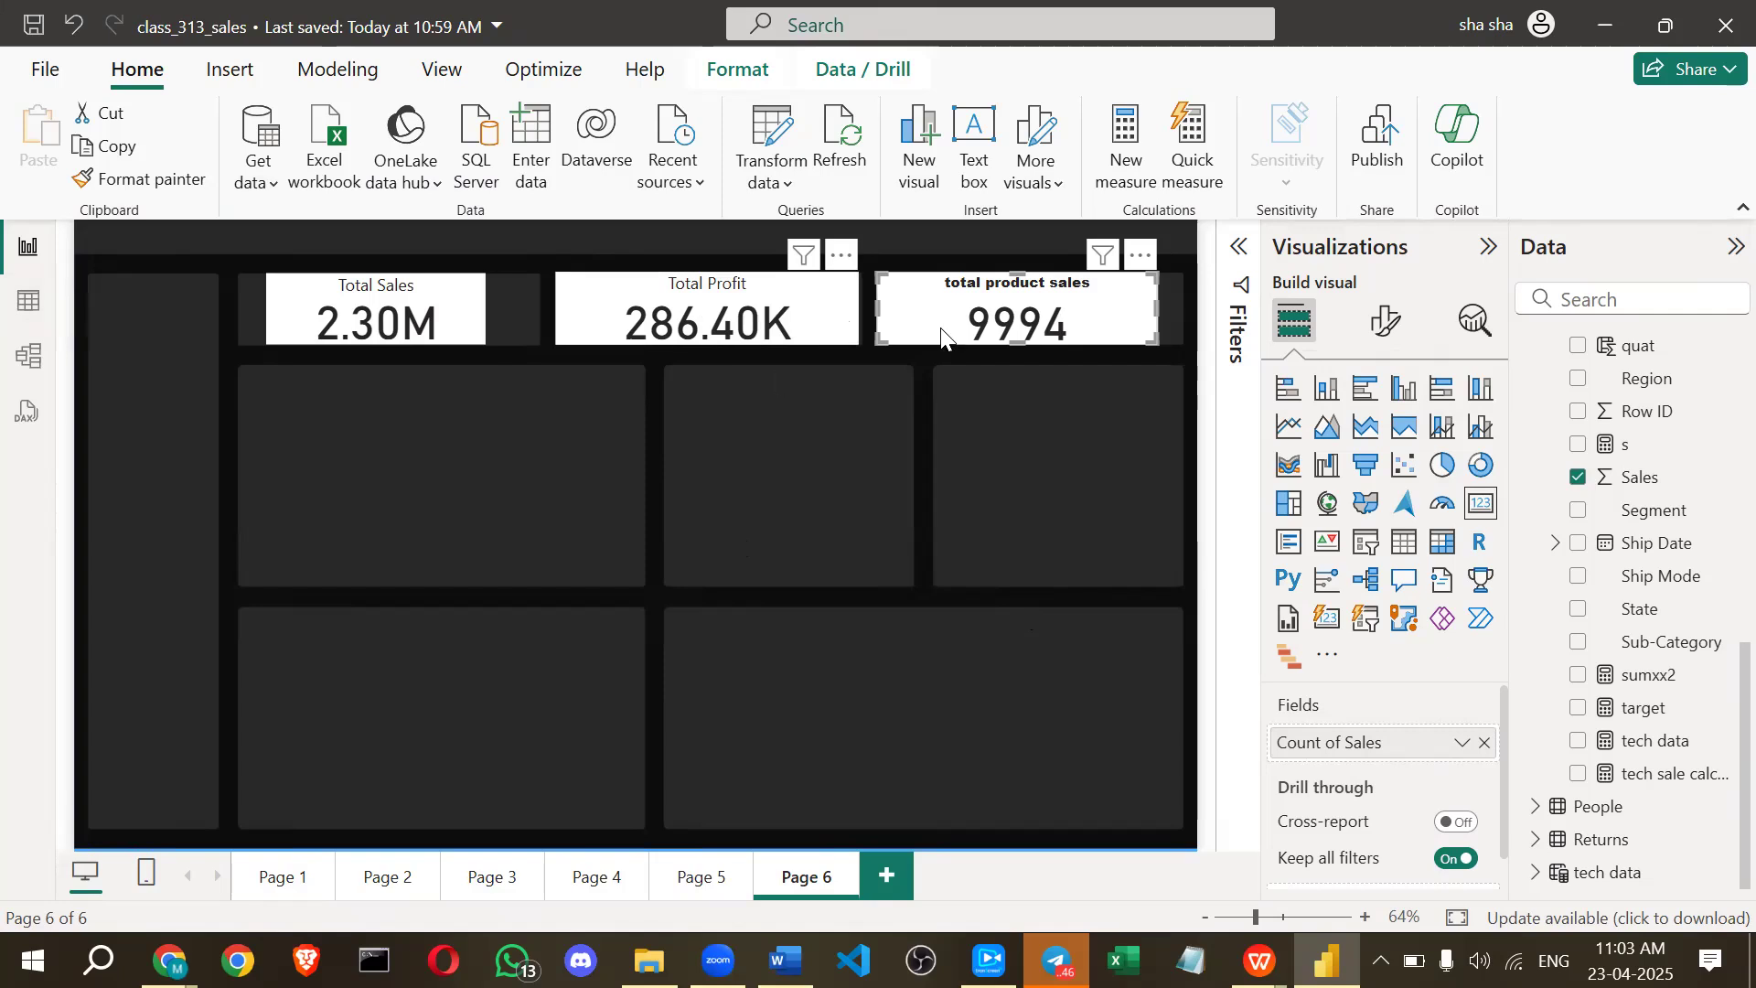
# Review the aggregation choices available for the third card's Count of Sales field in Power BI again.
pyautogui.moveTo(643, 328)
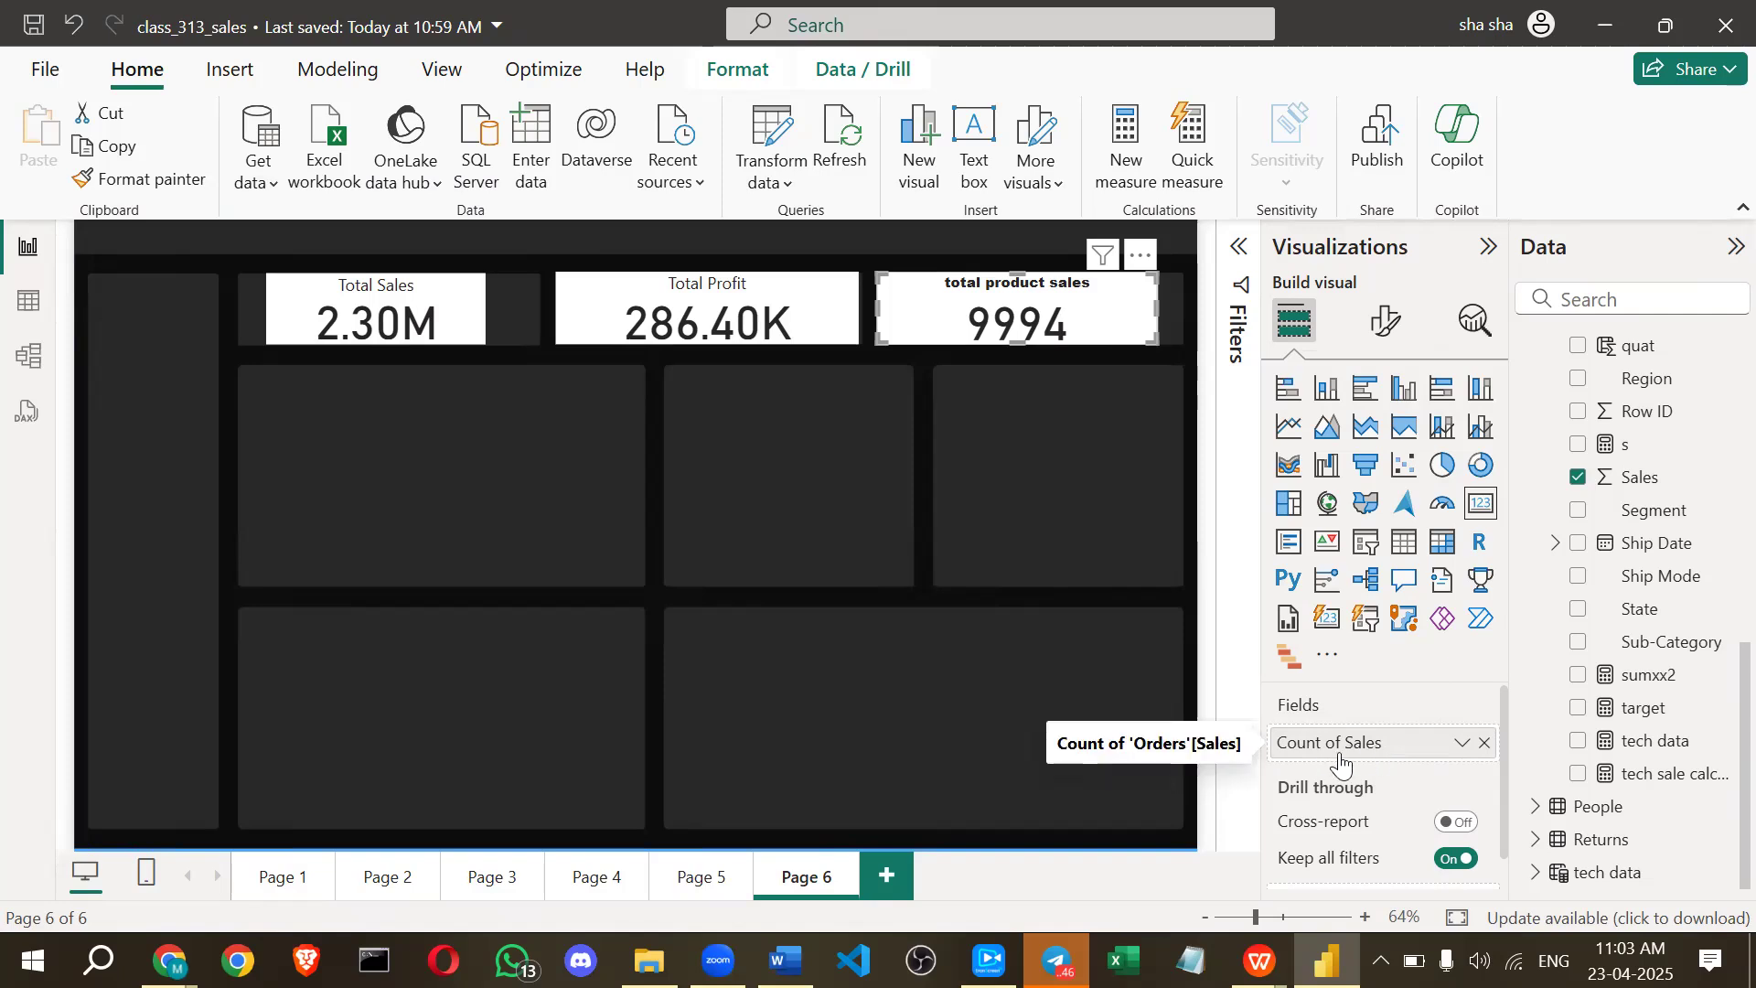
pyautogui.click(1462, 745)
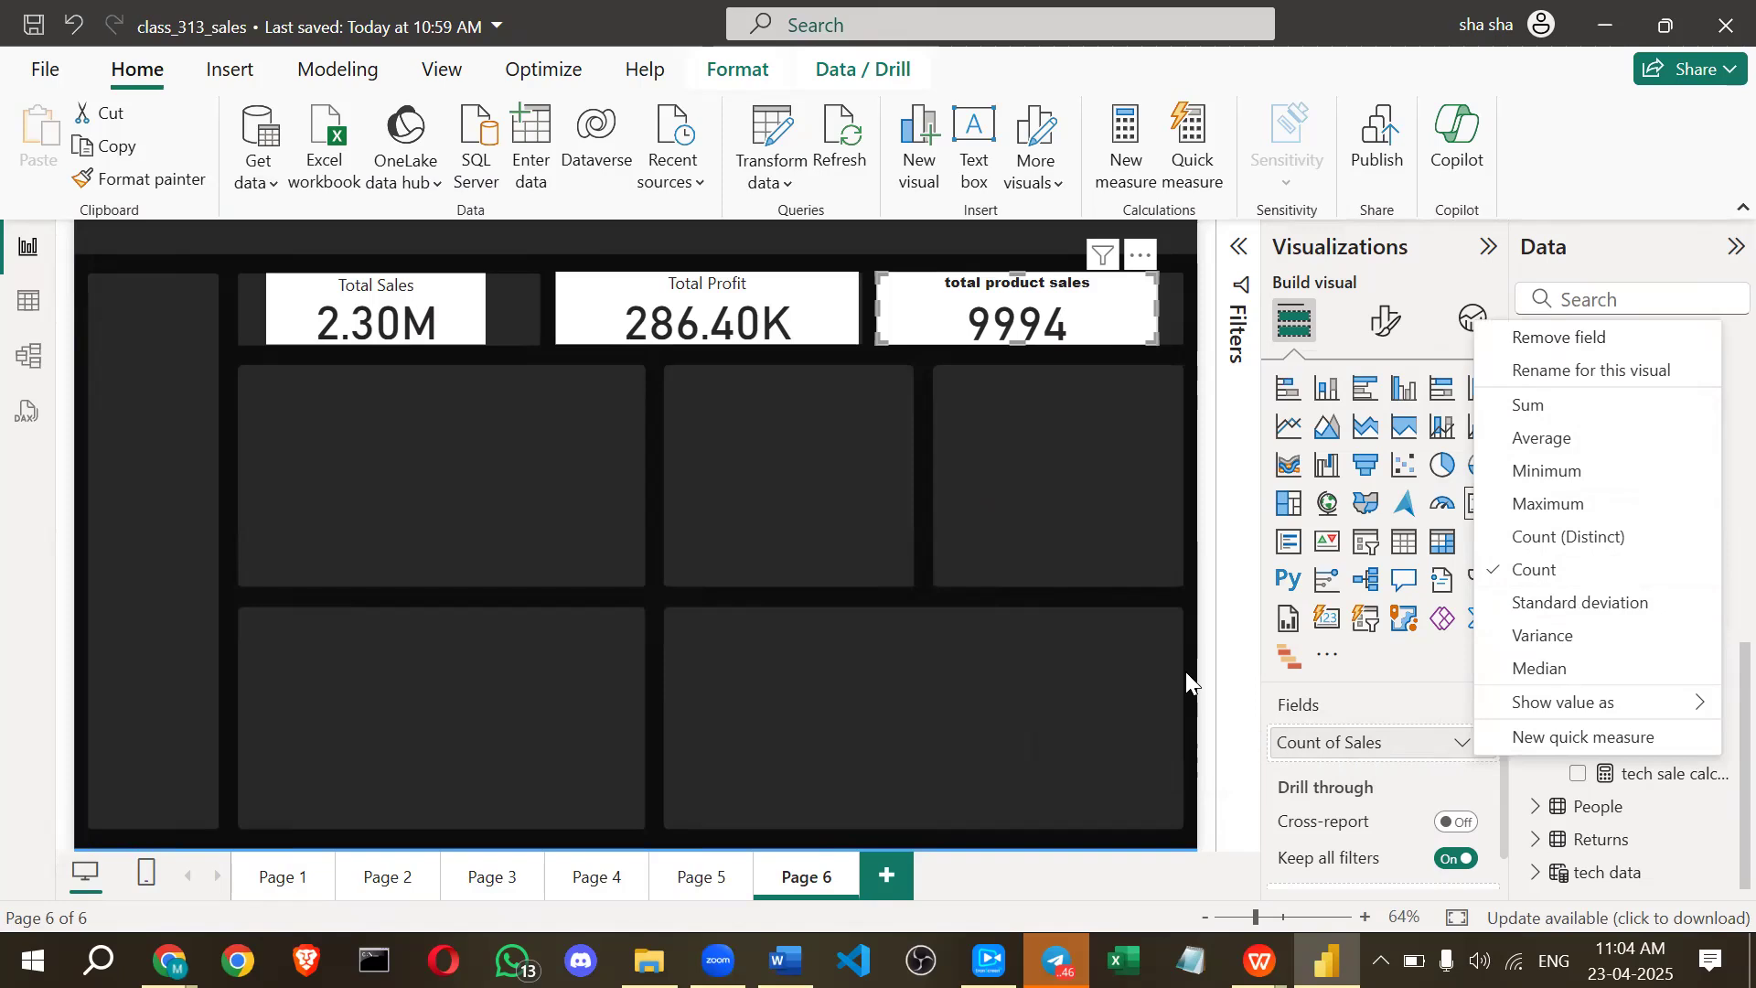
pyautogui.click(815, 510)
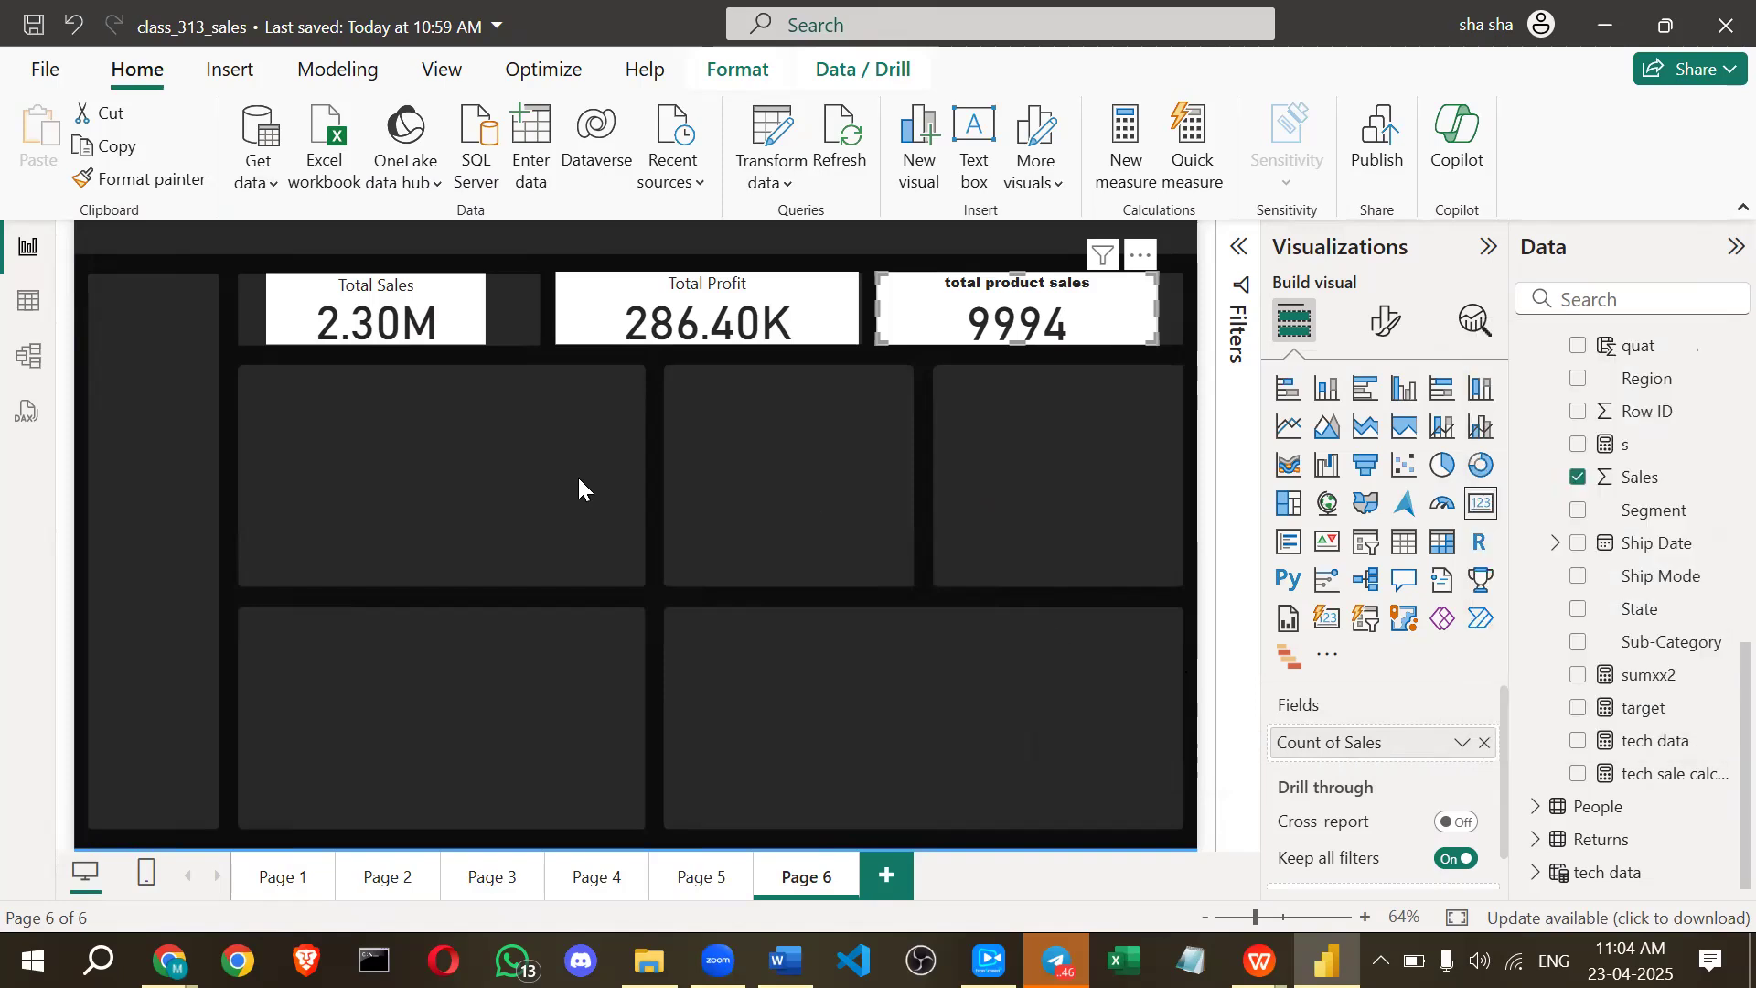
# Insert a blank stacked column chart and fit it to the large tile below the first two cards.
pyautogui.click(579, 479)
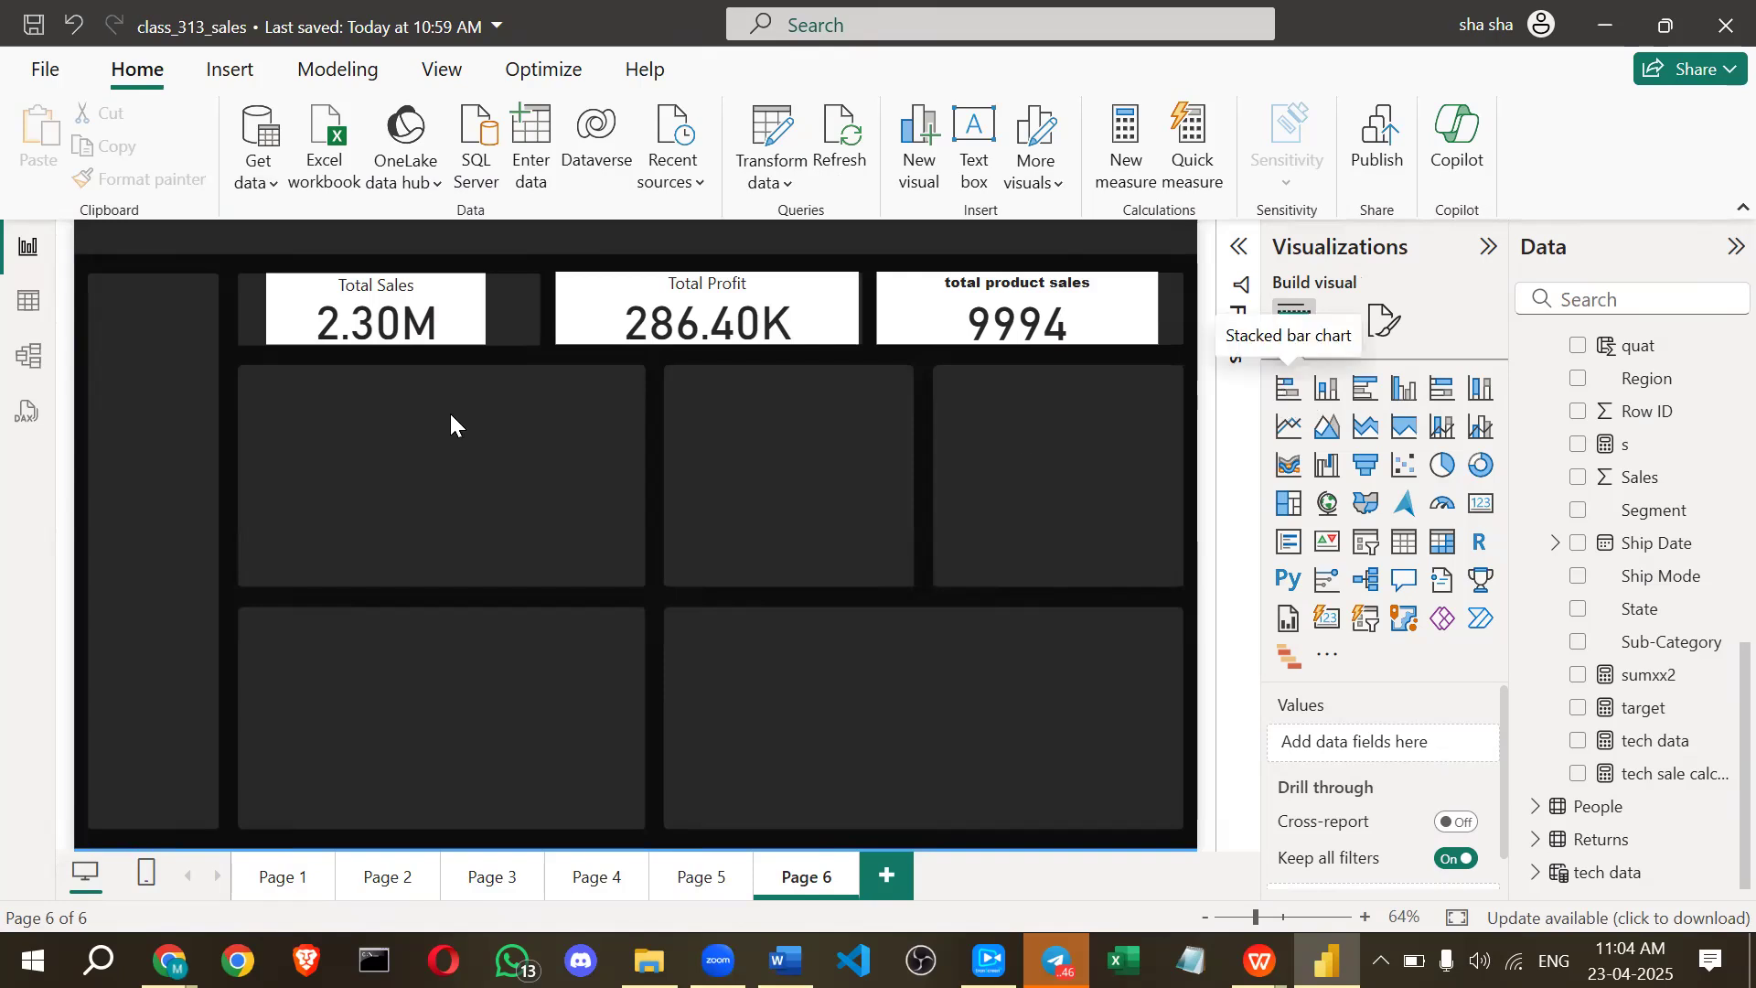
pyautogui.click(1327, 390)
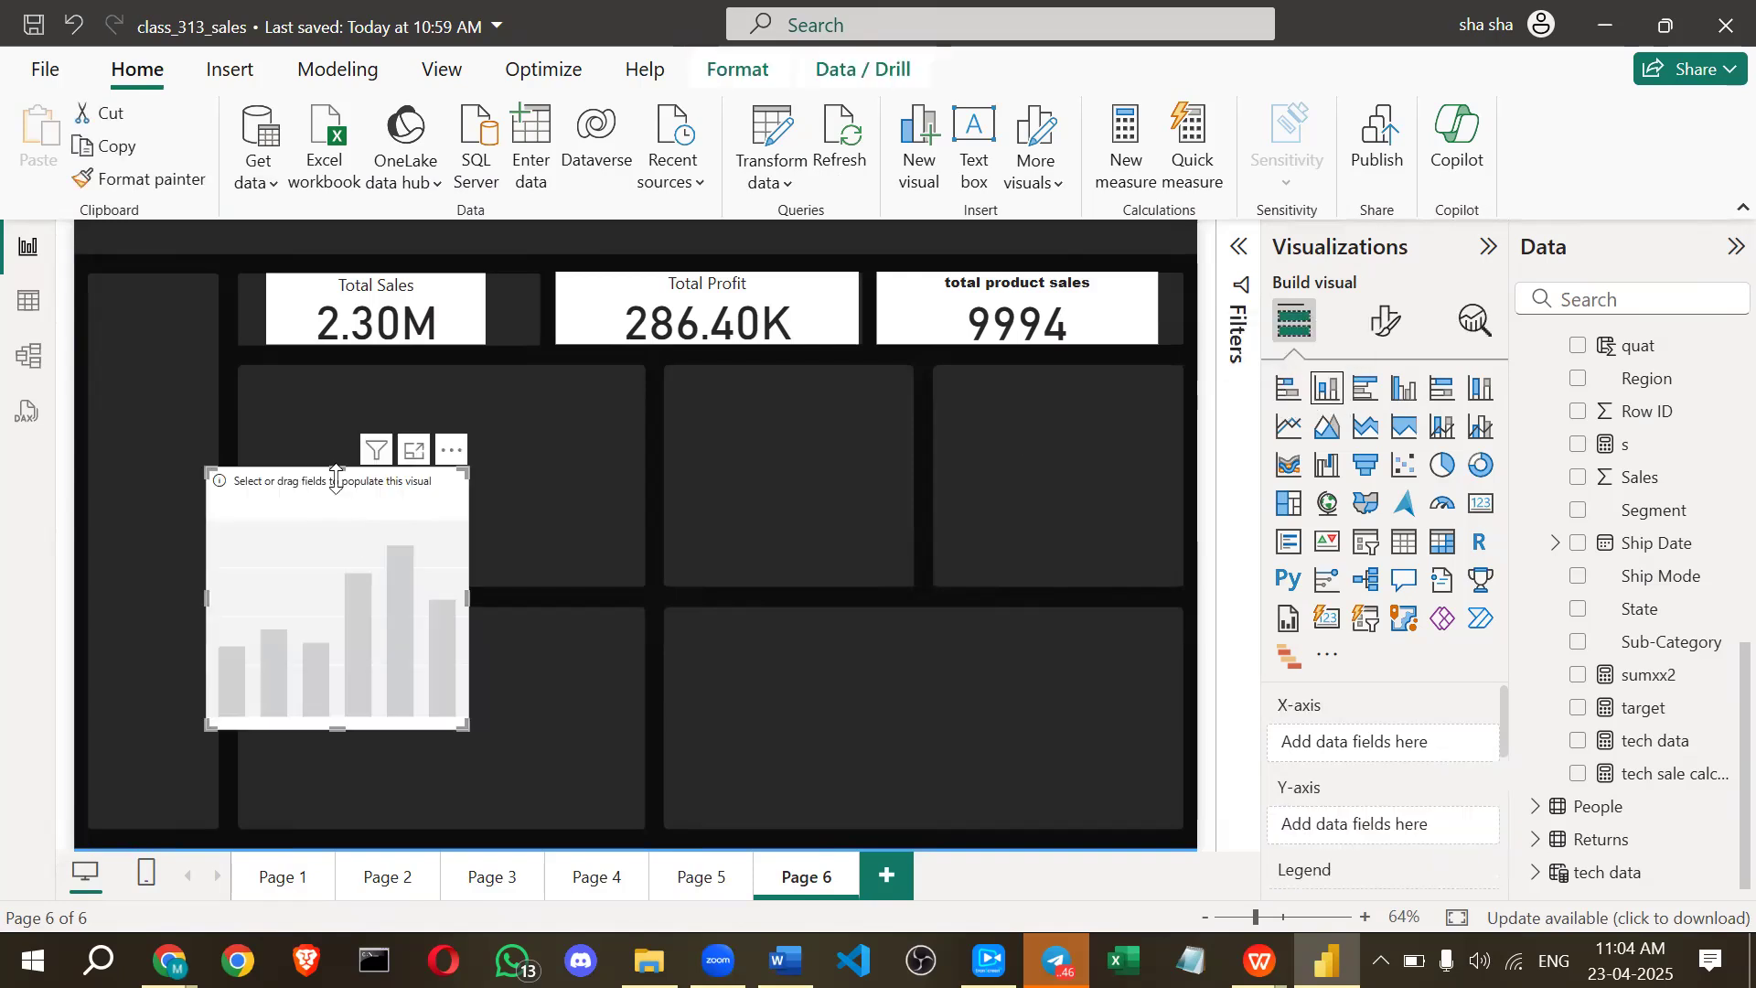
pyautogui.moveTo(305, 482); pyautogui.dragTo(333, 383)
pyautogui.moveTo(483, 622); pyautogui.dragTo(638, 587)
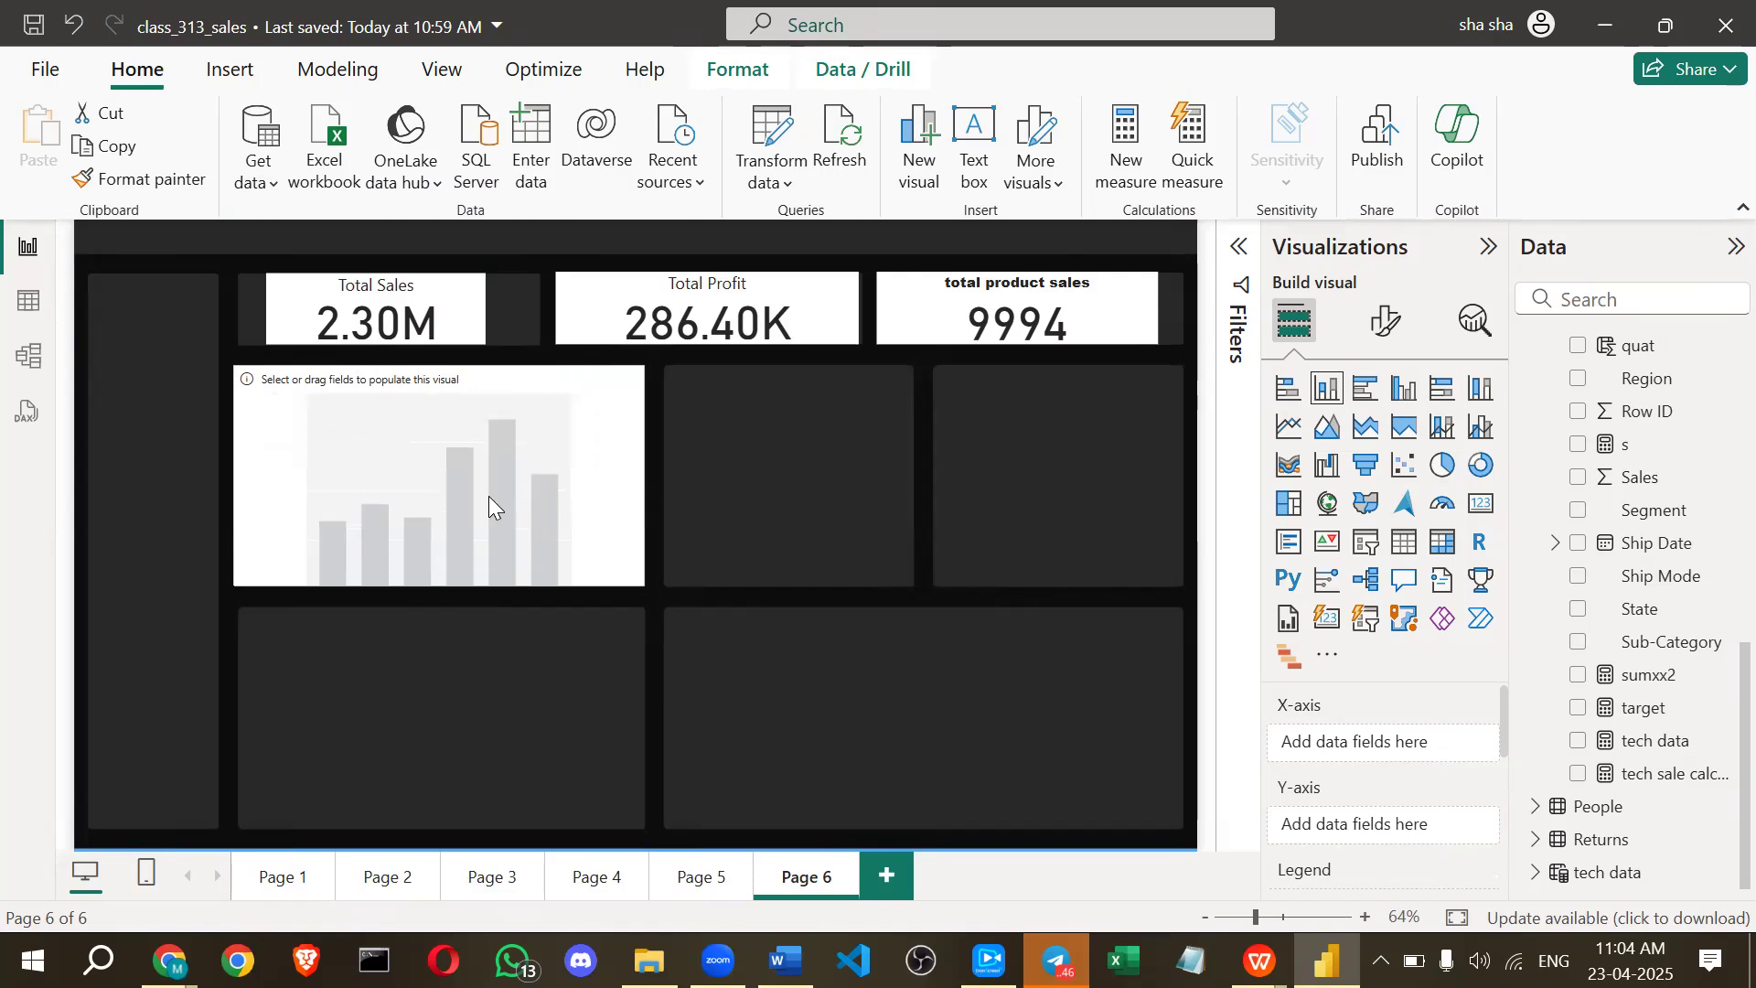
pyautogui.moveTo(427, 386); pyautogui.dragTo(434, 386)
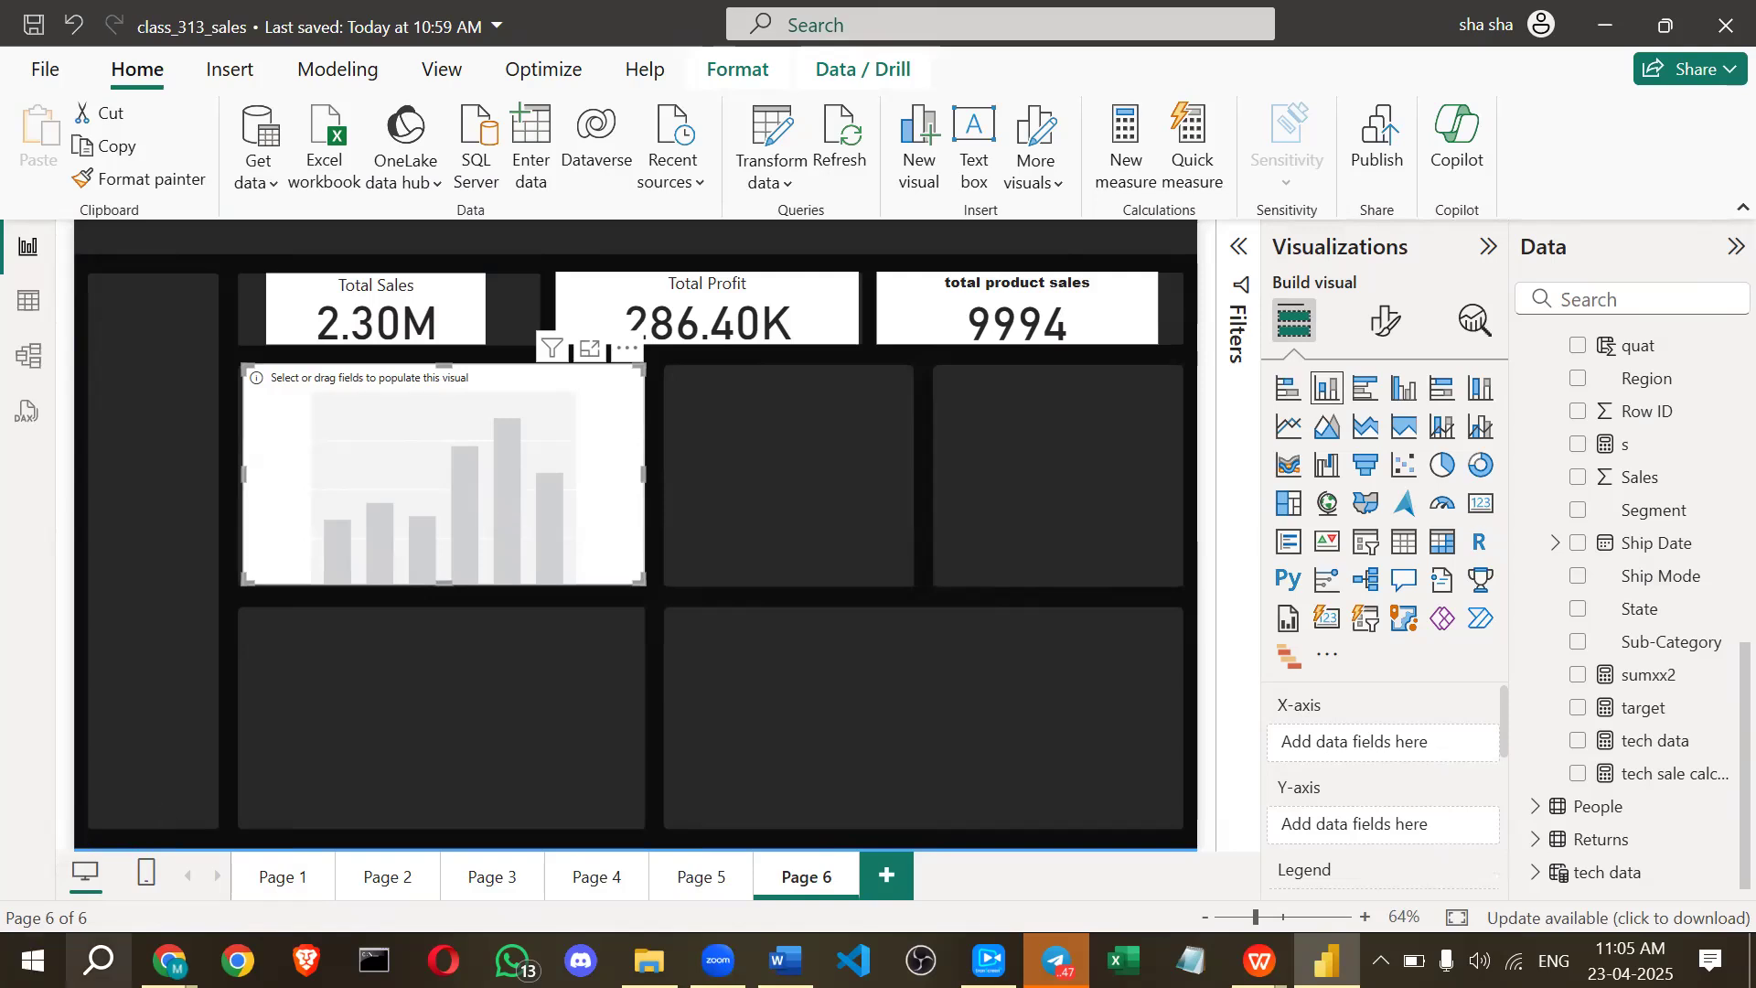
# Launch Epic Pen, move its toolbar off the cards and underline the placeholder chart's columns in yellow.
pyautogui.click(99, 961)
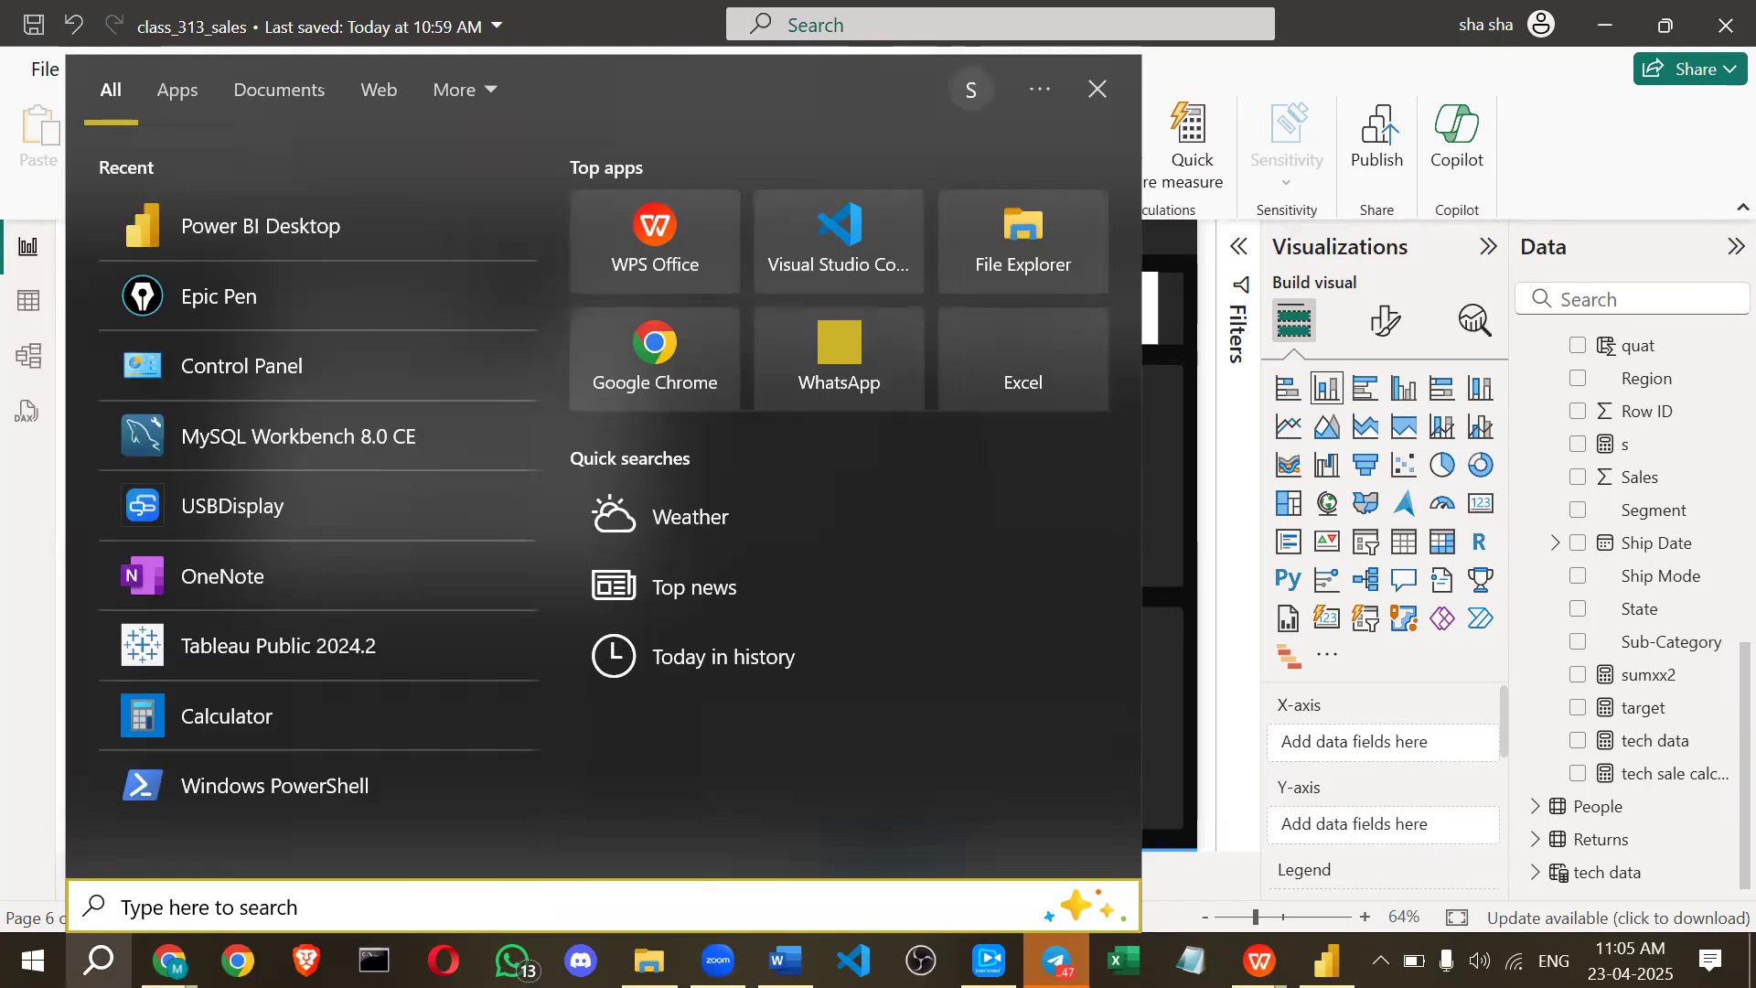
pyautogui.write('epi')
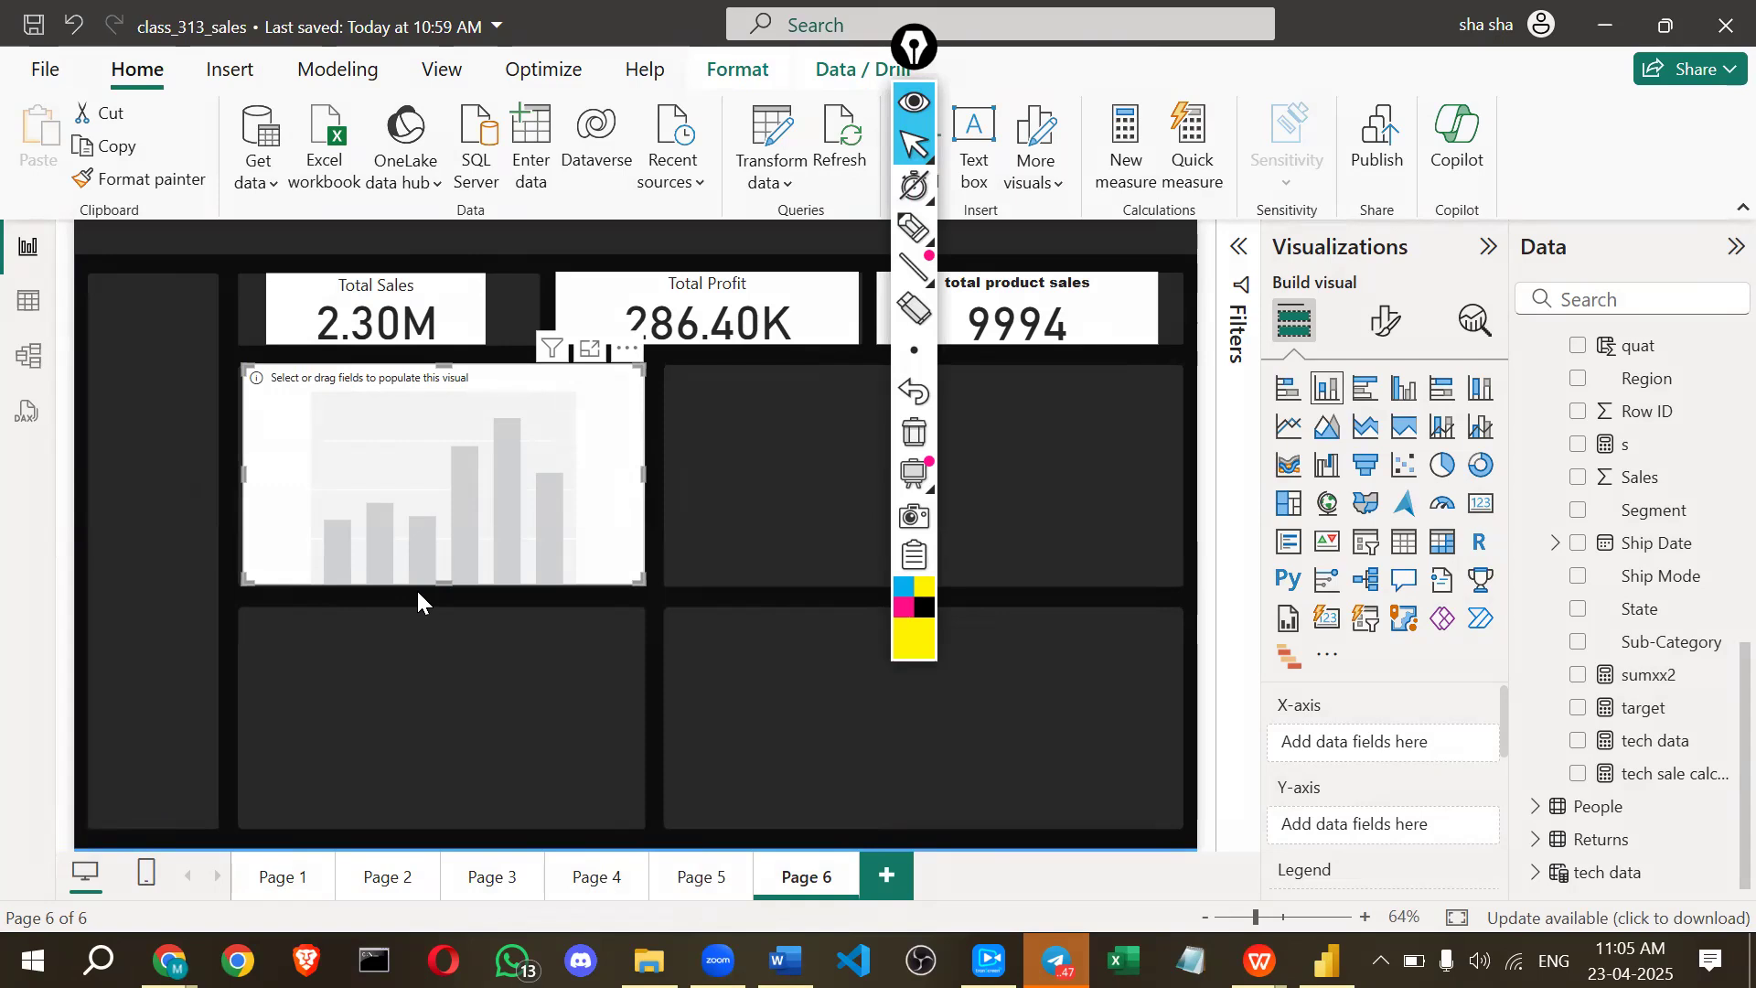
pyautogui.moveTo(913, 70); pyautogui.dragTo(1209, 101)
pyautogui.click(1206, 256)
pyautogui.moveTo(326, 586); pyautogui.dragTo(437, 588)
pyautogui.moveTo(445, 584); pyautogui.dragTo(571, 588)
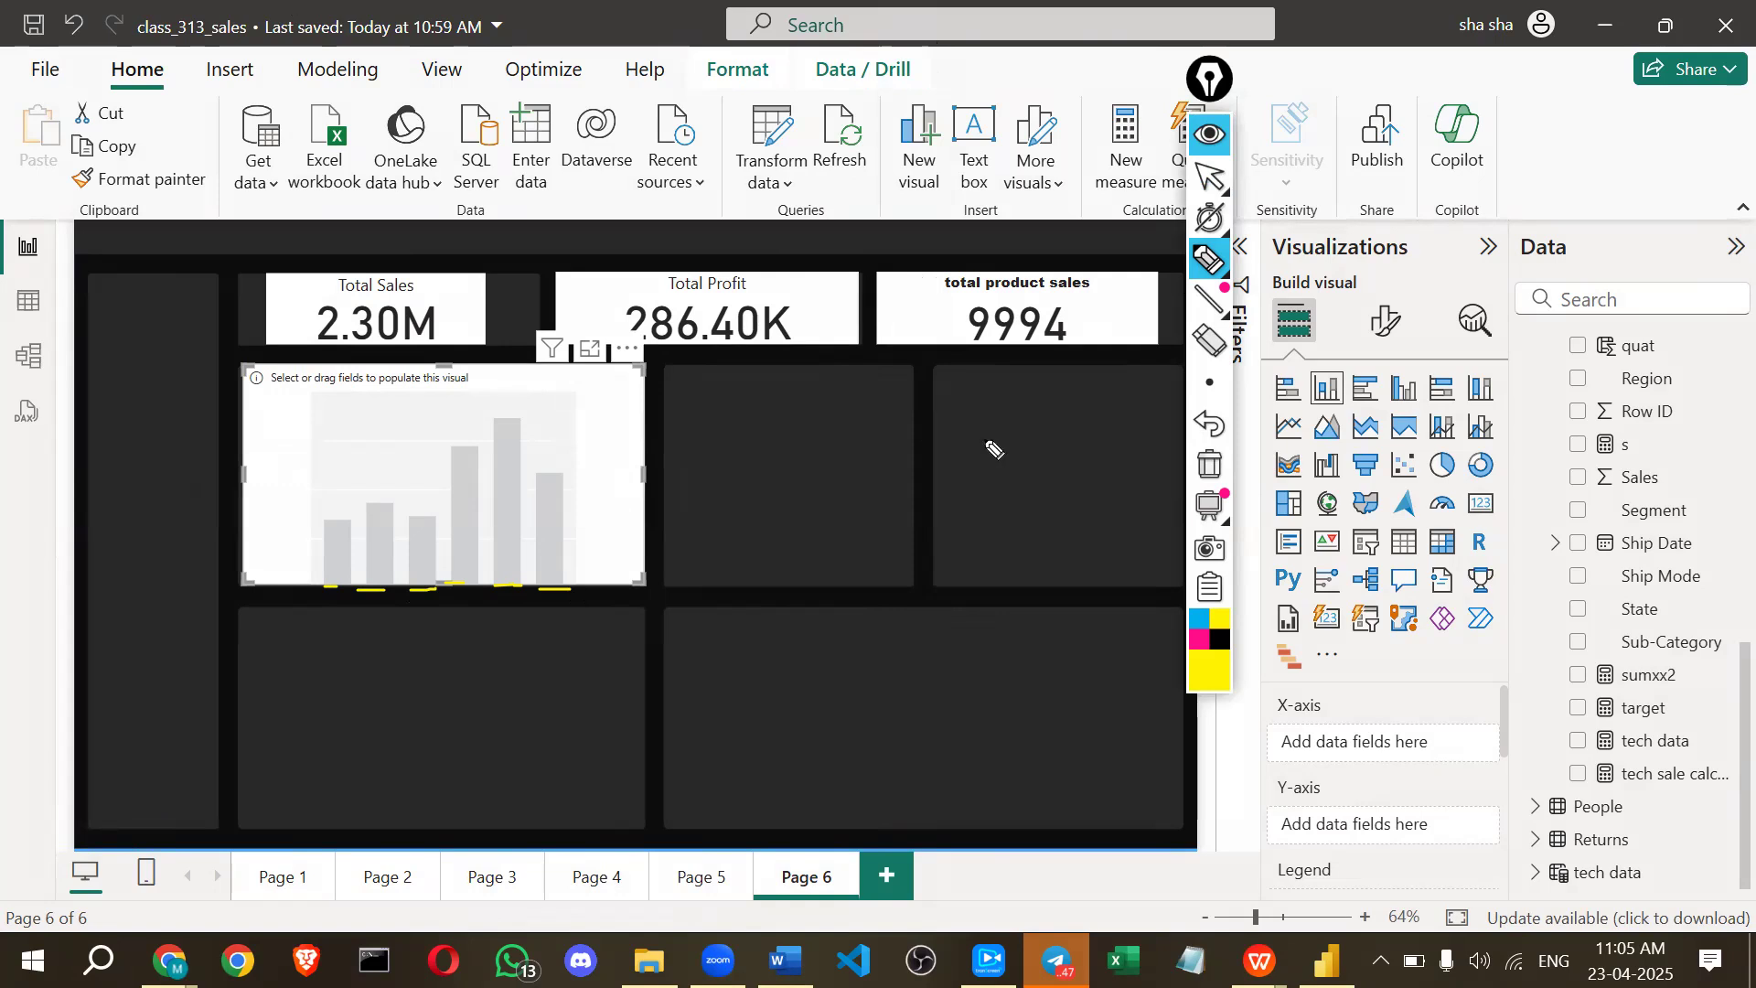
# Sketch a yellow arrow, box and letter D, then write E, S, N and W in pink and circle them.
pyautogui.moveTo(922, 440)
pyautogui.mouseDown()
pyautogui.moveTo(987, 449)
pyautogui.moveTo(1091, 417)
pyautogui.mouseUp()
pyautogui.moveTo(1020, 420); pyautogui.dragTo(1019, 450)
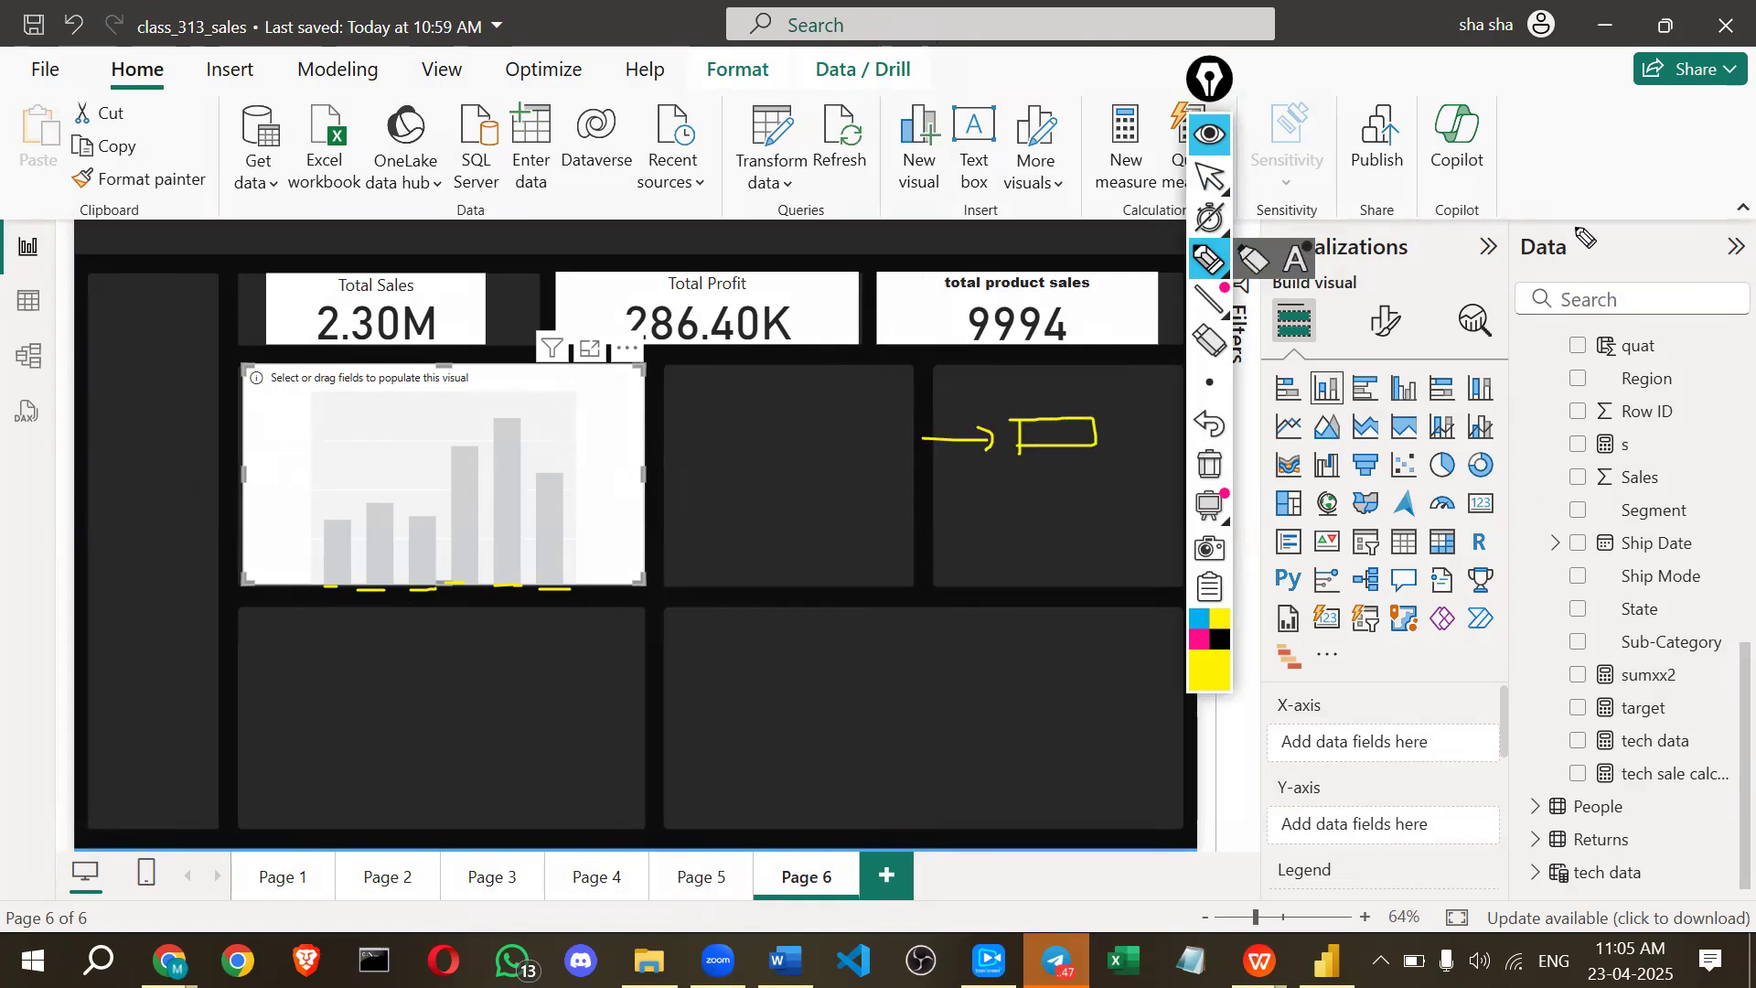
pyautogui.moveTo(1560, 176); pyautogui.dragTo(1573, 212)
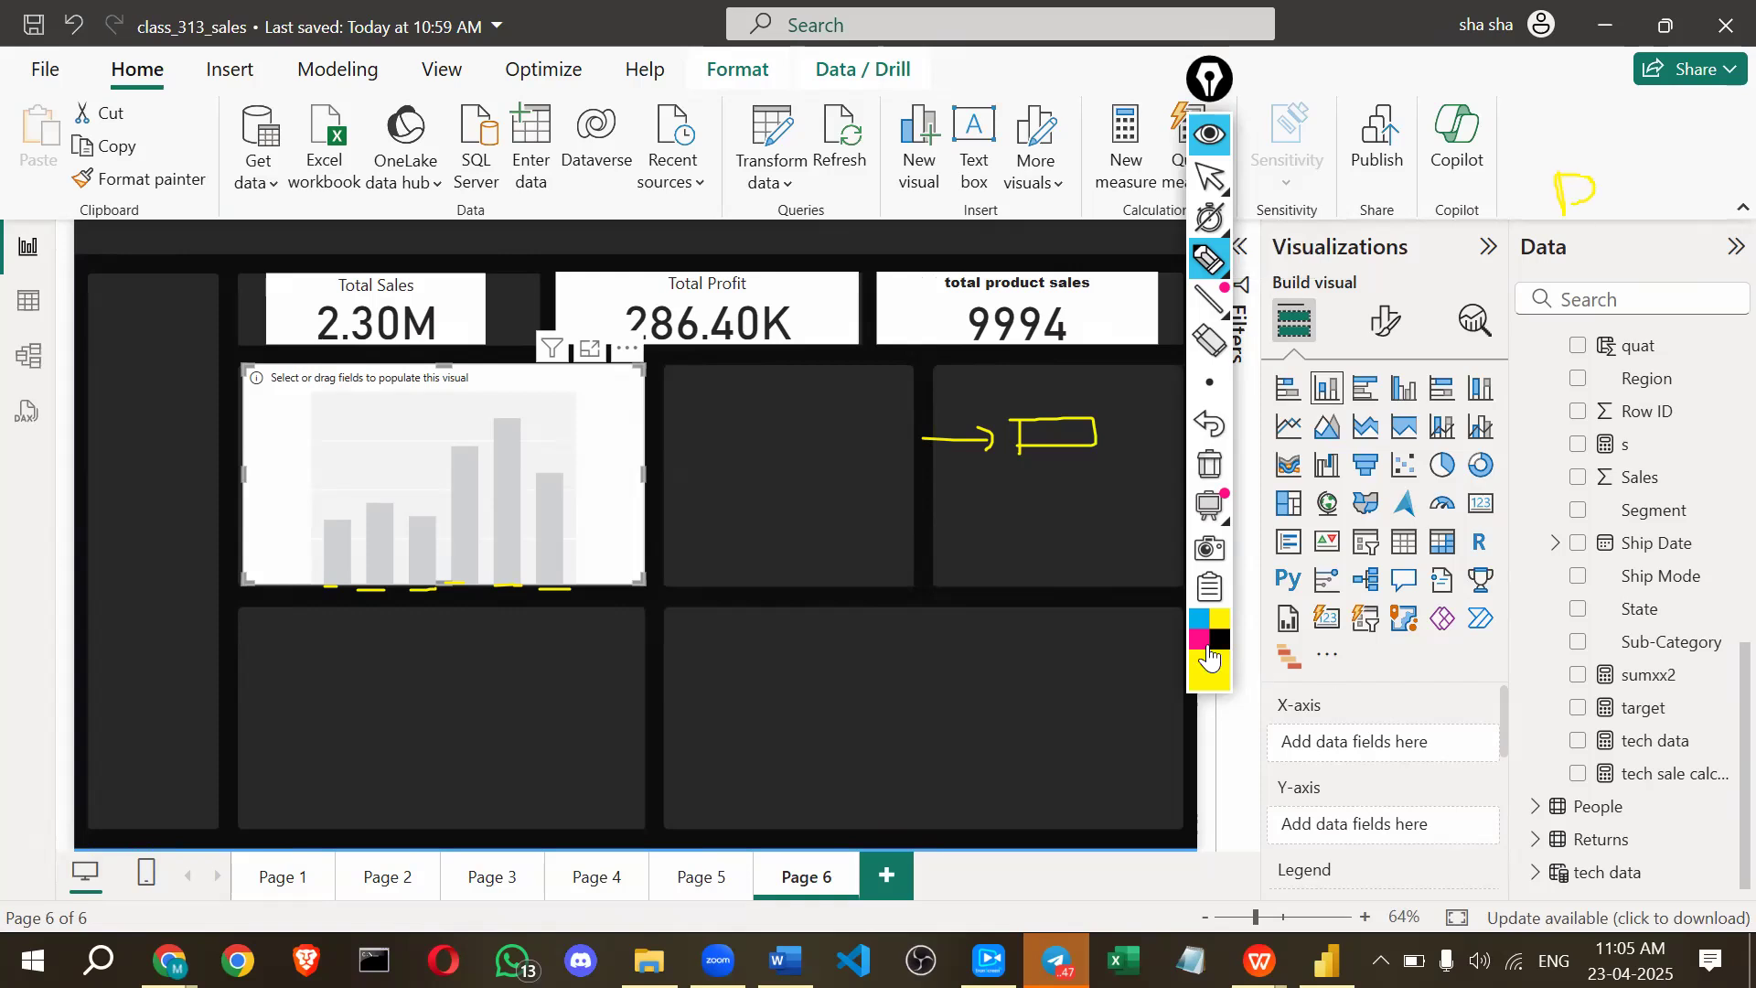
pyautogui.click(1200, 639)
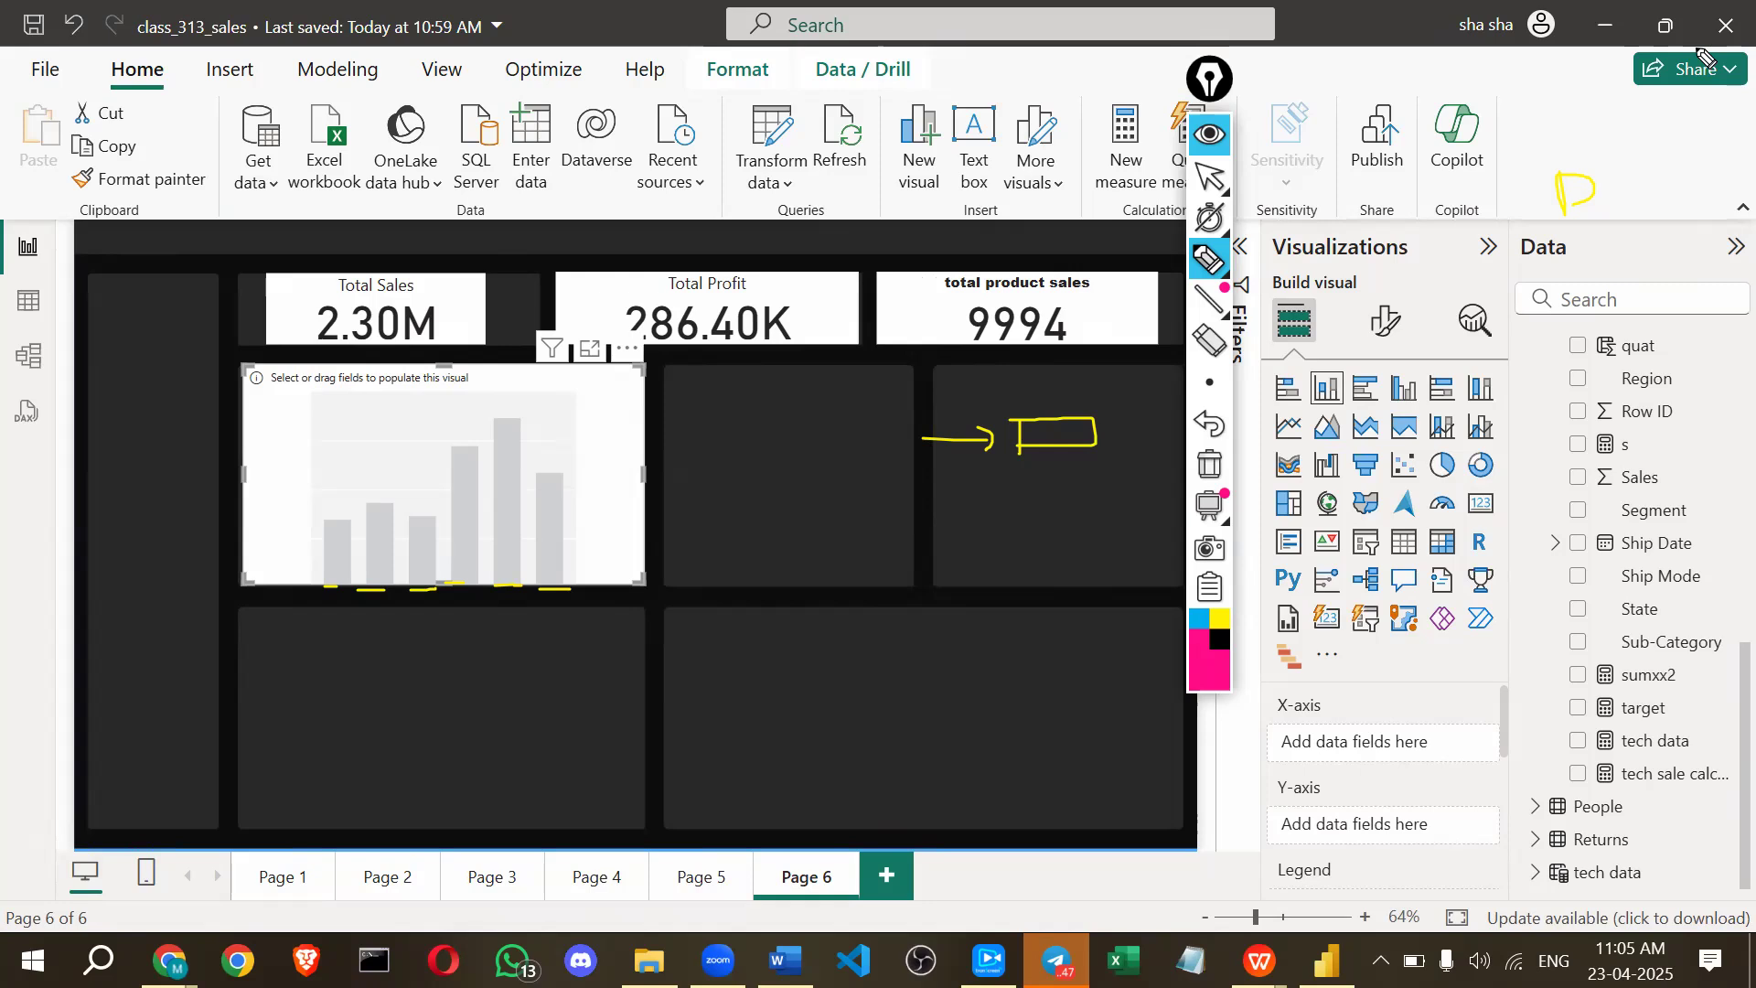
pyautogui.moveTo(1677, 168)
pyautogui.mouseDown()
pyautogui.moveTo(1652, 273)
pyautogui.moveTo(1684, 295)
pyautogui.moveTo(1684, 350)
pyautogui.mouseUp()
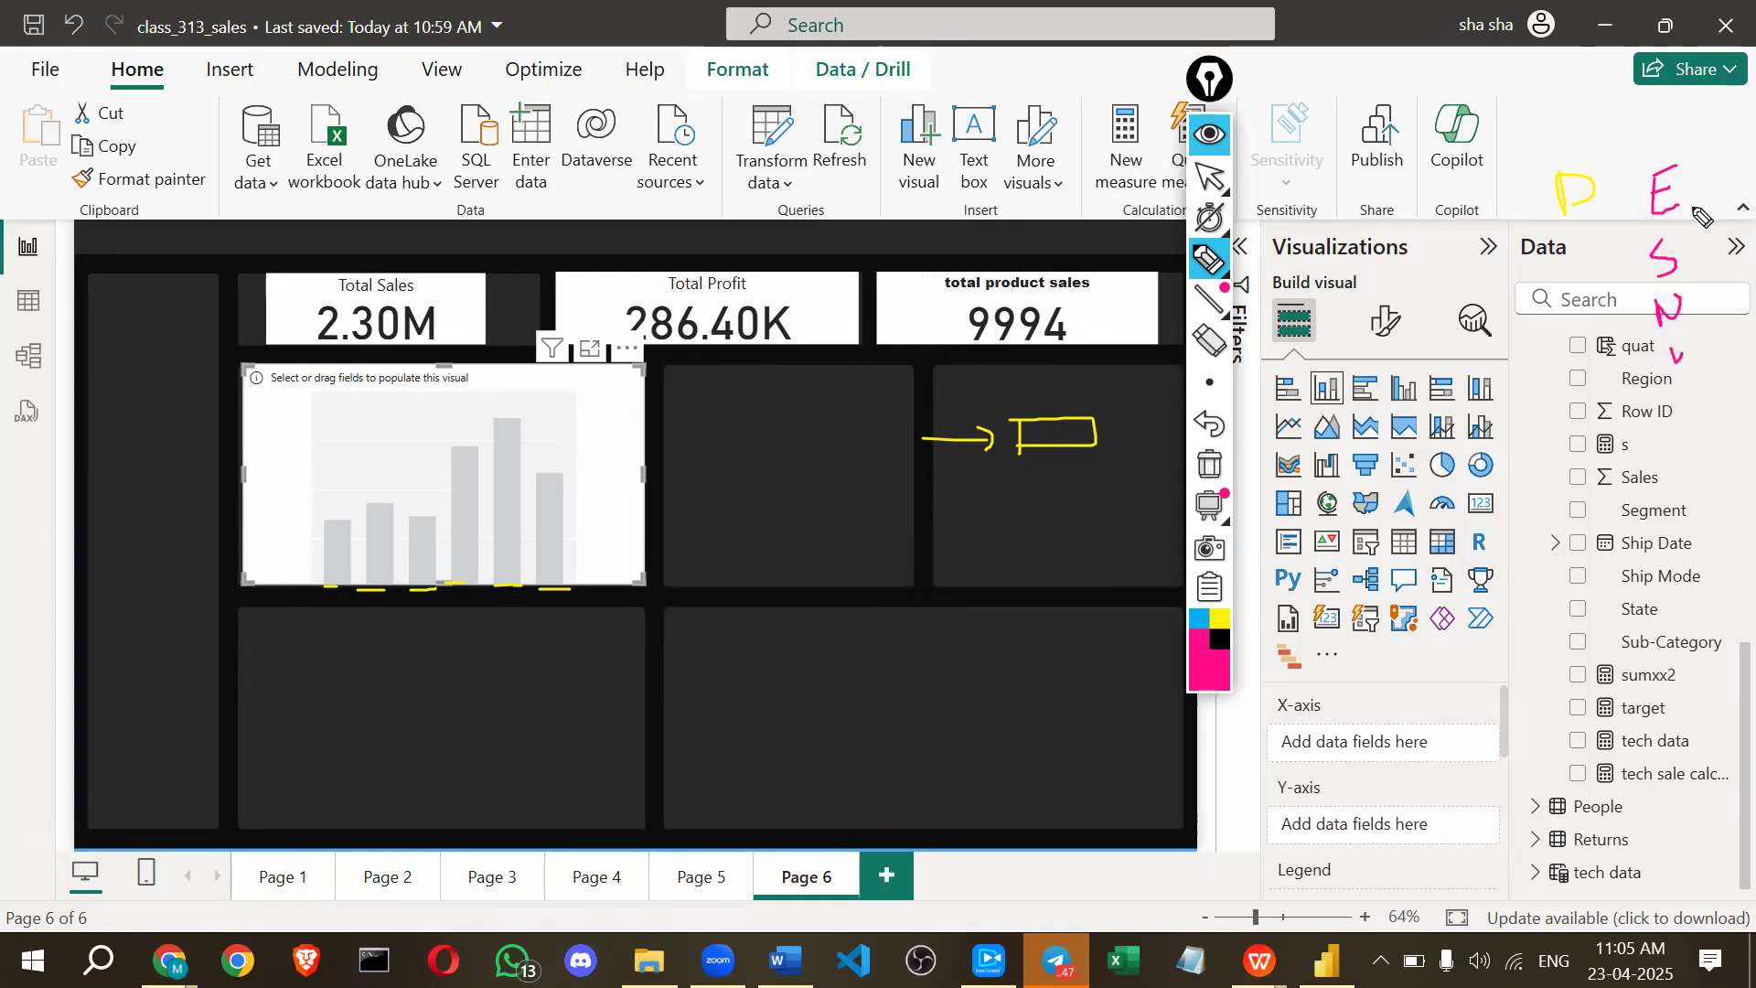
pyautogui.moveTo(1689, 152)
pyautogui.mouseDown()
pyautogui.moveTo(1635, 265)
pyautogui.moveTo(1647, 352)
pyautogui.moveTo(1728, 352)
pyautogui.moveTo(1689, 153)
pyautogui.mouseUp()
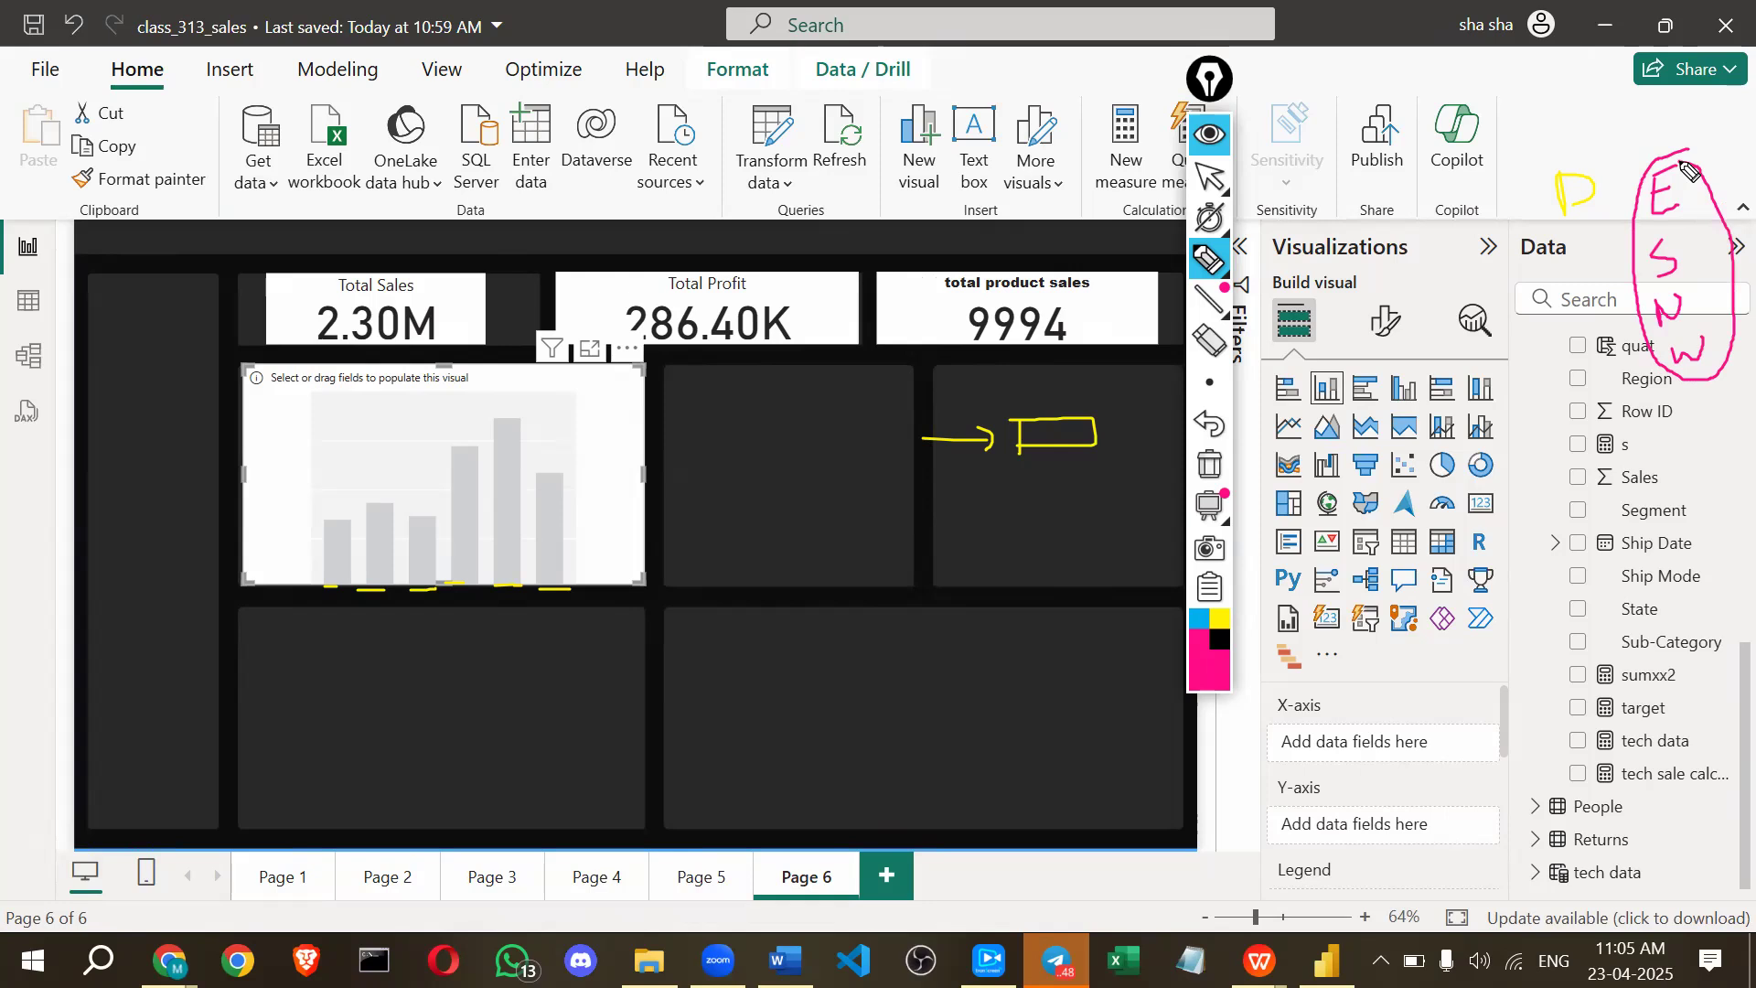
# Handwrite "Sales" in pink beside the circled letters, with three arrows pointing to example numbers beneath it.
pyautogui.moveTo(1433, 195)
pyautogui.mouseDown()
pyautogui.moveTo(1428, 225)
pyautogui.moveTo(1523, 221)
pyautogui.mouseUp()
pyautogui.moveTo(1385, 288); pyautogui.dragTo(1423, 277)
pyautogui.moveTo(1410, 270); pyautogui.dragTo(1433, 312)
pyautogui.moveTo(1413, 303); pyautogui.dragTo(1415, 362)
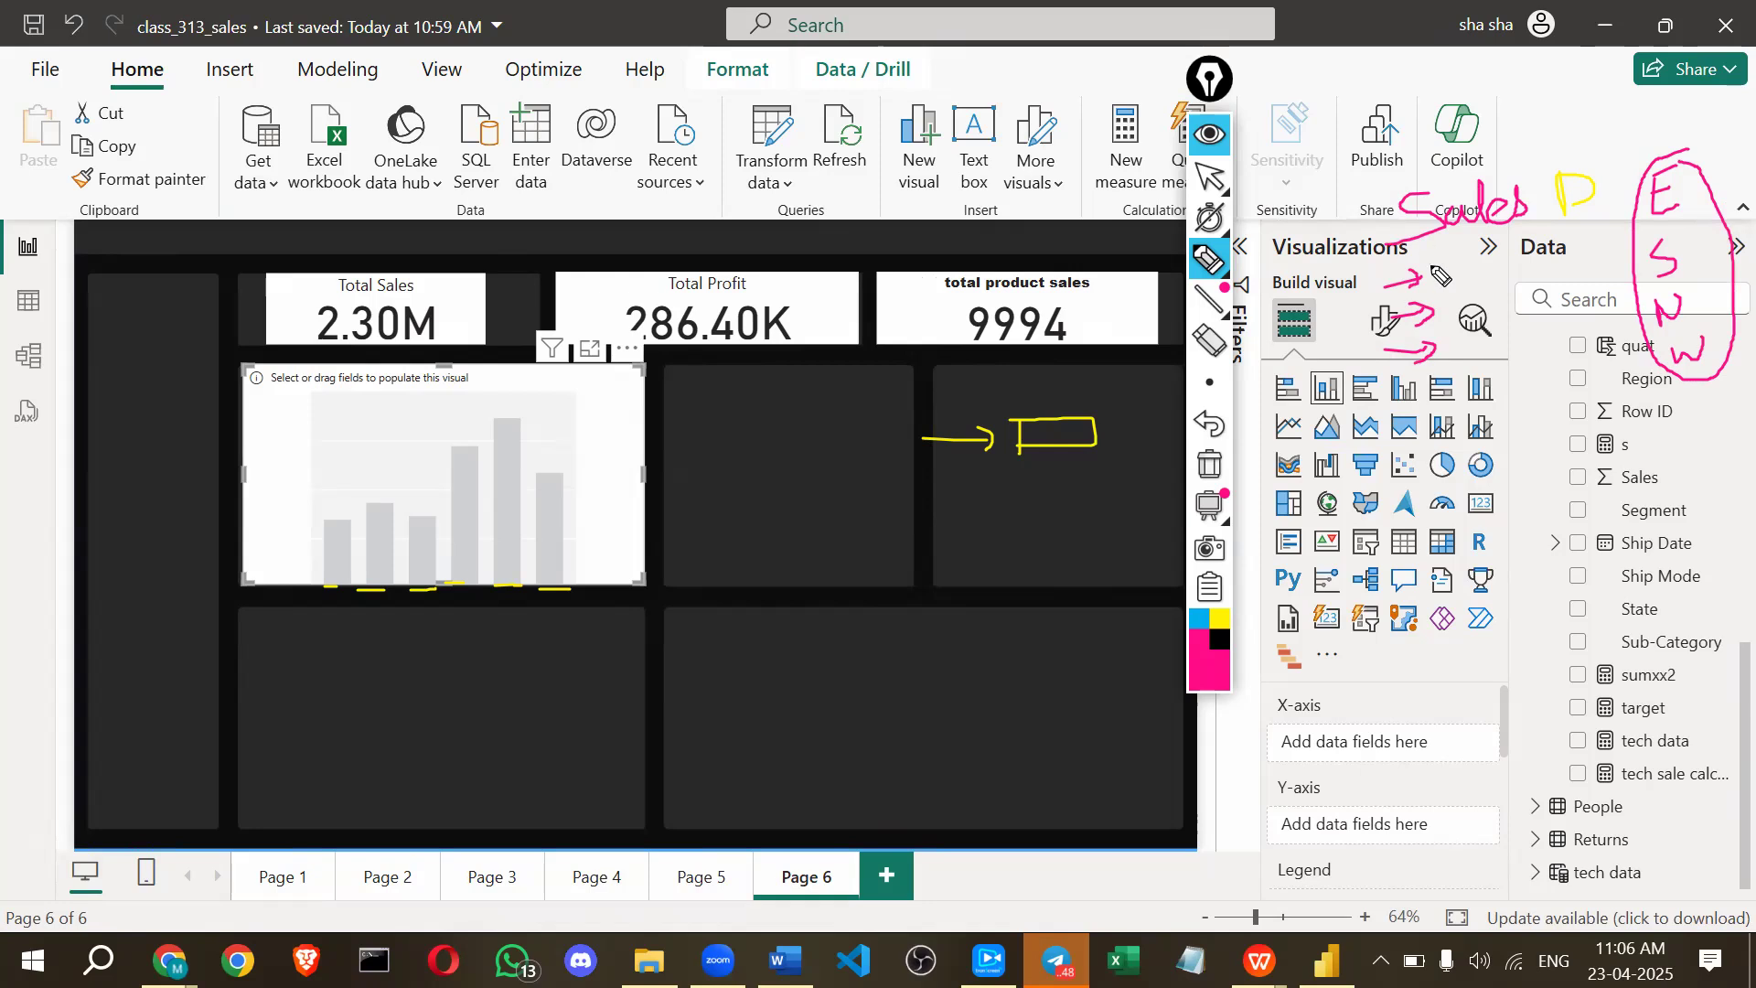
pyautogui.moveTo(1447, 256)
pyautogui.mouseDown()
pyautogui.moveTo(1451, 276)
pyautogui.moveTo(1493, 250)
pyautogui.moveTo(1475, 317)
pyautogui.moveTo(1557, 307)
pyautogui.moveTo(1474, 316)
pyautogui.moveTo(1500, 353)
pyautogui.moveTo(1586, 316)
pyautogui.mouseUp()
pyautogui.moveTo(1610, 306); pyautogui.dragTo(1594, 327)
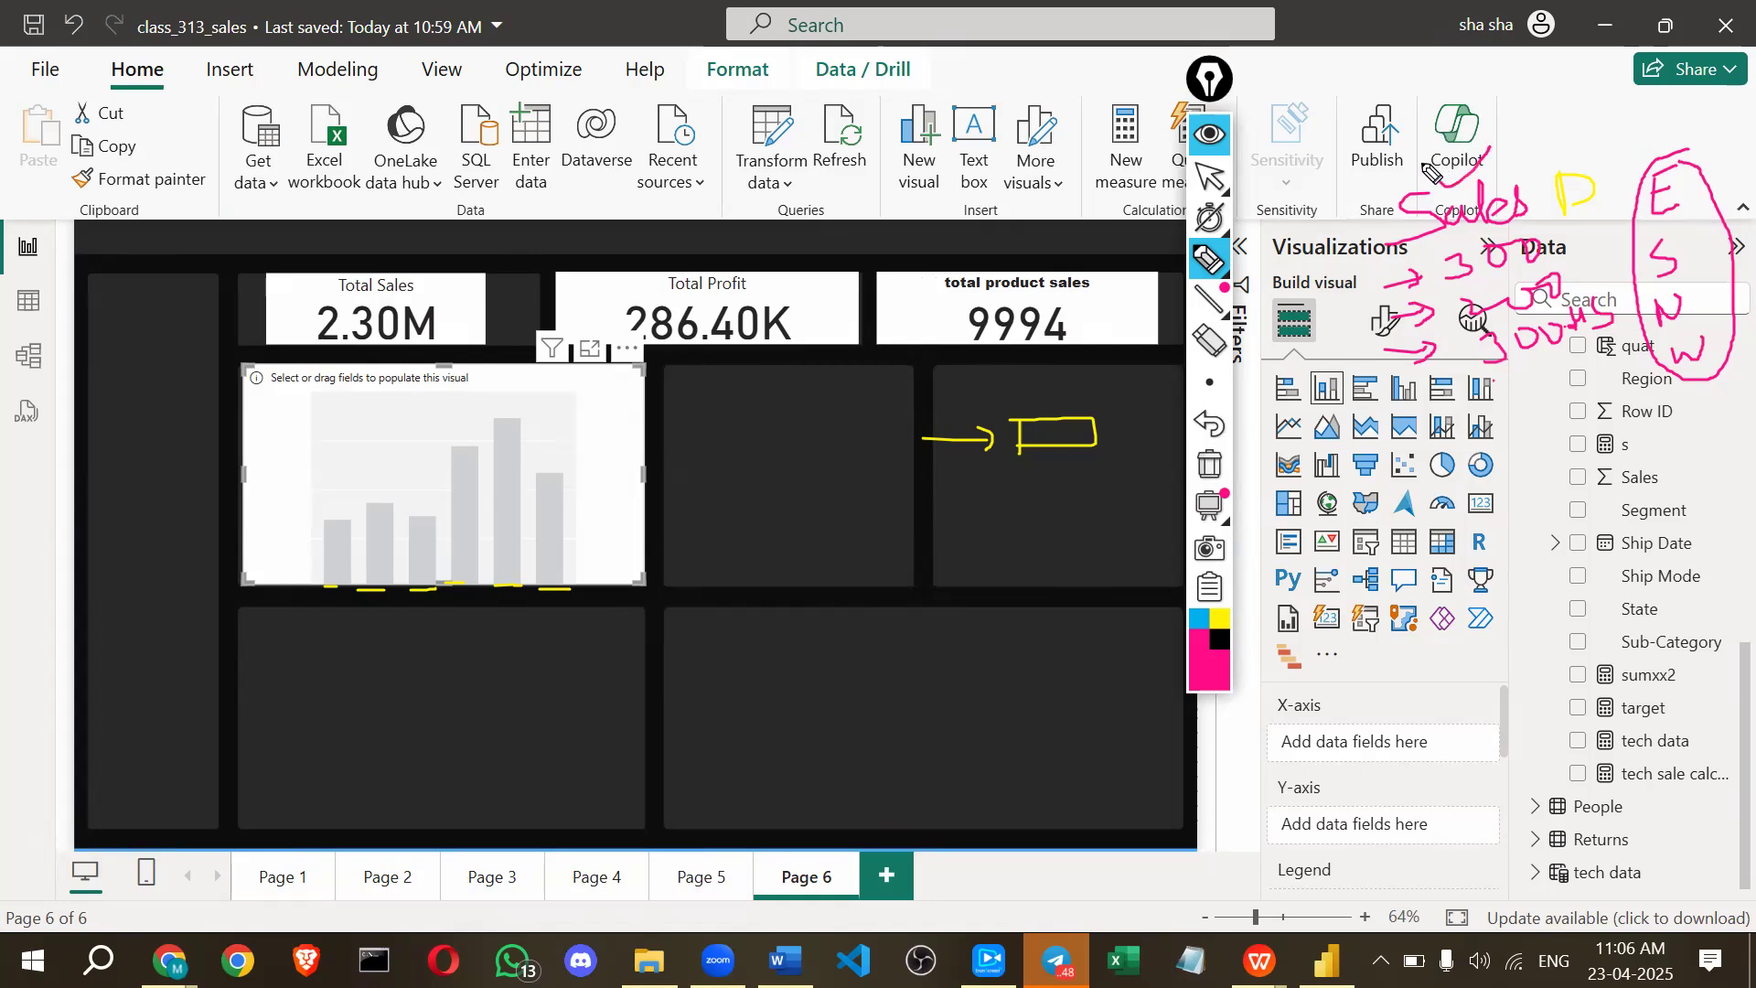
# Mark the circled letters with a tick, handwrite data-type notes beneath both example lists, and hide the Epic Pen ink.
pyautogui.moveTo(1663, 103); pyautogui.dragTo(1711, 105)
pyautogui.moveTo(1665, 117); pyautogui.dragTo(1718, 99)
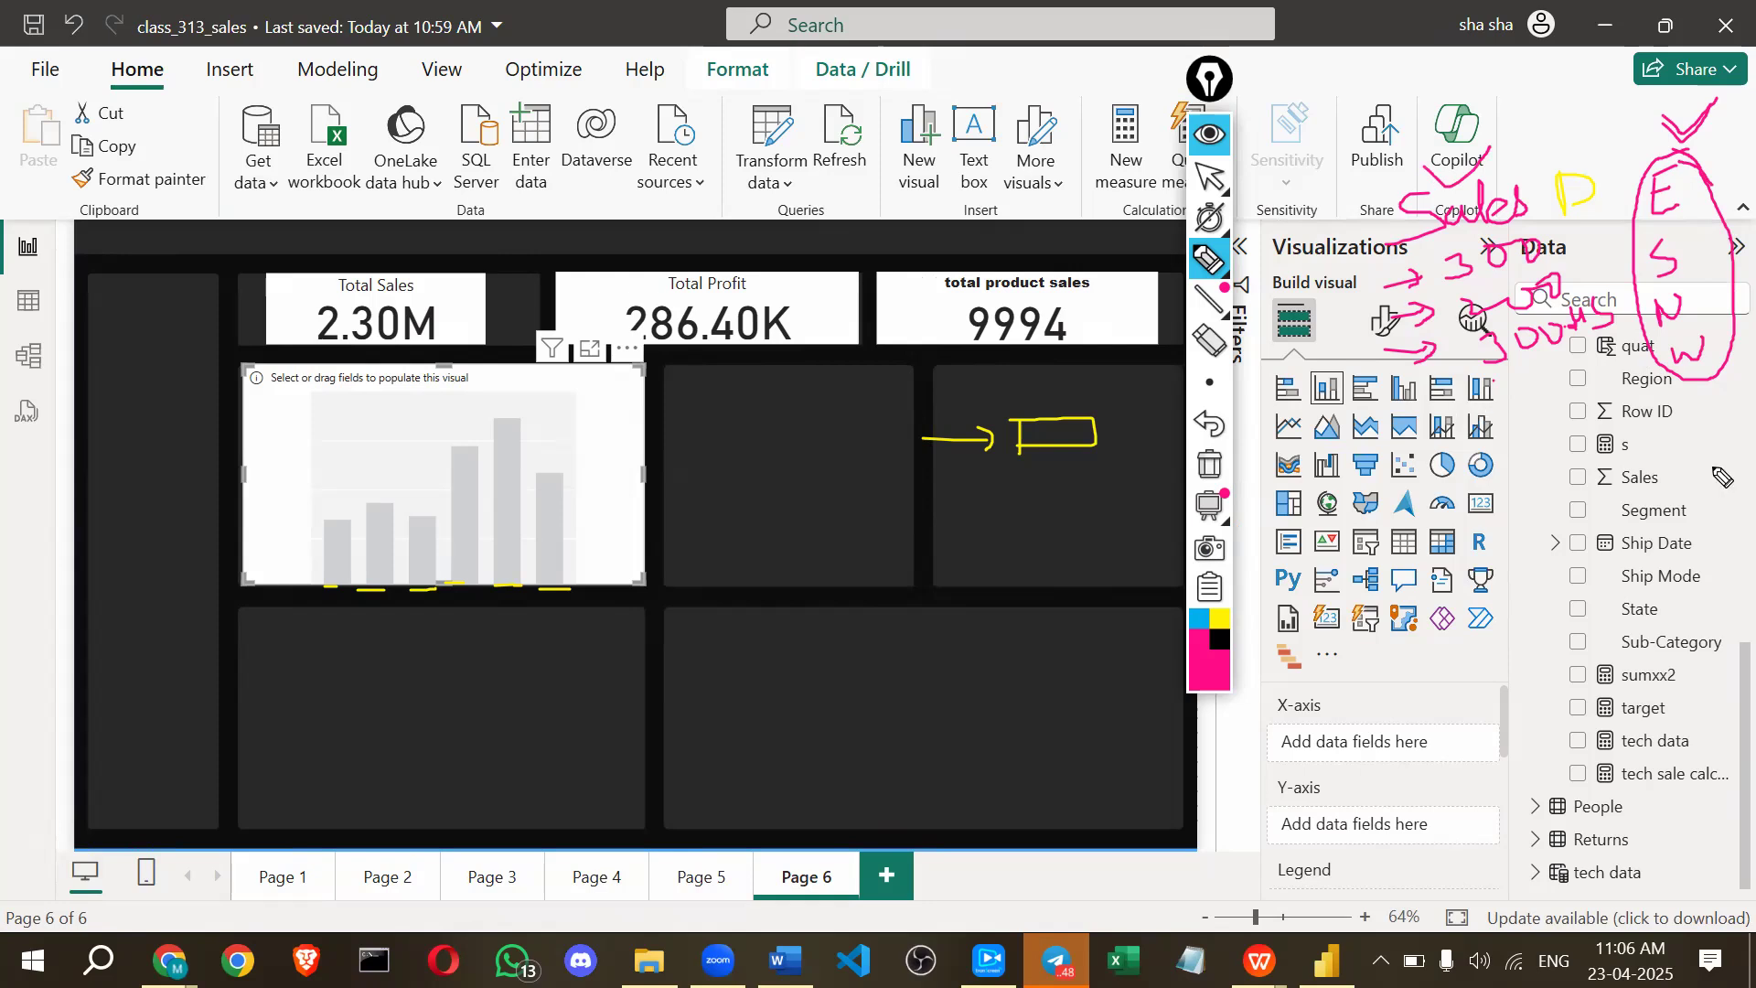
pyautogui.moveTo(1693, 441)
pyautogui.mouseDown()
pyautogui.moveTo(1691, 469)
pyautogui.moveTo(1729, 452)
pyautogui.mouseUp()
pyautogui.moveTo(1499, 398)
pyautogui.mouseDown()
pyautogui.moveTo(1510, 428)
pyautogui.moveTo(1553, 437)
pyautogui.mouseUp()
pyautogui.click(1549, 392)
pyautogui.moveTo(1558, 375); pyautogui.dragTo(1591, 366)
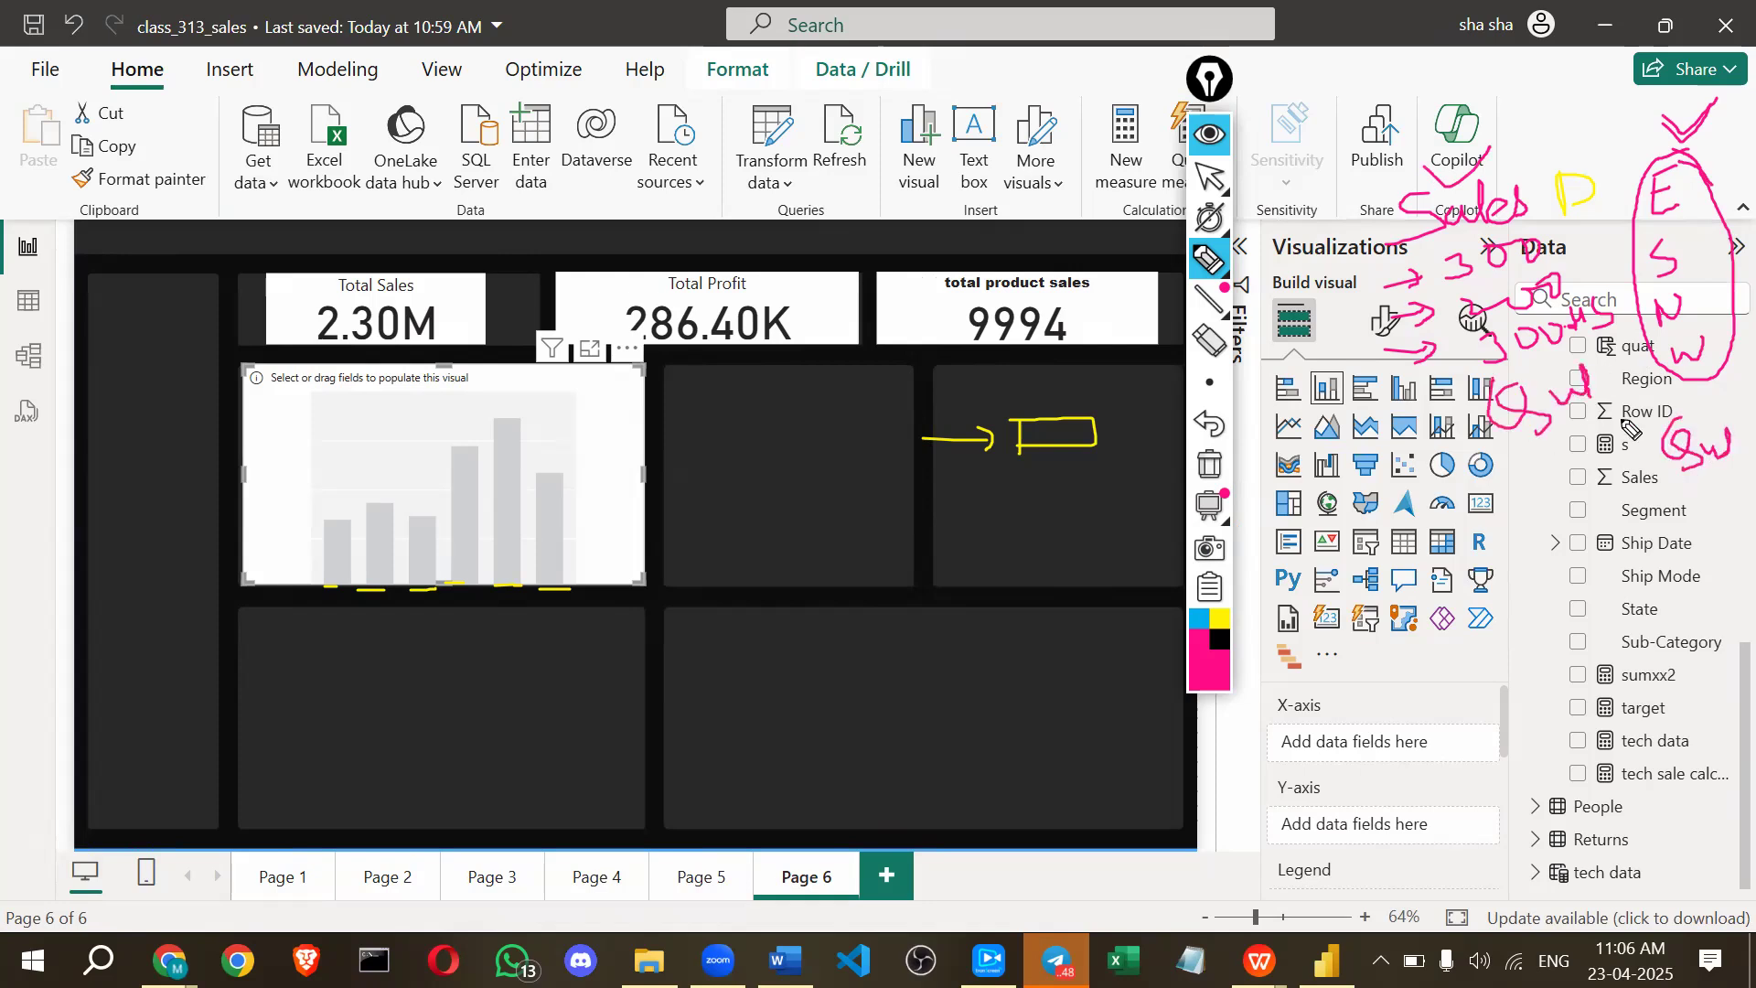
pyautogui.moveTo(1683, 501)
pyautogui.mouseDown()
pyautogui.moveTo(1754, 468)
pyautogui.moveTo(1751, 494)
pyautogui.mouseUp()
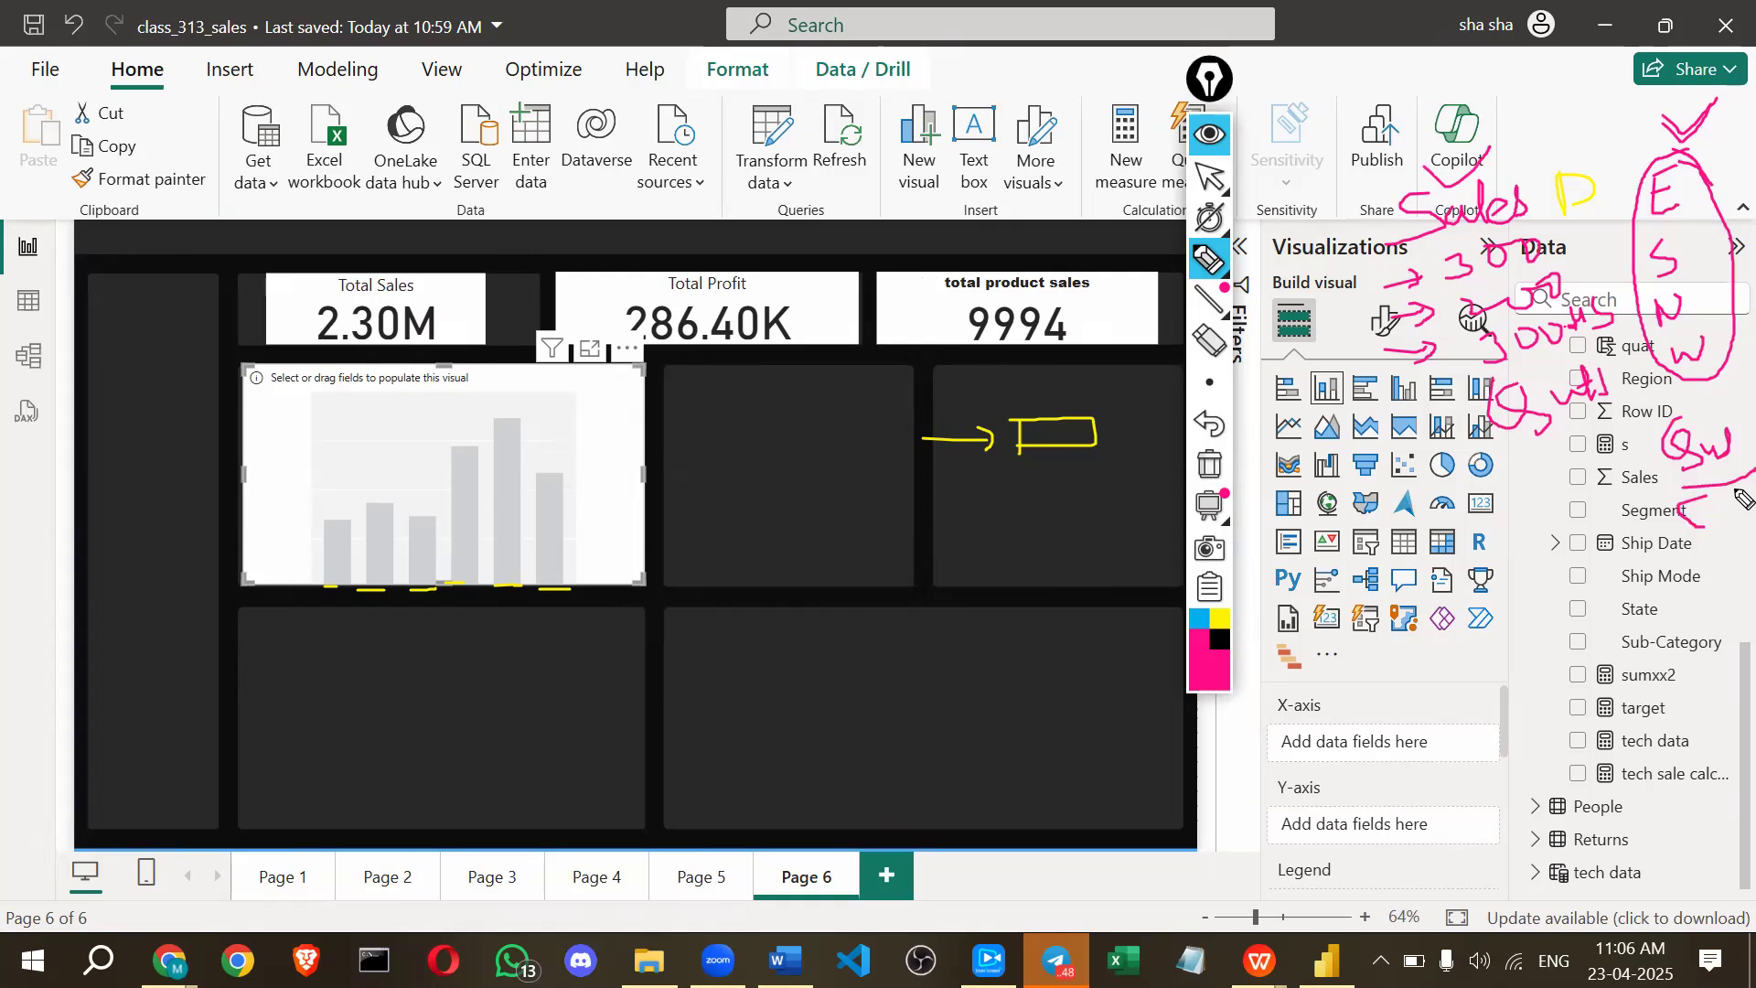
pyautogui.moveTo(1601, 418)
pyautogui.mouseDown()
pyautogui.moveTo(1521, 447)
pyautogui.moveTo(1518, 498)
pyautogui.moveTo(1557, 486)
pyautogui.moveTo(1568, 502)
pyautogui.mouseUp()
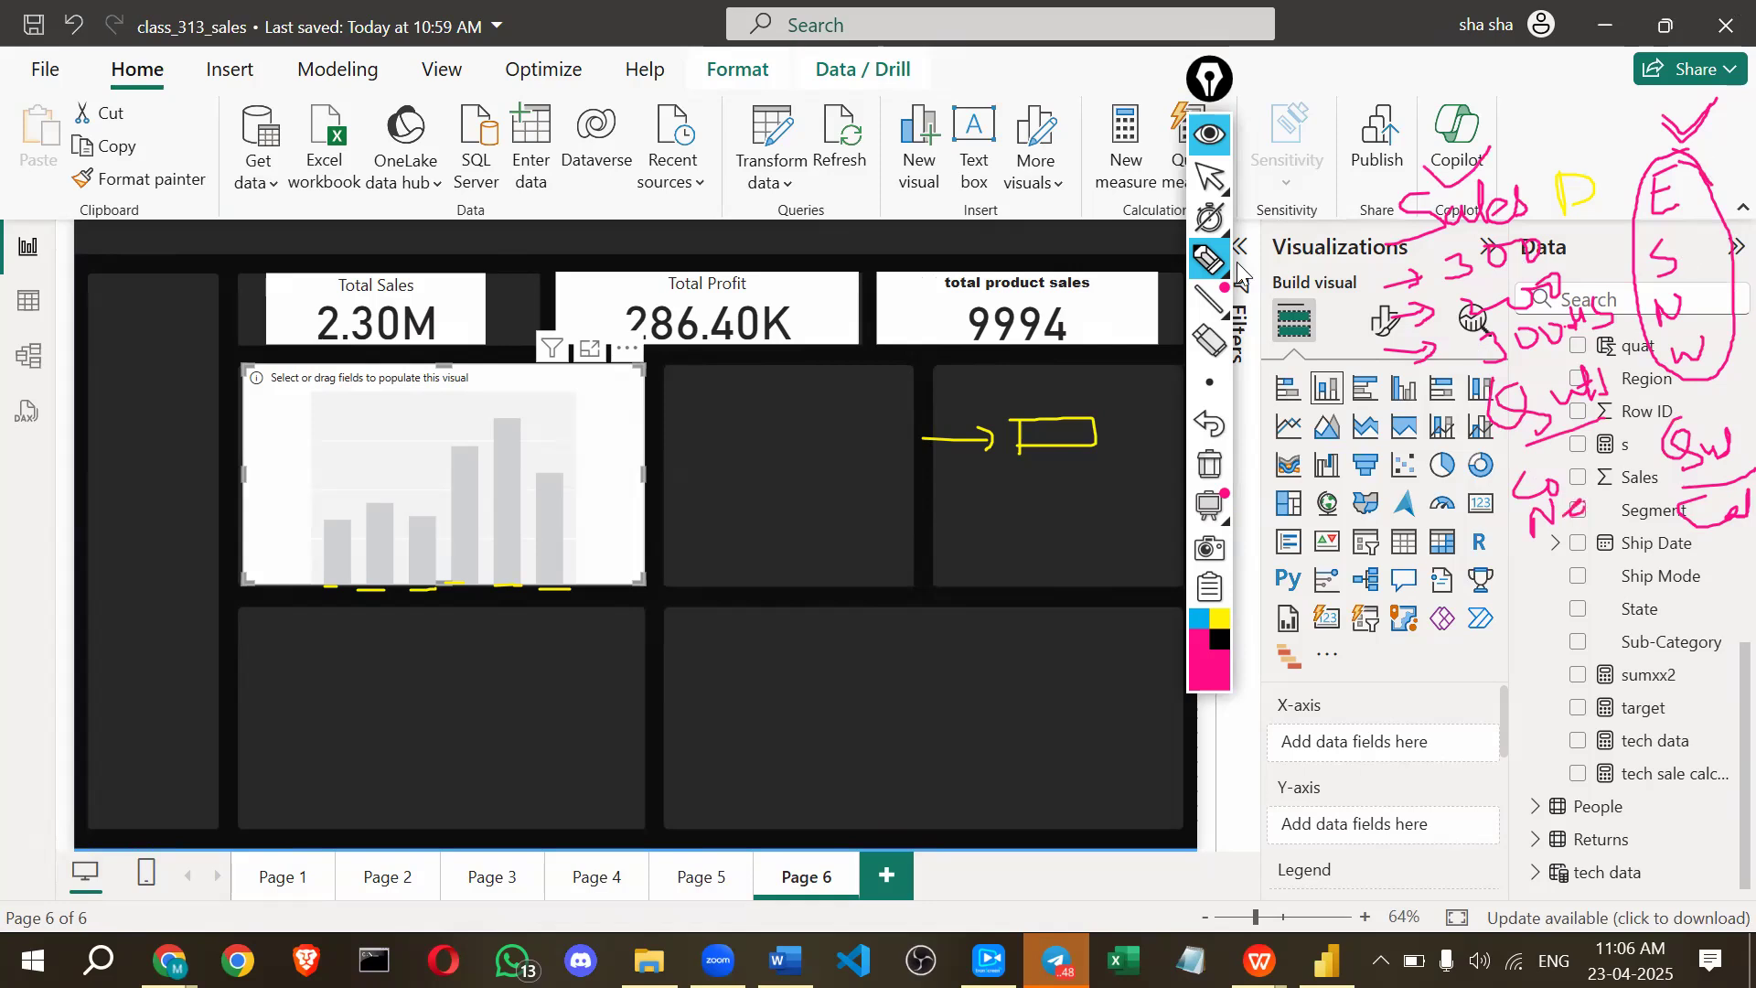
pyautogui.click(1207, 139)
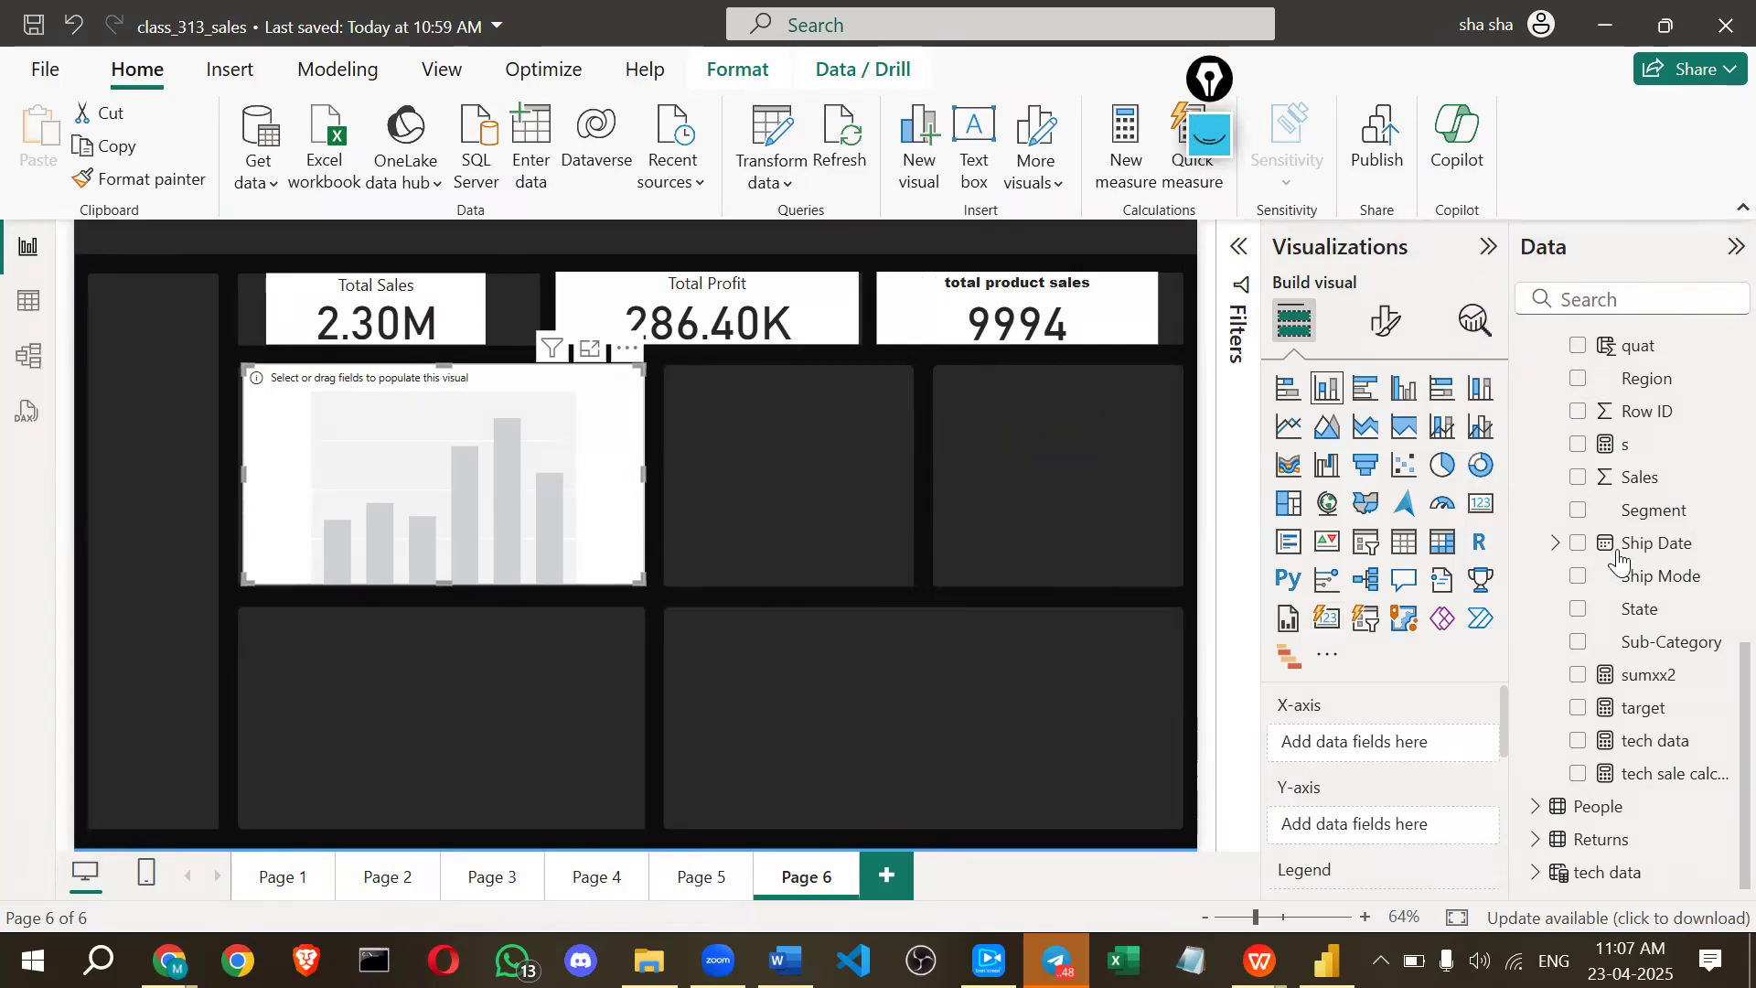
# Populate the stacked column chart with the Orders table's Category on the X-axis and Sales on the Y-axis.
pyautogui.scroll(5, 1703, 517)
pyautogui.scroll(3, 1697, 506)
pyautogui.moveTo(1658, 472); pyautogui.dragTo(1413, 746)
pyautogui.scroll(-2, 1425, 788)
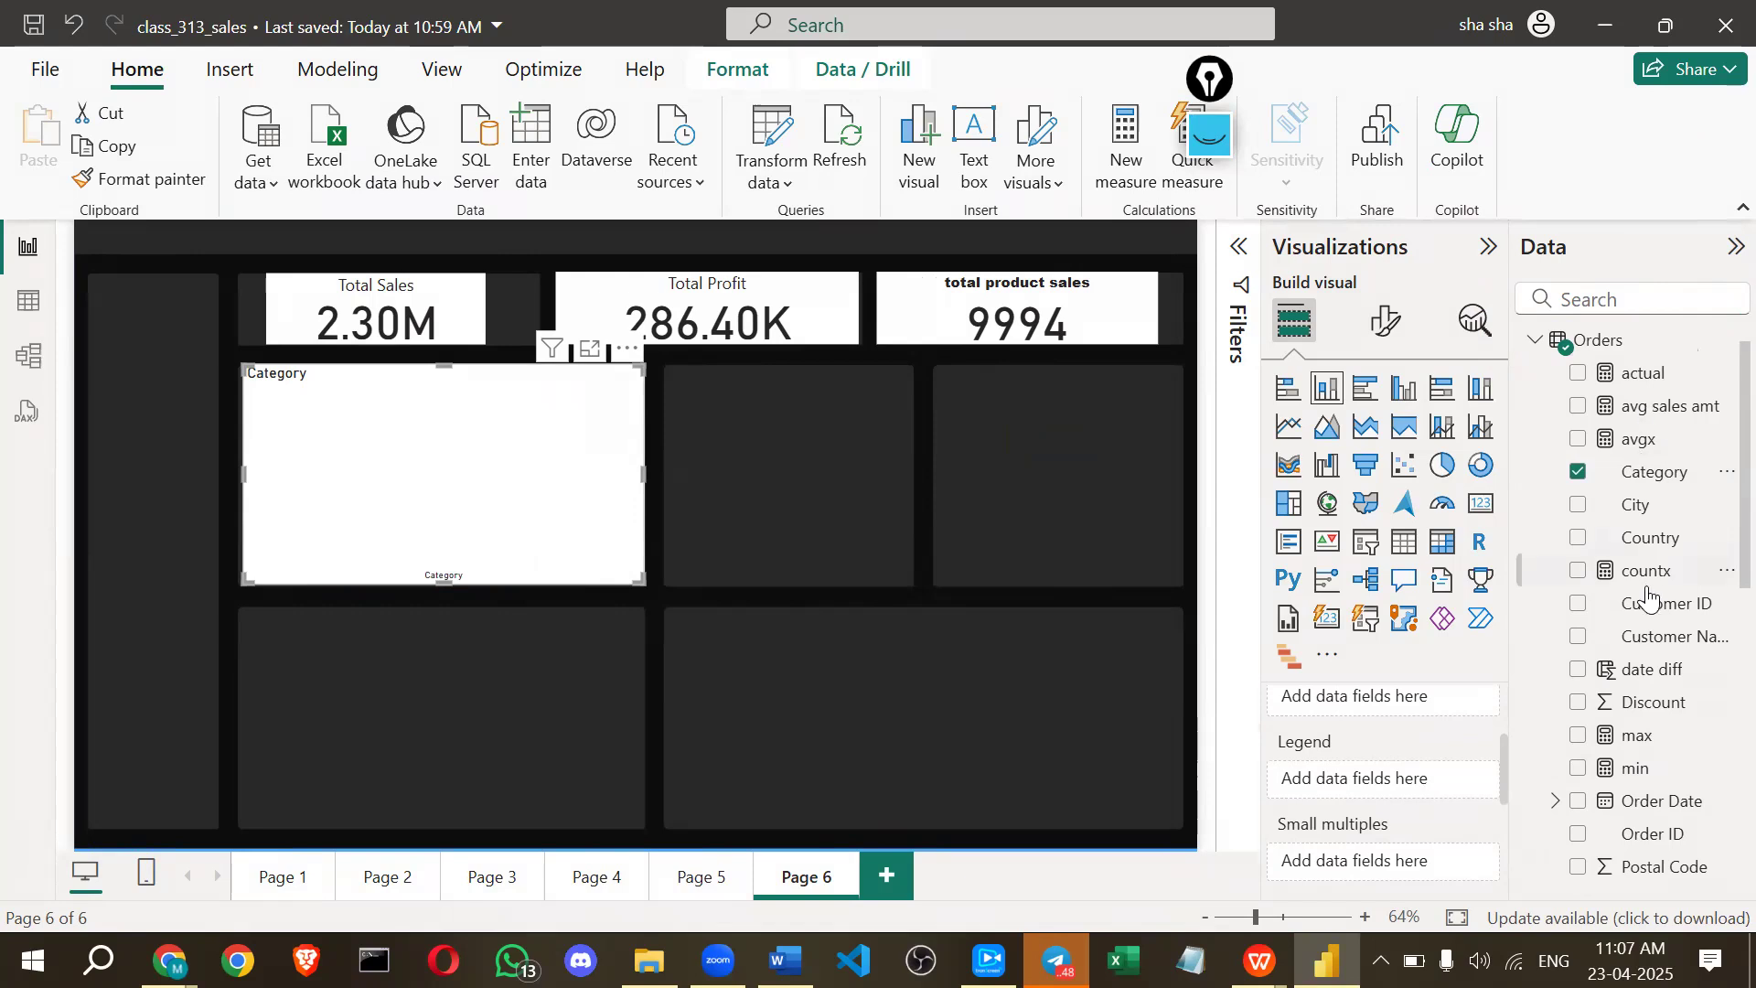
pyautogui.scroll(-4, 1647, 686)
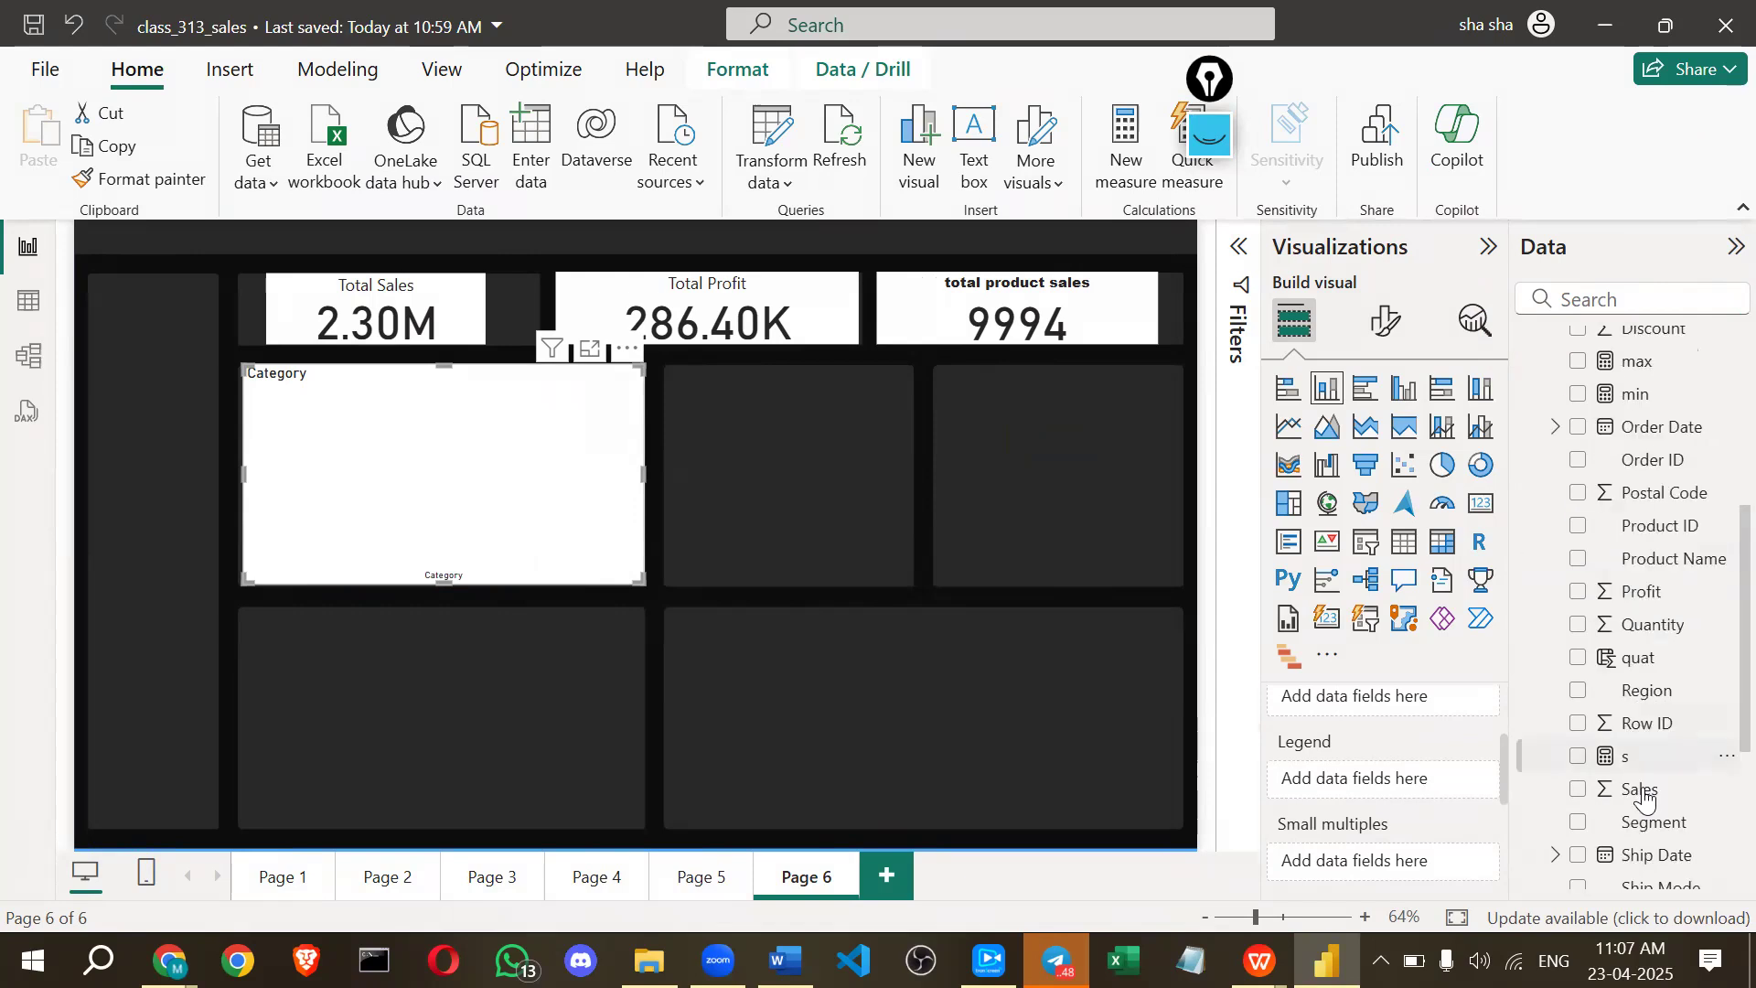
pyautogui.scroll(1, 1392, 704)
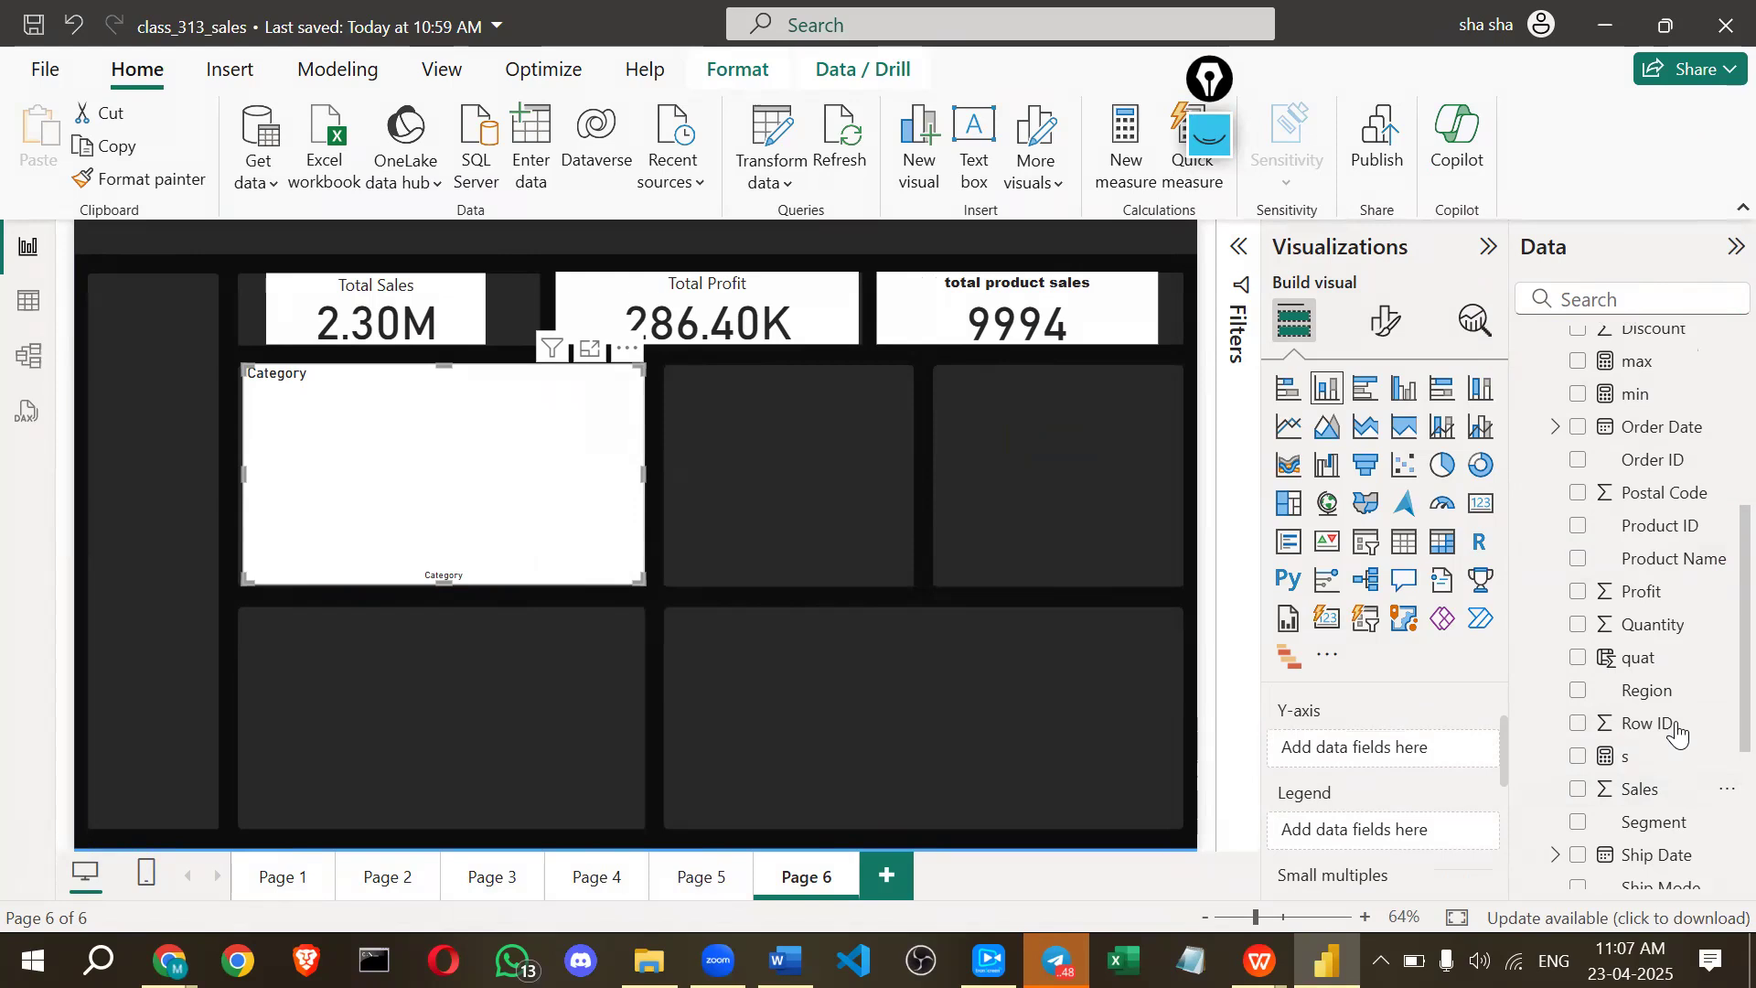
pyautogui.moveTo(1646, 791); pyautogui.dragTo(1400, 756)
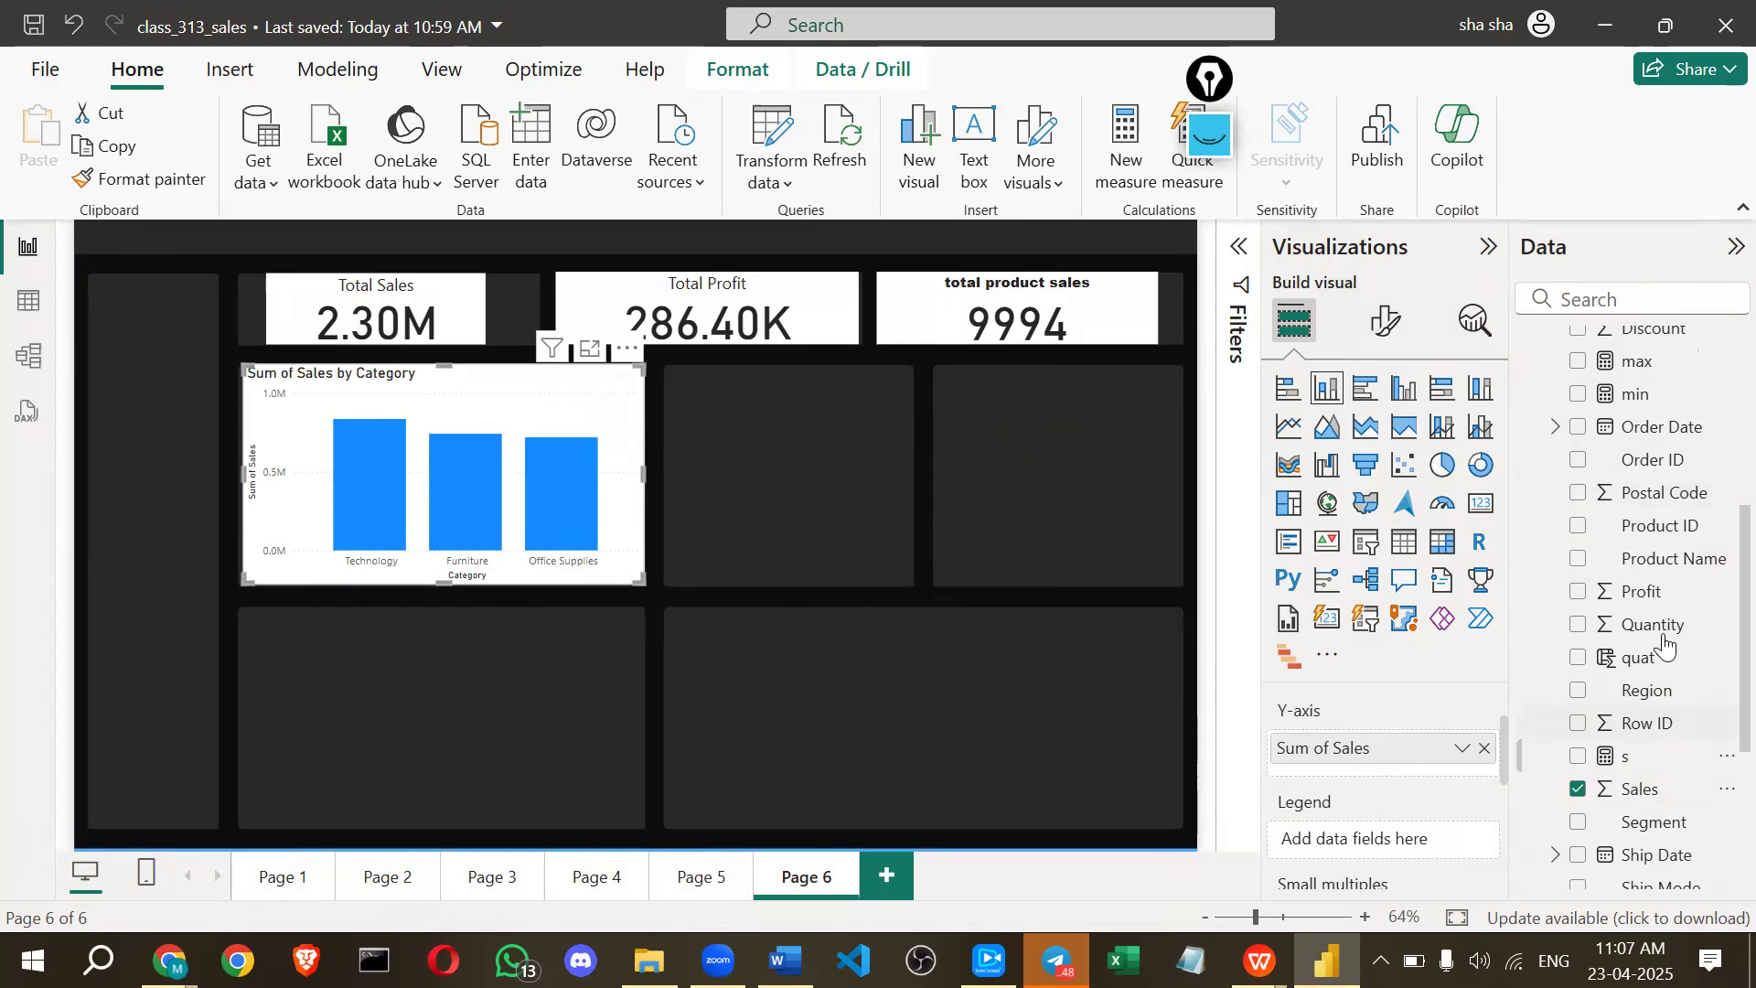
# Add Profit to the chart's Y-axis alongside Sales and change the visual to a clustered column chart.
pyautogui.moveTo(1646, 593); pyautogui.dragTo(1401, 771)
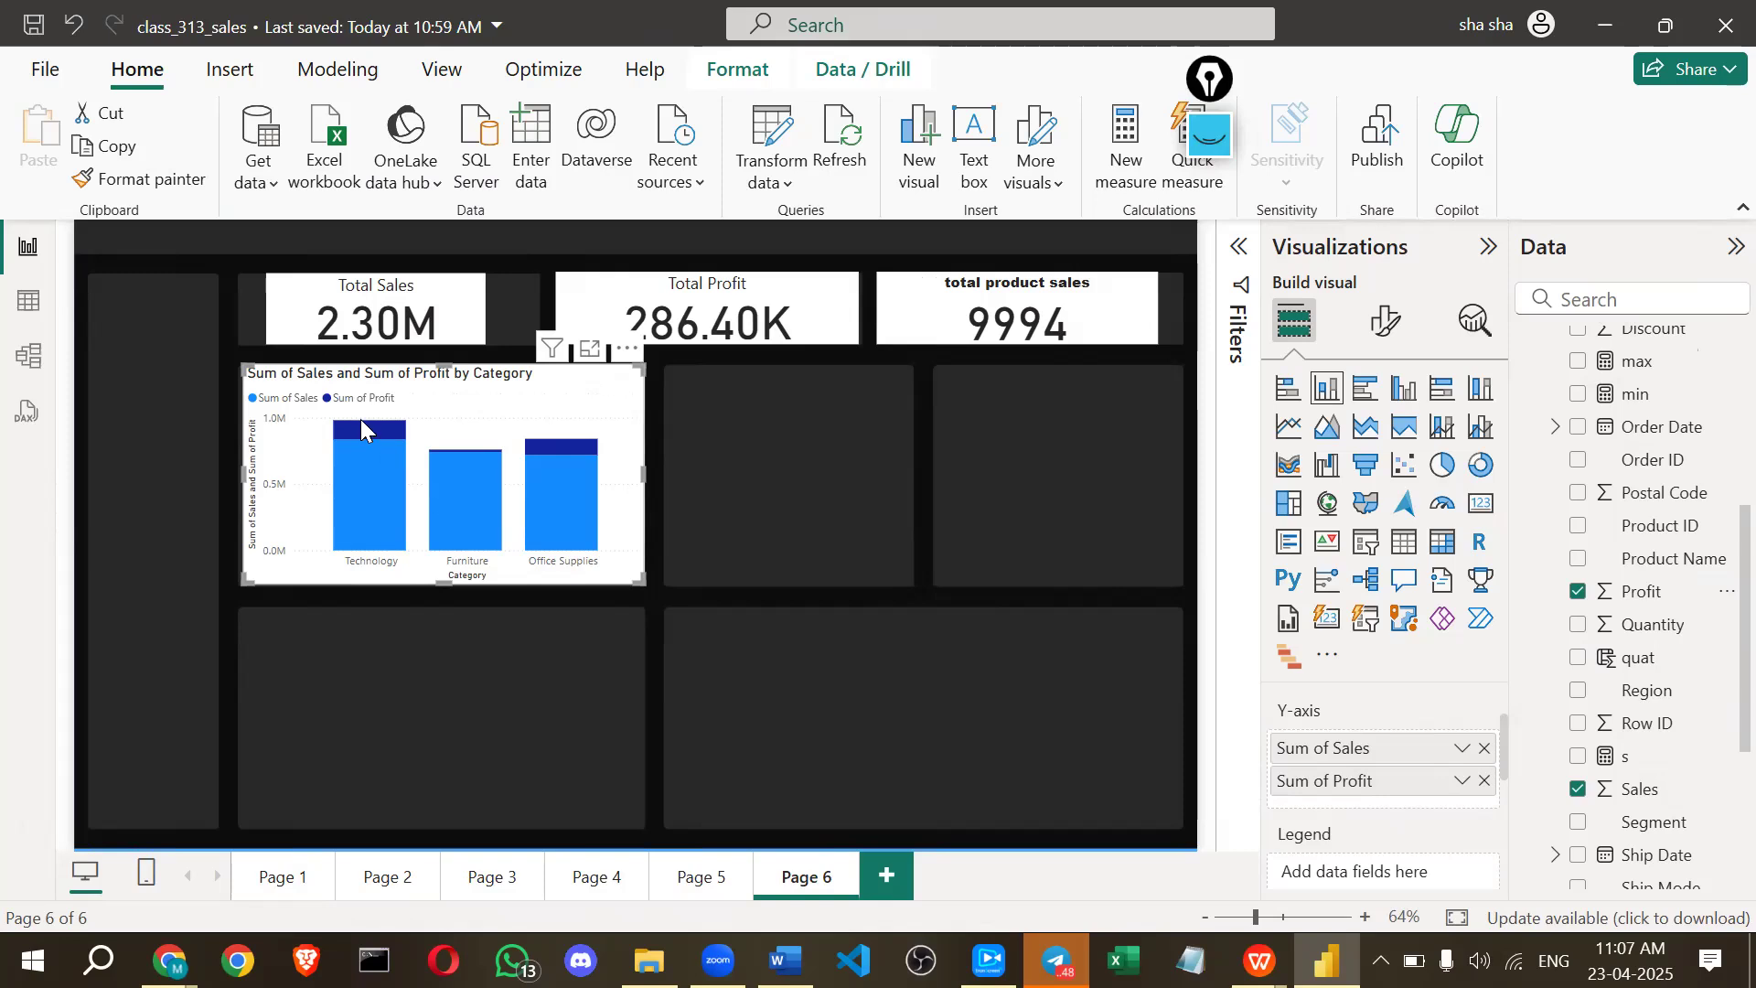
pyautogui.moveTo(362, 422)
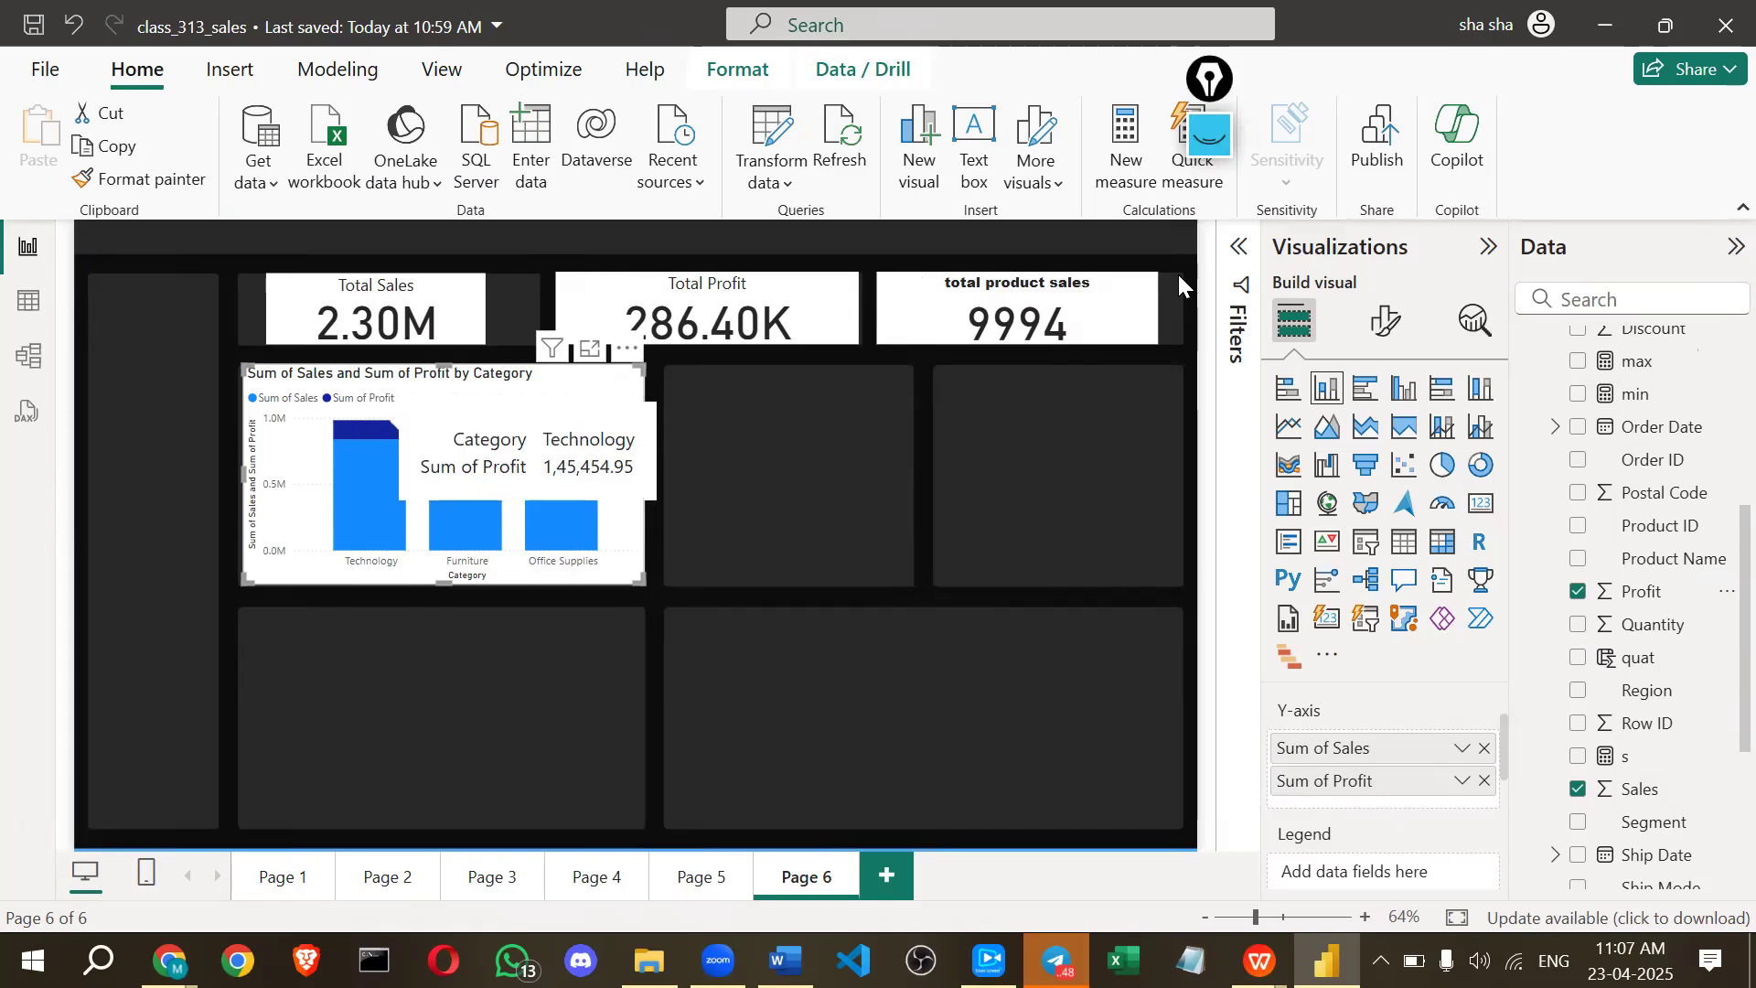
pyautogui.click(1400, 393)
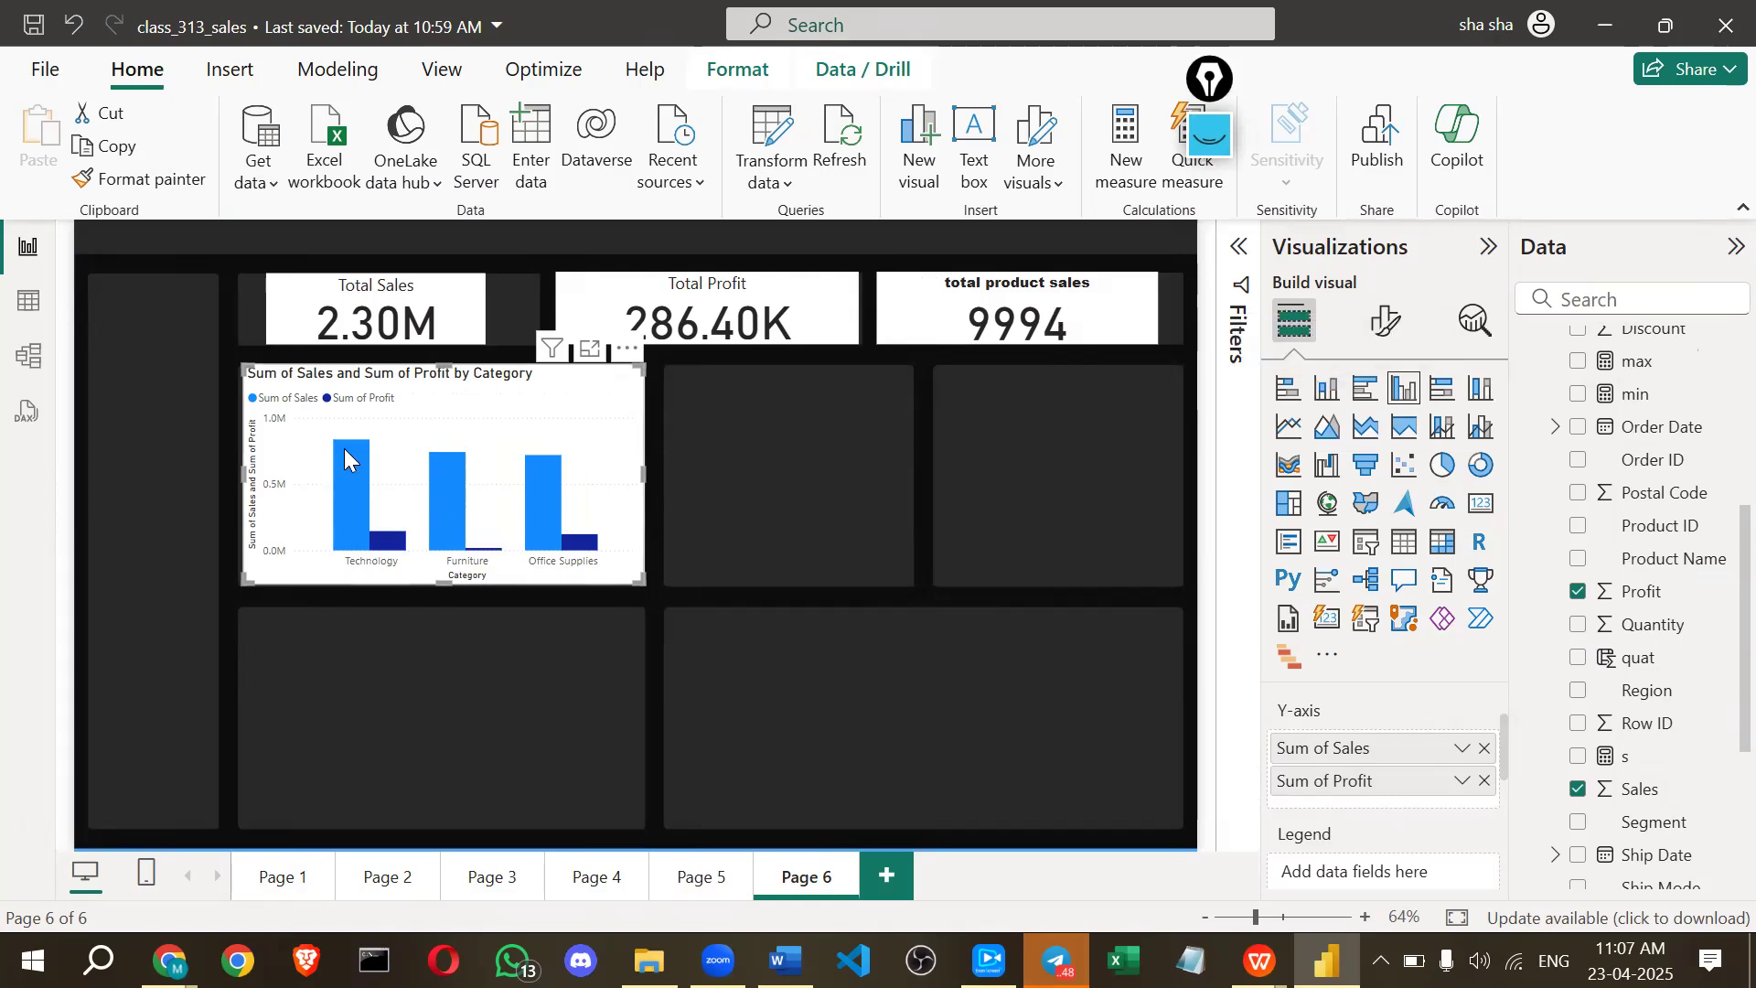
# Examine the column chart's column formatting options and the series they can be applied to.
pyautogui.moveTo(345, 450)
pyautogui.click(1387, 322)
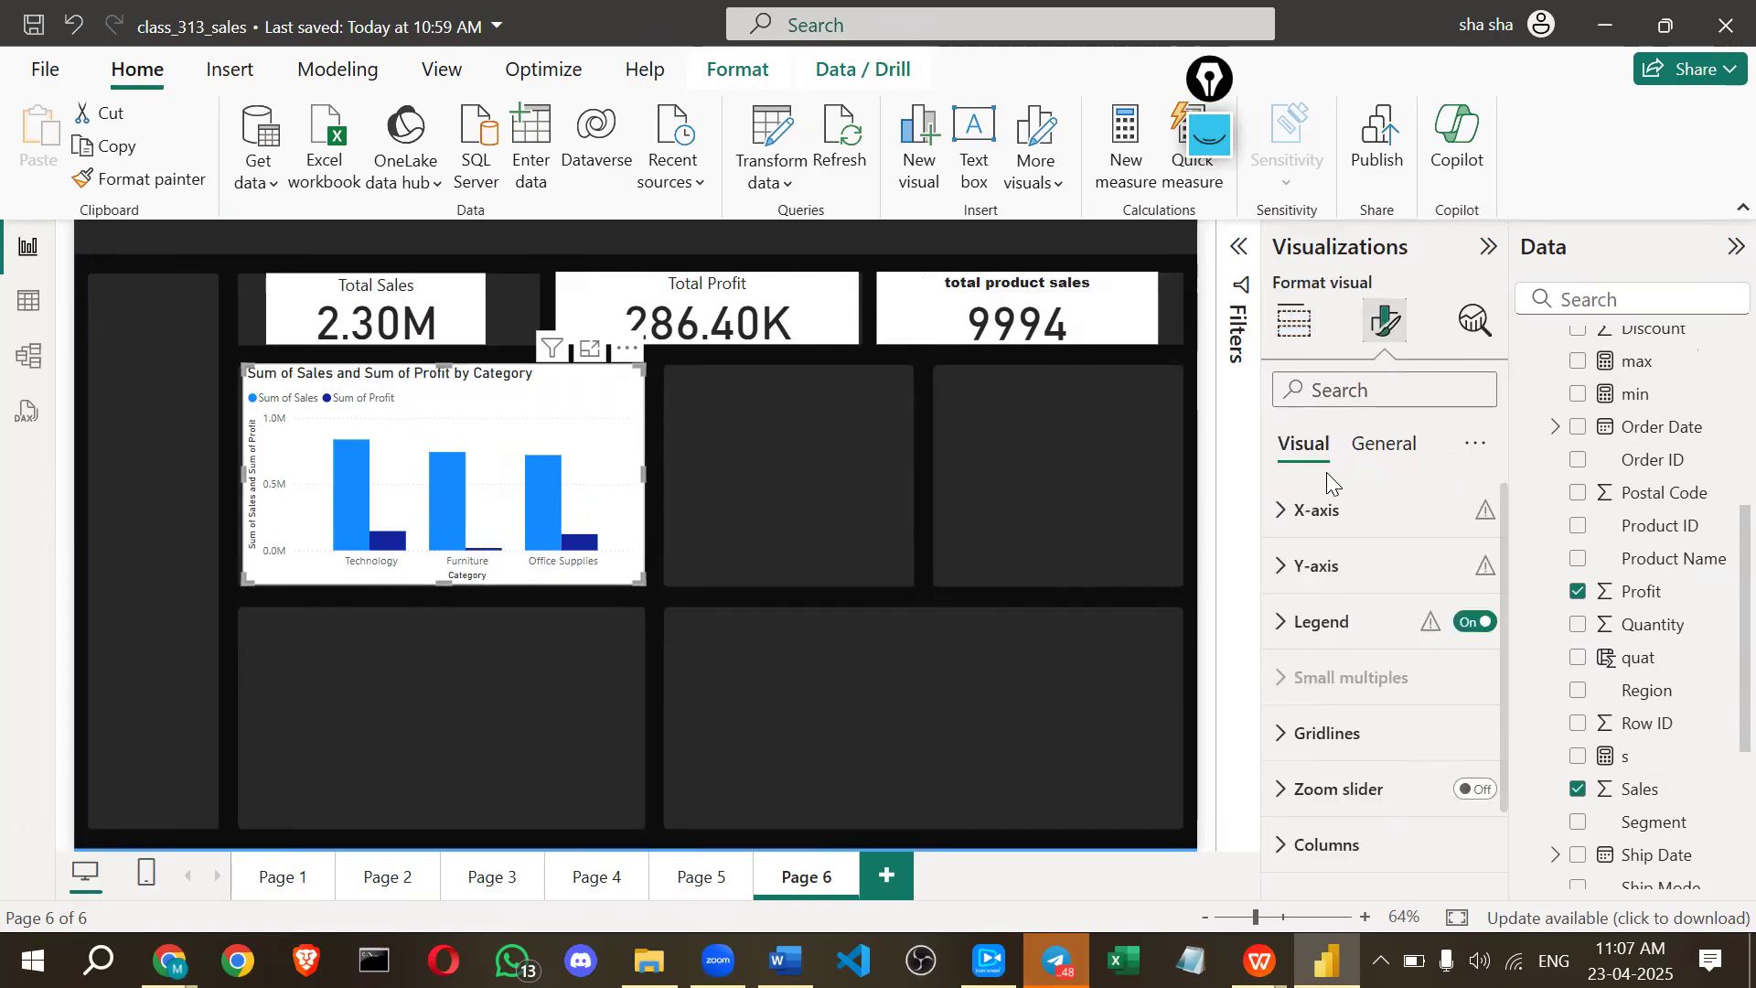
pyautogui.scroll(-1, 1290, 732)
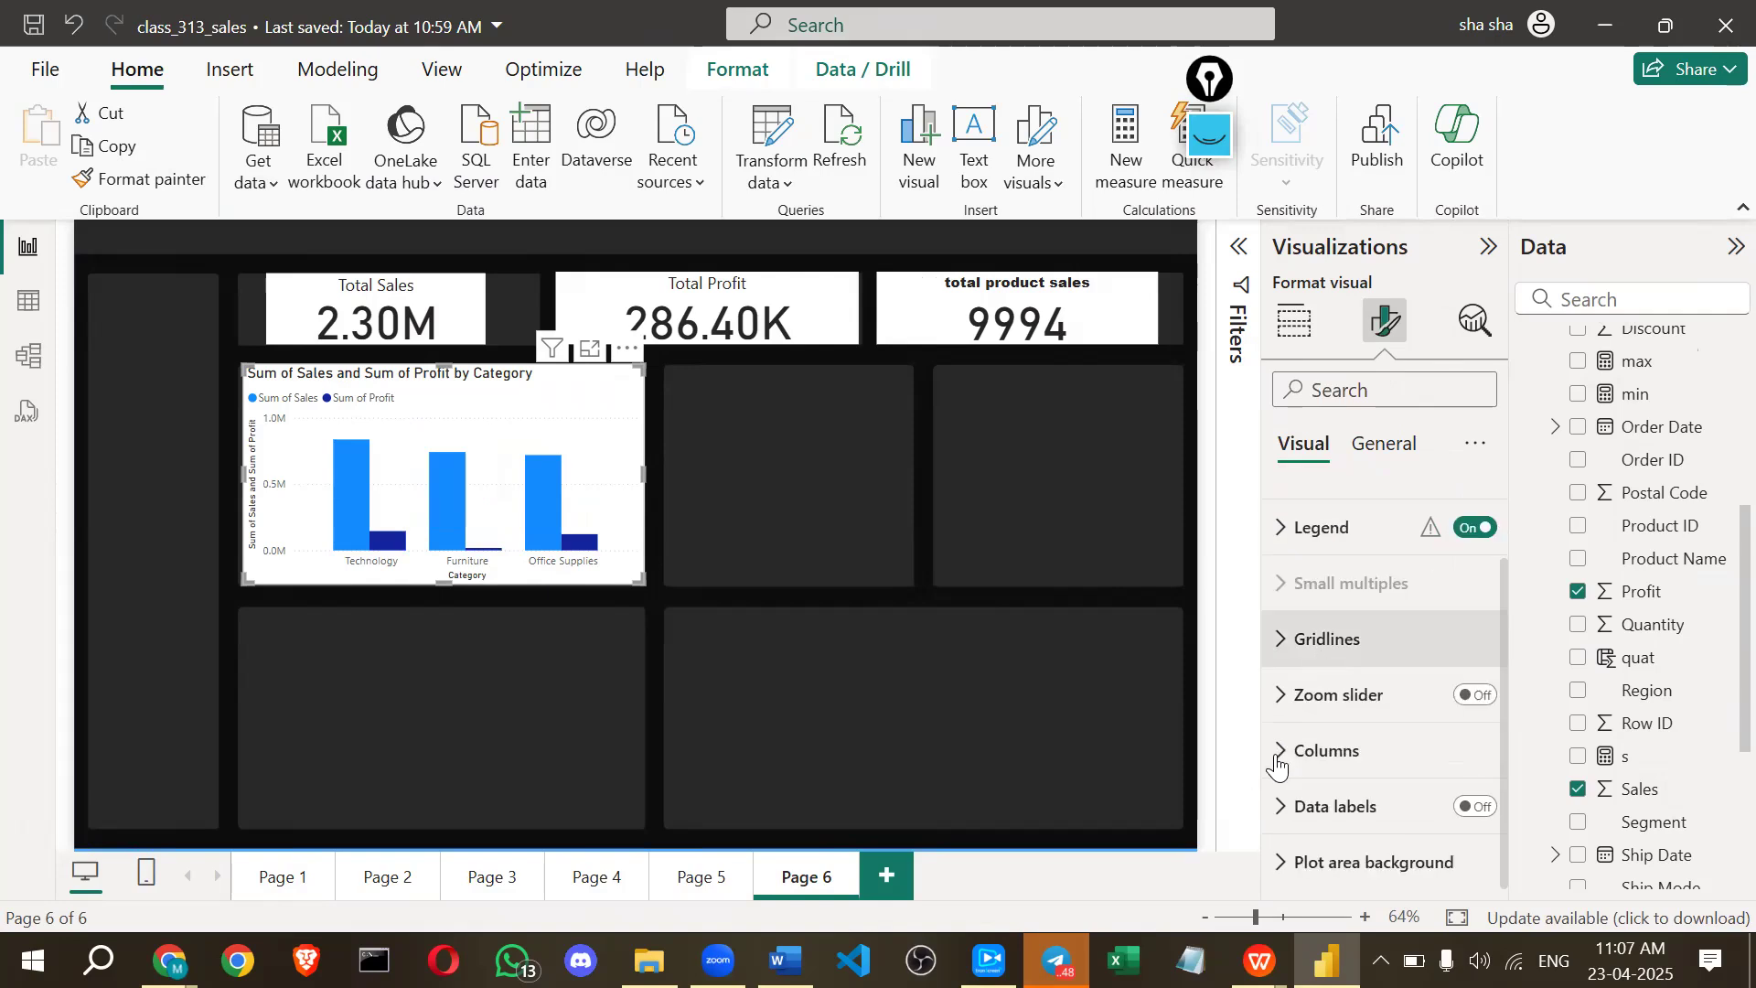
pyautogui.click(1278, 764)
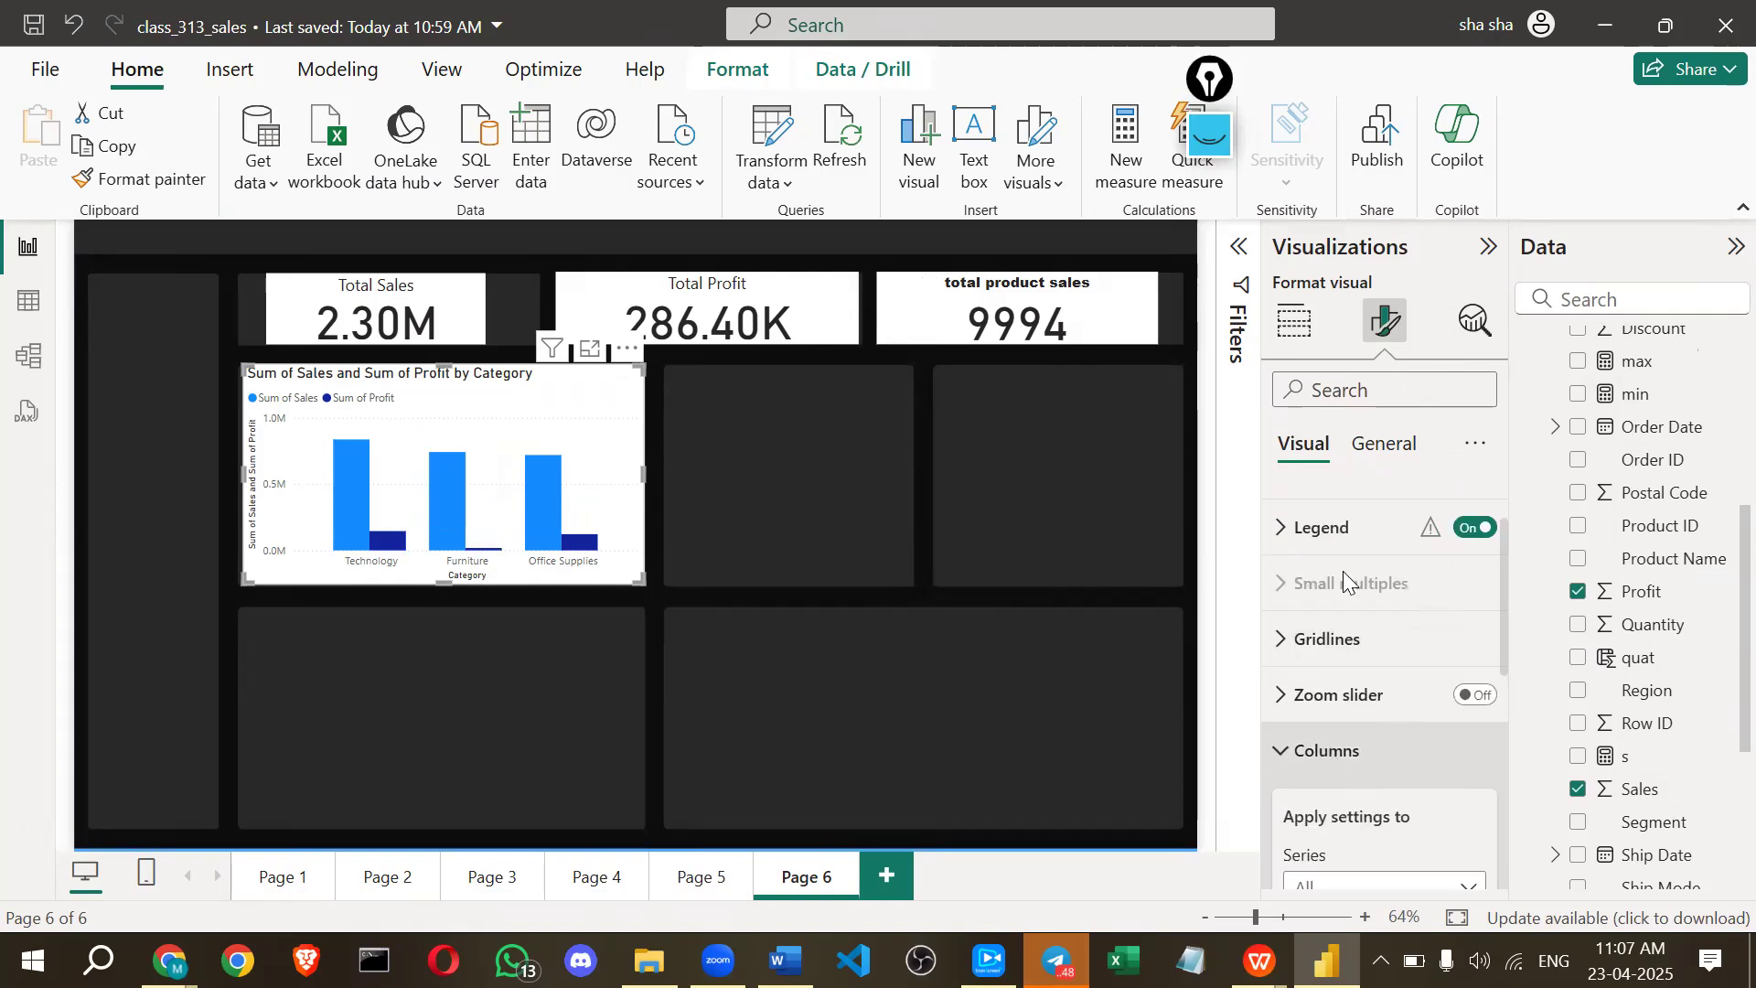
pyautogui.scroll(-3, 1343, 575)
pyautogui.scroll(1, 1327, 631)
pyautogui.click(1325, 614)
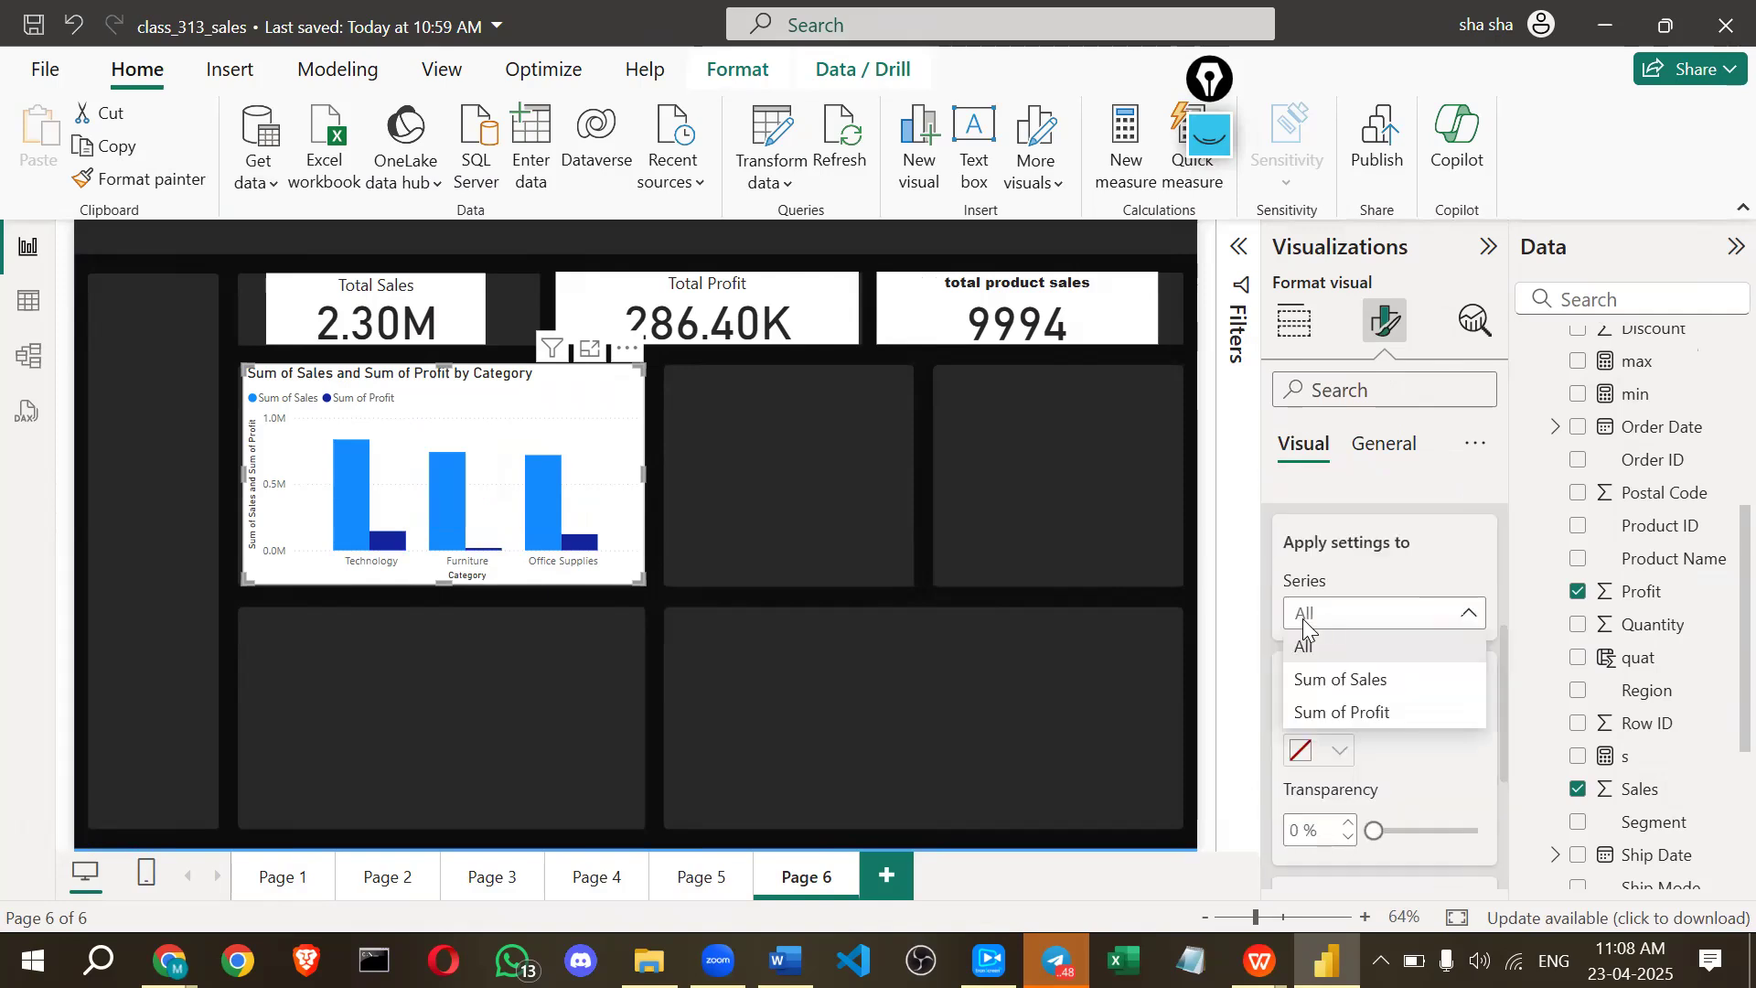
pyautogui.click(588, 403)
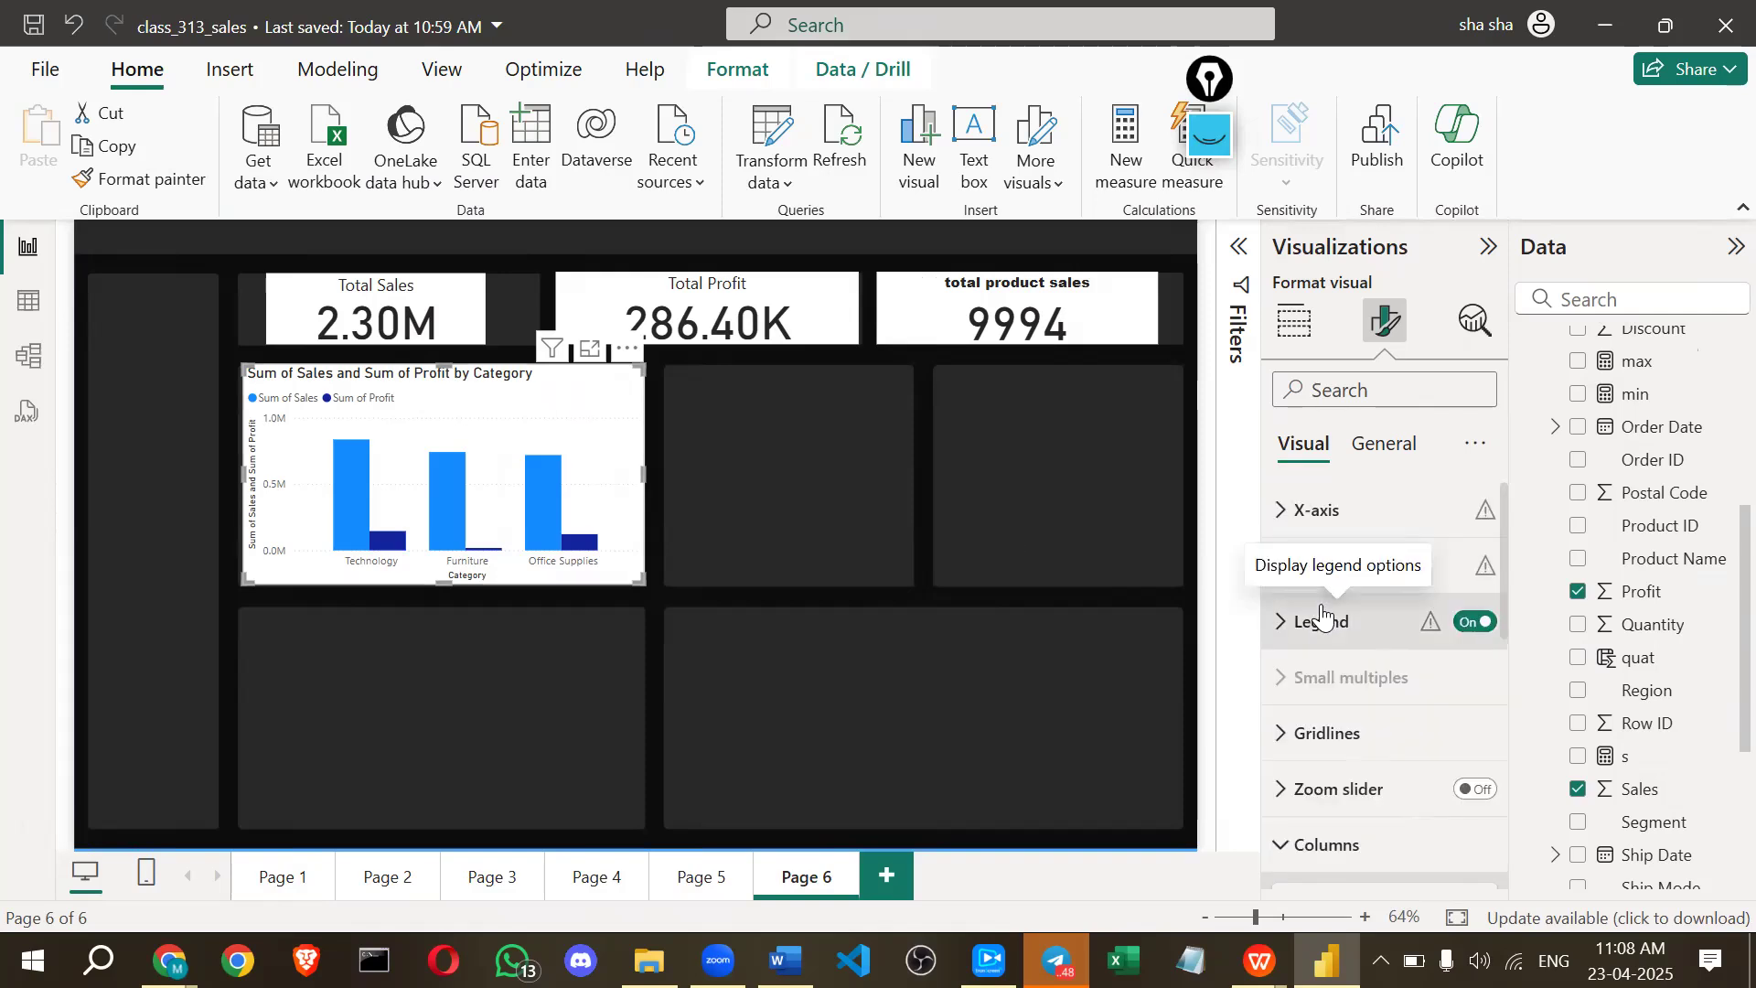
# Keep the column chart's white background on and set its transparency to 11%.
pyautogui.click(1382, 446)
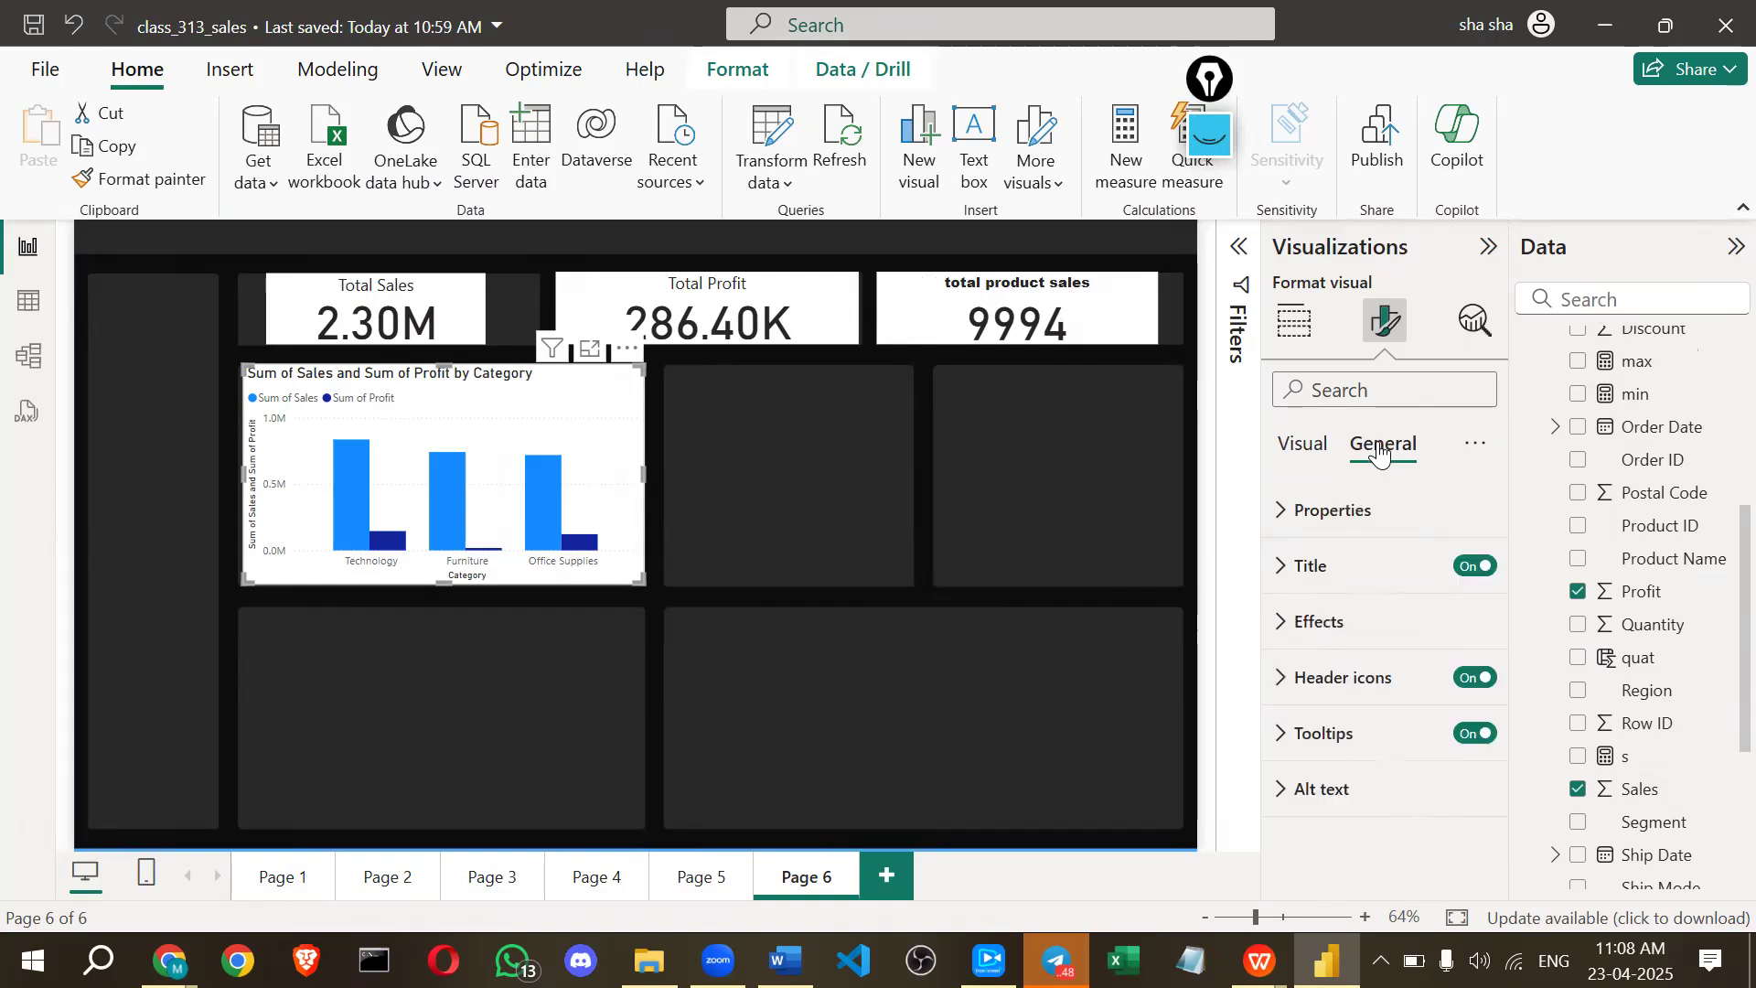
pyautogui.click(1285, 623)
pyautogui.scroll(1, 1459, 567)
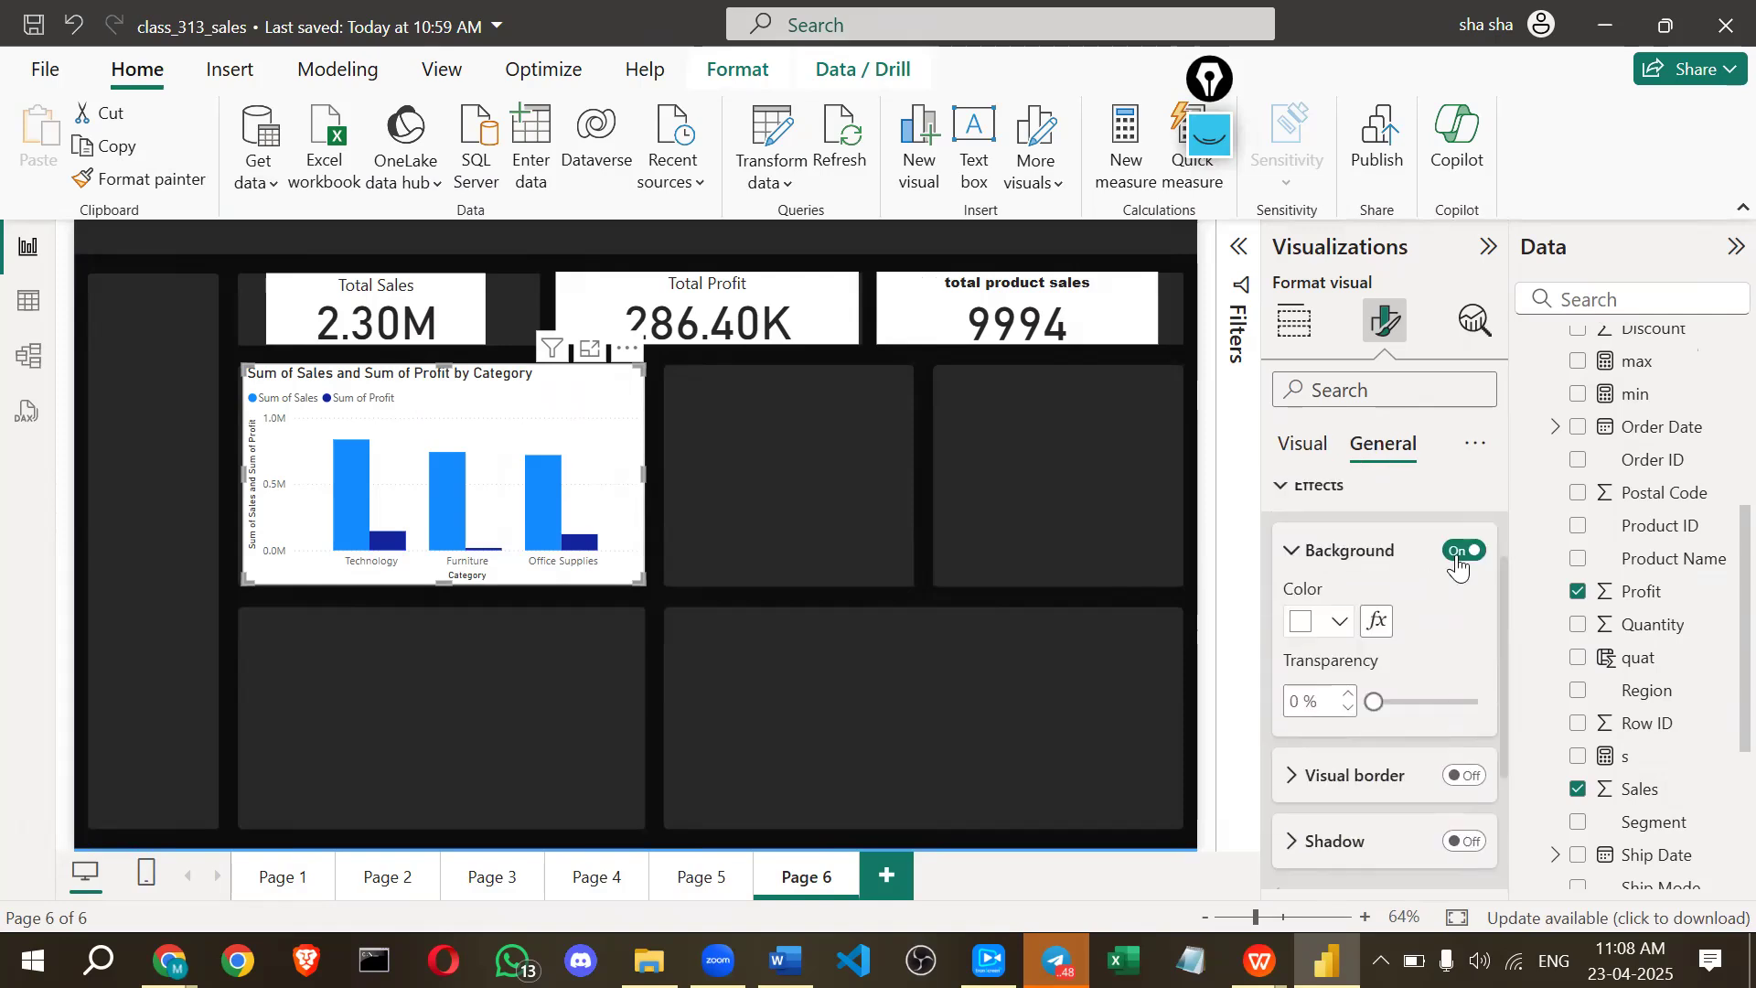
pyautogui.click(1461, 558)
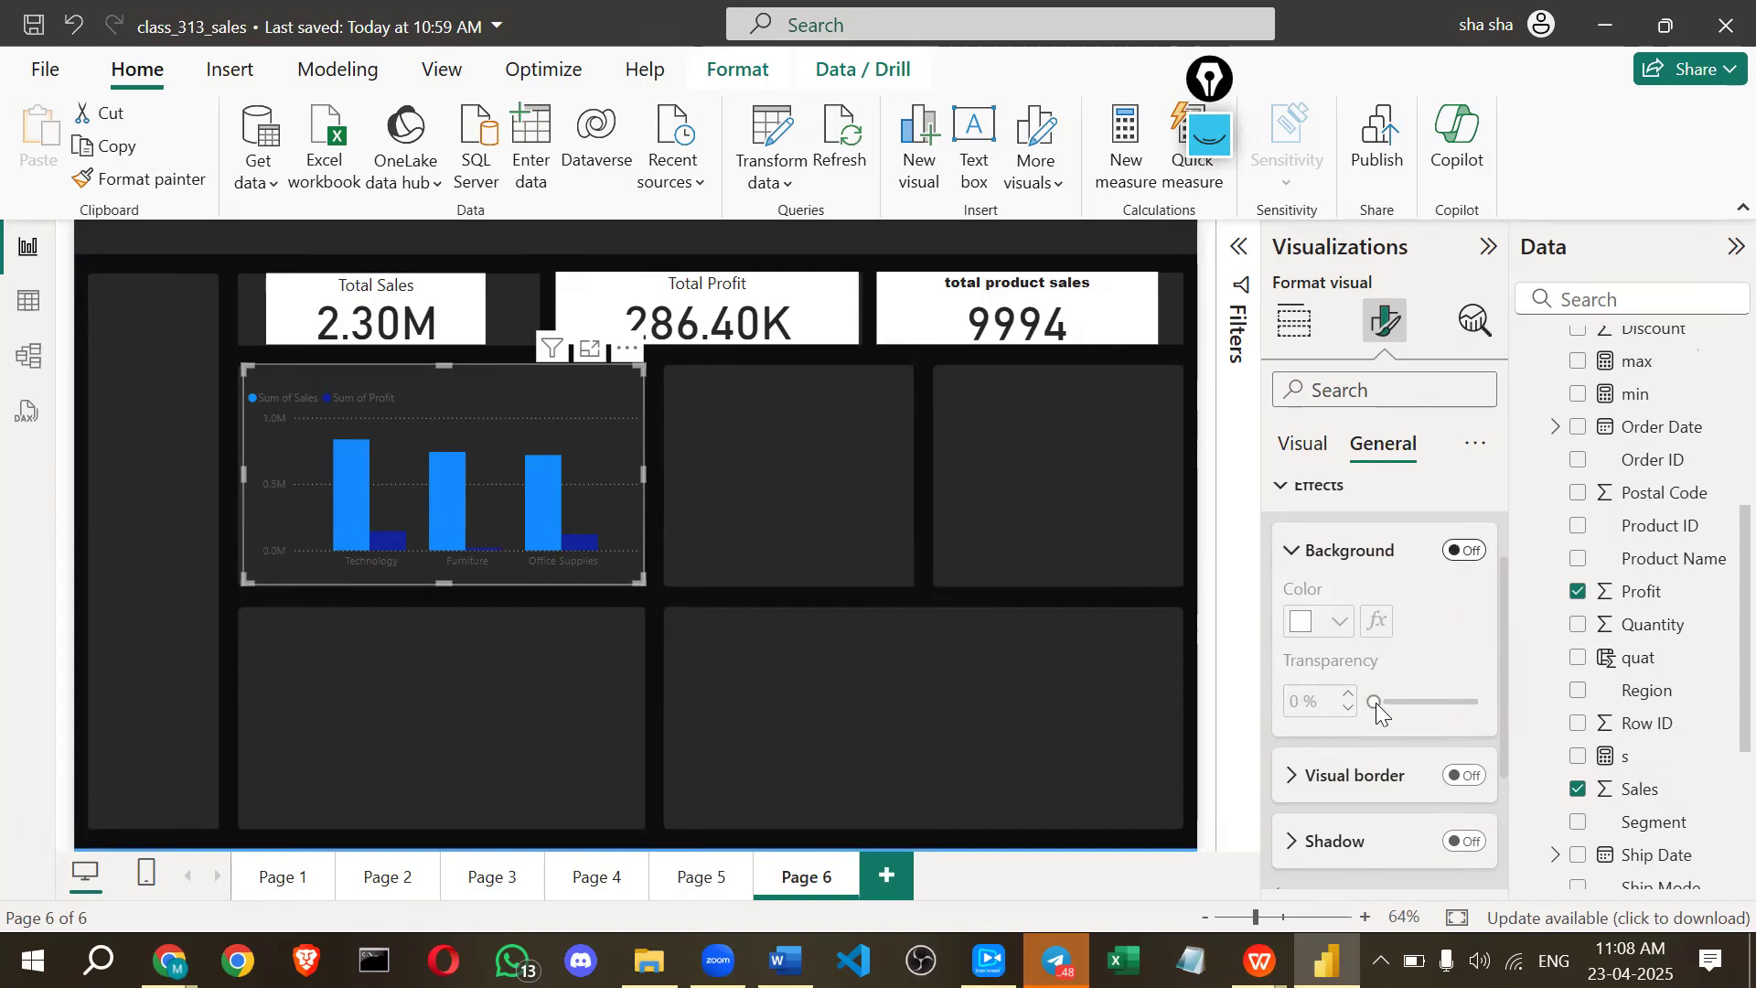
pyautogui.moveTo(1424, 703)
pyautogui.mouseDown()
pyautogui.moveTo(1446, 700)
pyautogui.moveTo(1392, 701)
pyautogui.mouseUp()
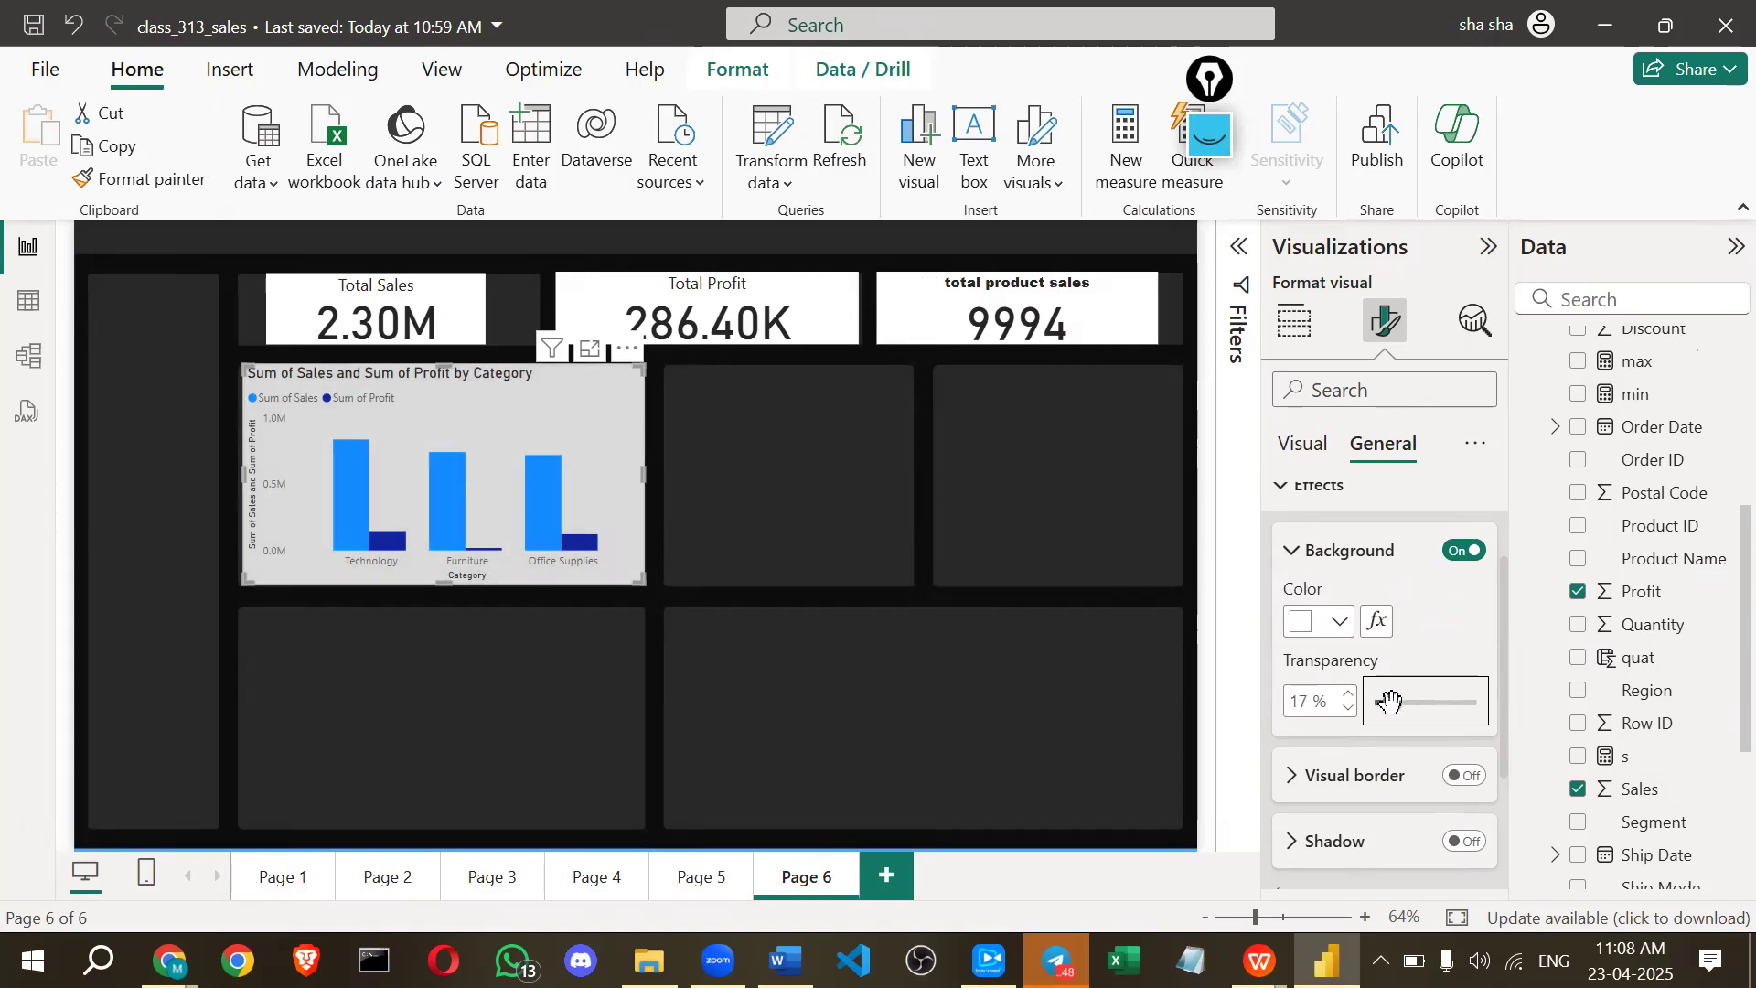
pyautogui.moveTo(1385, 692); pyautogui.dragTo(1381, 693)
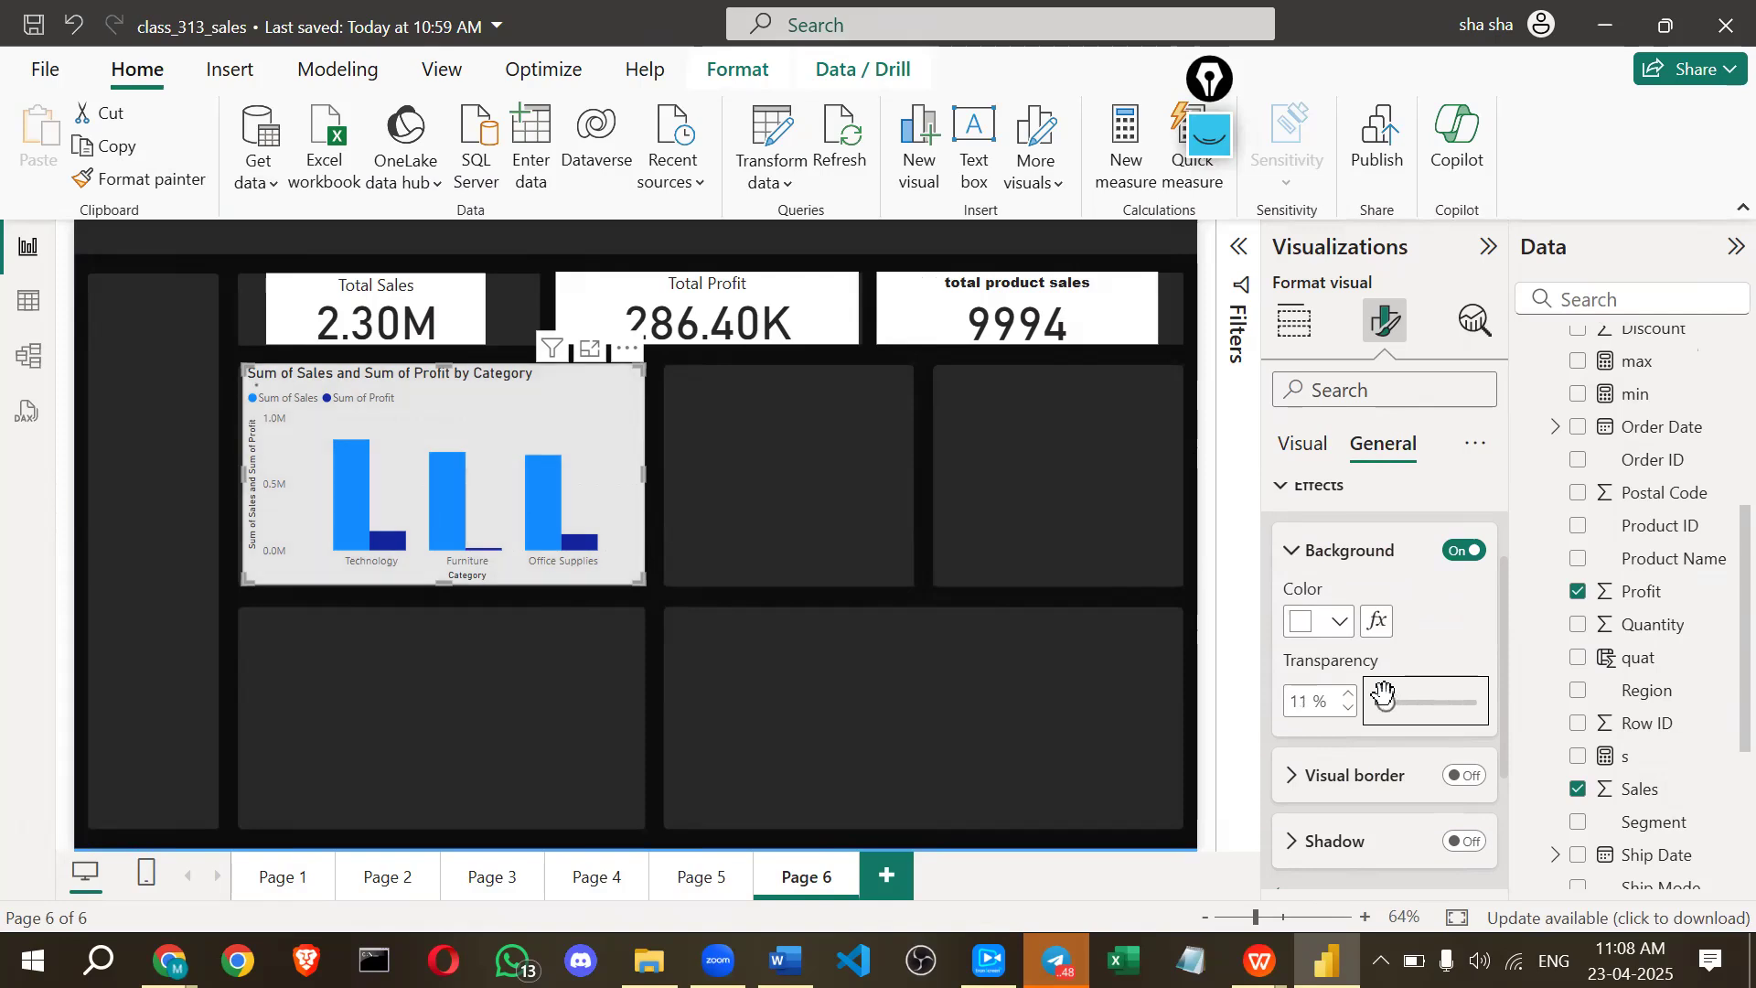
pyautogui.click(910, 748)
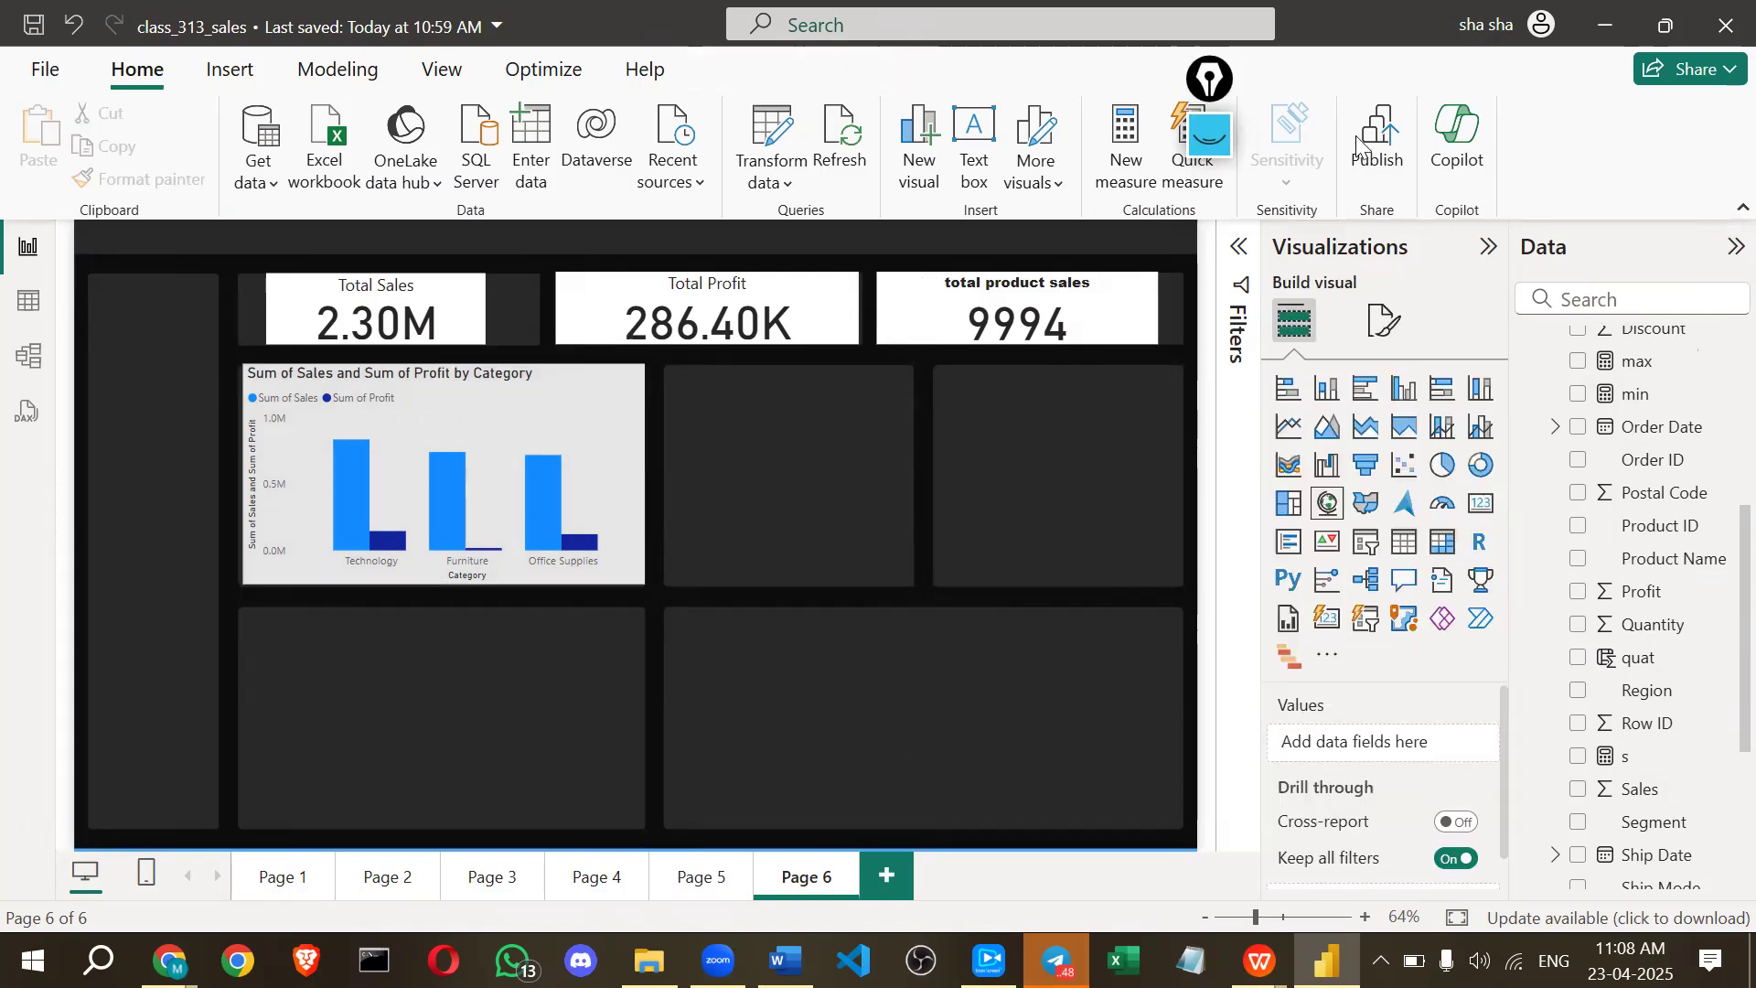
# Make the column chart's X-axis values bold and turn off the X-axis title.
pyautogui.click(1377, 332)
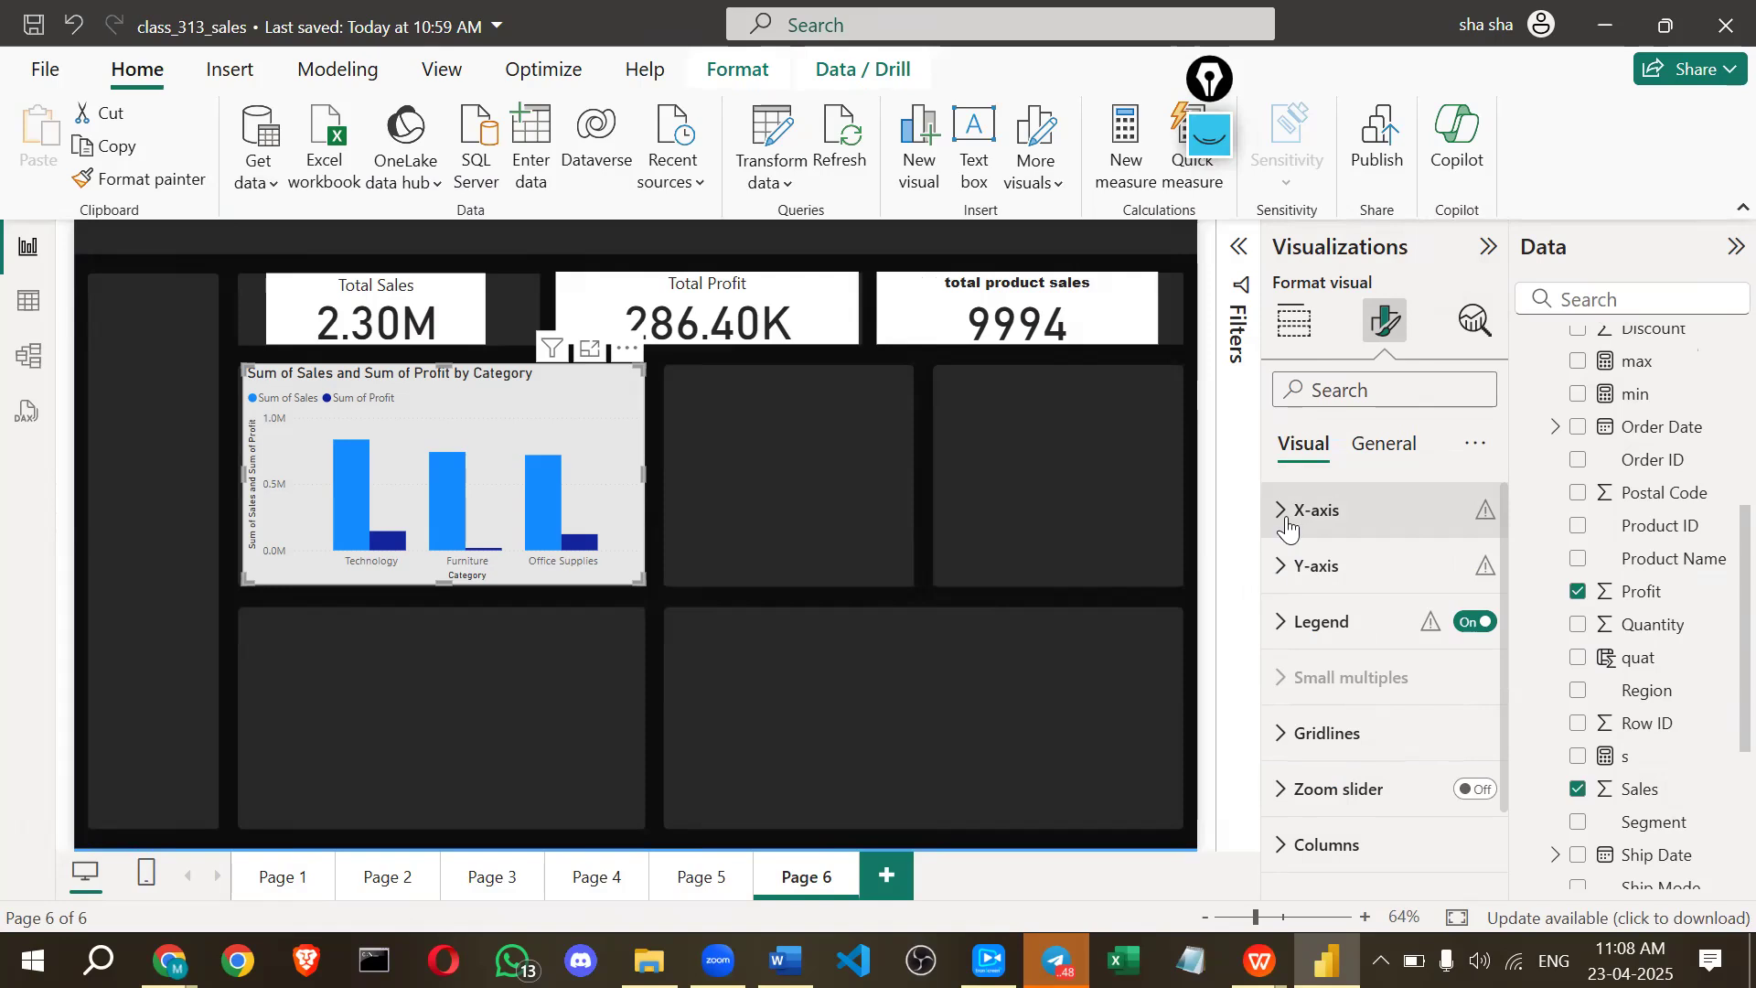
pyautogui.click(1290, 528)
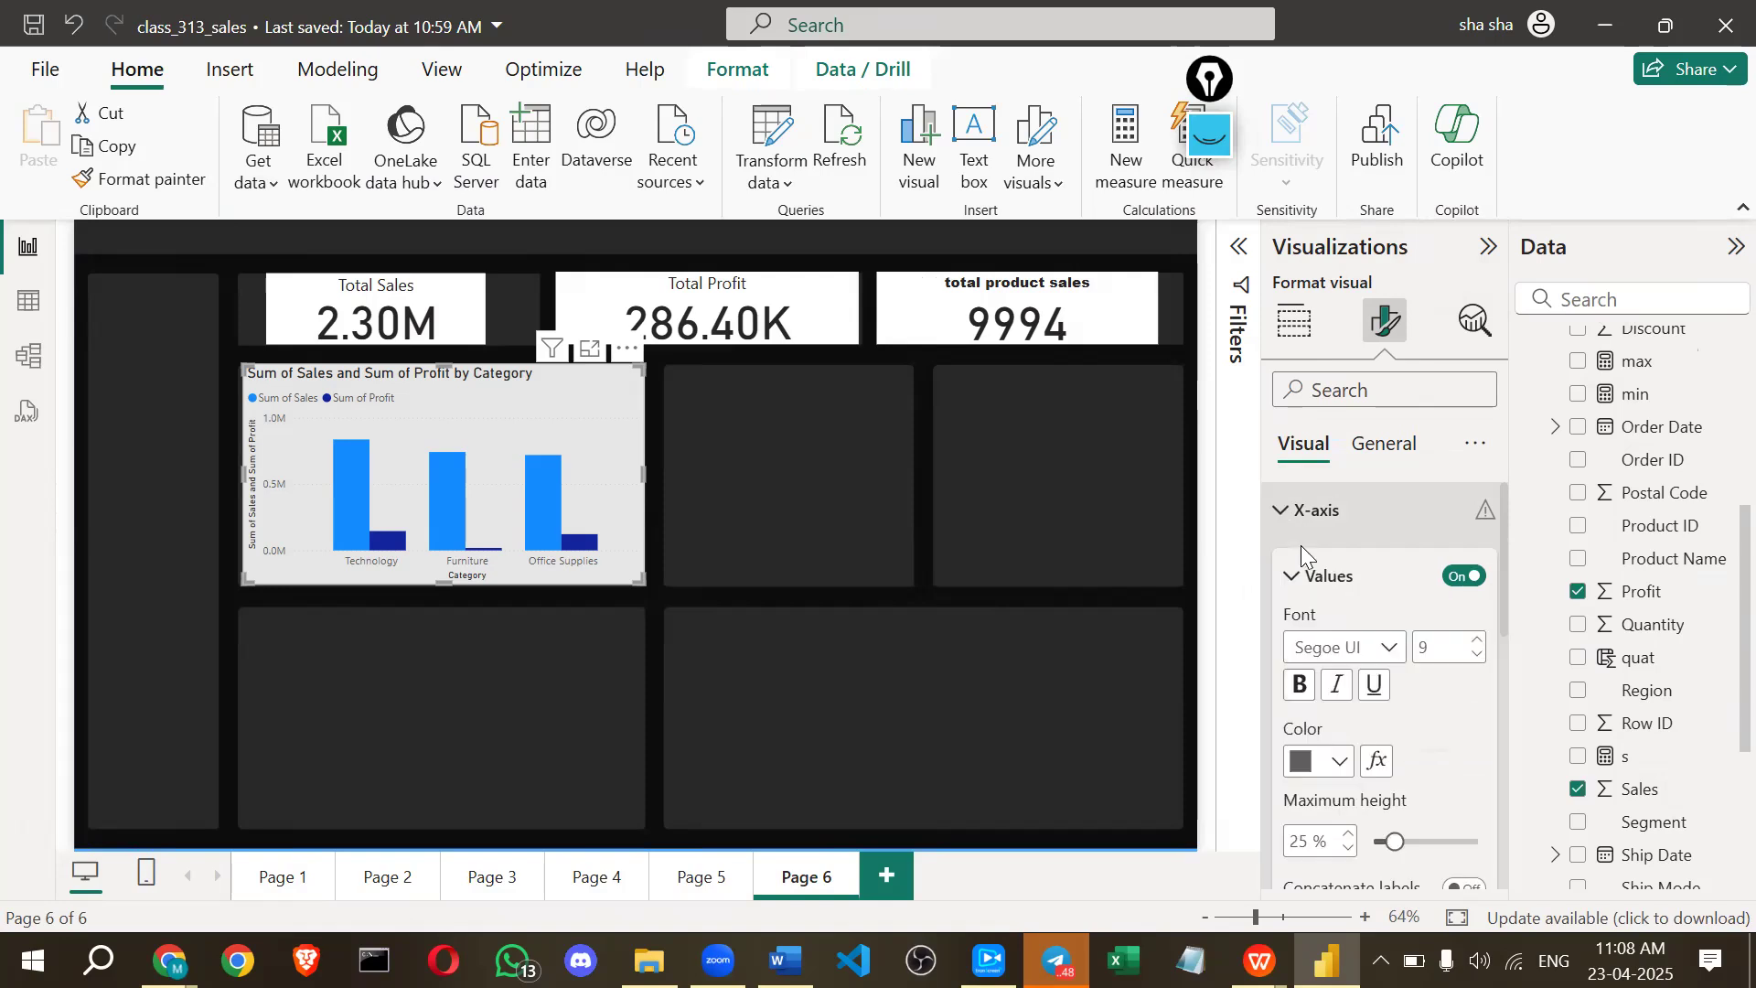
pyautogui.click(1302, 688)
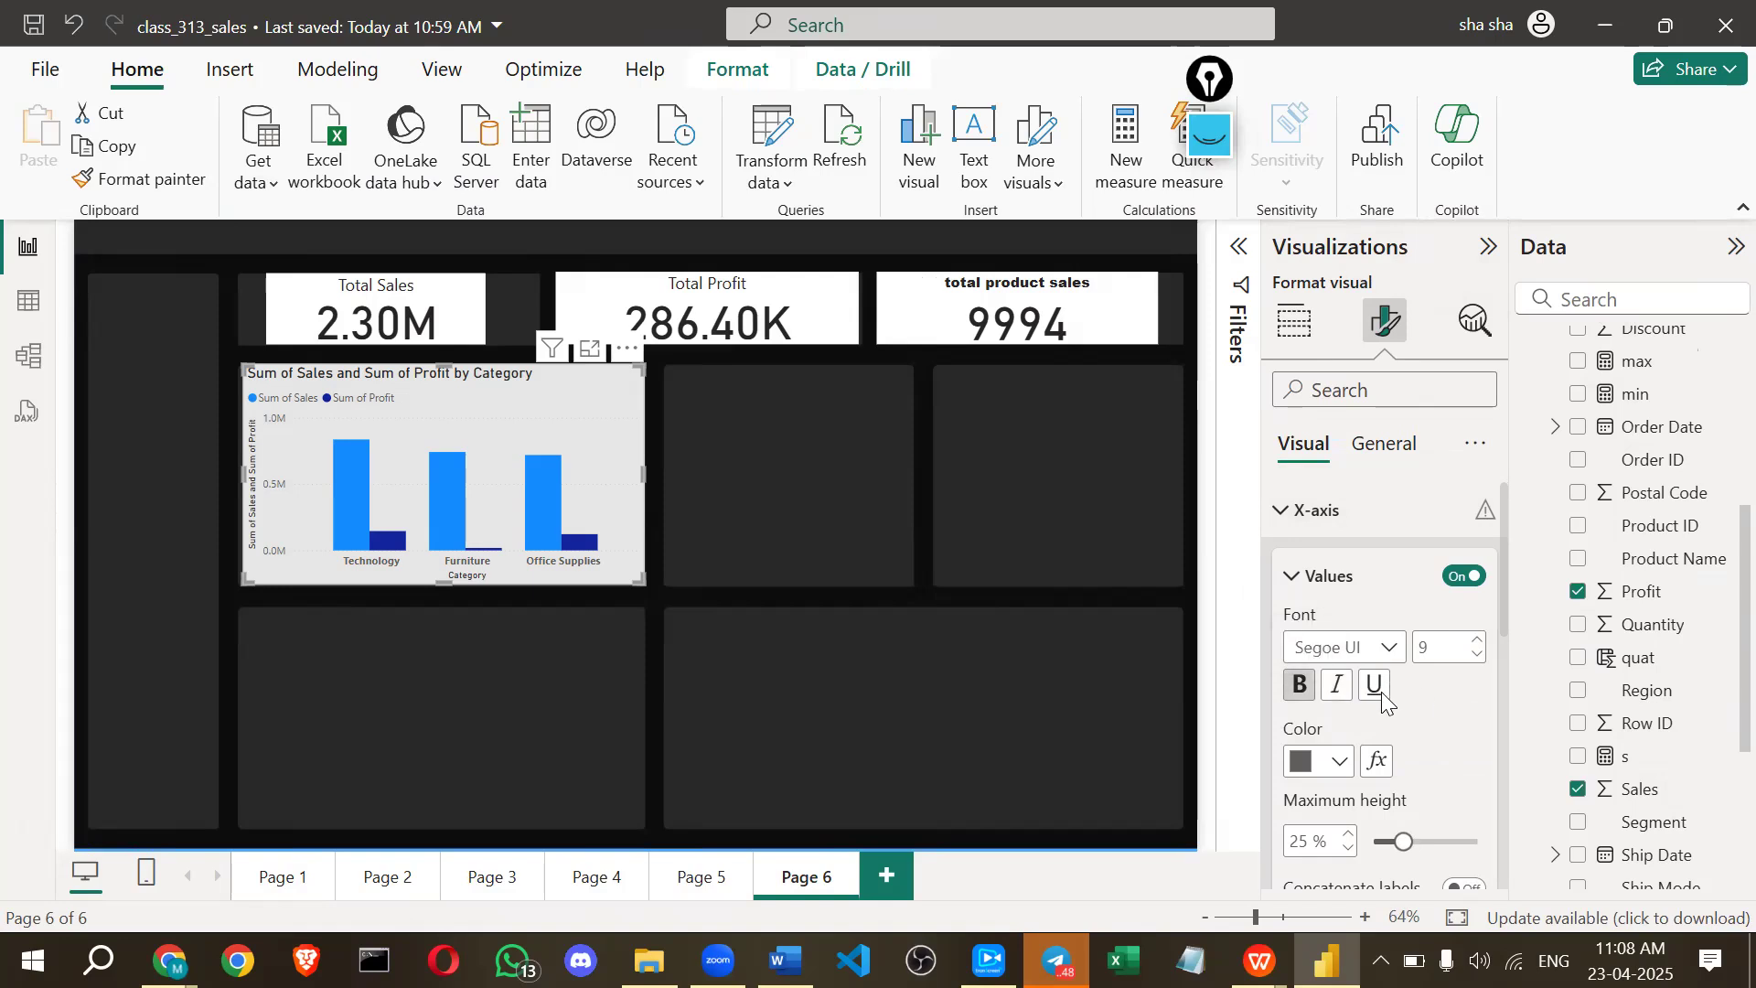
pyautogui.scroll(-3, 1455, 688)
pyautogui.click(1463, 682)
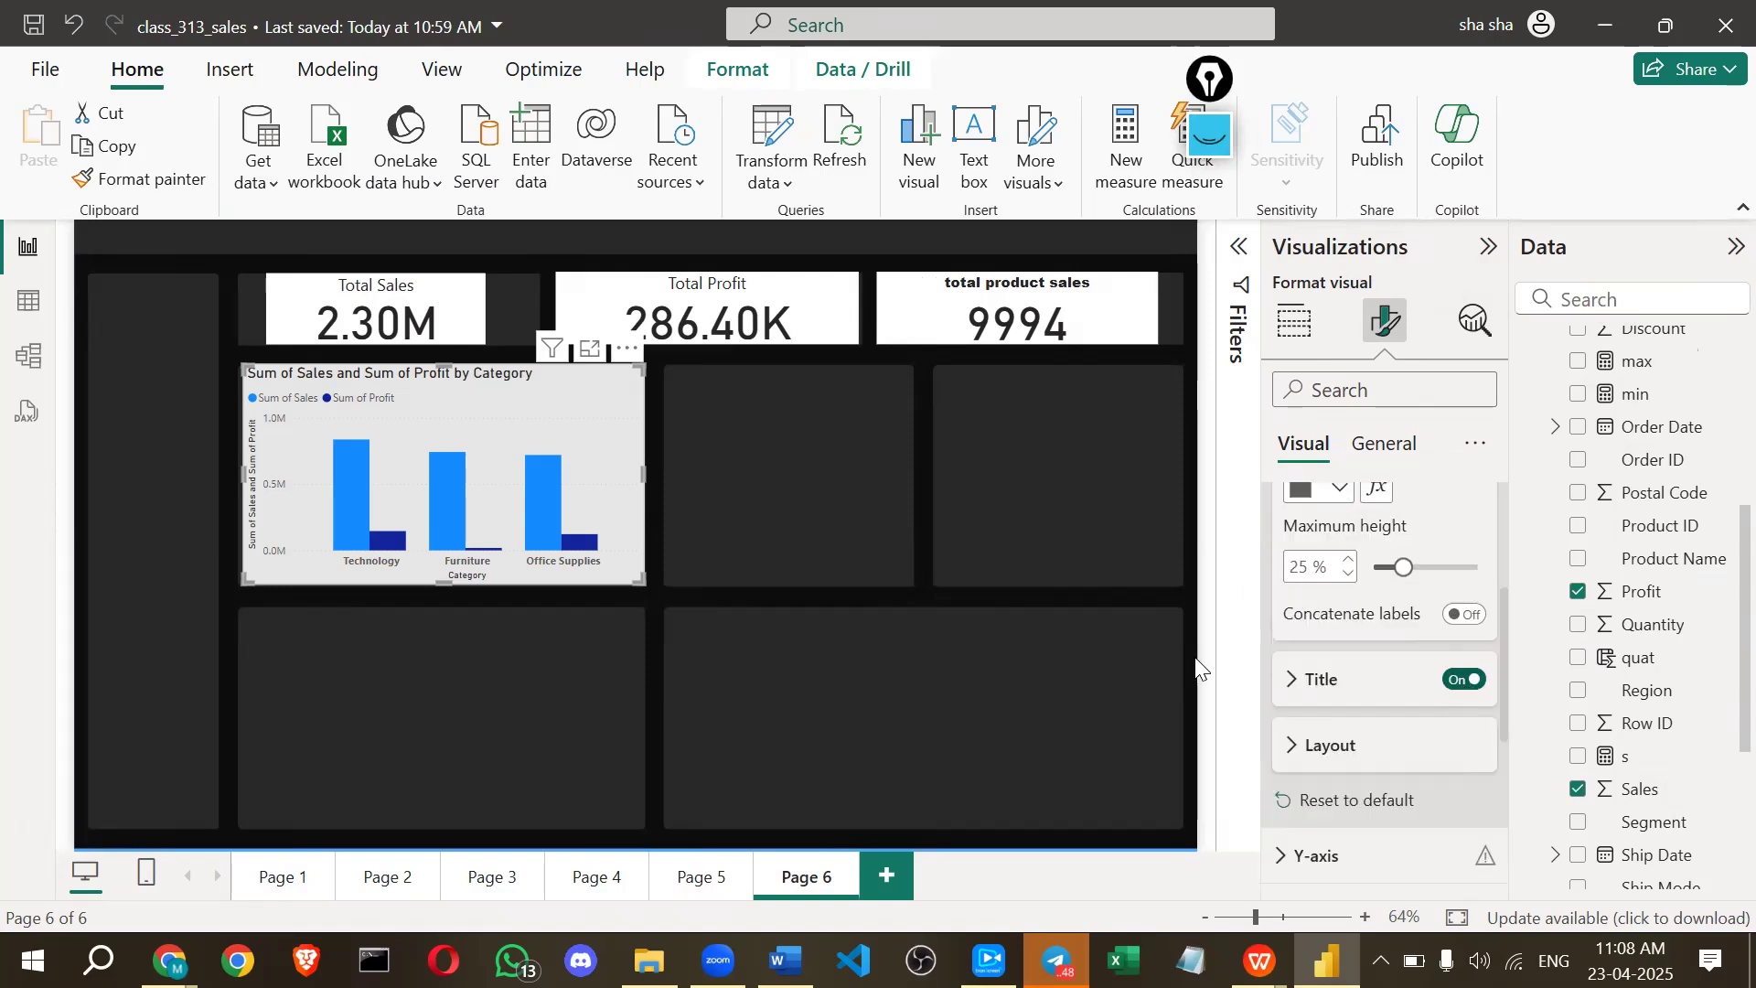
pyautogui.scroll(-2, 1359, 673)
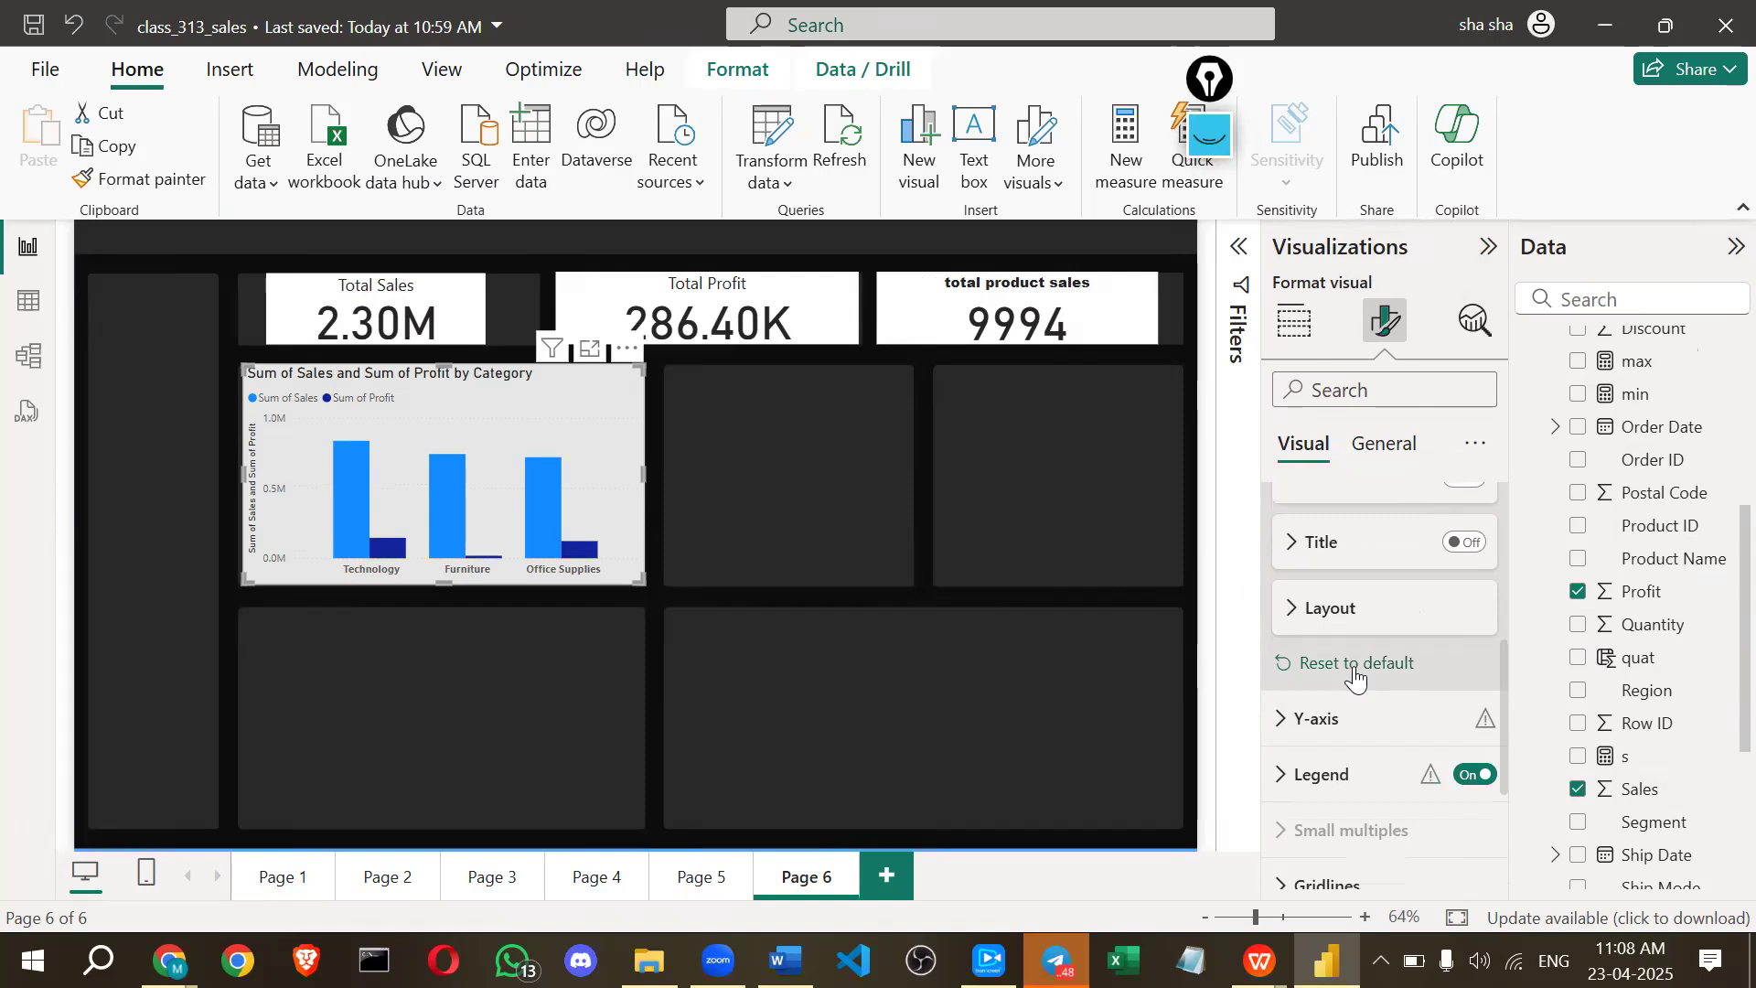
pyautogui.scroll(4, 1356, 668)
pyautogui.click(1286, 513)
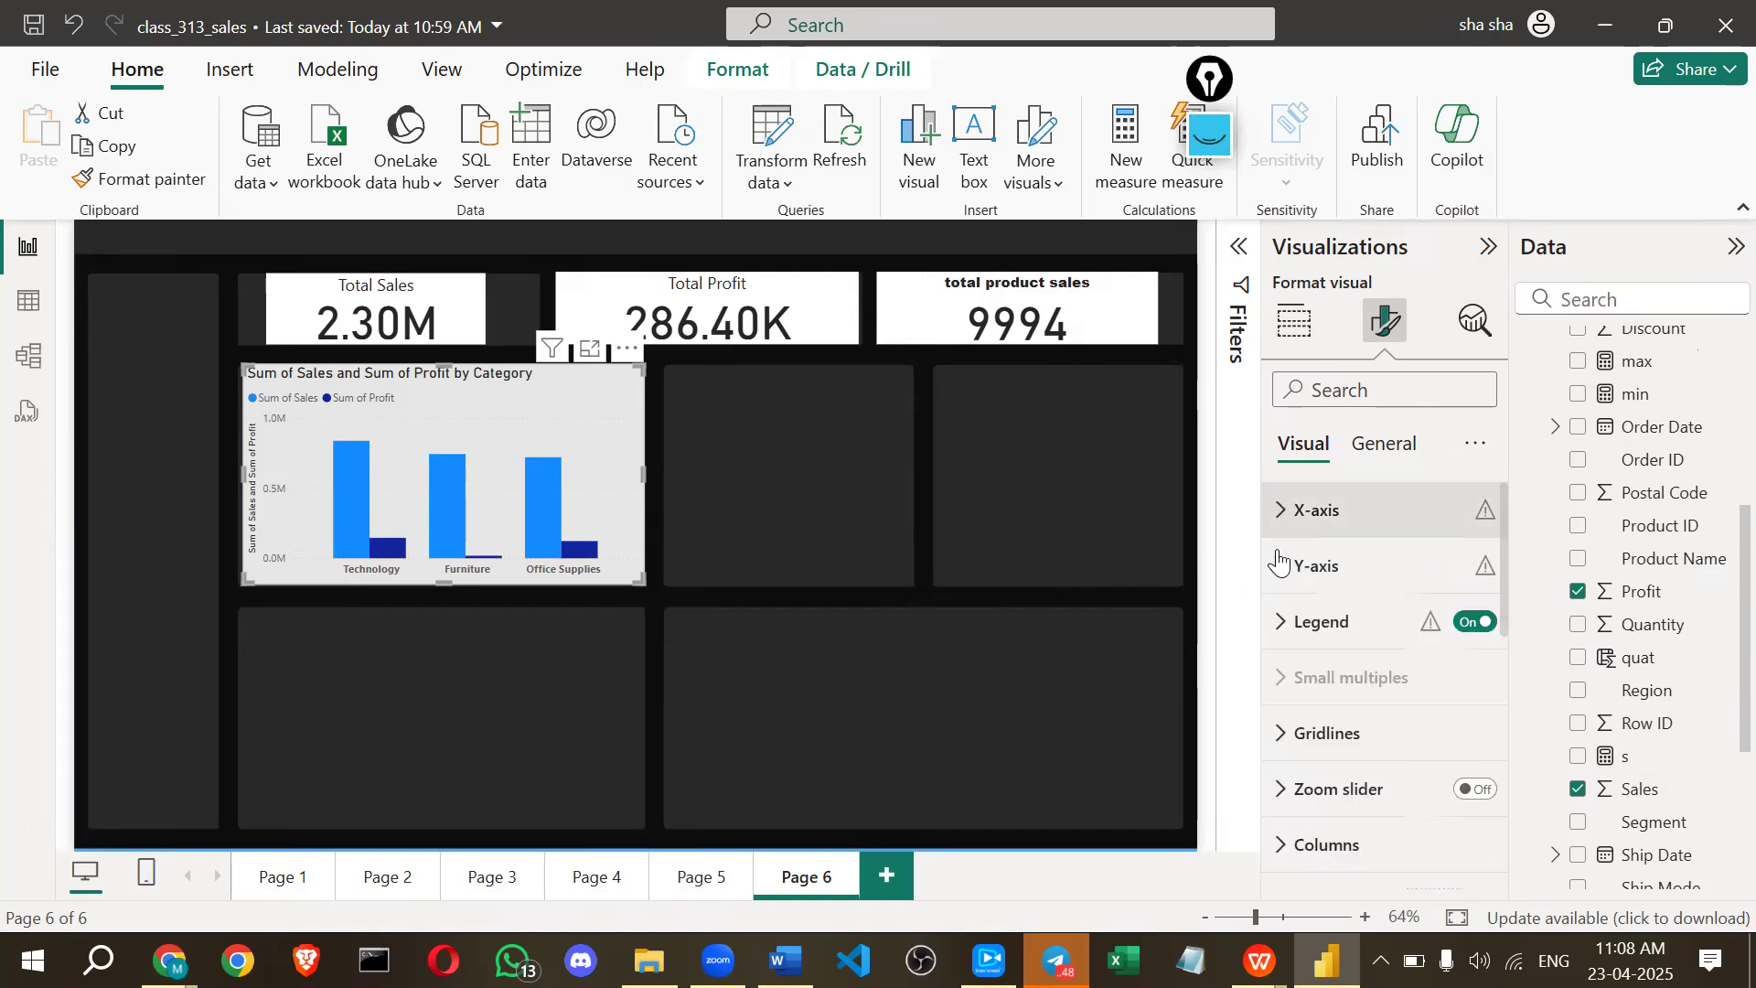
# Turn off the column chart's Y-axis title and make the Y-axis values bold.
pyautogui.click(1350, 558)
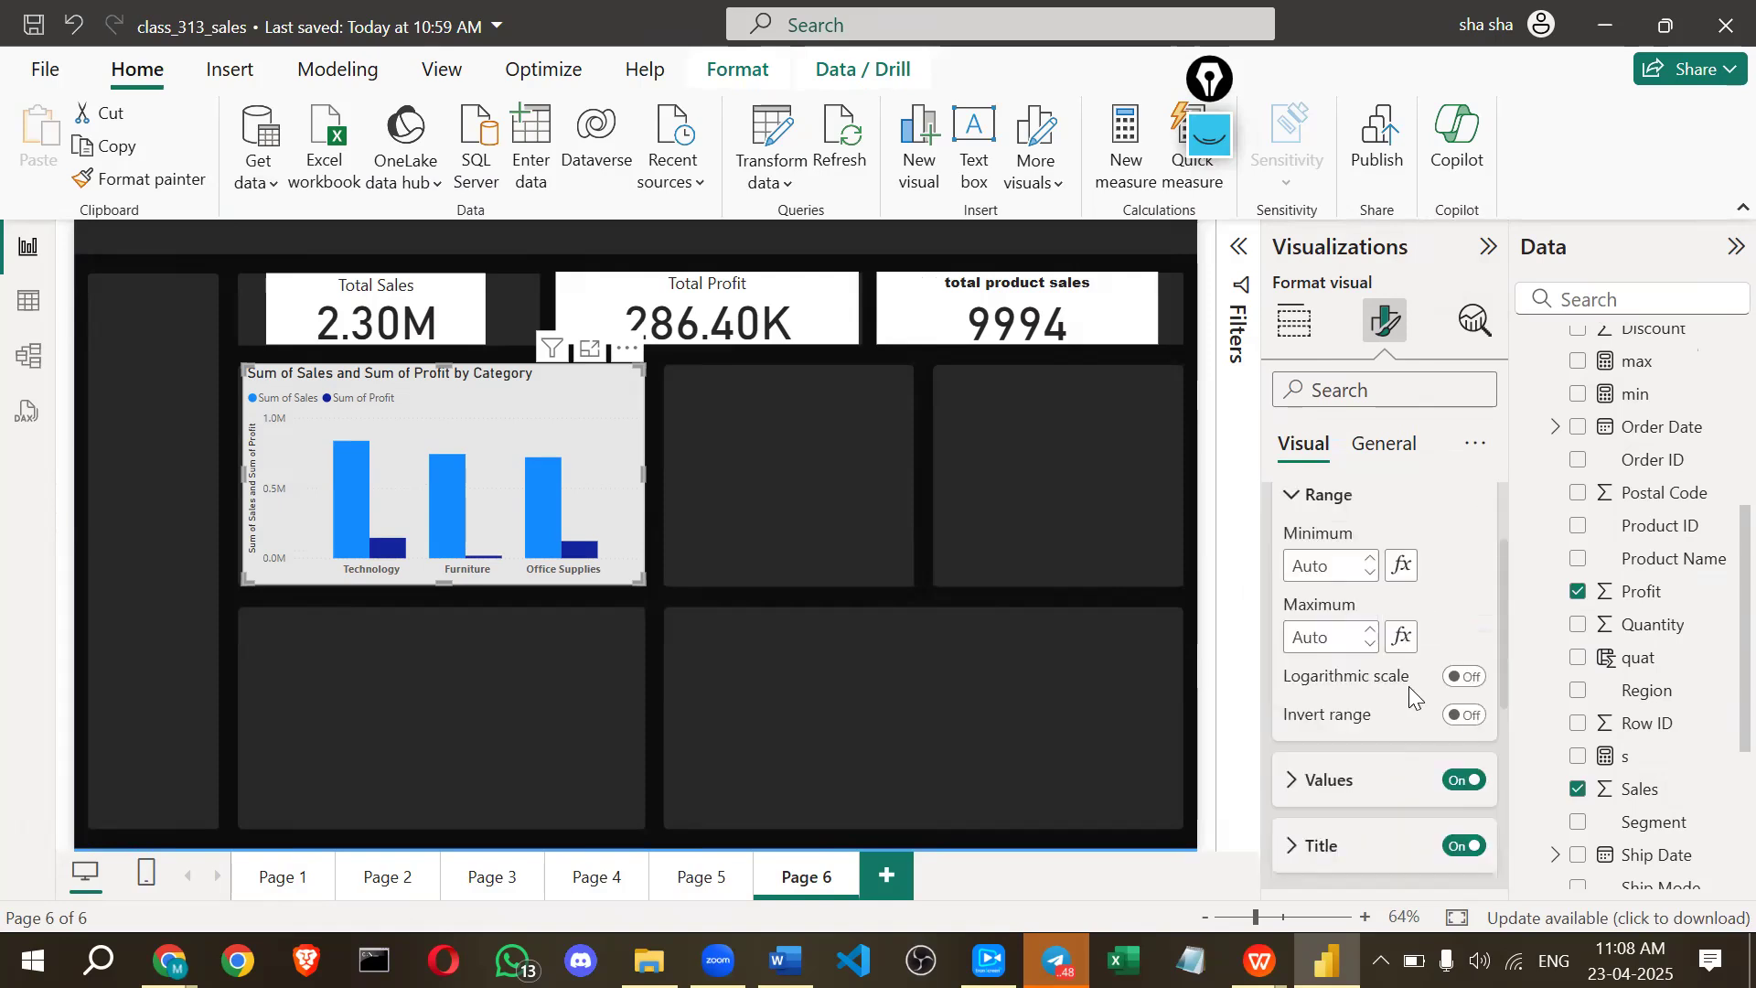
pyautogui.scroll(-3, 1453, 719)
pyautogui.click(1454, 711)
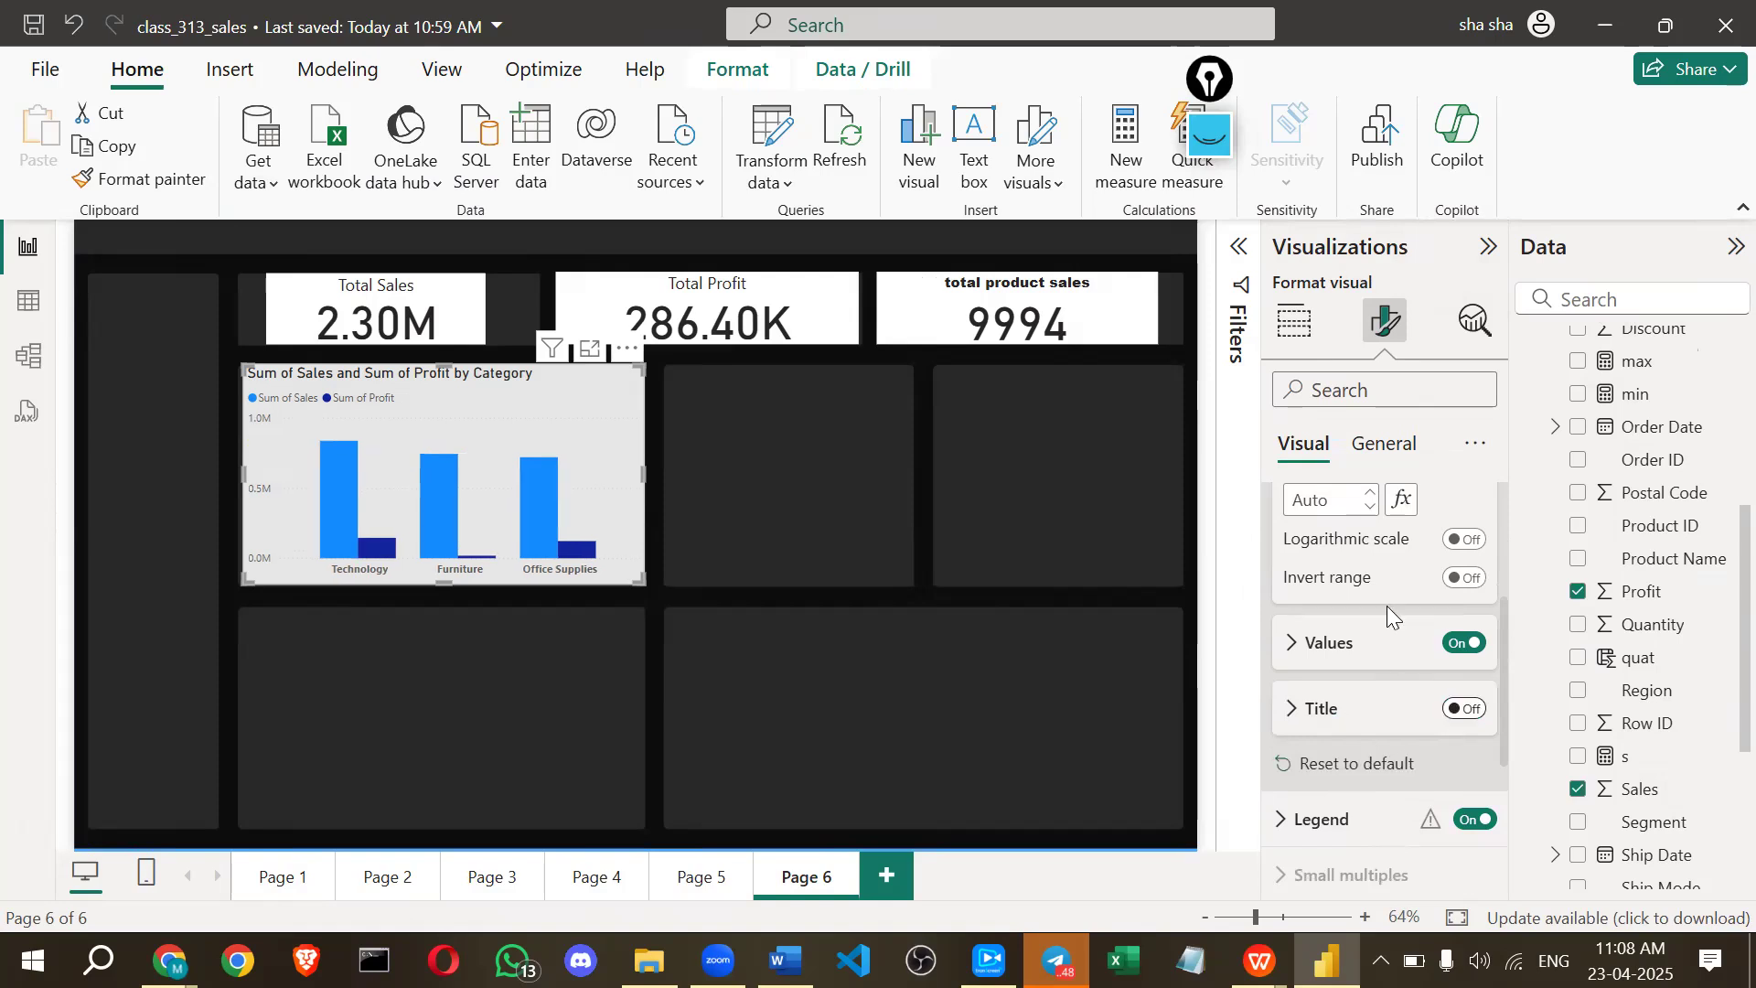
pyautogui.click(1289, 645)
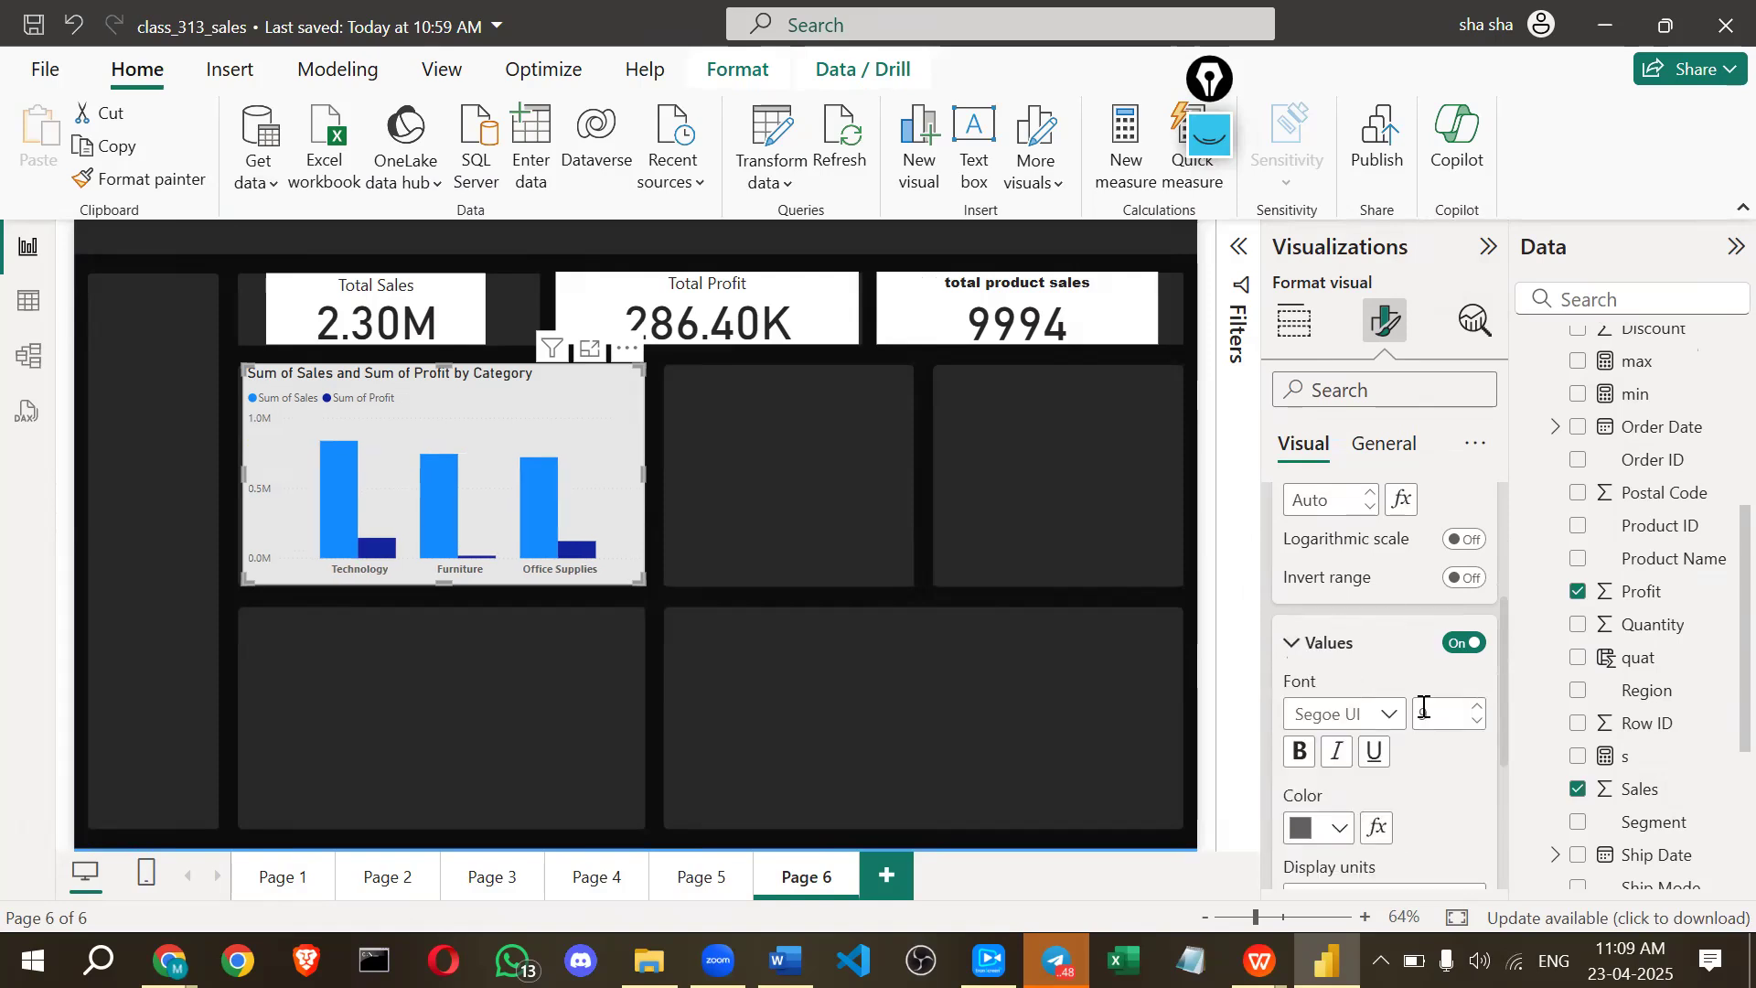
pyautogui.click(1298, 755)
pyautogui.click(1298, 756)
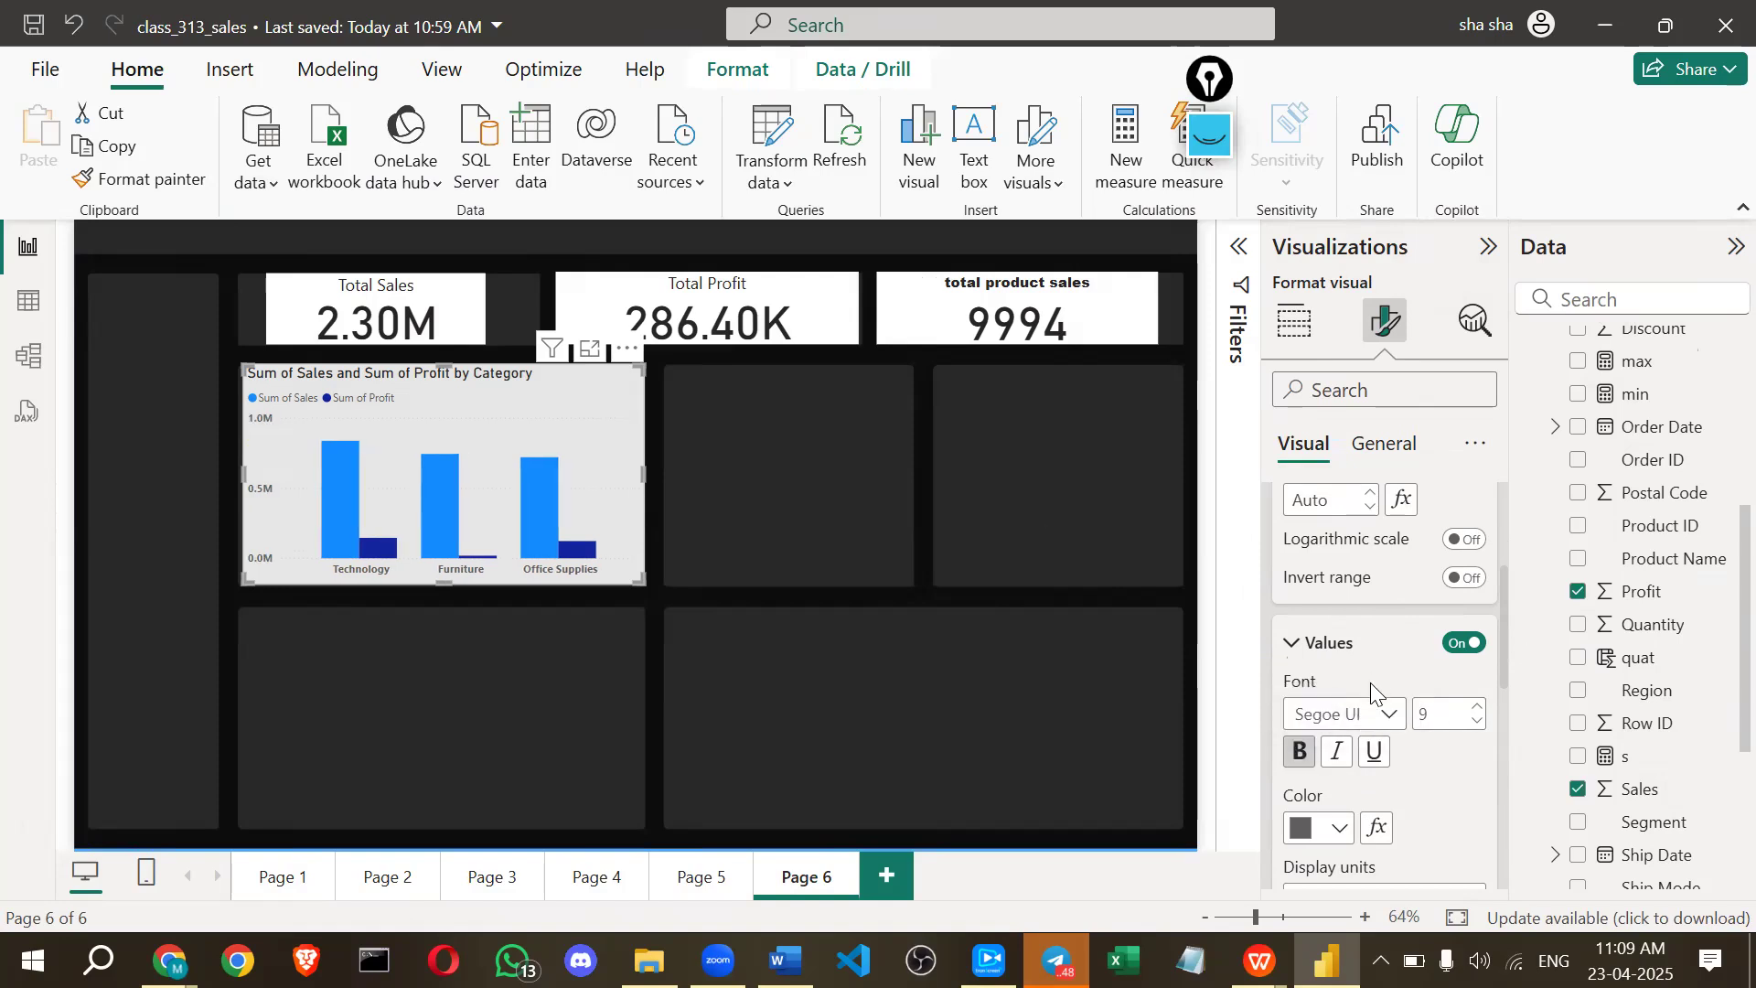
pyautogui.scroll(-1, 1371, 686)
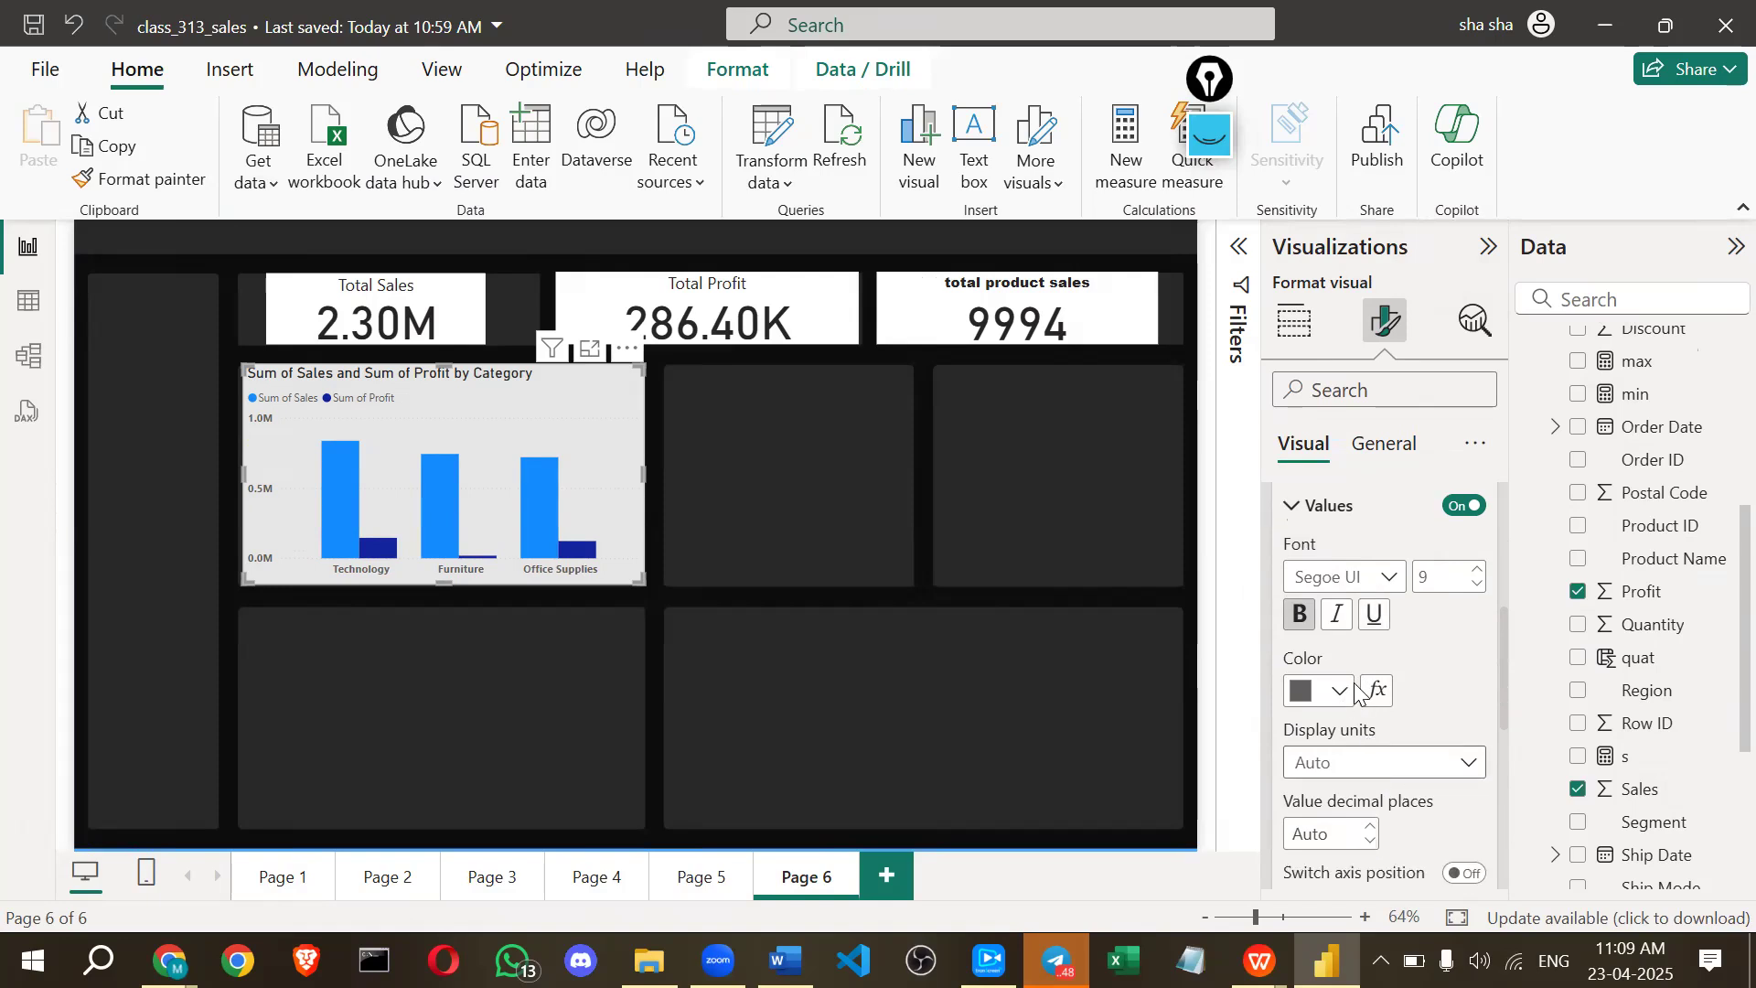
pyautogui.scroll(4, 1372, 590)
# Turn on data labels for the column chart.
pyautogui.click(1388, 451)
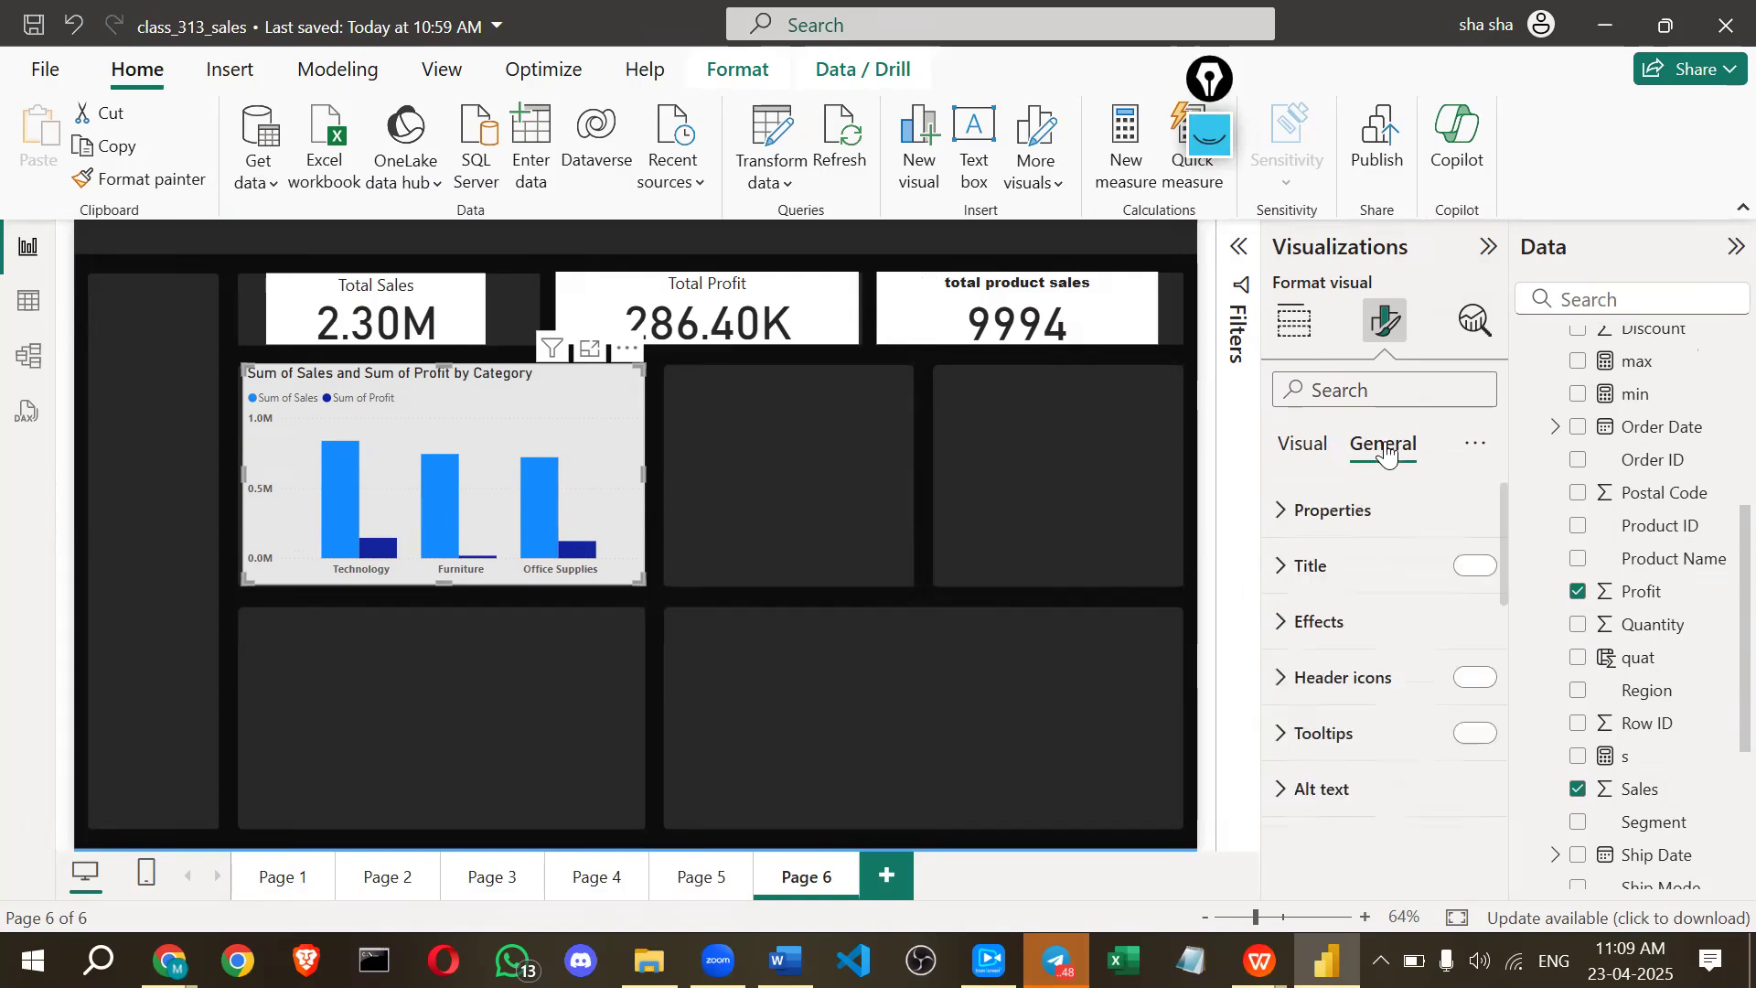
pyautogui.click(1299, 465)
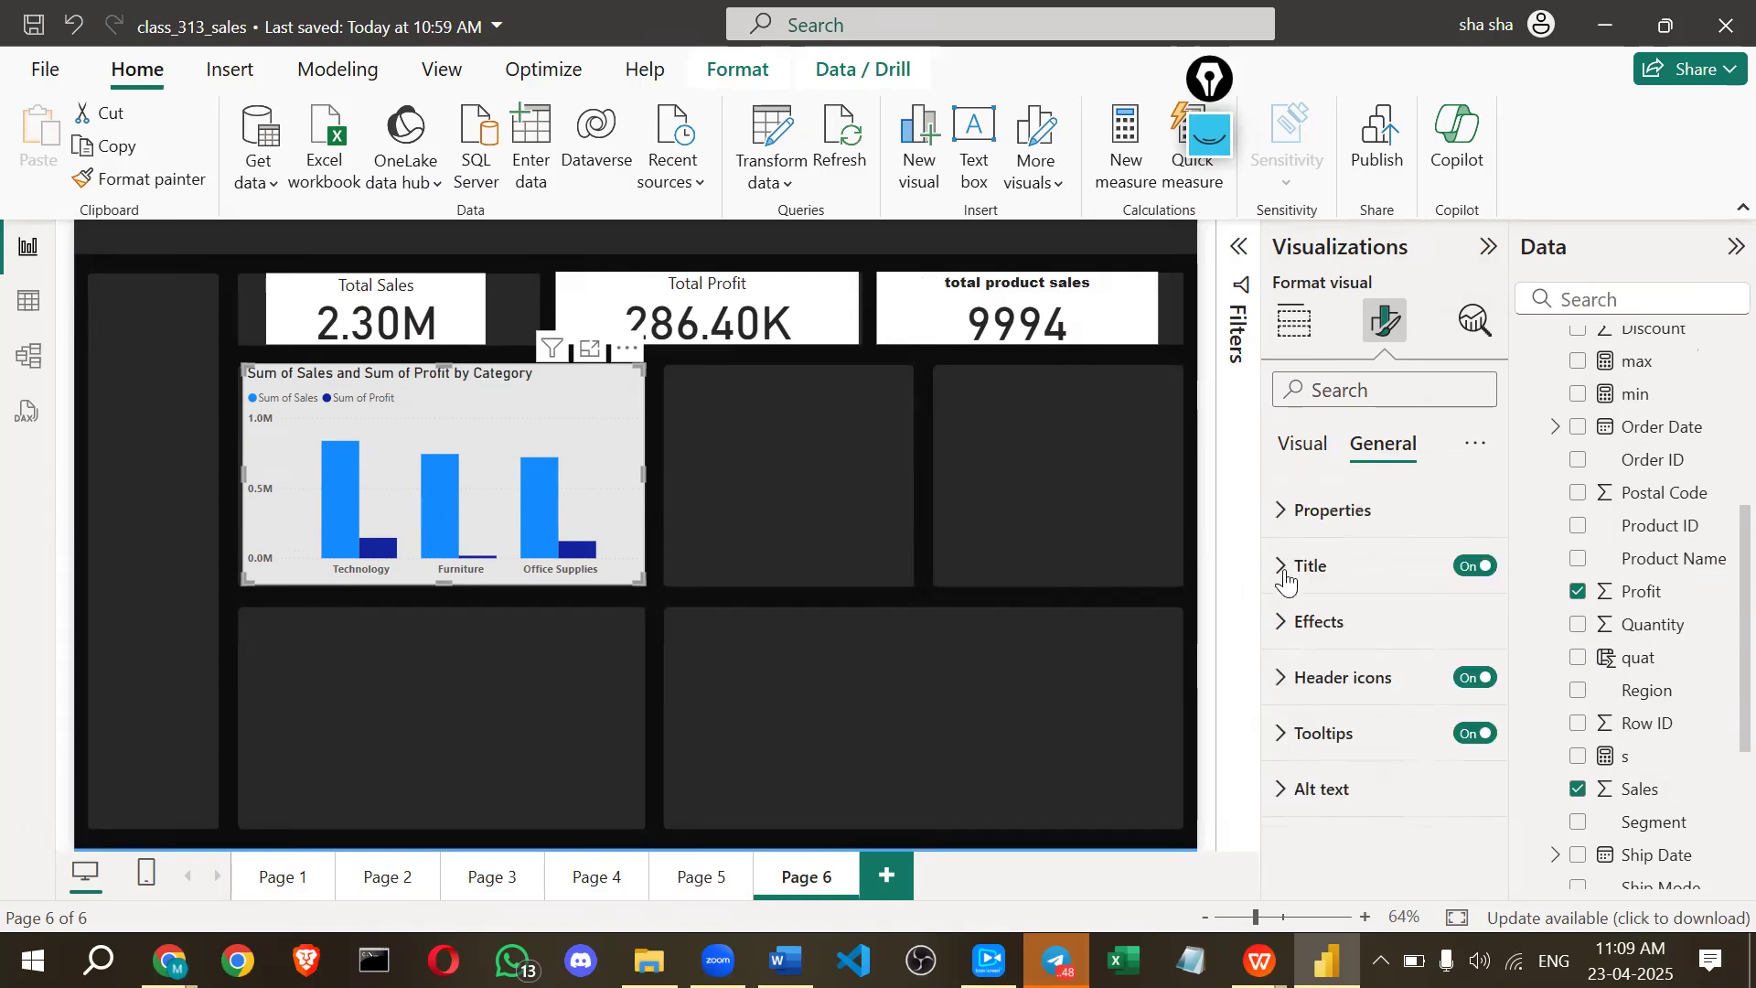
pyautogui.click(1297, 577)
pyautogui.scroll(-2, 1305, 593)
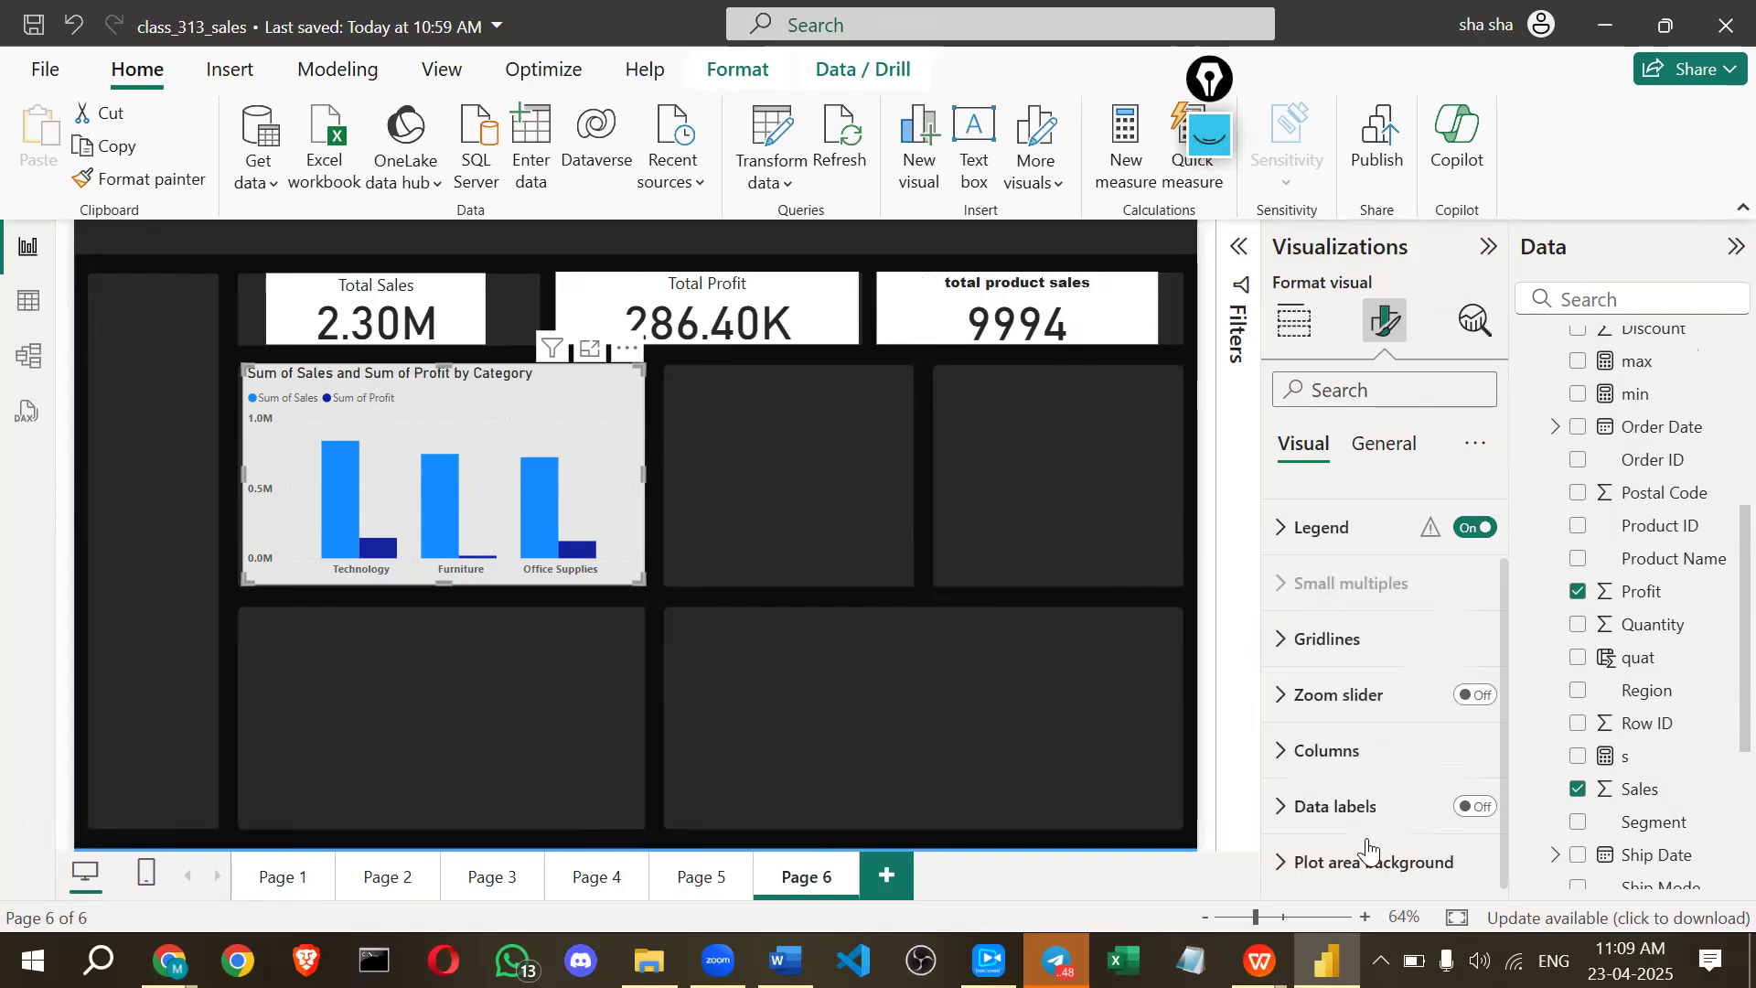
pyautogui.click(1475, 808)
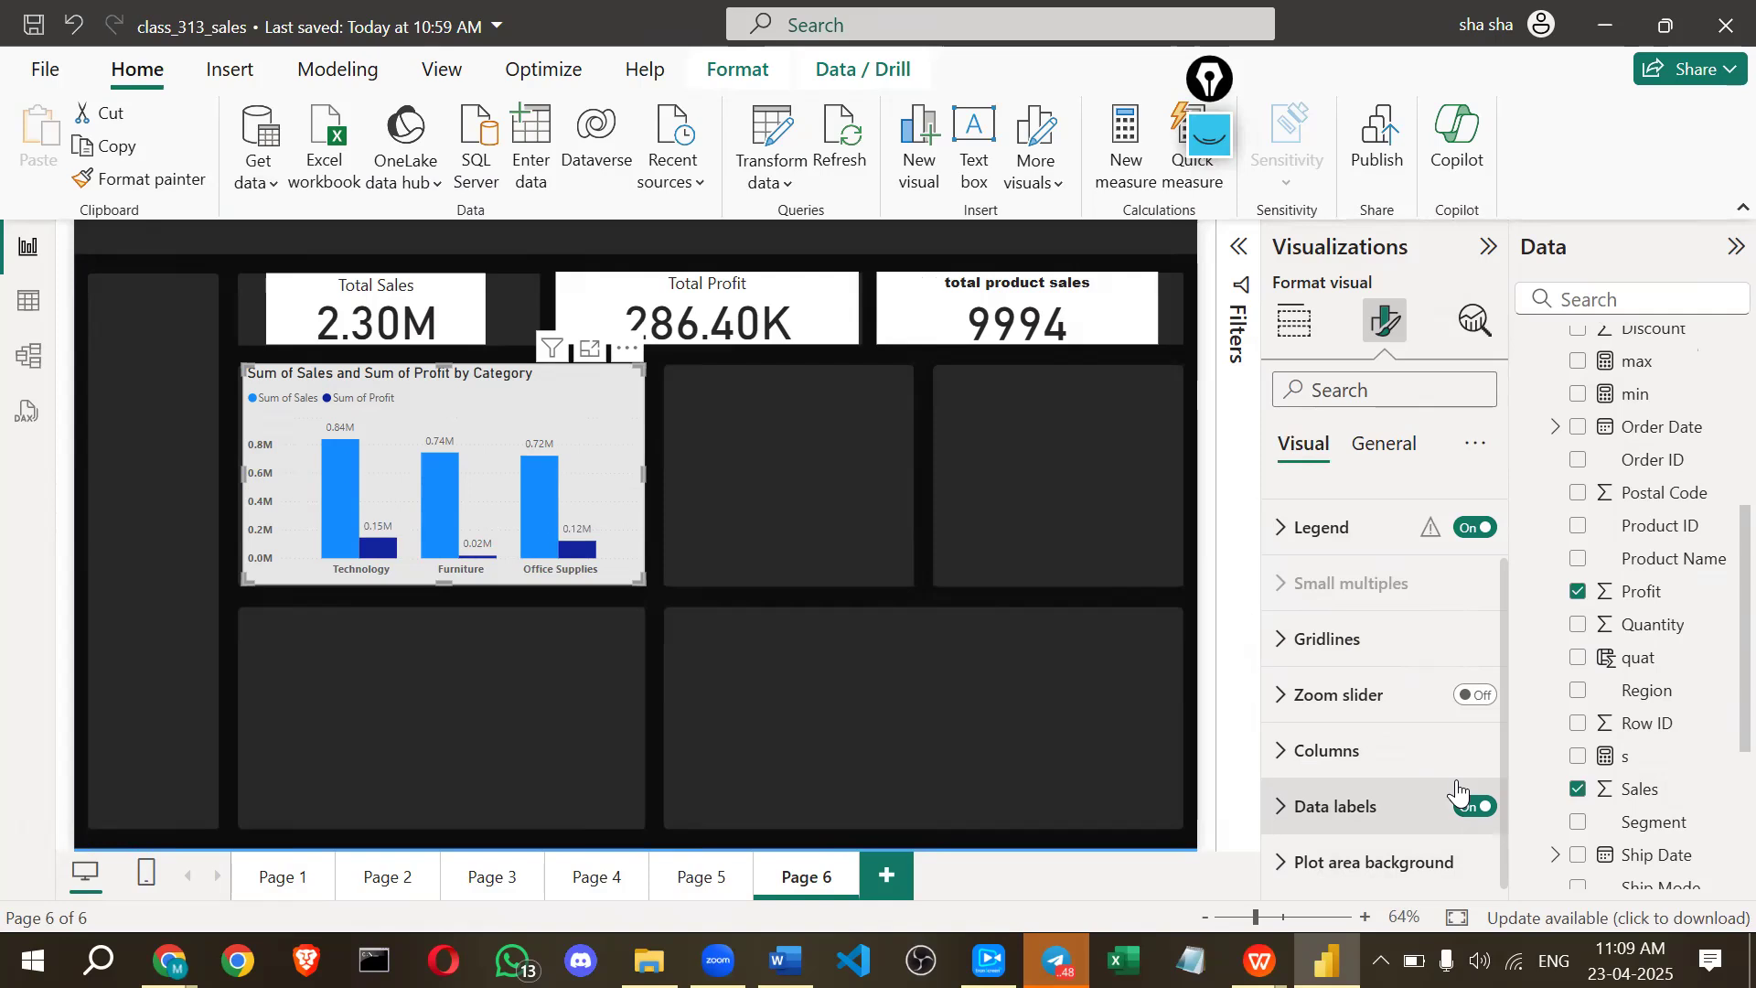
# Make the column chart's data label values bold and black, leaving the chart deselected.
pyautogui.click(1294, 808)
pyautogui.scroll(-3, 1302, 783)
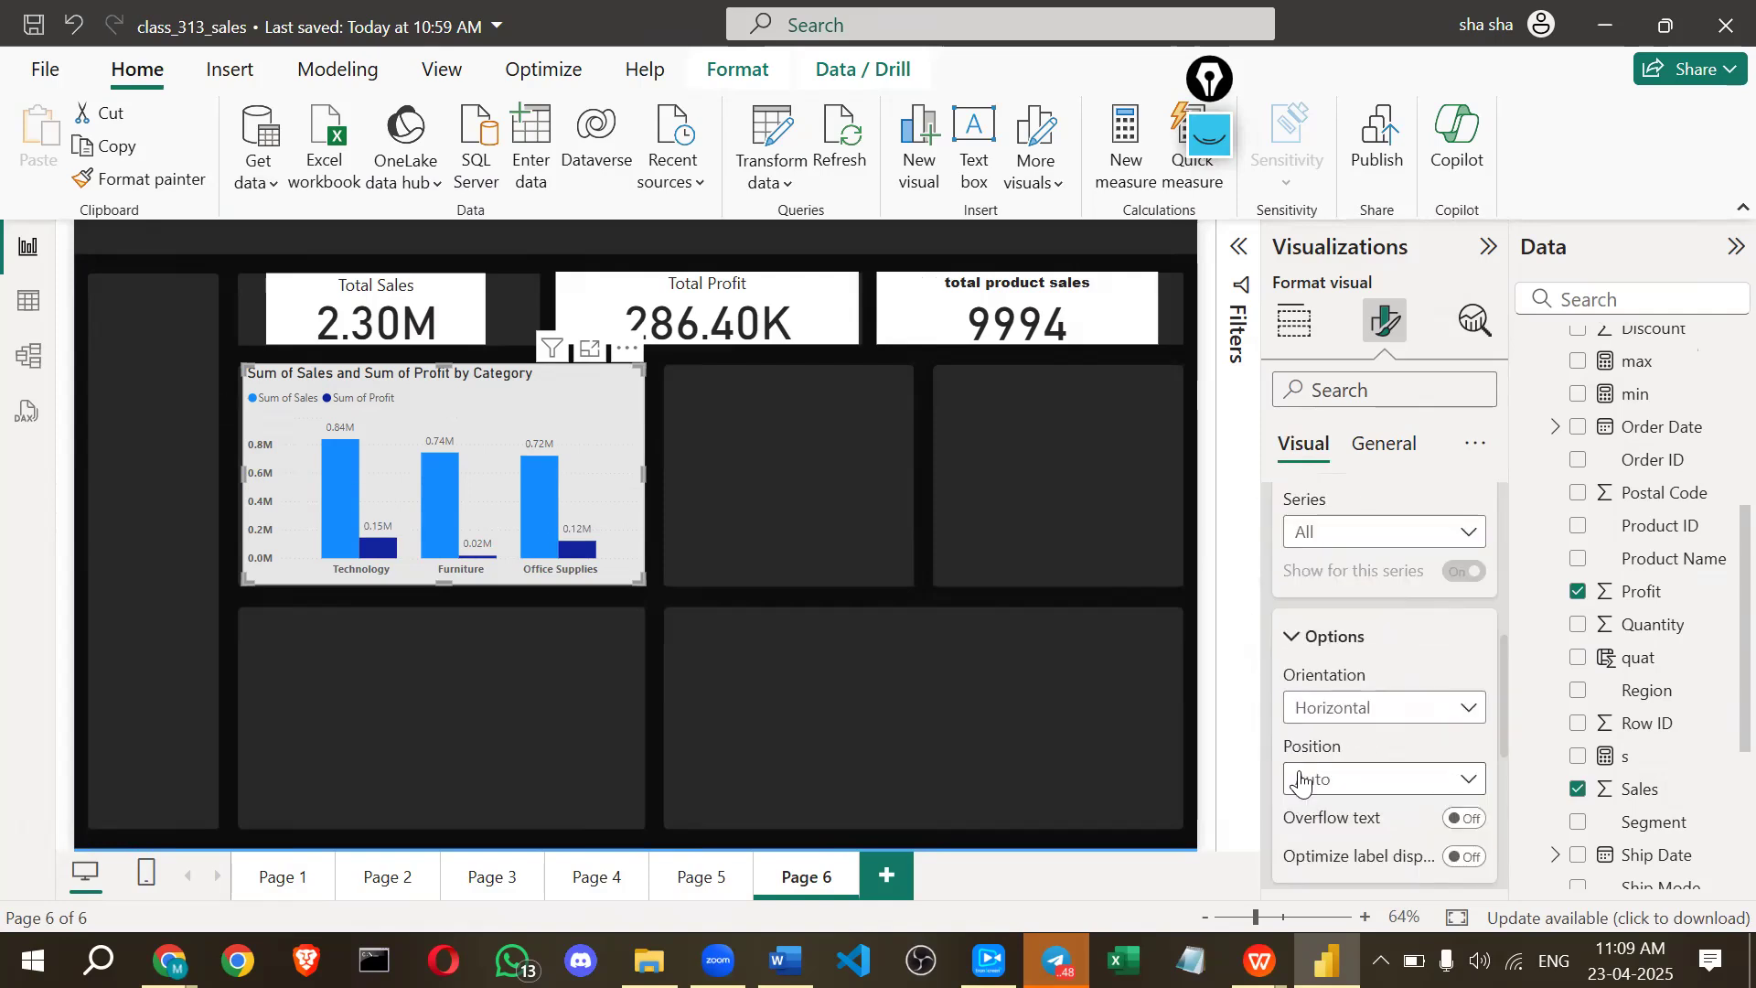
pyautogui.scroll(-3, 1303, 783)
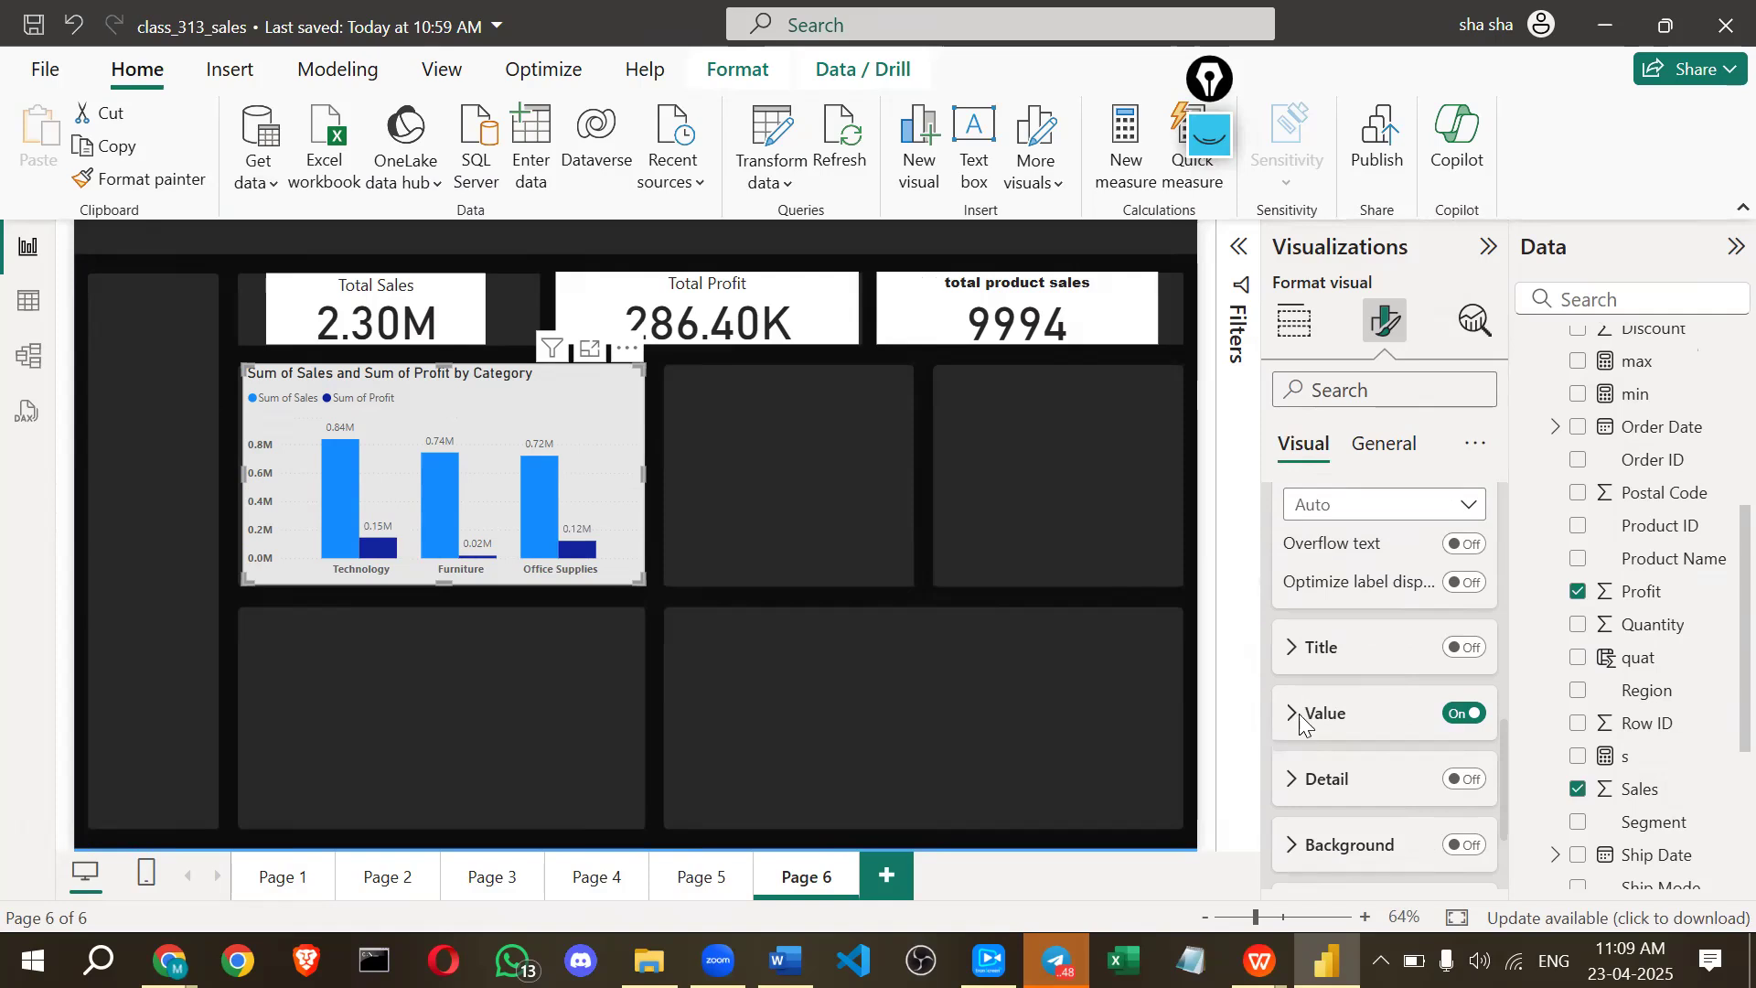
pyautogui.click(1299, 714)
pyautogui.click(1301, 640)
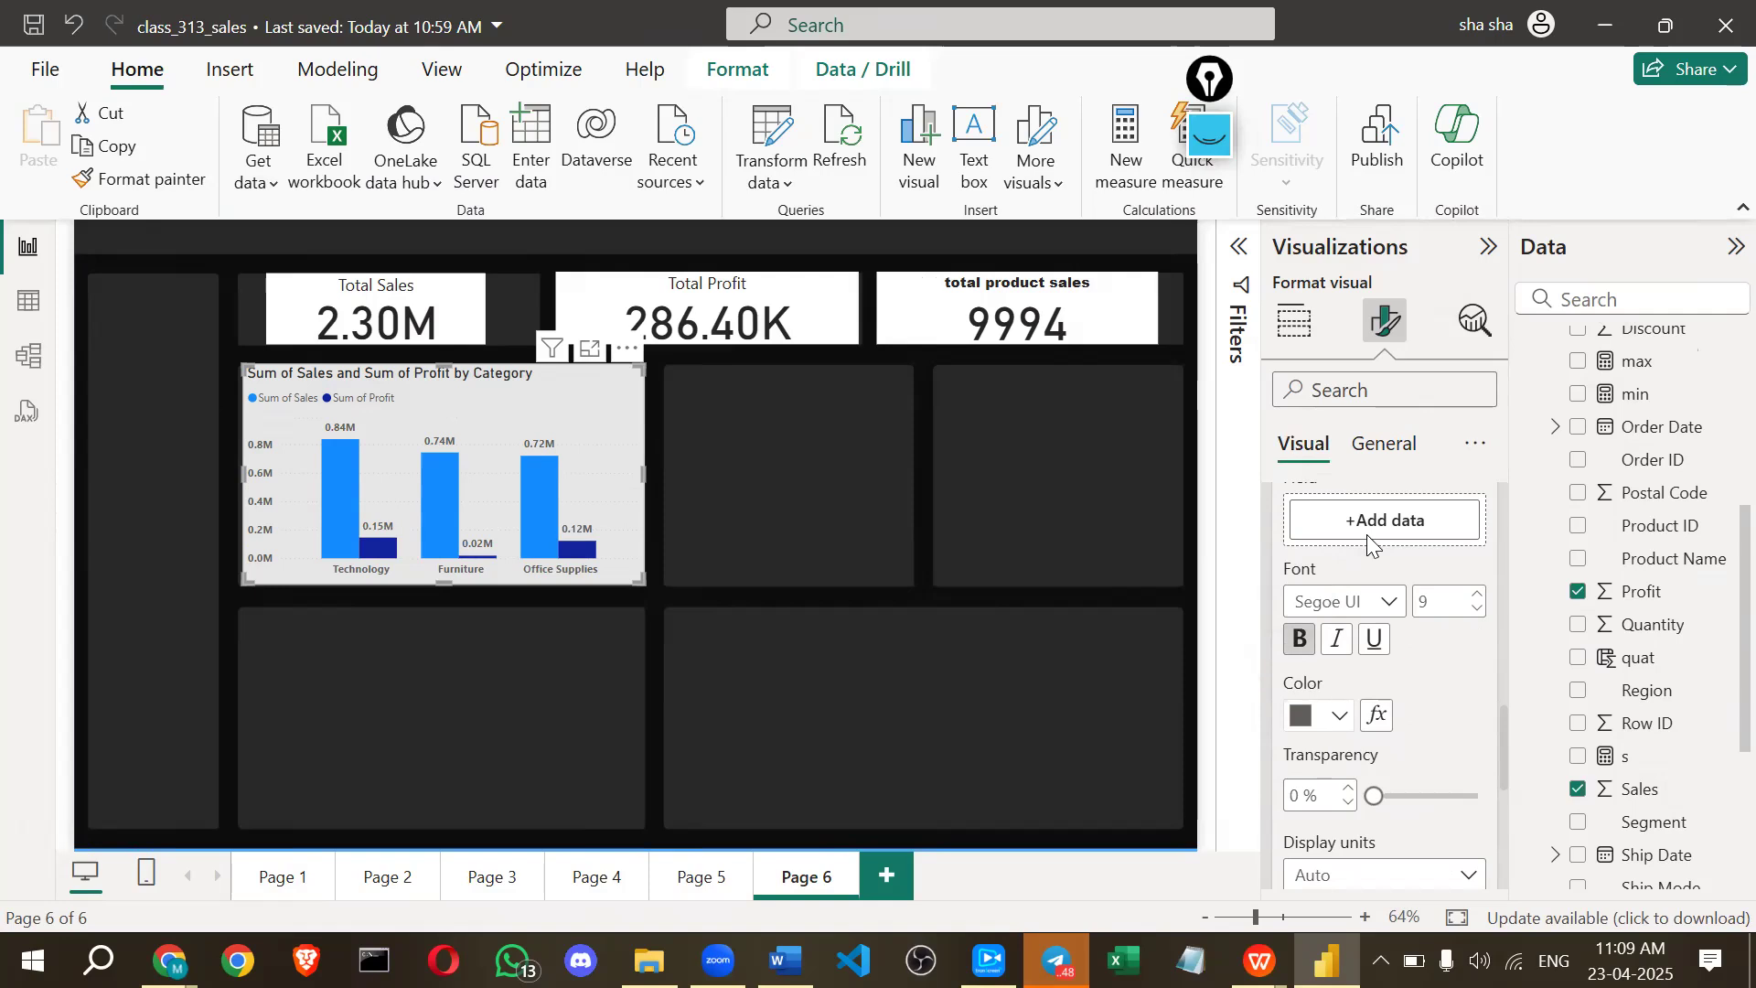
pyautogui.click(1320, 715)
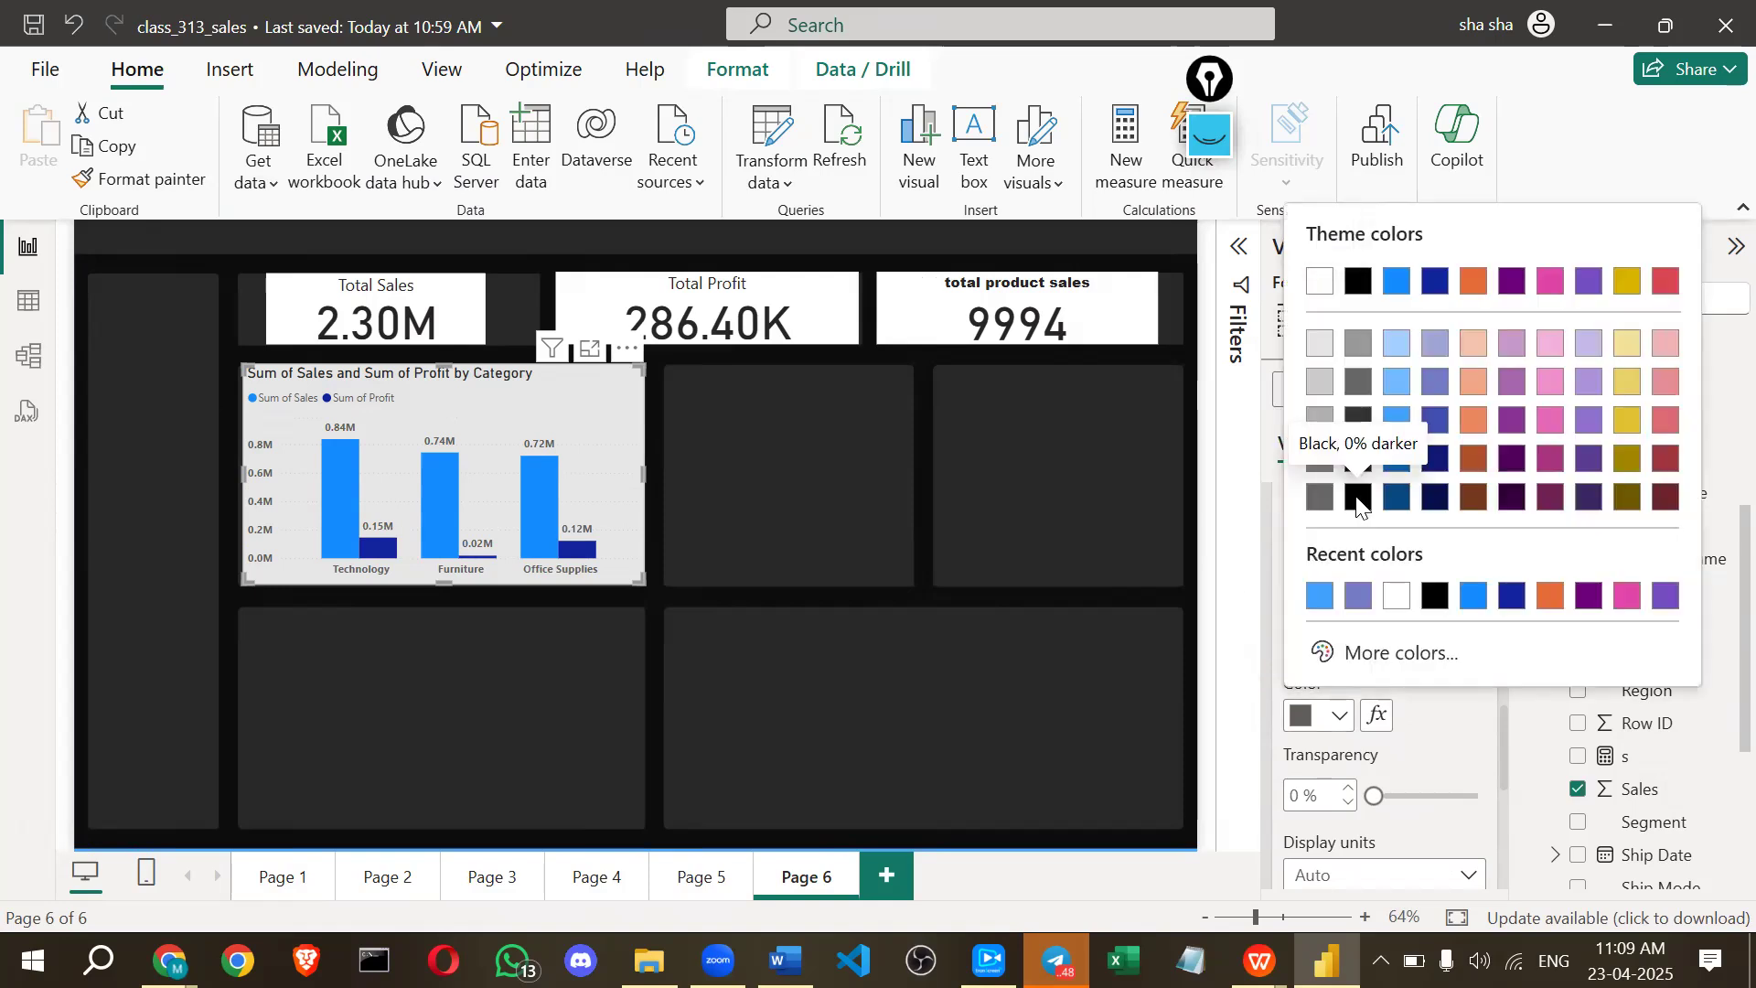
pyautogui.click(1359, 499)
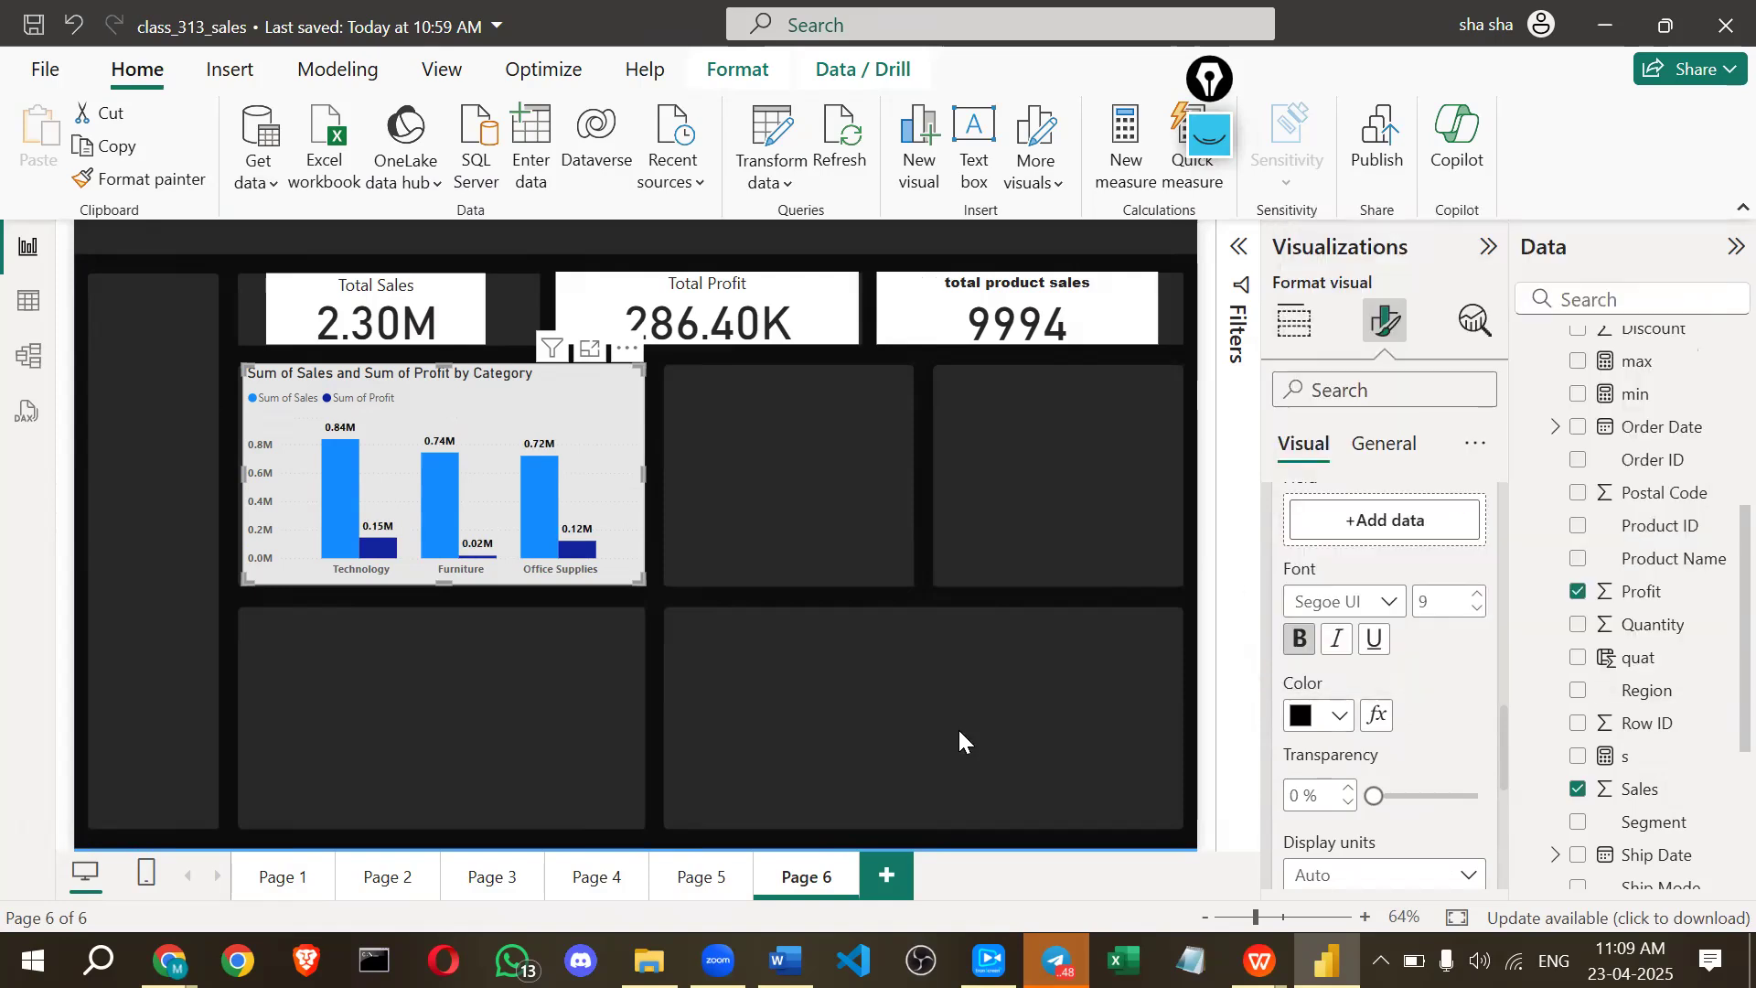
pyautogui.click(535, 691)
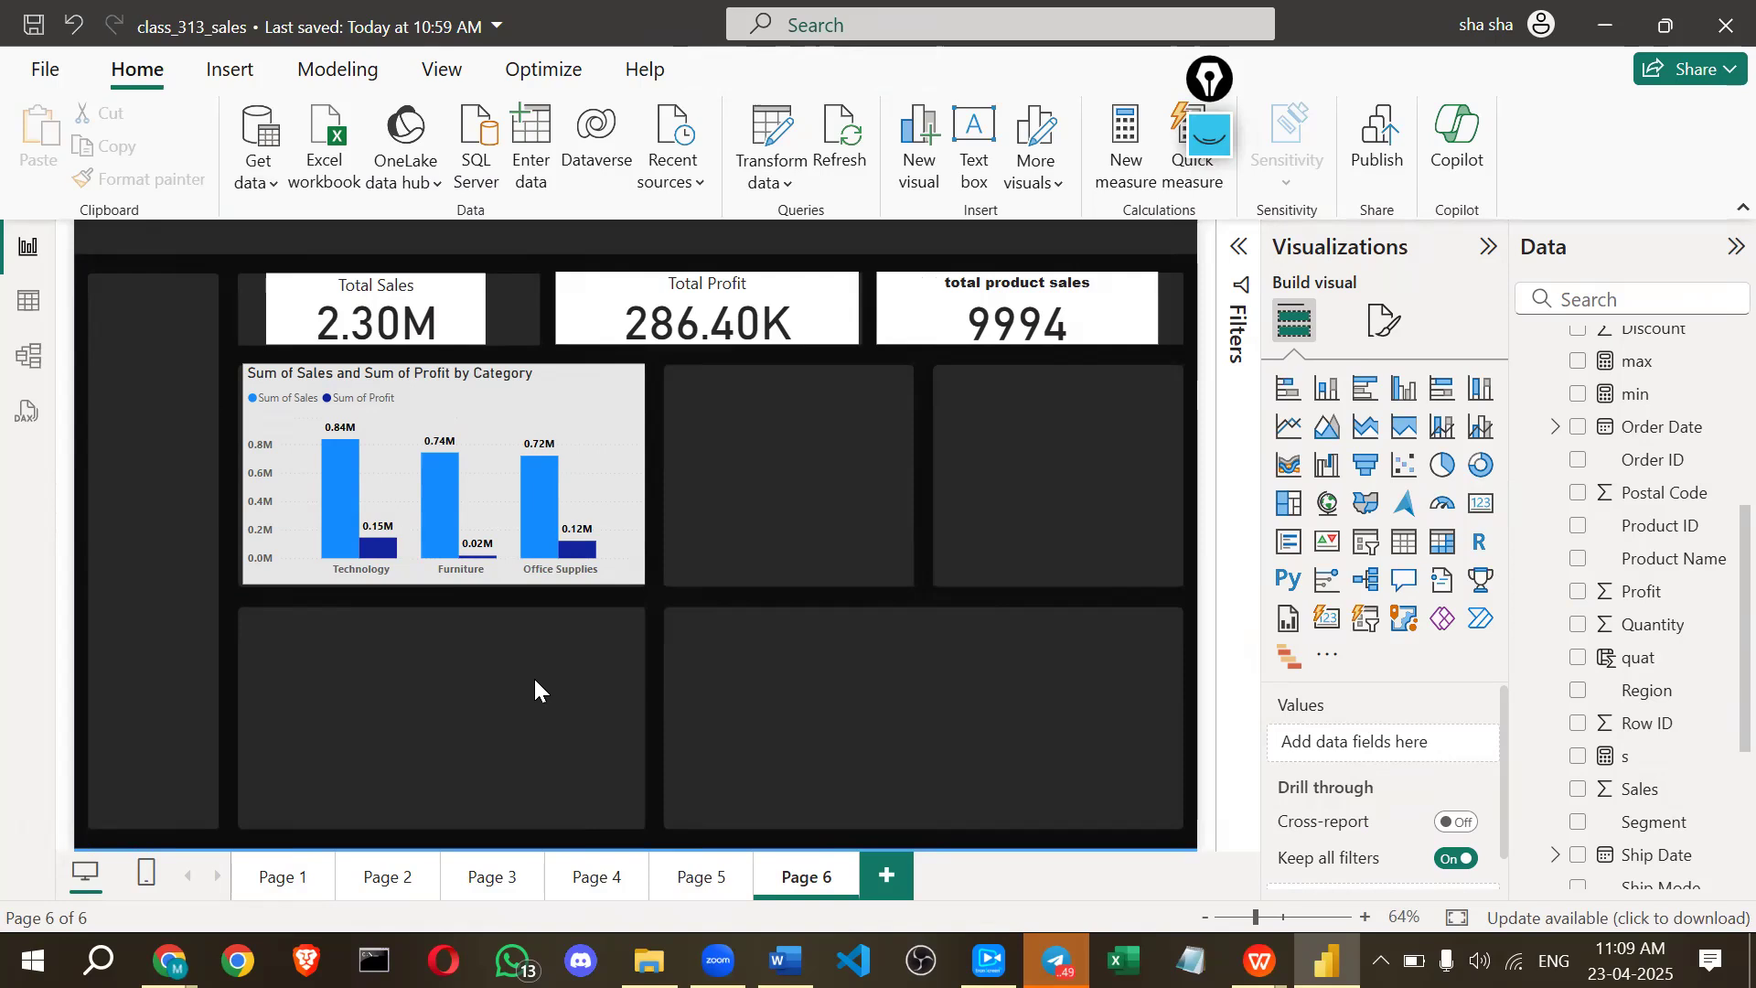
# Change the column chart's title text to "Category-Wise sales and Profit".
pyautogui.click(594, 375)
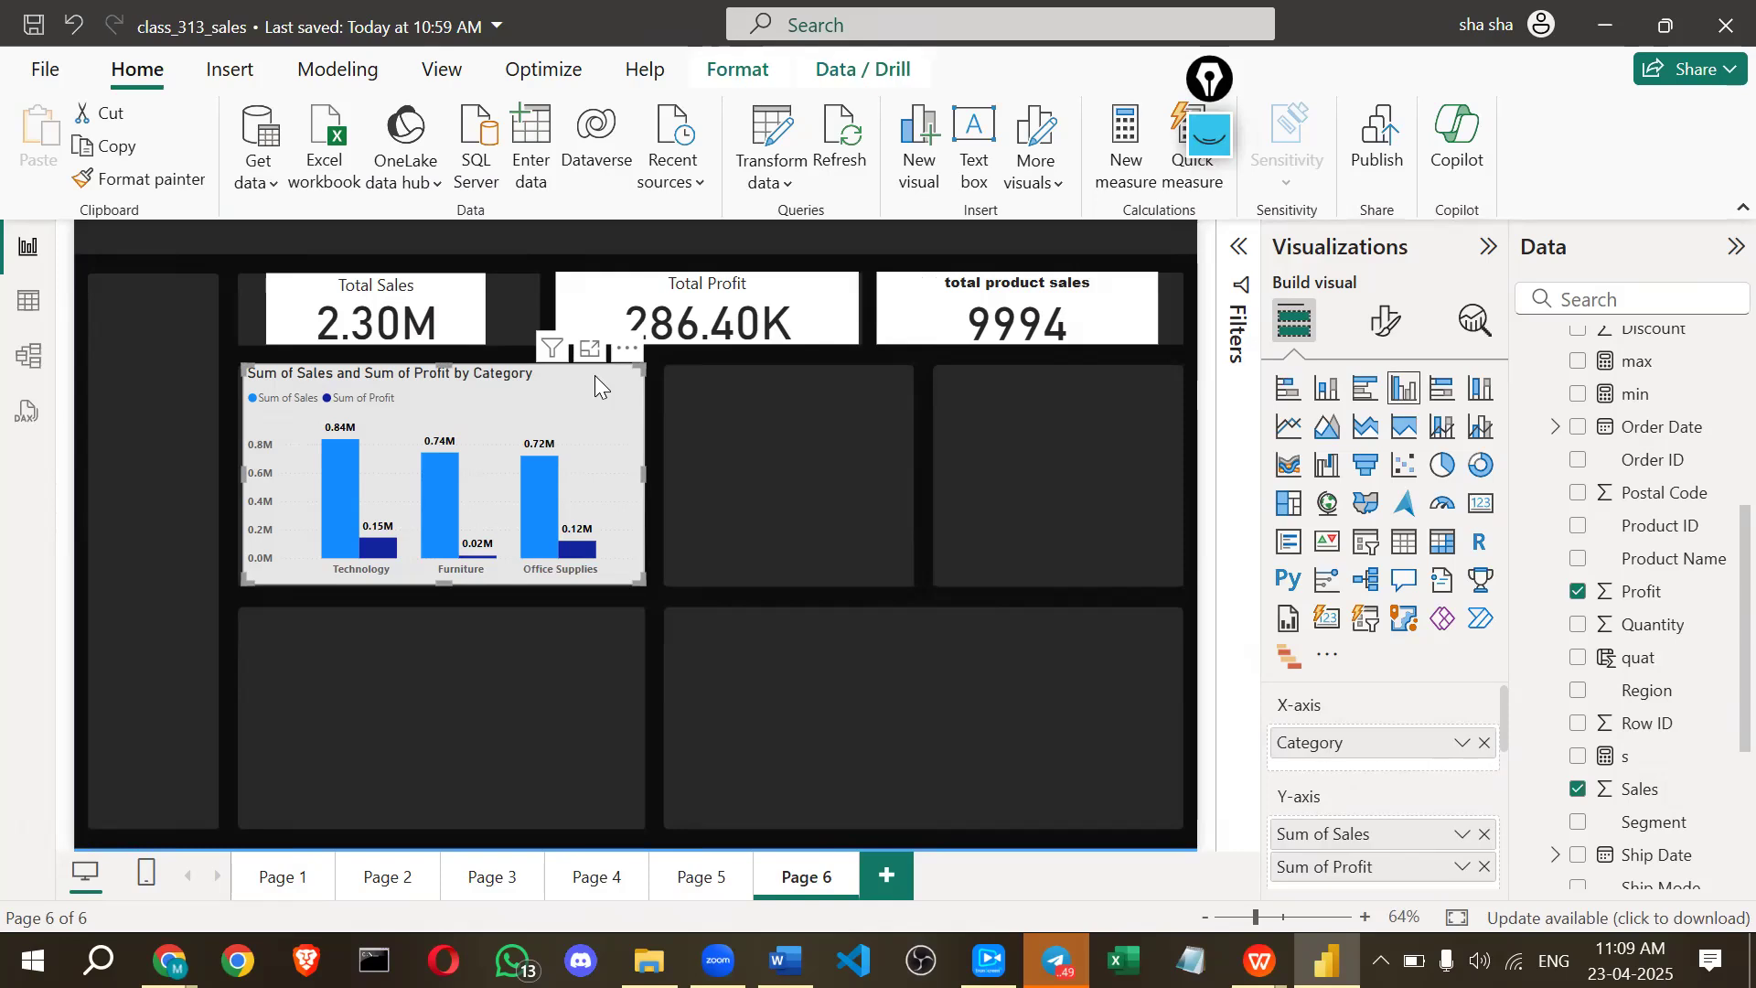
pyautogui.click(1379, 320)
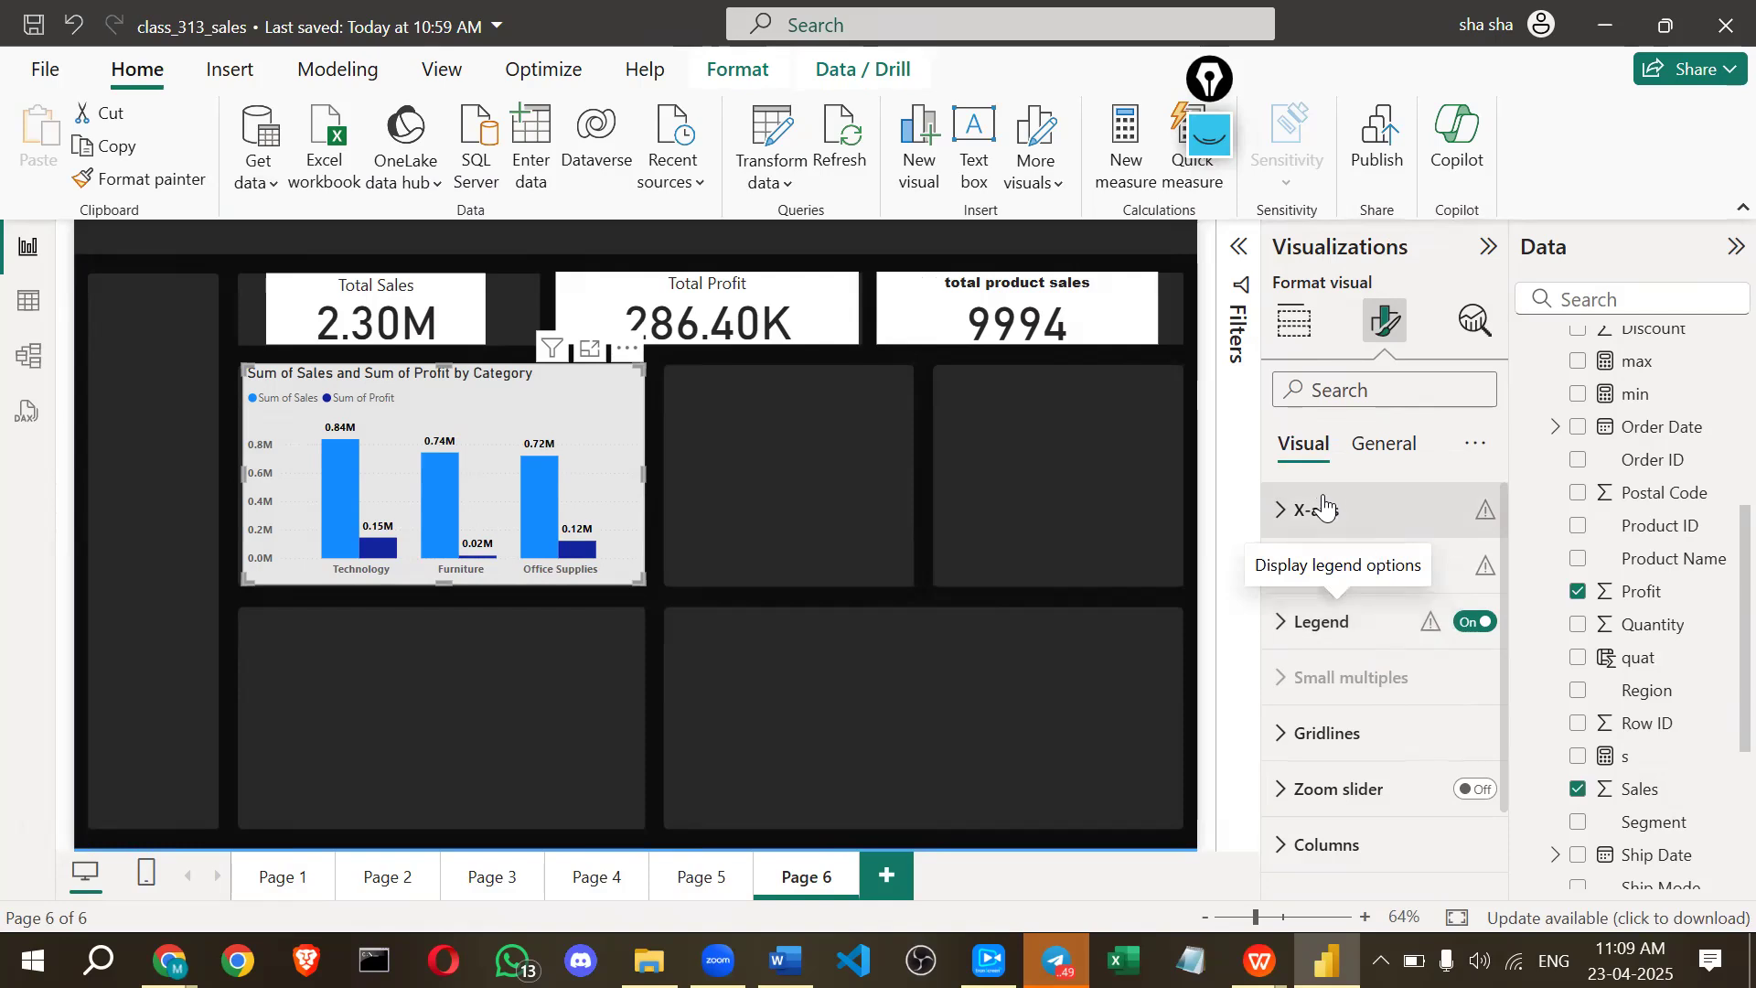
pyautogui.click(1379, 448)
pyautogui.click(1321, 595)
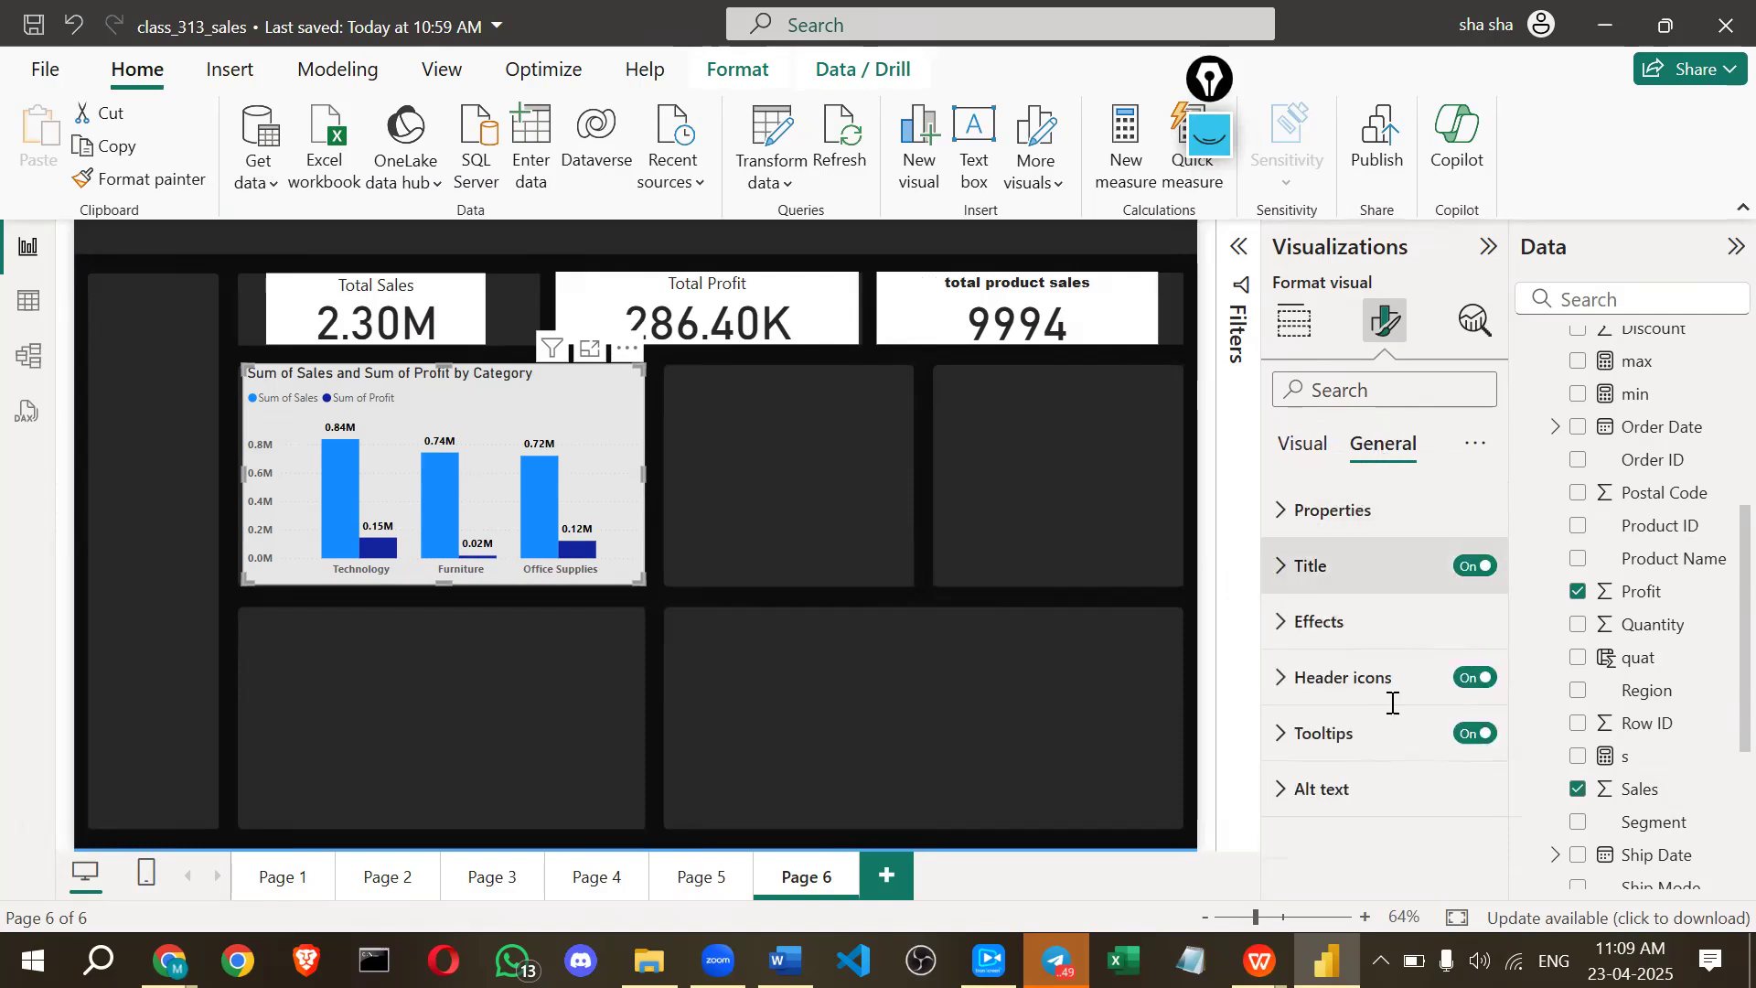
pyautogui.click(1391, 704)
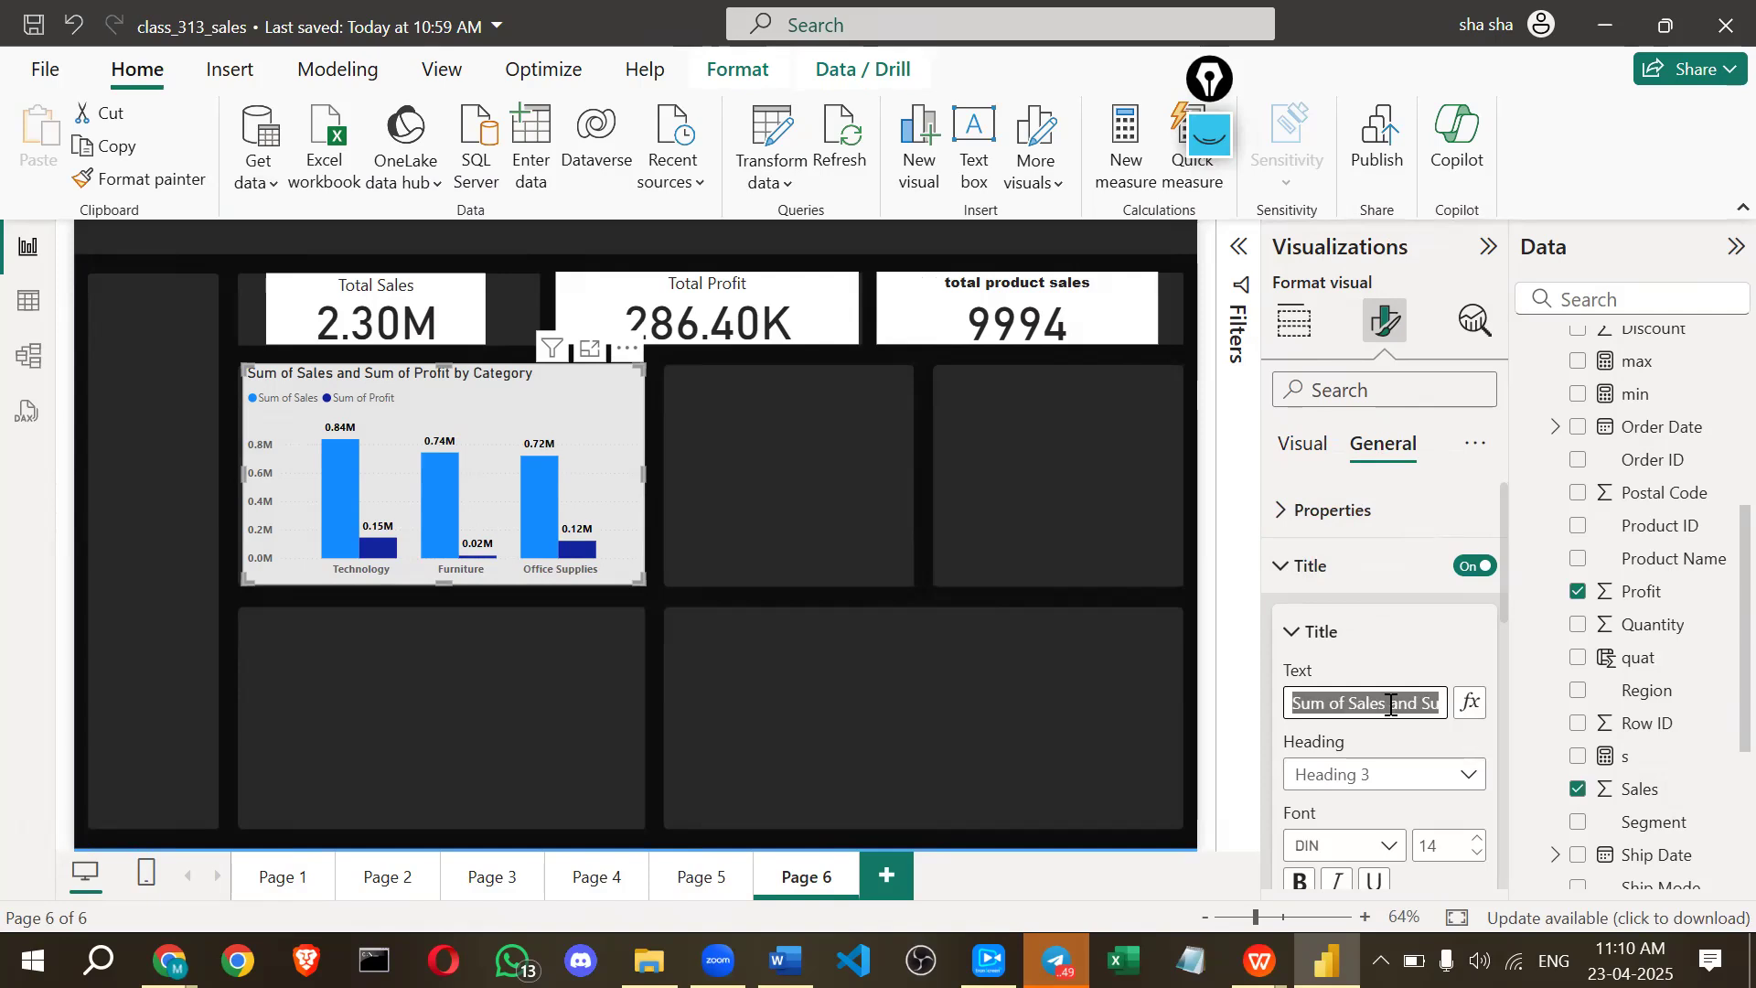
pyautogui.press('End')
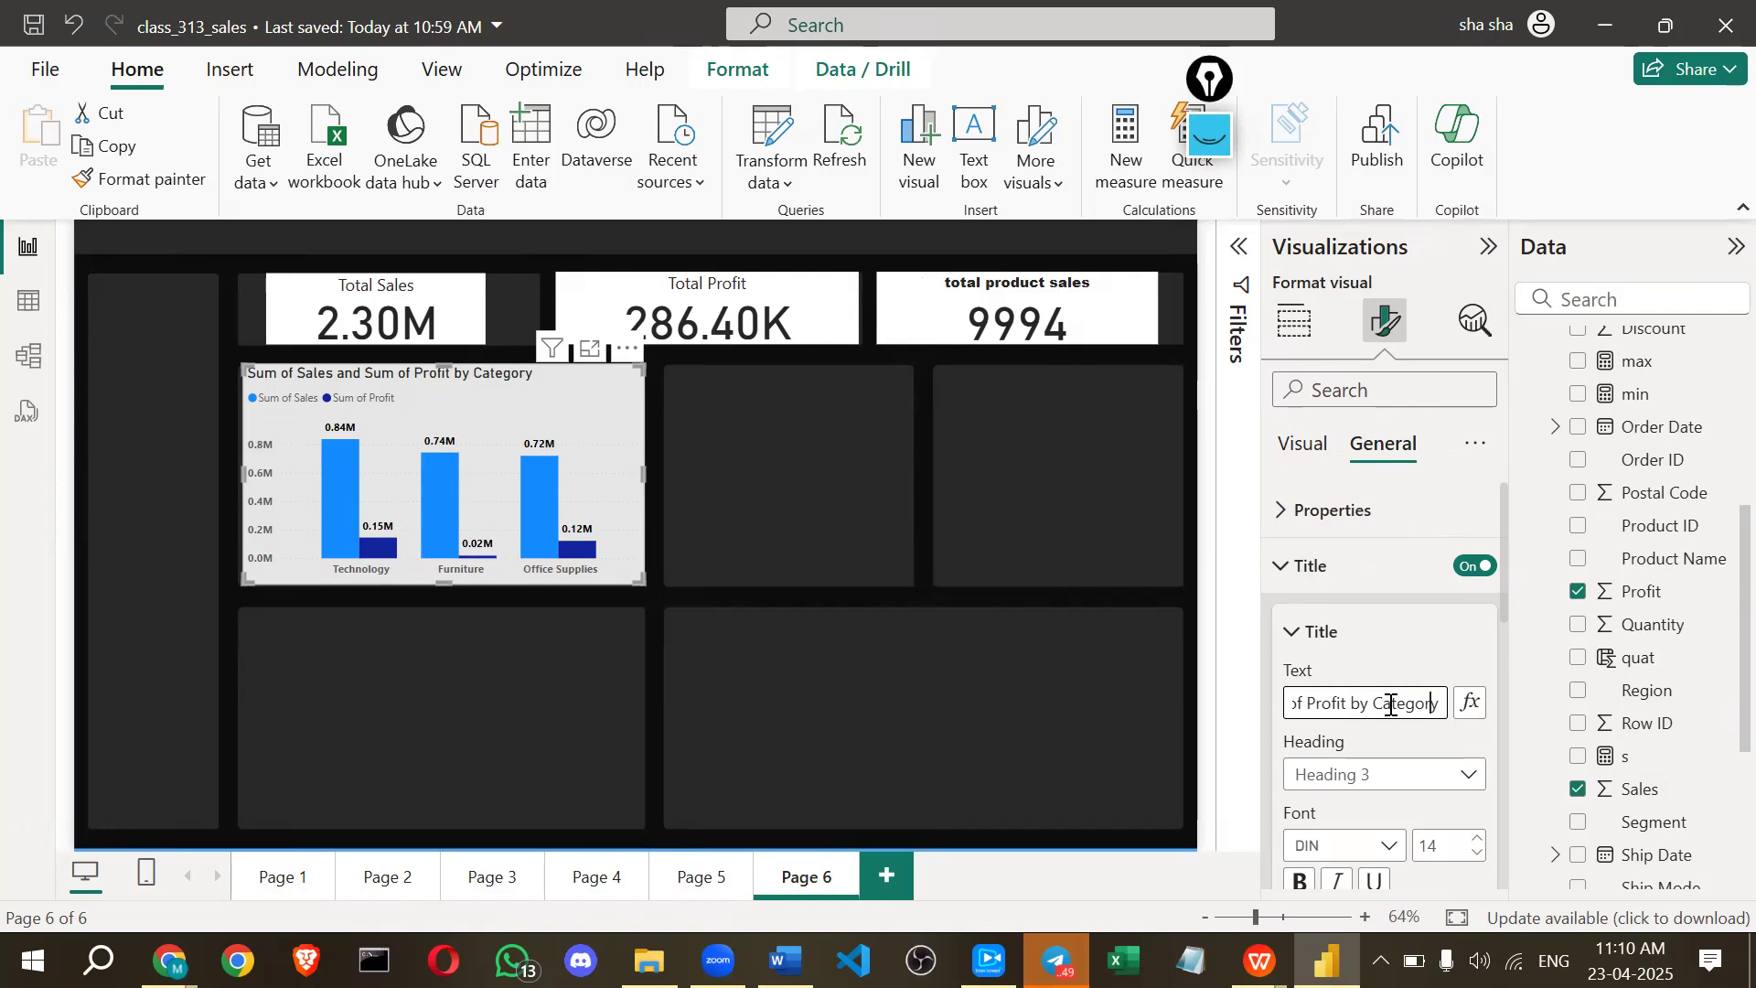
pyautogui.click(1389, 703)
pyautogui.press('BackSpace')
pyautogui.press('BackSpace')
pyautogui.press('BackSpace')
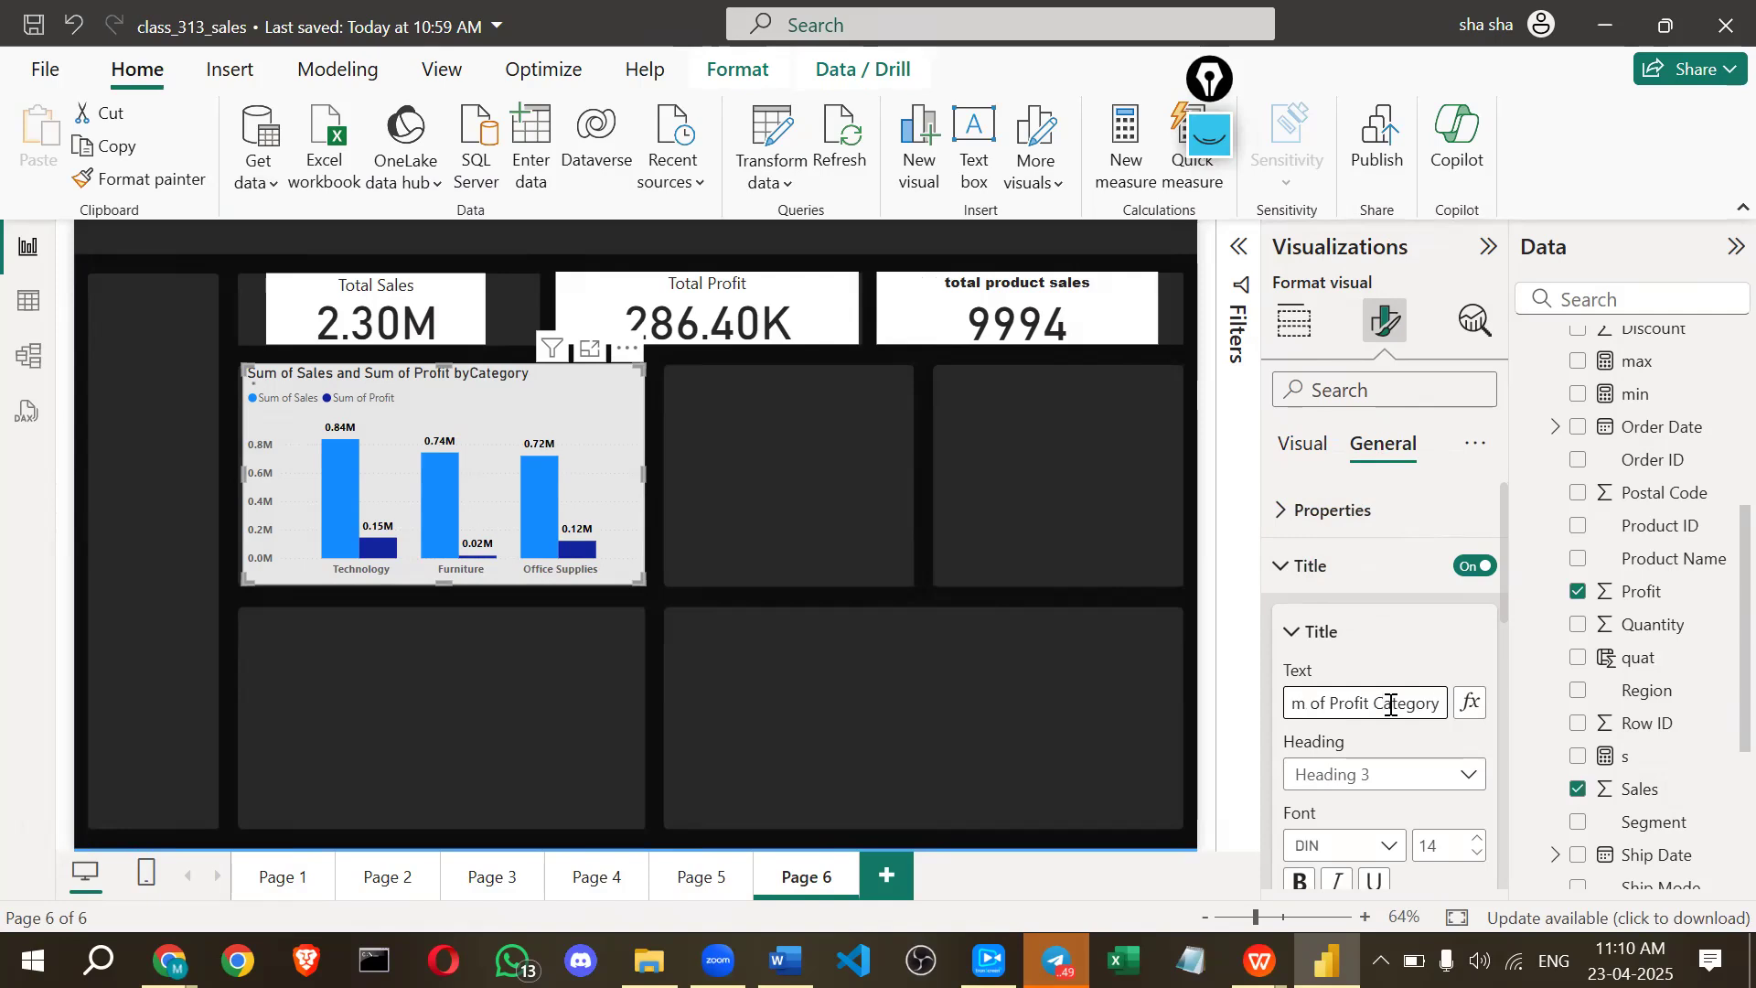
pyautogui.hotkey('shift', 'Home')
pyautogui.press('BackSpace')
pyautogui.write('-Wise sales')
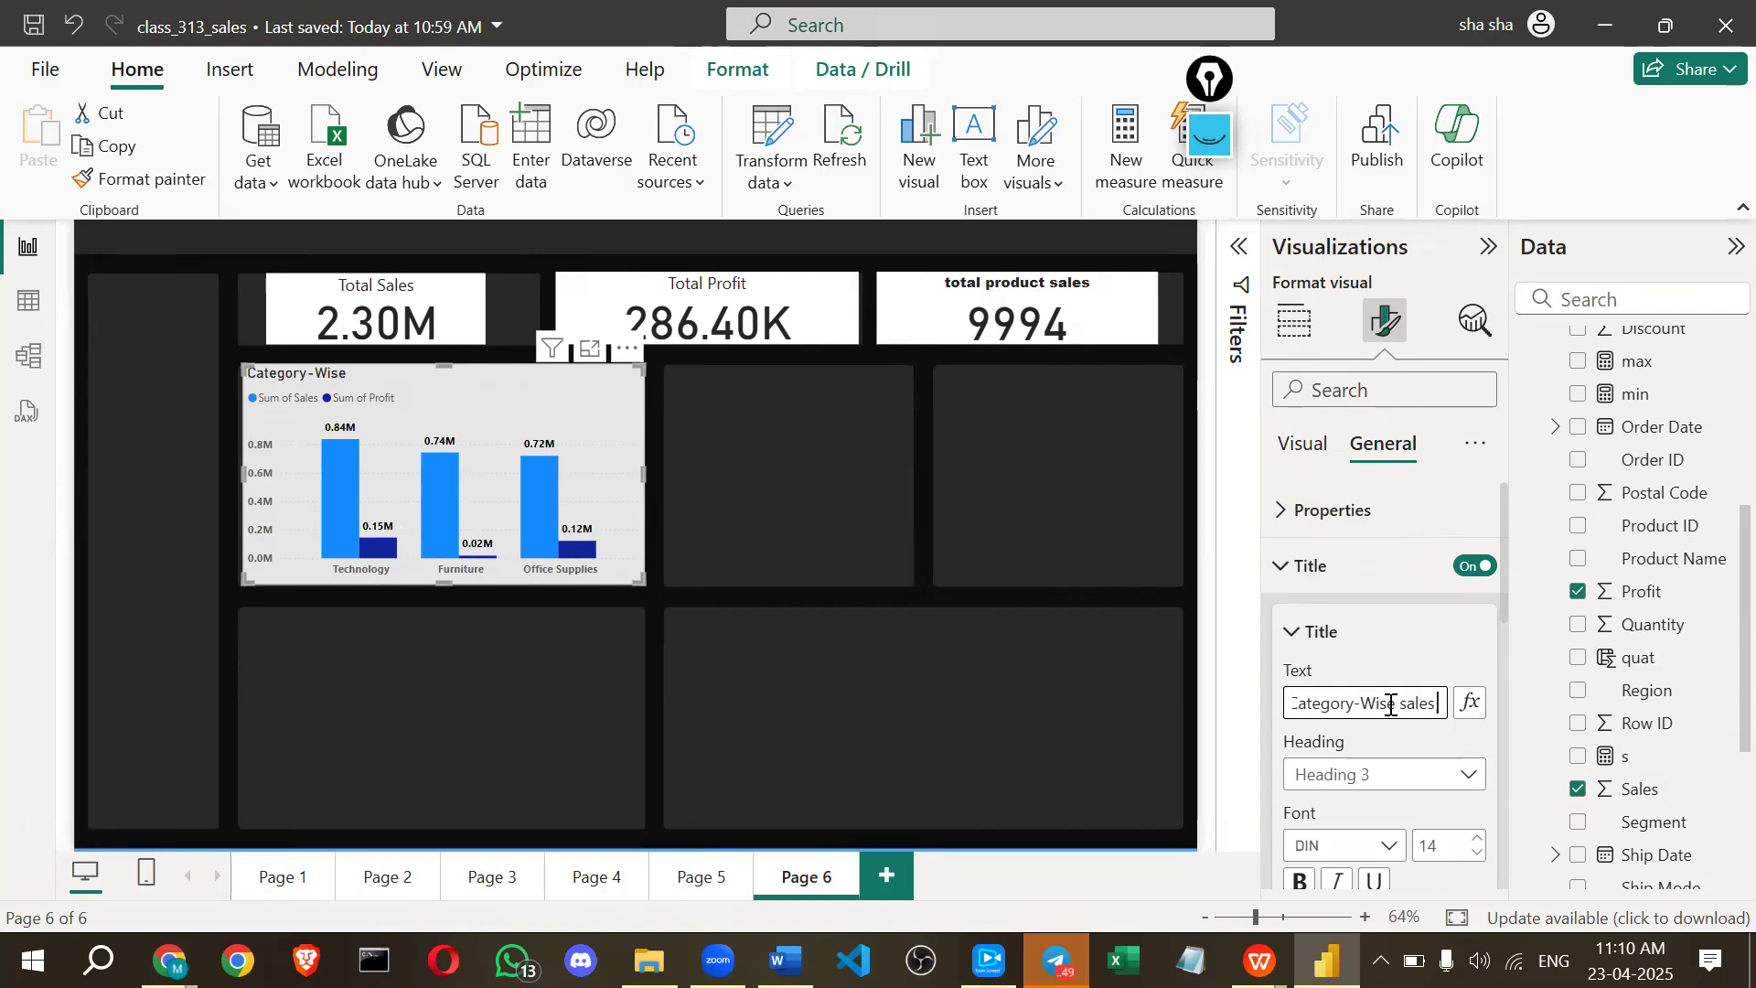
pyautogui.write(' and Profit')
pyautogui.click(1380, 727)
# Centre the column chart's title and make it bold, leaving the chart deselected.
pyautogui.scroll(-3, 1380, 727)
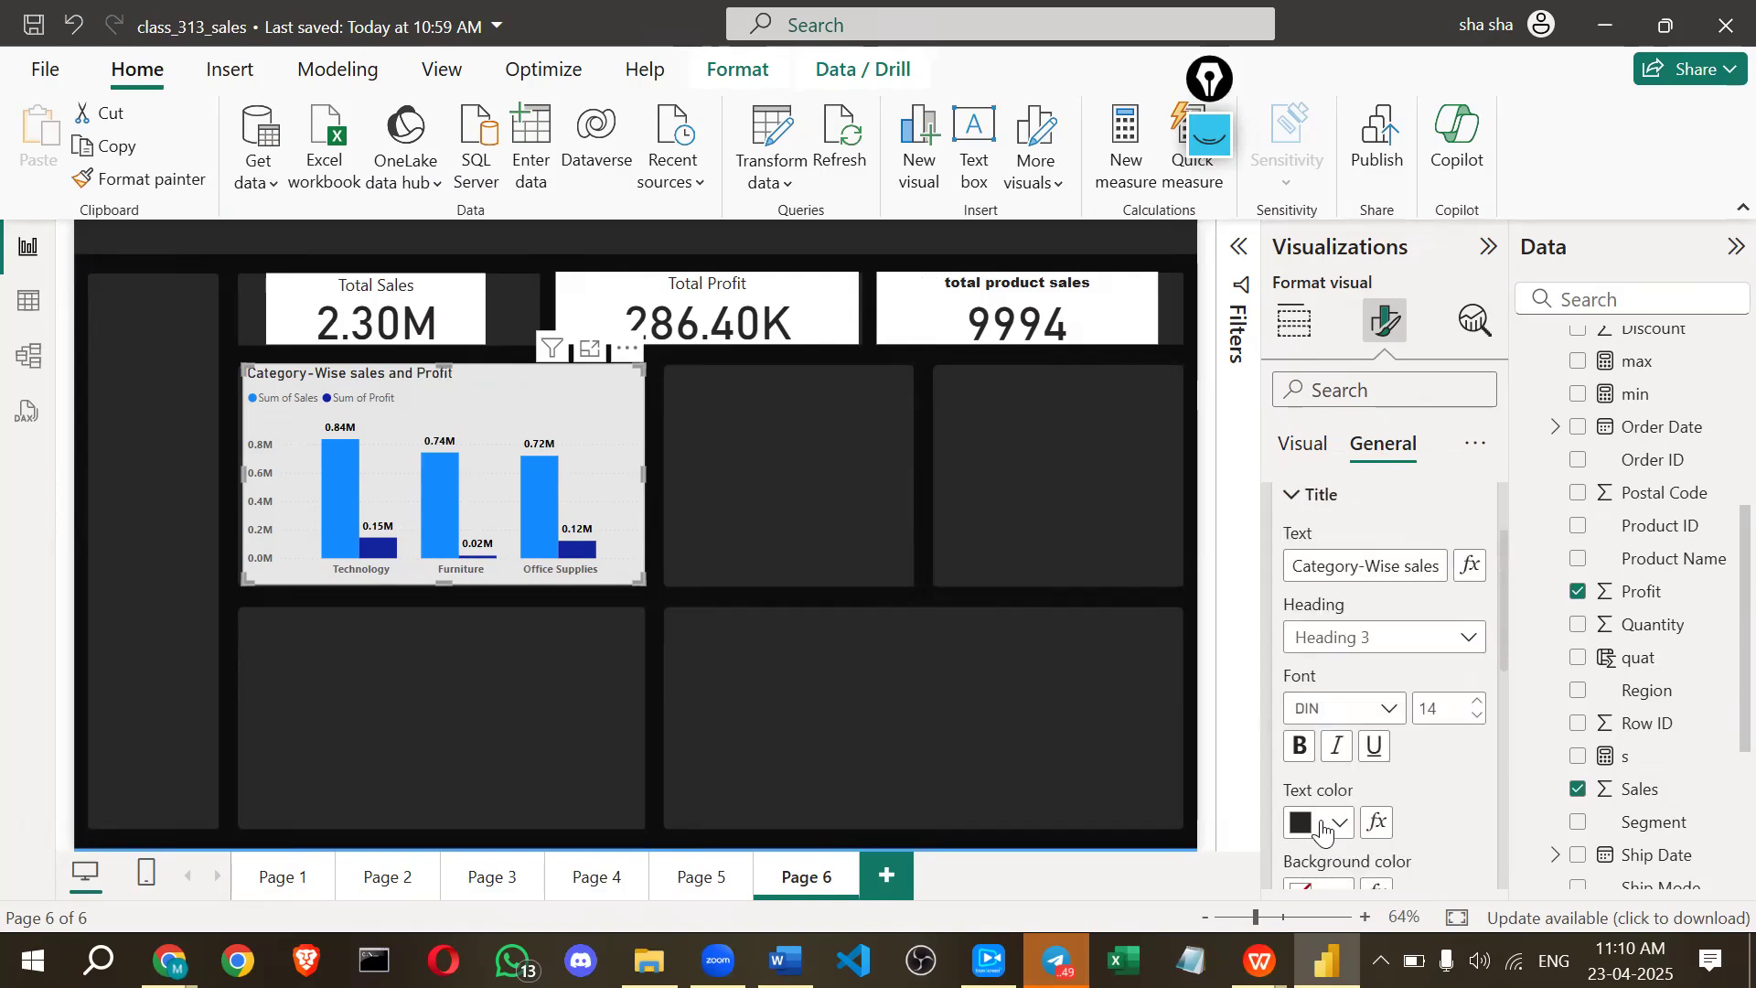
pyautogui.scroll(-3, 1327, 828)
pyautogui.click(1337, 830)
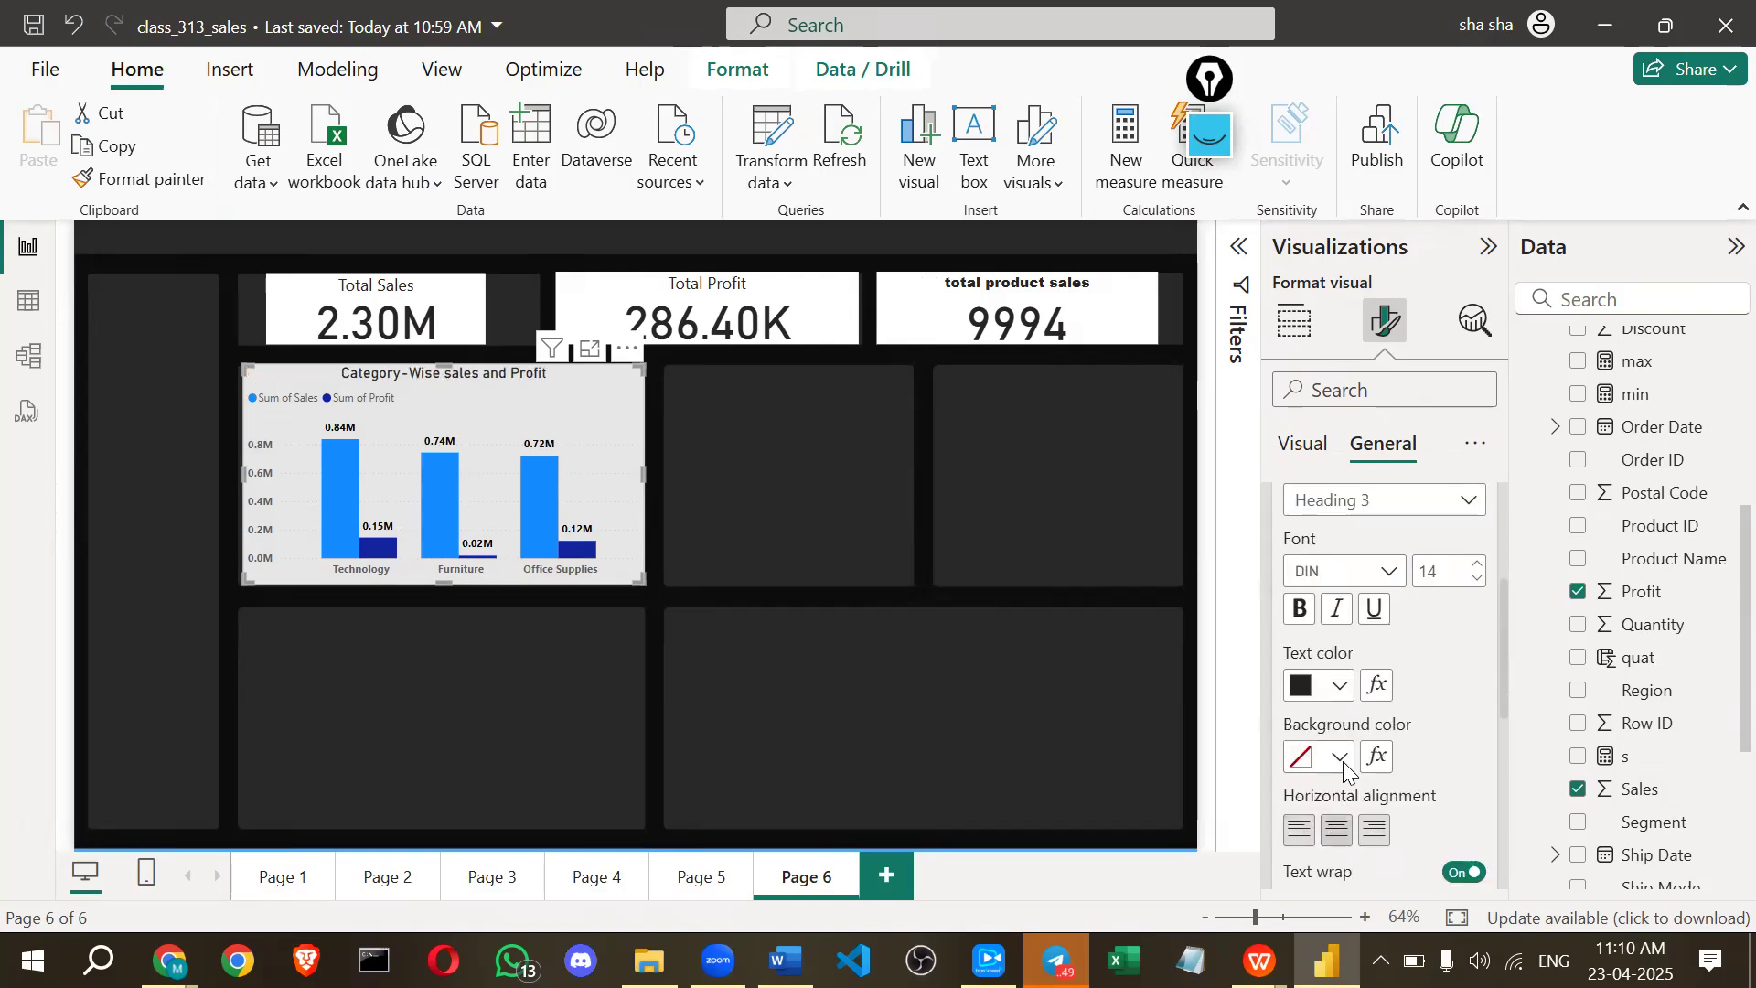
pyautogui.click(1315, 615)
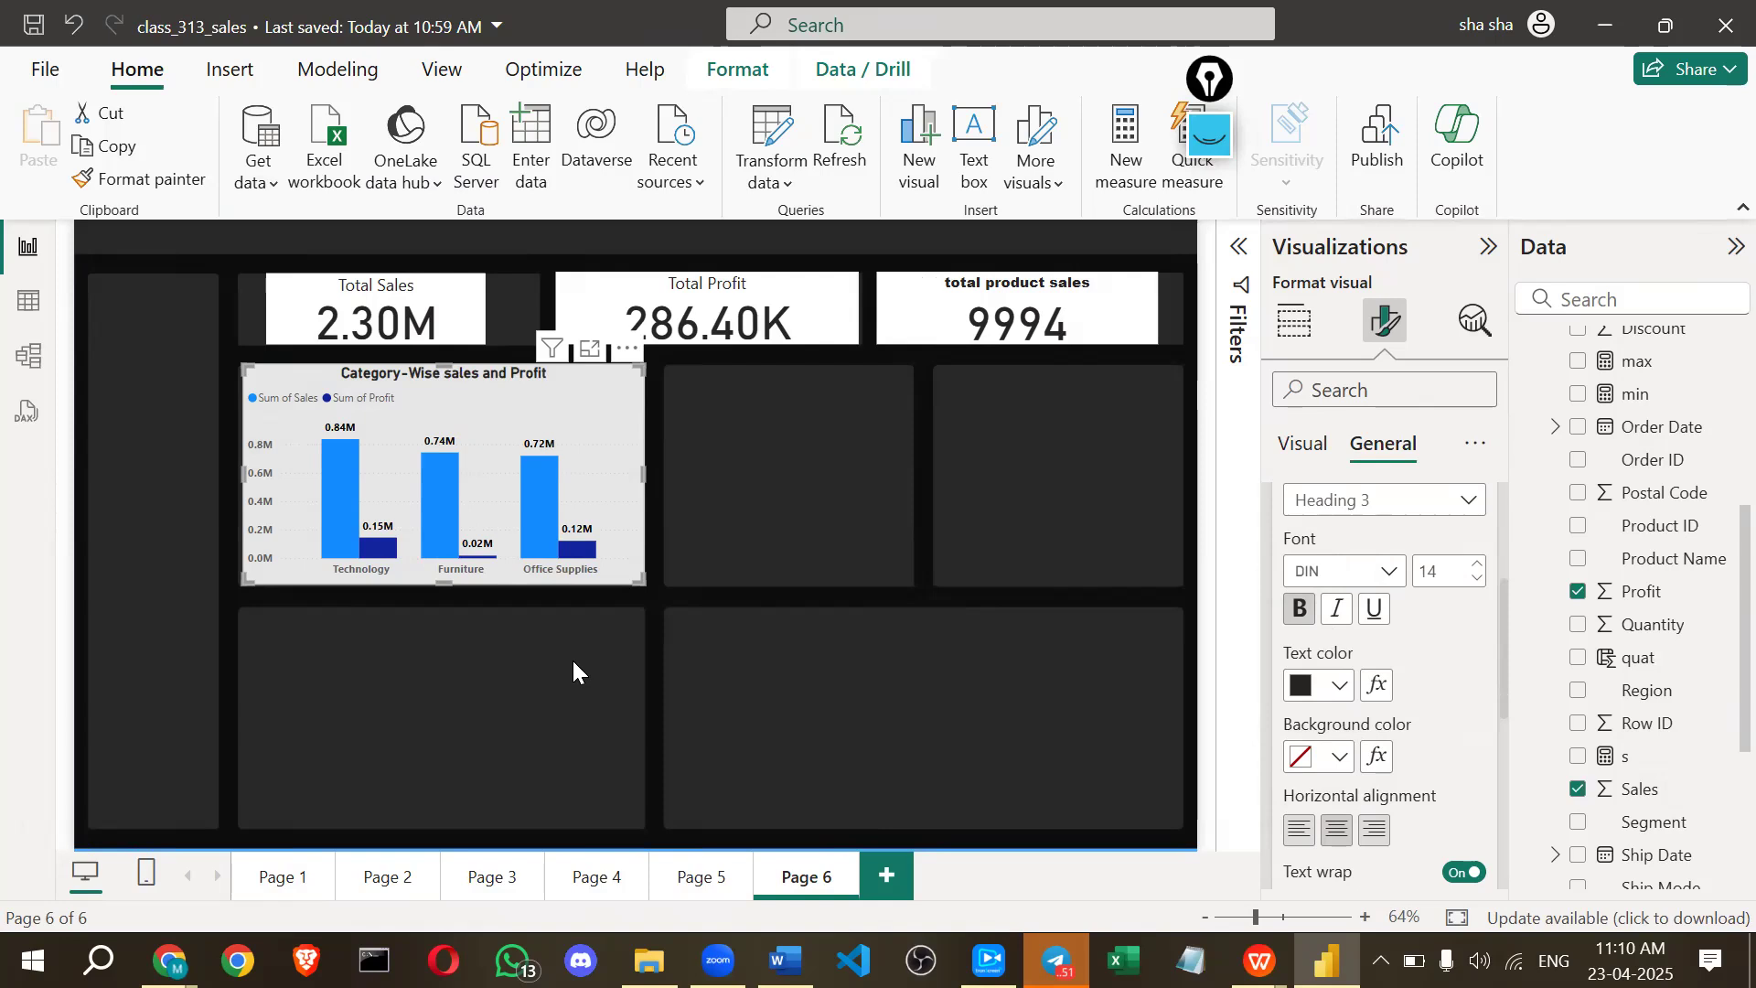
pyautogui.click(1012, 556)
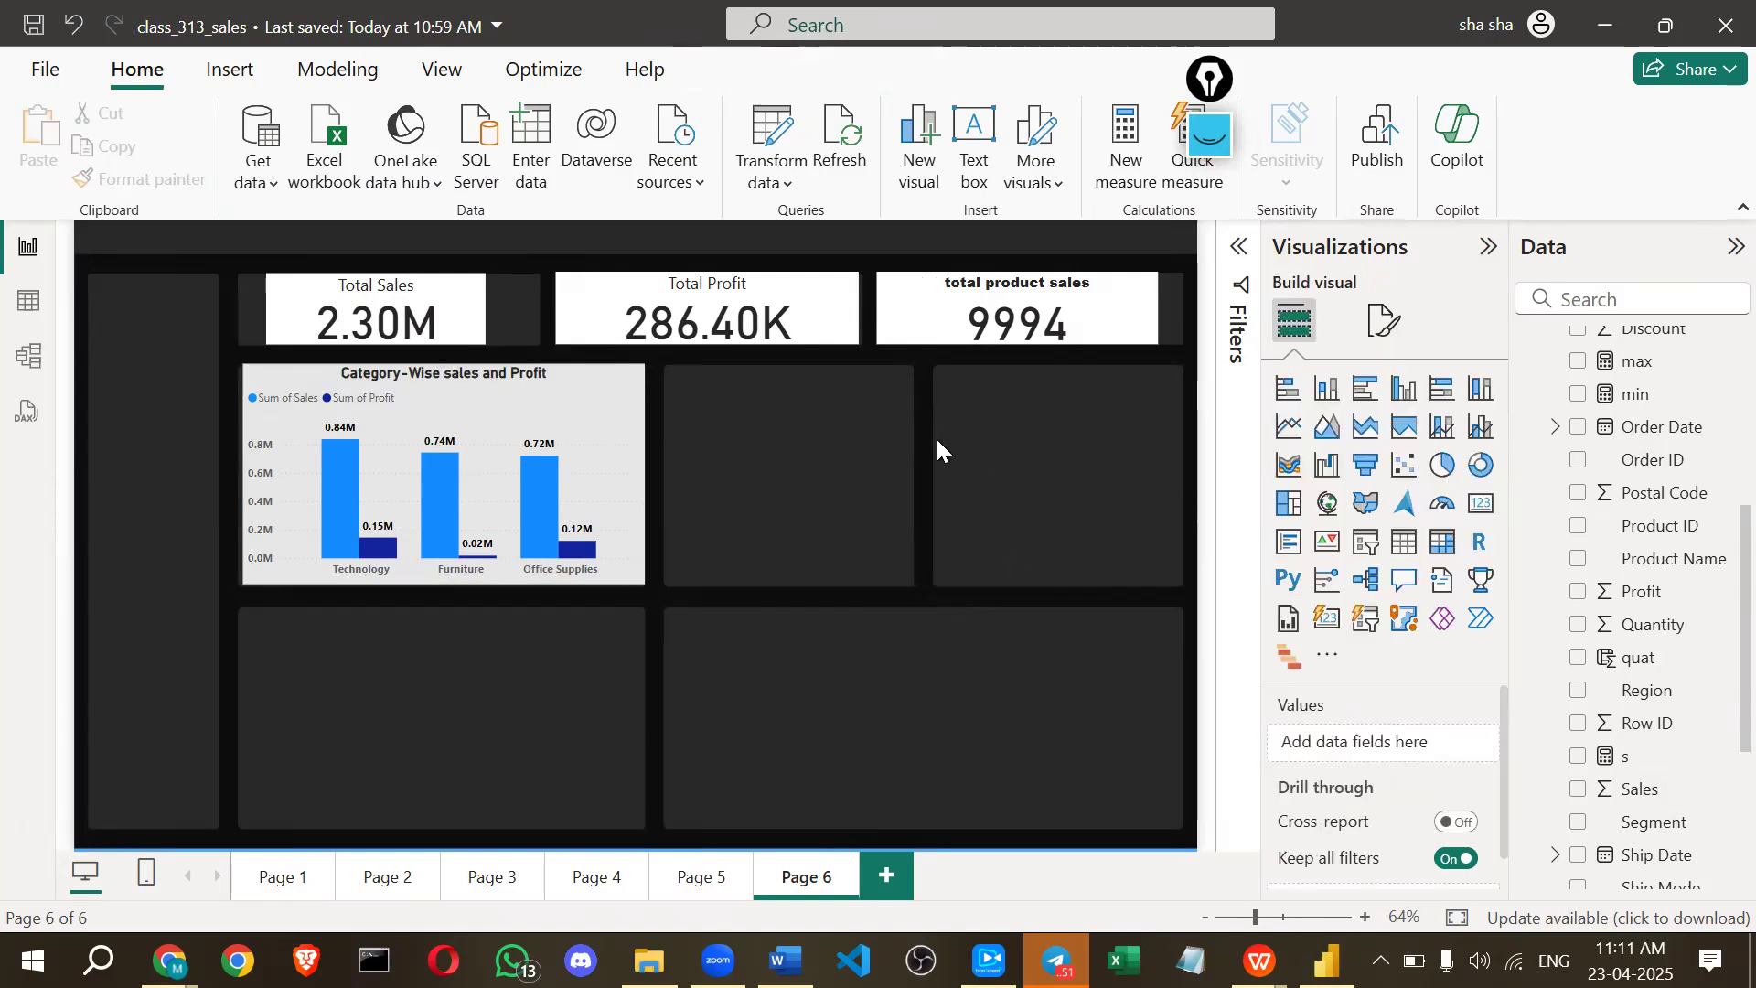
# Switch to the super_store_Sales and Profit document in WPS and review the listed analysis questions for the next chart.
pyautogui.hotkey('alt', 'Tab')
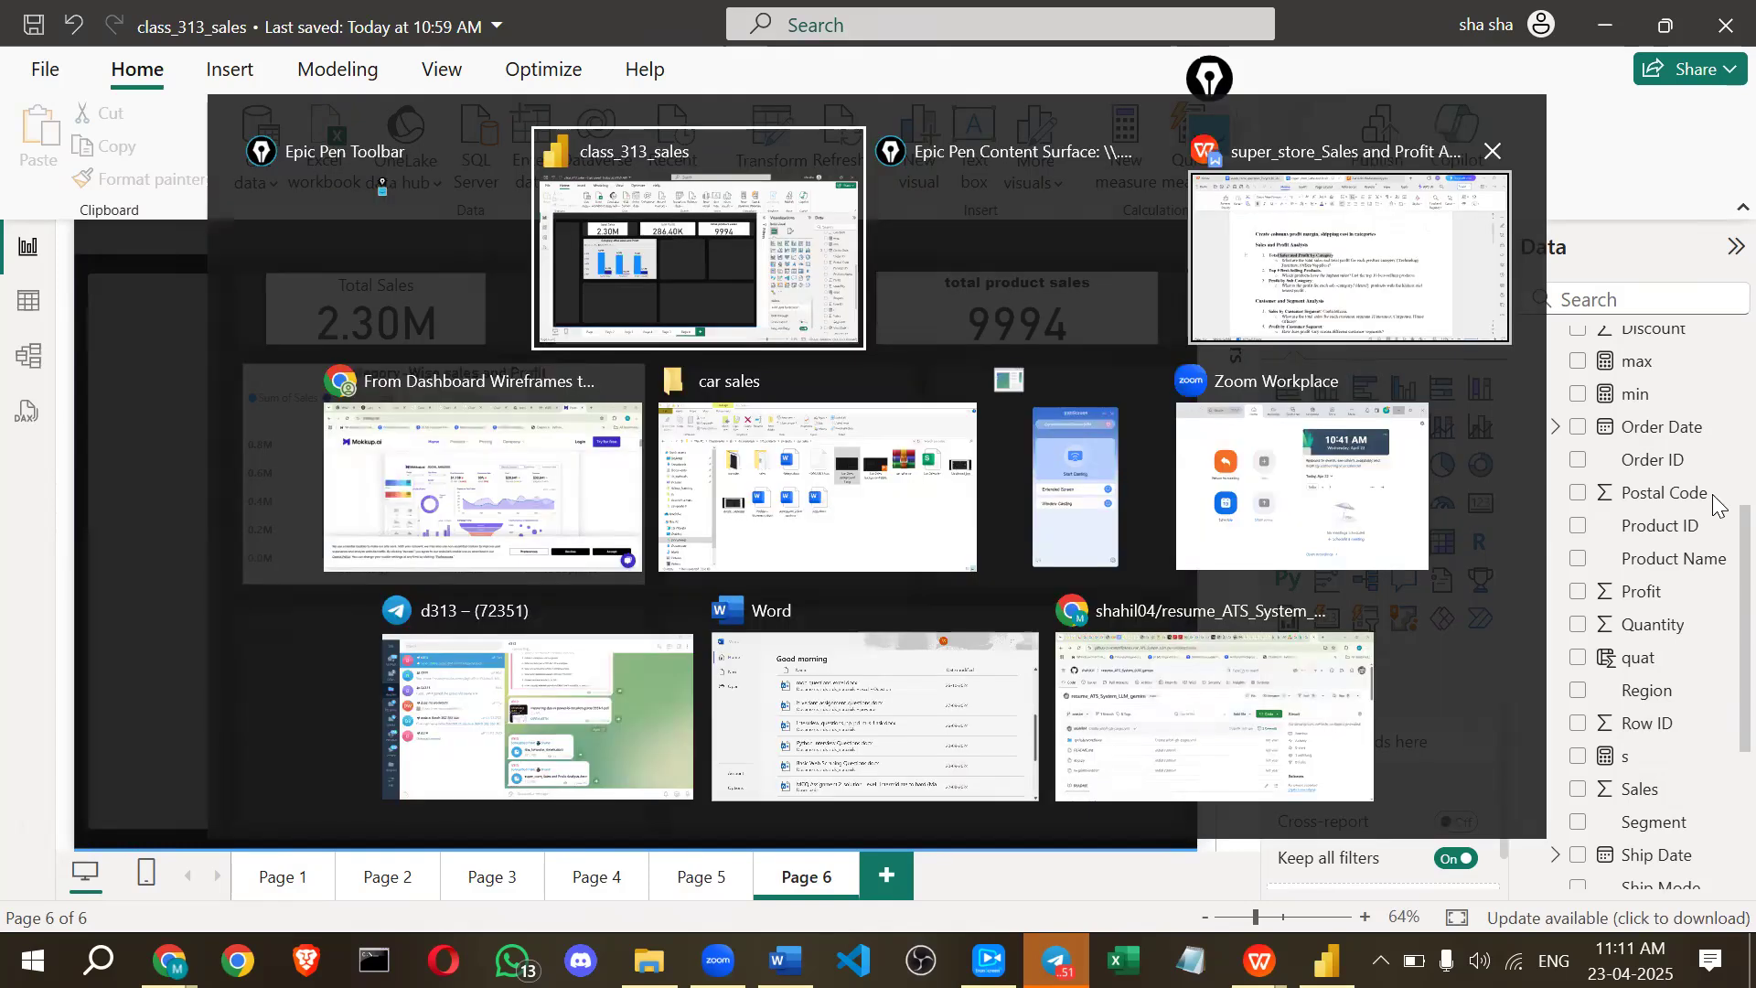
pyautogui.hotkey('alt', 'Tab')
pyautogui.hotkey('alt', 'Tab')
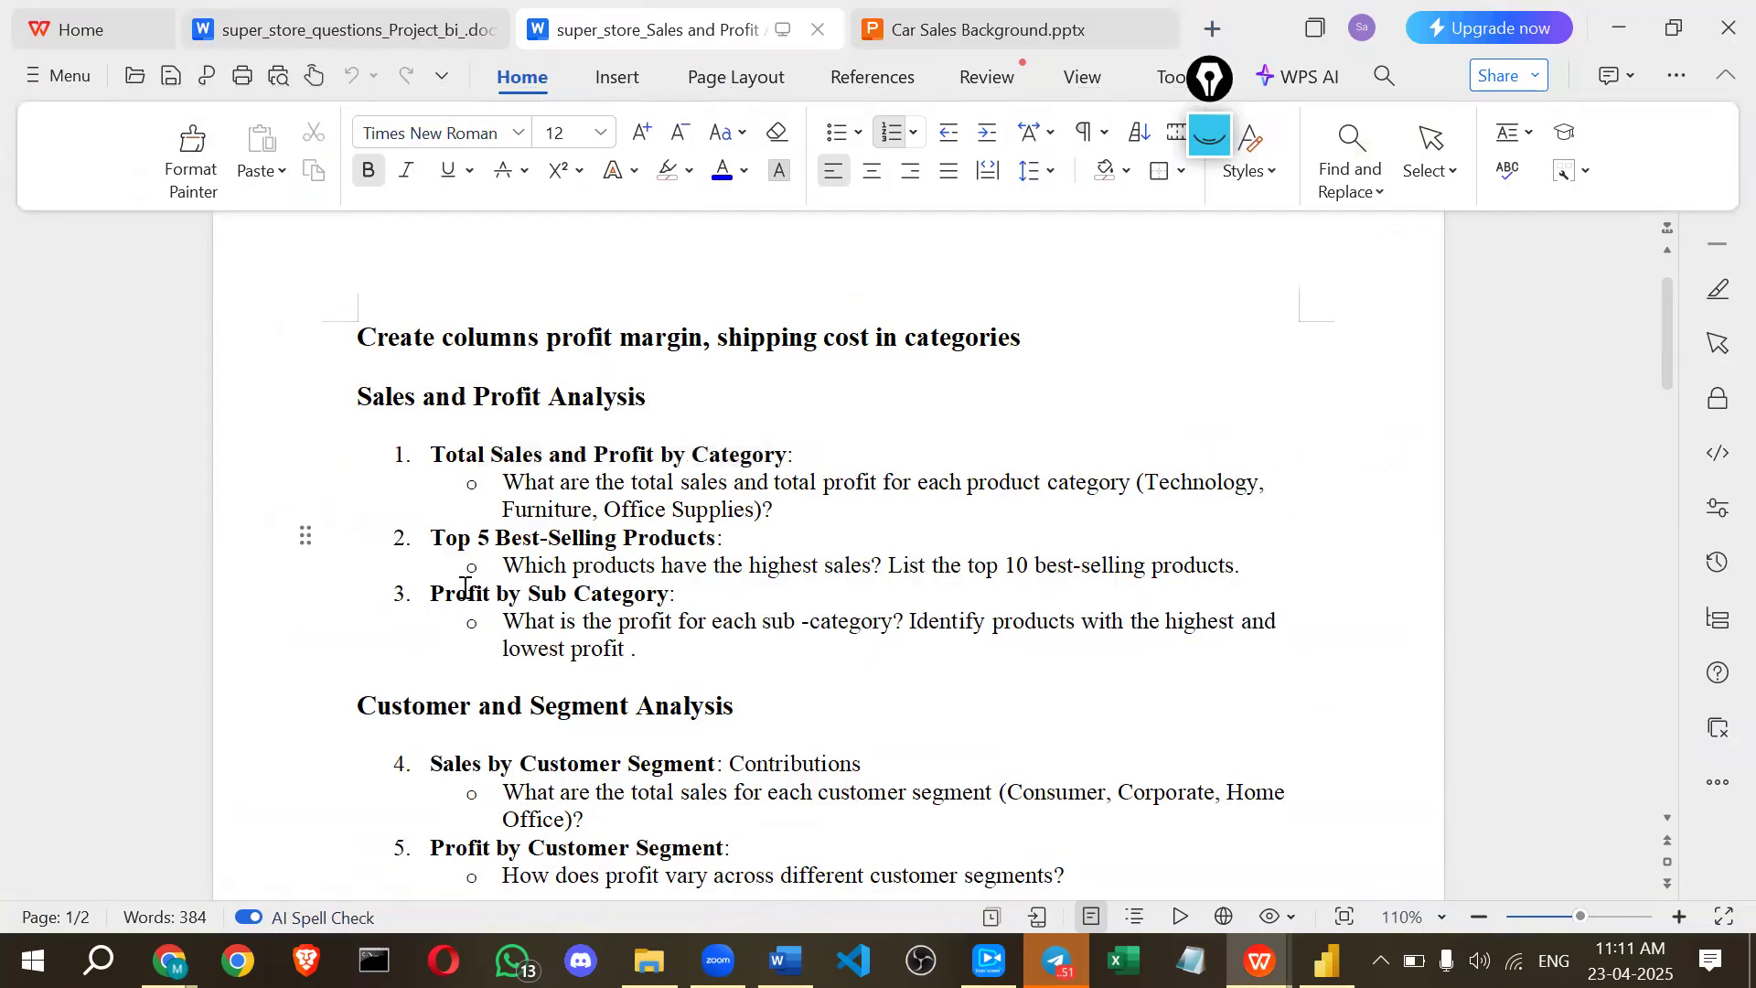
pyautogui.scroll(-2, 464, 604)
pyautogui.moveTo(442, 624); pyautogui.dragTo(614, 637)
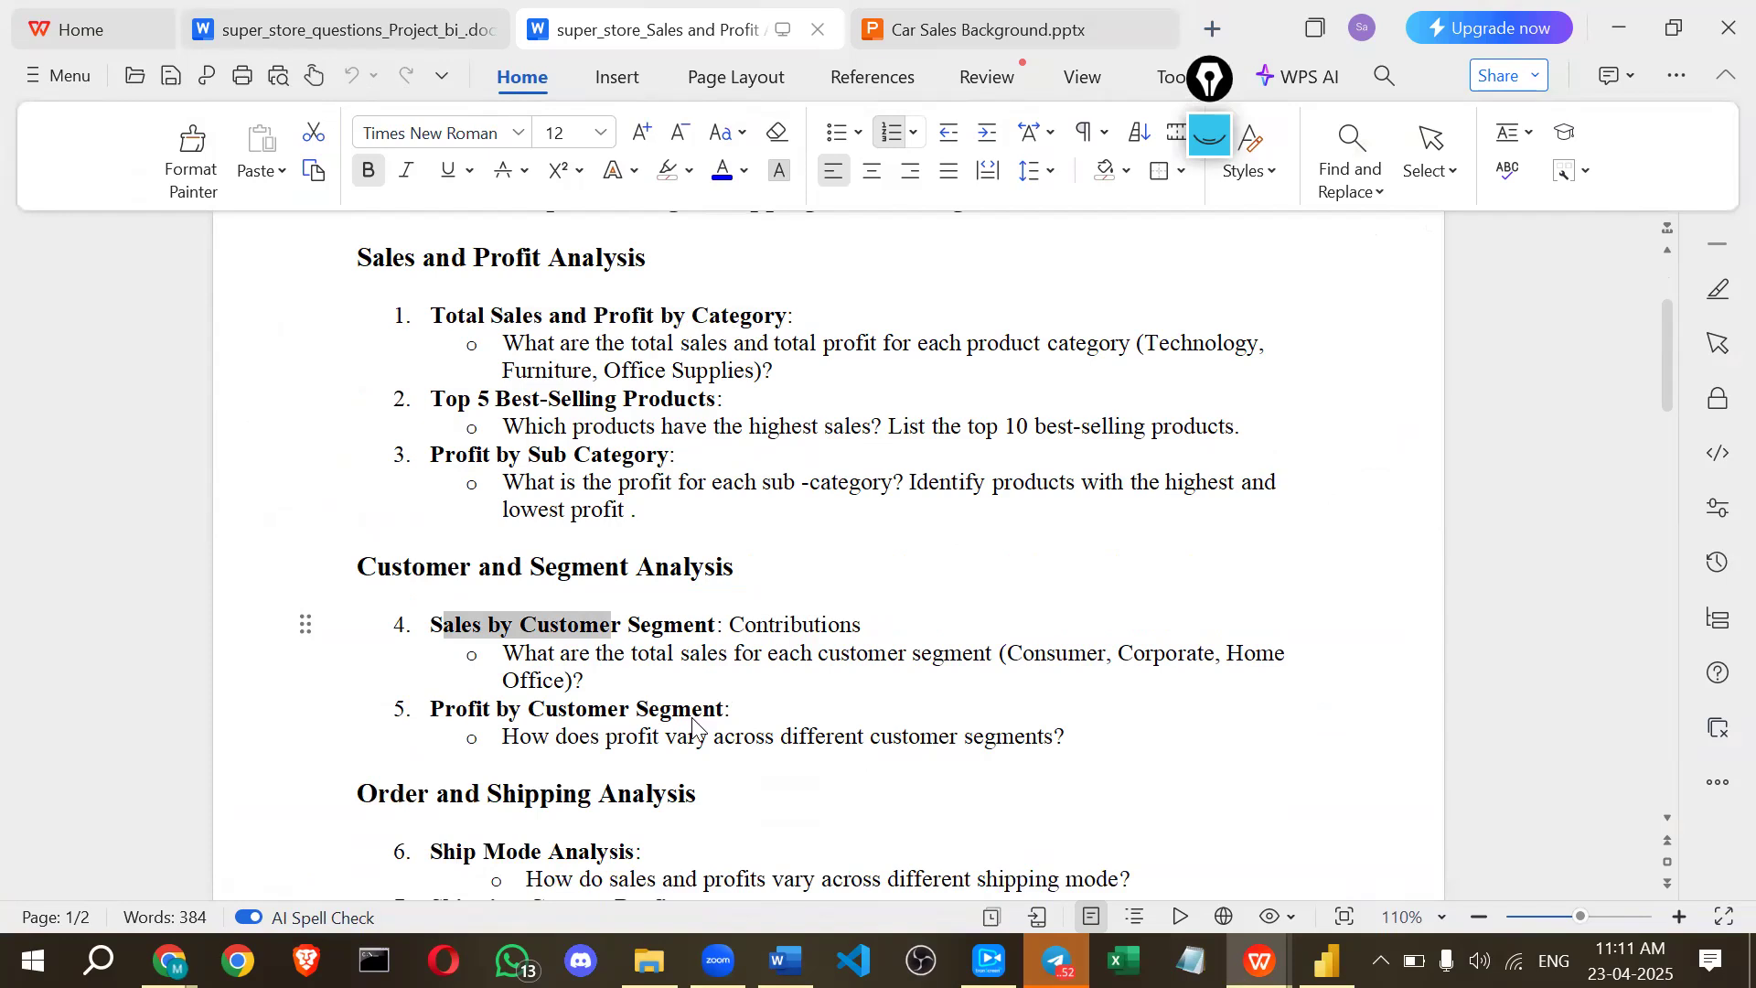
pyautogui.click(646, 594)
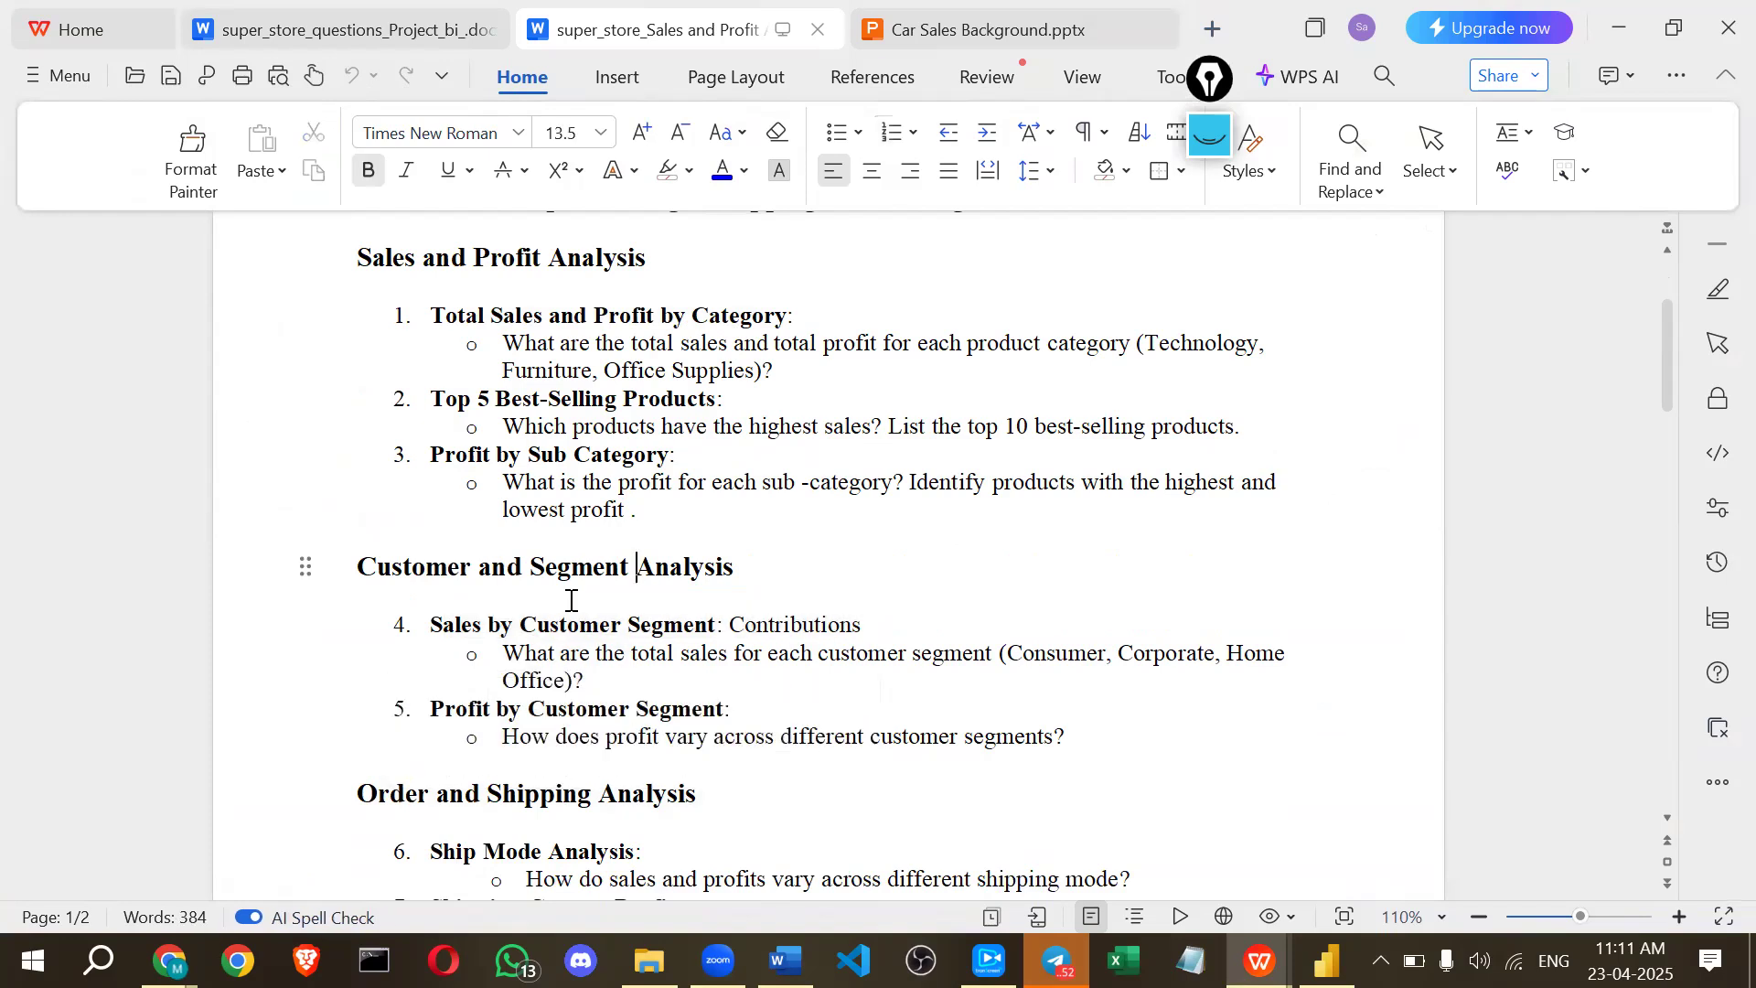
pyautogui.scroll(-7, 572, 594)
pyautogui.scroll(5, 576, 585)
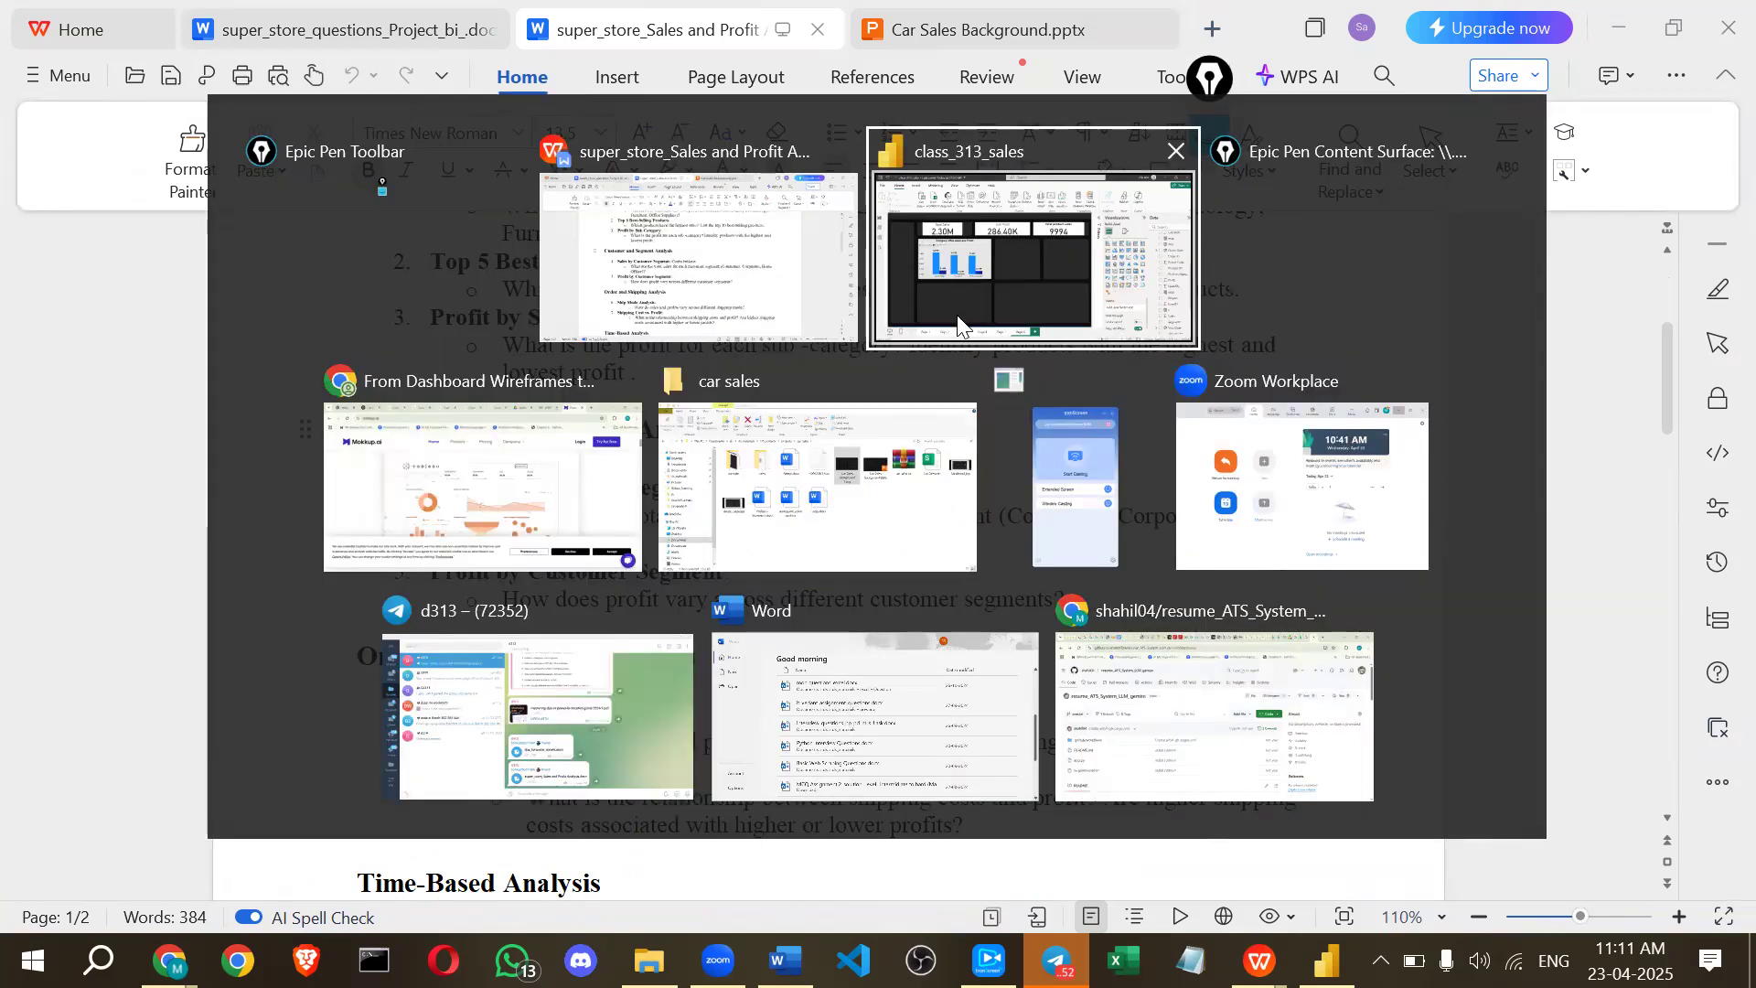
# Switch back to Power BI, add a stacked bar chart, and fit it into the middle panel beside the category chart.
pyautogui.click(957, 311)
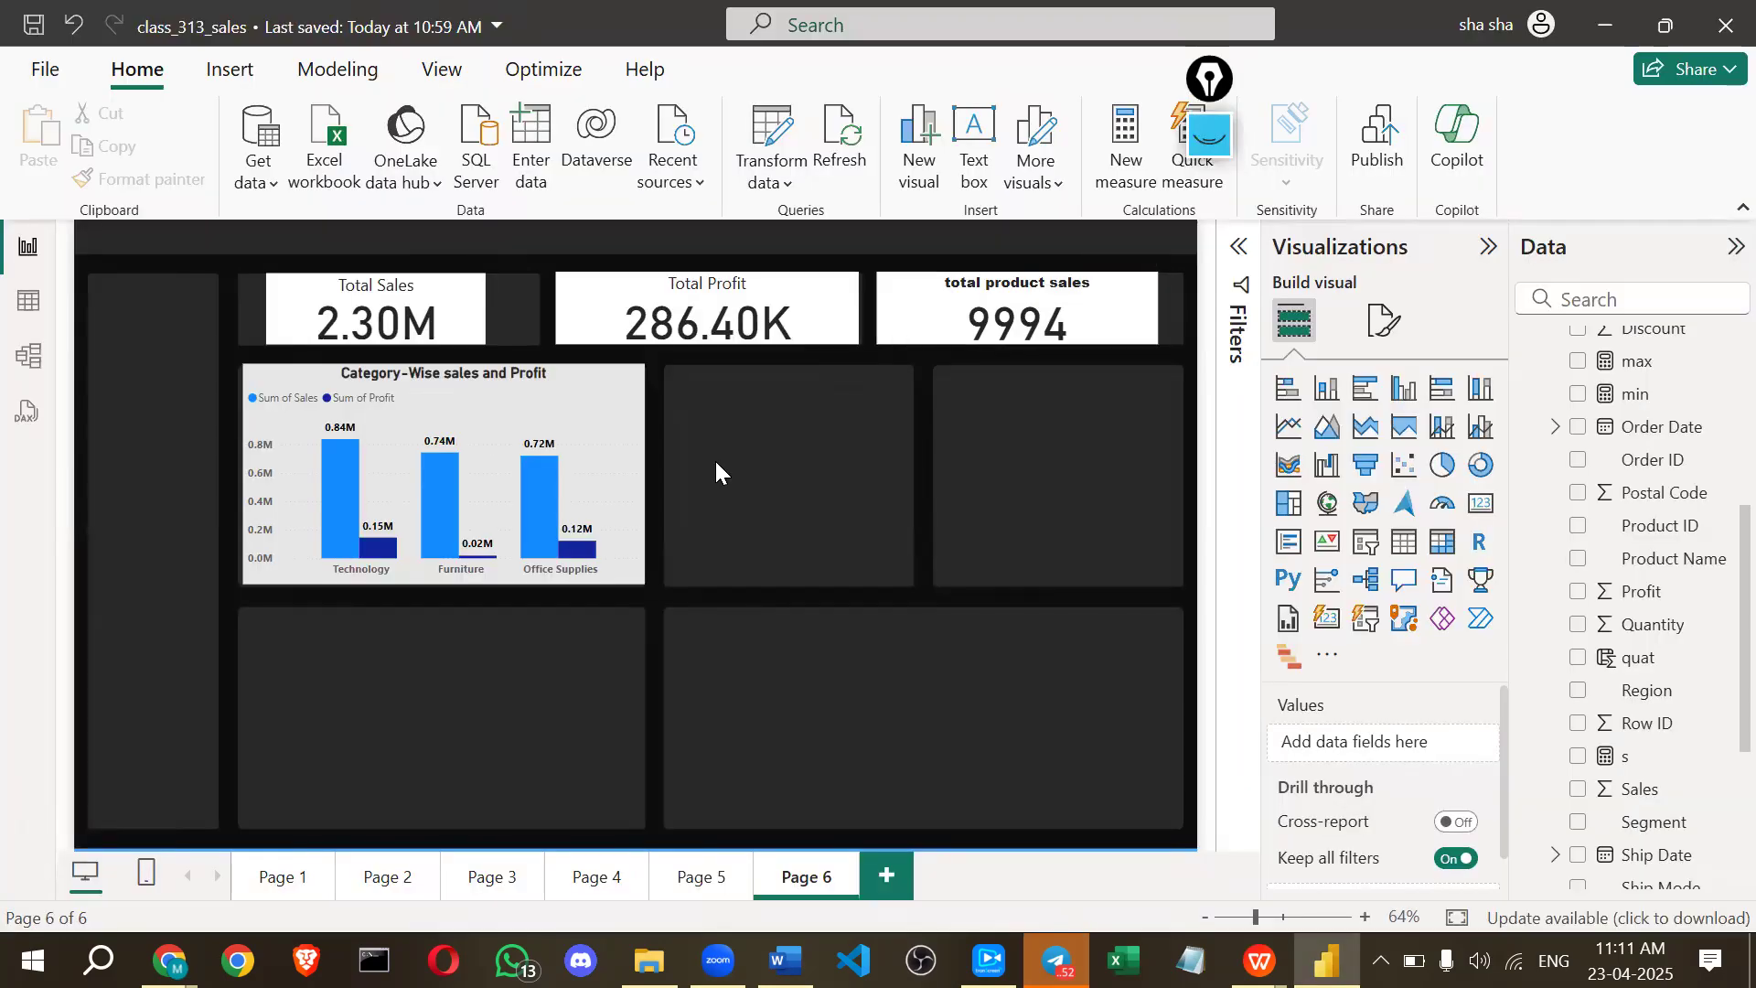
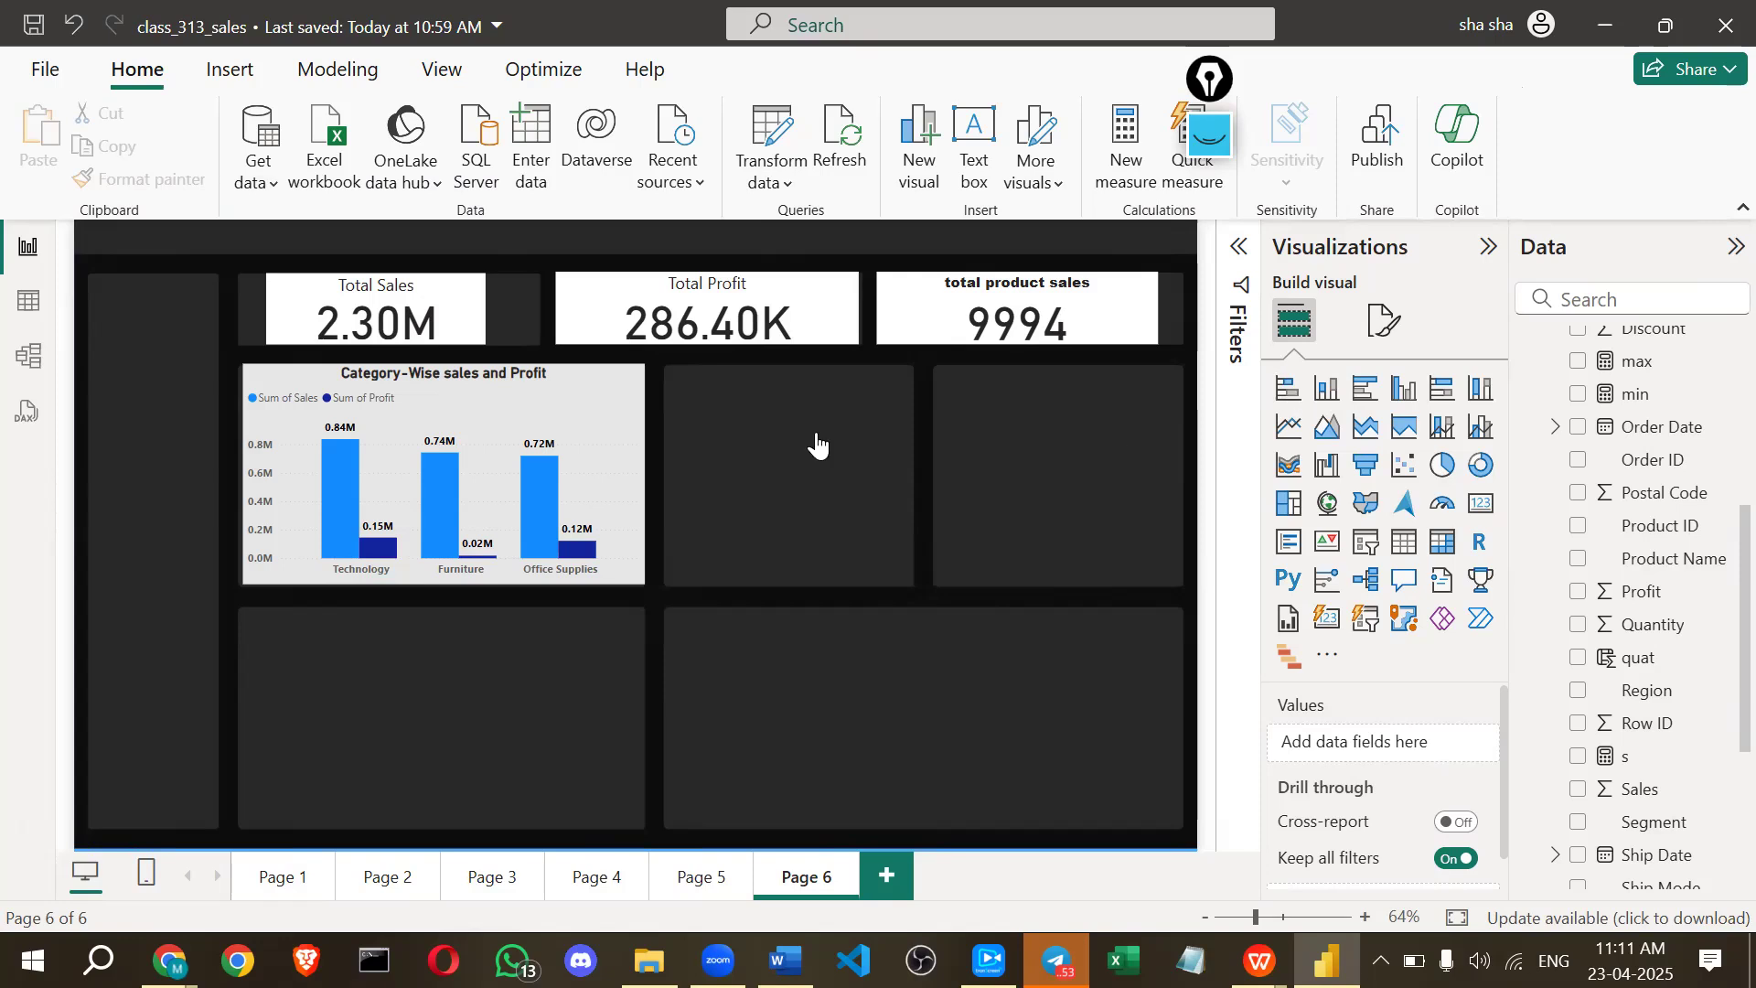
pyautogui.moveTo(817, 444); pyautogui.dragTo(364, 607)
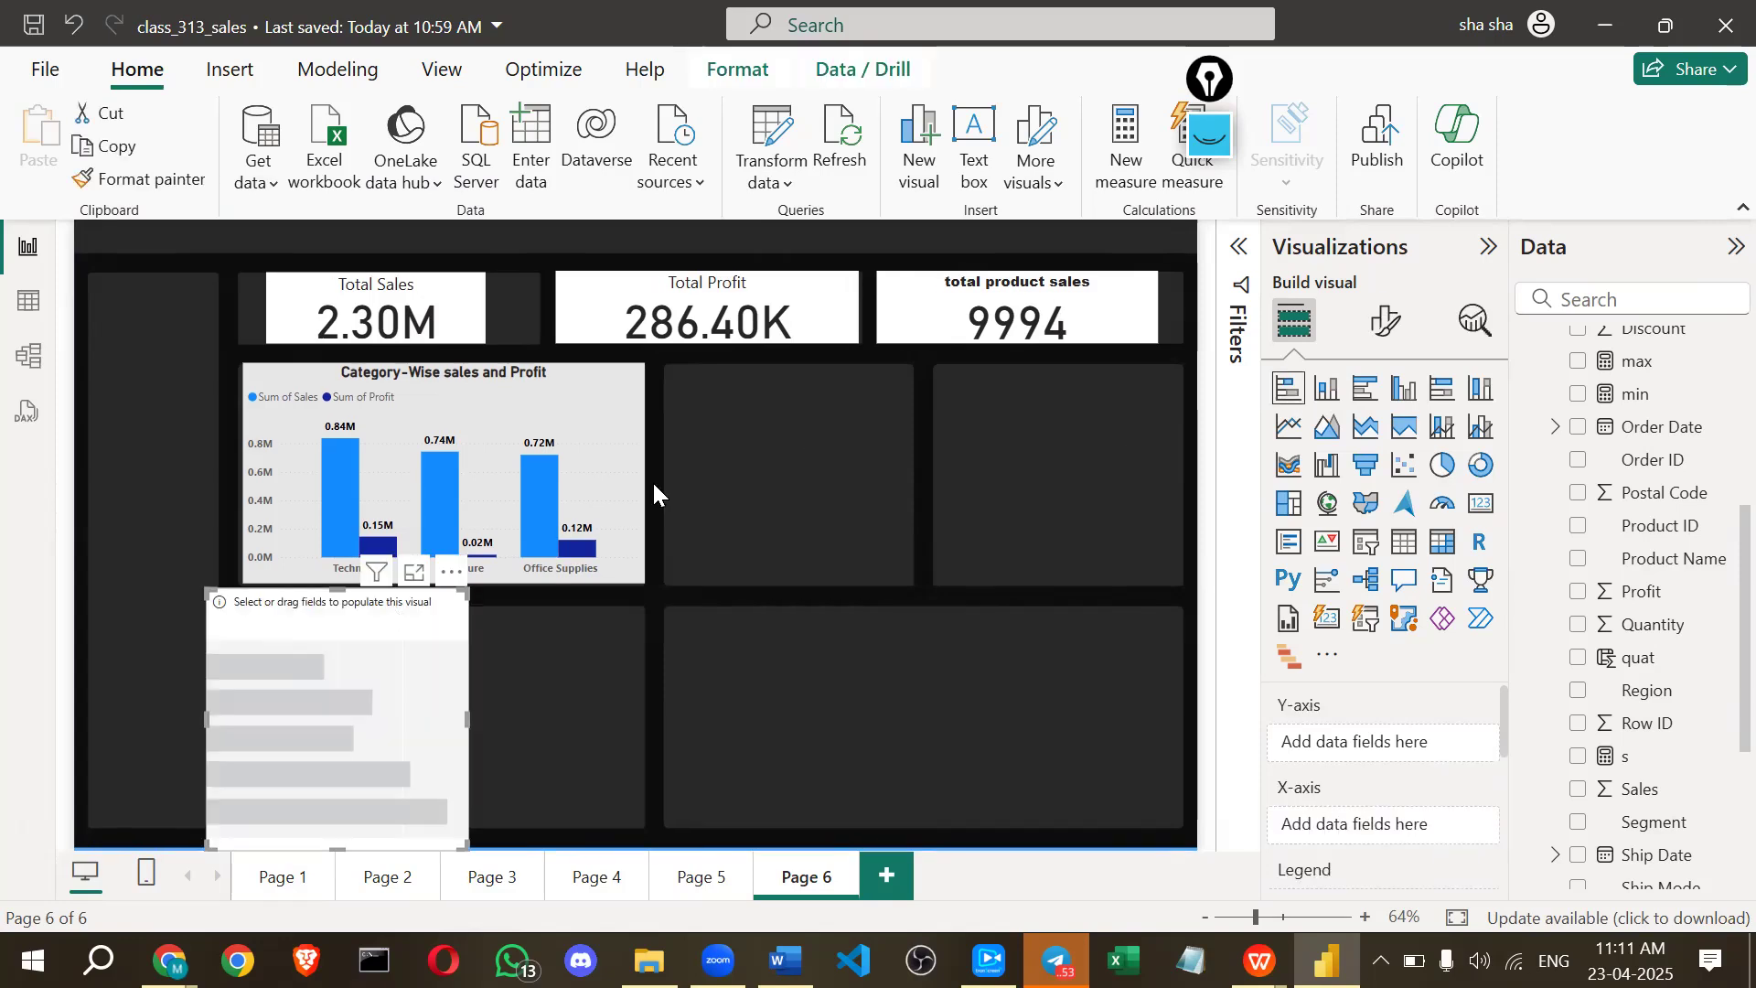
pyautogui.moveTo(825, 389); pyautogui.dragTo(828, 392)
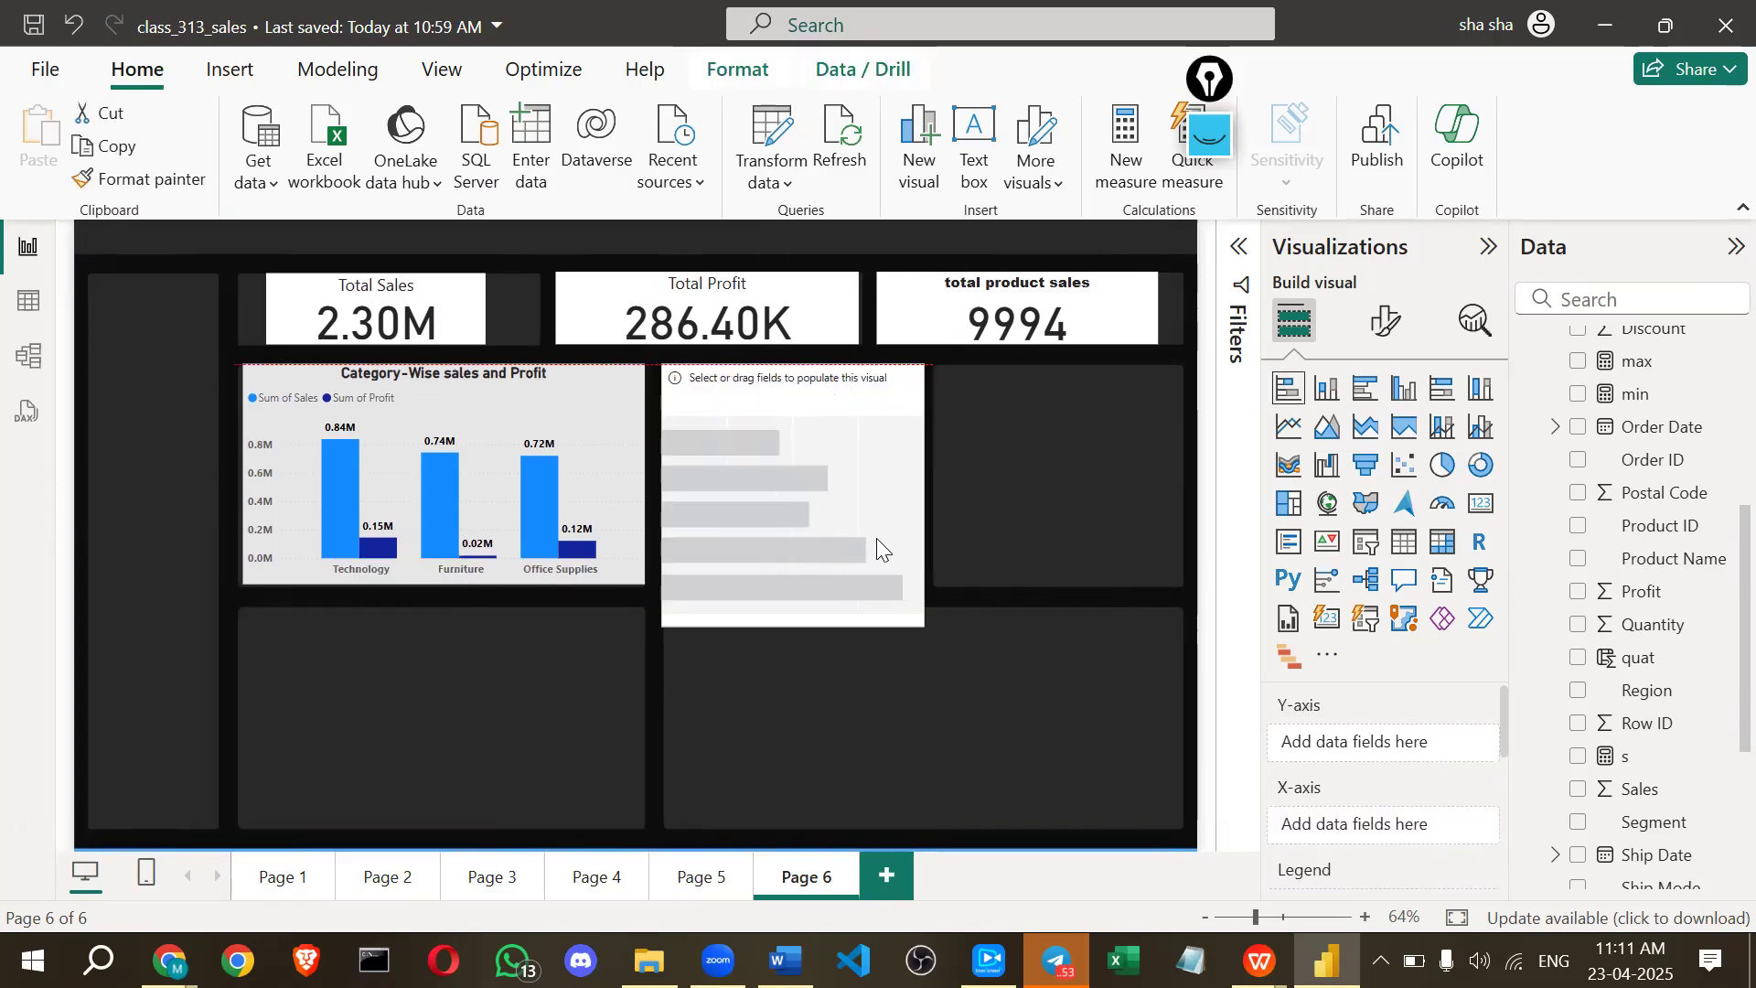
pyautogui.moveTo(917, 586); pyautogui.dragTo(918, 582)
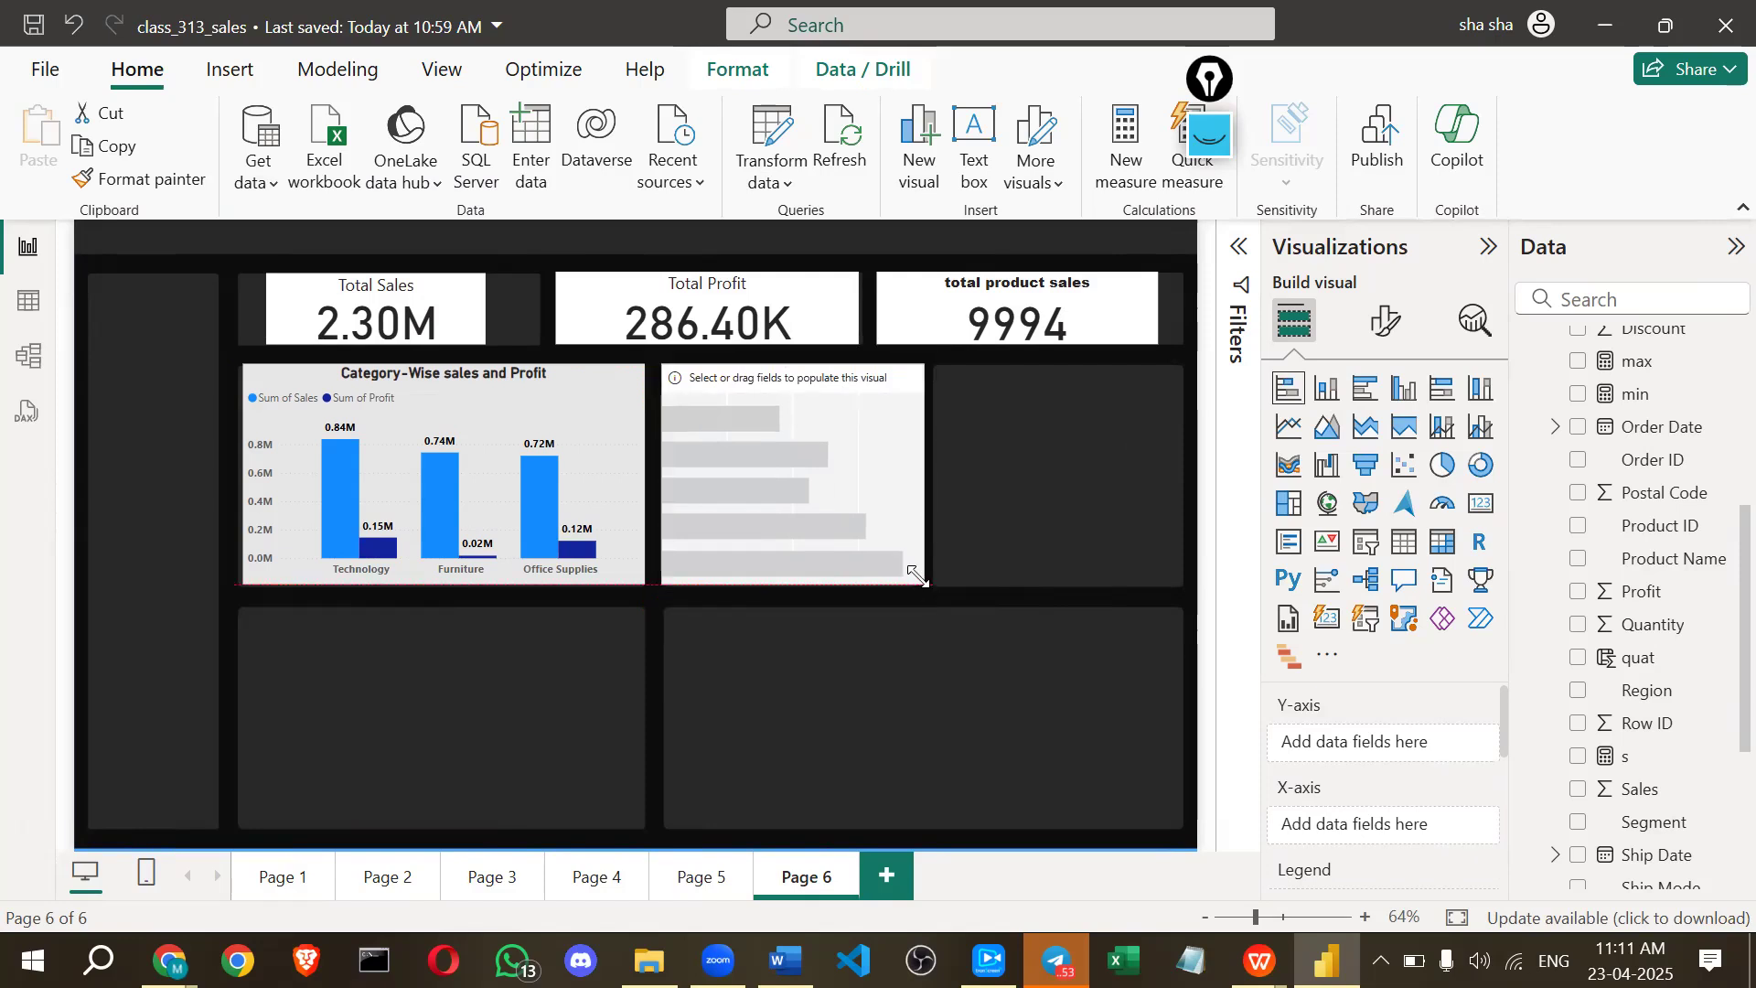
# Assign Product Name to the bar chart's Y-axis and Sales to its X-axis, and widen the chart across both panels.
pyautogui.scroll(5, 1624, 572)
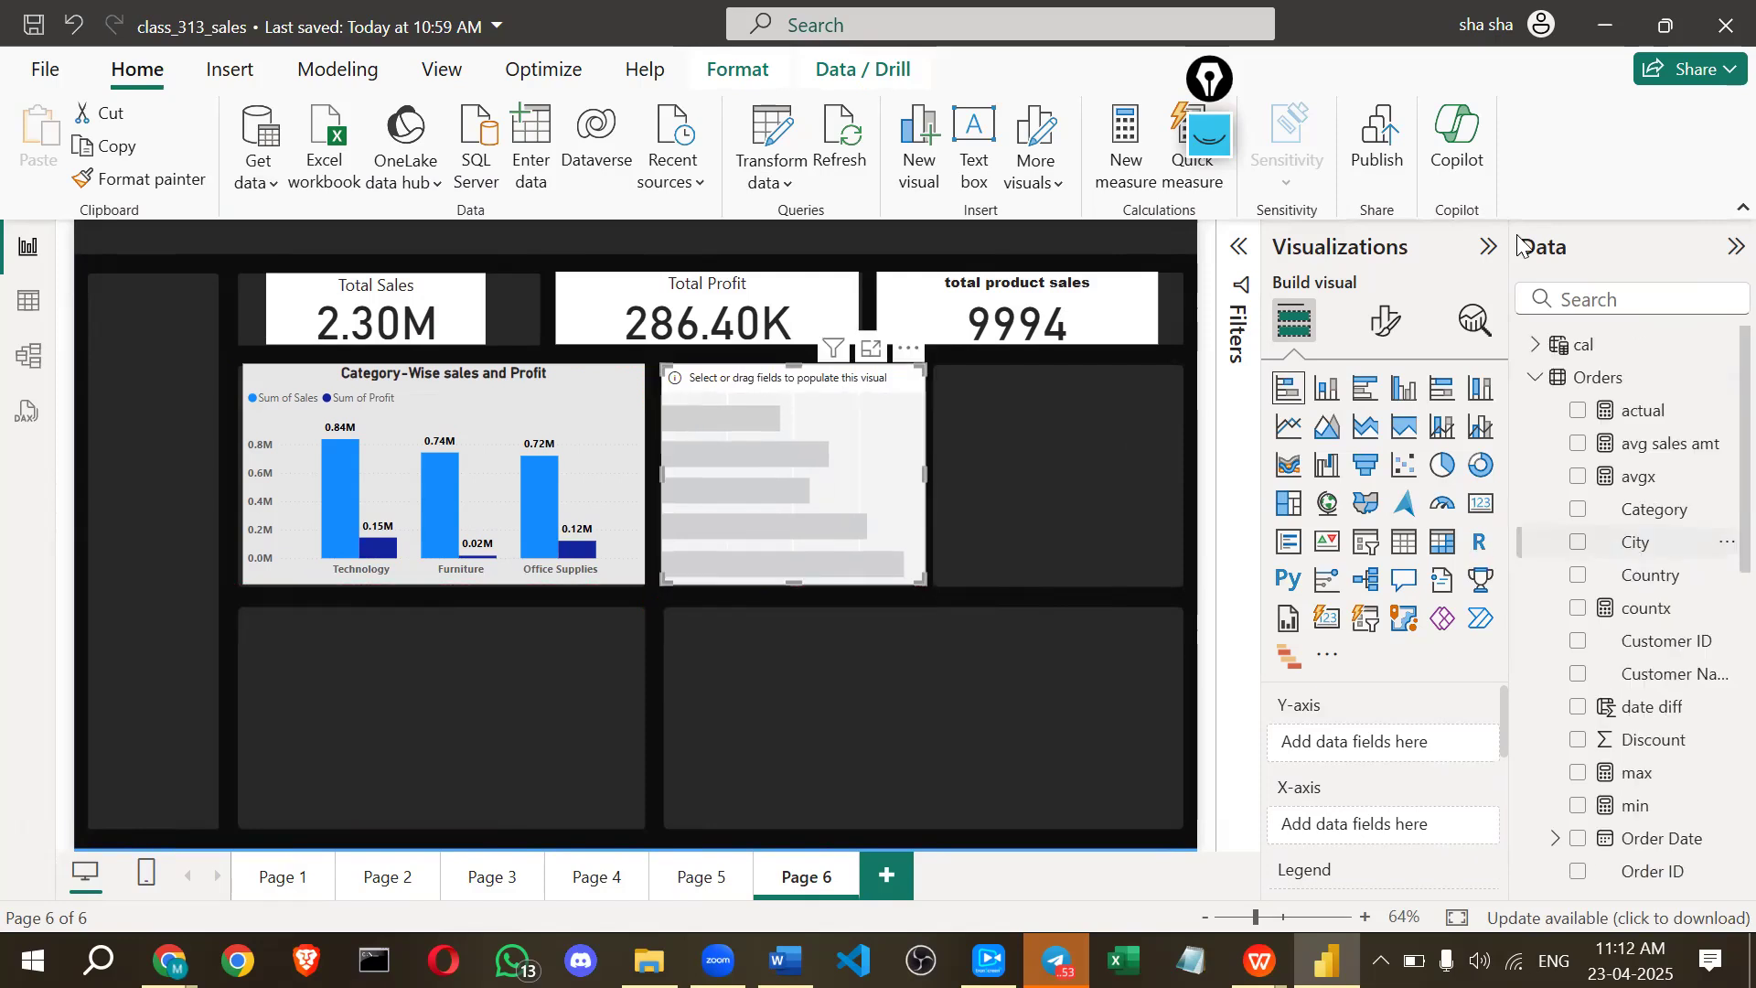
pyautogui.scroll(-1, 1651, 595)
pyautogui.scroll(-5, 1653, 594)
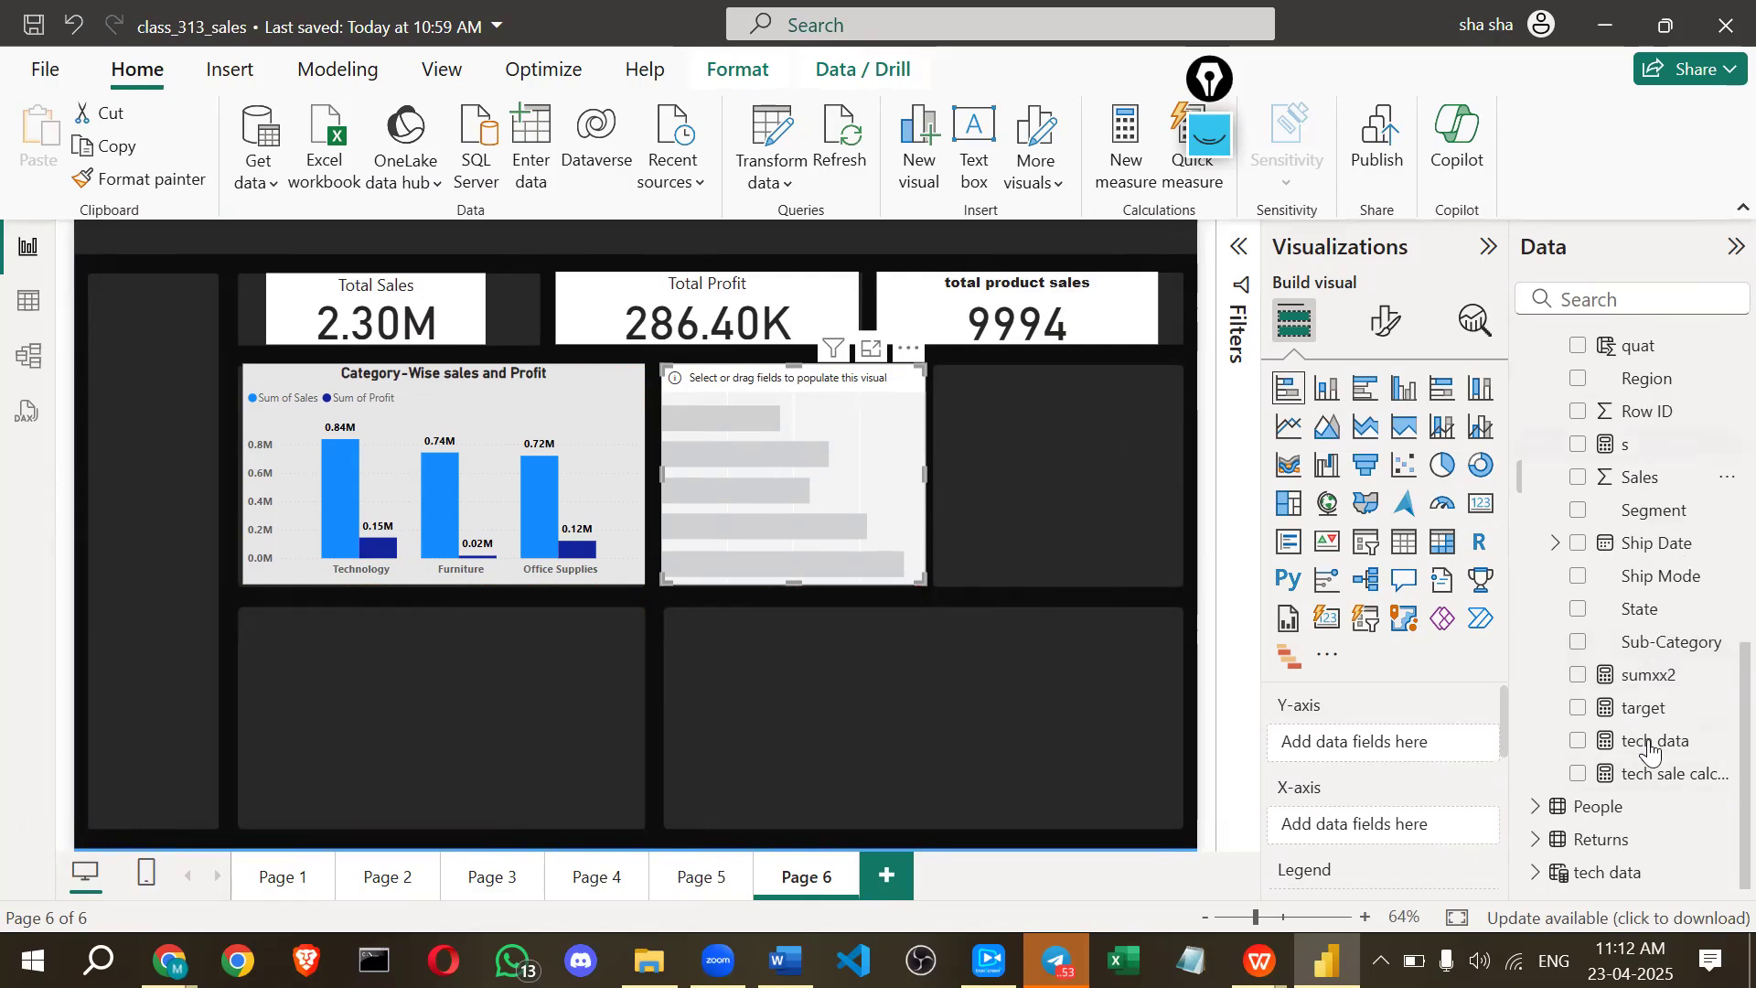
pyautogui.scroll(3, 1647, 787)
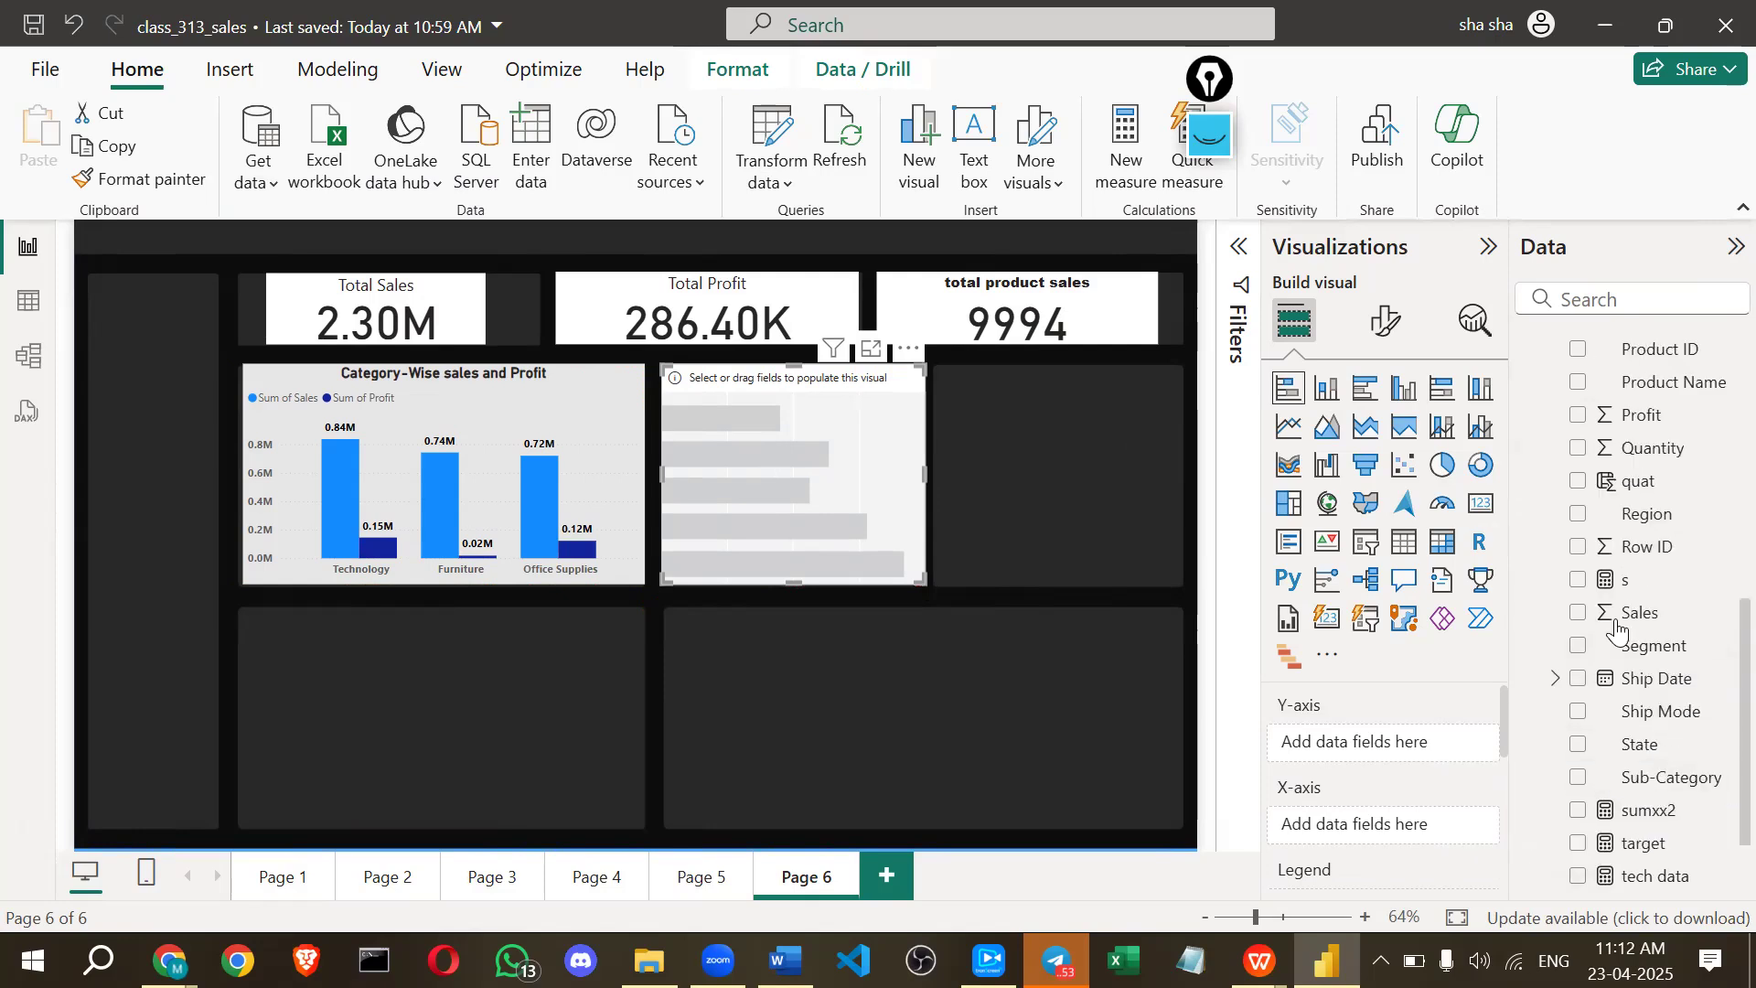
pyautogui.scroll(1, 1672, 471)
pyautogui.moveTo(1670, 520); pyautogui.dragTo(1450, 736)
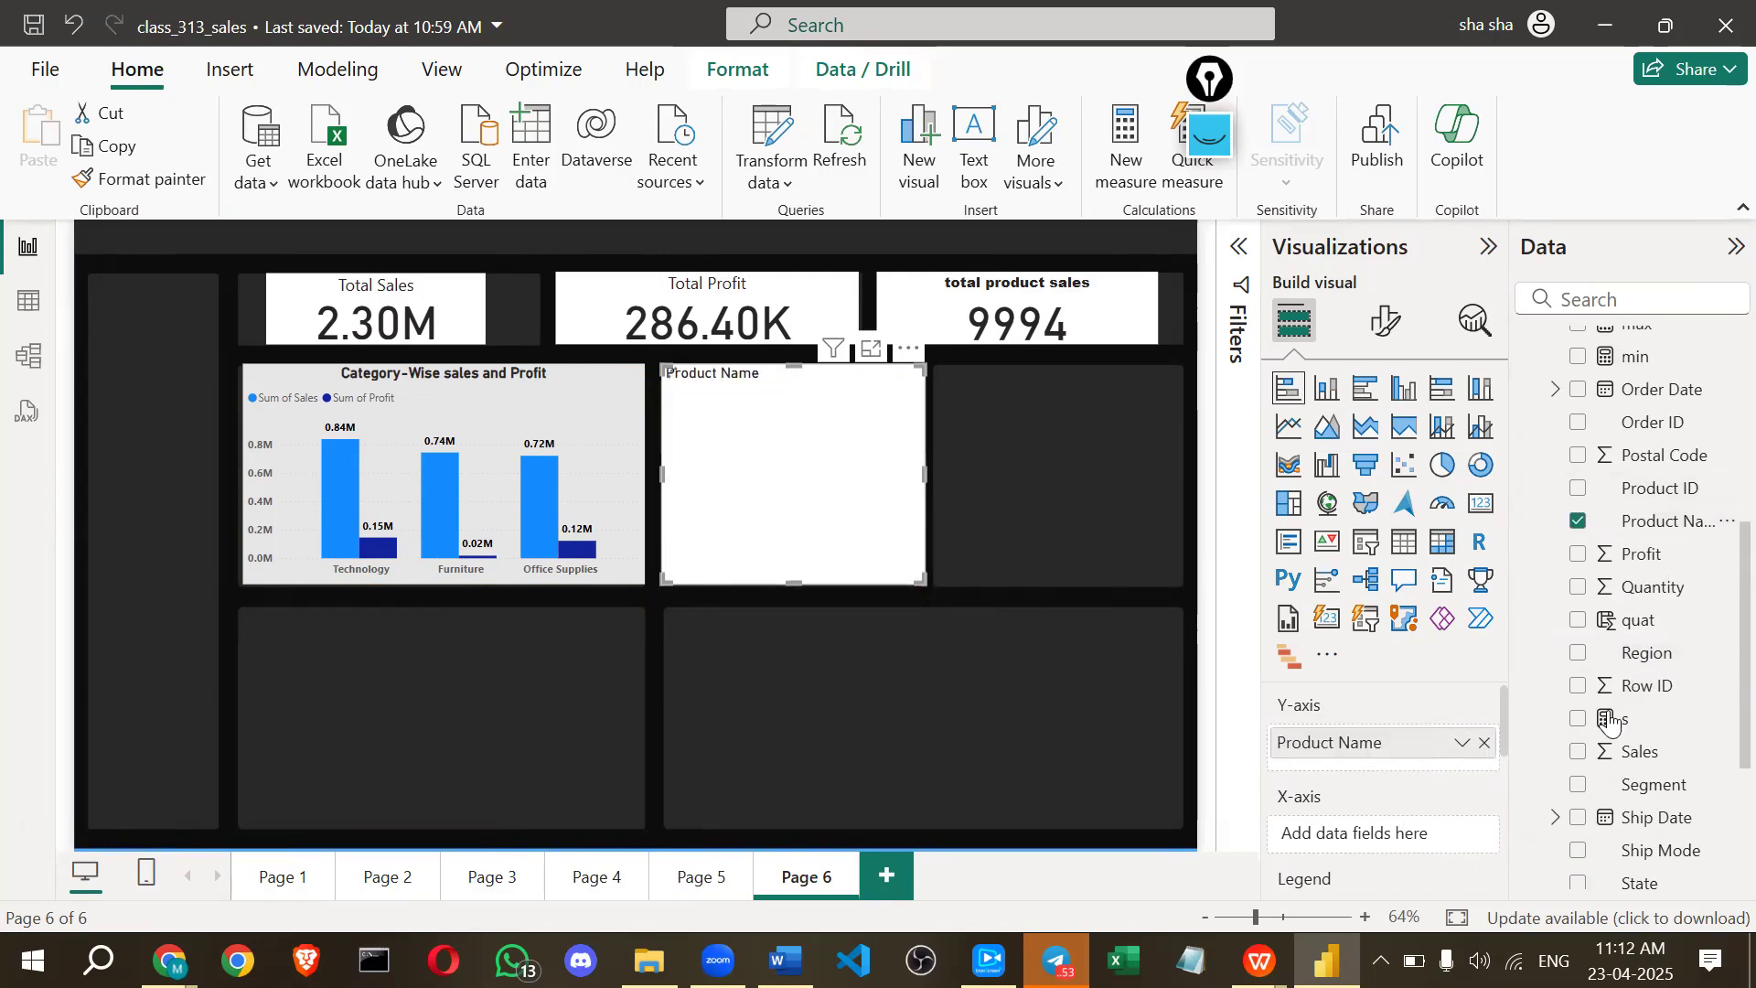
pyautogui.moveTo(1624, 780); pyautogui.dragTo(1394, 840)
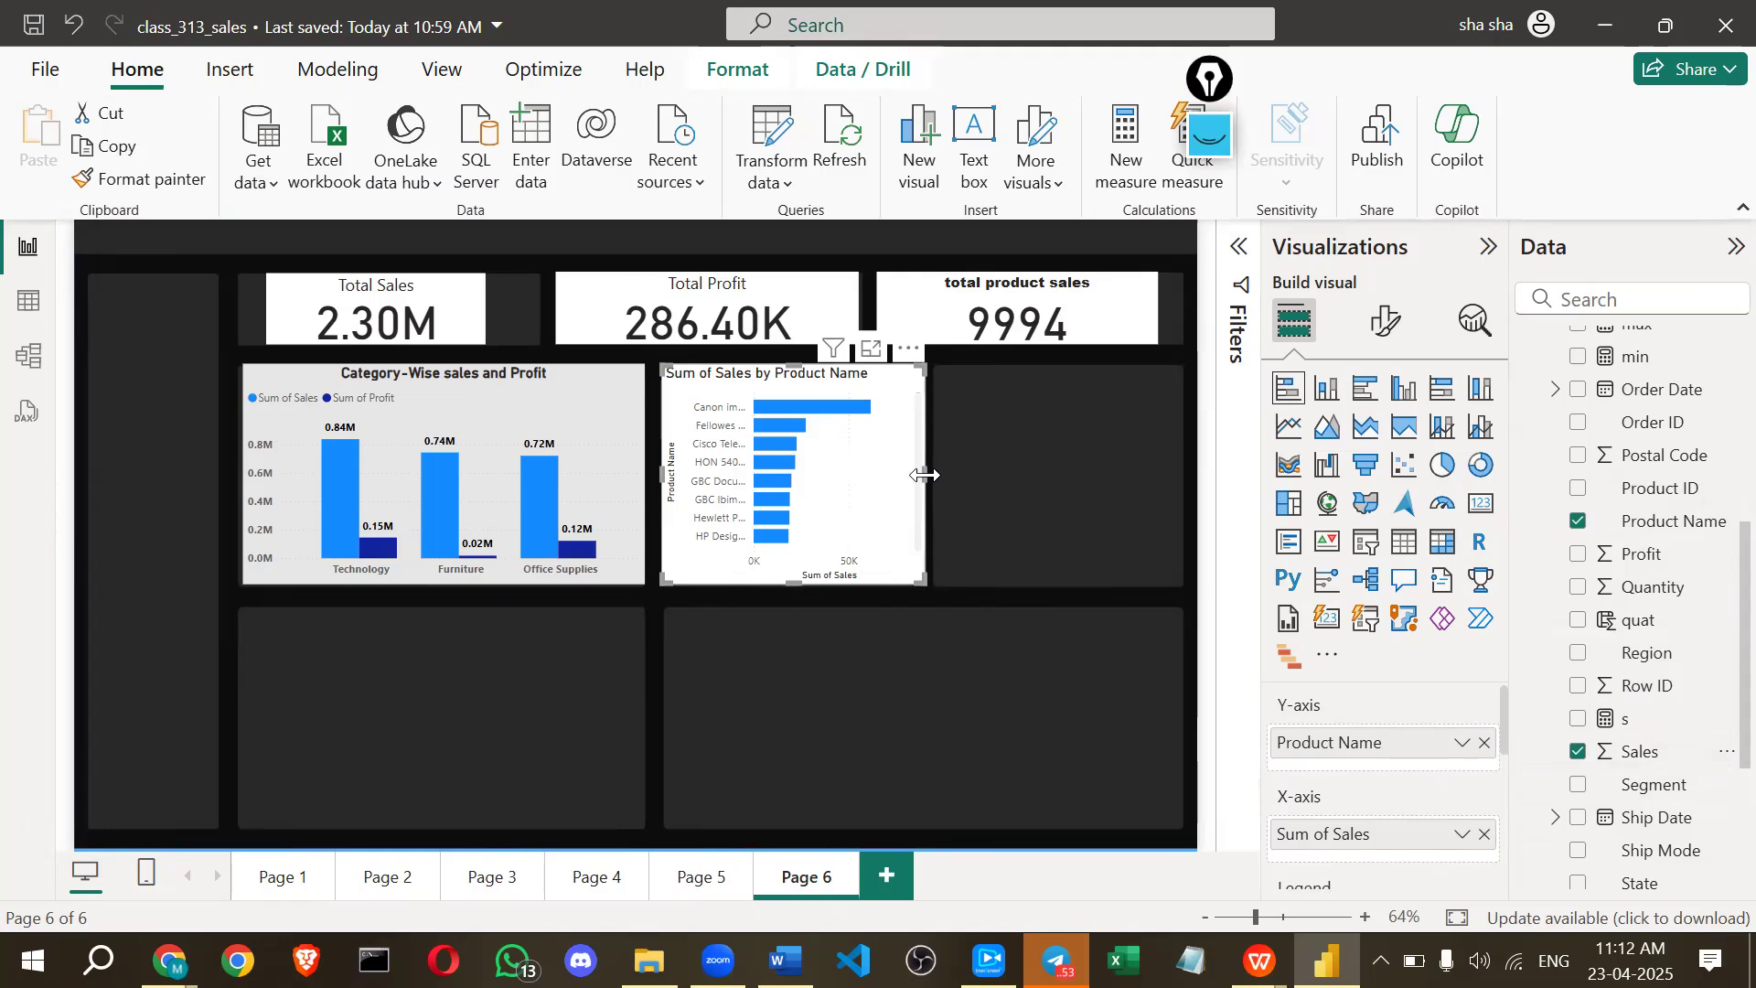
pyautogui.moveTo(1075, 482); pyautogui.dragTo(1184, 478)
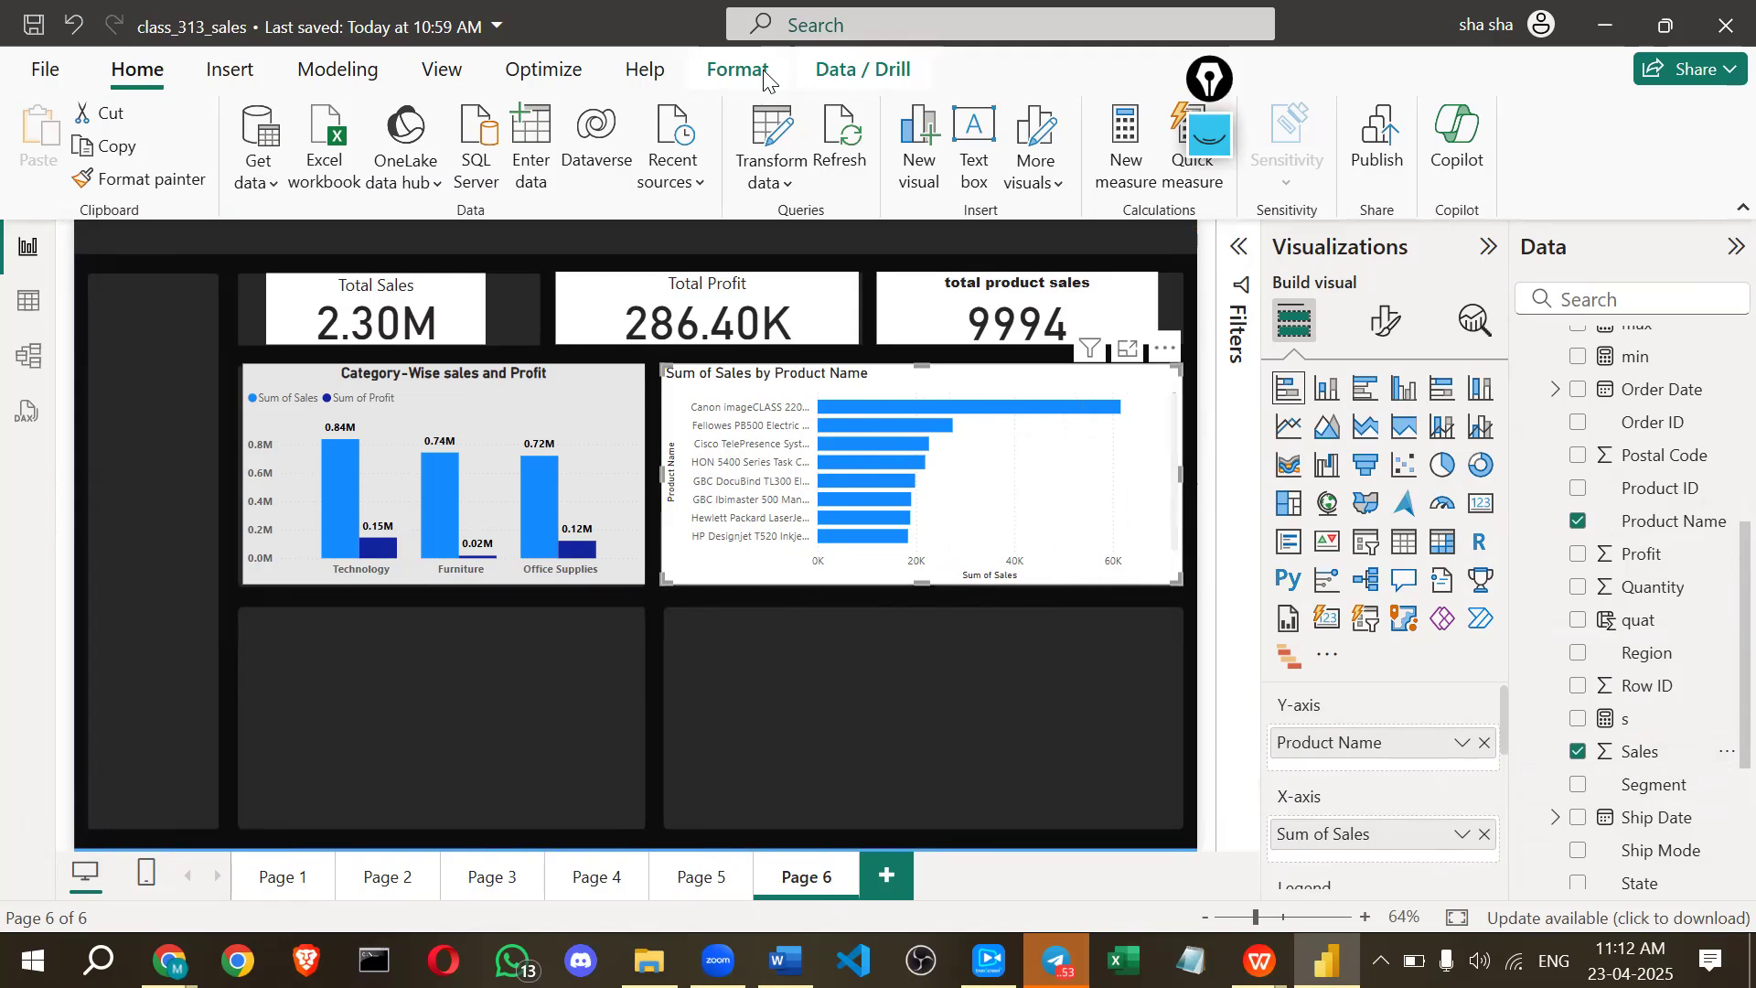
# Toggle the Filters pane off and on again, and expand it for the bar chart.
pyautogui.click(439, 71)
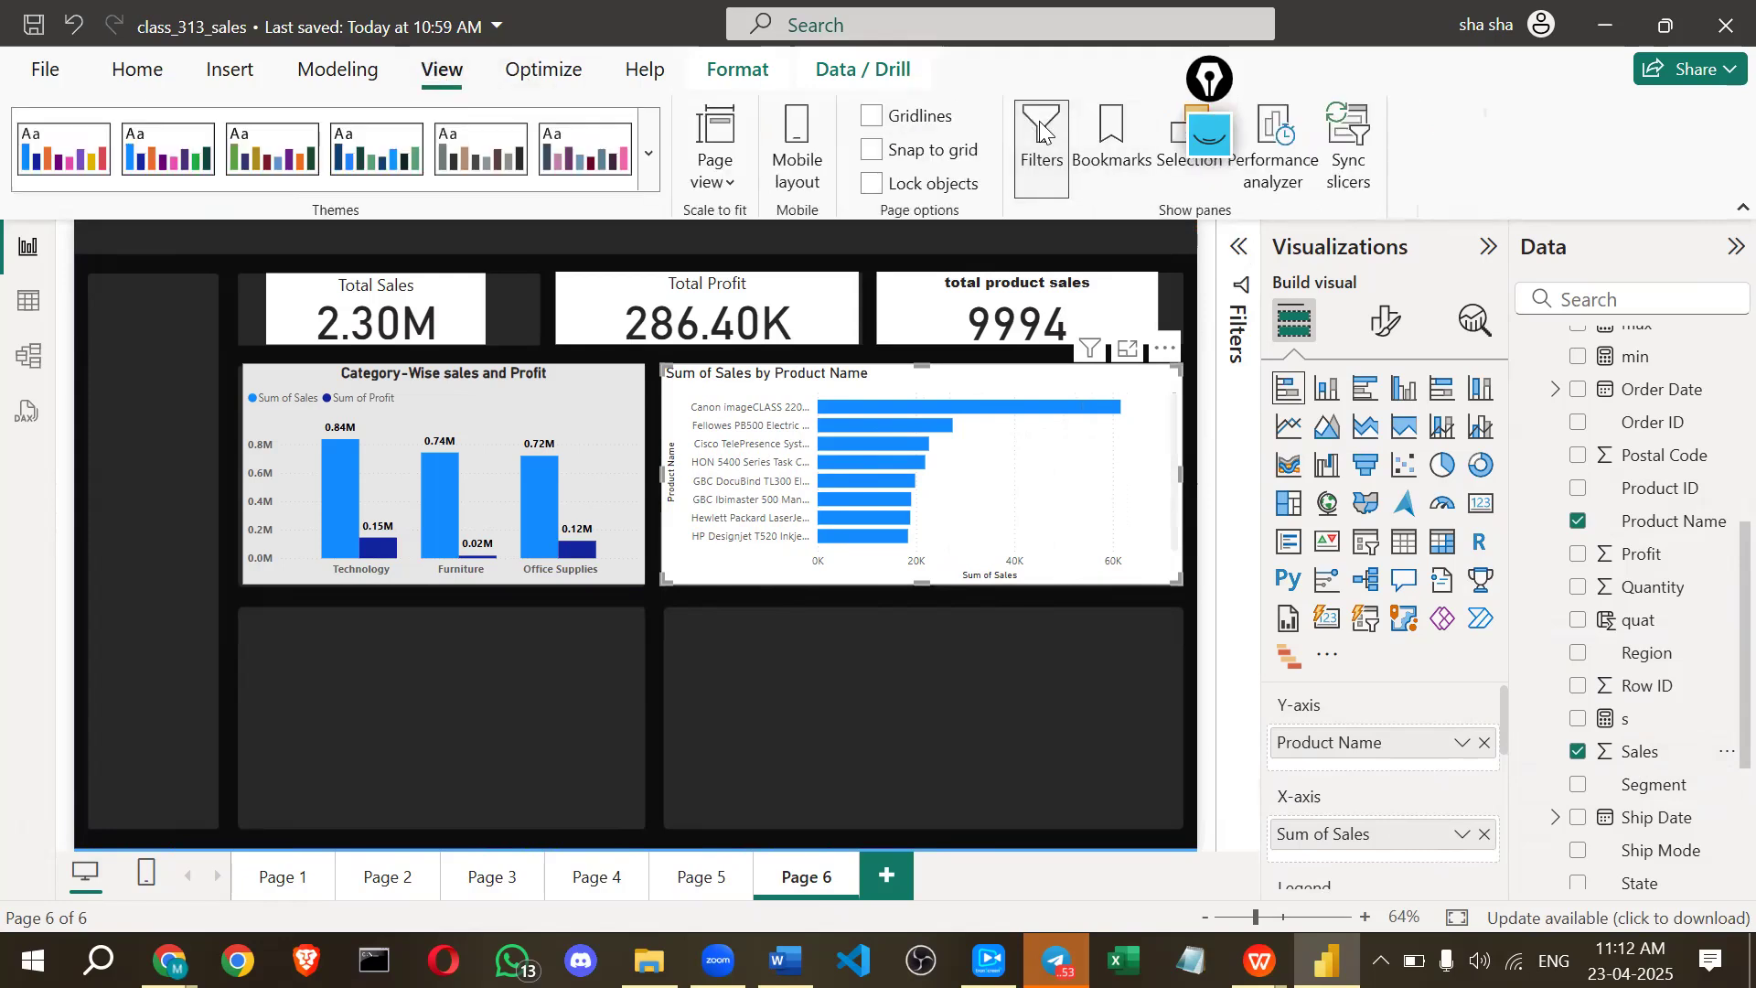
pyautogui.click(1040, 131)
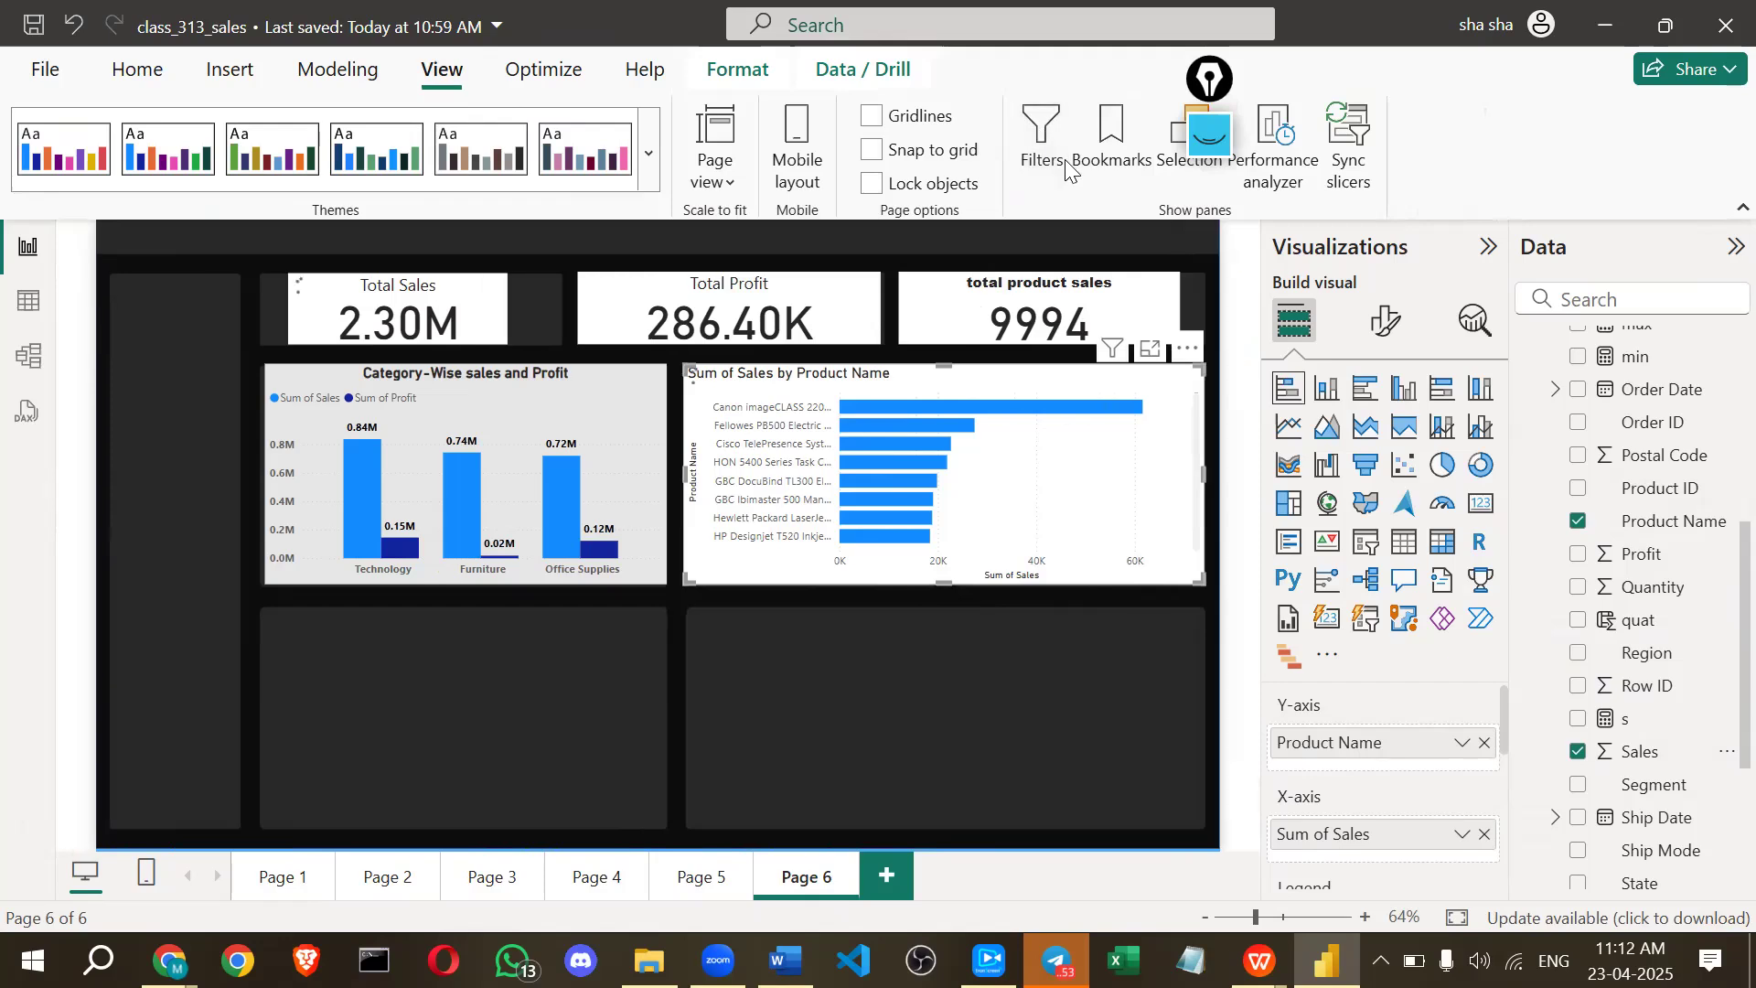
pyautogui.moveTo(1226, 82); pyautogui.dragTo(1609, 96)
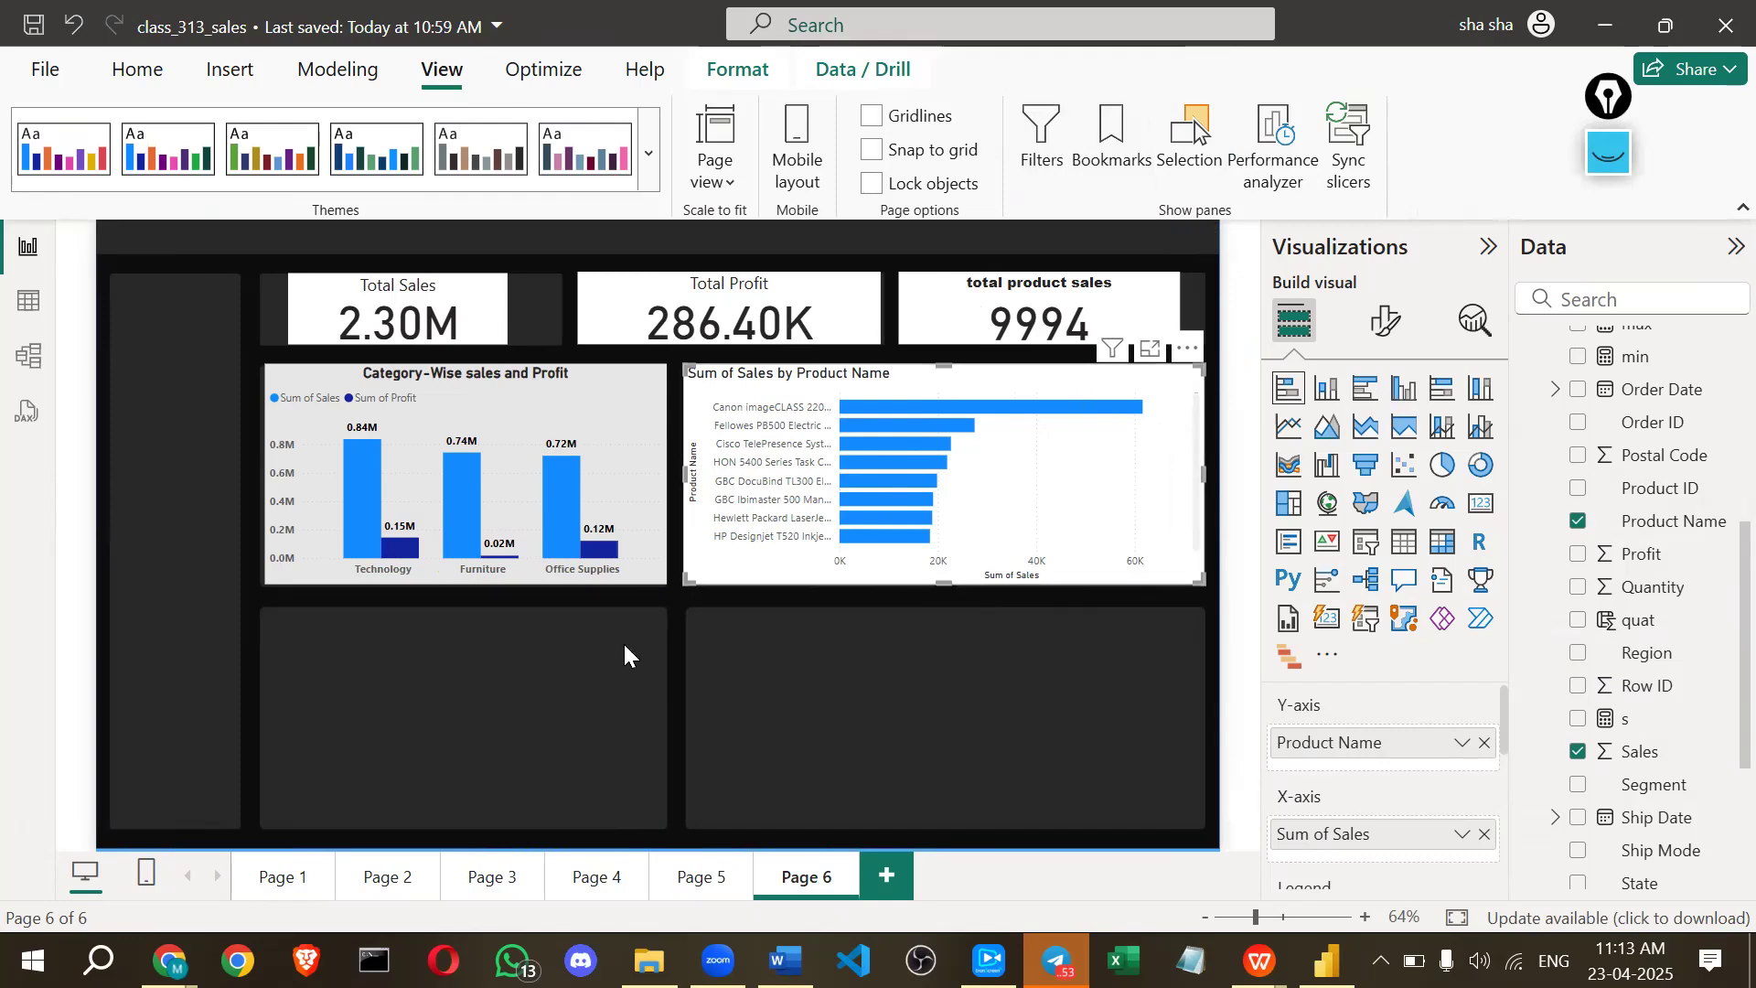
pyautogui.click(1034, 146)
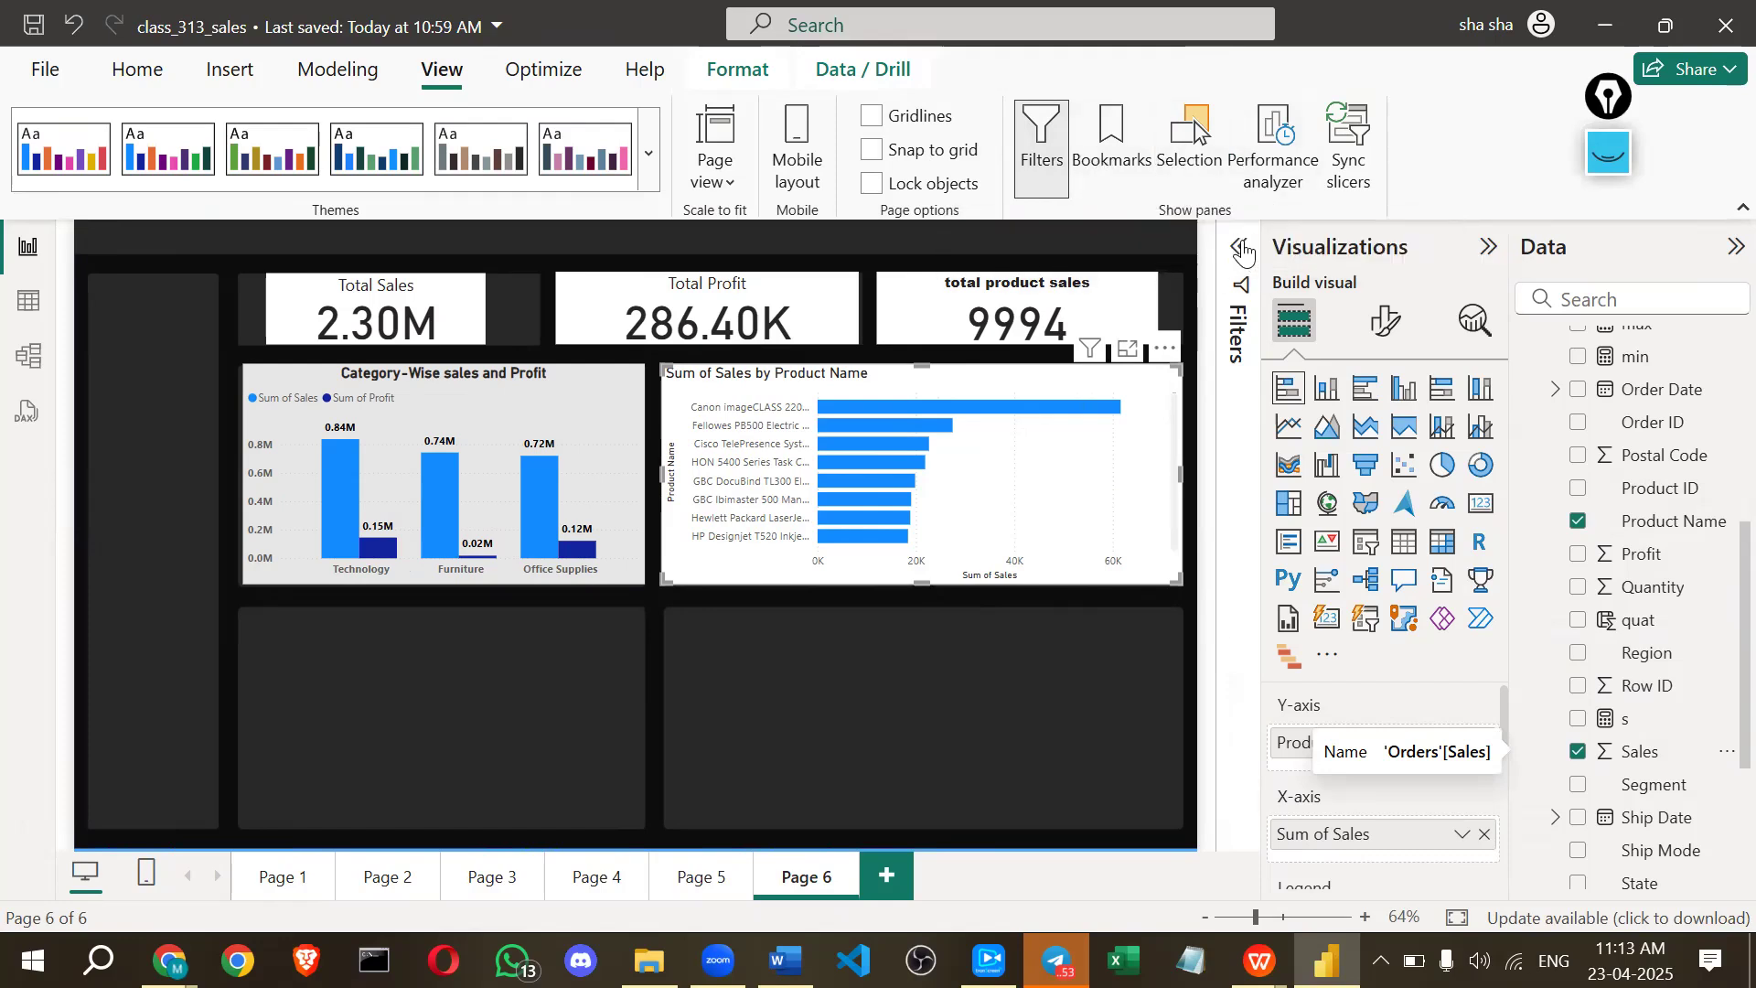
pyautogui.click(1237, 329)
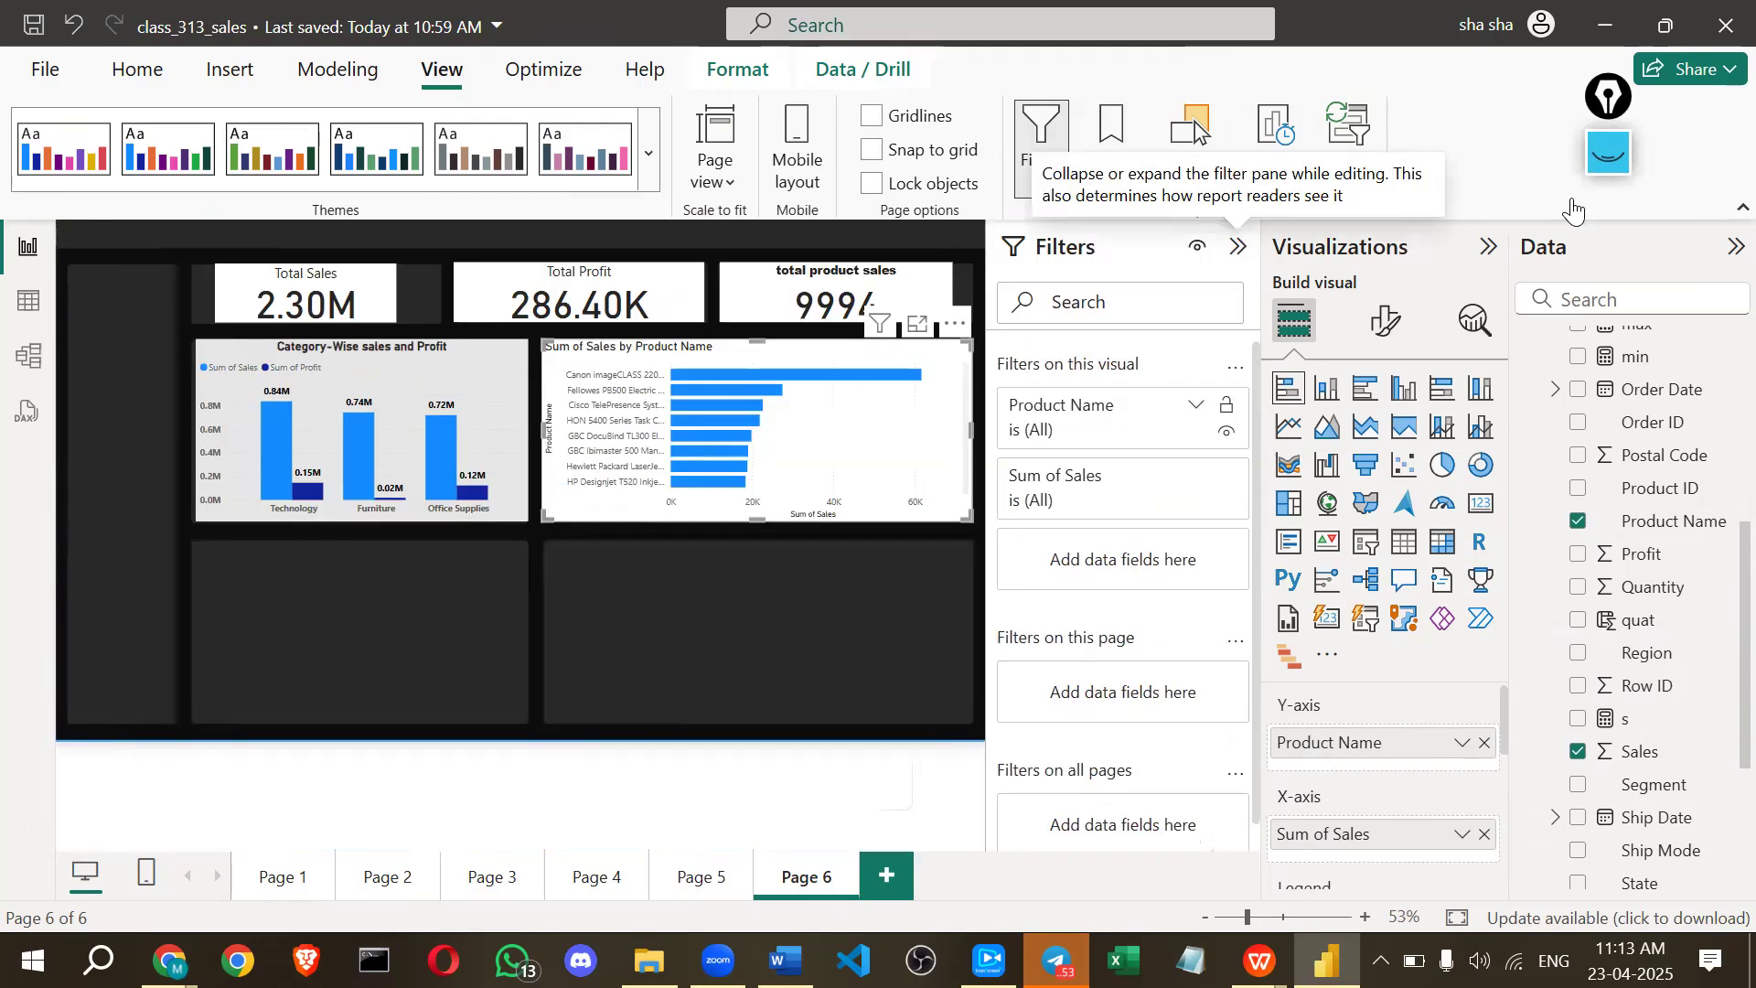
# With the Epic Pen, circle the "Filters on this visual" heading and draw a pink box around its whole section.
pyautogui.click(1609, 152)
pyautogui.click(1609, 482)
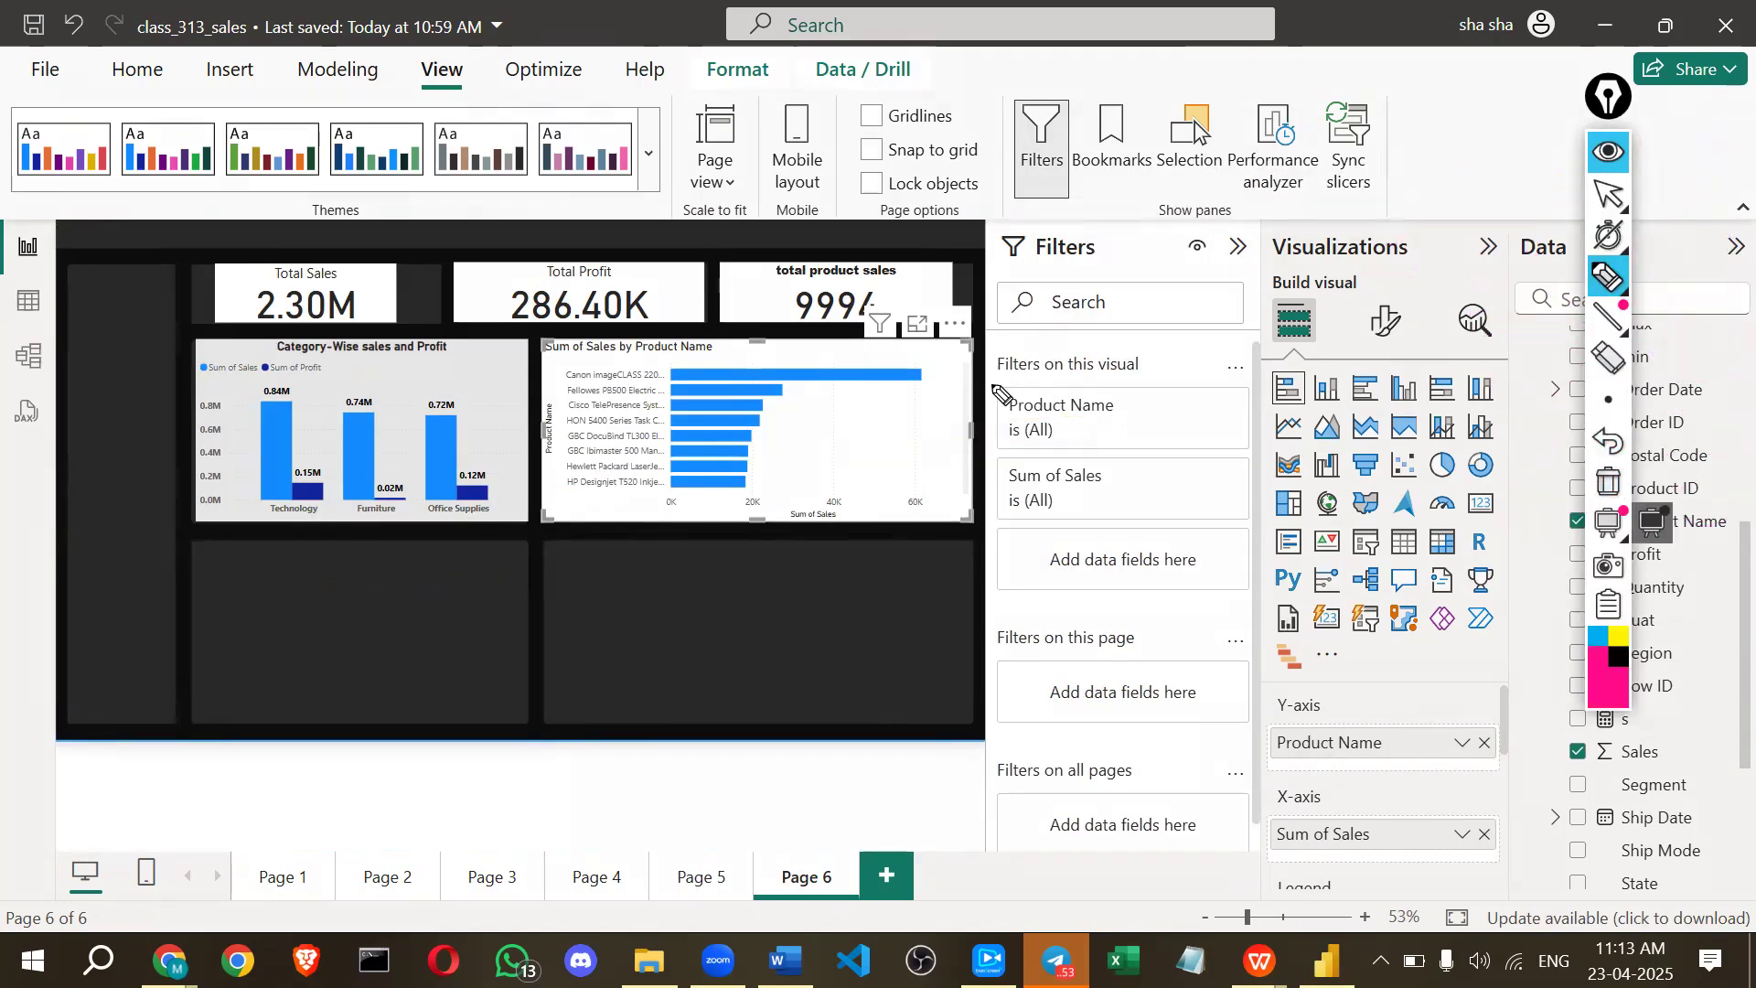
pyautogui.moveTo(1144, 352); pyautogui.dragTo(1006, 364)
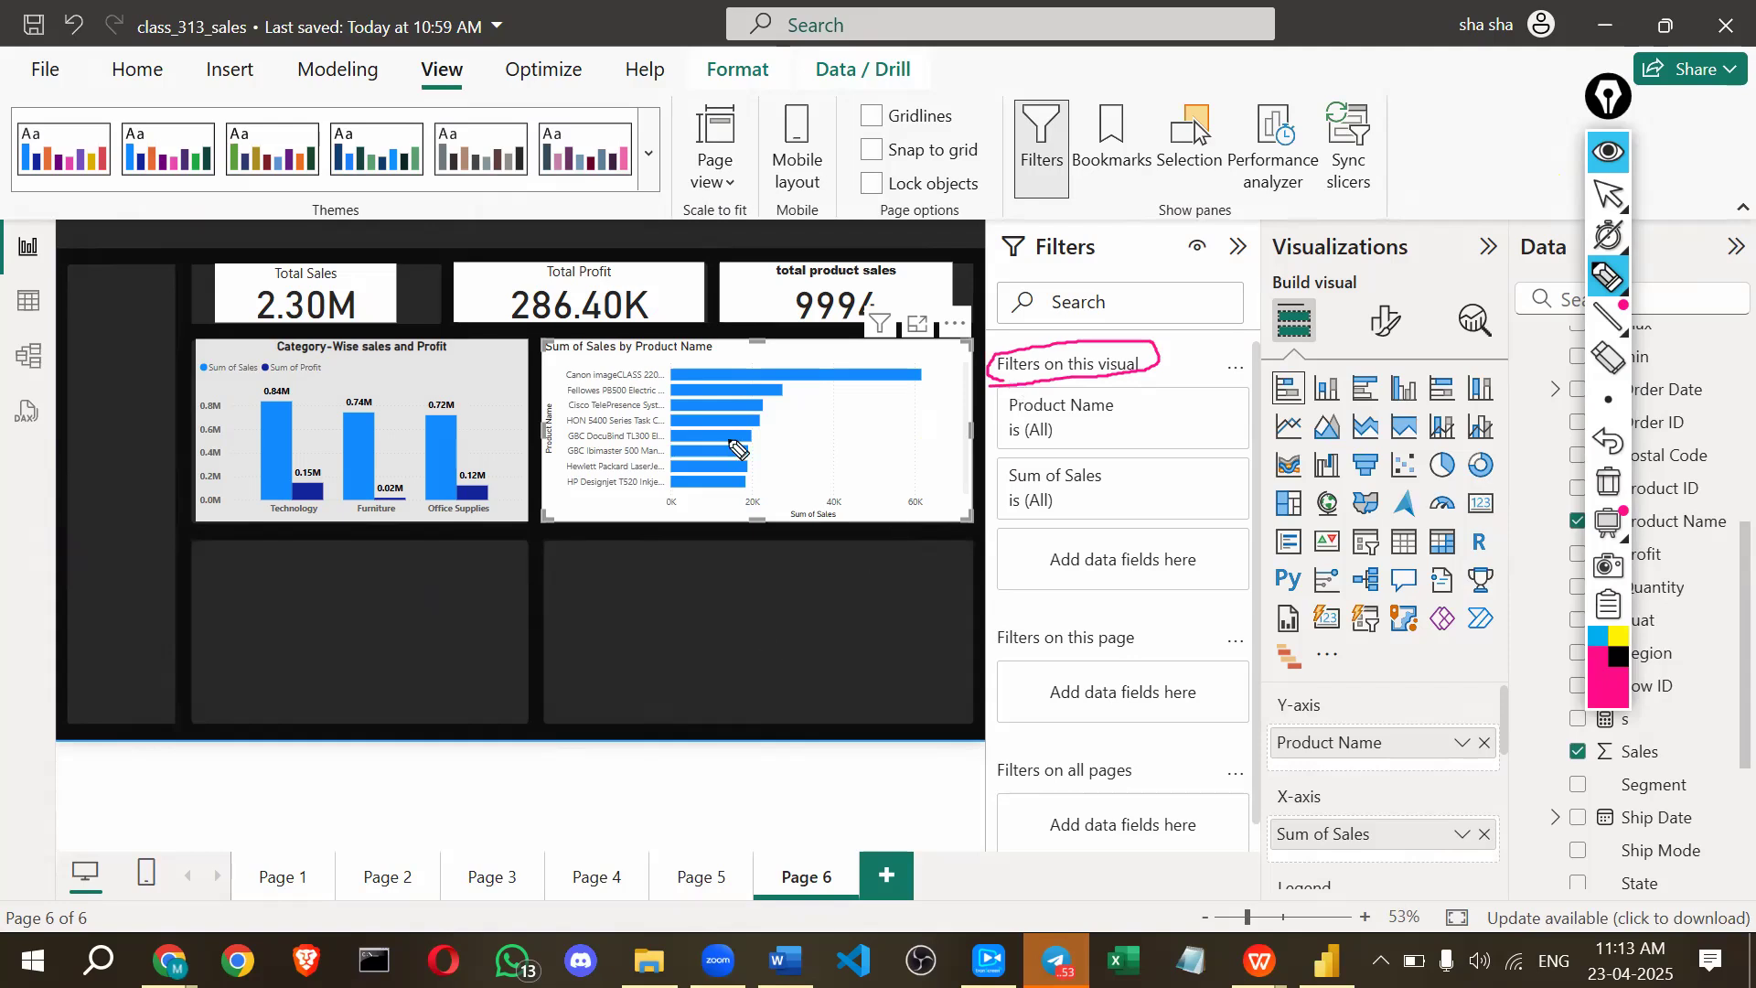
pyautogui.moveTo(993, 370)
pyautogui.mouseDown()
pyautogui.moveTo(984, 576)
pyautogui.moveTo(1047, 609)
pyautogui.moveTo(1154, 608)
pyautogui.mouseUp()
pyautogui.moveTo(1263, 569)
pyautogui.mouseDown()
pyautogui.moveTo(1274, 346)
pyautogui.moveTo(1084, 347)
pyautogui.mouseUp()
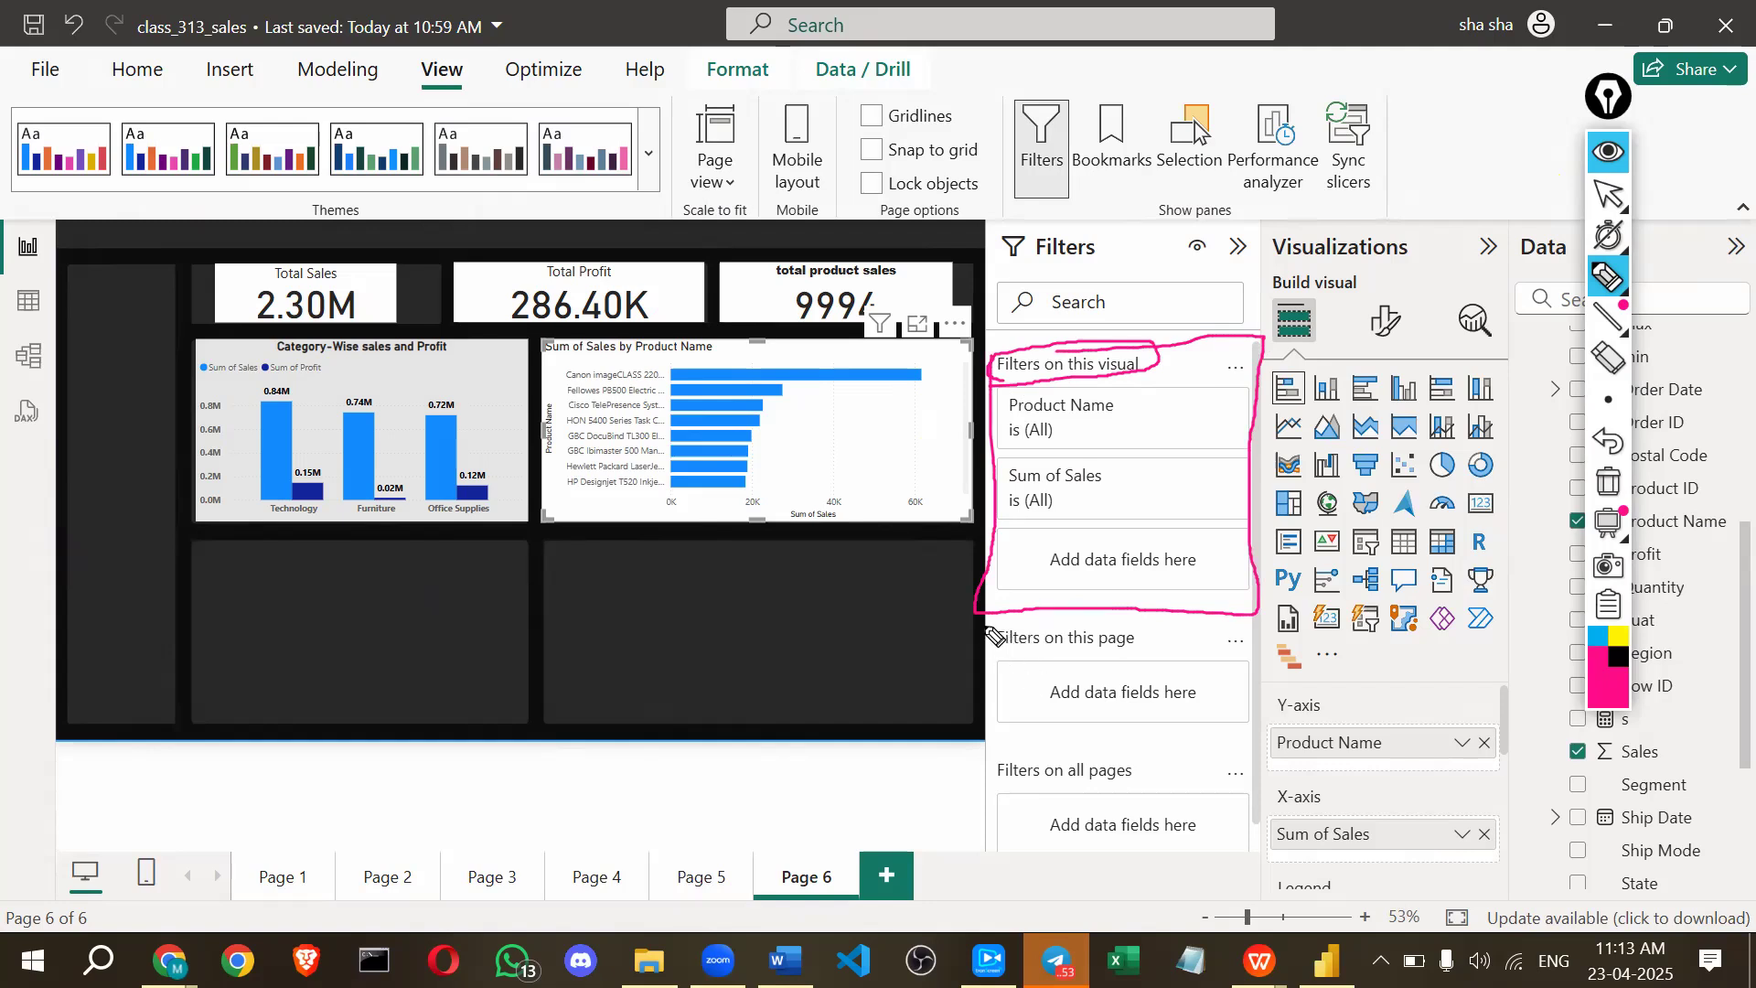
# With the pen, circle Page 6, Page 5 and "Filters on all pages", and draw arrows to the canvas and the "Filters on this page" section.
pyautogui.moveTo(779, 865); pyautogui.dragTo(774, 865)
pyautogui.moveTo(668, 878)
pyautogui.mouseDown()
pyautogui.moveTo(719, 862)
pyautogui.moveTo(670, 871)
pyautogui.mouseUp()
pyautogui.moveTo(785, 780)
pyautogui.mouseDown()
pyautogui.moveTo(788, 810)
pyautogui.moveTo(774, 734)
pyautogui.mouseUp()
pyautogui.moveTo(762, 773); pyautogui.dragTo(785, 761)
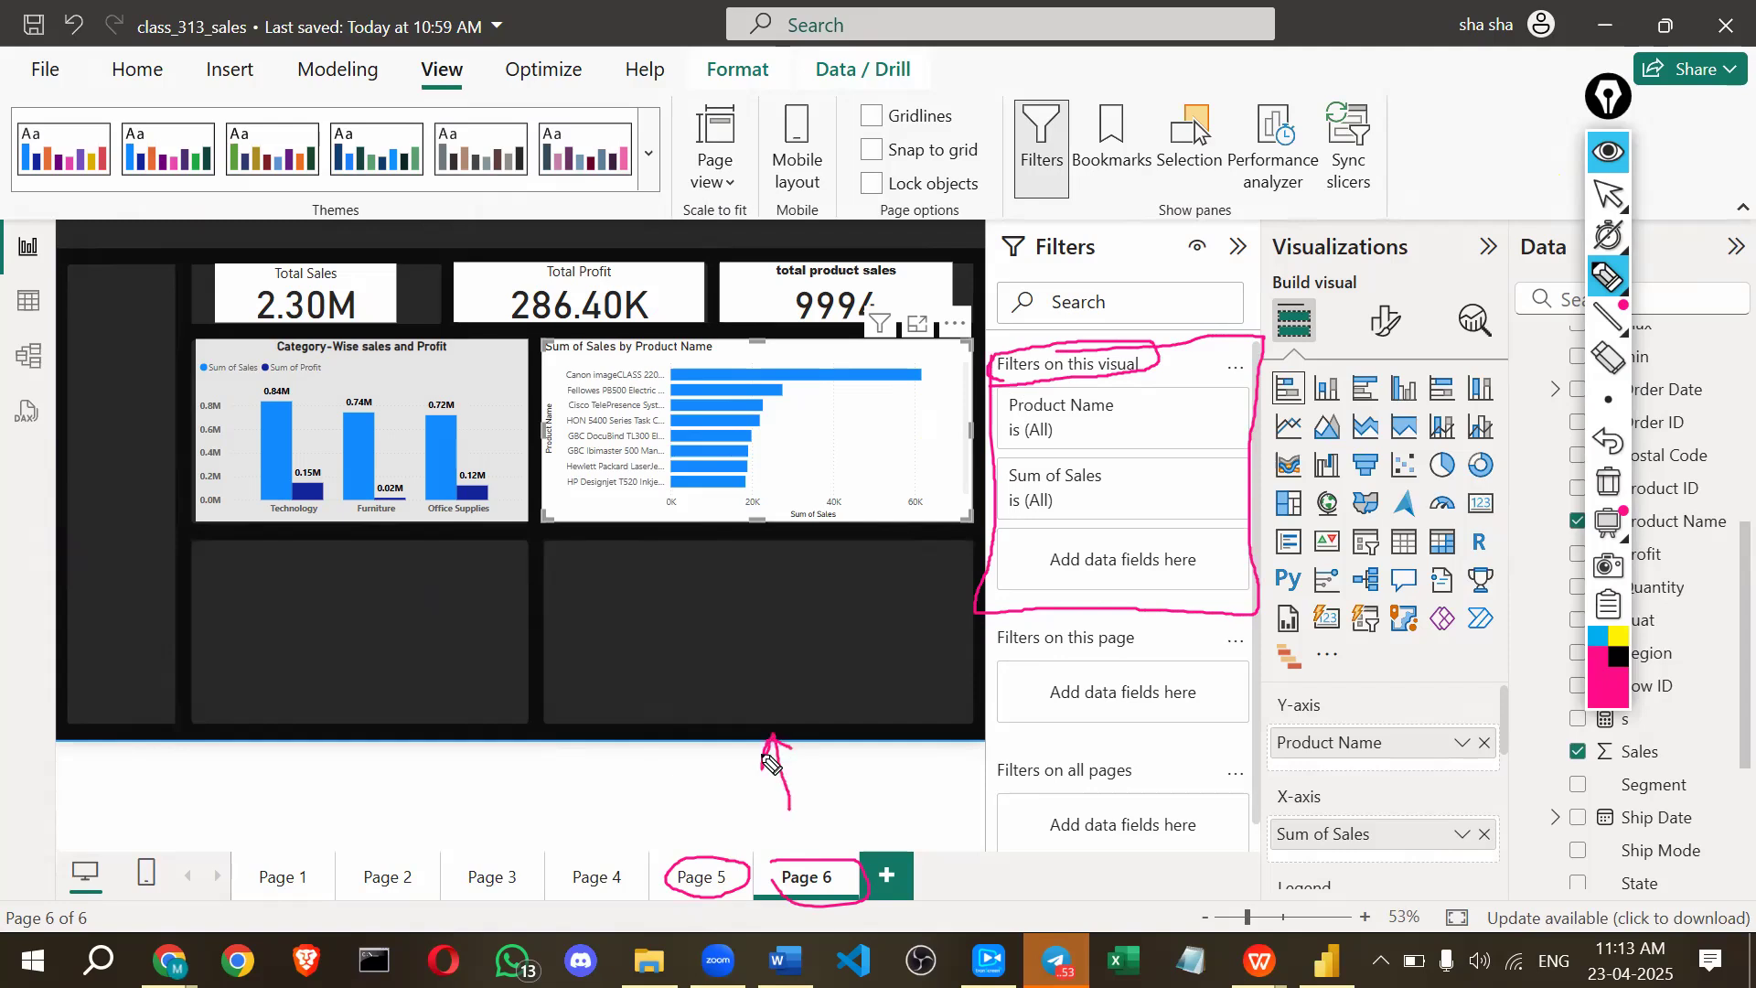
pyautogui.click(1299, 706)
pyautogui.moveTo(1557, 621); pyautogui.dragTo(1250, 672)
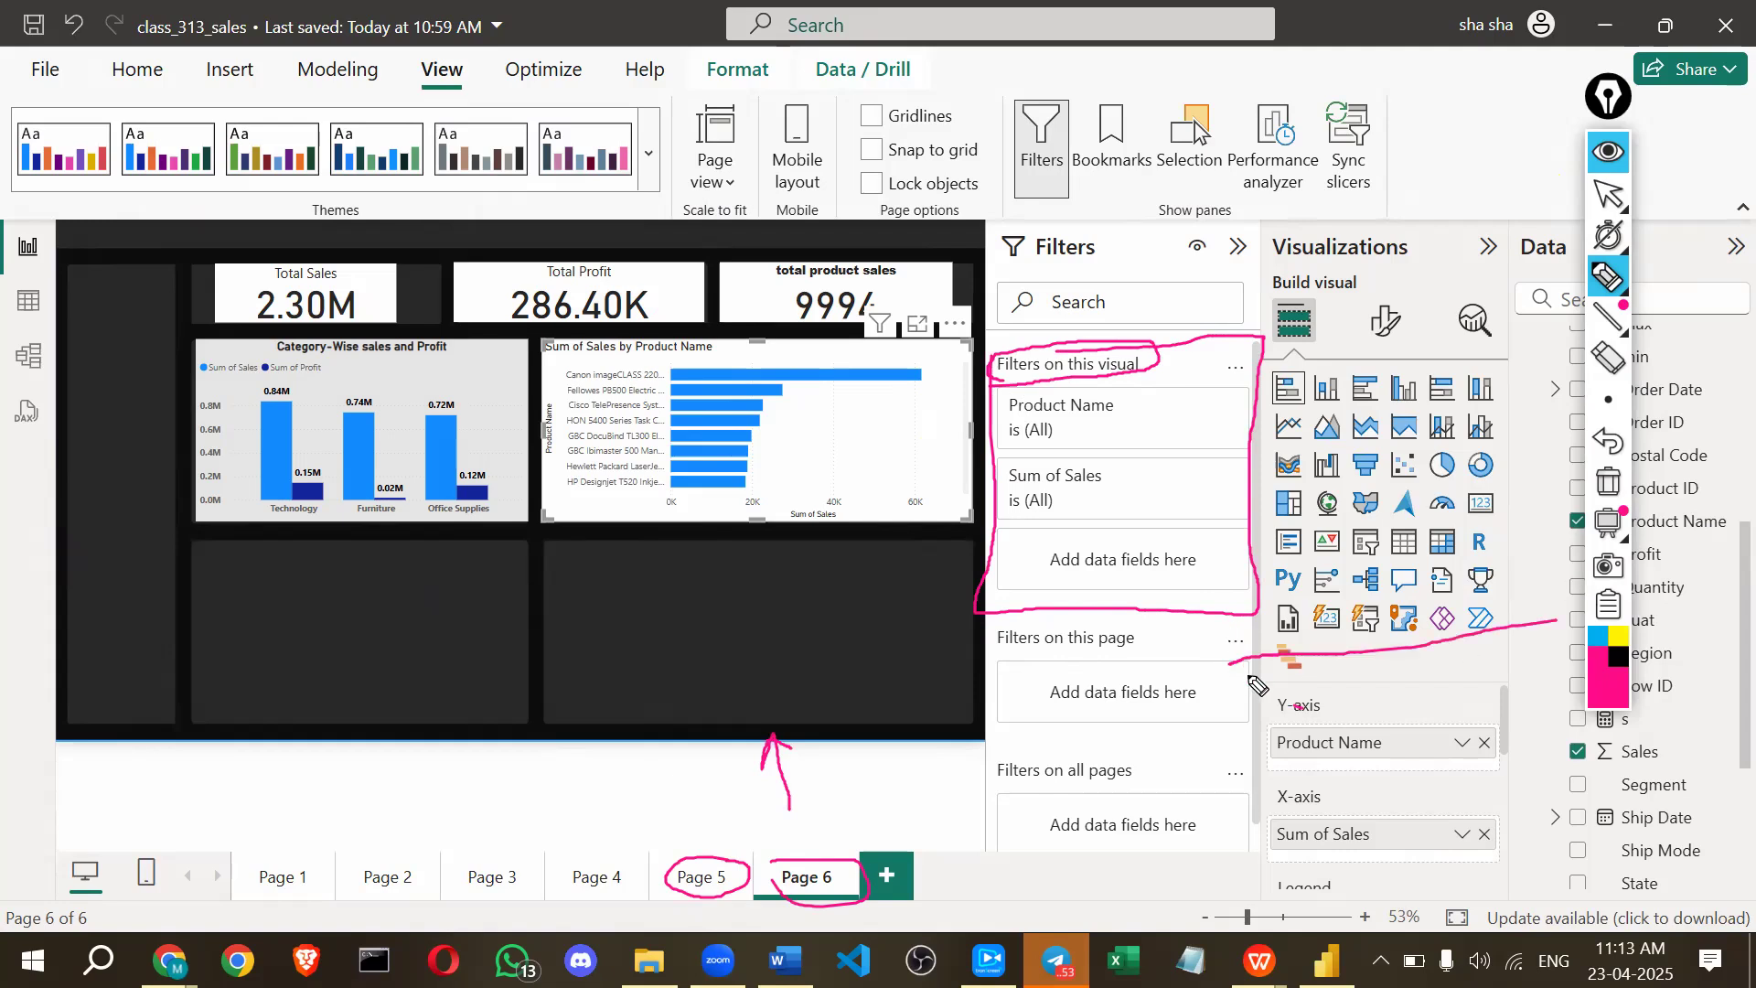
pyautogui.moveTo(1142, 769)
pyautogui.mouseDown()
pyautogui.moveTo(1002, 759)
pyautogui.moveTo(1017, 789)
pyautogui.mouseUp()
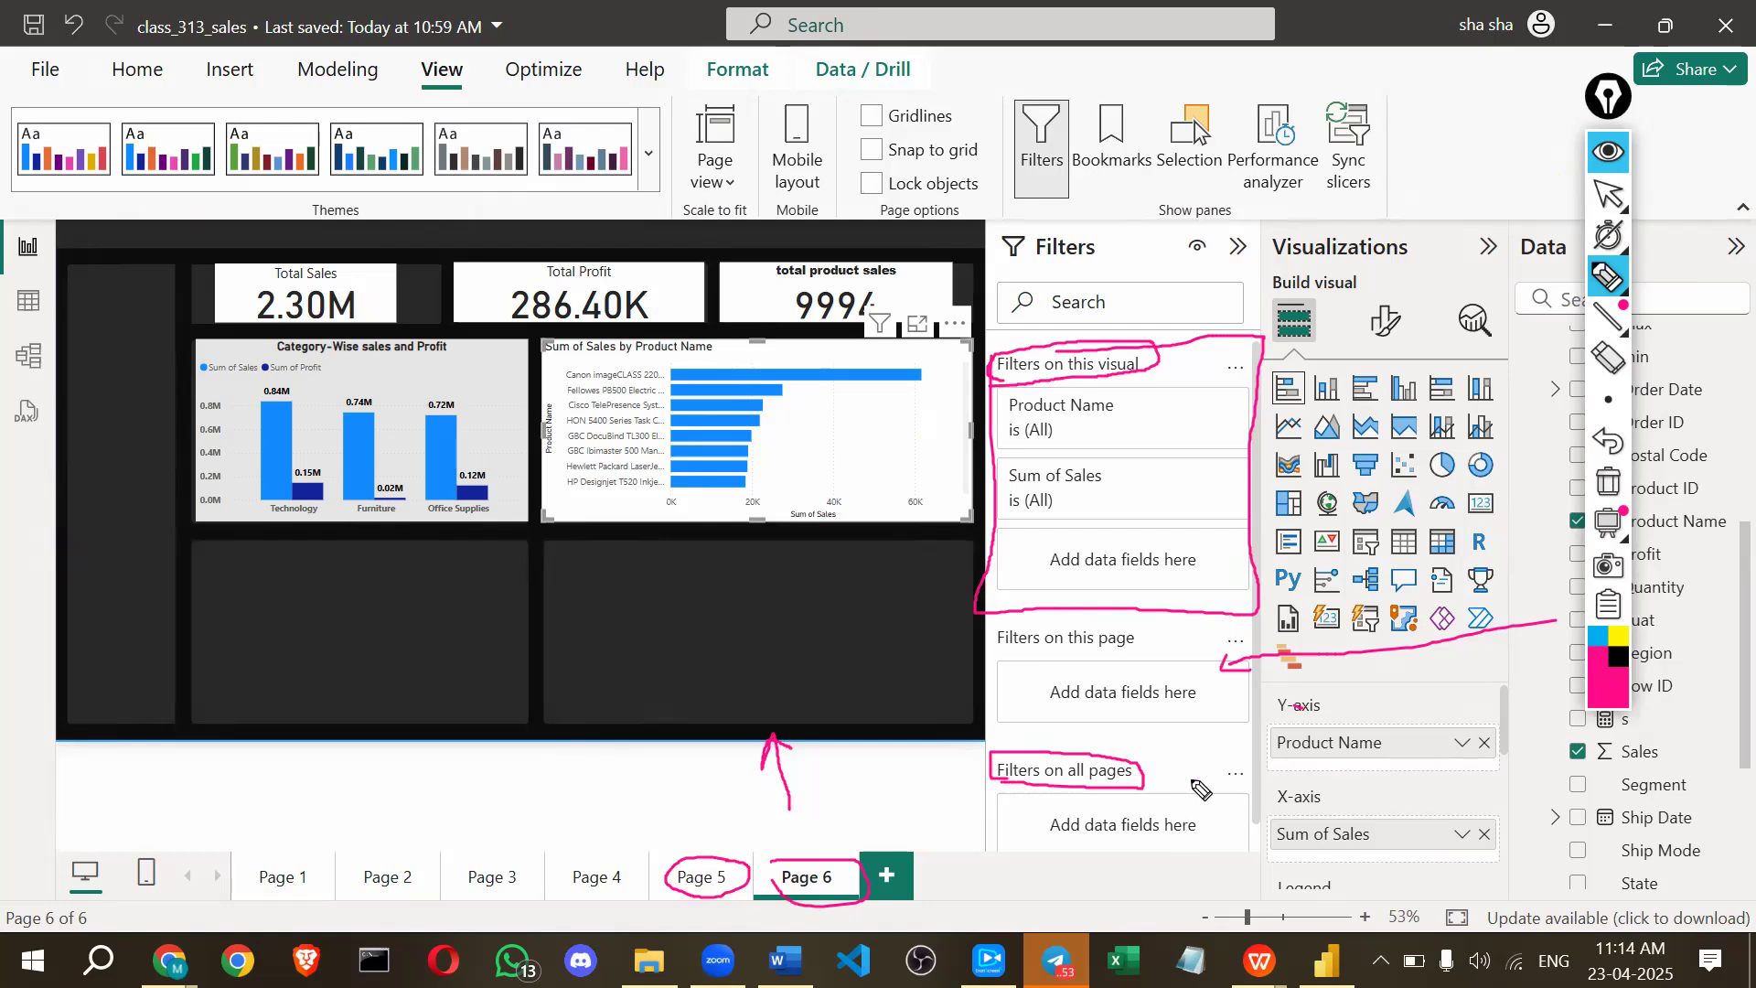
# Draw a pen arrow at the all-pages filter area, tick the bar chart, and outline the whole report canvas.
pyautogui.moveTo(1192, 781); pyautogui.dragTo(1192, 802)
pyautogui.moveTo(817, 449)
pyautogui.mouseDown()
pyautogui.moveTo(835, 464)
pyautogui.moveTo(856, 432)
pyautogui.mouseUp()
pyautogui.moveTo(971, 236)
pyautogui.mouseDown()
pyautogui.moveTo(977, 631)
pyautogui.moveTo(922, 736)
pyautogui.moveTo(773, 733)
pyautogui.mouseUp()
pyautogui.moveTo(1102, 743)
pyautogui.mouseDown()
pyautogui.moveTo(119, 648)
pyautogui.moveTo(99, 359)
pyautogui.moveTo(240, 220)
pyautogui.mouseUp()
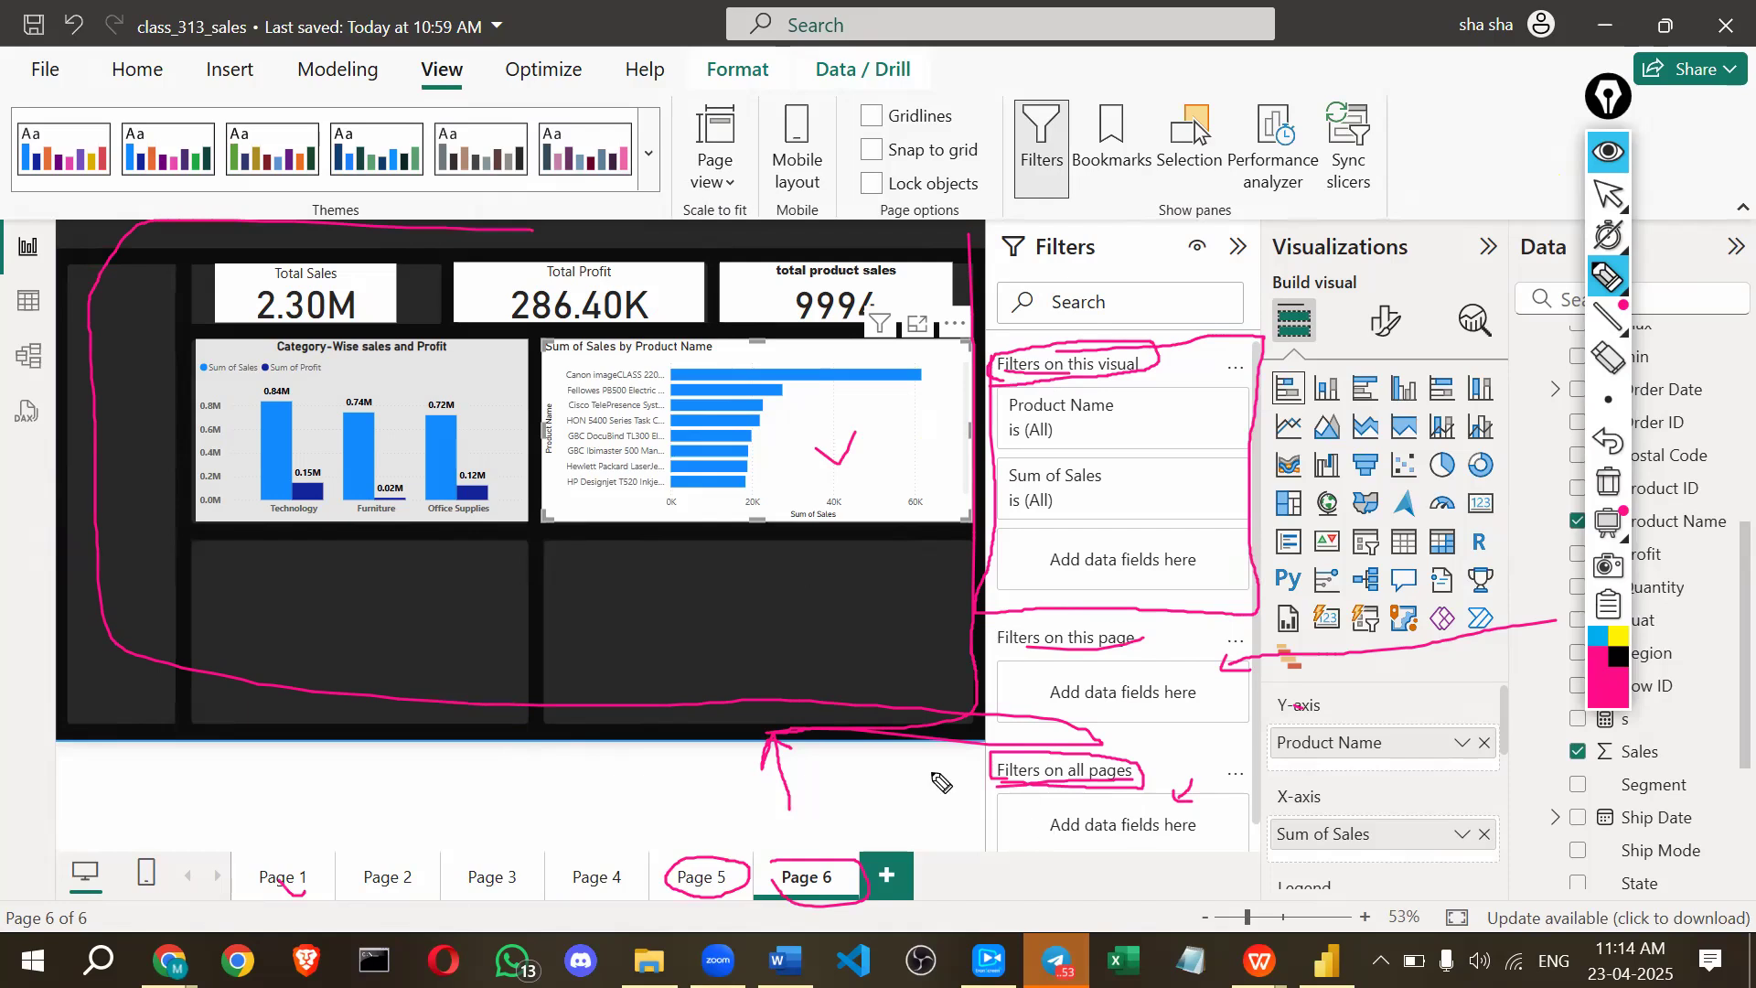
# Clear all pen annotations from the screen and collapse the Epic Pen toolbar.
pyautogui.moveTo(1179, 806); pyautogui.dragTo(1189, 760)
pyautogui.click(1610, 485)
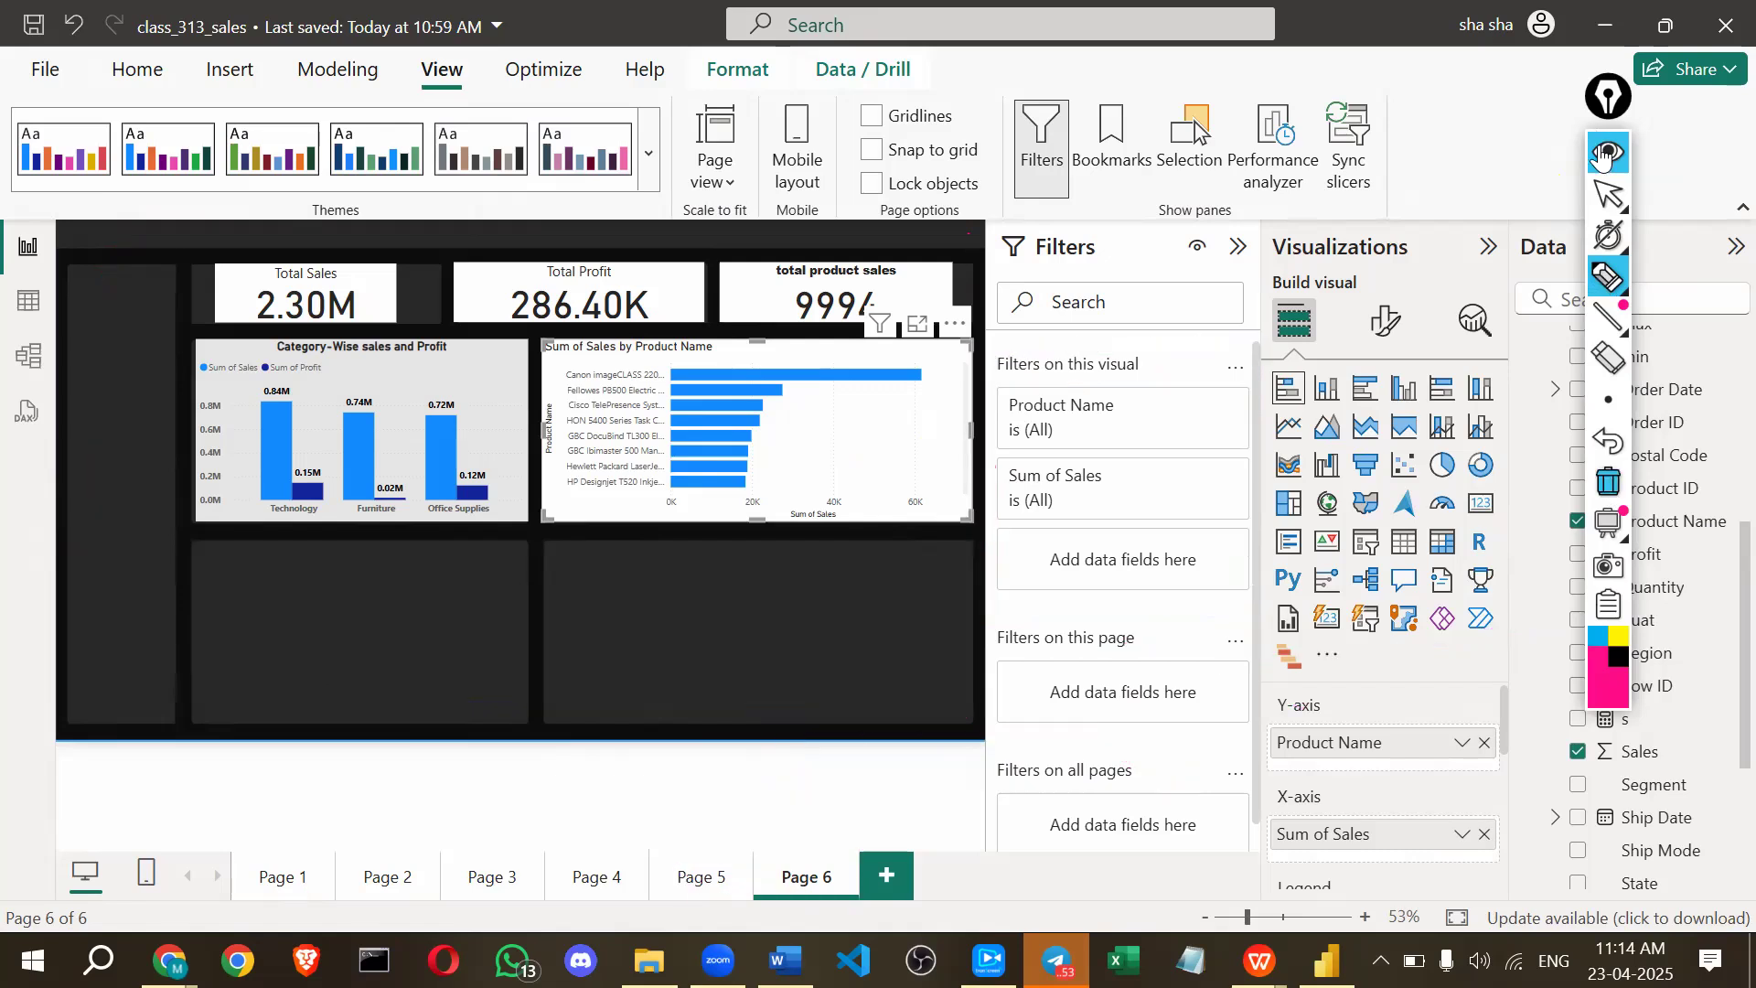
pyautogui.click(1601, 155)
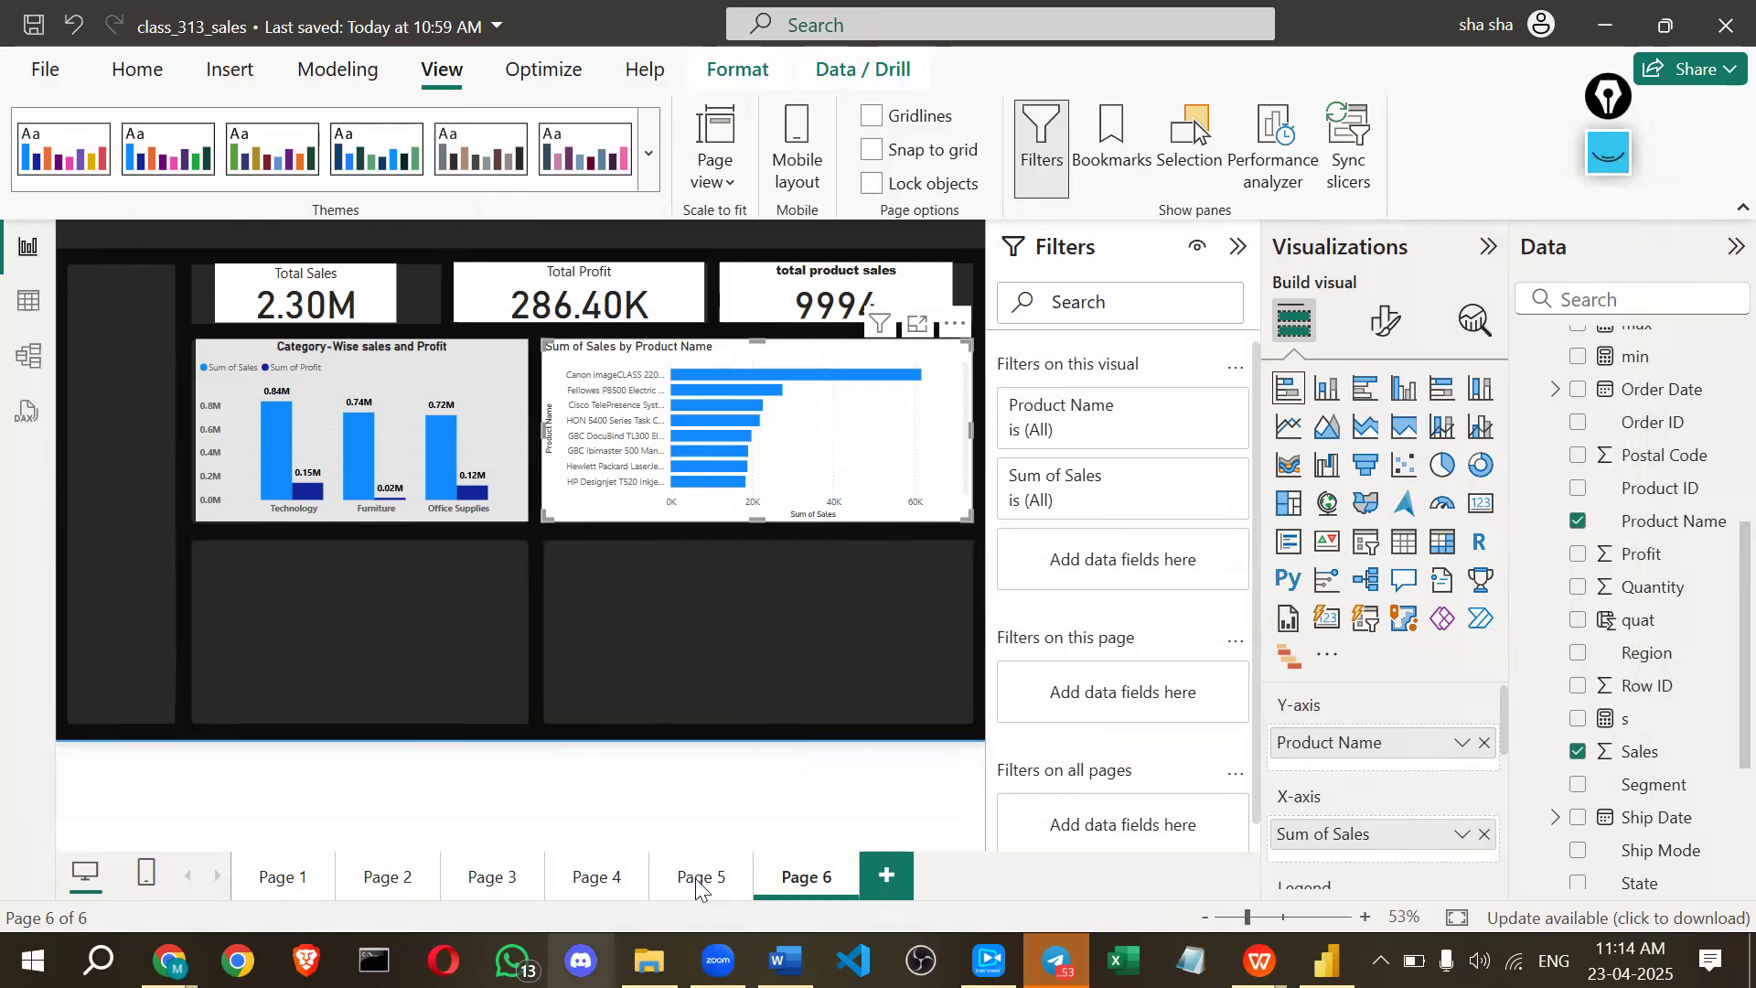
# On Page 6, add Region as a filter on all pages and restrict it to Central.
pyautogui.click(814, 881)
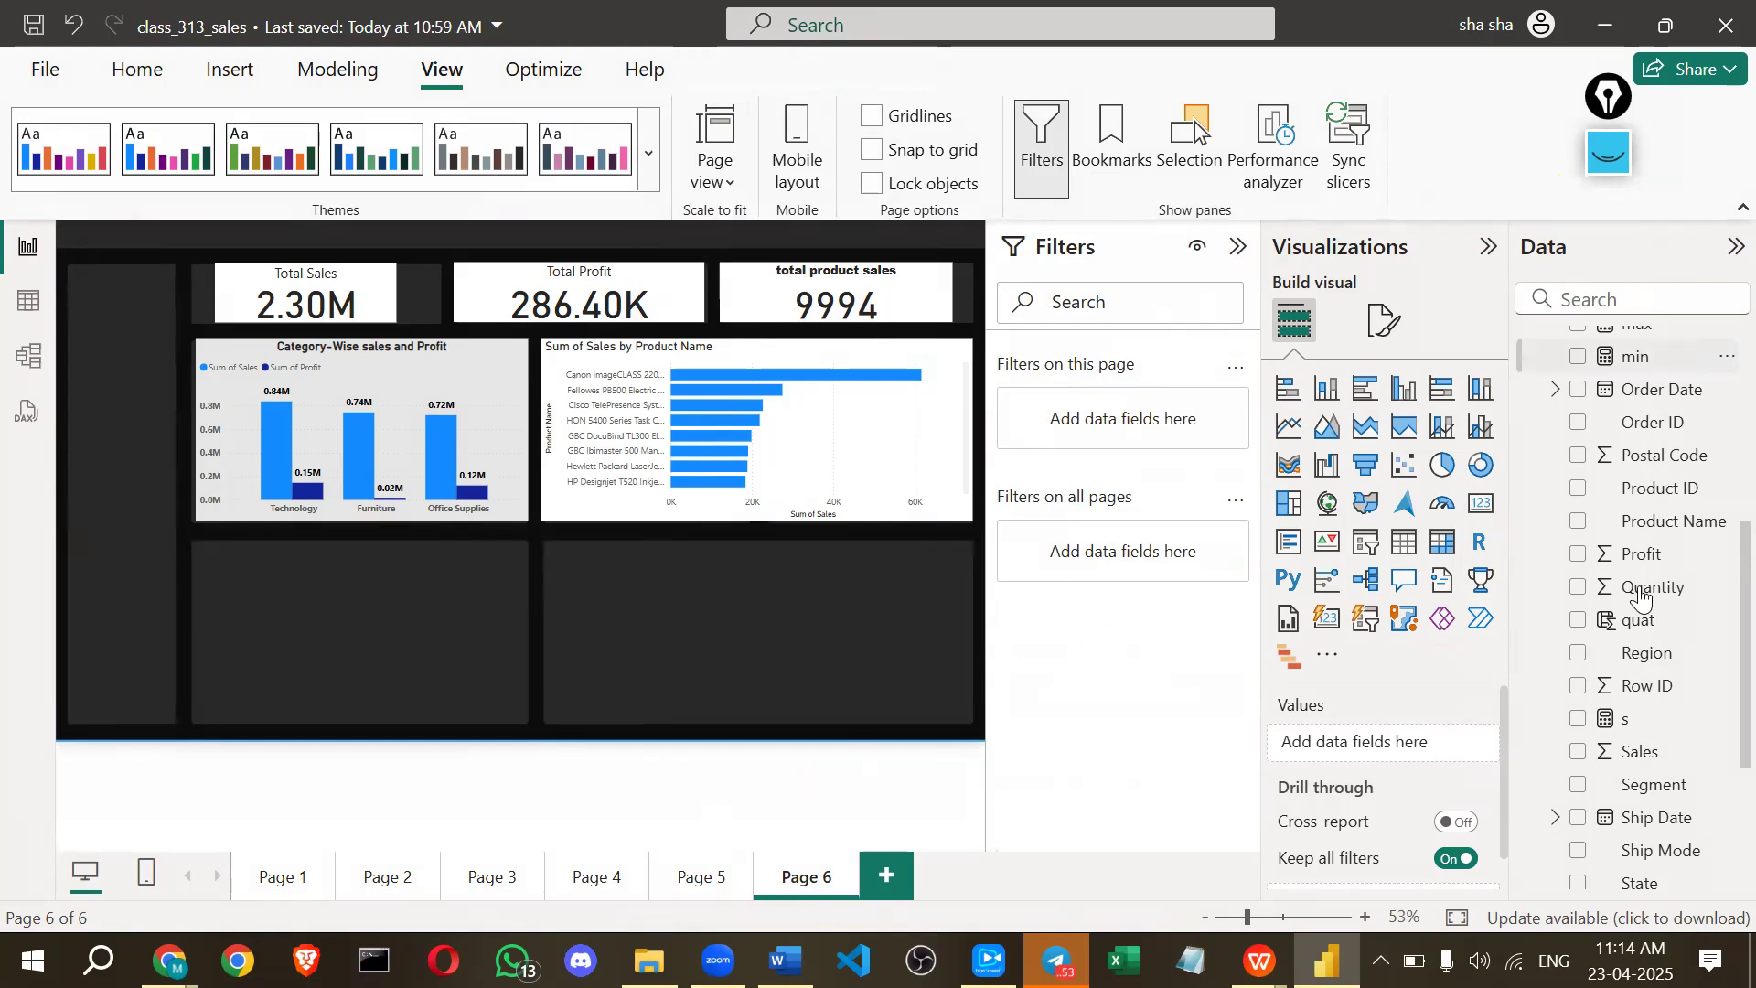
pyautogui.moveTo(1603, 656); pyautogui.dragTo(1131, 549)
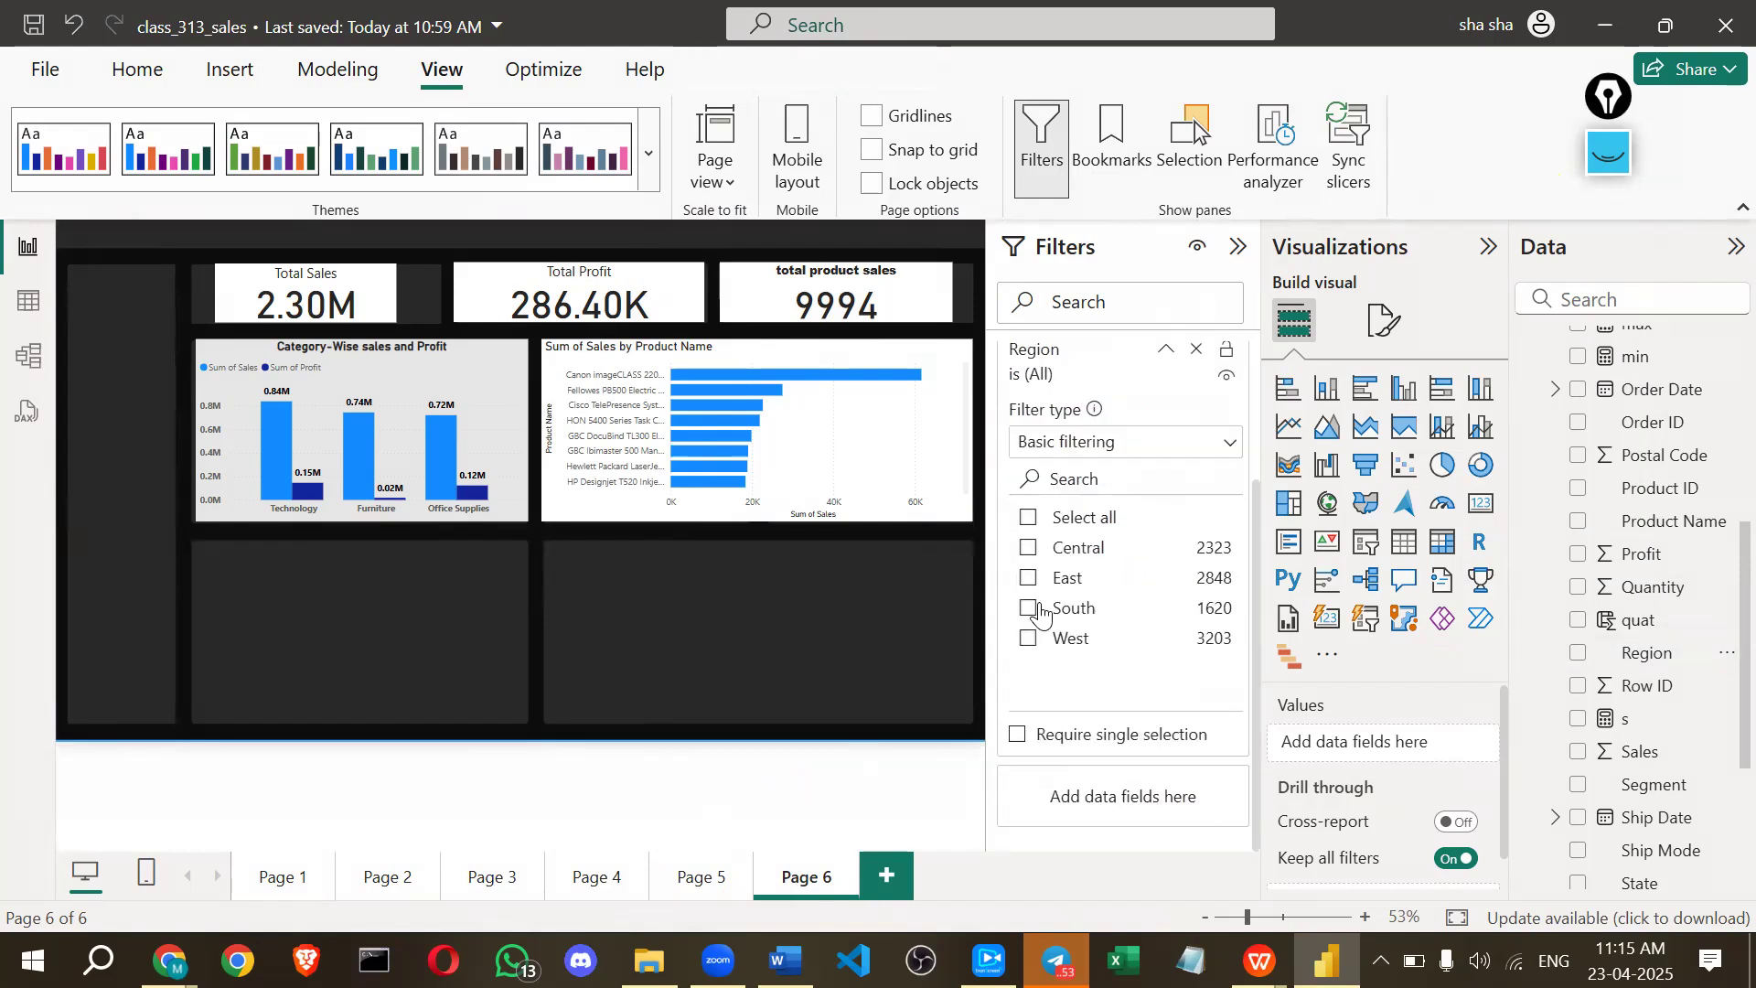
pyautogui.click(1027, 549)
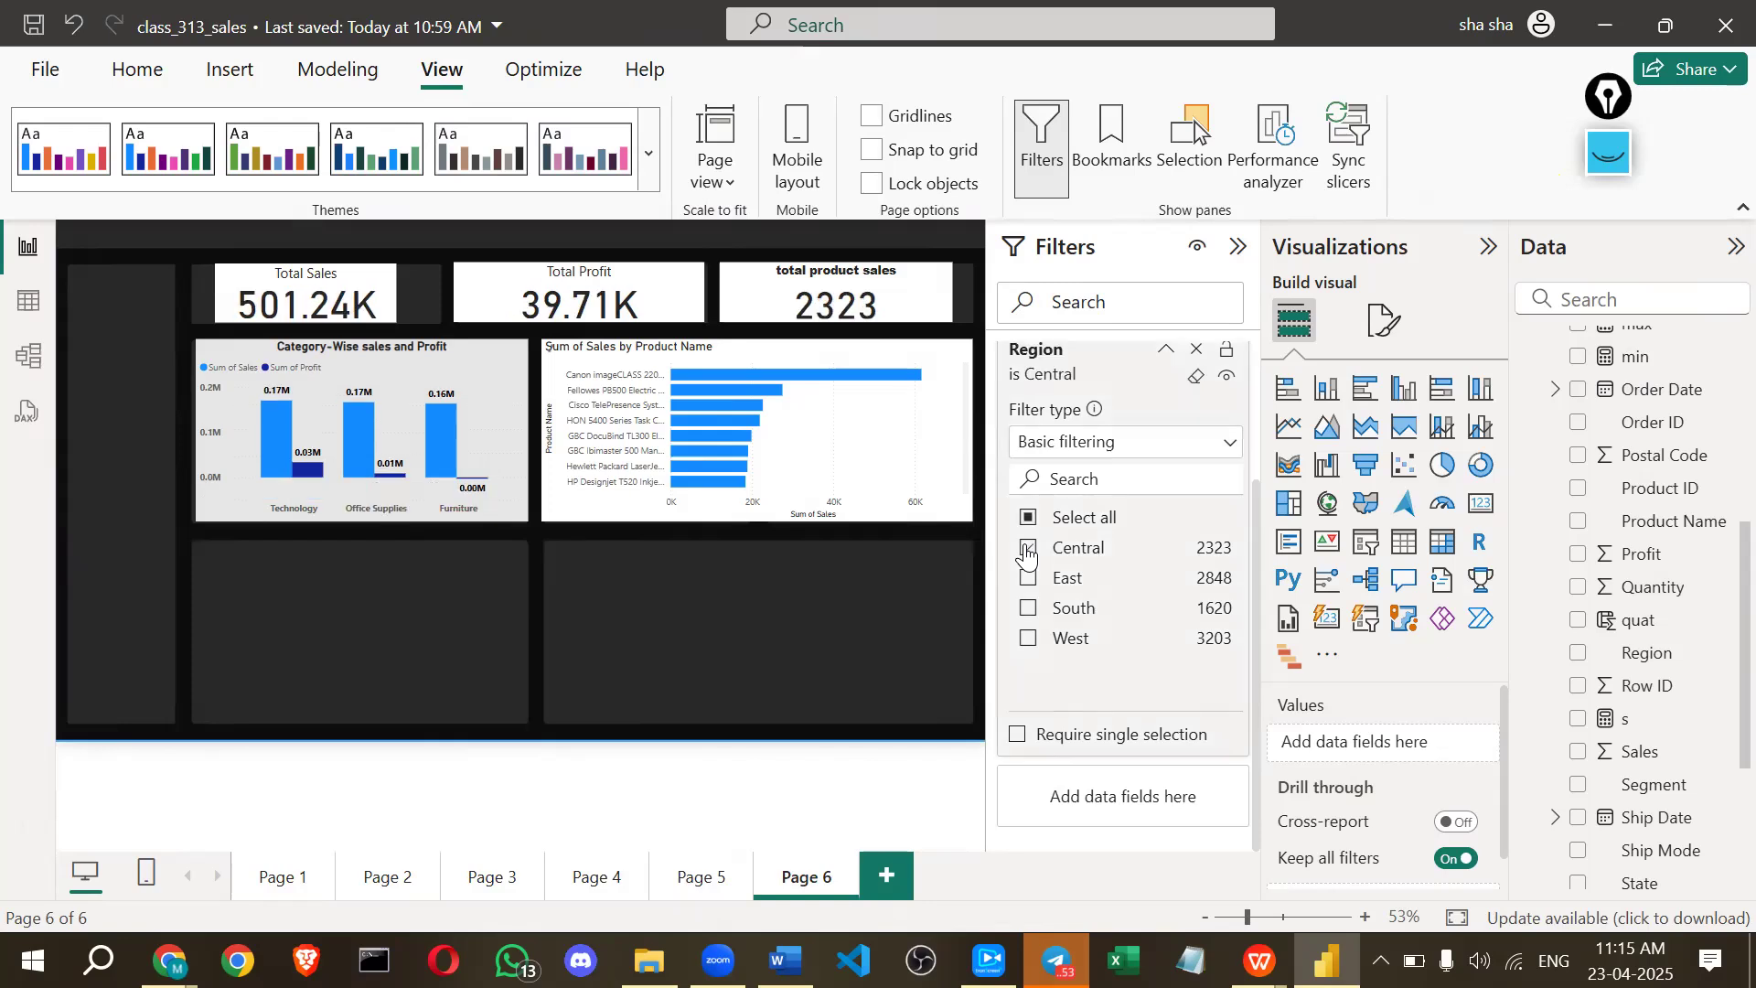
# Check Page 5 and Page 4 for the all-pages Region filter, and return to Page 6.
pyautogui.click(702, 878)
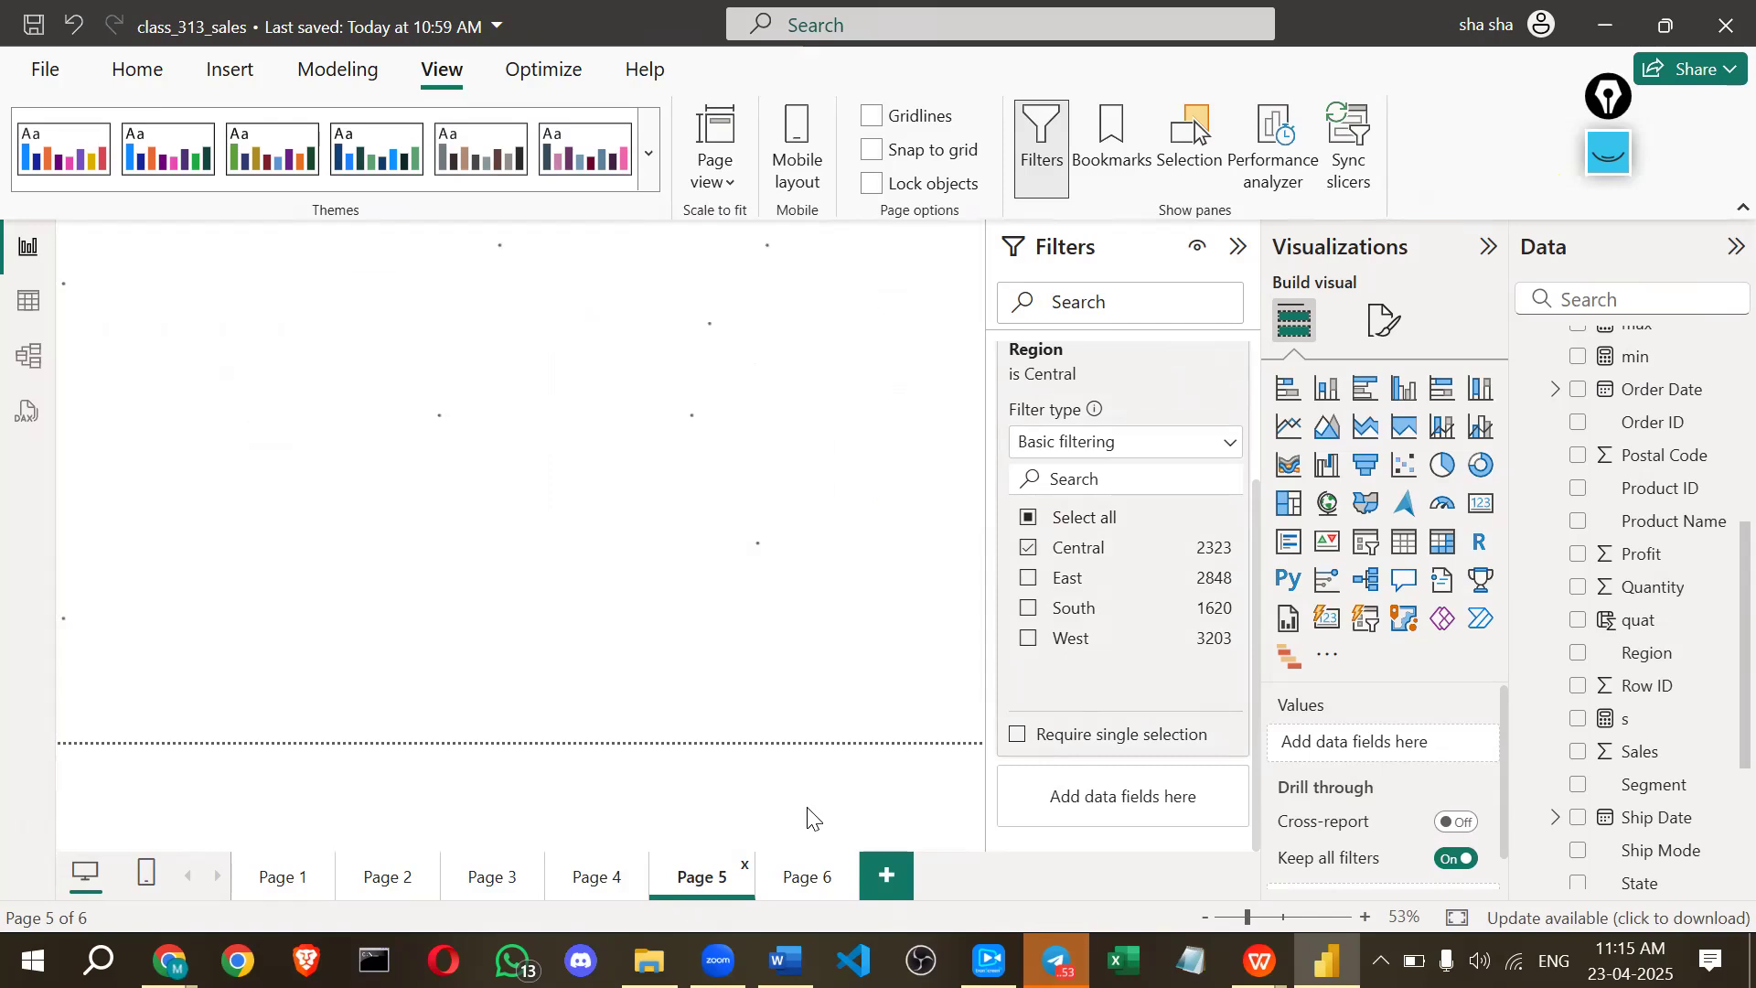
pyautogui.click(597, 876)
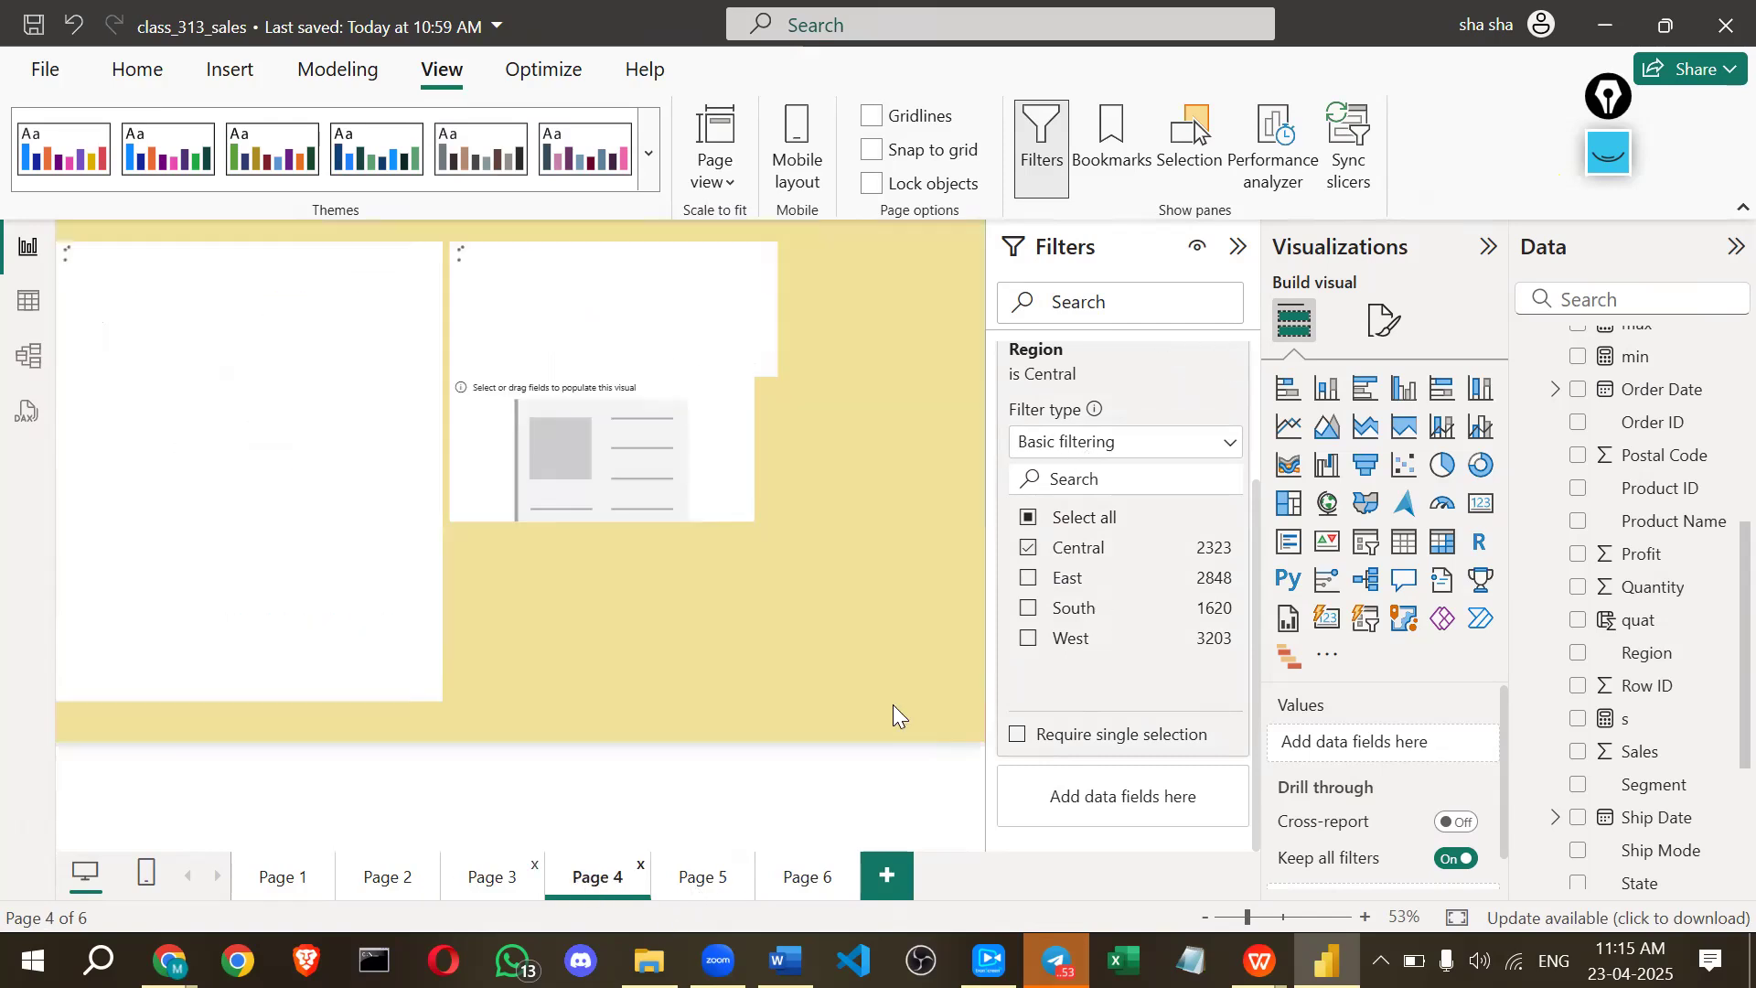
pyautogui.moveTo(1126, 542); pyautogui.dragTo(805, 877)
pyautogui.click(809, 877)
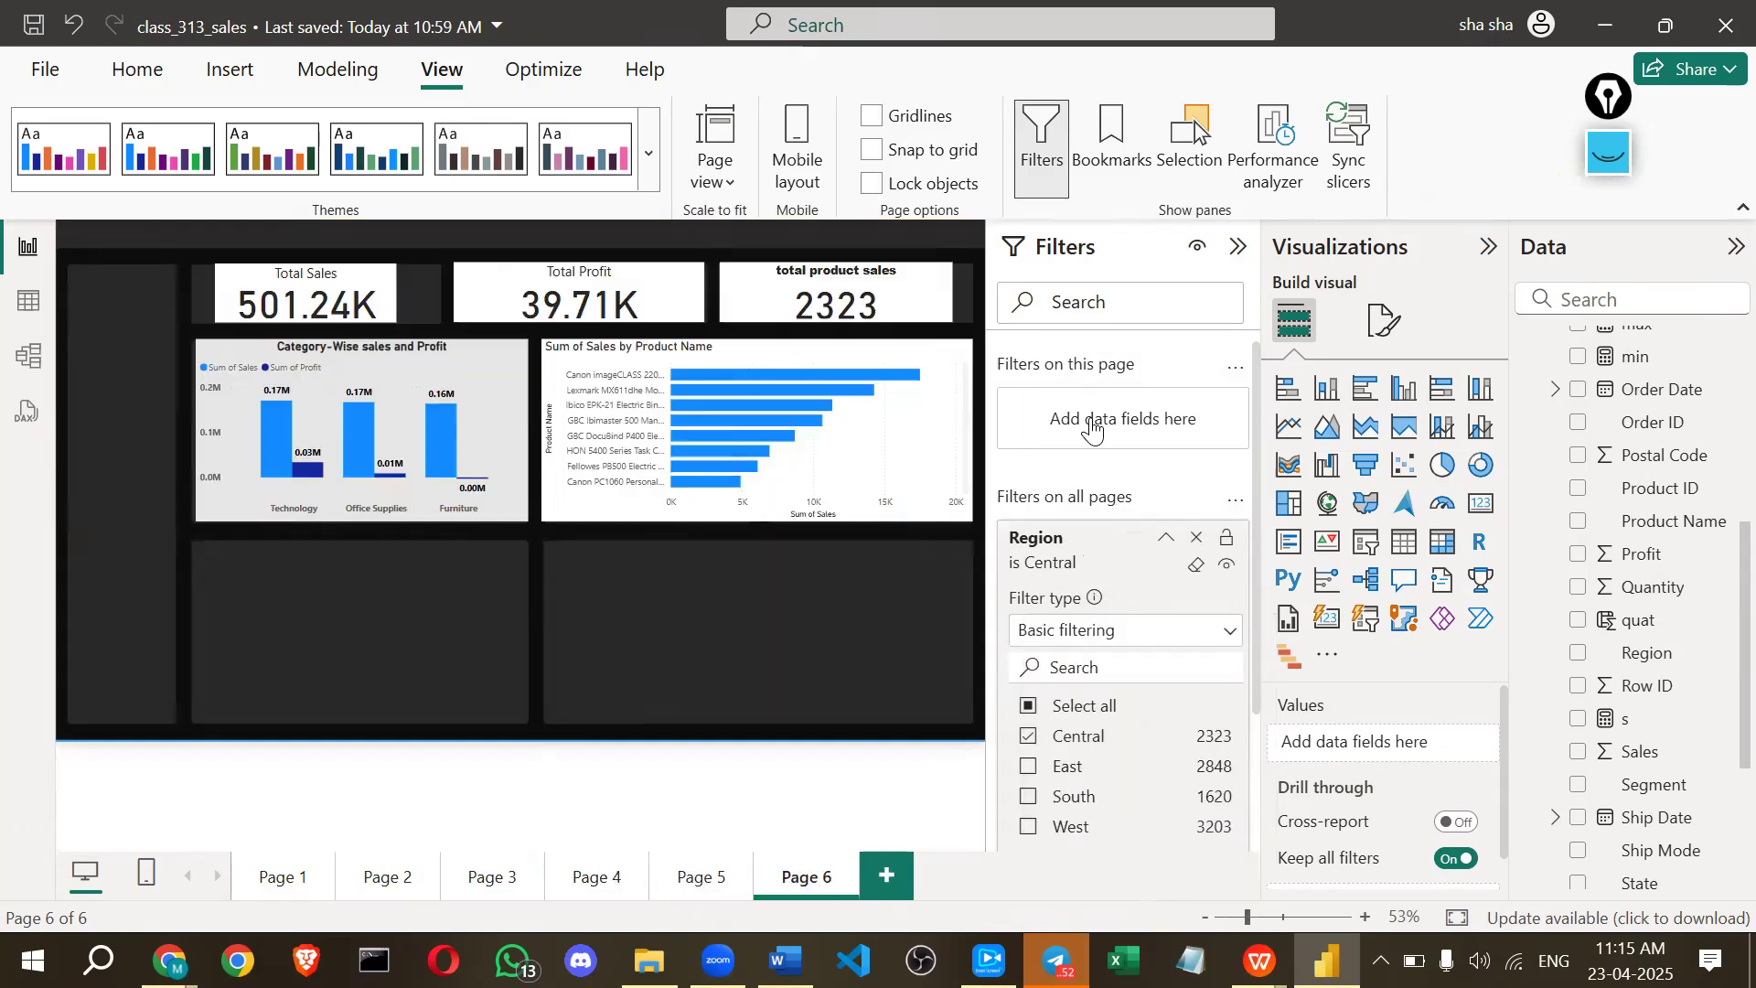
# Replace the all-pages Region filter with one that applies to this page only, and remove that filter too.
pyautogui.moveTo(1079, 542); pyautogui.dragTo(1076, 419)
pyautogui.click(1209, 538)
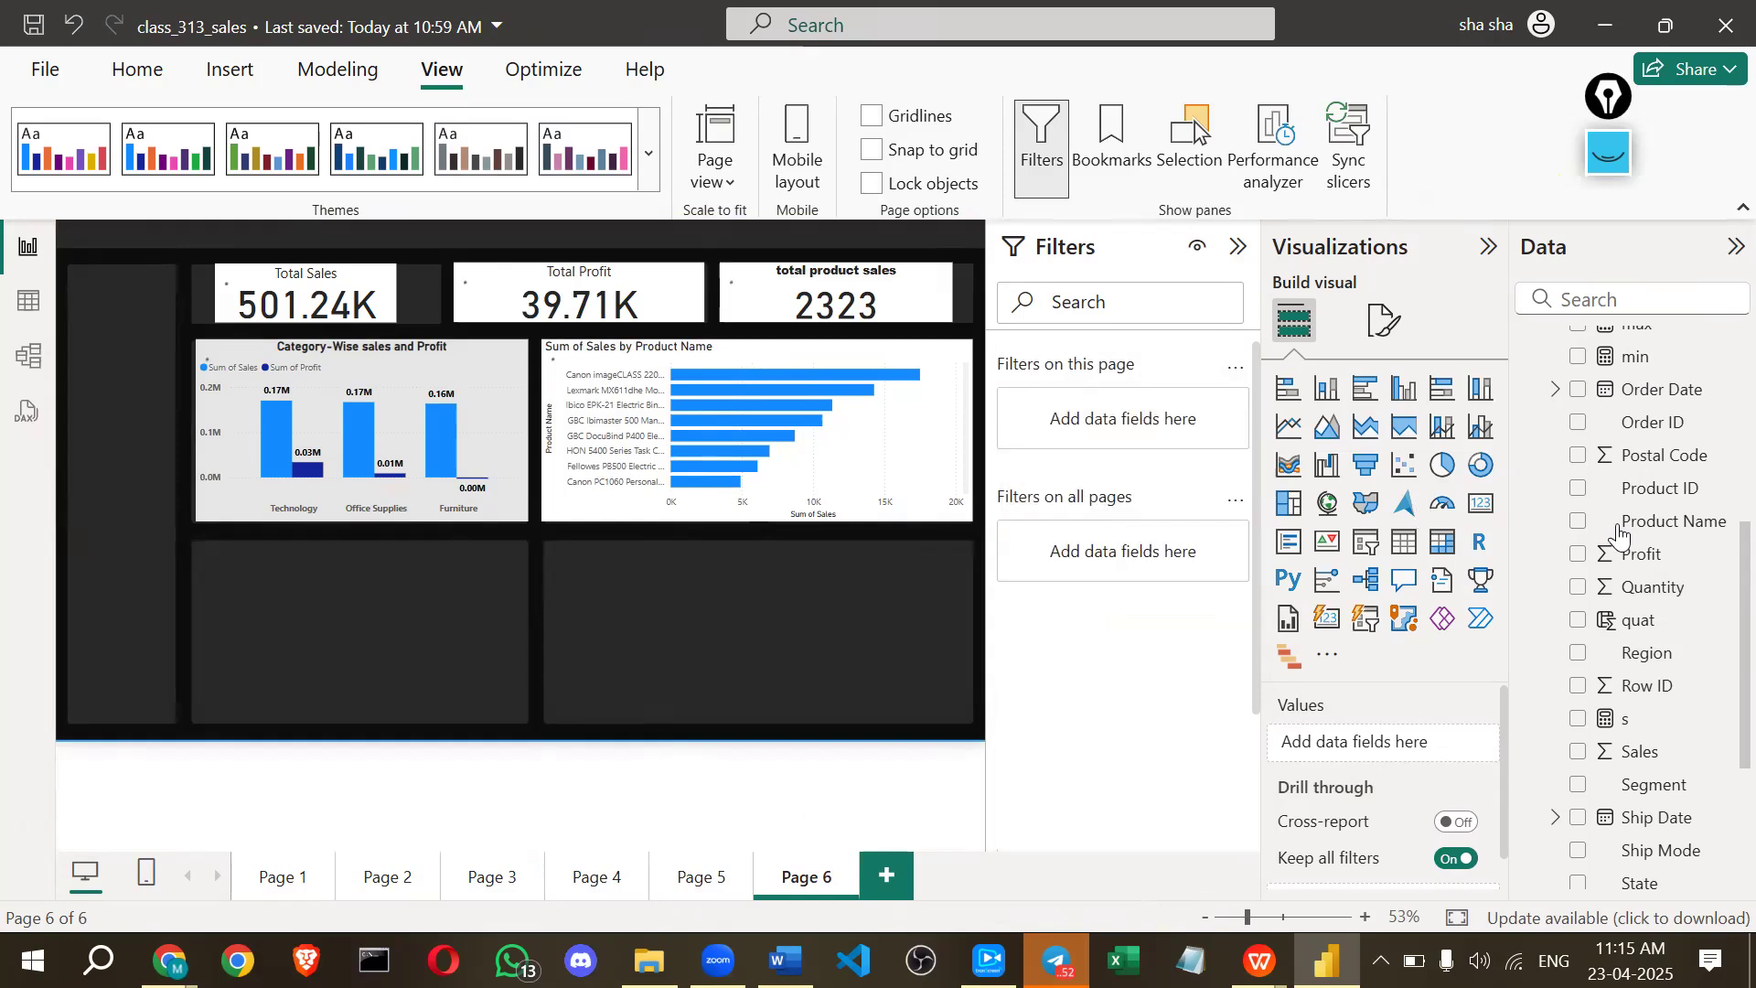
pyautogui.moveTo(1630, 653); pyautogui.dragTo(1132, 421)
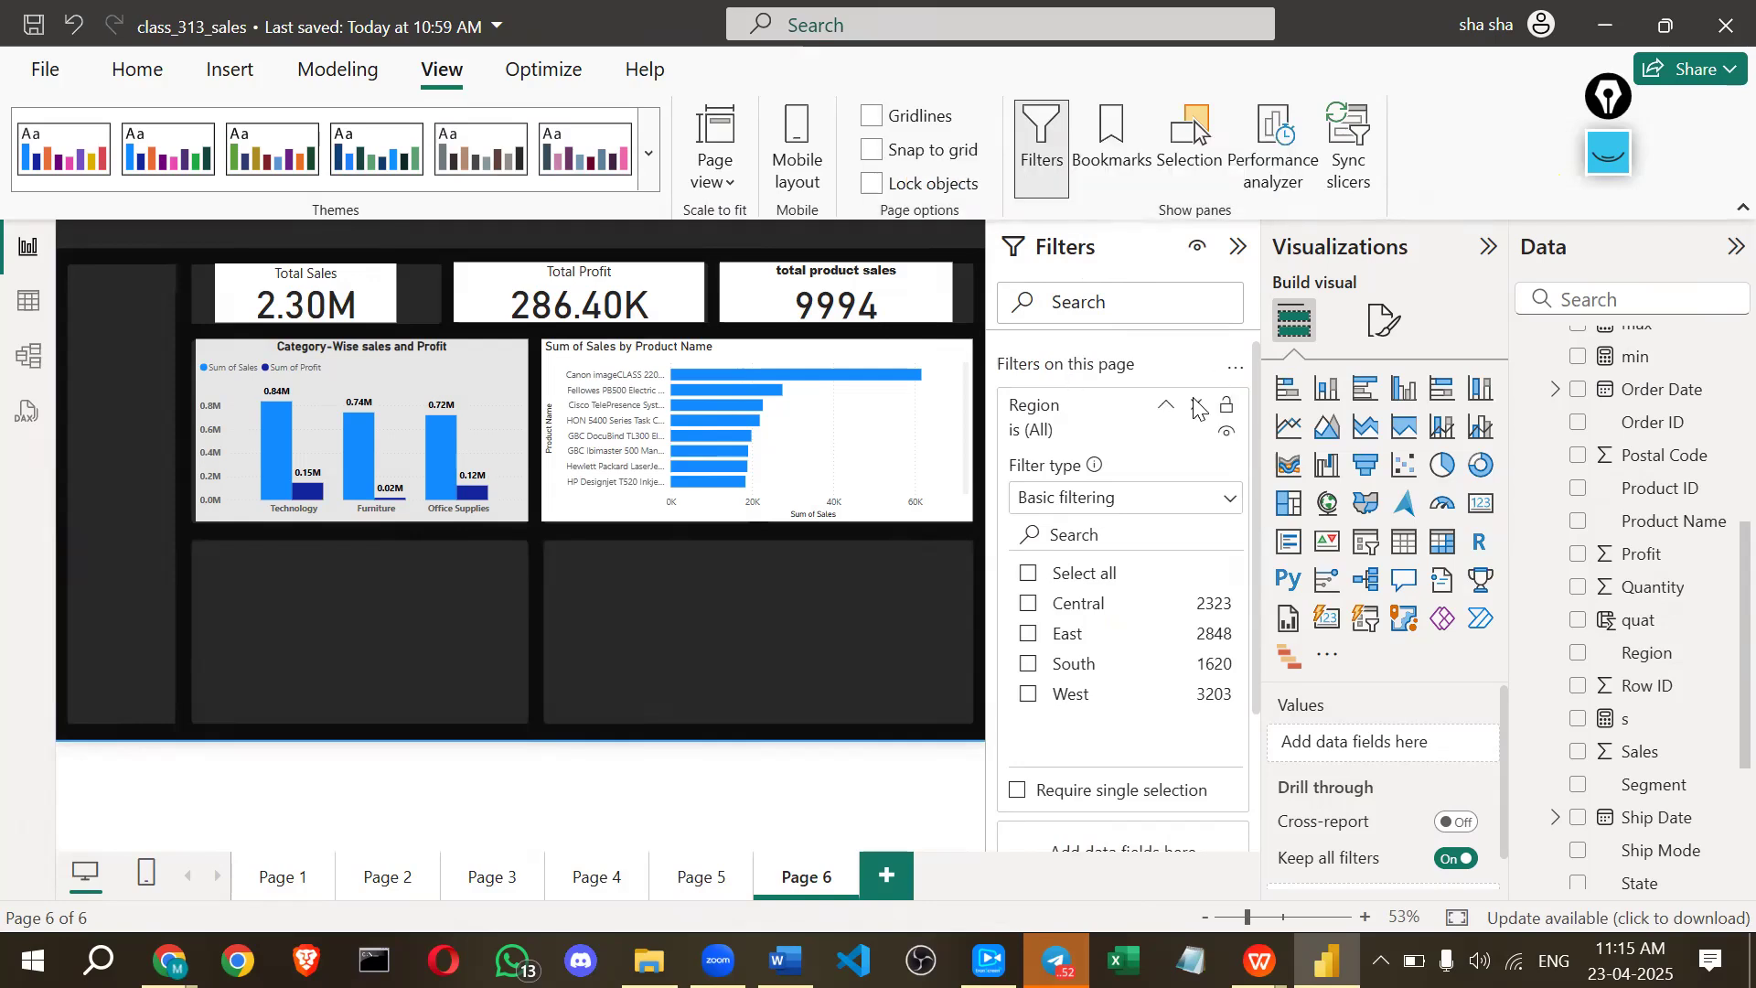
pyautogui.click(1232, 405)
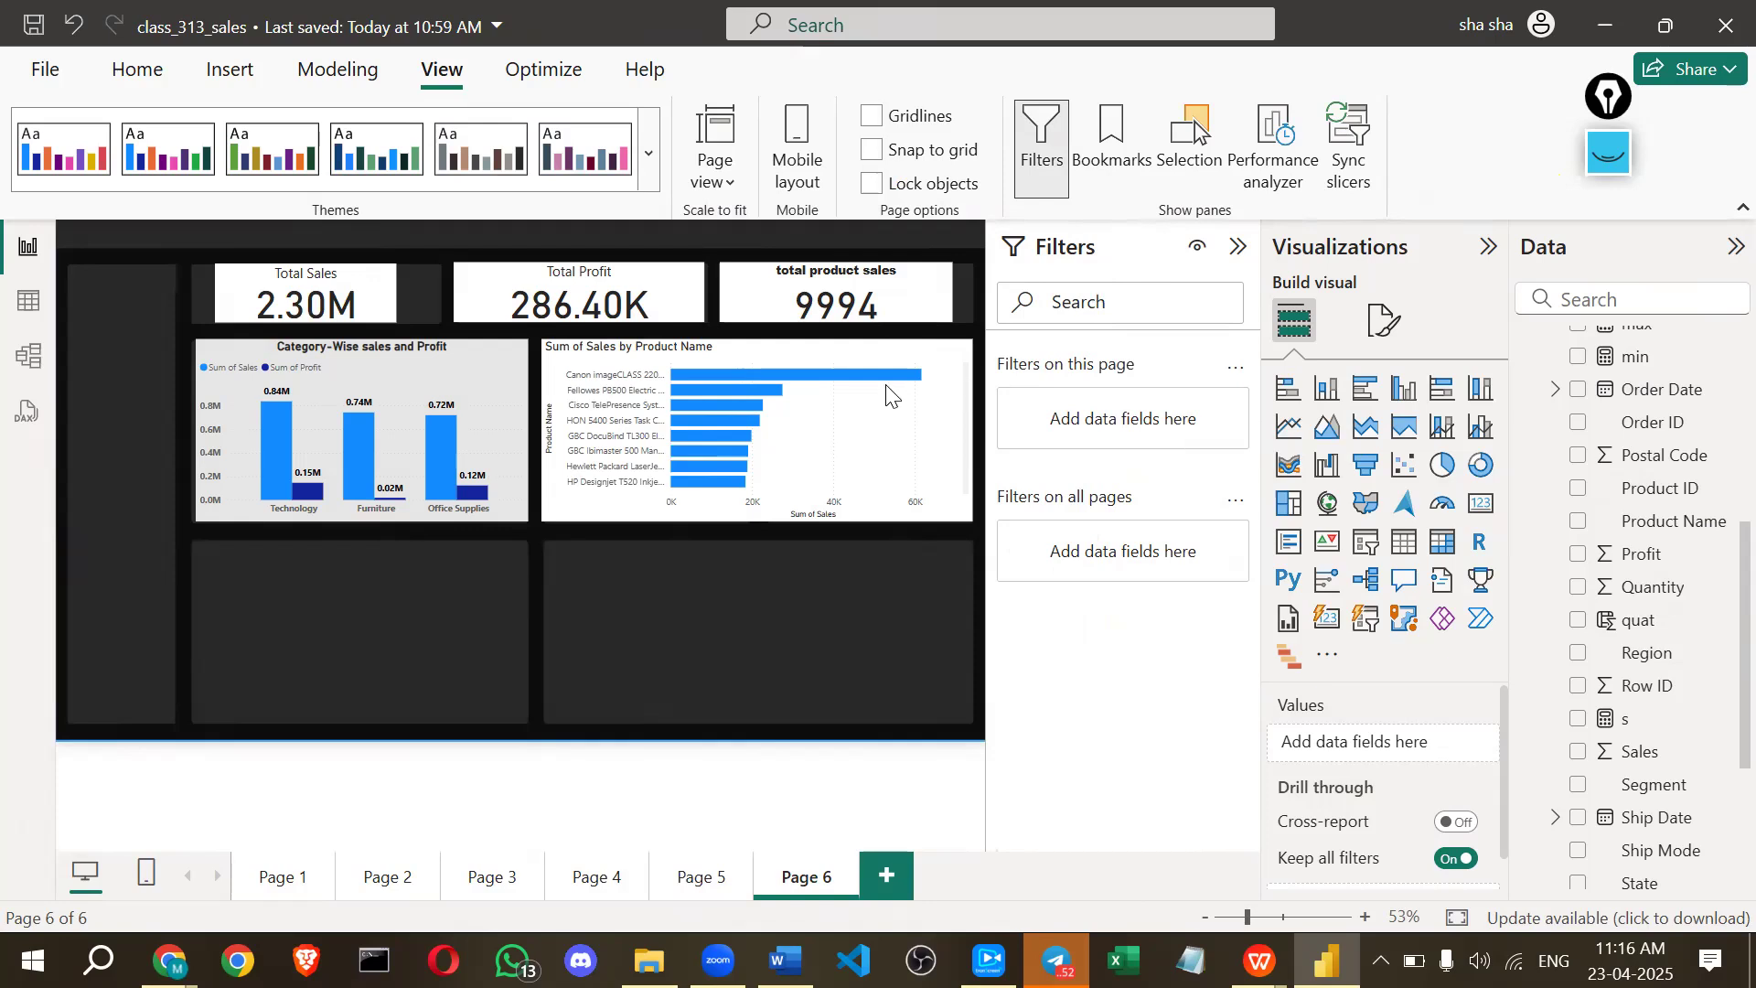
# Select the sales by product bar chart and examine the comparison conditions and And/Or options of its Sum of Sales filter.
pyautogui.click(893, 359)
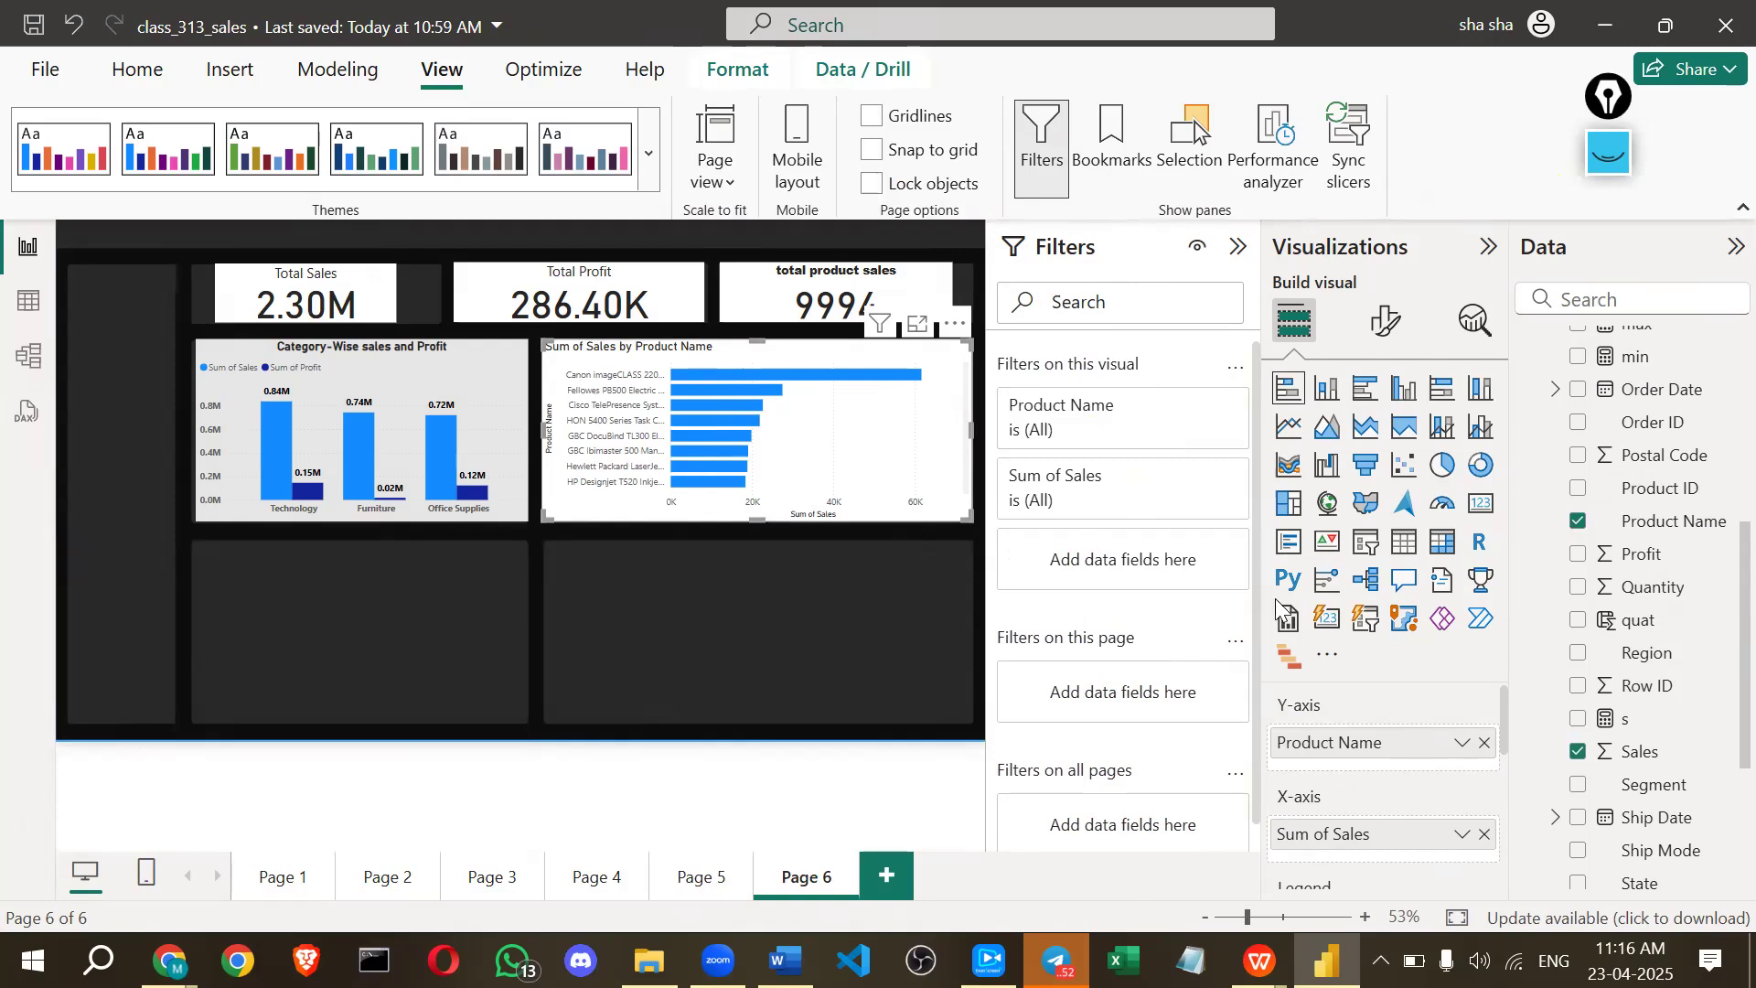
pyautogui.click(1074, 513)
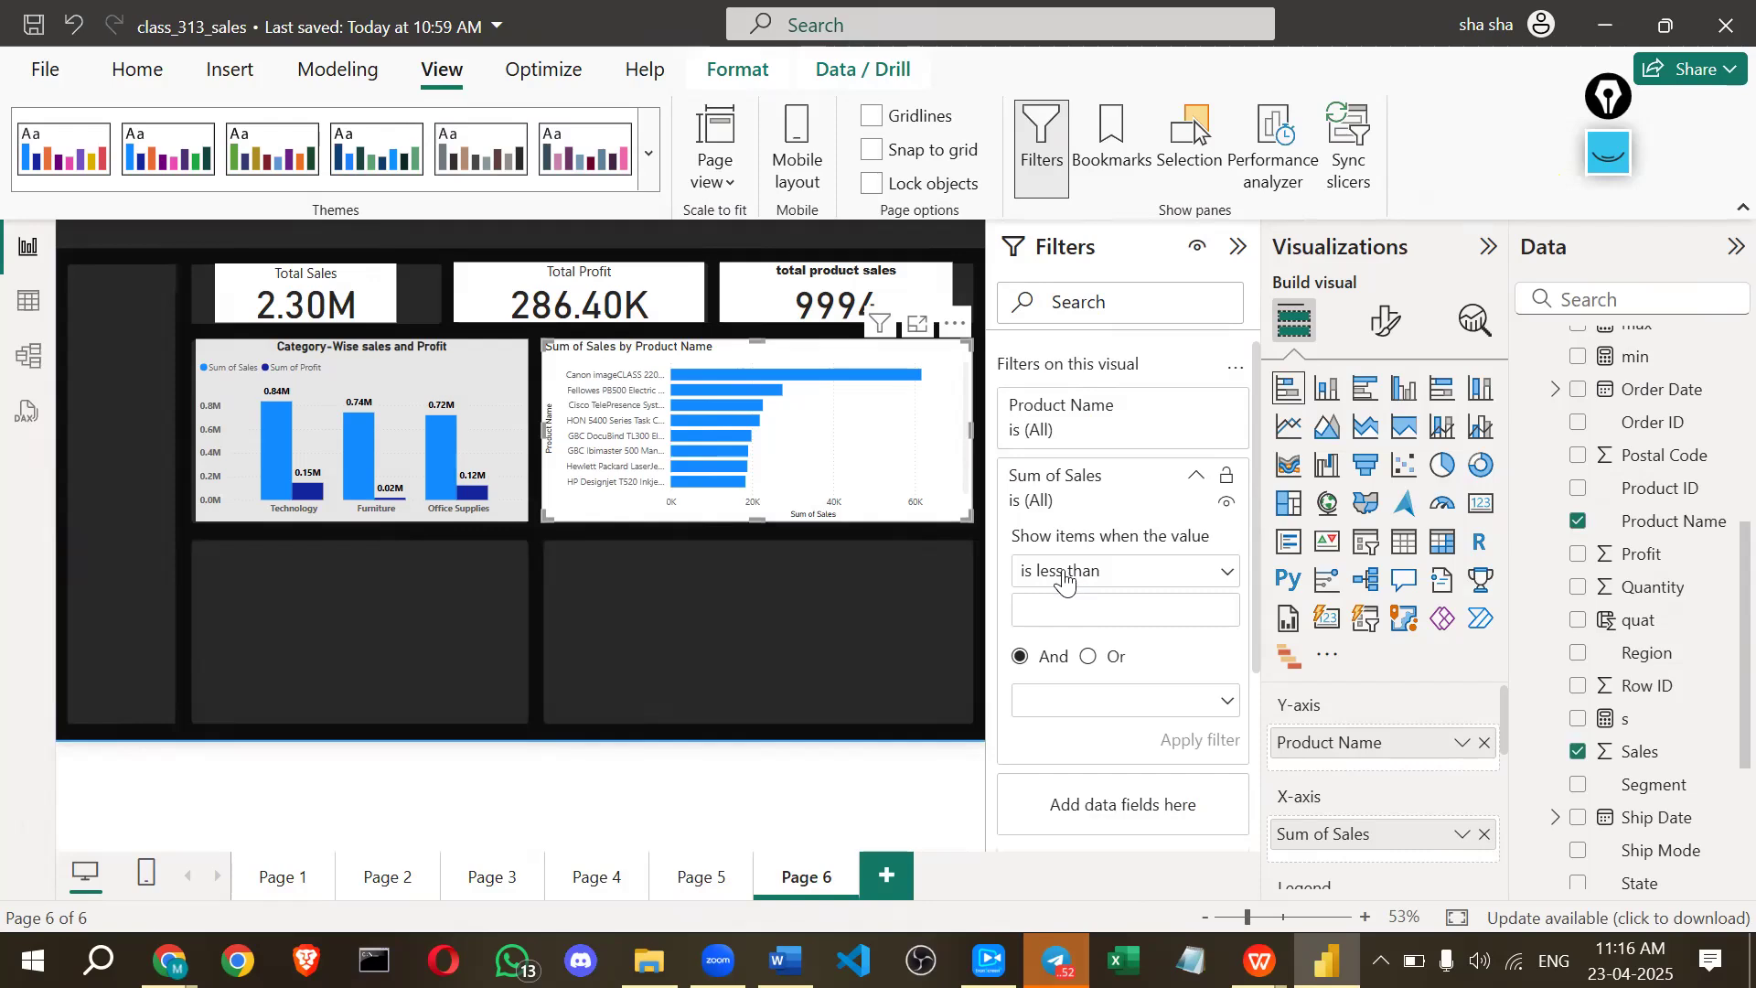
pyautogui.click(1065, 576)
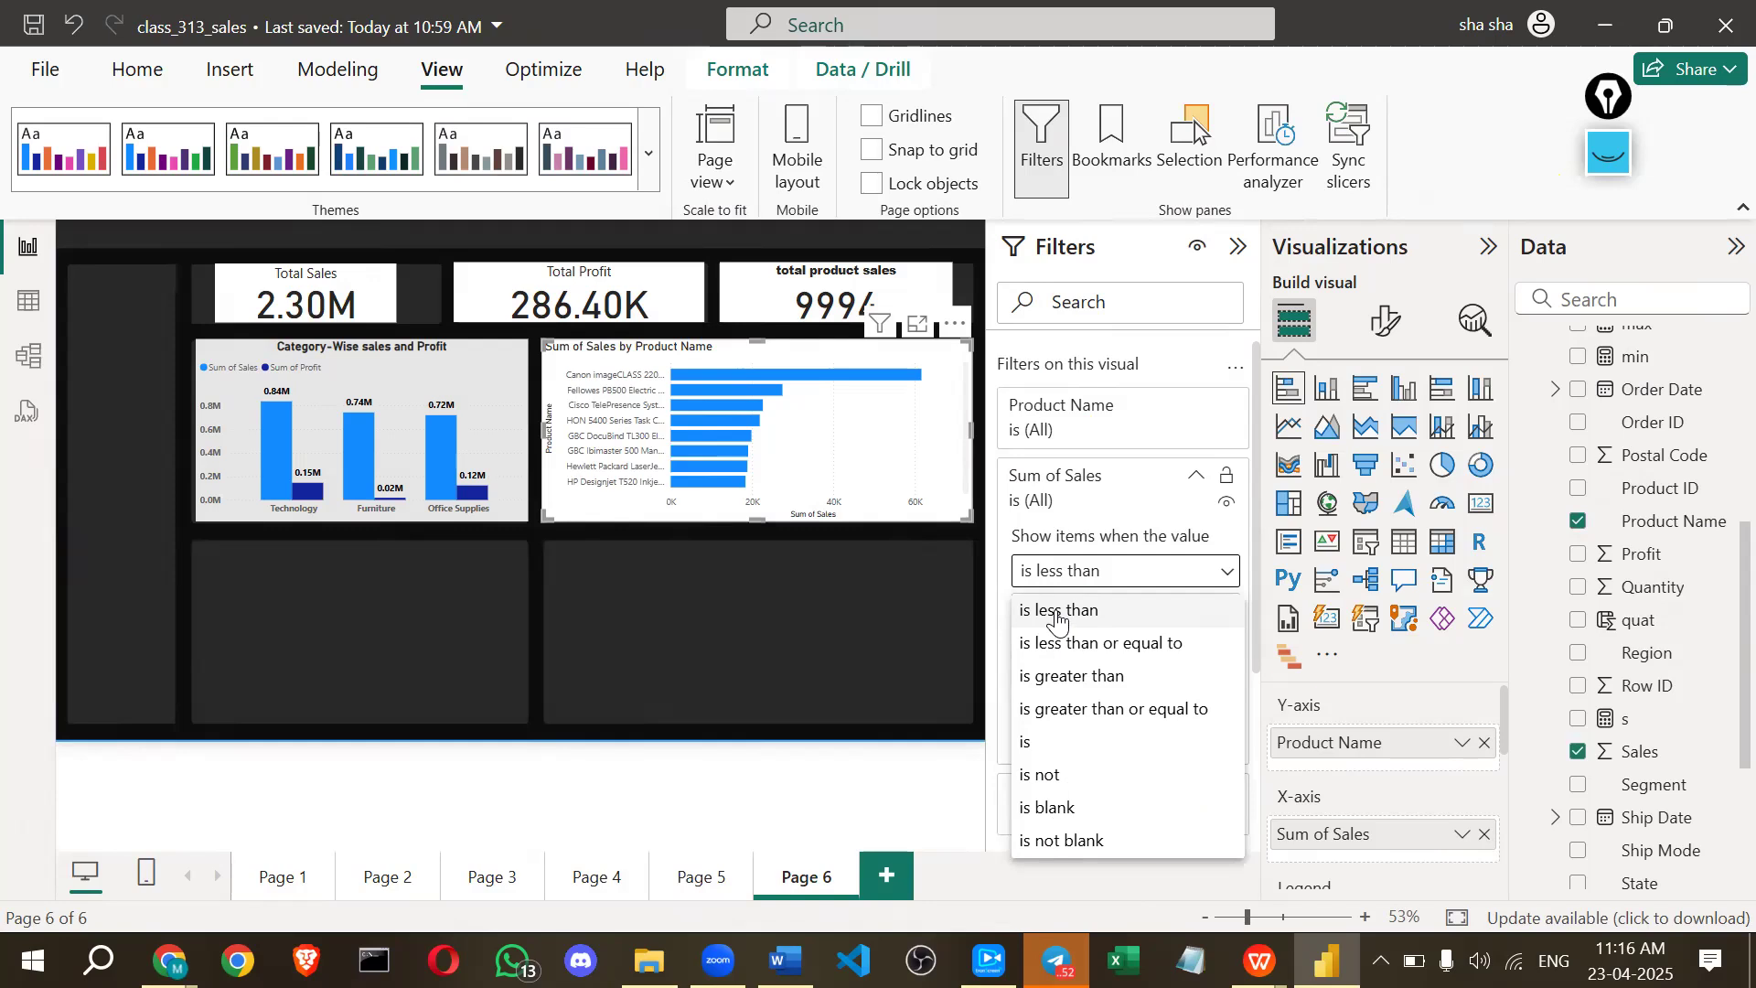
pyautogui.click(1064, 419)
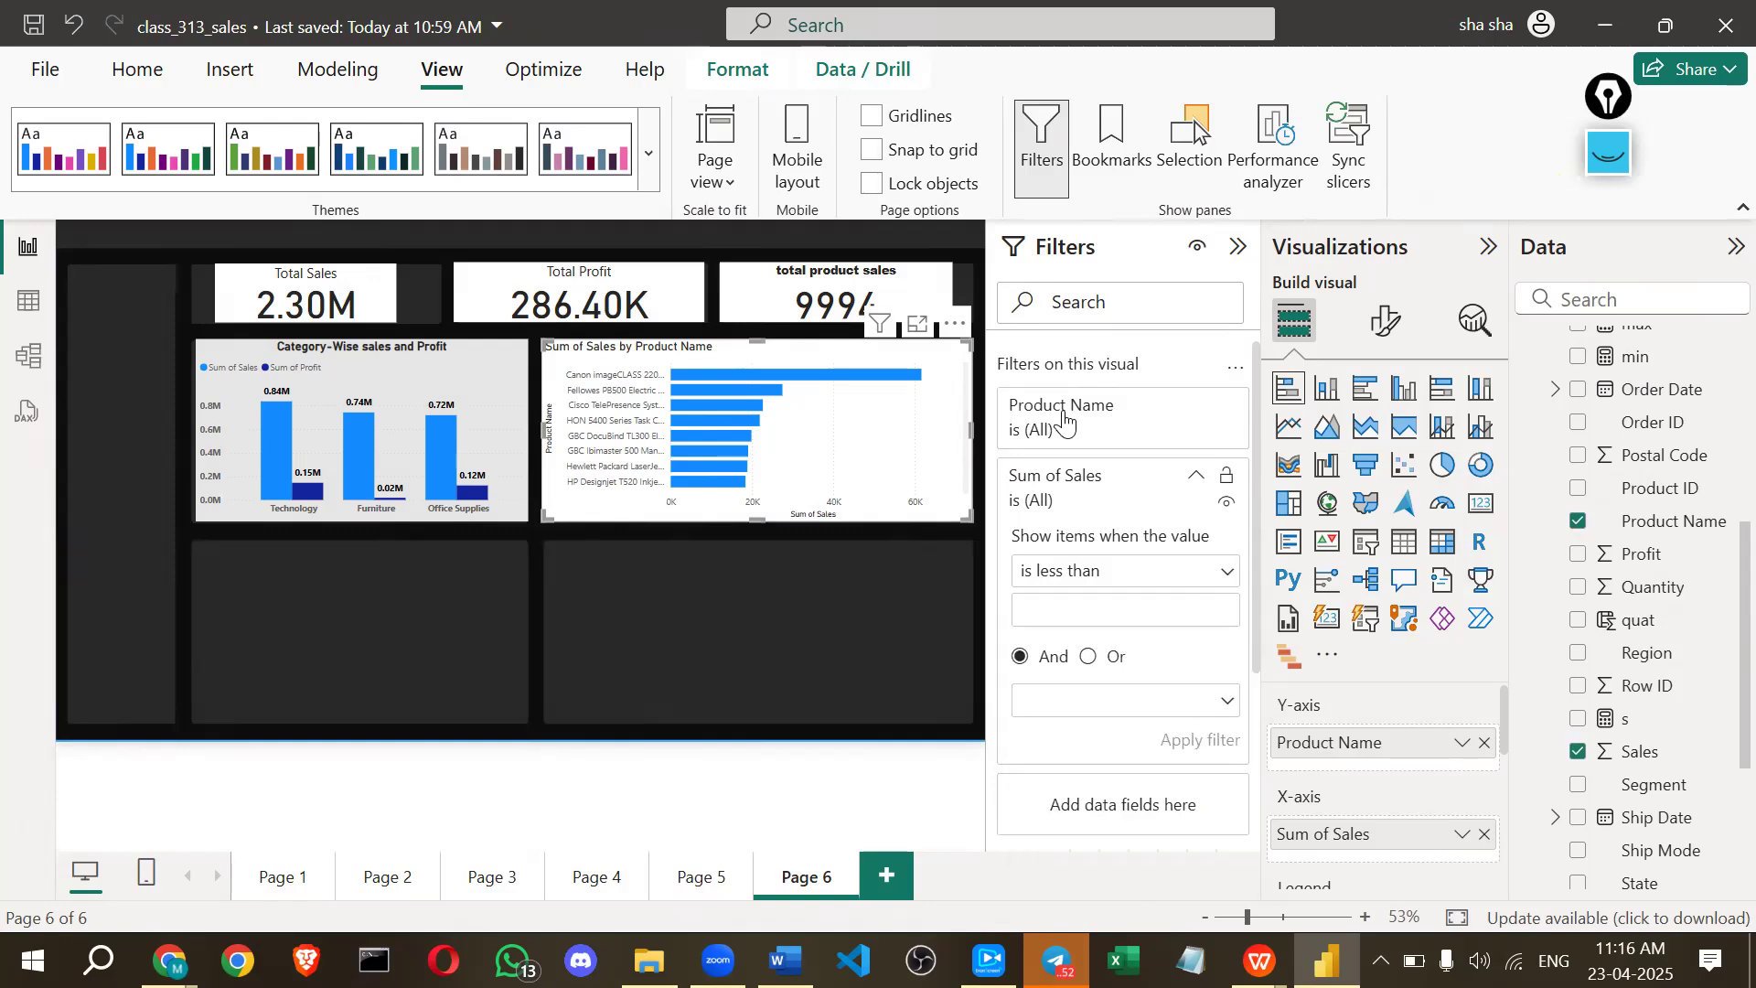
pyautogui.scroll(-3, 1076, 546)
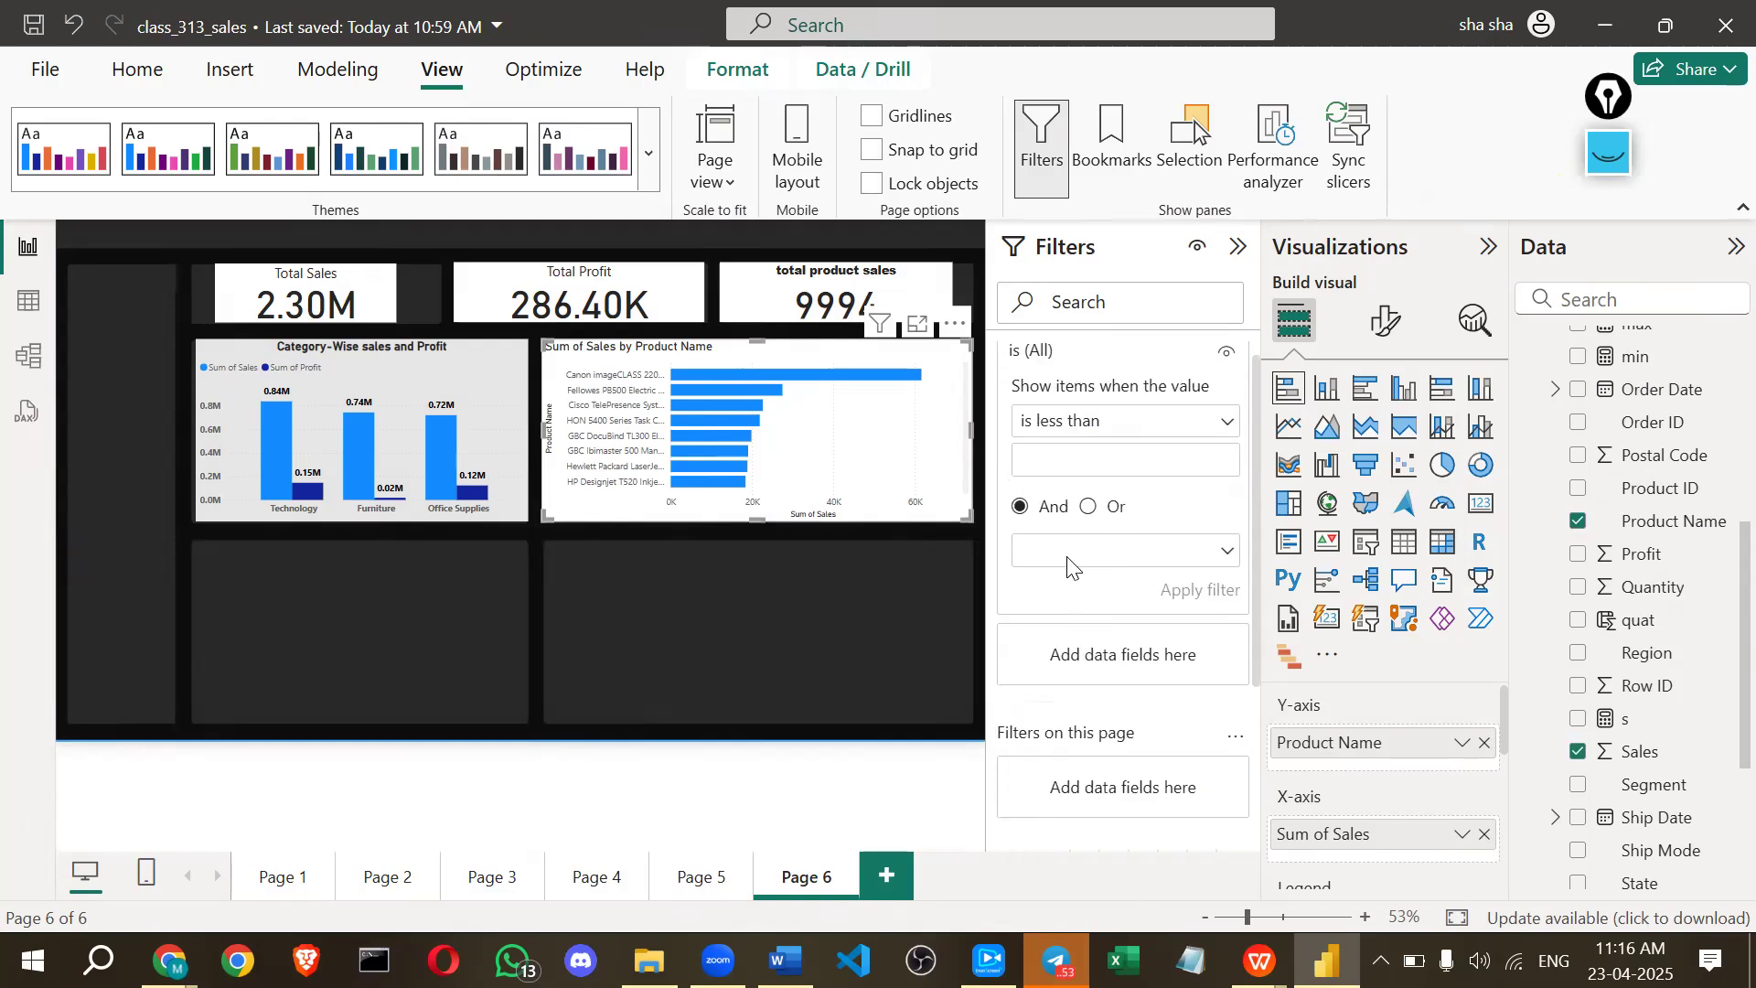
pyautogui.scroll(2, 1037, 522)
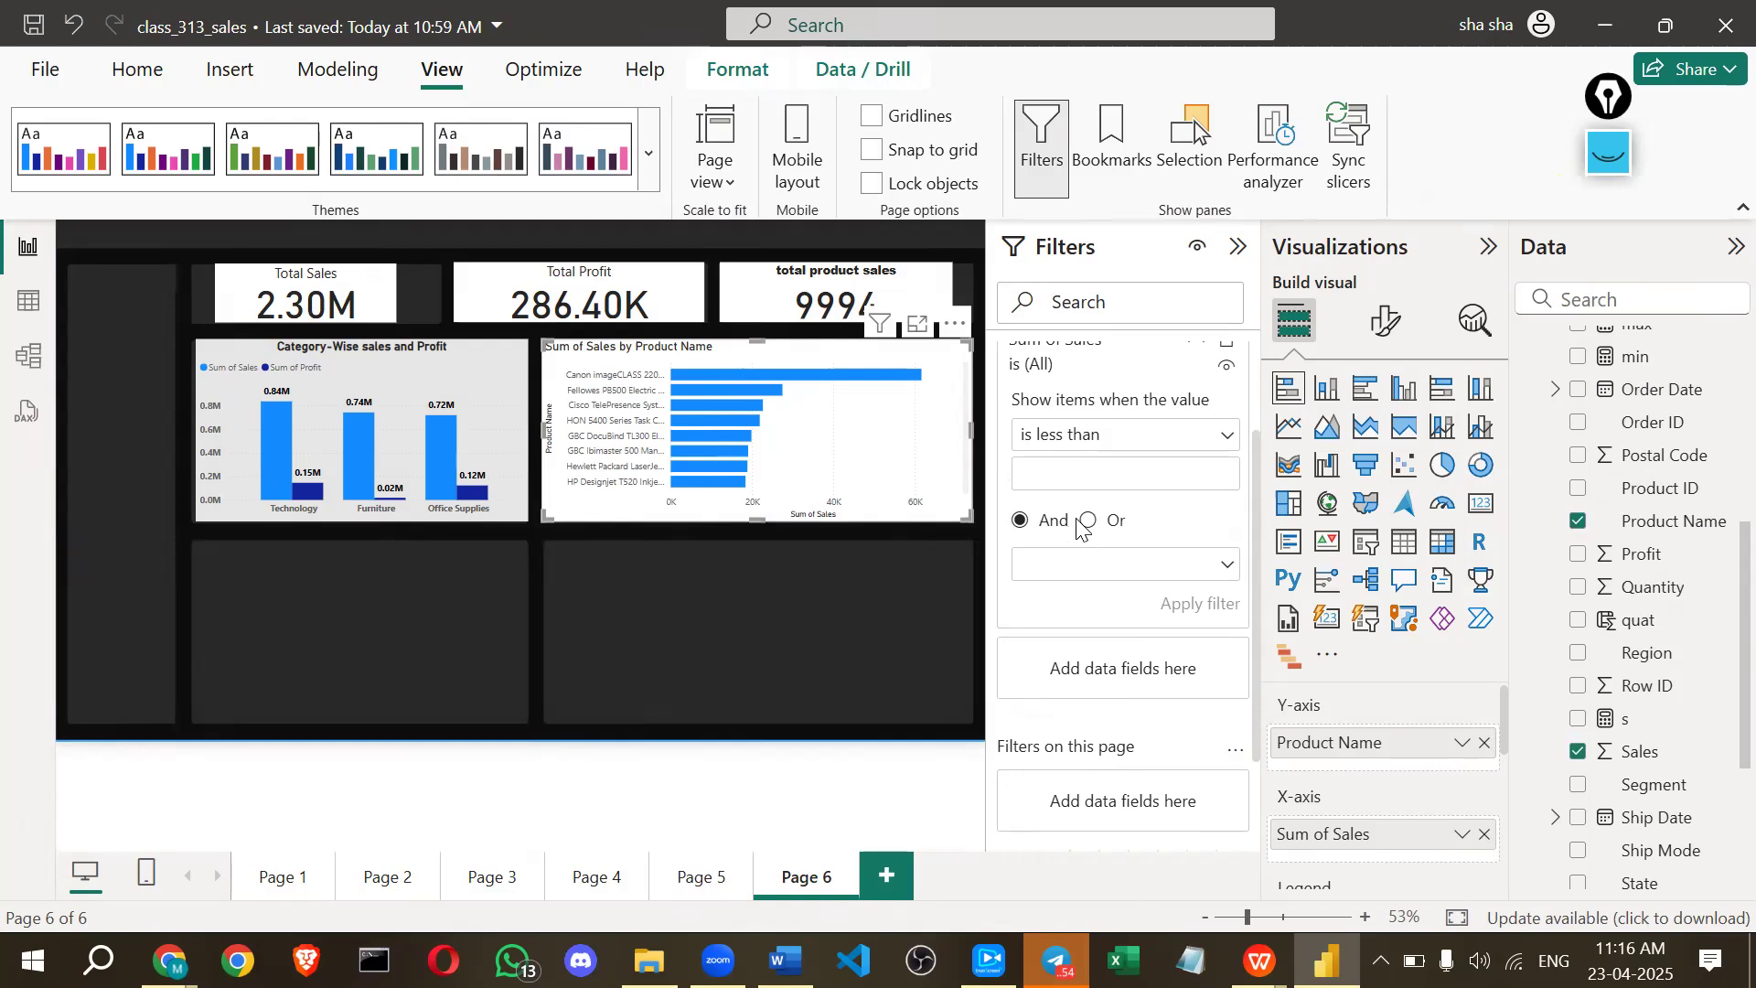
pyautogui.click(1134, 567)
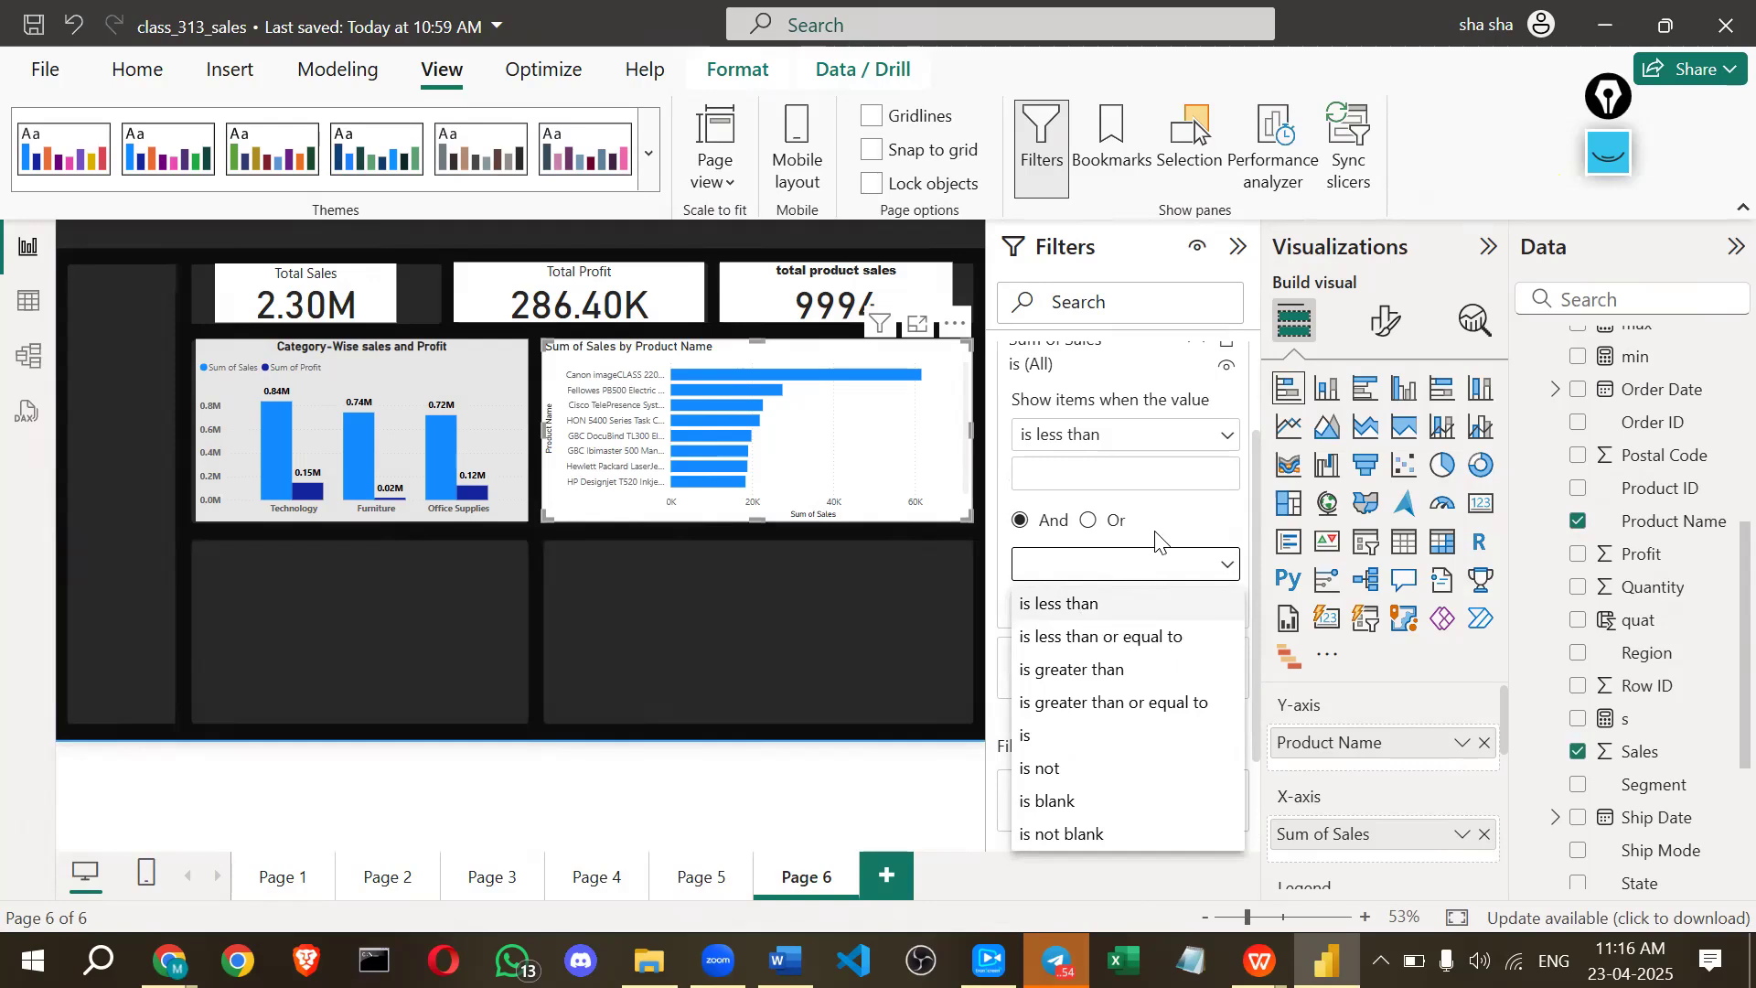
pyautogui.click(1075, 544)
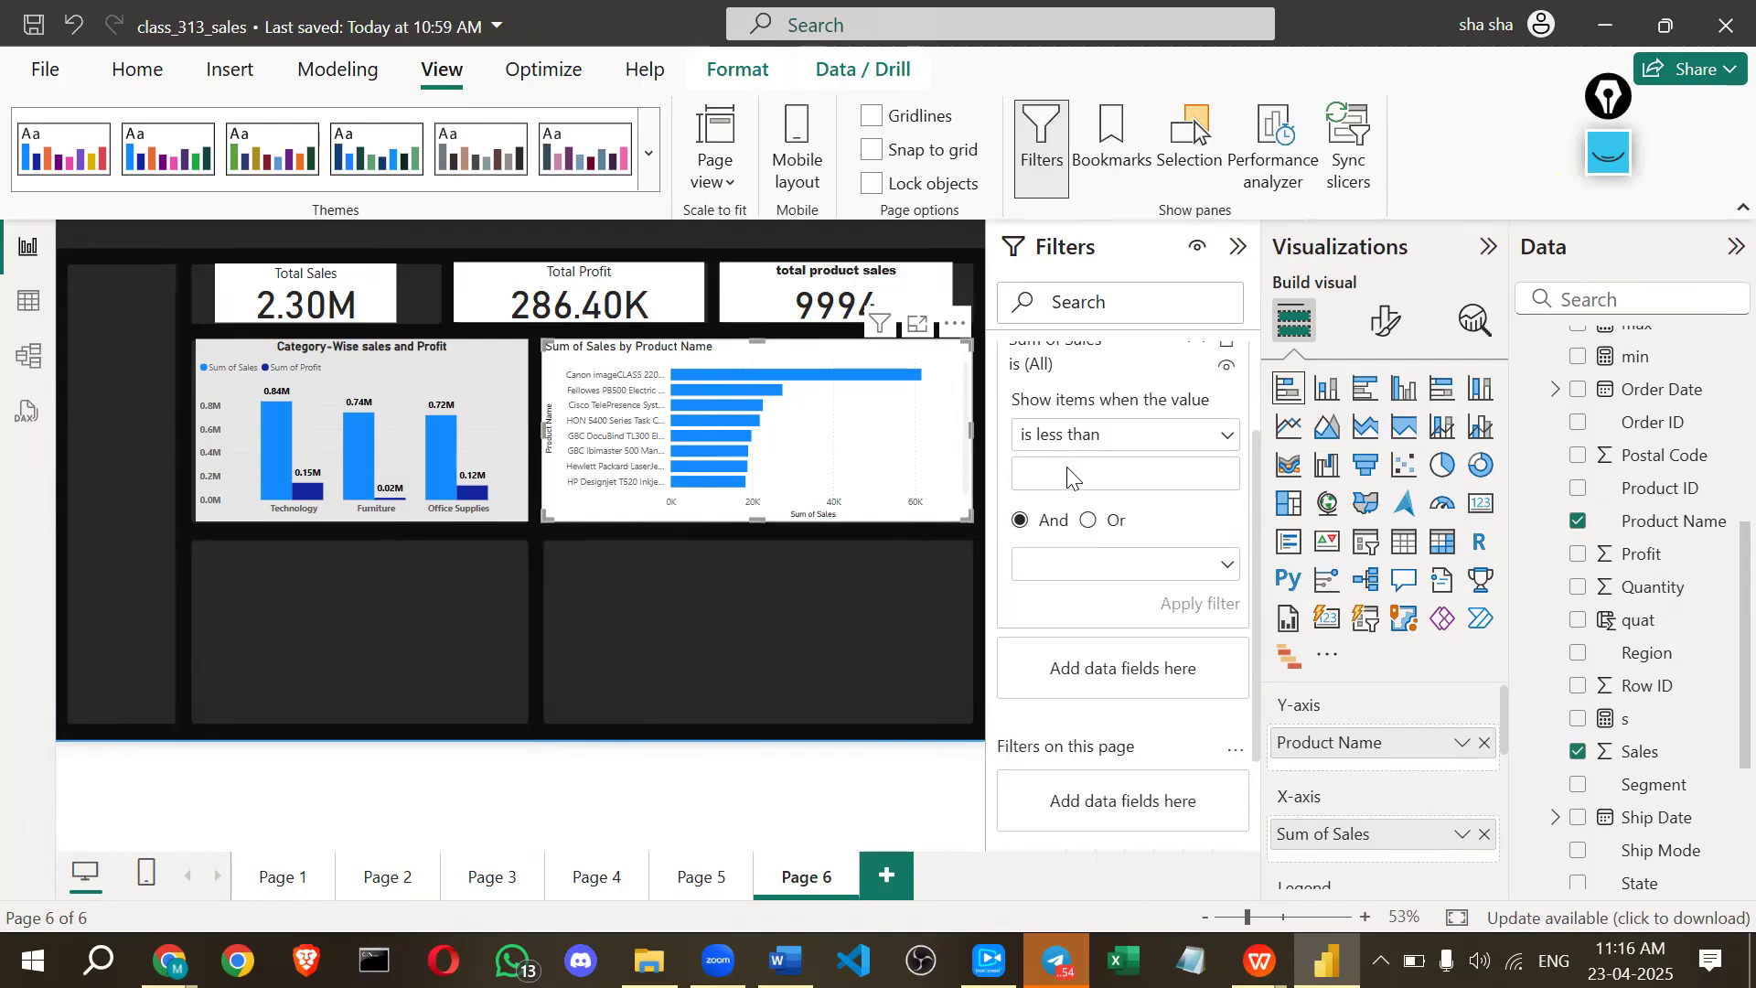
pyautogui.scroll(2, 1048, 430)
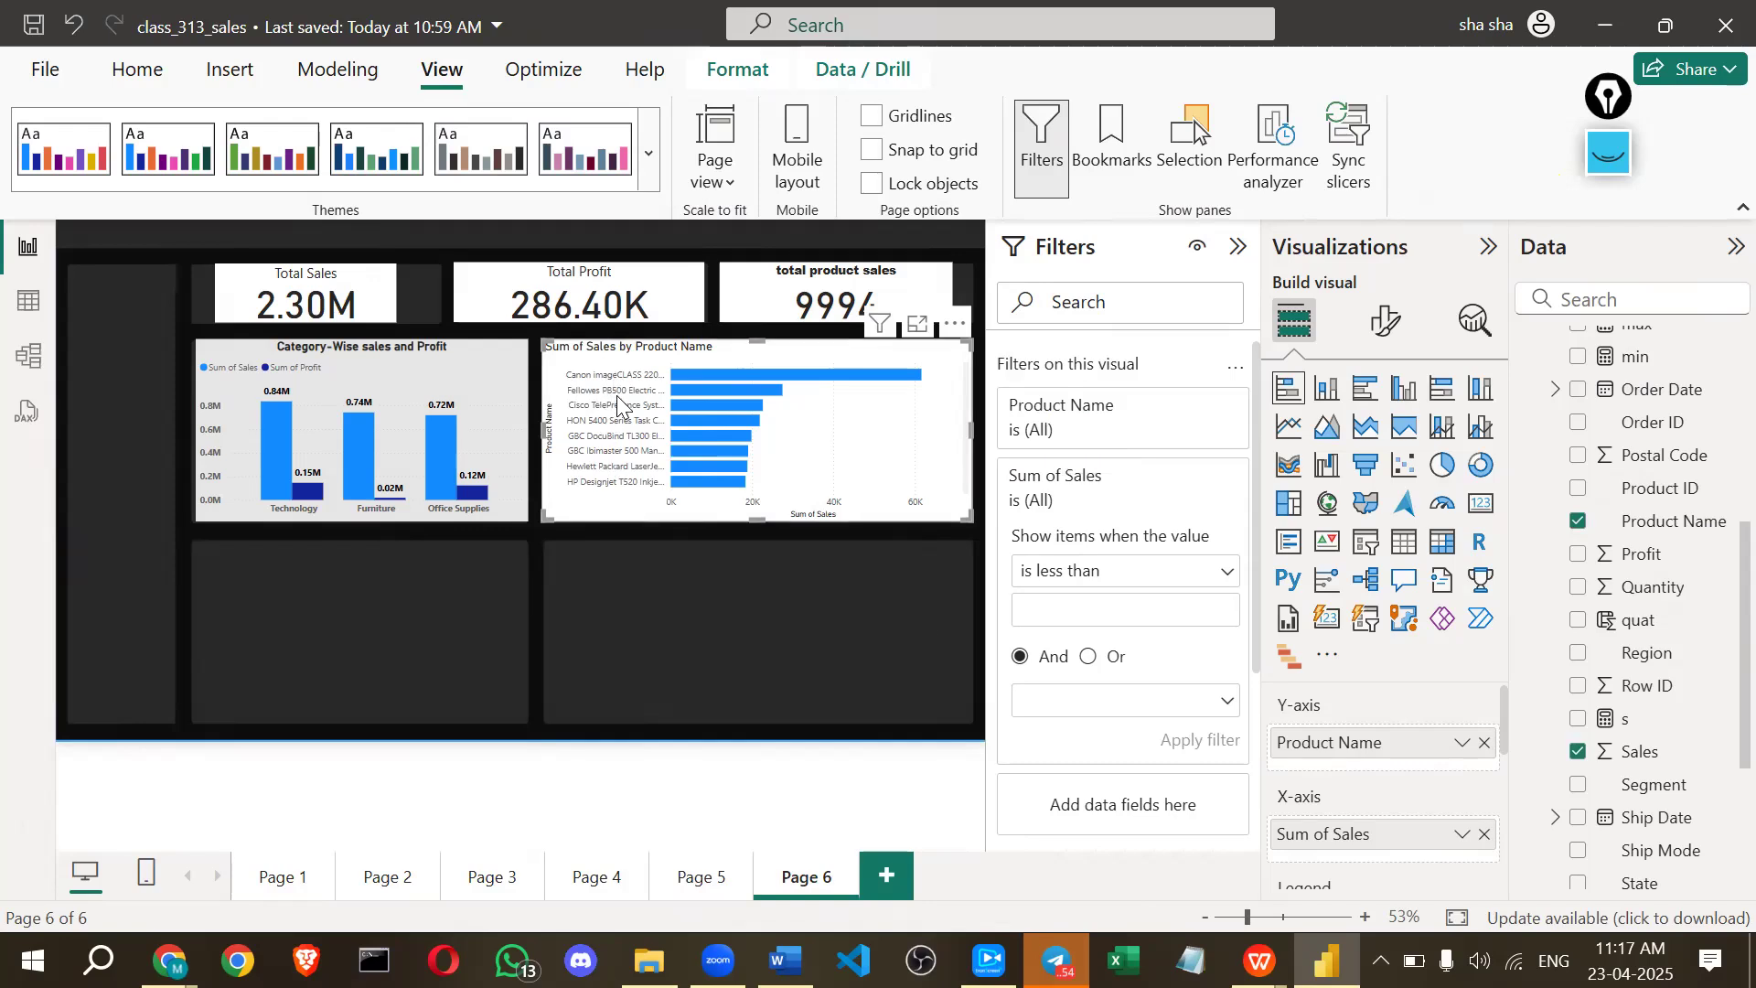
# Expand the bar chart's Product Name filter, keep Basic filtering as its type, and look through the product list.
pyautogui.click(1099, 440)
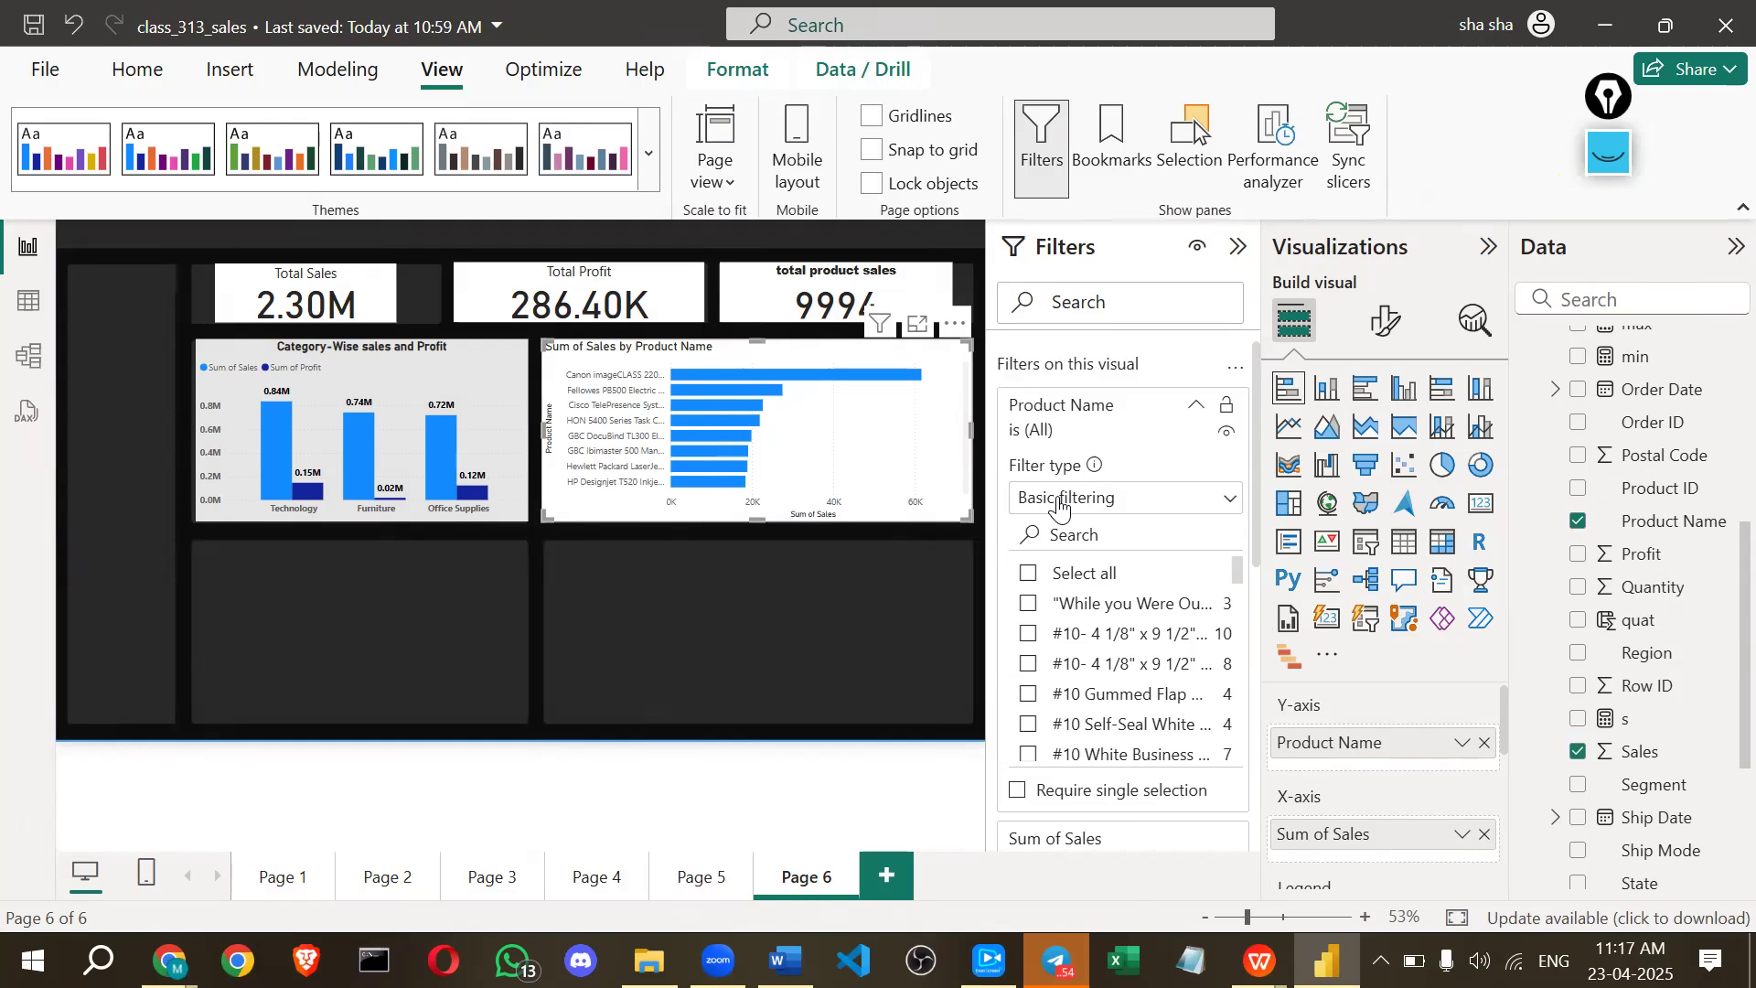
pyautogui.click(1059, 500)
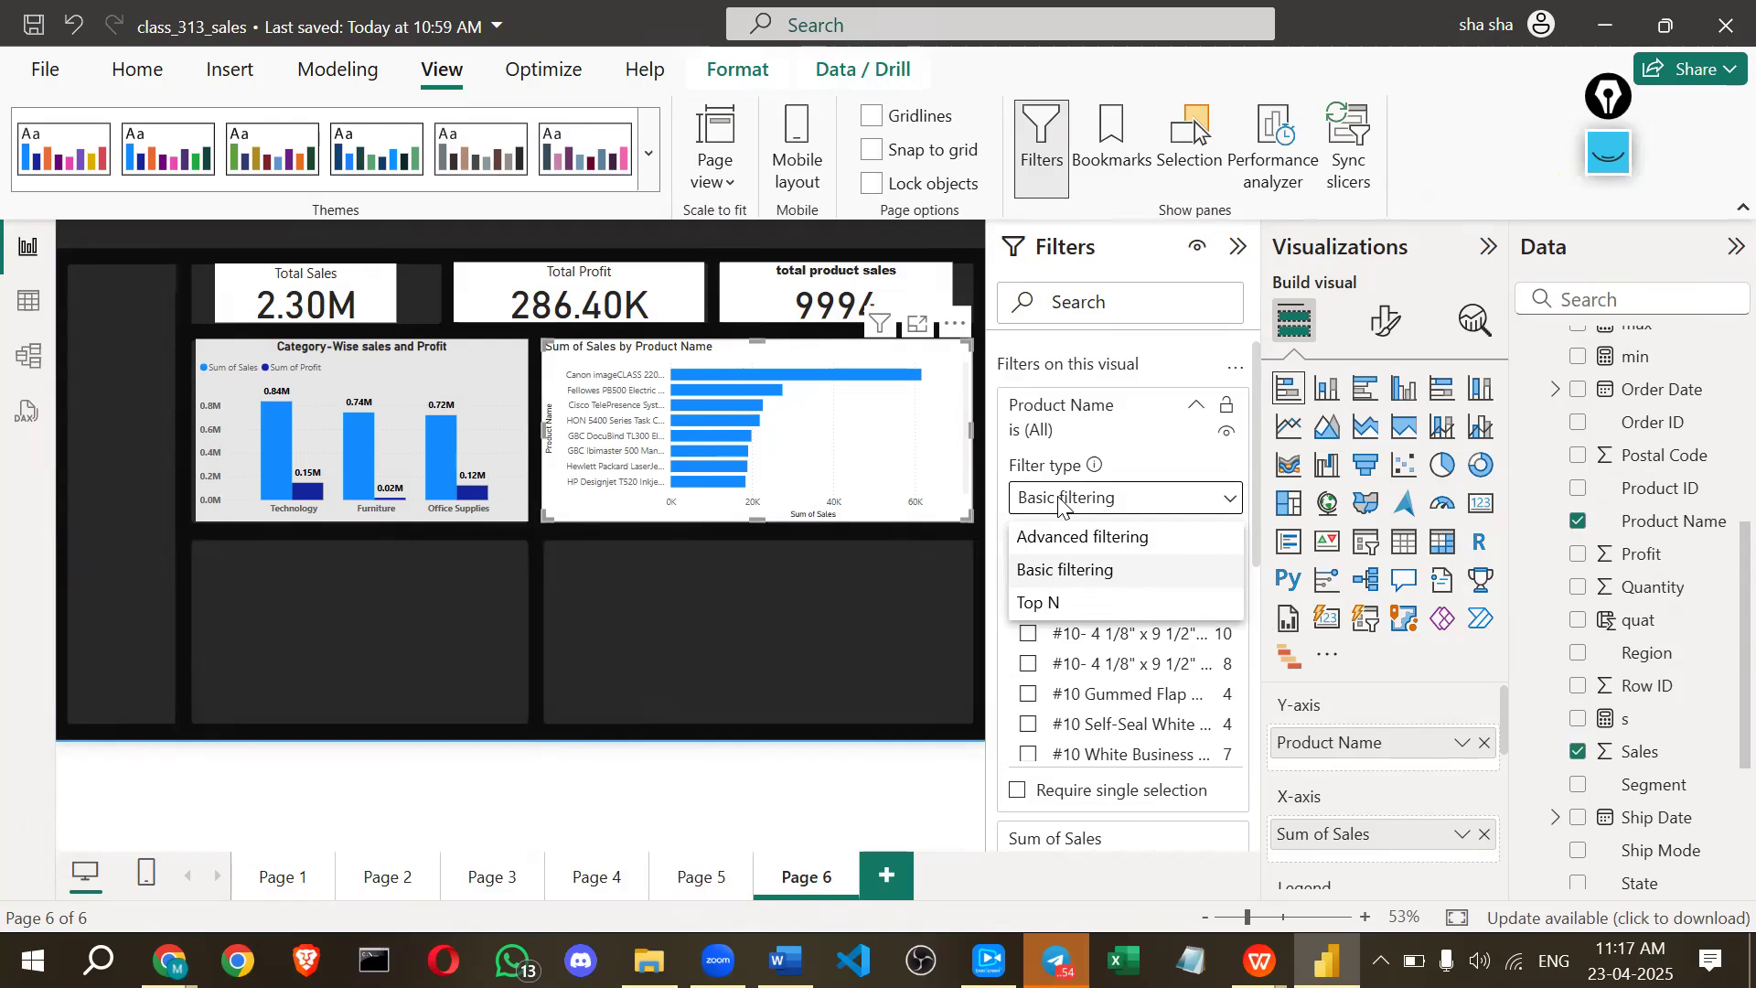
pyautogui.click(1104, 574)
pyautogui.scroll(-10, 1048, 659)
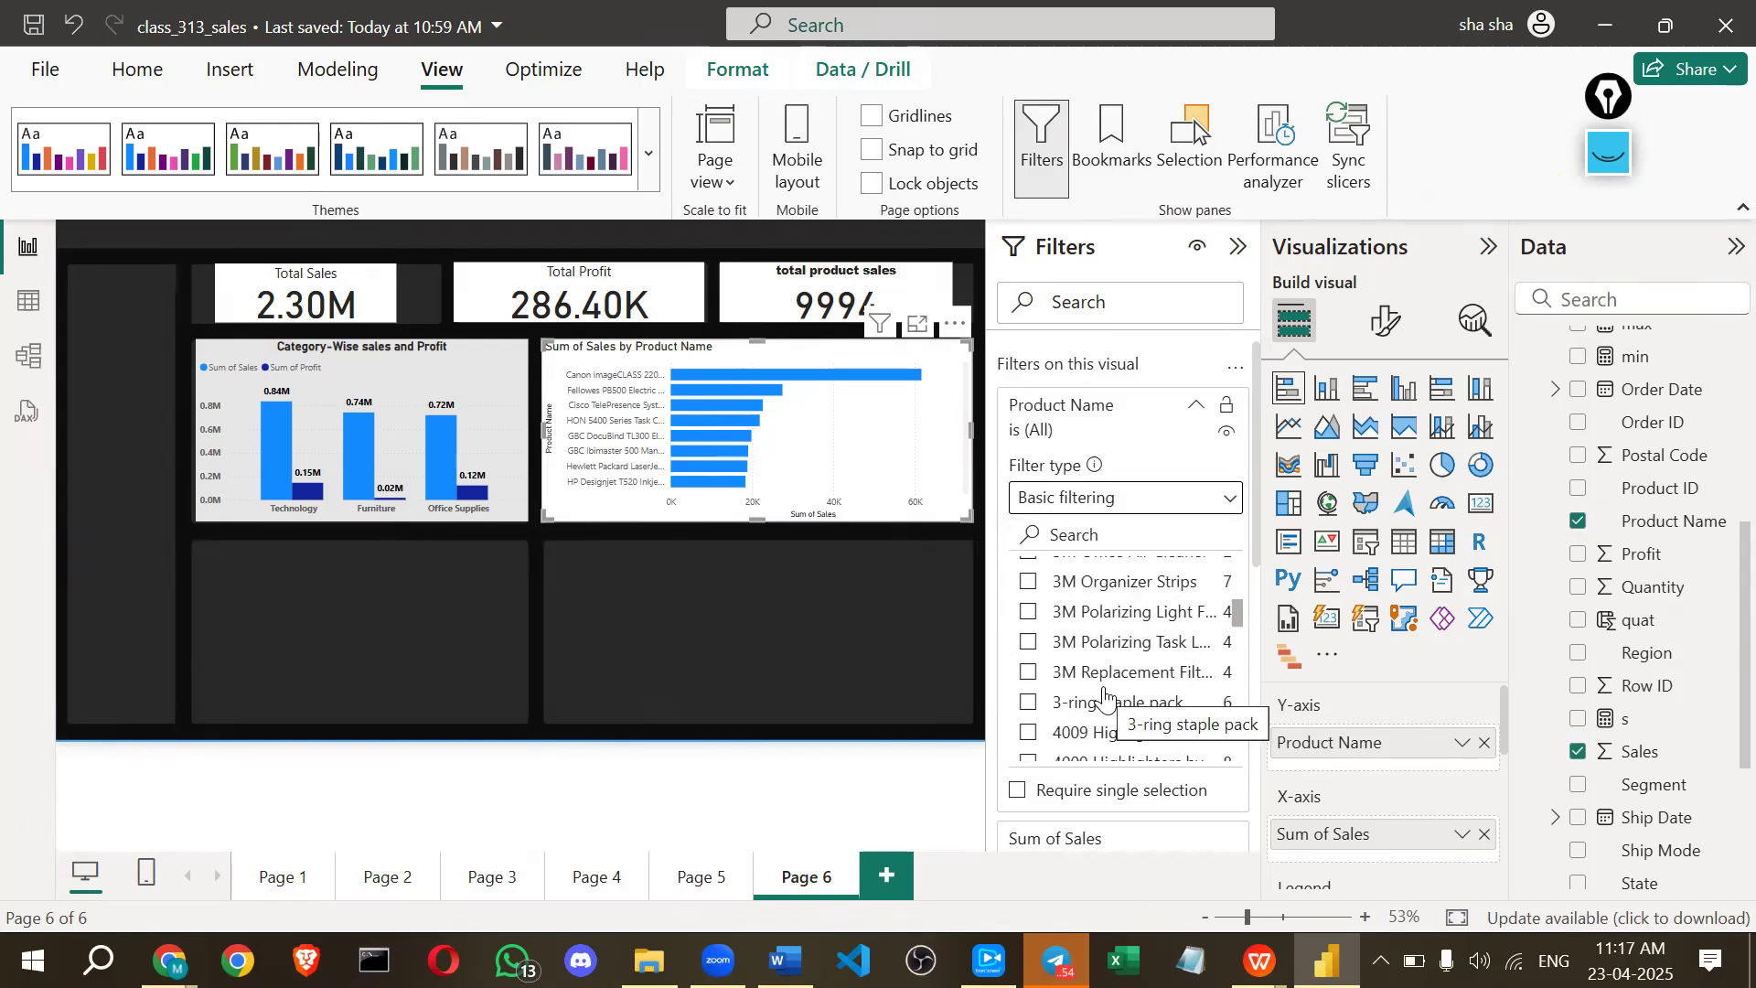
pyautogui.scroll(5, 1105, 641)
# Switch the Product Name filter to Advanced filtering and apply the condition contains "ca".
pyautogui.click(1097, 498)
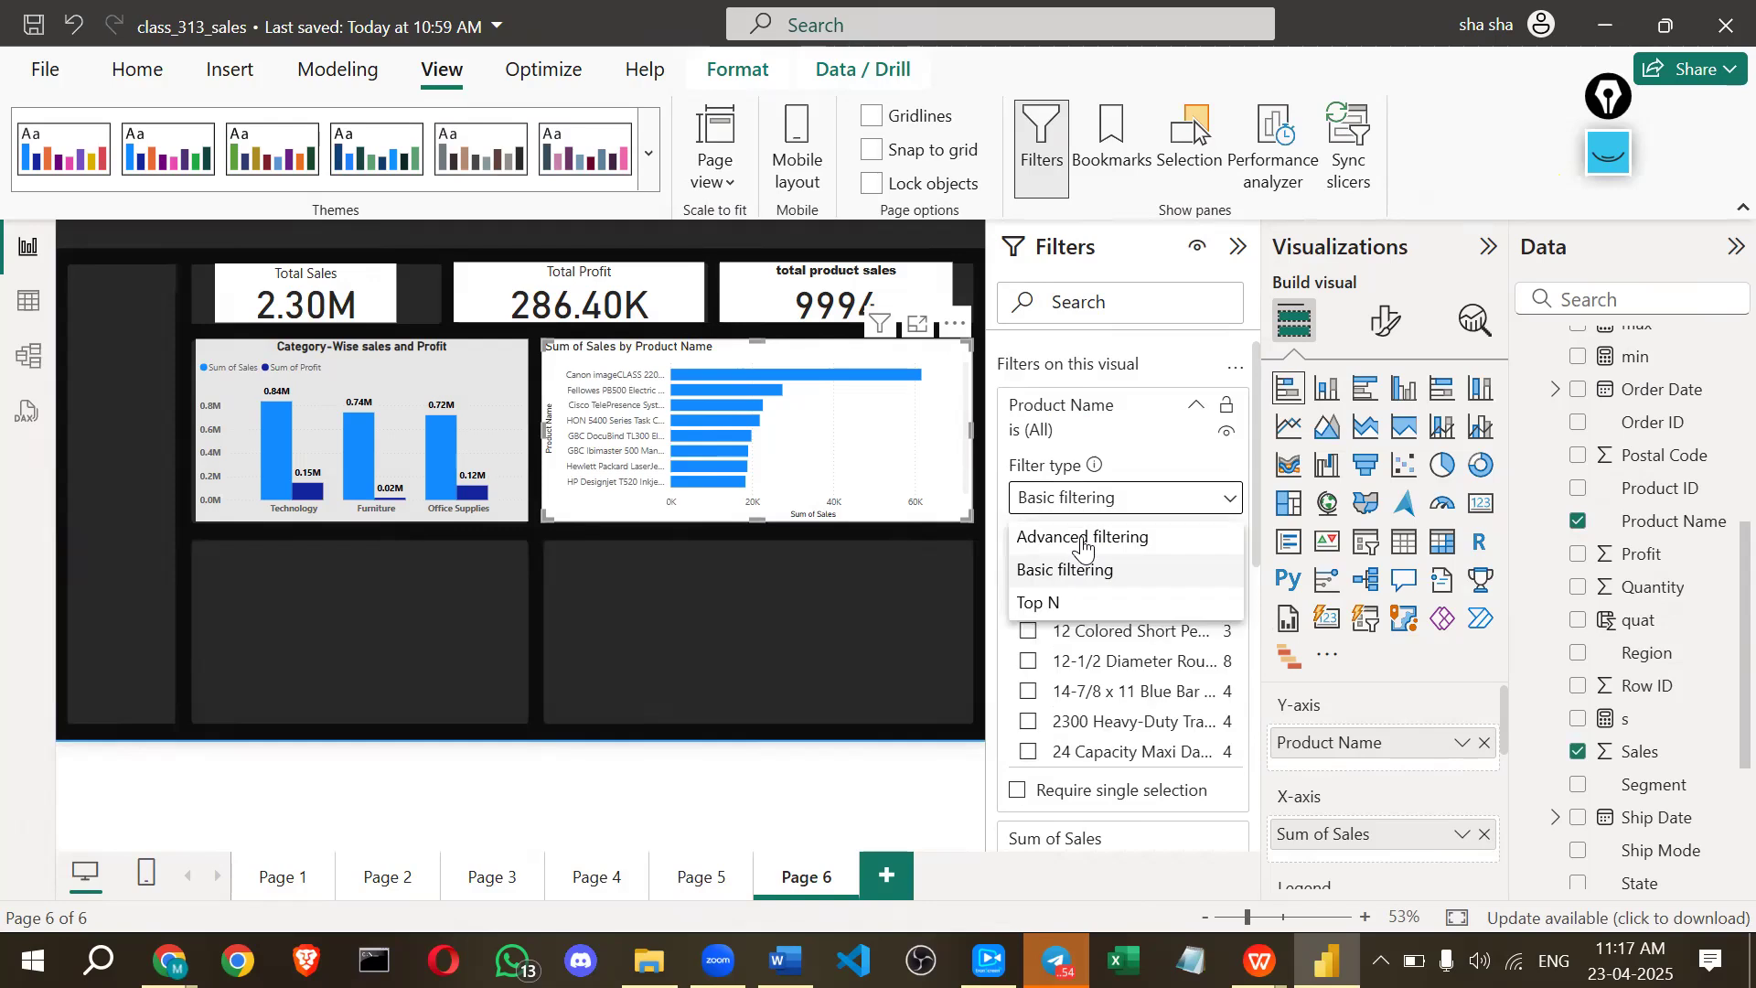
pyautogui.click(1085, 540)
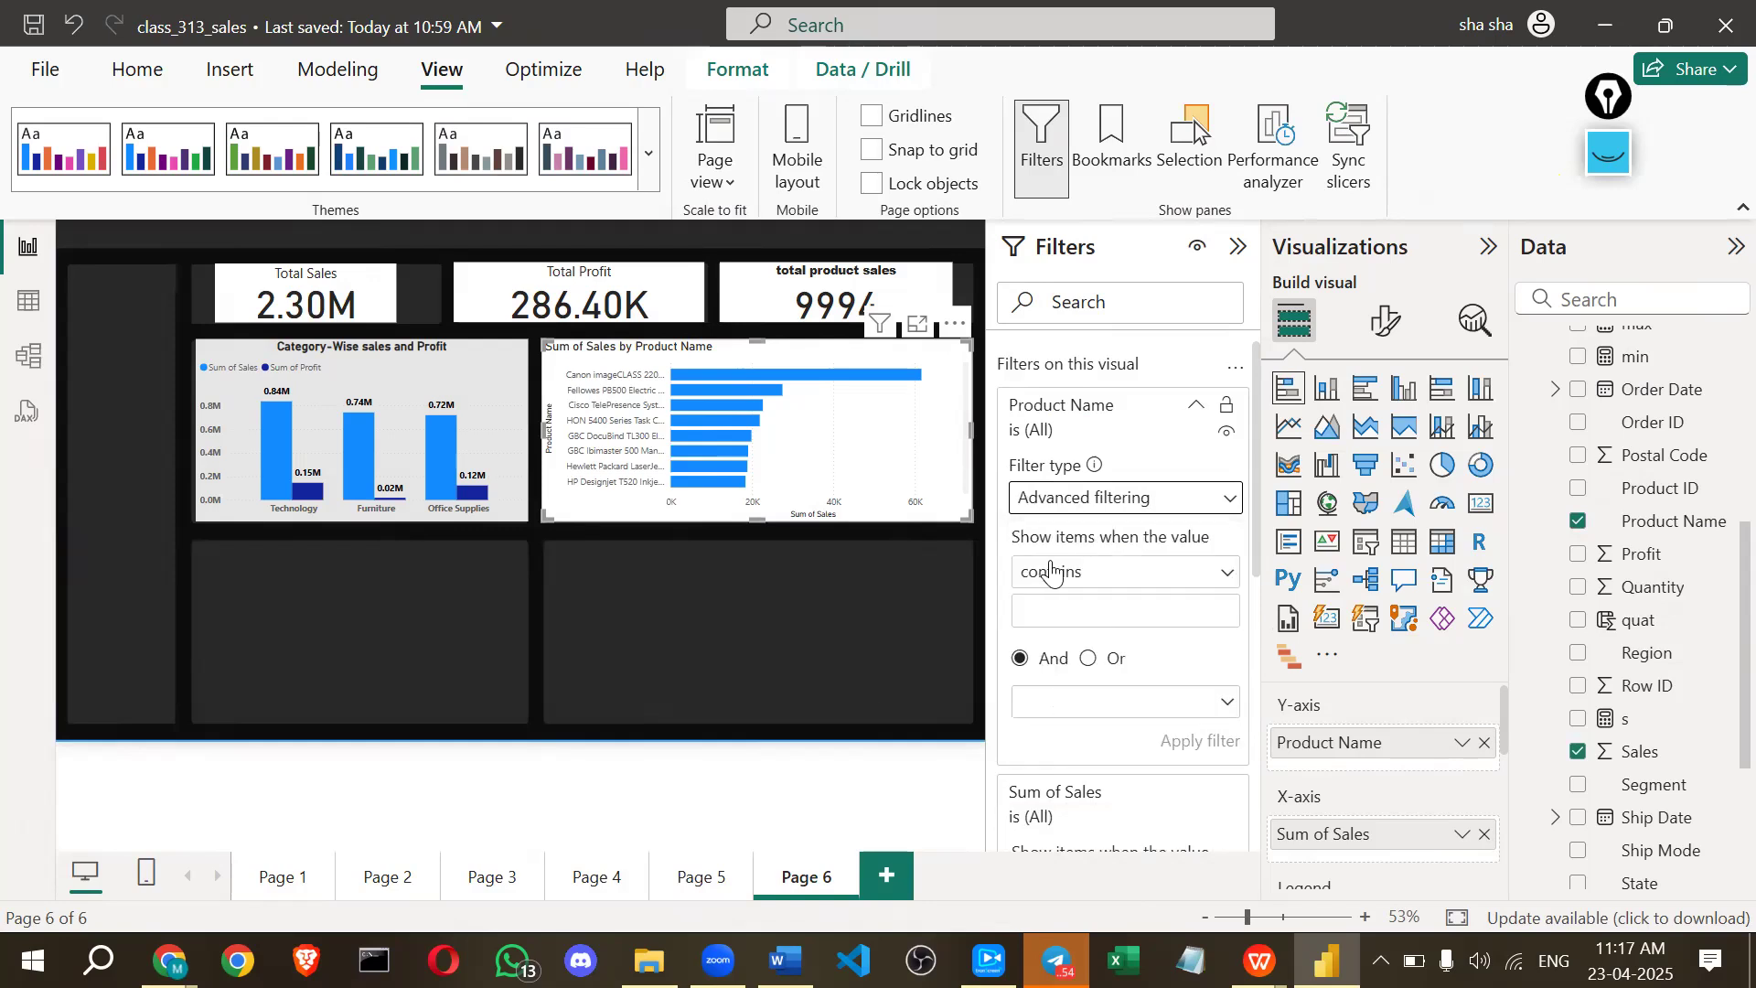
pyautogui.click(1072, 609)
pyautogui.write('ca')
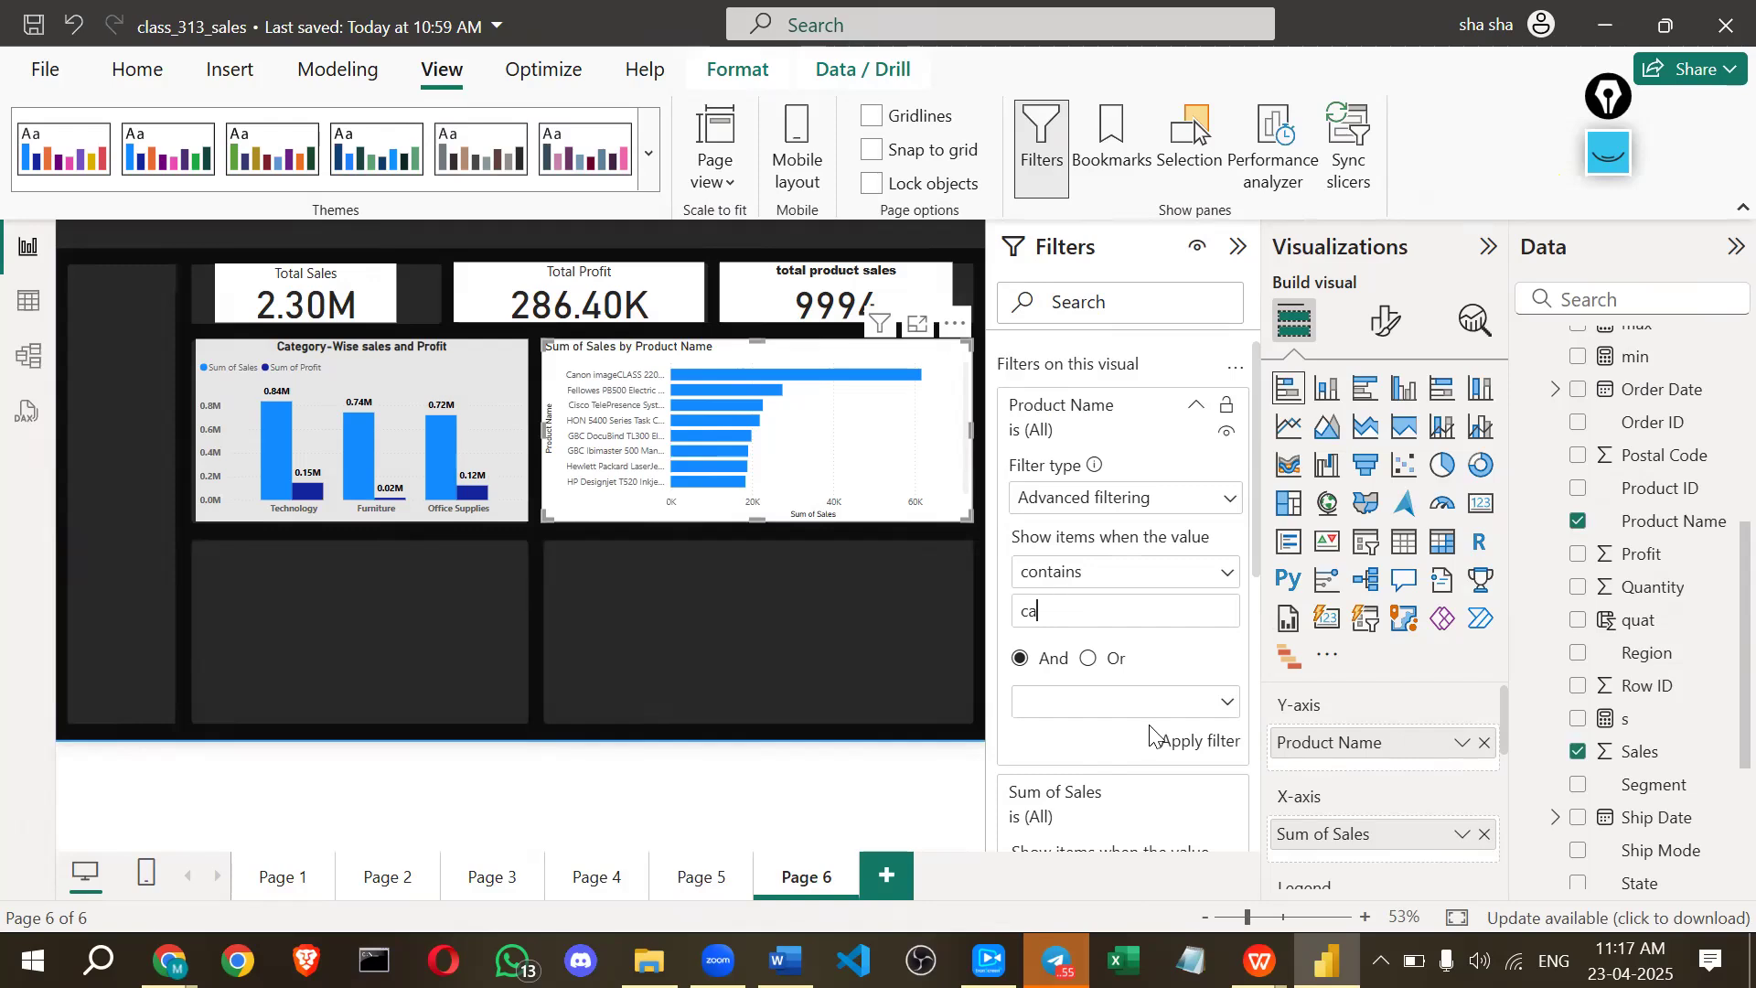
pyautogui.click(1204, 741)
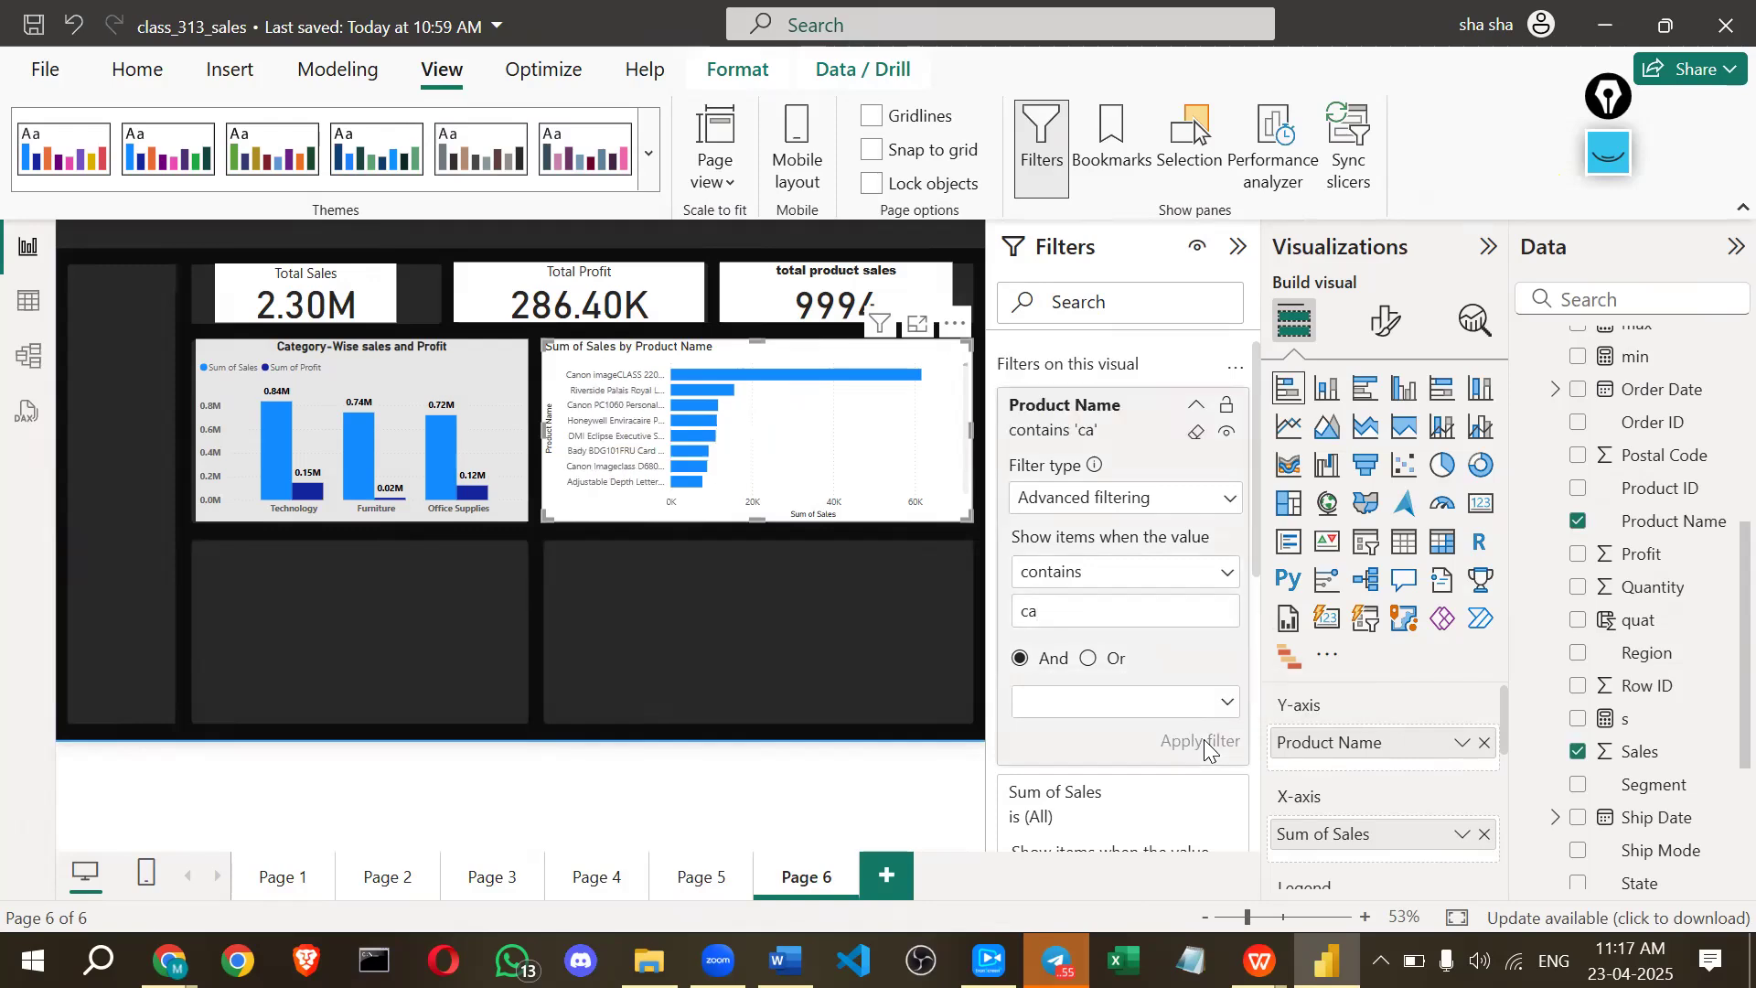
# Review the comparison conditions and the available filter types of the bar chart's Product Name filter.
pyautogui.doubleClick(1023, 612)
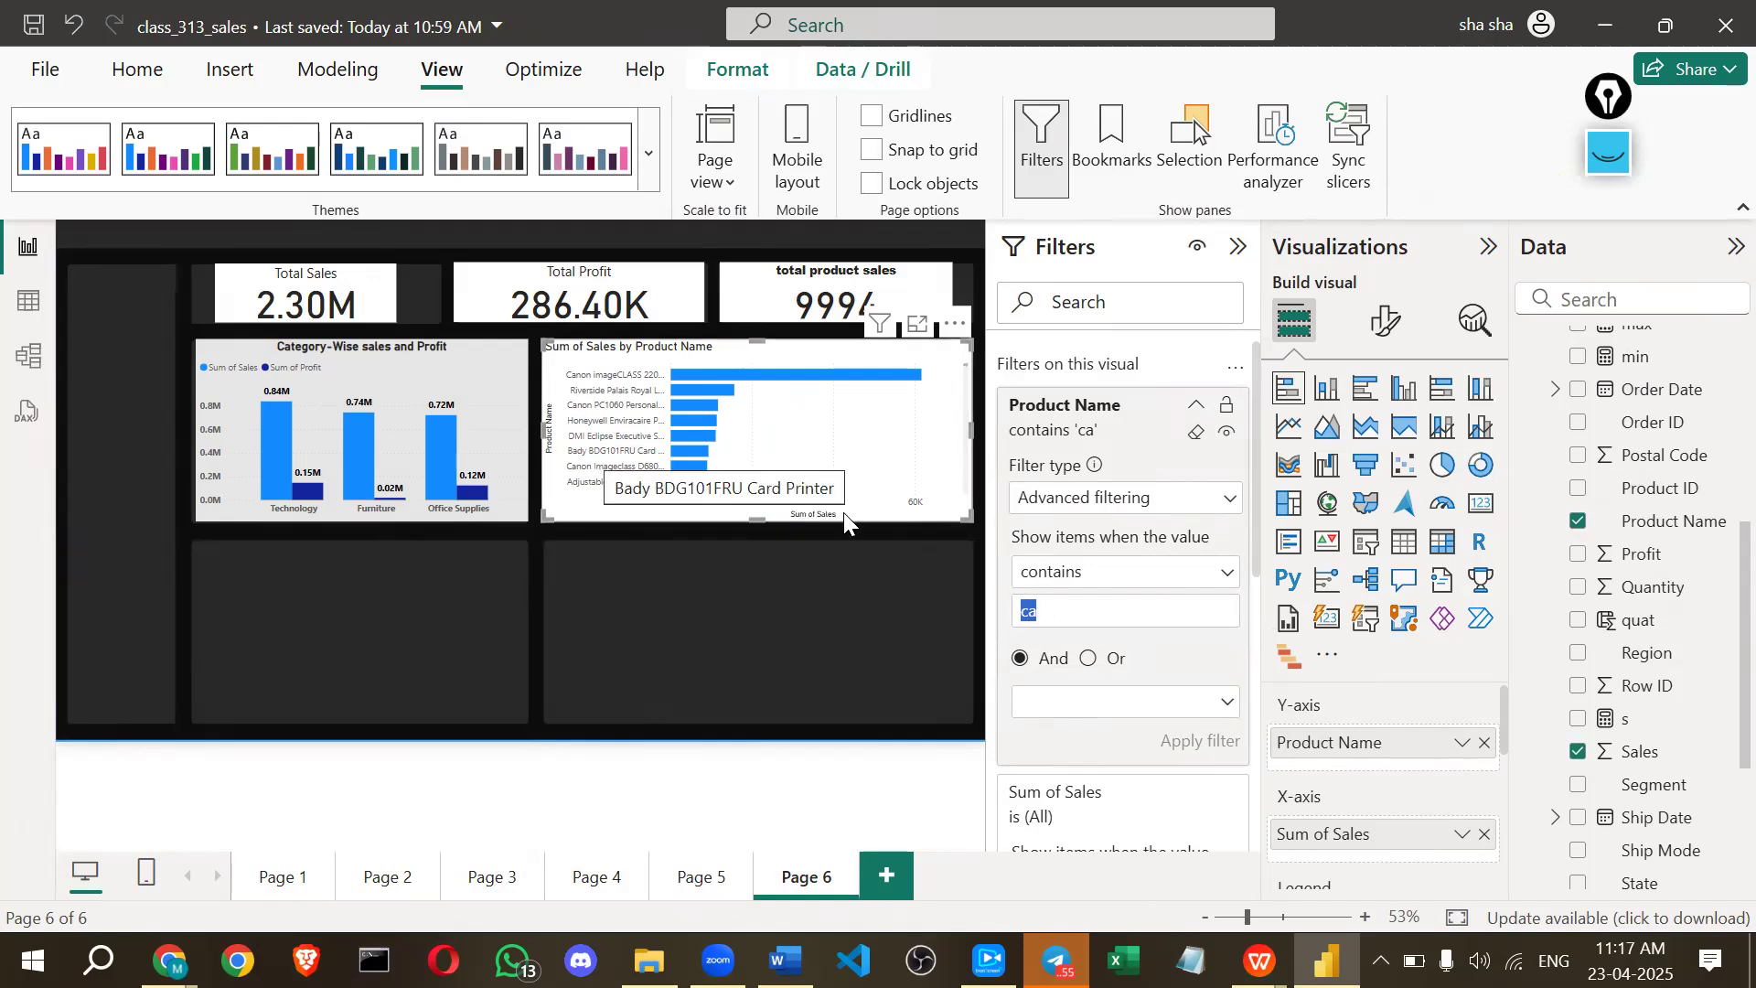
pyautogui.click(1146, 567)
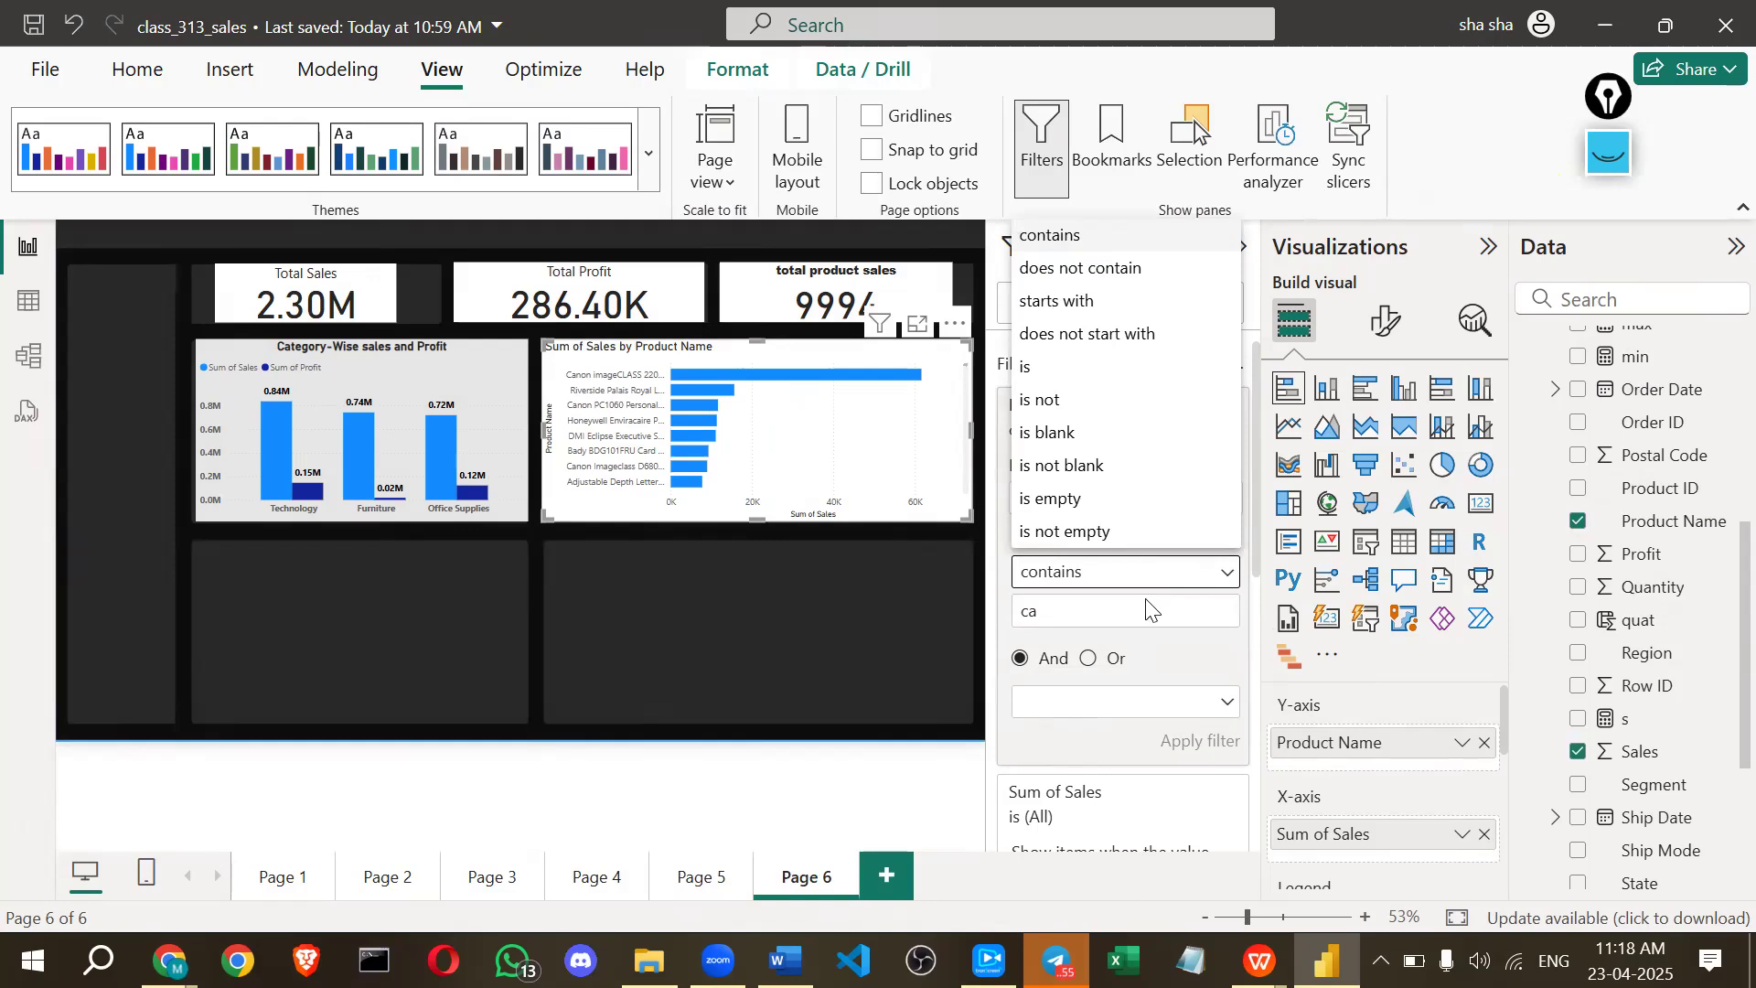
pyautogui.press('Escape')
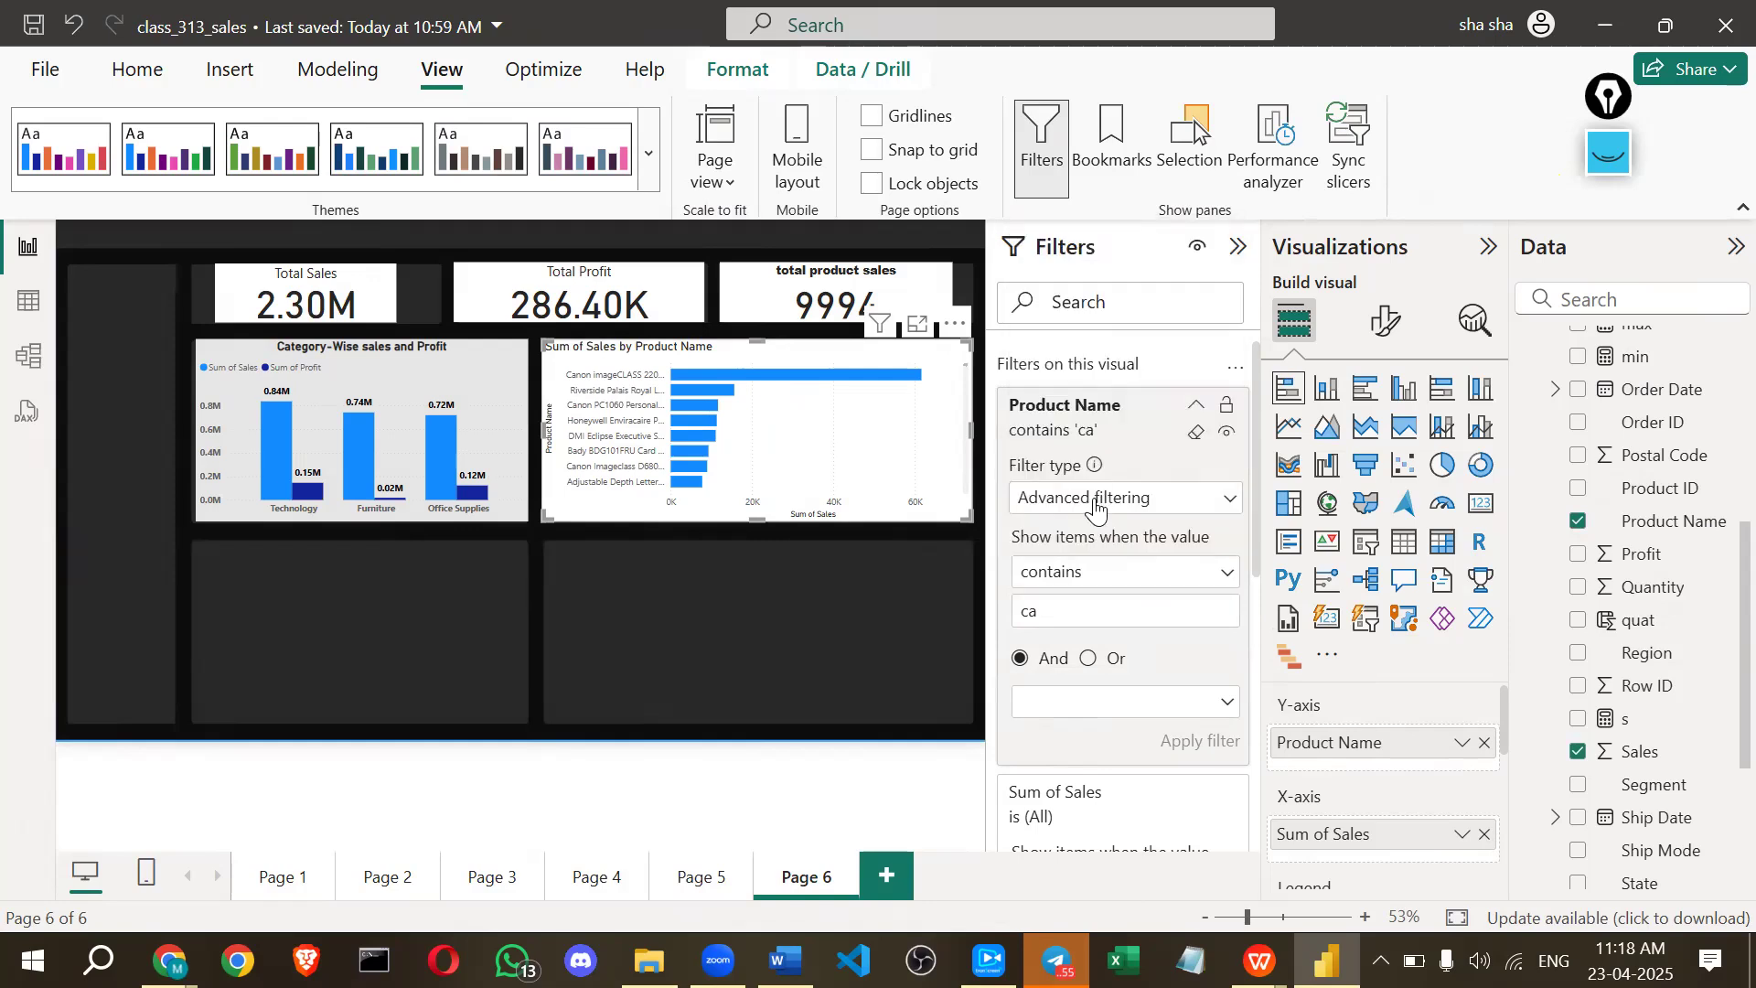
pyautogui.click(1096, 501)
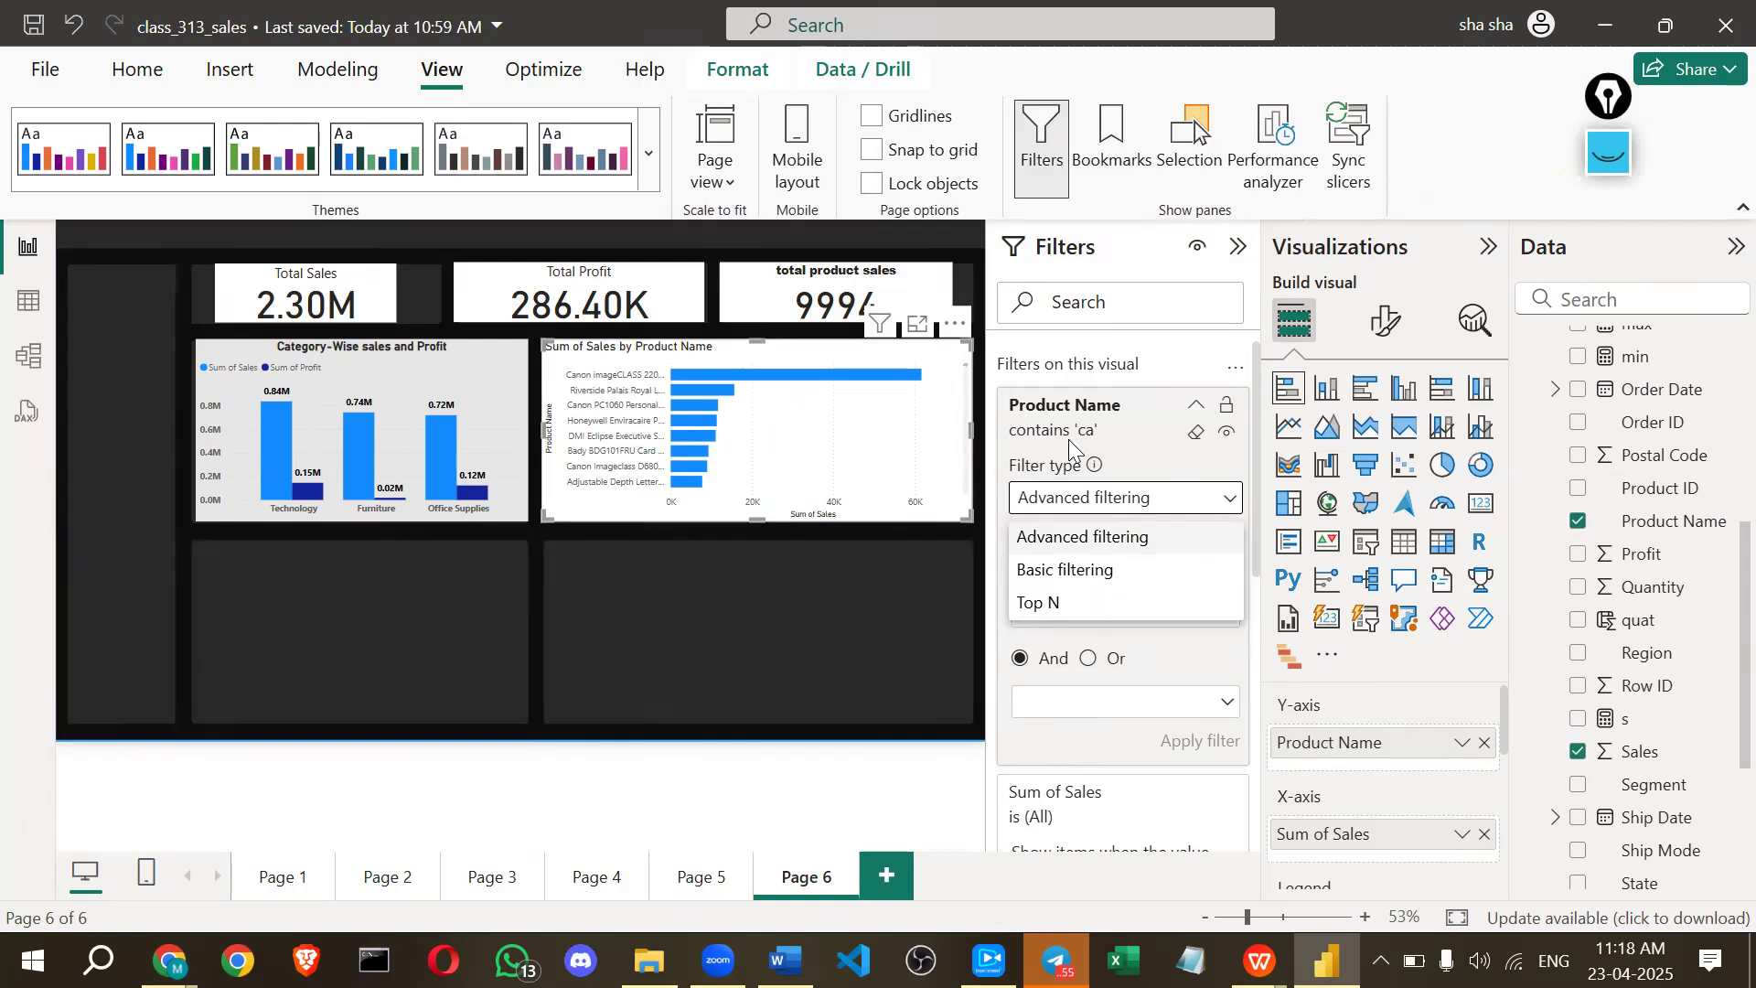
pyautogui.click(1071, 411)
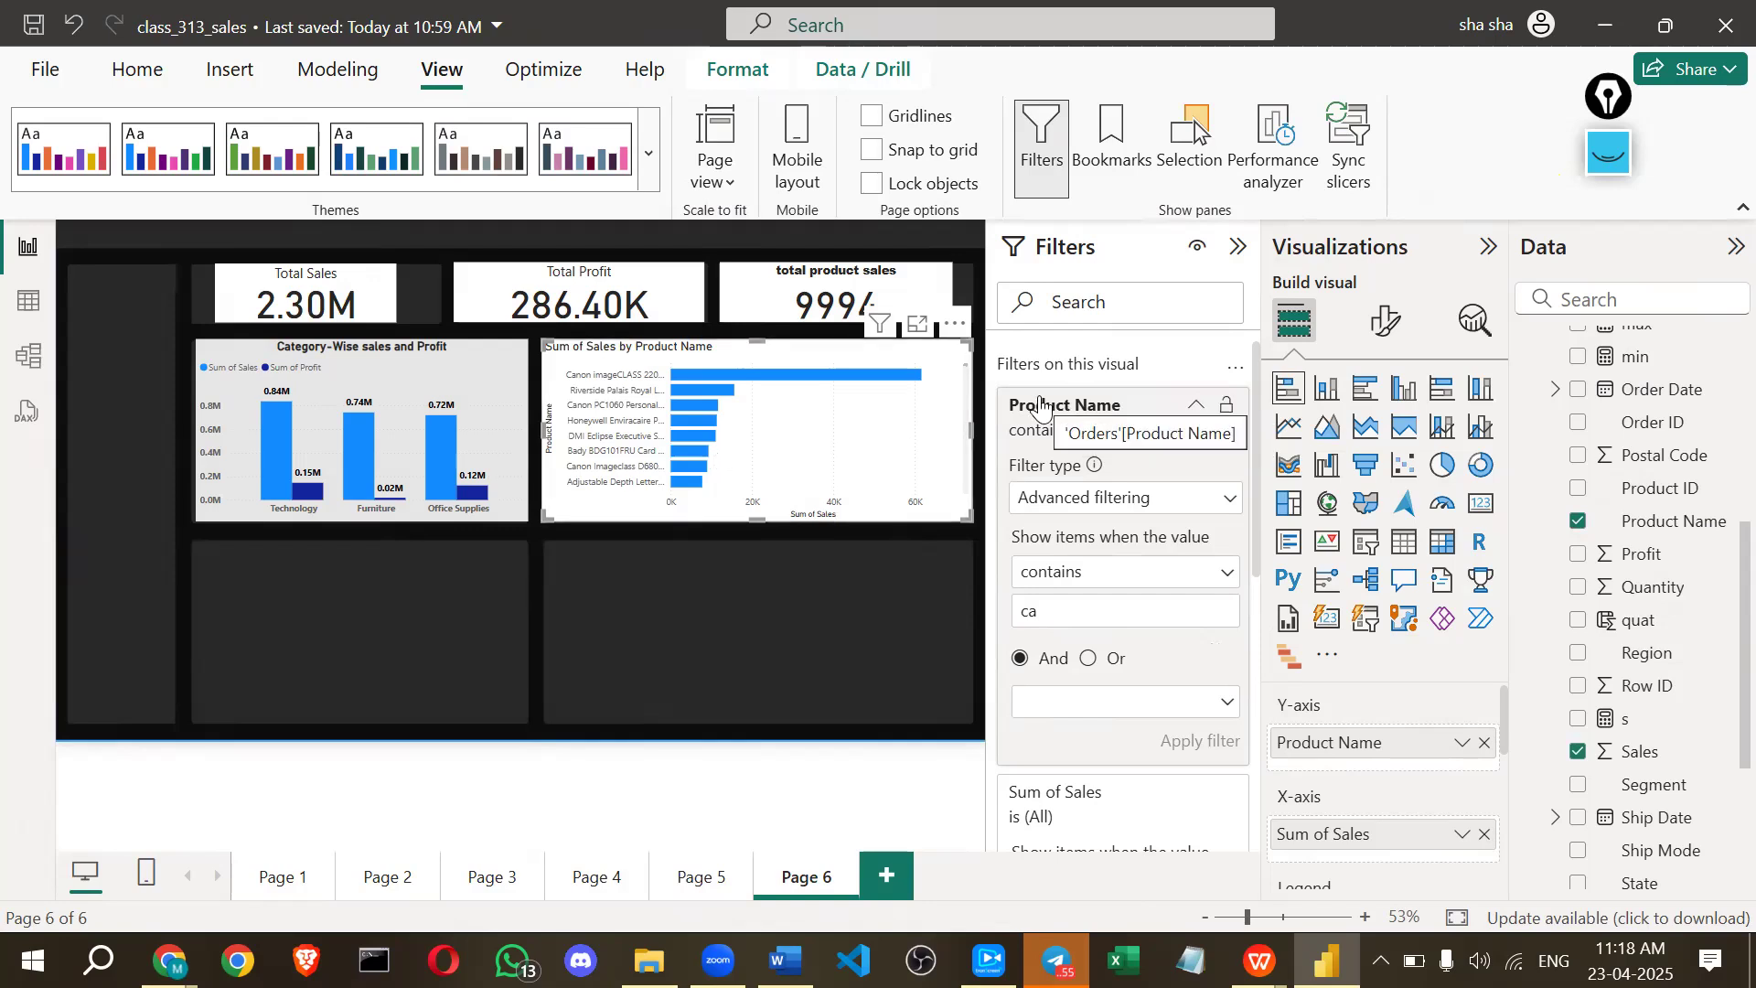
# Switch the Product Name filter to Top N, apply top 5 by Sum of Sales, and deselect the bar chart.
pyautogui.click(1061, 499)
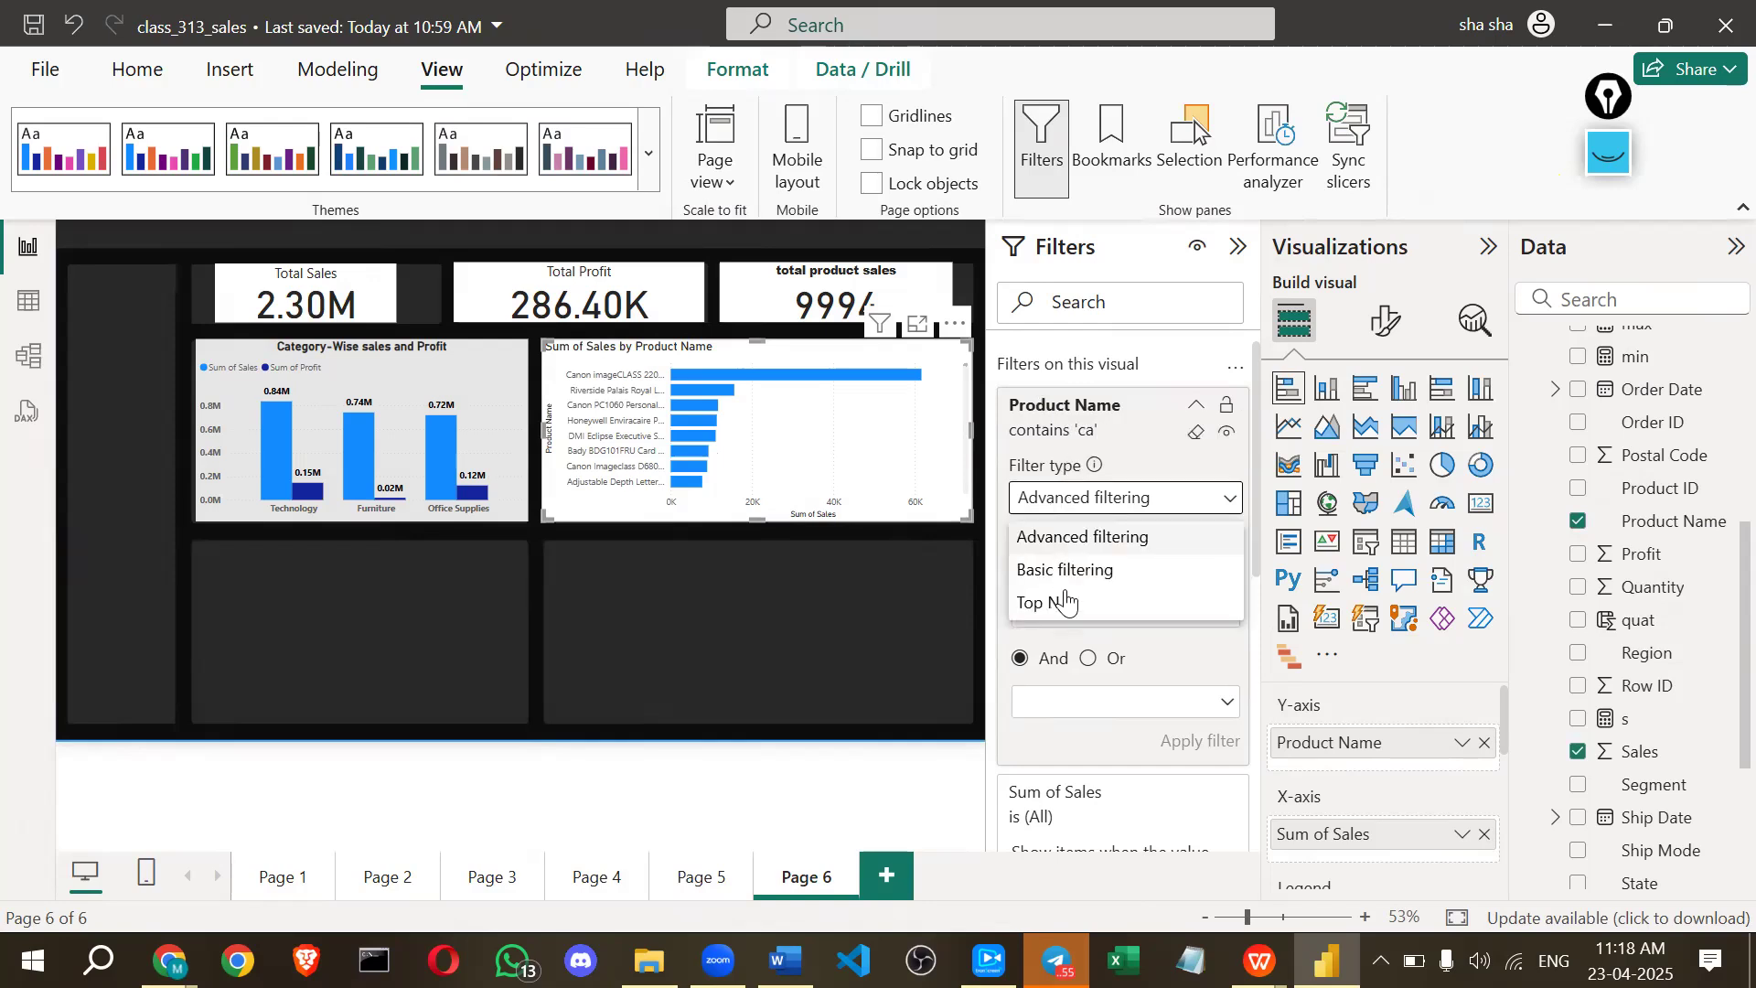
pyautogui.click(1066, 596)
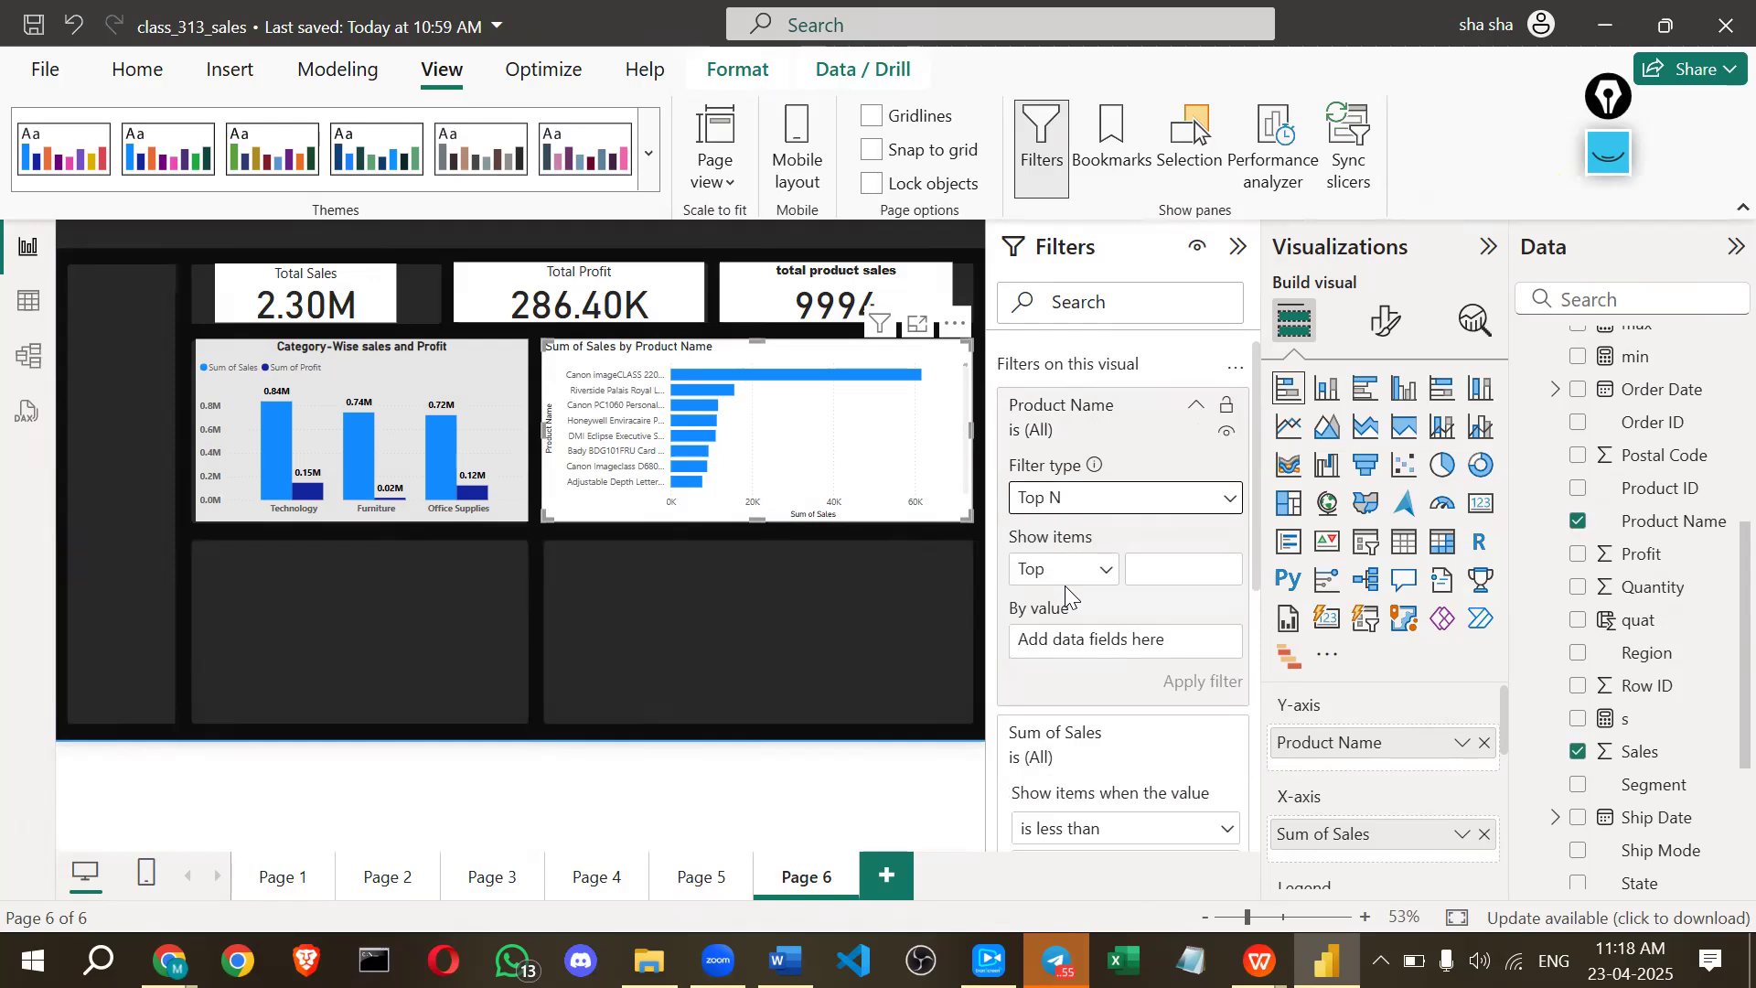
pyautogui.click(1101, 570)
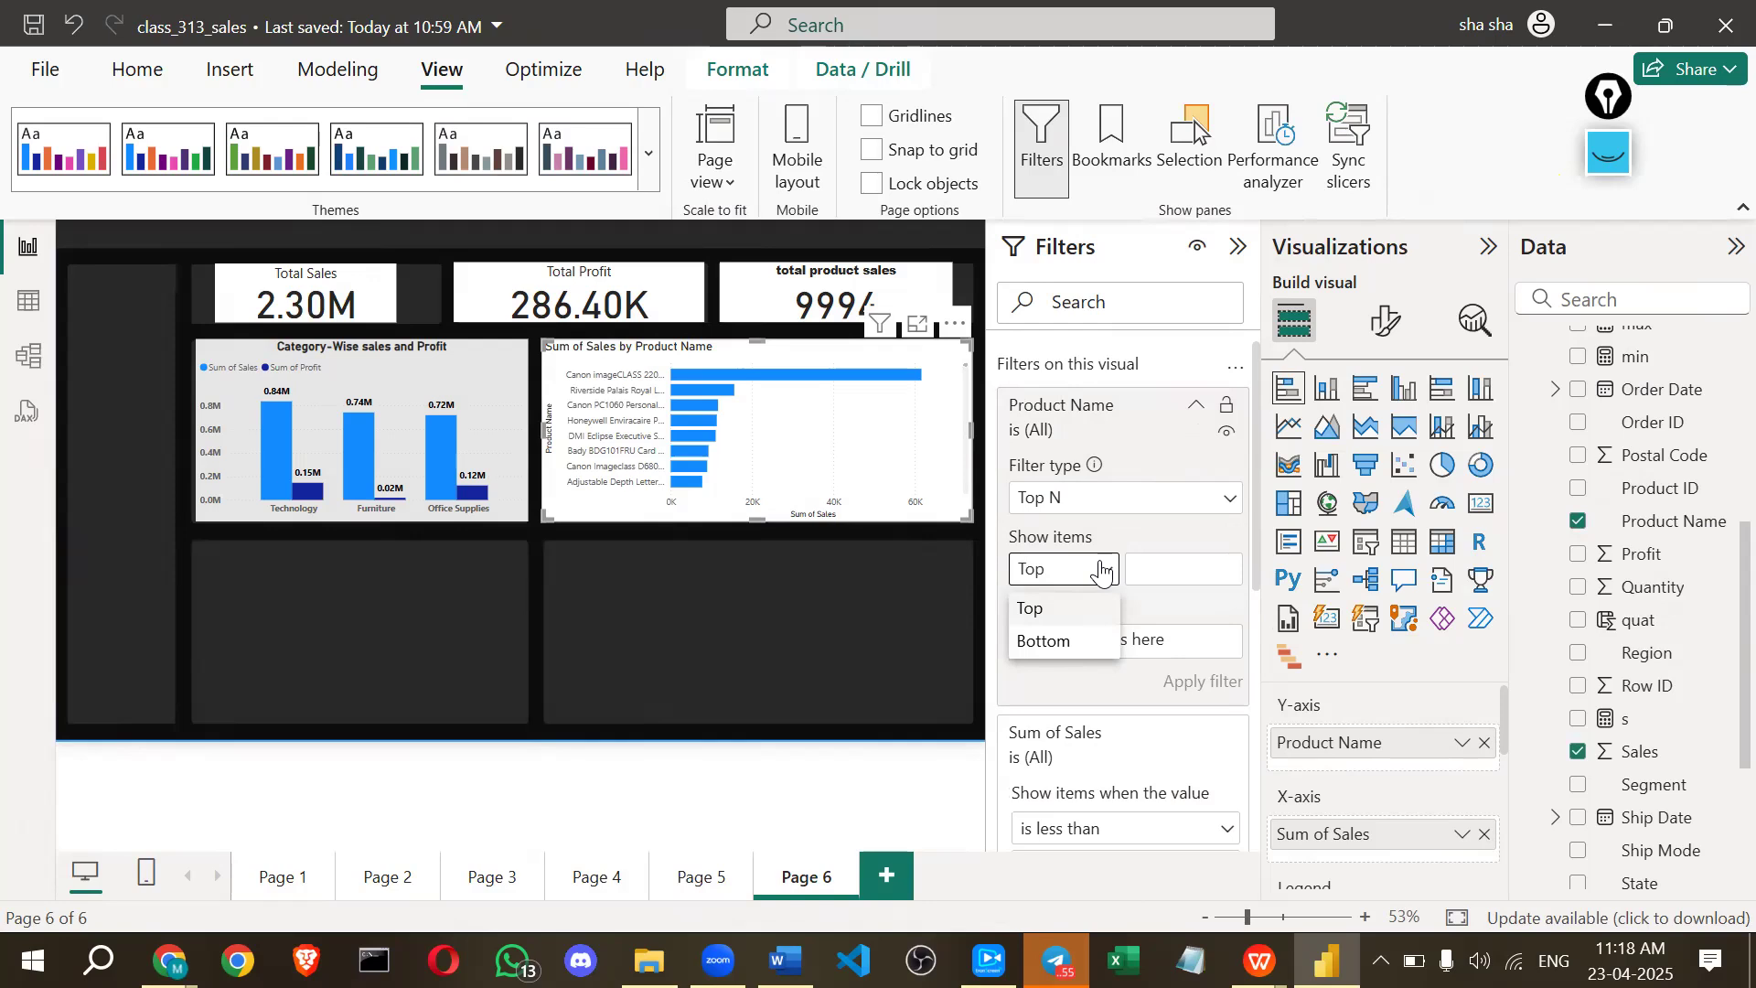
pyautogui.click(1160, 566)
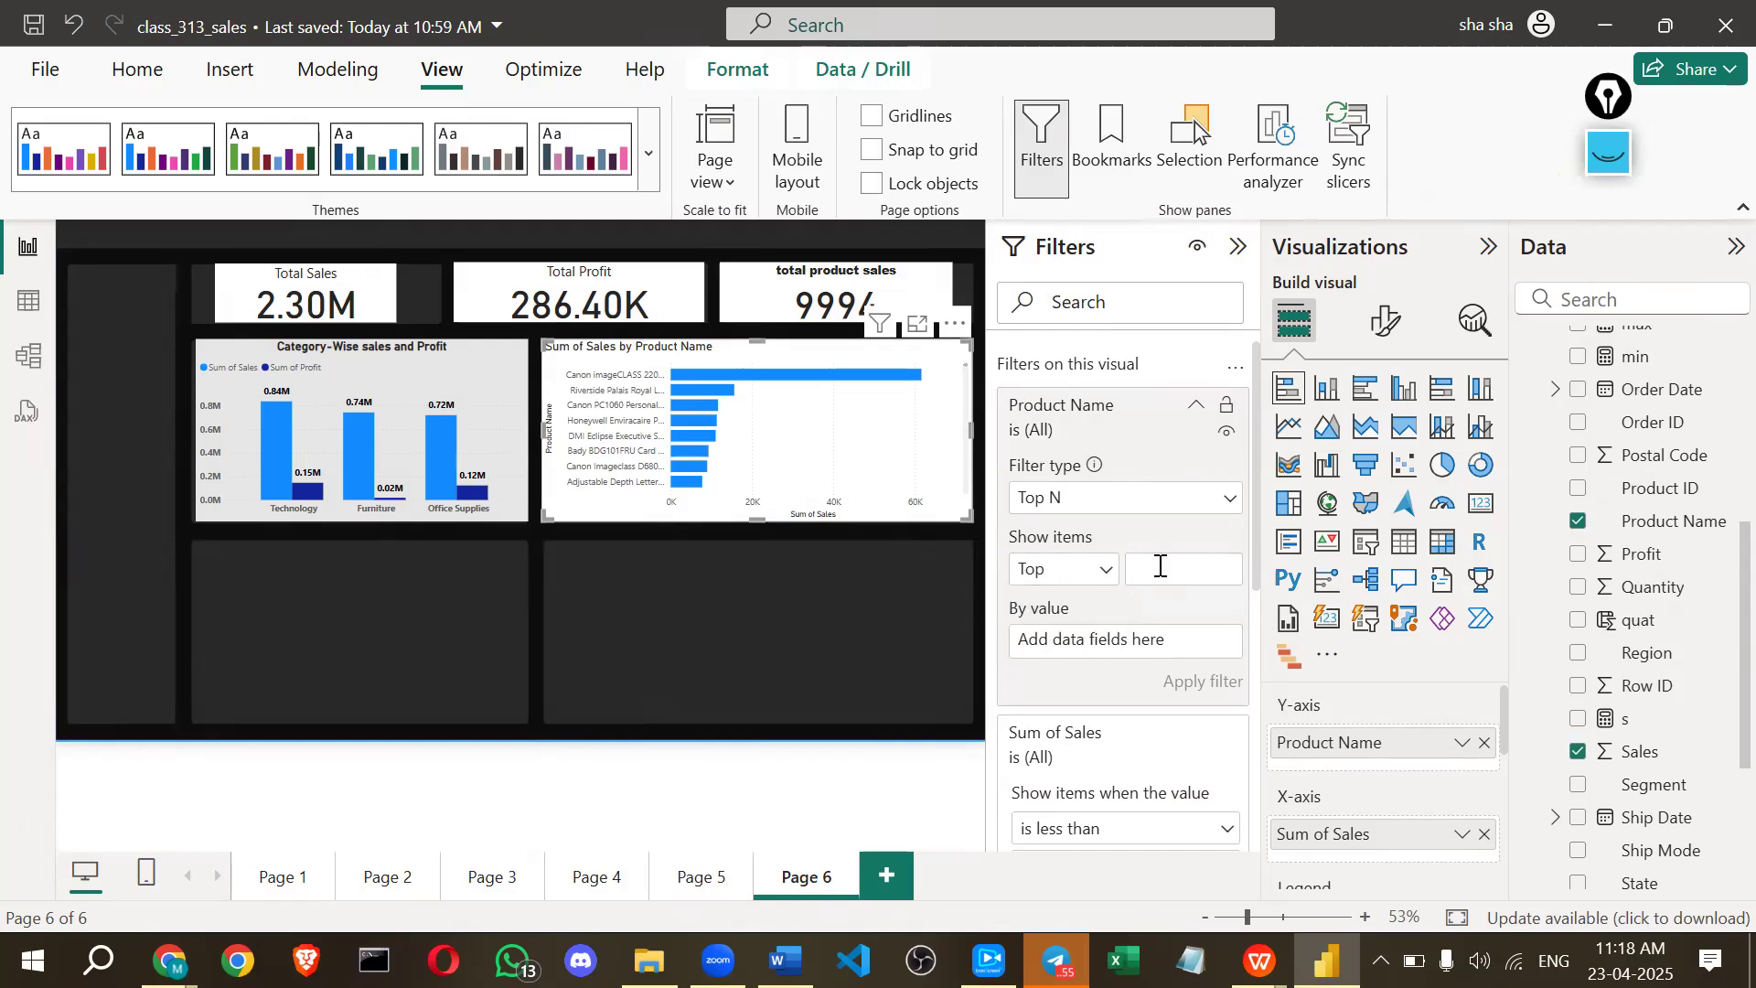
pyautogui.write('5')
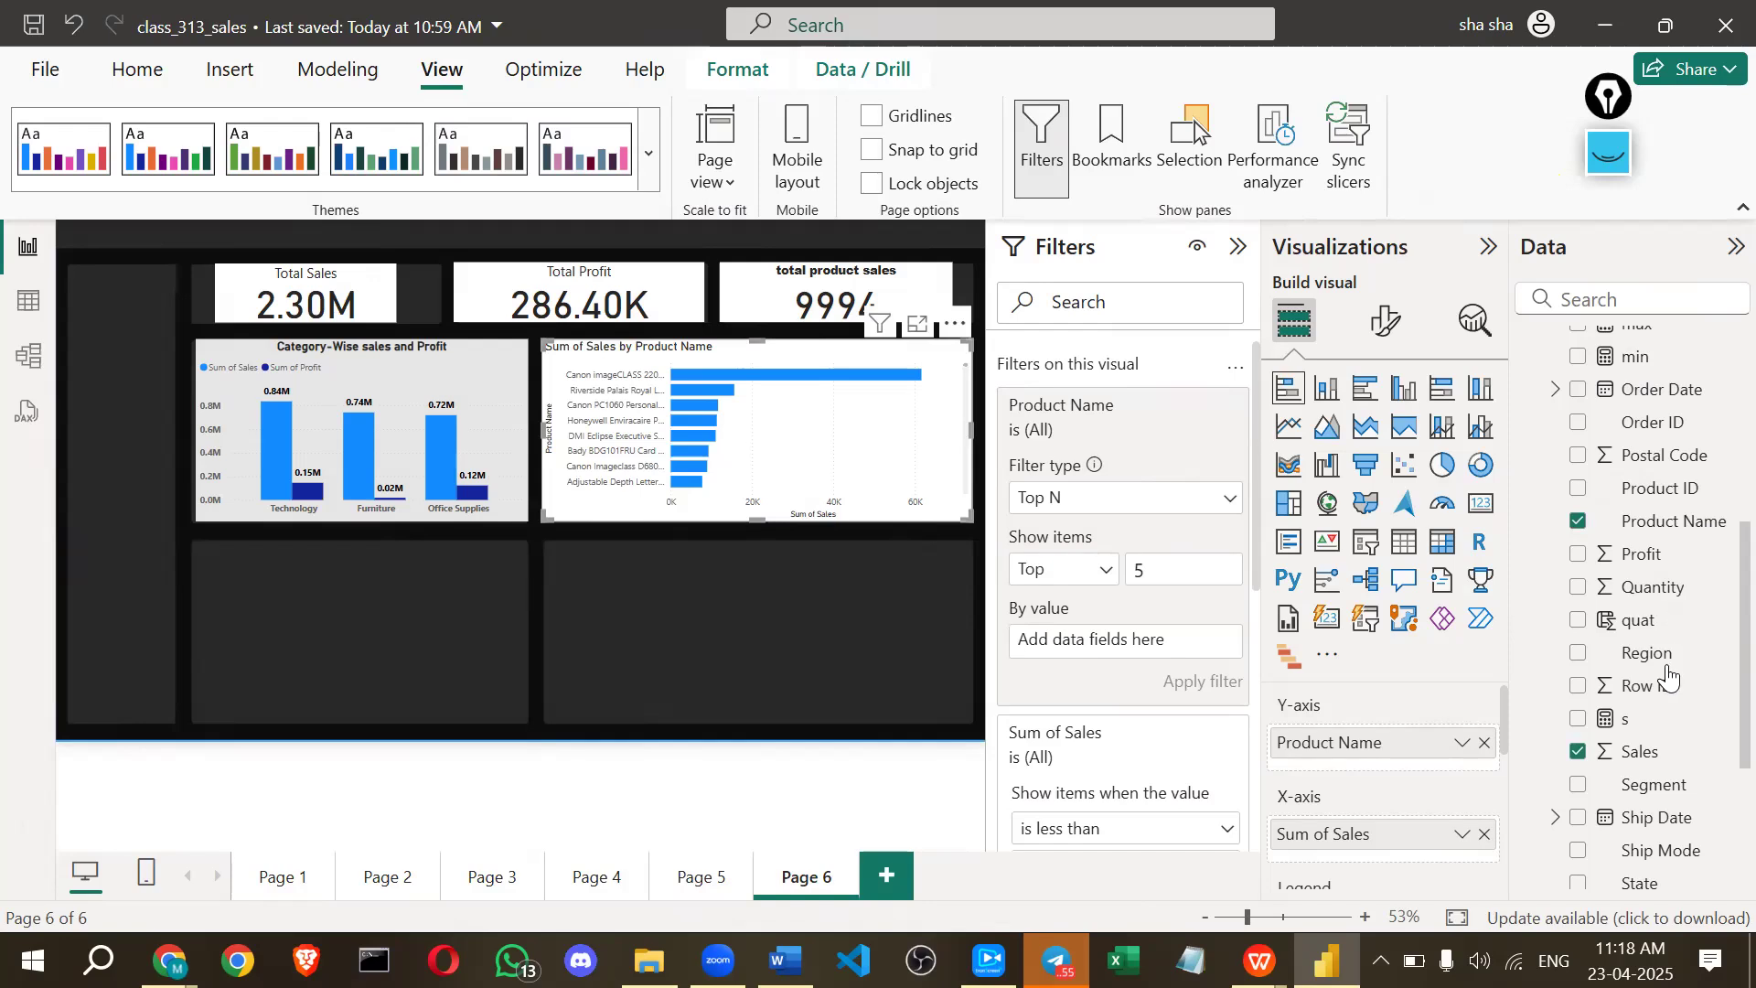
pyautogui.moveTo(1652, 766); pyautogui.dragTo(1154, 641)
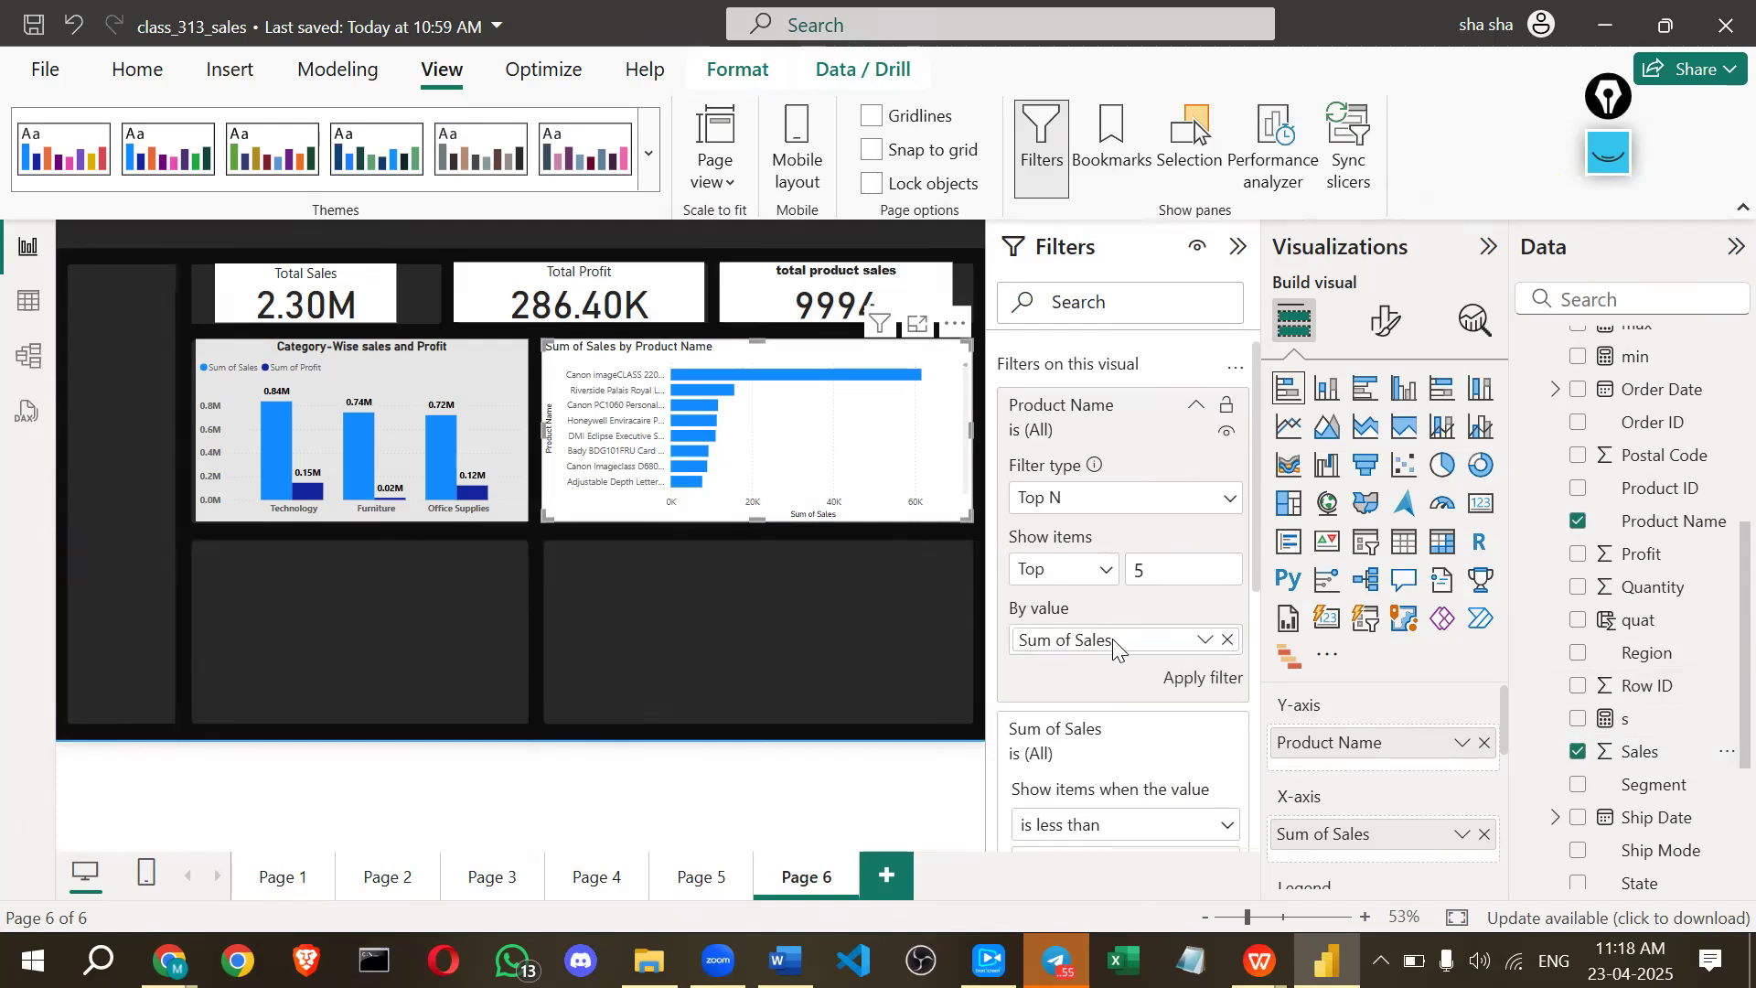
pyautogui.click(1205, 640)
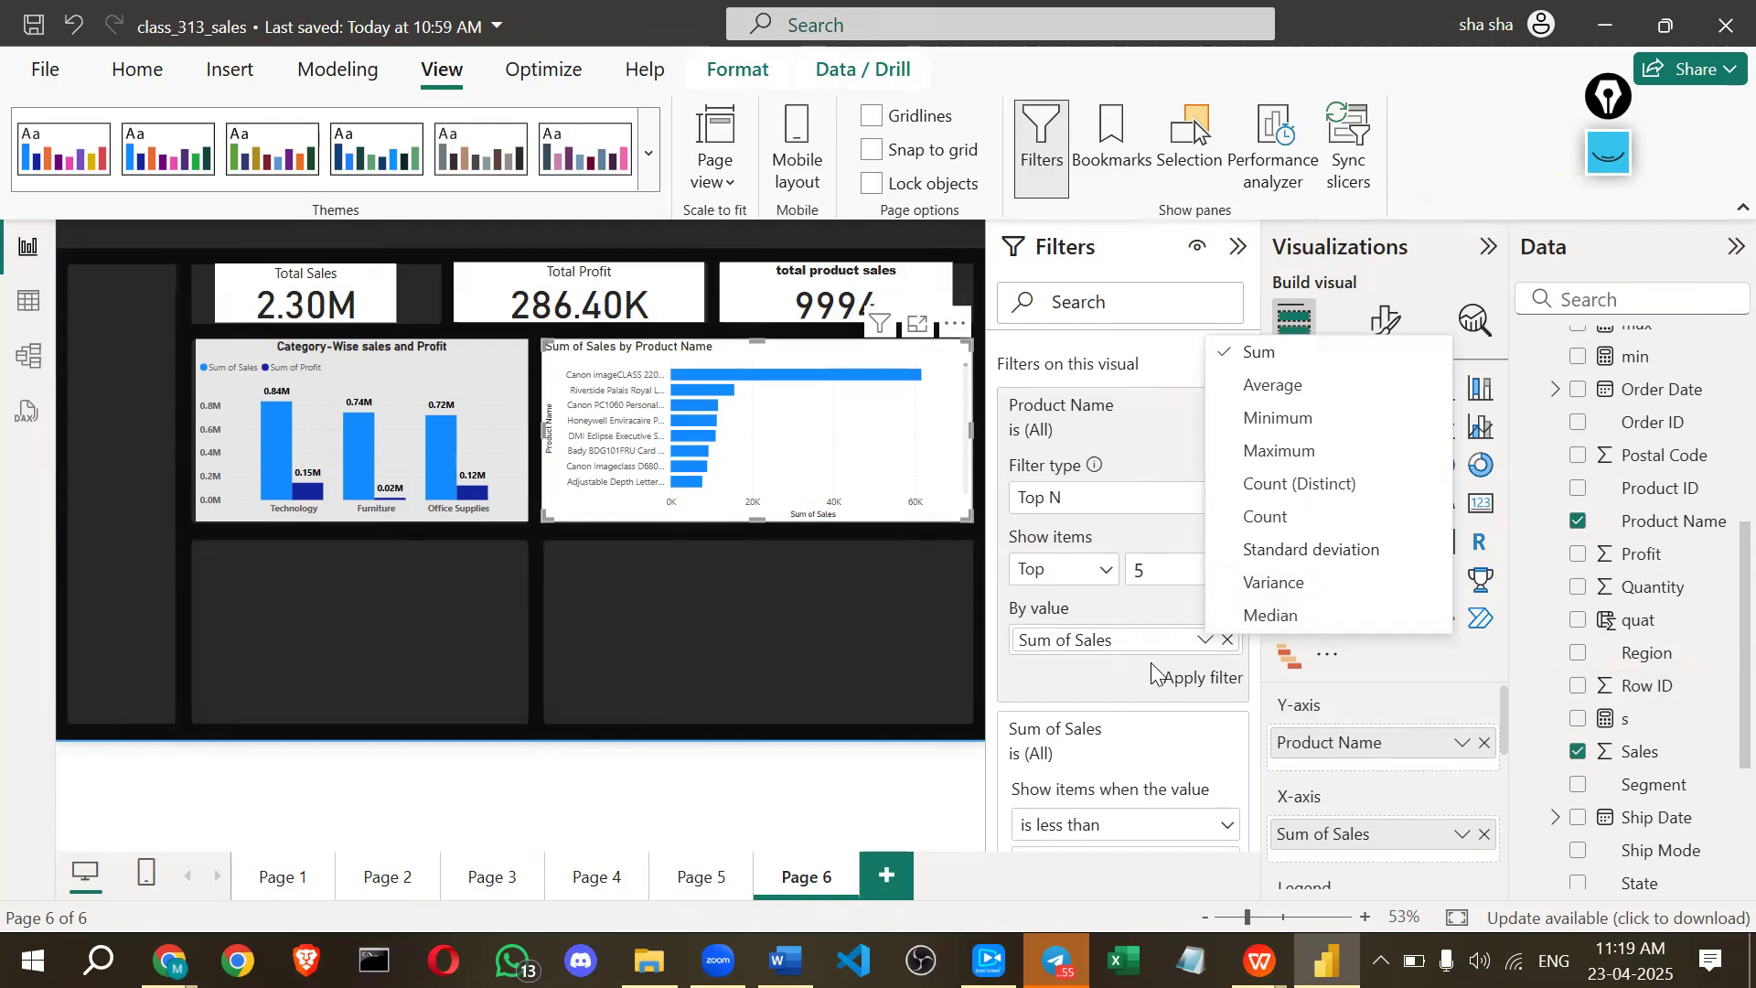
pyautogui.click(1203, 686)
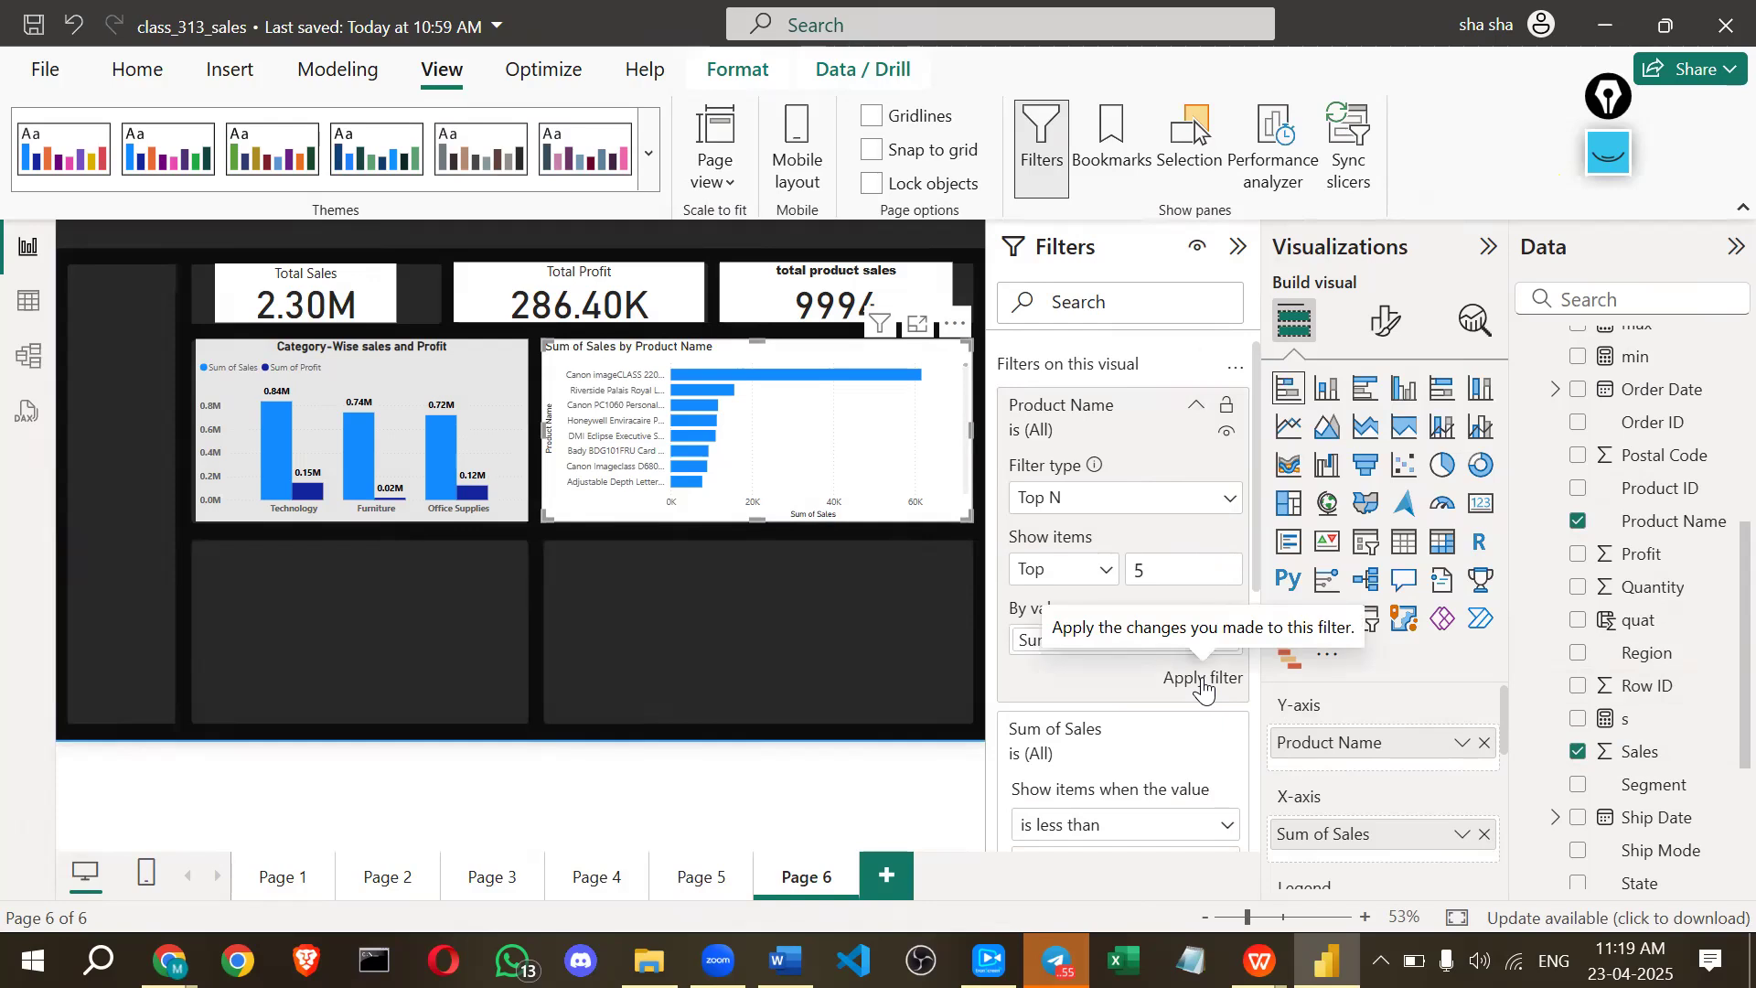
pyautogui.click(1204, 687)
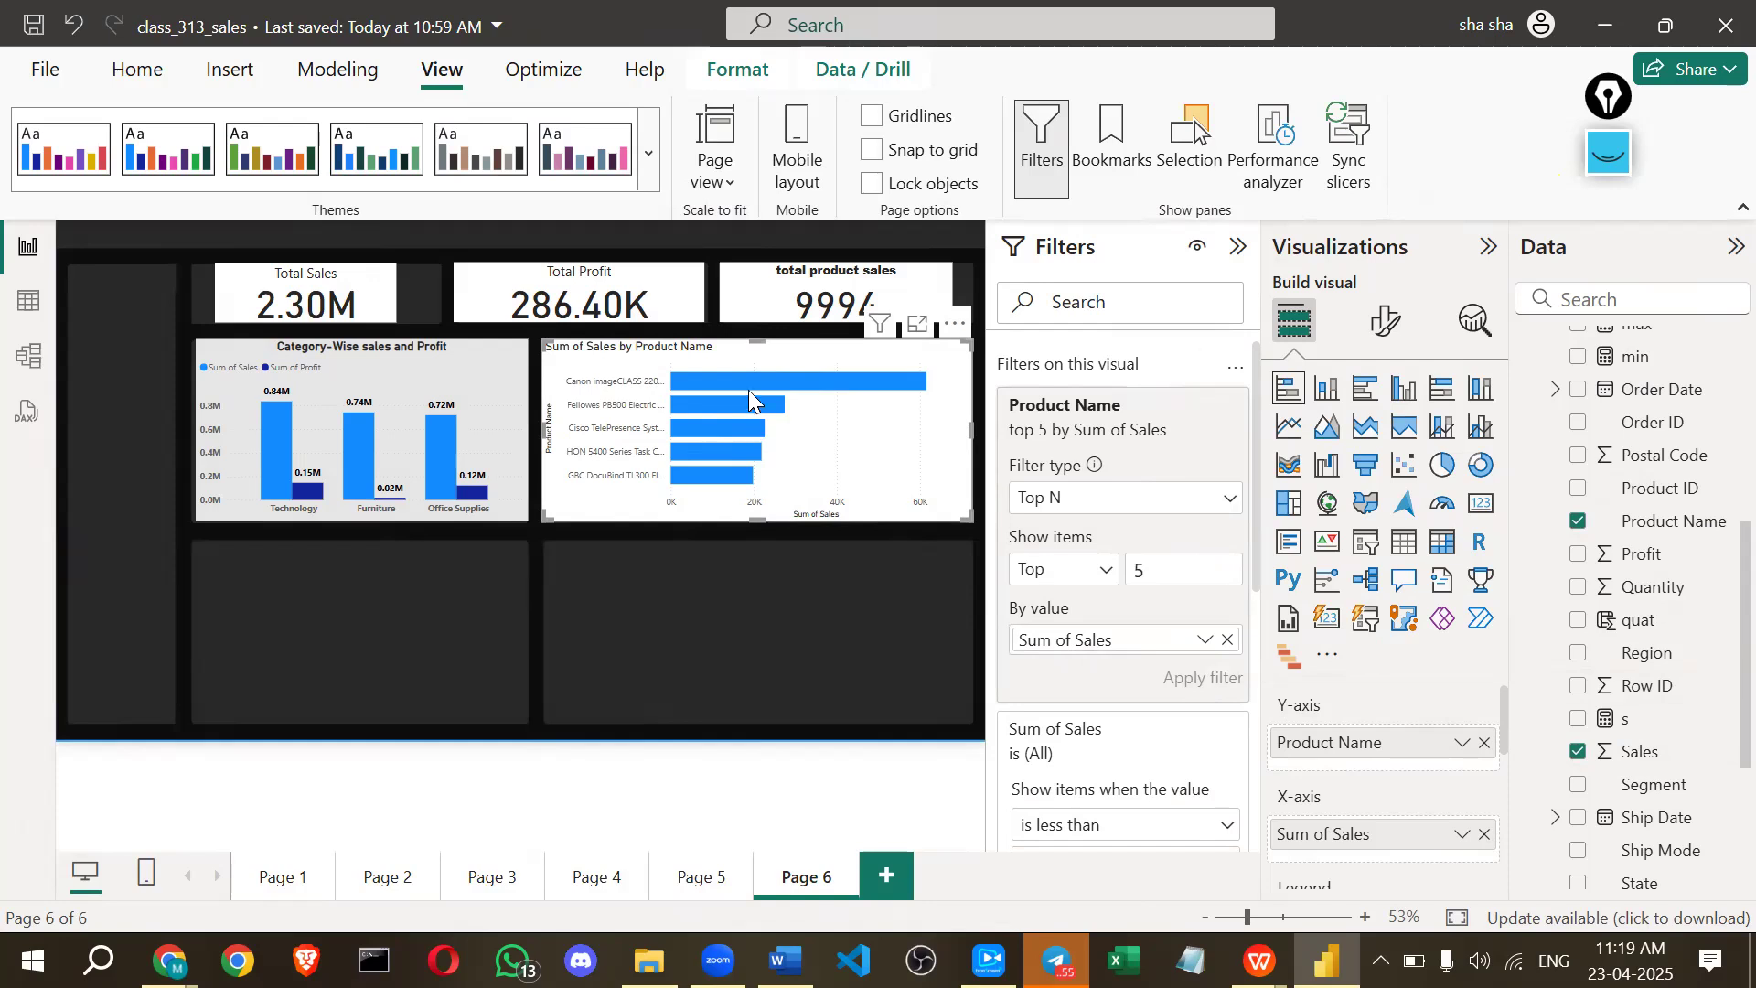
pyautogui.moveTo(748, 388)
pyautogui.click(830, 711)
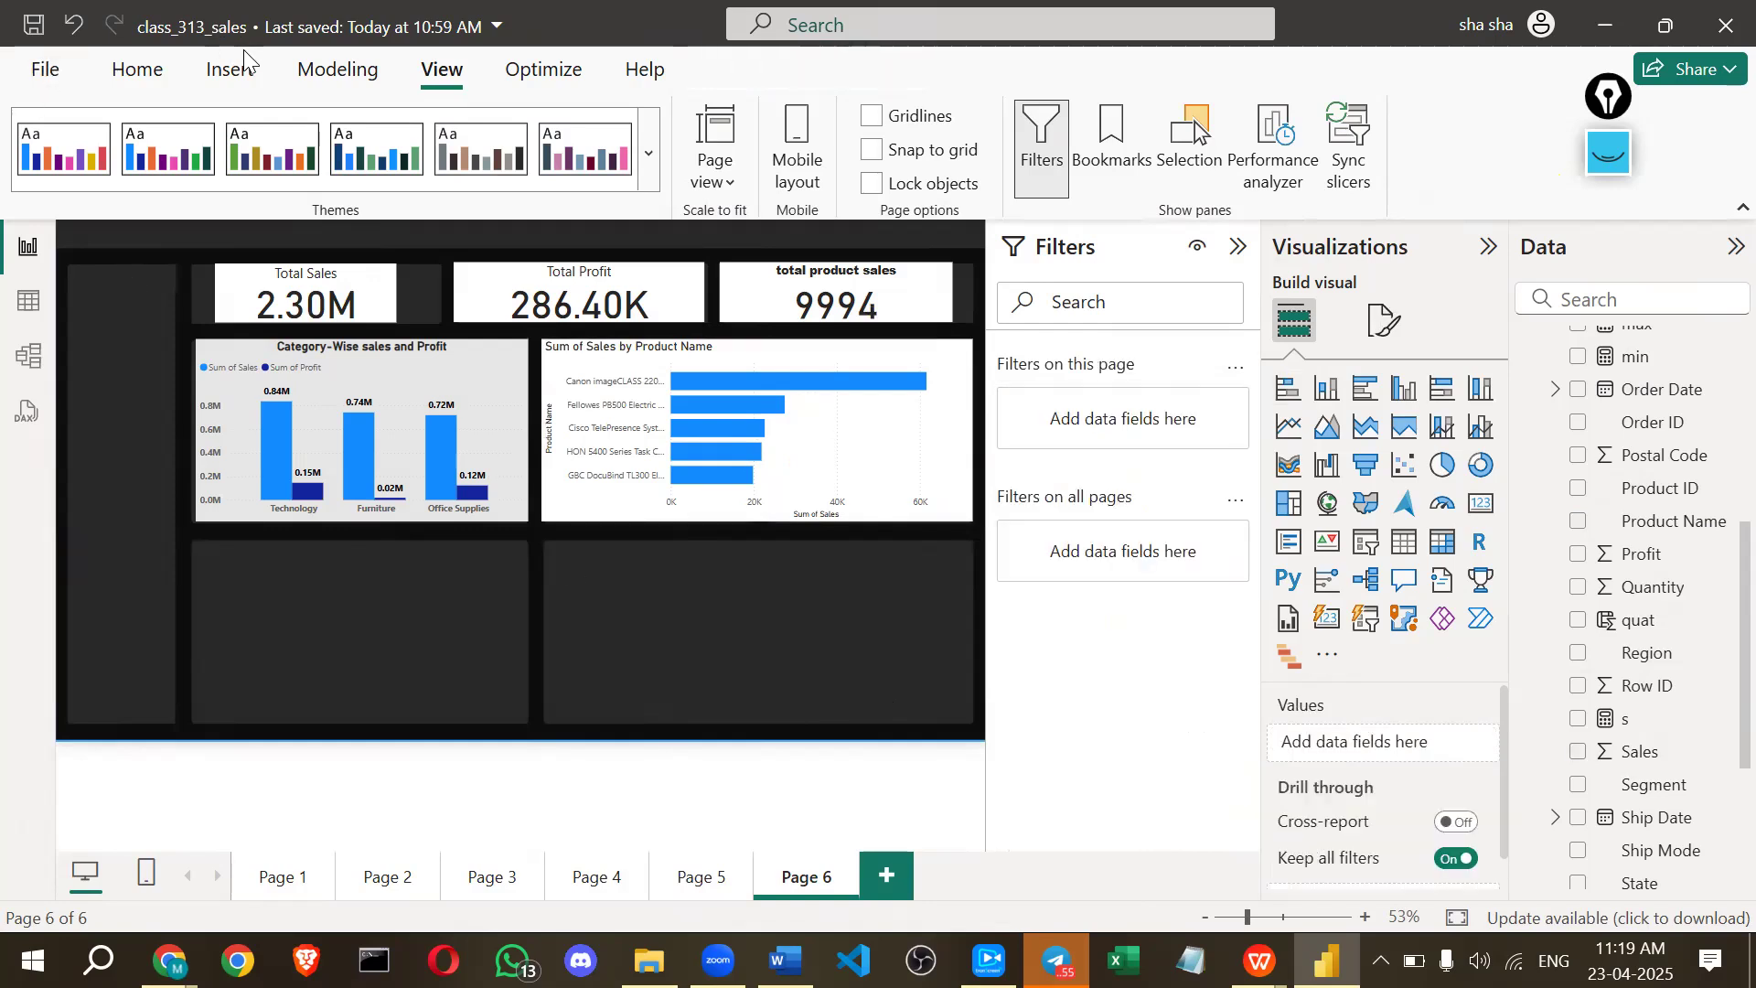
pyautogui.click(227, 73)
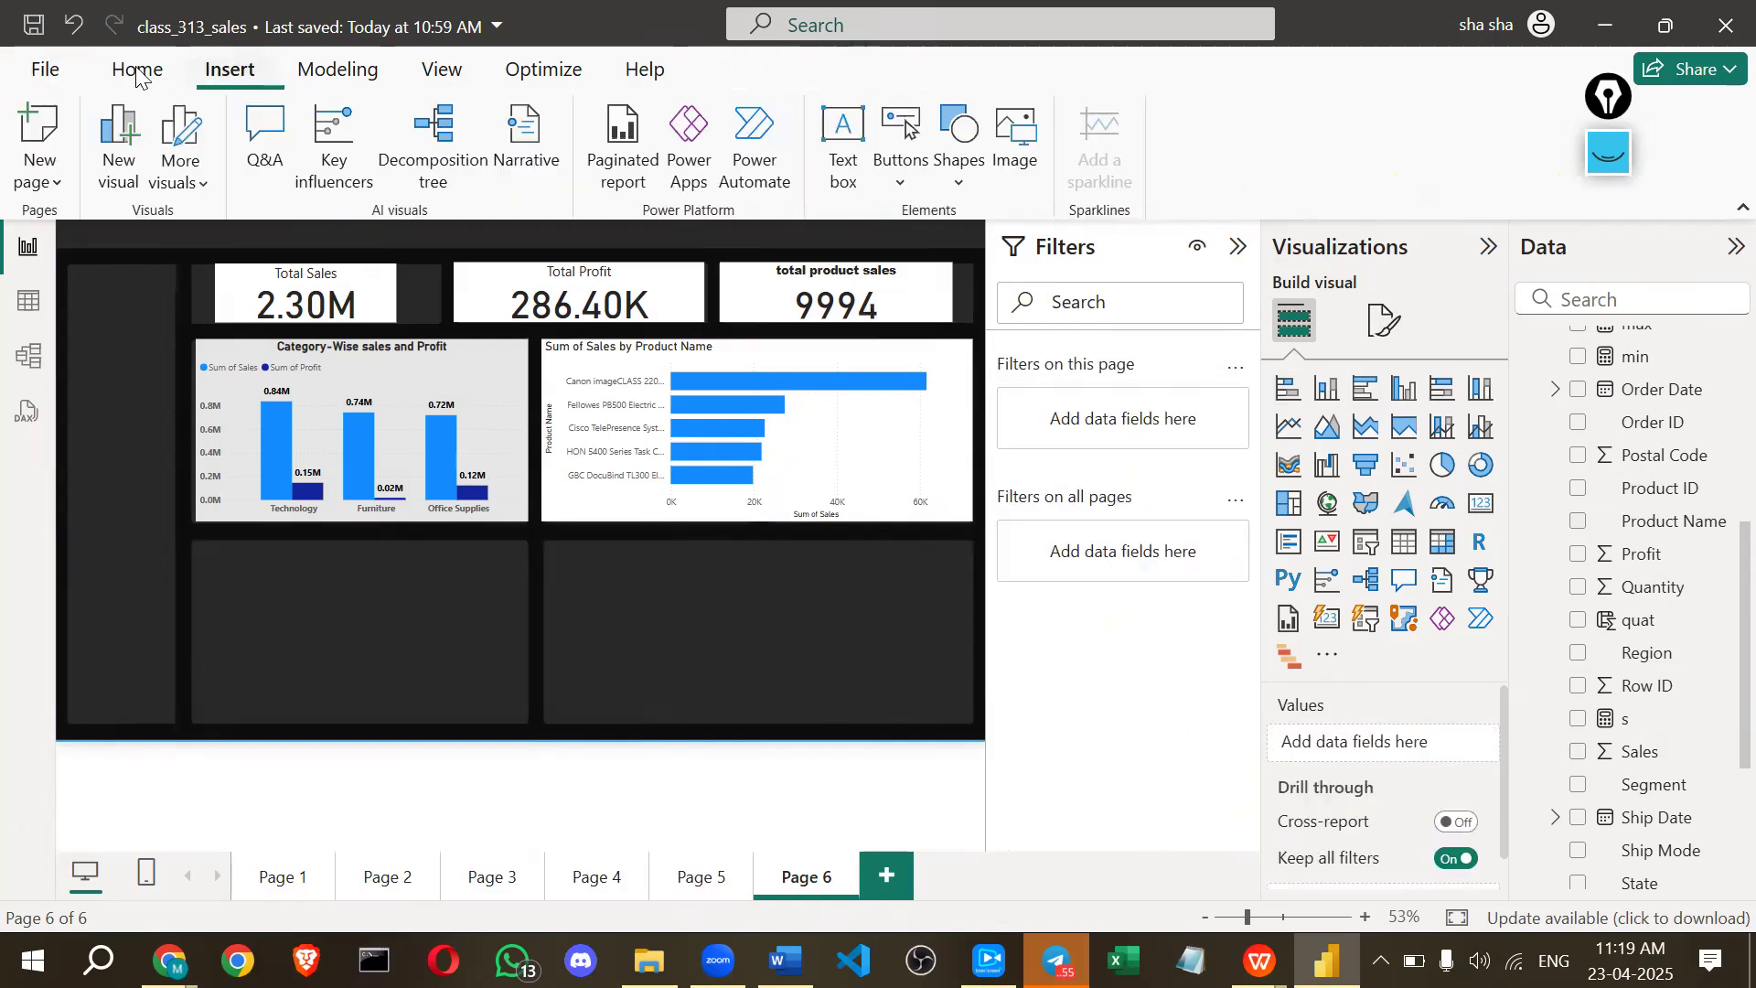
pyautogui.click(137, 73)
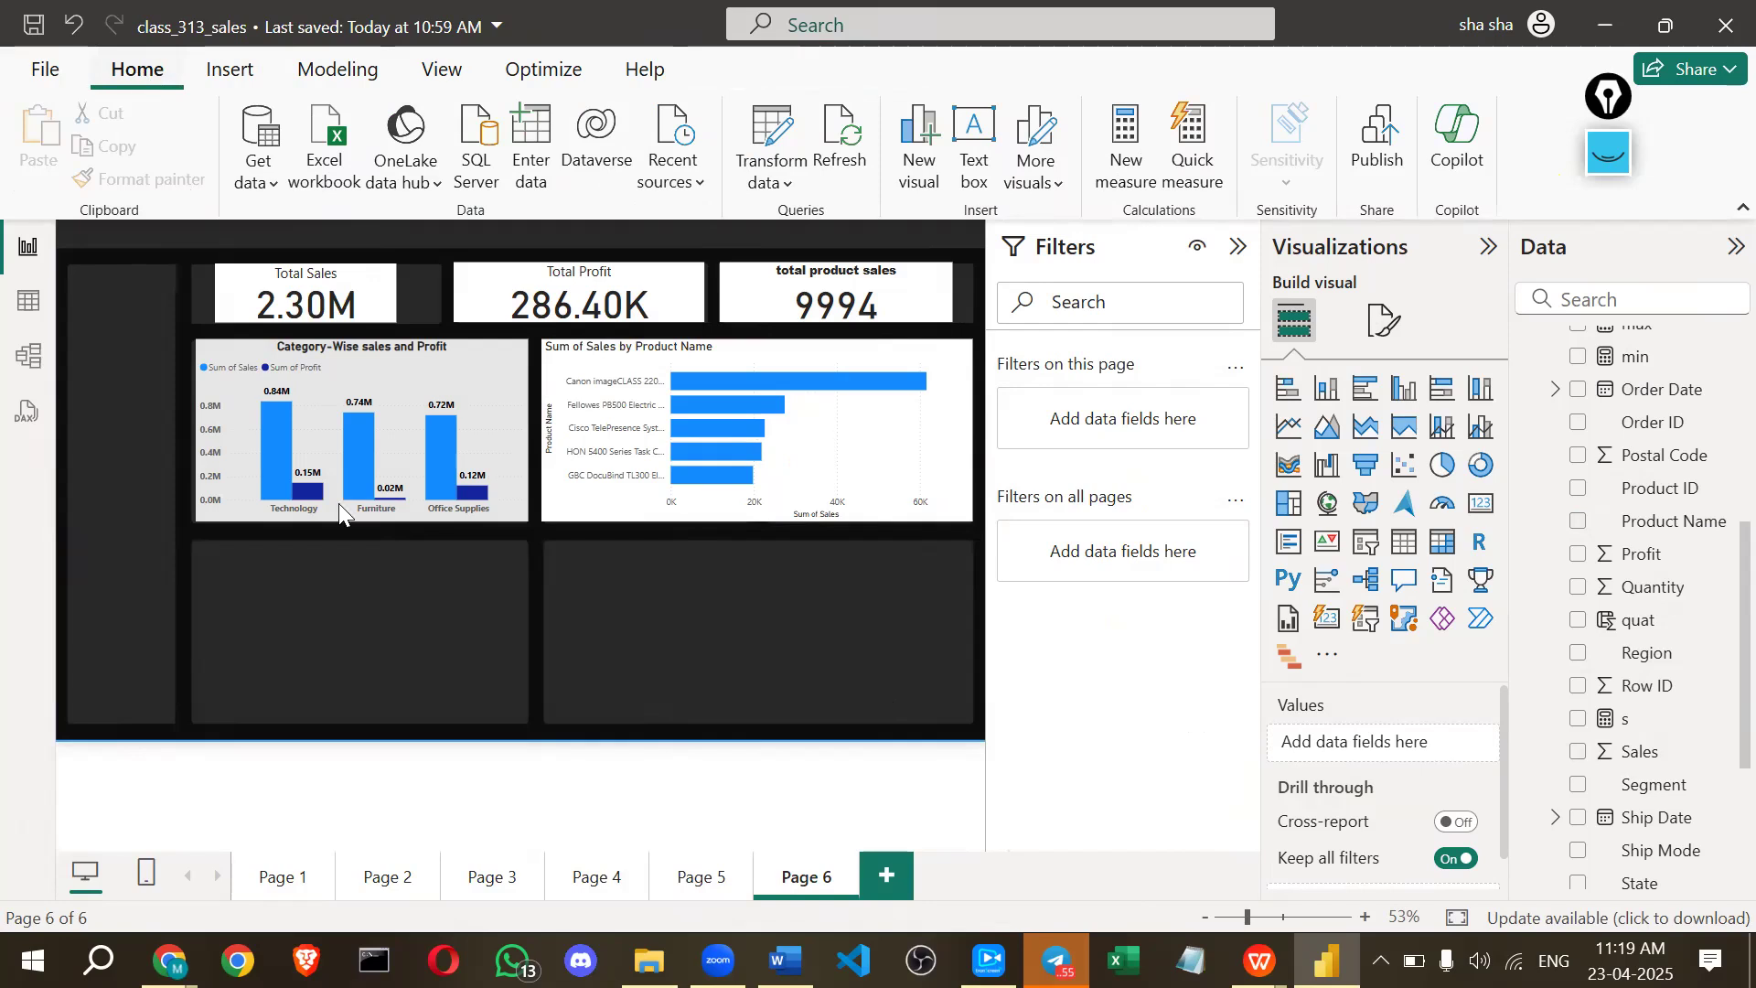
pyautogui.click(212, 72)
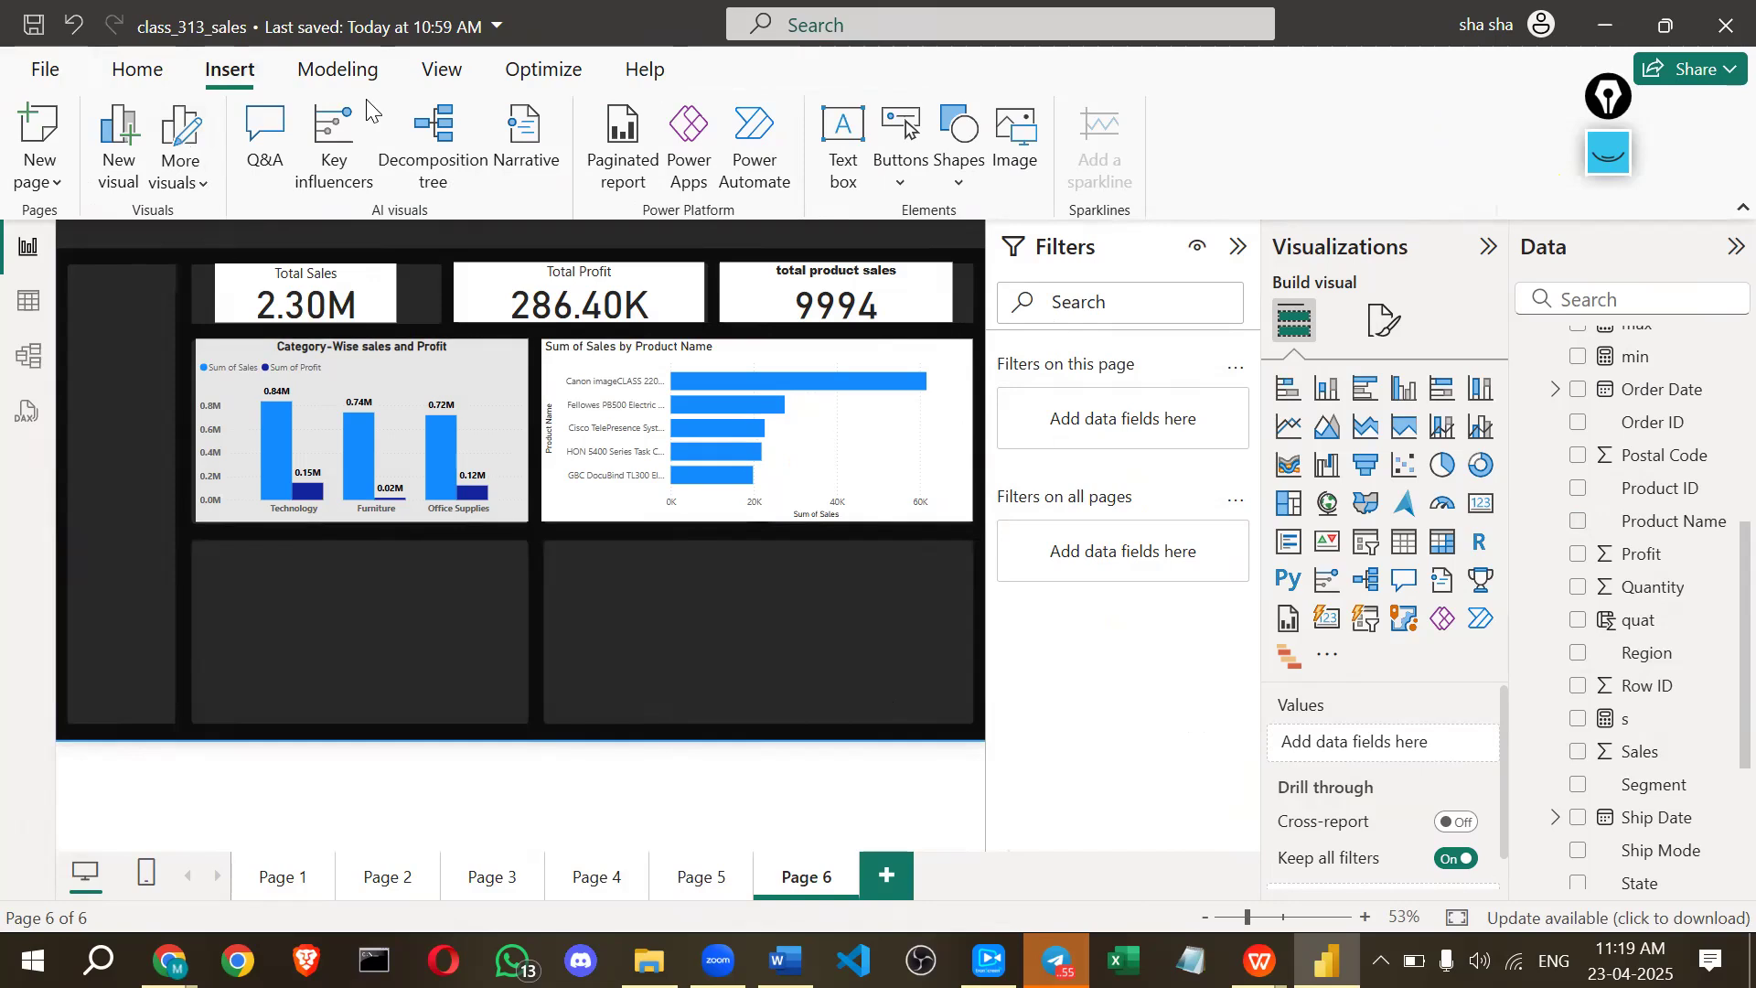
pyautogui.click(334, 73)
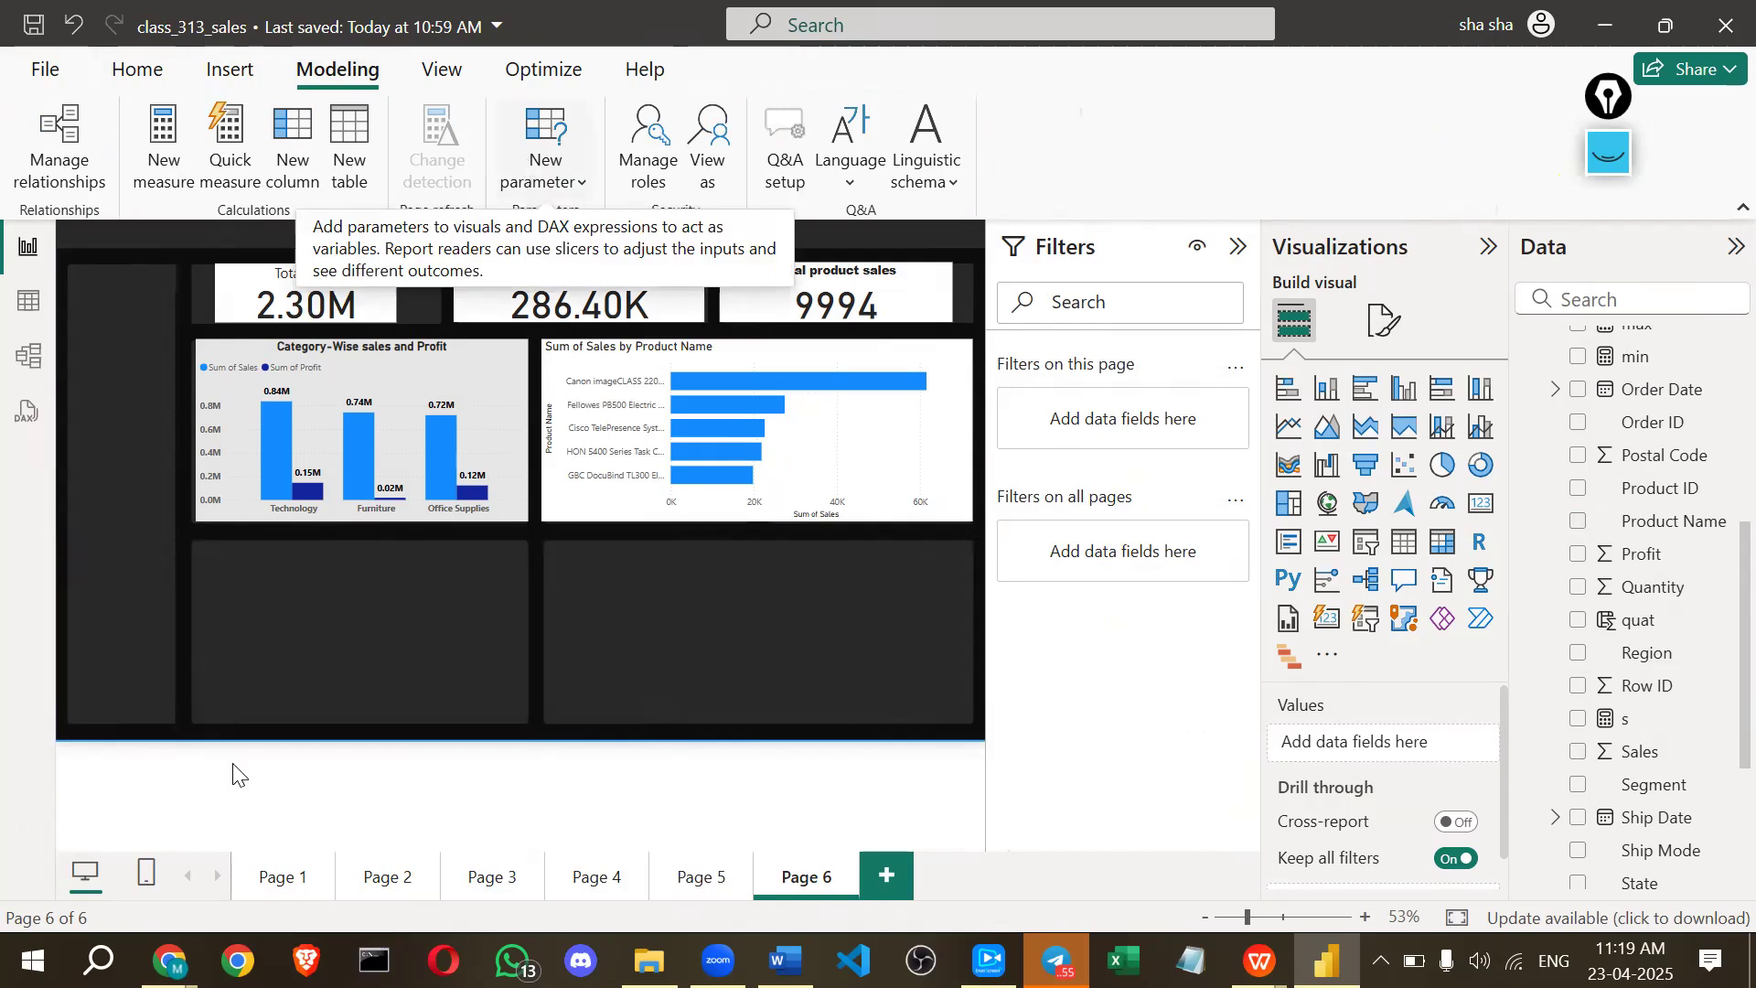
pyautogui.click(559, 187)
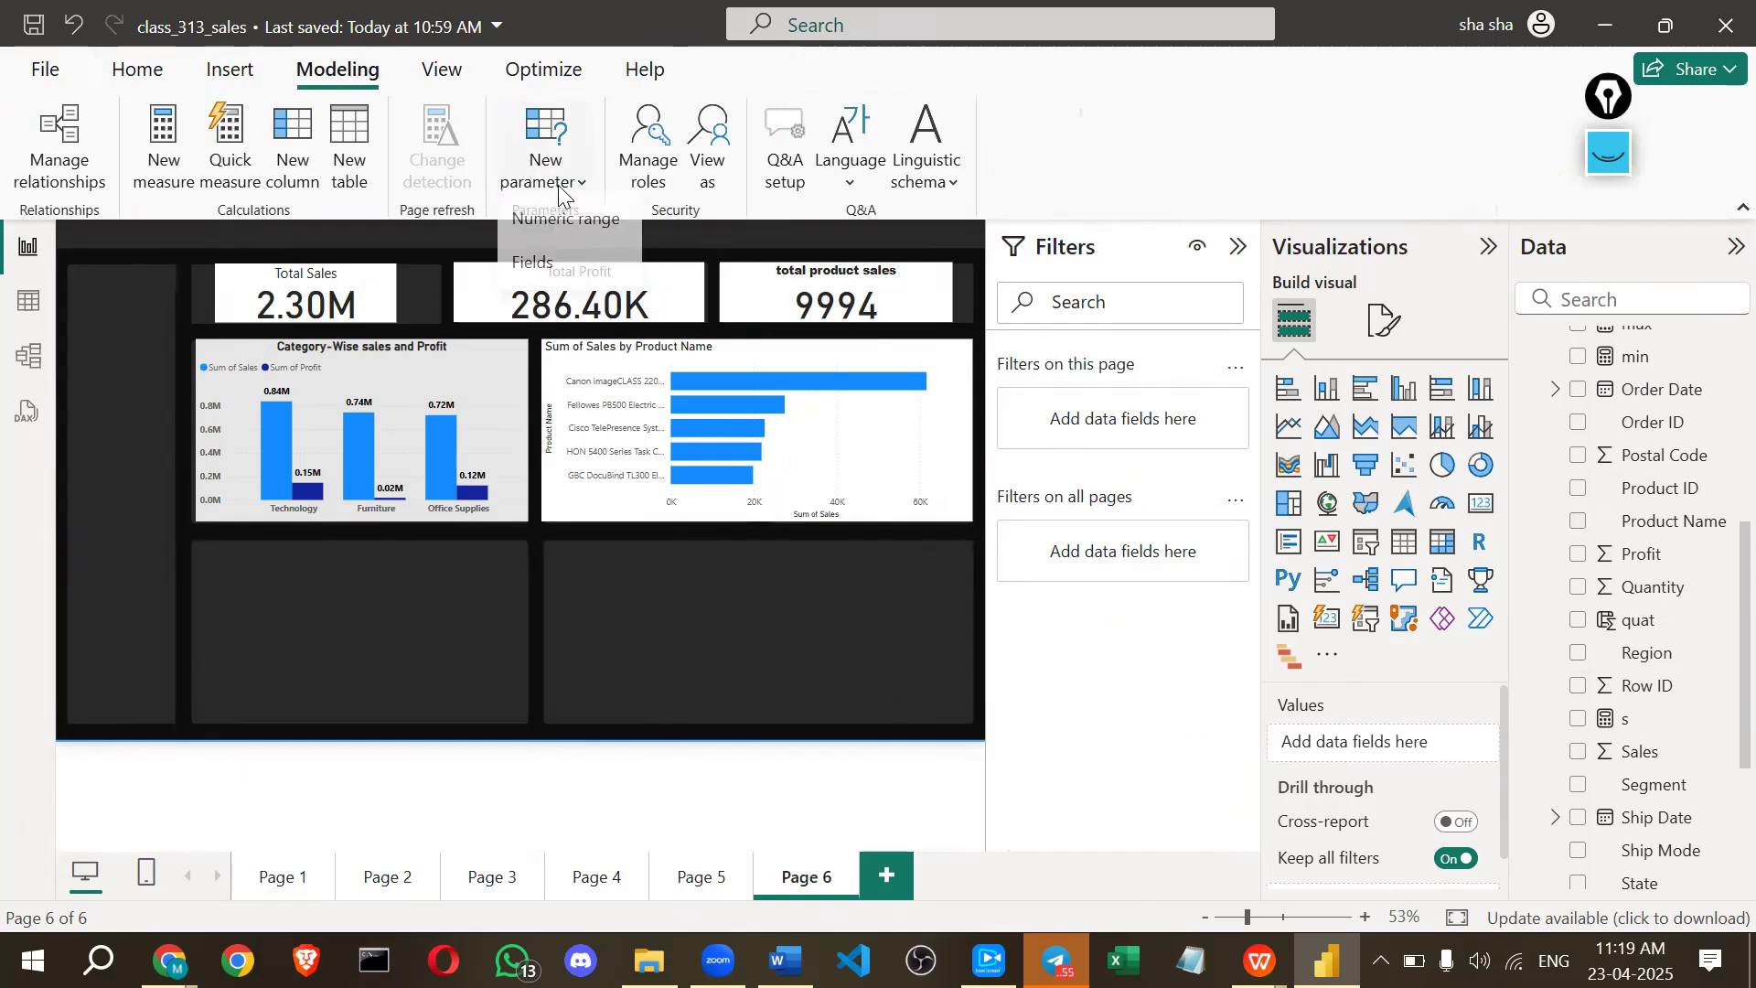
pyautogui.click(540, 568)
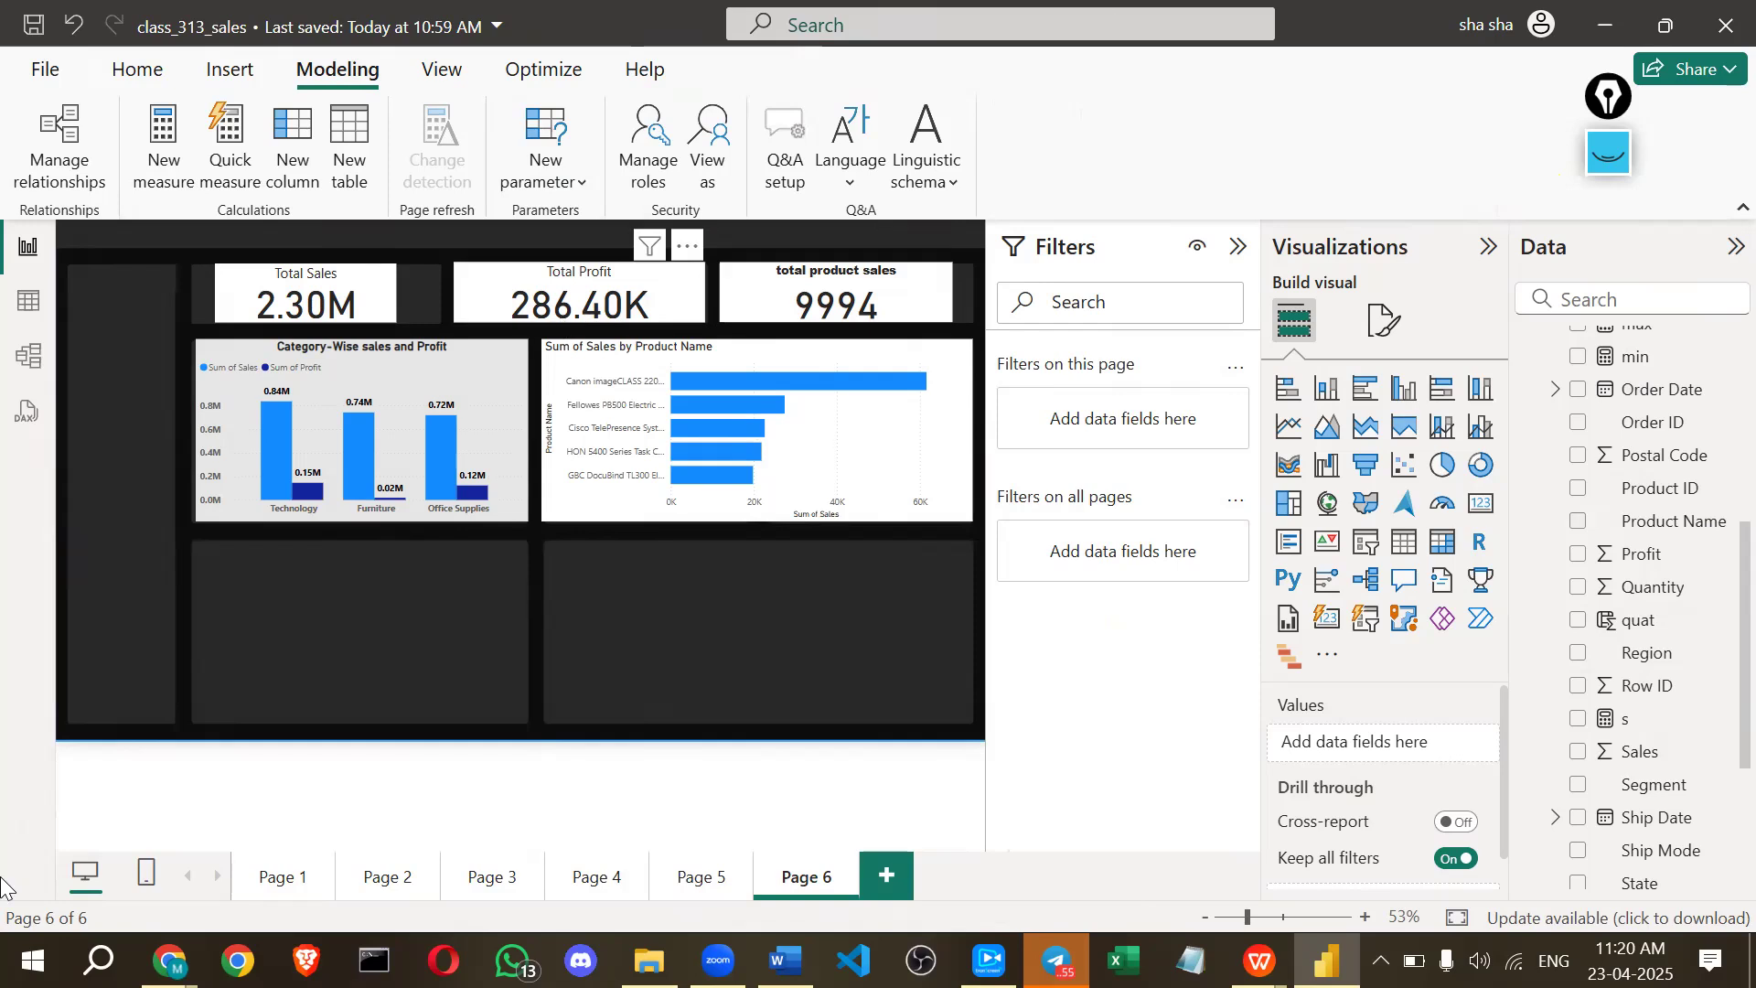
pyautogui.click(1609, 151)
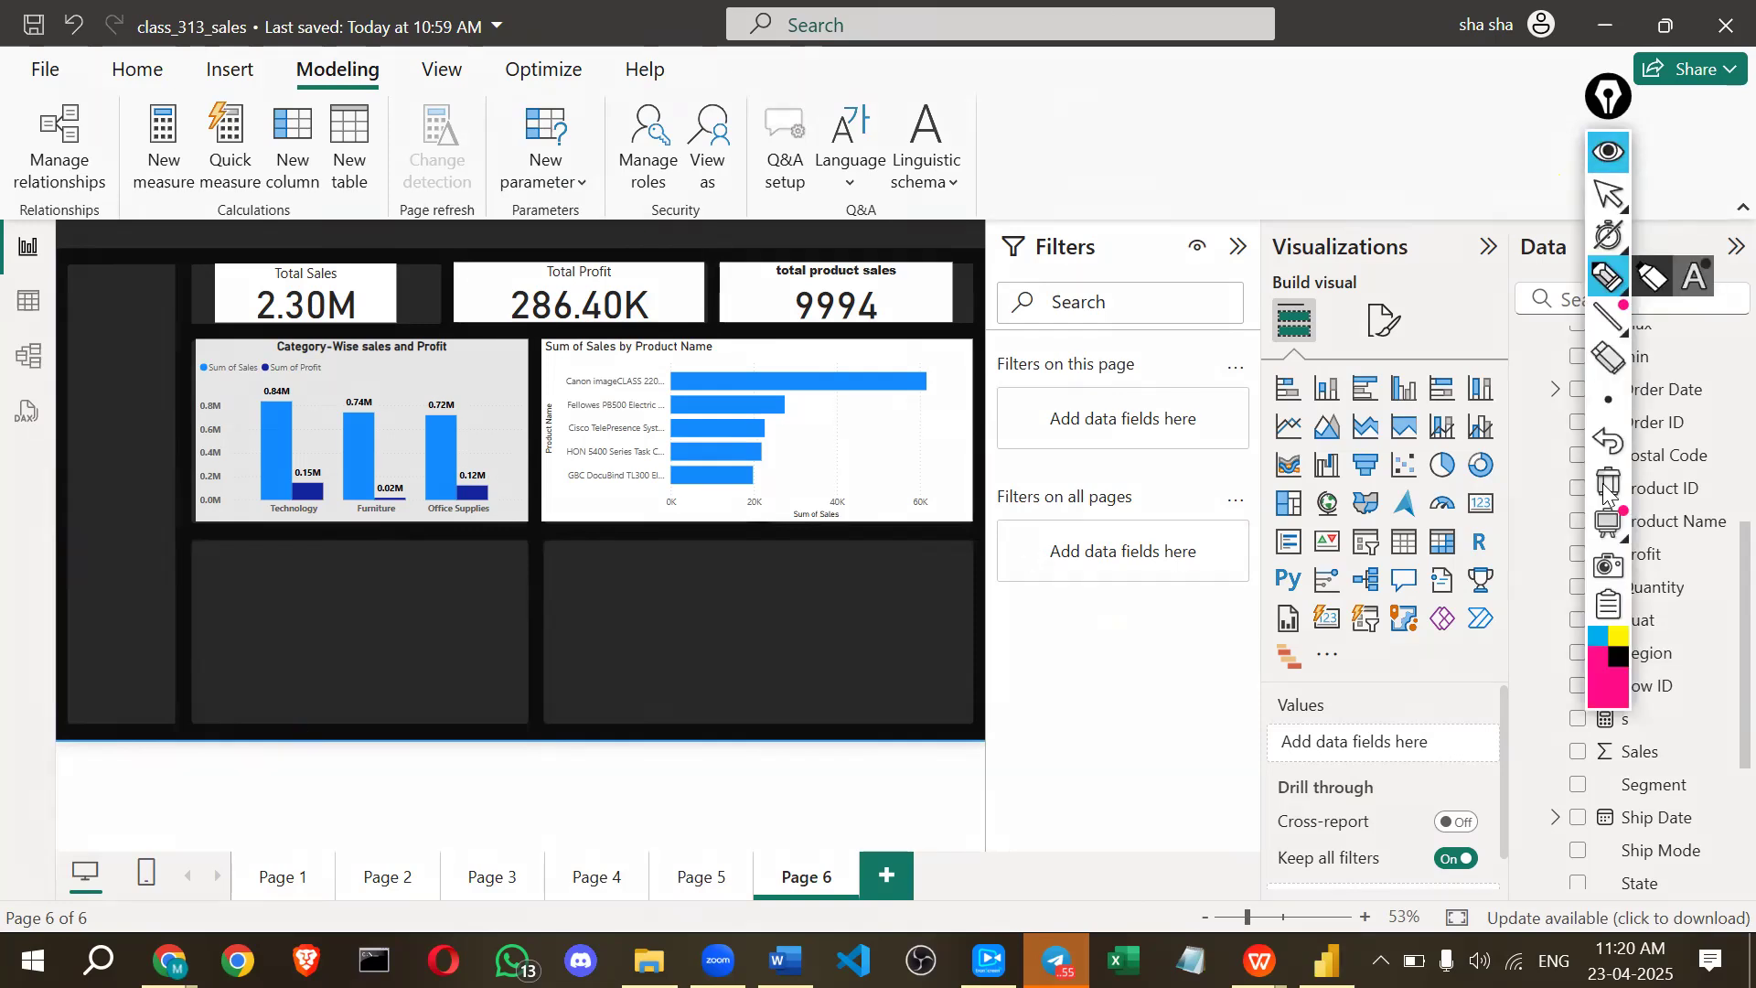
pyautogui.moveTo(778, 716)
pyautogui.mouseDown()
pyautogui.moveTo(843, 588)
pyautogui.moveTo(776, 544)
pyautogui.moveTo(769, 596)
pyautogui.mouseUp()
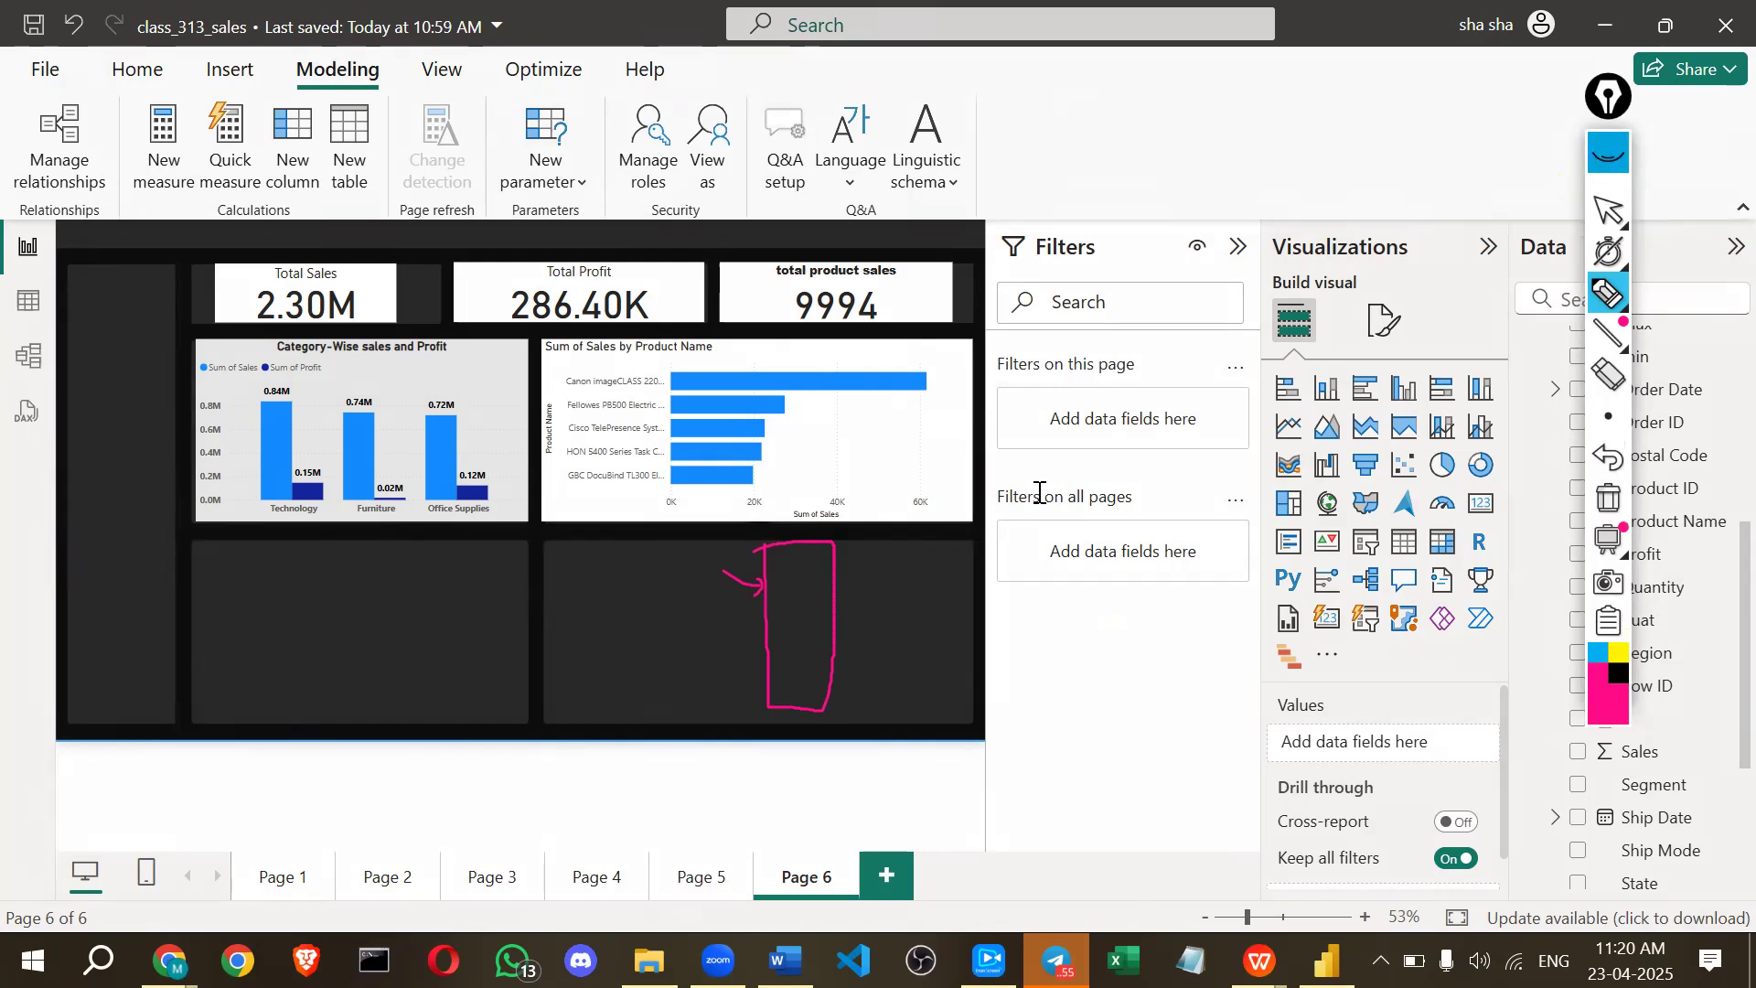
pyautogui.press('Escape')
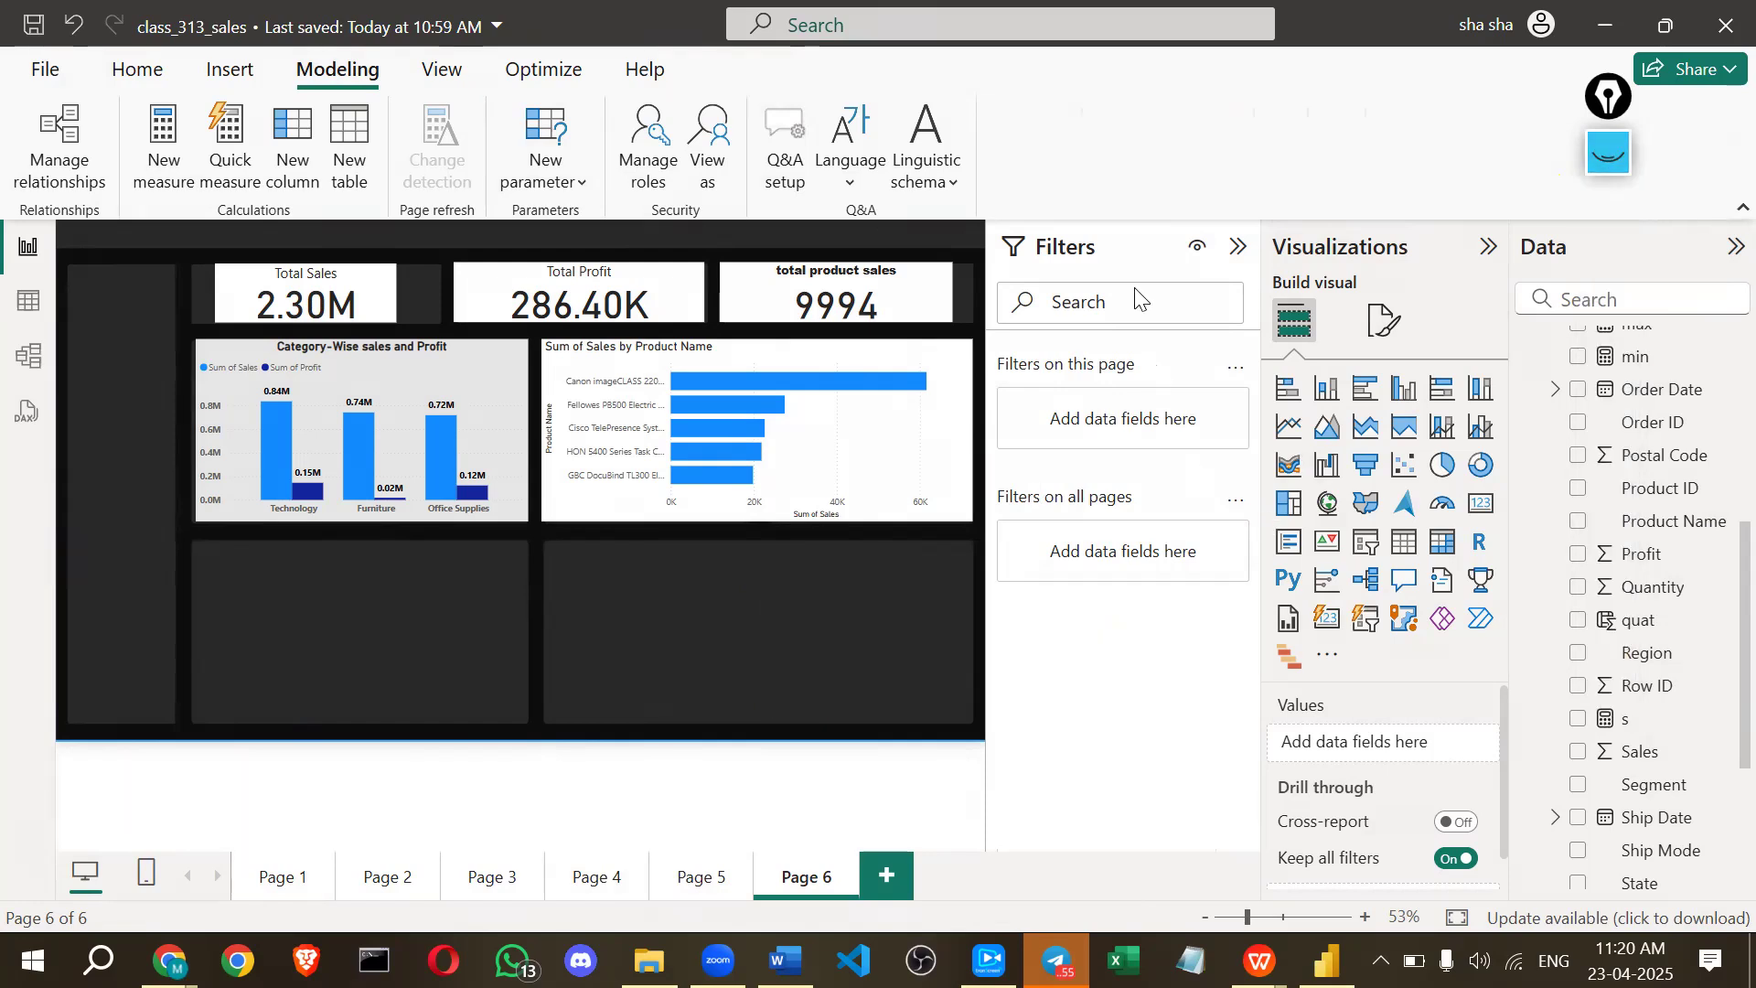
# Collapse the filter settings, add an empty slicer to the page, and place it over the narrow vertical panel beside the charts.
pyautogui.click(1237, 248)
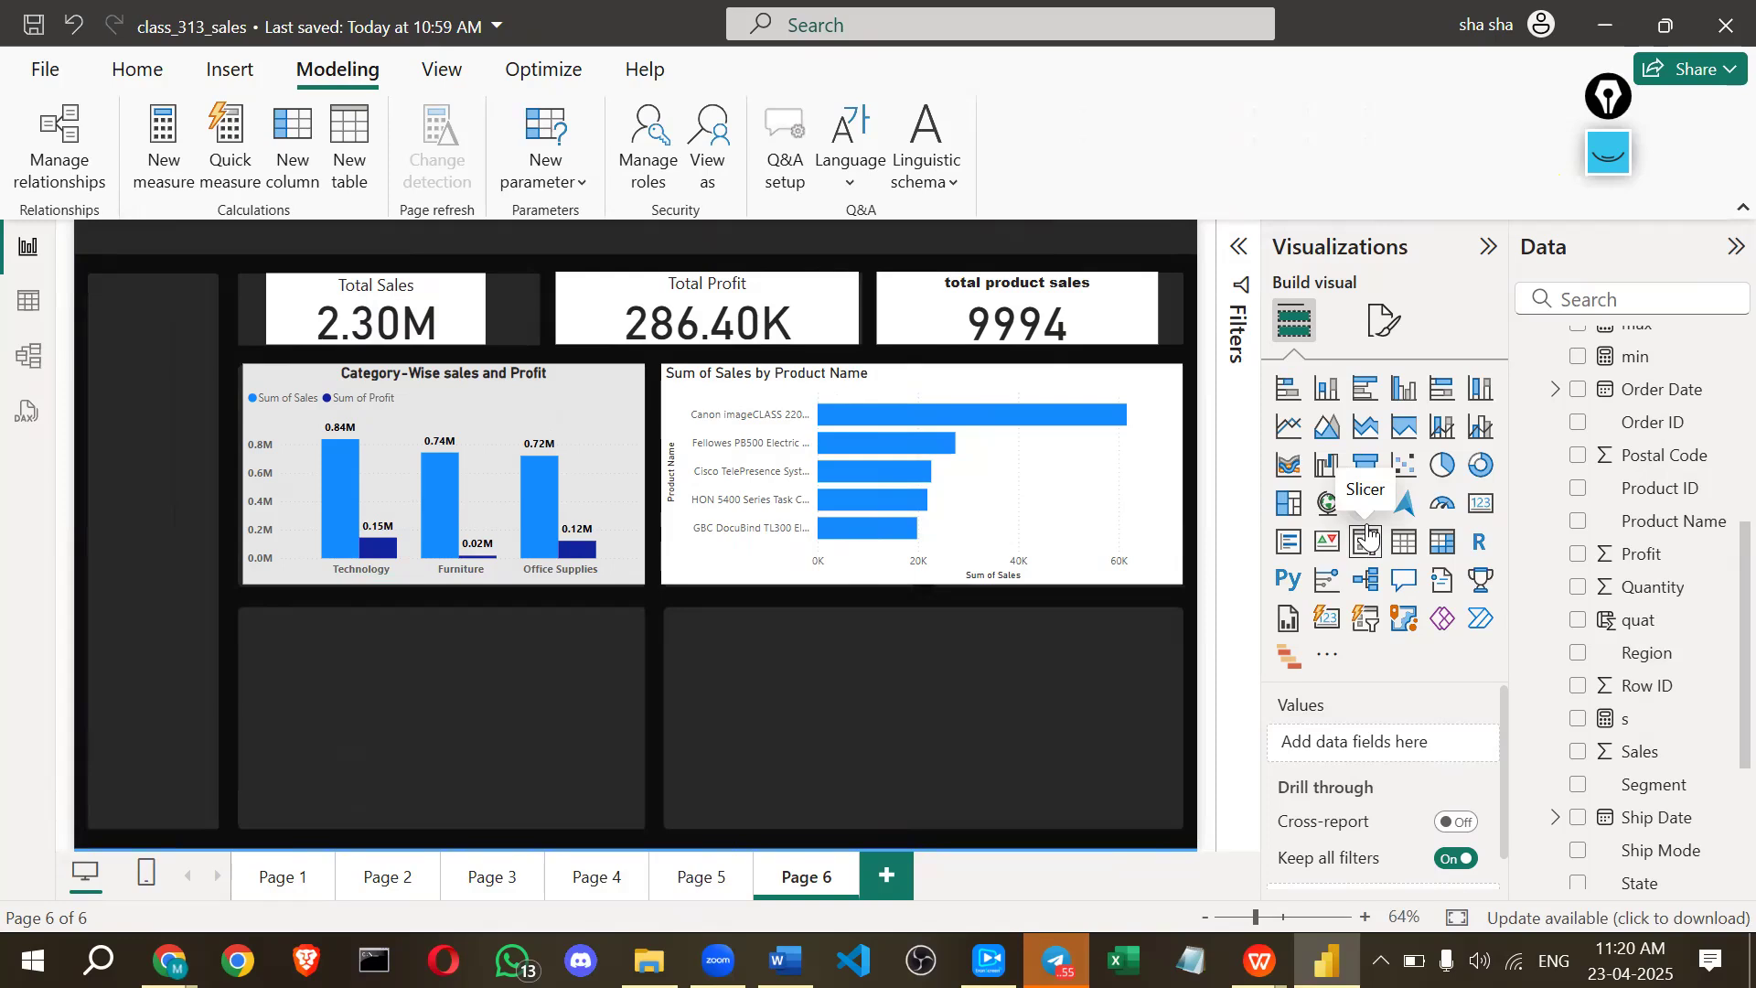
pyautogui.moveTo(1369, 547); pyautogui.dragTo(321, 617)
pyautogui.moveTo(155, 376); pyautogui.dragTo(157, 354)
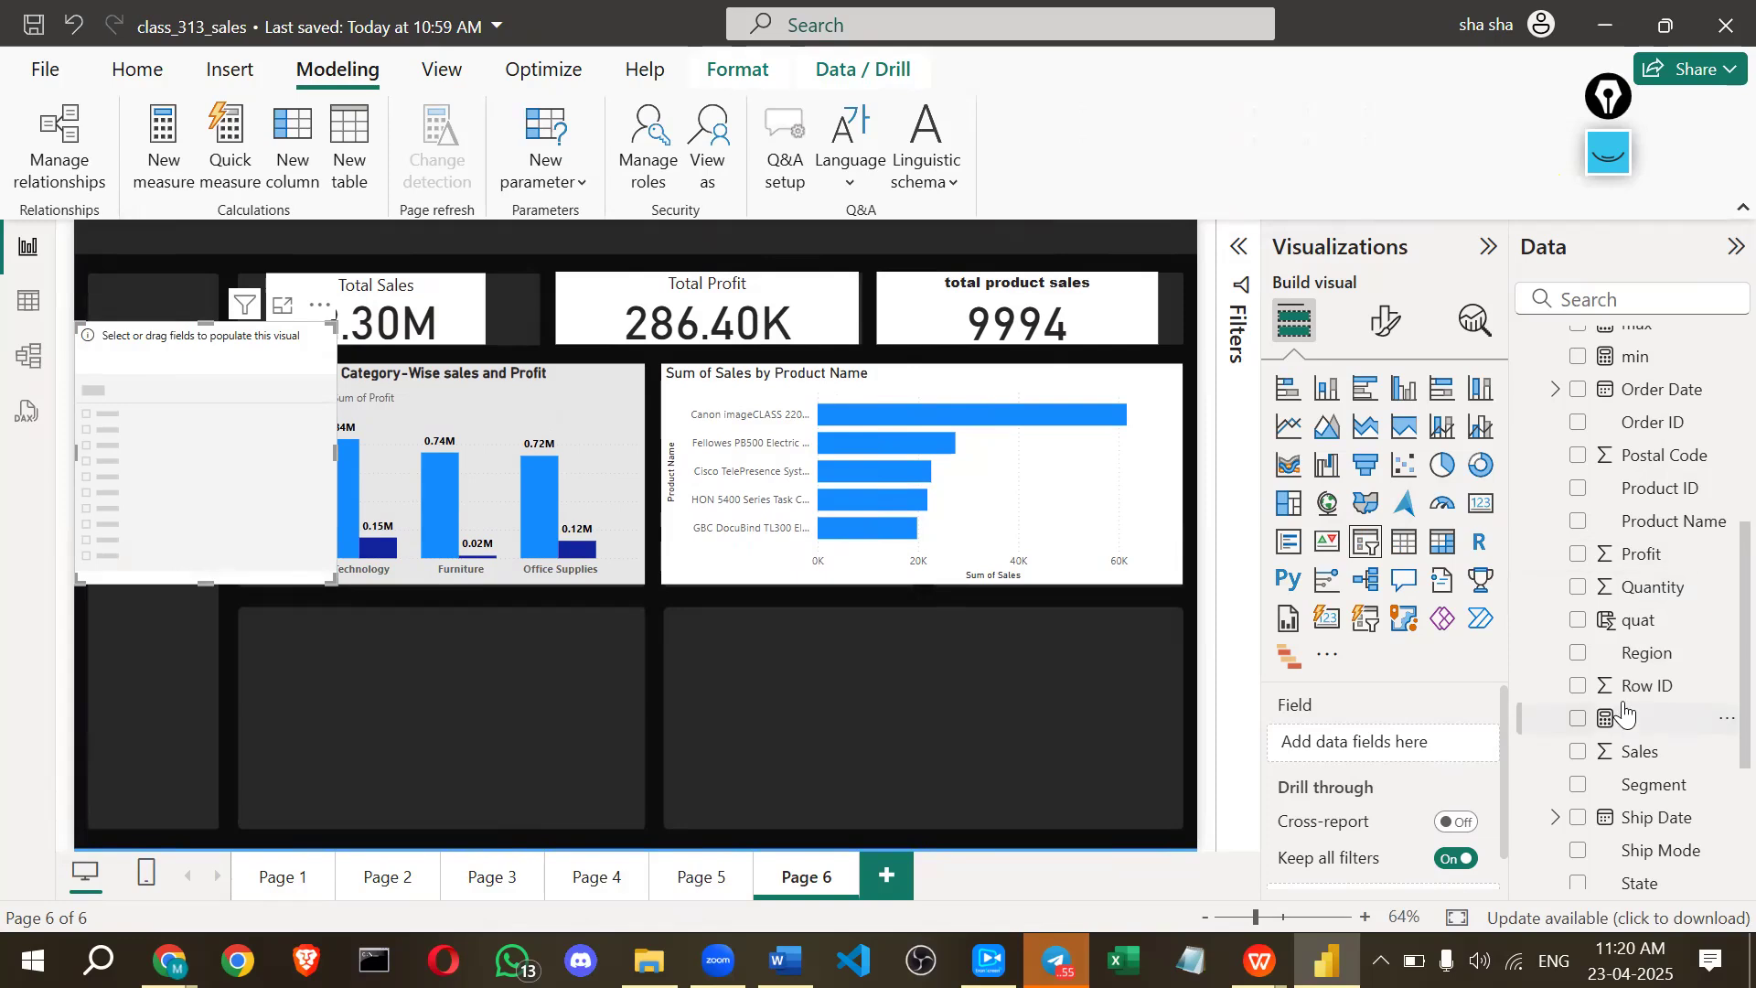
# Assign the Discount field to the slicer and shrink it to fit the width of the narrow vertical panel.
pyautogui.scroll(-1, 1637, 732)
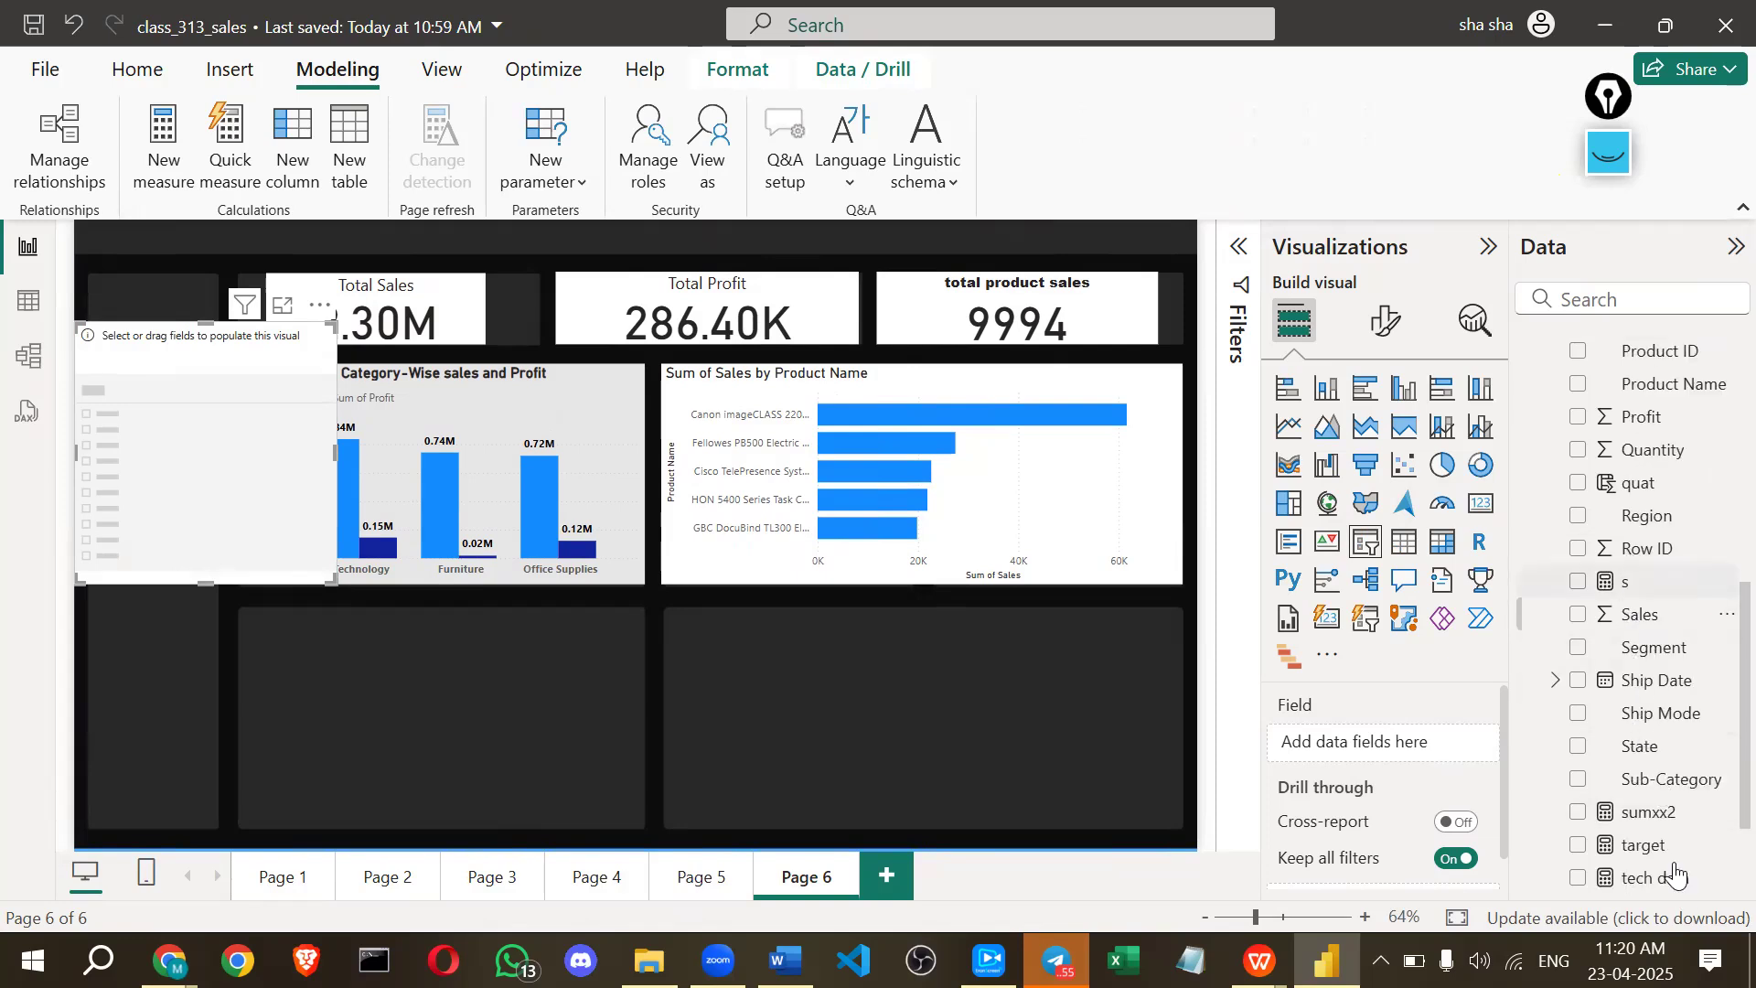
pyautogui.scroll(3, 1627, 430)
pyautogui.moveTo(1646, 567); pyautogui.dragTo(1398, 746)
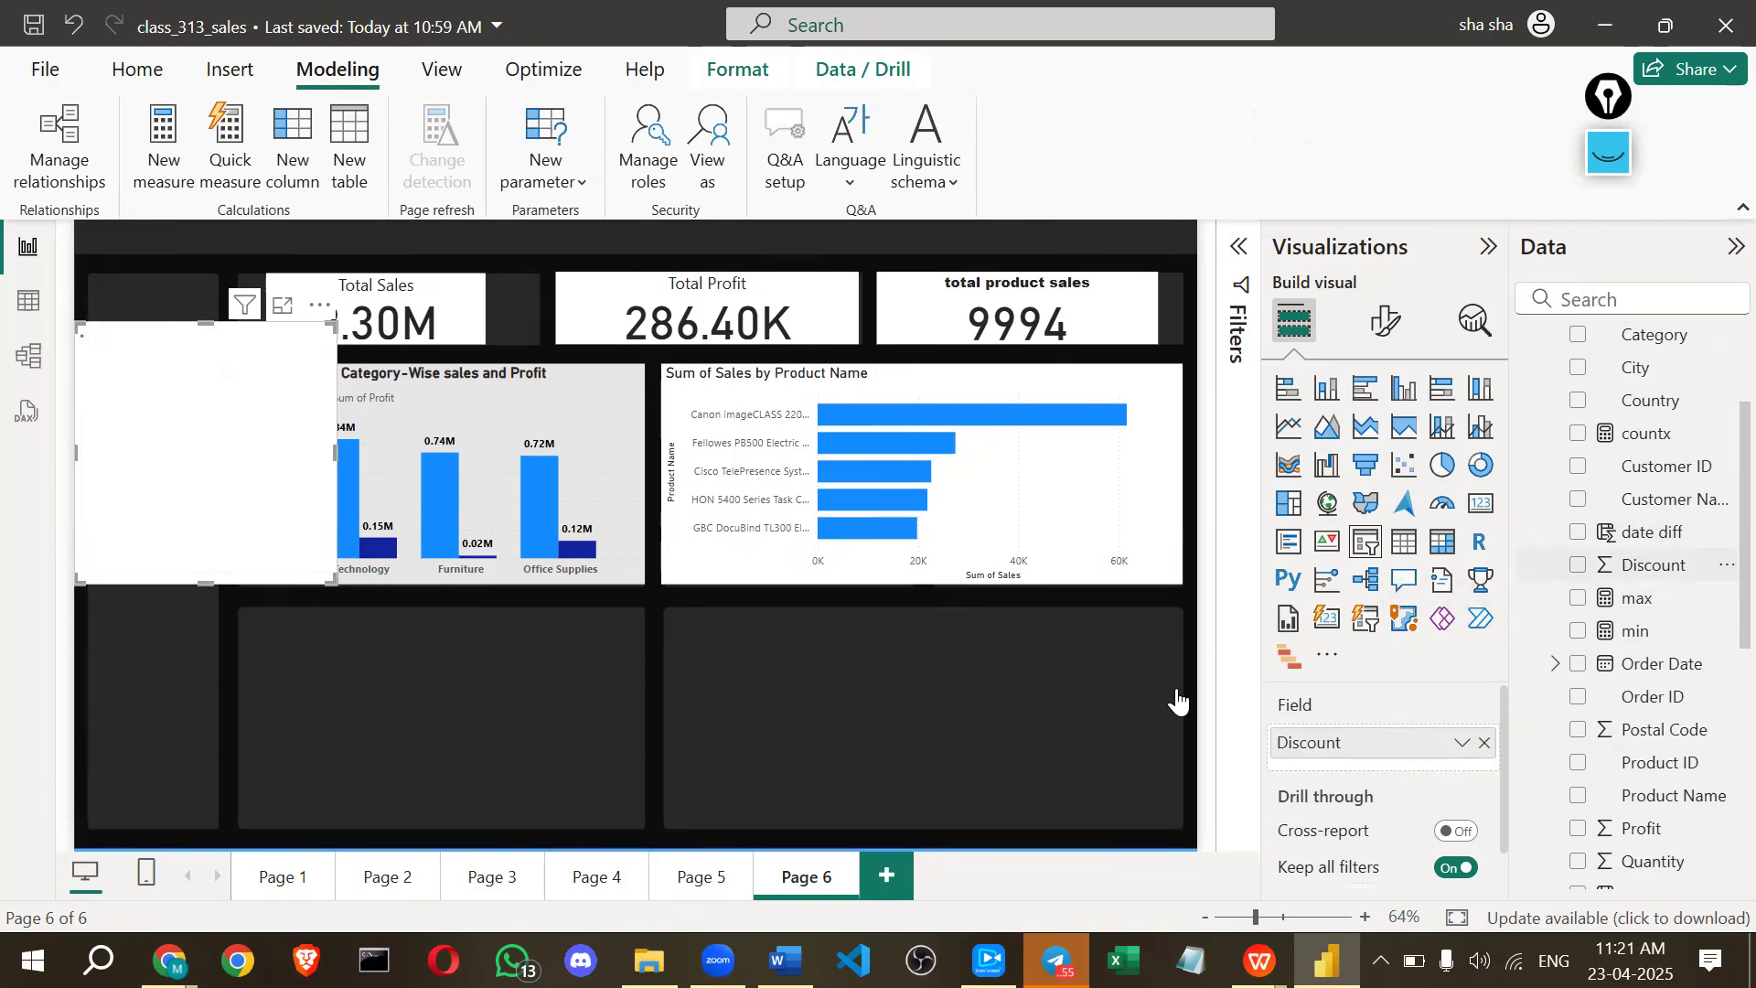
pyautogui.moveTo(334, 583); pyautogui.dragTo(213, 559)
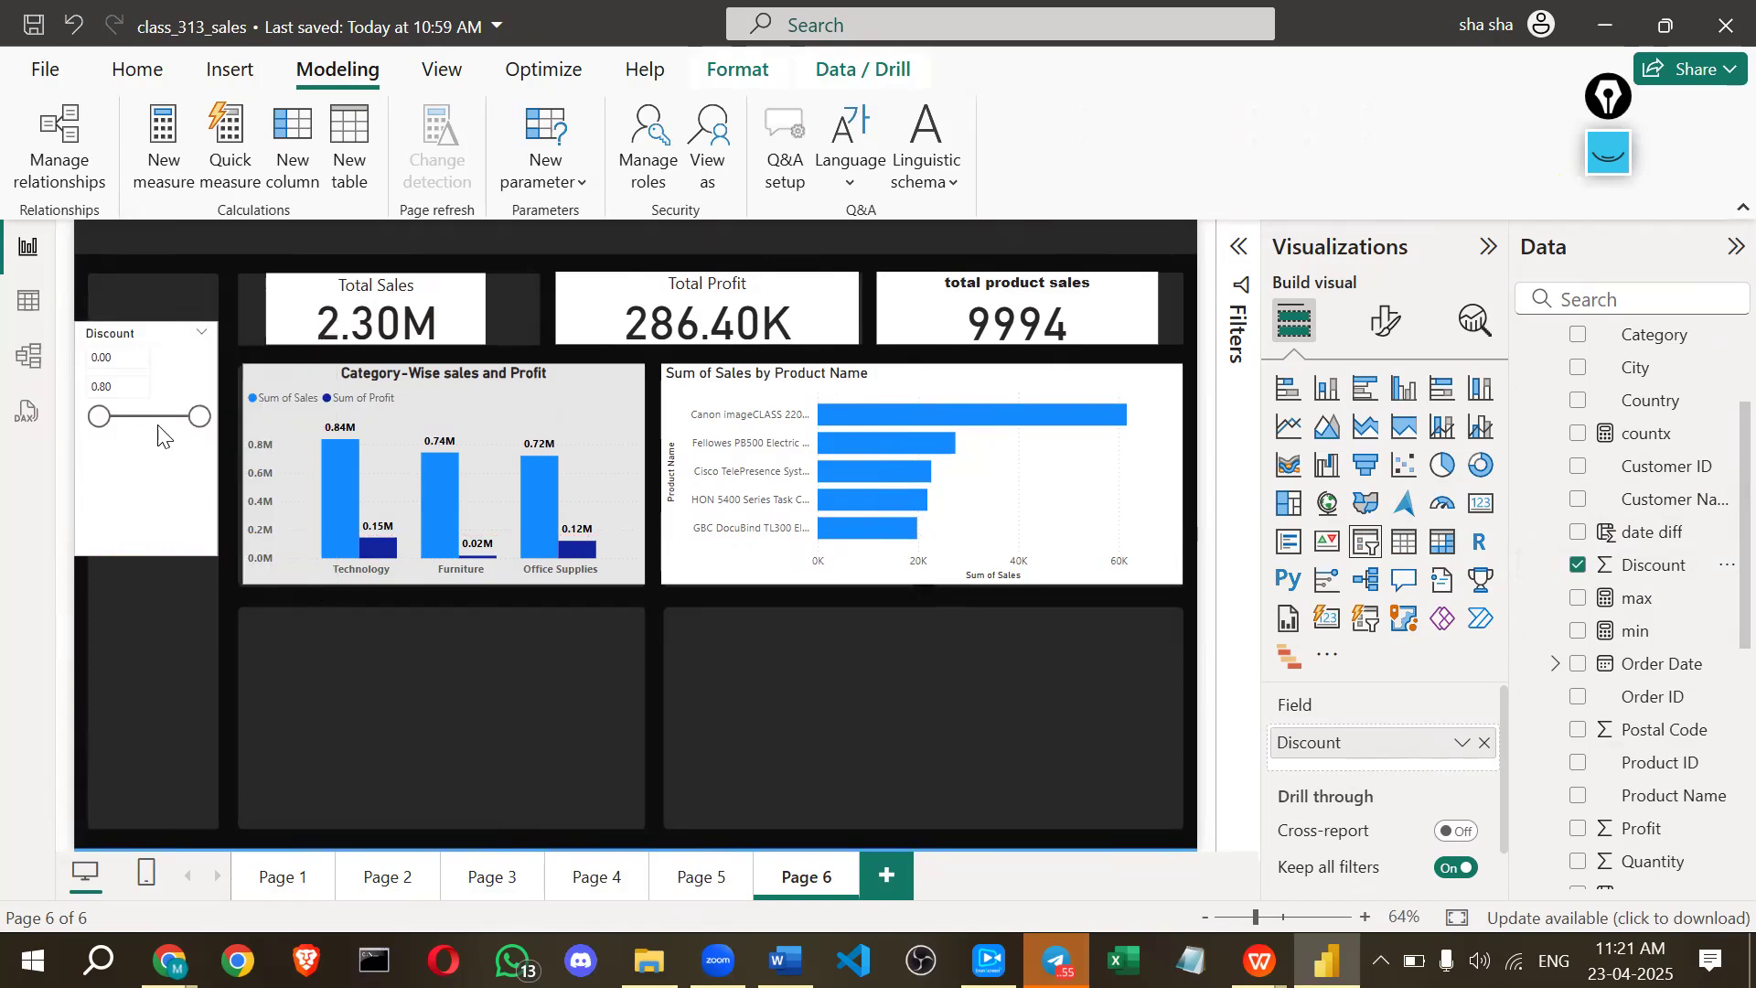
# Set the Discount slicer's upper limit to 0.46.
pyautogui.click(108, 357)
pyautogui.press('Tab')
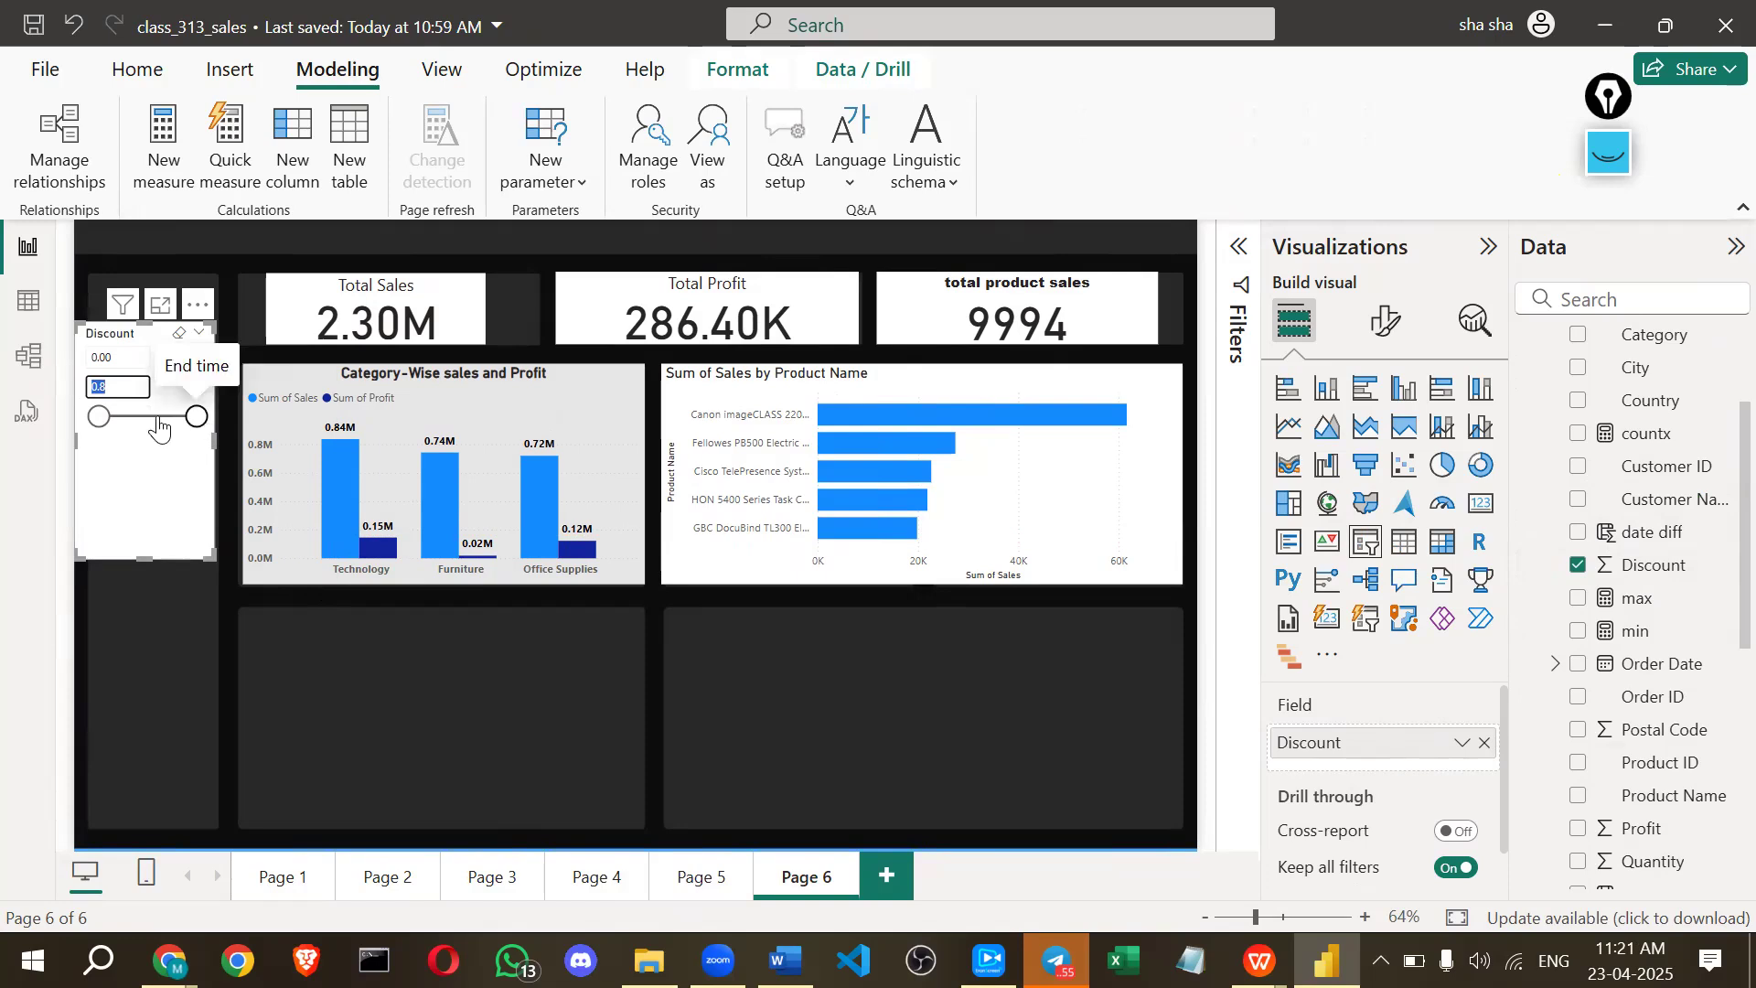
pyautogui.write('0.46')
pyautogui.press('Return')
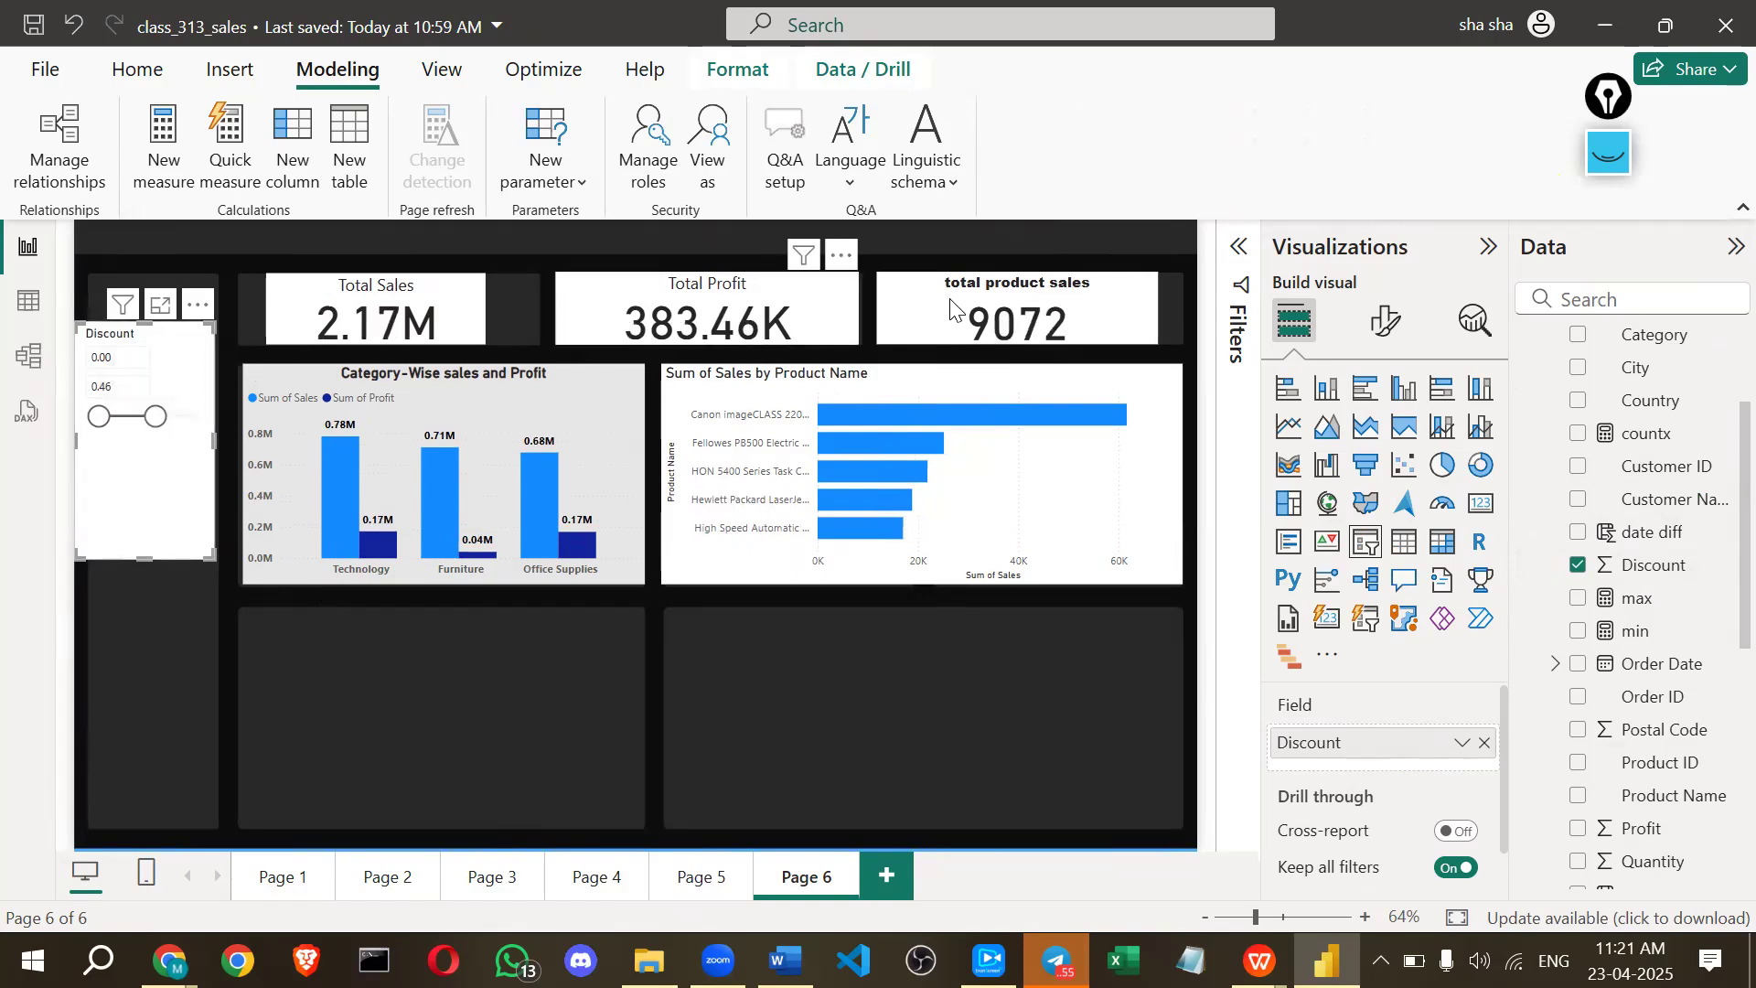
# Return the Discount slicer's upper limit to 0.80, try a lower limit of 0.52, and bring the lower limit down to 0.02.
pyautogui.click(126, 419)
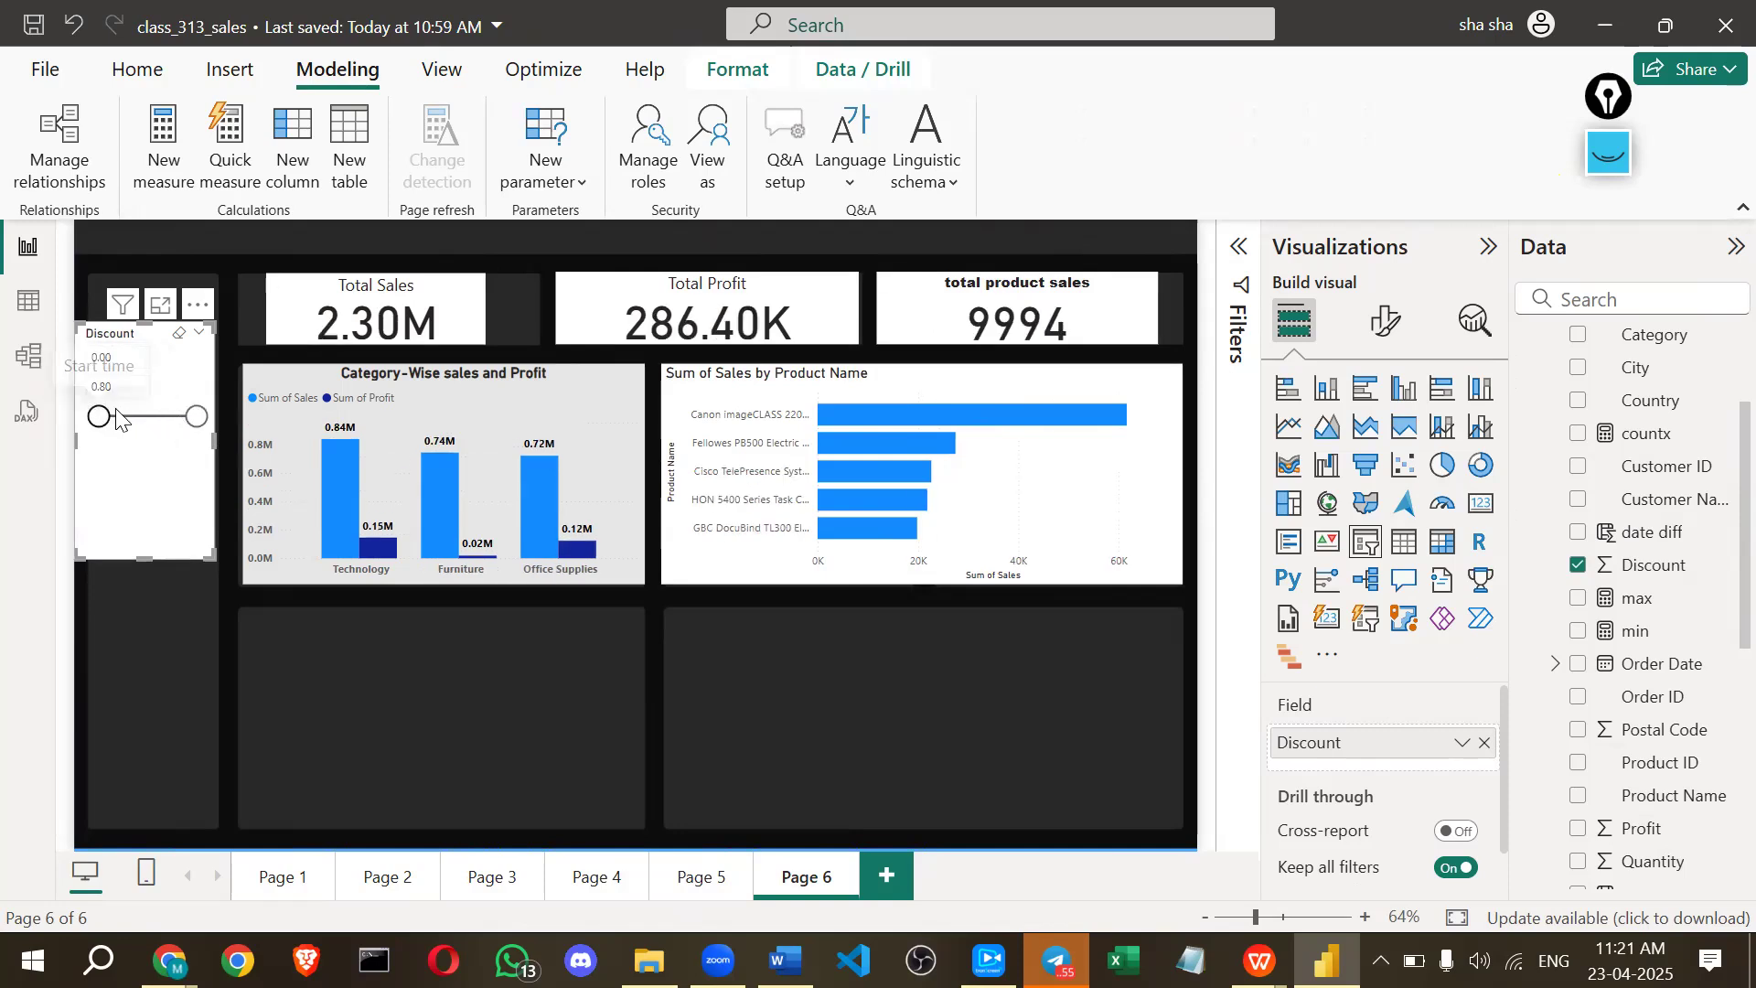
pyautogui.click(162, 417)
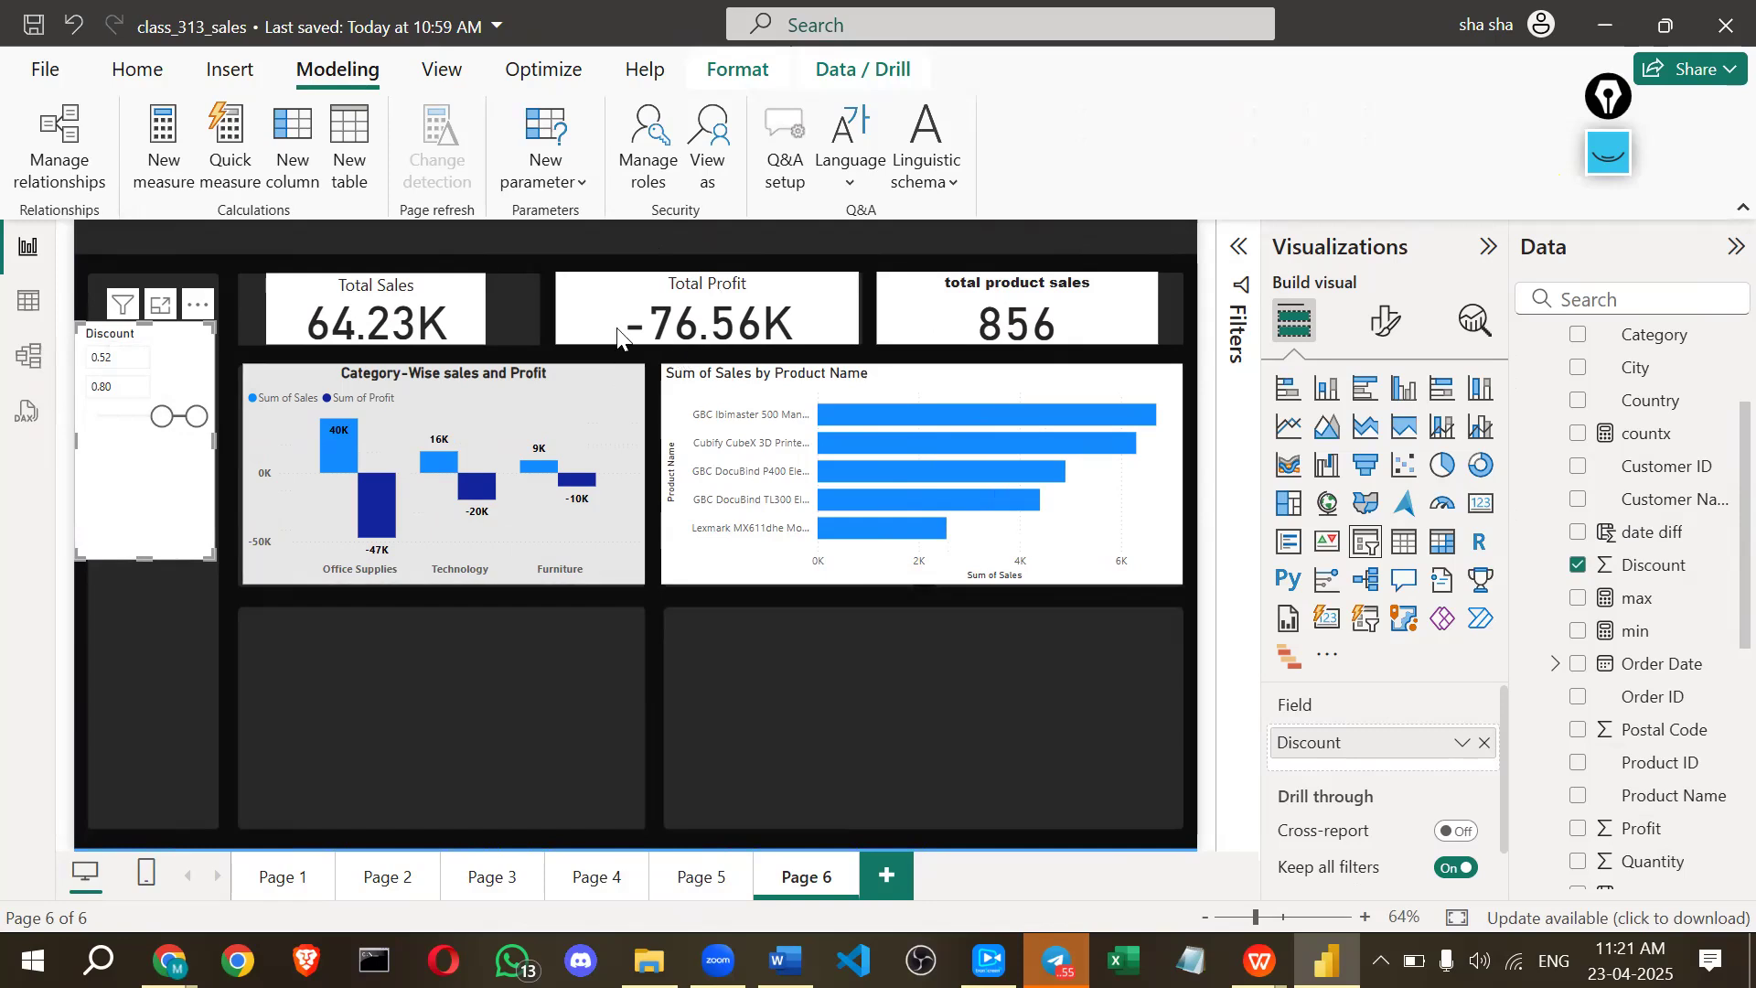
pyautogui.click(102, 419)
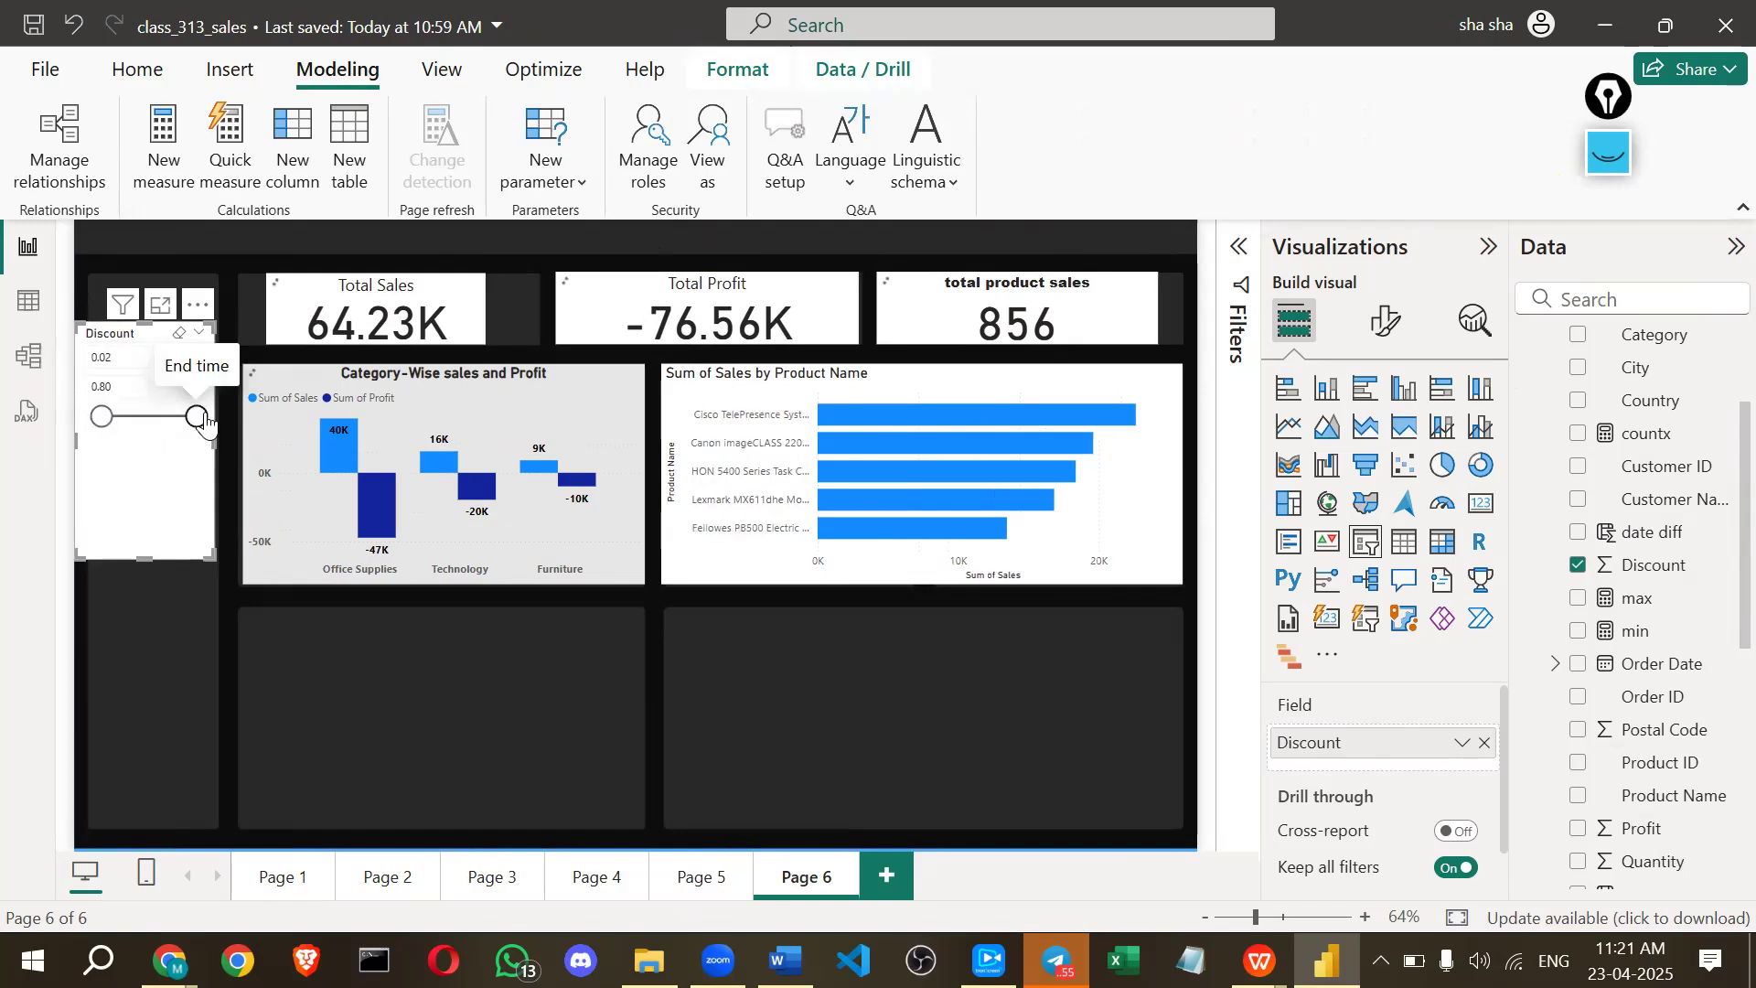
pyautogui.click(1460, 743)
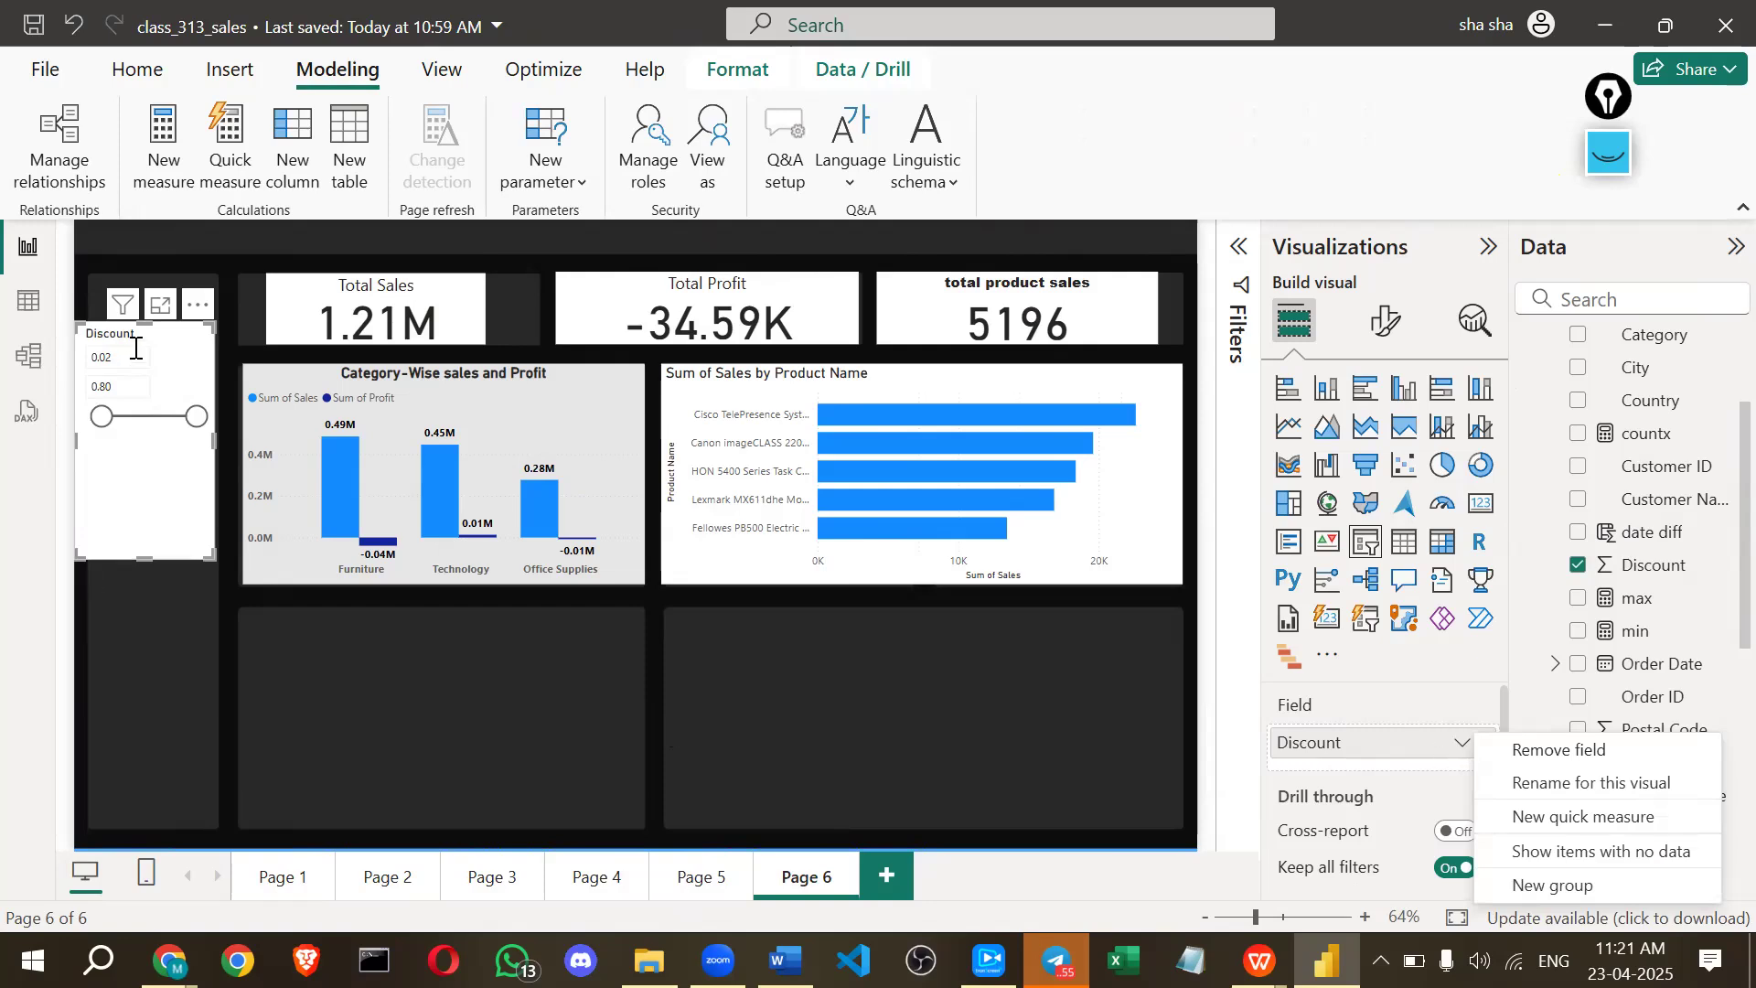
pyautogui.click(138, 500)
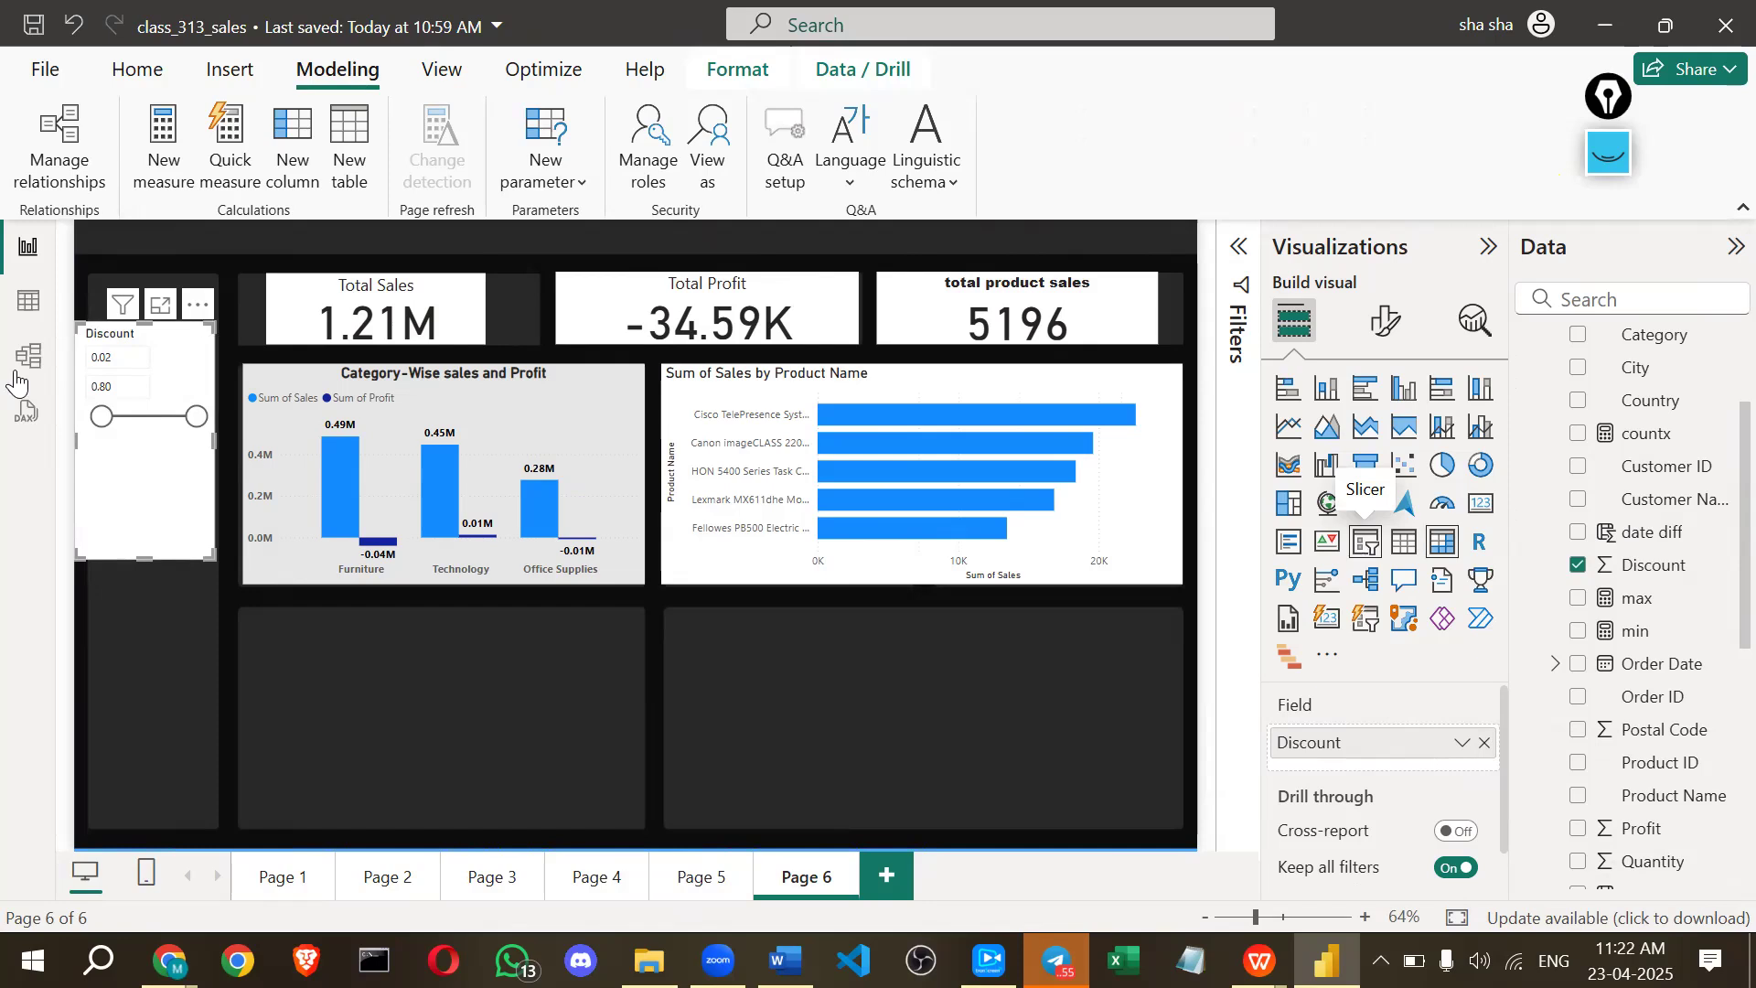
pyautogui.click(142, 359)
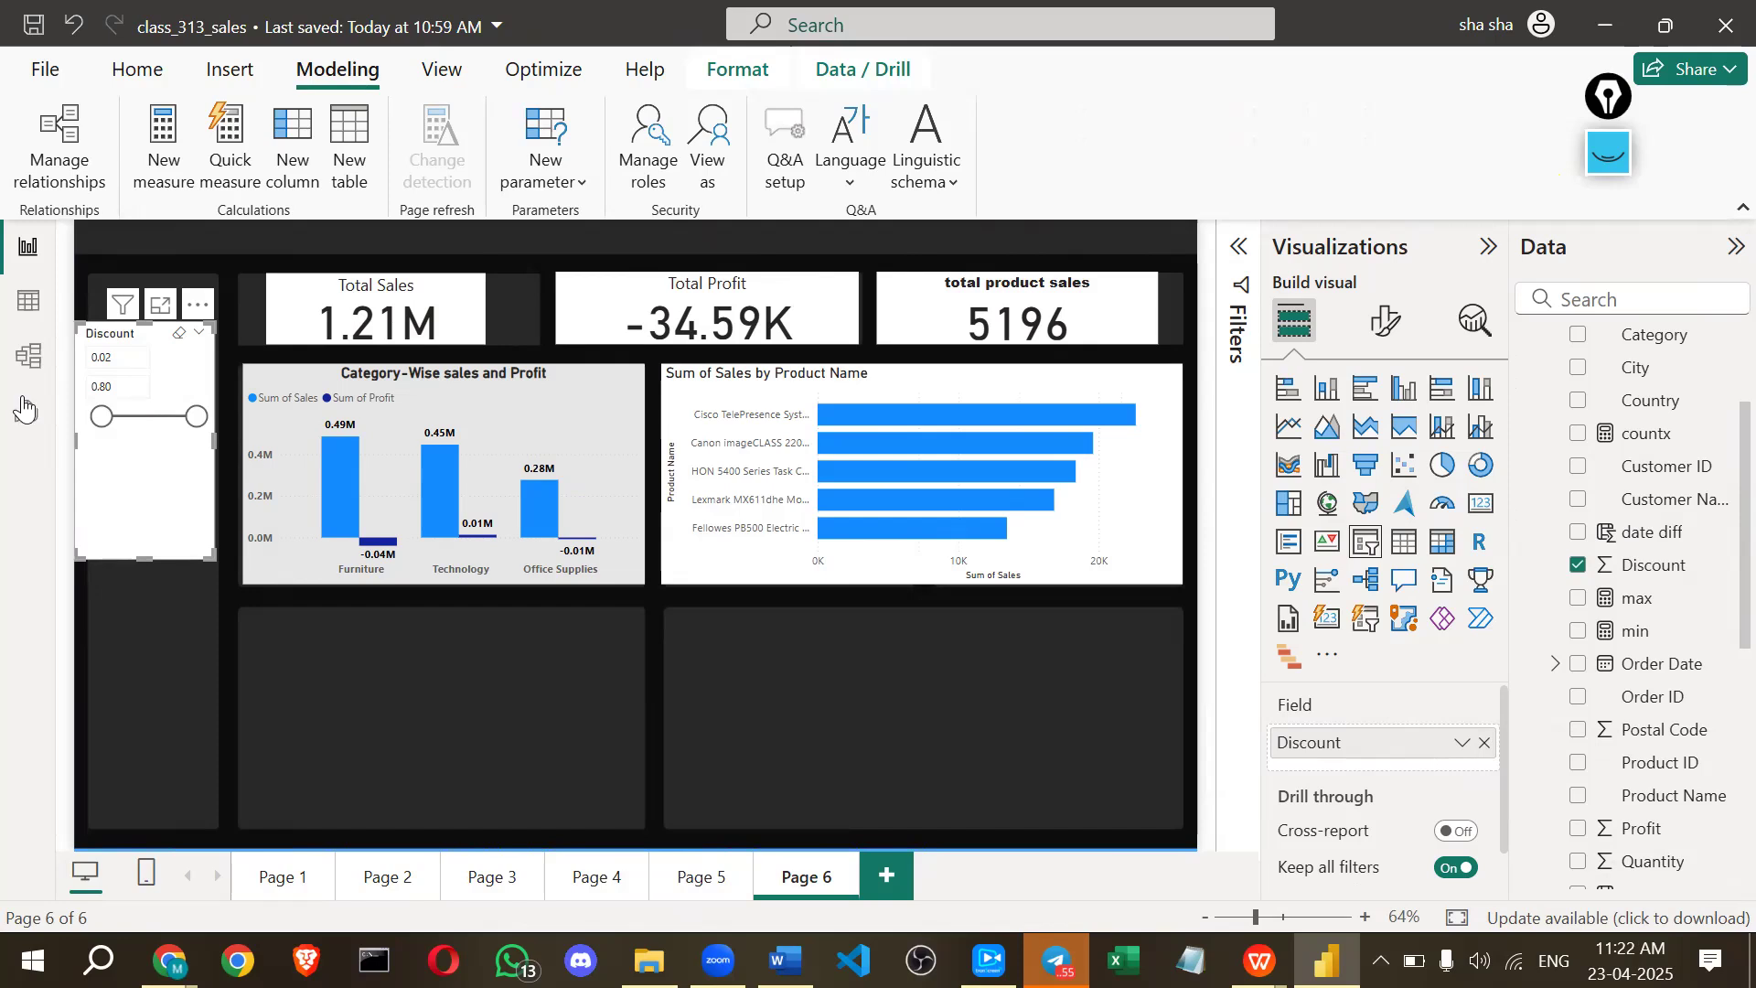
# Lower the Discount slicer's upper limit by its handle, and set that limit to 45.
pyautogui.moveTo(189, 427); pyautogui.dragTo(135, 419)
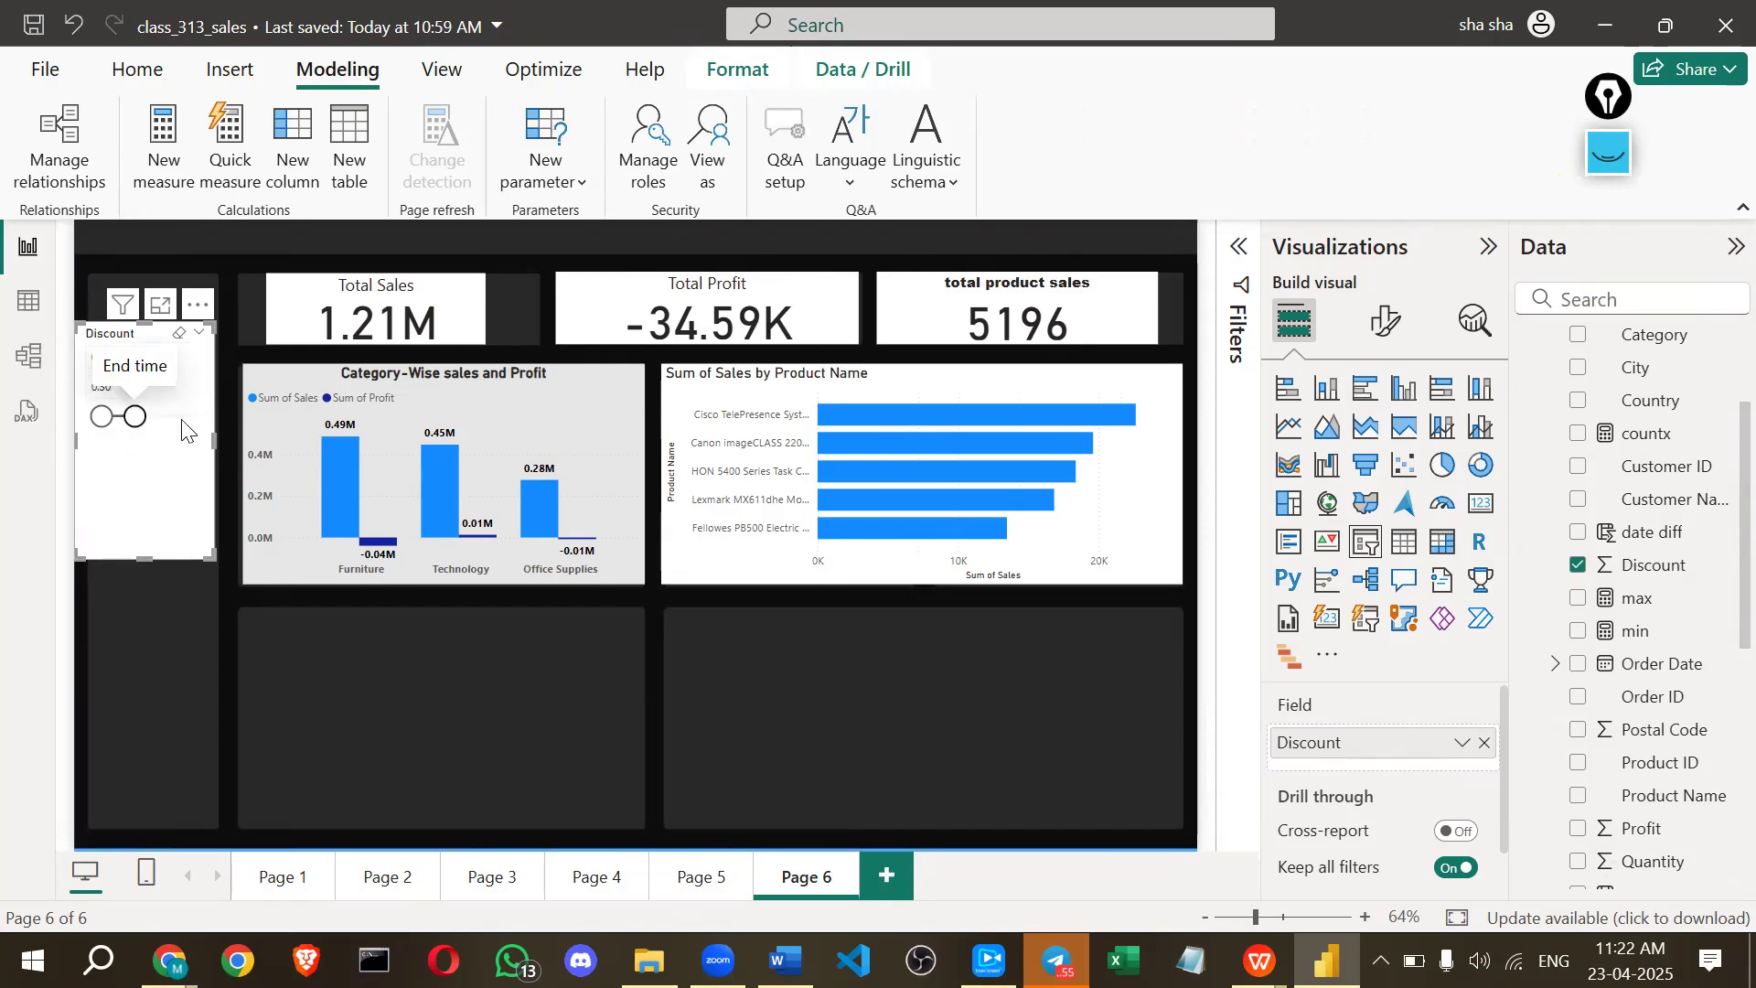
pyautogui.click(133, 382)
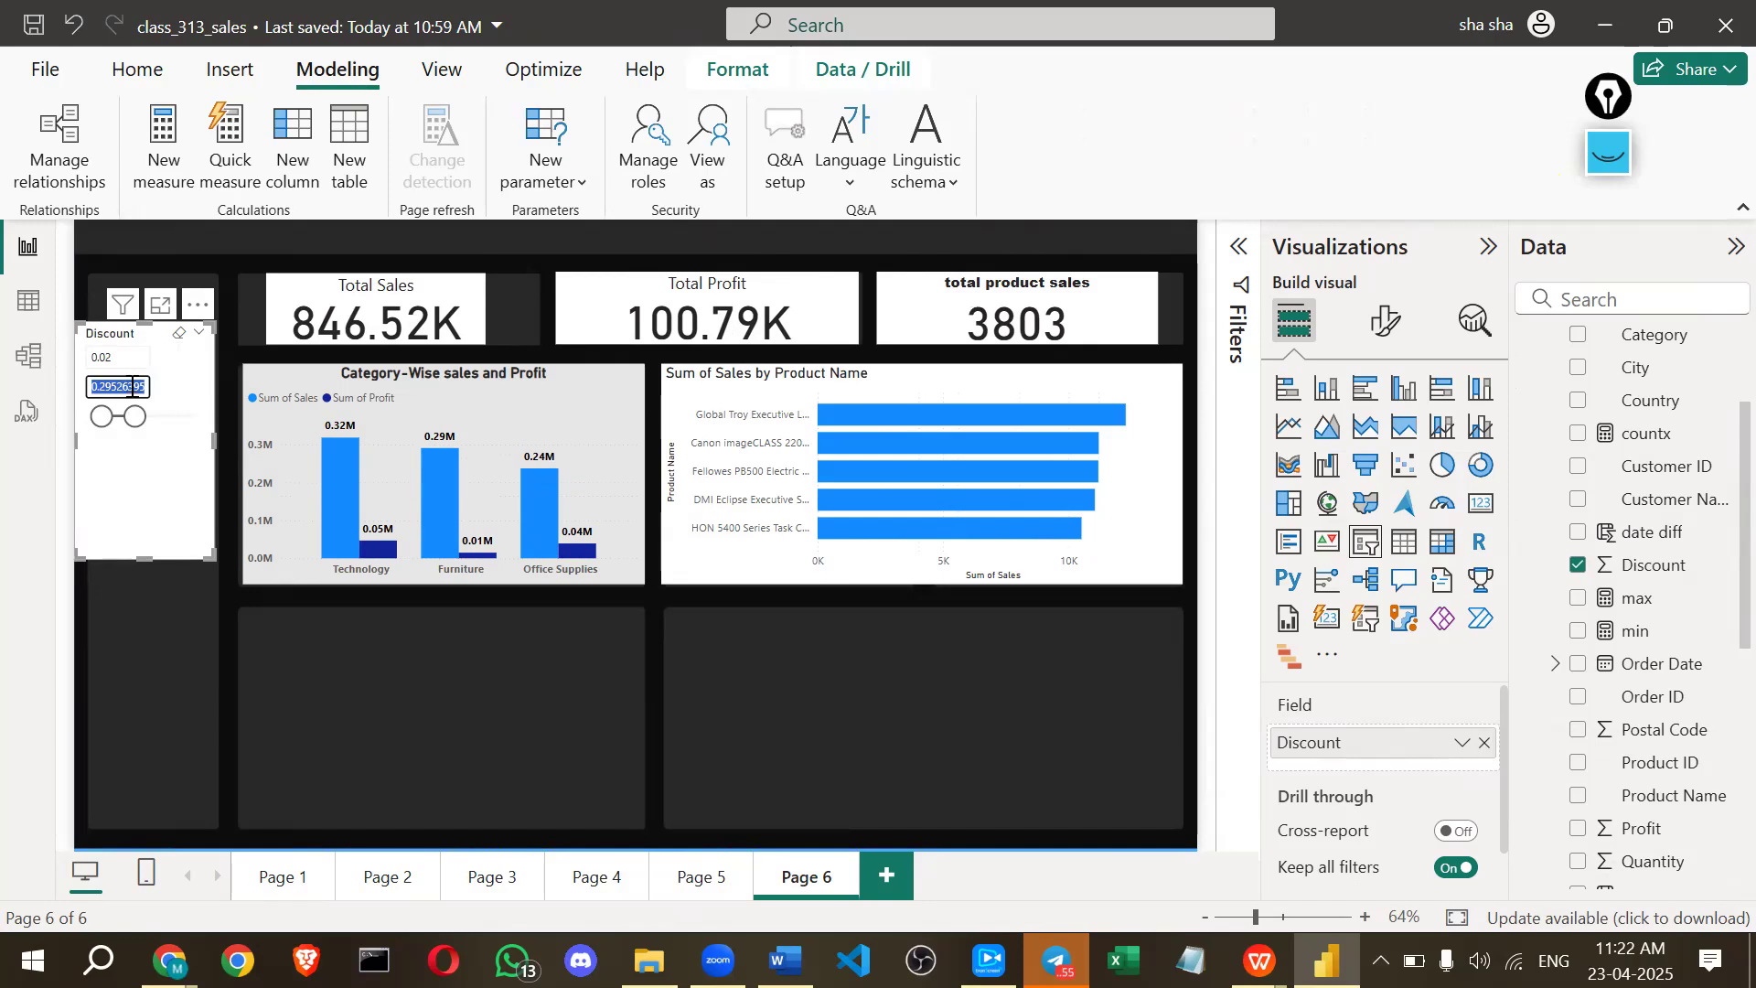
pyautogui.write('rt56')
pyautogui.hotkey('ctrl', 'a')
pyautogui.write('45')
pyautogui.press('Return')
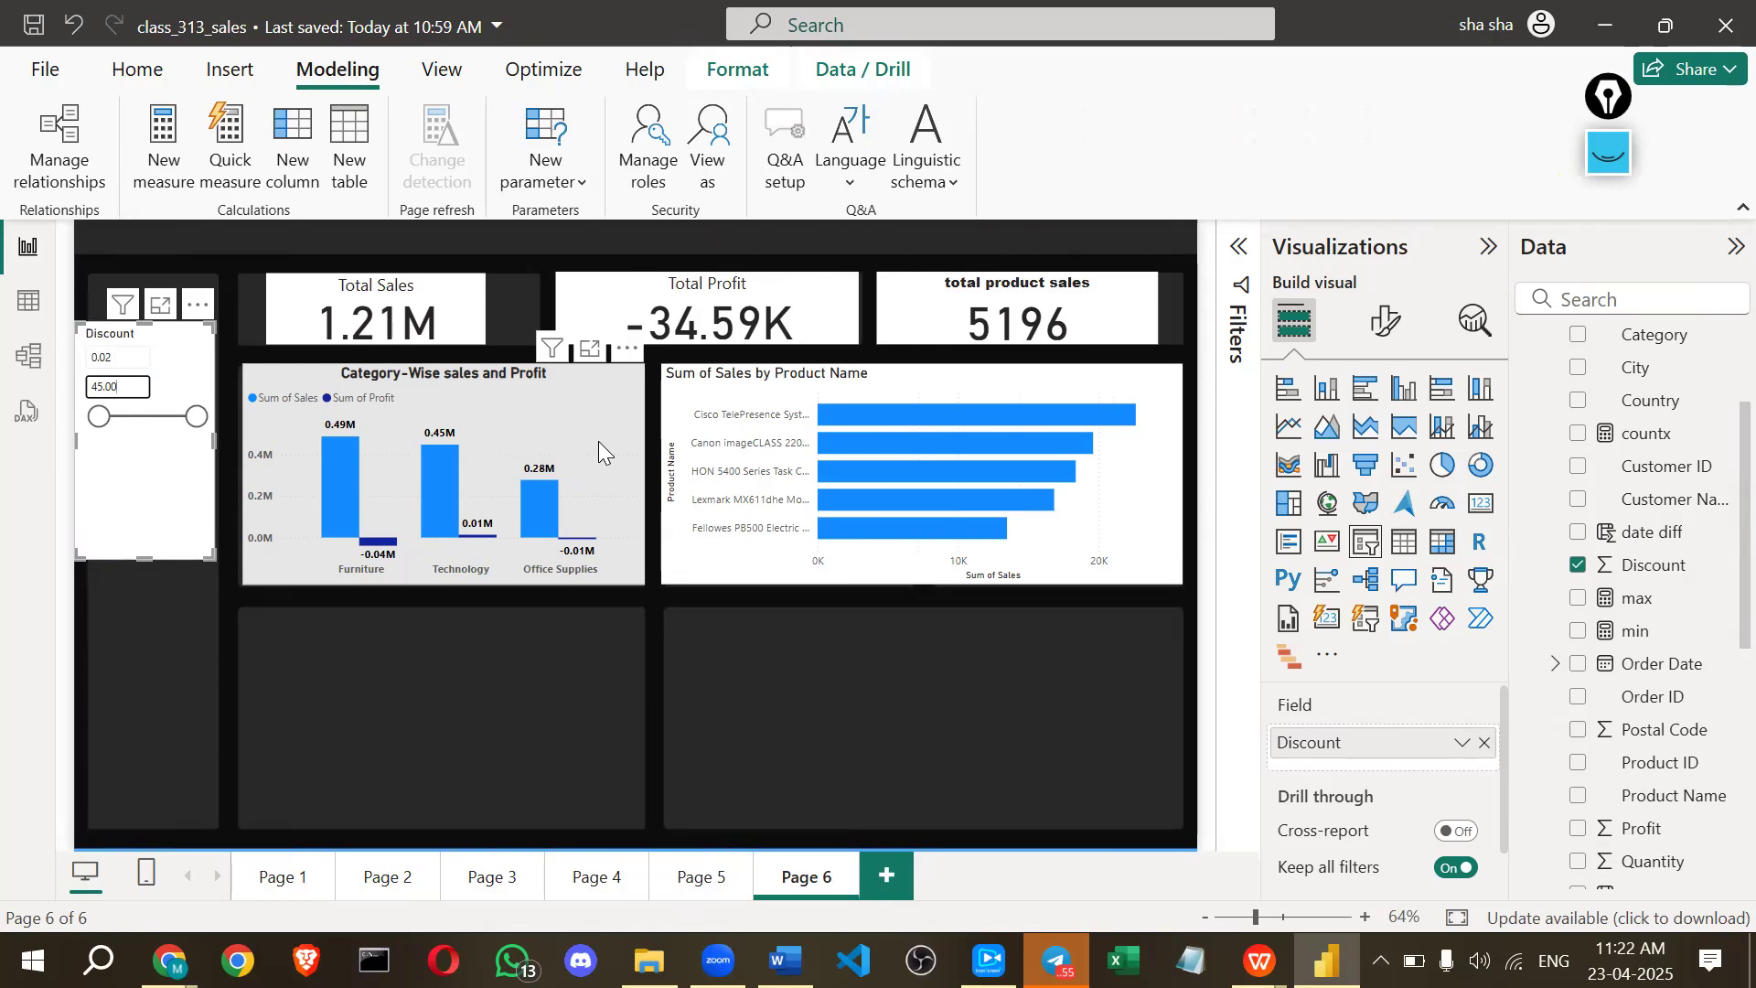
# Turn on the screen pen and sketch a table with column dividers in the blank ribbon area, labelling its last column as the discount.
pyautogui.click(1621, 158)
pyautogui.moveTo(1088, 96); pyautogui.dragTo(1097, 178)
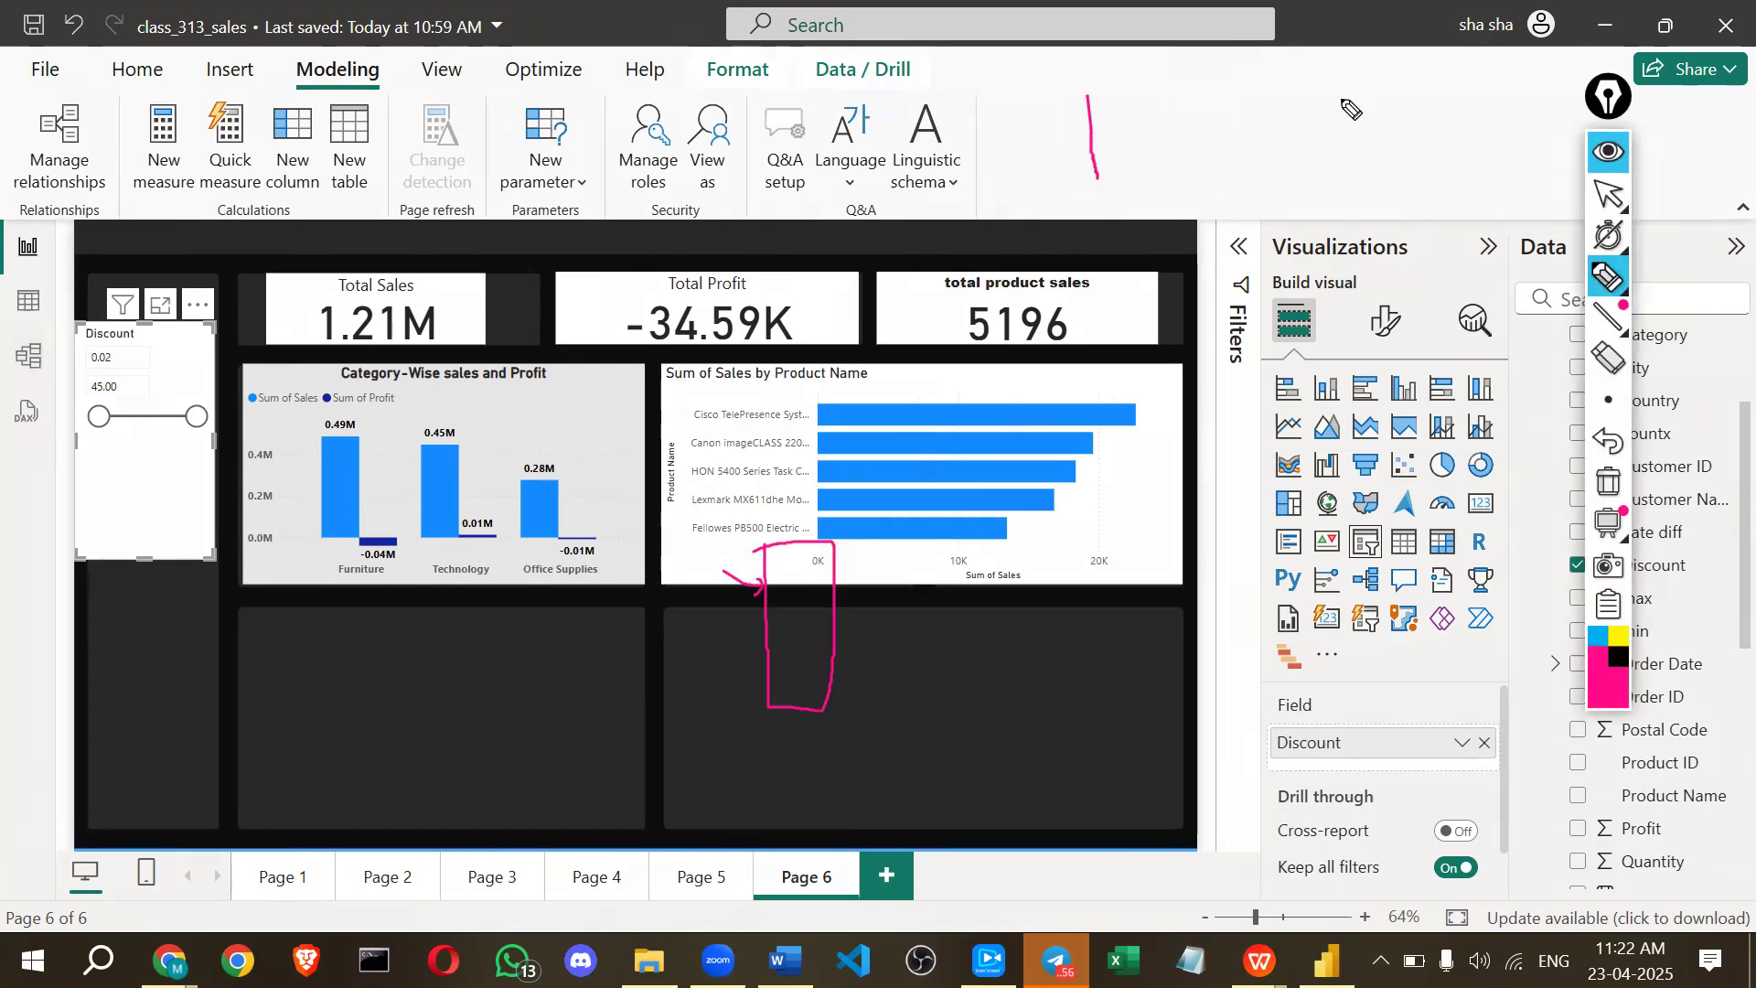
pyautogui.moveTo(1036, 78)
pyautogui.mouseDown()
pyautogui.moveTo(1083, 82)
pyautogui.moveTo(1162, 199)
pyautogui.mouseUp()
pyautogui.moveTo(1201, 73); pyautogui.dragTo(1222, 188)
pyautogui.moveTo(1262, 66); pyautogui.dragTo(1276, 151)
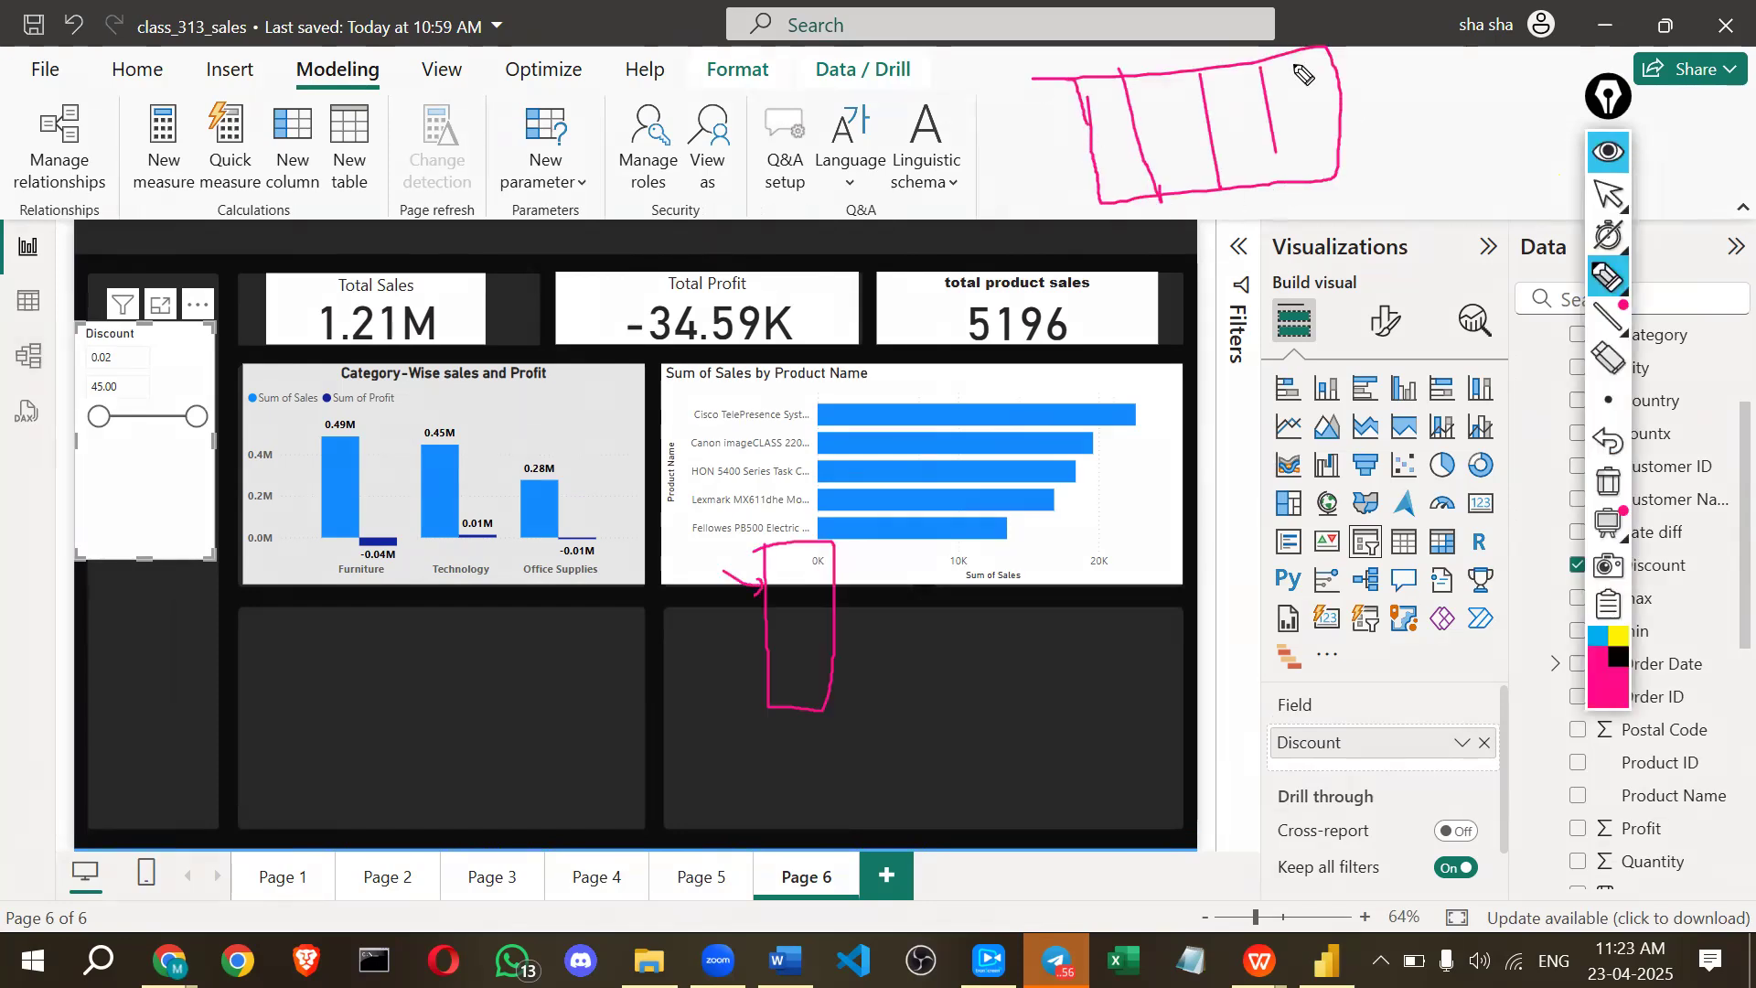
pyautogui.moveTo(1298, 54); pyautogui.dragTo(1304, 187)
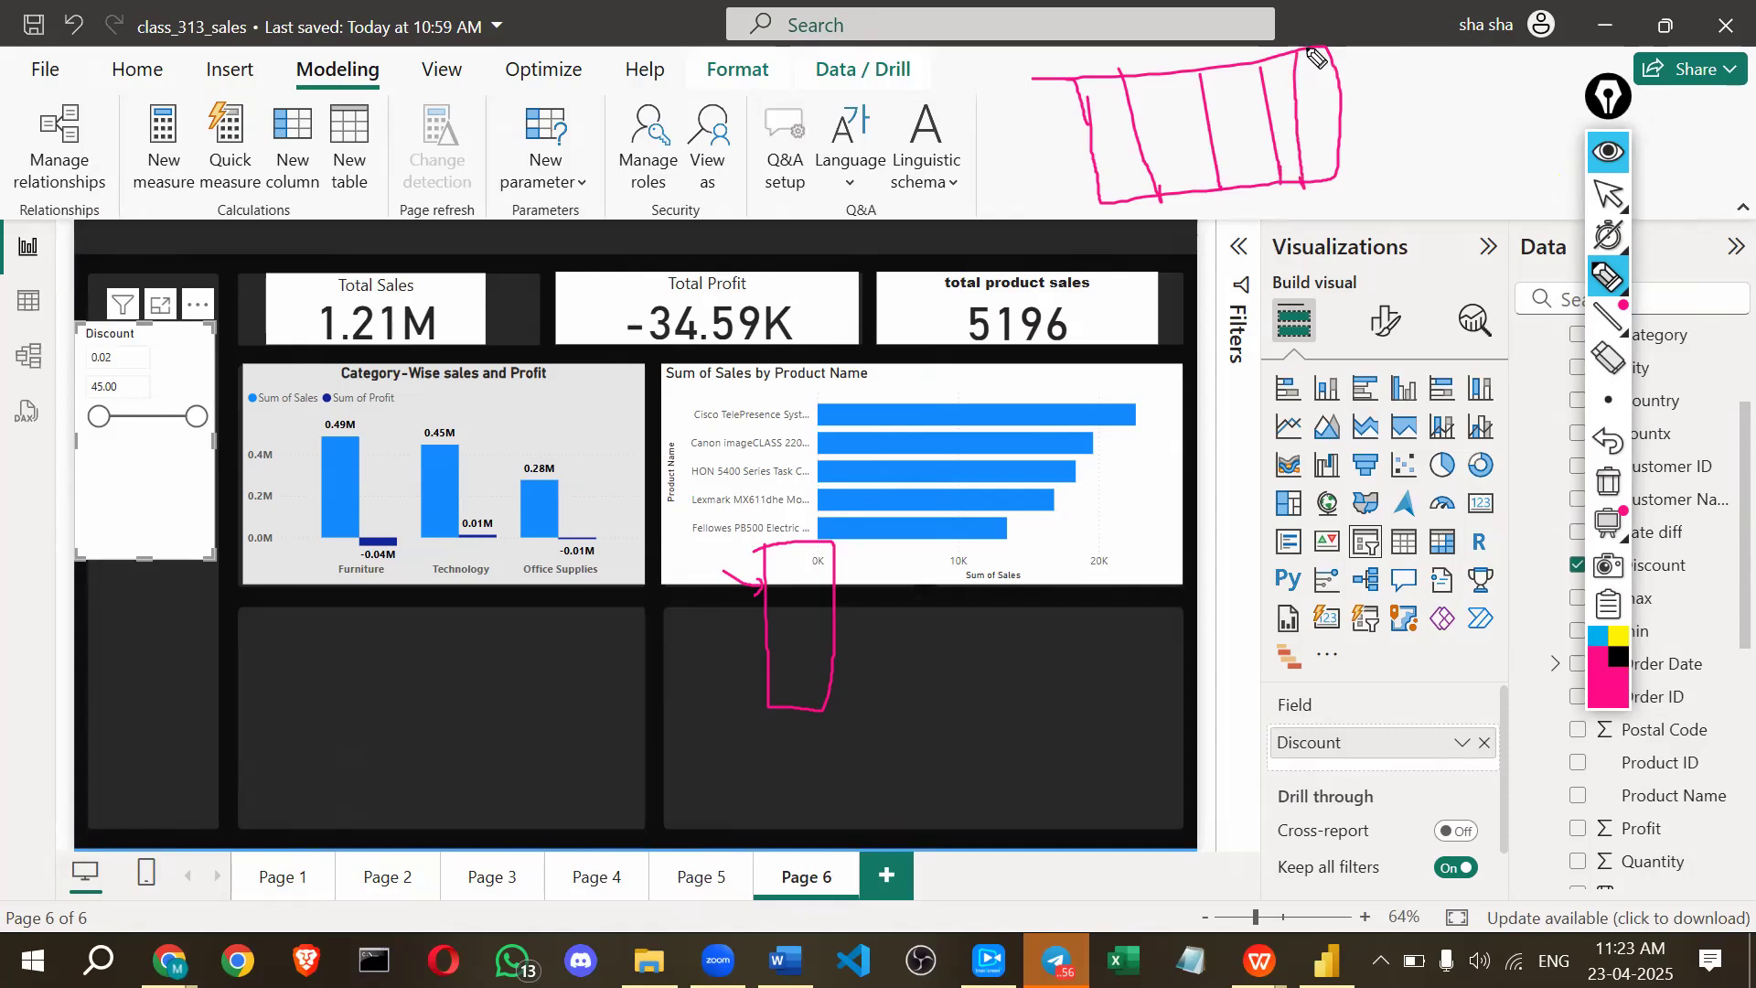
pyautogui.moveTo(1300, 45); pyautogui.dragTo(1341, 17)
# Write the sample values 10 and 20 beside the sketched table, mark the Total Sales card, and point an arrow at the discount column.
pyautogui.moveTo(1471, 55); pyautogui.dragTo(1472, 84)
pyautogui.moveTo(1491, 63); pyautogui.dragTo(1493, 64)
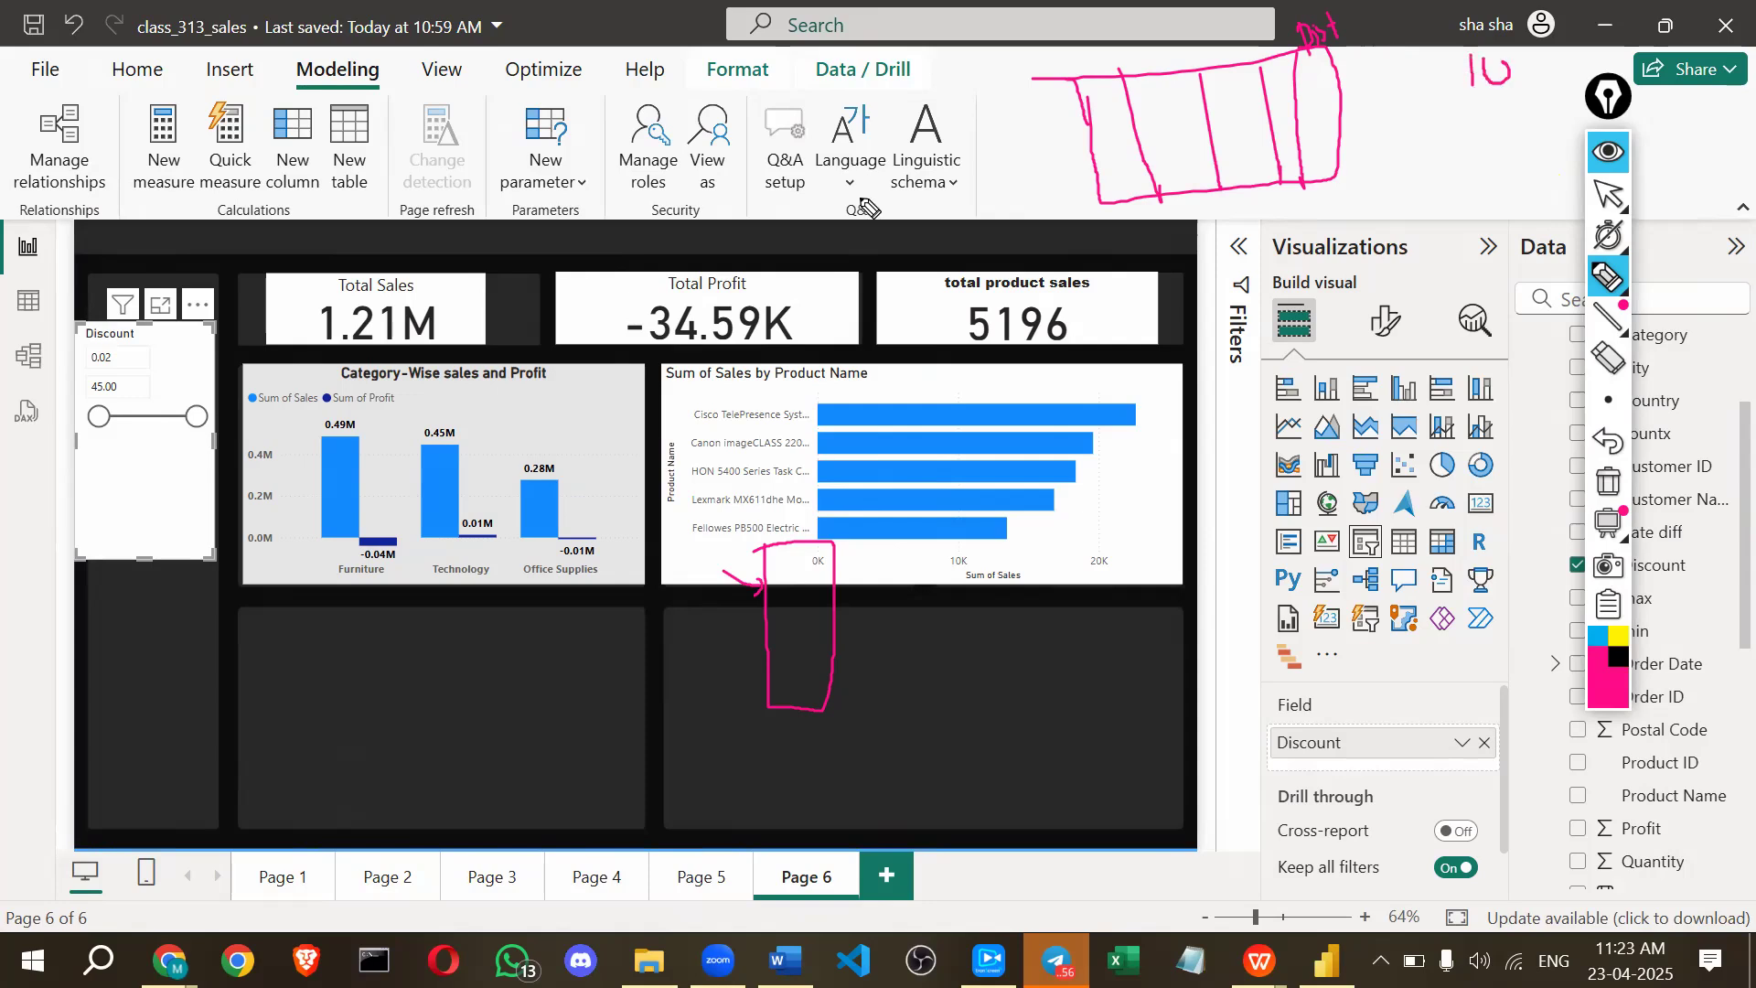
pyautogui.moveTo(401, 256); pyautogui.dragTo(437, 244)
pyautogui.moveTo(515, 265)
pyautogui.mouseDown()
pyautogui.moveTo(565, 239)
pyautogui.moveTo(524, 266)
pyautogui.mouseUp()
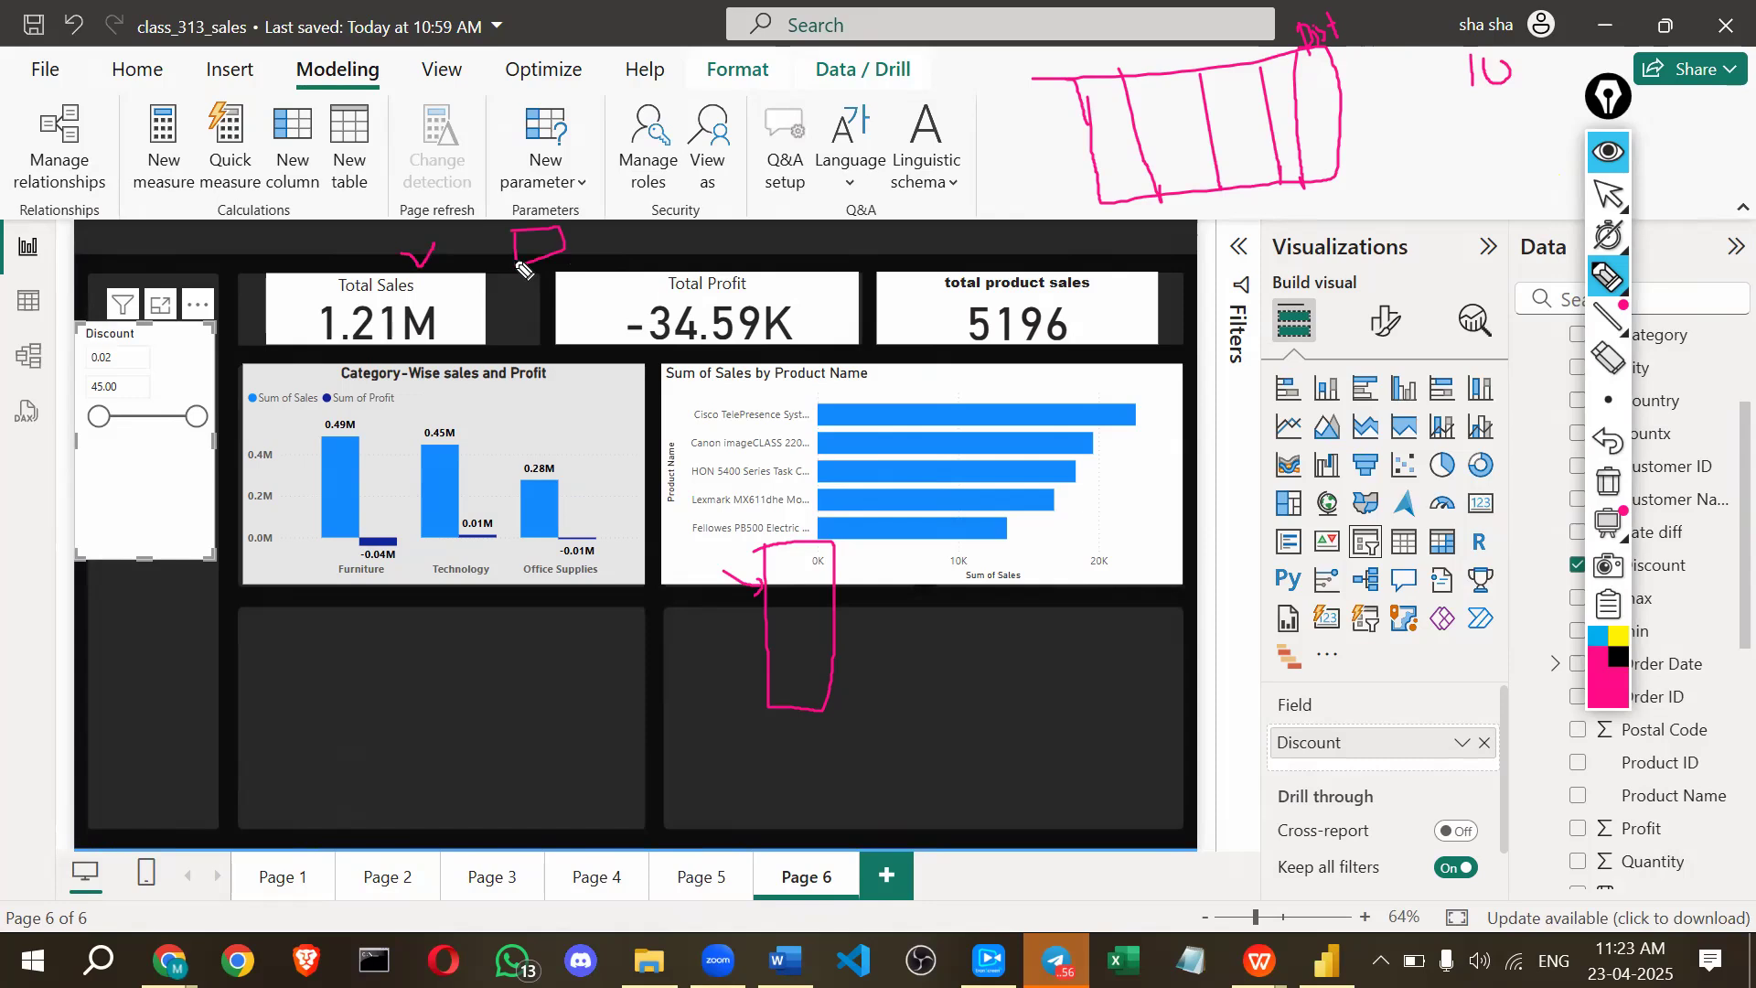
pyautogui.moveTo(1507, 62)
pyautogui.mouseDown()
pyautogui.moveTo(1493, 53)
pyautogui.moveTo(1480, 124)
pyautogui.moveTo(1500, 115)
pyautogui.mouseUp()
pyautogui.moveTo(1392, 76)
pyautogui.mouseDown()
pyautogui.moveTo(1346, 110)
pyautogui.moveTo(1370, 120)
pyautogui.mouseUp()
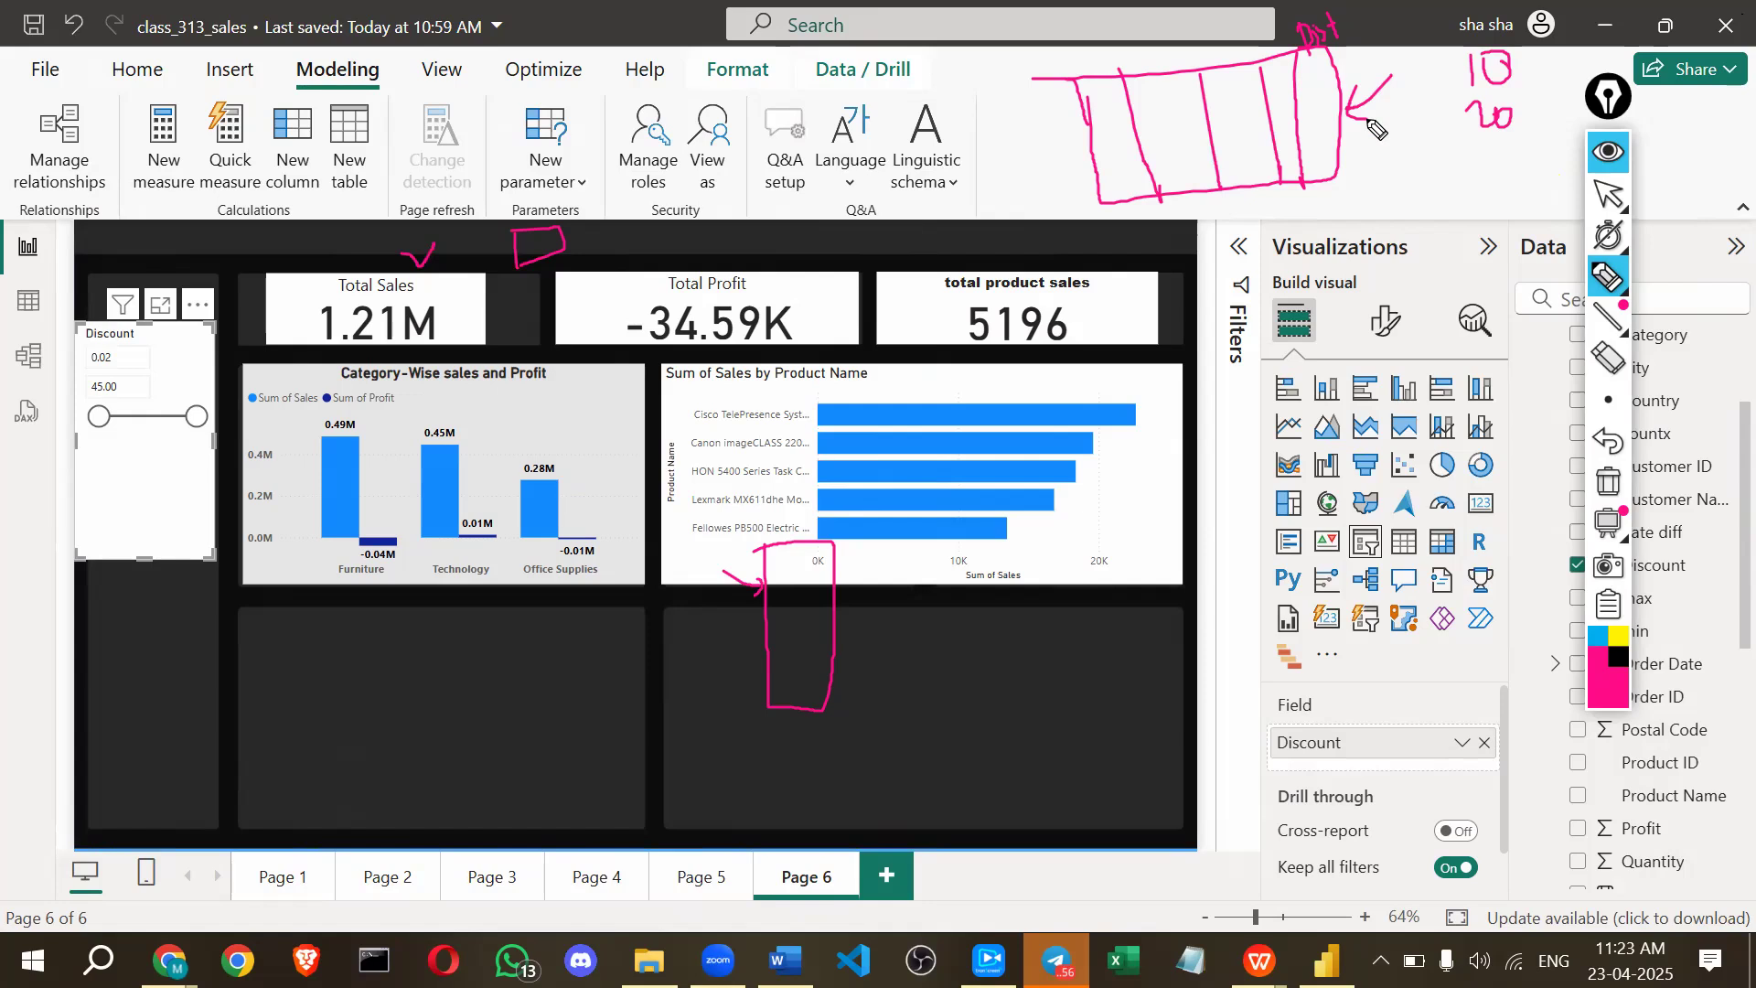
# Draw outlines around the New parameter command and the Discount slicer, and leave the screen pen, clearing all annotations.
pyautogui.moveTo(1000, 180)
pyautogui.mouseDown()
pyautogui.moveTo(1005, 224)
pyautogui.moveTo(1012, 207)
pyautogui.mouseUp()
pyautogui.moveTo(494, 133)
pyautogui.mouseDown()
pyautogui.moveTo(587, 157)
pyautogui.moveTo(495, 152)
pyautogui.mouseUp()
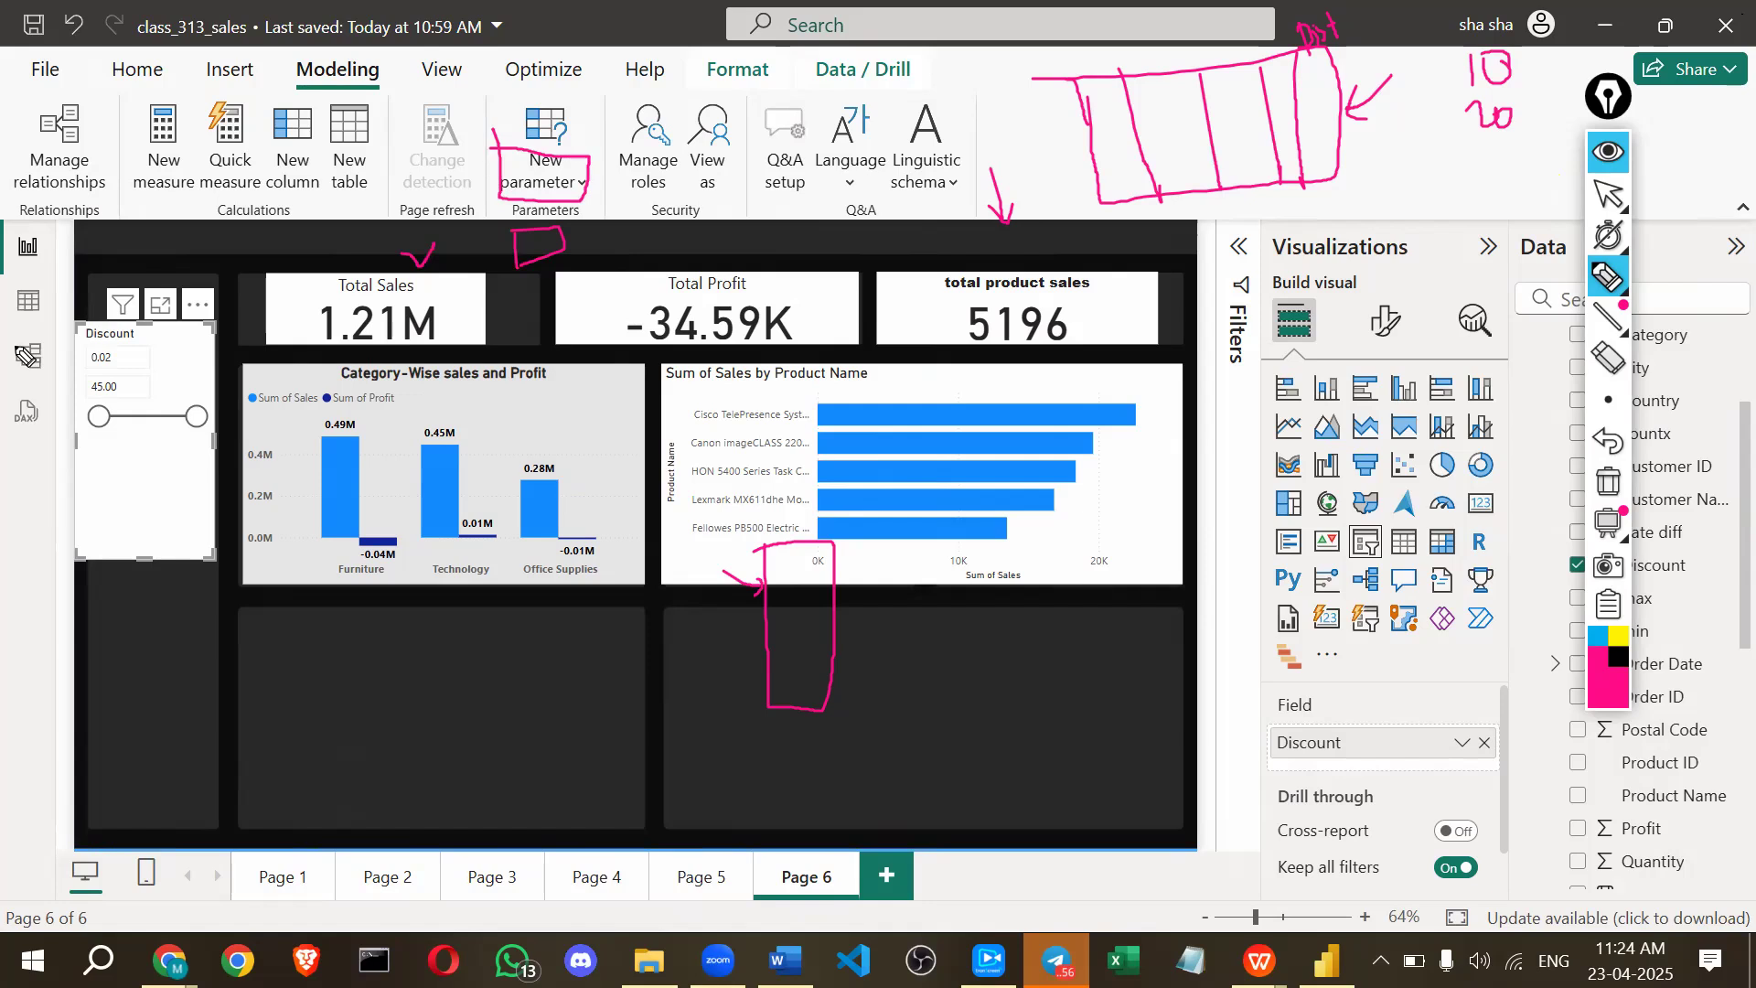
pyautogui.moveTo(73, 474)
pyautogui.mouseDown()
pyautogui.moveTo(194, 462)
pyautogui.moveTo(245, 384)
pyautogui.mouseUp()
pyautogui.moveTo(245, 384); pyautogui.dragTo(81, 339)
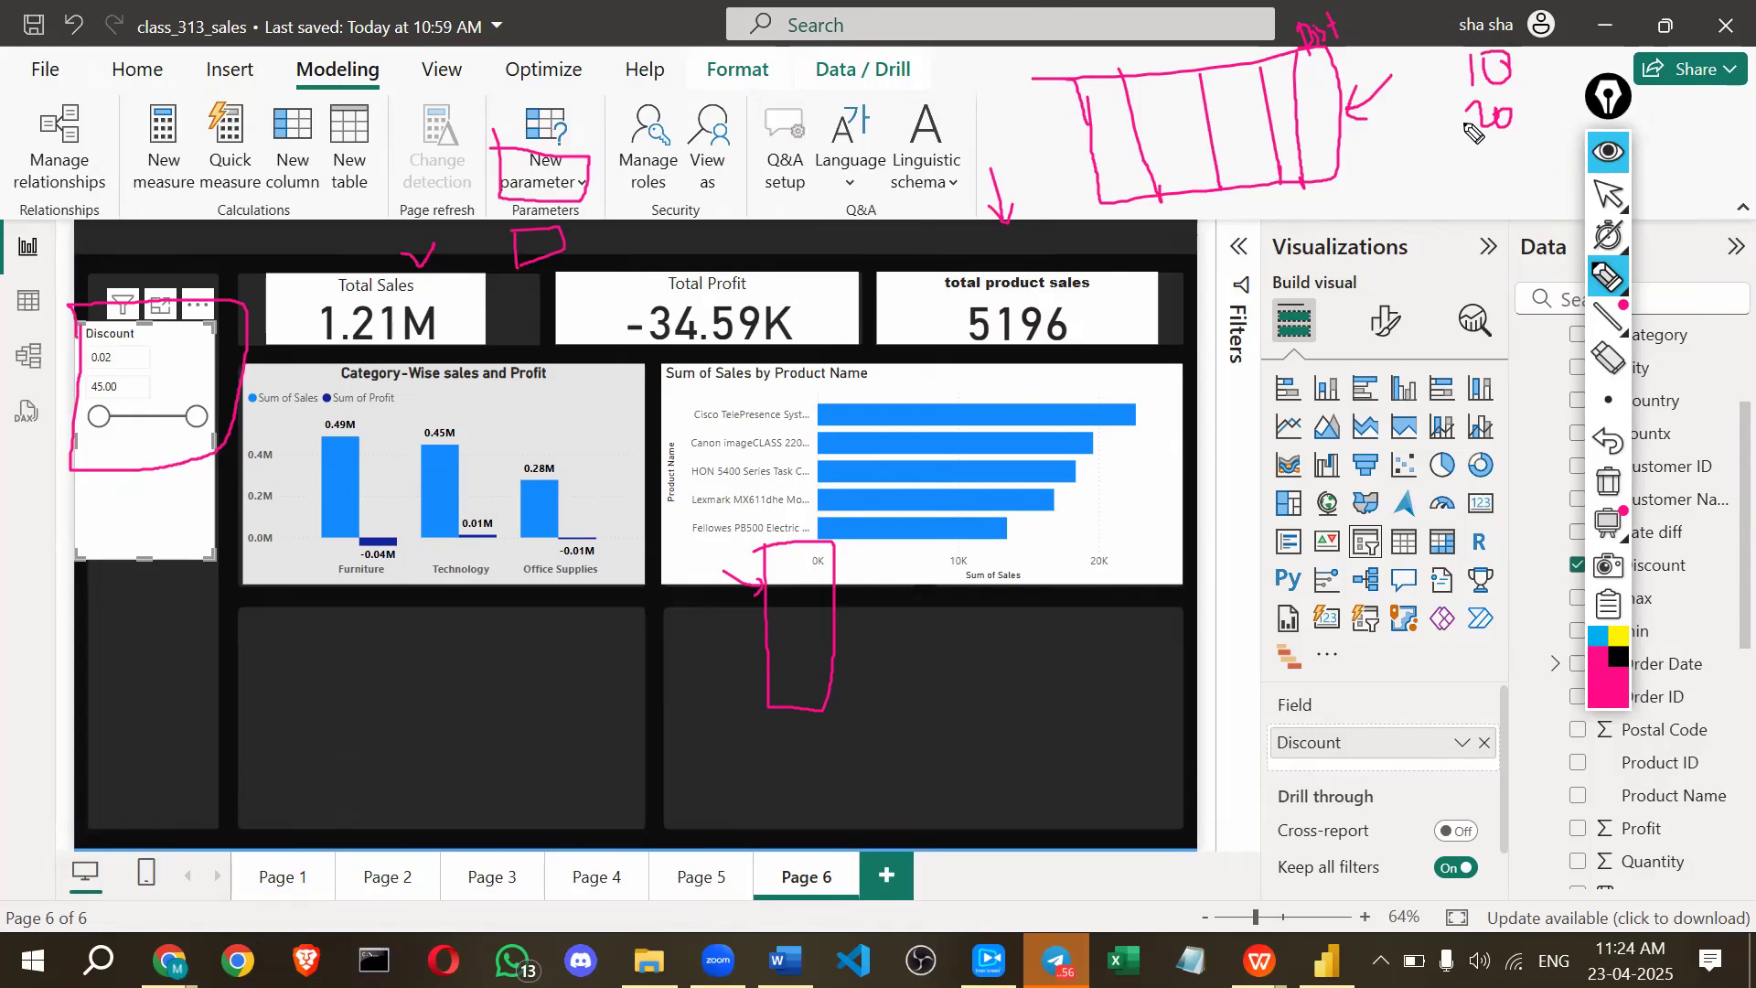
pyautogui.press('Escape')
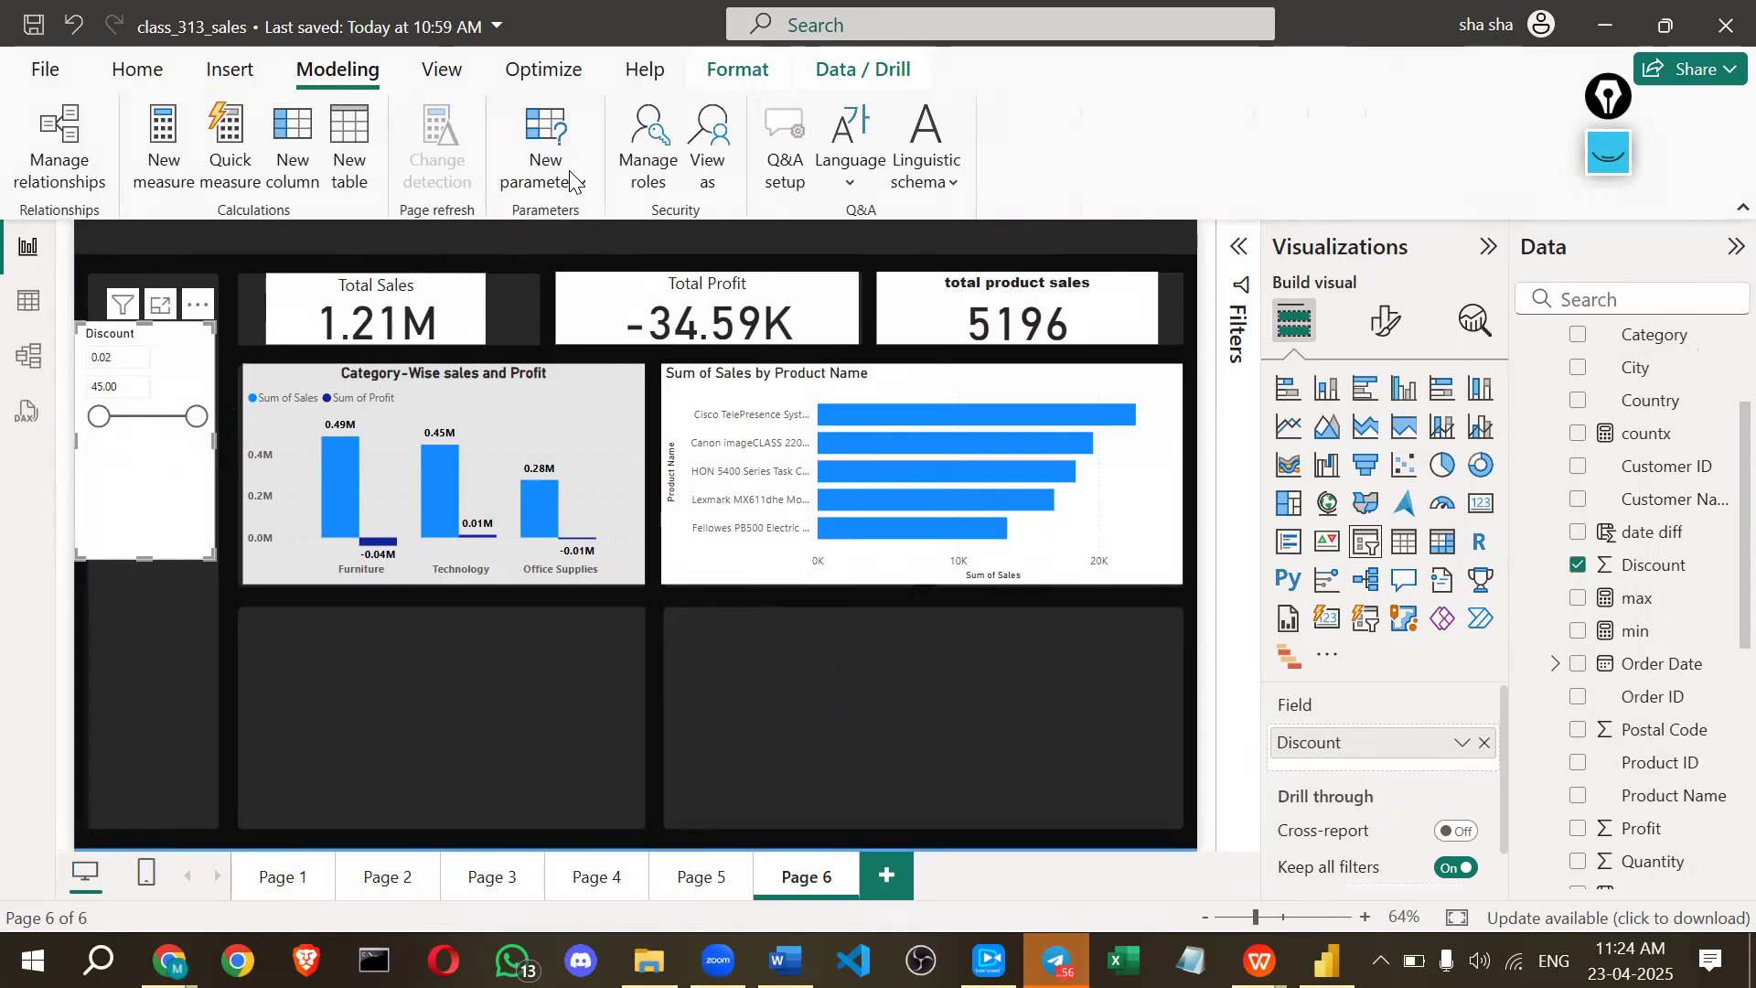
# Start a new numeric range parameter, move its dialog clear of the Discount slicer, and open the parameter's name for editing.
pyautogui.click(569, 172)
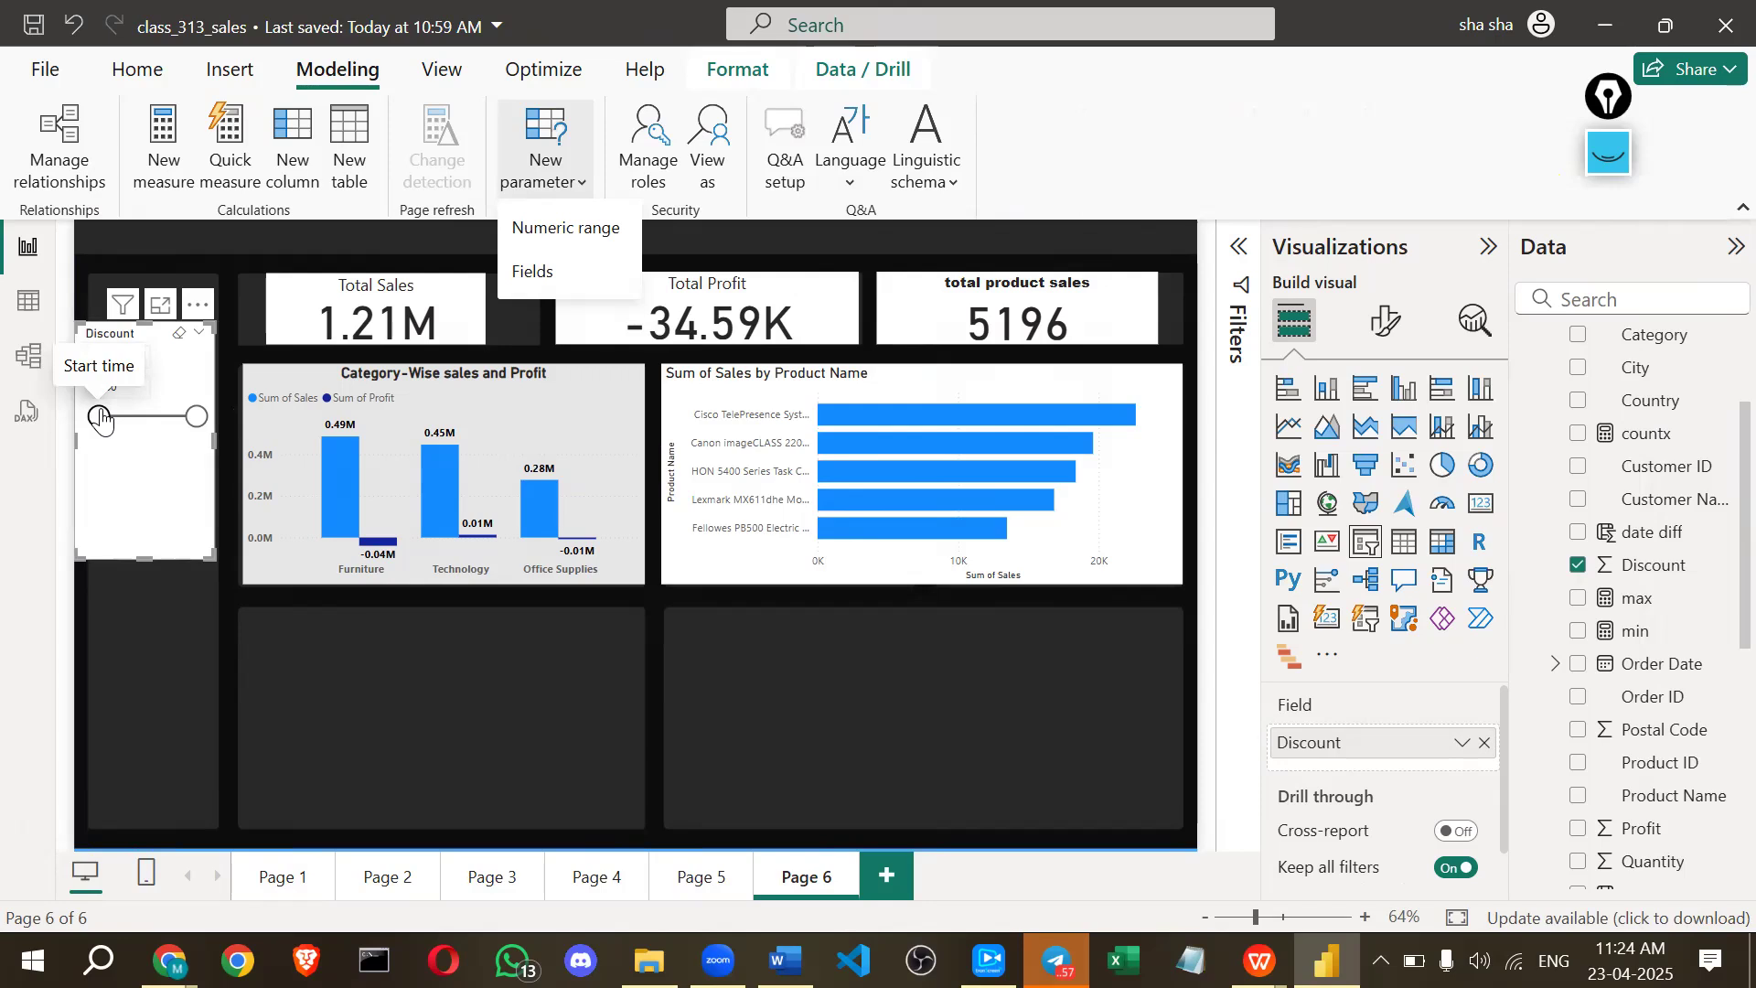
pyautogui.click(525, 228)
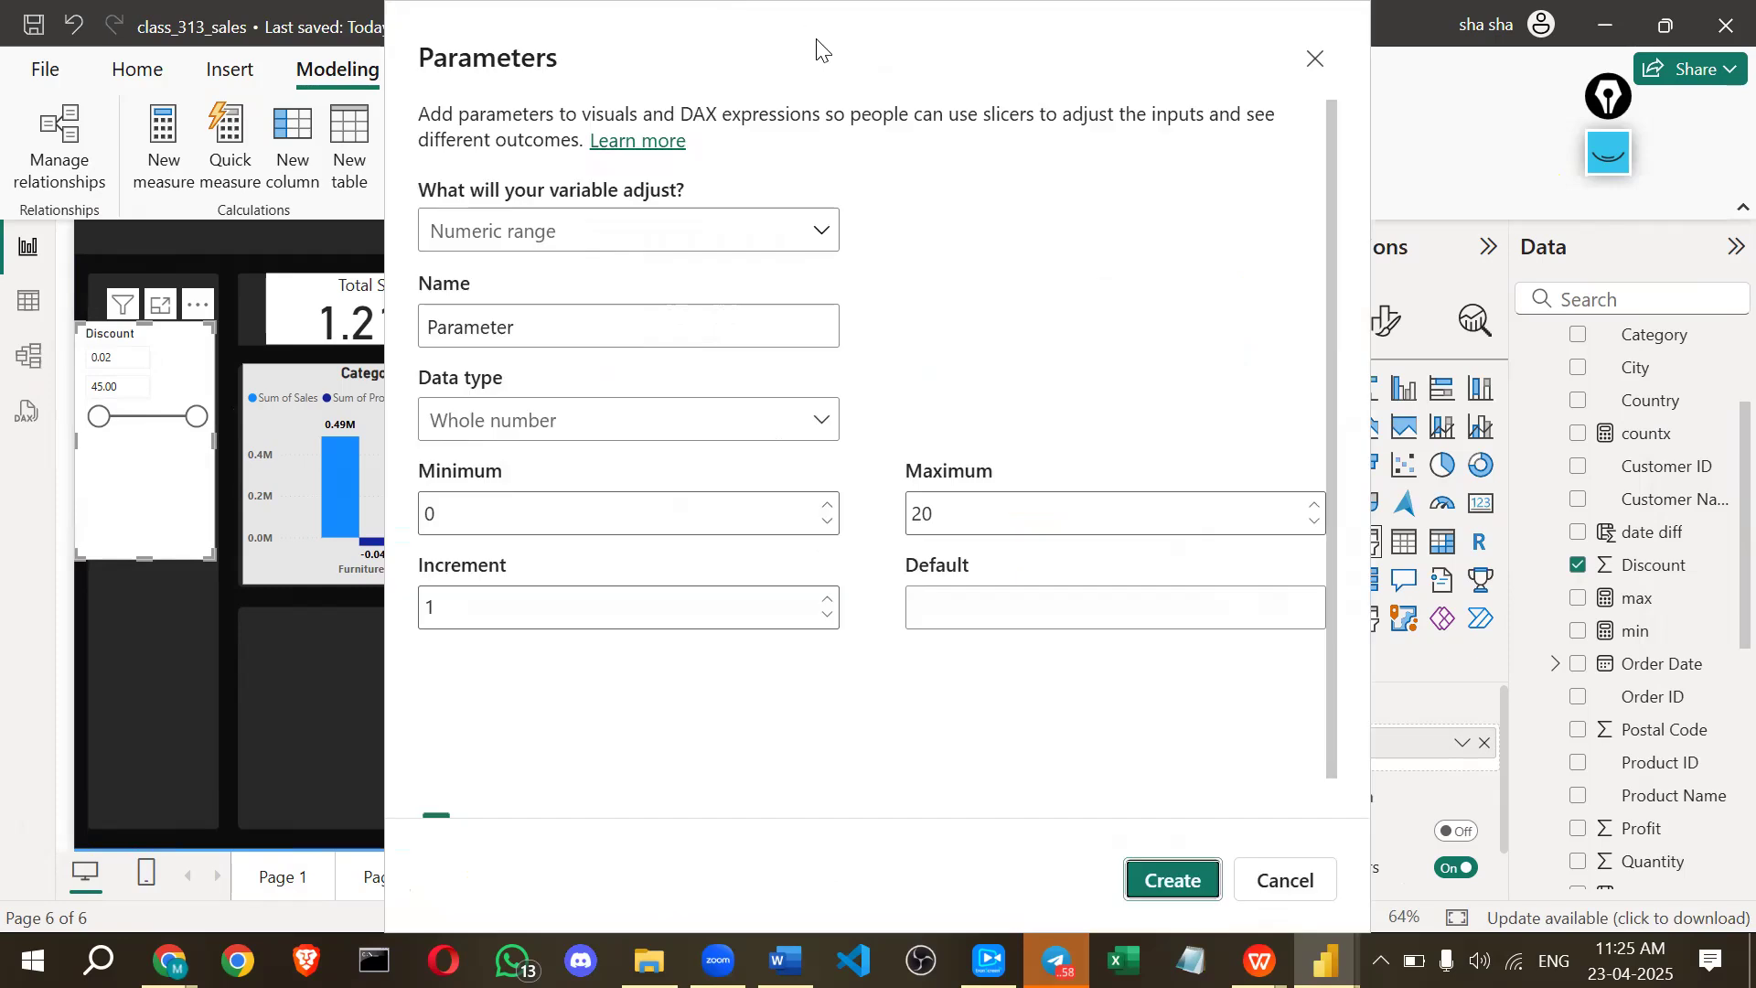
pyautogui.moveTo(817, 47); pyautogui.dragTo(1226, 119)
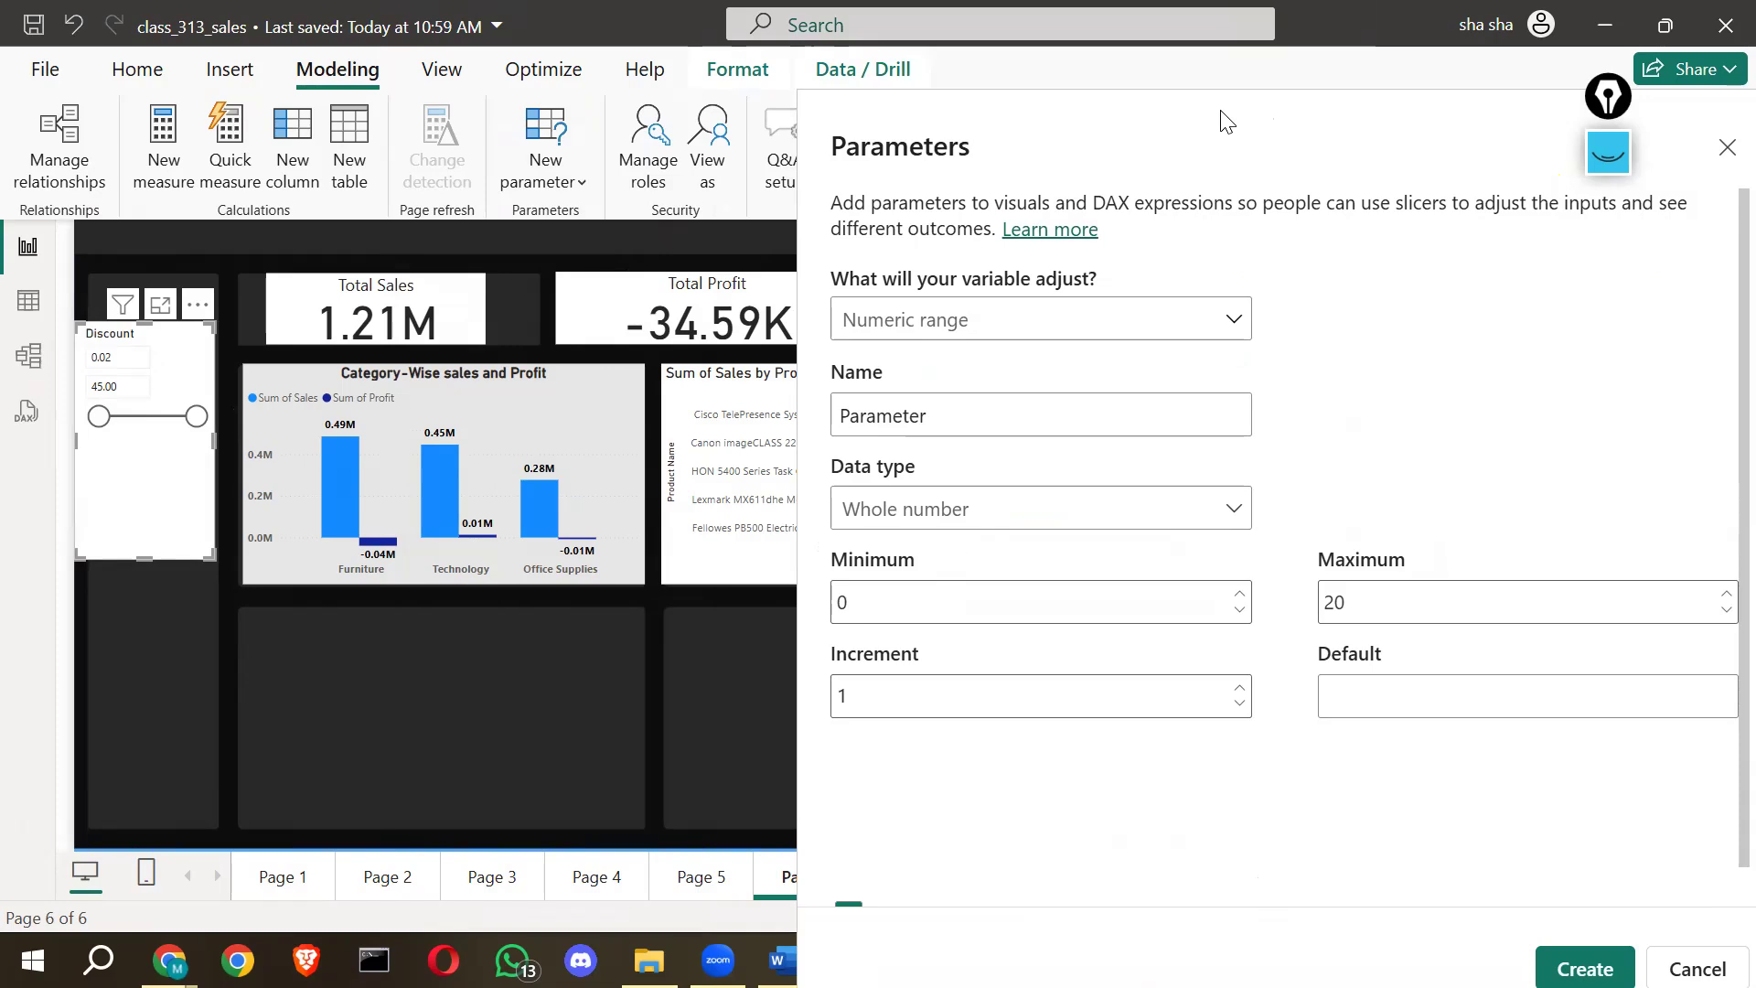
pyautogui.click(988, 418)
pyautogui.hotkey('ctrl', 'a')
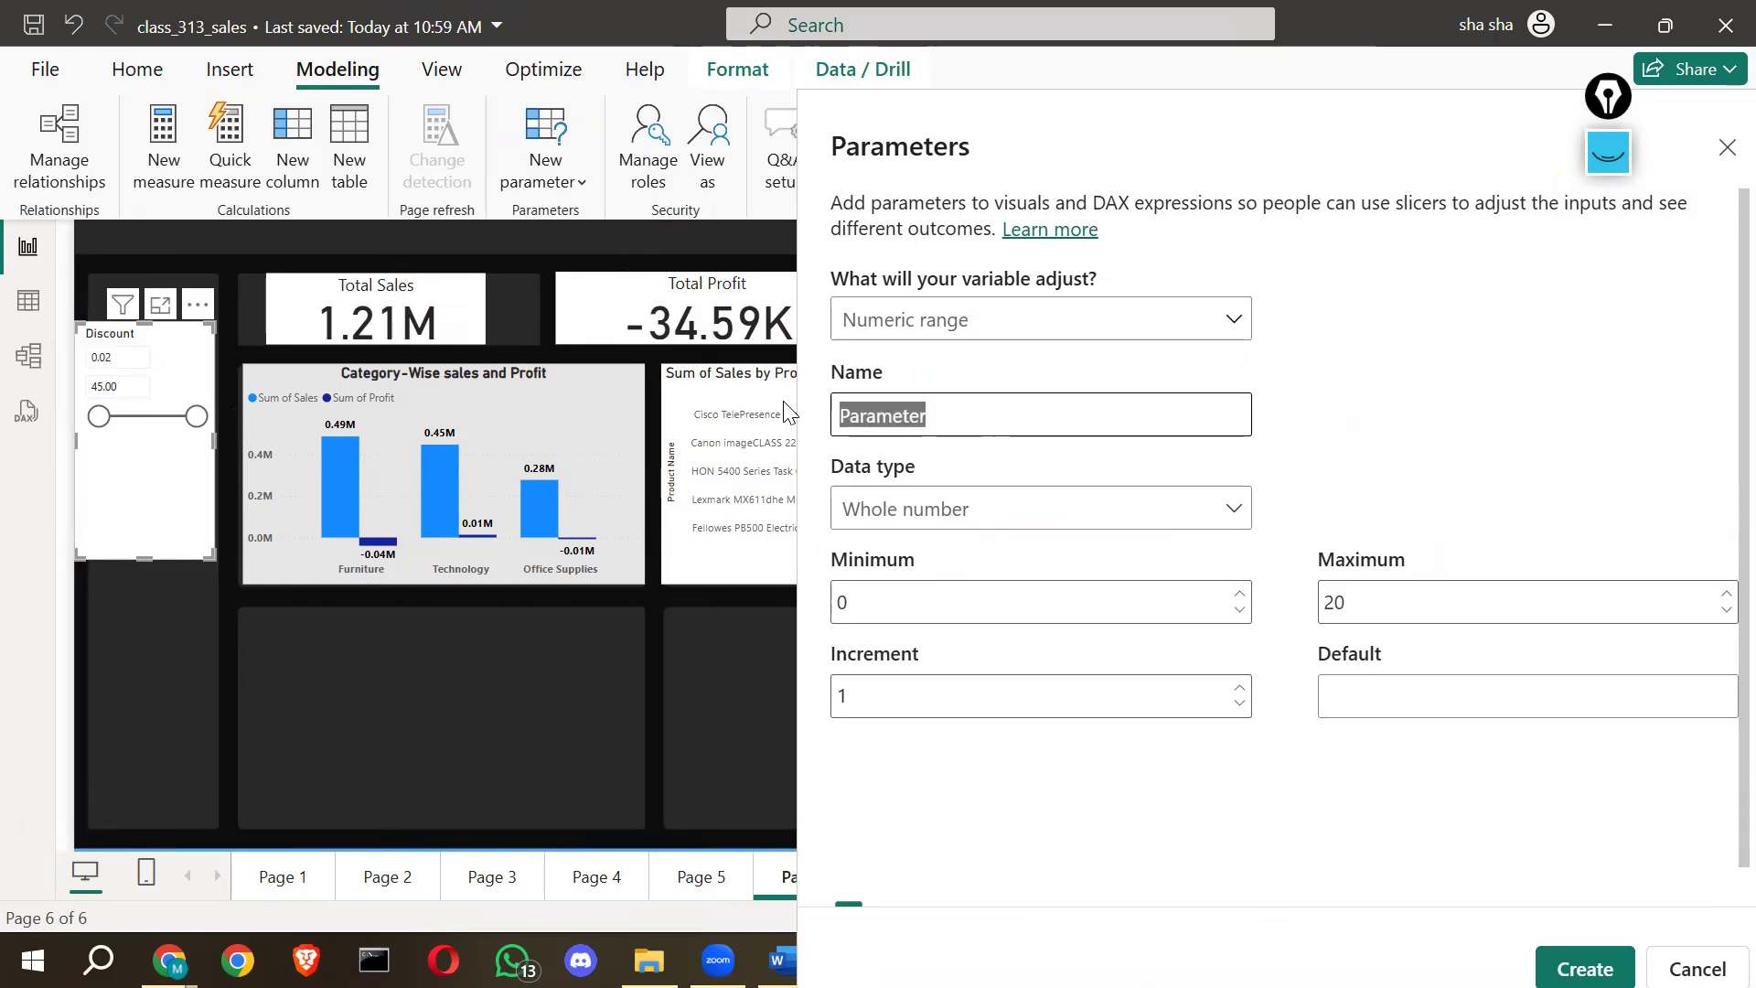
# Name the numeric range parameter "discount2" and set its data type to Decimal number.
pyautogui.press('BackSpace')
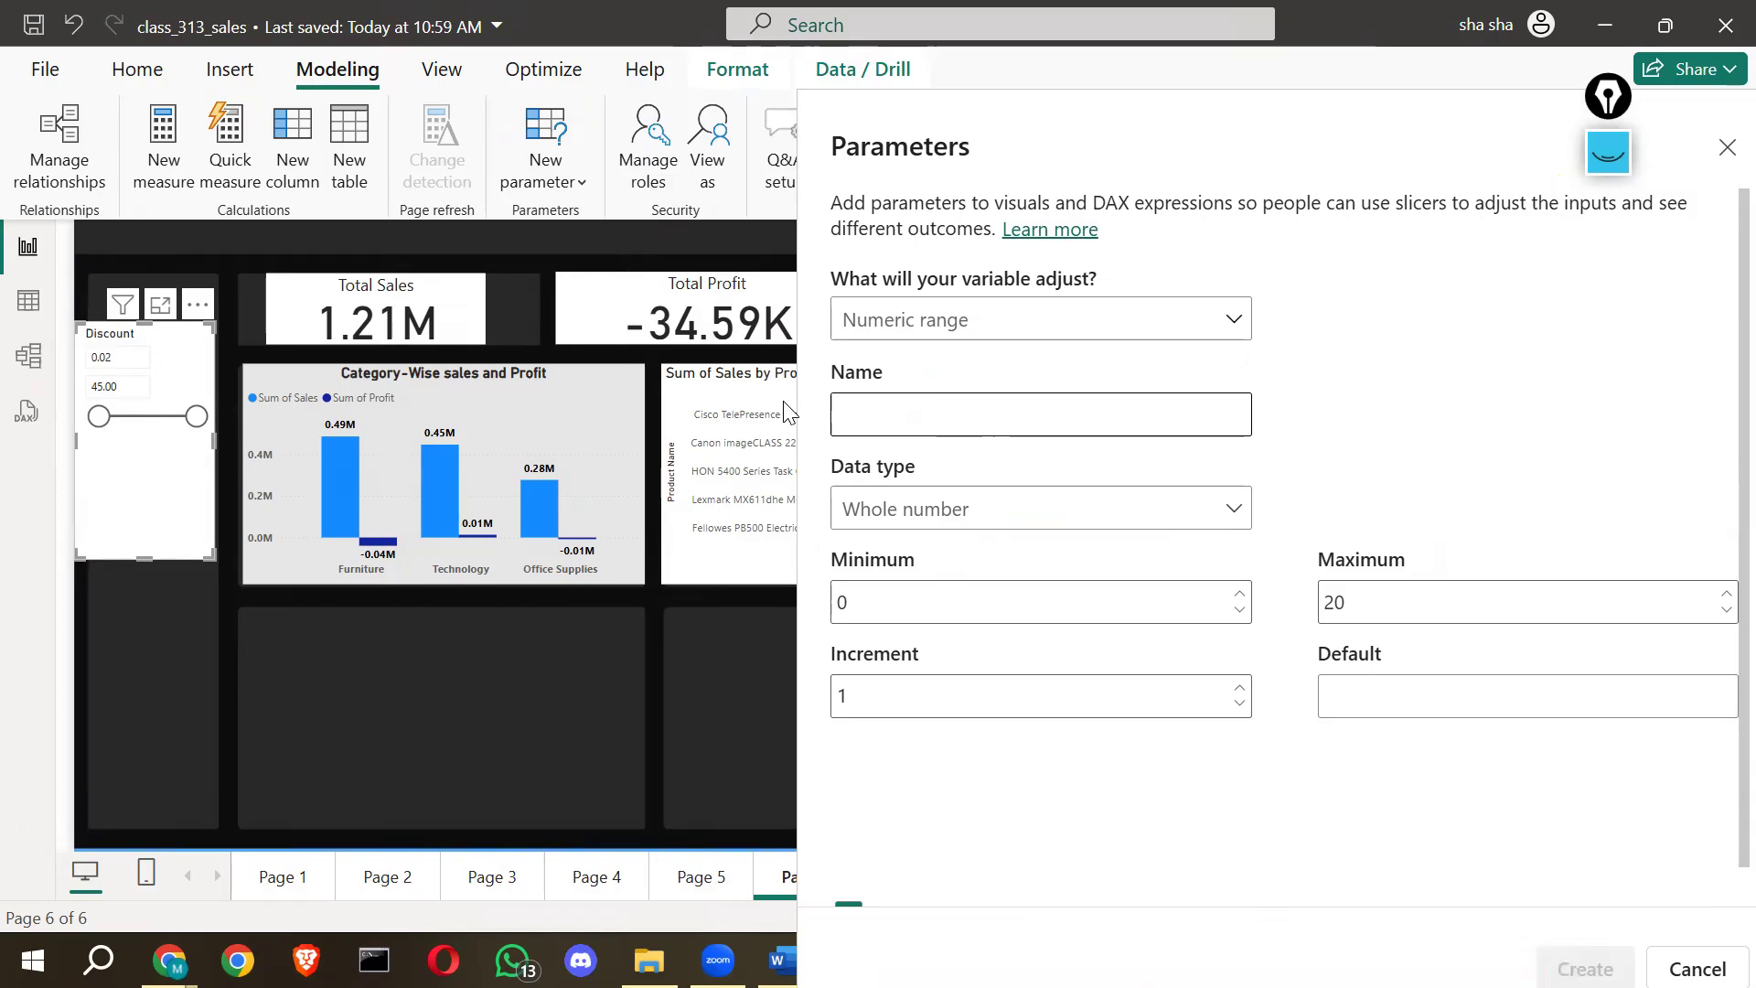
pyautogui.write('discou')
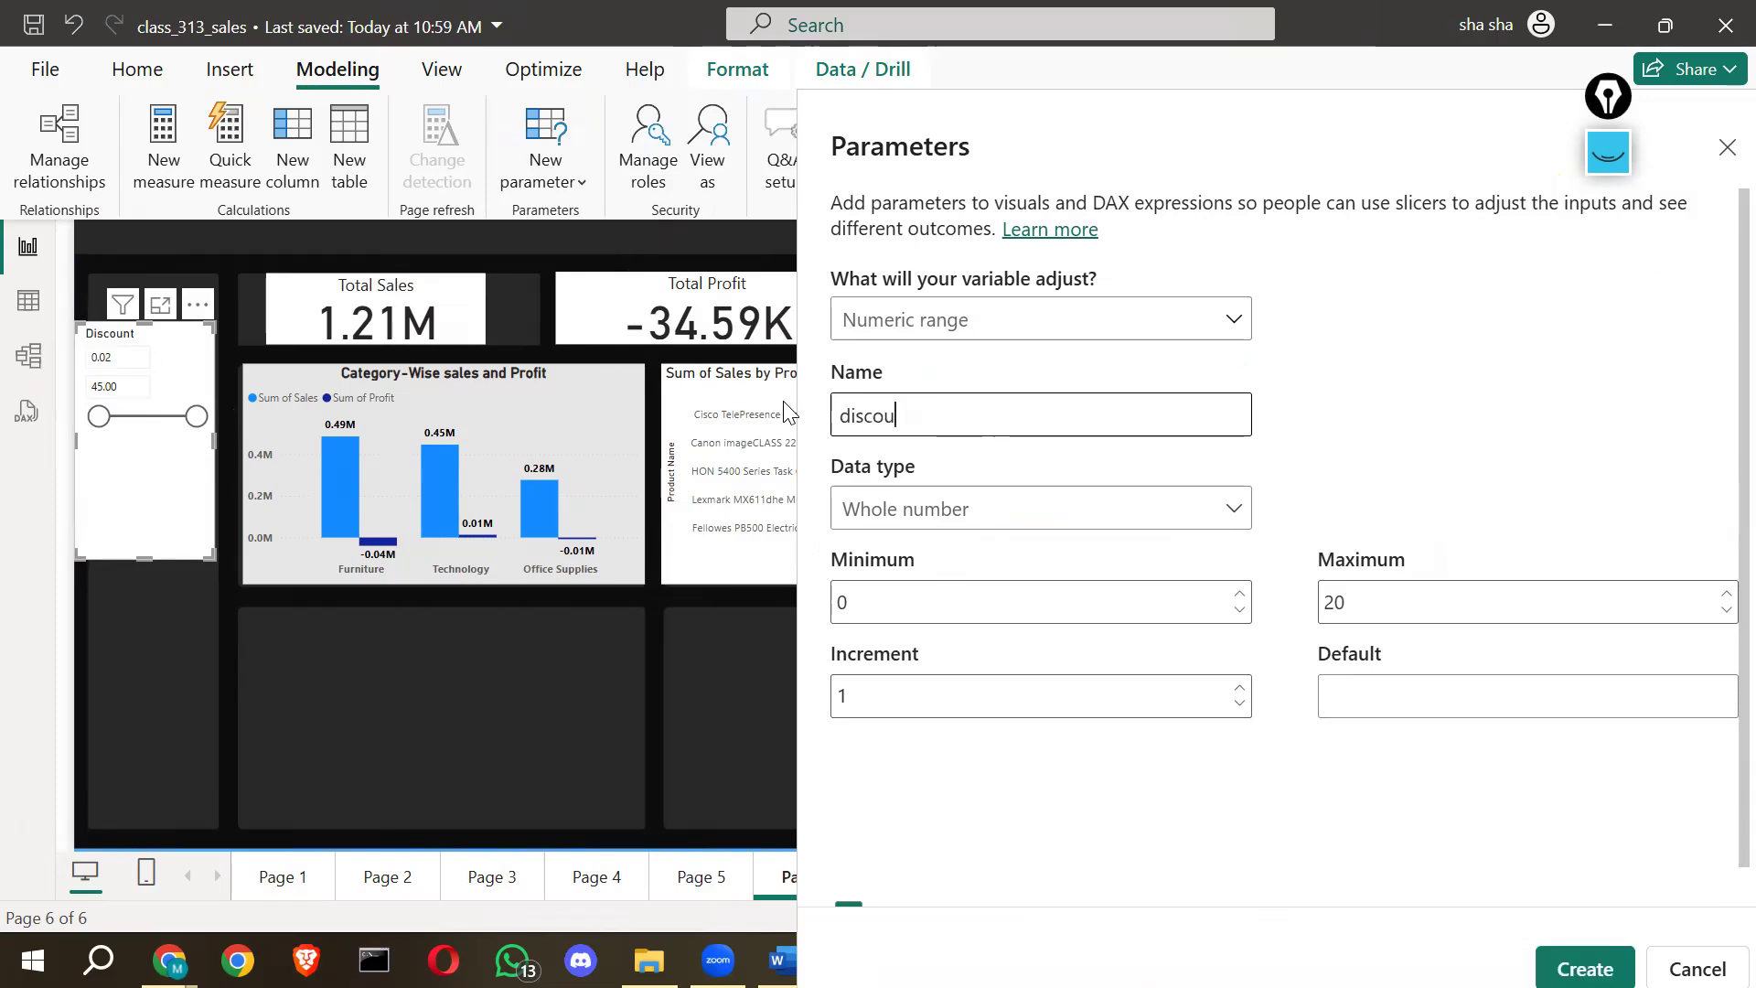
pyautogui.write('nt2')
pyautogui.click(980, 519)
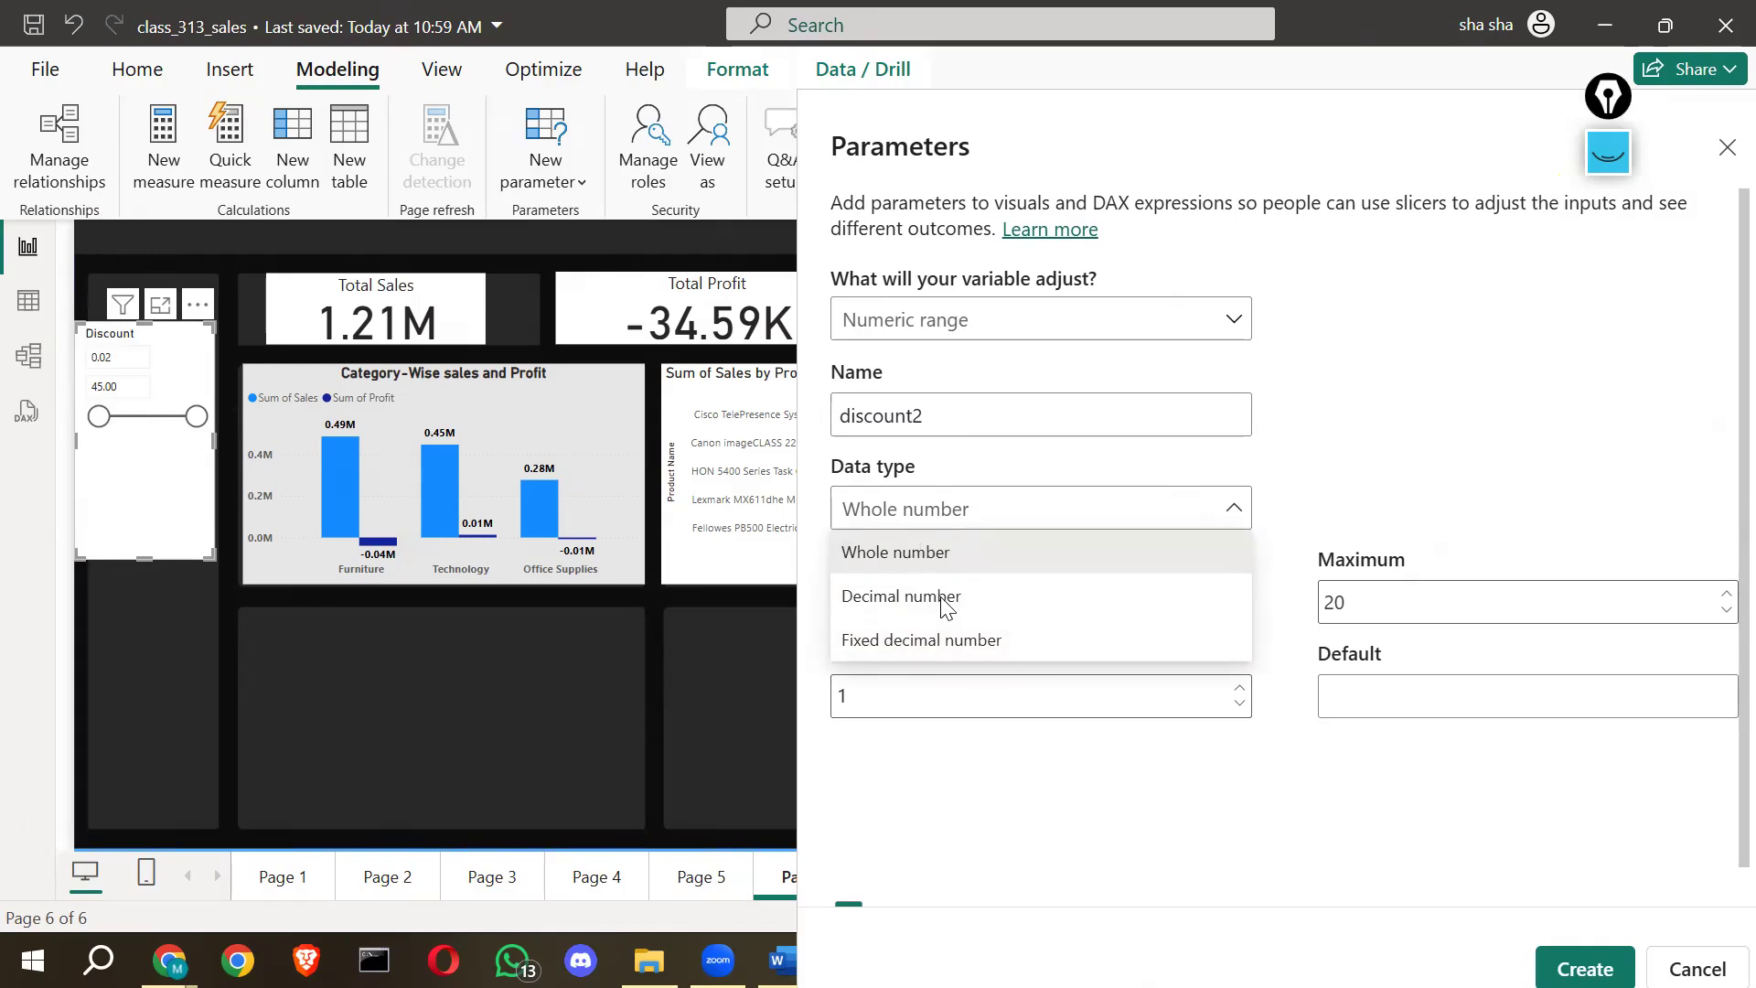
pyautogui.click(968, 560)
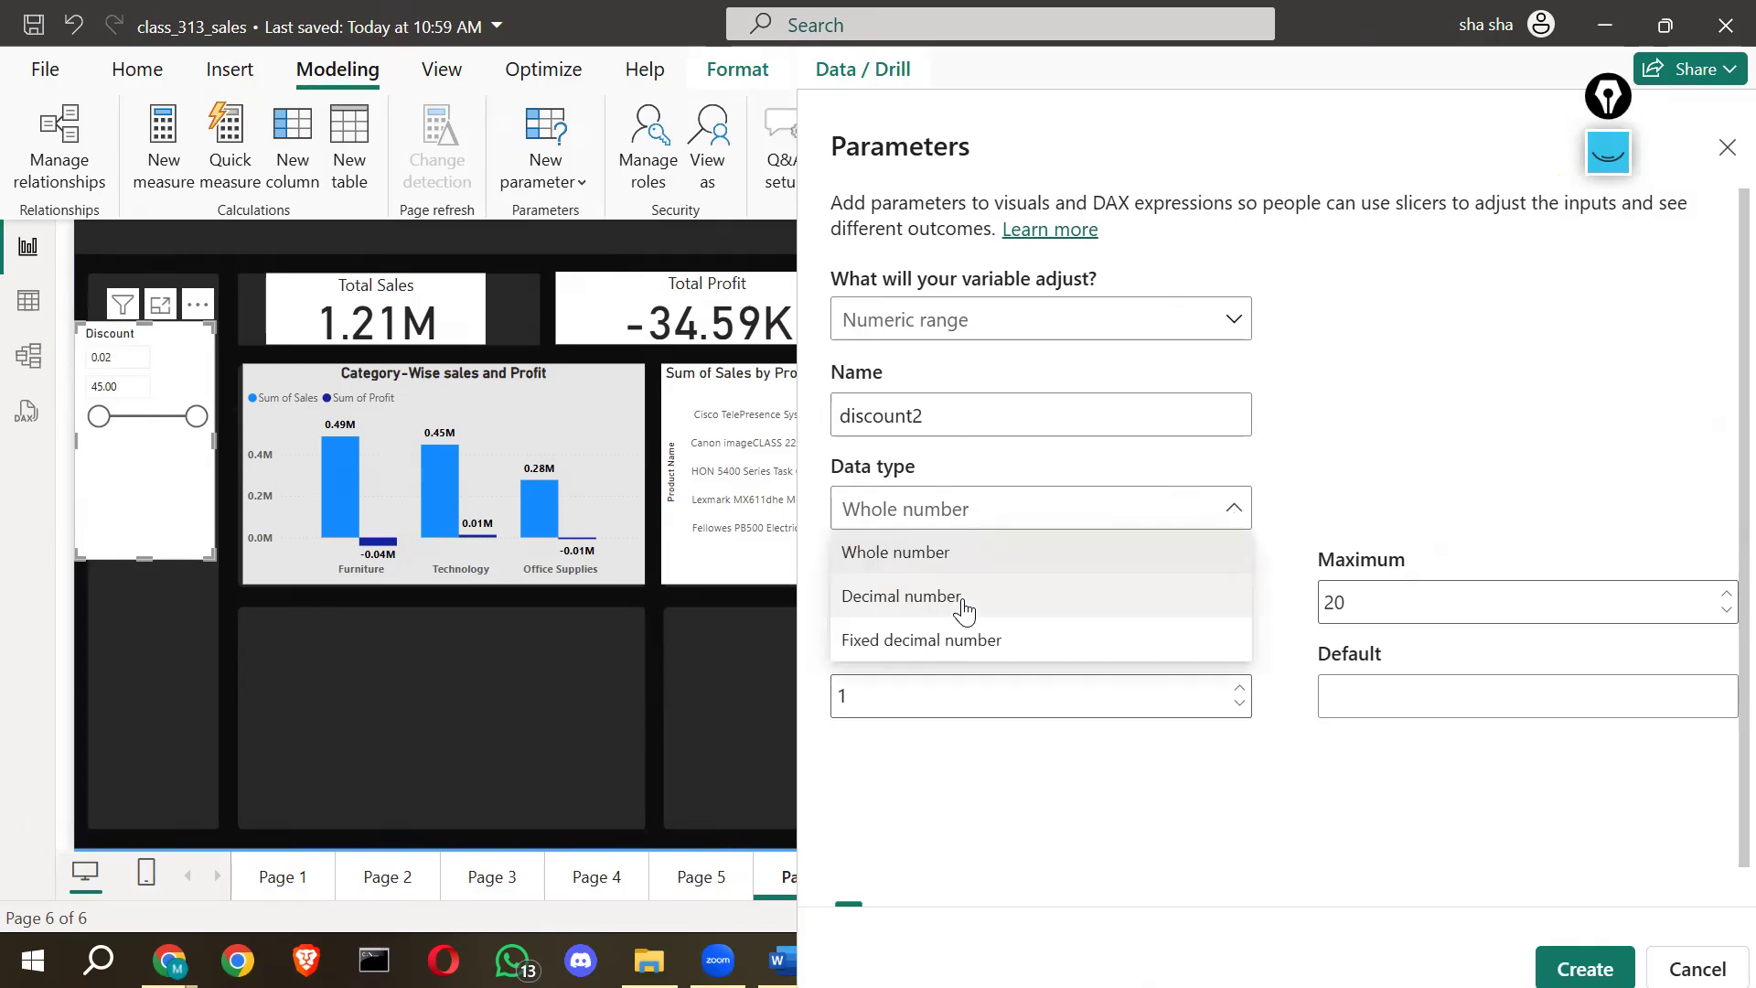
pyautogui.click(962, 598)
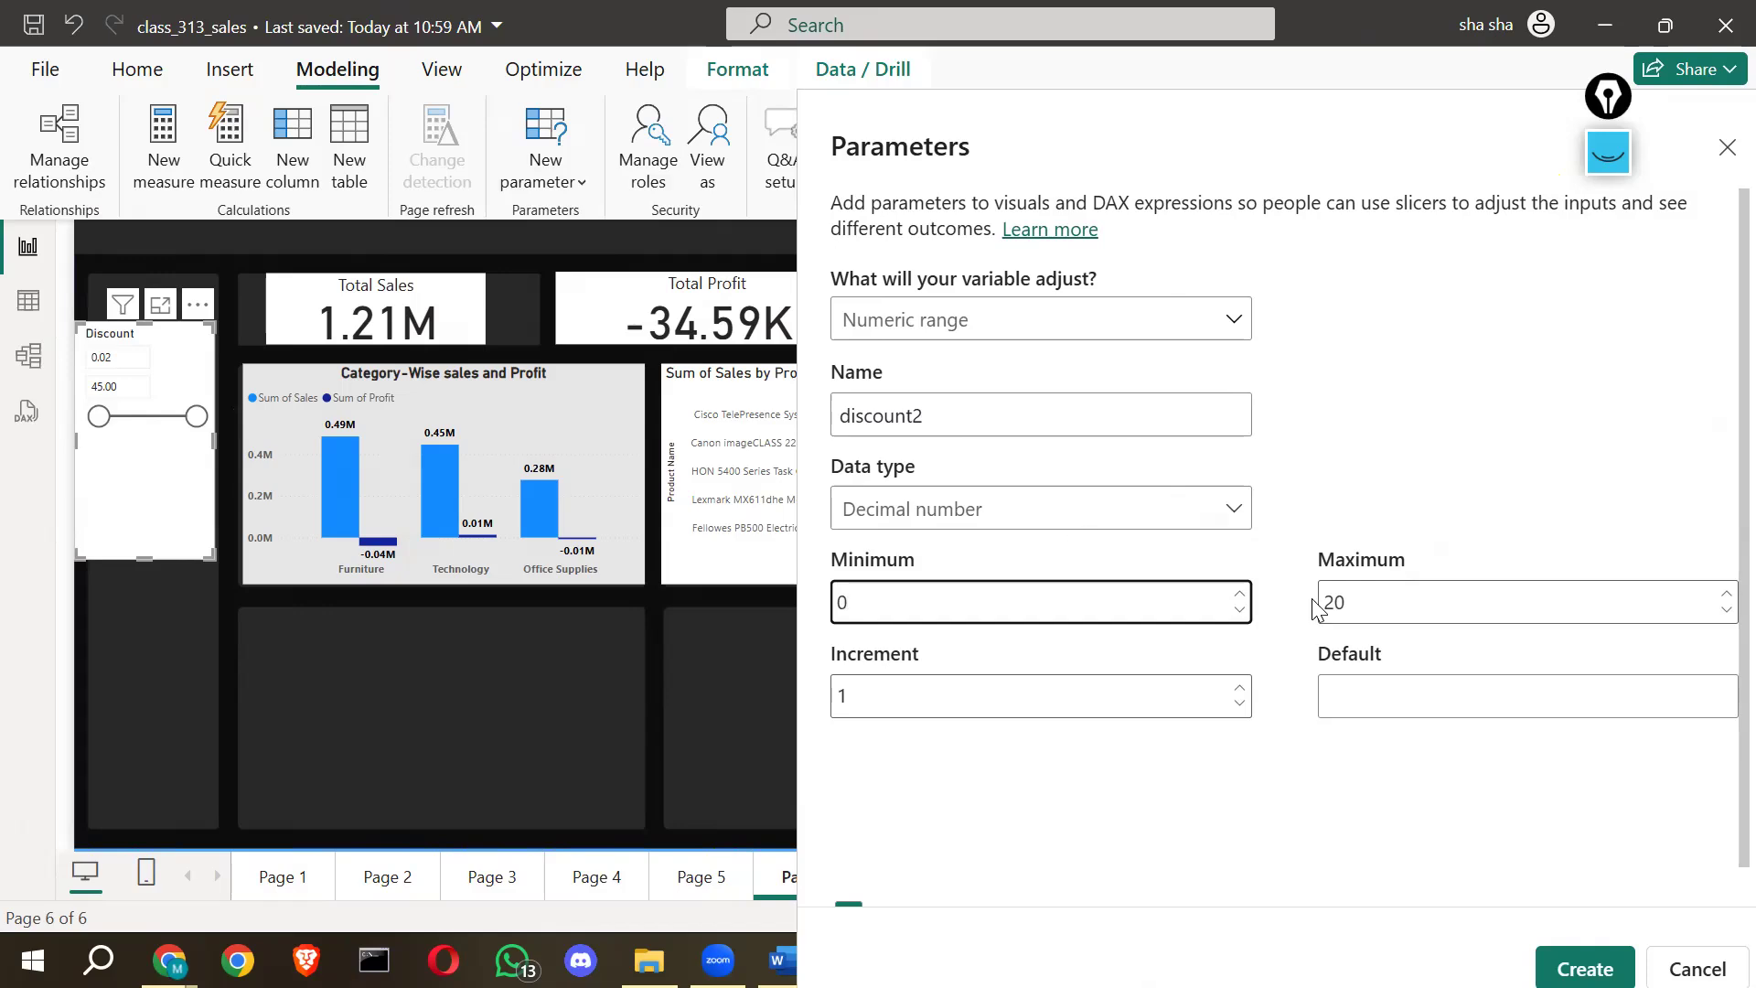
# Set the parameter's maximum value to 100.
pyautogui.press('Tab')
pyautogui.write('1')
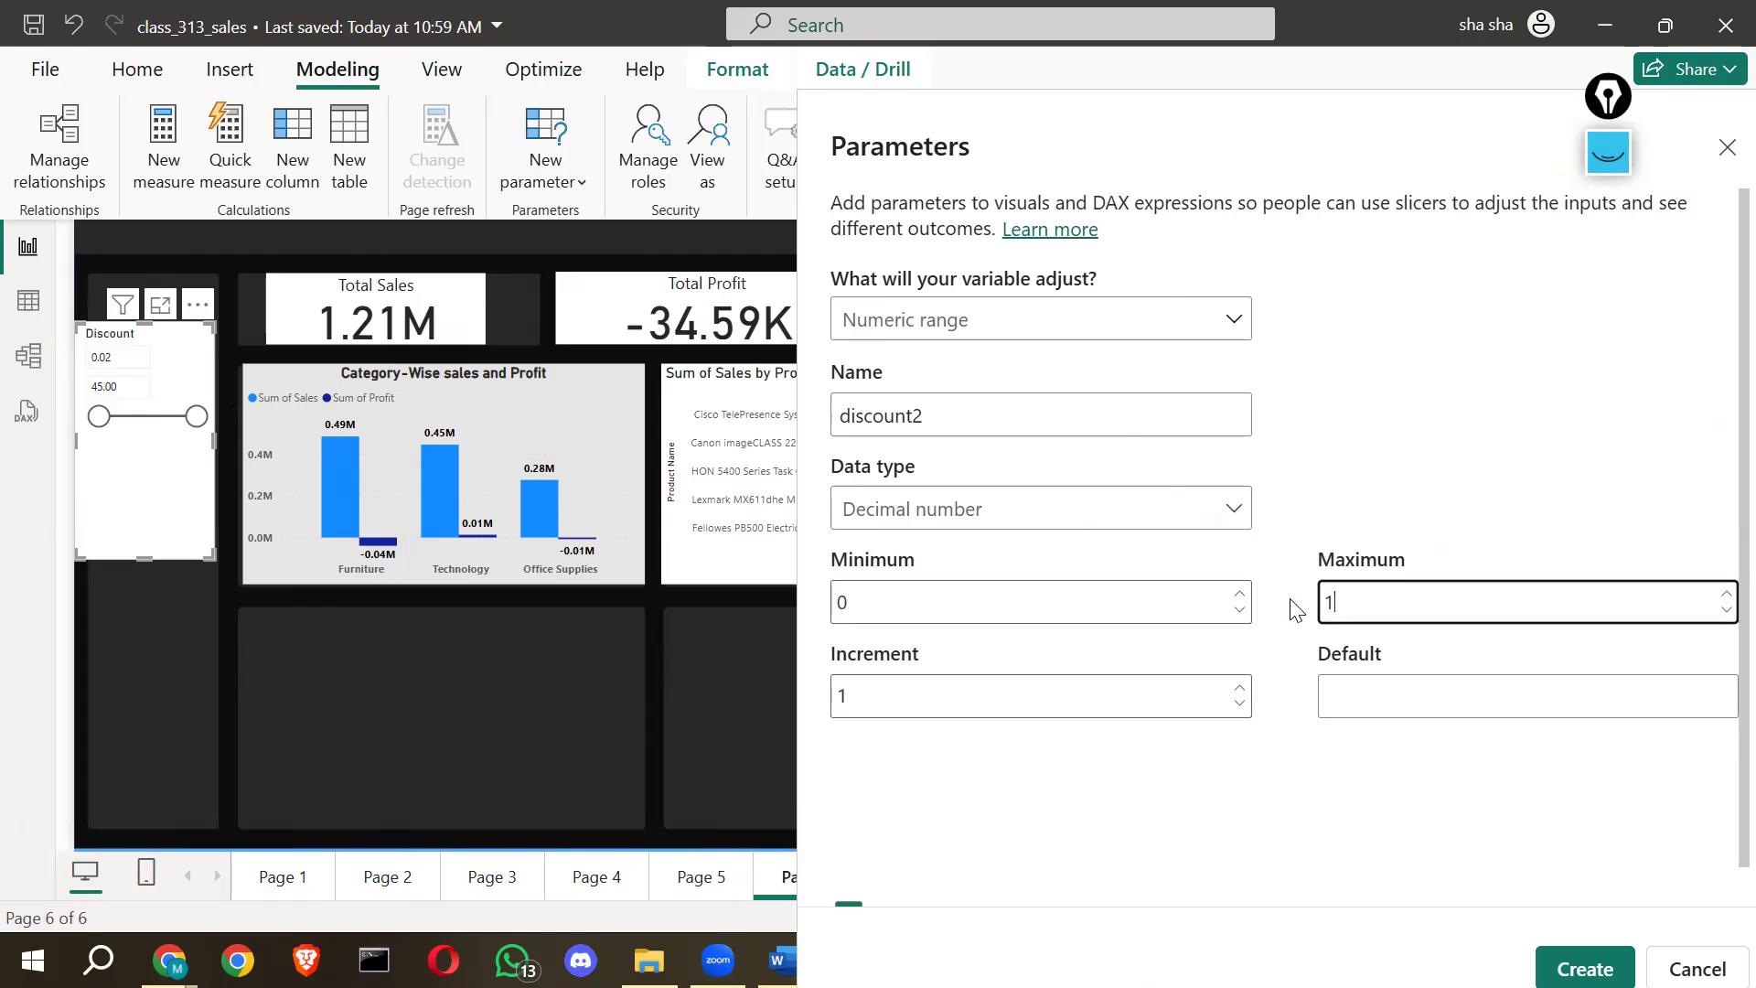
pyautogui.write('00')
pyautogui.click(929, 693)
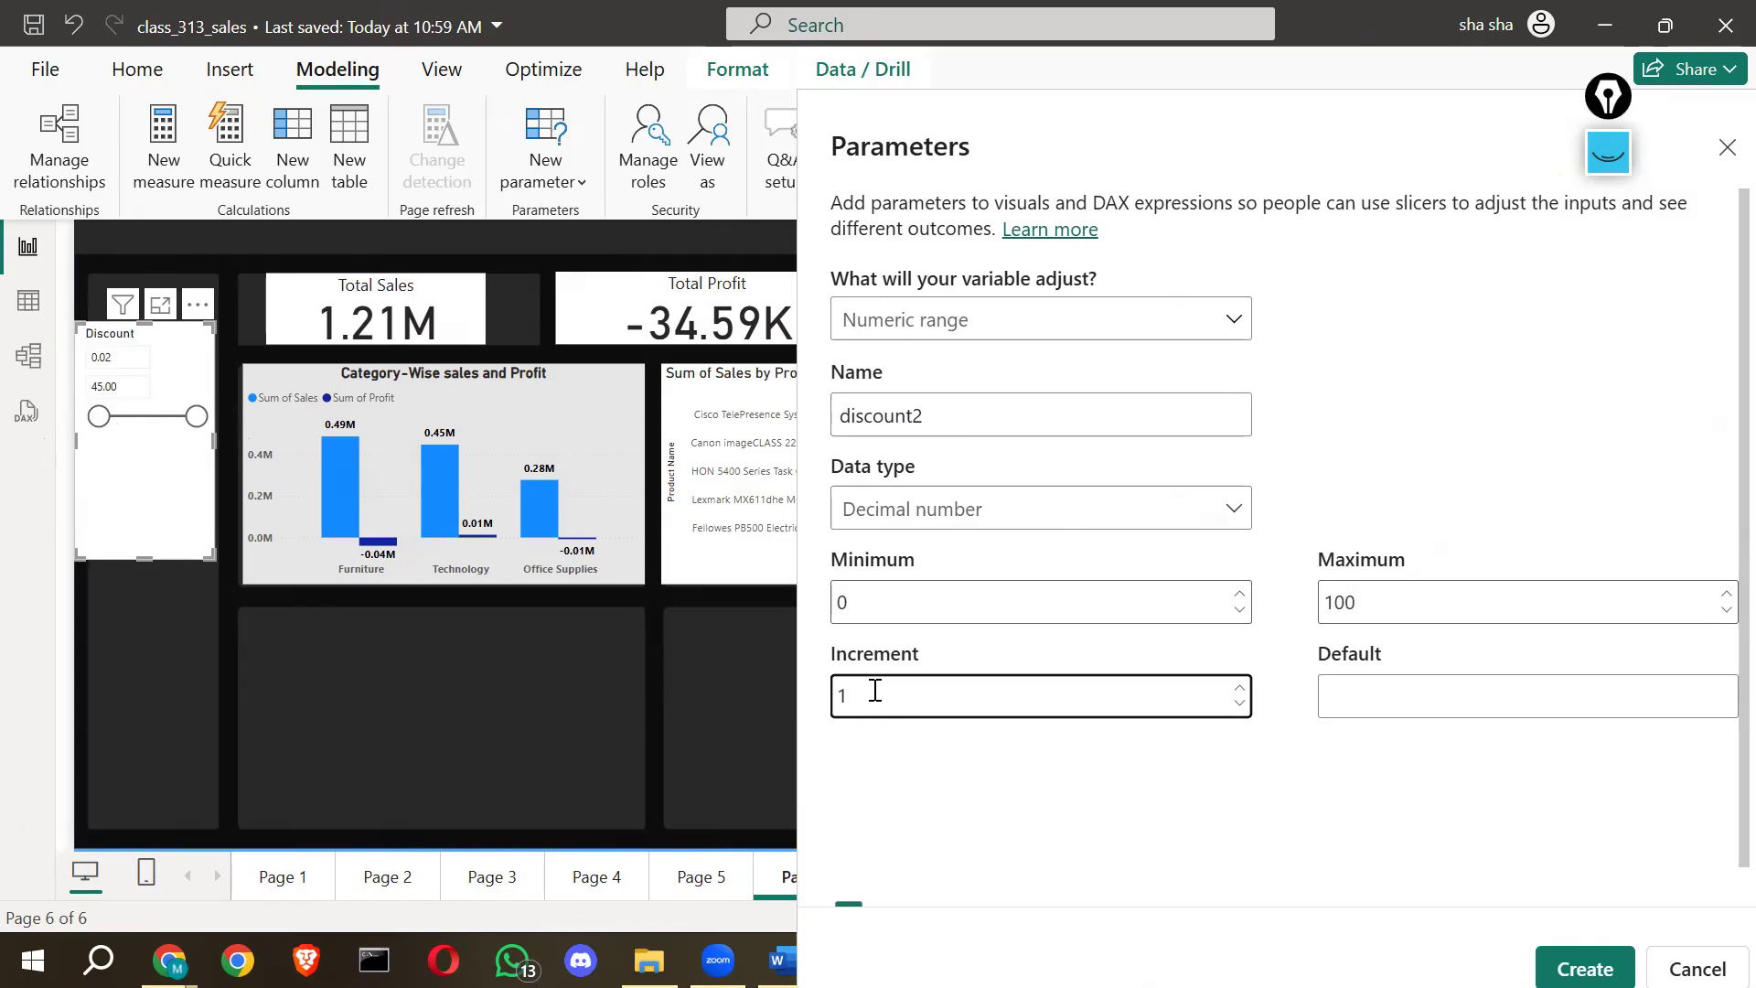
pyautogui.doubleClick(828, 698)
pyautogui.click(908, 686)
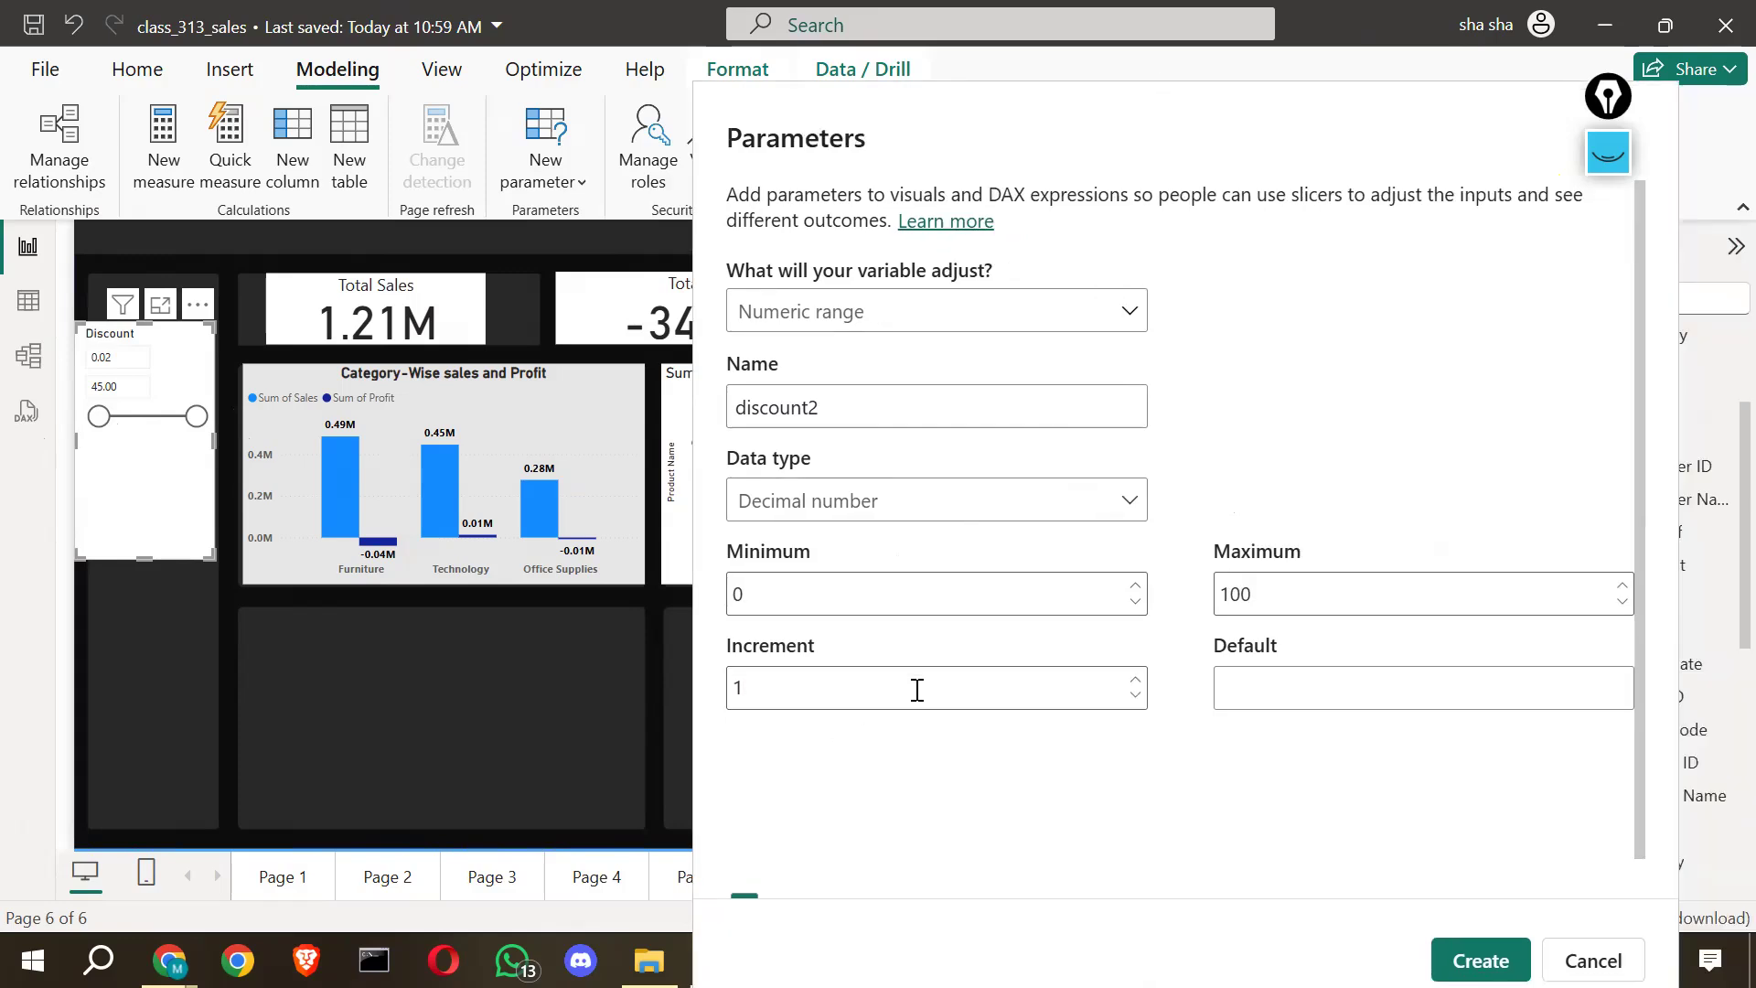
# Set the parameter's default value to 0.
pyautogui.click(1269, 690)
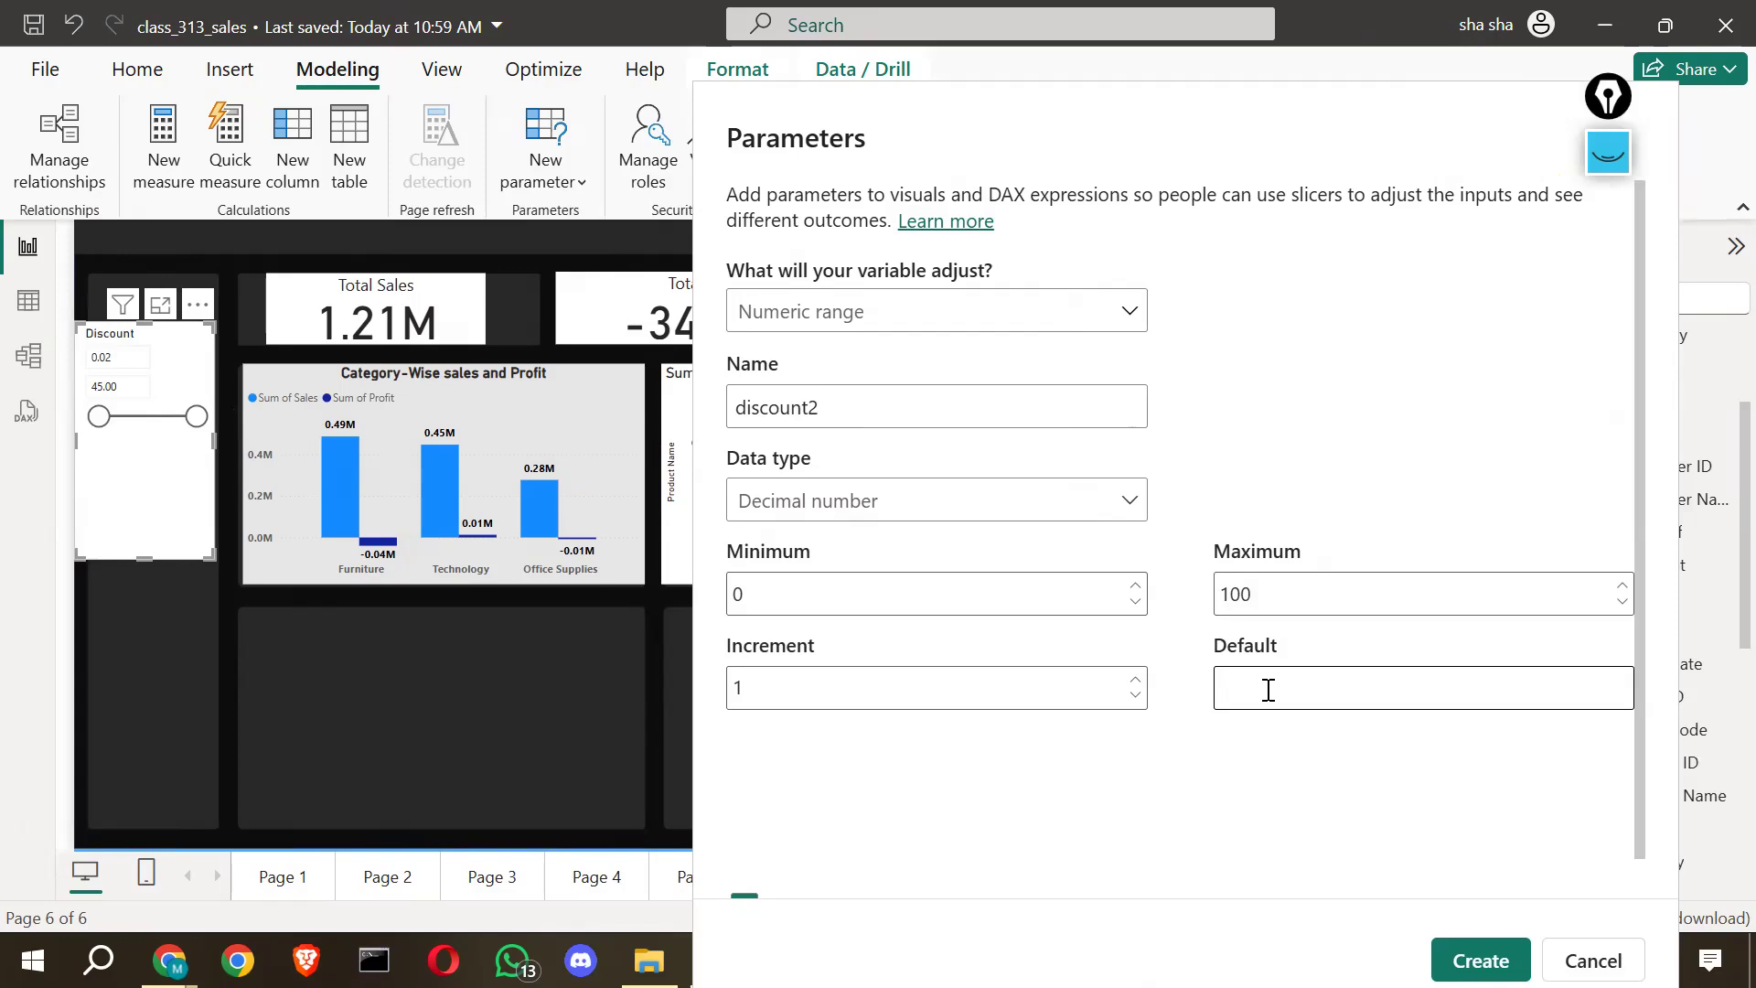
pyautogui.write('0')
pyautogui.press('BackSpace')
pyautogui.write('10')
pyautogui.scroll(-2, 1364, 706)
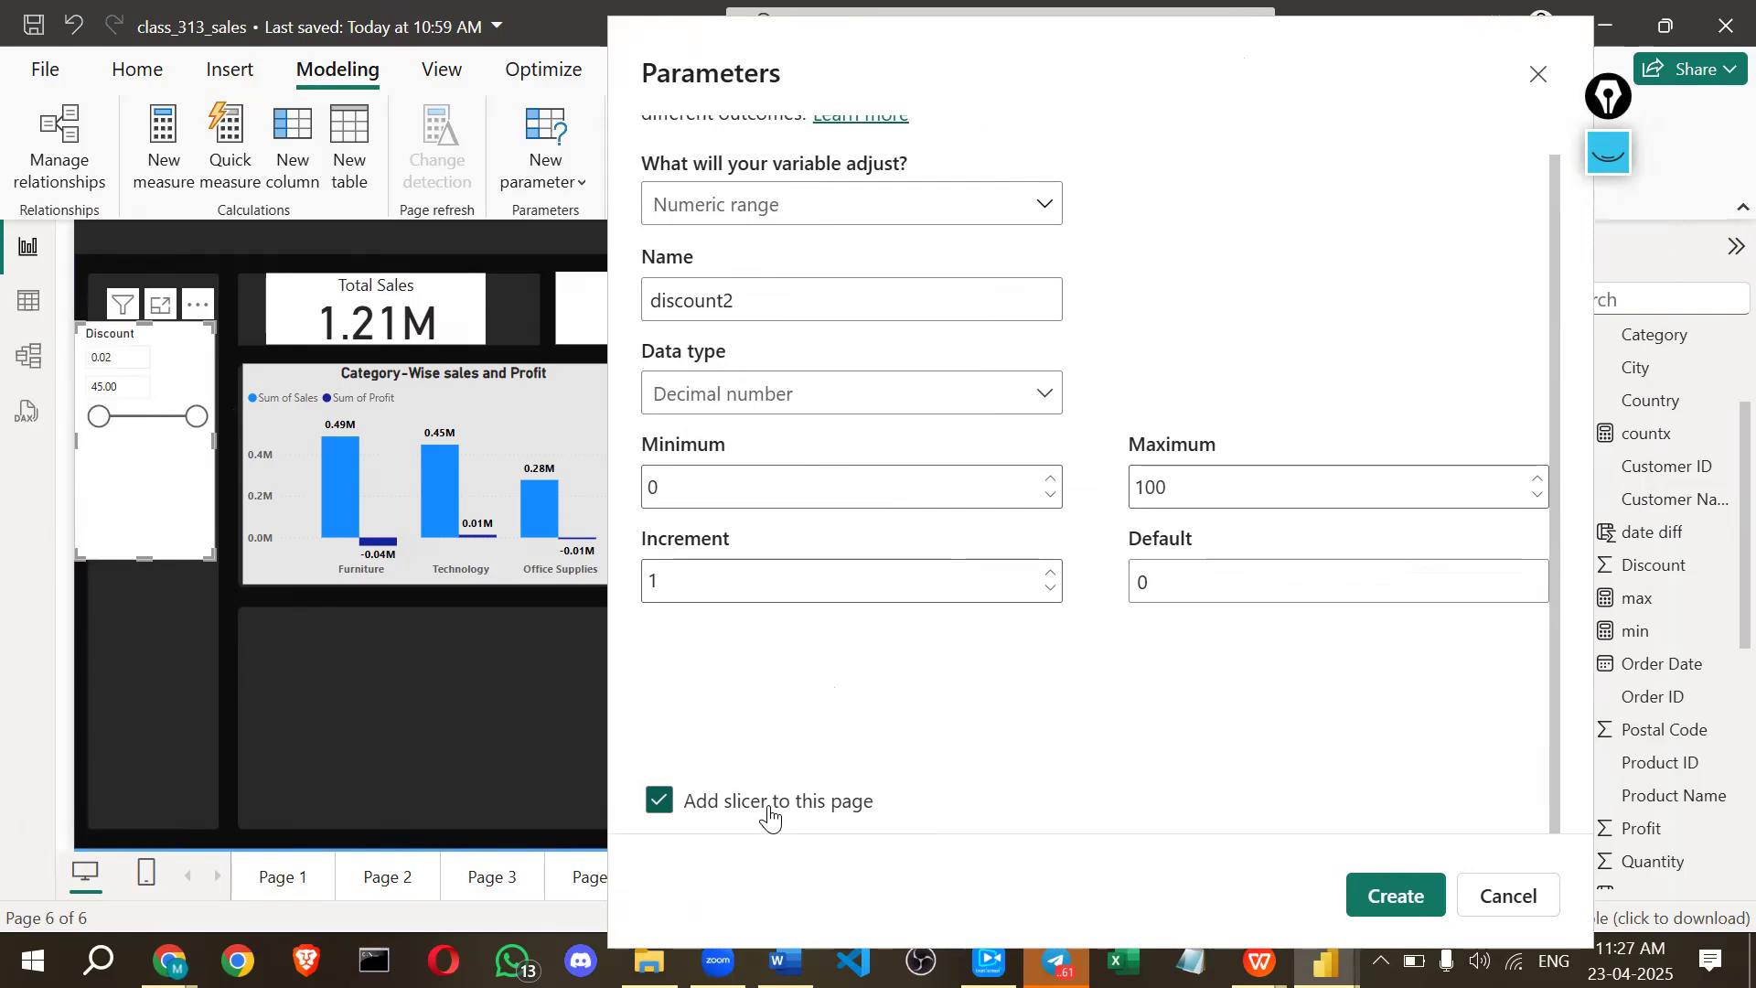
# Exclude the automatic slicer from the page and create the discount2 parameter.
pyautogui.click(672, 805)
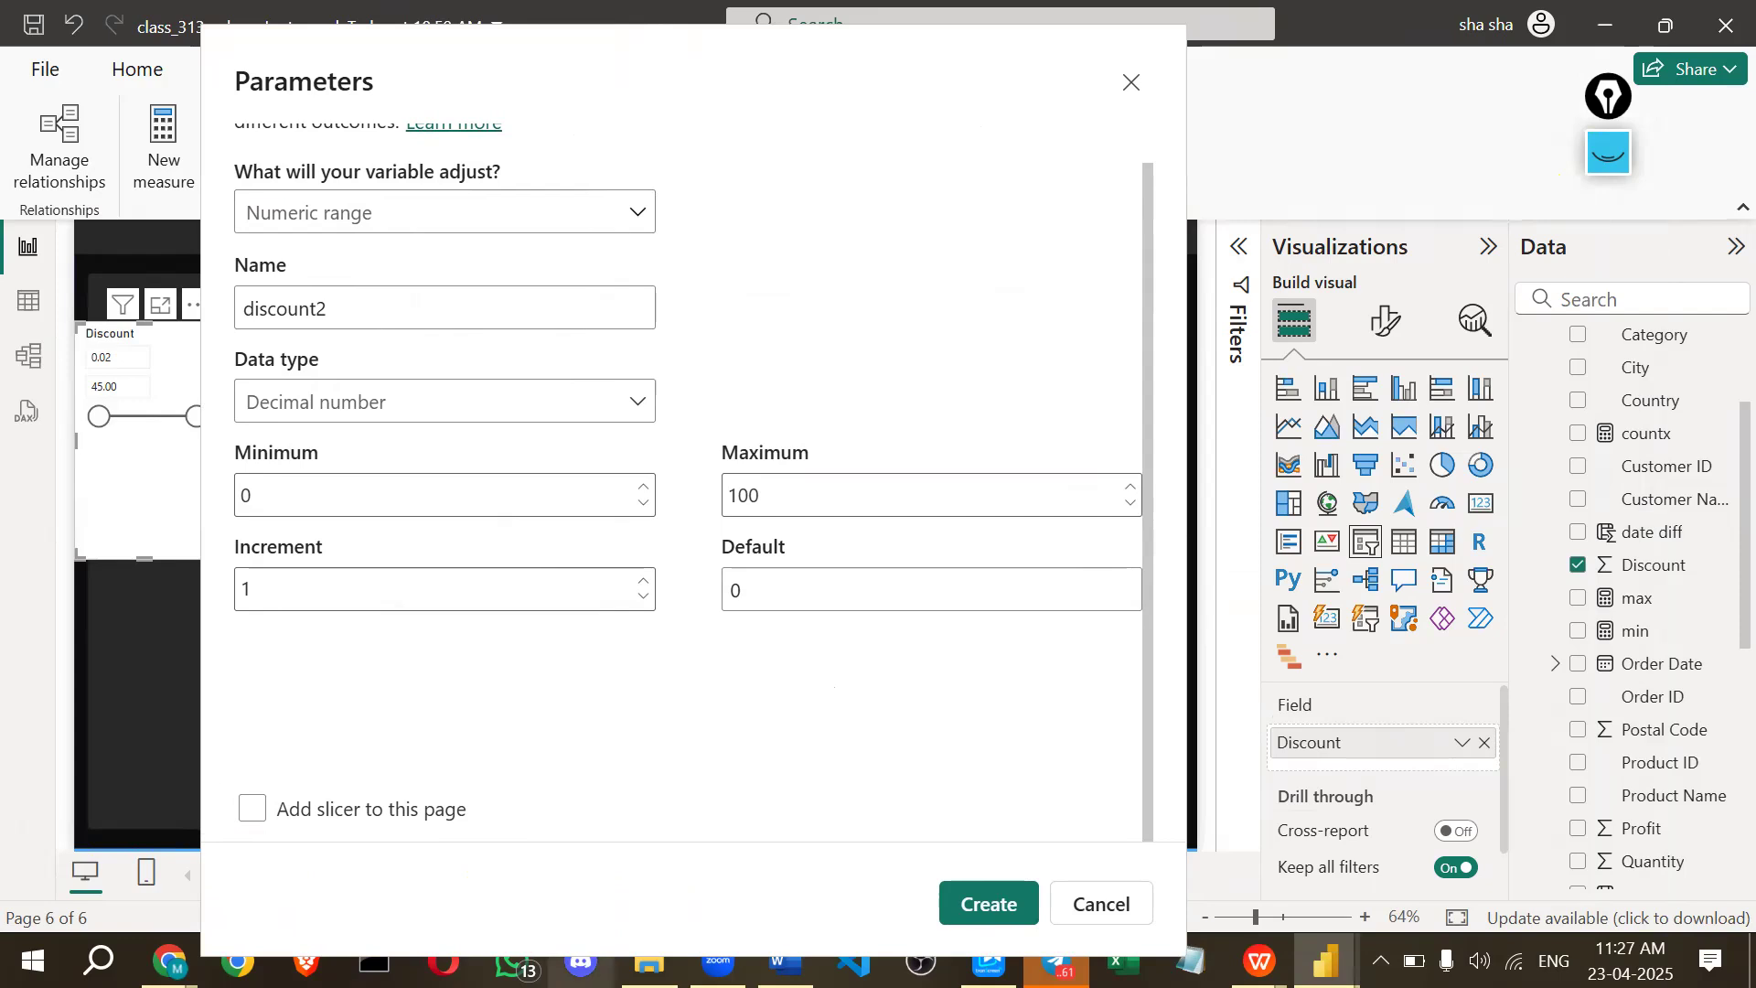
pyautogui.click(254, 809)
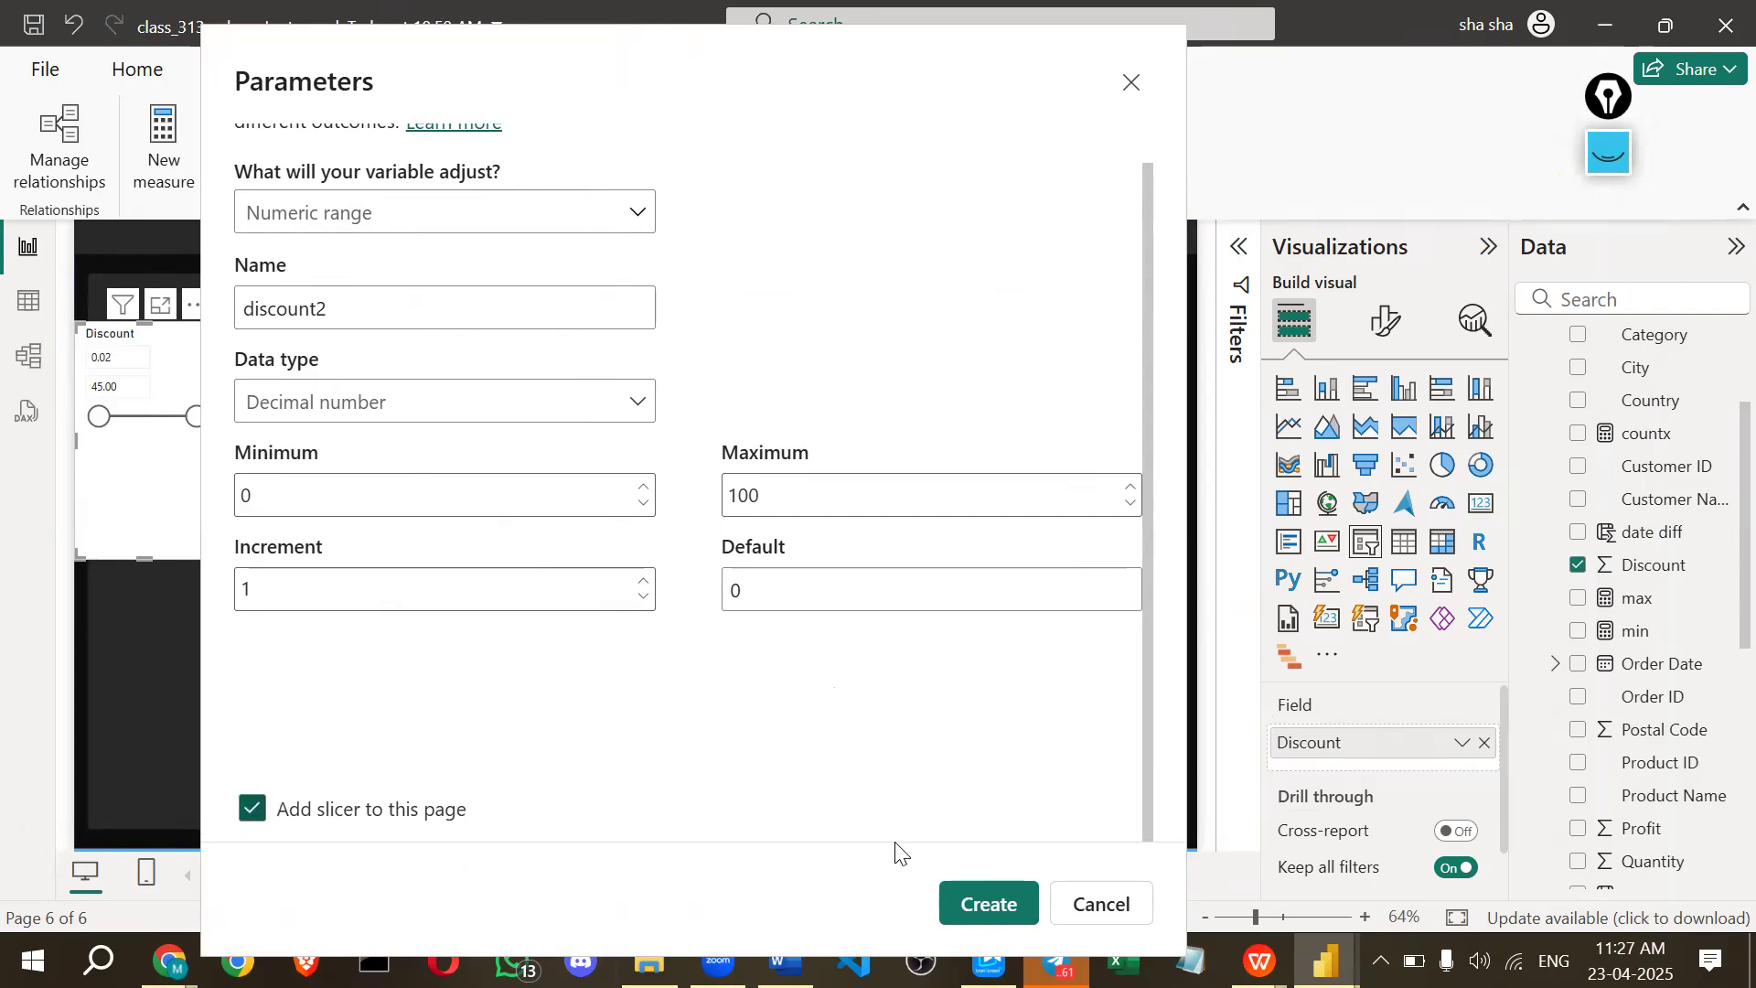
pyautogui.click(985, 909)
pyautogui.click(253, 809)
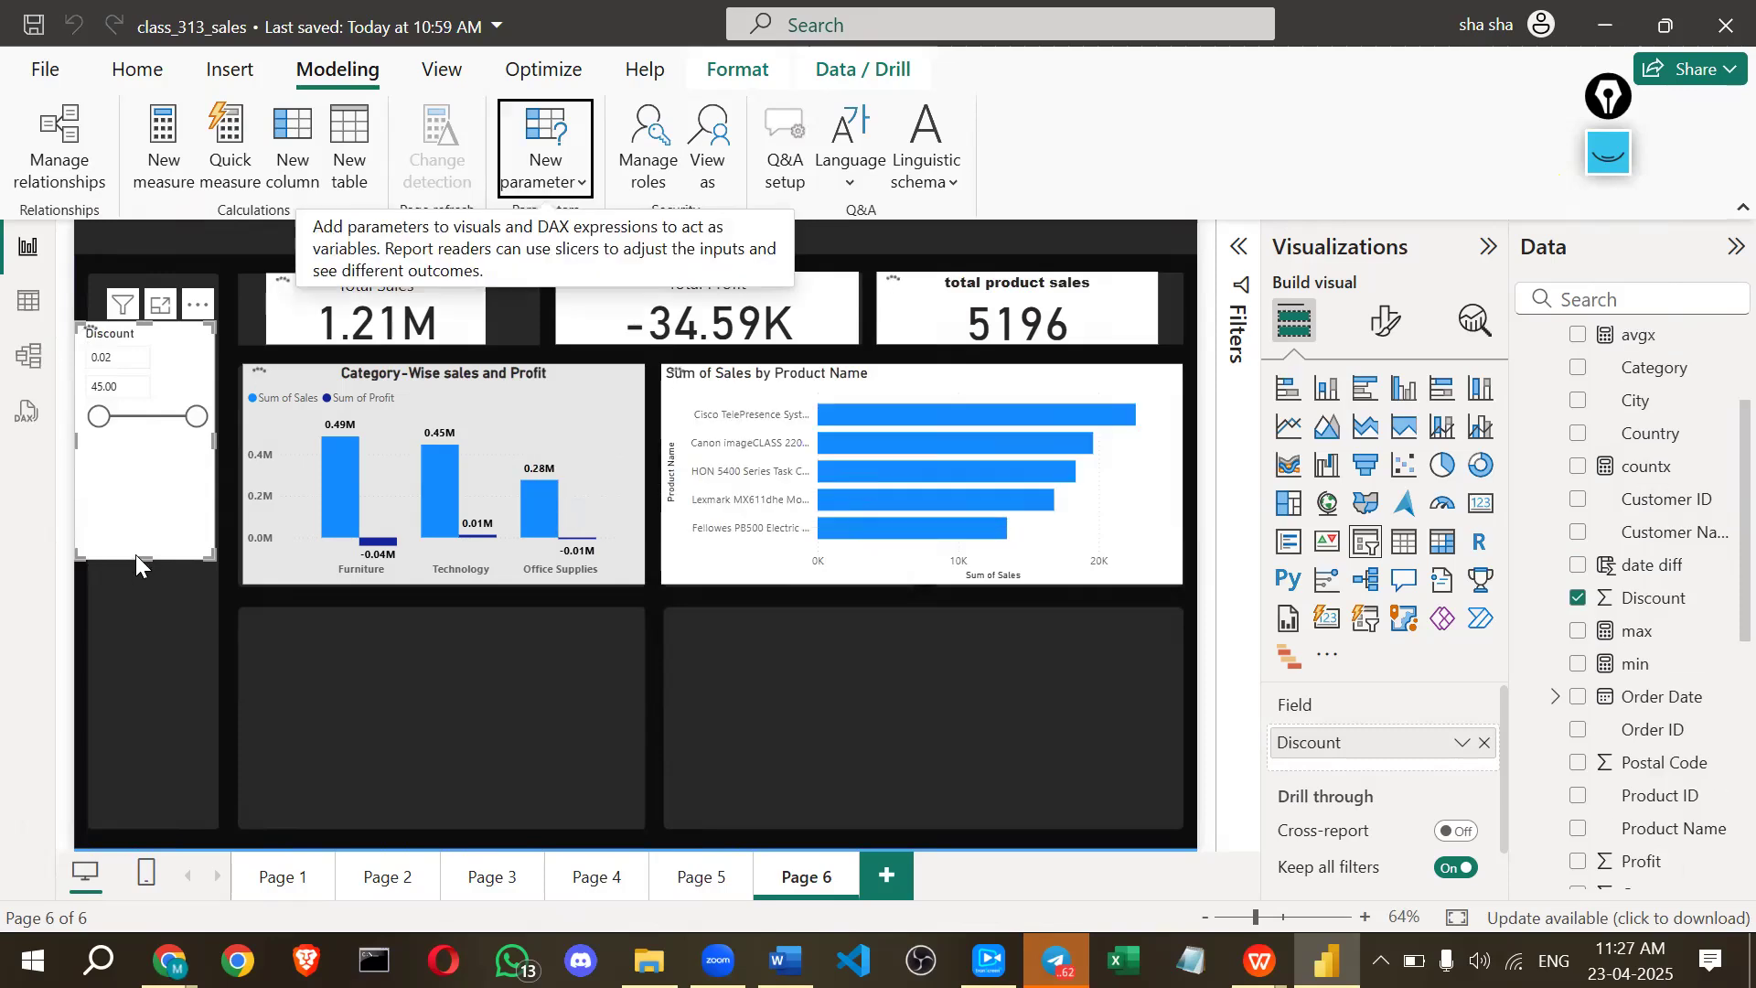
# Shorten the Discount slicer to fit its range controls and expand the discount2 table to show its fields.
pyautogui.moveTo(145, 557); pyautogui.dragTo(149, 432)
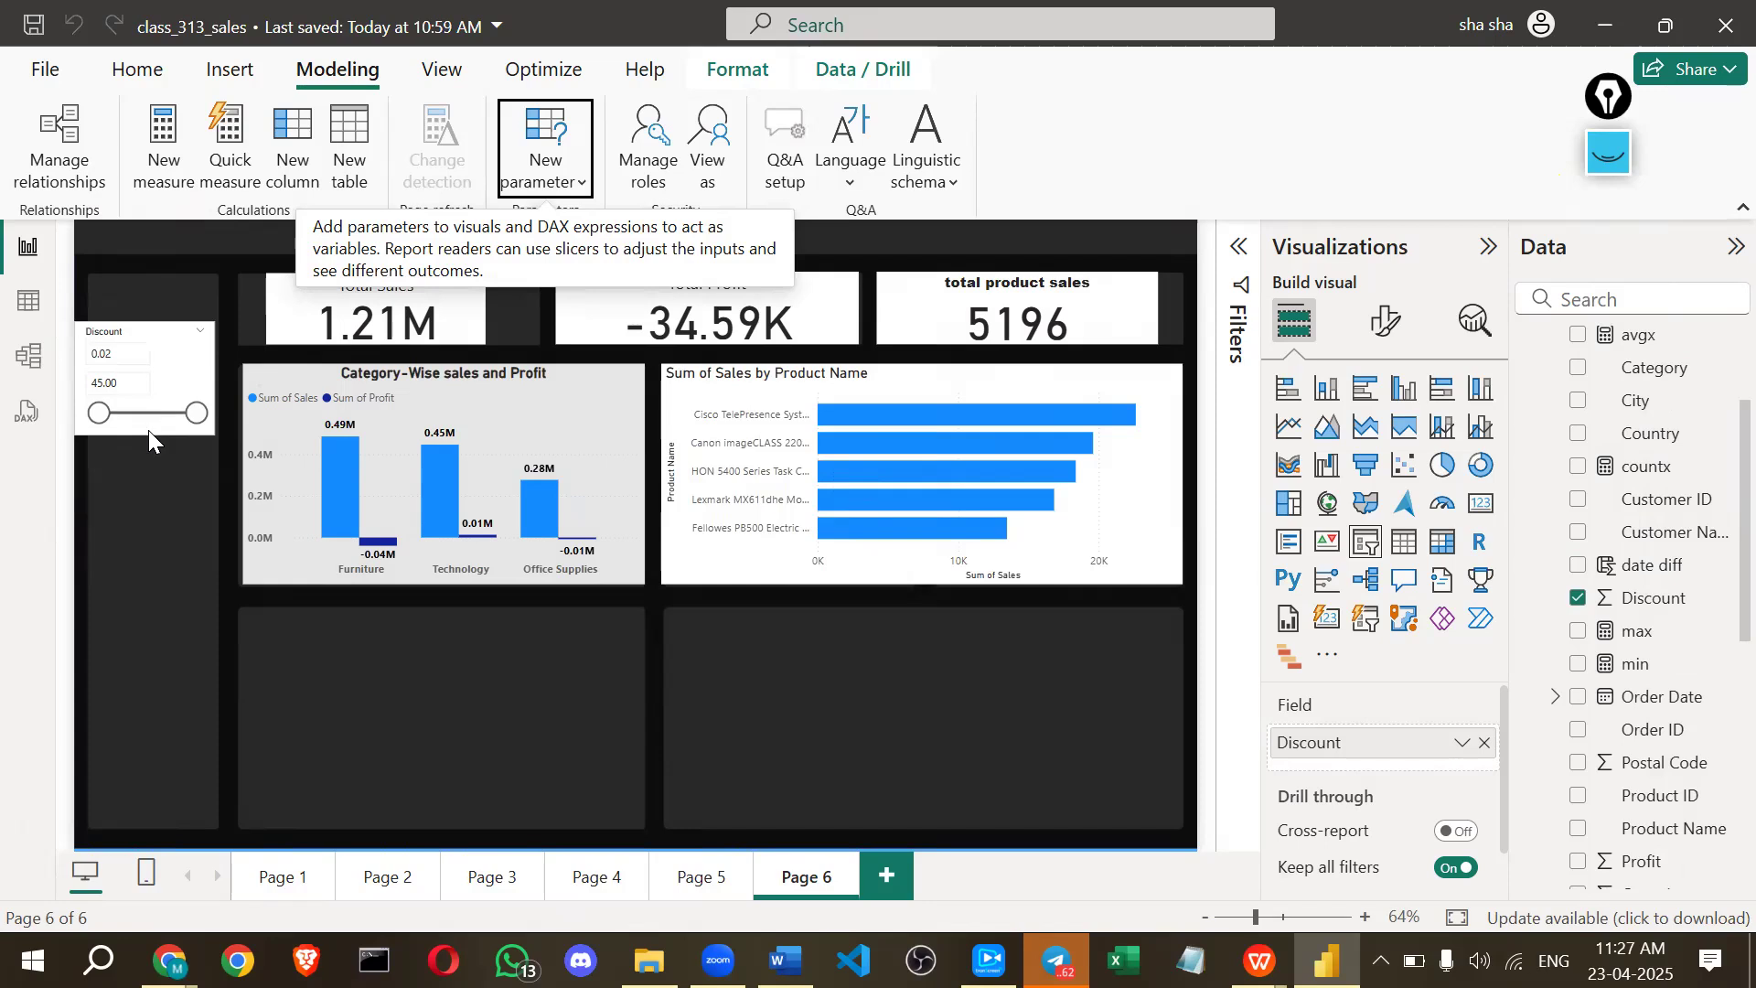
pyautogui.scroll(2, 1644, 409)
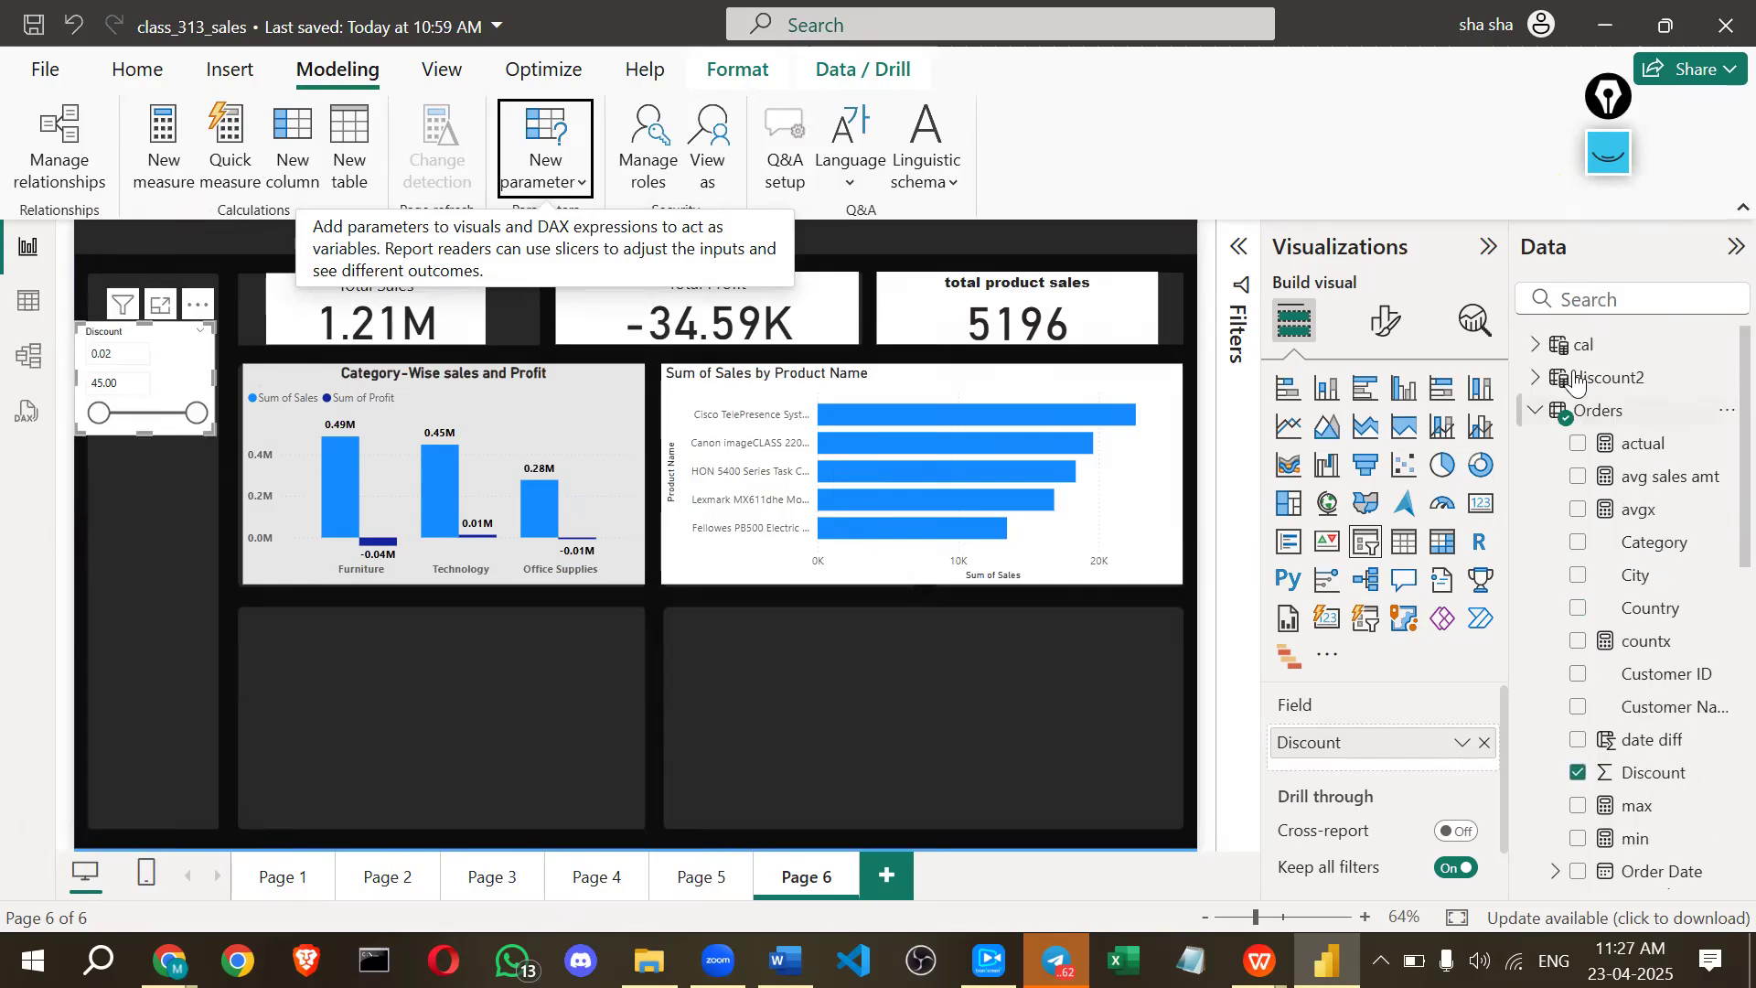
pyautogui.click(1536, 380)
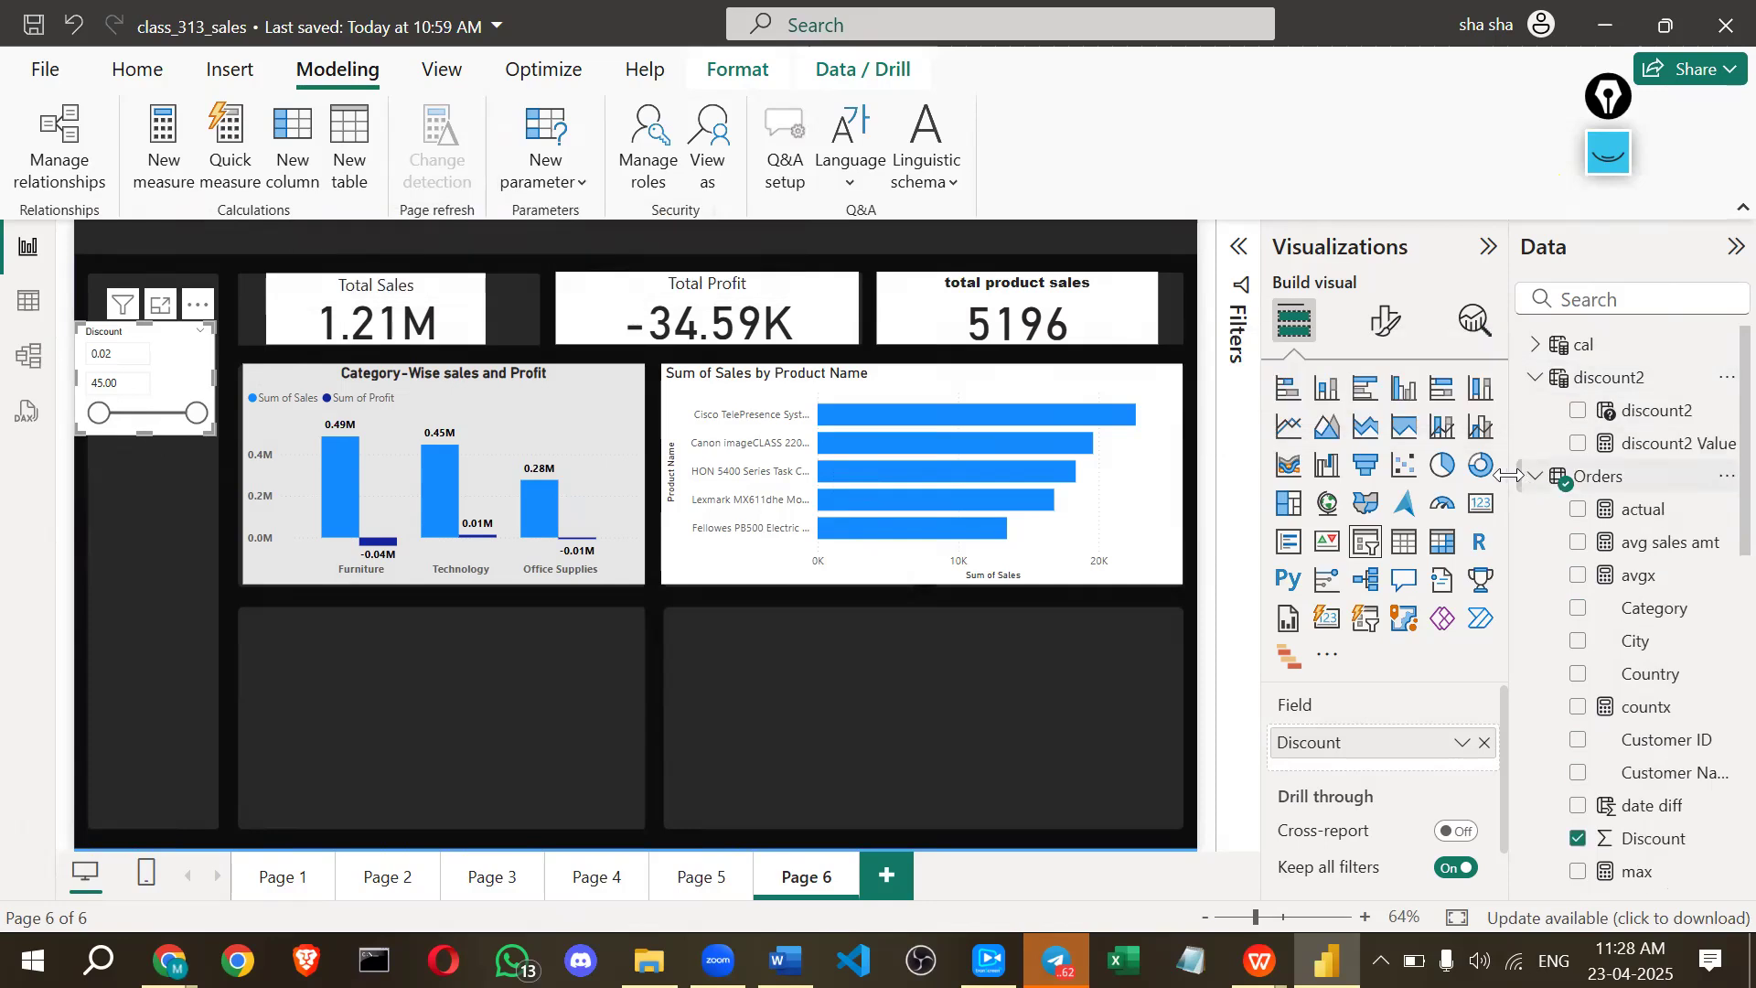
pyautogui.moveTo(1511, 476); pyautogui.dragTo(1490, 476)
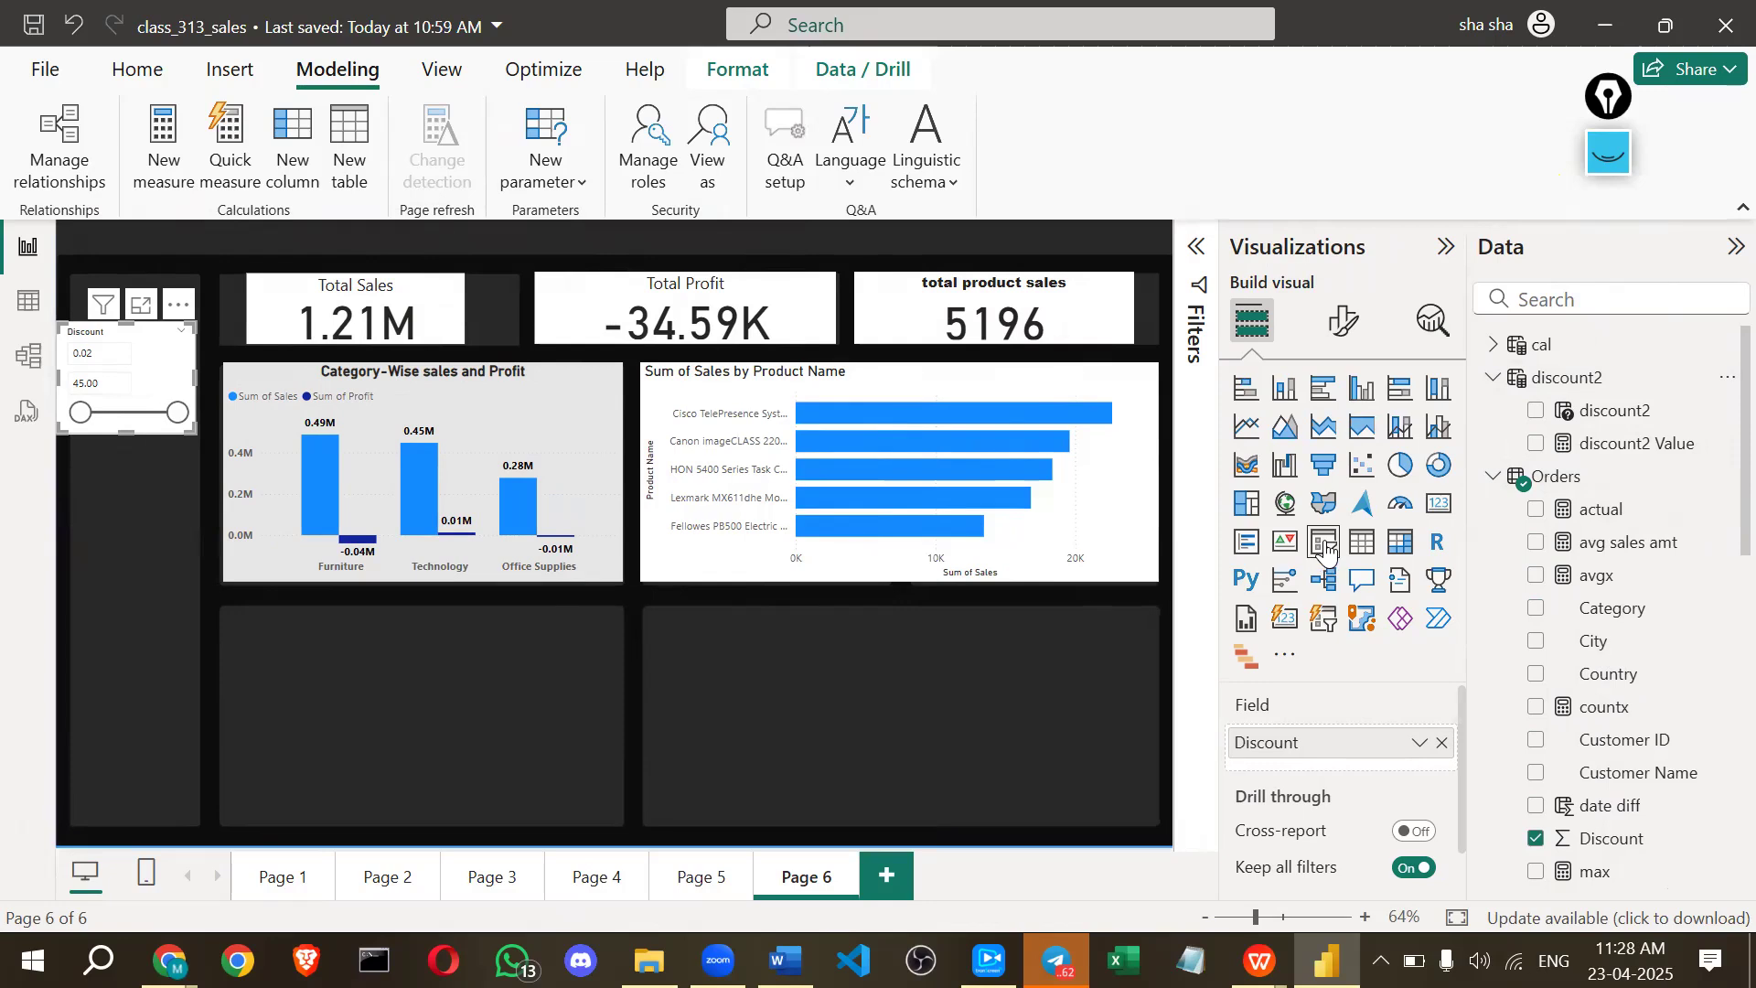
# Add a new slicer to the report page and assign it the discount2 field.
pyautogui.click(354, 619)
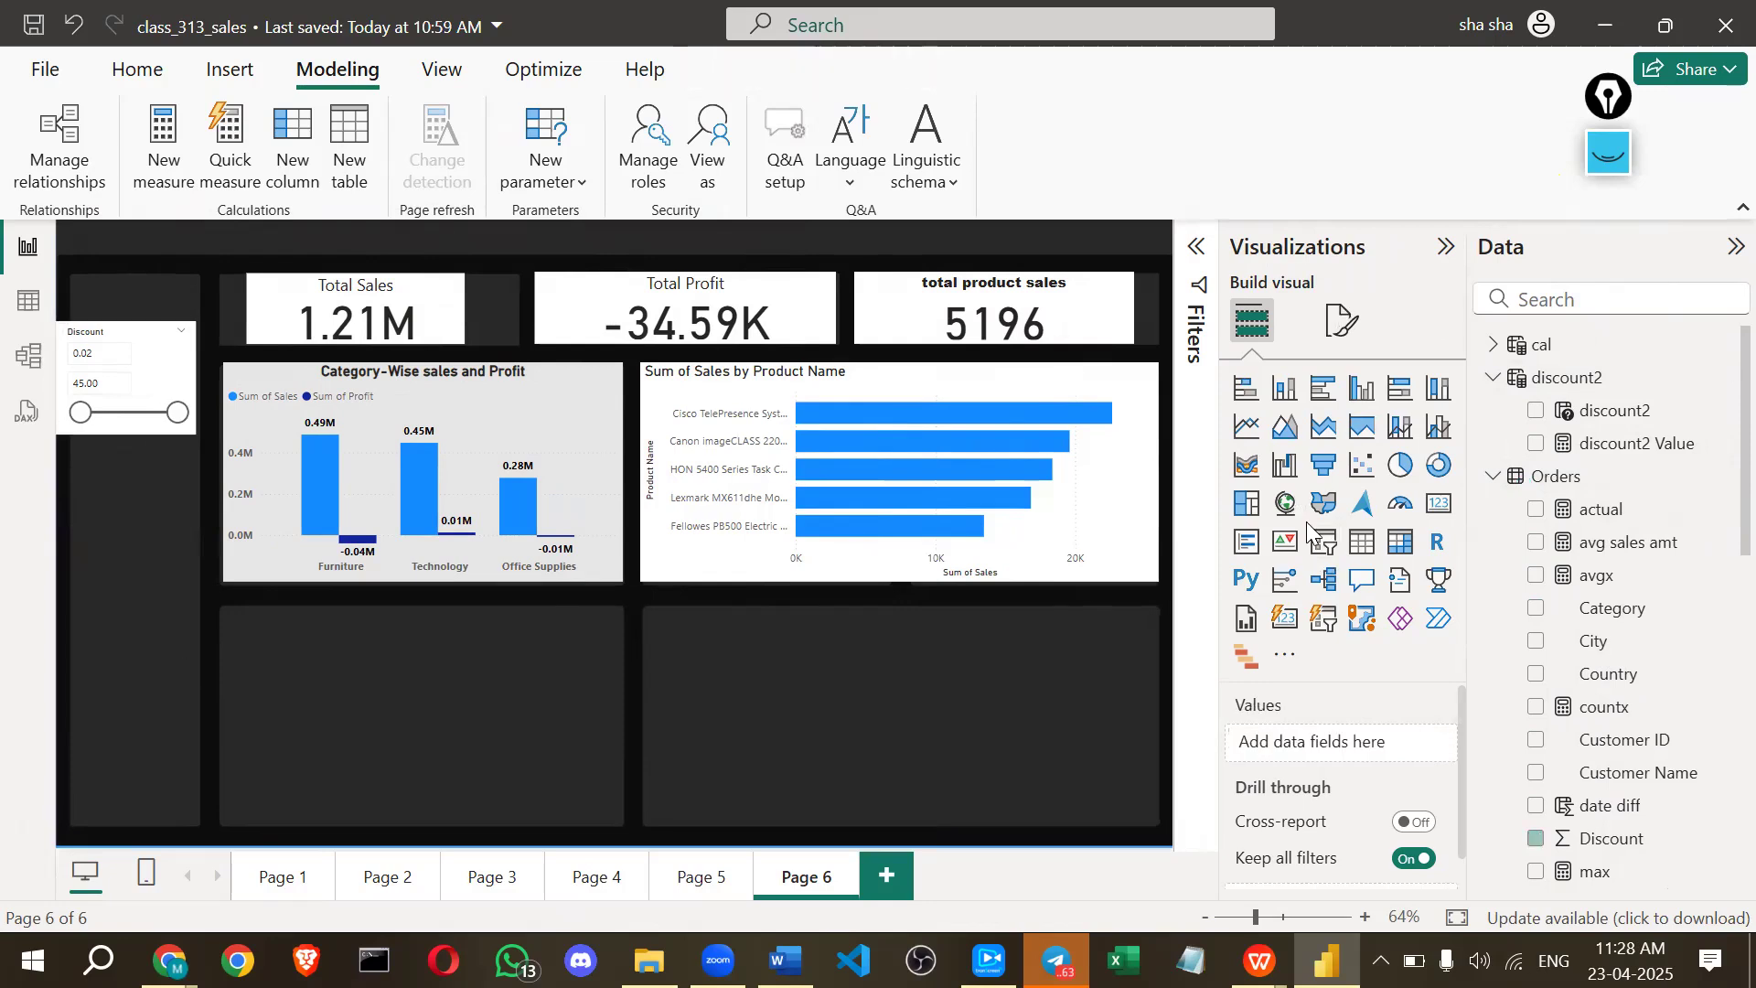
pyautogui.click(1317, 545)
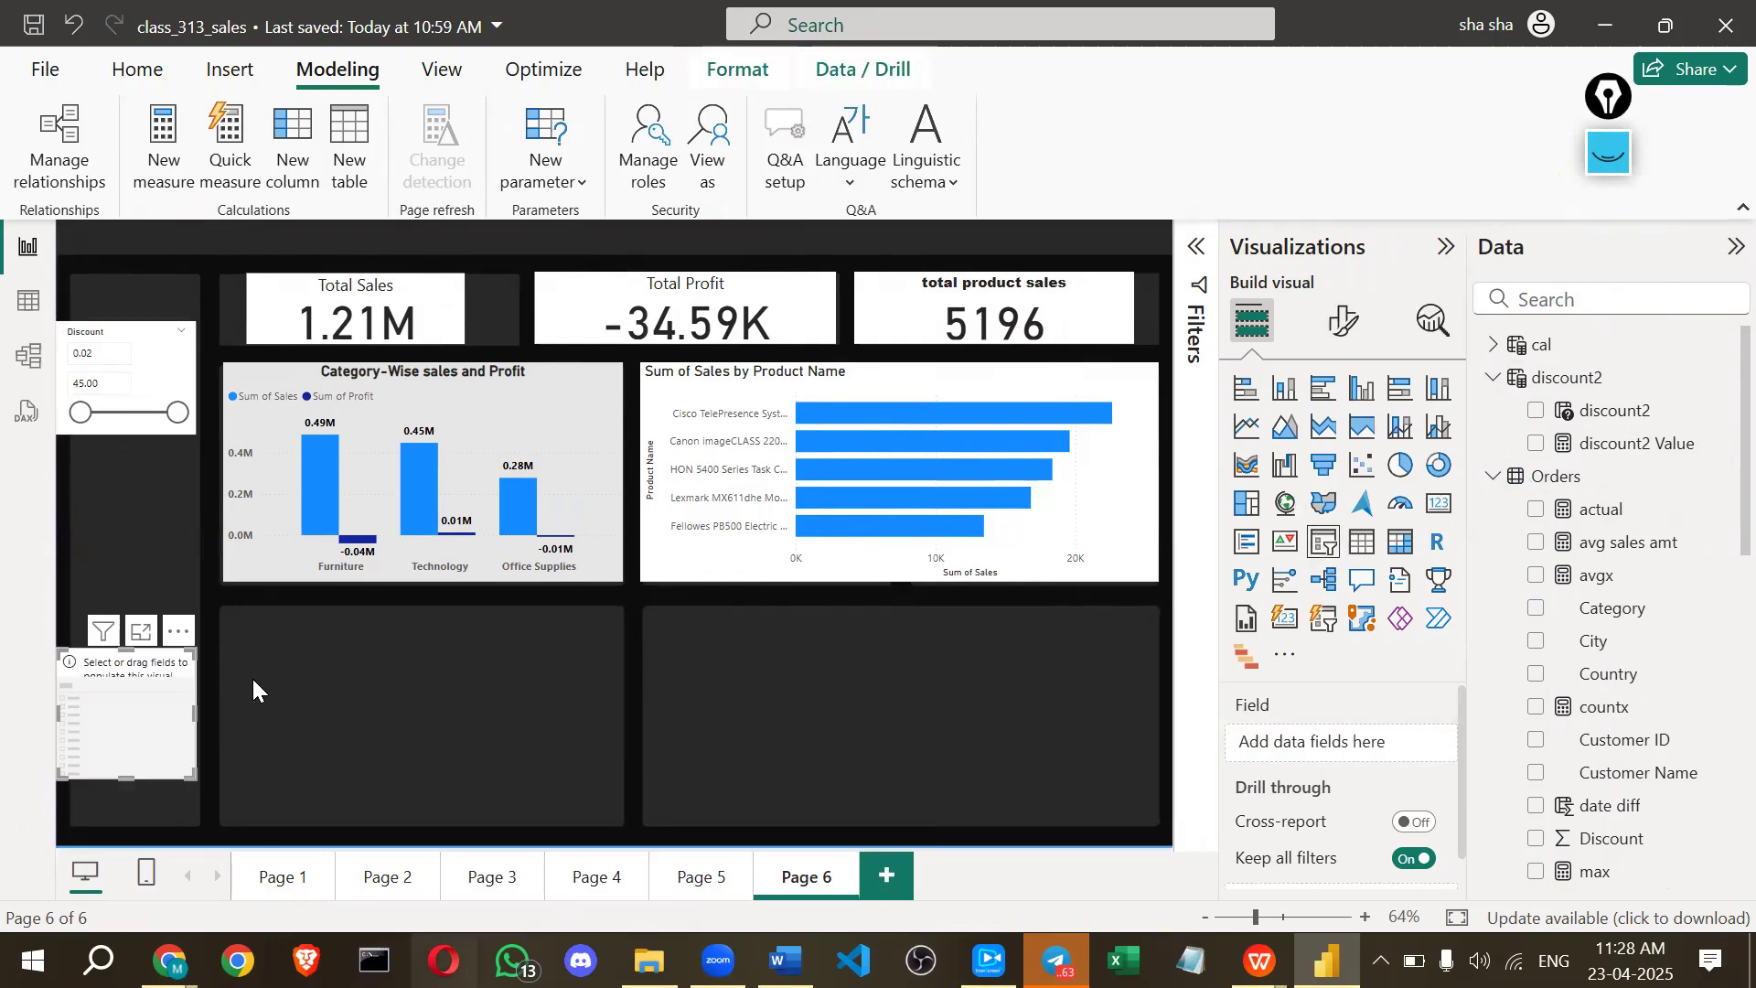
pyautogui.moveTo(1652, 457); pyautogui.dragTo(1384, 742)
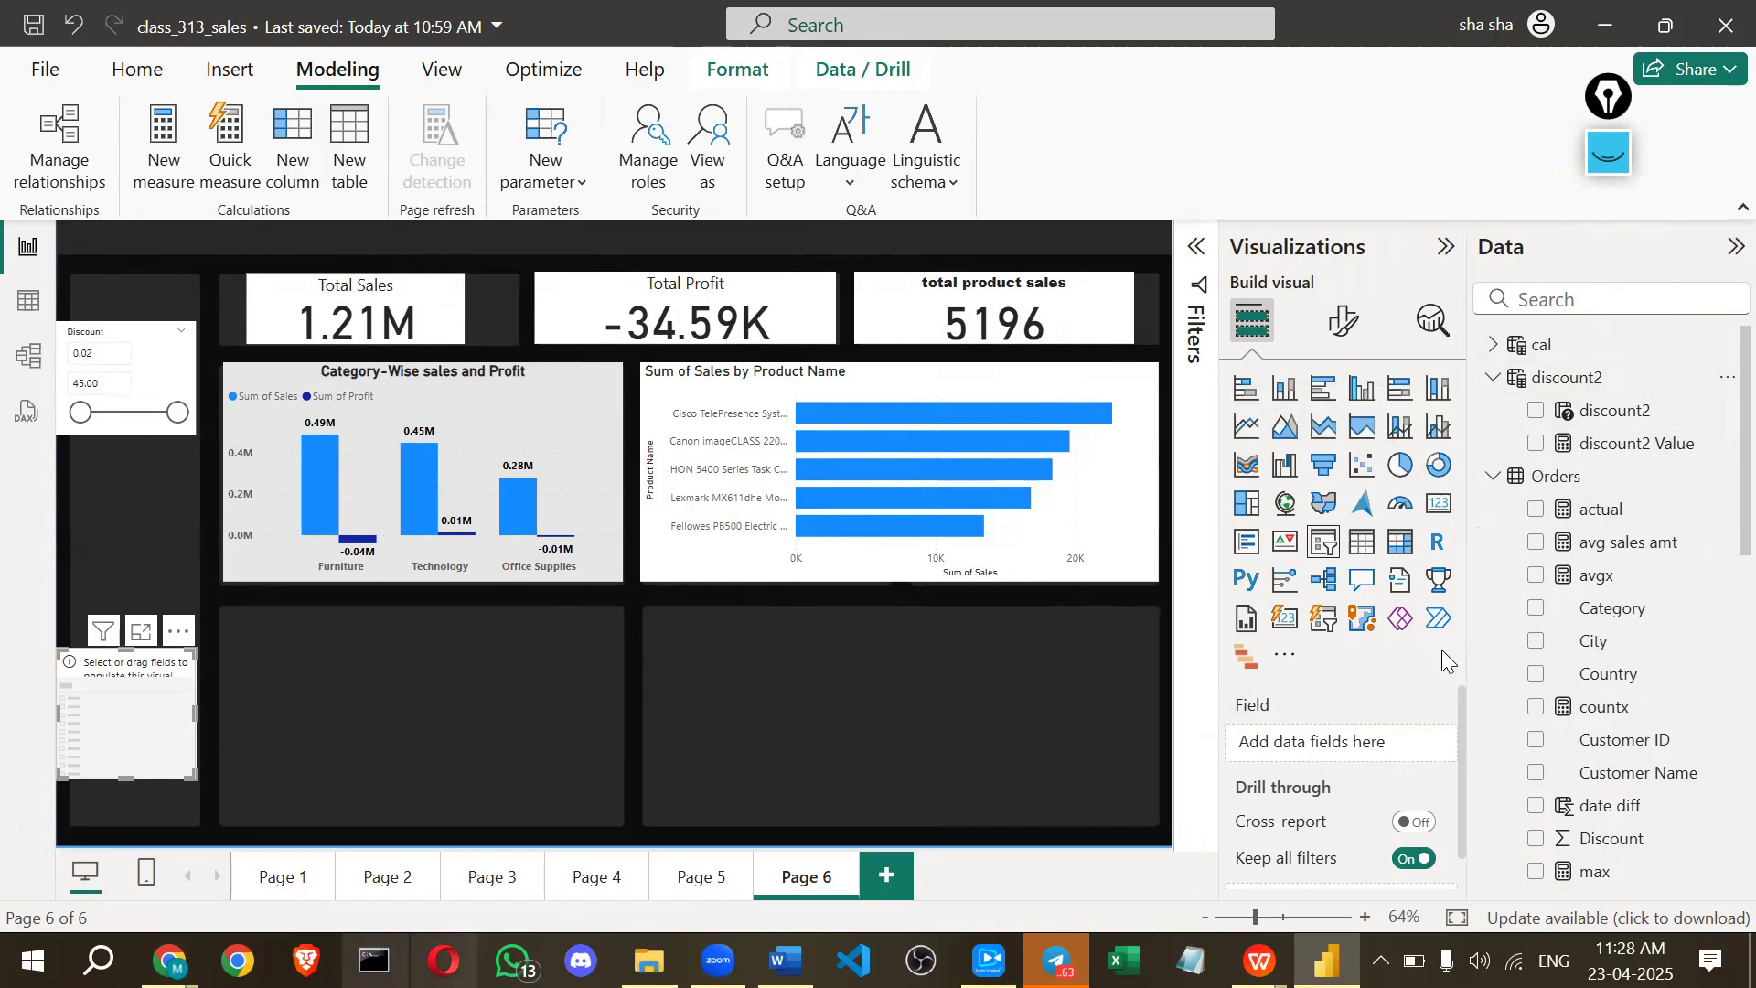
pyautogui.moveTo(1615, 455); pyautogui.dragTo(1349, 744)
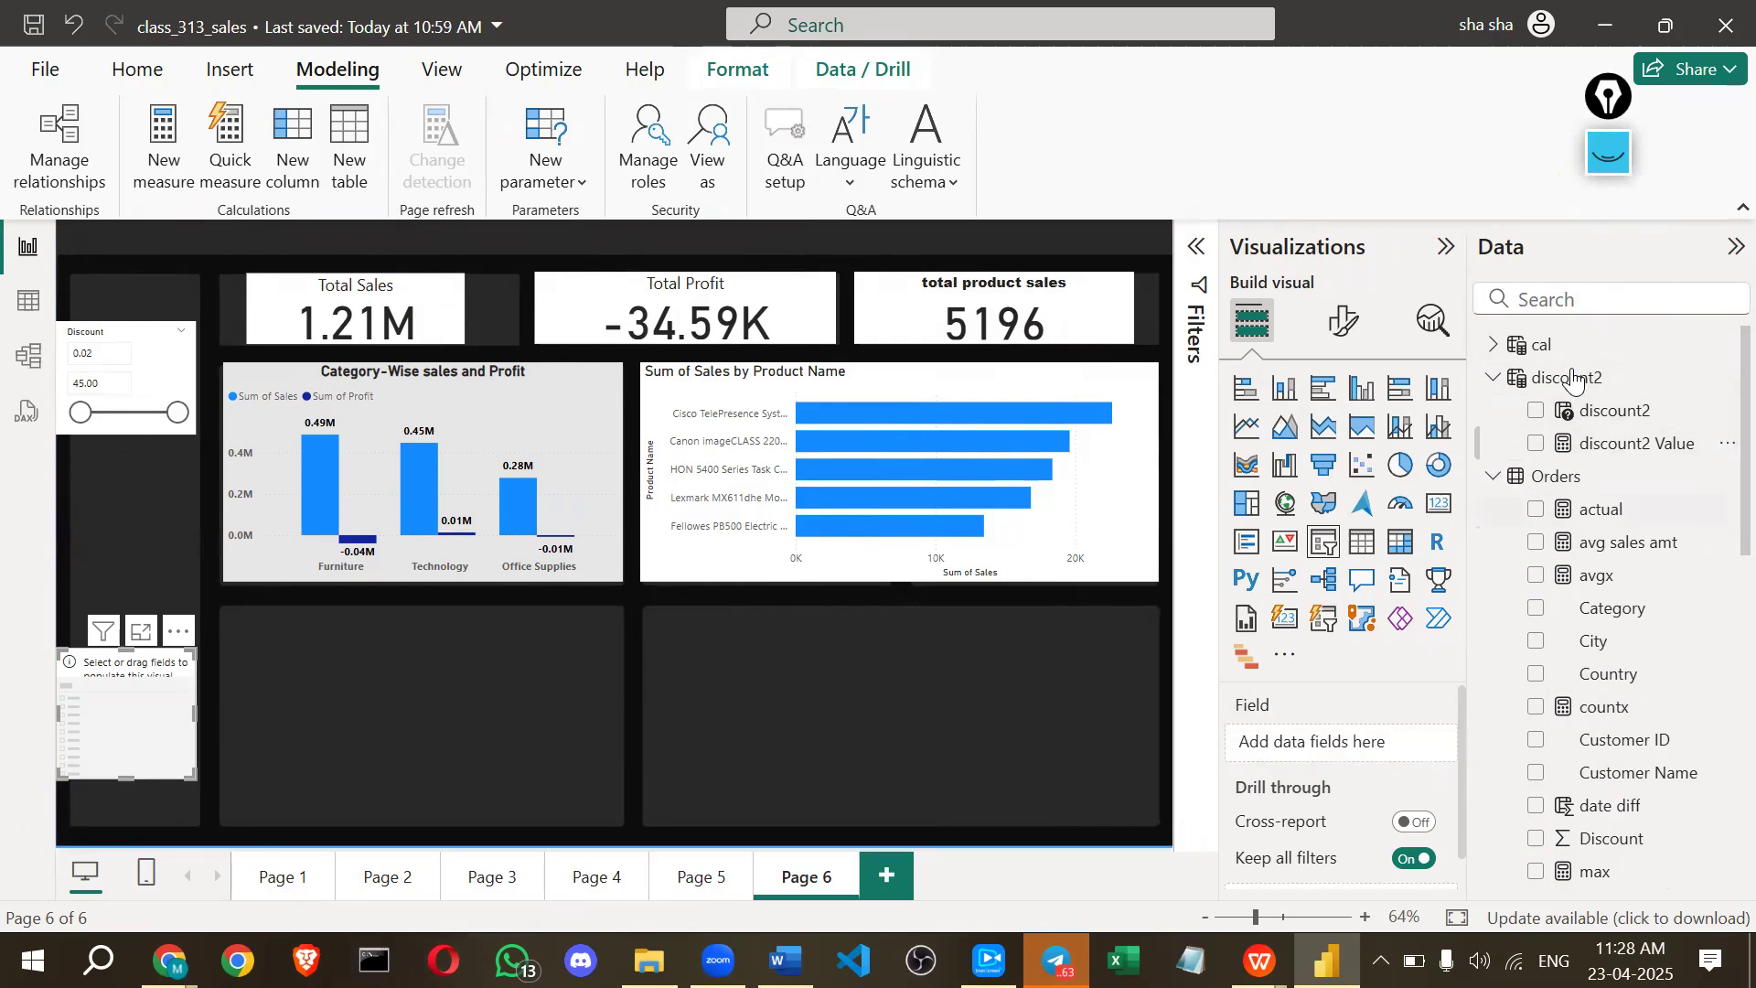
pyautogui.moveTo(1578, 408); pyautogui.dragTo(1308, 732)
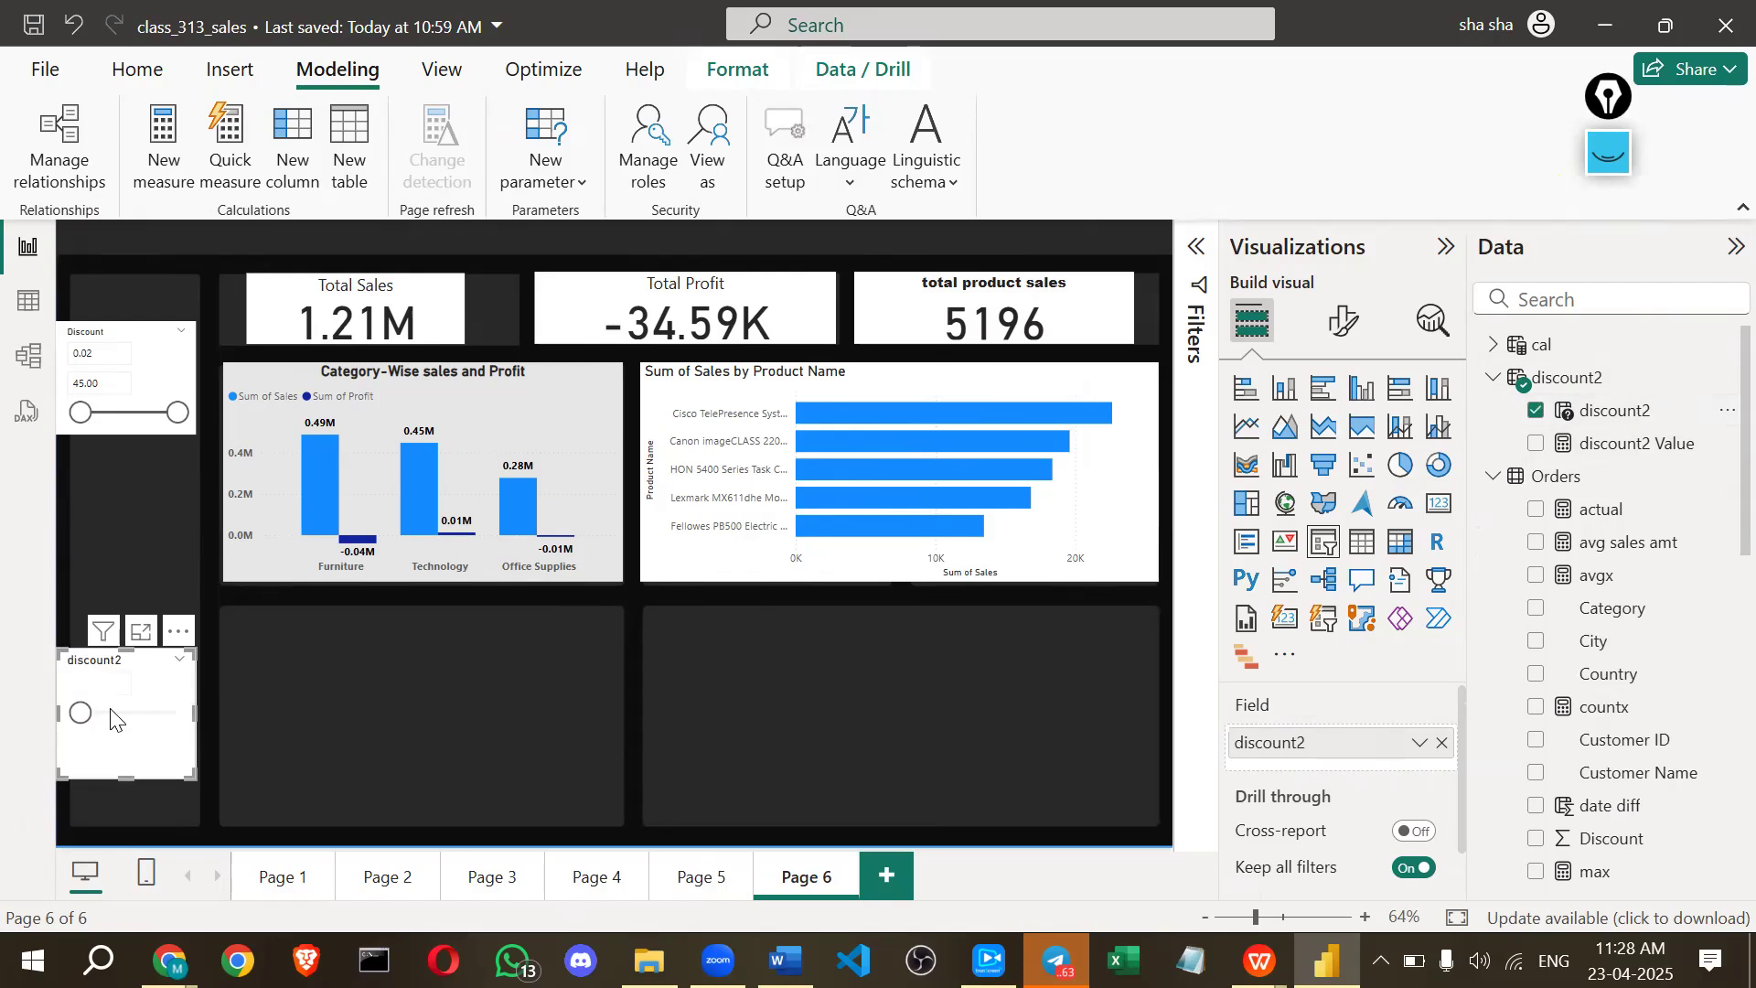
# Try different values in the discount2 slicer, set it to 0, and move it up beneath the Discount slicer.
pyautogui.click(126, 682)
pyautogui.write('1')
pyautogui.press('Return')
pyautogui.click(113, 709)
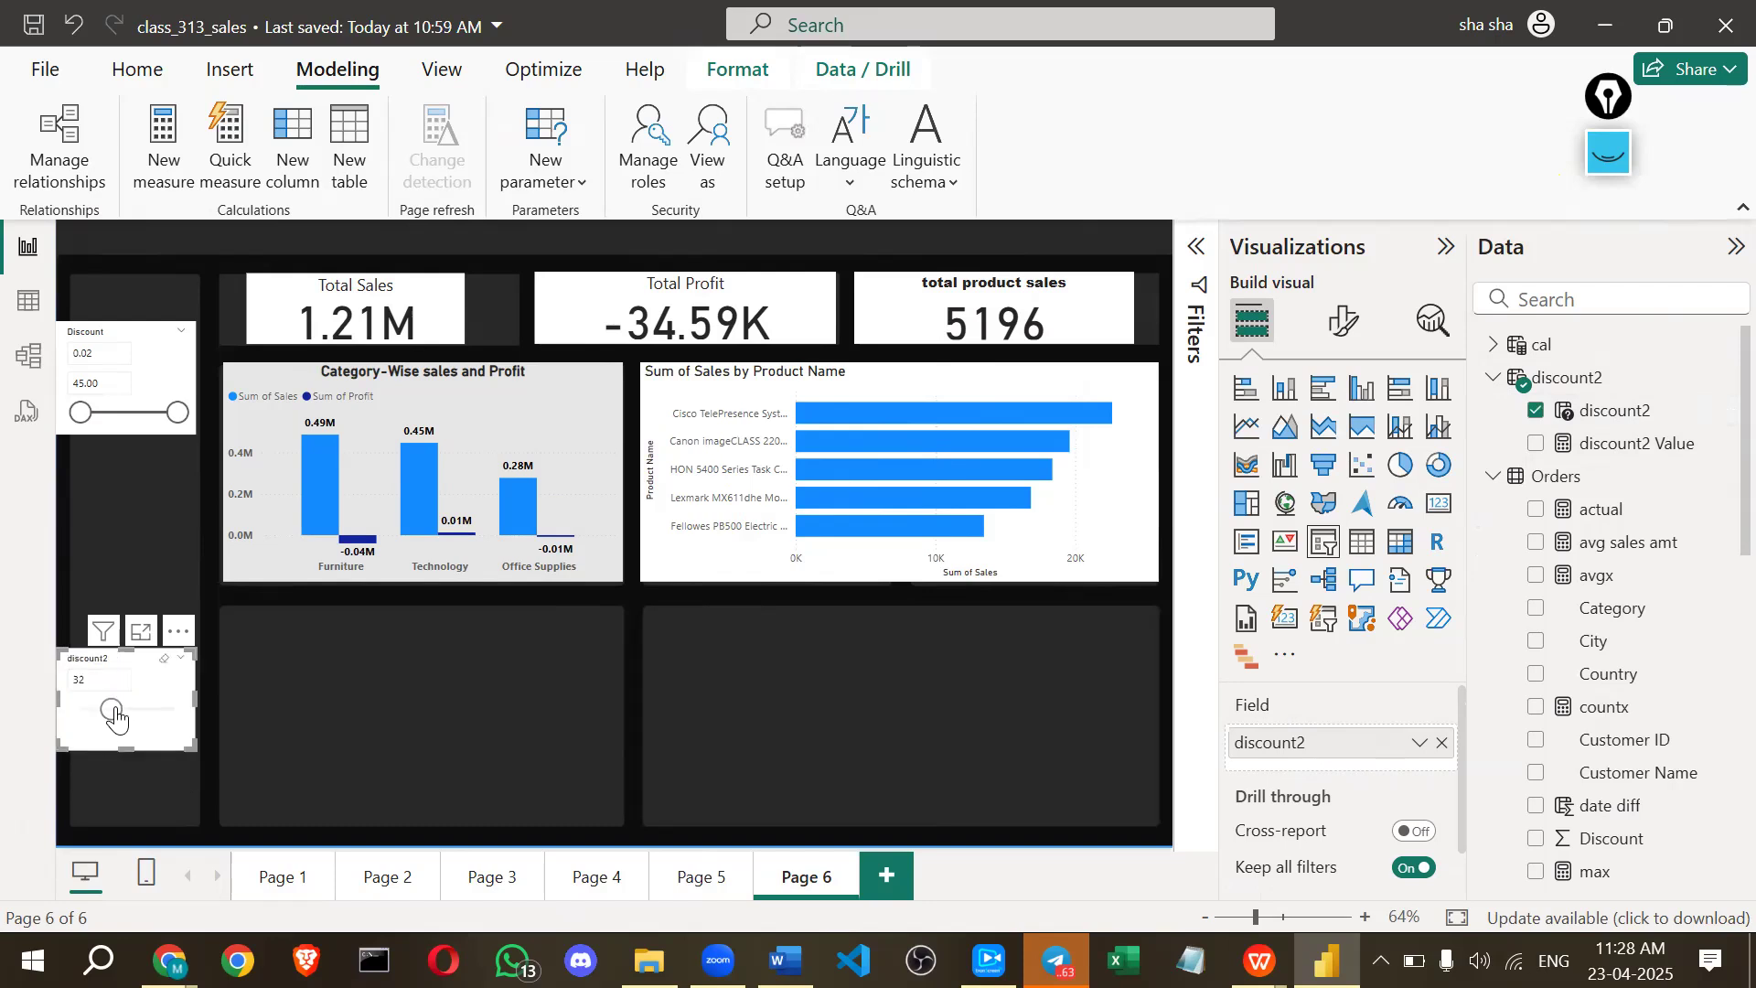
pyautogui.click(79, 710)
pyautogui.click(96, 674)
pyautogui.moveTo(139, 661); pyautogui.dragTo(196, 580)
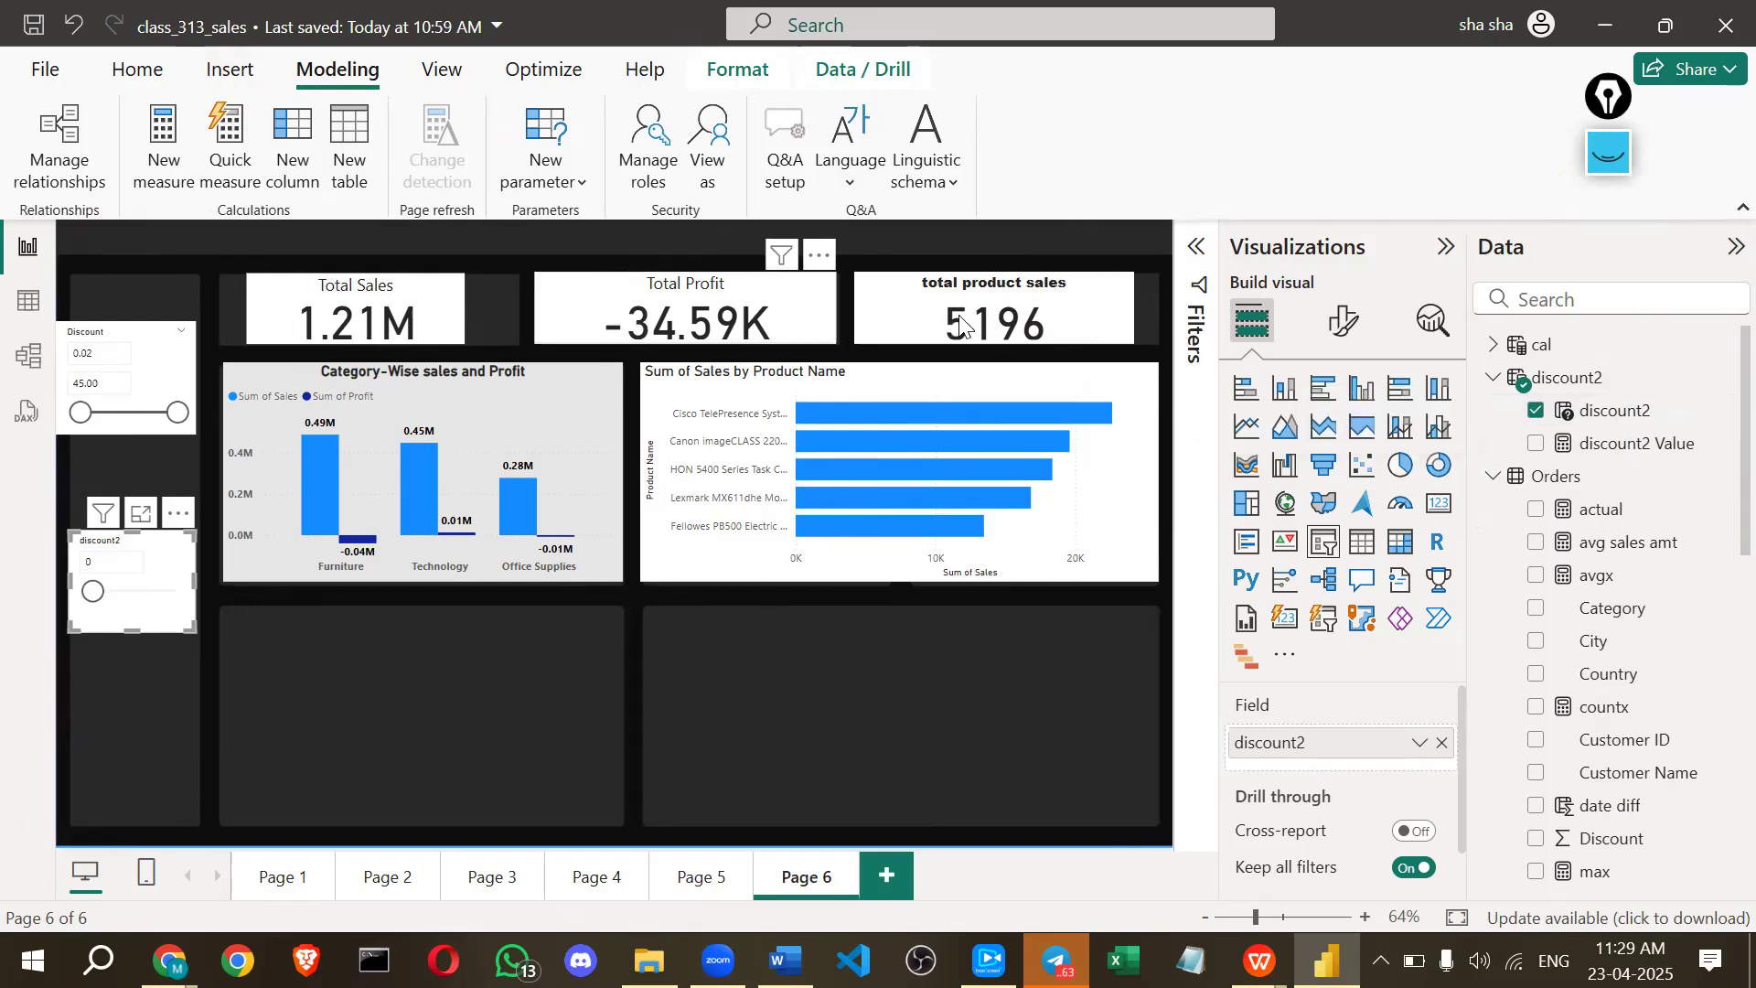
# Create a new measure in the Orders table and begin its formula with the name "tatal after discount =".
pyautogui.click(312, 300)
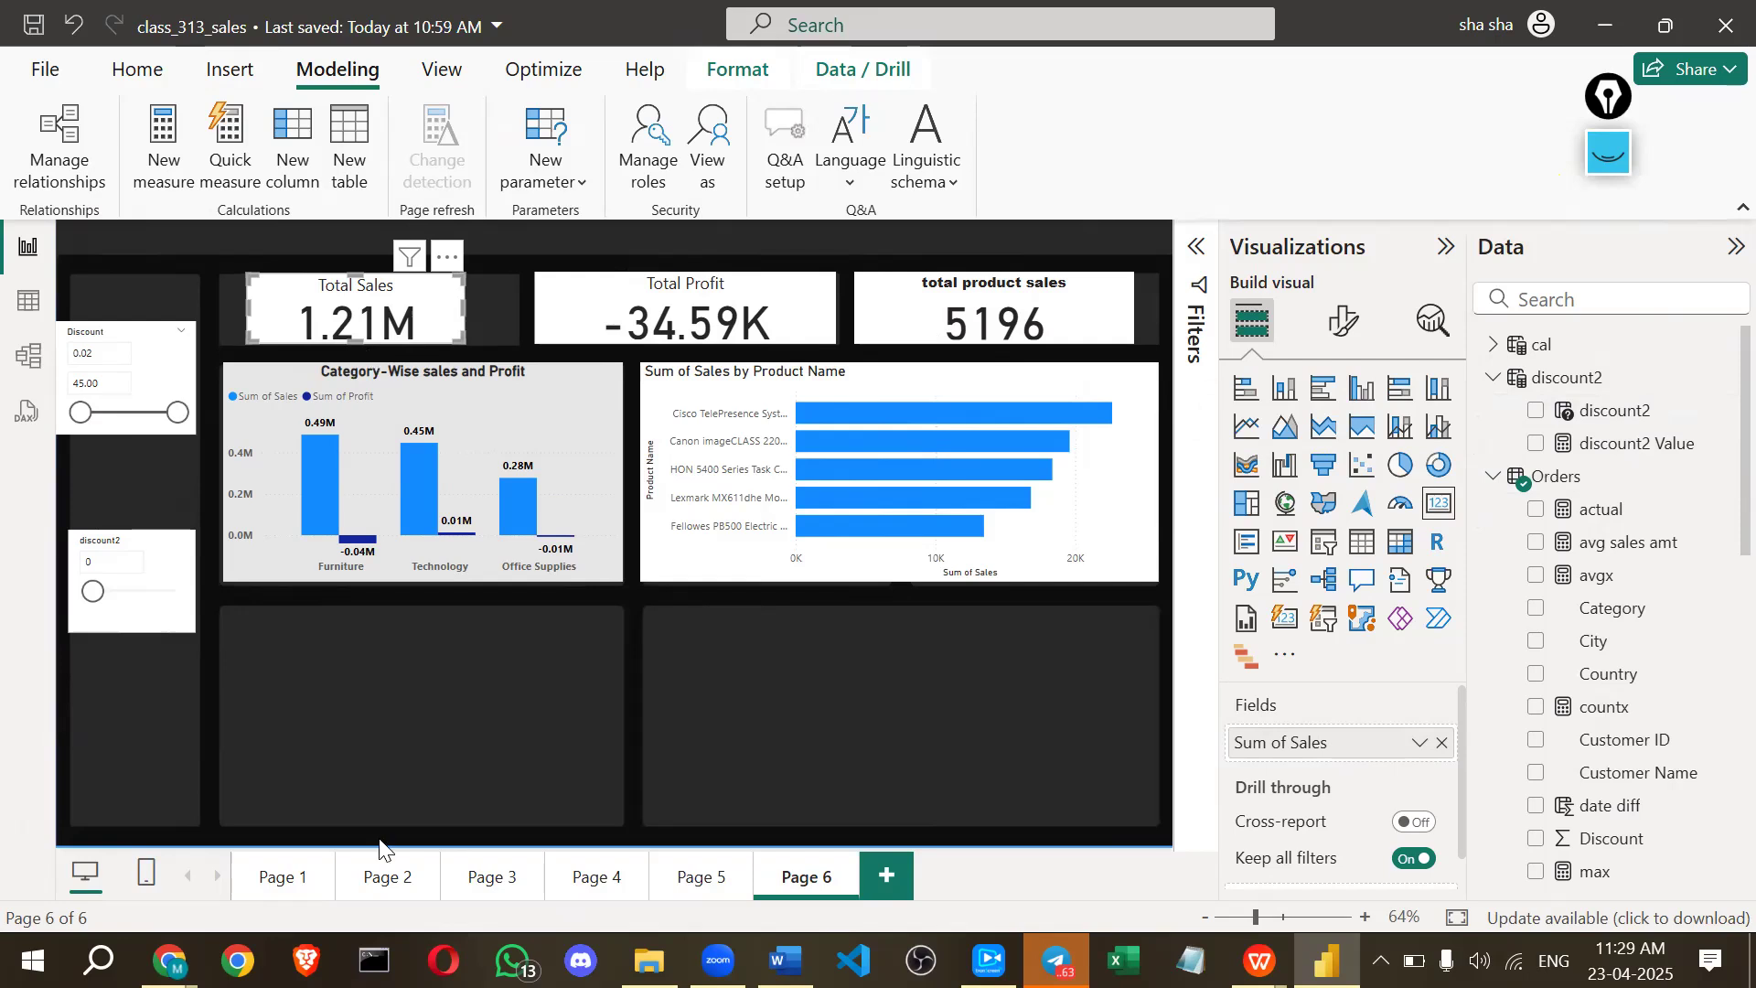
pyautogui.press('Escape')
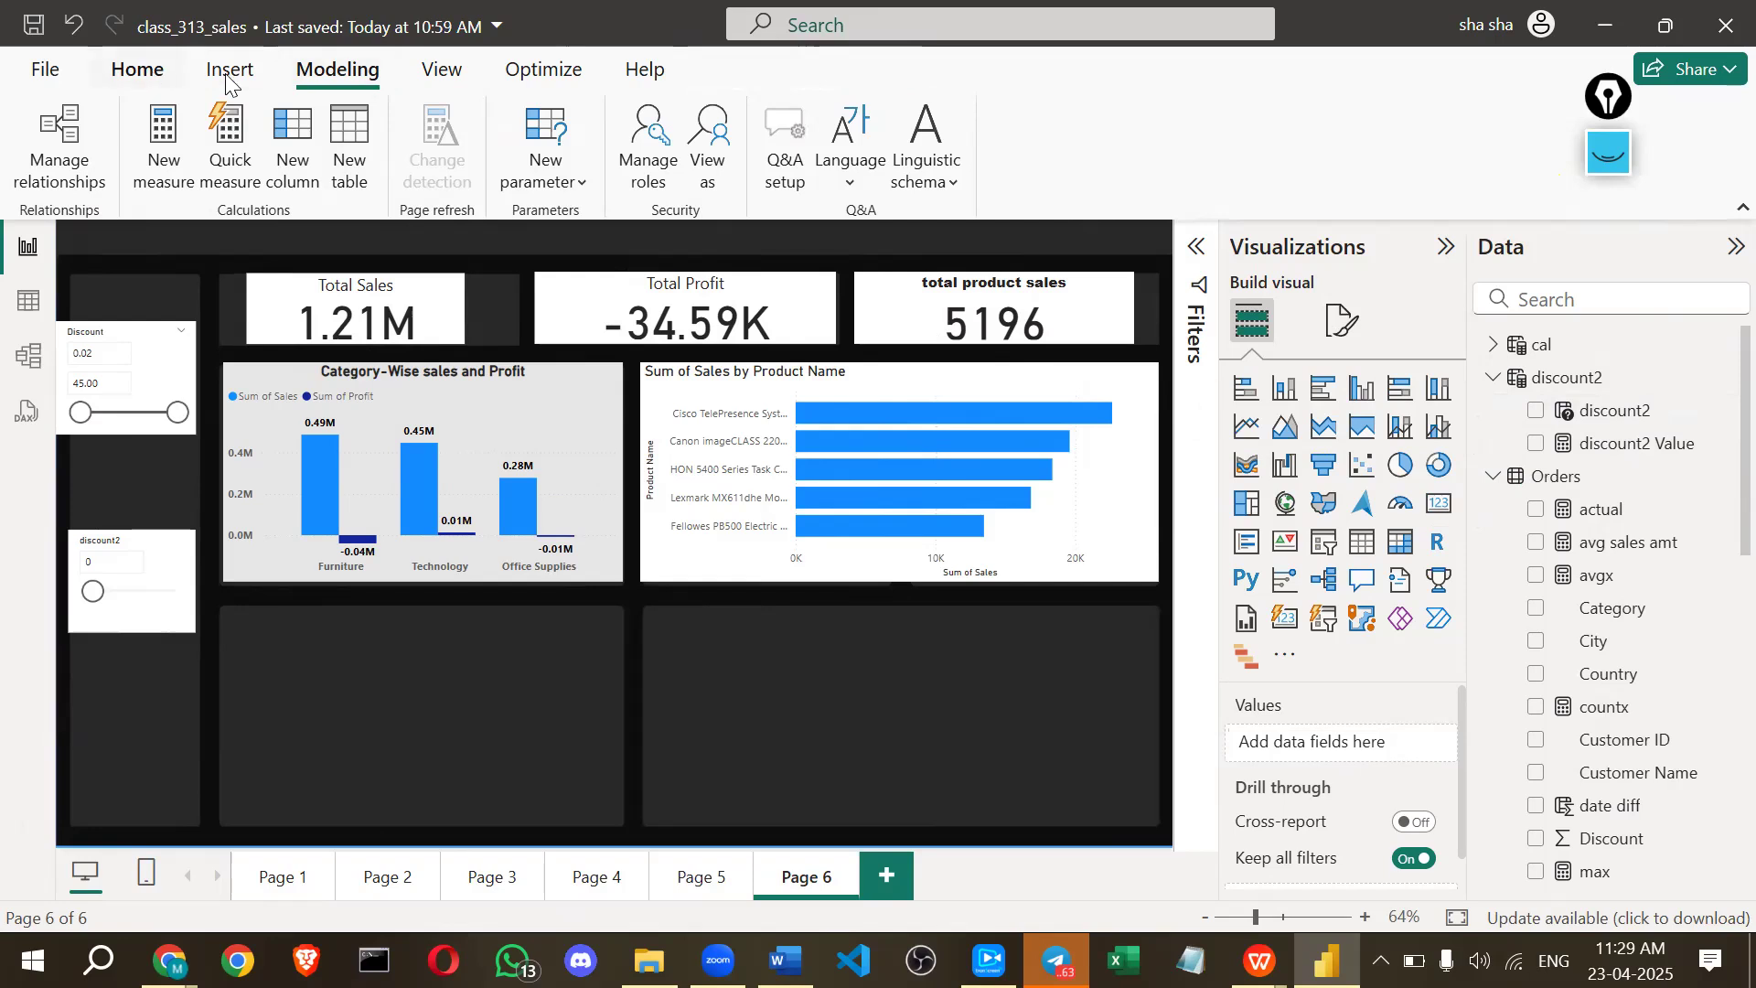
pyautogui.click(137, 68)
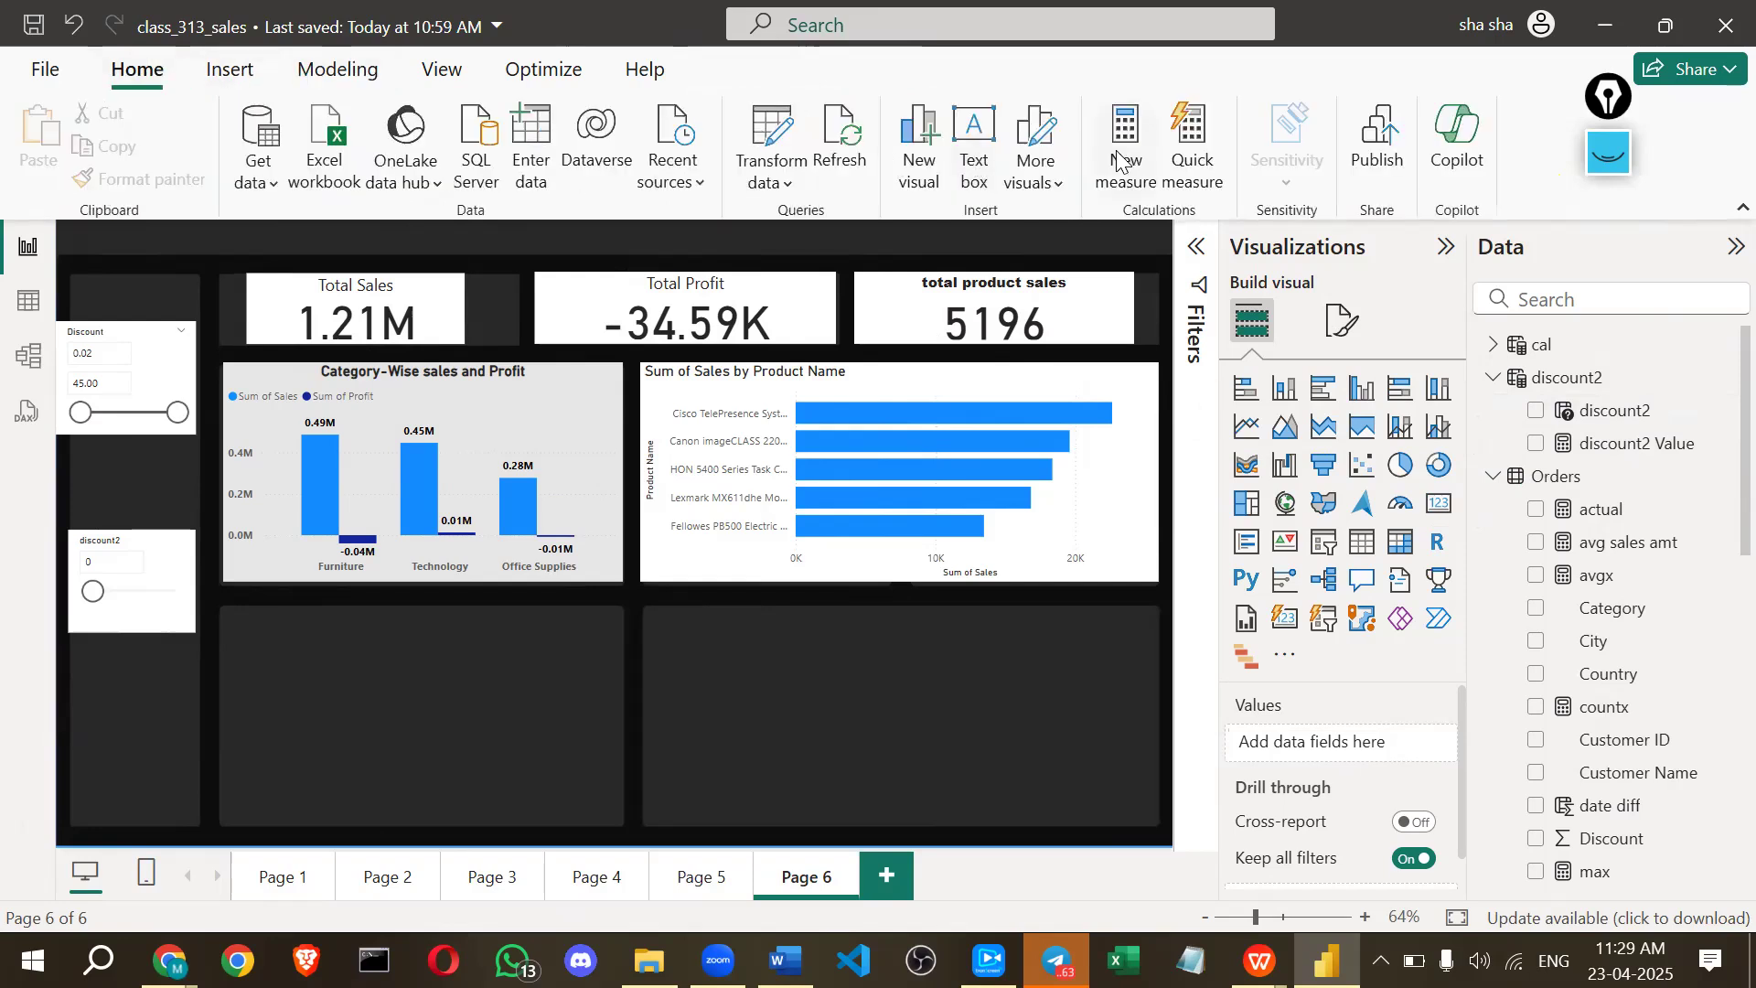
pyautogui.click(814, 419)
pyautogui.click(1615, 410)
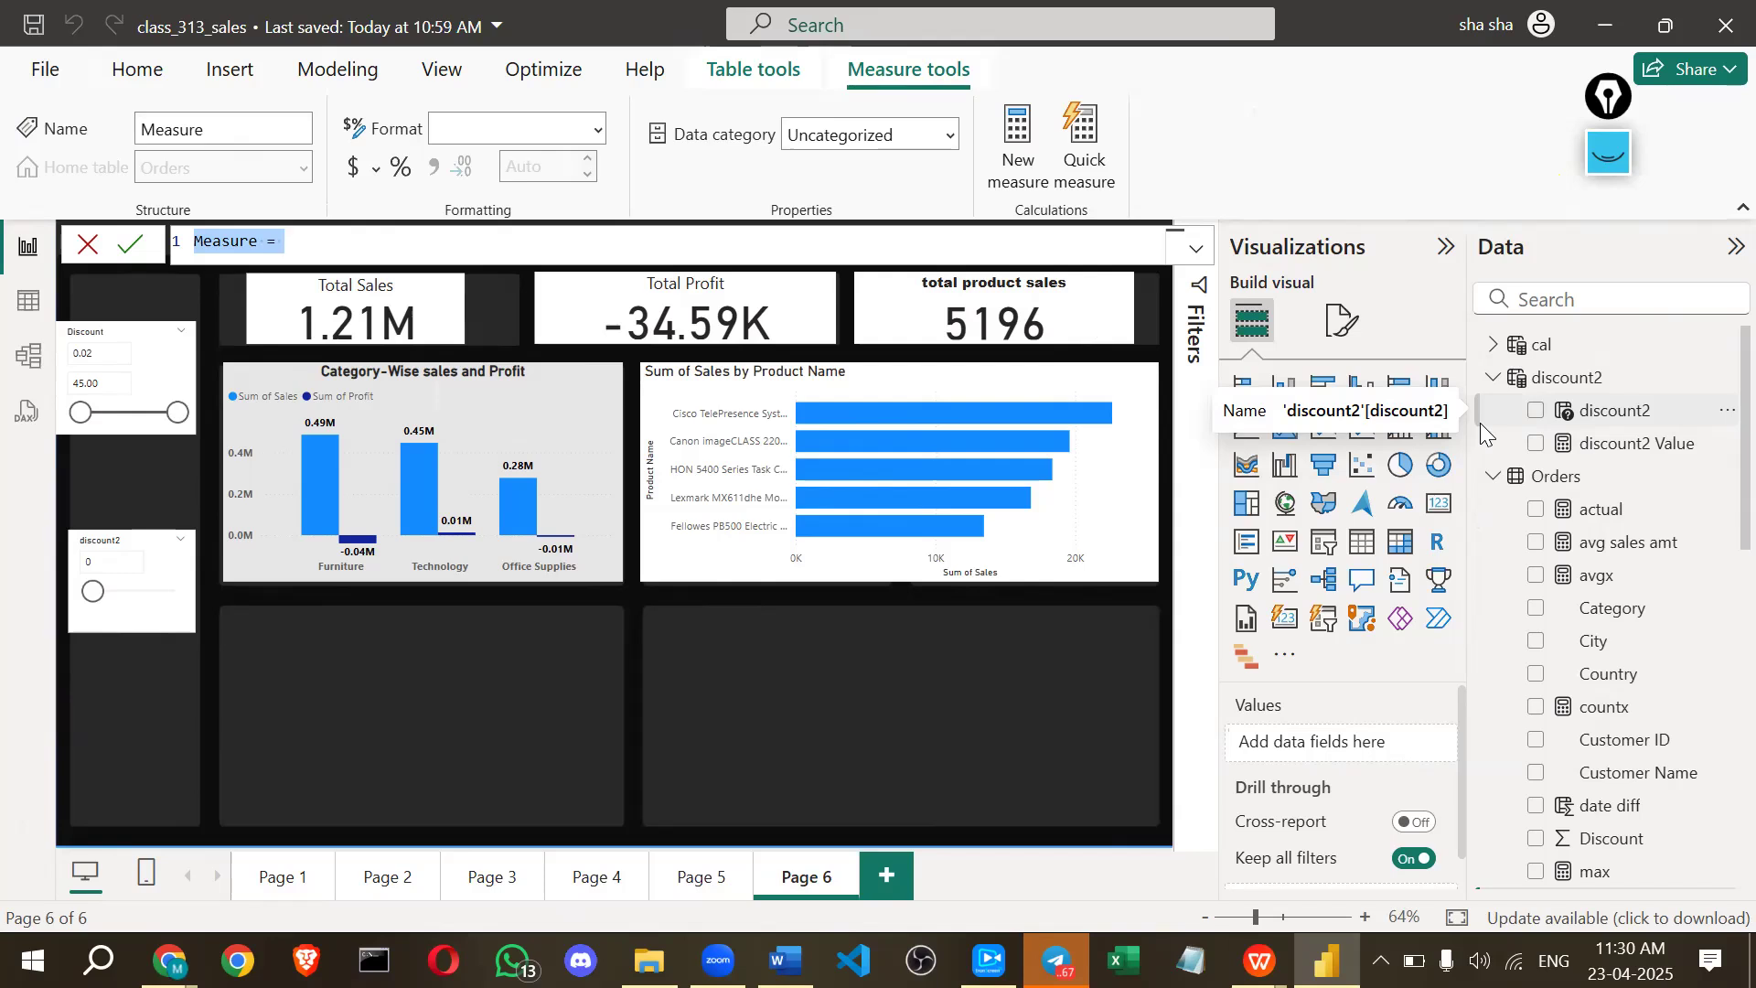
pyautogui.press('BackSpace')
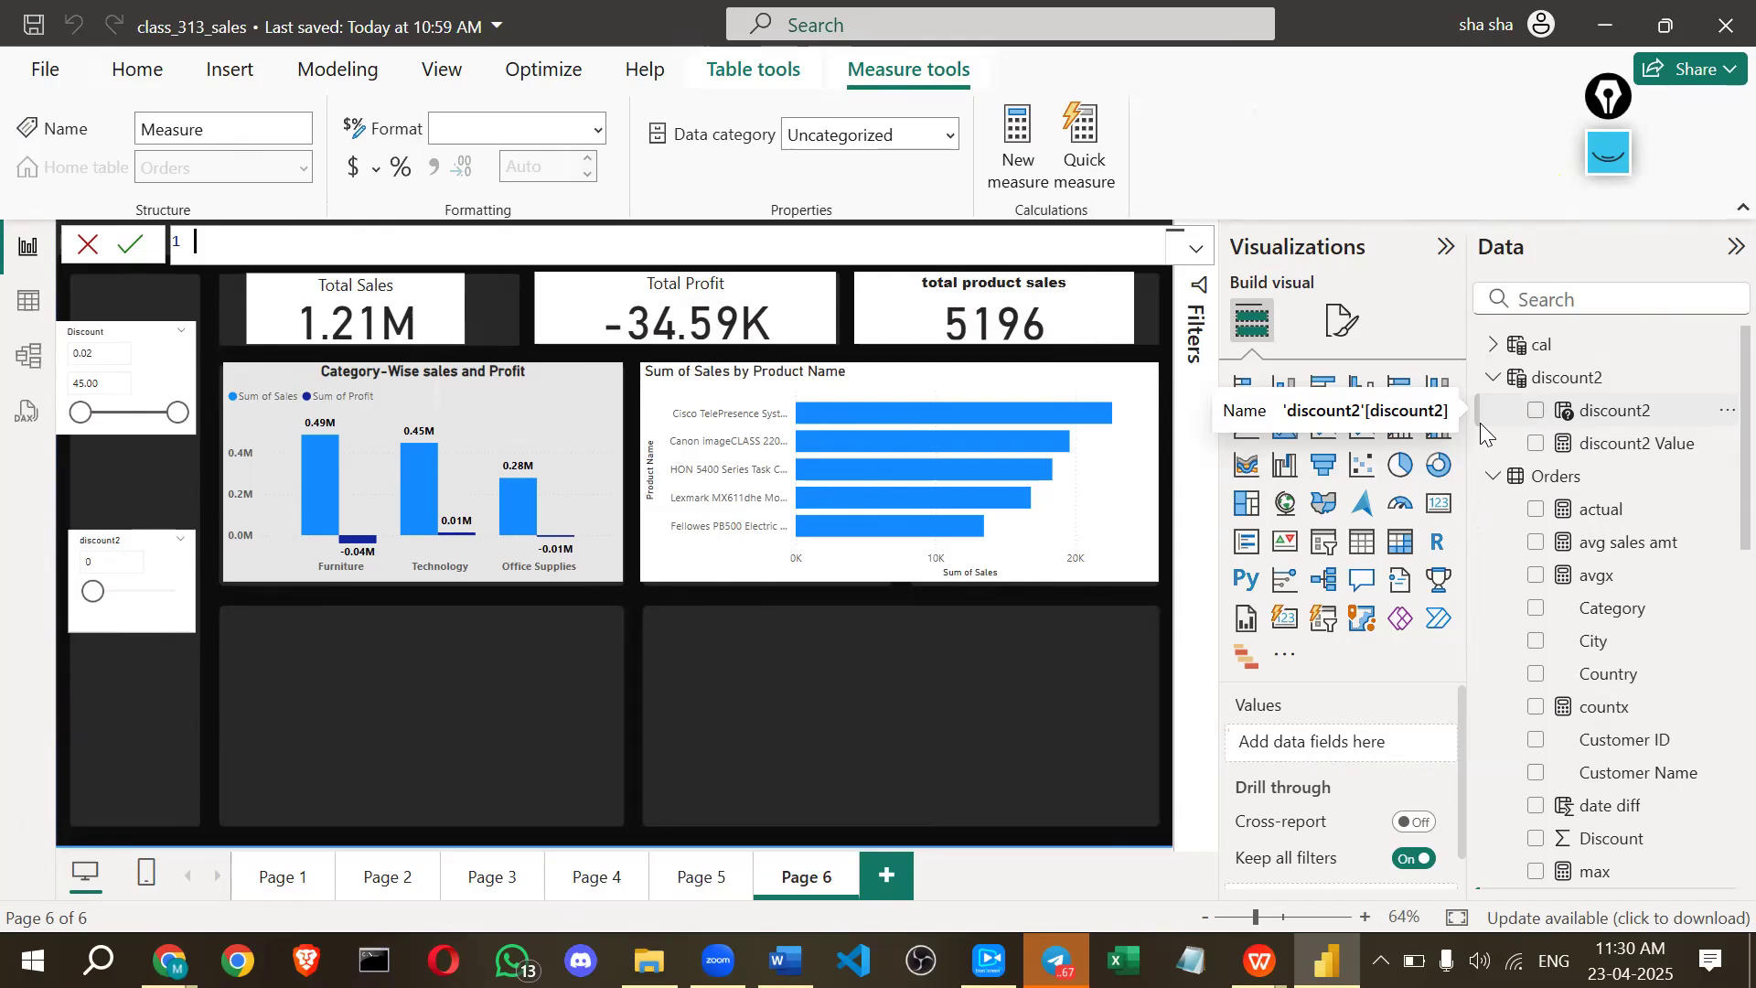
pyautogui.write('tatoal')
pyautogui.press('BackSpace')
pyautogui.press('BackSpace')
pyautogui.write('l ')
pyautogui.write('aft')
pyautogui.write('er')
pyautogui.write(' dis')
pyautogui.write('cour')
pyautogui.write('t ')
pyautogui.write('=')
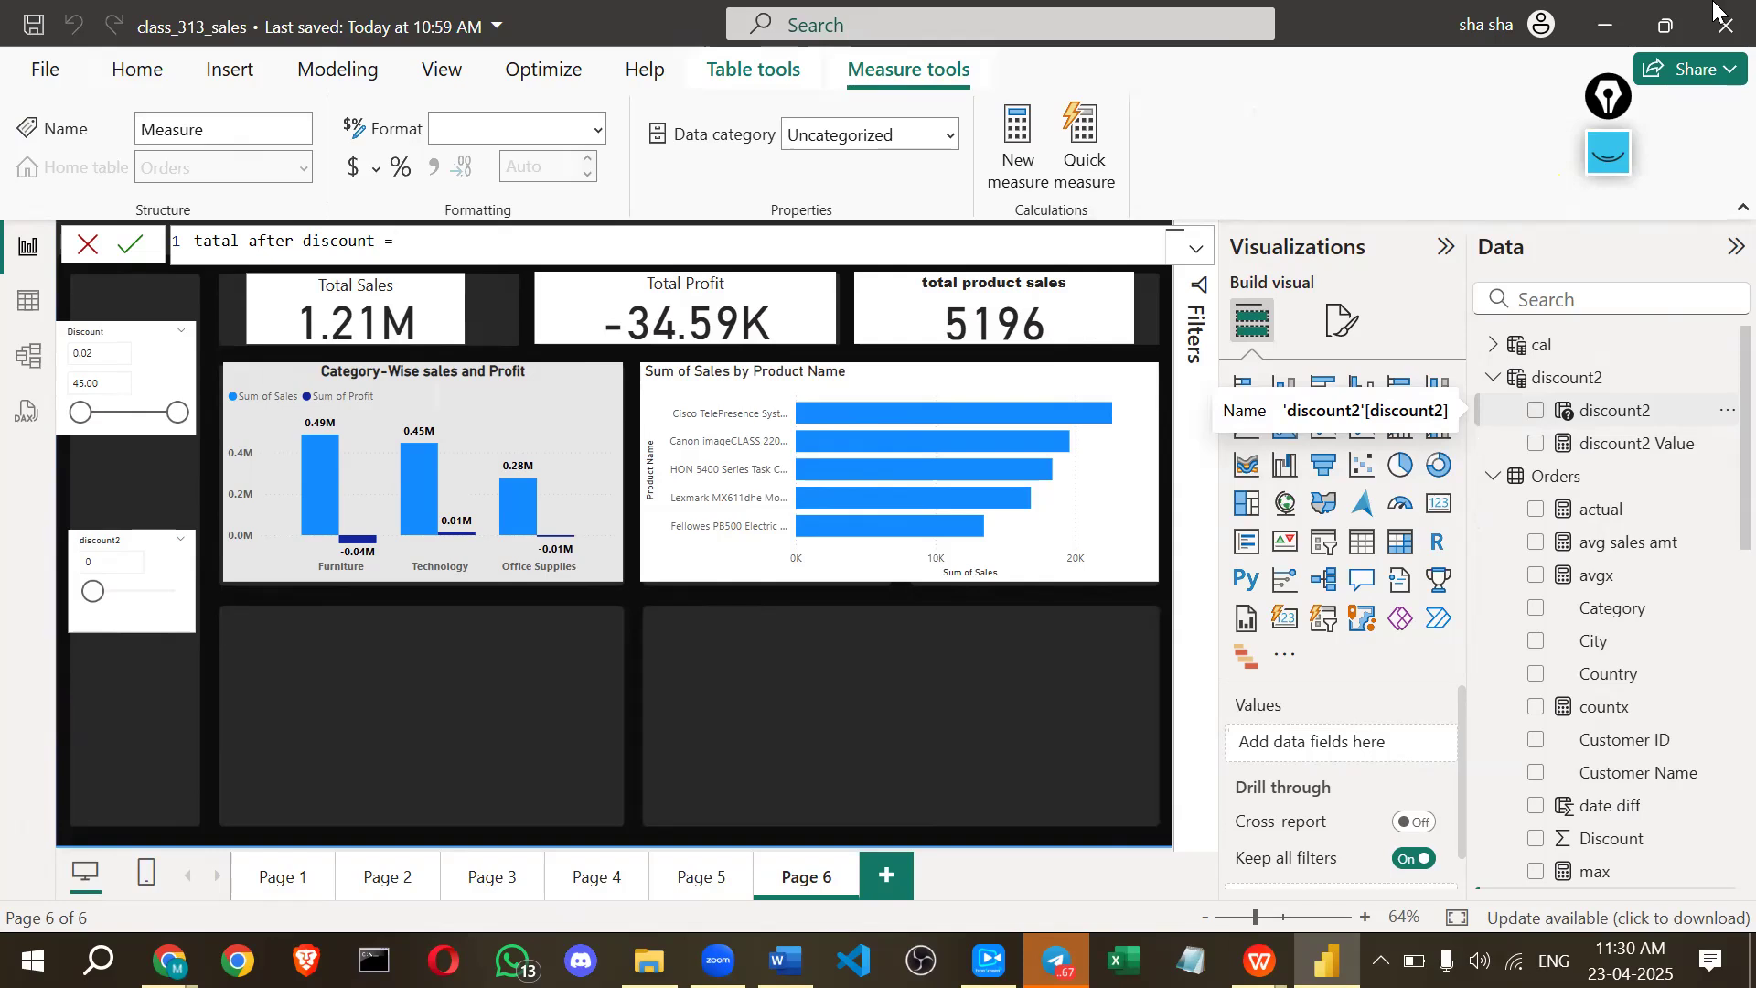
# Sketch the discount calculation, 100 minus a 20 discount, as on-screen ink notes and hide the ink.
pyautogui.click(1613, 176)
pyautogui.click(1612, 485)
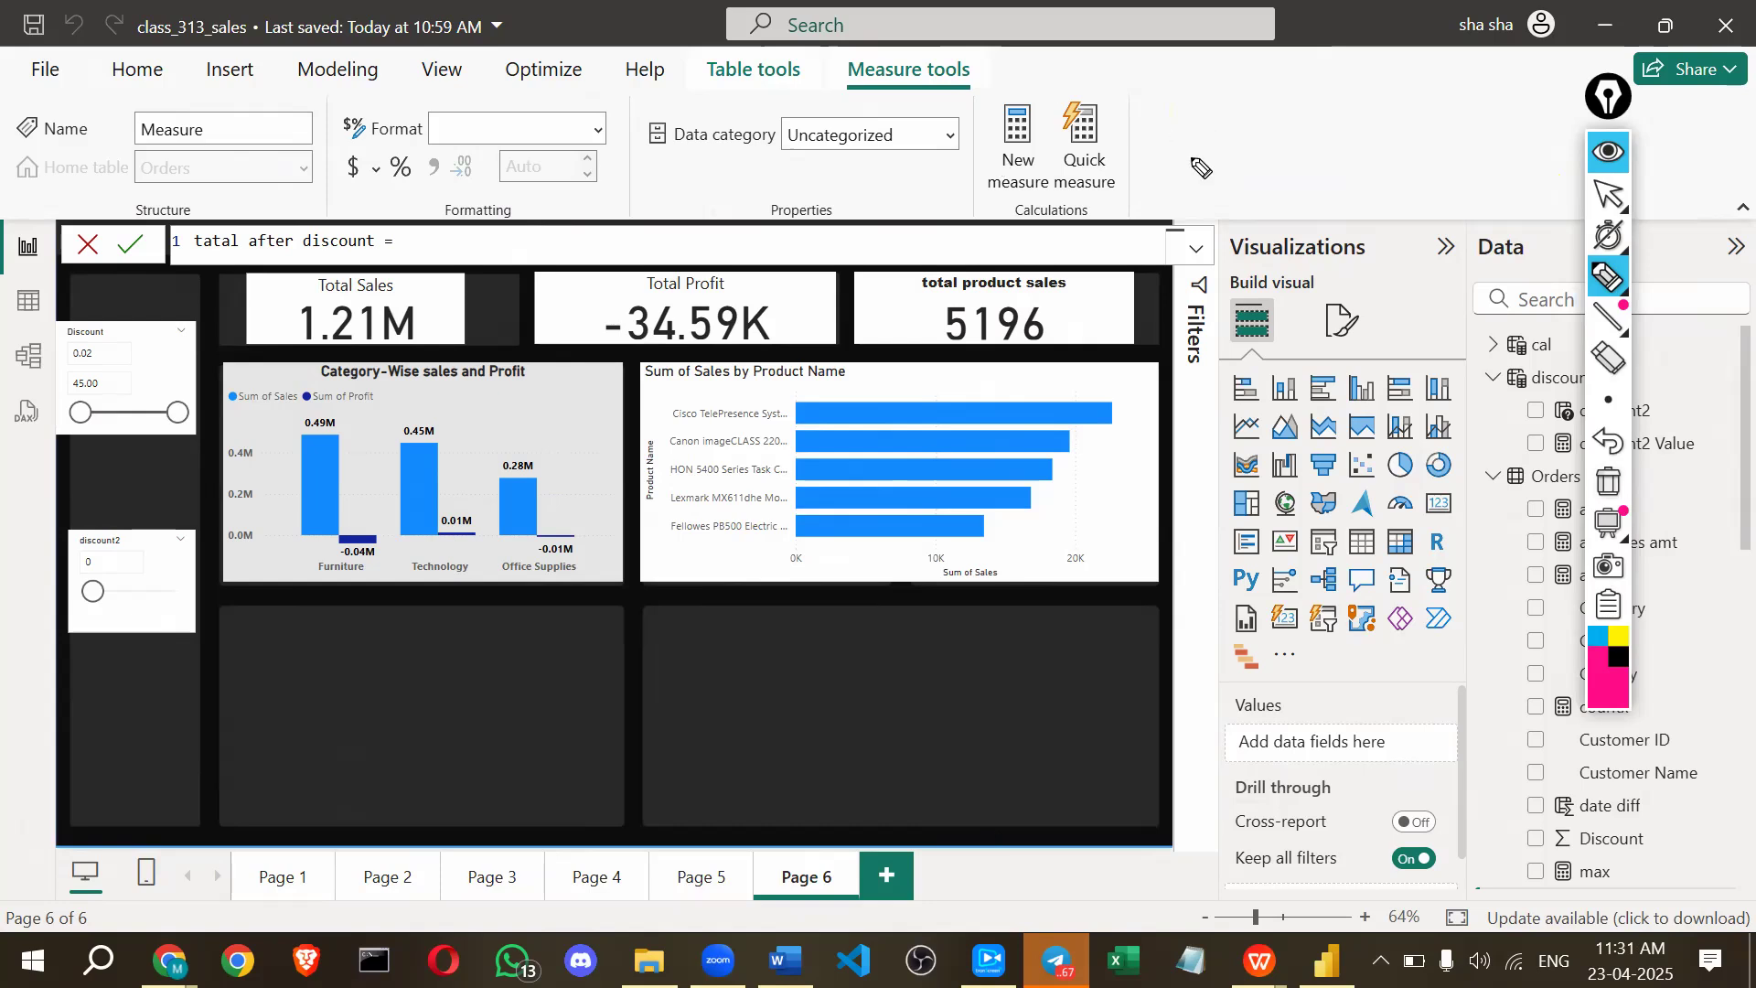
pyautogui.moveTo(1191, 117)
pyautogui.mouseDown()
pyautogui.moveTo(1237, 140)
pyautogui.moveTo(1370, 130)
pyautogui.mouseUp()
pyautogui.click(1357, 108)
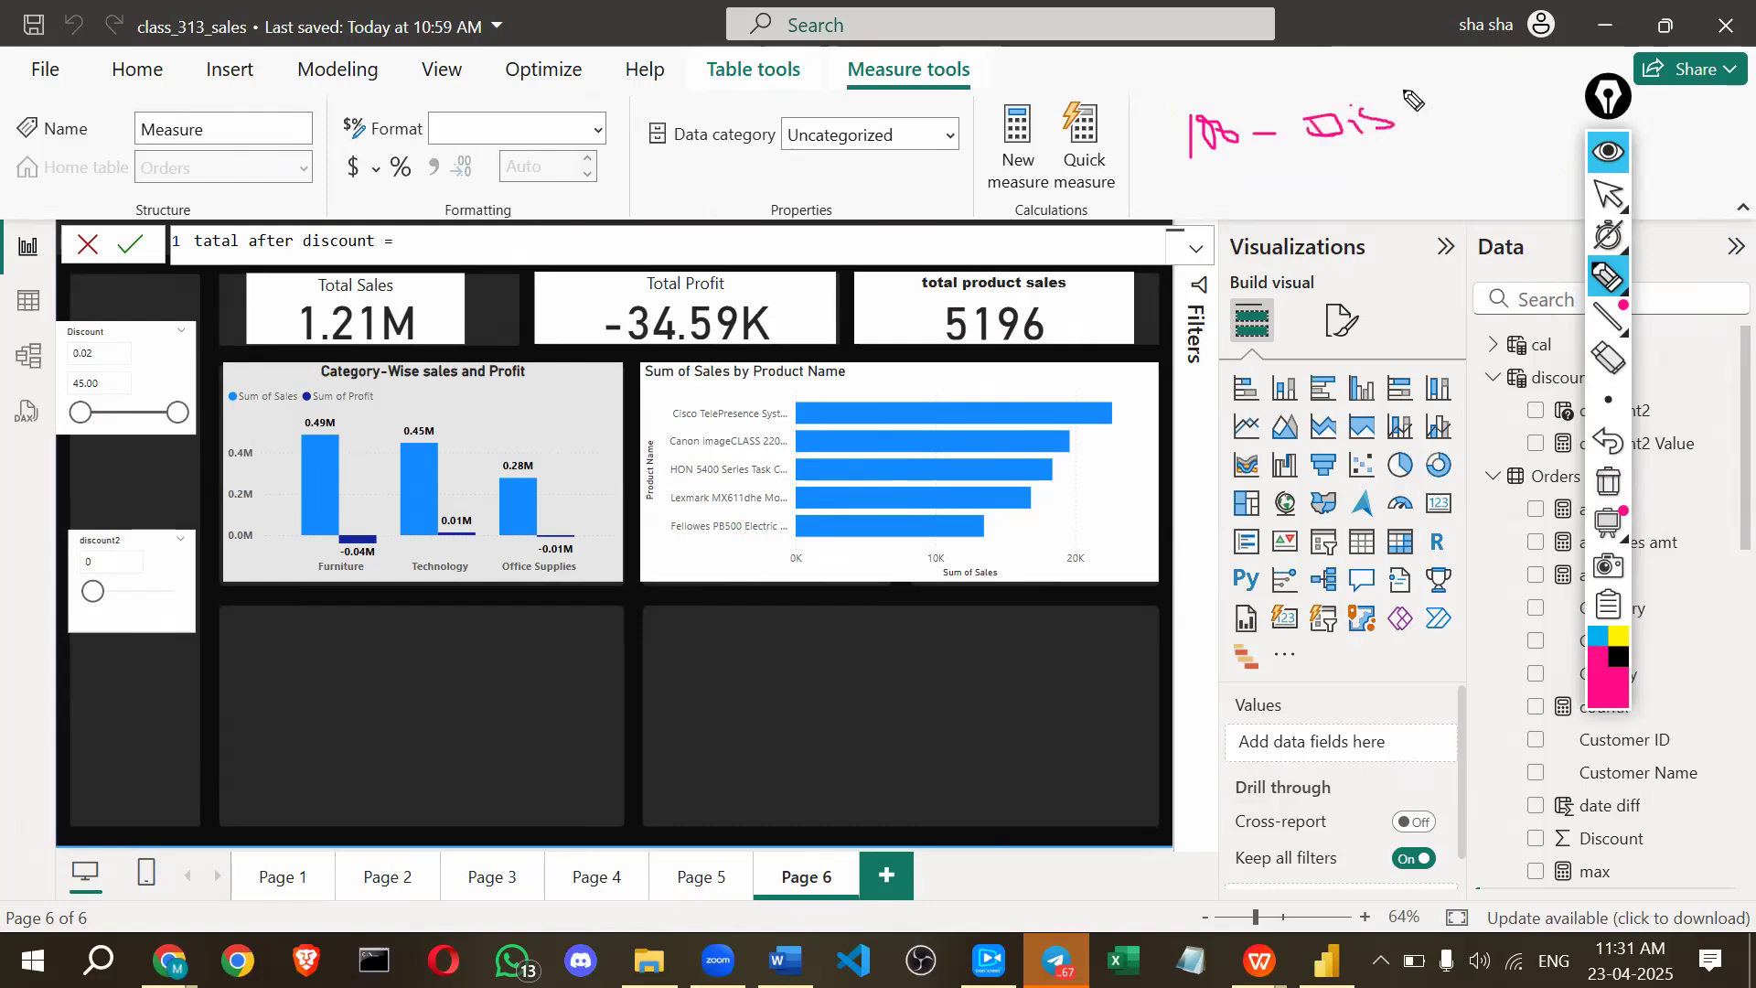
pyautogui.moveTo(1398, 119); pyautogui.dragTo(1431, 109)
pyautogui.moveTo(1390, 280); pyautogui.dragTo(1393, 311)
pyautogui.moveTo(1401, 289)
pyautogui.mouseDown()
pyautogui.moveTo(1403, 305)
pyautogui.moveTo(1442, 271)
pyautogui.moveTo(1482, 290)
pyautogui.mouseUp()
pyautogui.moveTo(1477, 272)
pyautogui.mouseDown()
pyautogui.moveTo(1453, 300)
pyautogui.moveTo(1507, 293)
pyautogui.moveTo(1538, 263)
pyautogui.mouseUp()
pyautogui.moveTo(1408, 319)
pyautogui.mouseDown()
pyautogui.moveTo(1508, 300)
pyautogui.moveTo(1464, 360)
pyautogui.moveTo(1507, 324)
pyautogui.mouseUp()
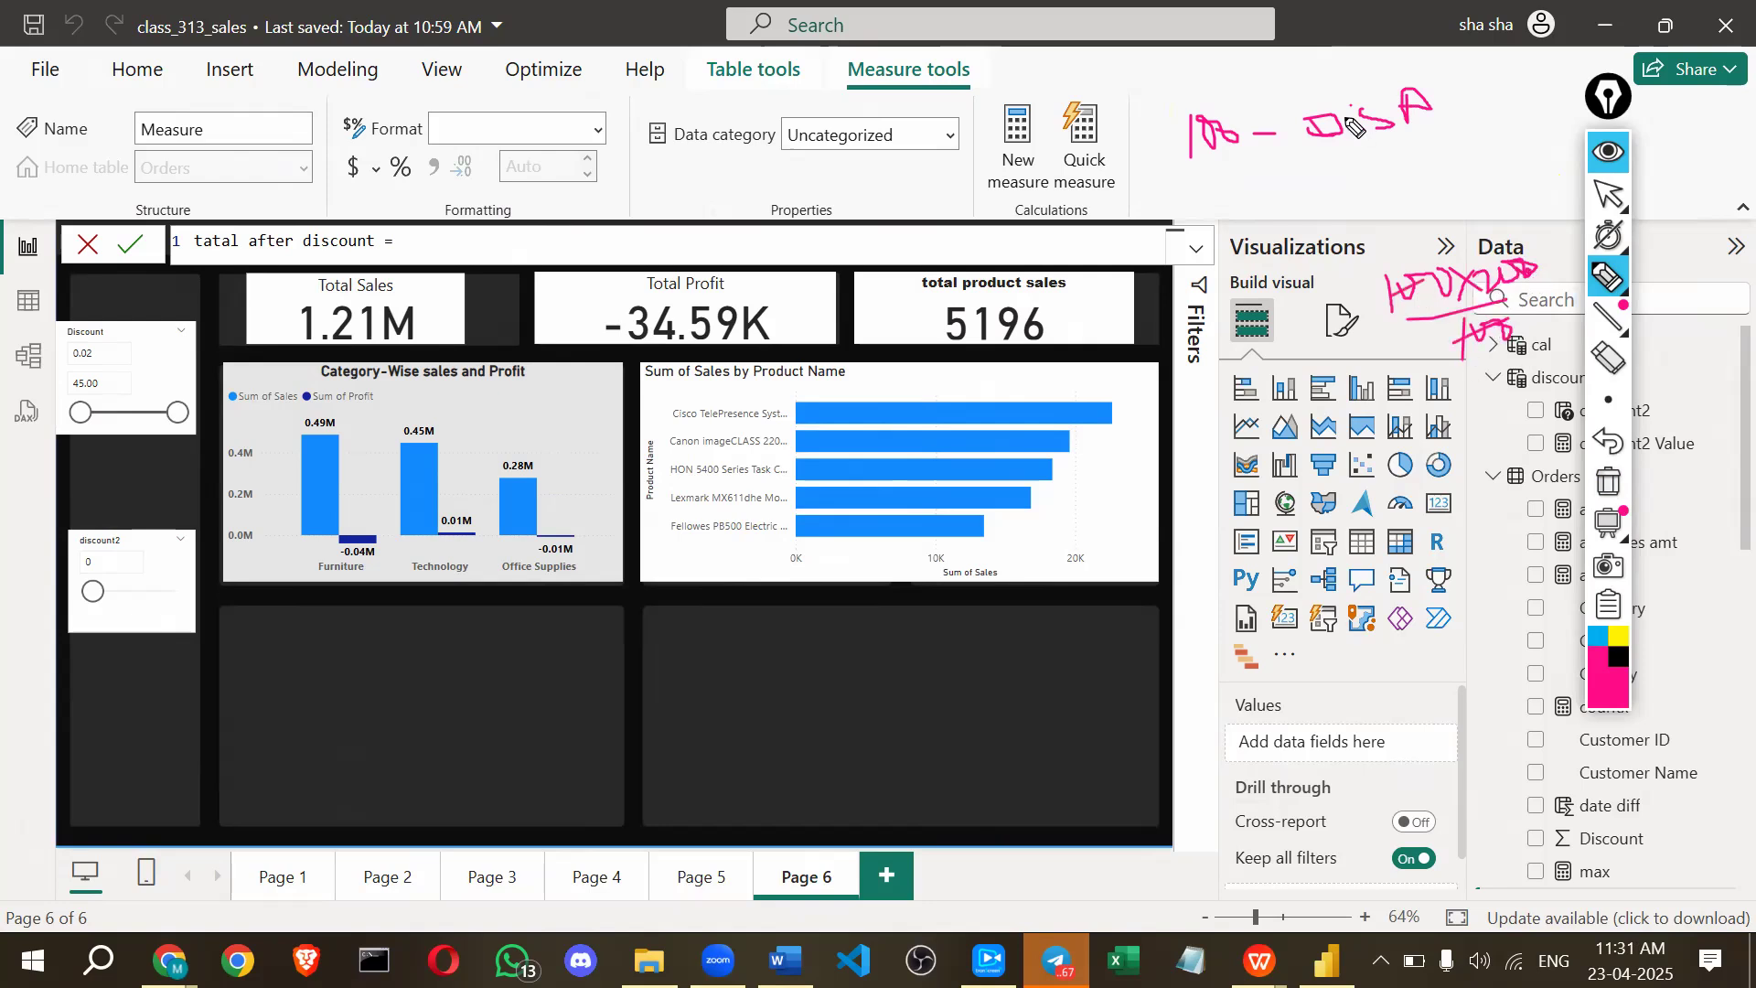
pyautogui.moveTo(1307, 77); pyautogui.dragTo(1334, 100)
pyautogui.moveTo(1338, 68); pyautogui.dragTo(1339, 69)
pyautogui.moveTo(1266, 139)
pyautogui.mouseDown()
pyautogui.moveTo(1268, 186)
pyautogui.moveTo(1298, 149)
pyautogui.mouseUp()
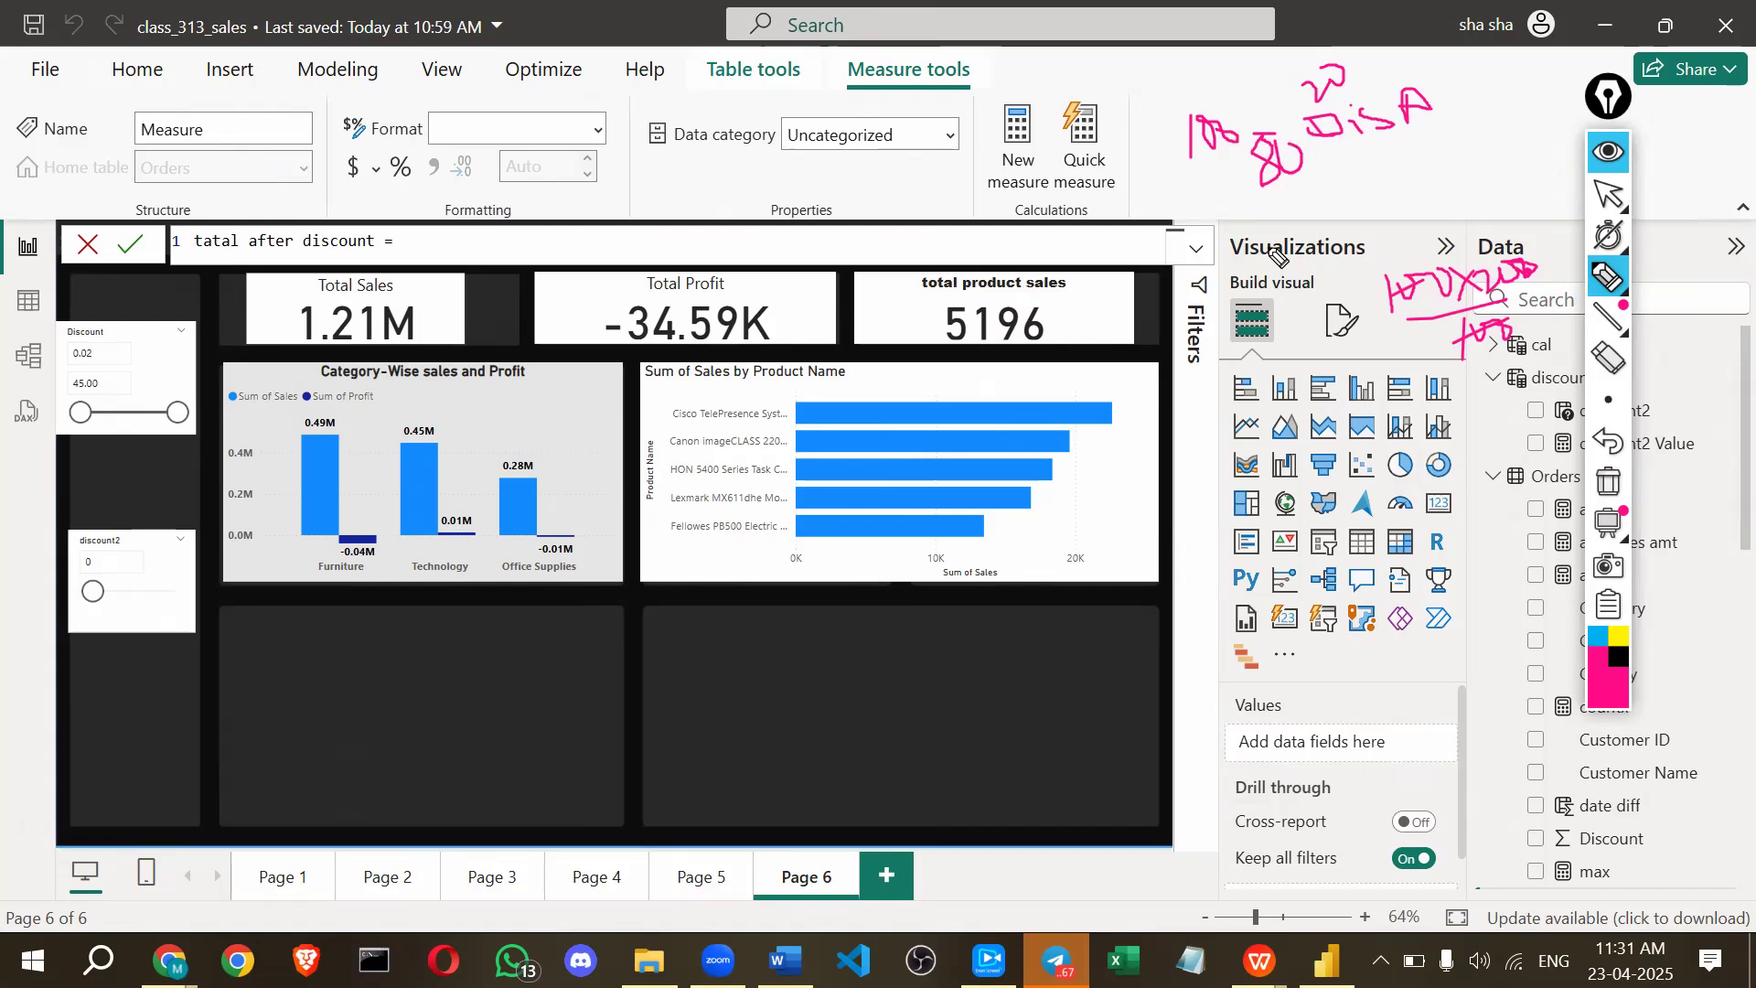
pyautogui.click(1607, 152)
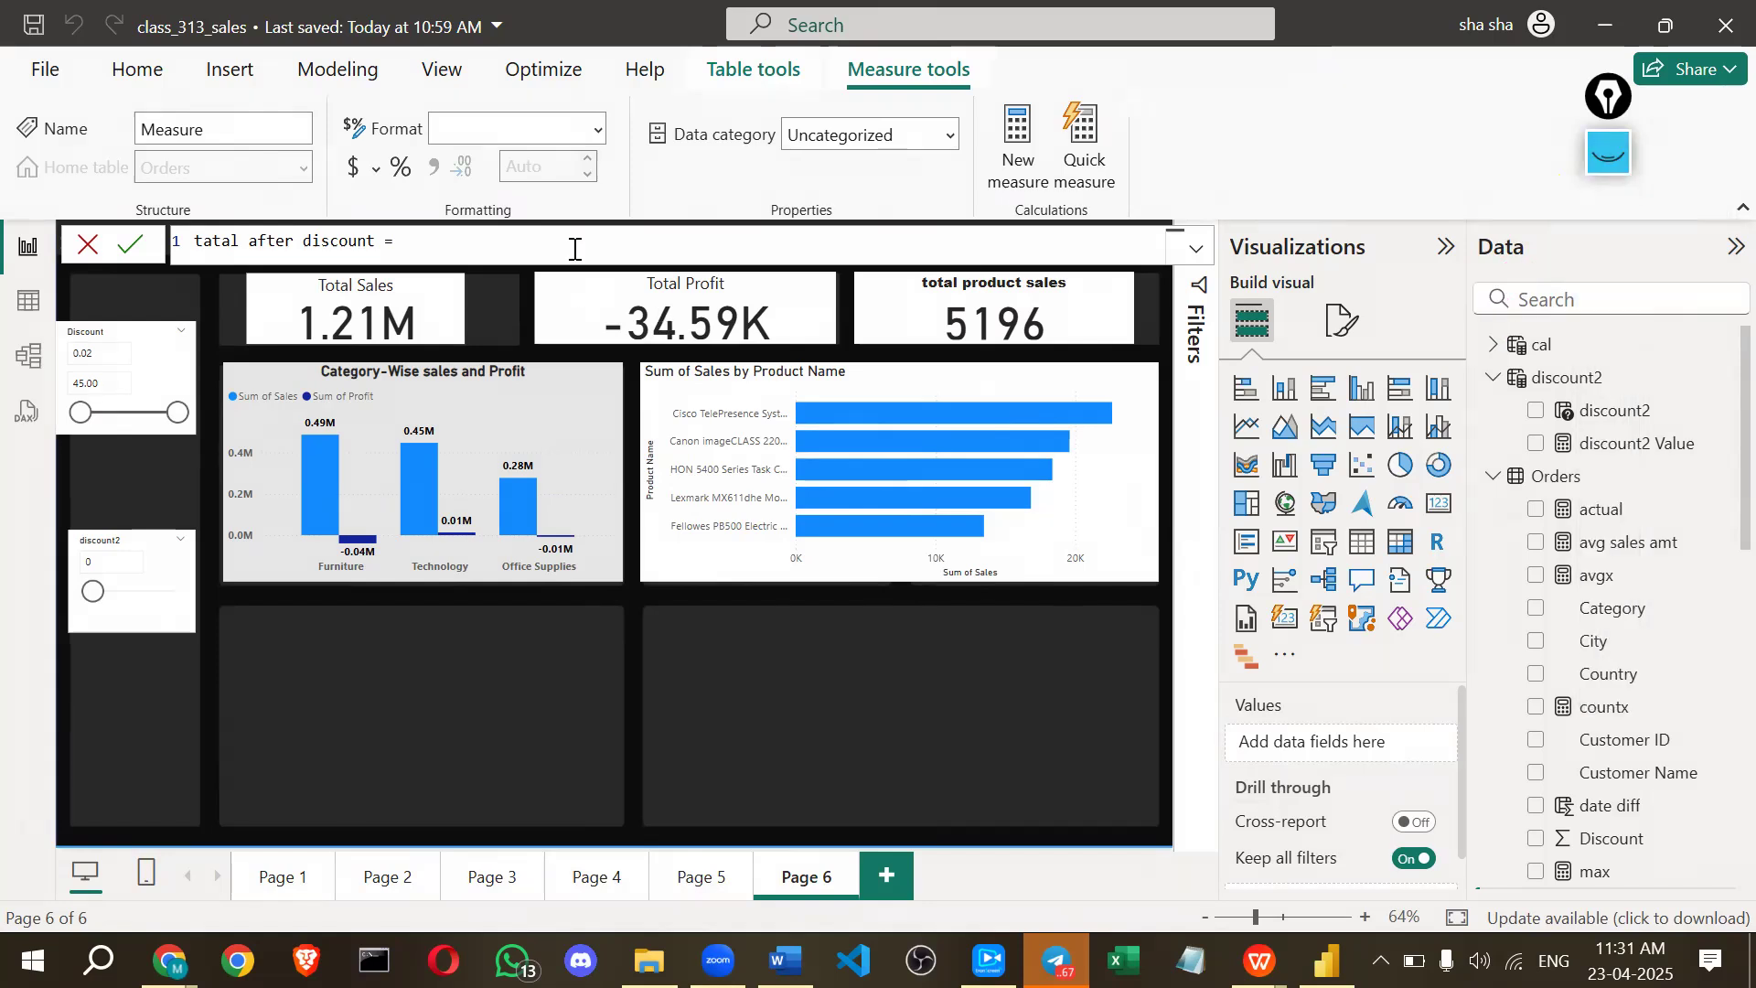
# Continue the measure formula with sum(Orders[Sales]) followed by a minus sign.
pyautogui.write('toa')
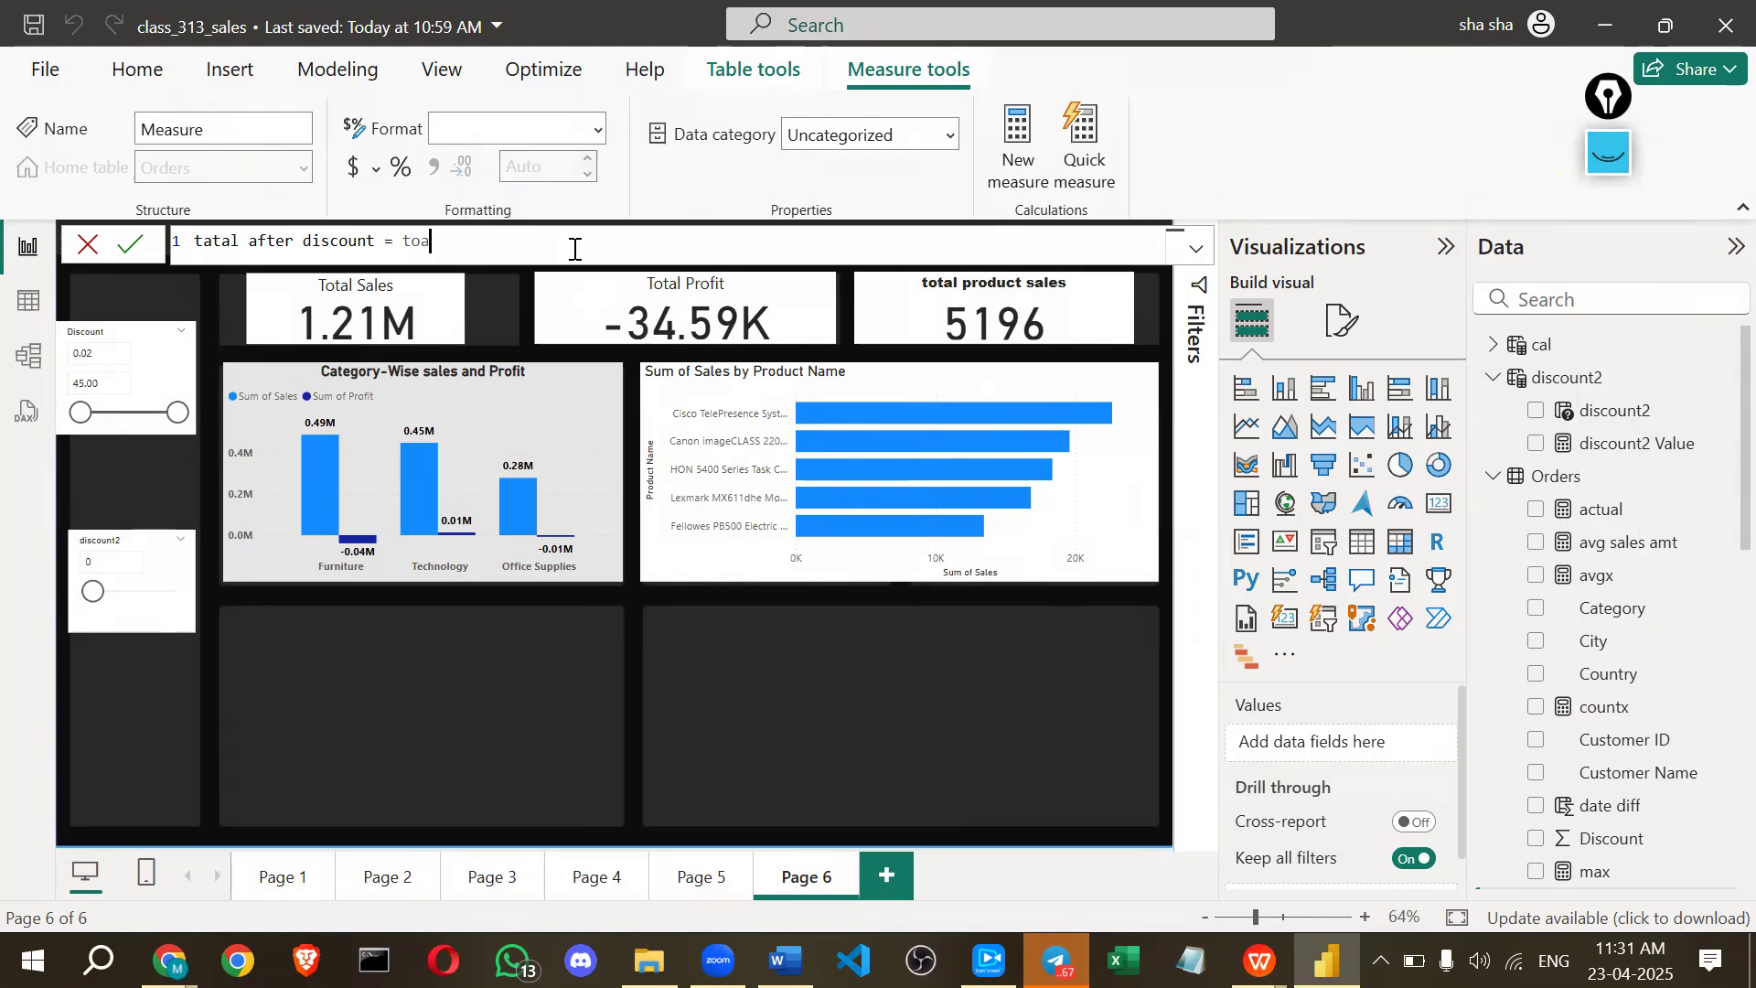
pyautogui.press('BackSpace')
pyautogui.press('BackSpace')
pyautogui.press('BackSpace')
pyautogui.write('sy')
pyautogui.press('BackSpace')
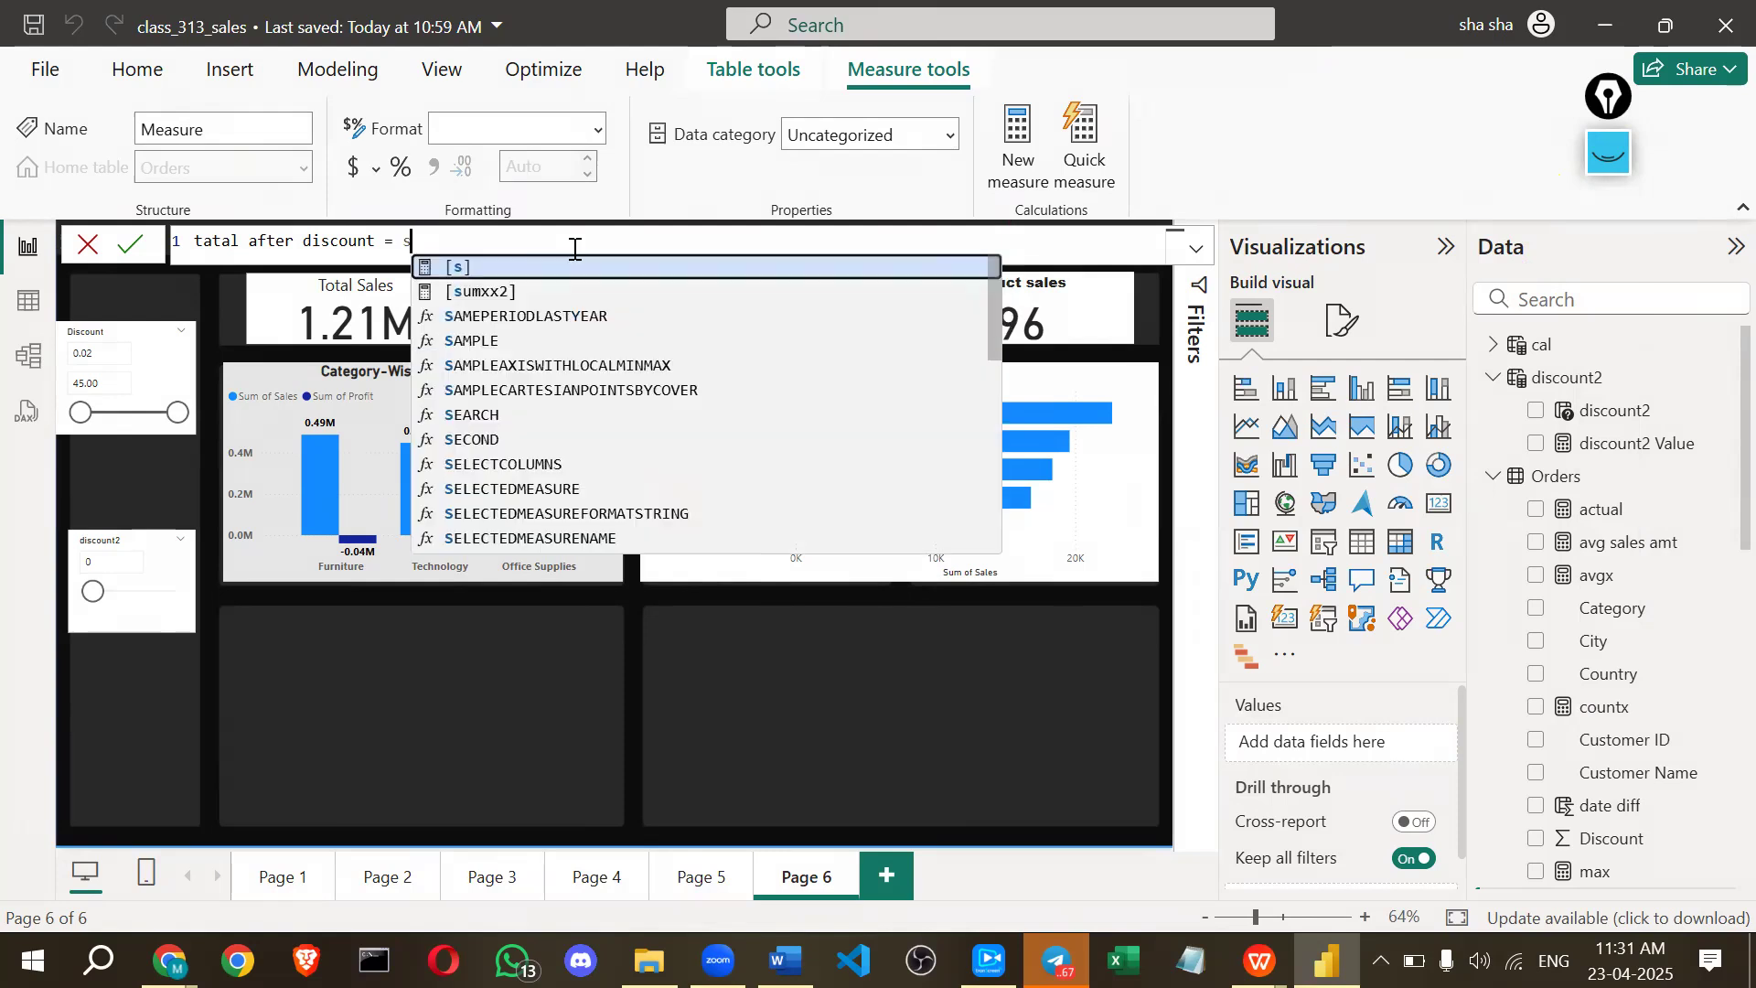
pyautogui.write('um(')
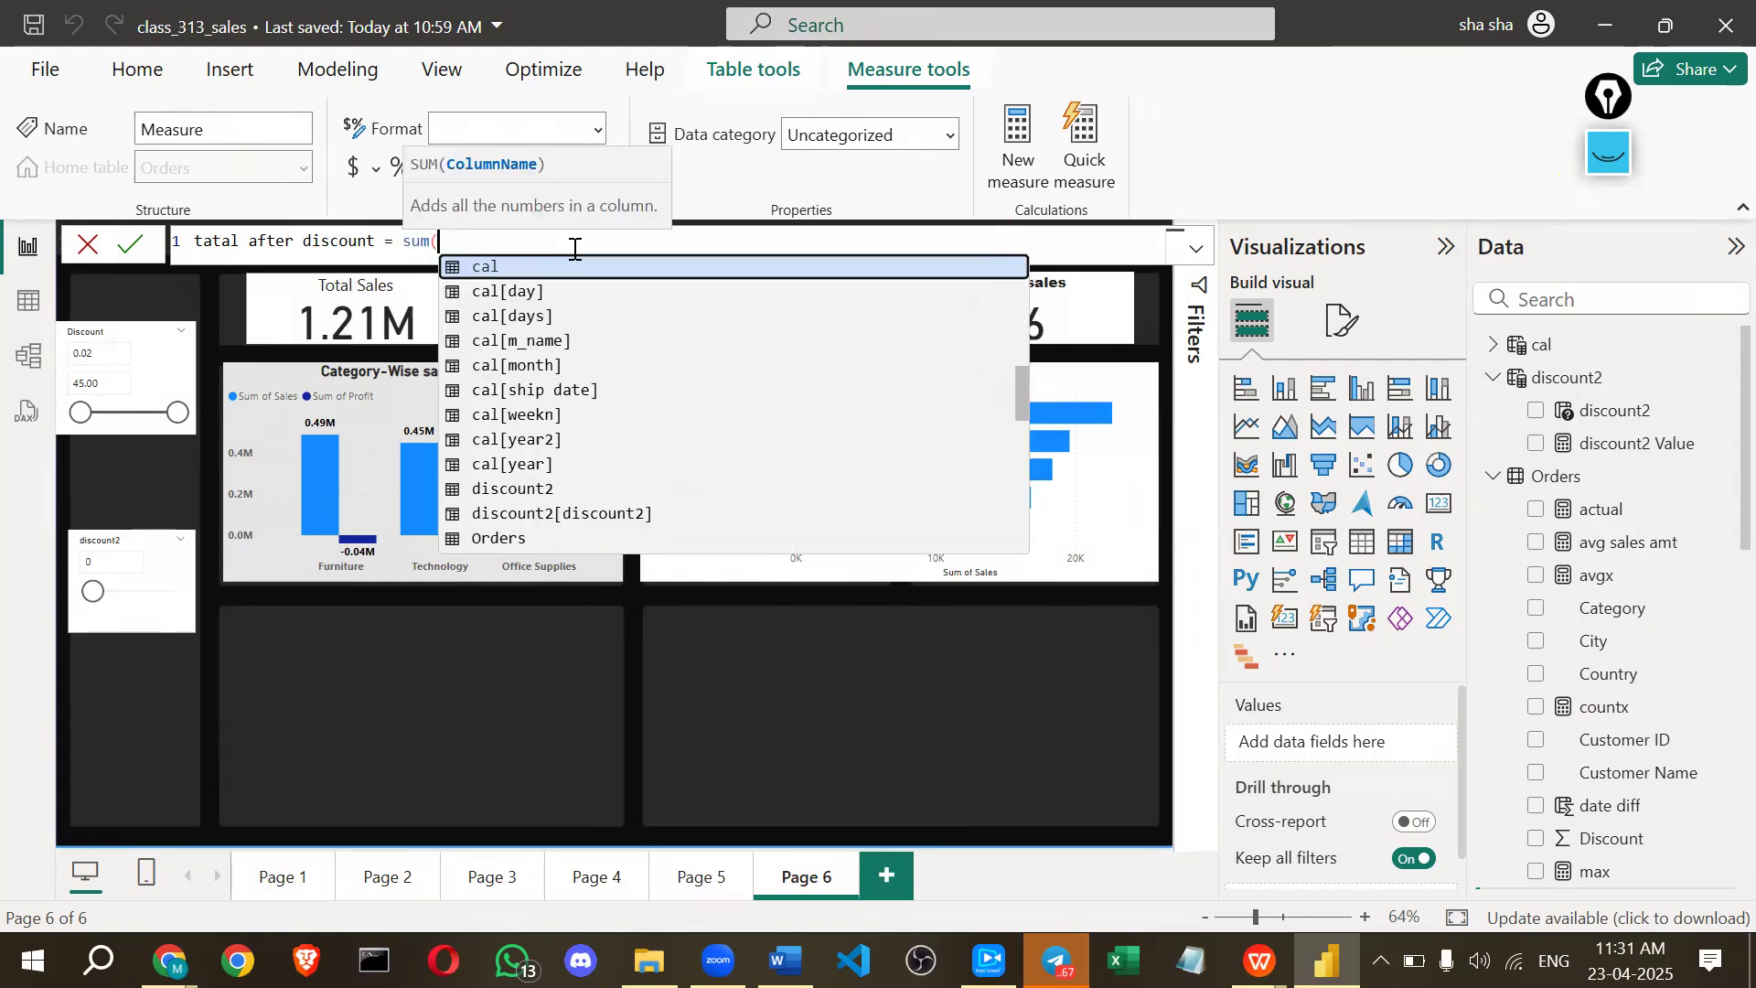
pyautogui.write('t')
pyautogui.press('BackSpace')
pyautogui.write('sal')
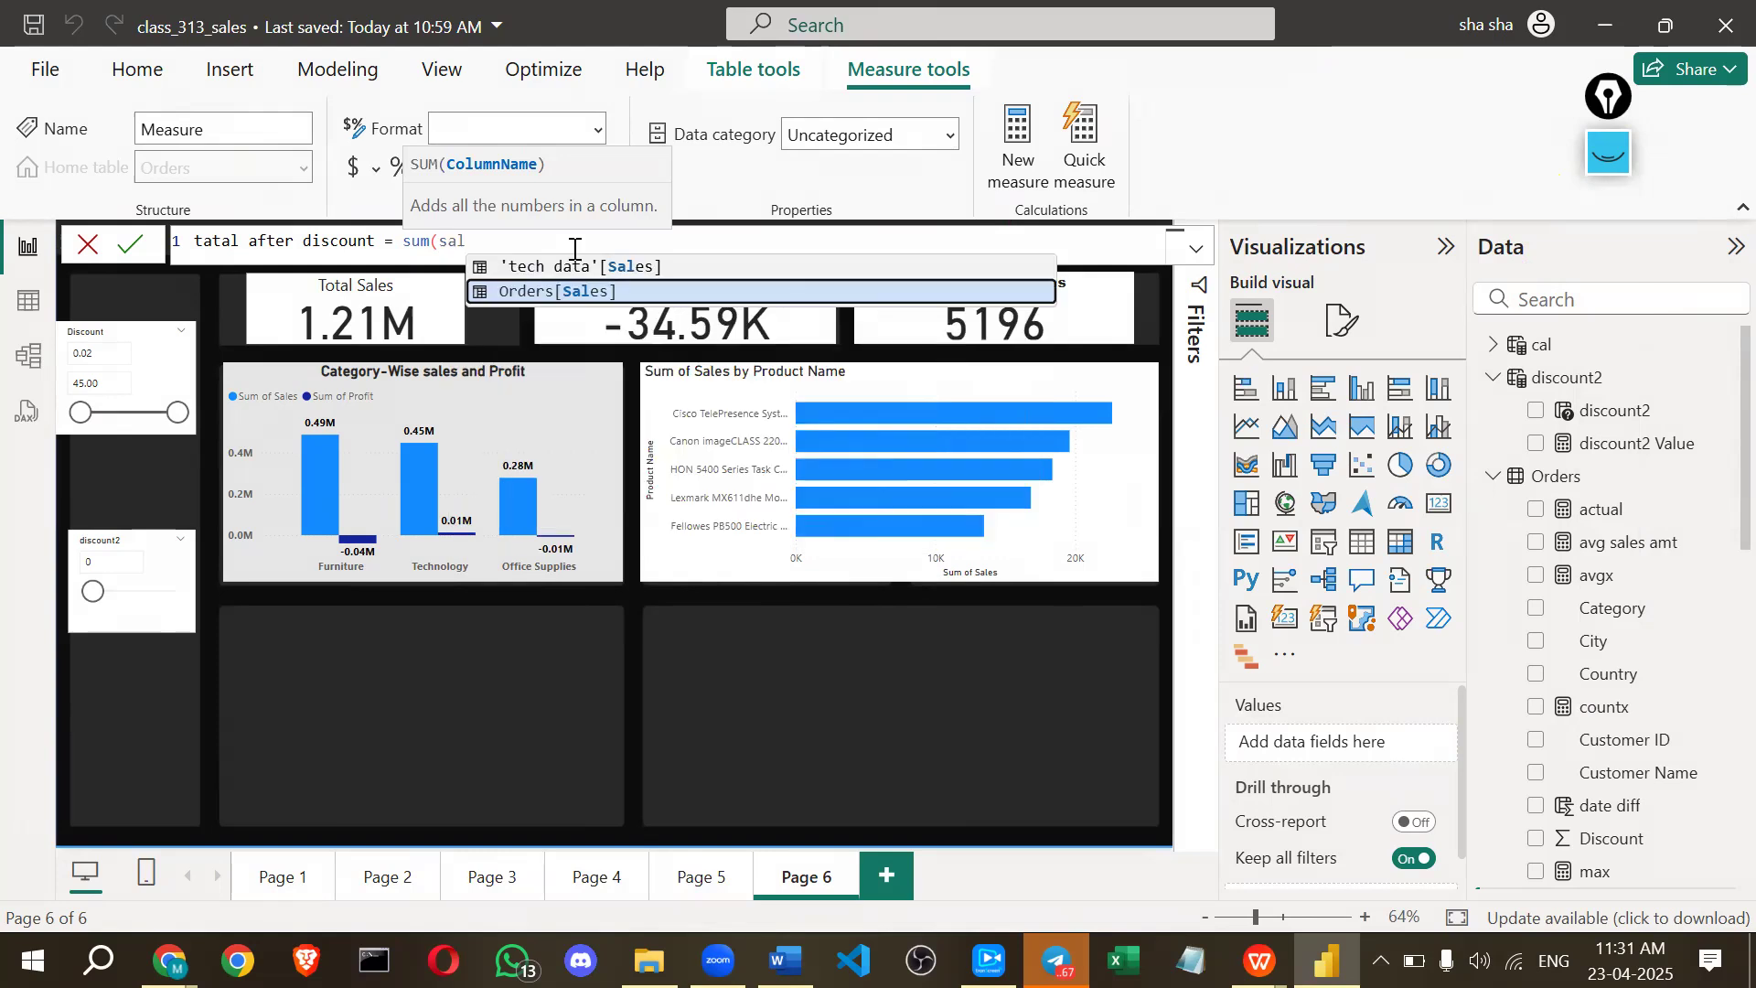
pyautogui.press('Tab')
pyautogui.write(')')
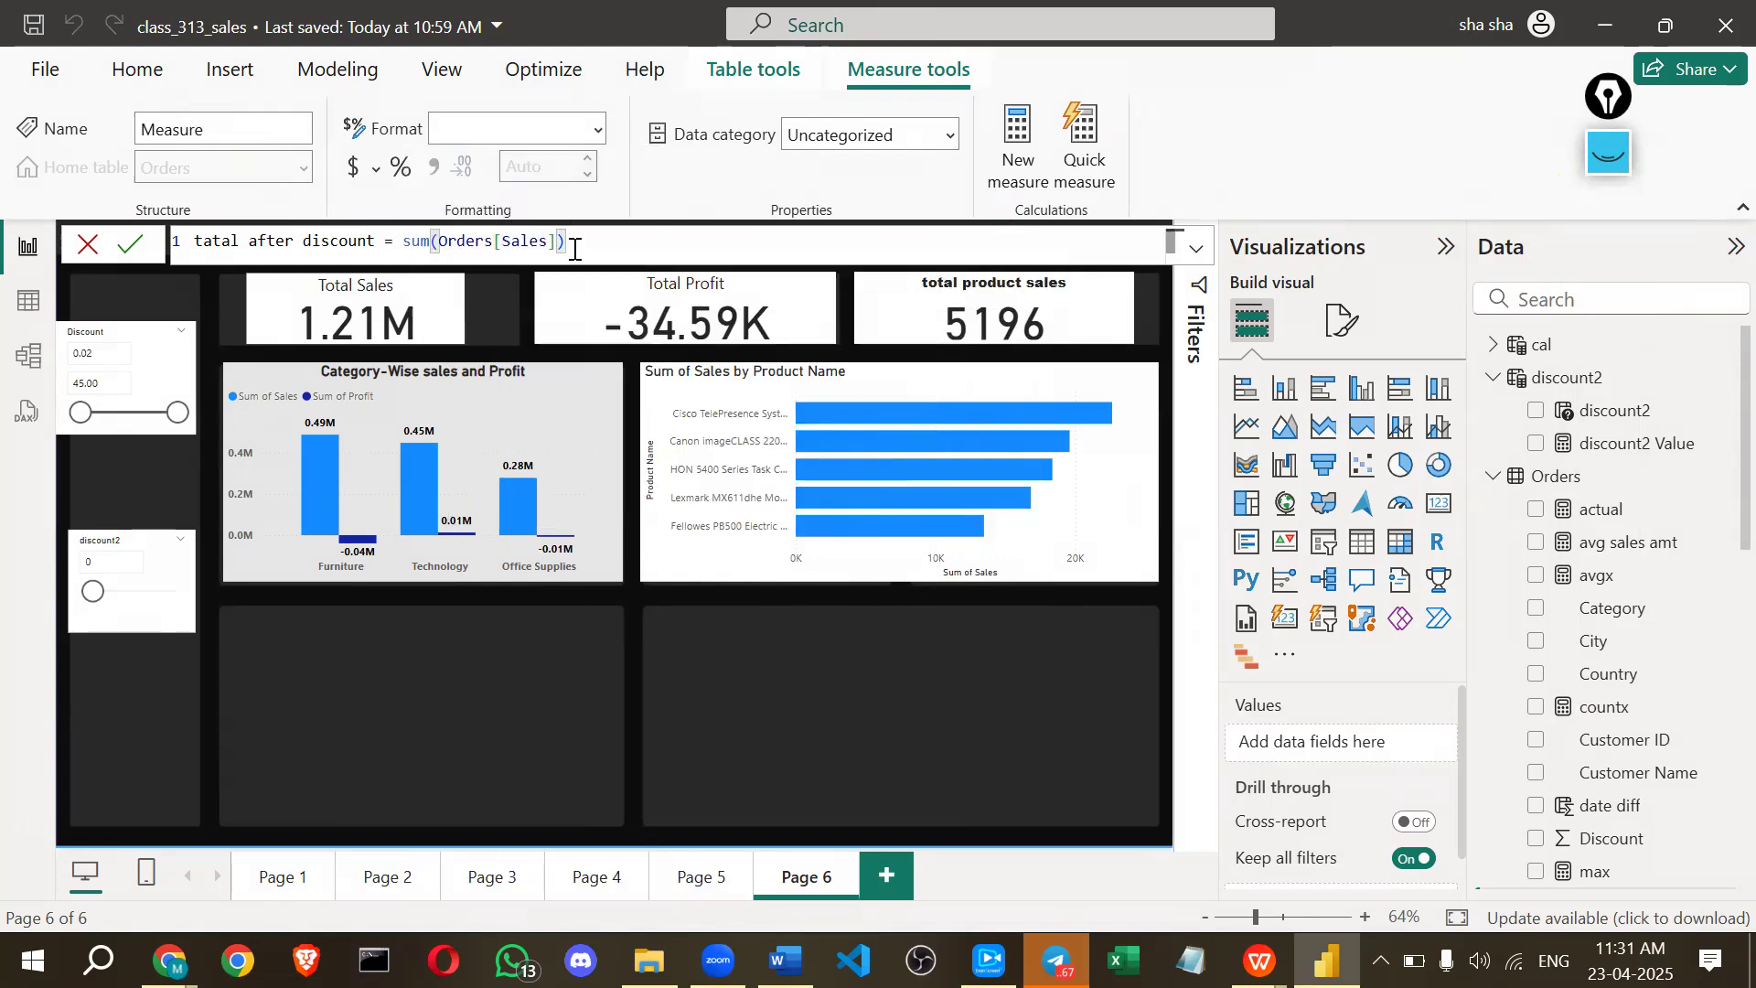
pyautogui.write(' -')
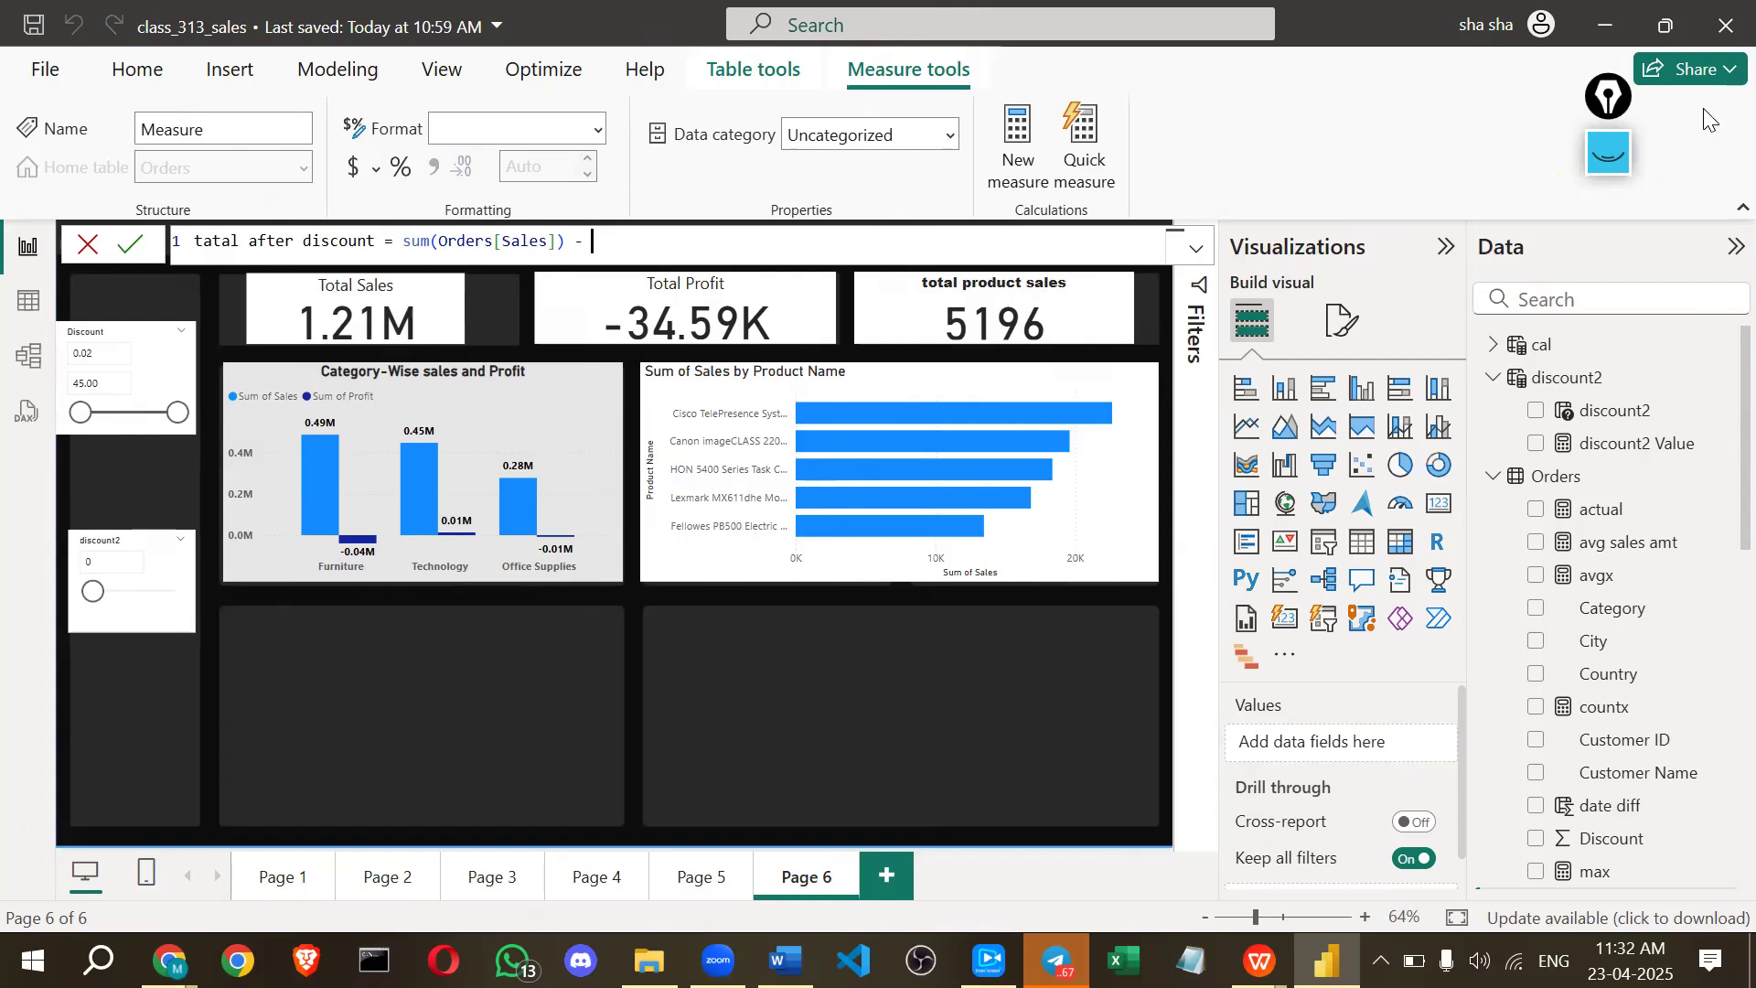
# Clear the old ink notes and handwrite the discount formula Pr × D over 100 above the report.
pyautogui.click(1615, 146)
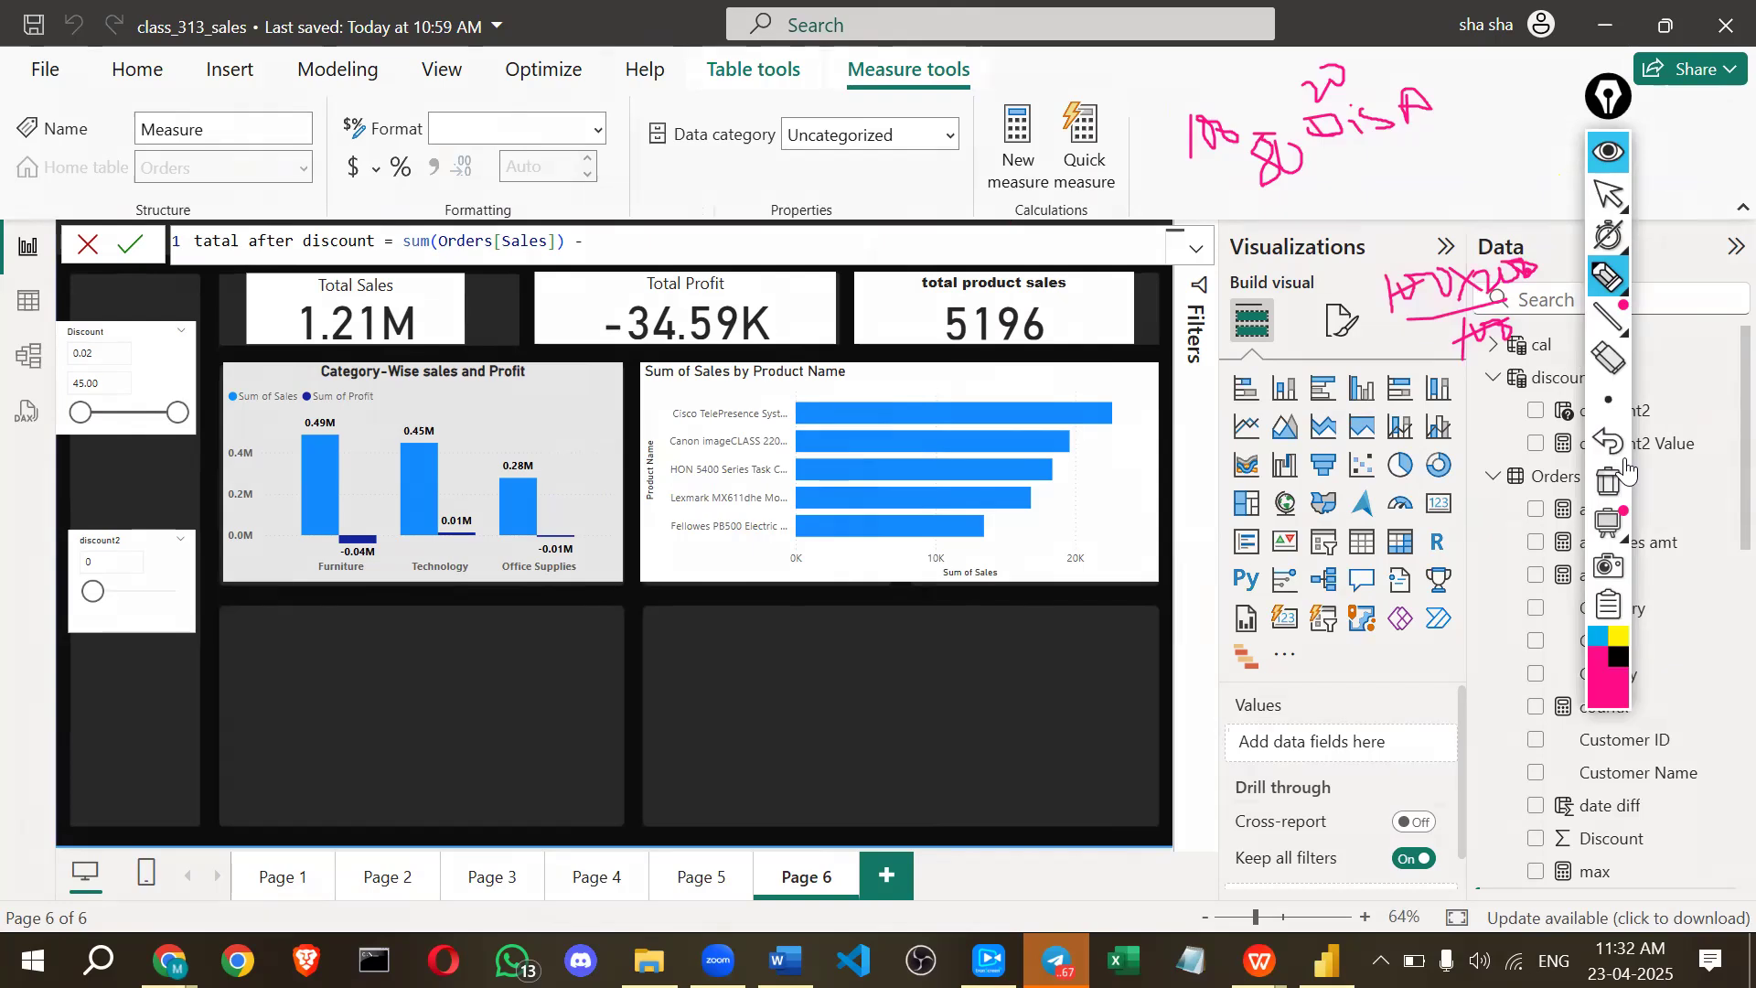
pyautogui.click(1611, 482)
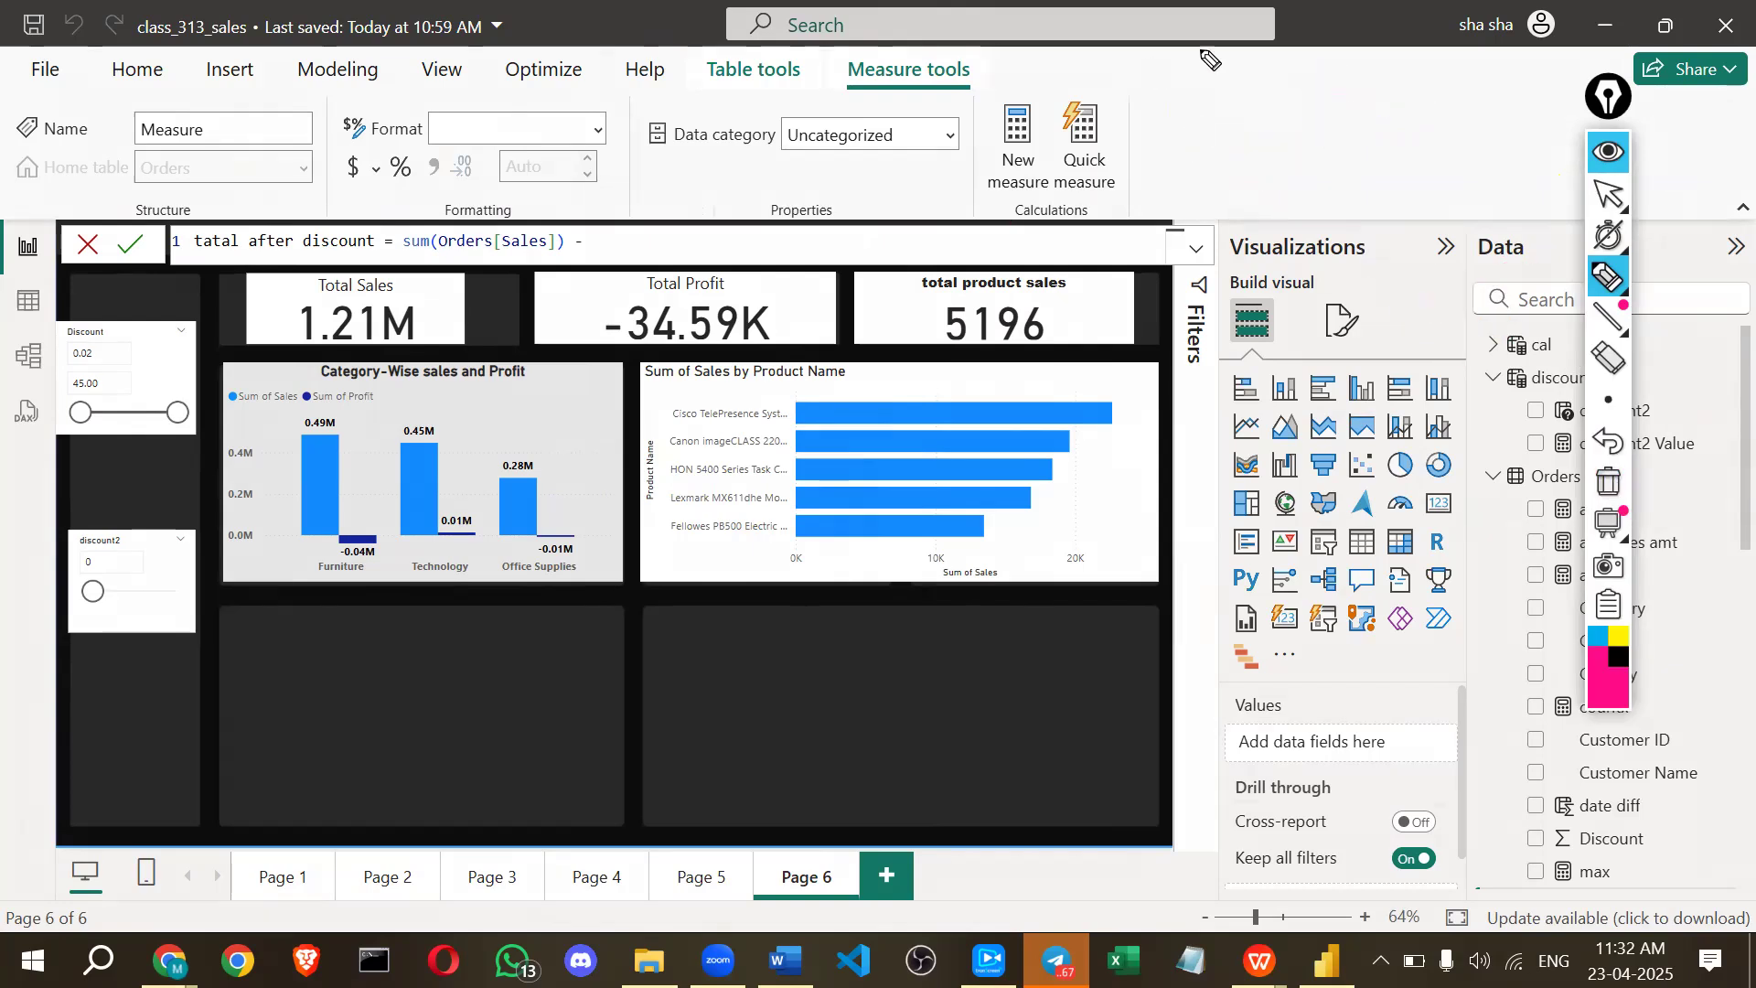
pyautogui.moveTo(1192, 102)
pyautogui.mouseDown()
pyautogui.moveTo(1230, 80)
pyautogui.moveTo(1284, 88)
pyautogui.mouseUp()
pyautogui.moveTo(1285, 60); pyautogui.dragTo(1263, 90)
pyautogui.moveTo(1349, 44); pyautogui.dragTo(1367, 73)
pyautogui.moveTo(1201, 133); pyautogui.dragTo(1372, 97)
pyautogui.moveTo(1275, 144); pyautogui.dragTo(1283, 183)
pyautogui.moveTo(1328, 139); pyautogui.dragTo(1355, 134)
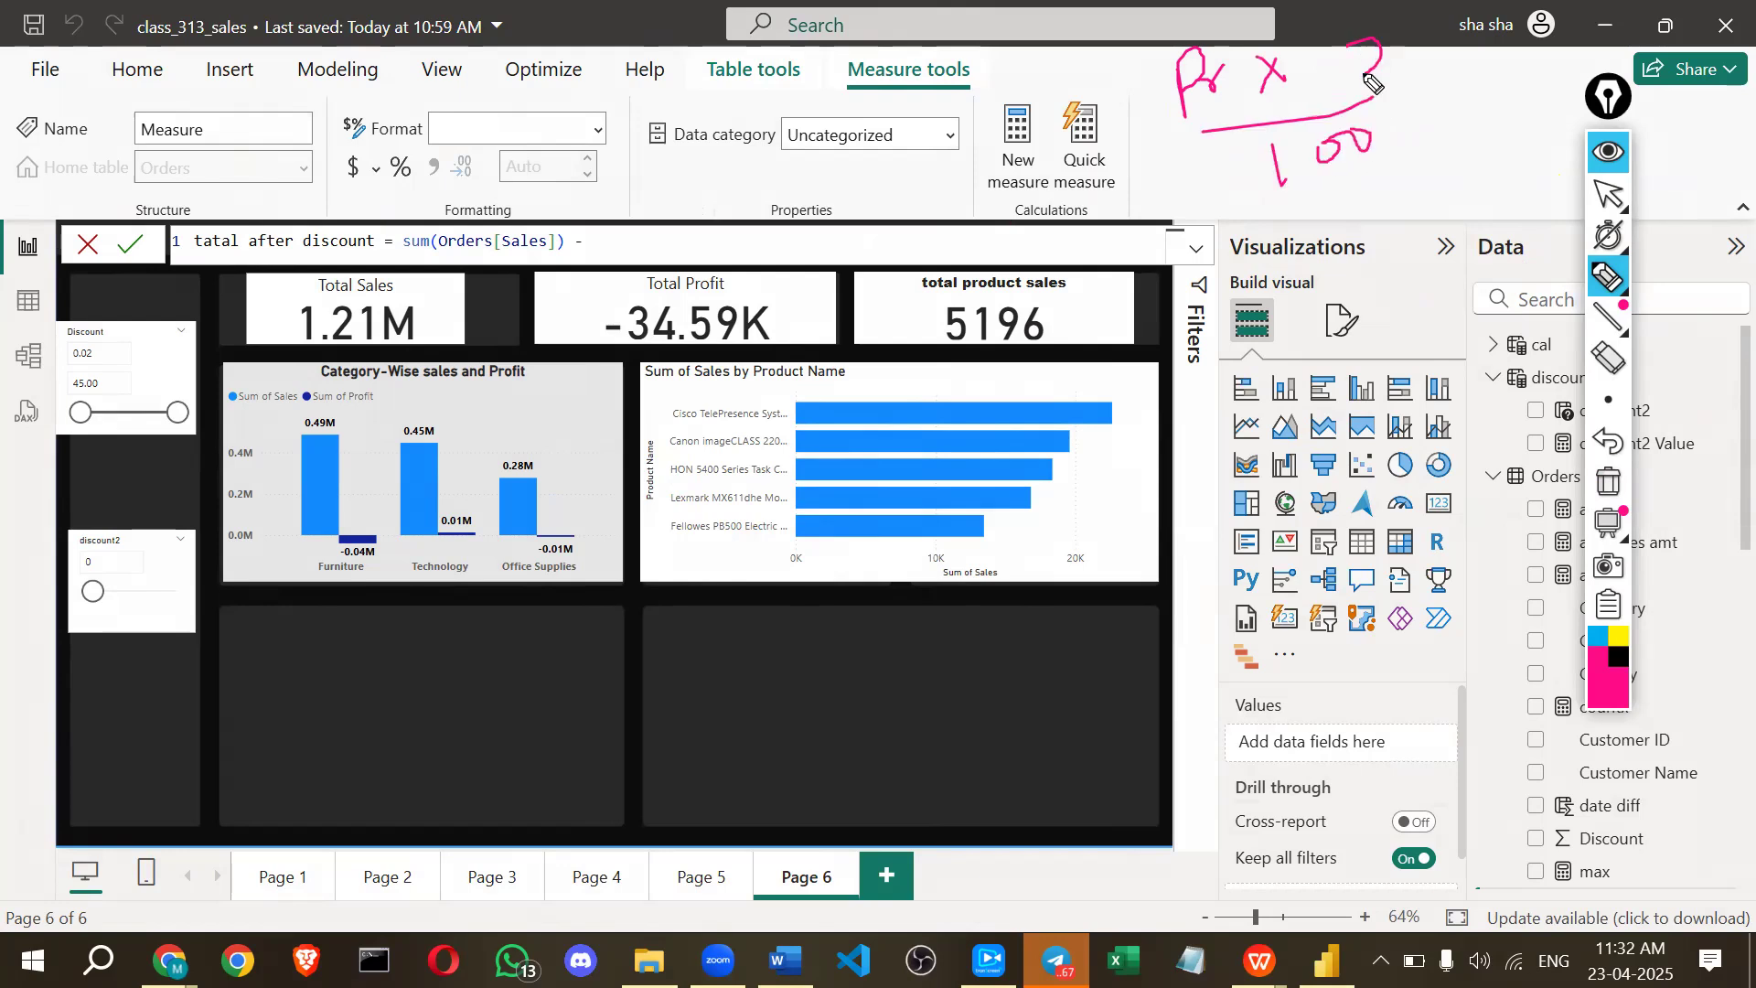
pyautogui.moveTo(1362, 44); pyautogui.dragTo(1361, 76)
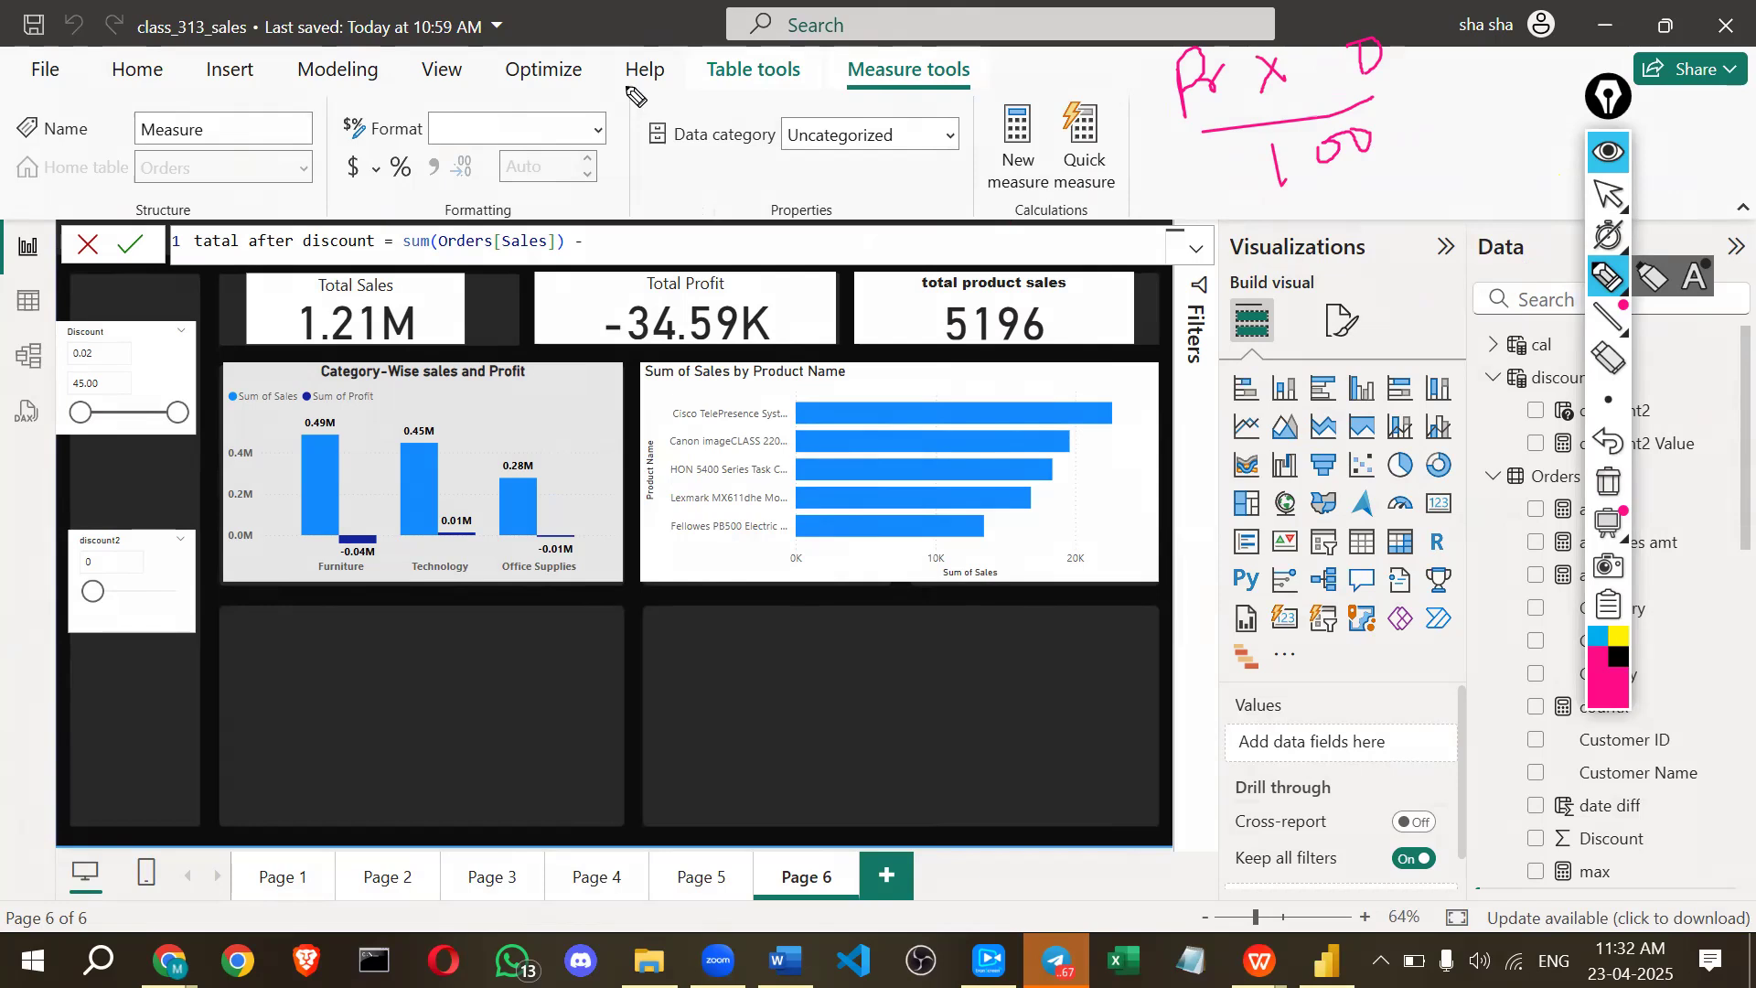
# Handwrite a worked example, 200 × 10 over 100 giving 20, beside the formula and hide the ink.
pyautogui.moveTo(602, 99)
pyautogui.mouseDown()
pyautogui.moveTo(651, 118)
pyautogui.moveTo(662, 93)
pyautogui.mouseUp()
pyautogui.moveTo(686, 90); pyautogui.dragTo(800, 94)
pyautogui.moveTo(795, 84)
pyautogui.mouseDown()
pyautogui.moveTo(790, 122)
pyautogui.moveTo(805, 94)
pyautogui.mouseUp()
pyautogui.moveTo(820, 92); pyautogui.dragTo(822, 114)
pyautogui.click(840, 110)
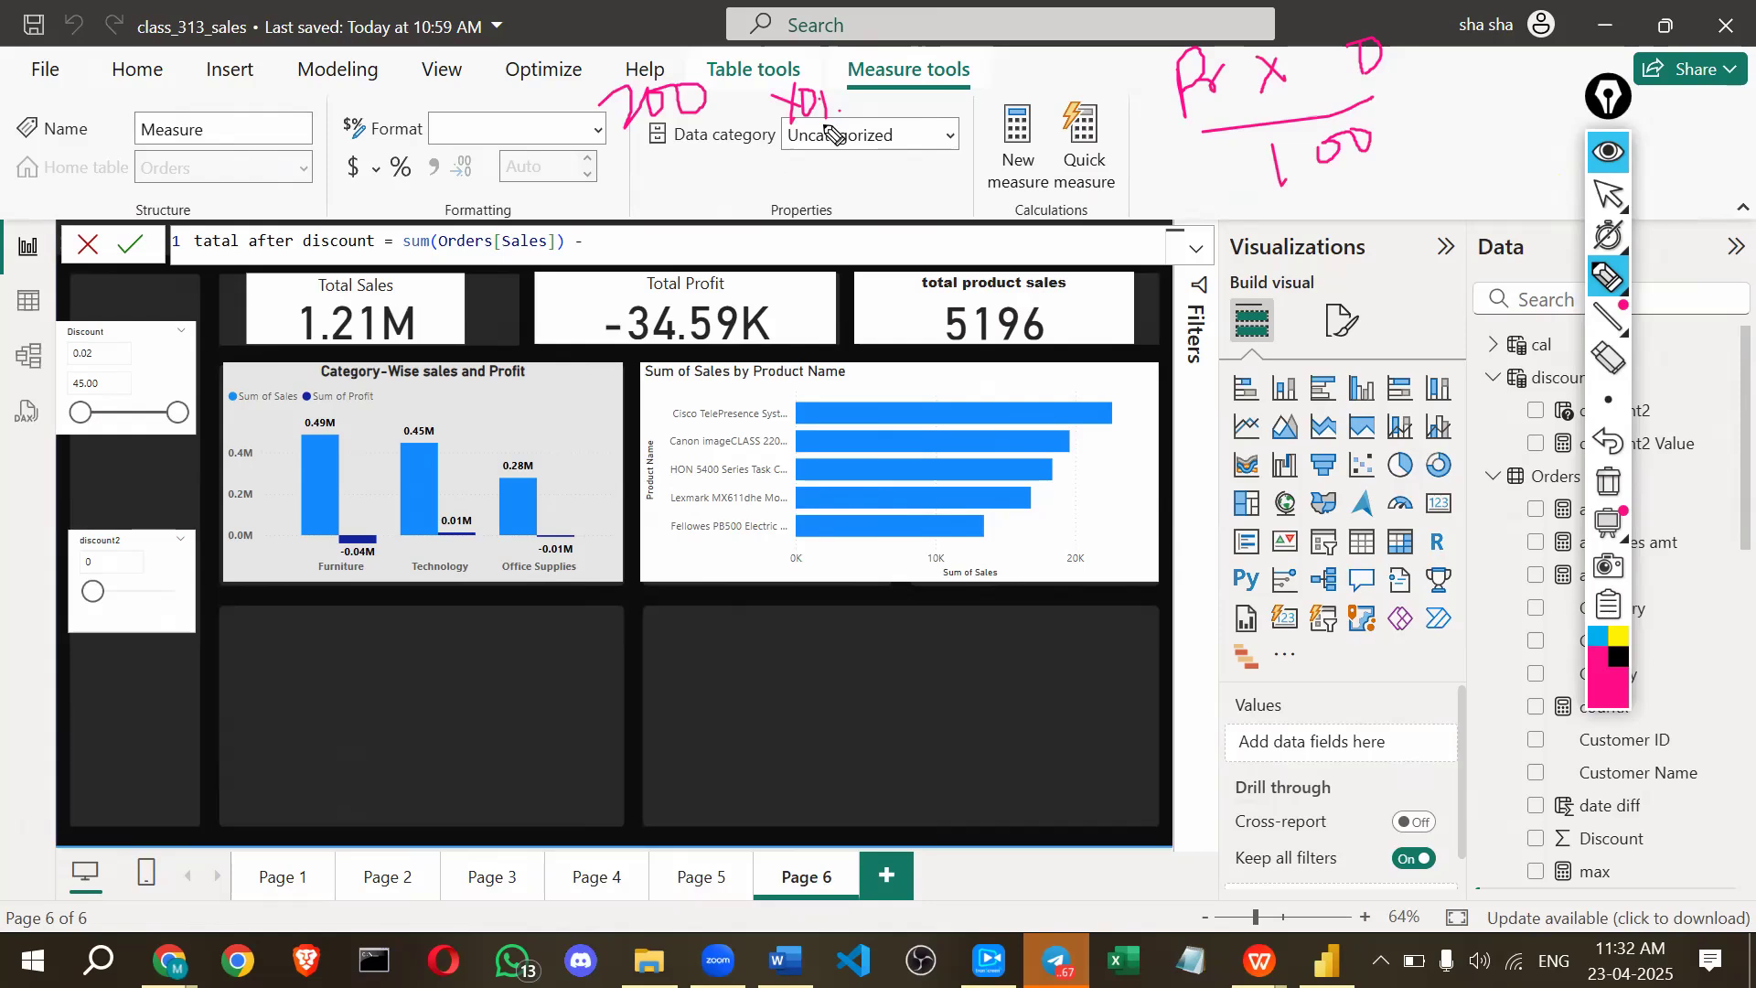
pyautogui.moveTo(1377, 49); pyautogui.dragTo(1354, 89)
pyautogui.moveTo(924, 85); pyautogui.dragTo(1019, 73)
pyautogui.moveTo(1019, 53)
pyautogui.mouseDown()
pyautogui.moveTo(1001, 73)
pyautogui.moveTo(1027, 58)
pyautogui.mouseUp()
pyautogui.moveTo(1043, 38)
pyautogui.mouseDown()
pyautogui.moveTo(1058, 64)
pyautogui.moveTo(1023, 138)
pyautogui.mouseUp()
pyautogui.moveTo(1032, 111); pyautogui.dragTo(1072, 98)
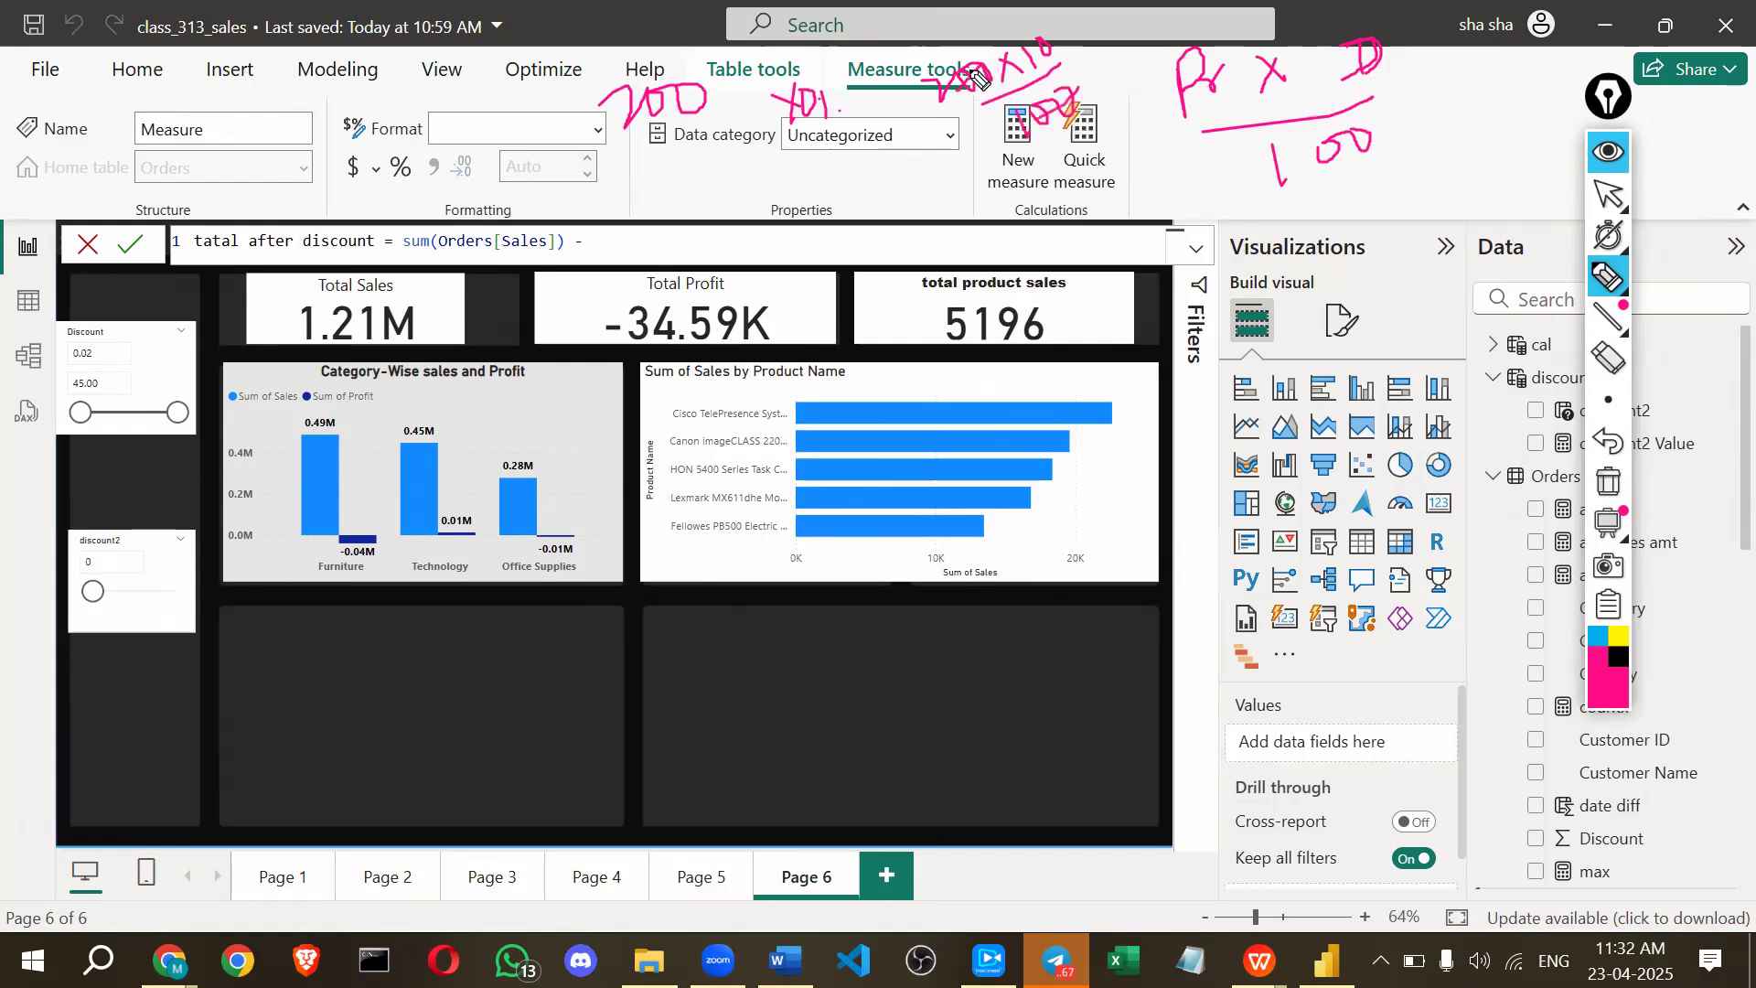
pyautogui.moveTo(1089, 47)
pyautogui.mouseDown()
pyautogui.moveTo(1112, 66)
pyautogui.moveTo(1123, 42)
pyautogui.mouseUp()
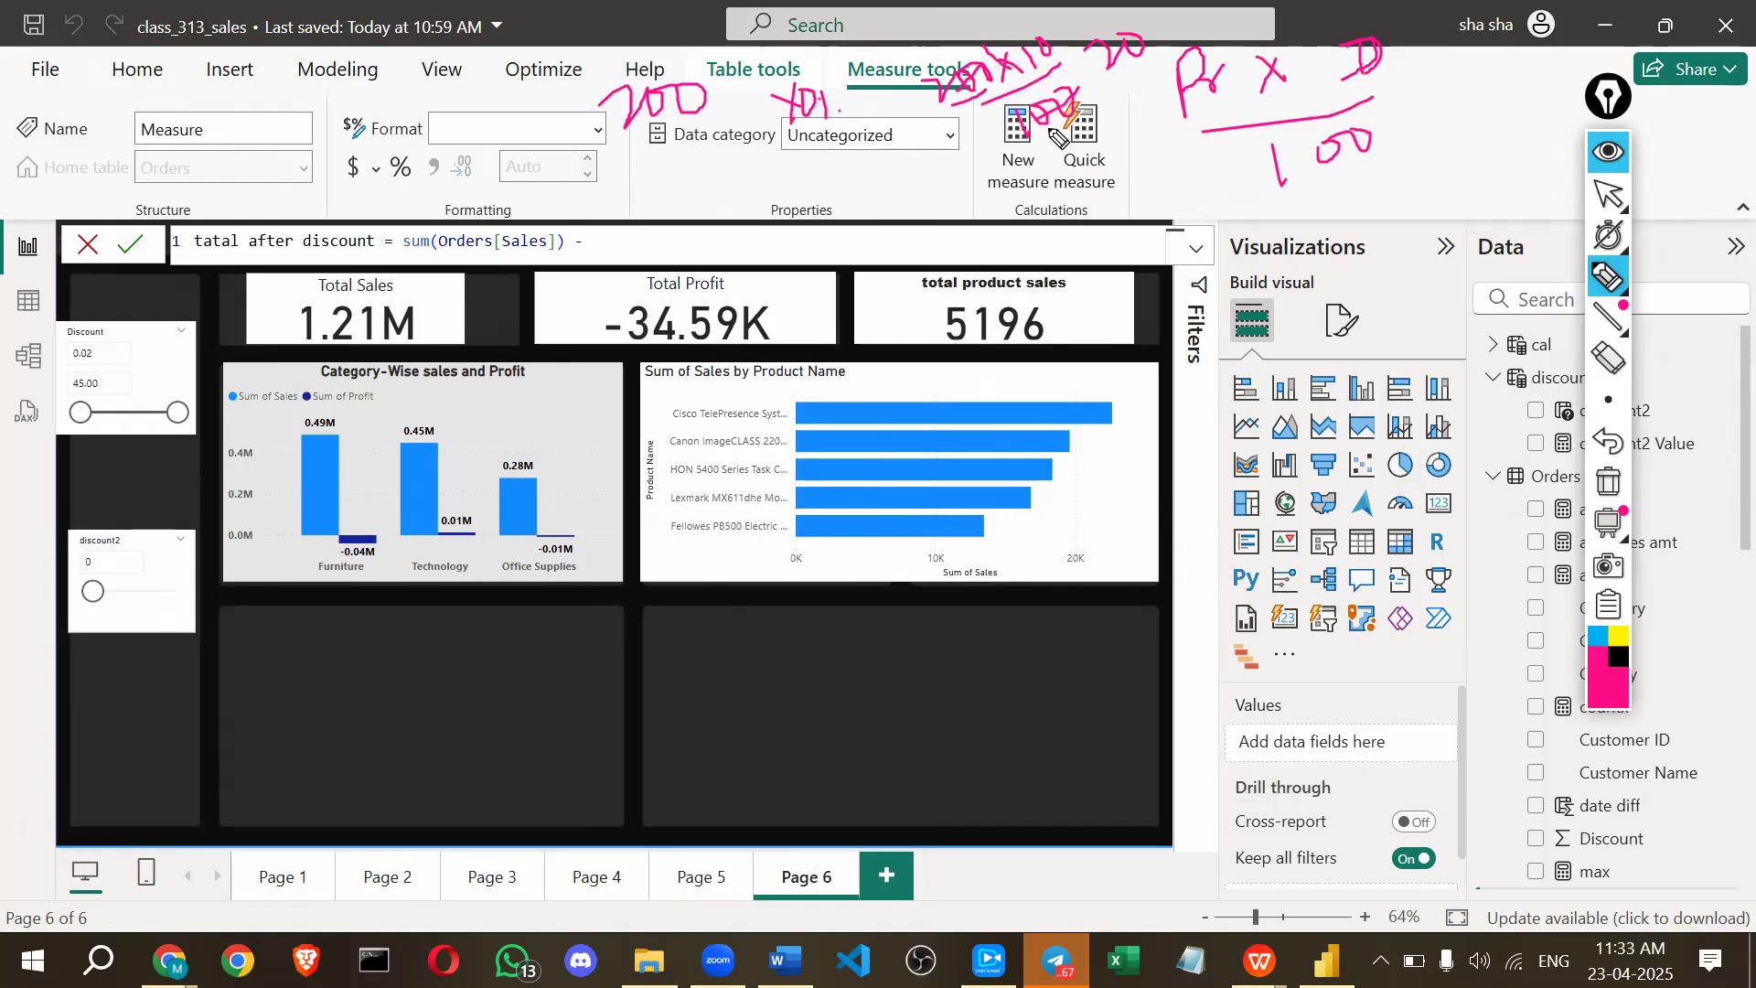
pyautogui.click(1604, 154)
# Begin the term after the minus sign in the measure formula with another sum function.
pyautogui.click(732, 238)
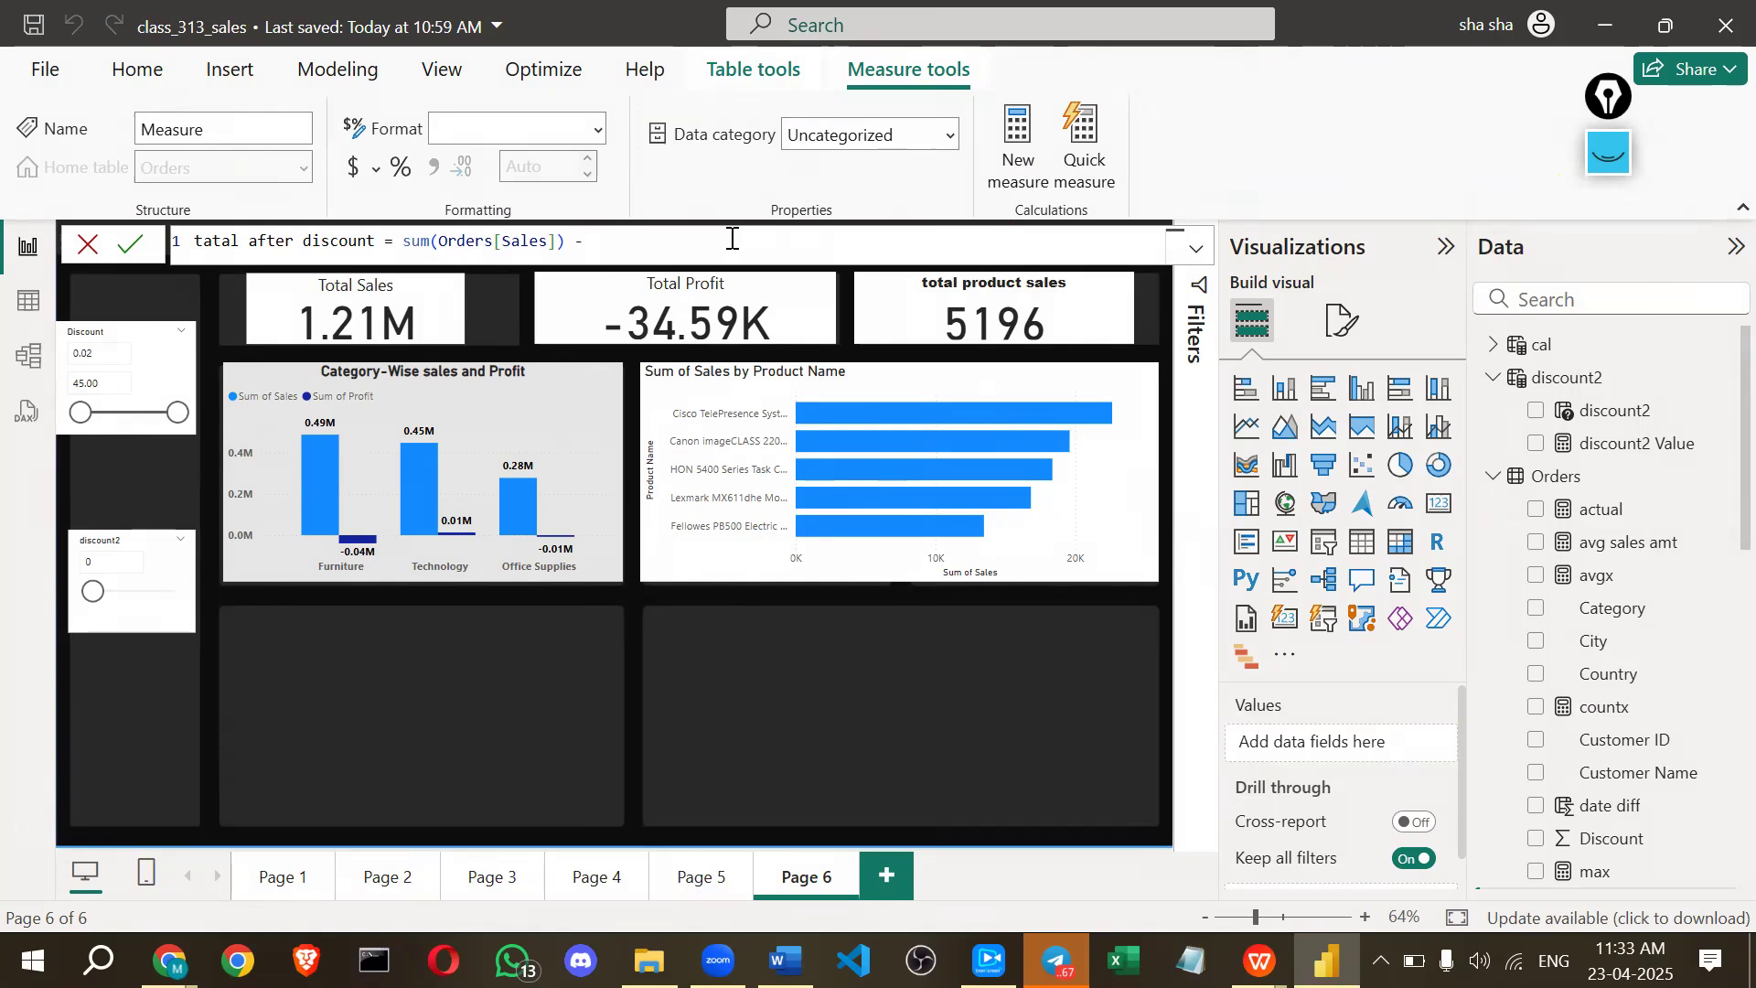
pyautogui.write('d')
pyautogui.press('BackSpace')
pyautogui.write('sum(')
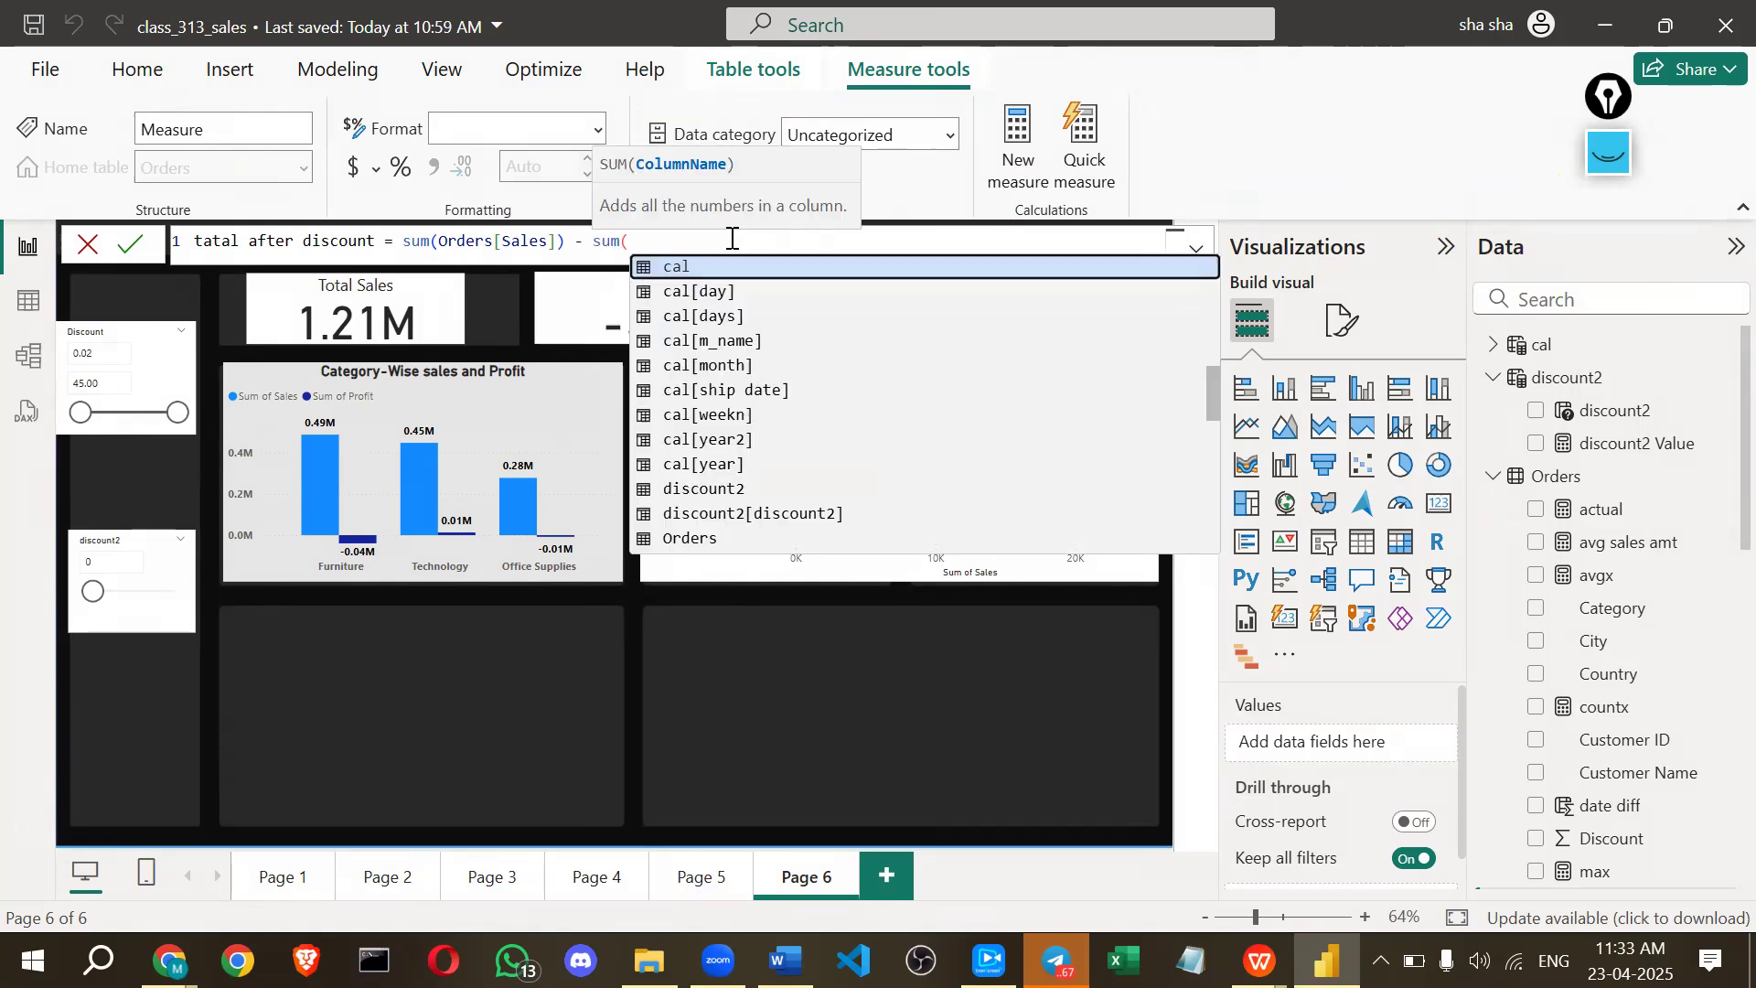
pyautogui.write('sla')
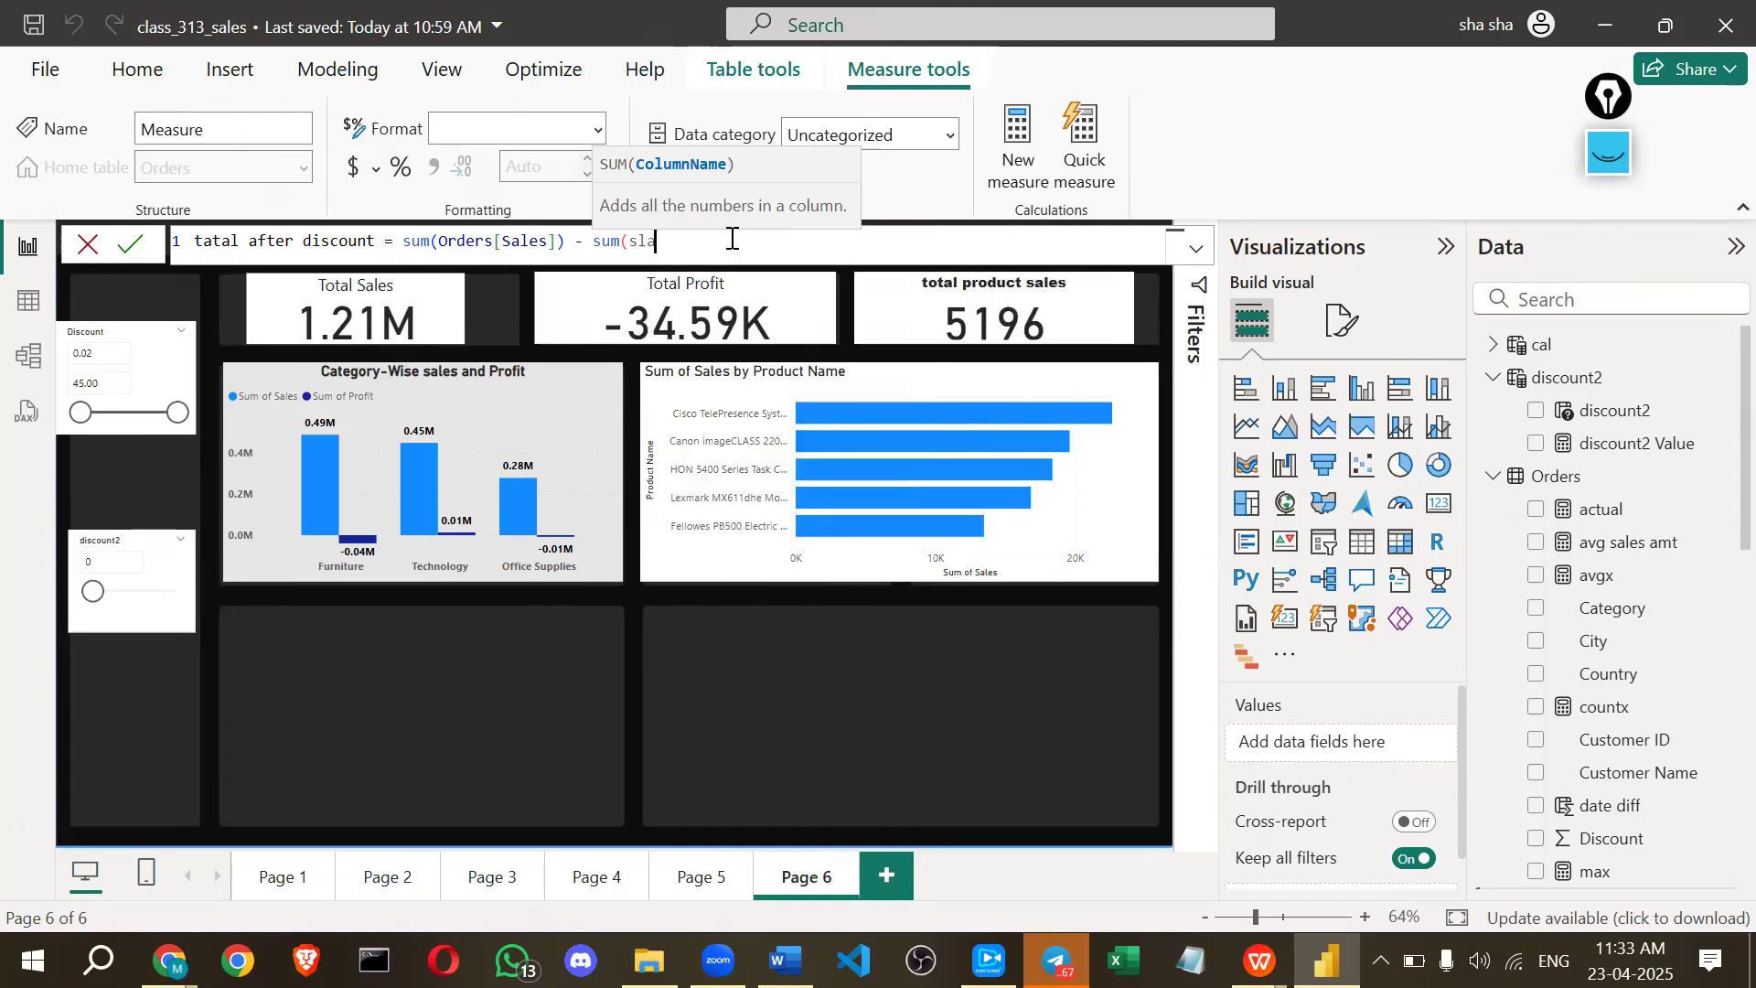
pyautogui.press('BackSpace')
pyautogui.press('BackSpace')
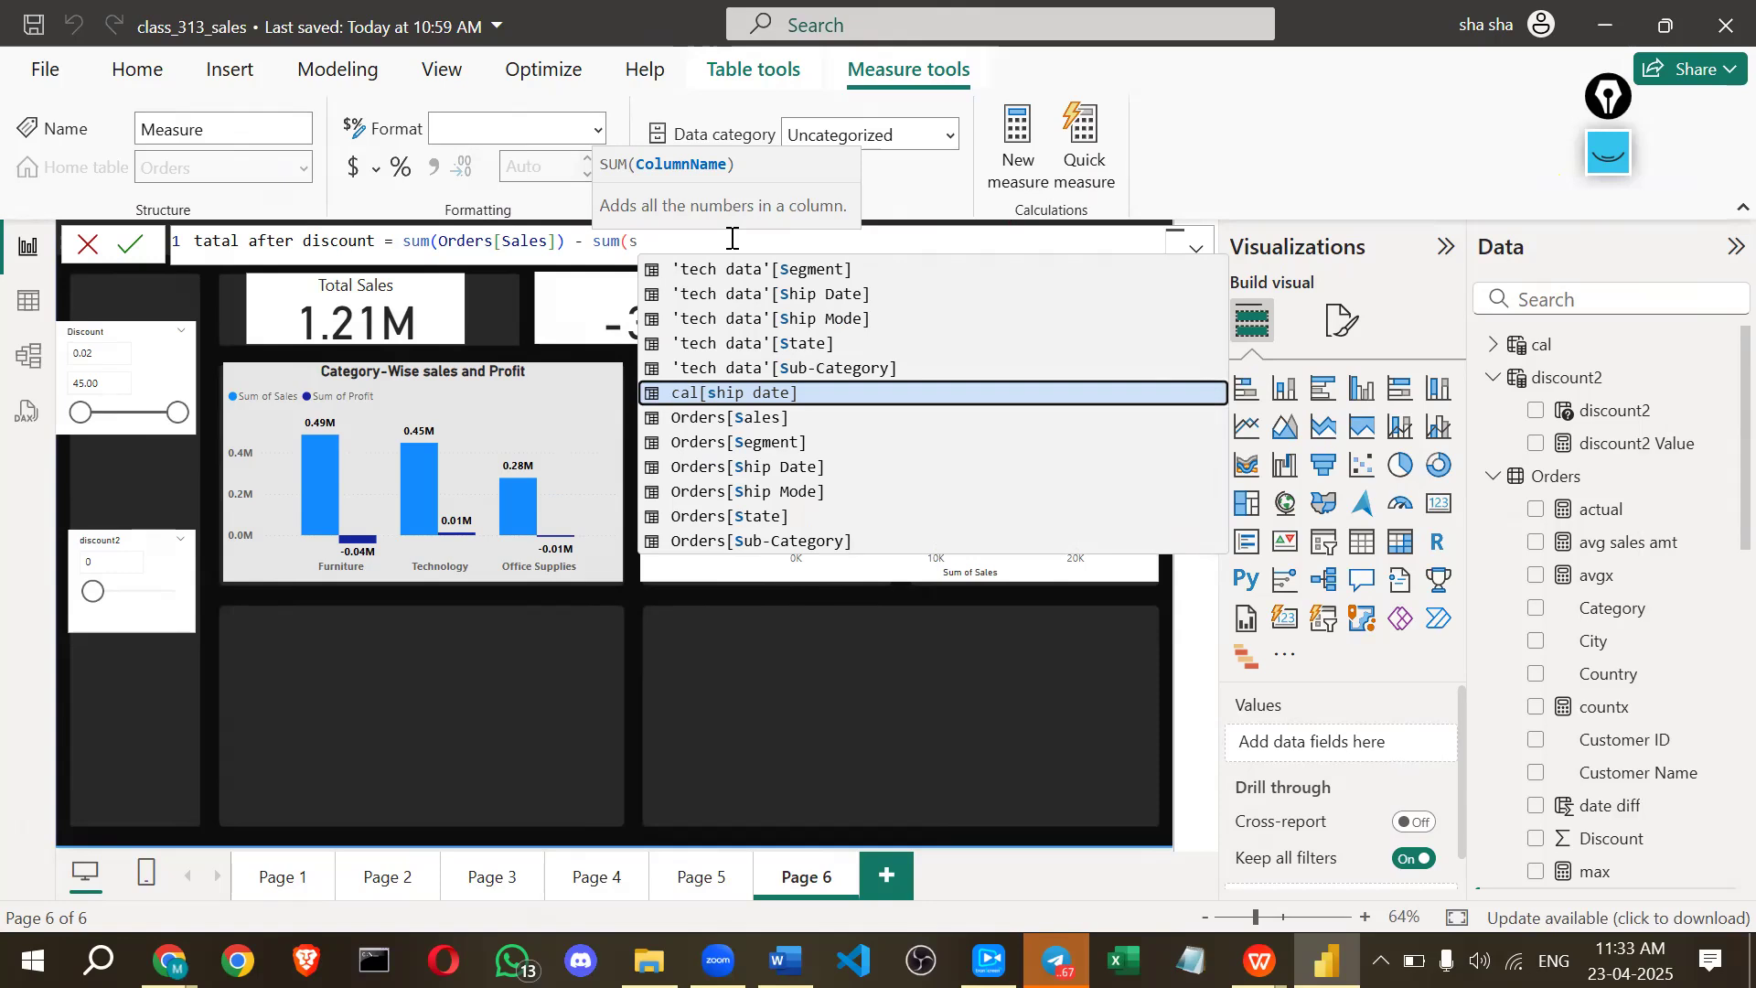
pyautogui.press('Down')
pyautogui.press('Up')
# Erase all ink notes from the screen and put the annotation tools away.
pyautogui.click(1611, 170)
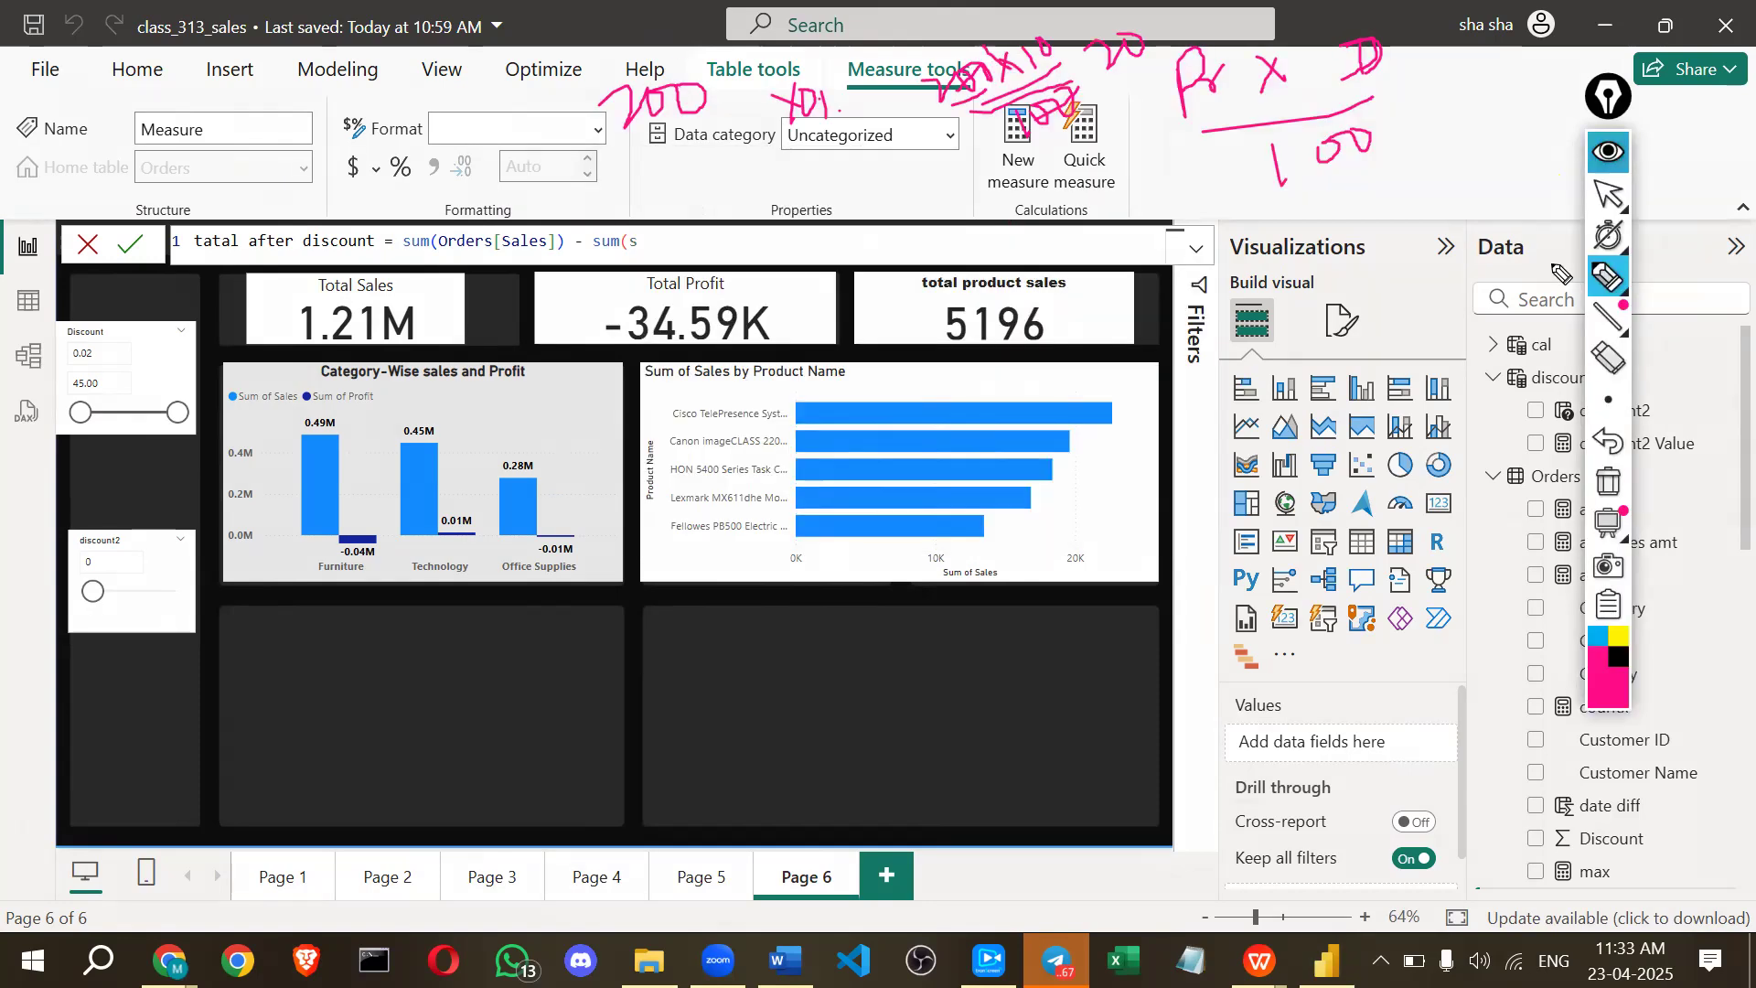
pyautogui.click(1603, 482)
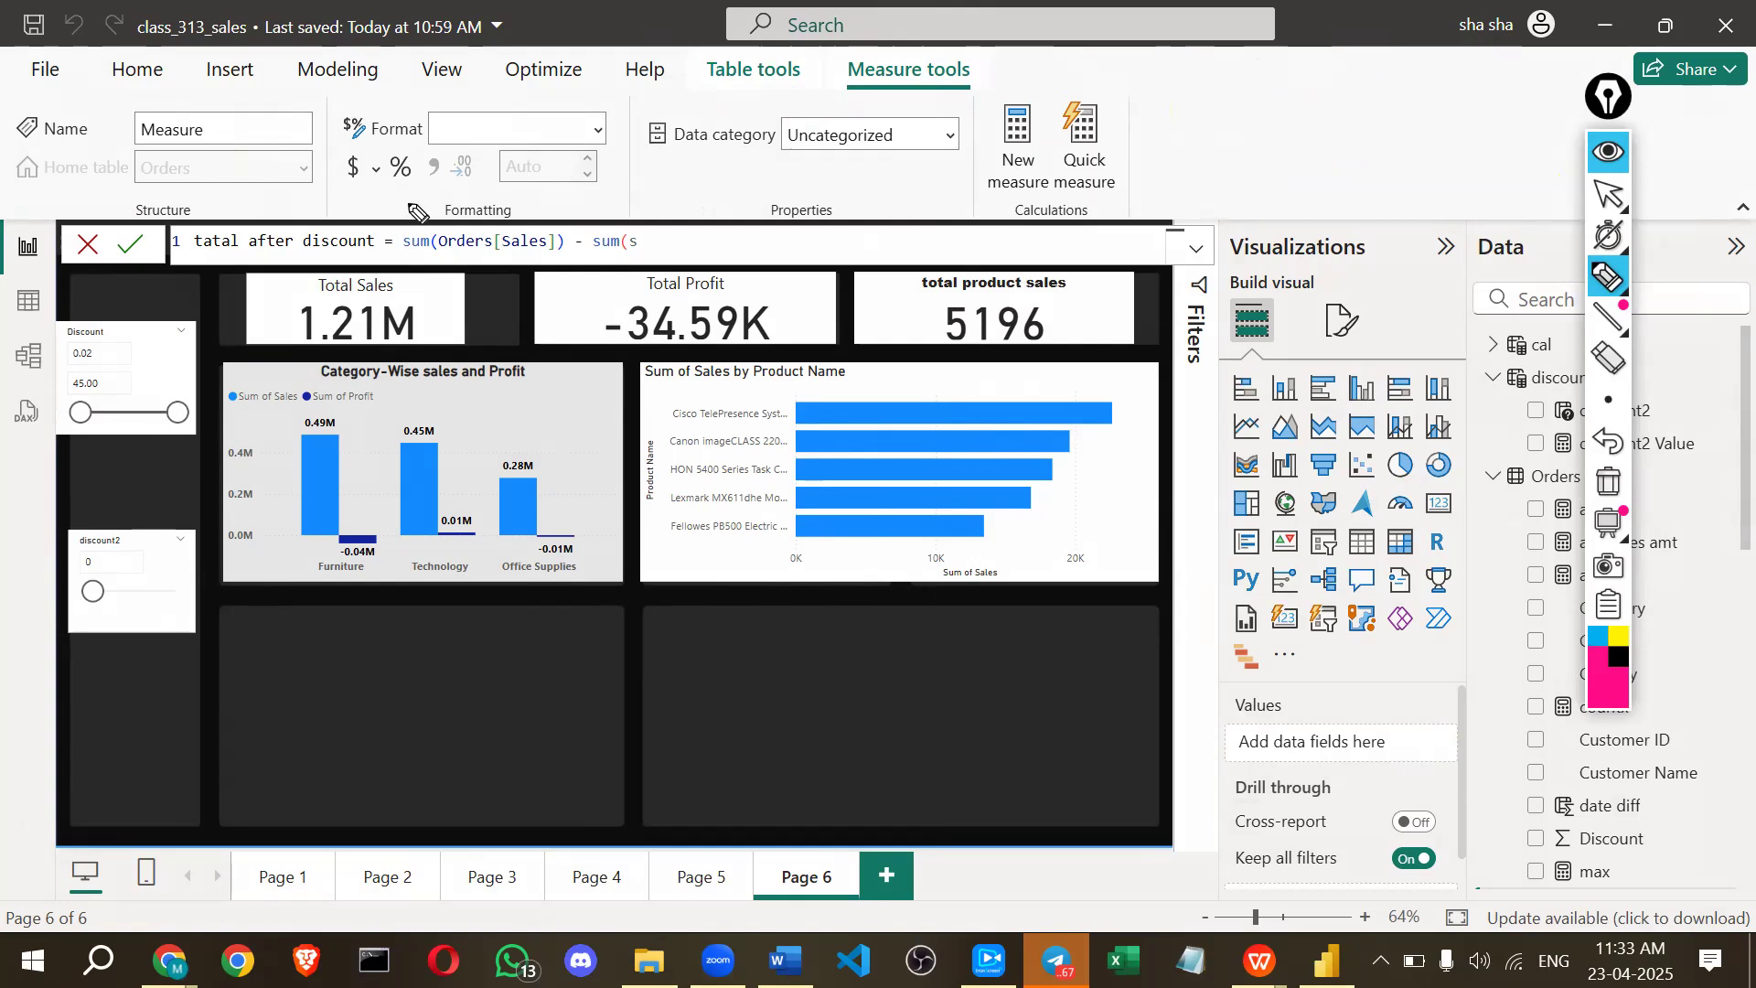
pyautogui.click(1610, 152)
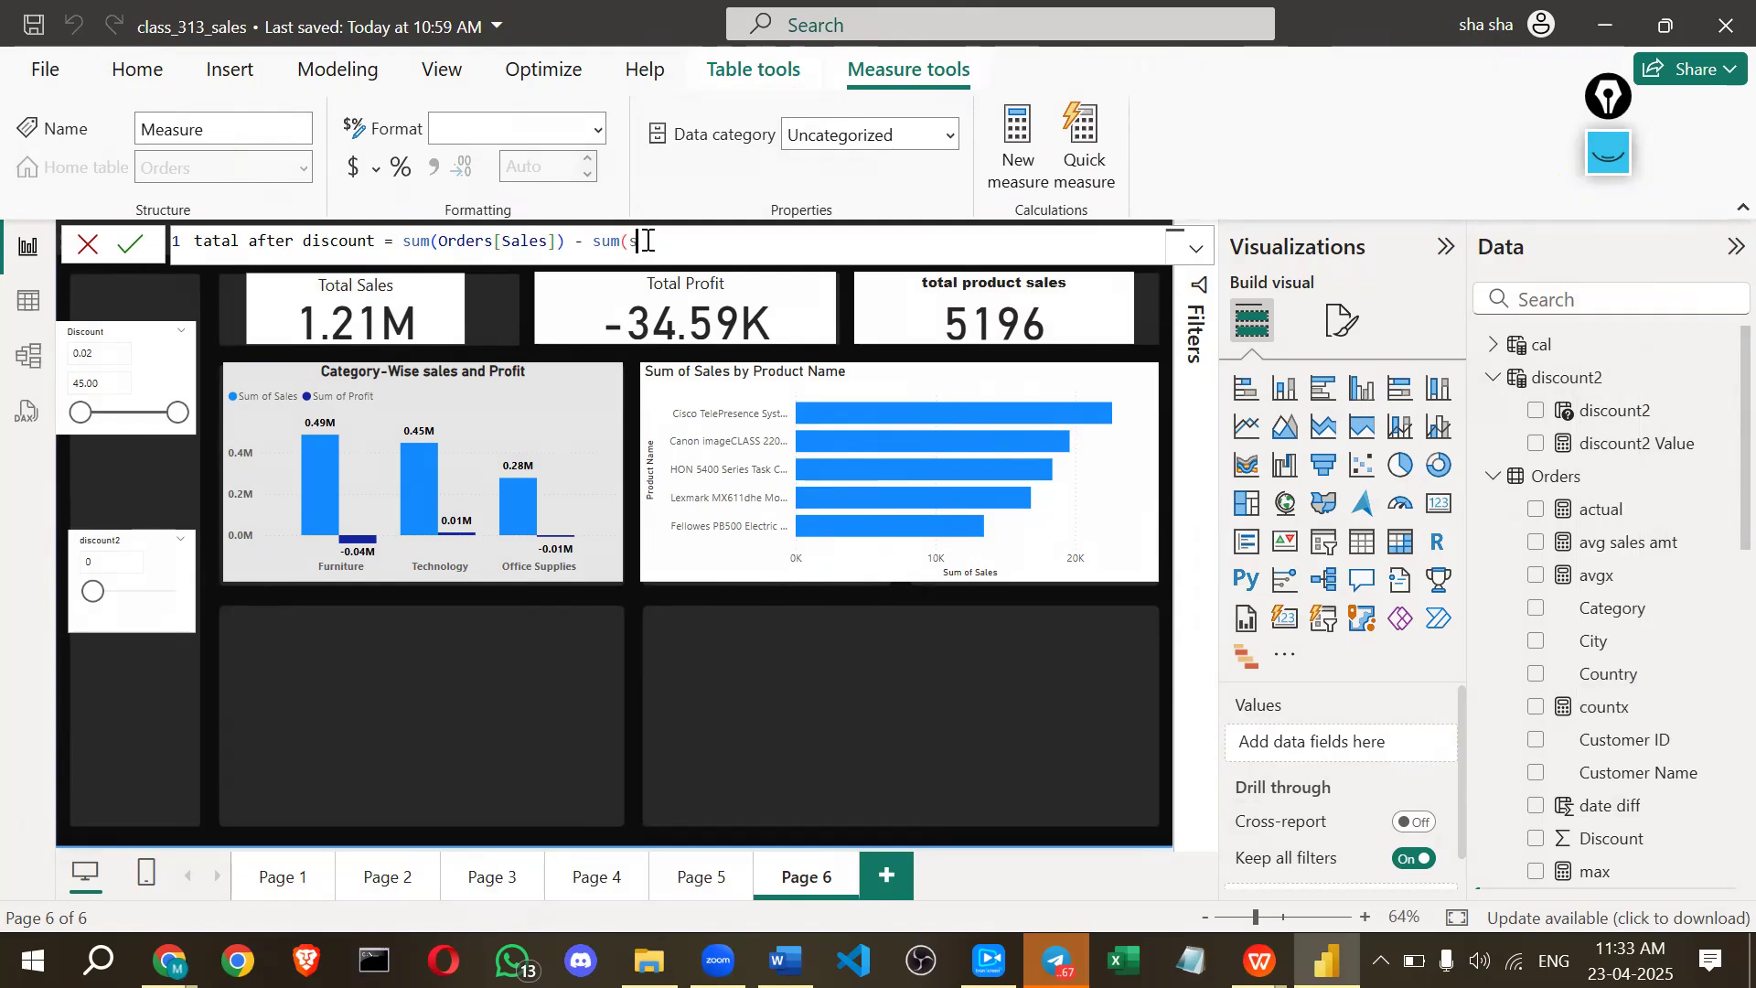
# Complete the second sum with Orders[Sales] and multiply it by discount2[discount2 Value].
pyautogui.press('BackSpace')
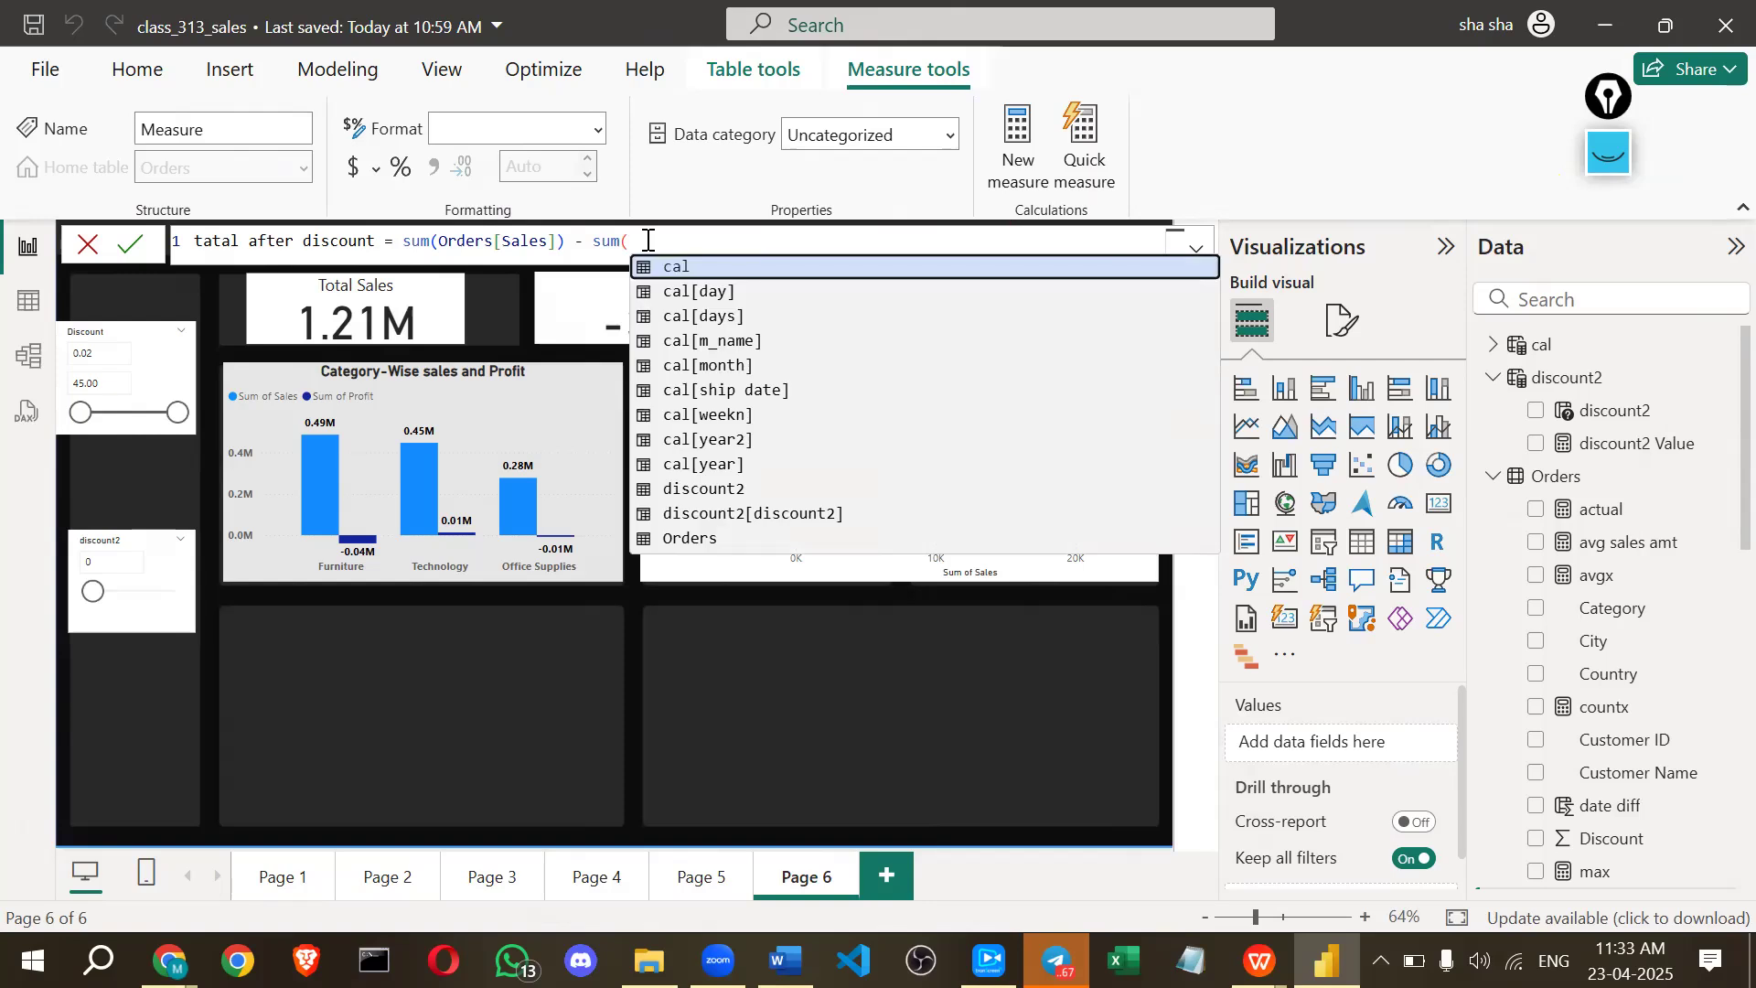
pyautogui.write('sale')
pyautogui.press('Tab')
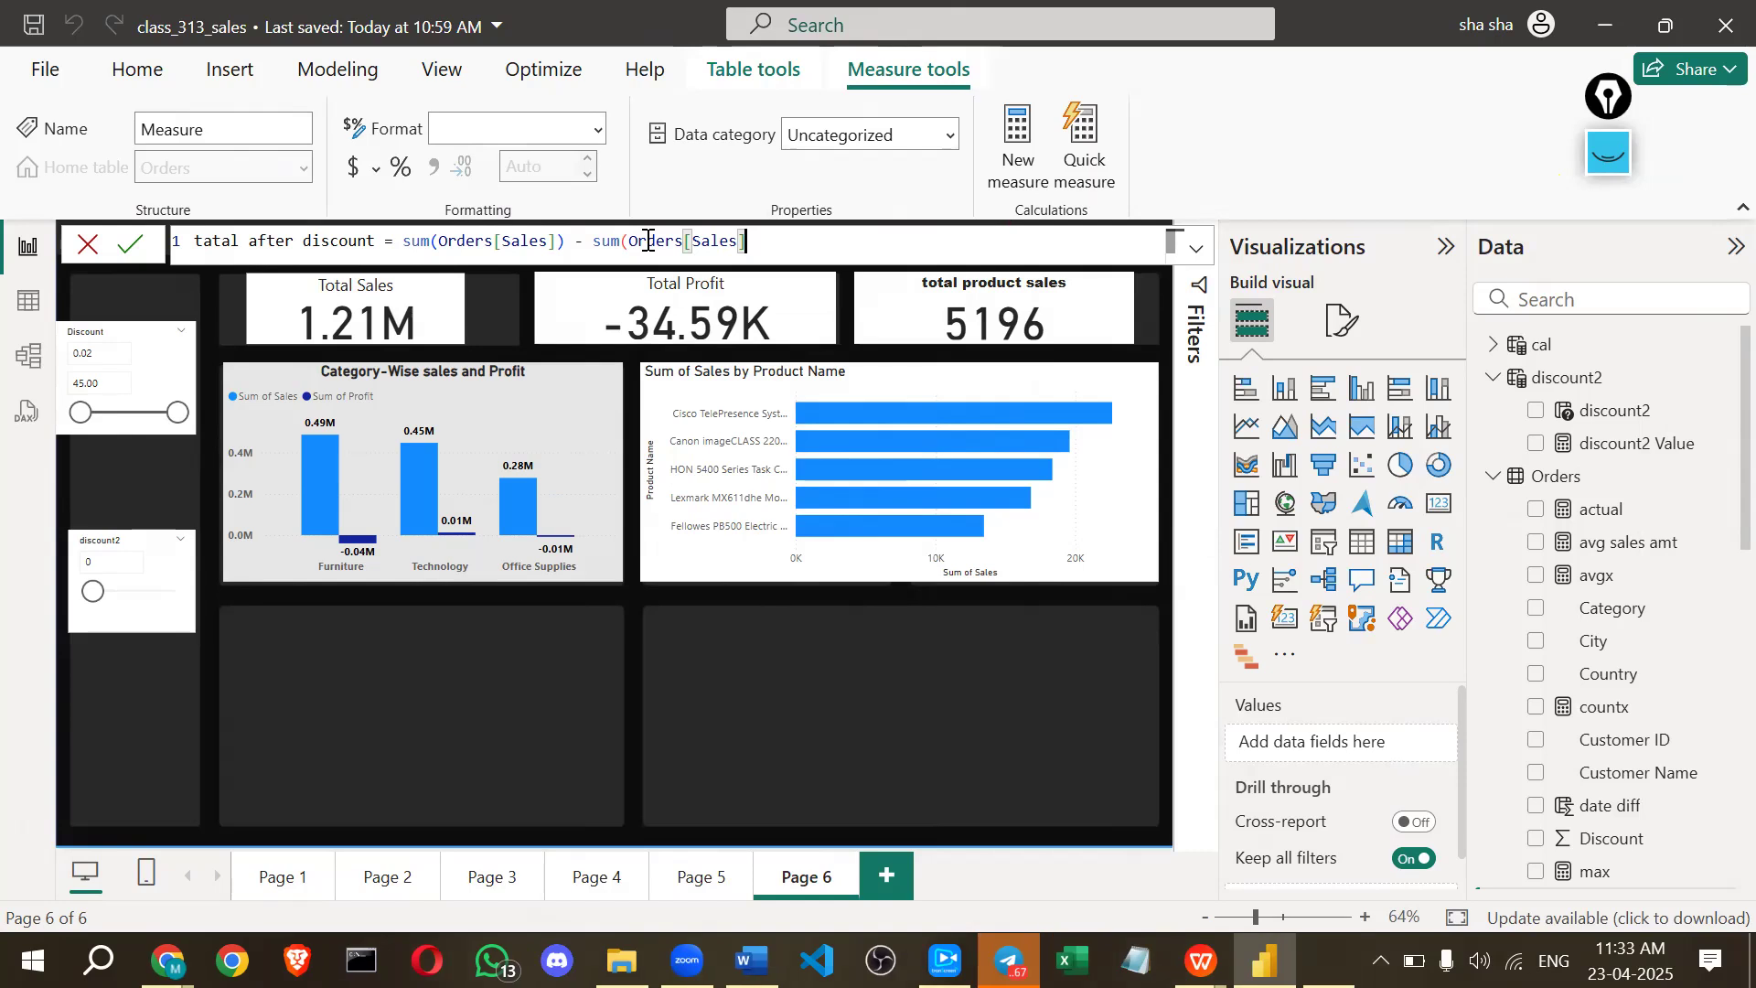
pyautogui.press('super+plus')
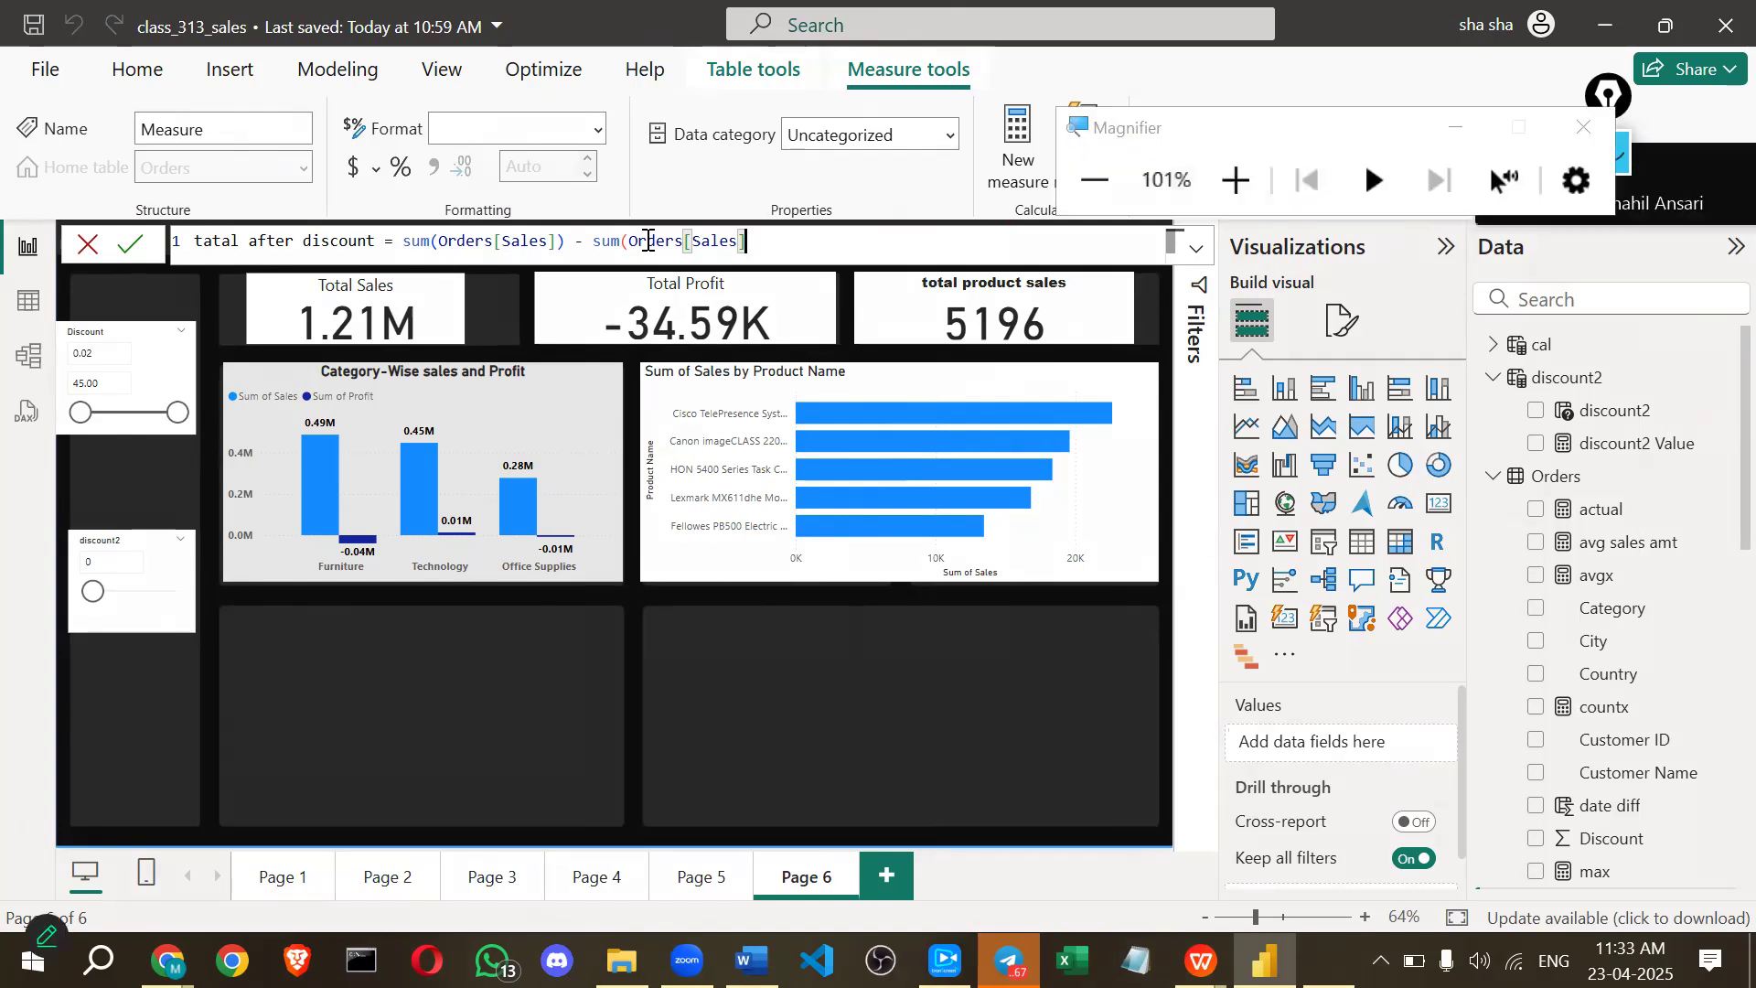
pyautogui.press('super+plus')
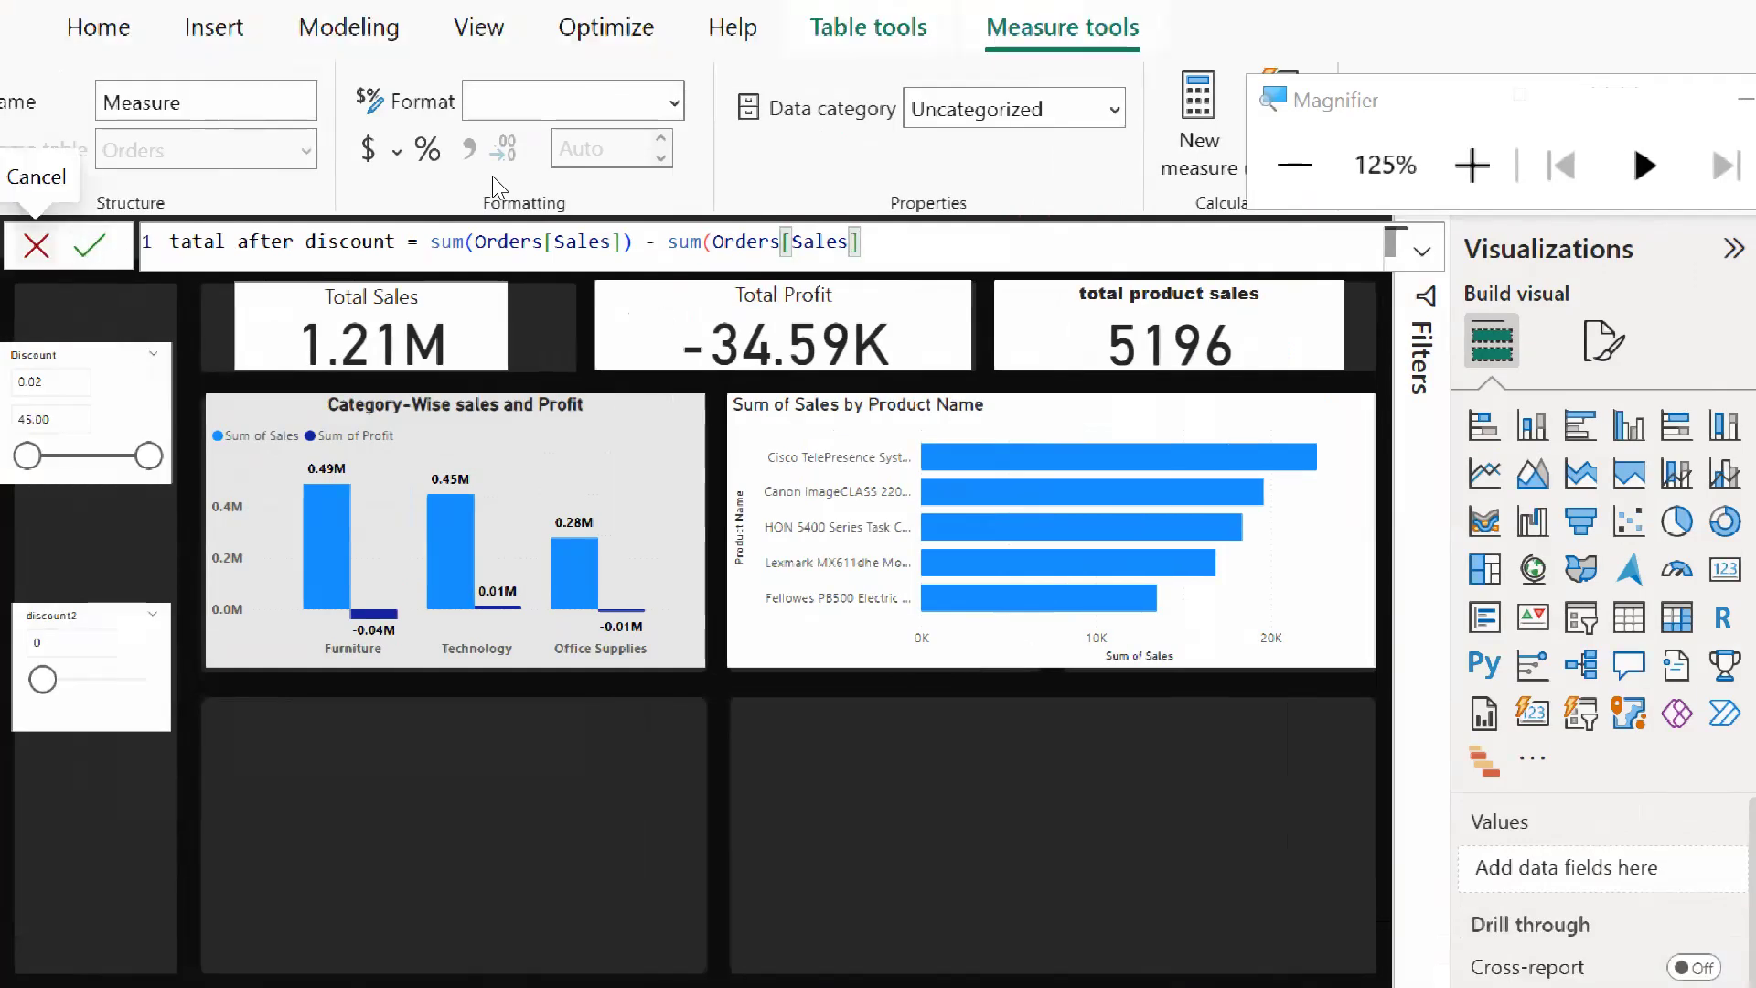
pyautogui.press('super+plus')
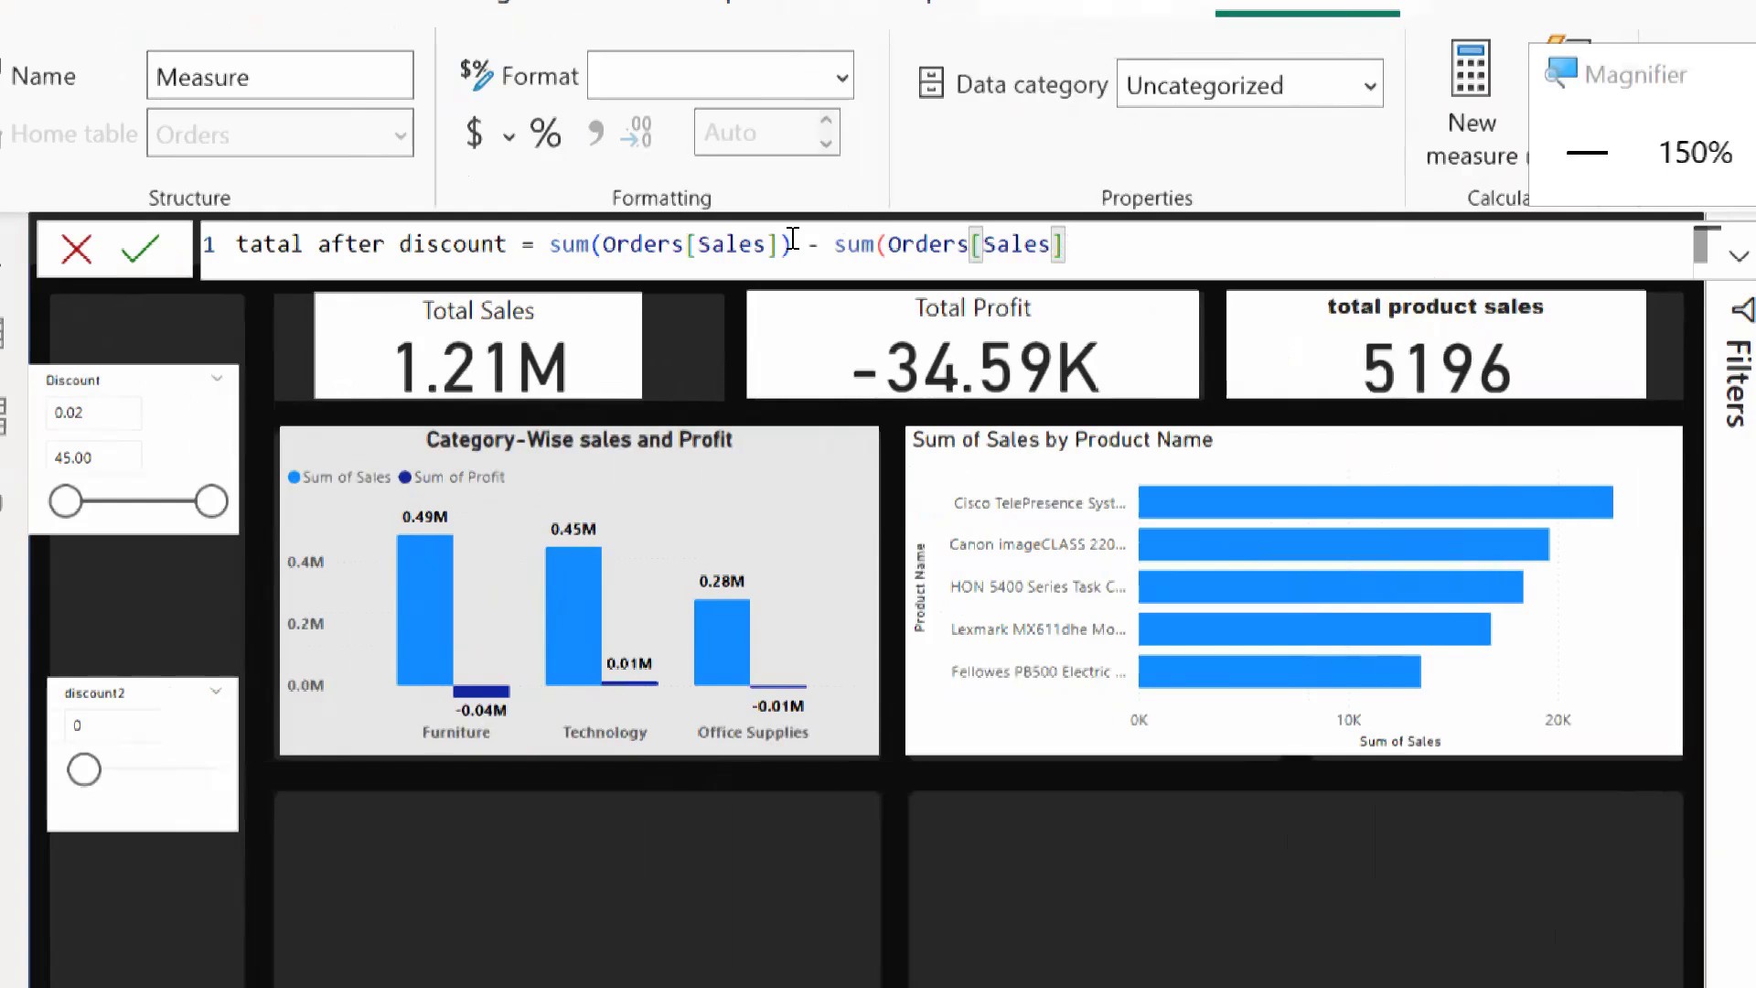
pyautogui.write(')*')
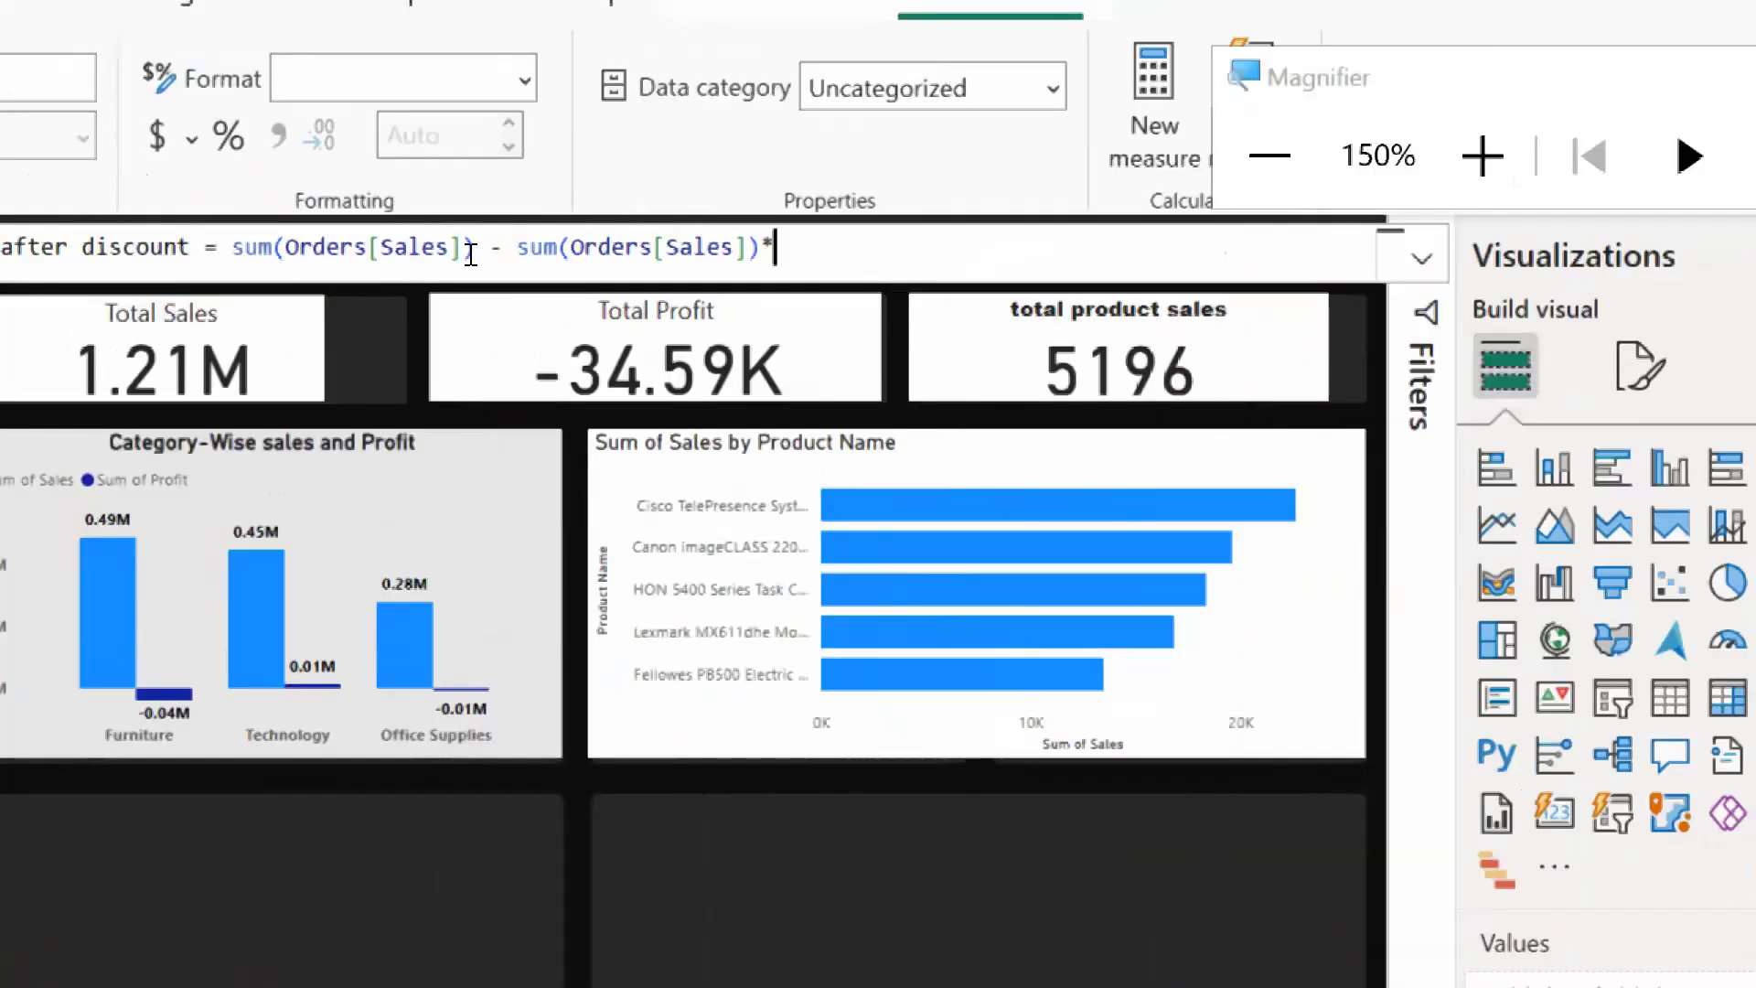
pyautogui.write('dis')
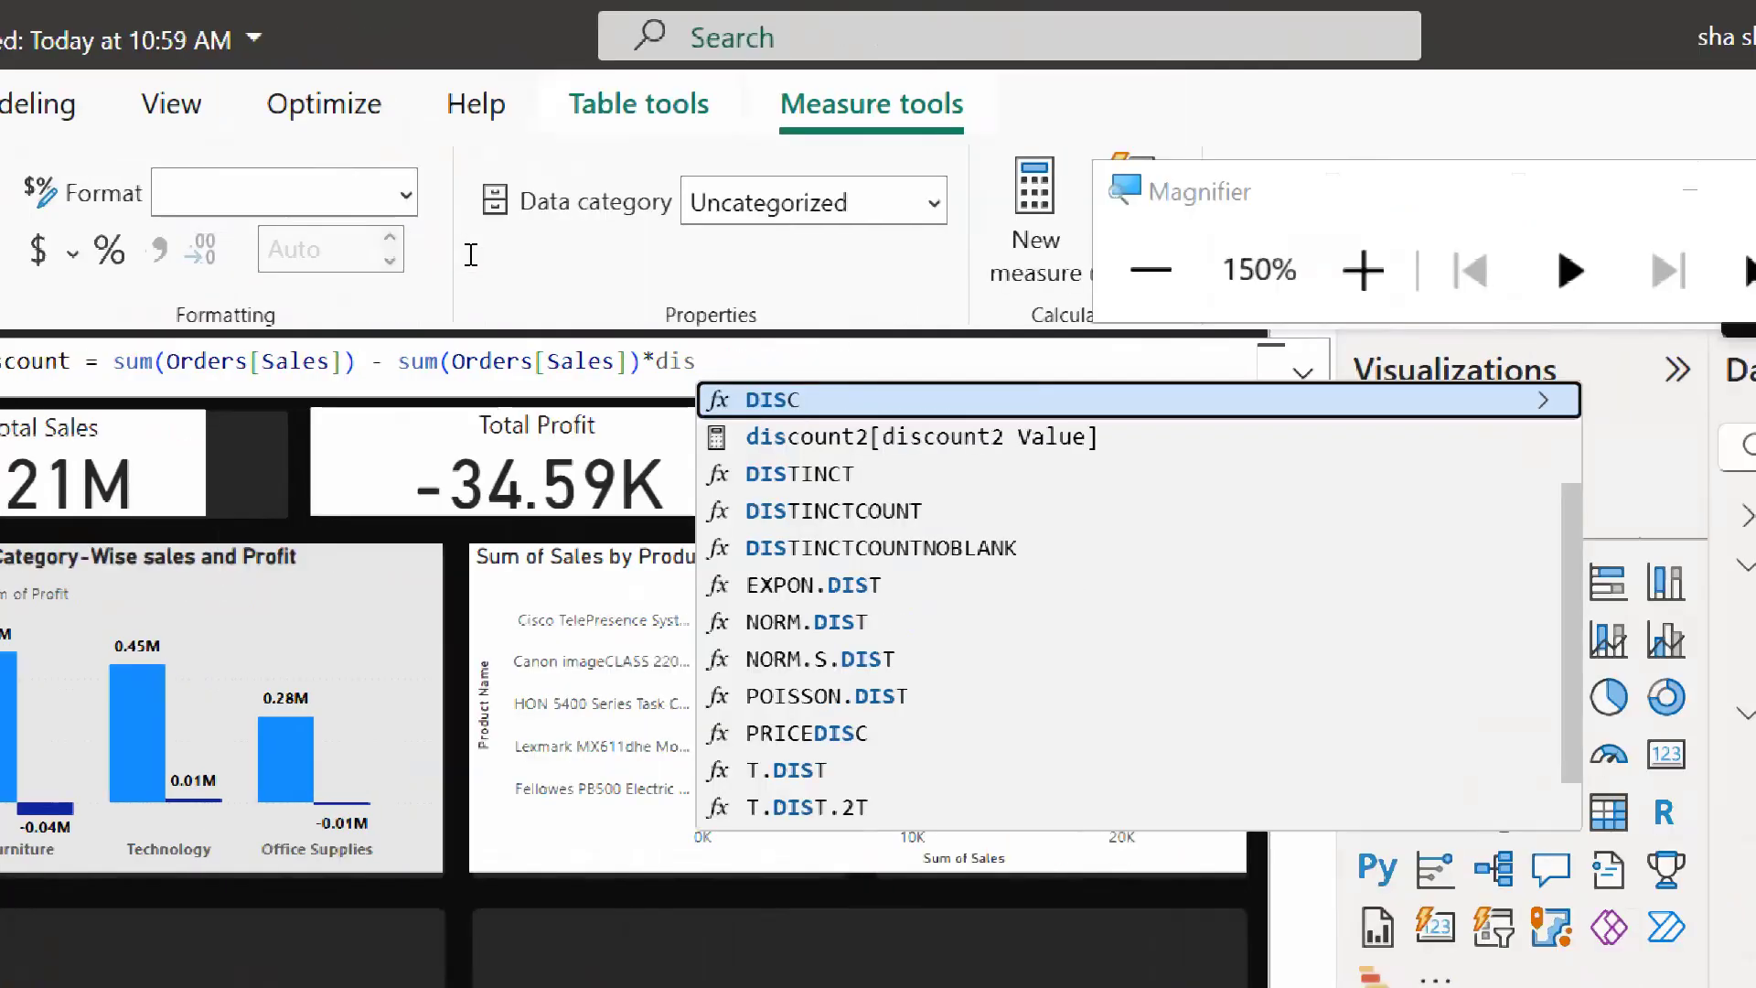
pyautogui.press('Down')
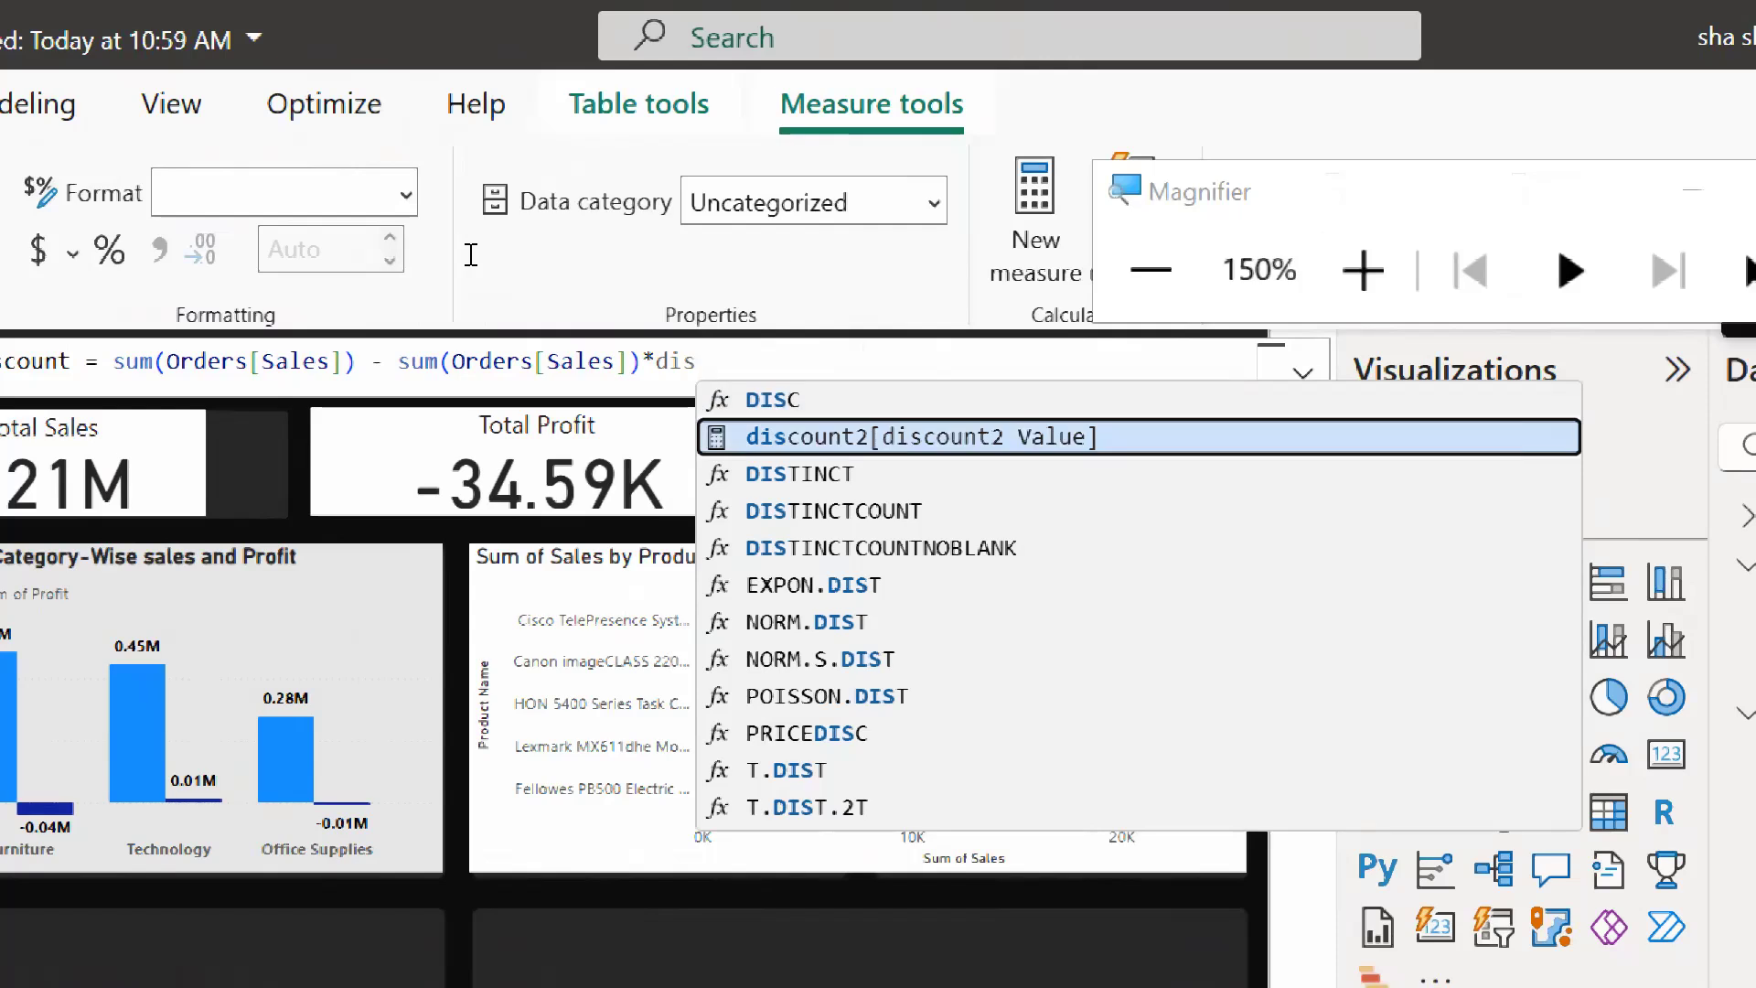
pyautogui.press('Tab')
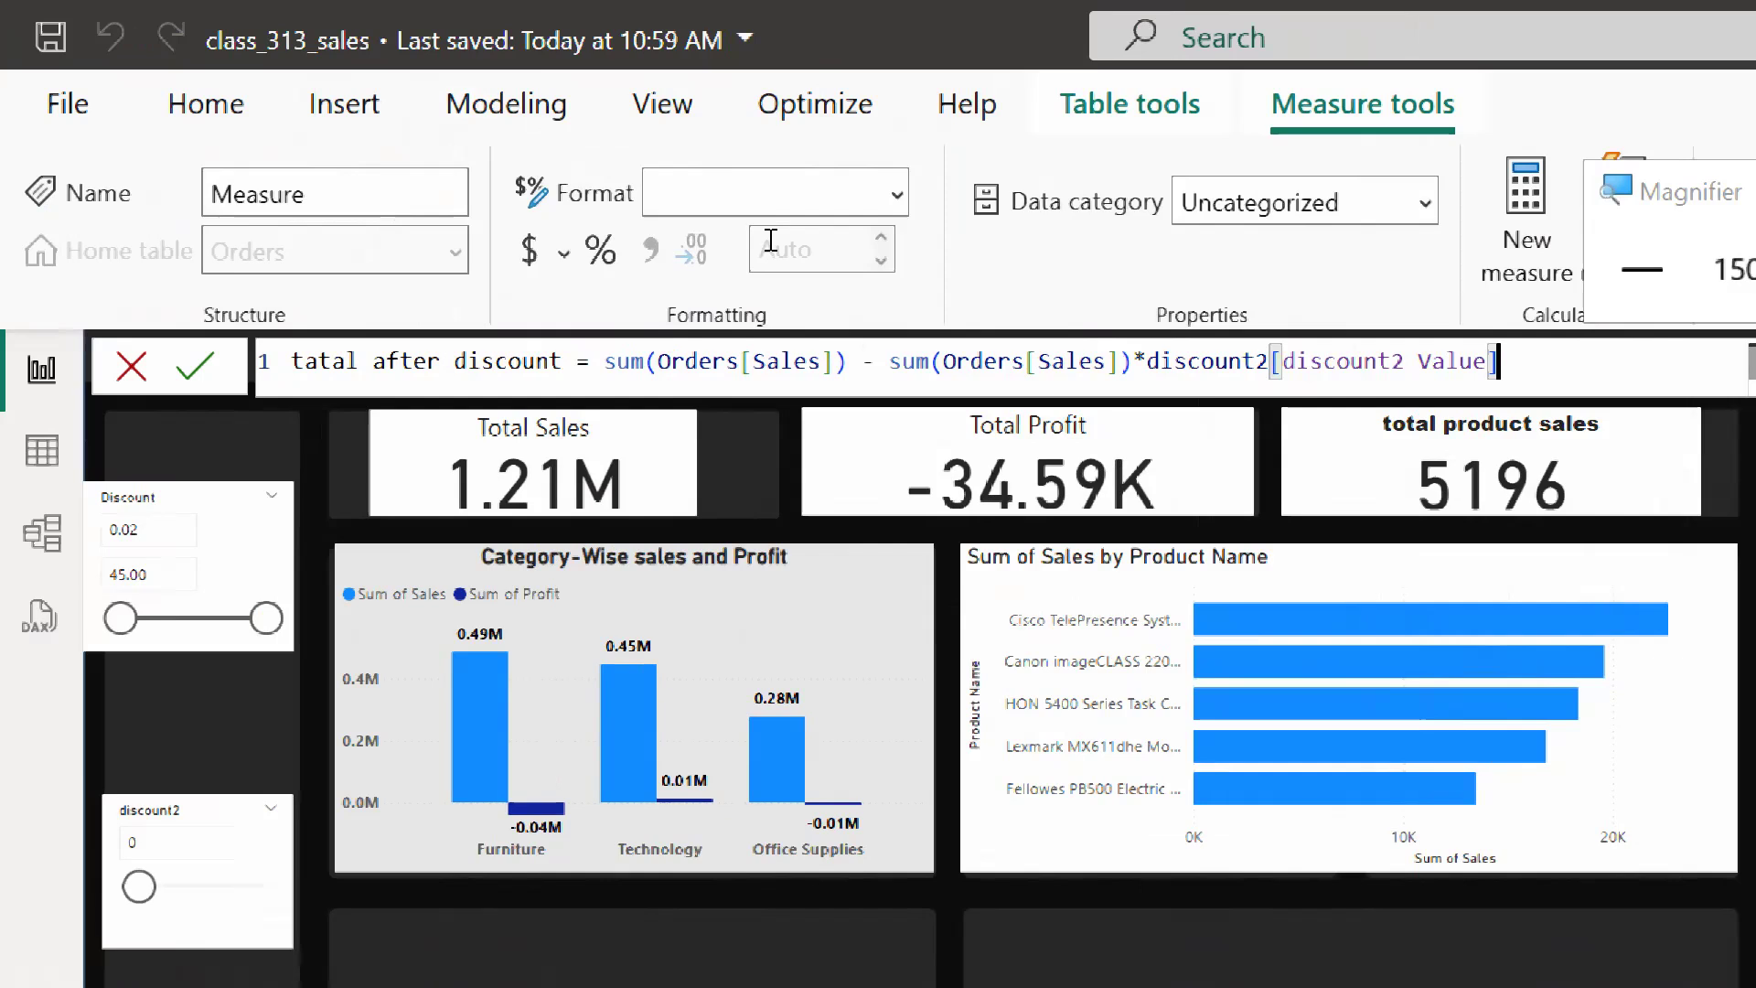
# Enclose the product sum(Orders[Sales])*discount2[discount2 Value] after the minus sign in parentheses.
pyautogui.moveTo(1147, 362); pyautogui.dragTo(1498, 362)
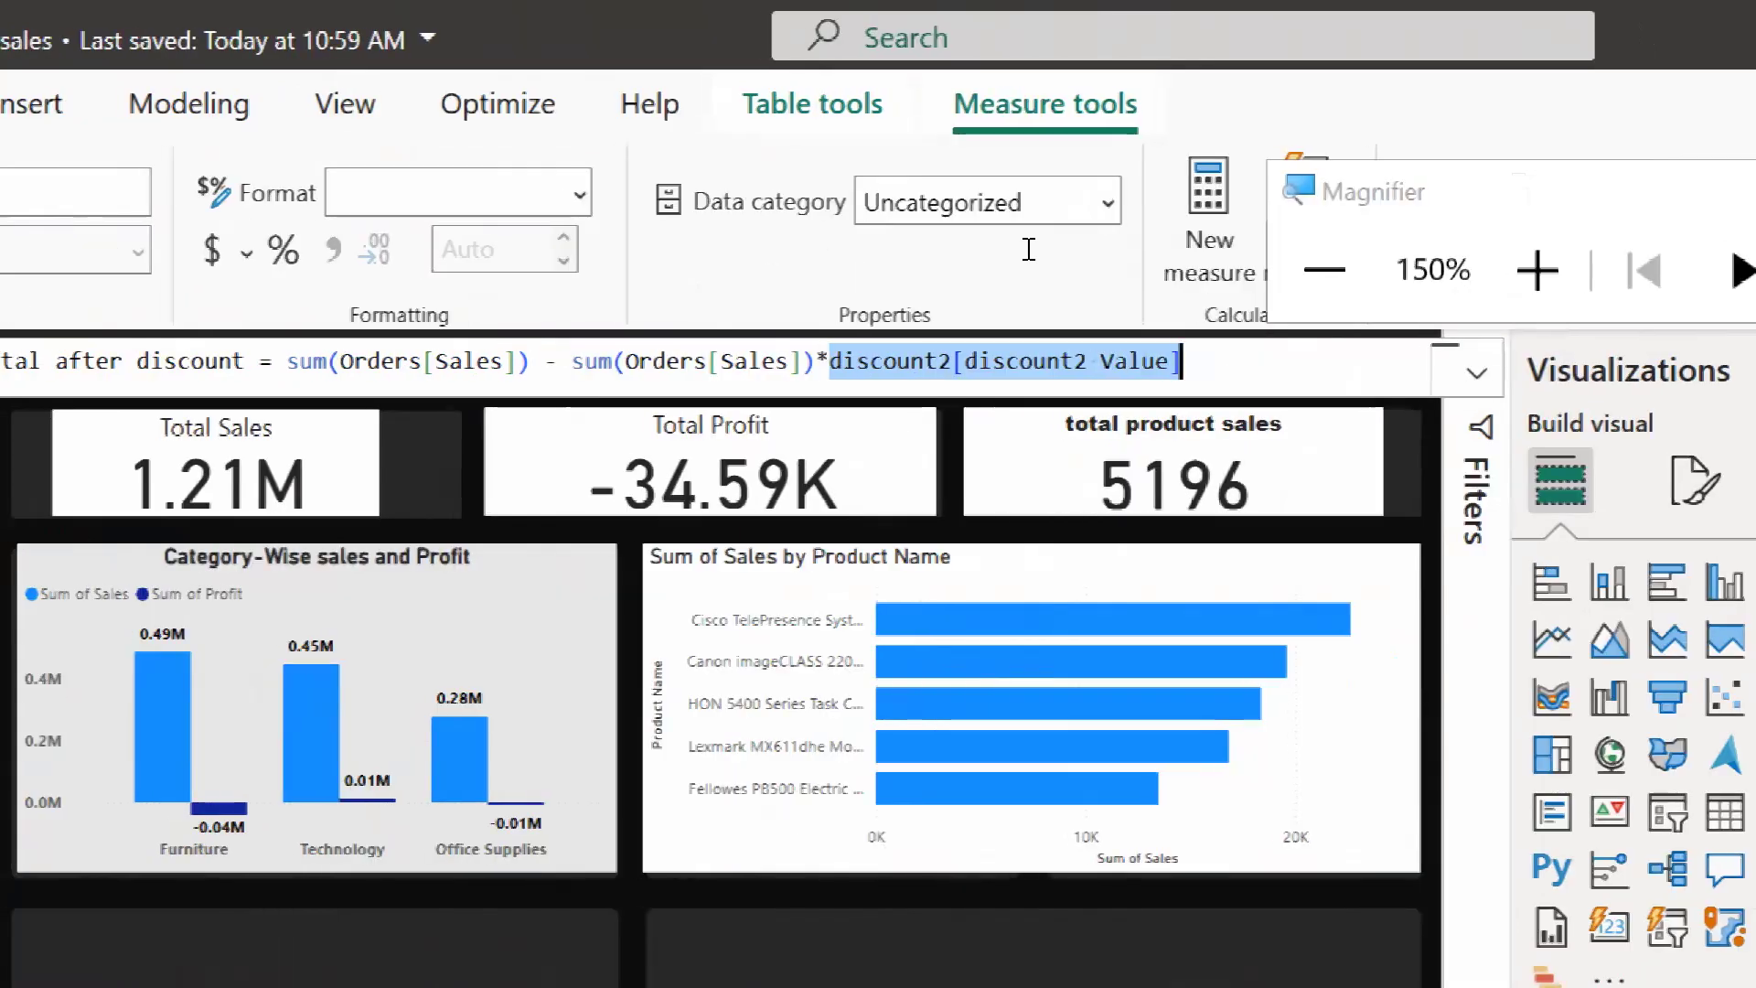
pyautogui.press('Right')
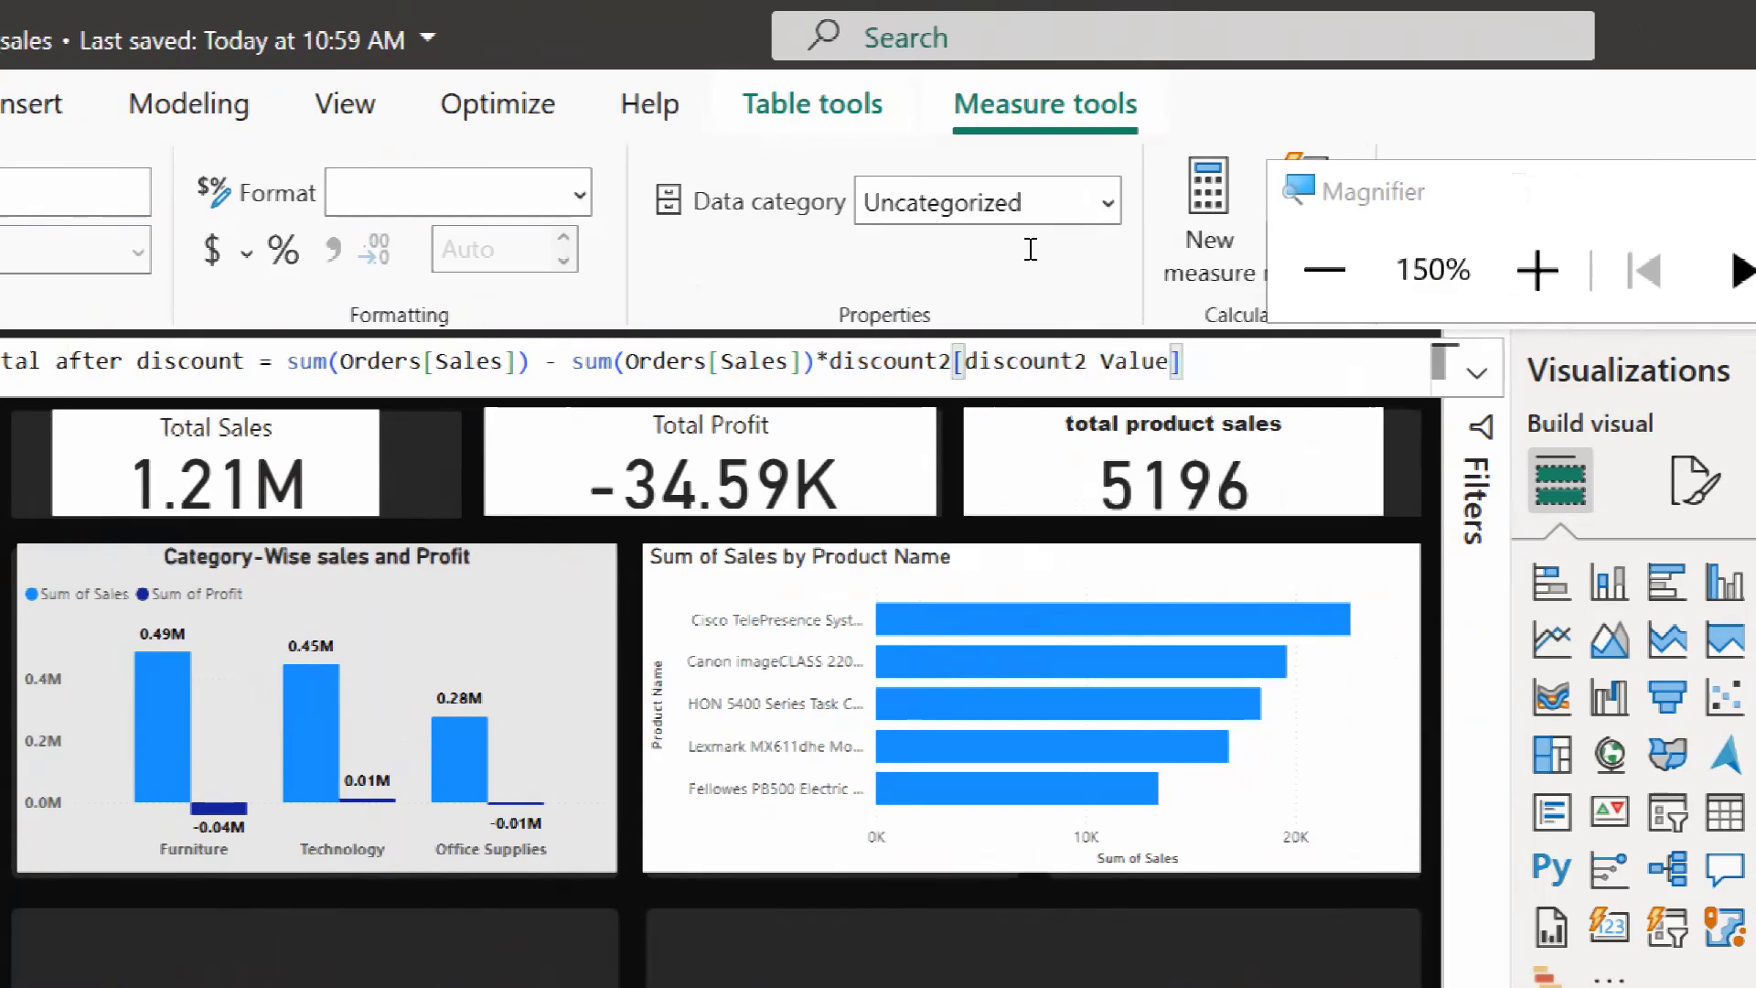
pyautogui.write(')')
pyautogui.press('Left')
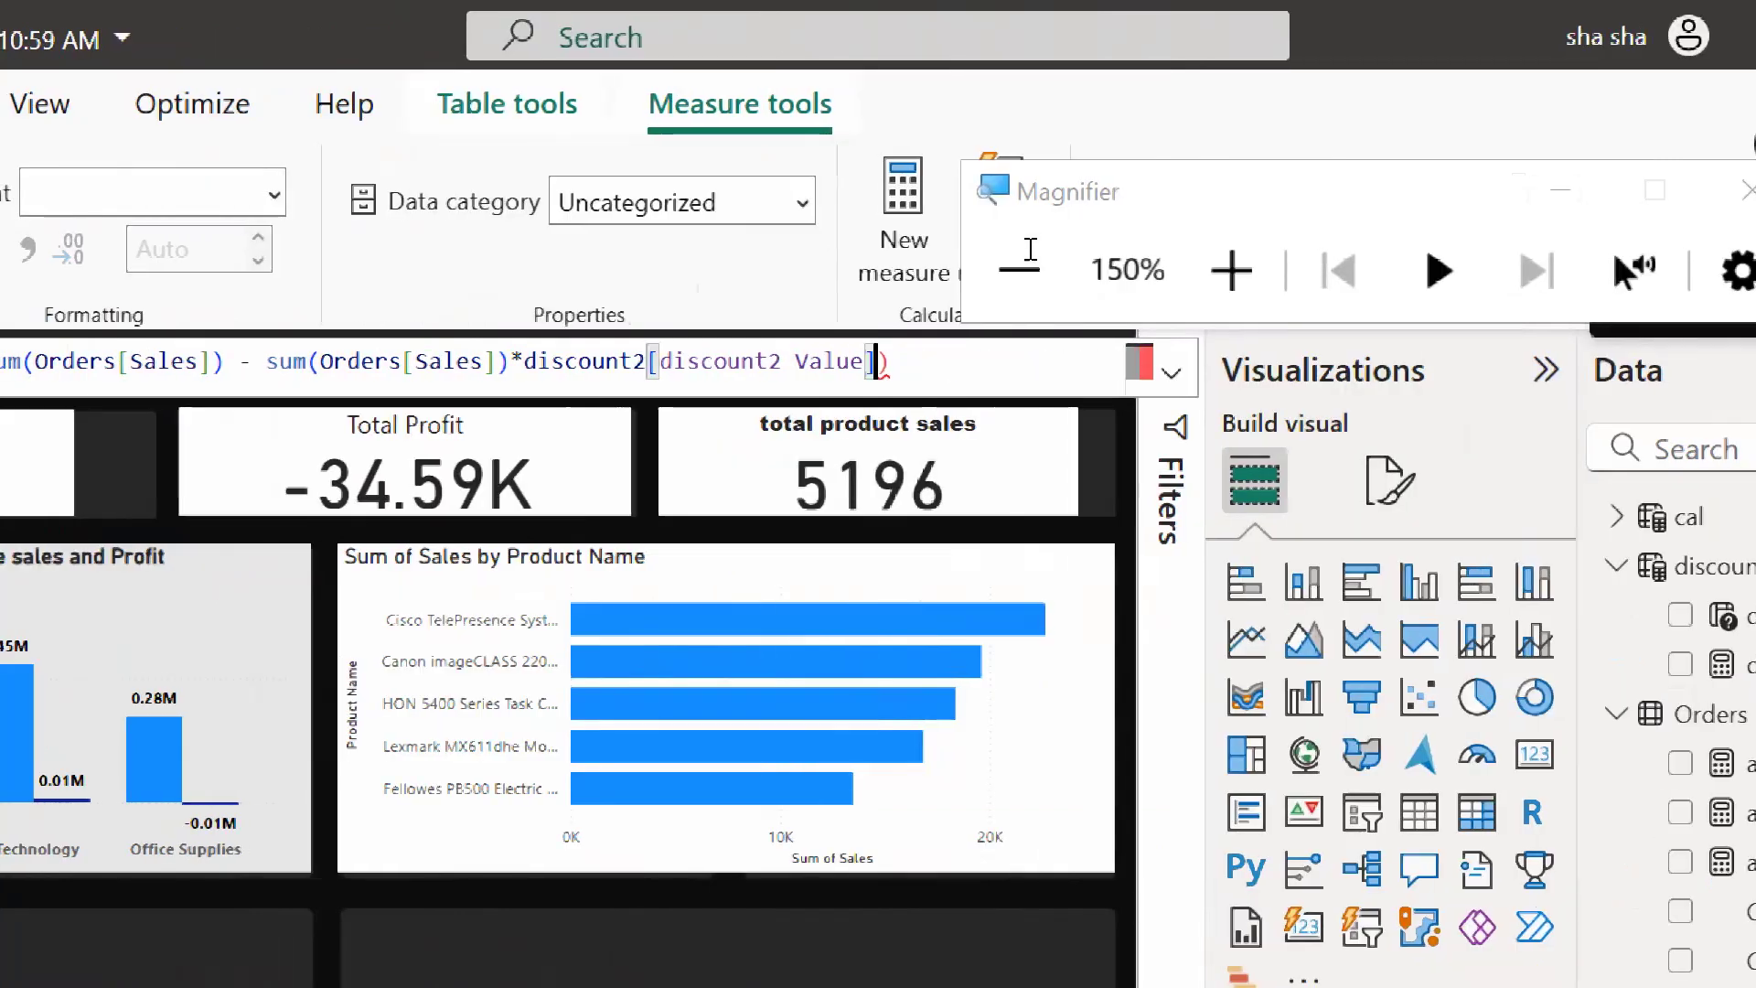
pyautogui.press('Left')
pyautogui.press('Left')
pyautogui.press('Left')
pyautogui.press('Left')
pyautogui.press('Left')
pyautogui.press('Left')
pyautogui.press('Left')
pyautogui.press('Left')
pyautogui.press('Left')
pyautogui.press('Left')
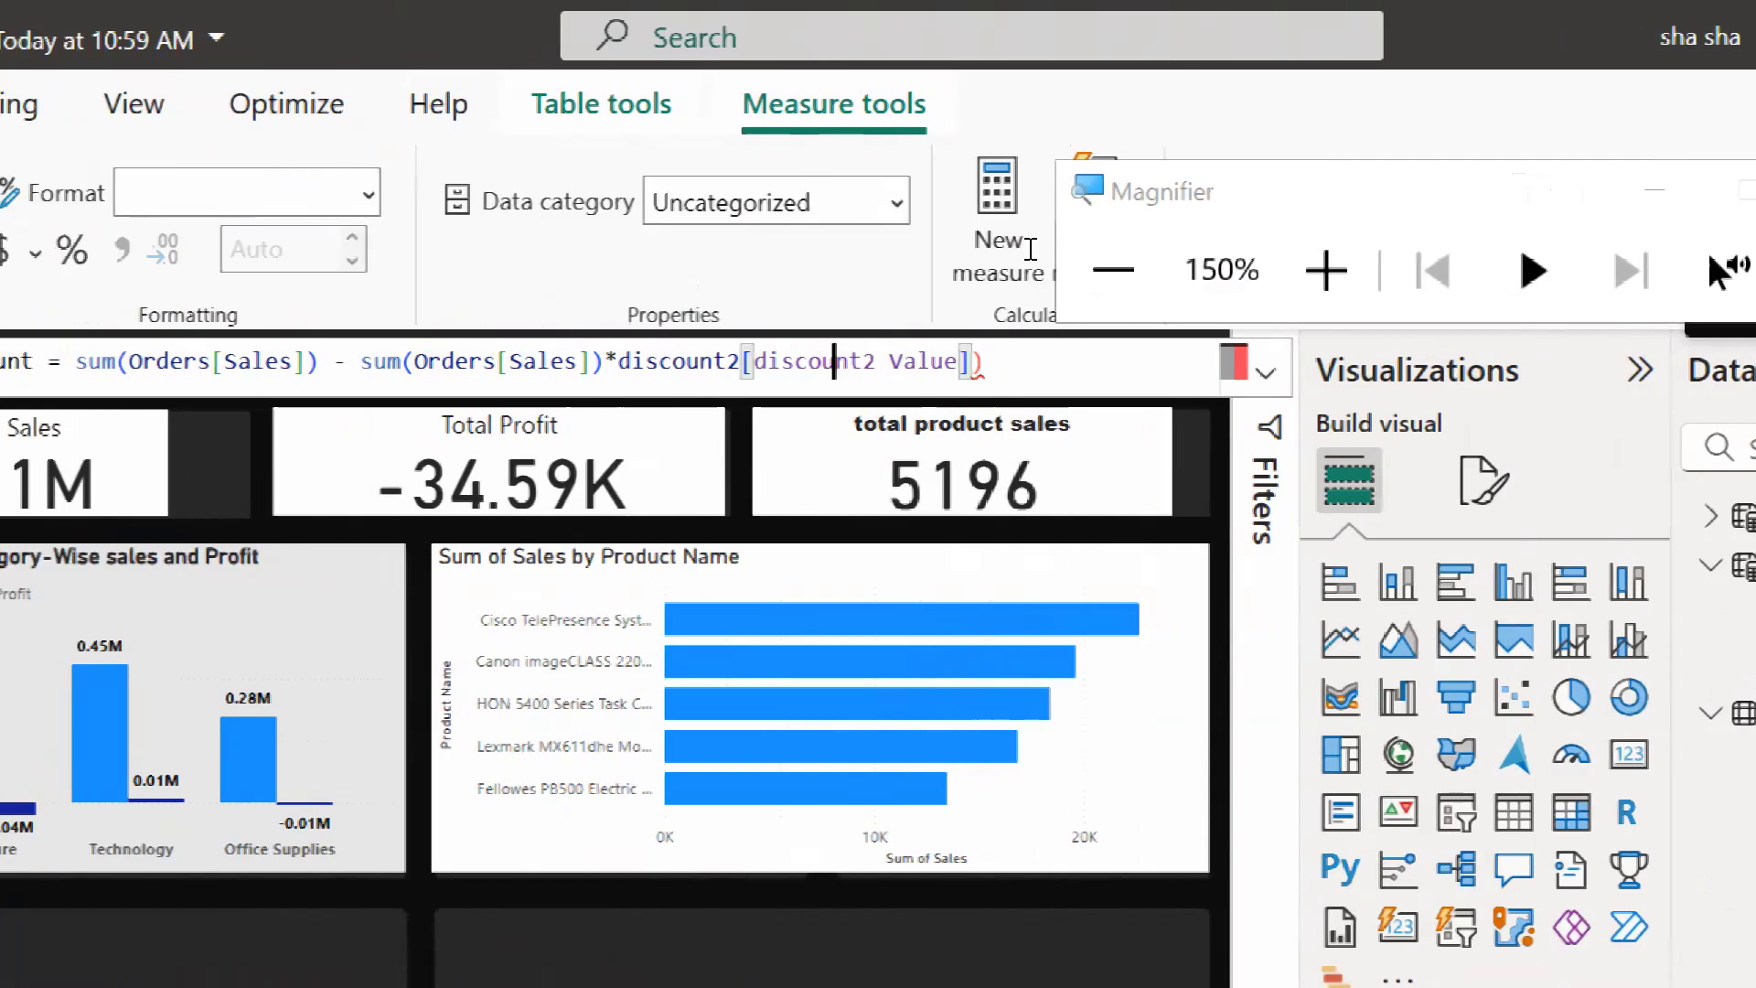
pyautogui.press('Left')
pyautogui.press('Left')
pyautogui.press('Left')
pyautogui.press('Left')
pyautogui.press('Left')
pyautogui.press('Left')
pyautogui.press('Left')
pyautogui.press('Left')
pyautogui.press('Left')
pyautogui.press('Left')
pyautogui.press('Left')
pyautogui.press('Left')
pyautogui.press('Left')
pyautogui.press('Left')
pyautogui.press('Left')
pyautogui.press('Left')
pyautogui.press('Left')
pyautogui.press('Left')
pyautogui.press('Left')
pyautogui.press('Left')
pyautogui.press('Left')
pyautogui.press('Left')
pyautogui.press('Left')
pyautogui.press('Left')
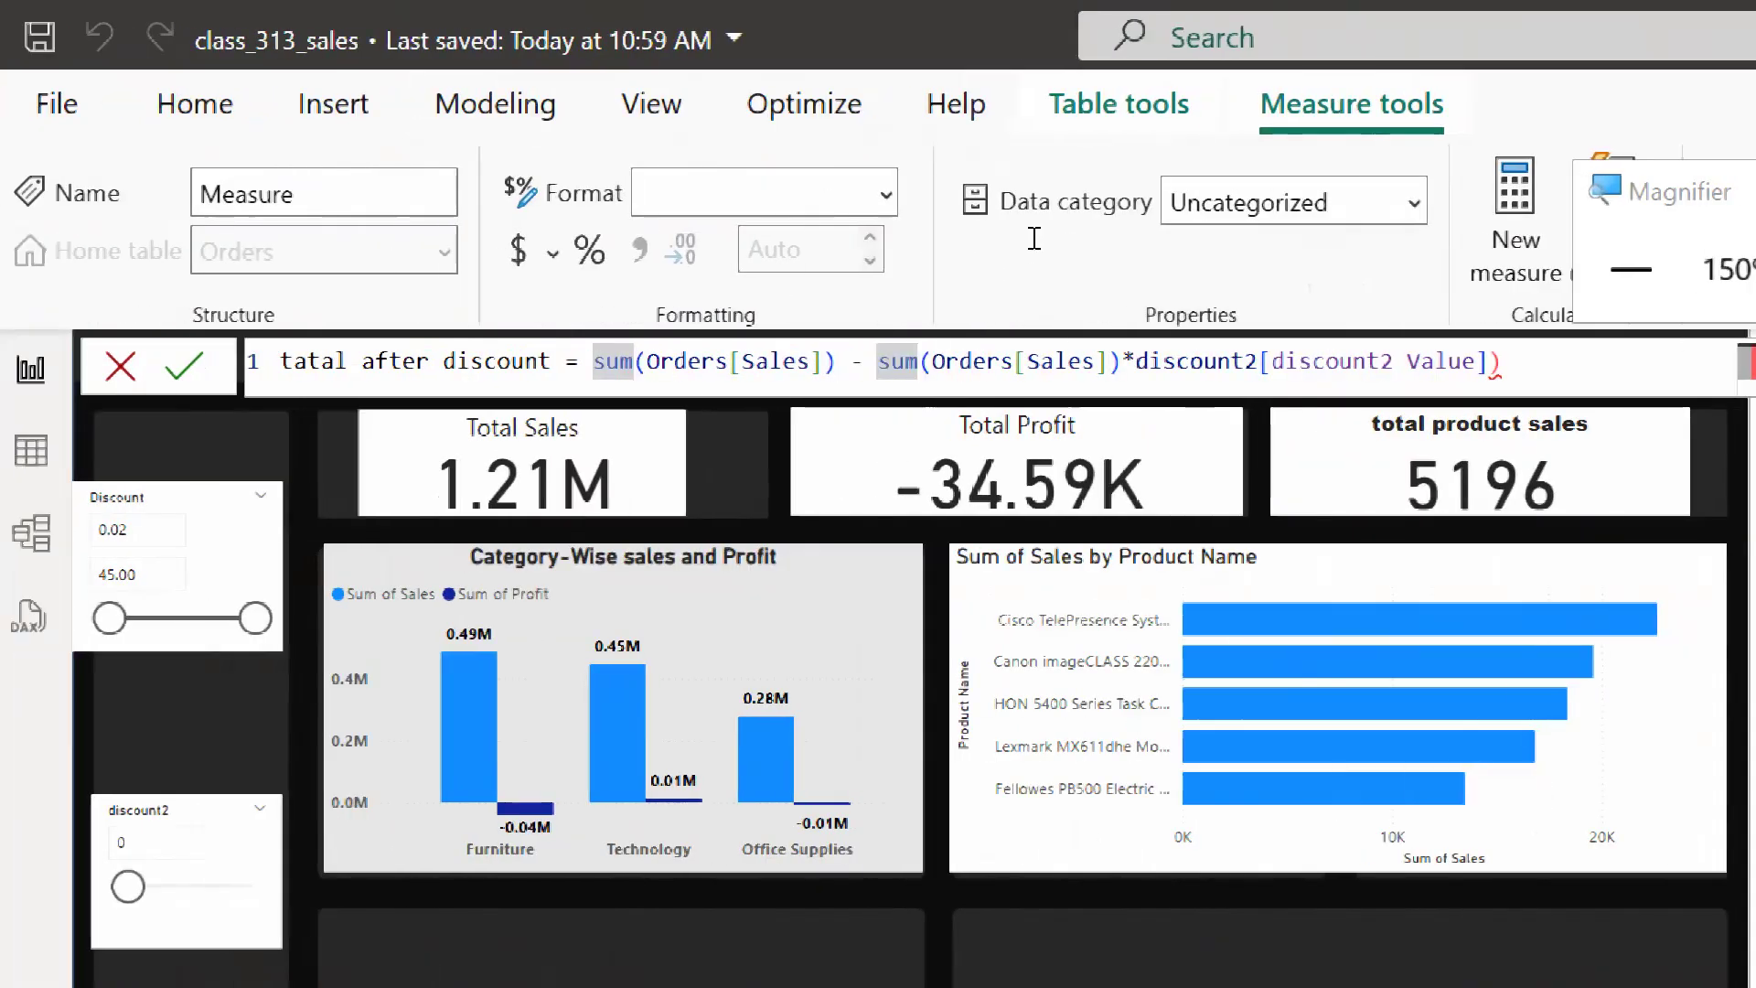
pyautogui.write('(')
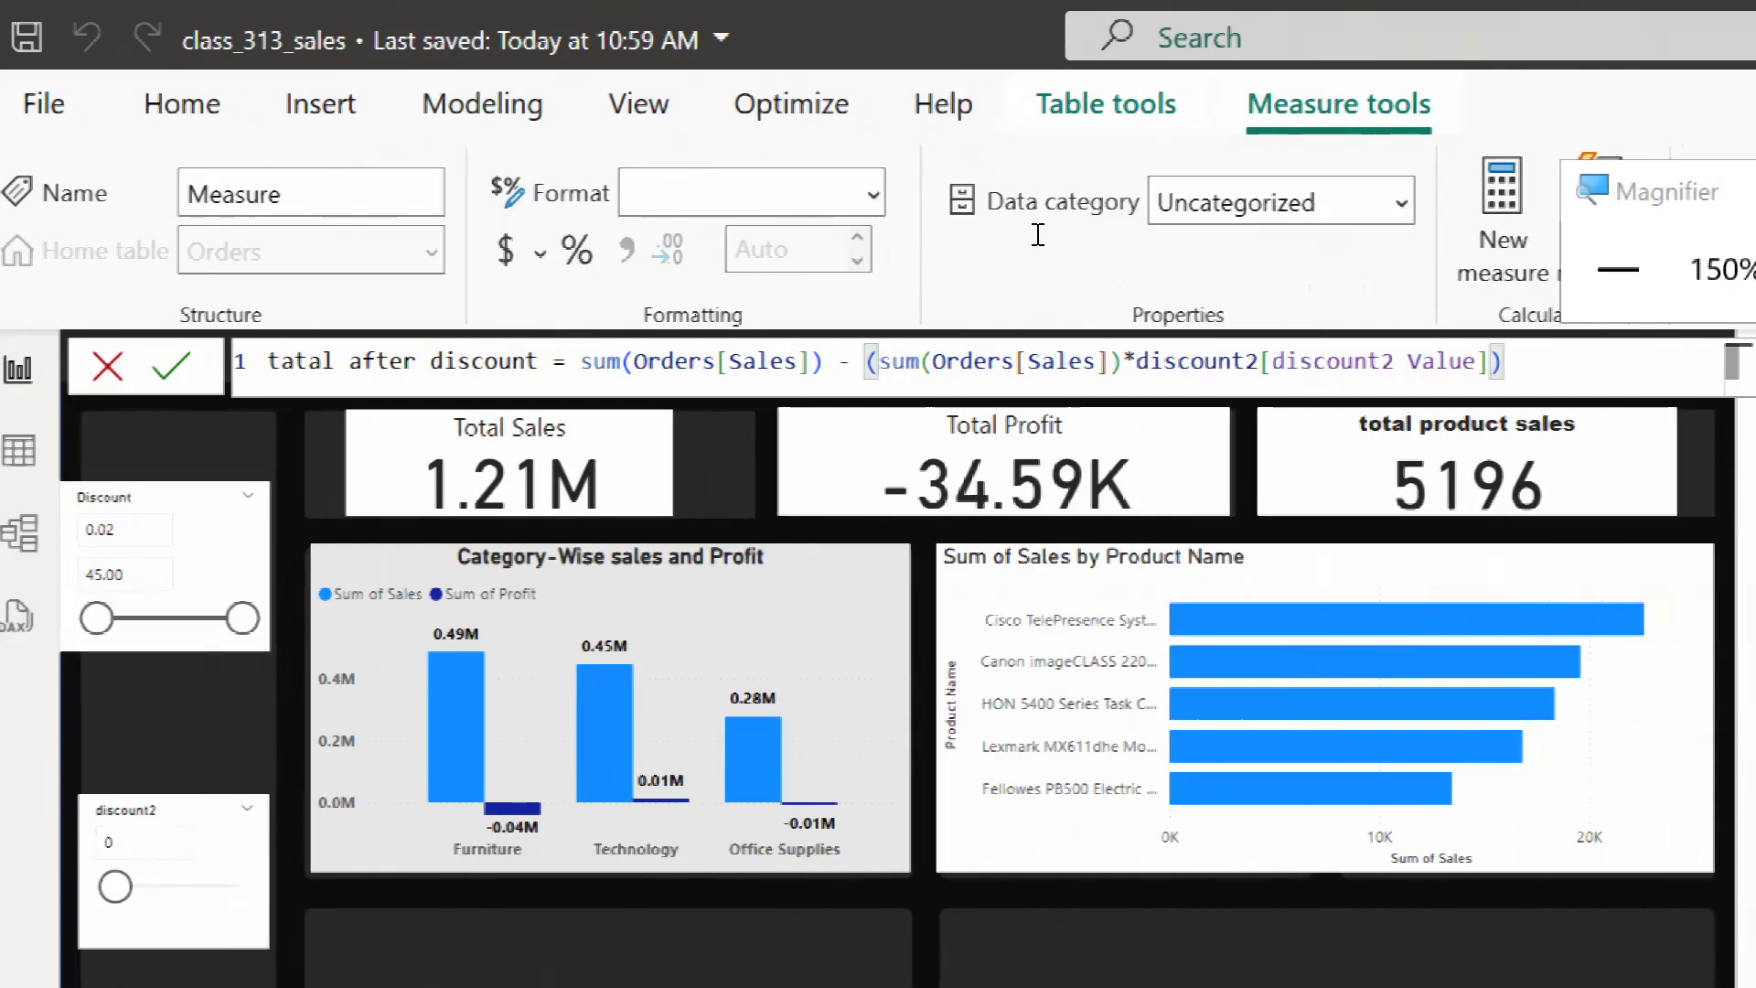
# Divide the parenthesized discount product in the measure formula by 100 and commit the measure.
pyautogui.write('/1')
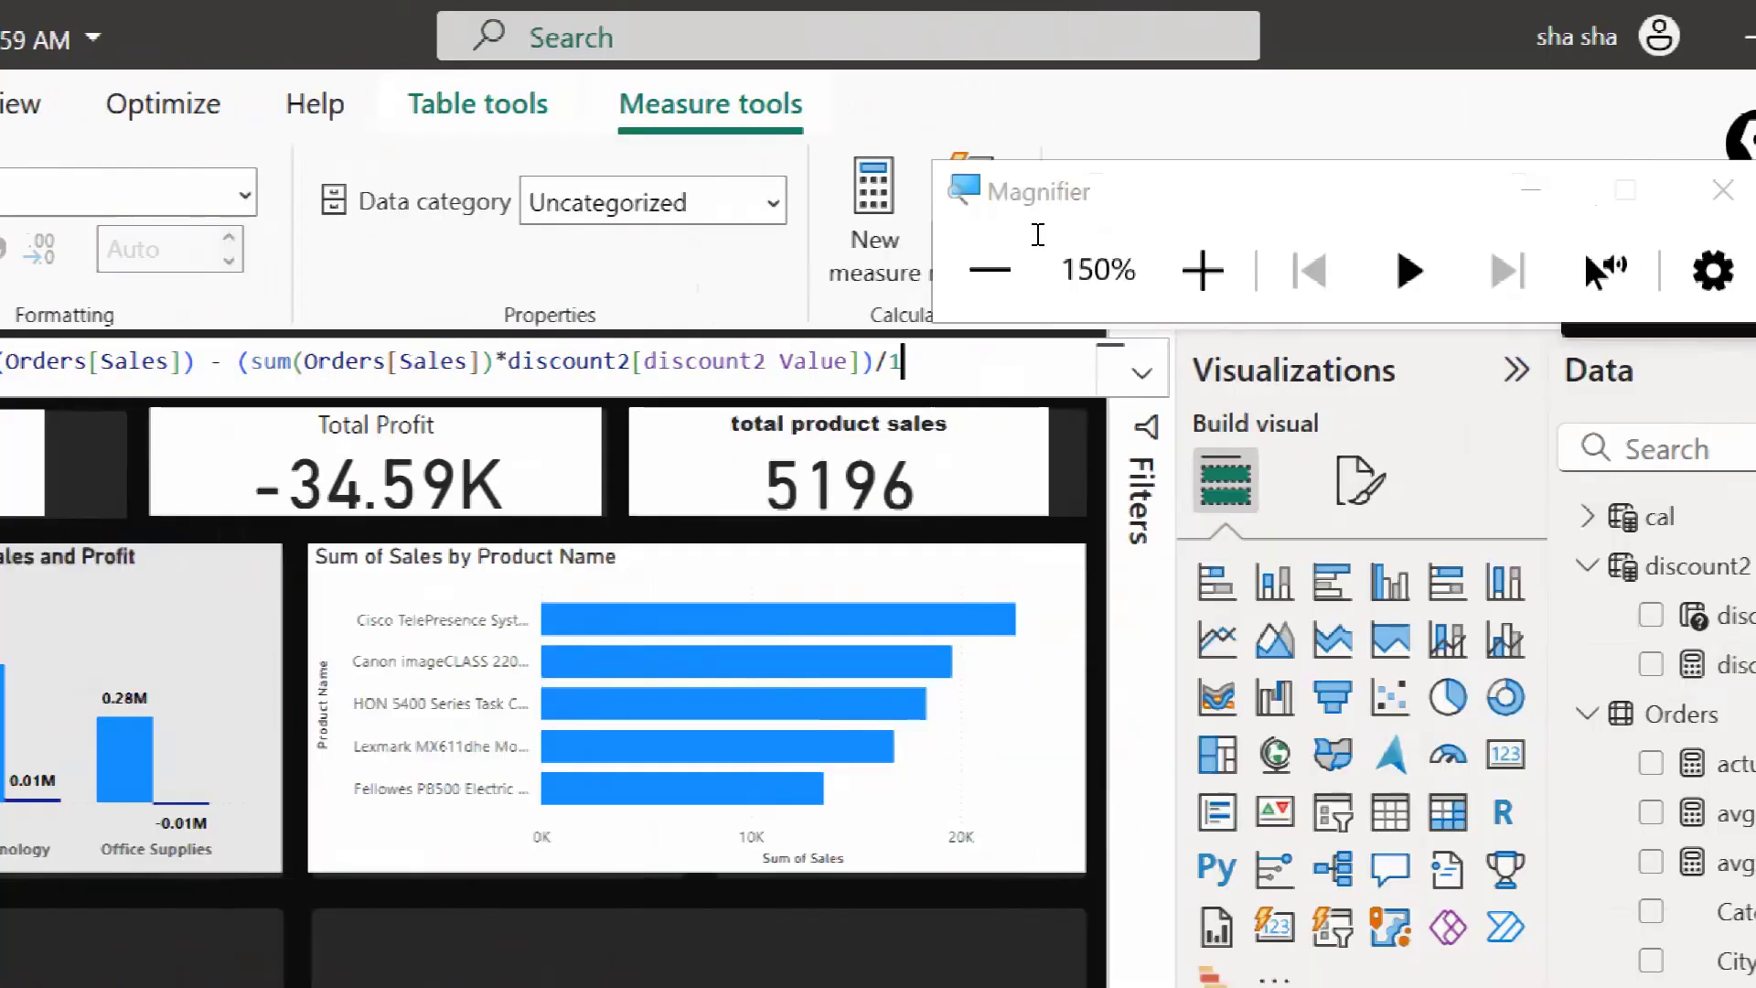
pyautogui.write('00')
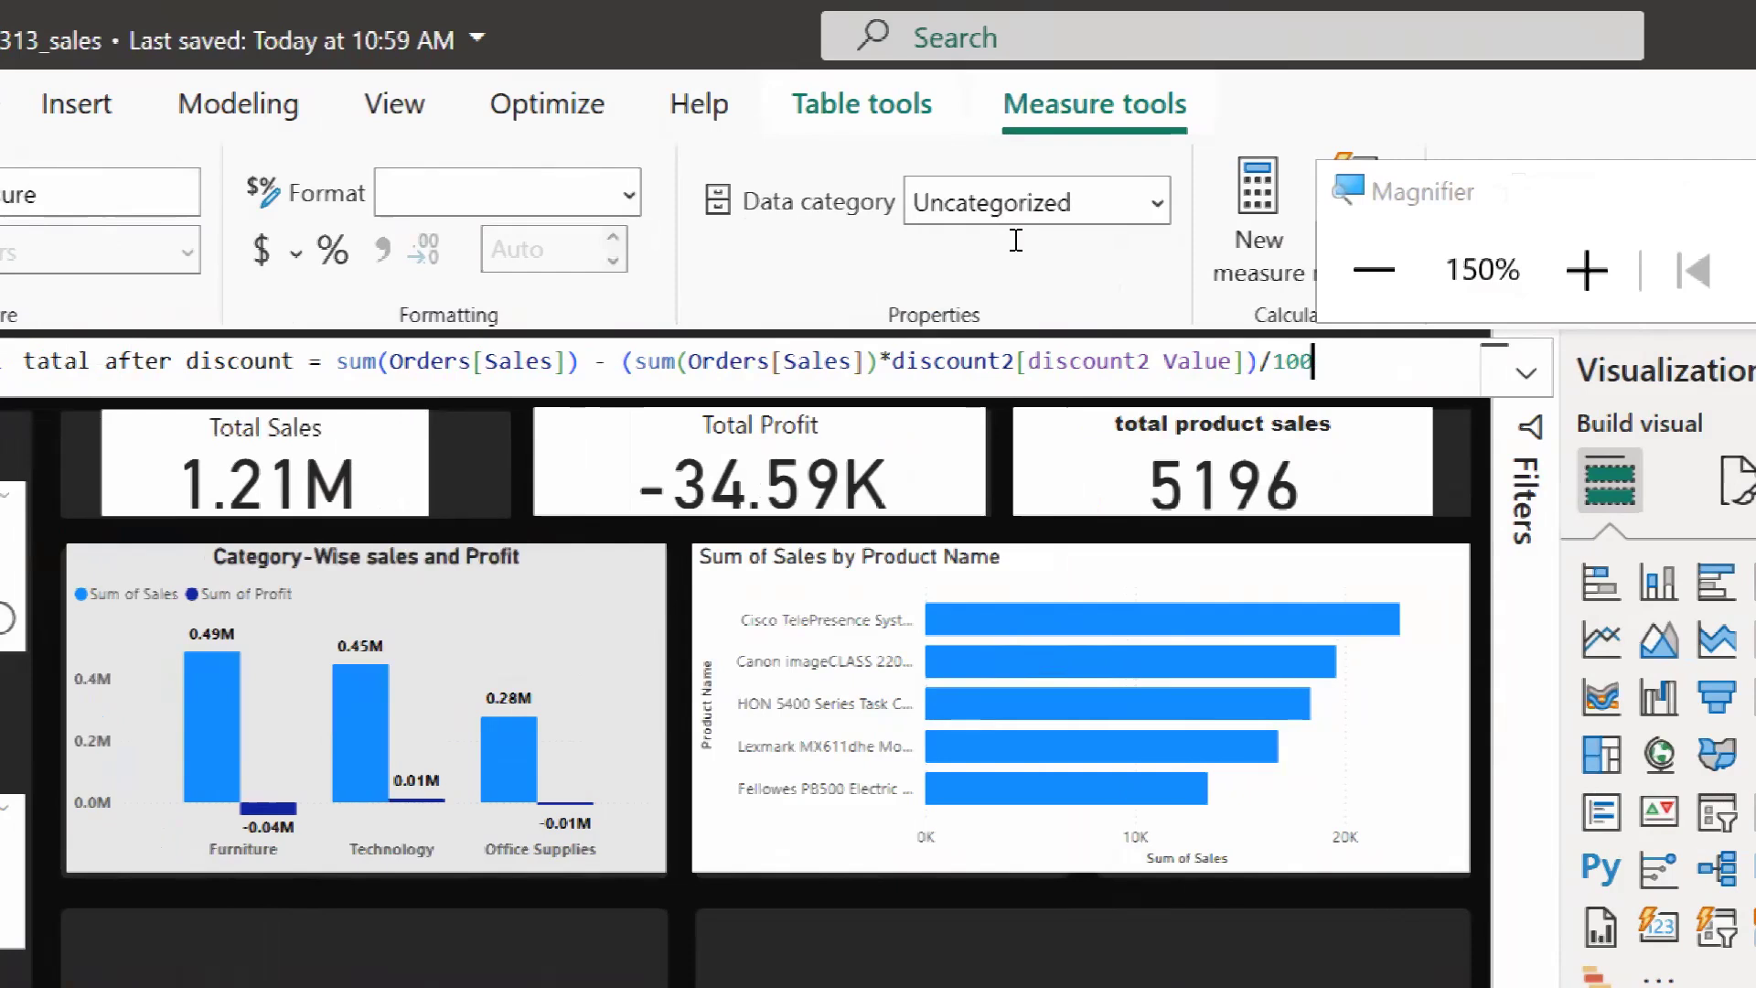
pyautogui.press('Left')
pyautogui.press('Left')
pyautogui.press('Left')
pyautogui.press('Left')
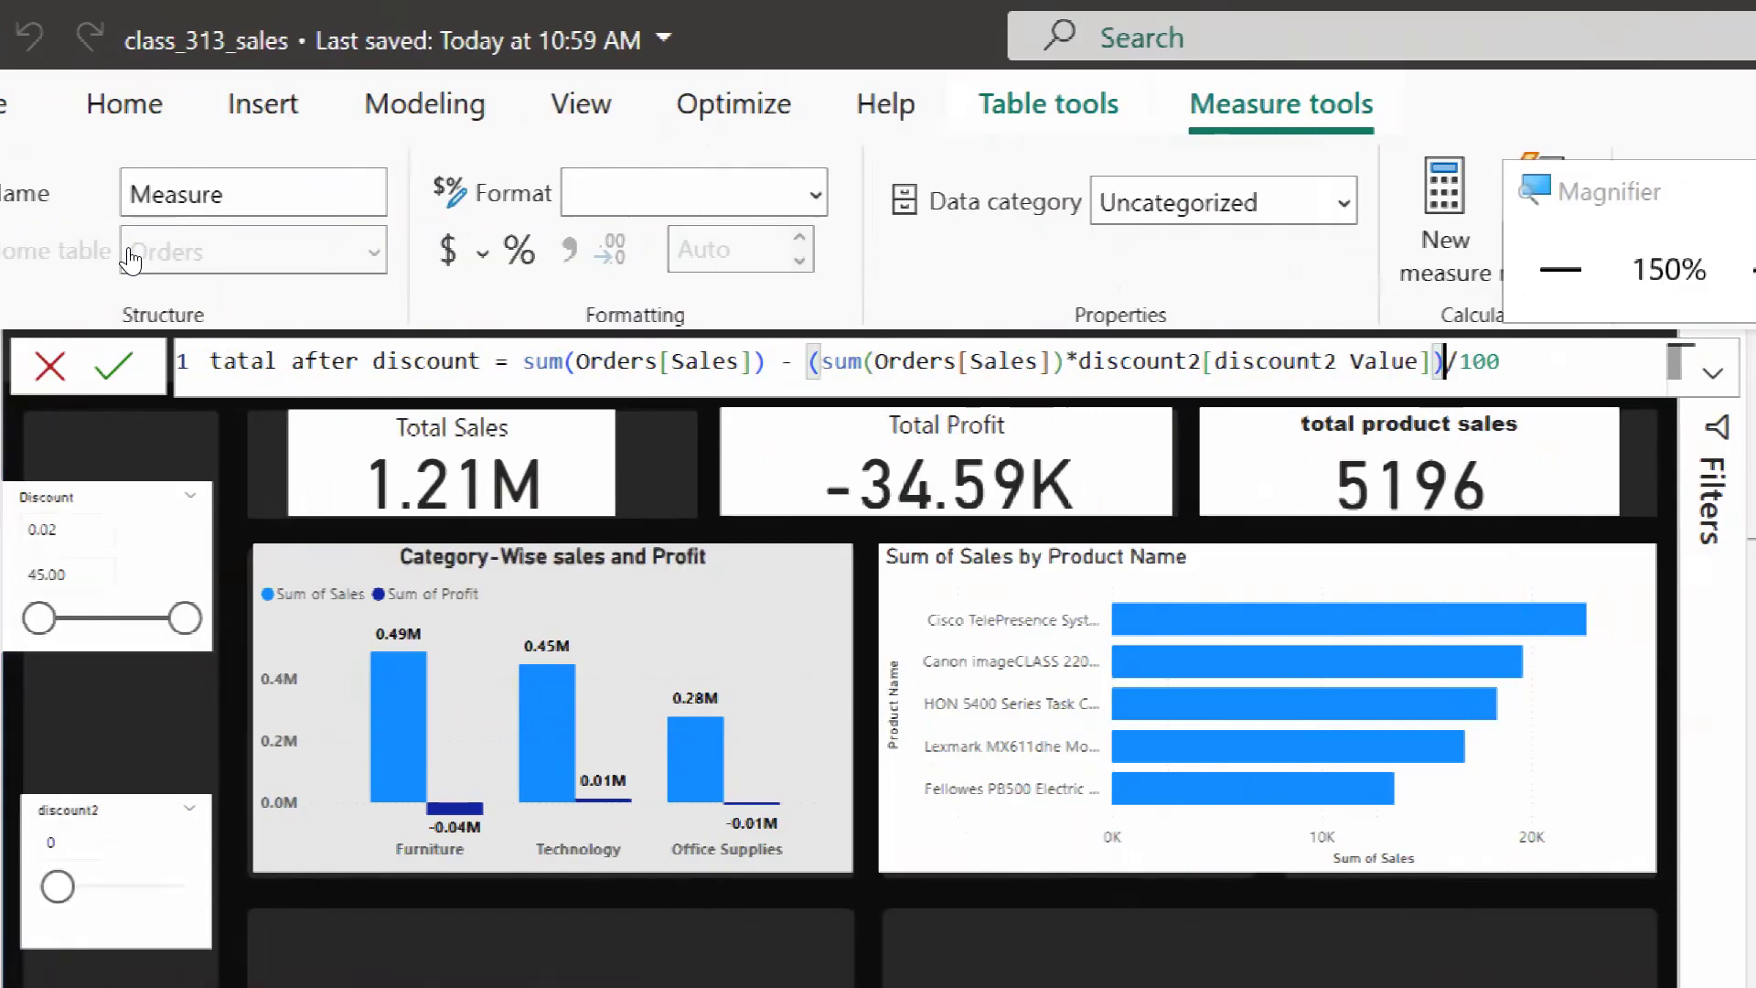
pyautogui.press('Return')
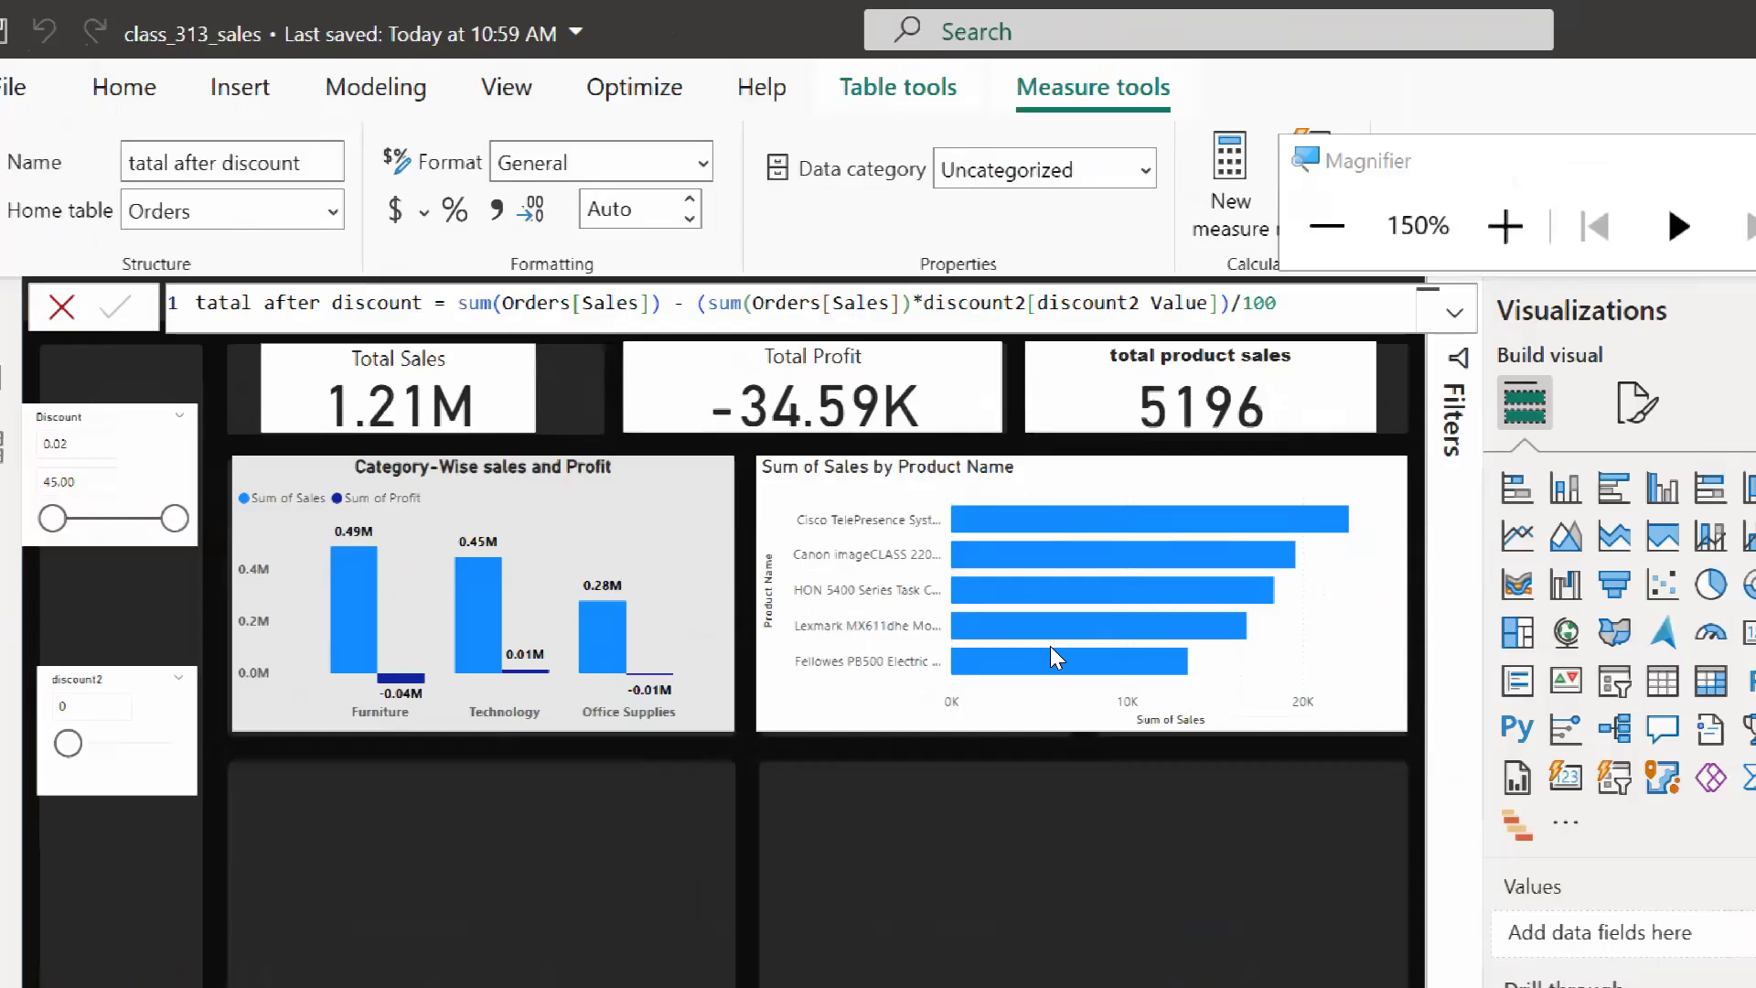
# Move the empty card into the lower-left dark panel of the dashboard and fill it with the tatal after discount measure.
pyautogui.press('super+minus')
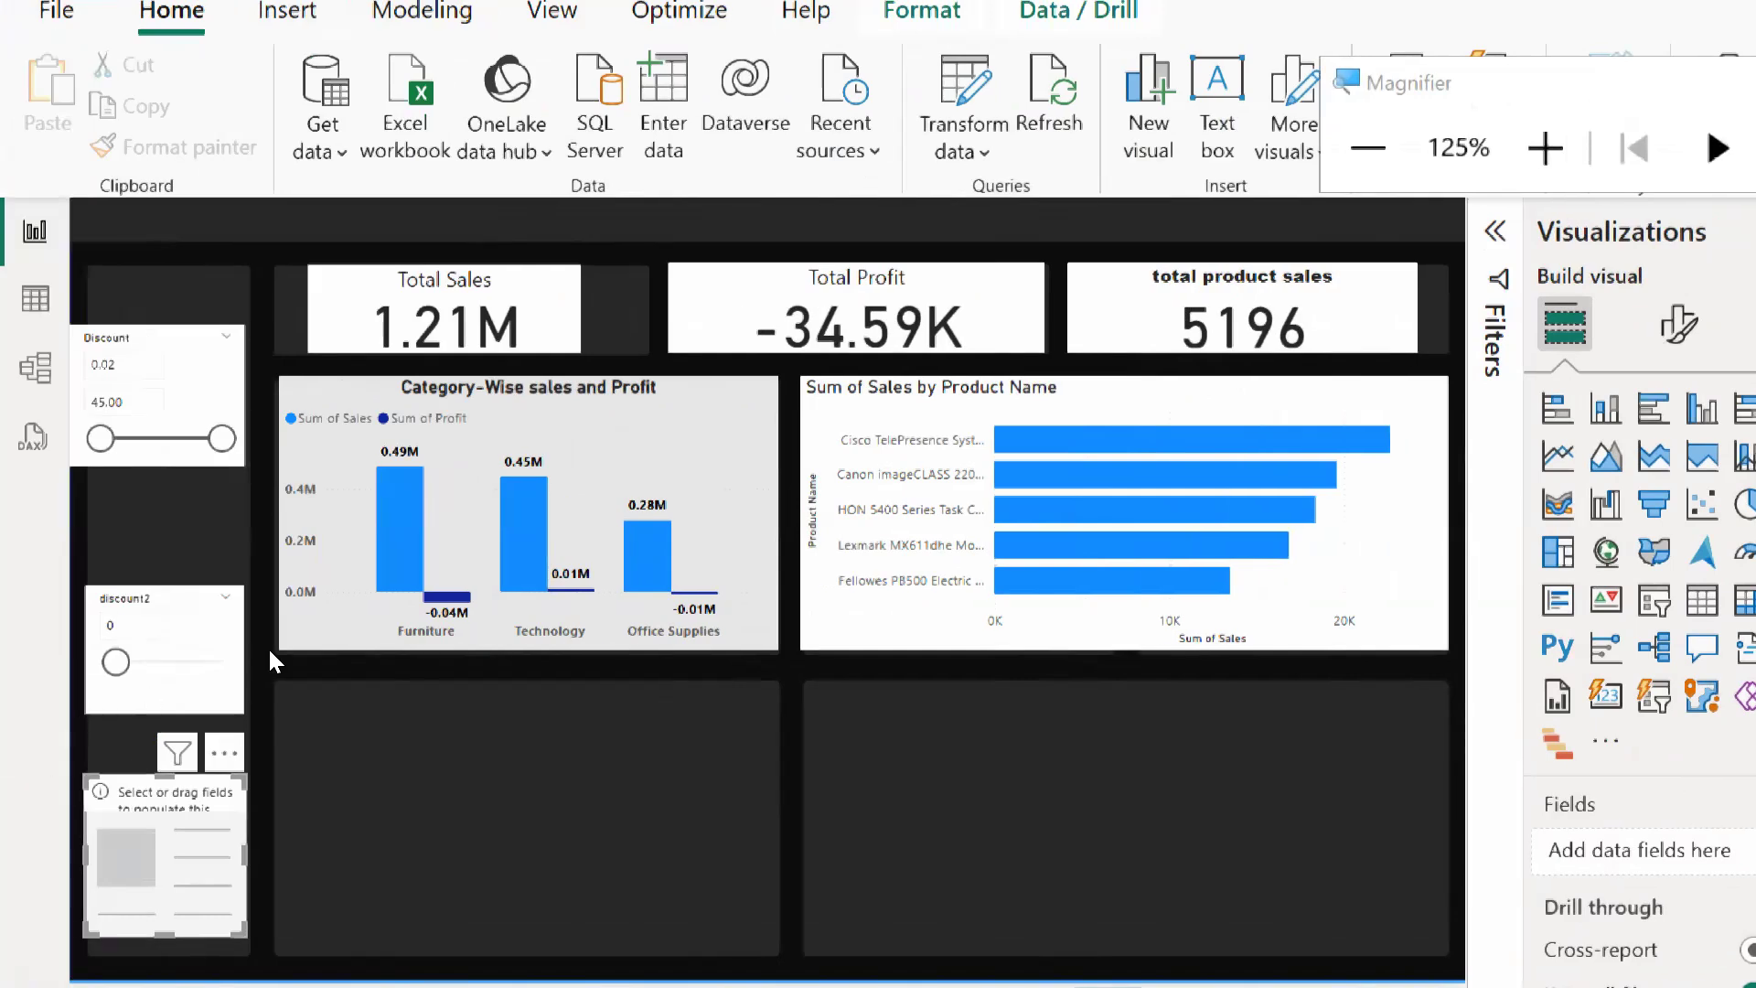
pyautogui.moveTo(98, 768); pyautogui.dragTo(337, 705)
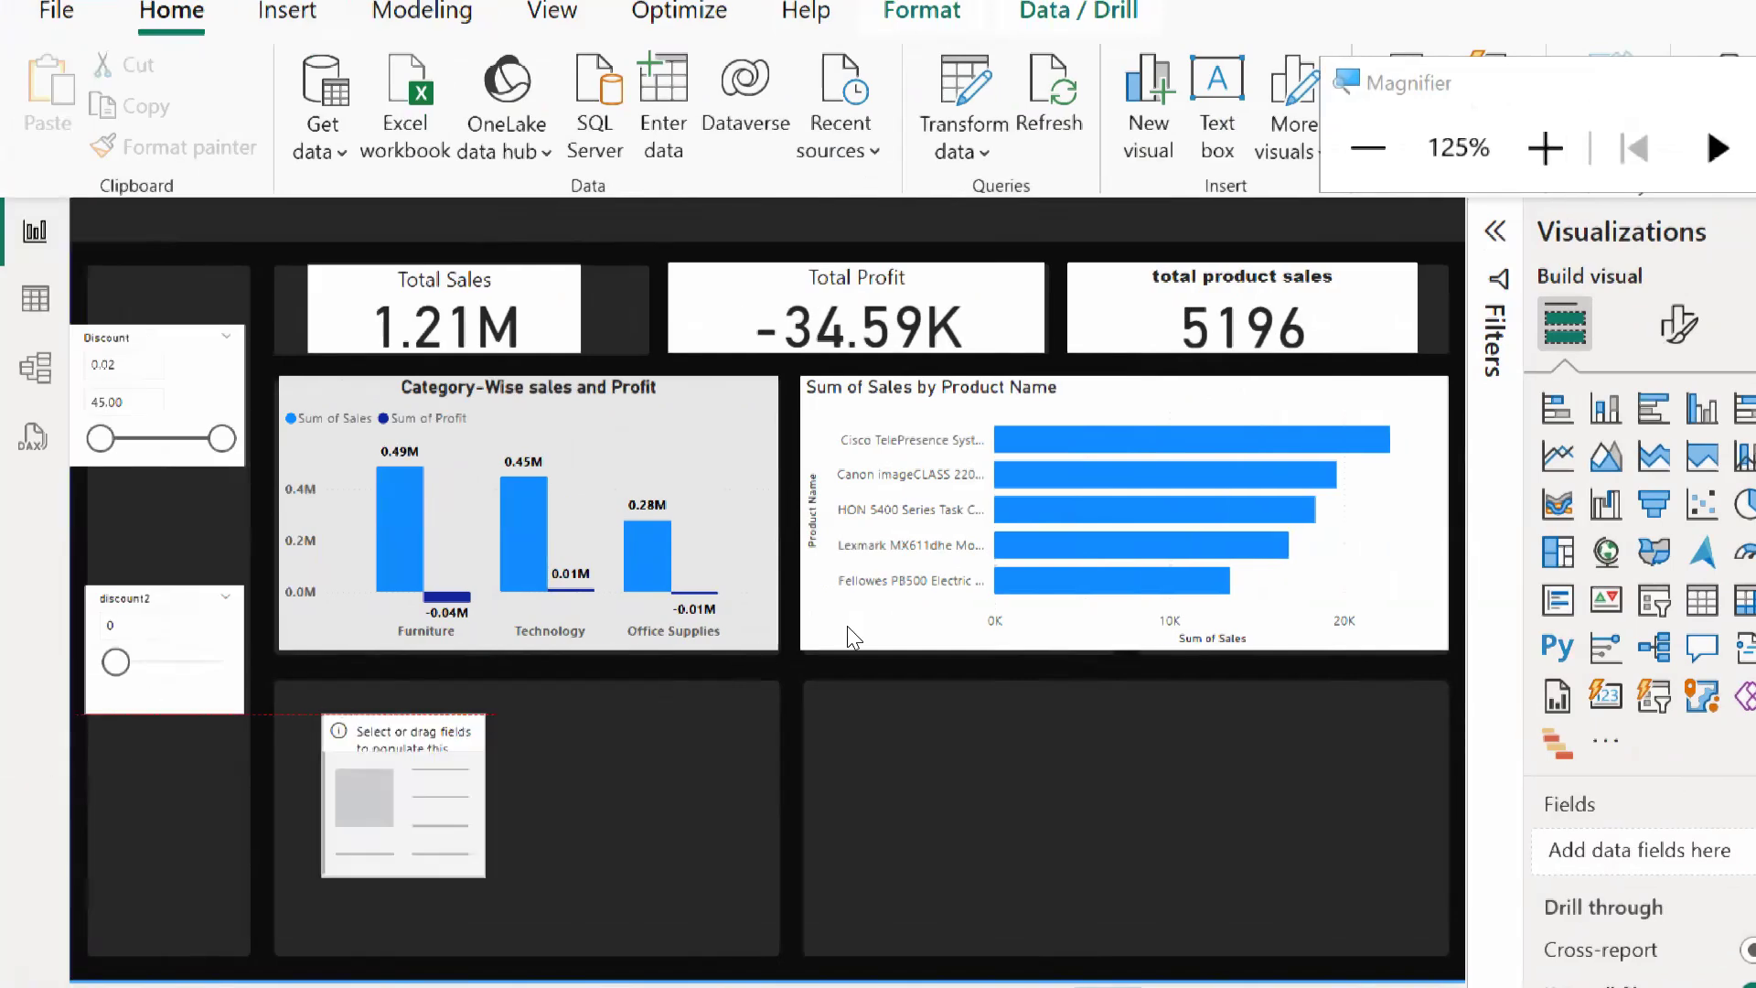
pyautogui.press('super+minus')
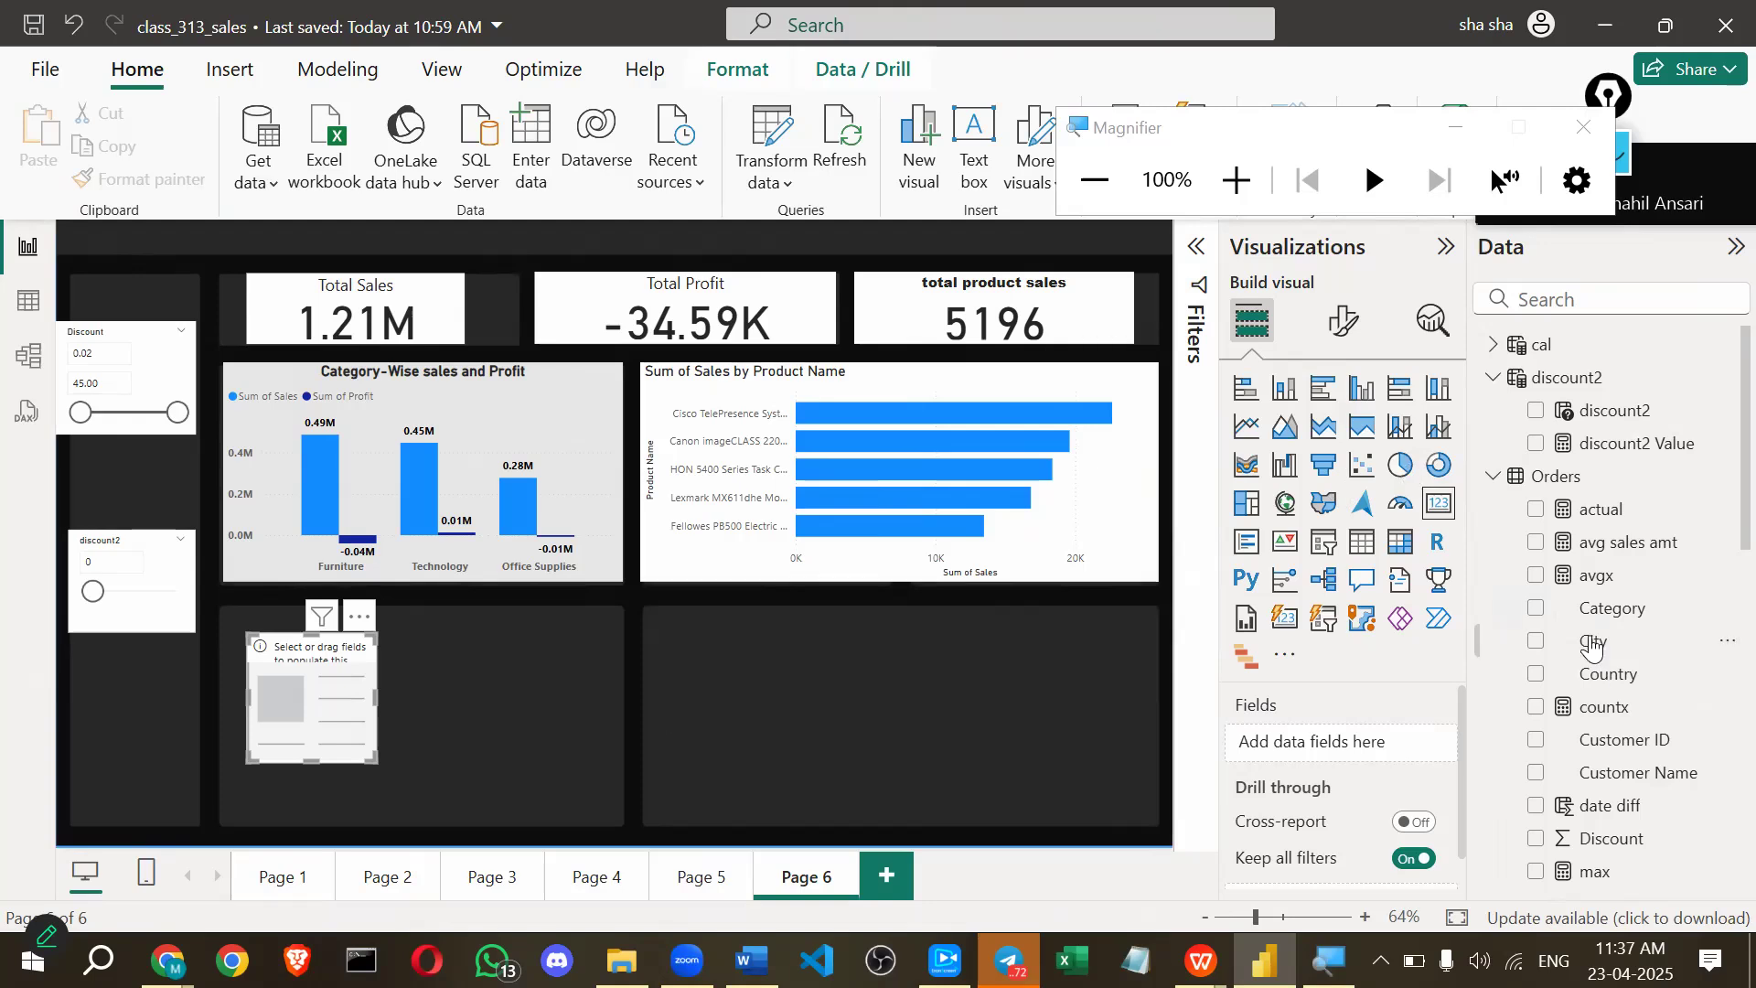
pyautogui.scroll(-1, 1575, 768)
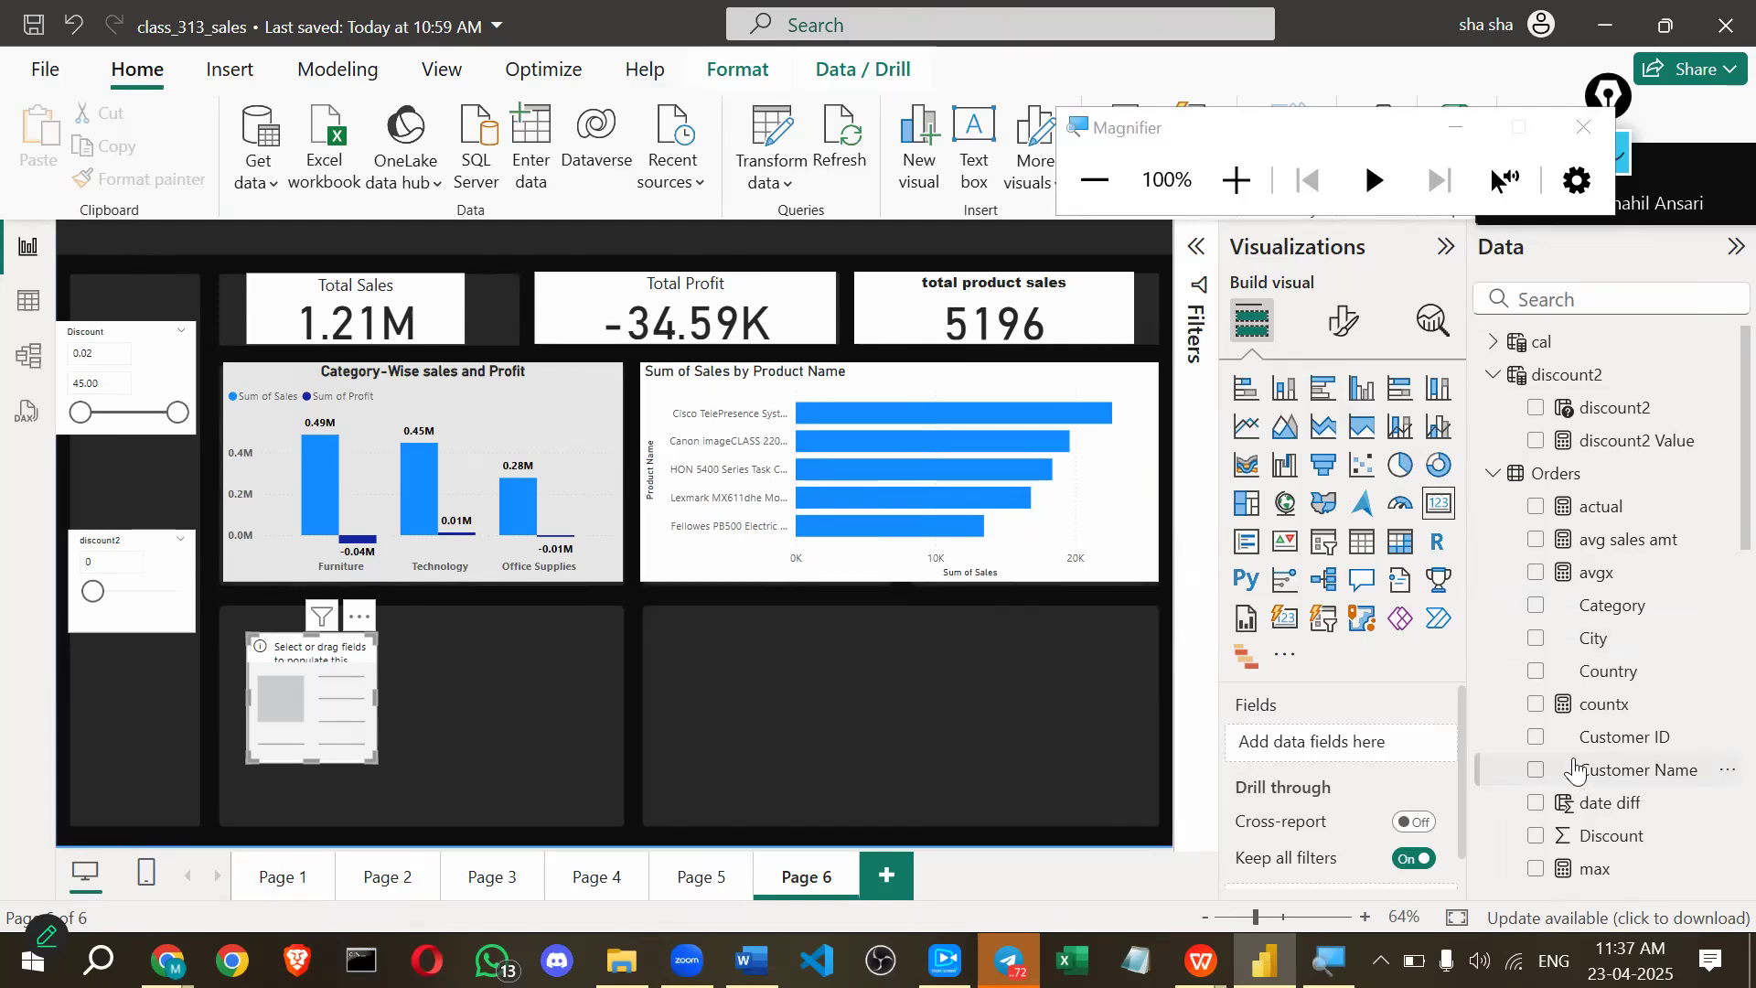
pyautogui.scroll(-4, 1575, 768)
pyautogui.scroll(-3, 1576, 769)
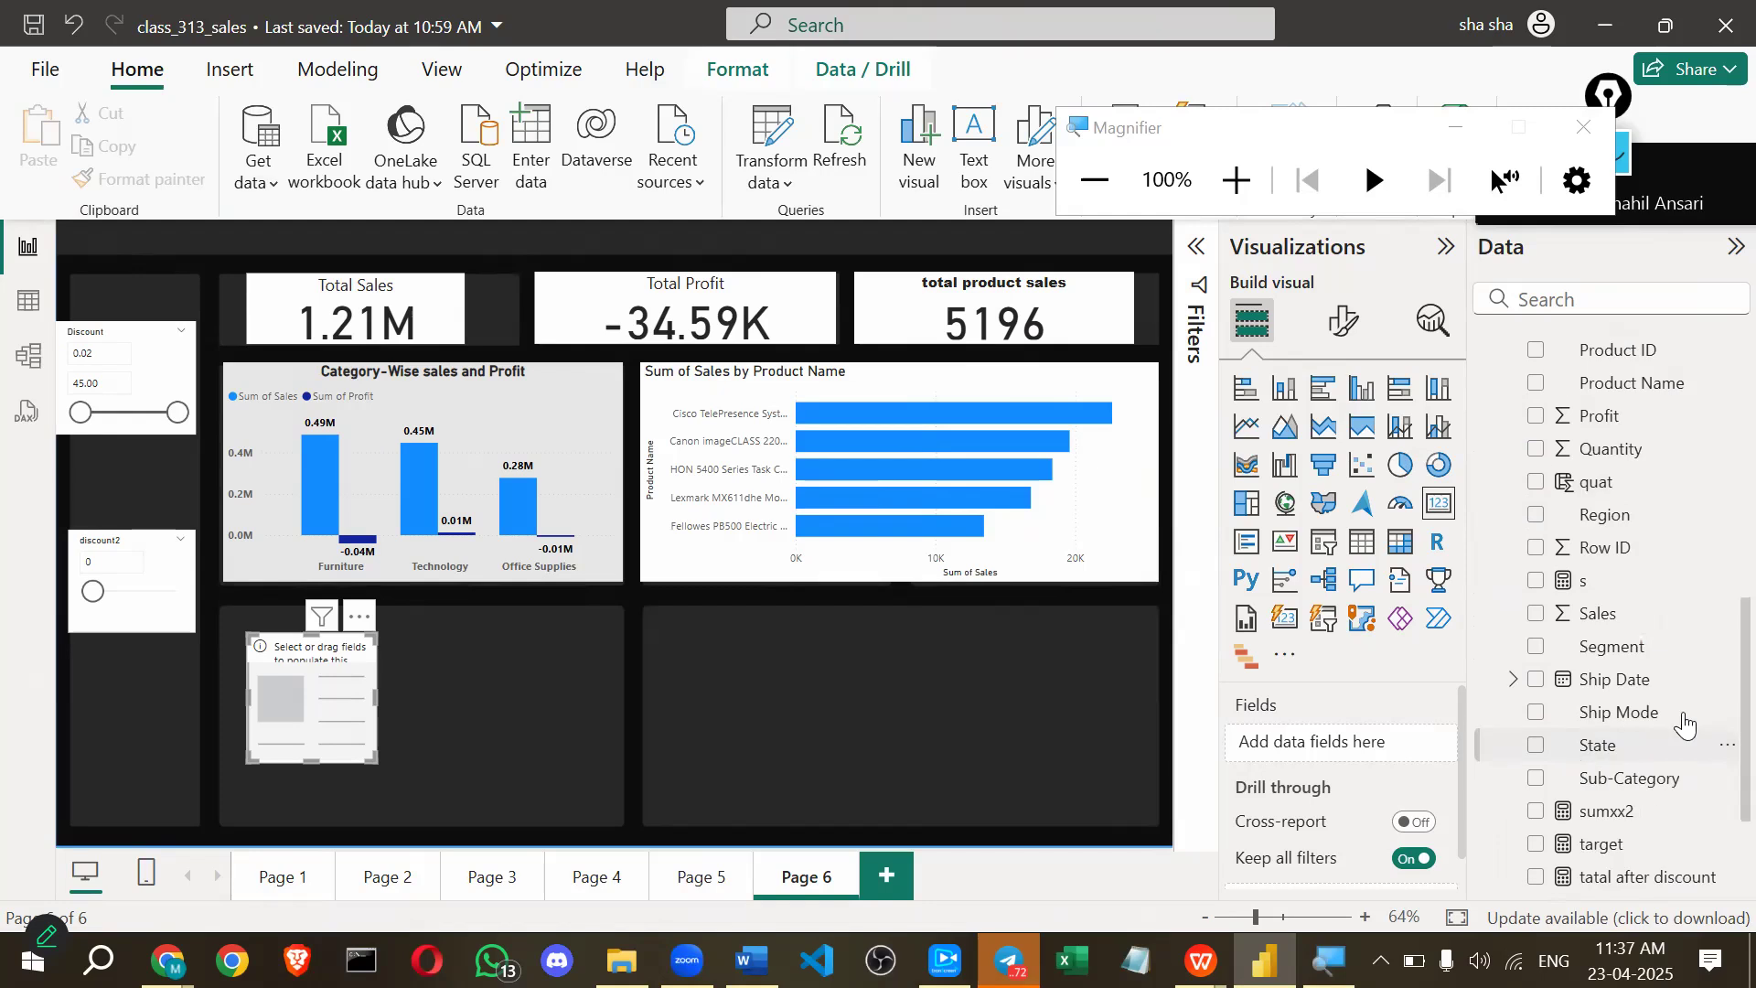
pyautogui.scroll(-2, 1677, 717)
pyautogui.moveTo(1676, 709); pyautogui.dragTo(1385, 746)
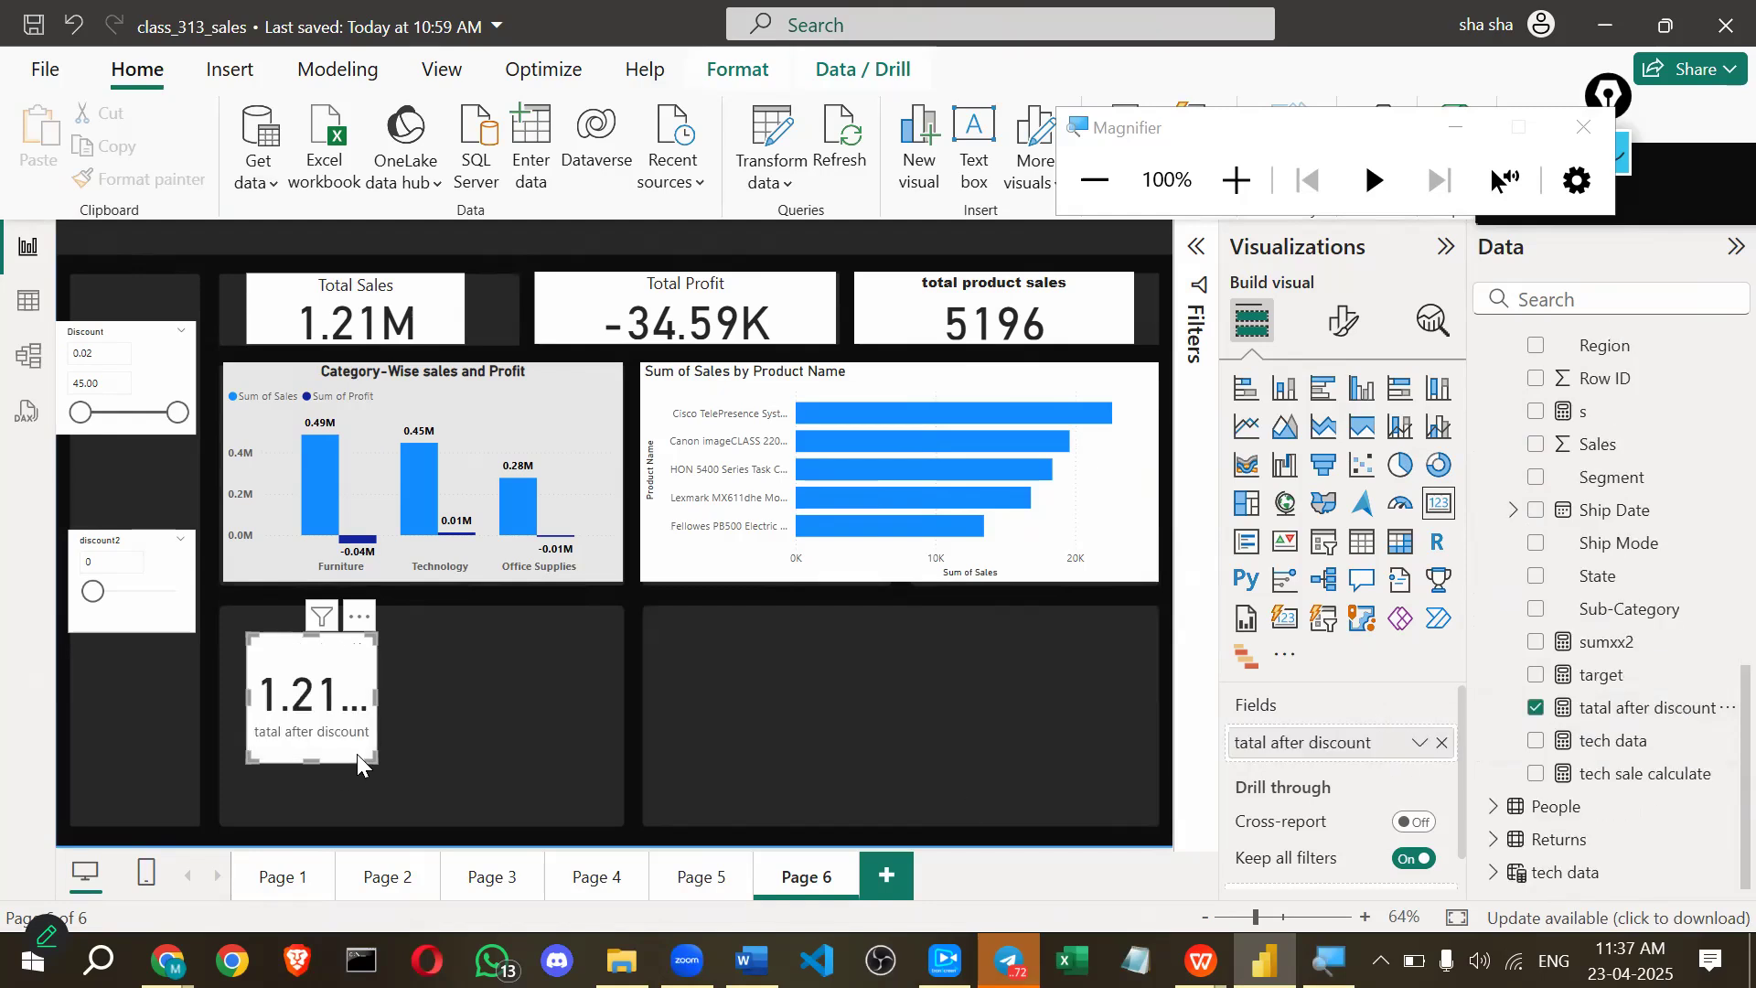
# Resize the tatal after discount card so its value and label fit, and set the discount2 slicer to 10.
pyautogui.moveTo(367, 726); pyautogui.dragTo(423, 715)
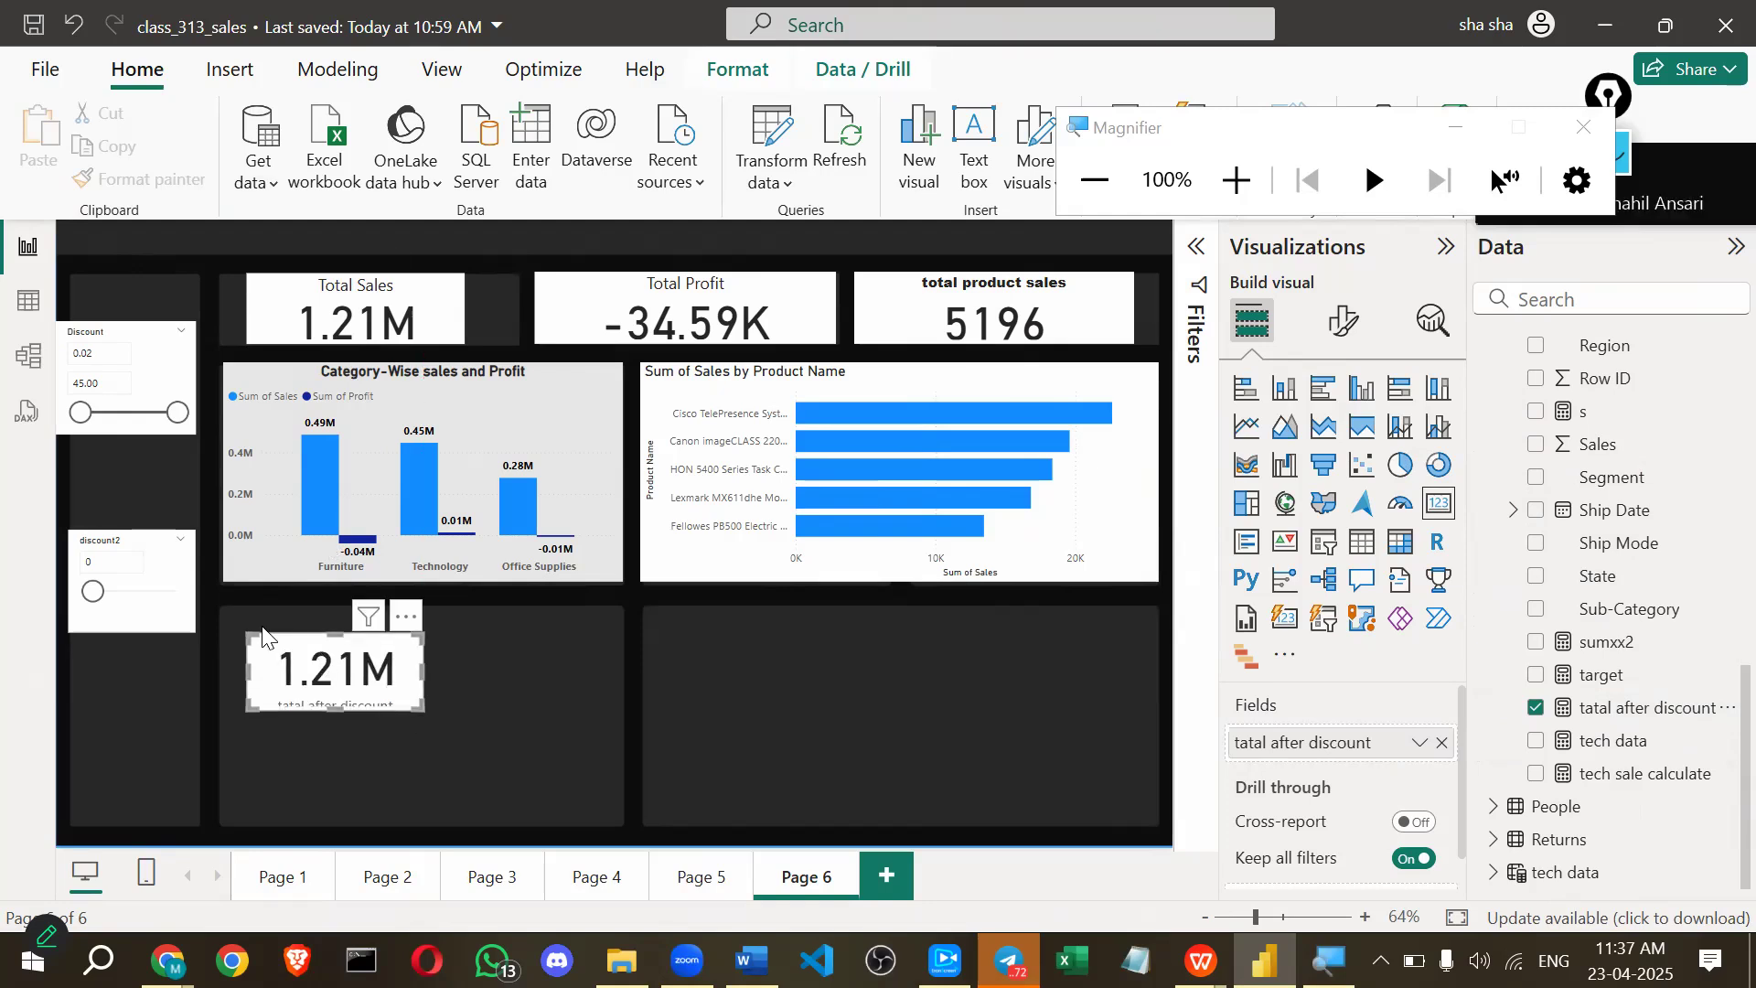
pyautogui.click(92, 561)
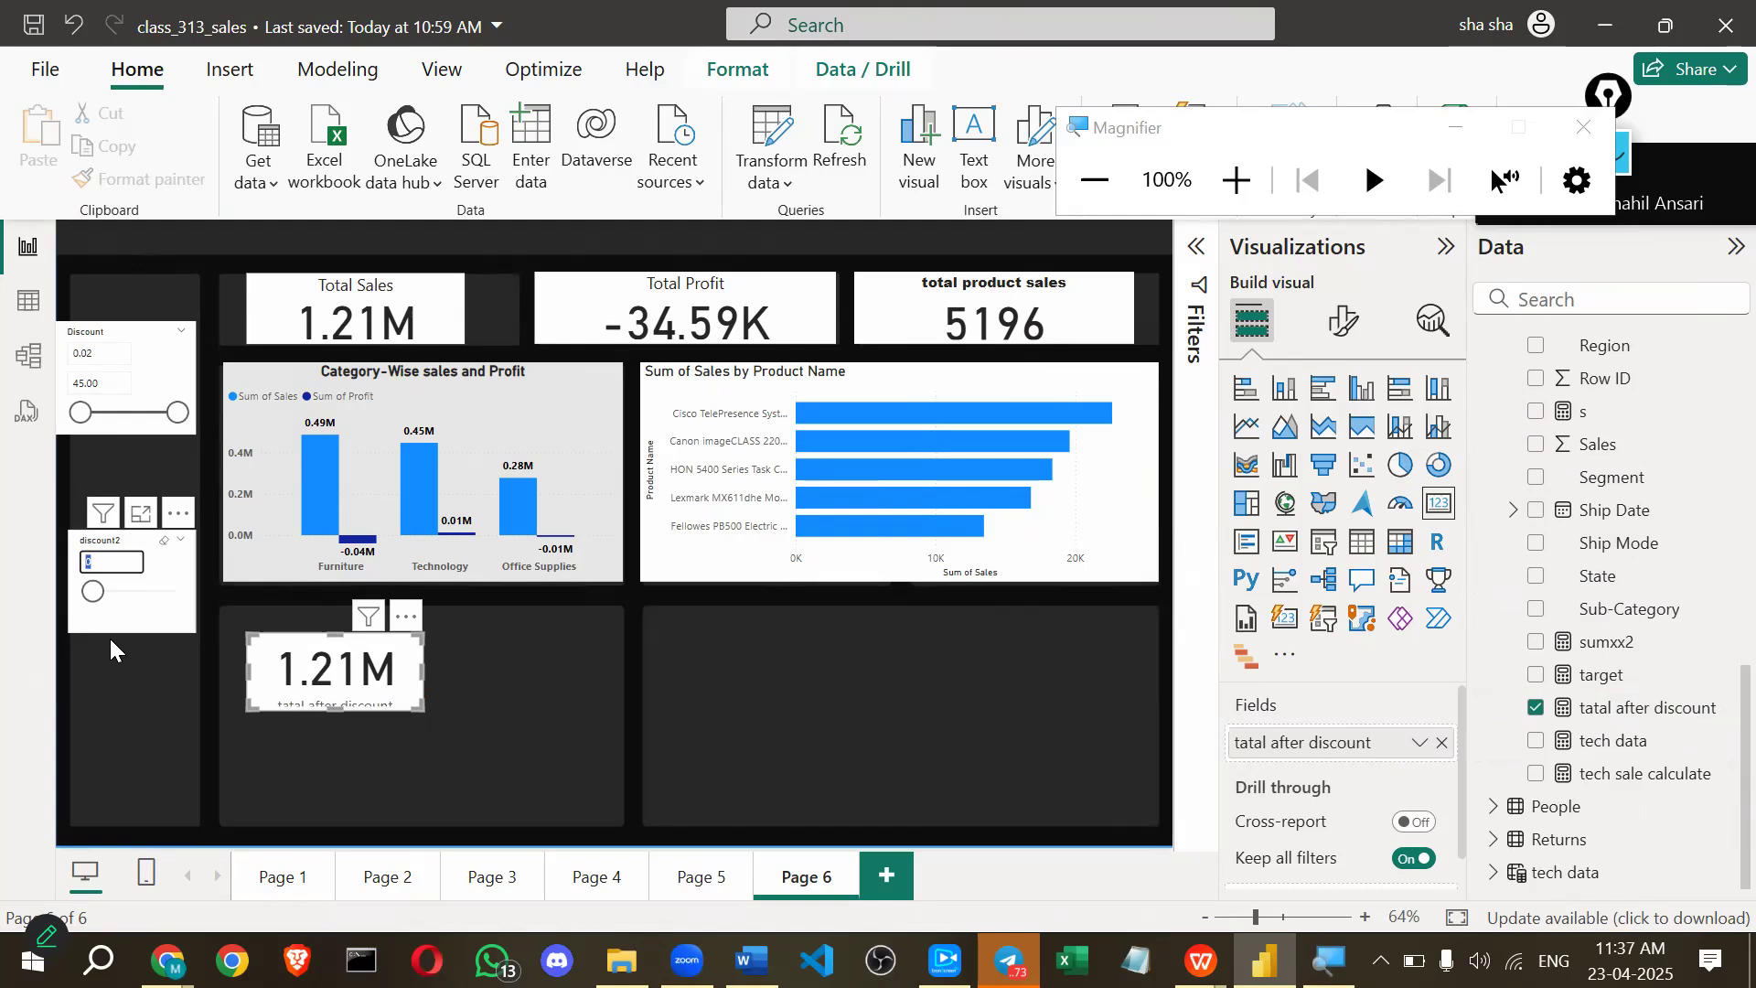
pyautogui.write('10')
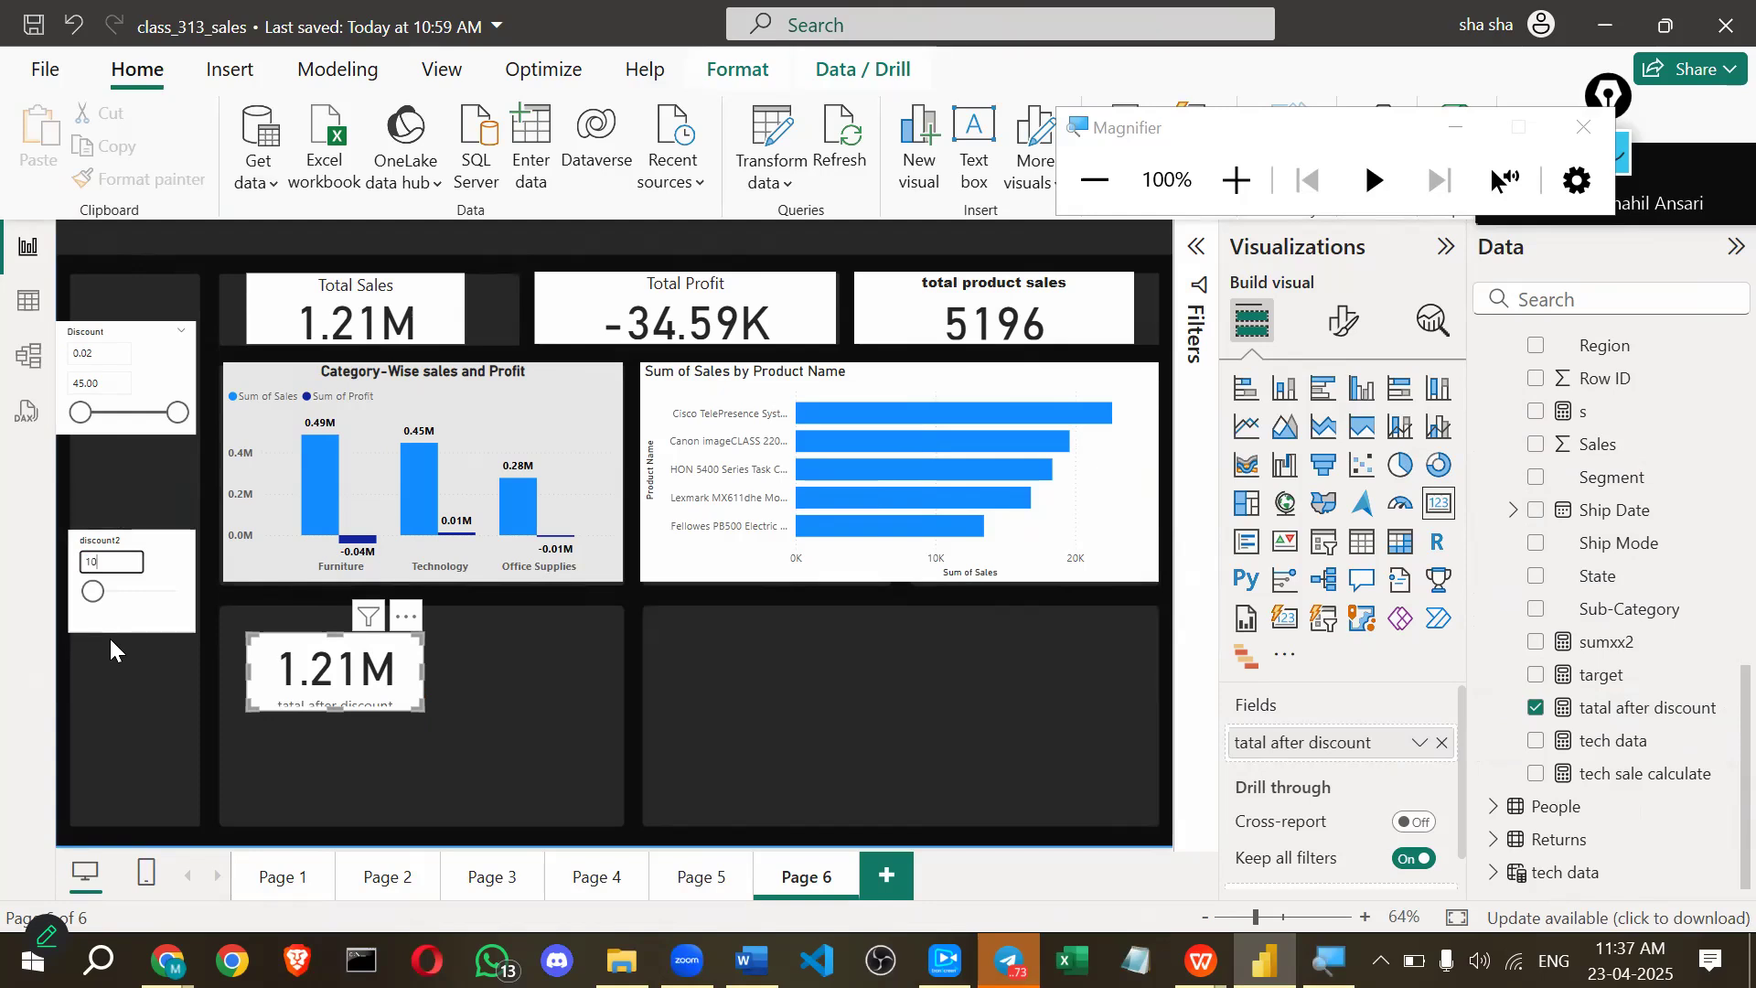
pyautogui.press('Return')
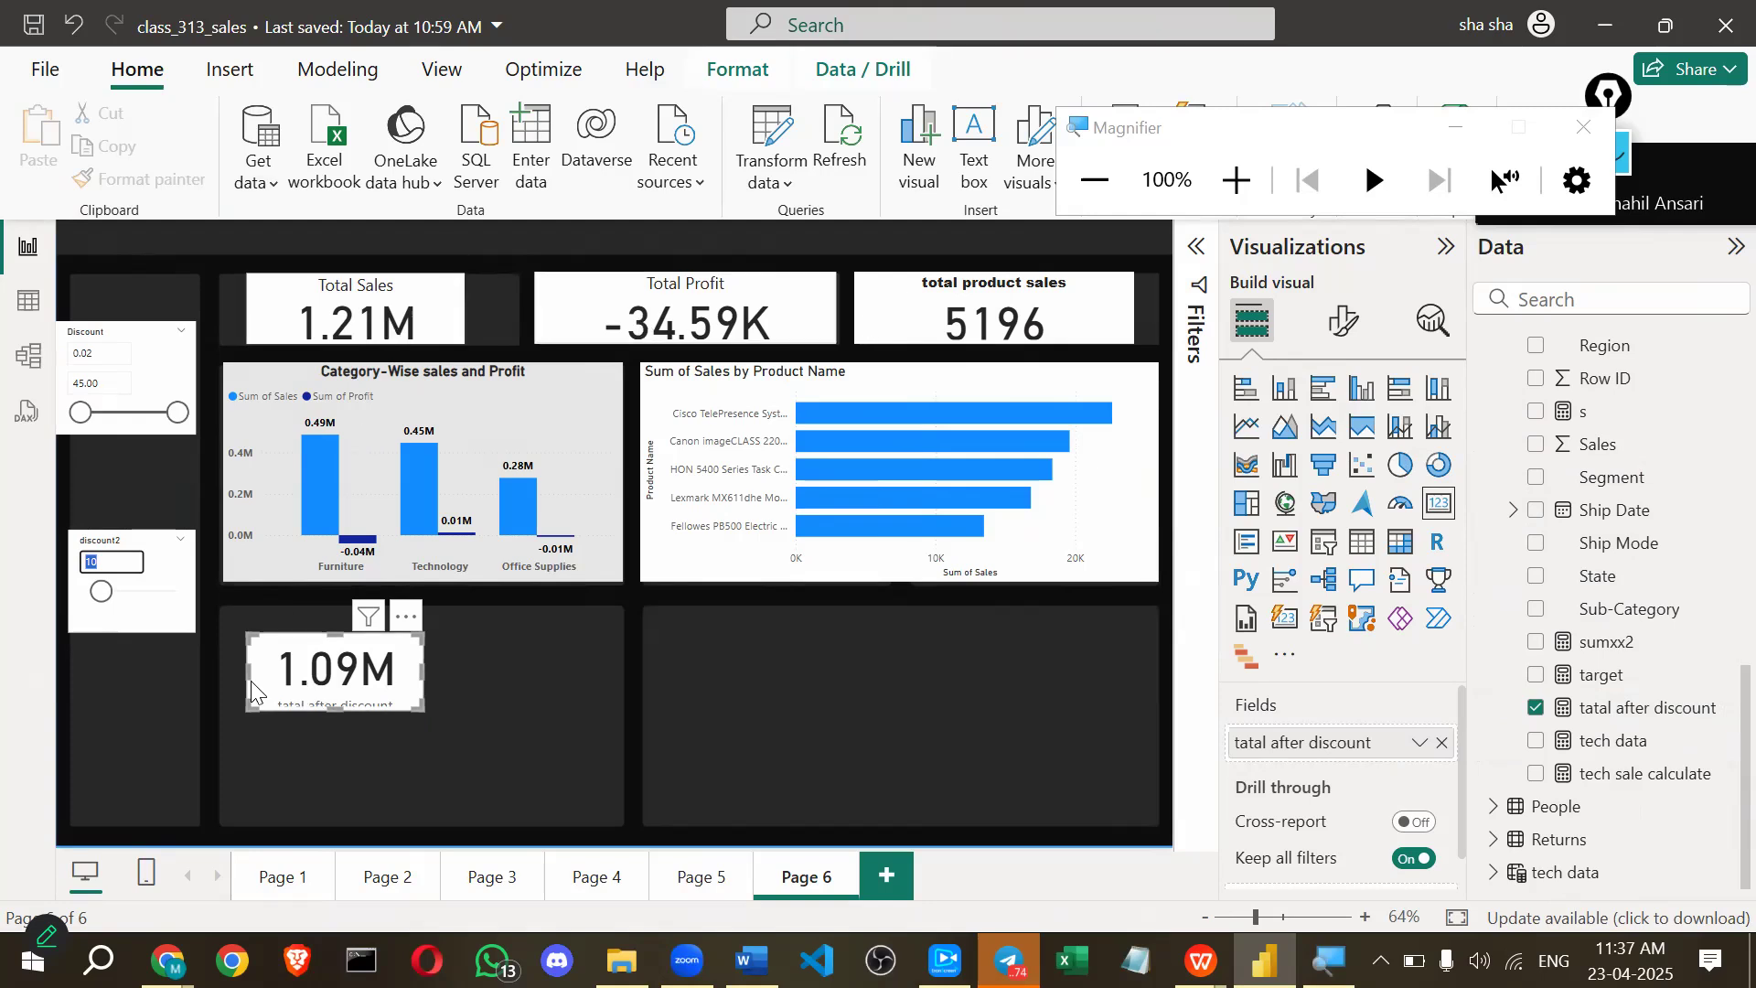
pyautogui.moveTo(337, 708)
pyautogui.mouseDown()
pyautogui.moveTo(336, 731)
pyautogui.moveTo(315, 717)
pyautogui.mouseUp()
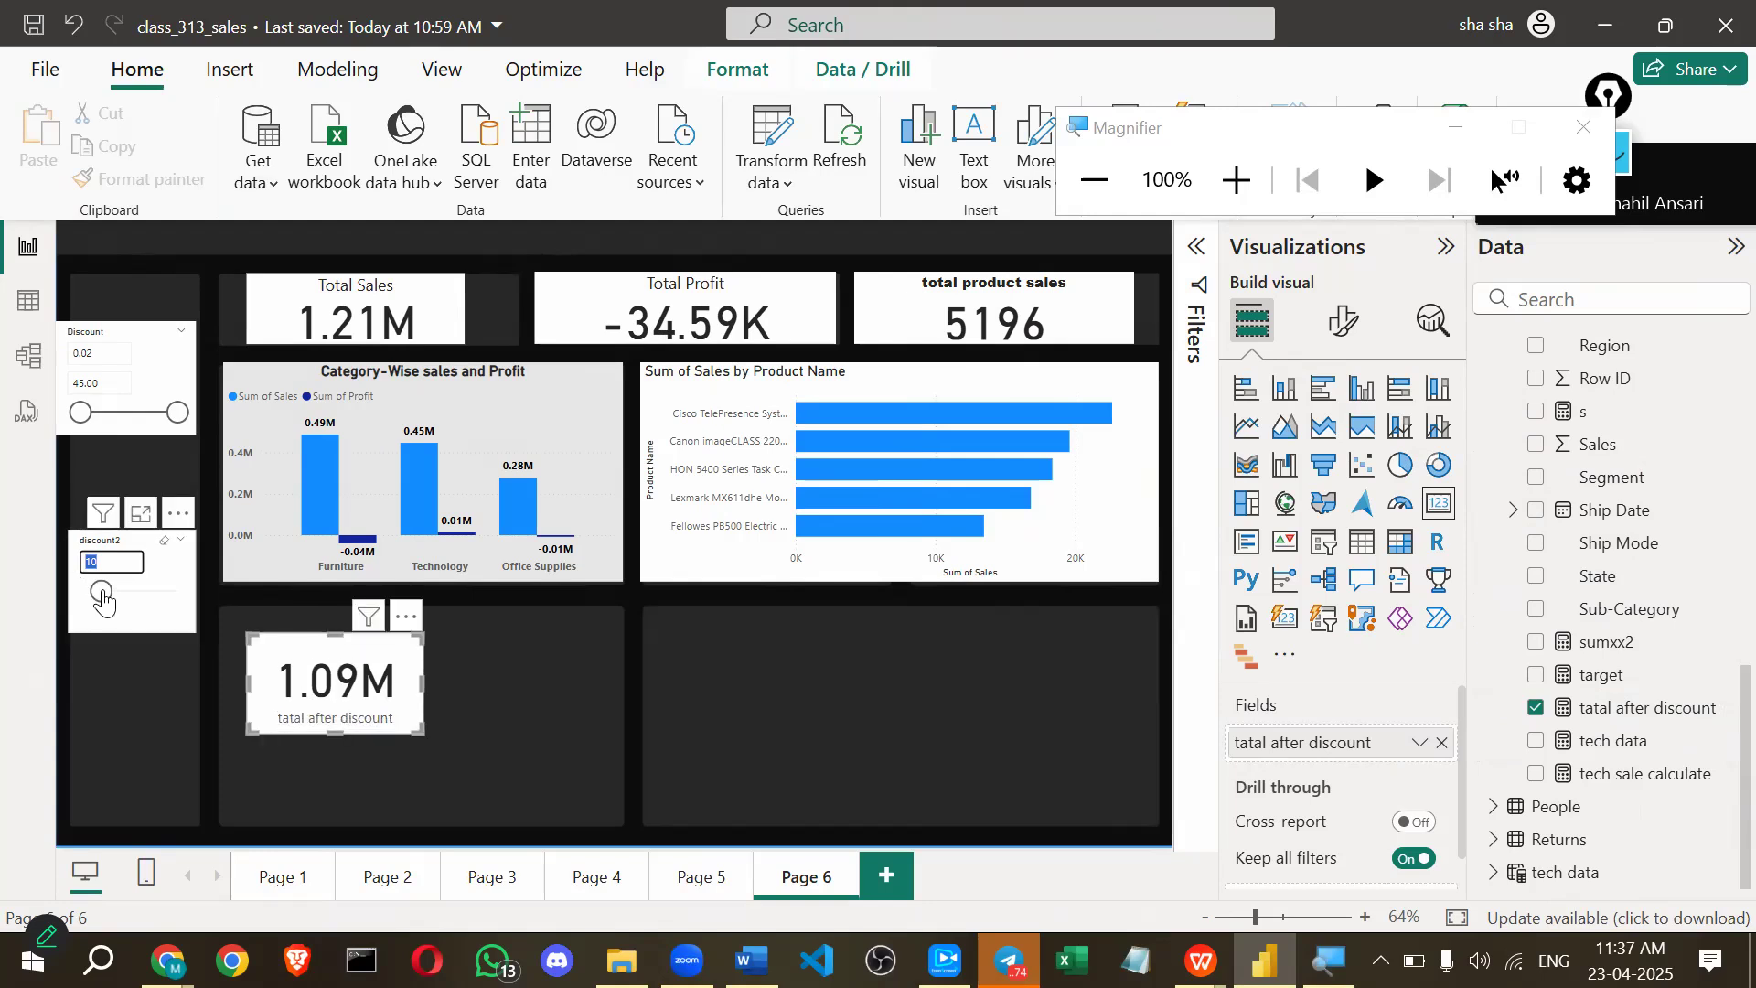
# Try the discount2 slicer at 34, 60, 29 and 14, and nudge the slicer slightly upward on the page.
pyautogui.moveTo(103, 599); pyautogui.dragTo(126, 601)
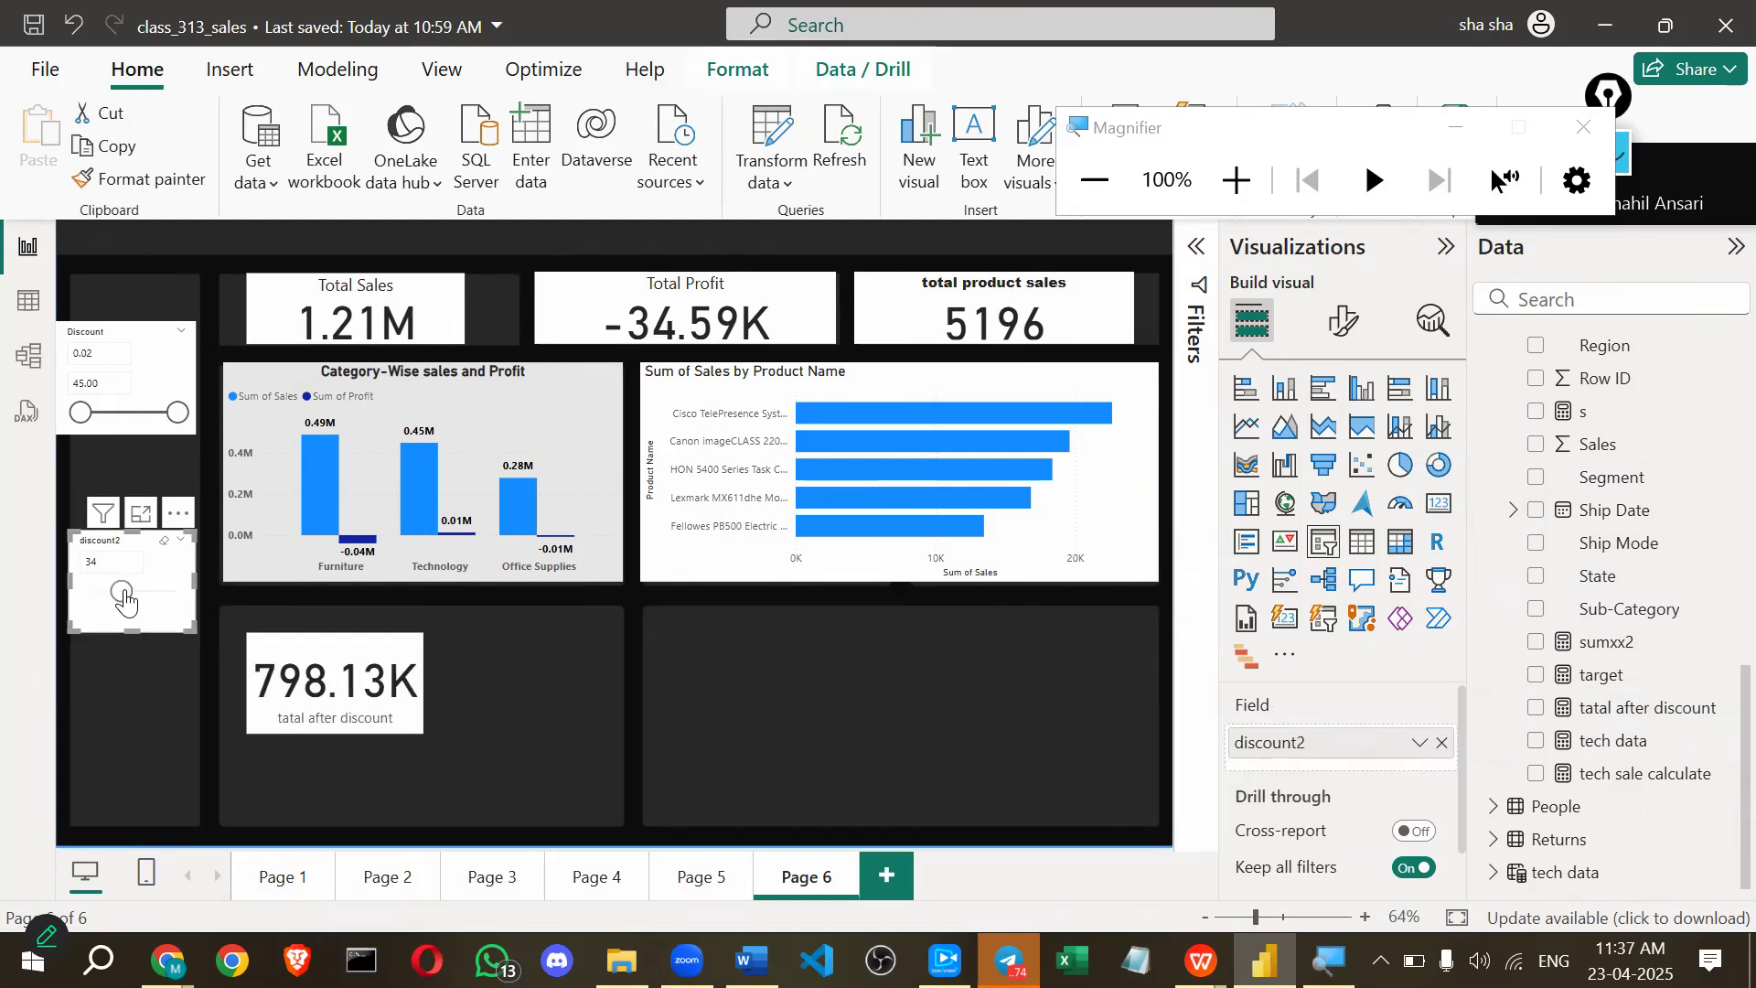
pyautogui.moveTo(126, 600); pyautogui.dragTo(153, 596)
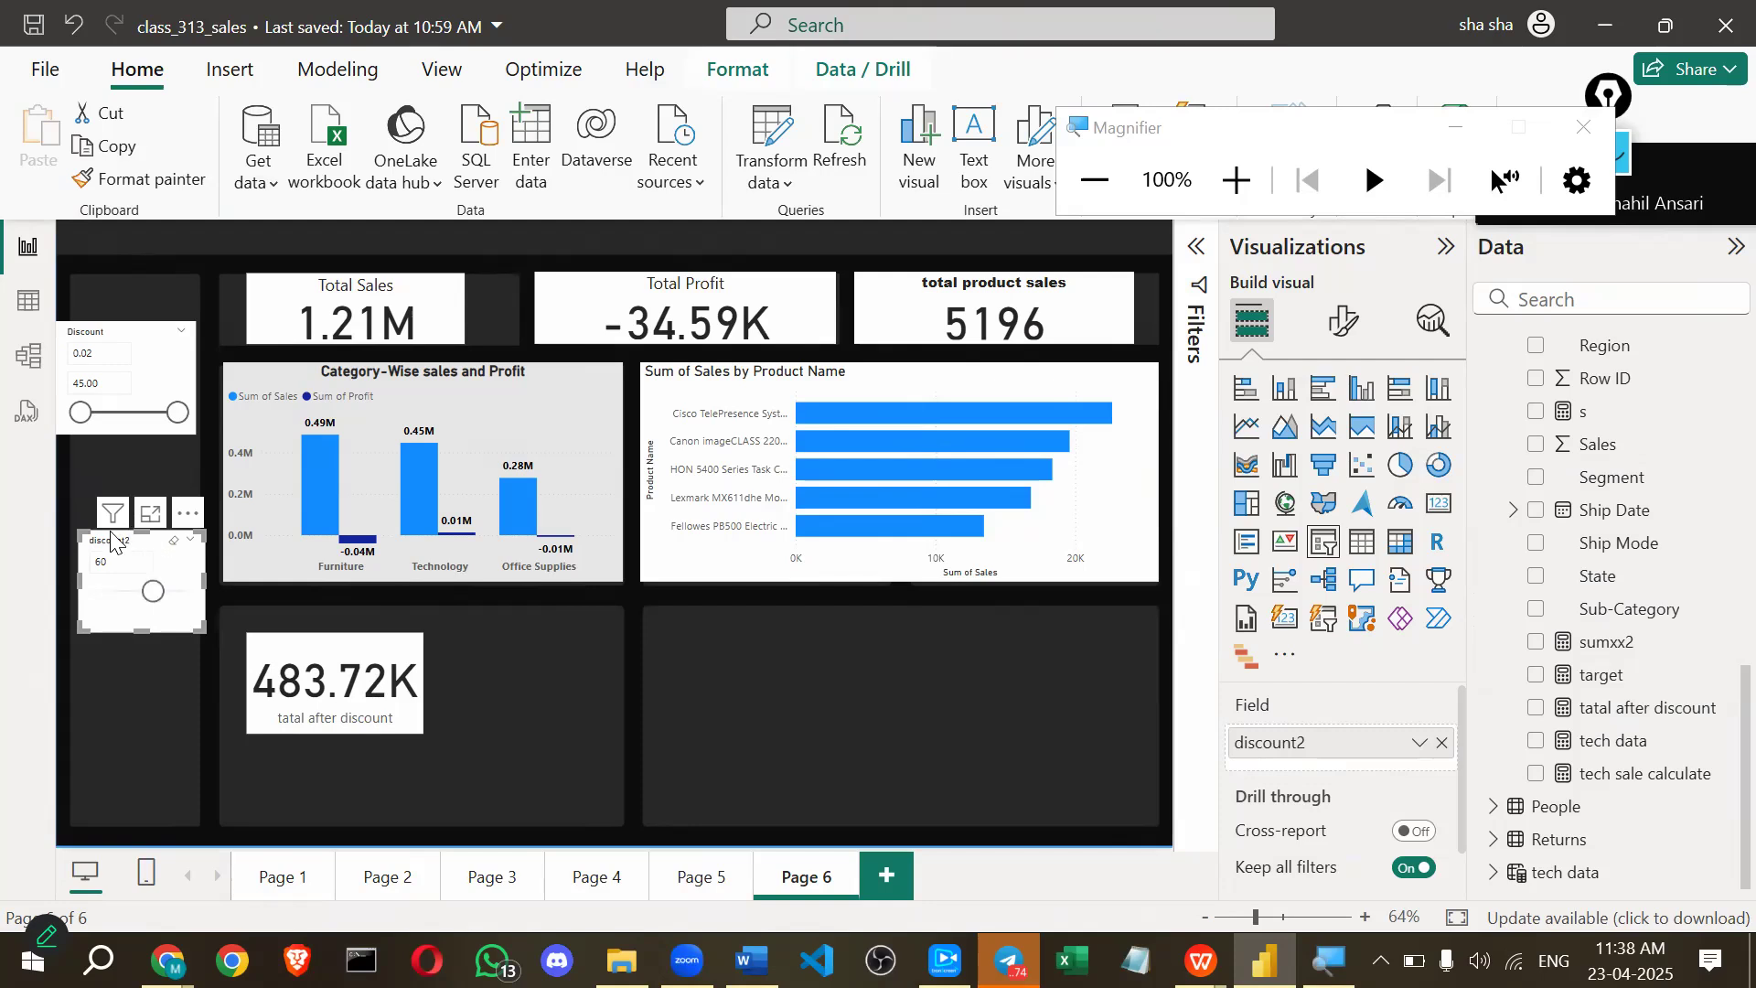
pyautogui.moveTo(111, 539); pyautogui.dragTo(101, 529)
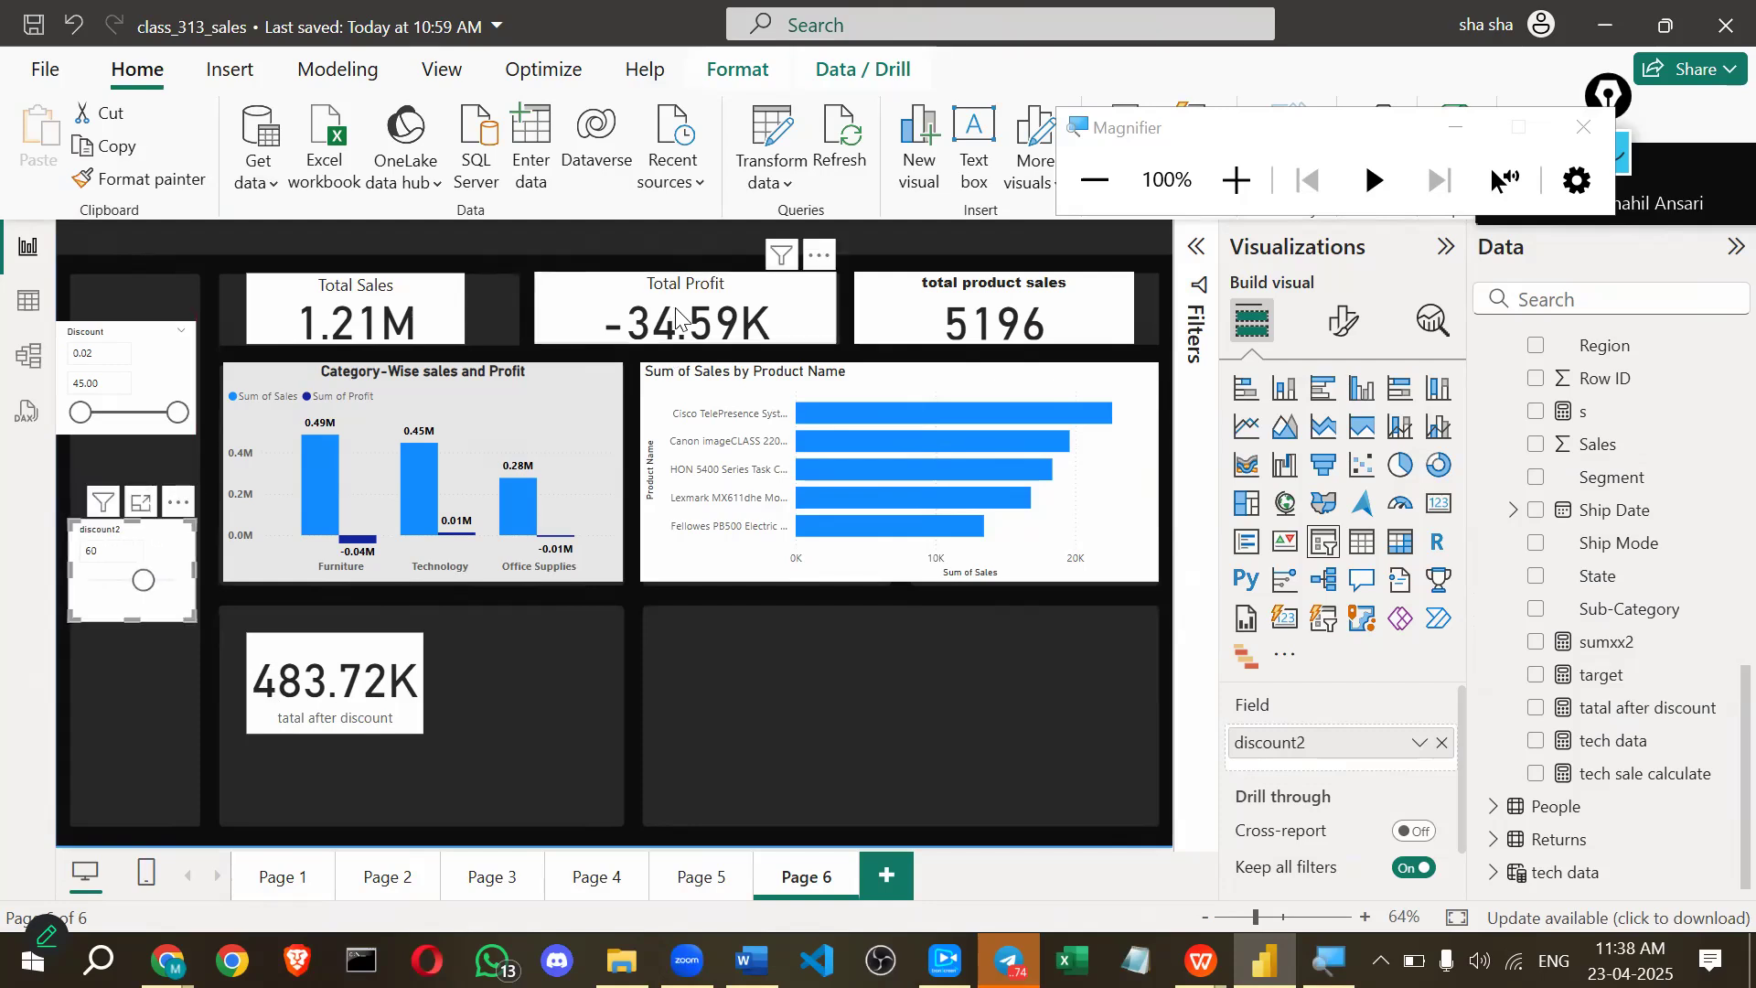
pyautogui.moveTo(316, 448)
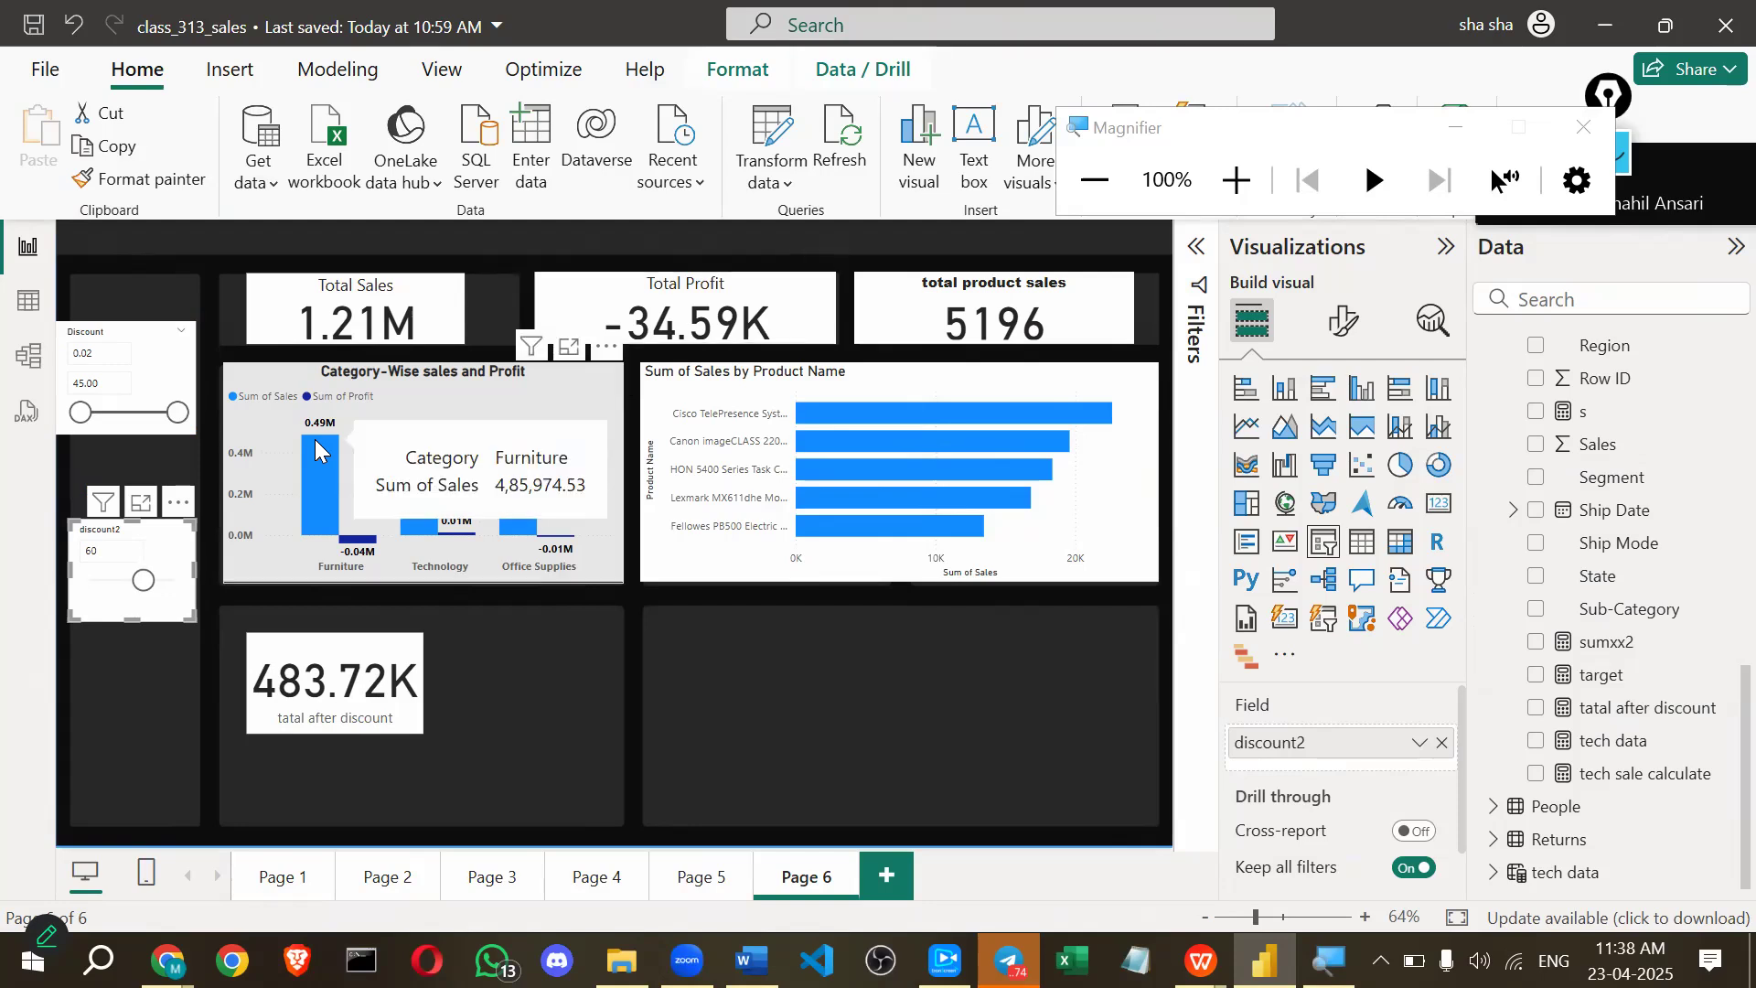
pyautogui.moveTo(144, 580); pyautogui.dragTo(114, 585)
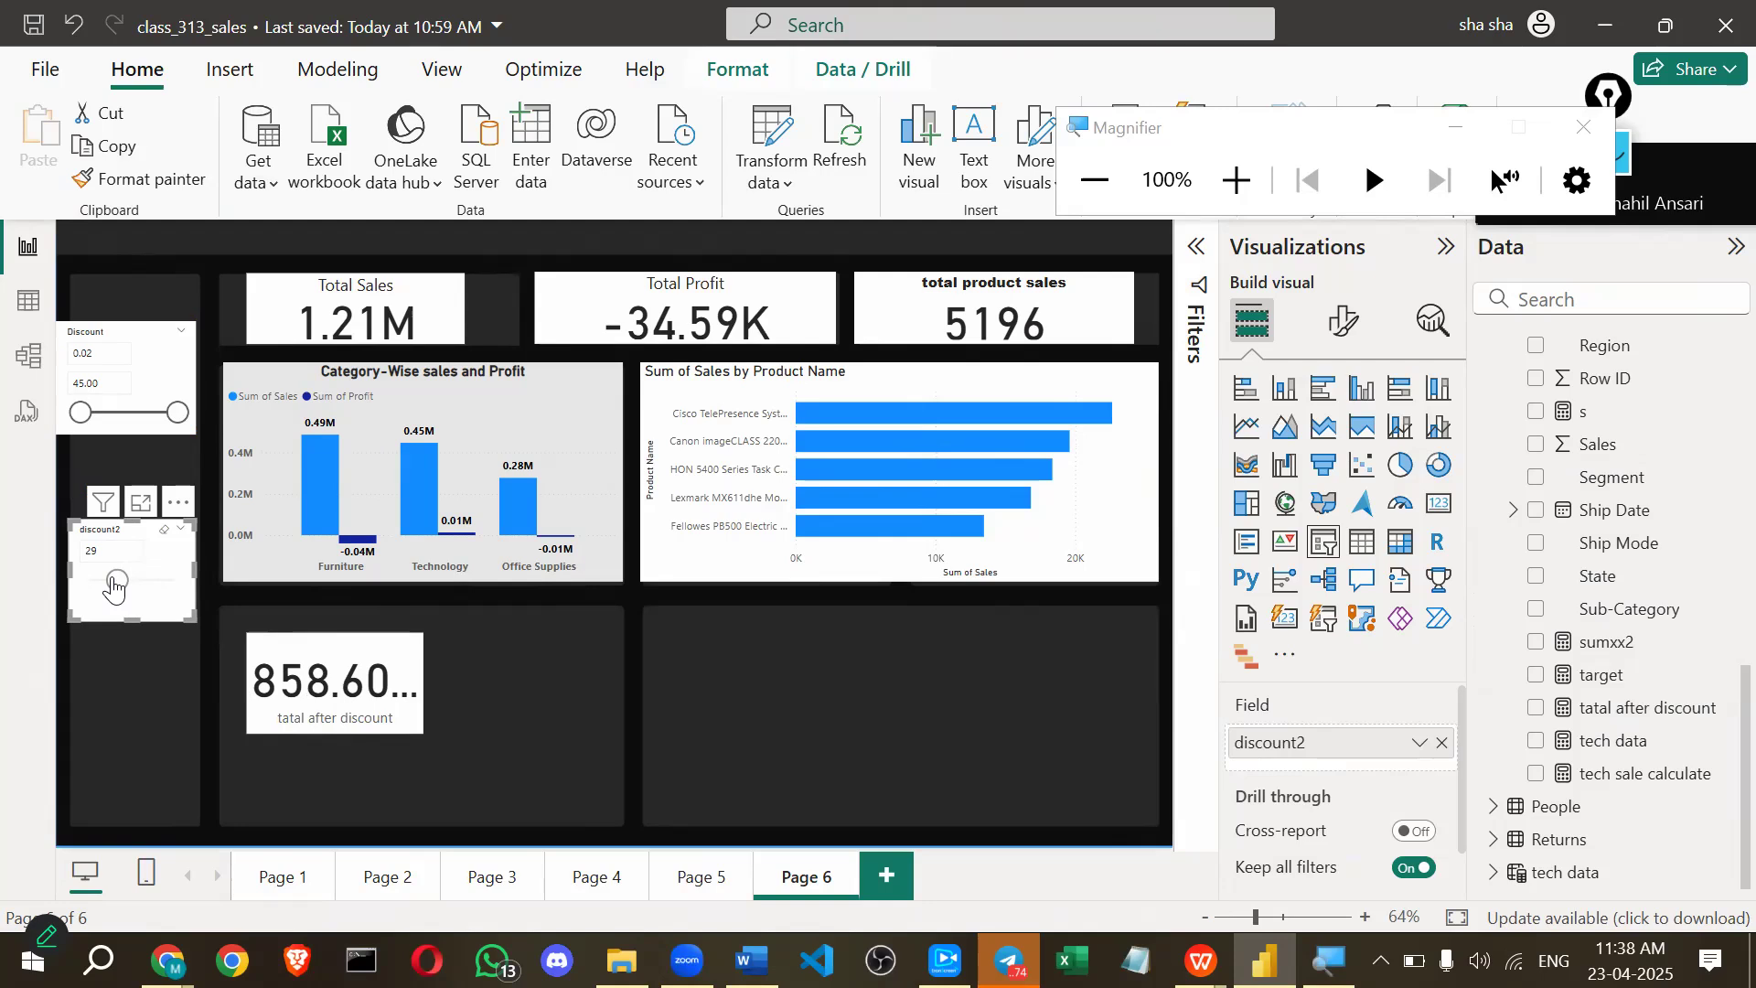
pyautogui.moveTo(125, 593); pyautogui.dragTo(104, 582)
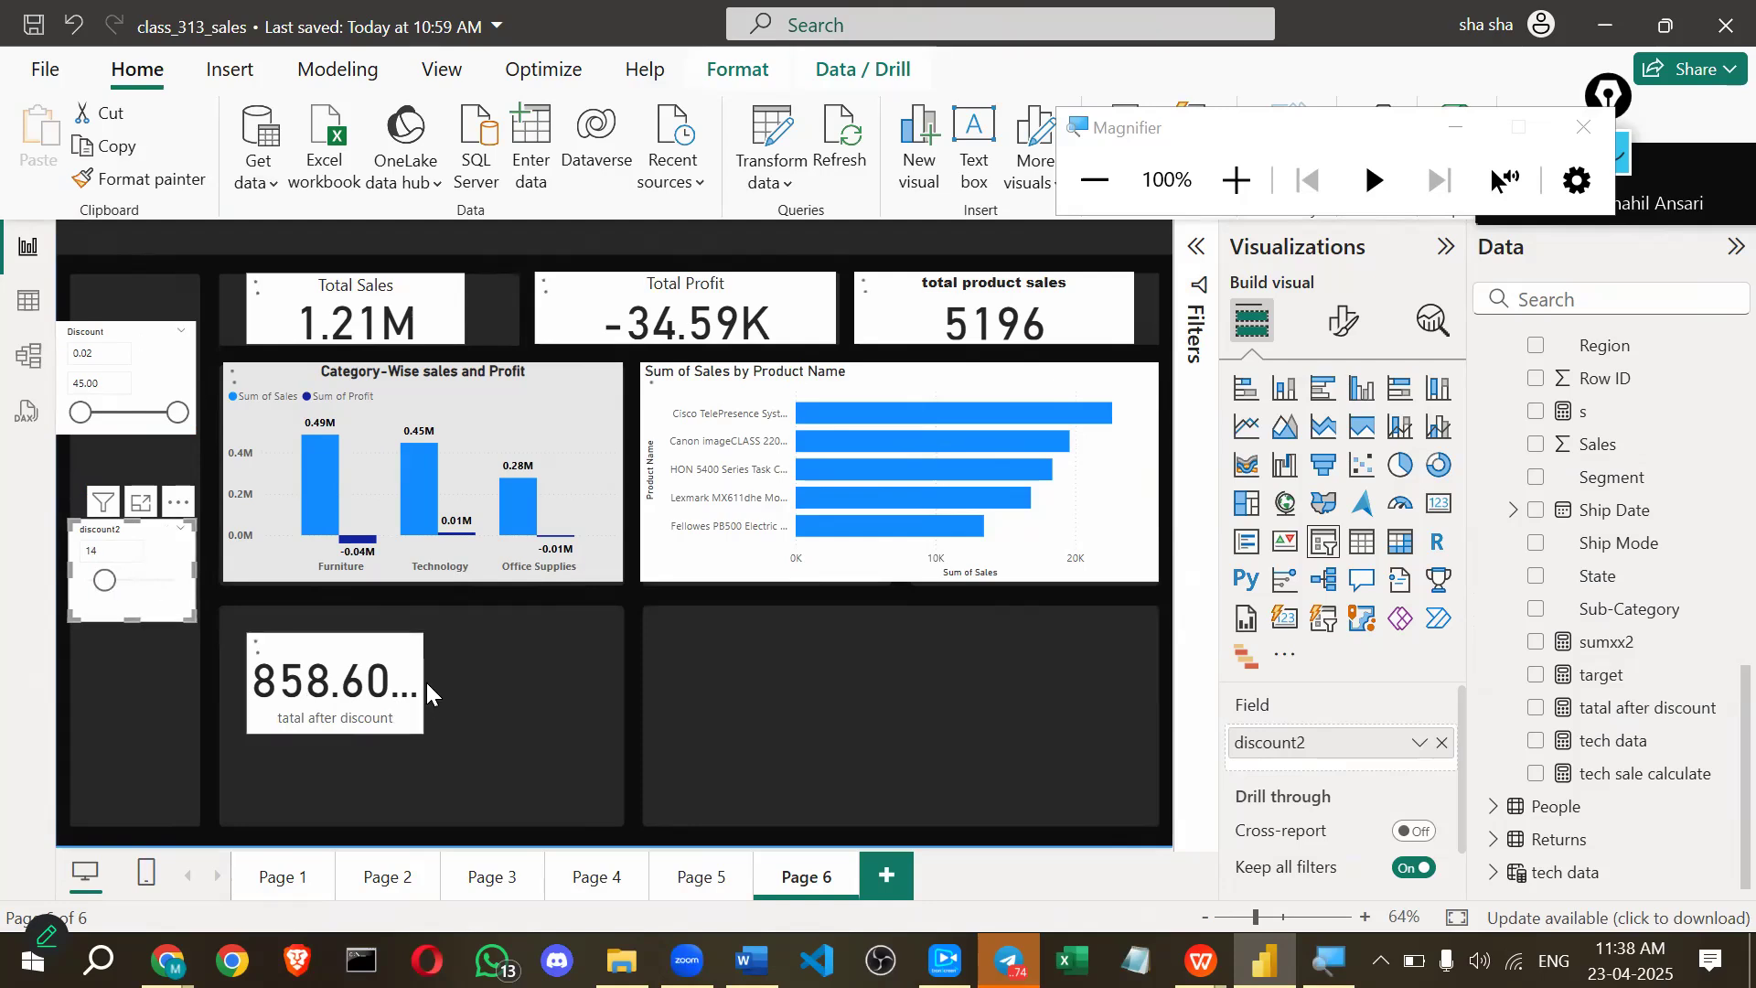
# Display the formula of the tatal after discount measure and set the discount2 slicer to 0.
pyautogui.click(385, 657)
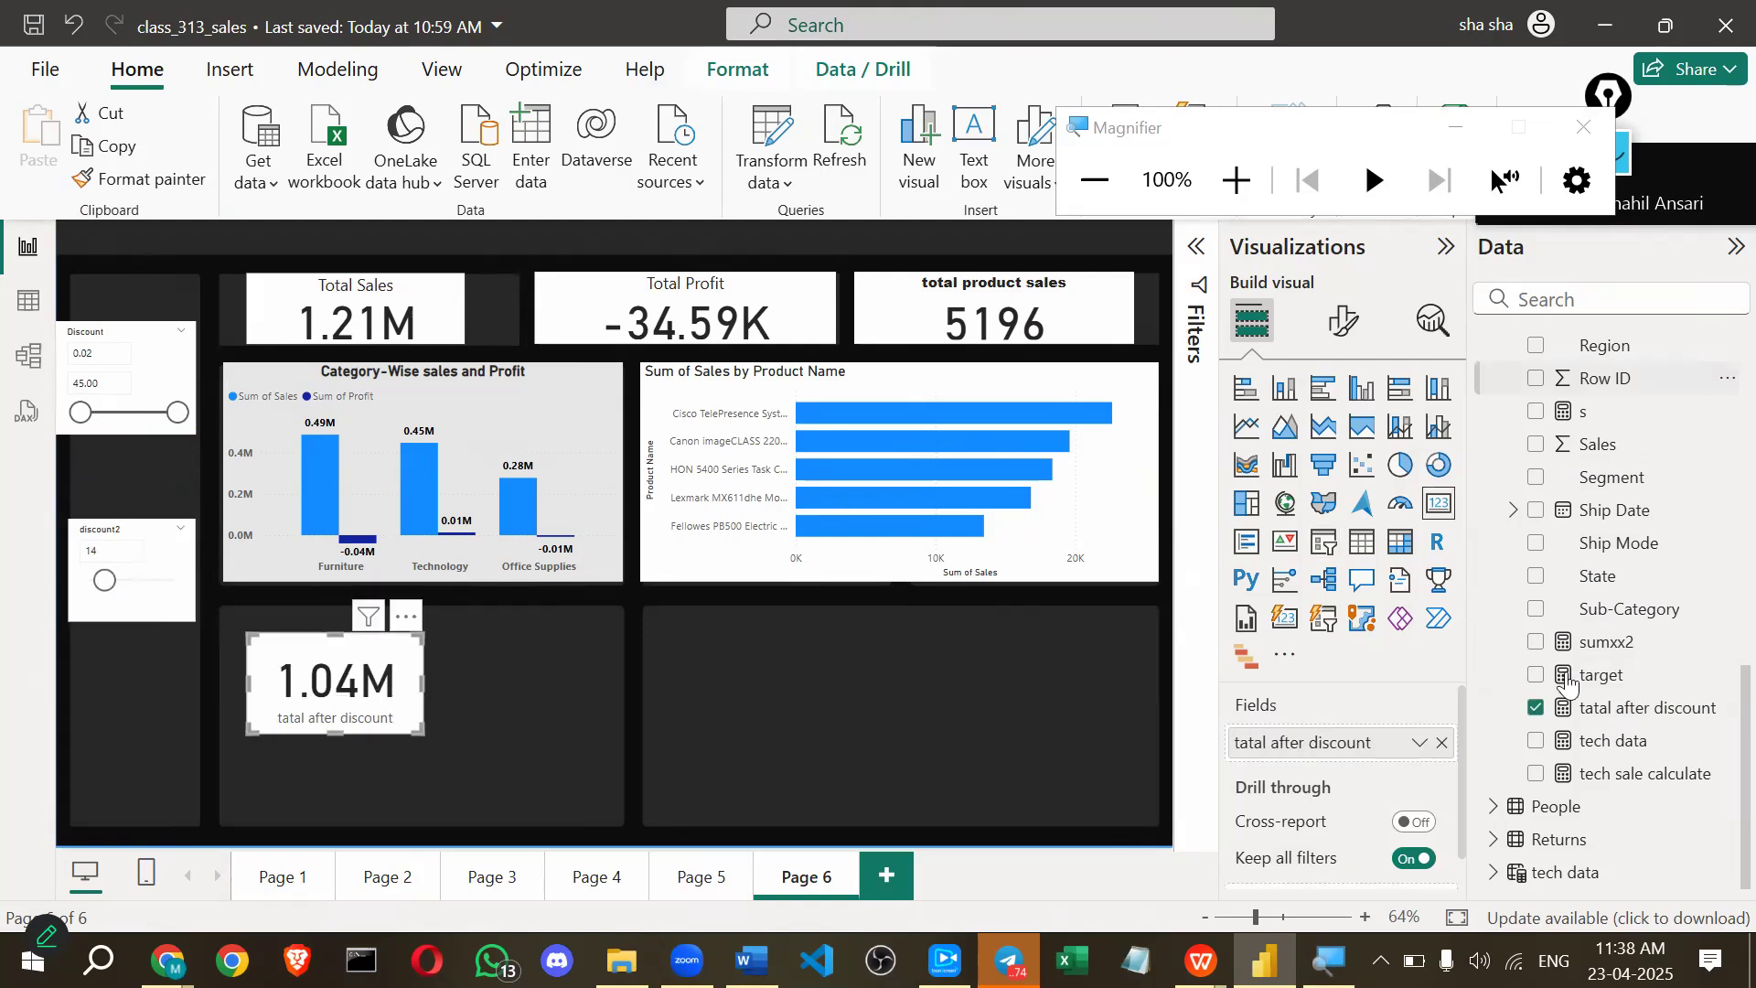
pyautogui.click(1649, 722)
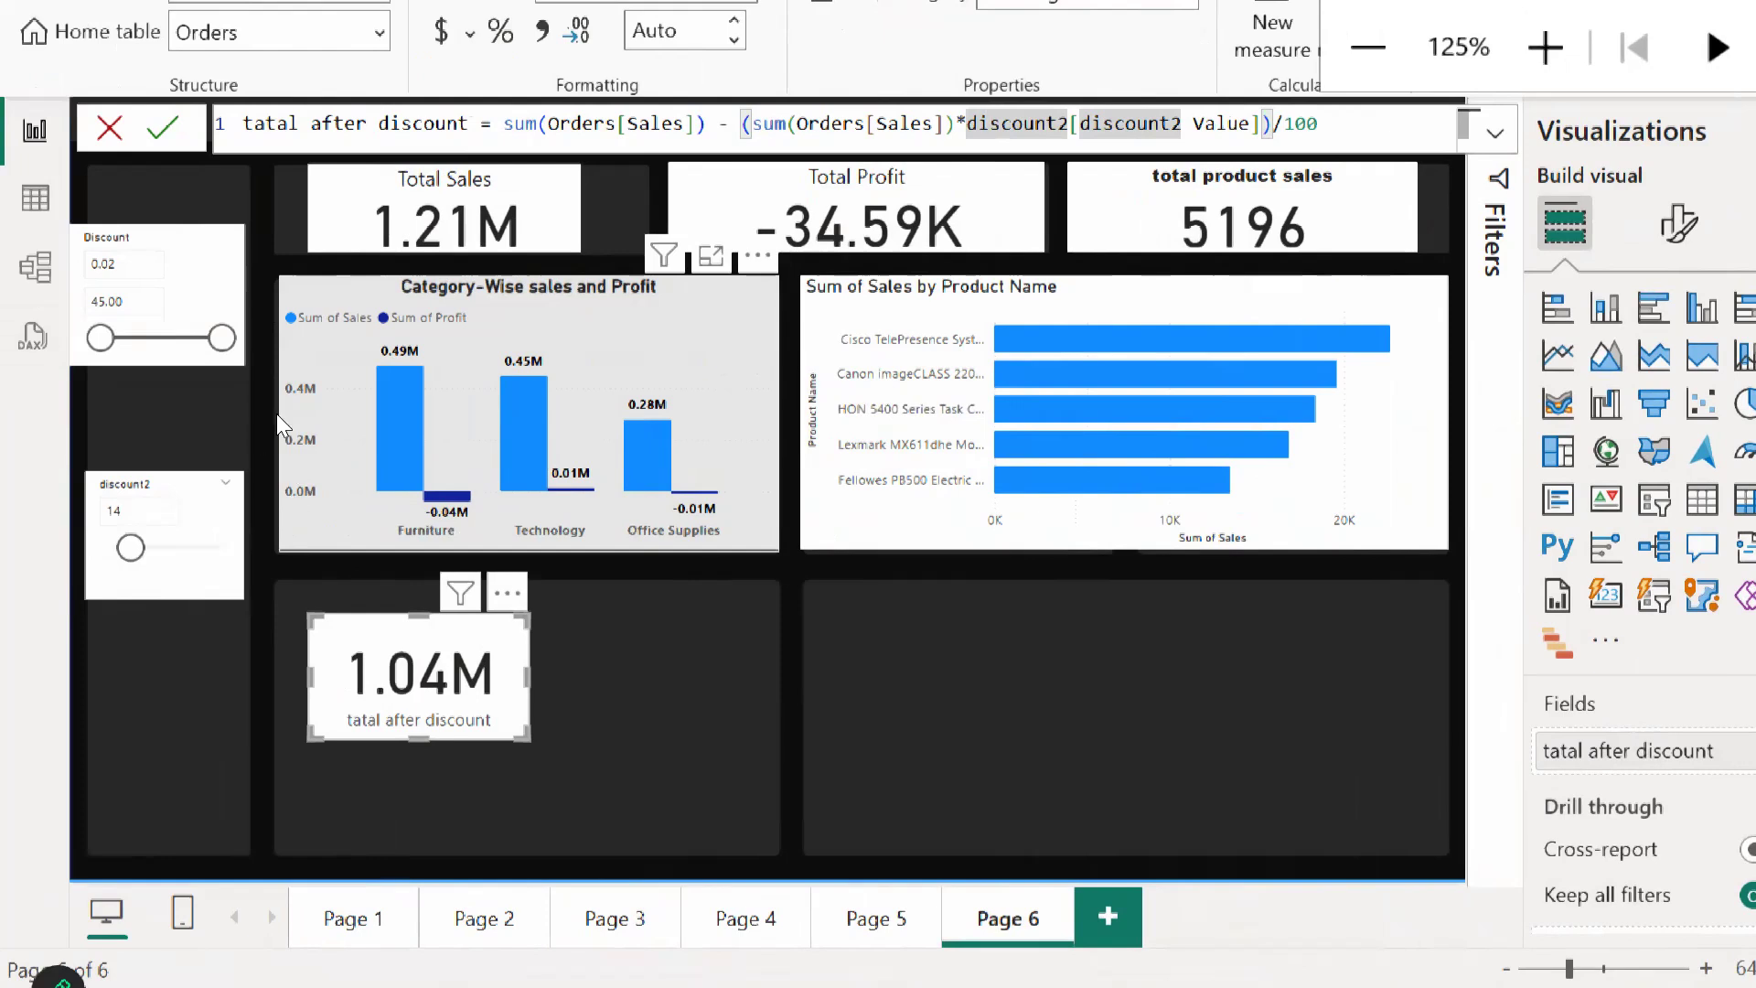
pyautogui.moveTo(92, 595)
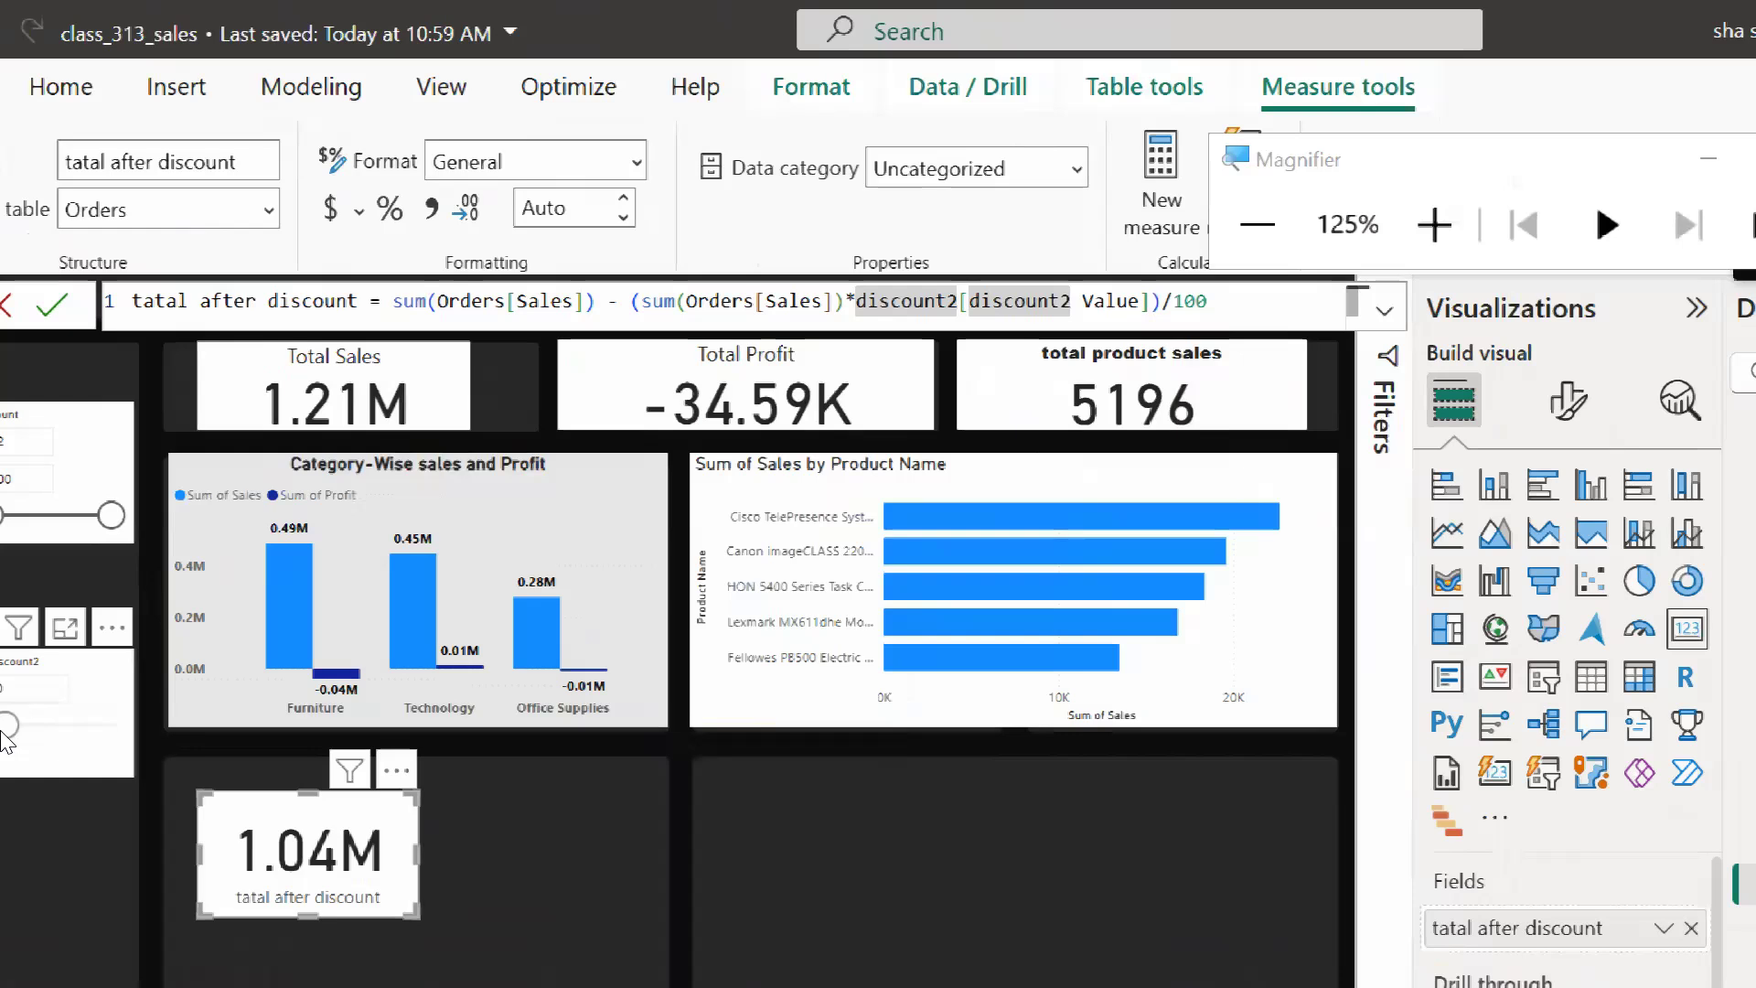
pyautogui.click(92, 590)
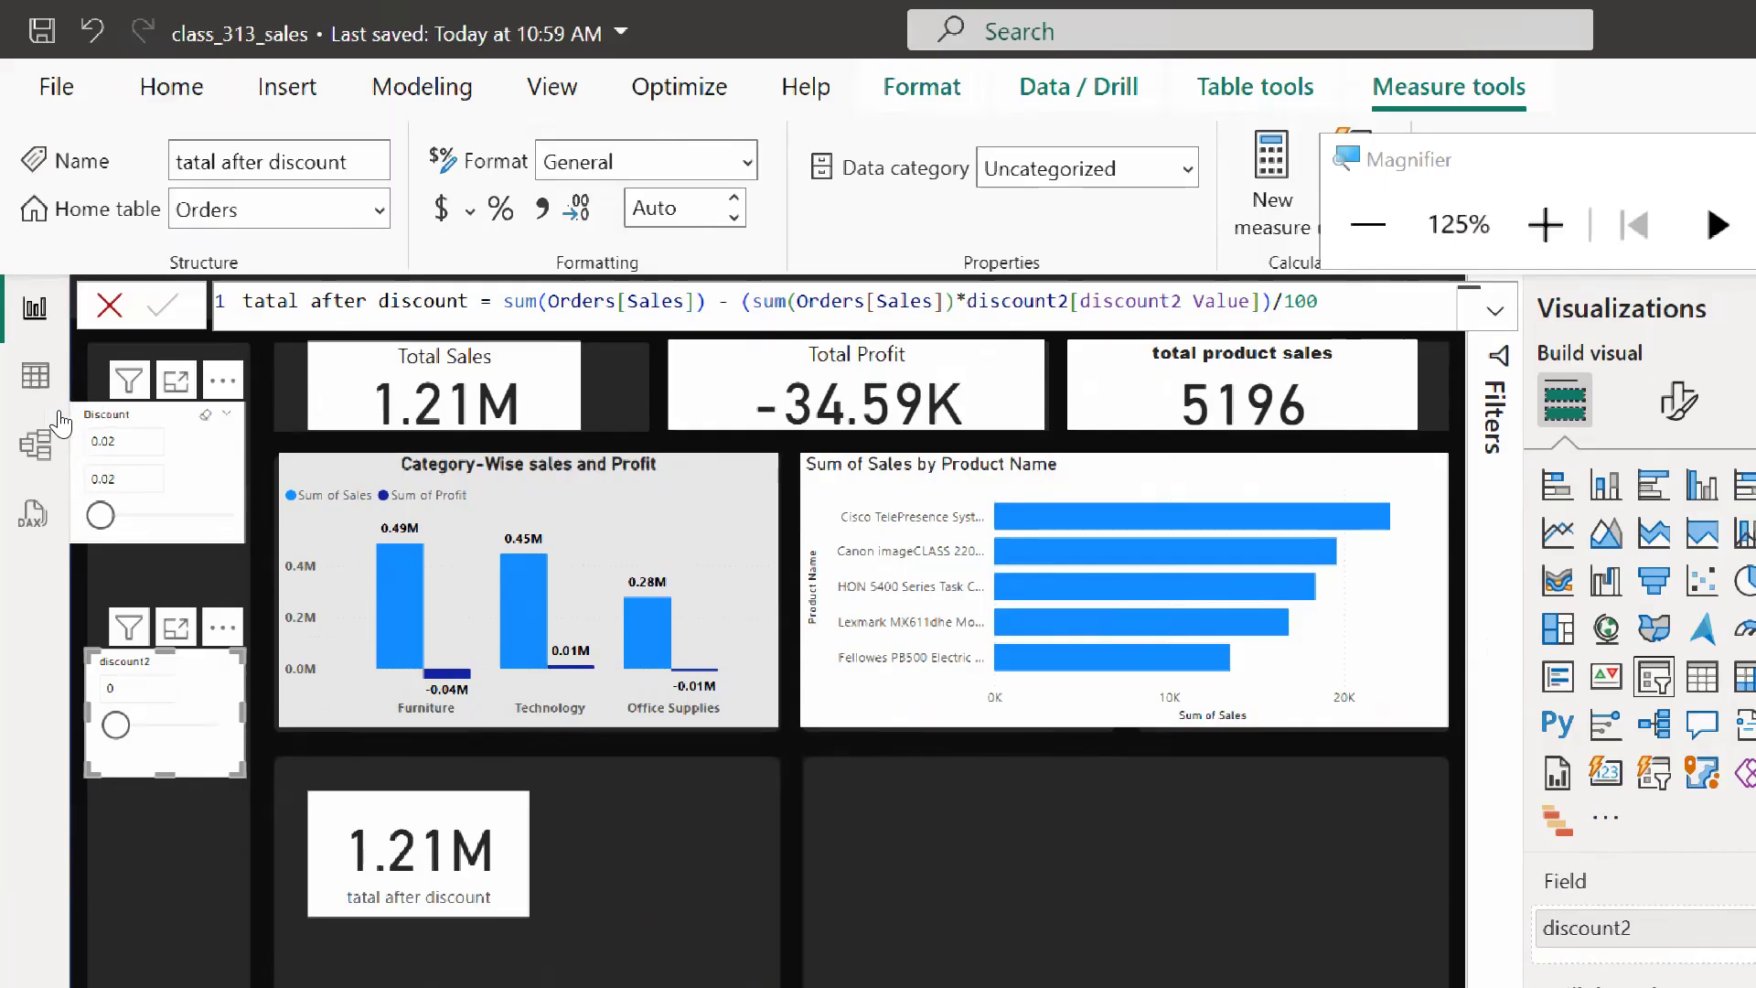
# Delete the original Discount slicer from the page and set the discount2 slicer to 10.
pyautogui.click(73, 425)
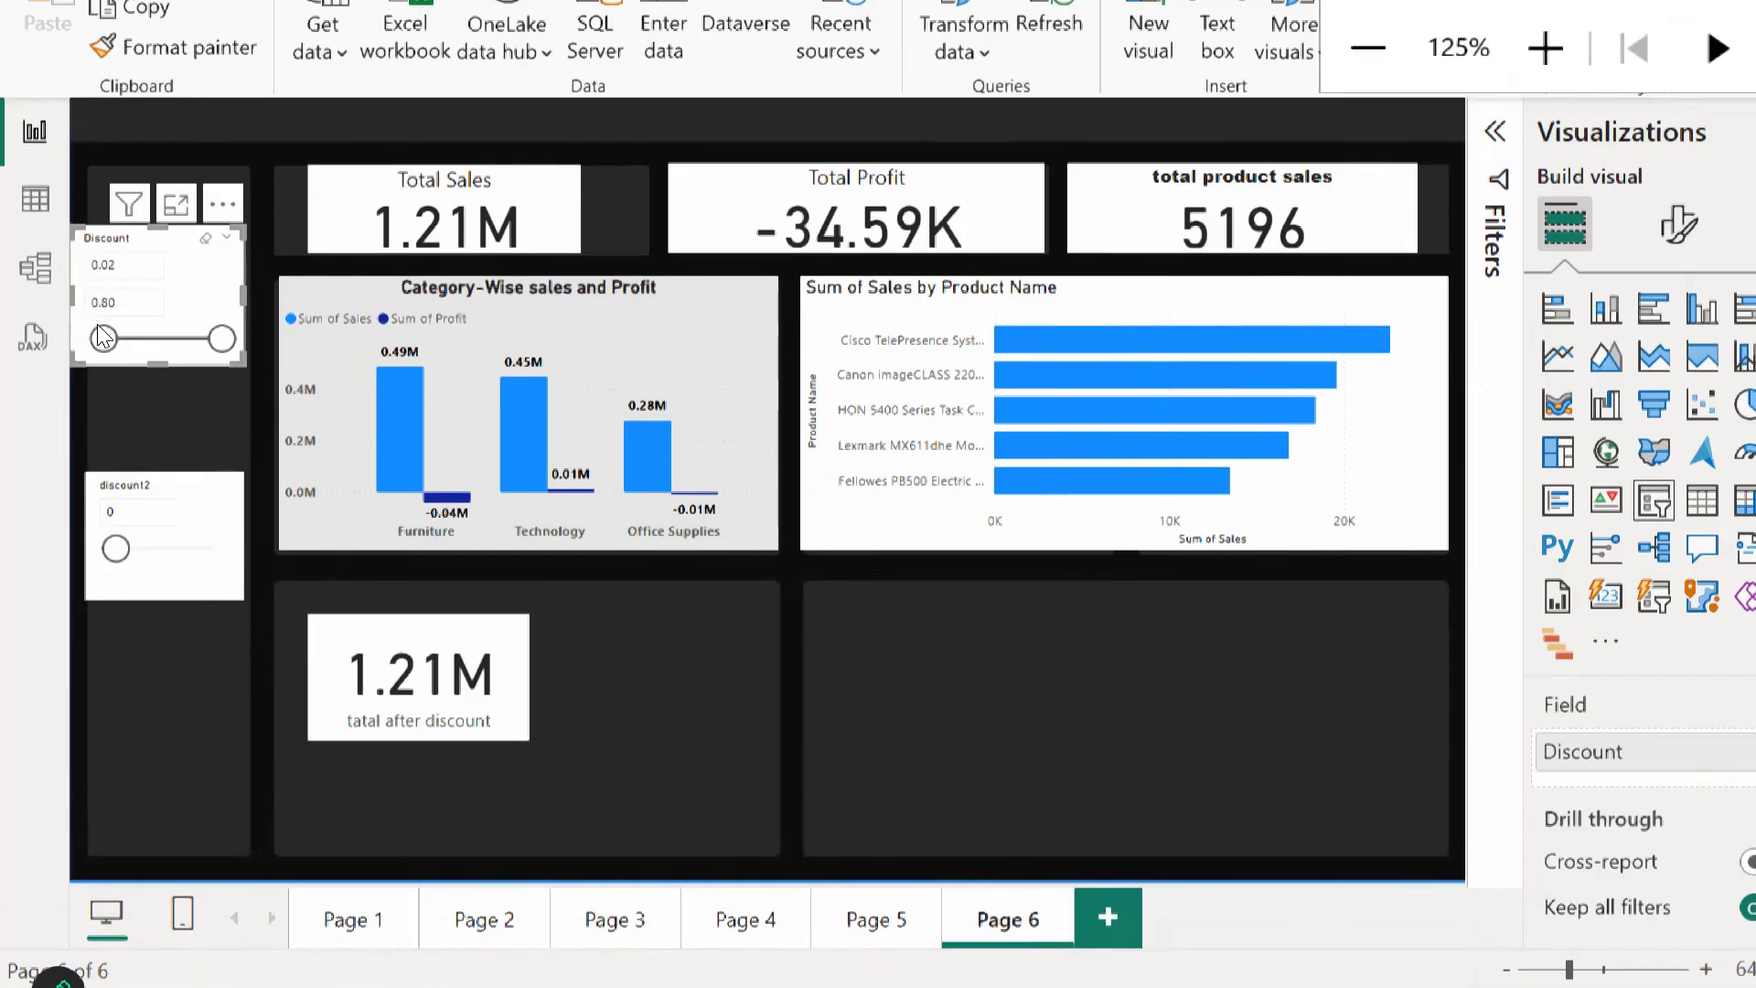
pyautogui.press('Delete')
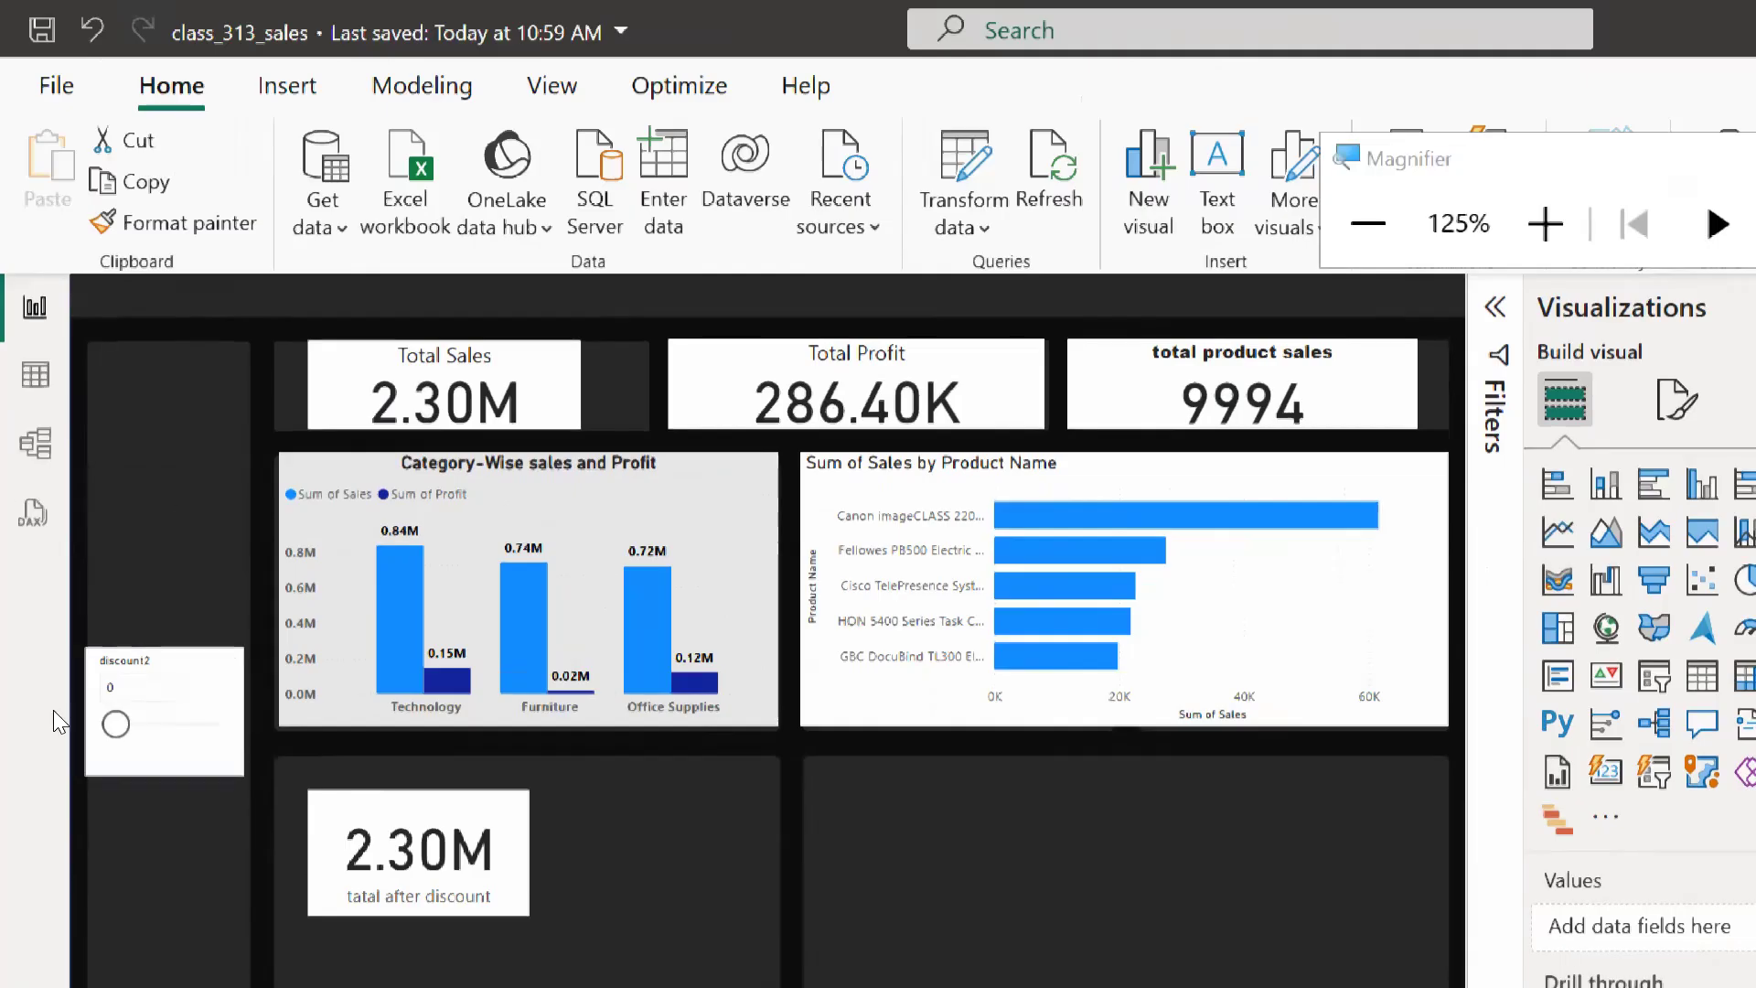
pyautogui.moveTo(95, 619)
pyautogui.moveTo(95, 588)
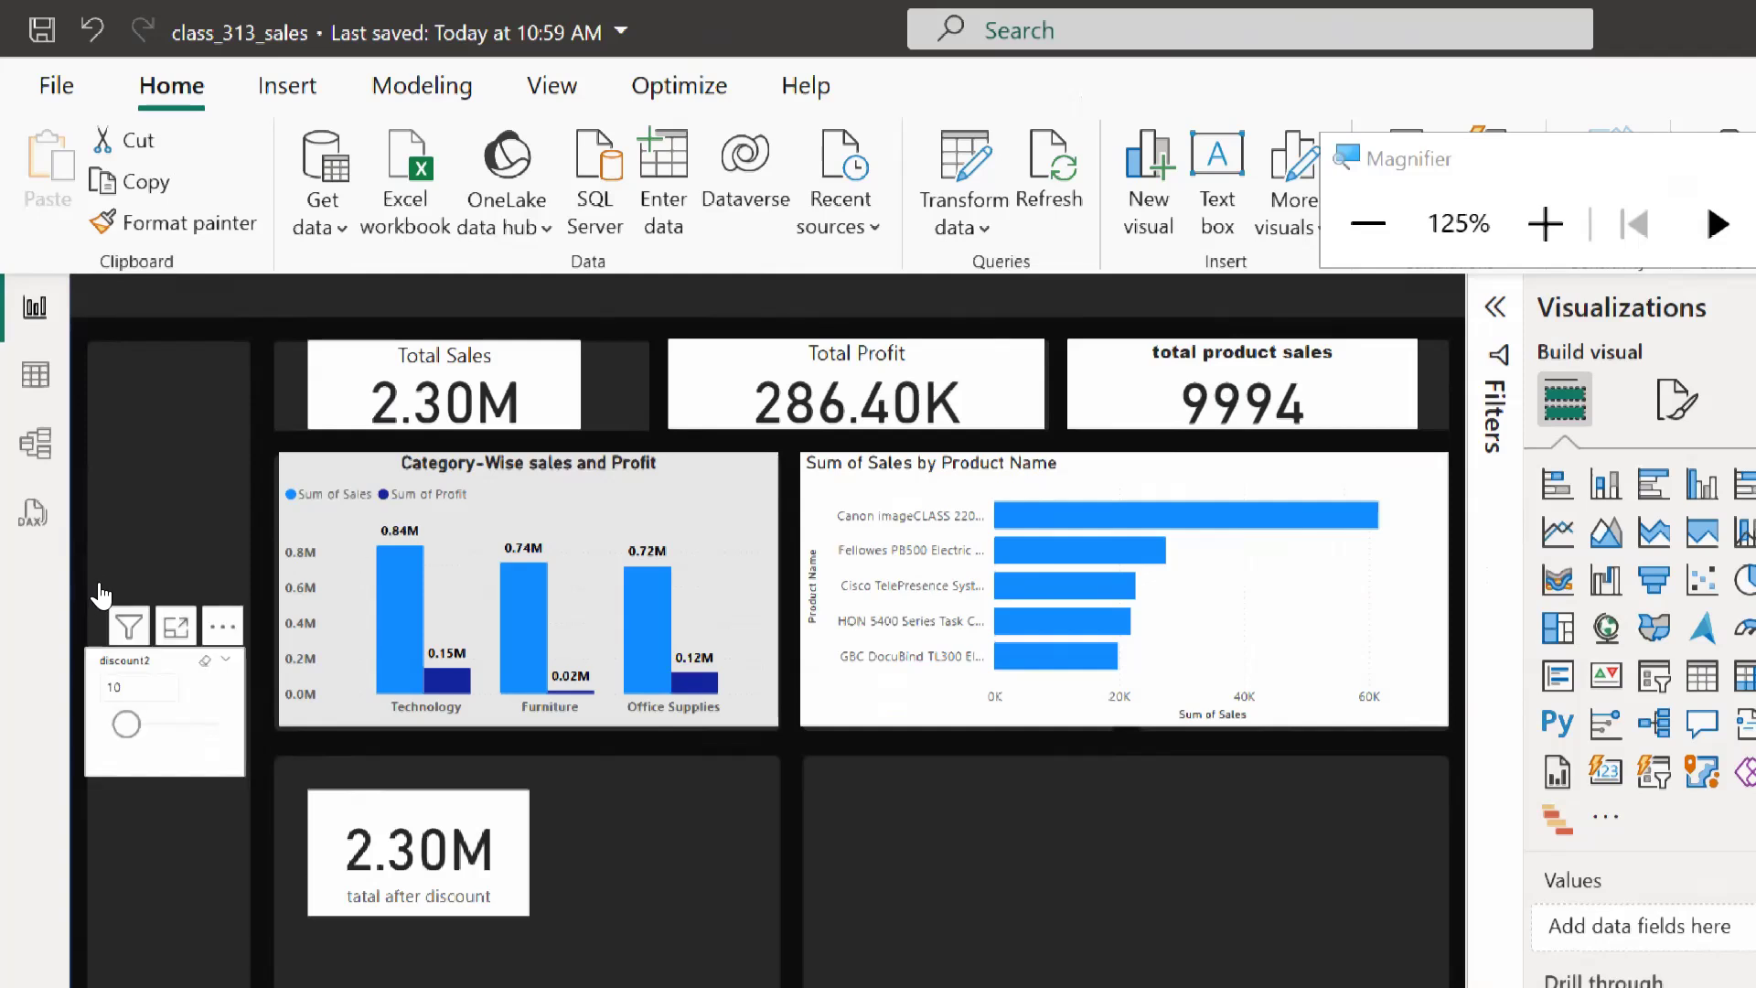
pyautogui.click(102, 595)
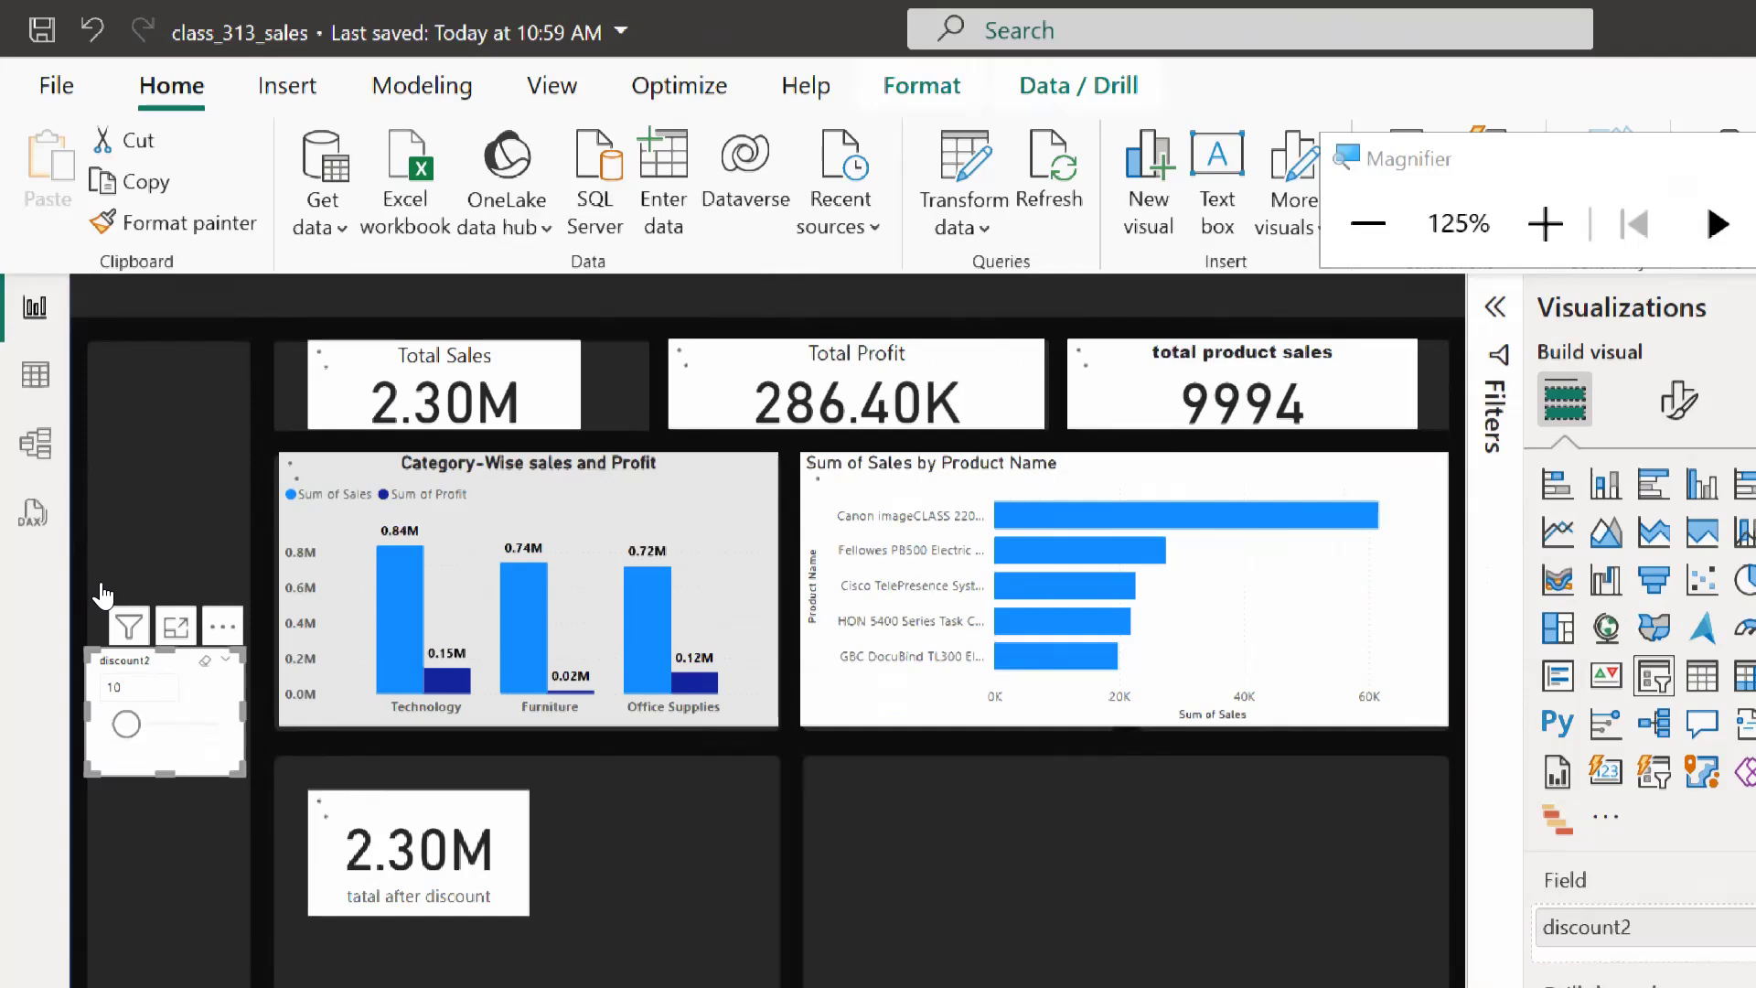
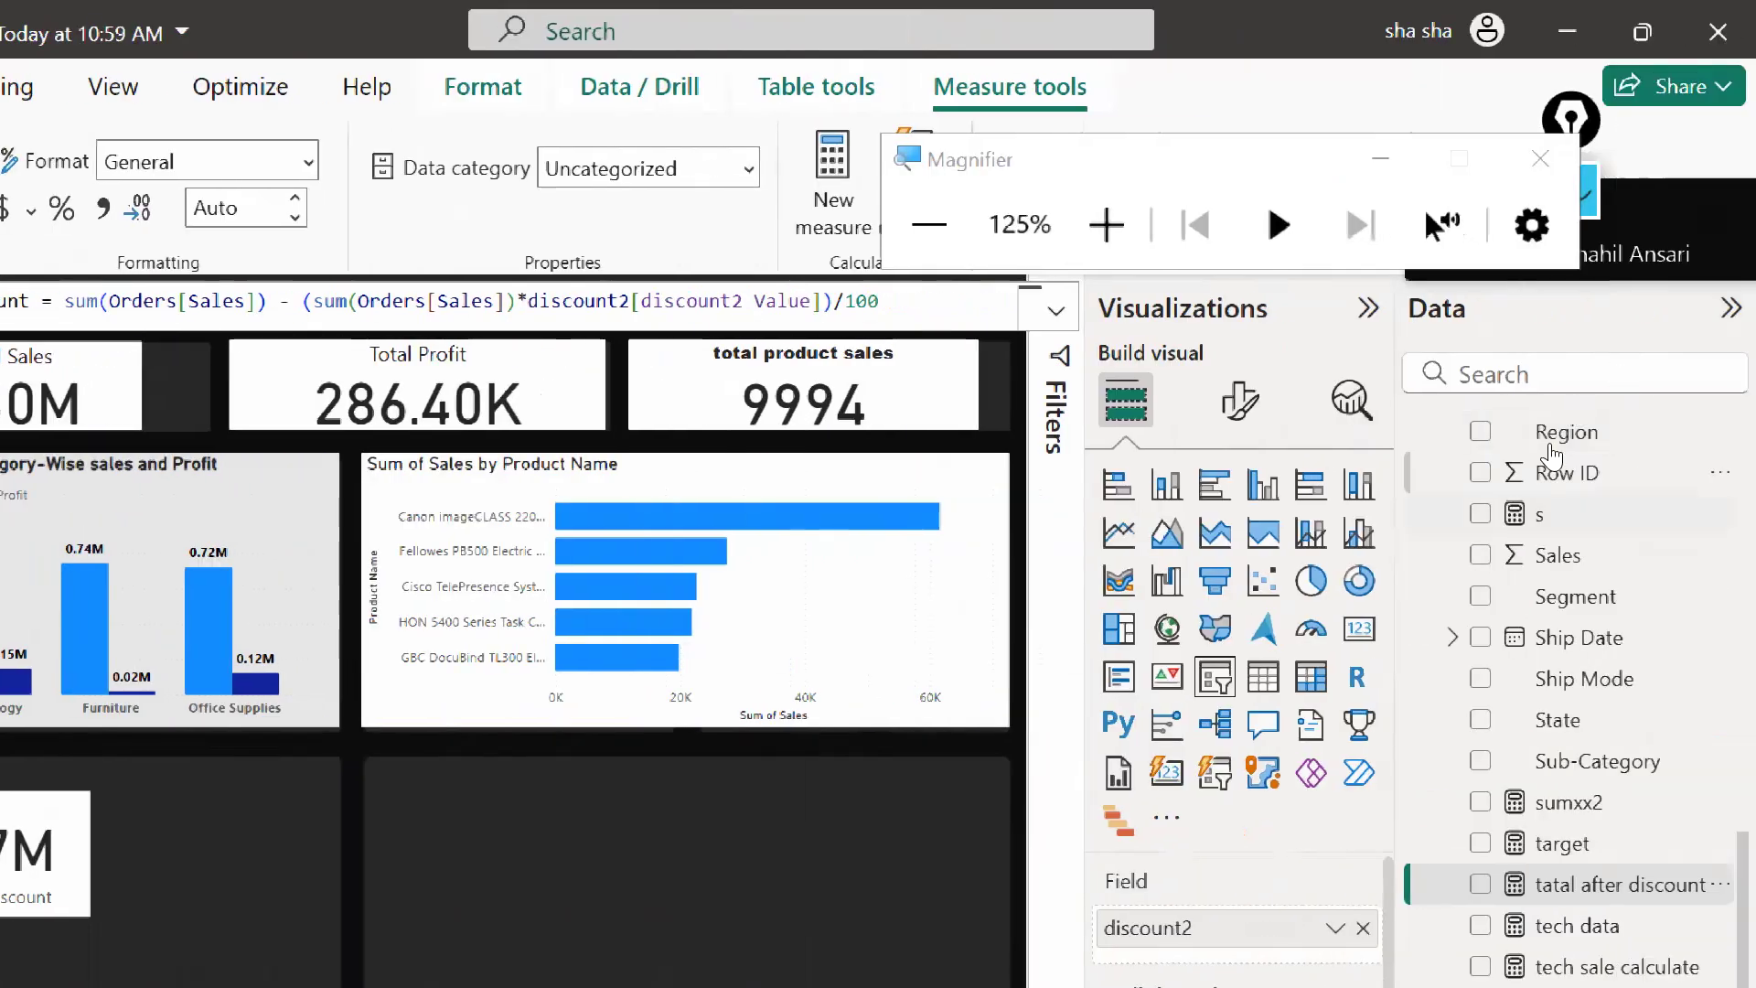
# Reset the discount2 slicer to 0 and select the measure's whole expression after the equals sign.
pyautogui.scroll(10, 1592, 430)
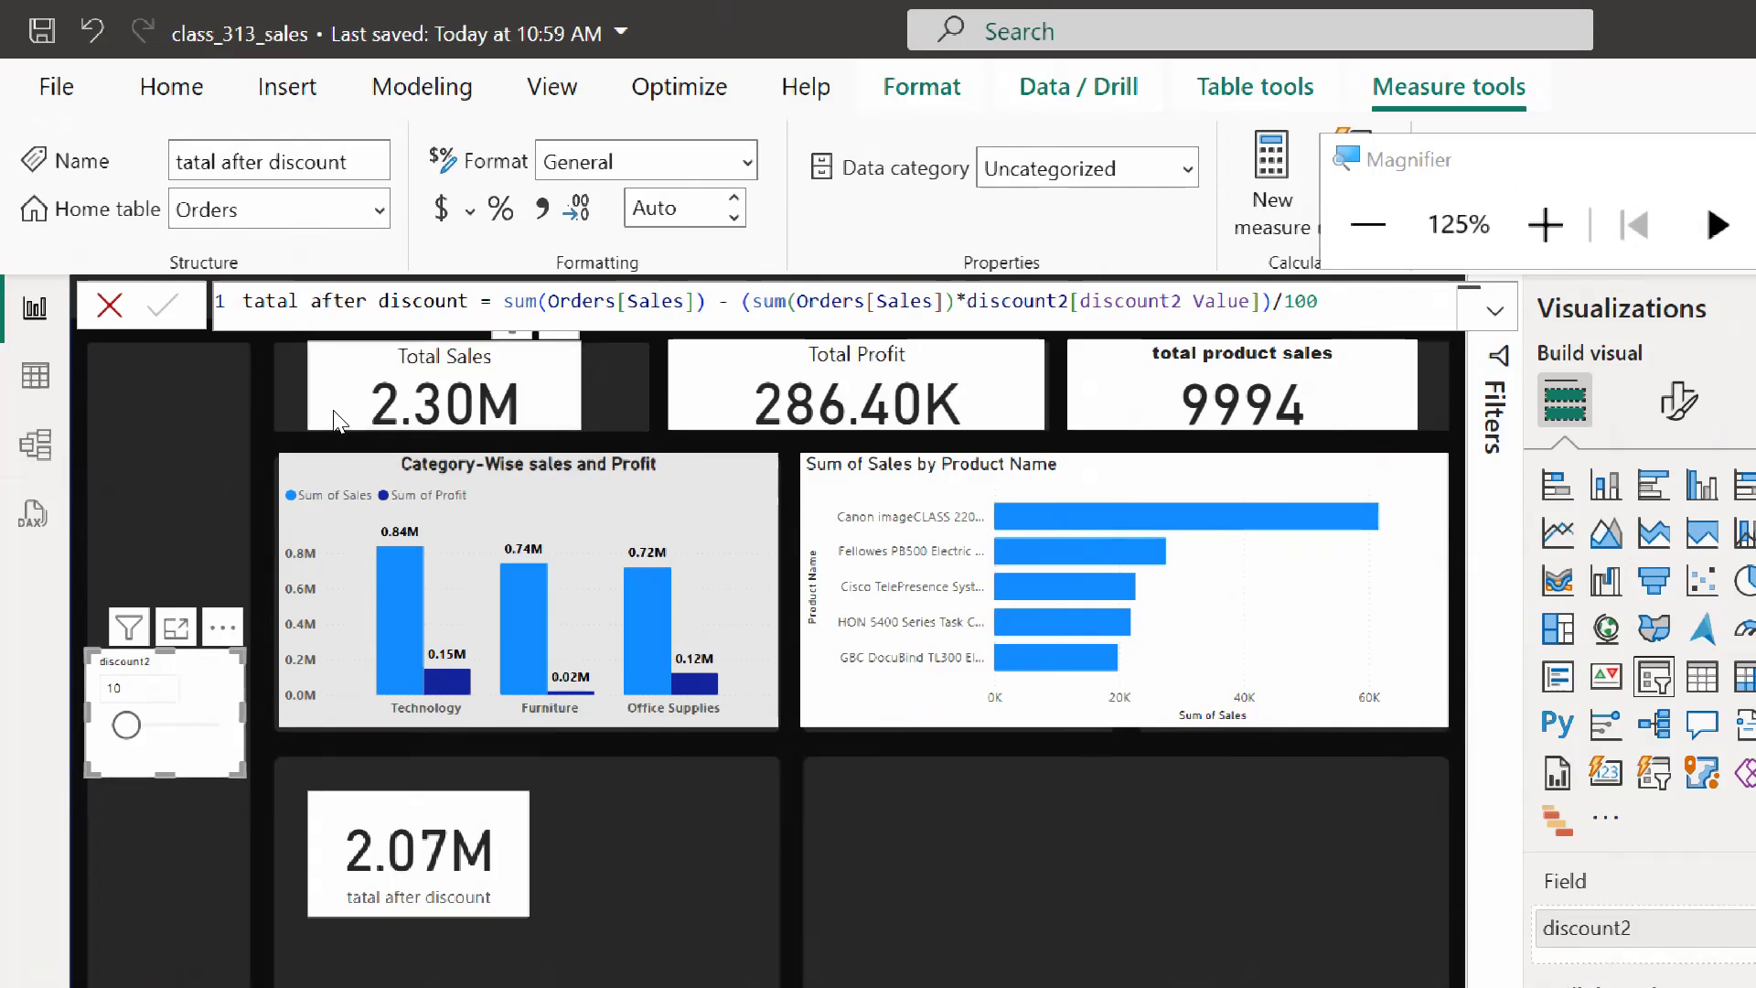
pyautogui.moveTo(123, 725); pyautogui.dragTo(91, 720)
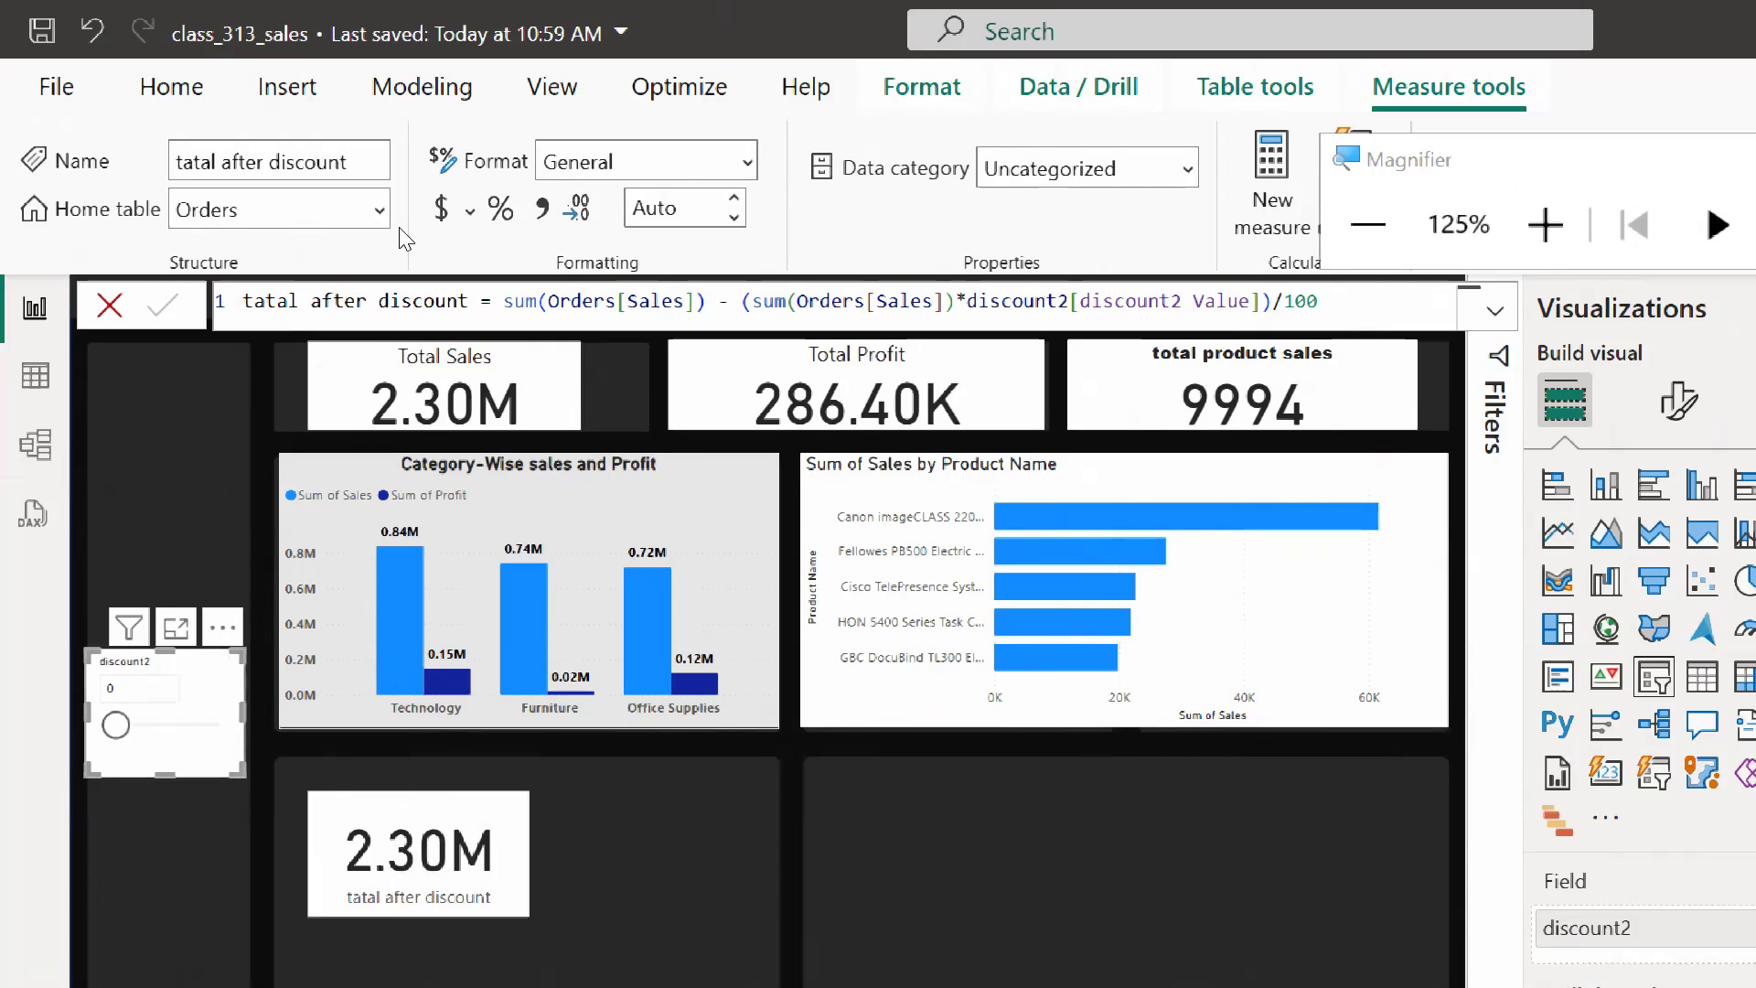
pyautogui.moveTo(493, 301); pyautogui.dragTo(583, 301)
pyautogui.moveTo(995, 250); pyautogui.dragTo(1122, 249)
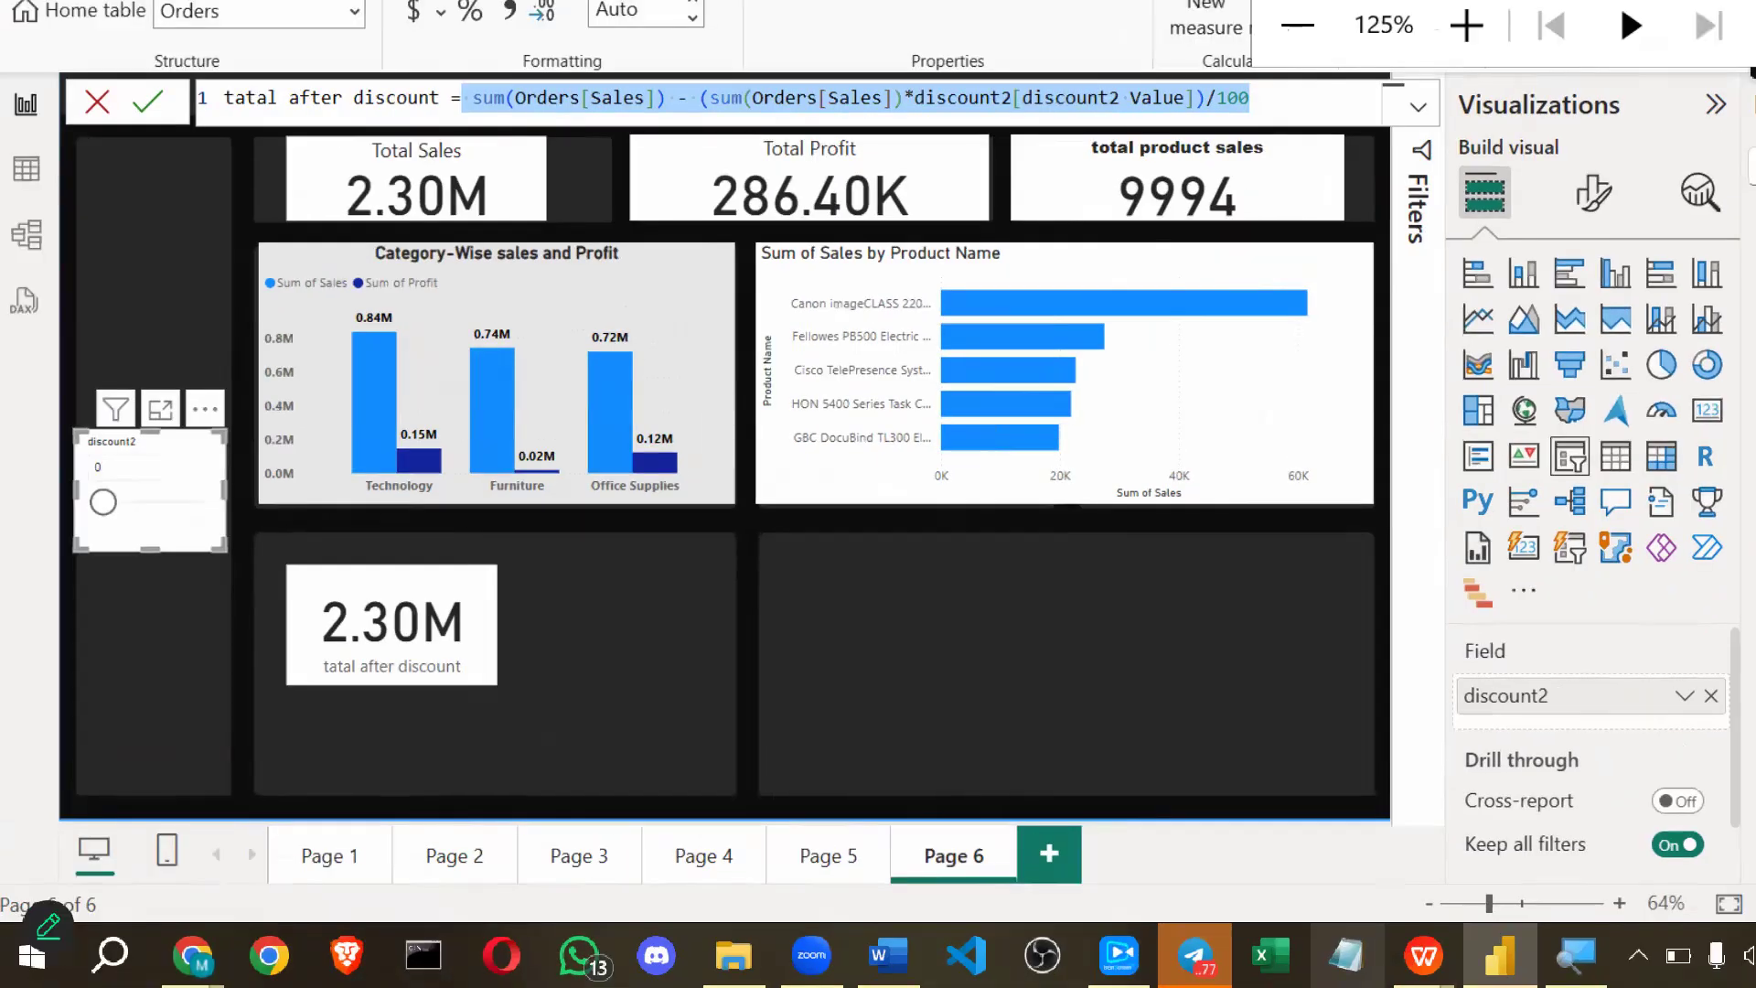
pyautogui.press('super+minus')
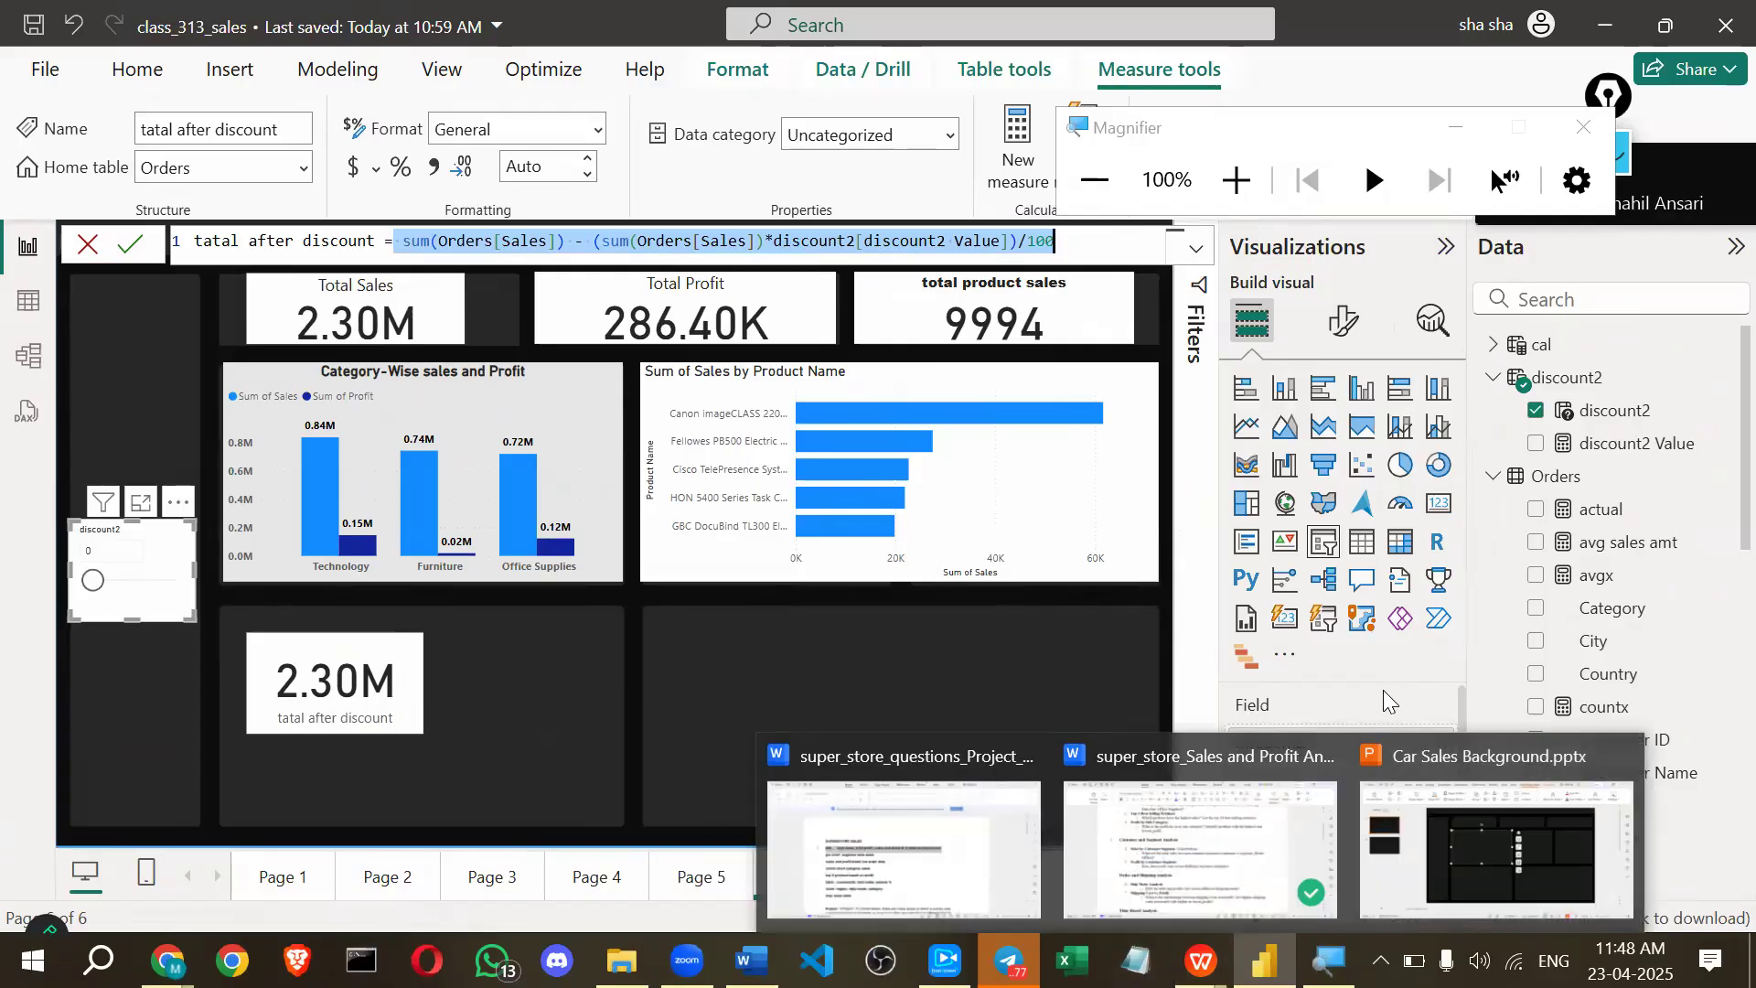
pyautogui.click(945, 961)
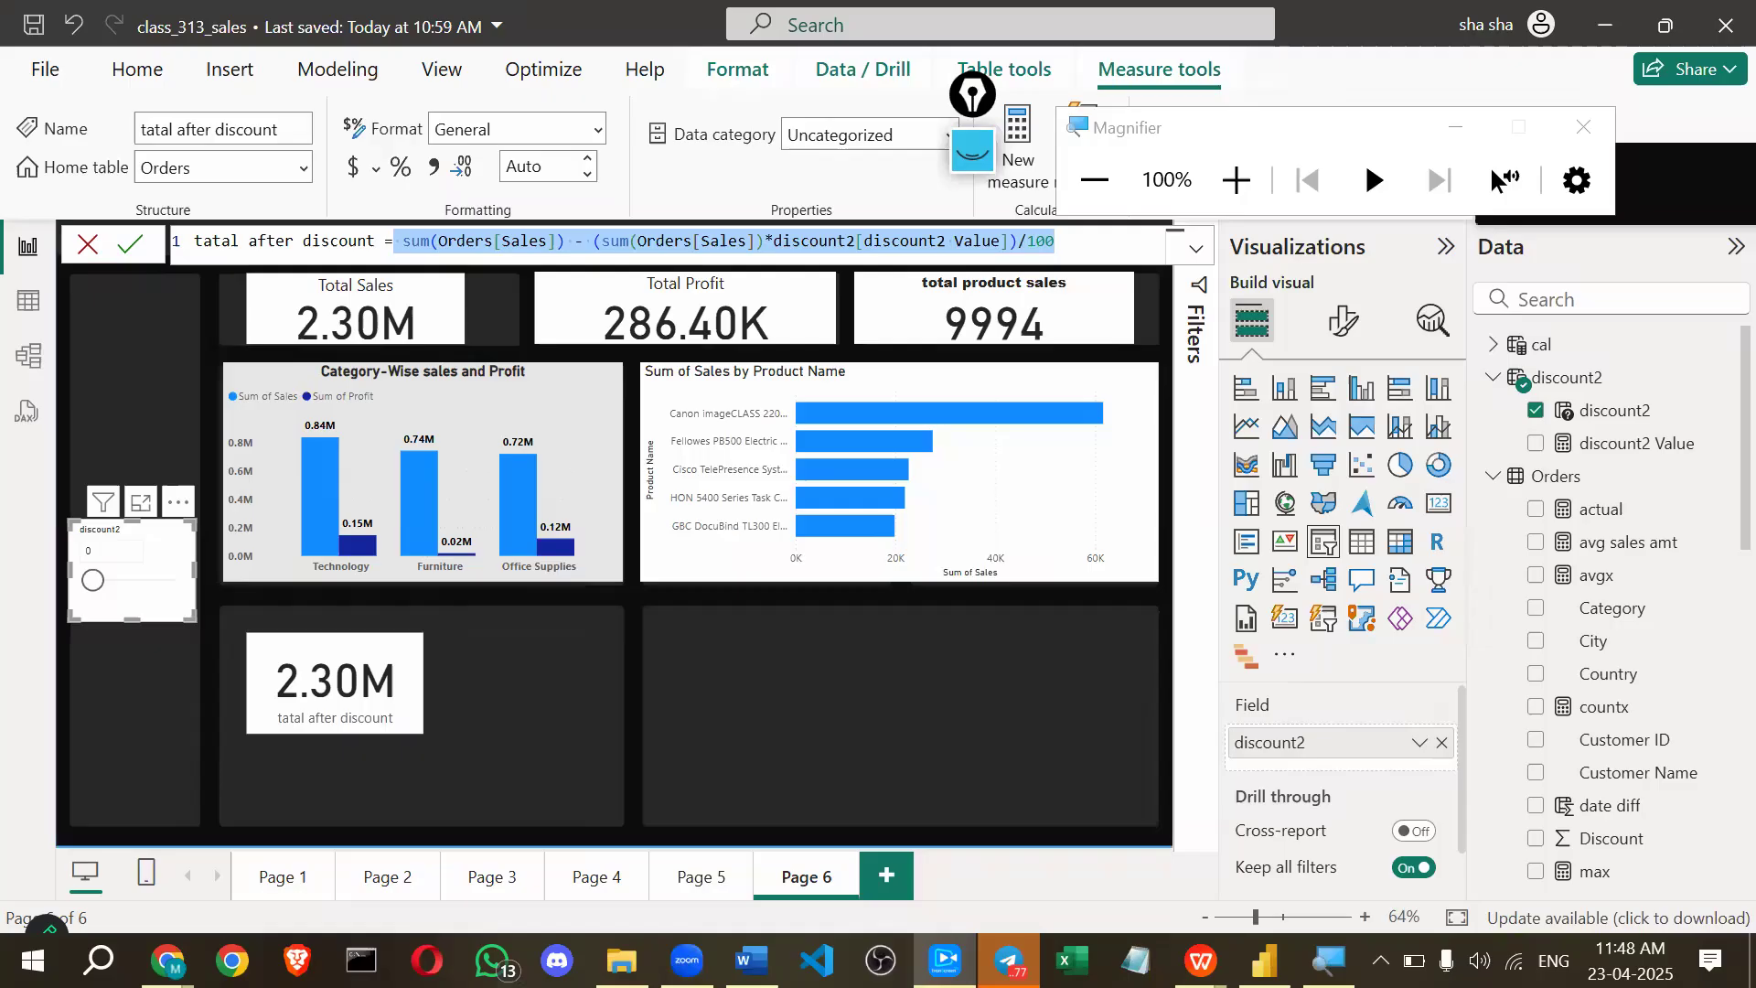
# Try to rank the product sales chart's top 5 filter by the tatal after discount measure.
pyautogui.moveTo(1201, 961)
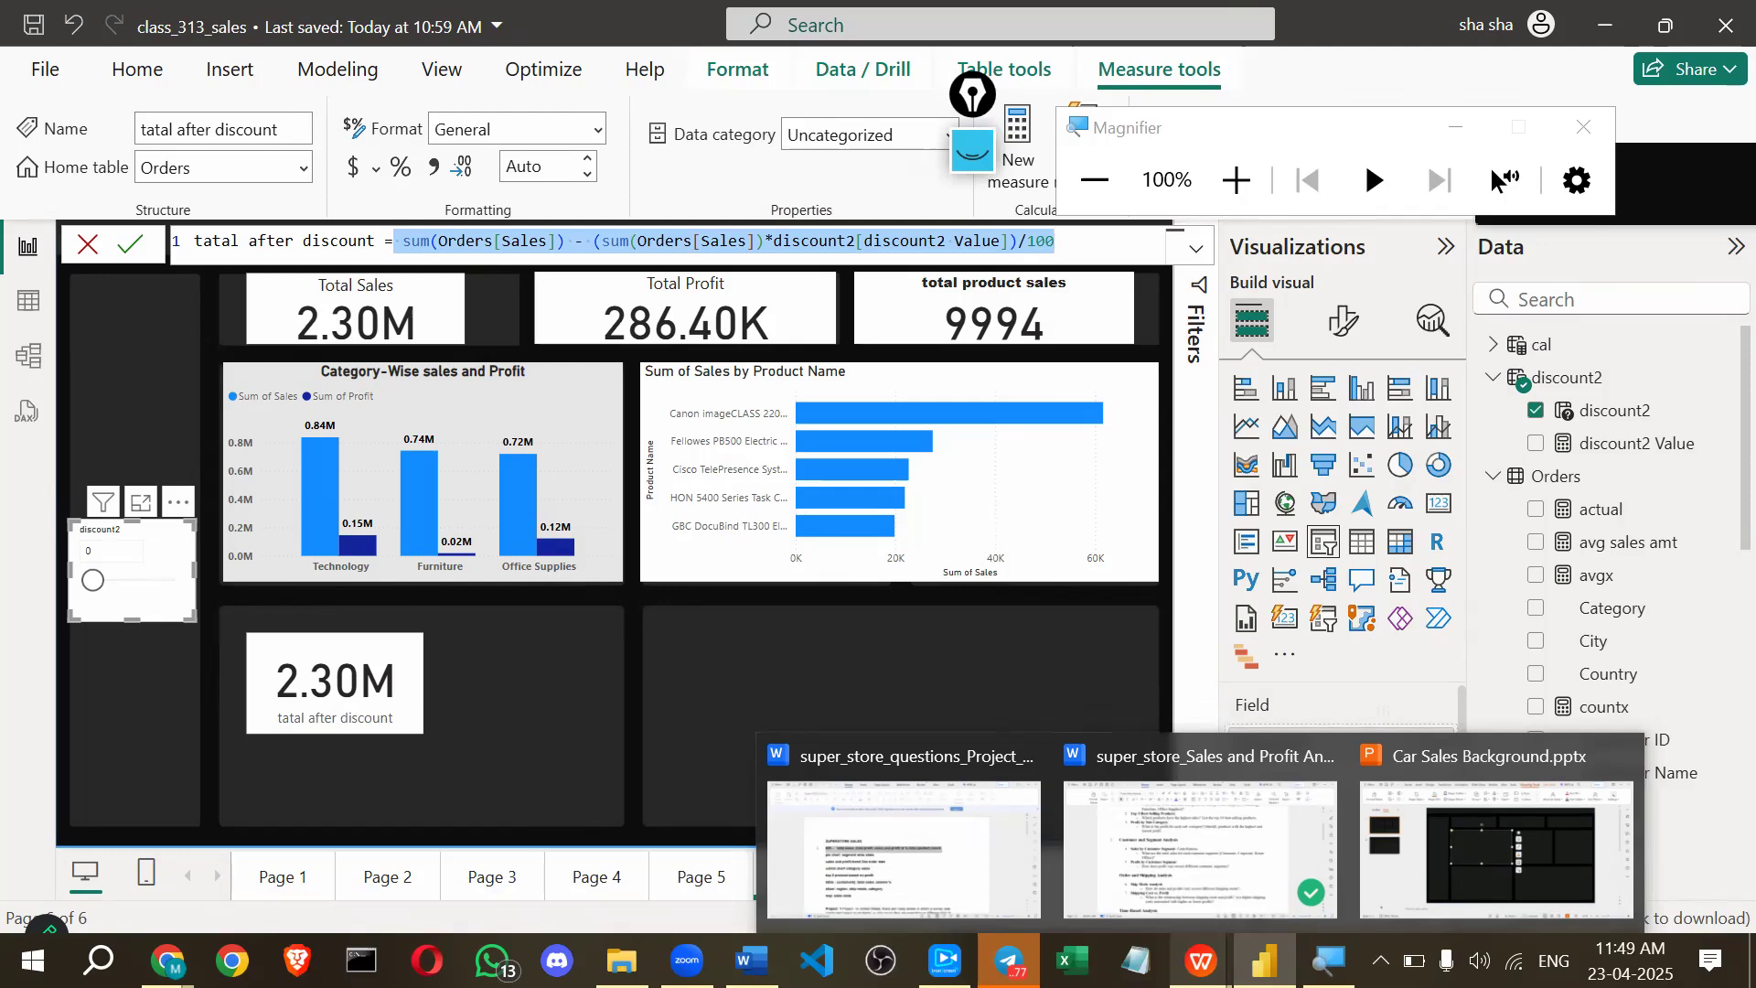
pyautogui.click(678, 565)
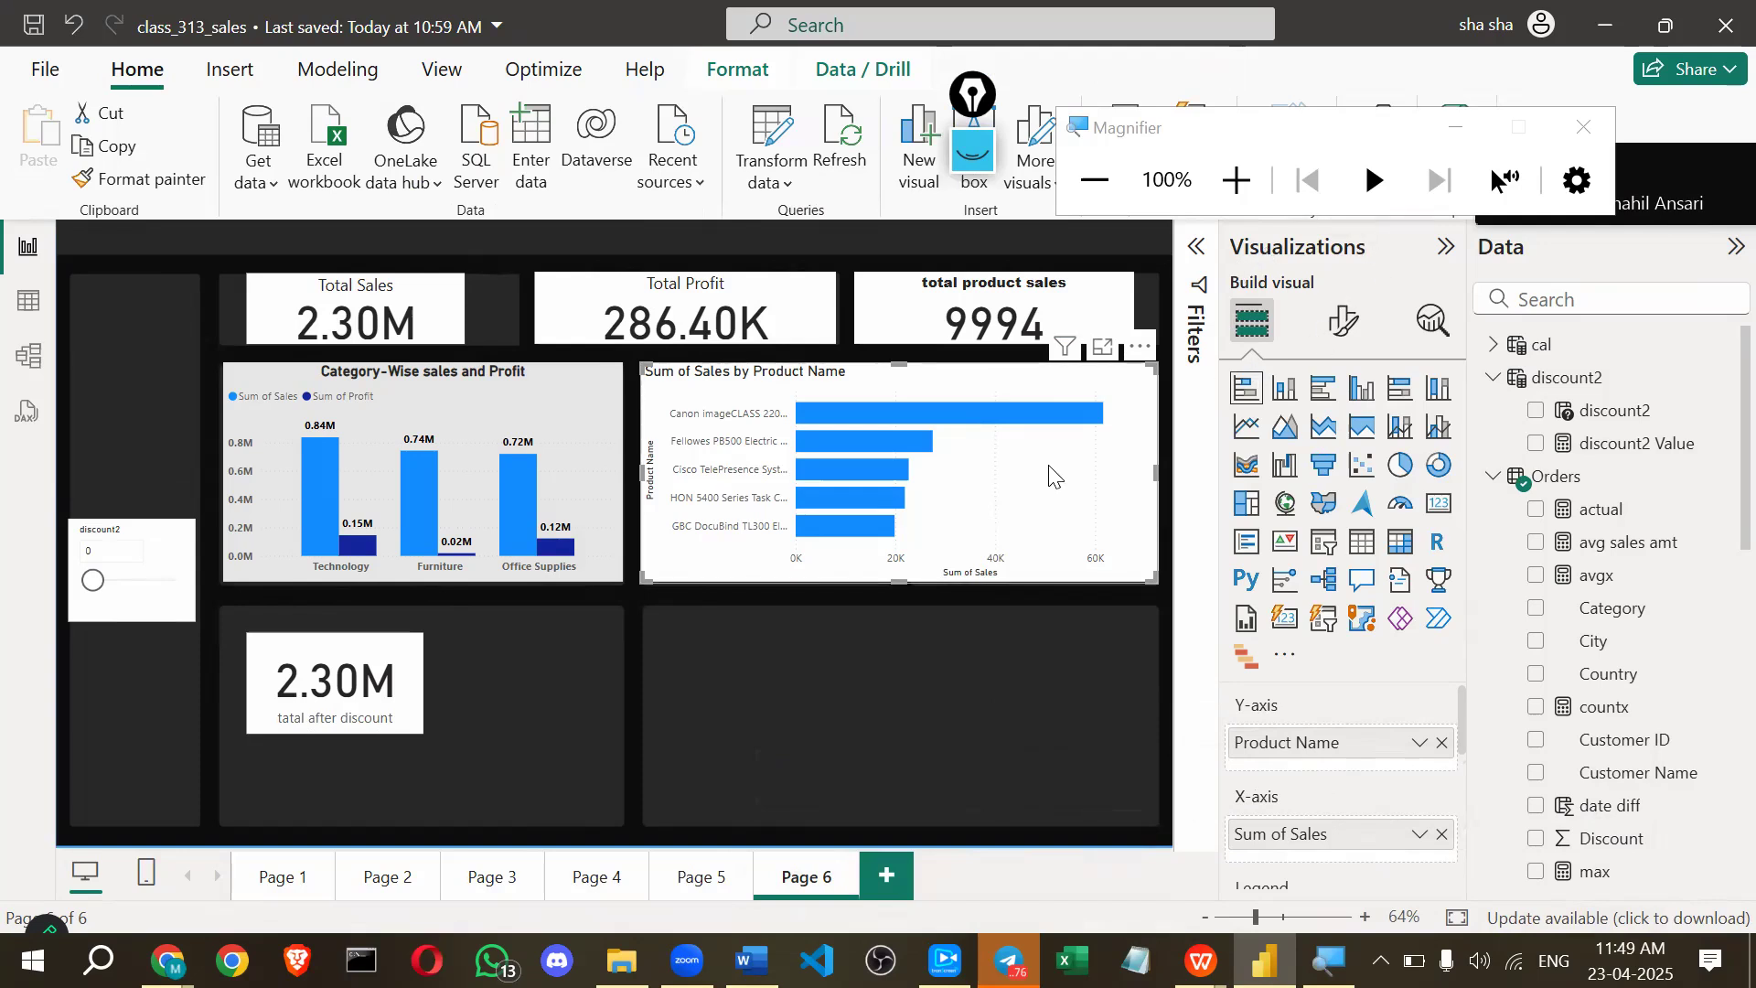
pyautogui.click(1197, 247)
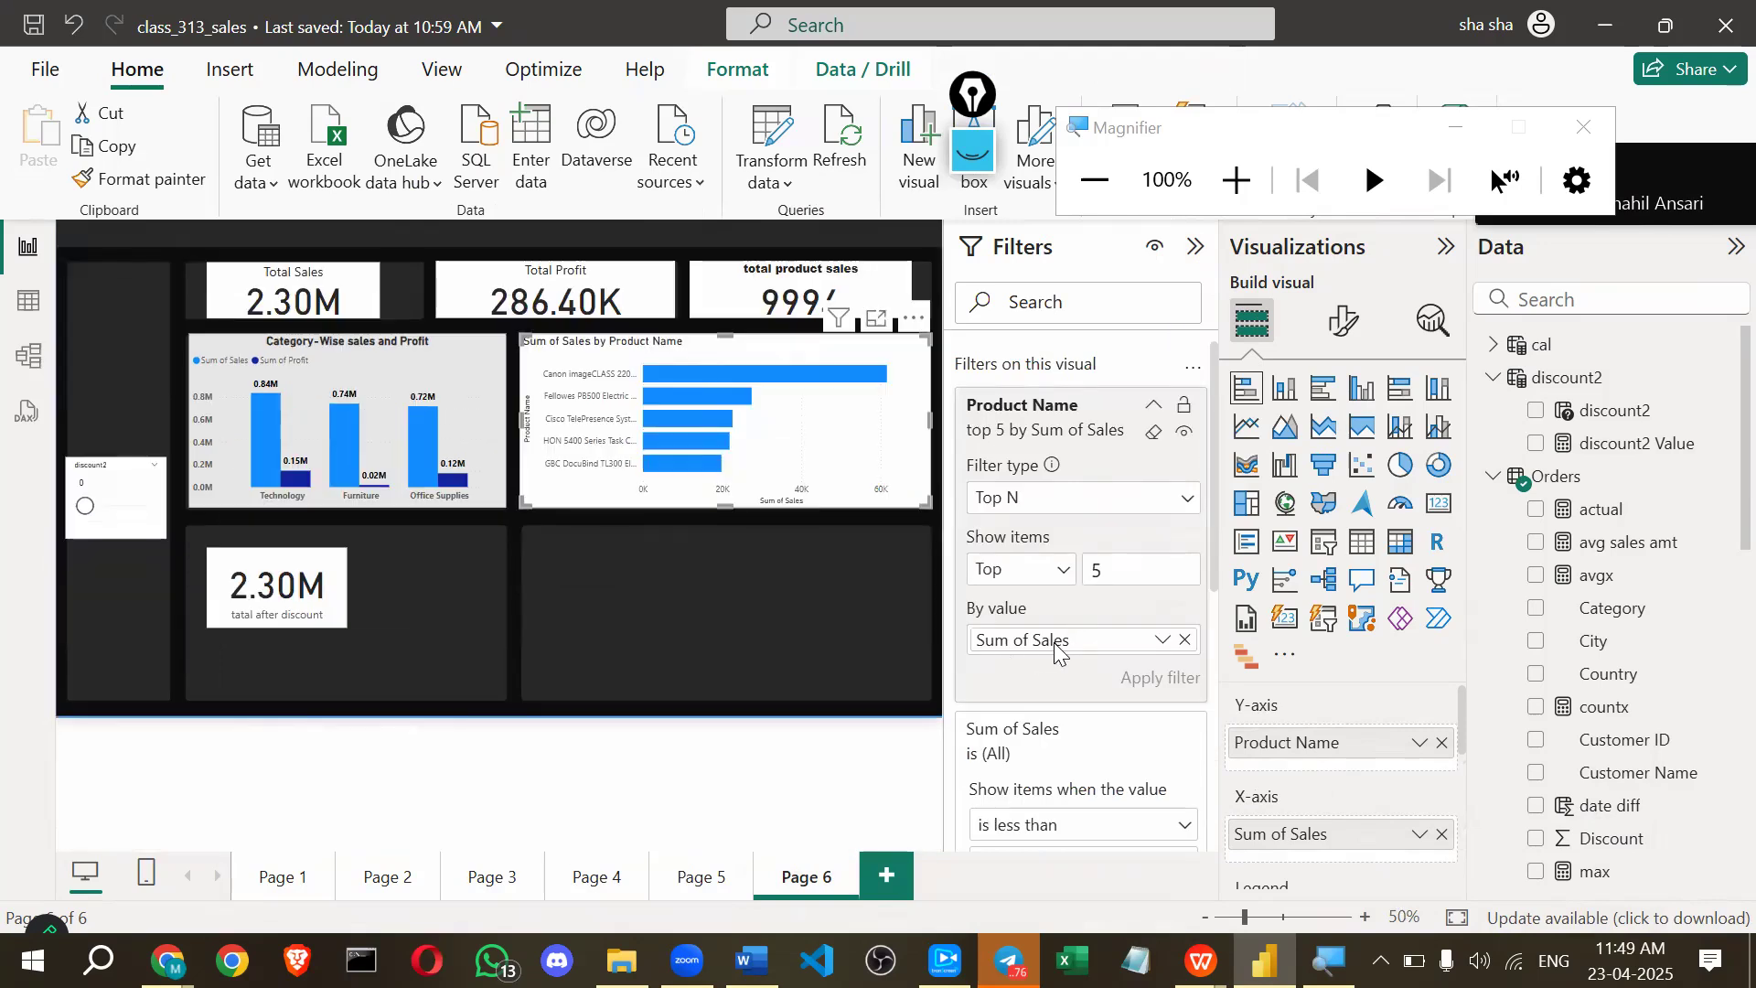
pyautogui.scroll(-10, 1664, 760)
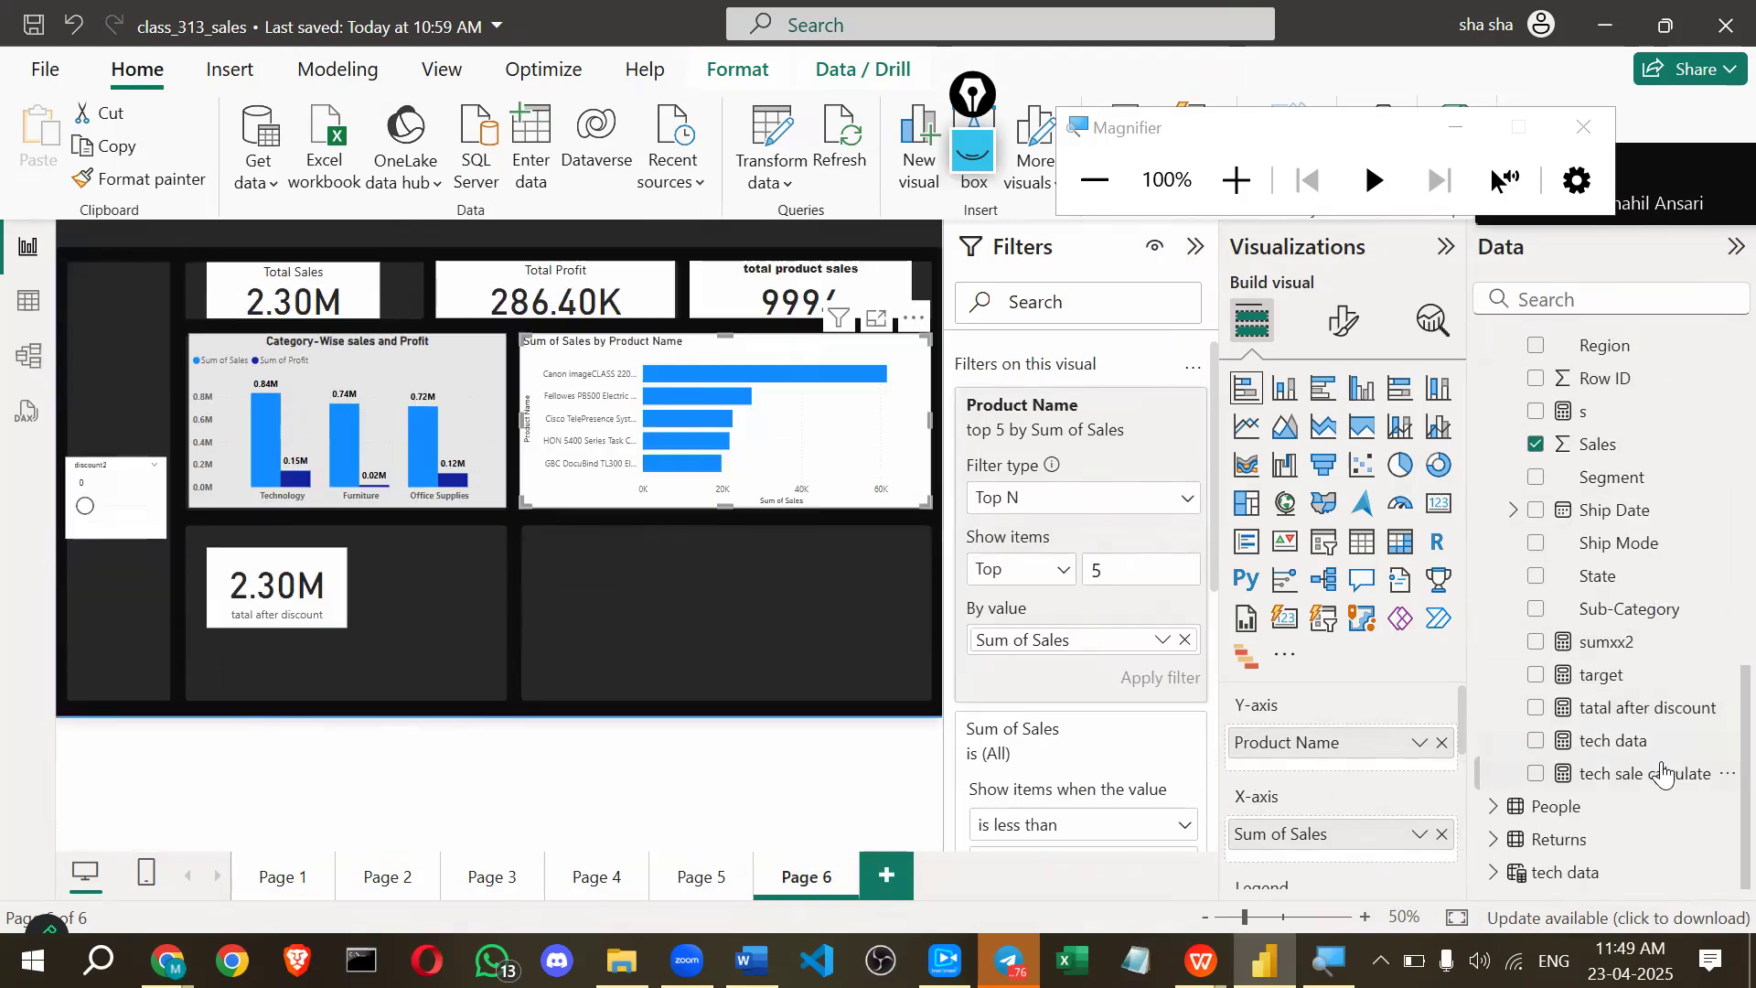
pyautogui.moveTo(1659, 720); pyautogui.dragTo(1143, 643)
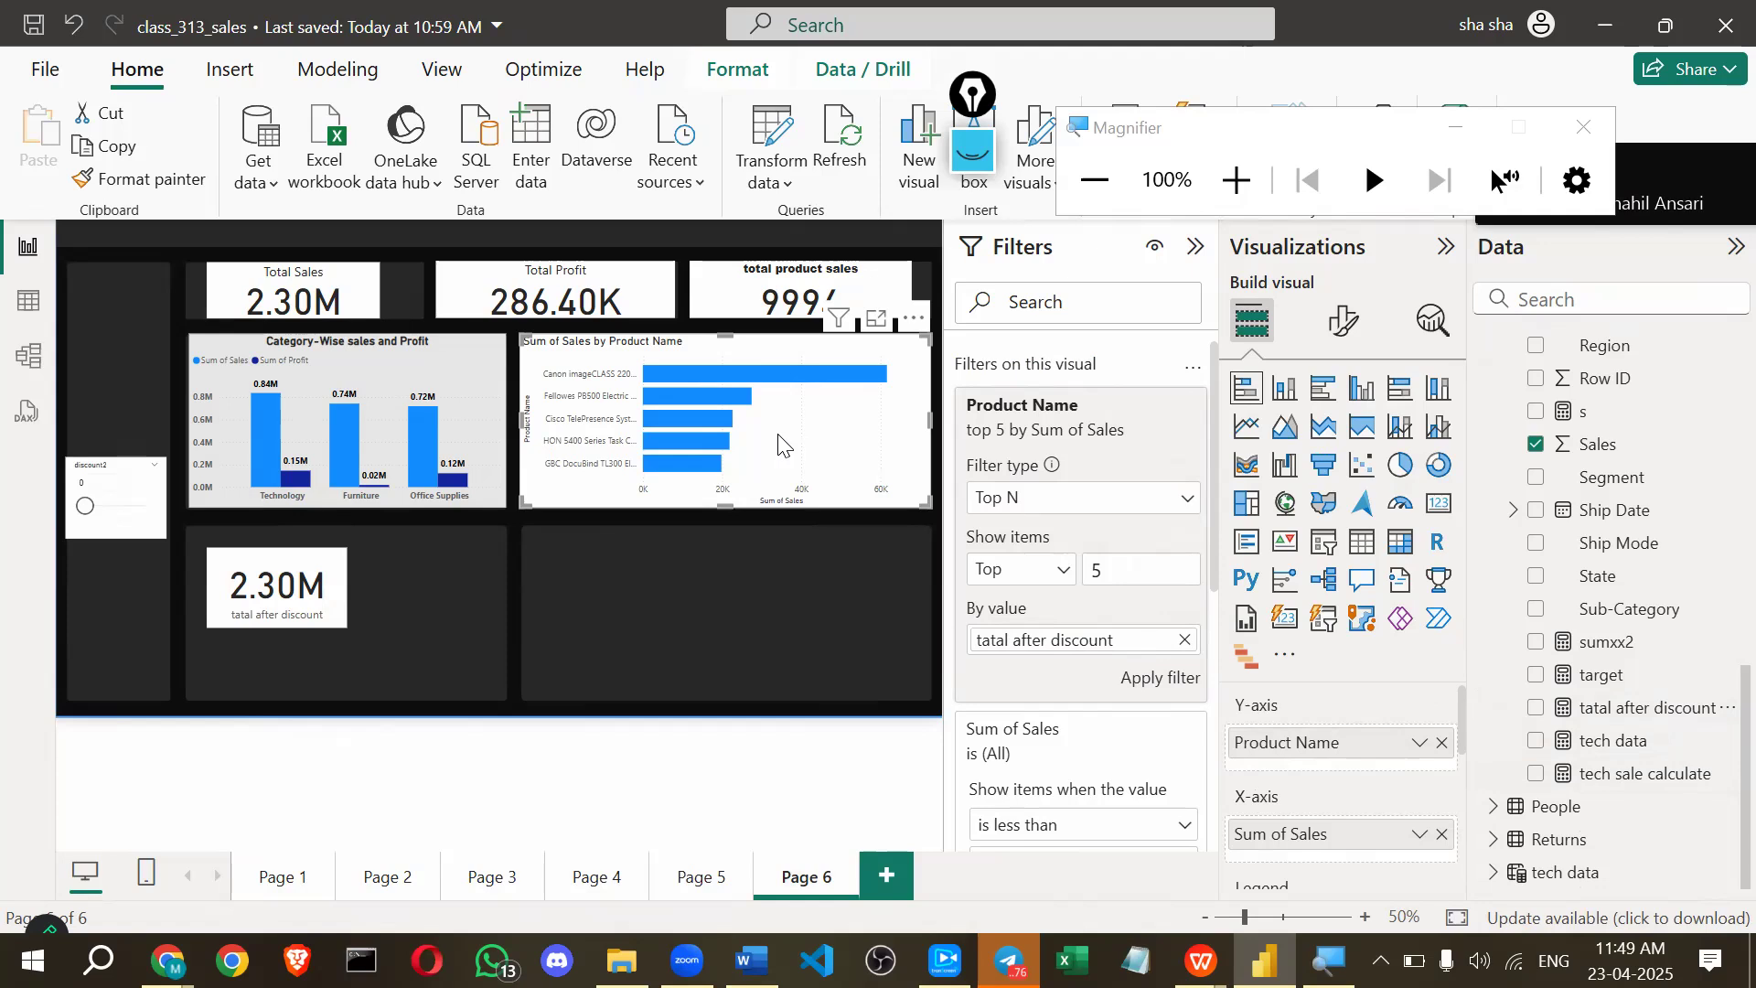
# Try the discount2 slicer at 31, 66 and 95, and undo the last slicer change.
pyautogui.click(108, 518)
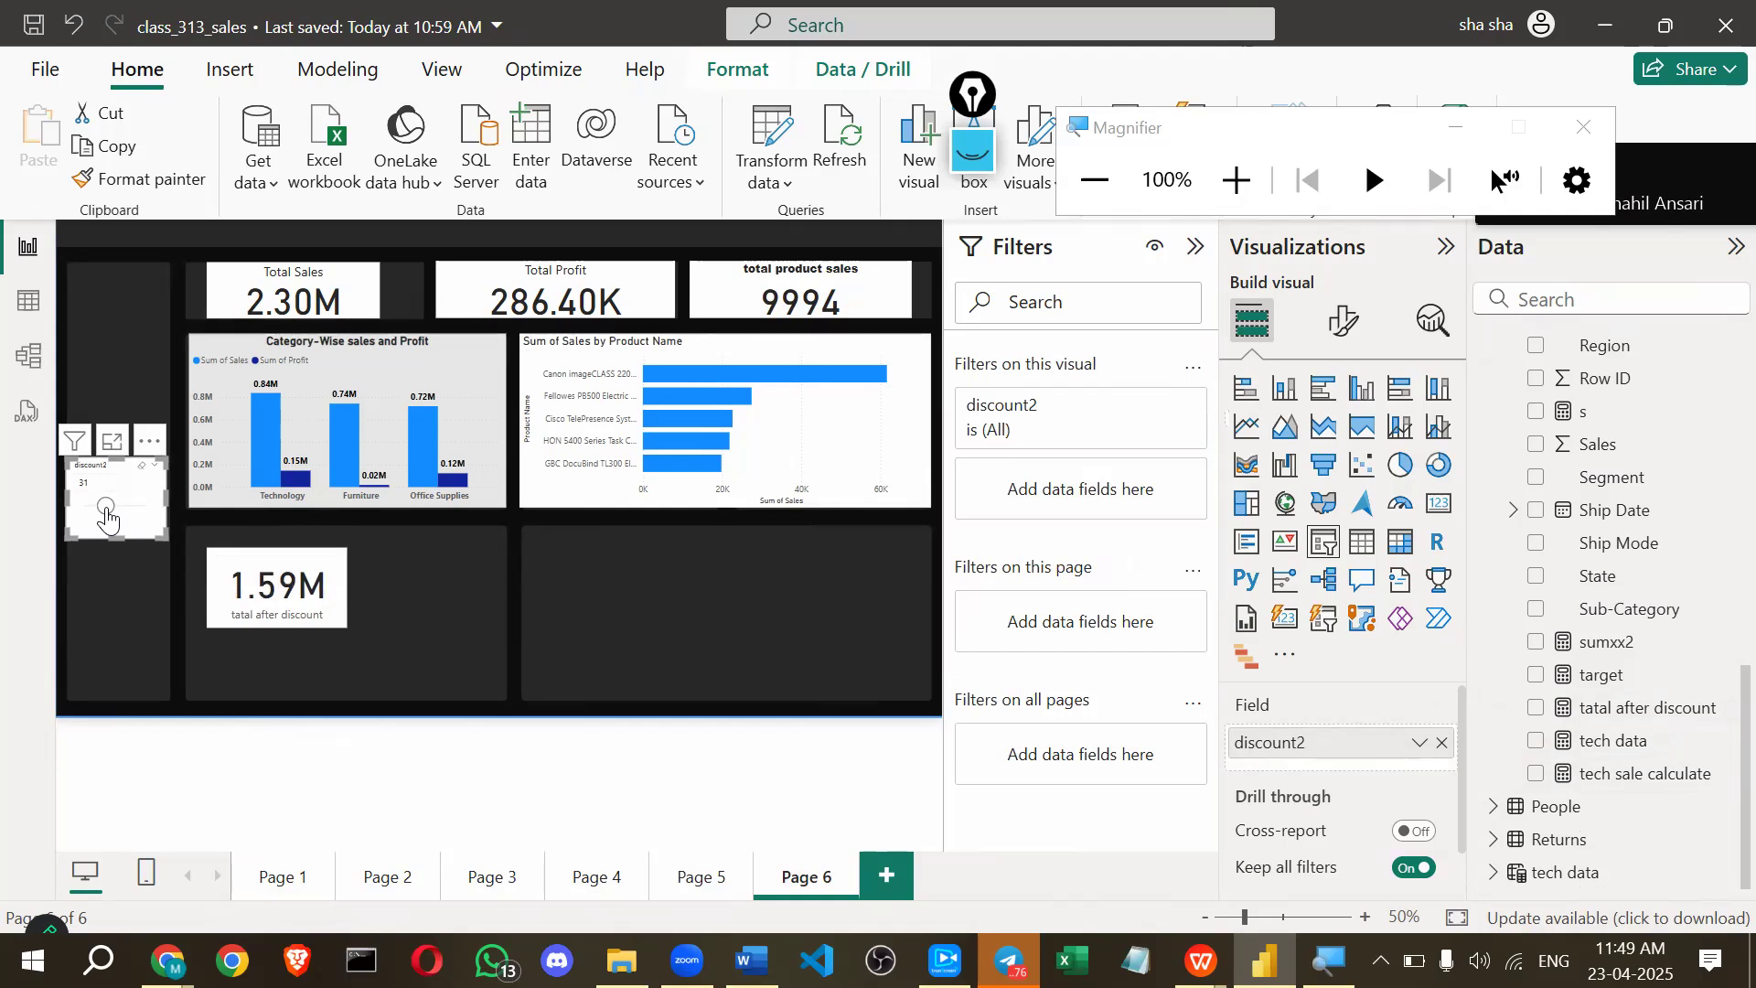
pyautogui.moveTo(107, 519); pyautogui.dragTo(131, 519)
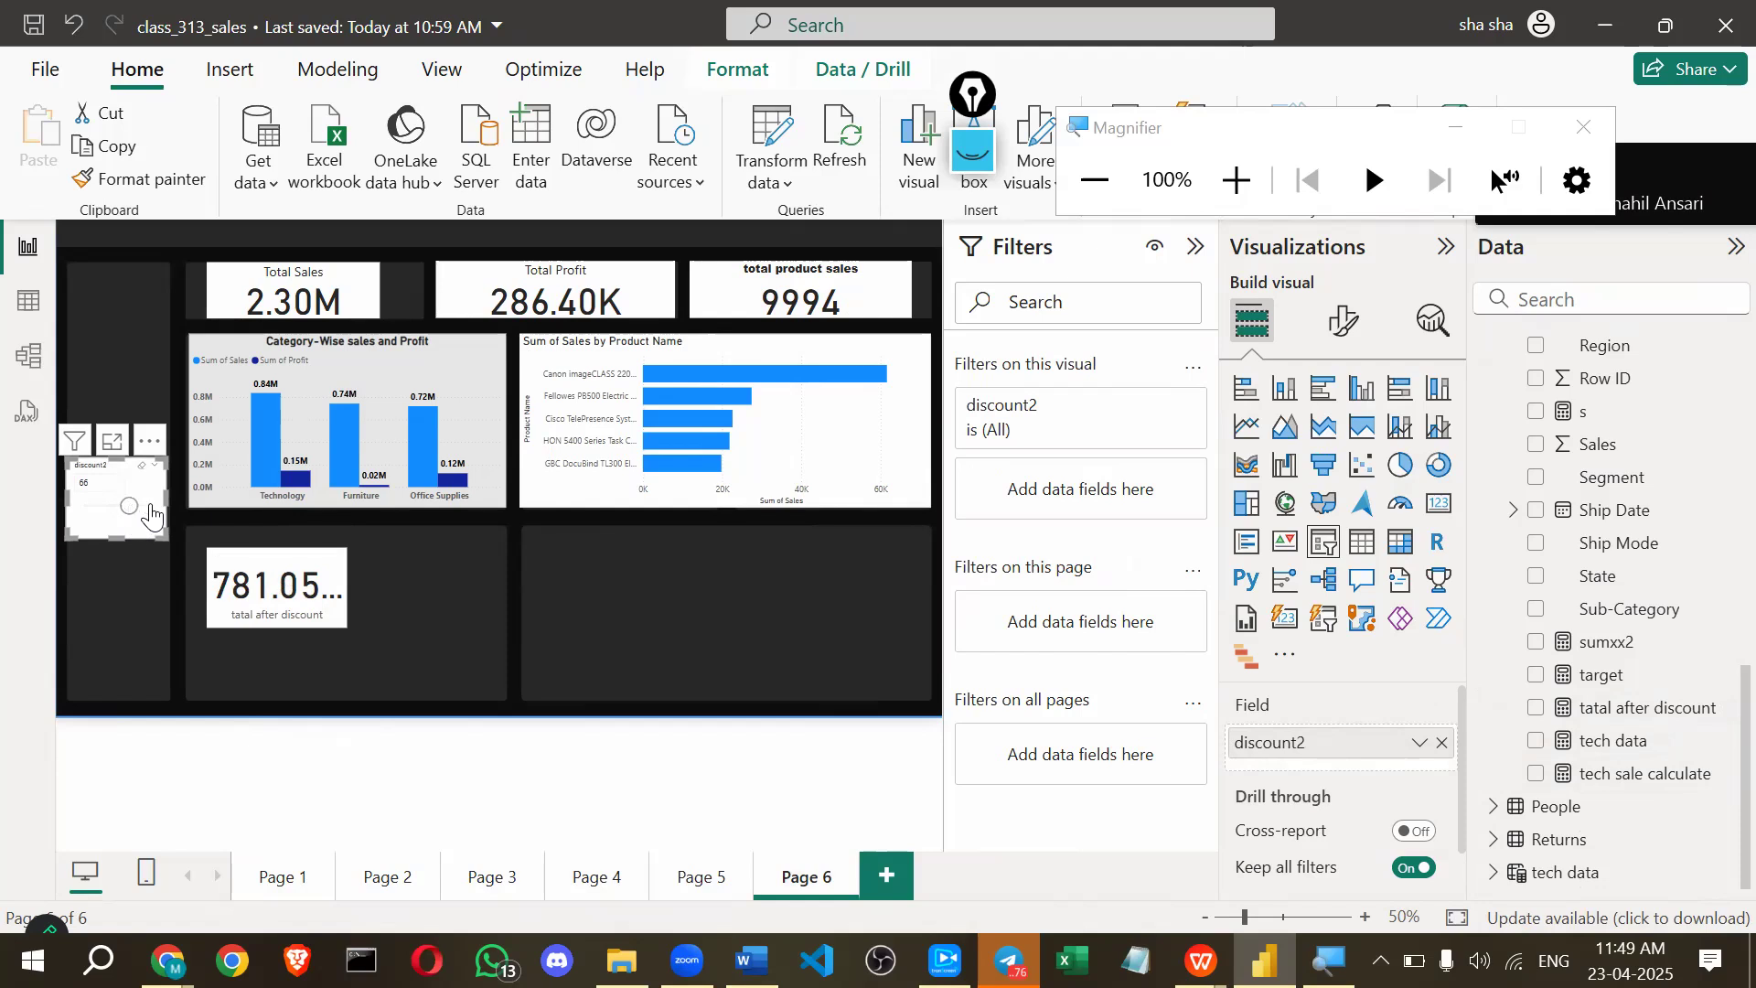
pyautogui.click(149, 508)
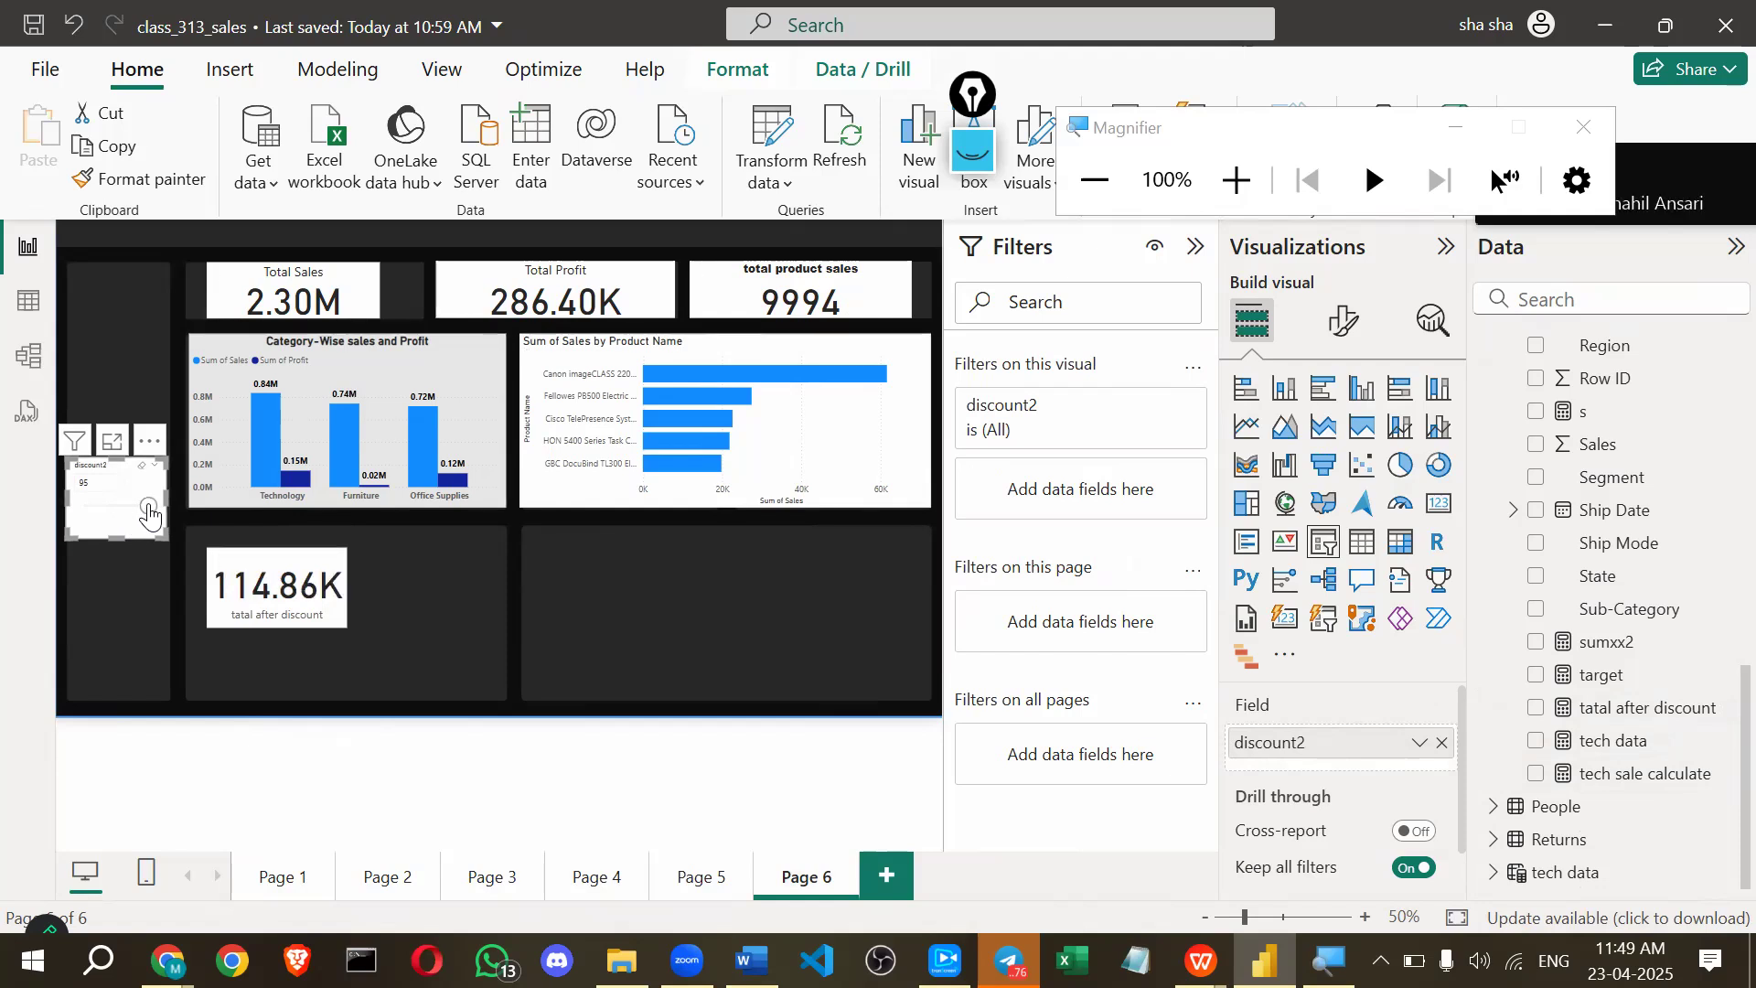
pyautogui.hotkey('ctrl', 'z')
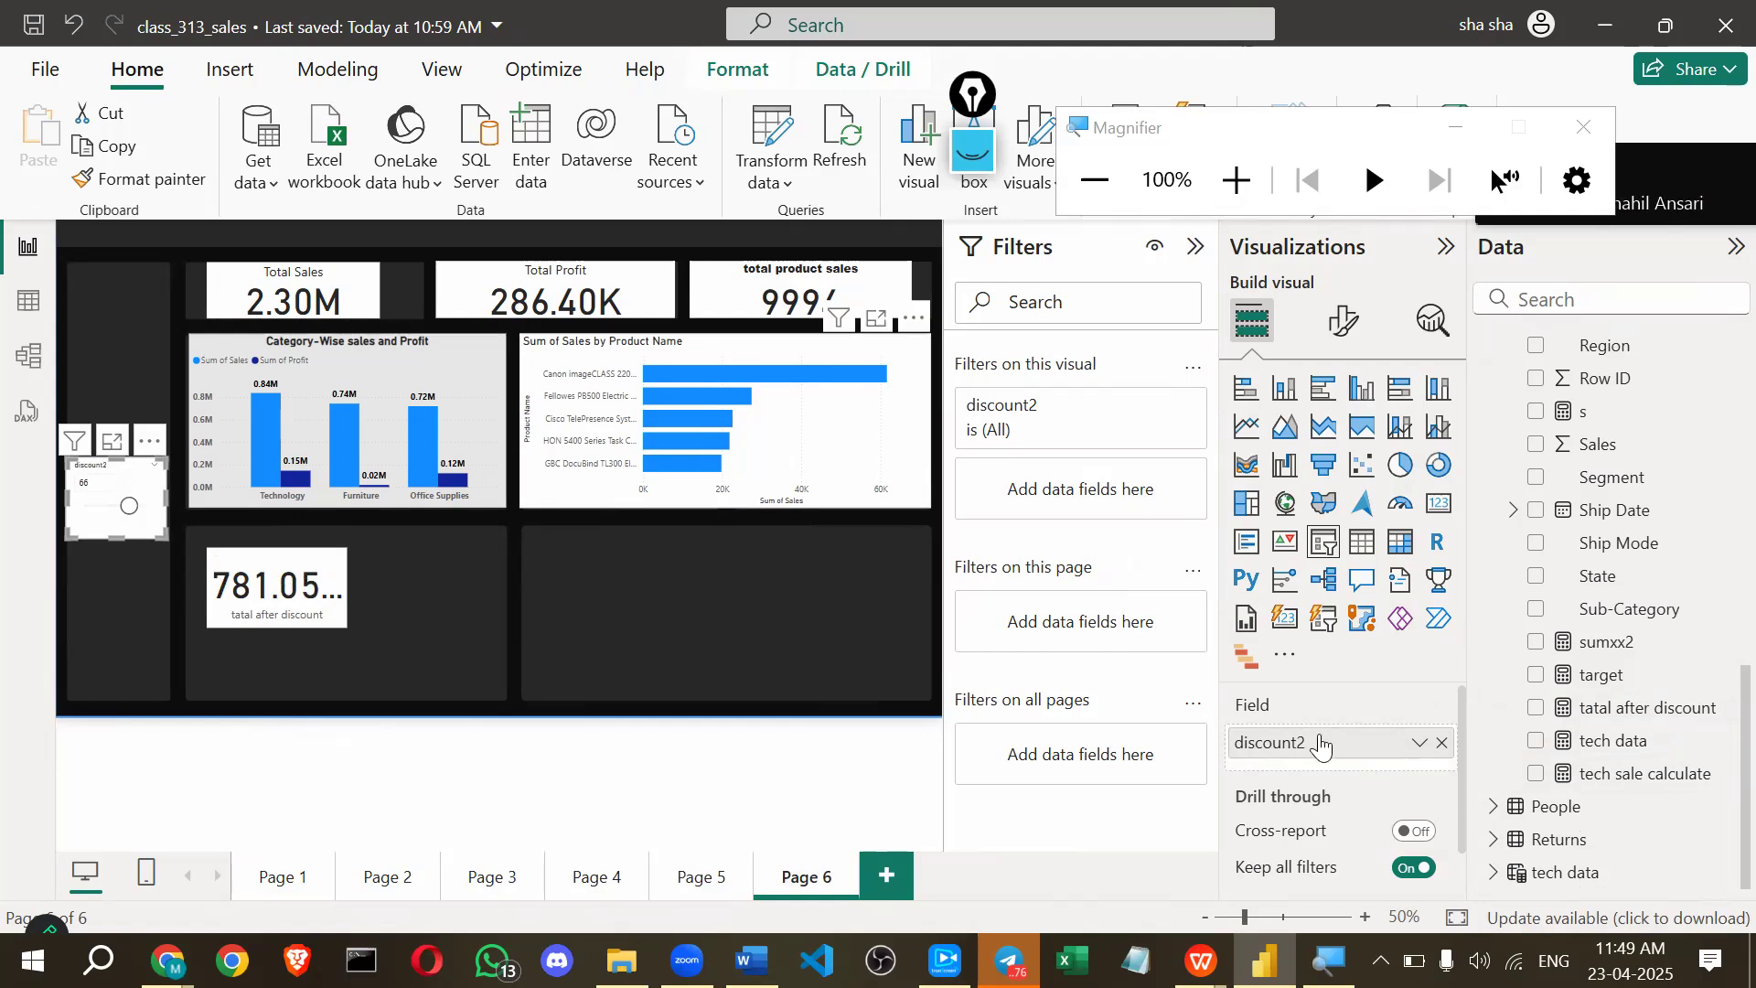
# Rank the product sales chart's top 5 Product Name filter by tatal after discount and apply it.
pyautogui.press('Tab')
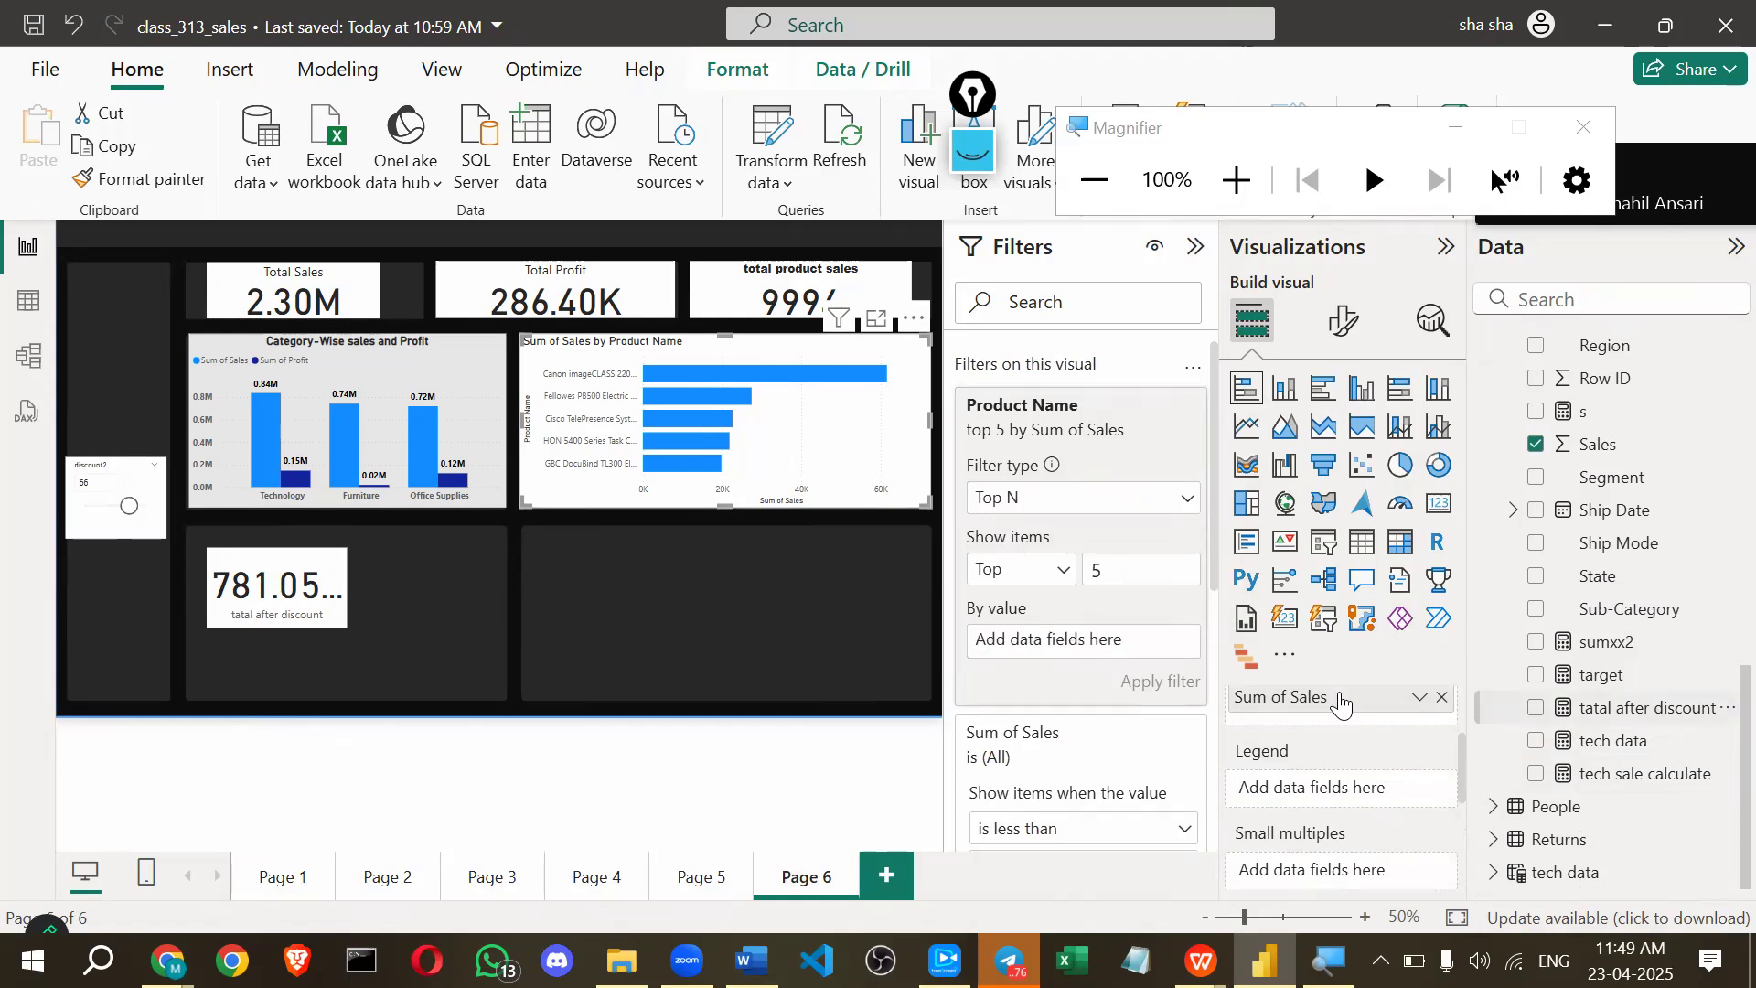
pyautogui.moveTo(1062, 647); pyautogui.dragTo(1098, 654)
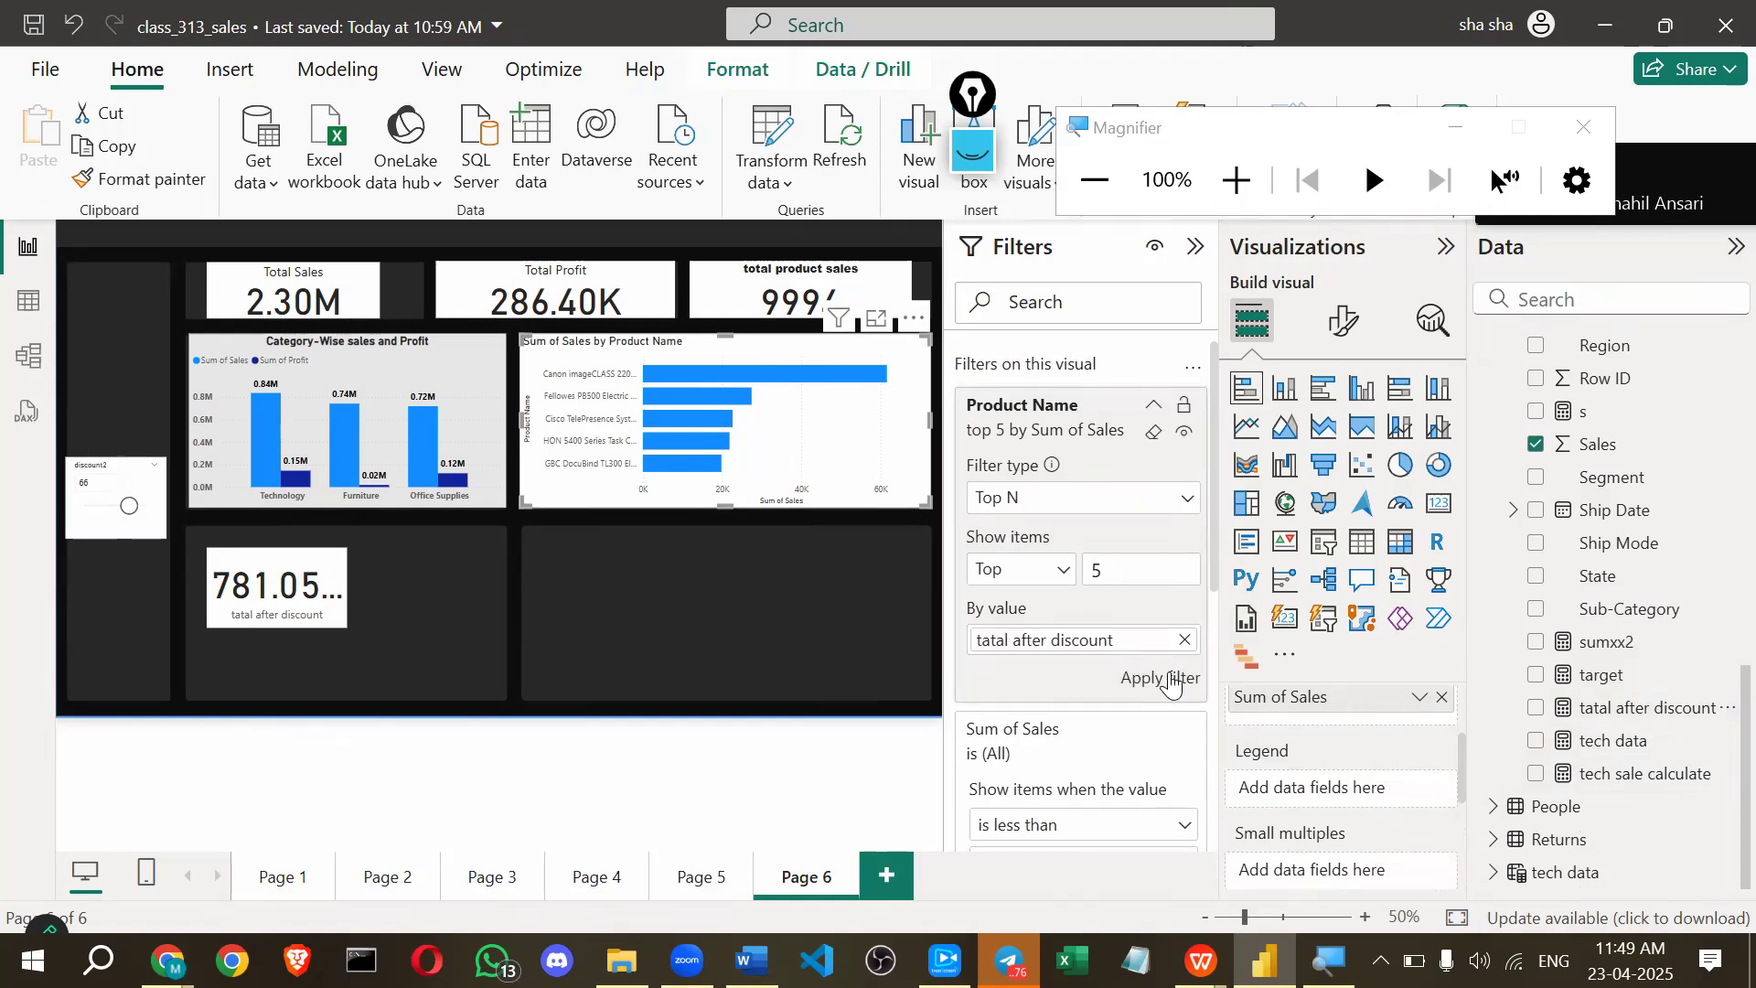
pyautogui.click(1174, 681)
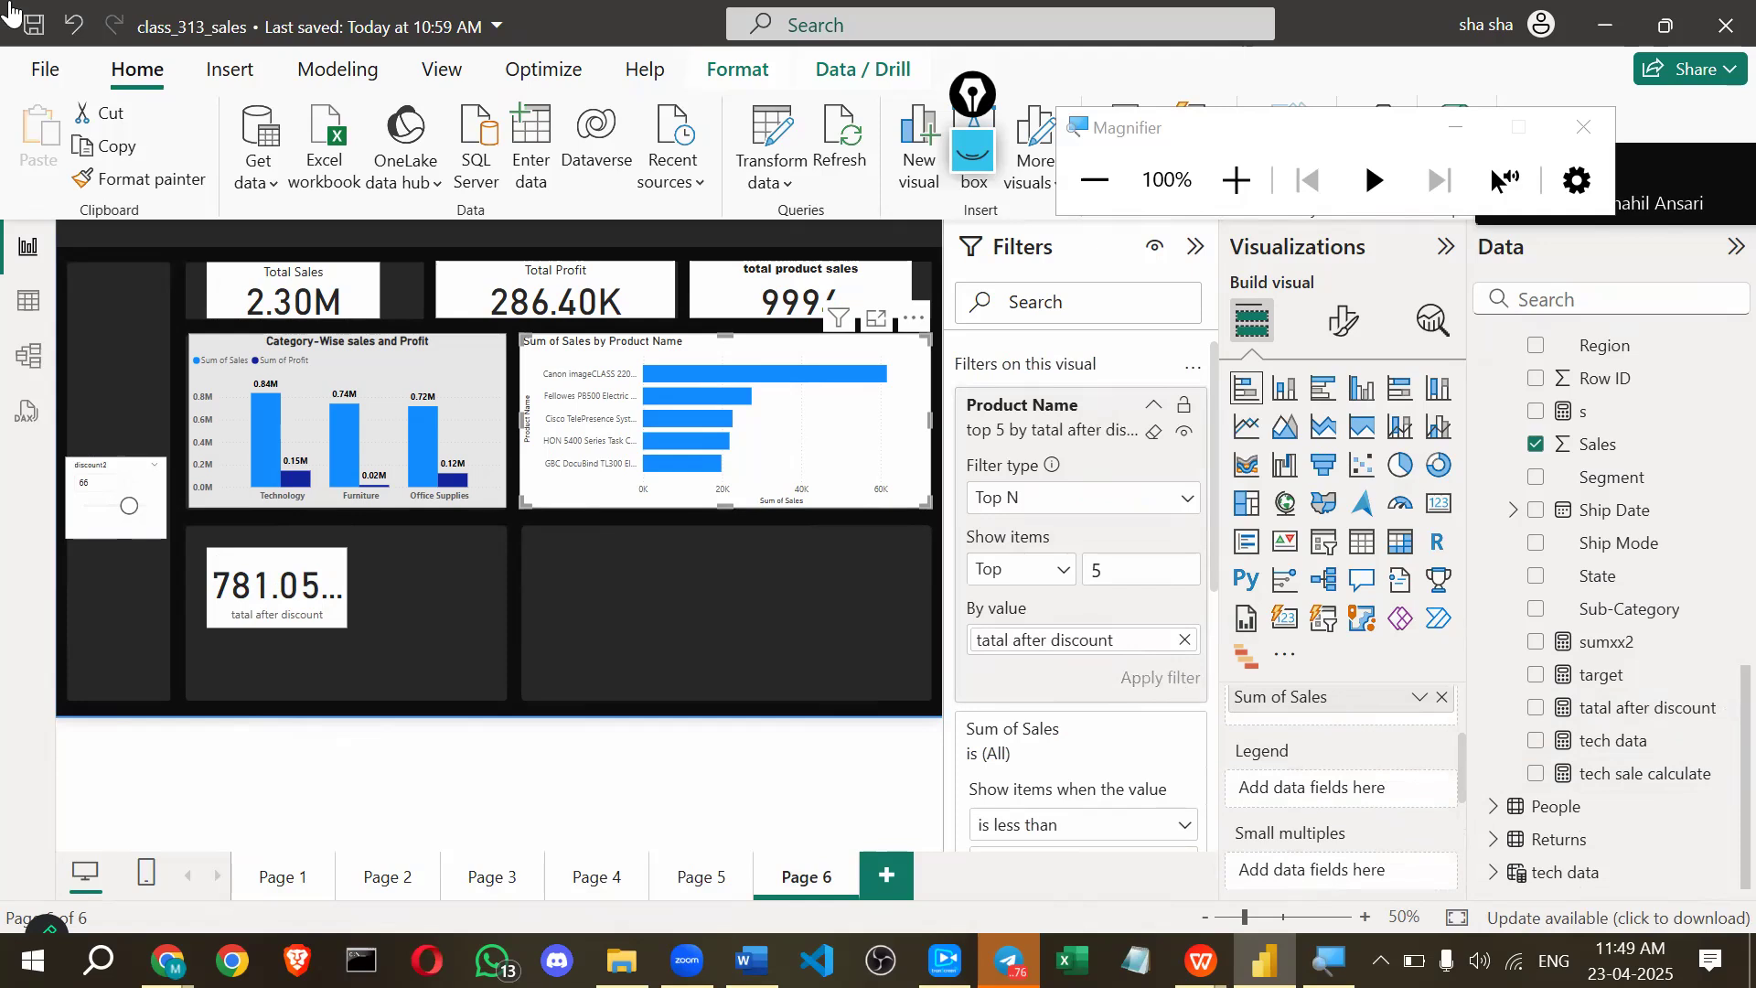
# Try the discount2 slicer at 39, 72 and 90 with the updated product filter.
pyautogui.click(109, 516)
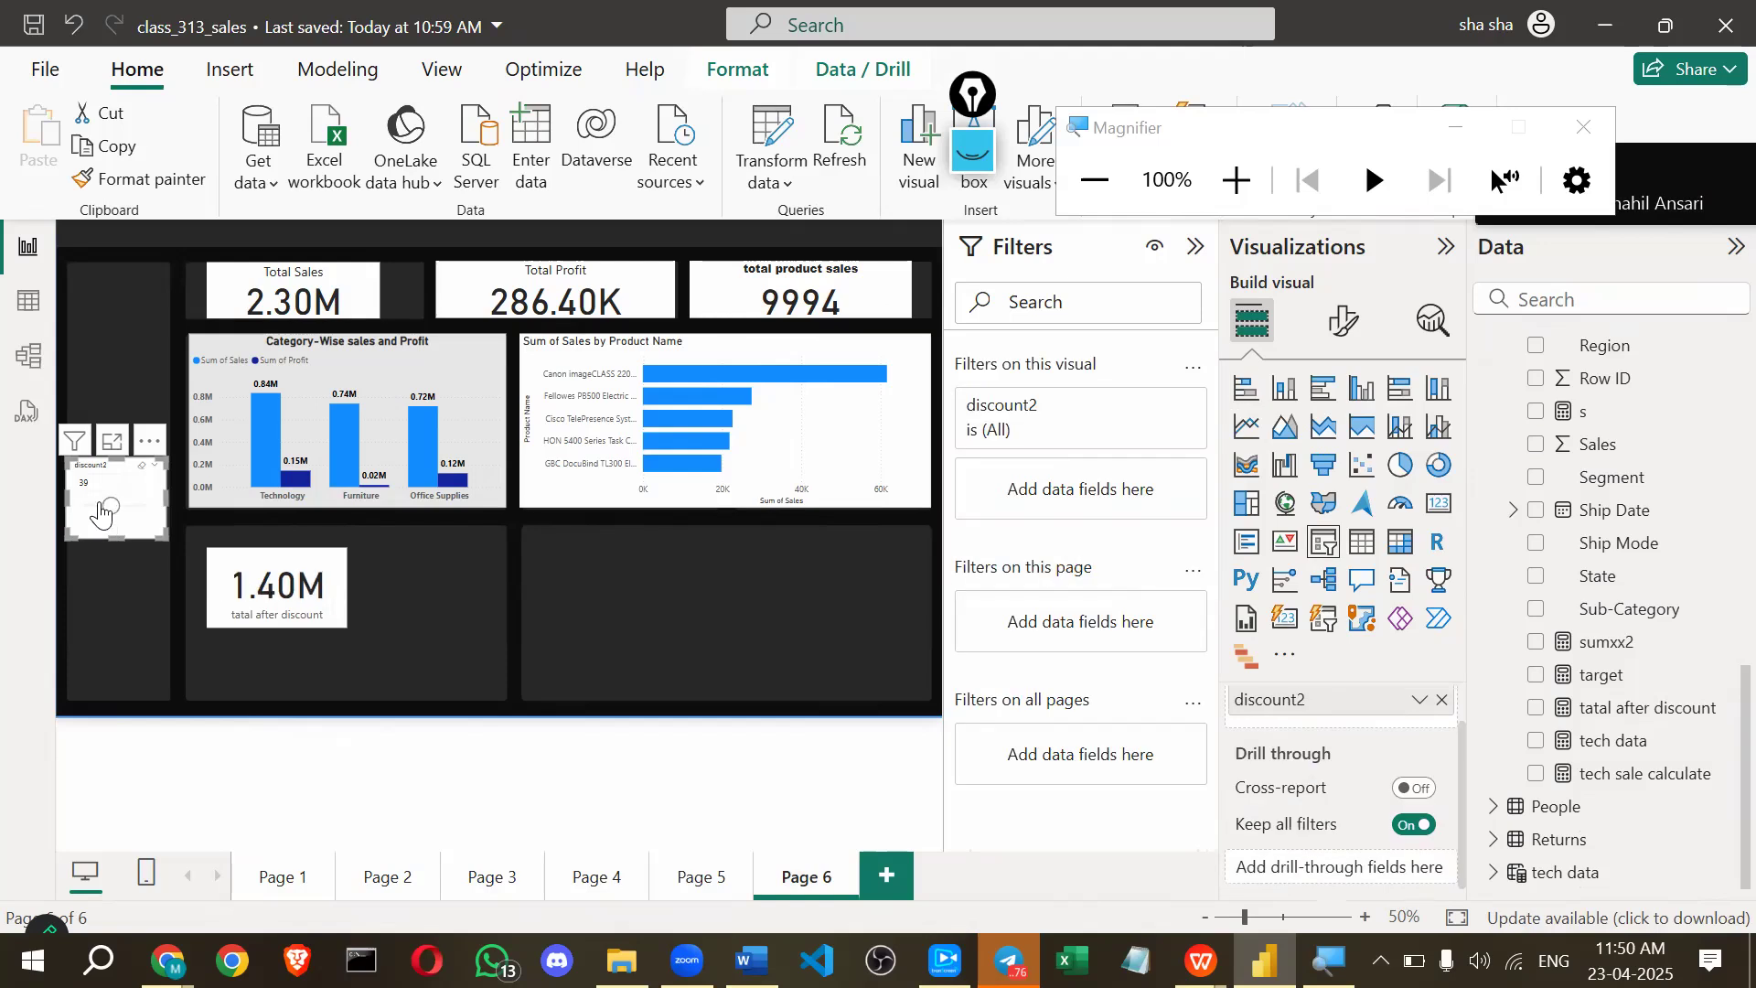
pyautogui.click(98, 510)
pyautogui.moveTo(98, 511); pyautogui.dragTo(133, 506)
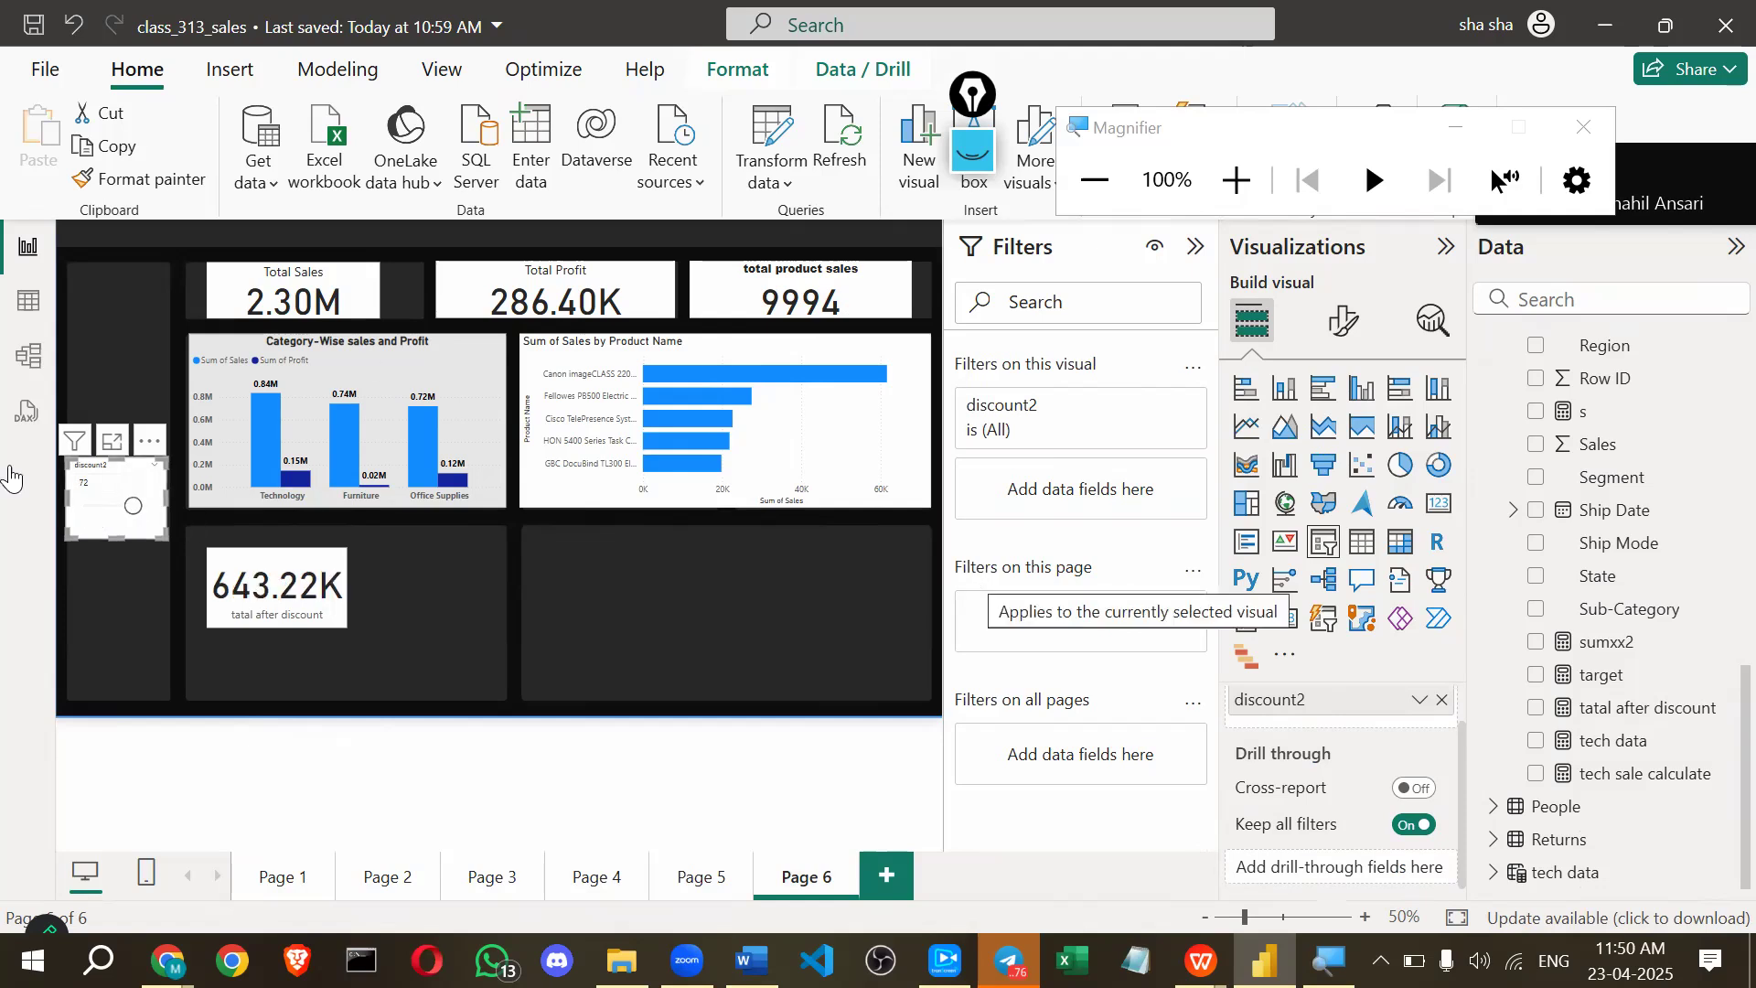
pyautogui.click(144, 509)
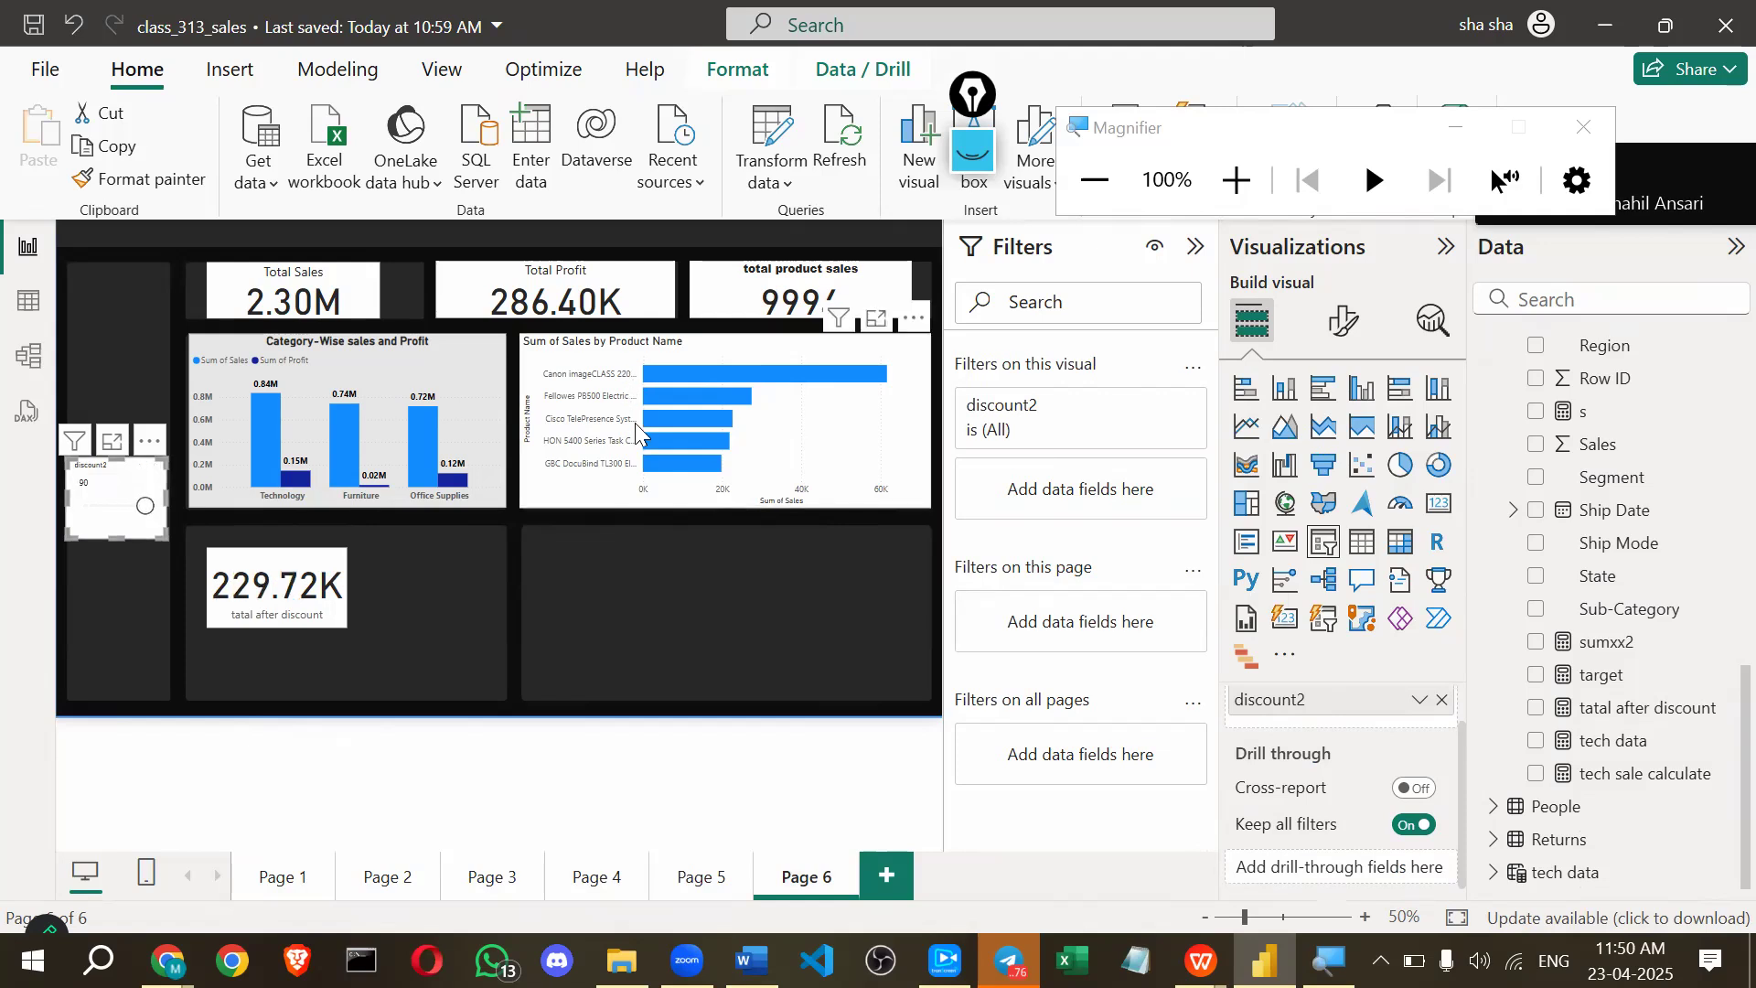
# Make the Sum of Sales by Product Name chart taller and turn on its data labels.
pyautogui.click(718, 502)
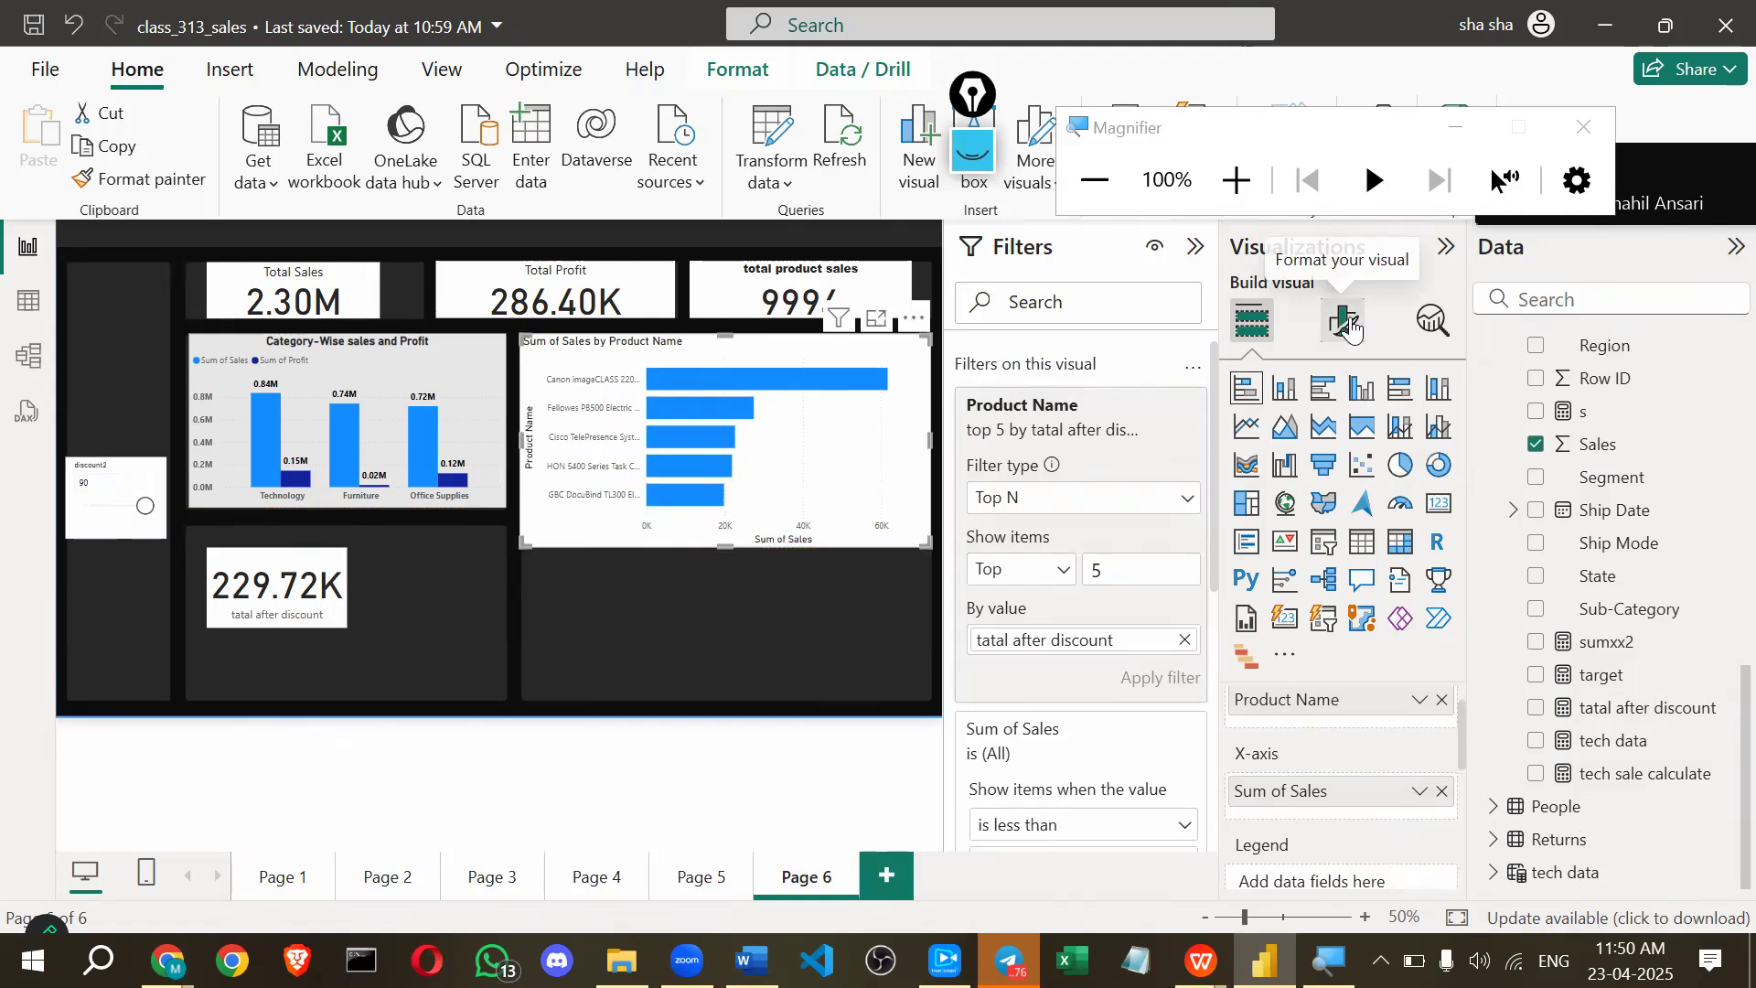
pyautogui.scroll(-3, 1345, 695)
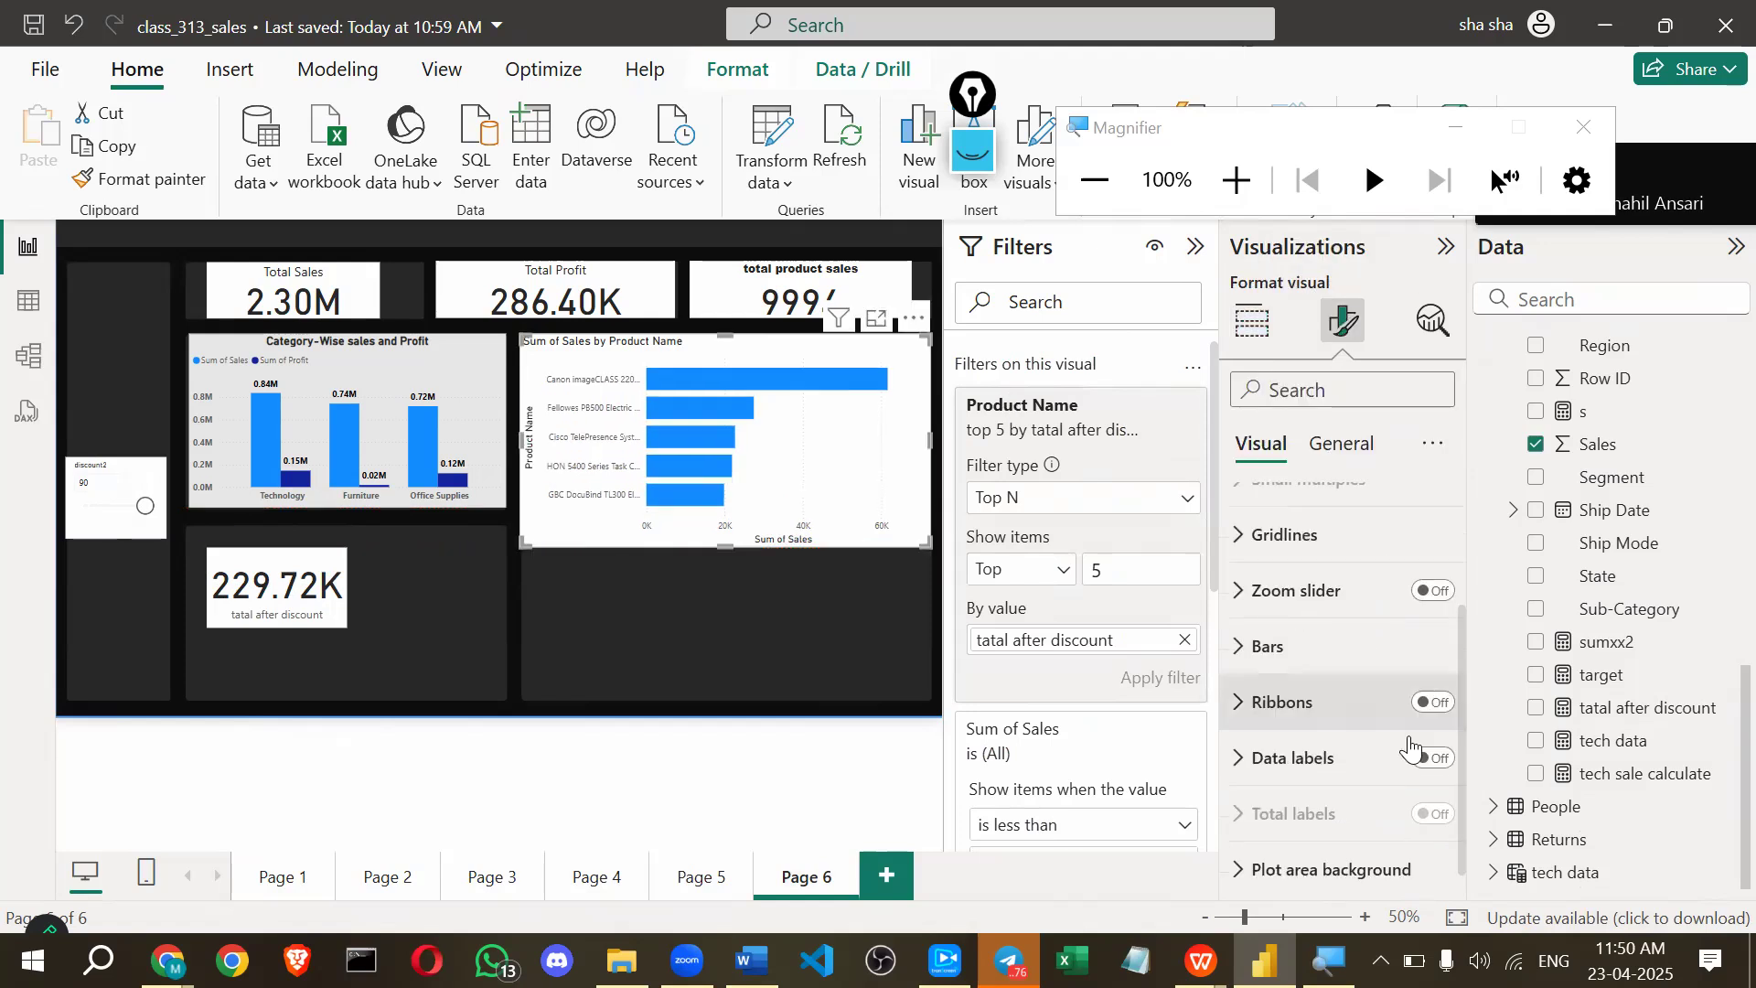
pyautogui.click(1434, 755)
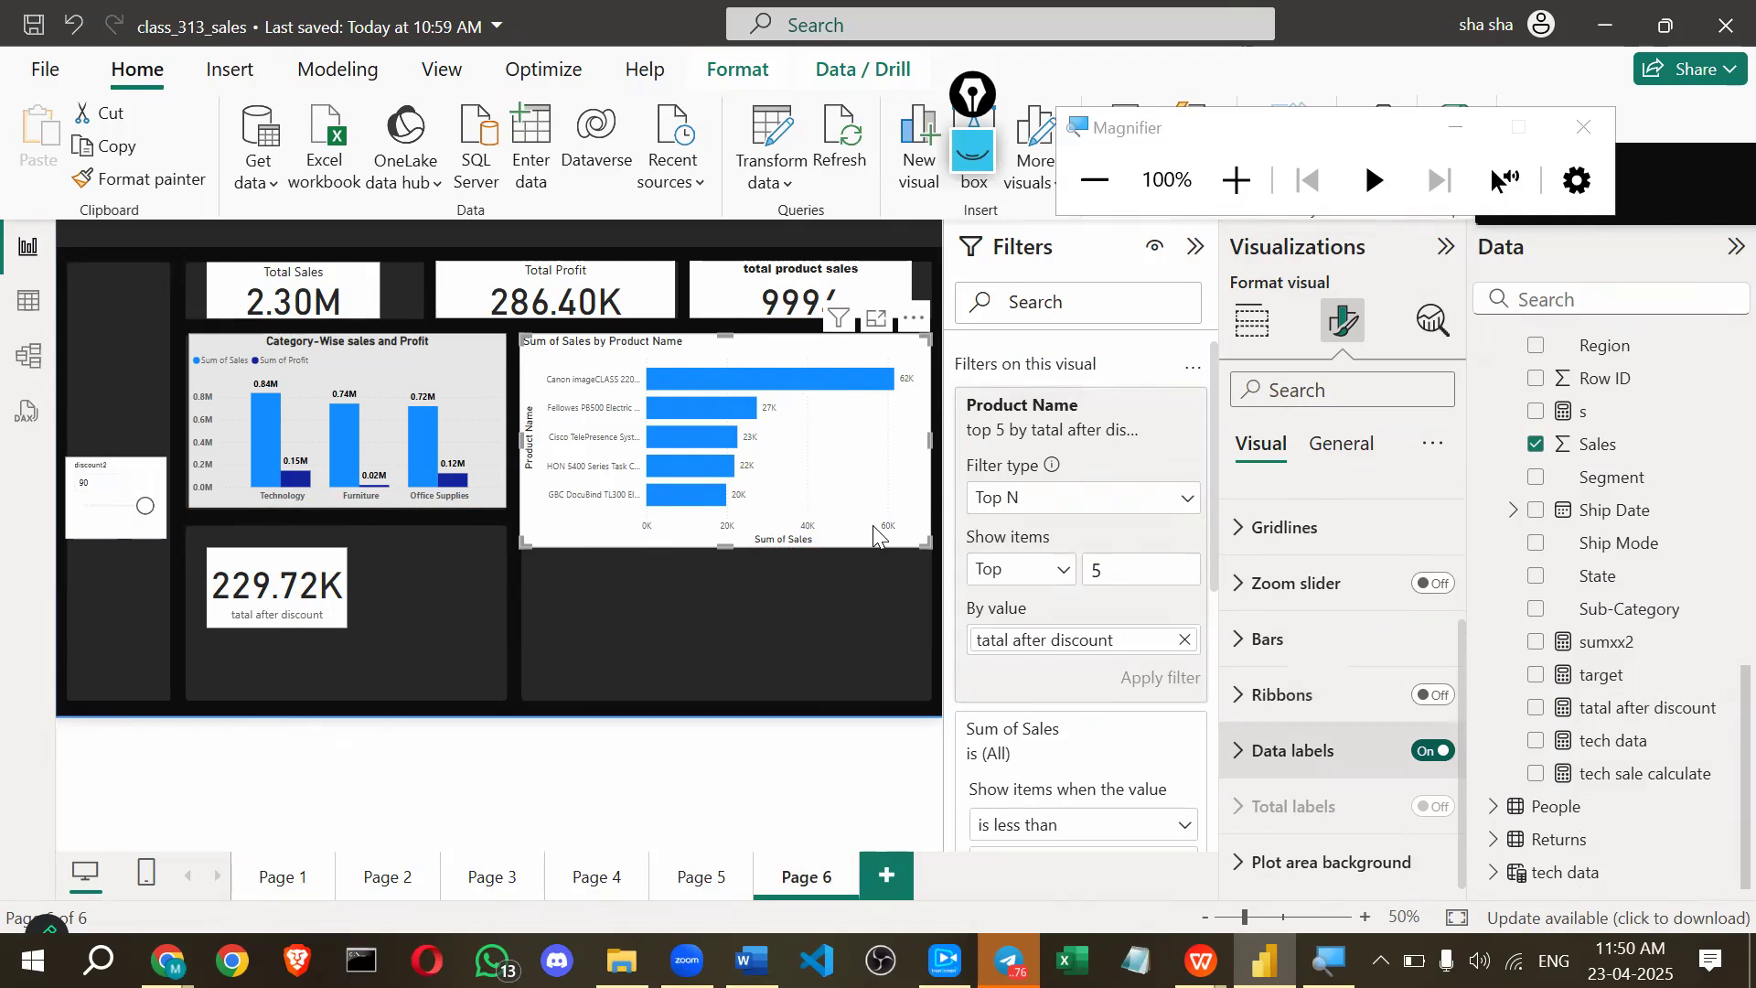
# Try the discount2 slicer at 61, 0, 100 and 90, and return it to 100.
pyautogui.moveTo(128, 506); pyautogui.dragTo(124, 510)
pyautogui.click(124, 510)
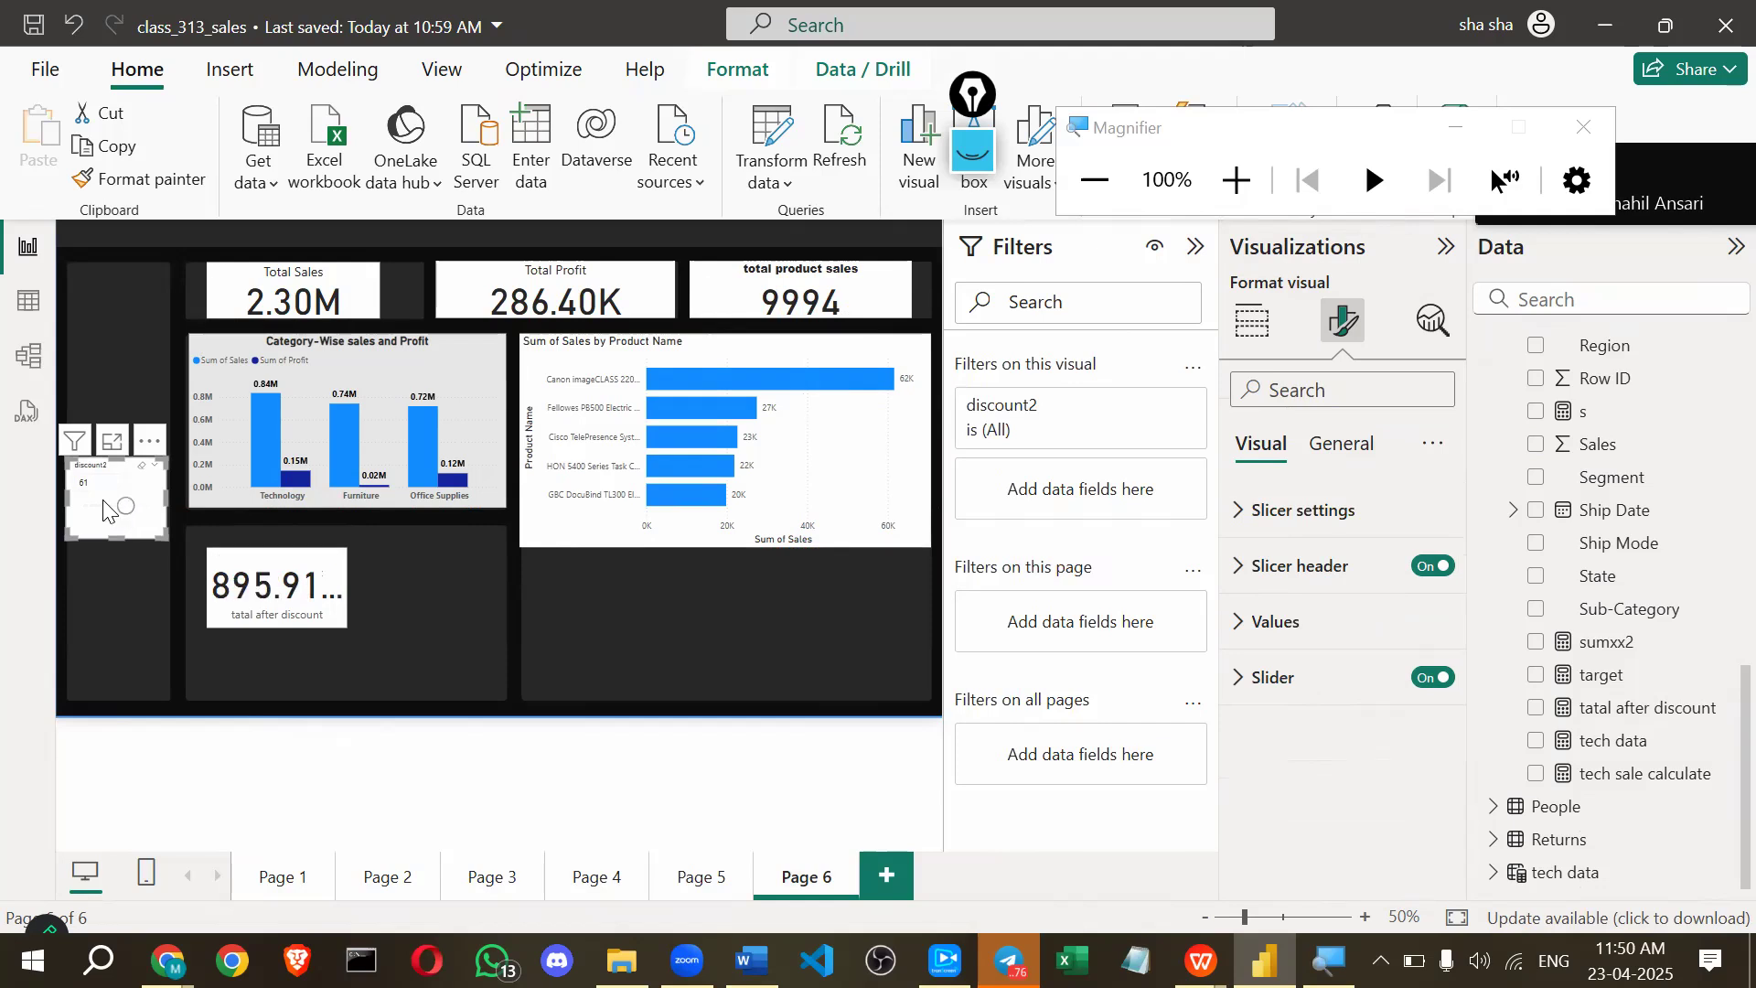
pyautogui.click(85, 511)
pyautogui.click(85, 511)
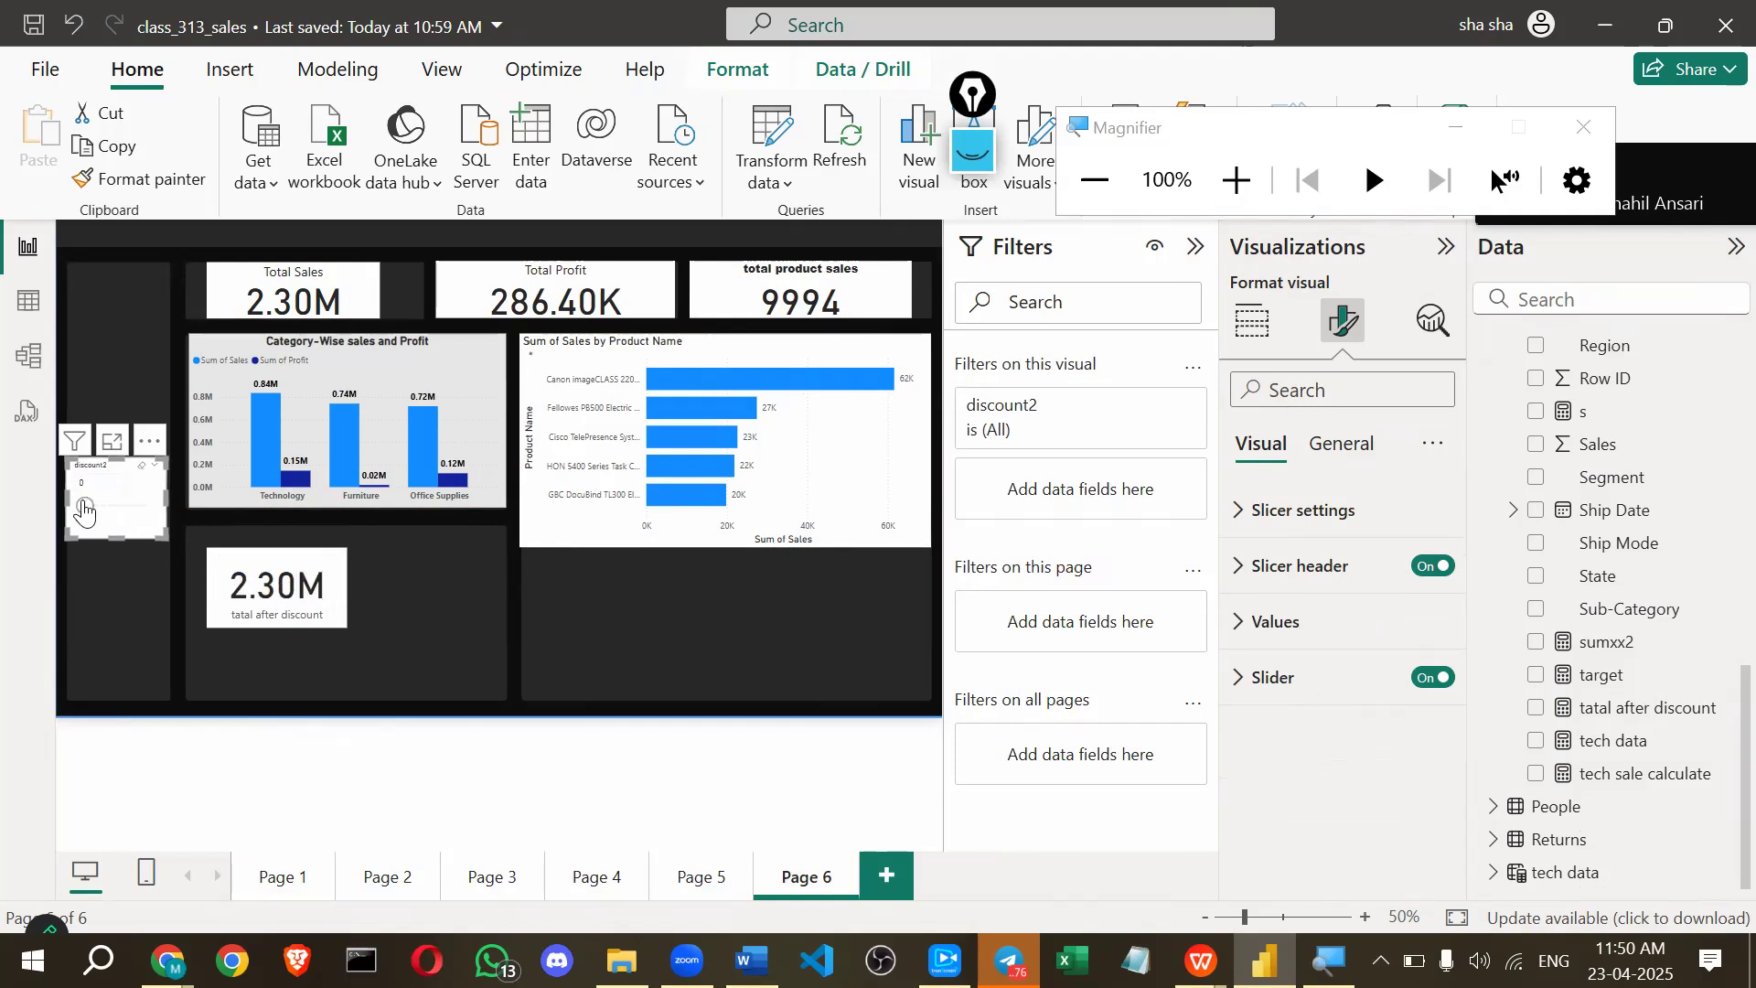
pyautogui.moveTo(85, 511); pyautogui.dragTo(157, 510)
pyautogui.click(156, 508)
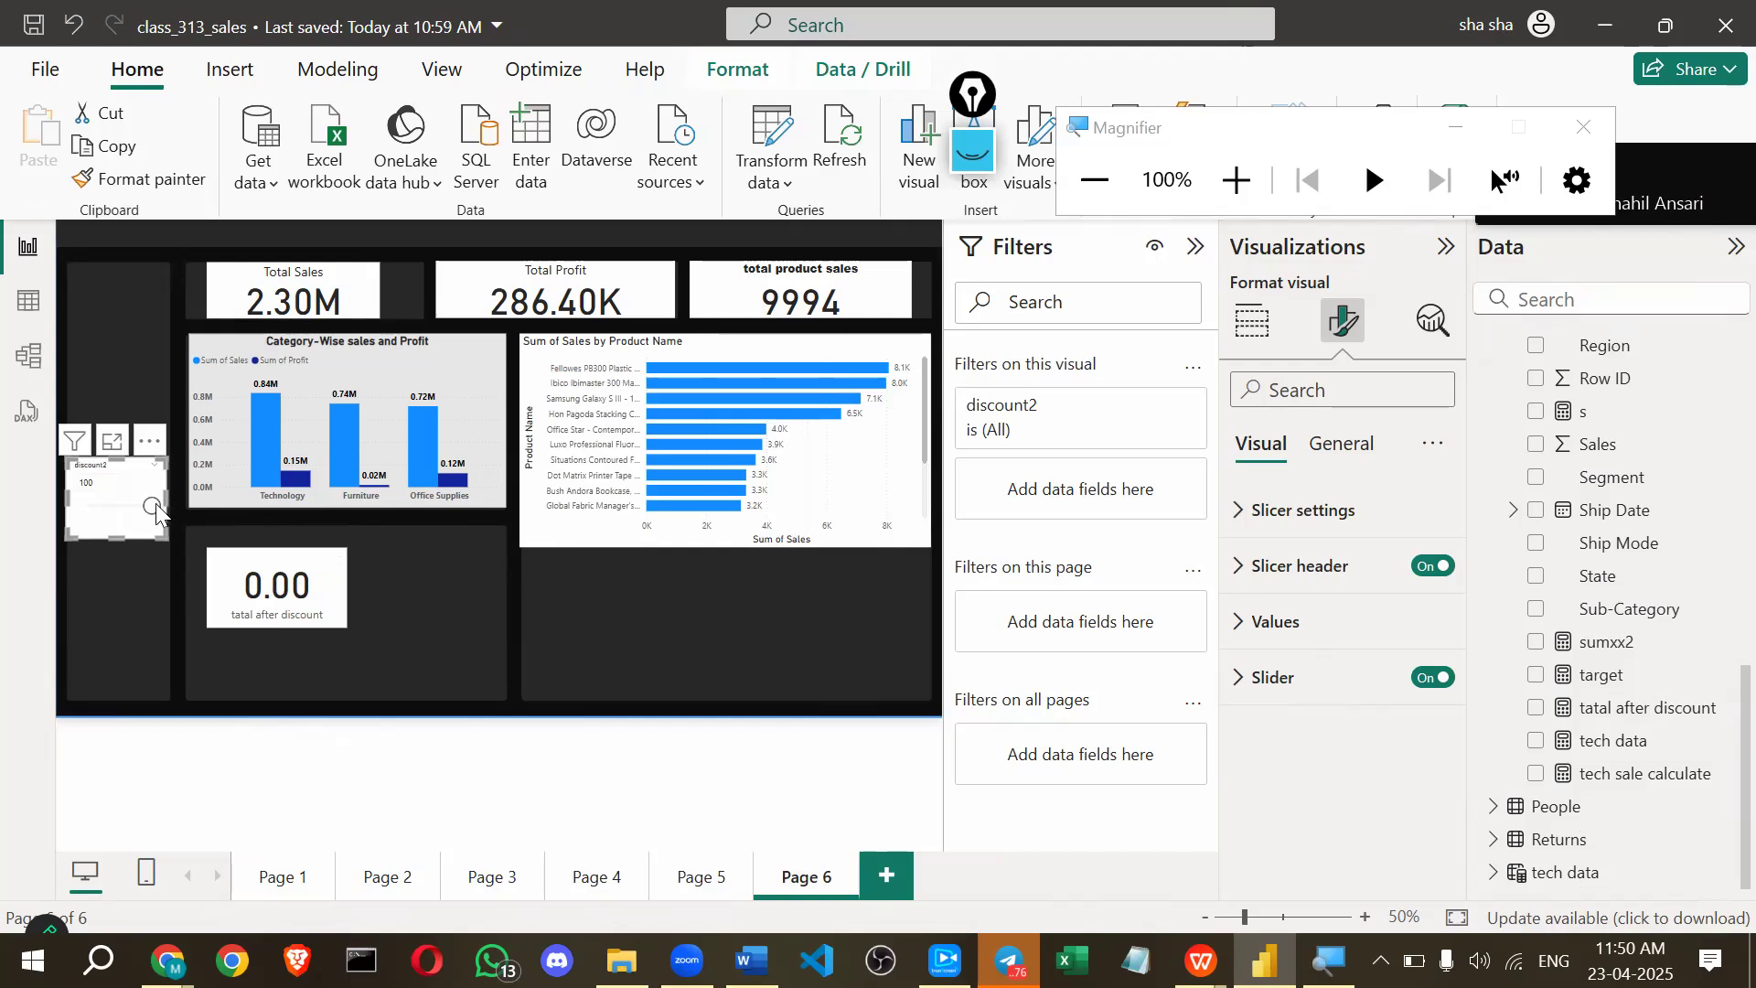
pyautogui.moveTo(154, 515); pyautogui.dragTo(148, 518)
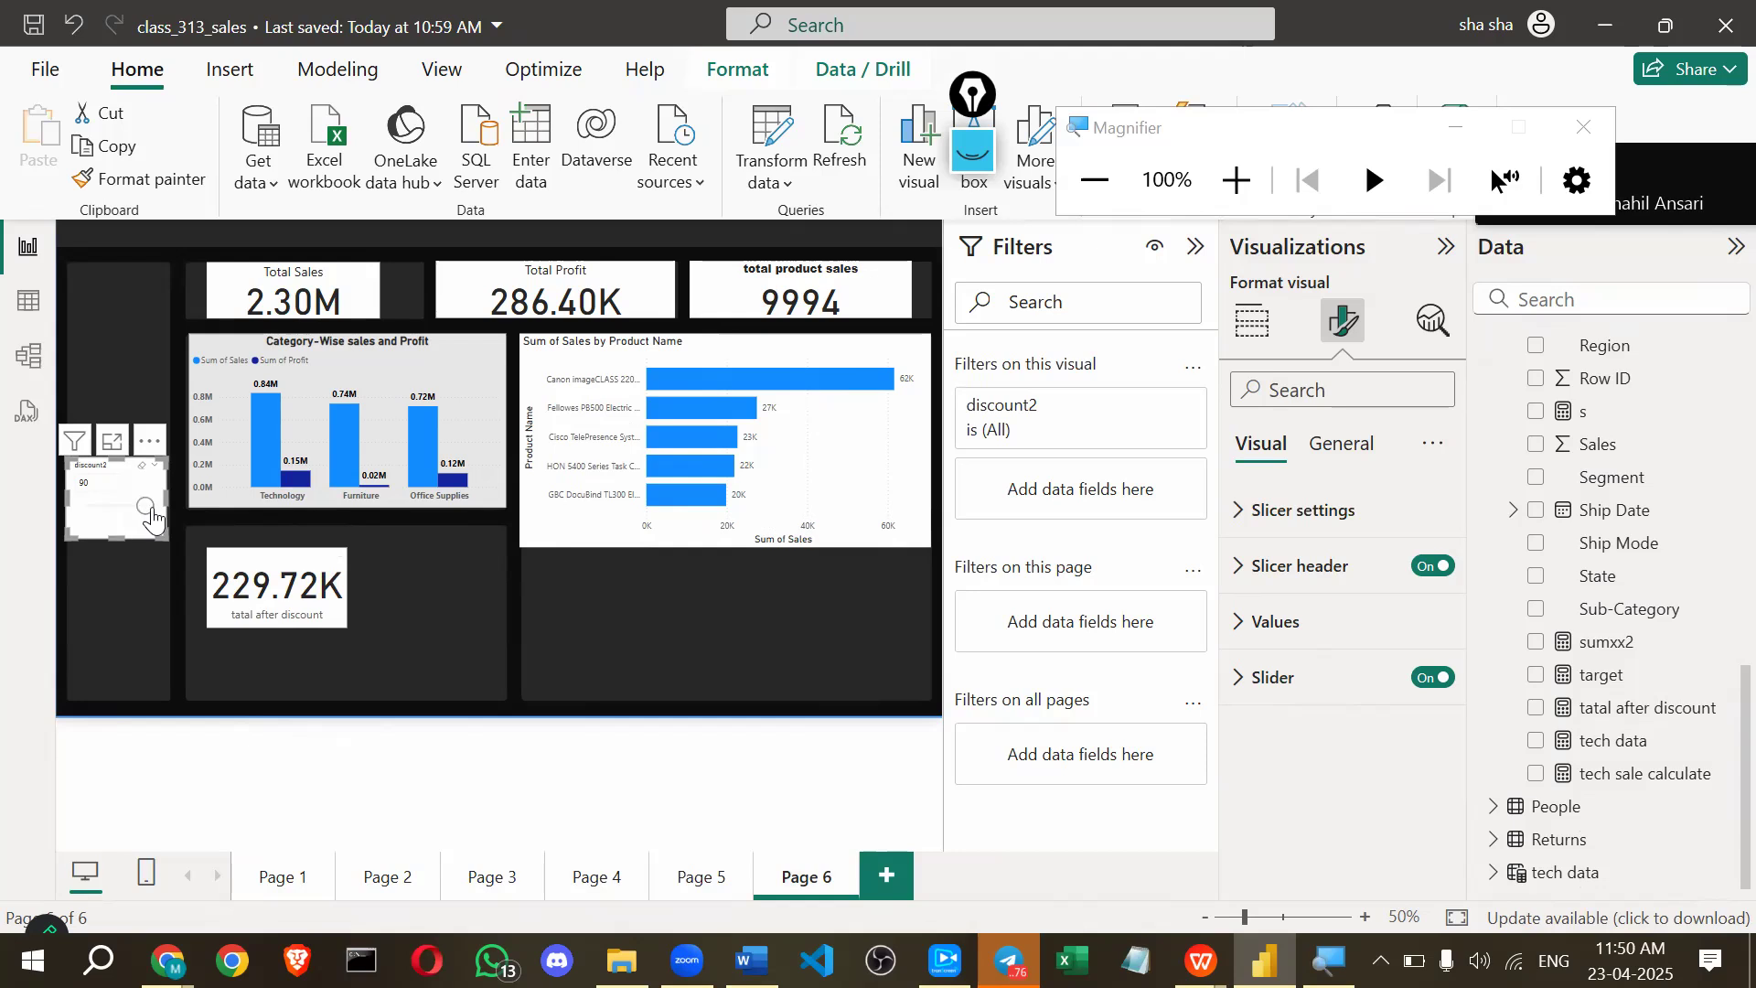
pyautogui.moveTo(152, 517); pyautogui.dragTo(155, 517)
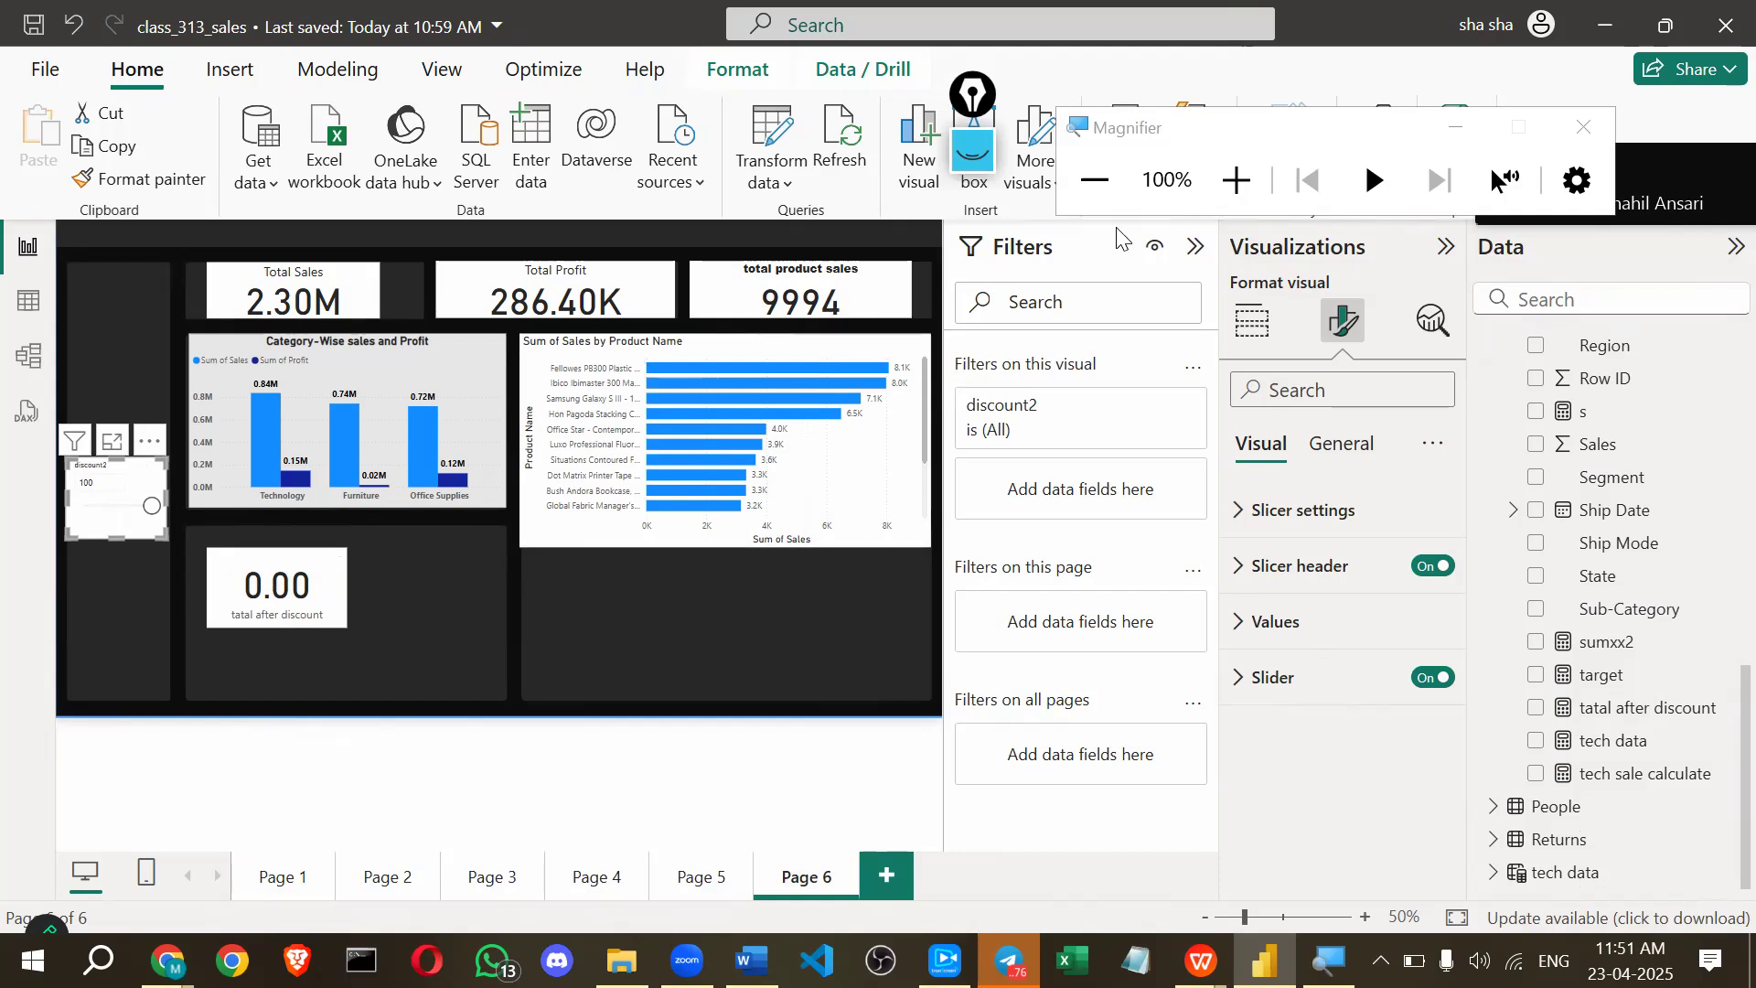
# Set the discount2 slicer to 93 and collapse the Filters and Visualizations panes.
pyautogui.click(1194, 247)
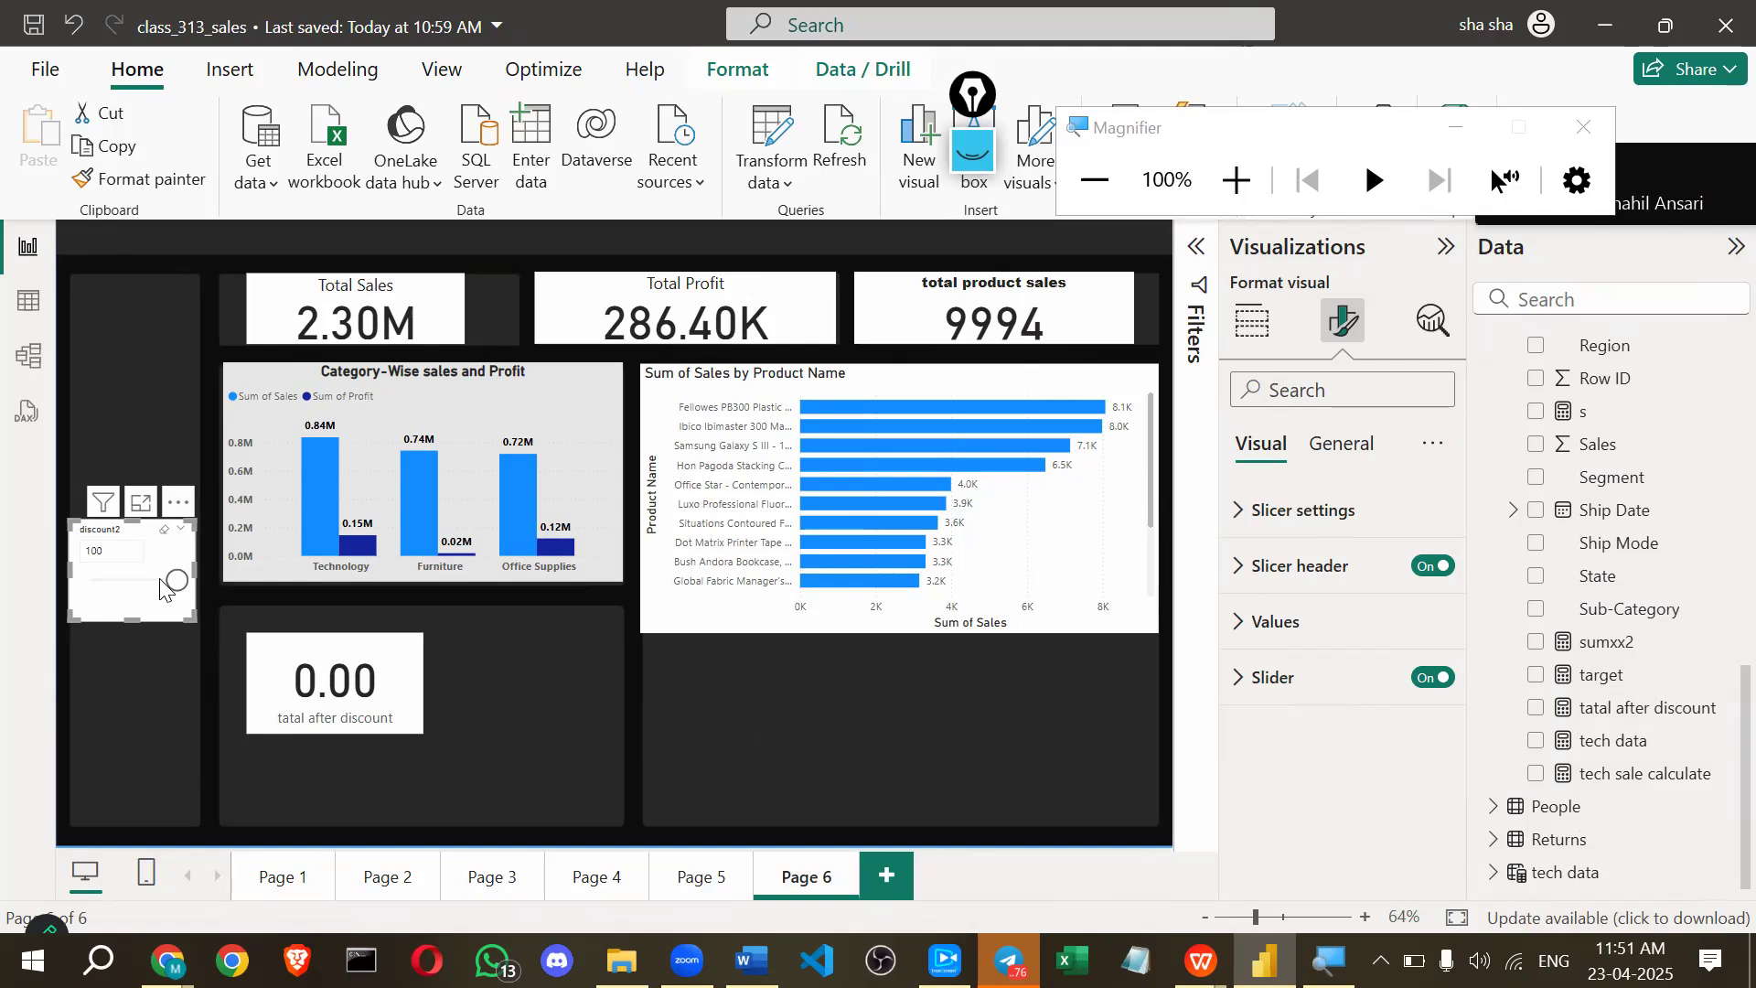
pyautogui.moveTo(170, 583); pyautogui.dragTo(170, 593)
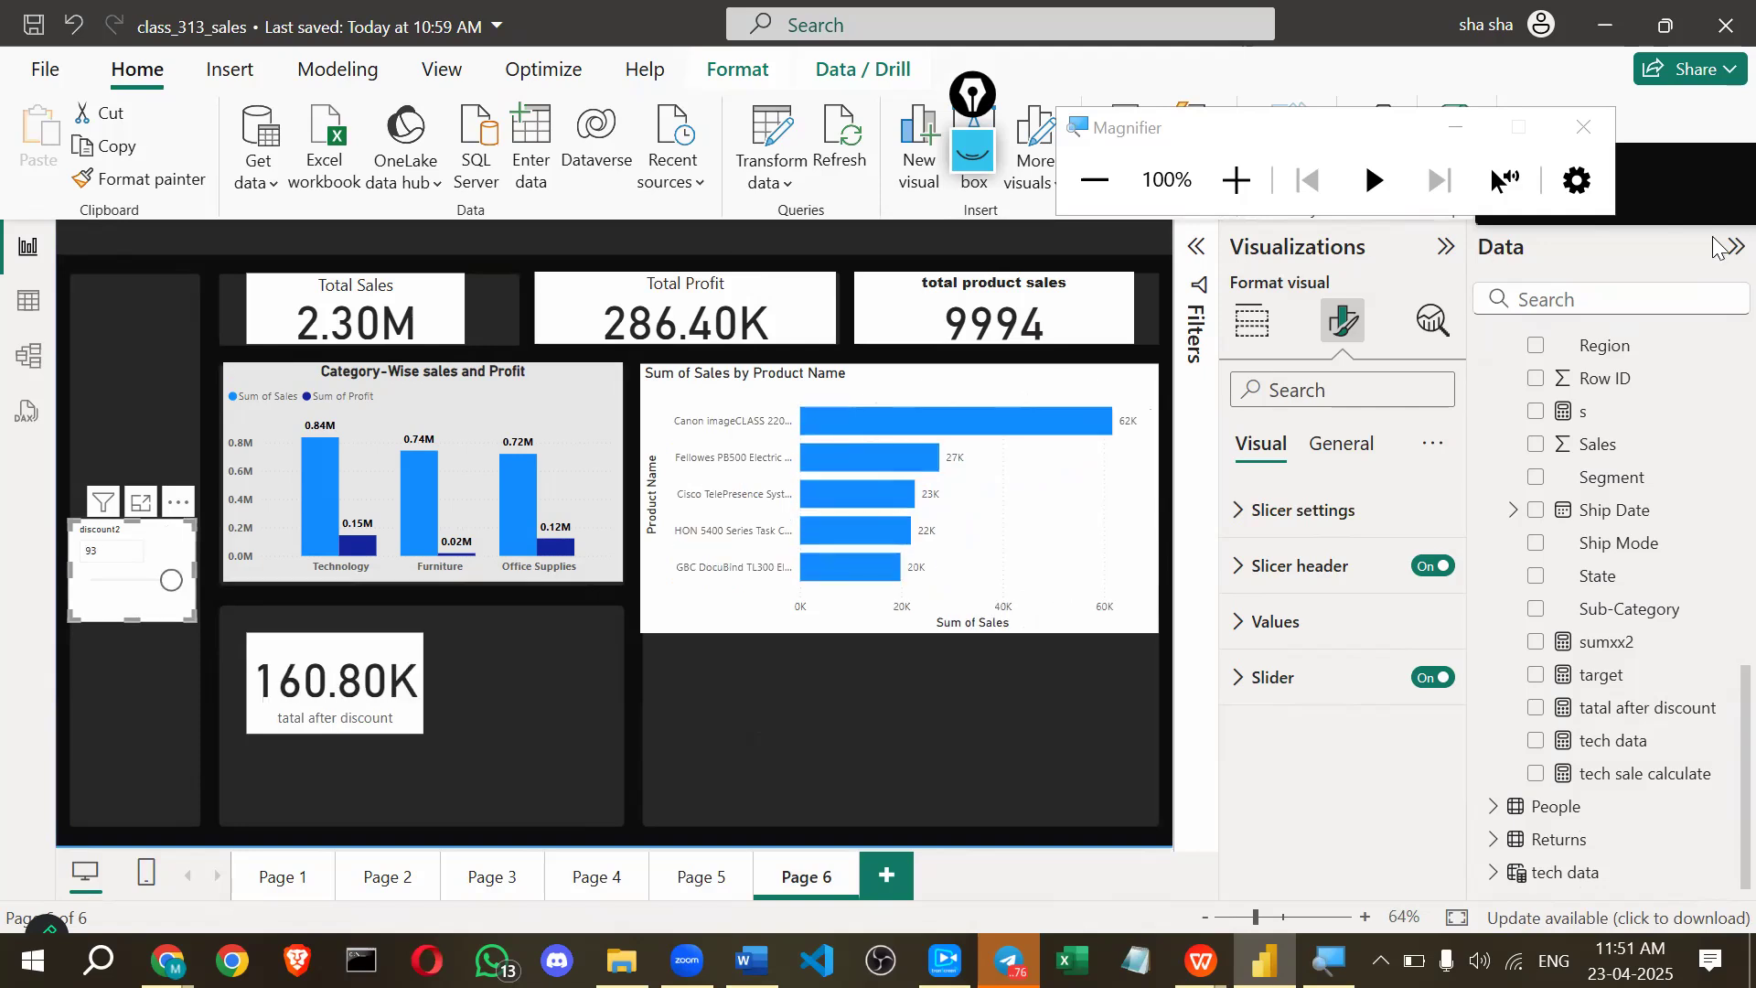
pyautogui.click(1439, 256)
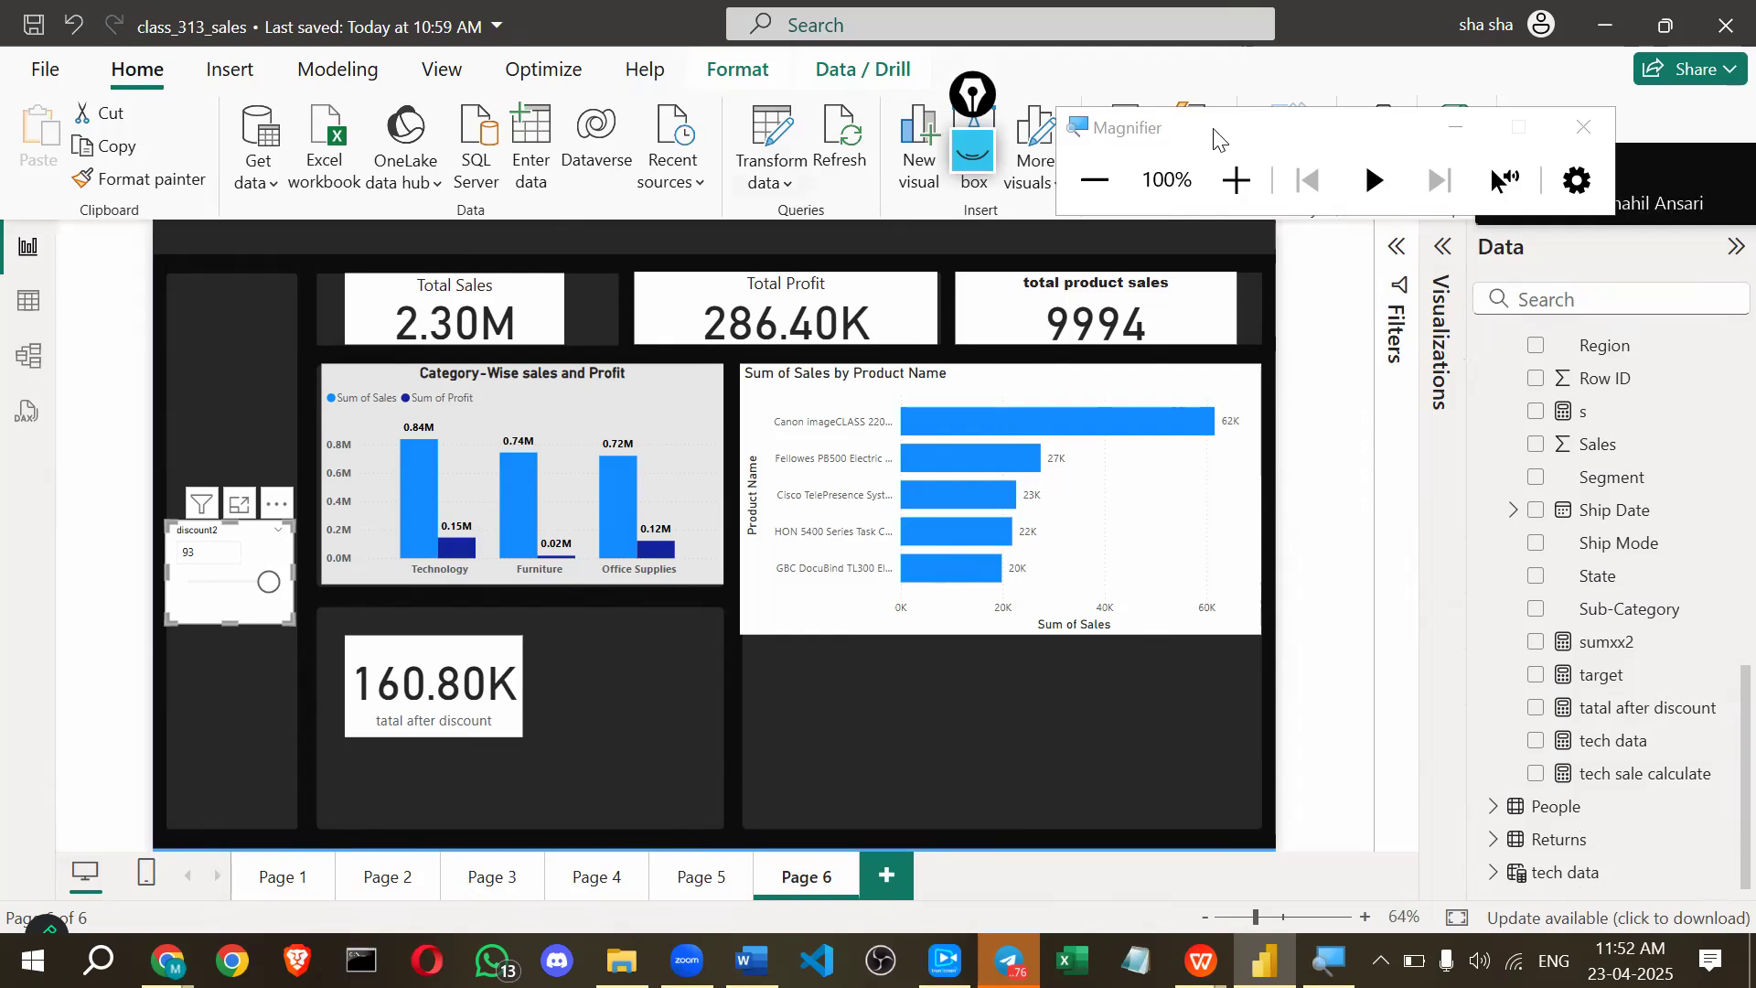
# Start a new parameter that adjusts Fields and name it "field param".
pyautogui.click(338, 71)
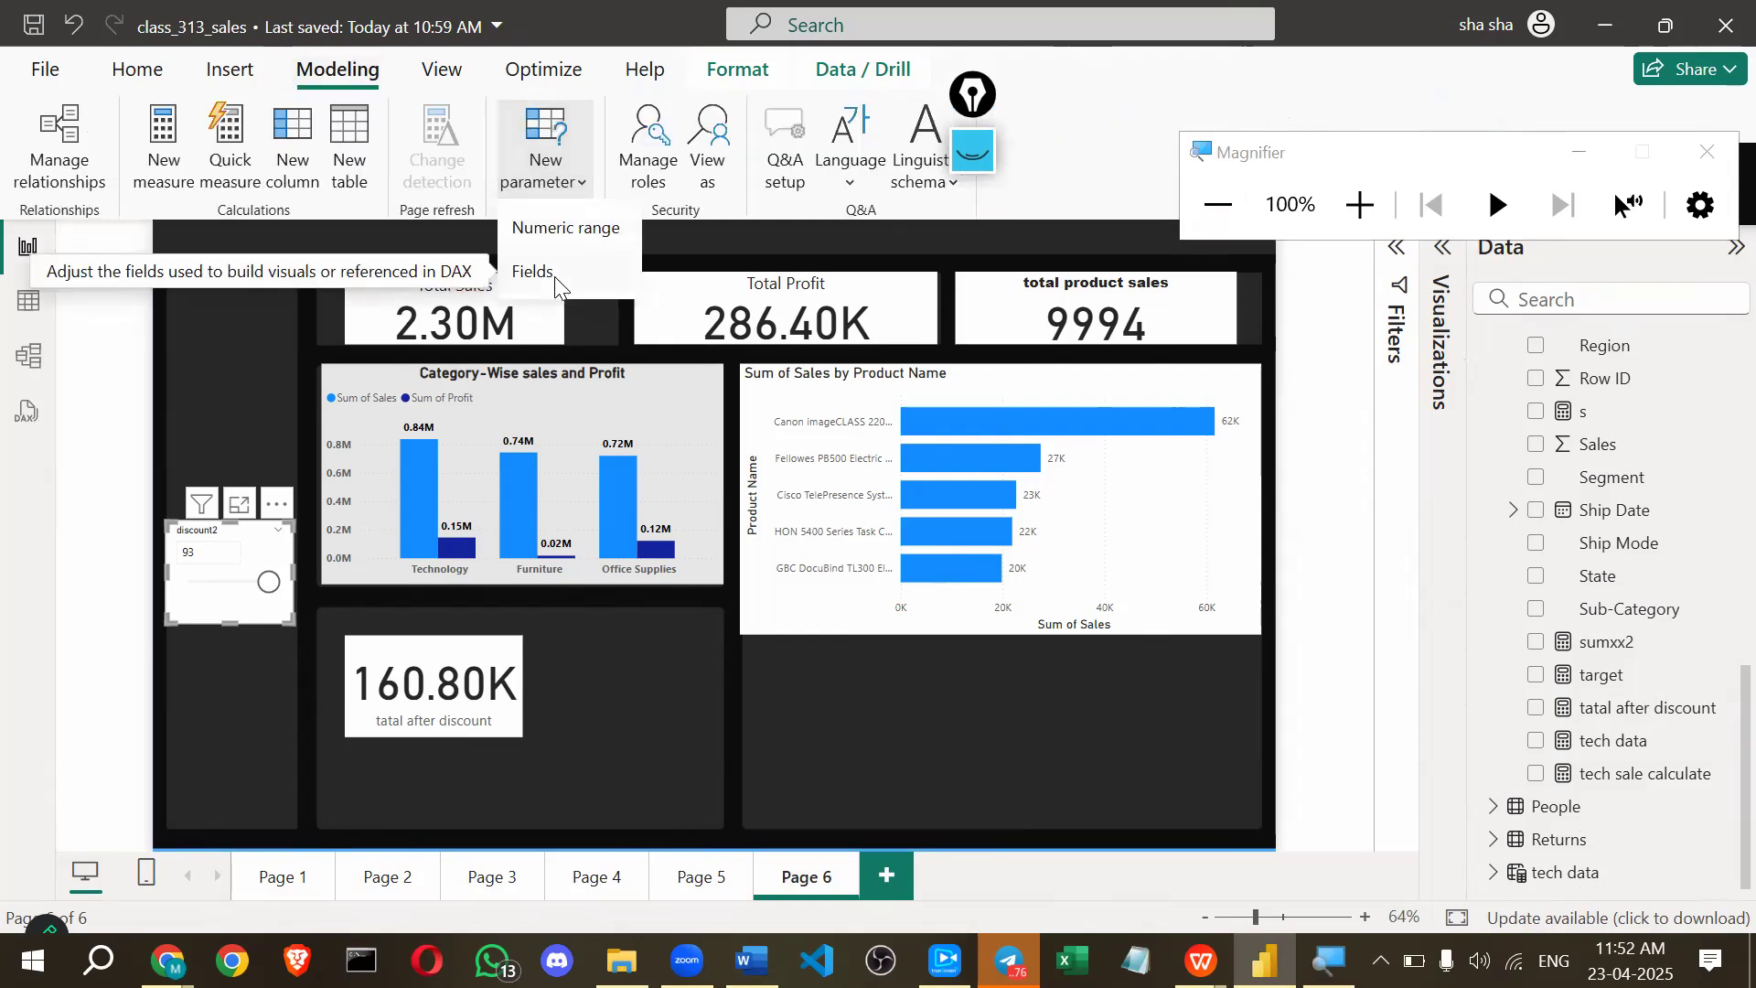
pyautogui.click(555, 286)
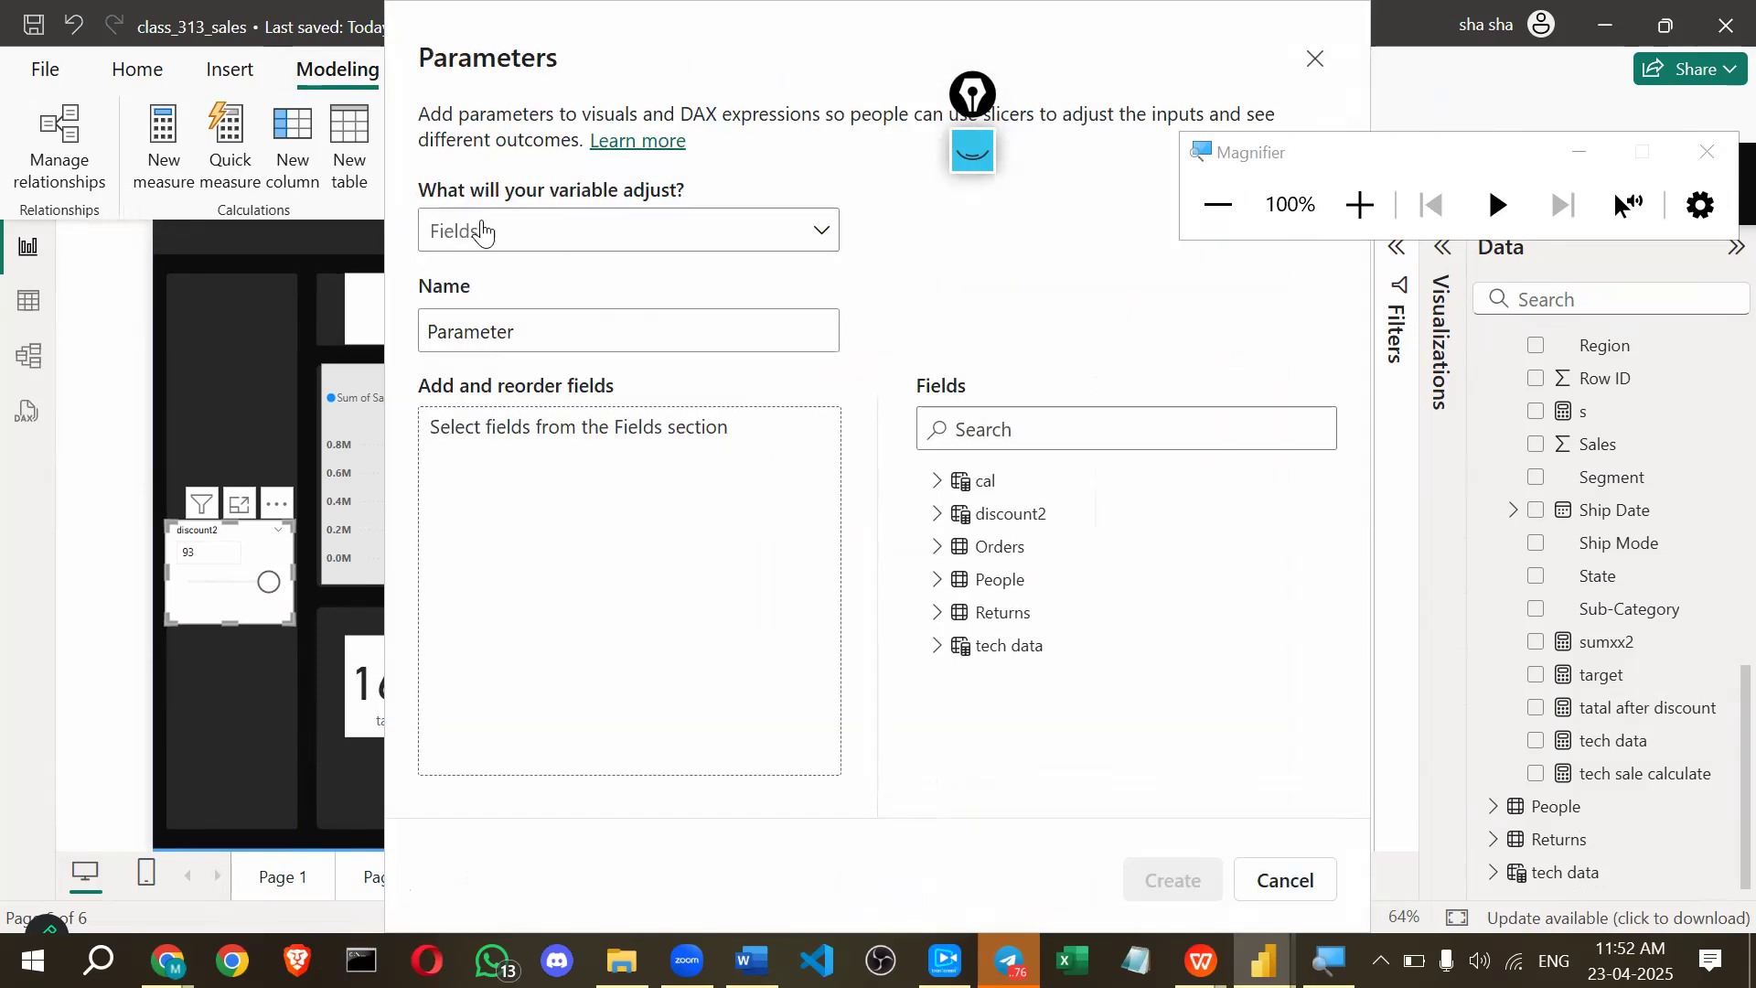
pyautogui.click(532, 240)
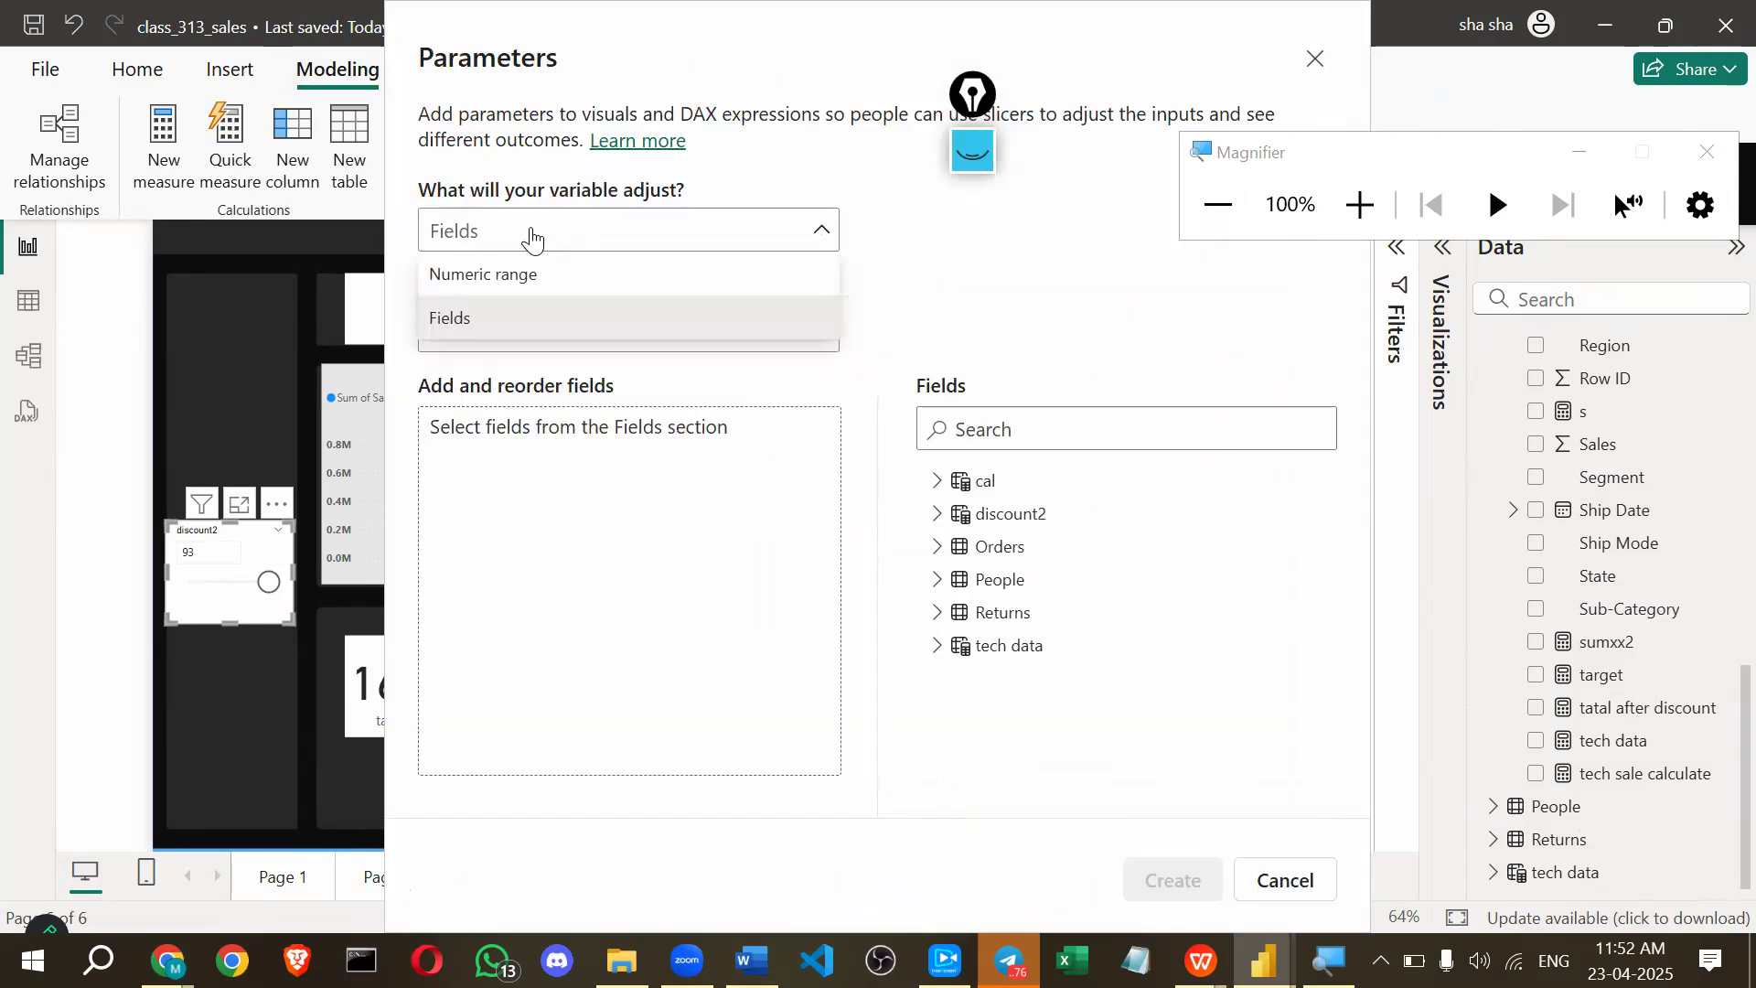
pyautogui.click(534, 320)
pyautogui.doubleClick(419, 338)
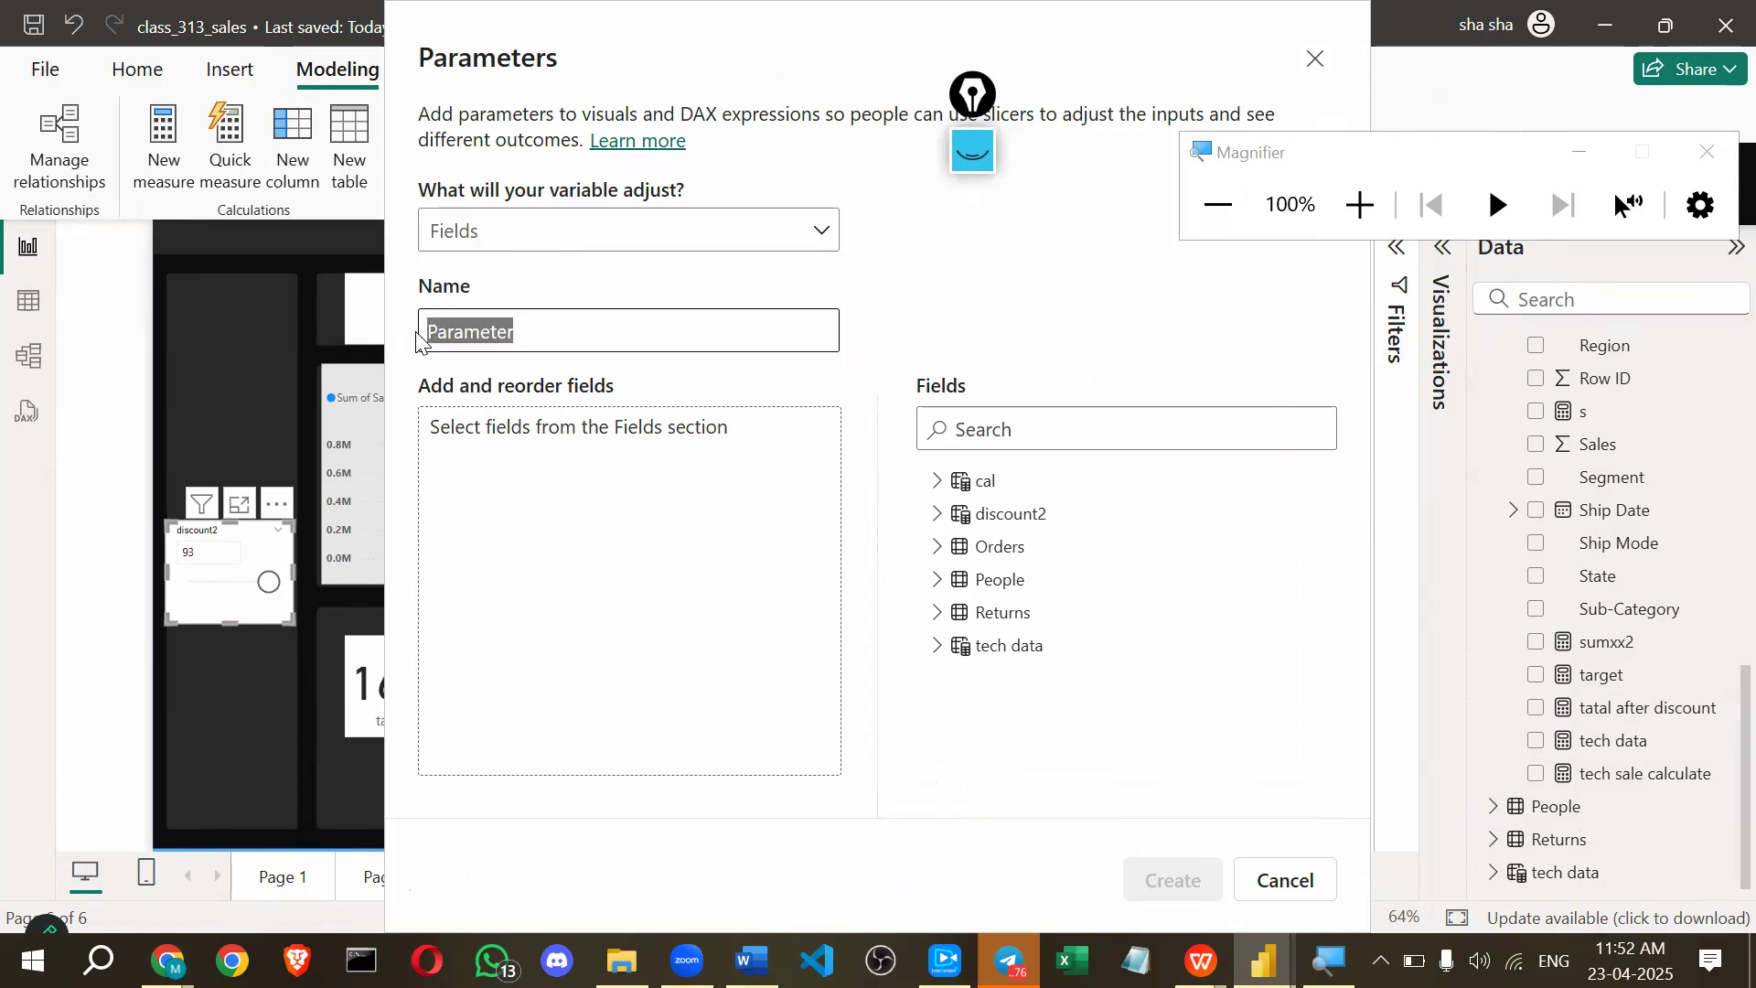
pyautogui.write('field para')
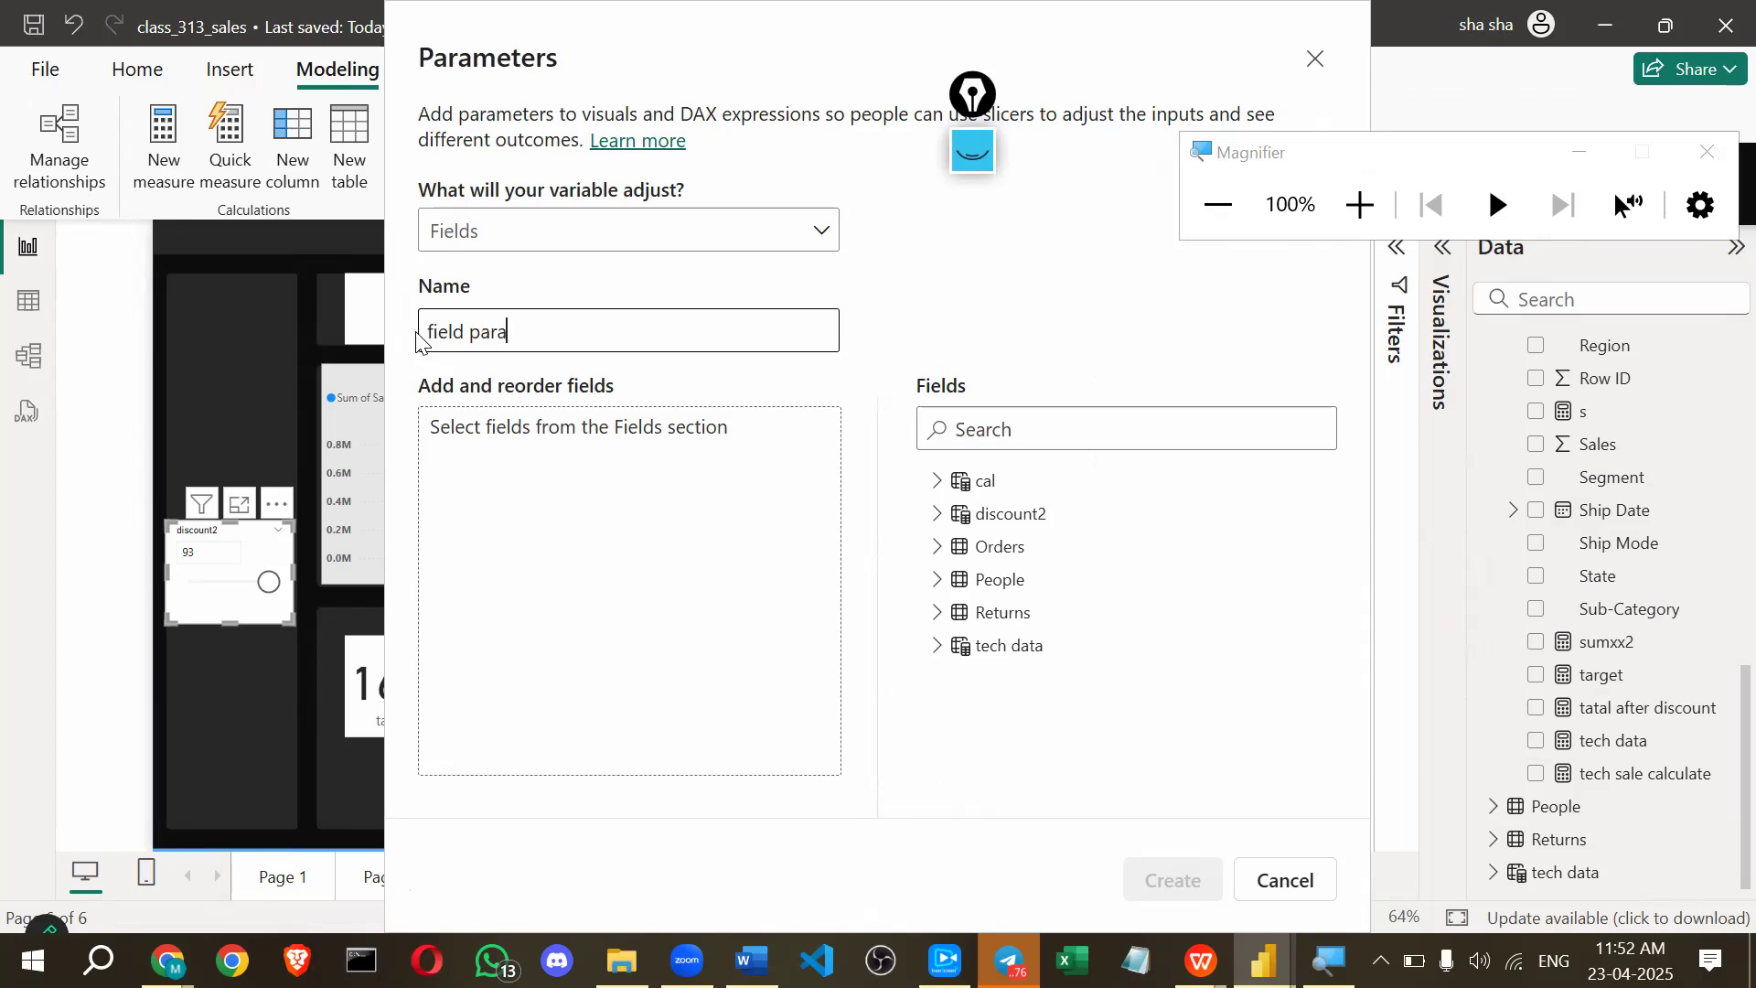
pyautogui.write('m')
# Add the Region field from the People table to the field param parameter.
pyautogui.click(939, 485)
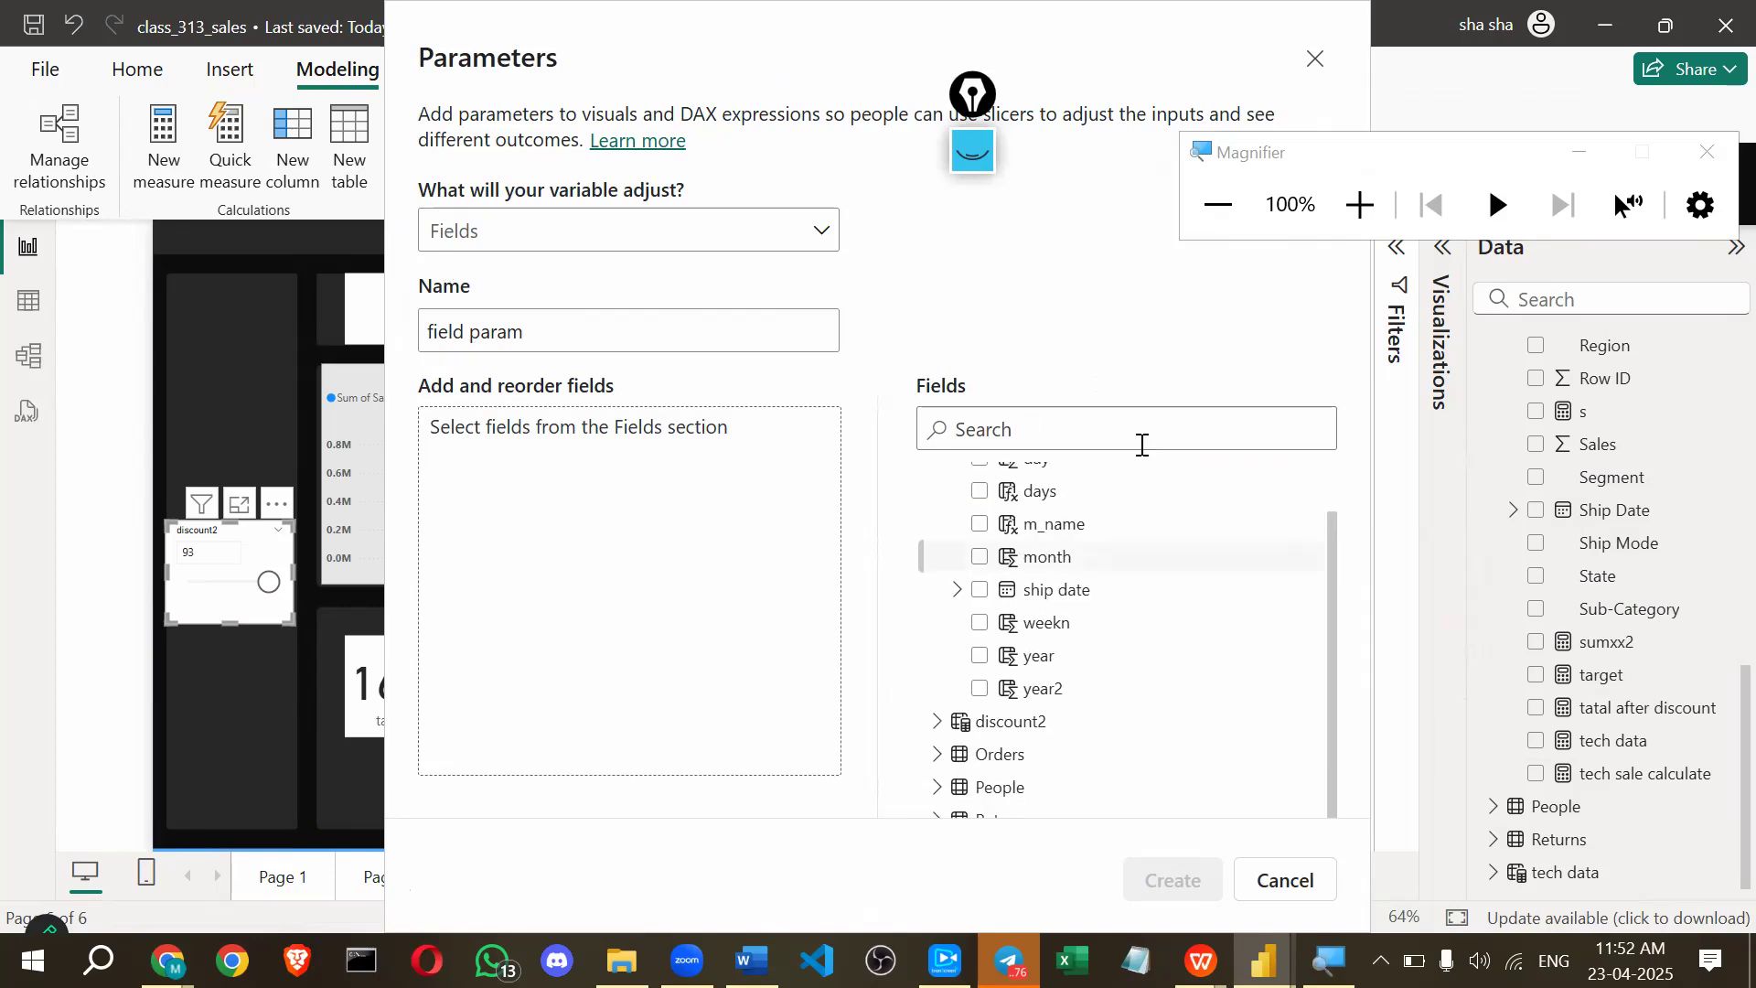
pyautogui.scroll(1, 1000, 622)
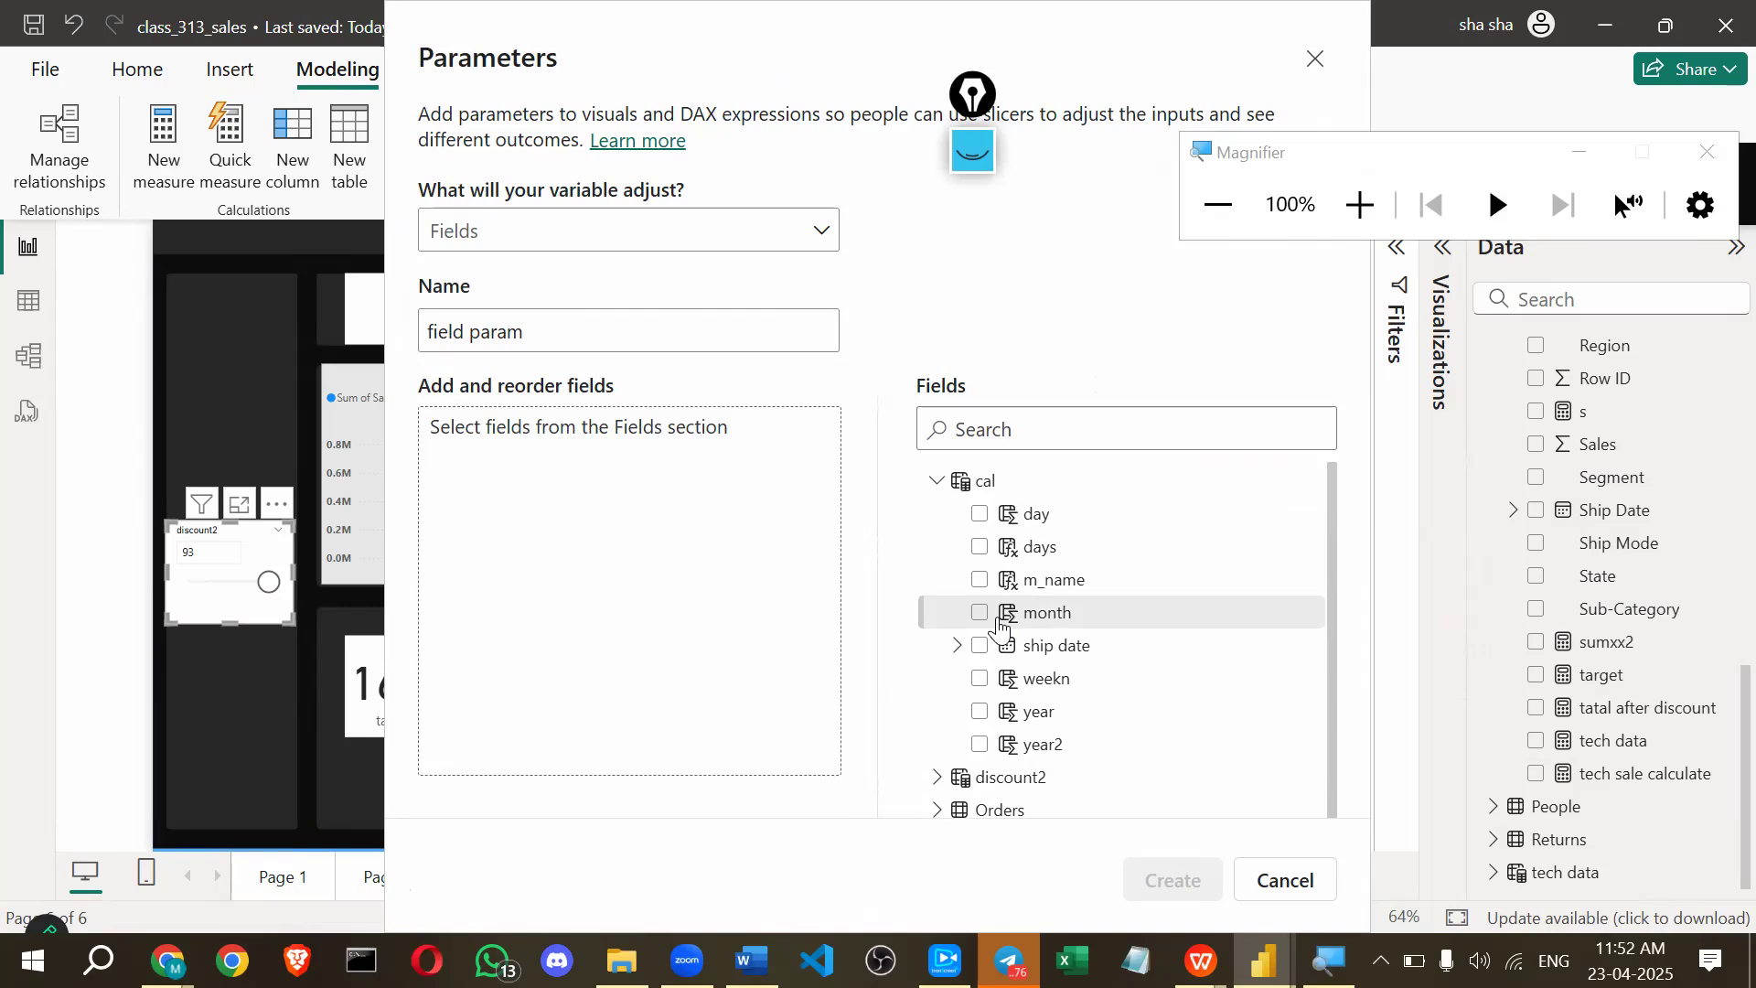
pyautogui.scroll(-1, 1247, 667)
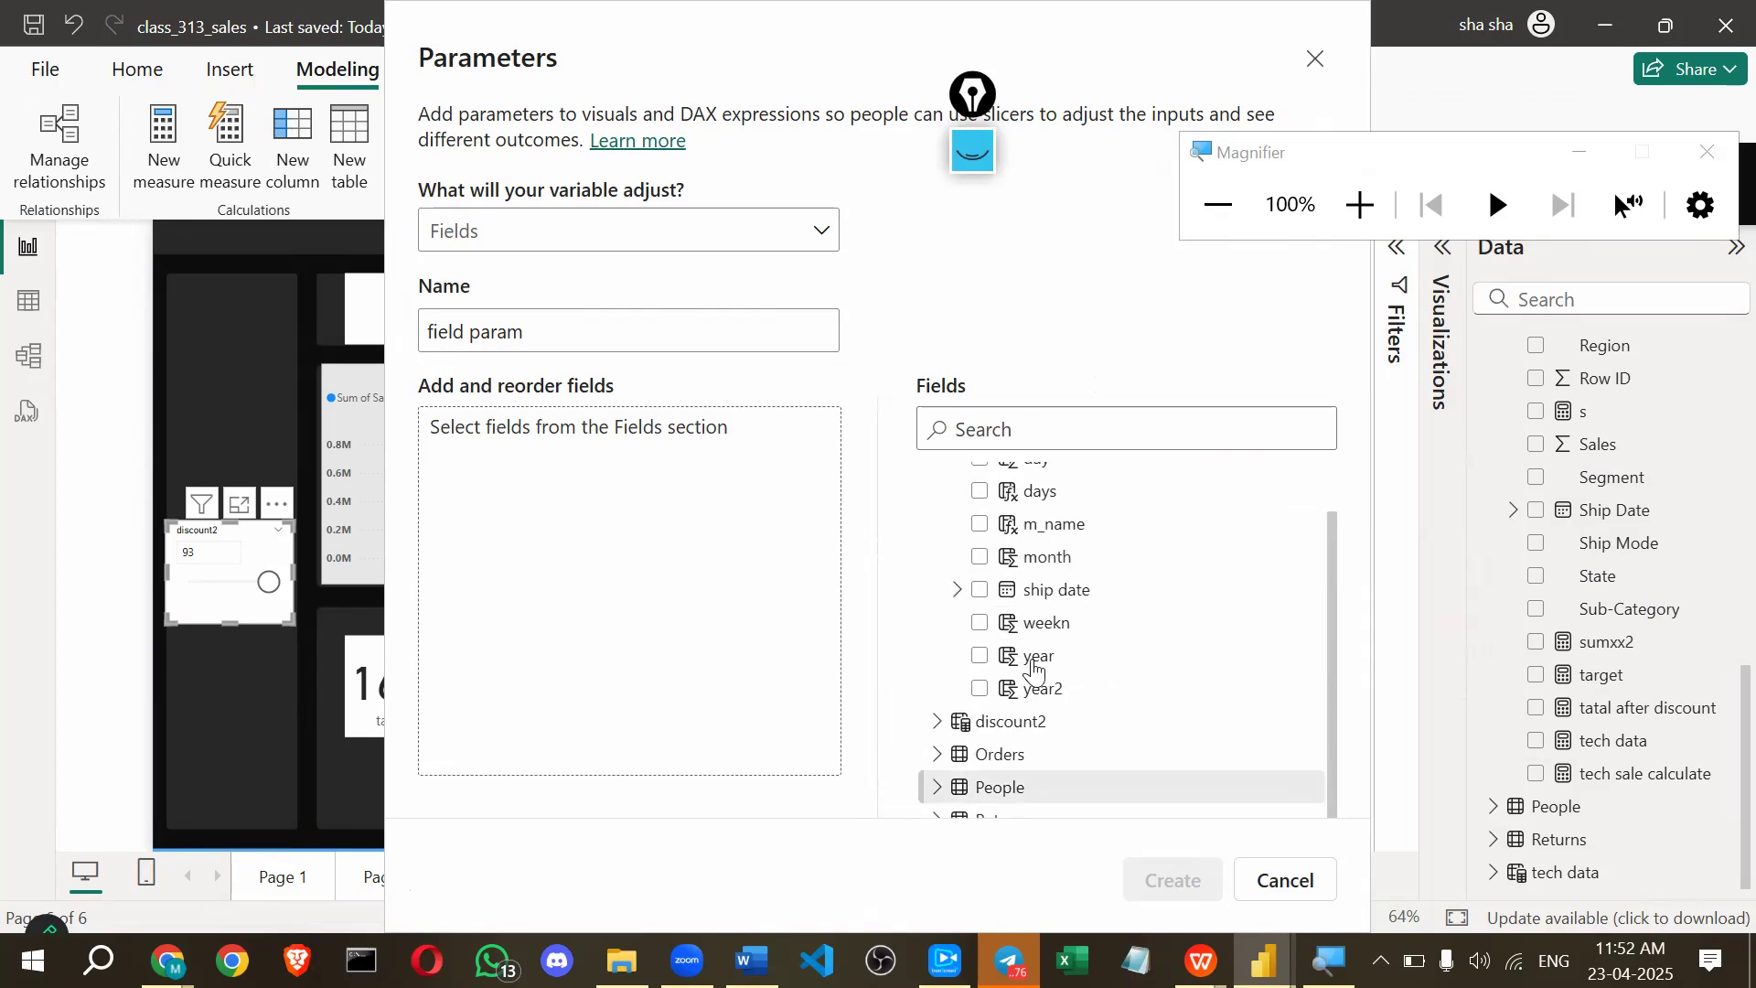
pyautogui.click(969, 787)
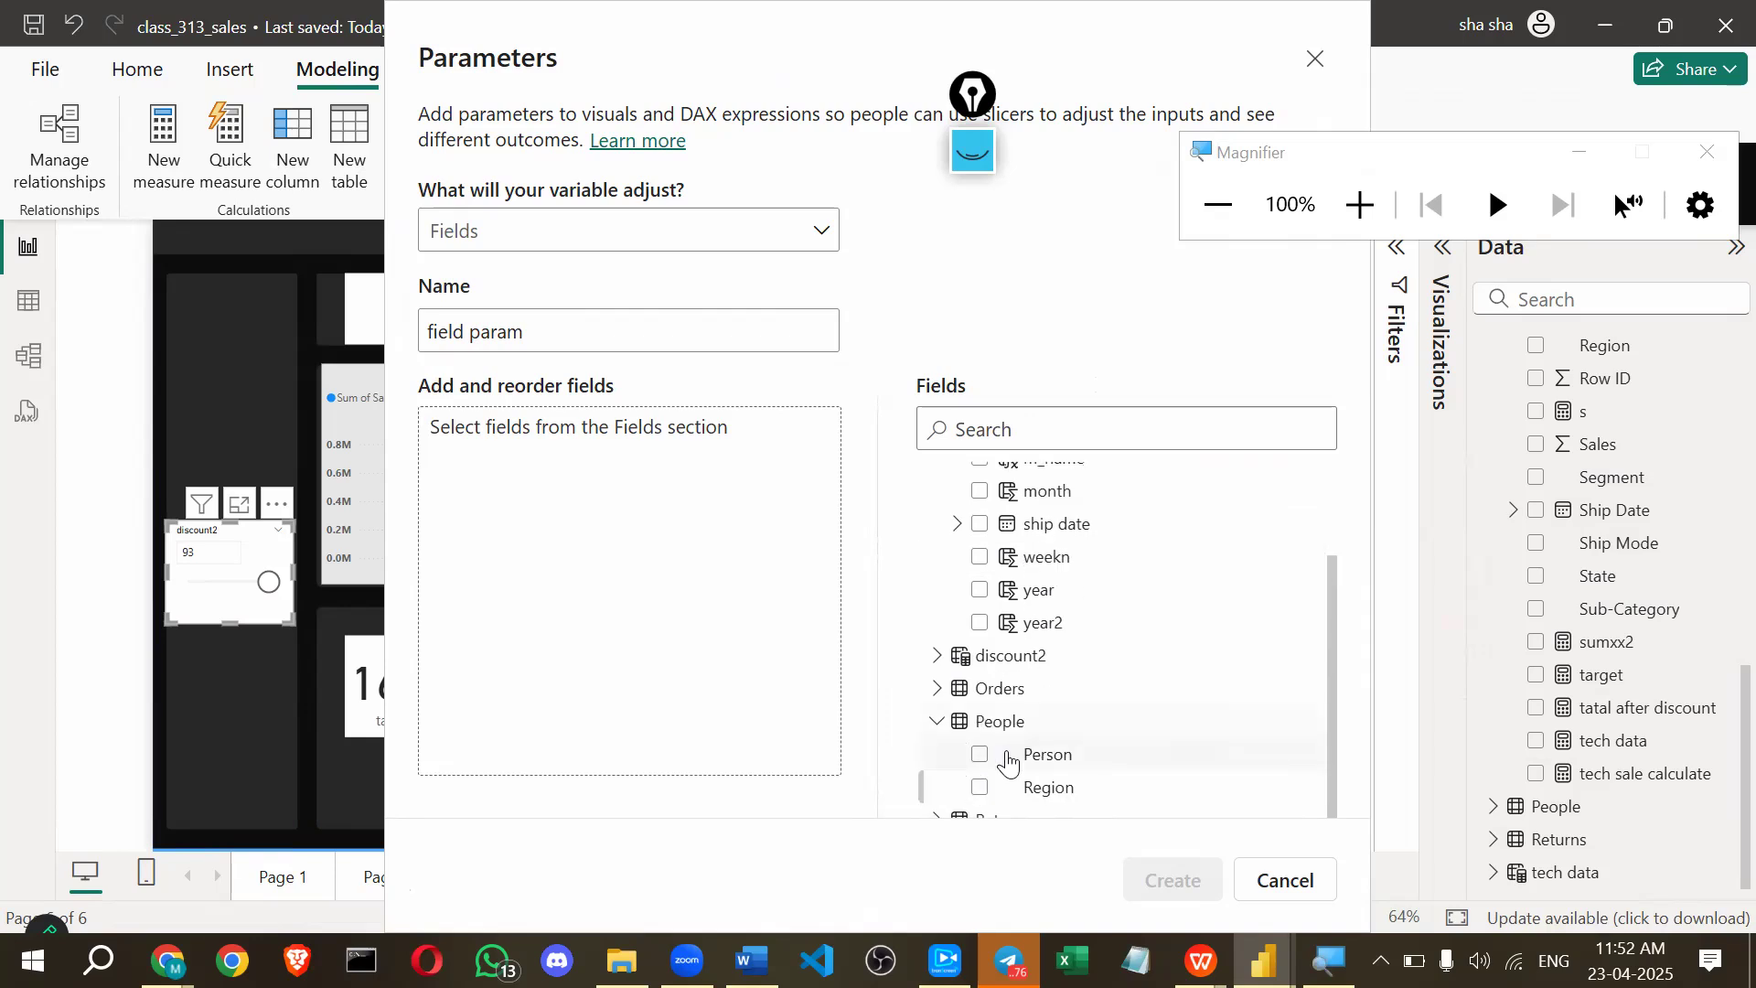
pyautogui.moveTo(1047, 788); pyautogui.dragTo(536, 370)
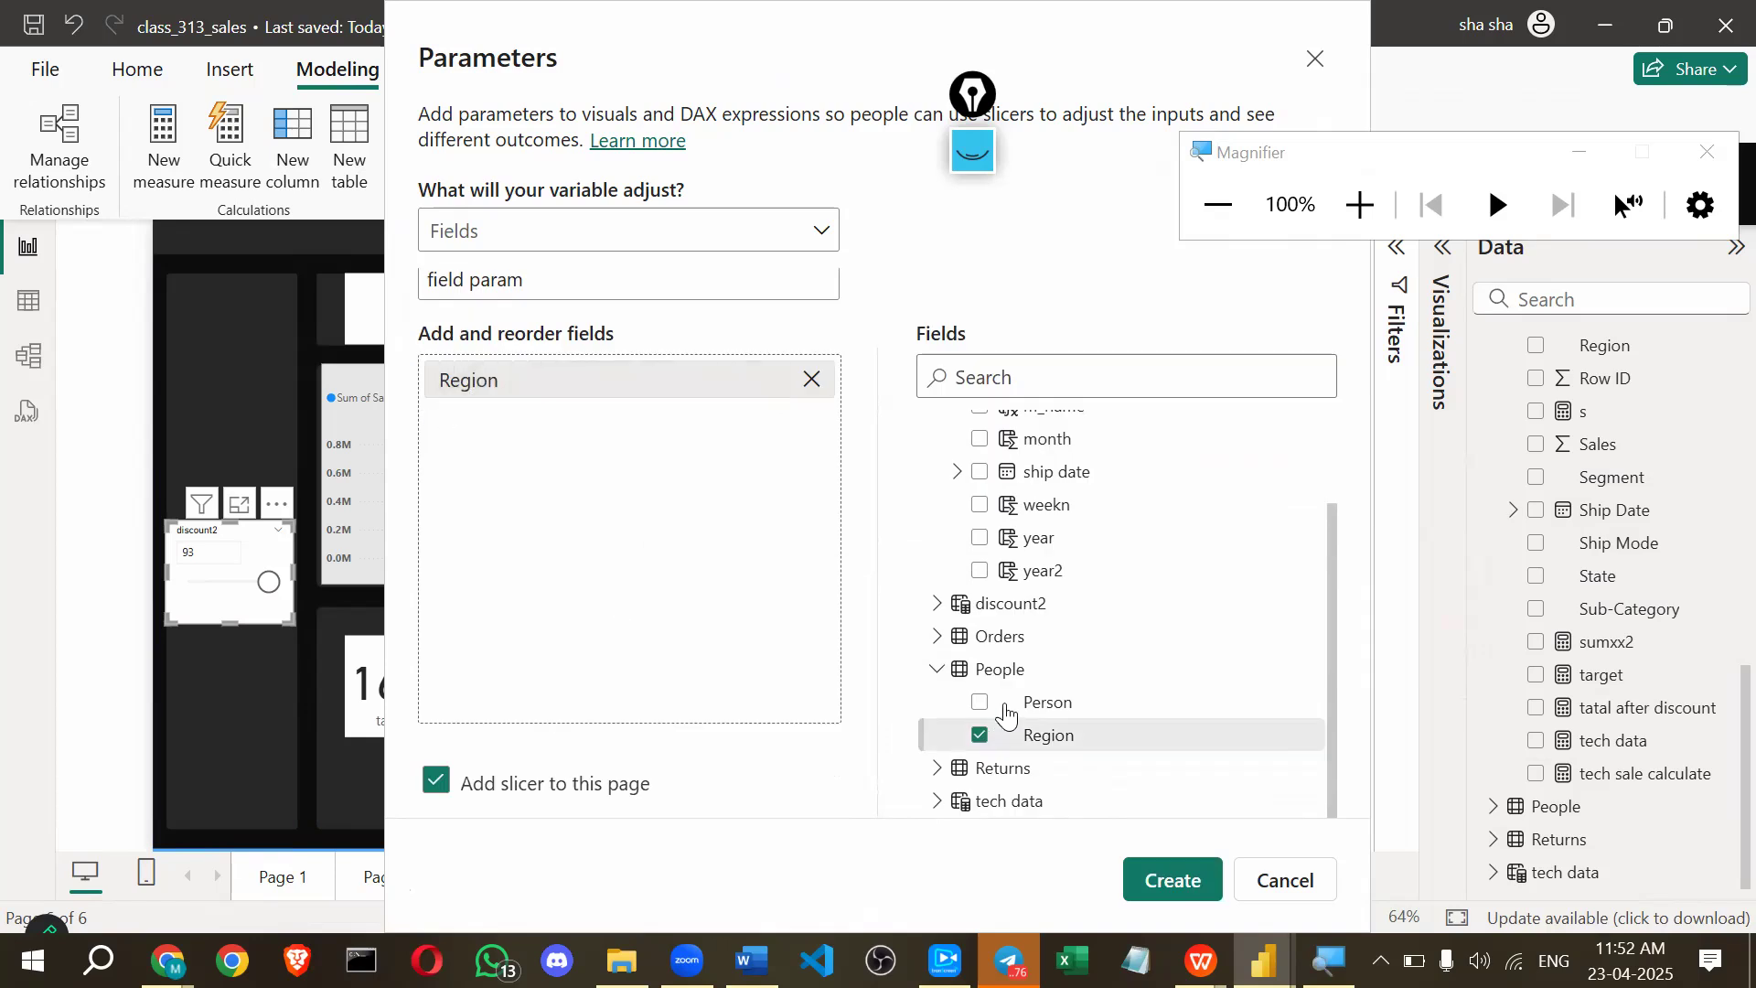
# Add the Segment field from the Orders table to the parameter's field list.
pyautogui.scroll(2, 985, 533)
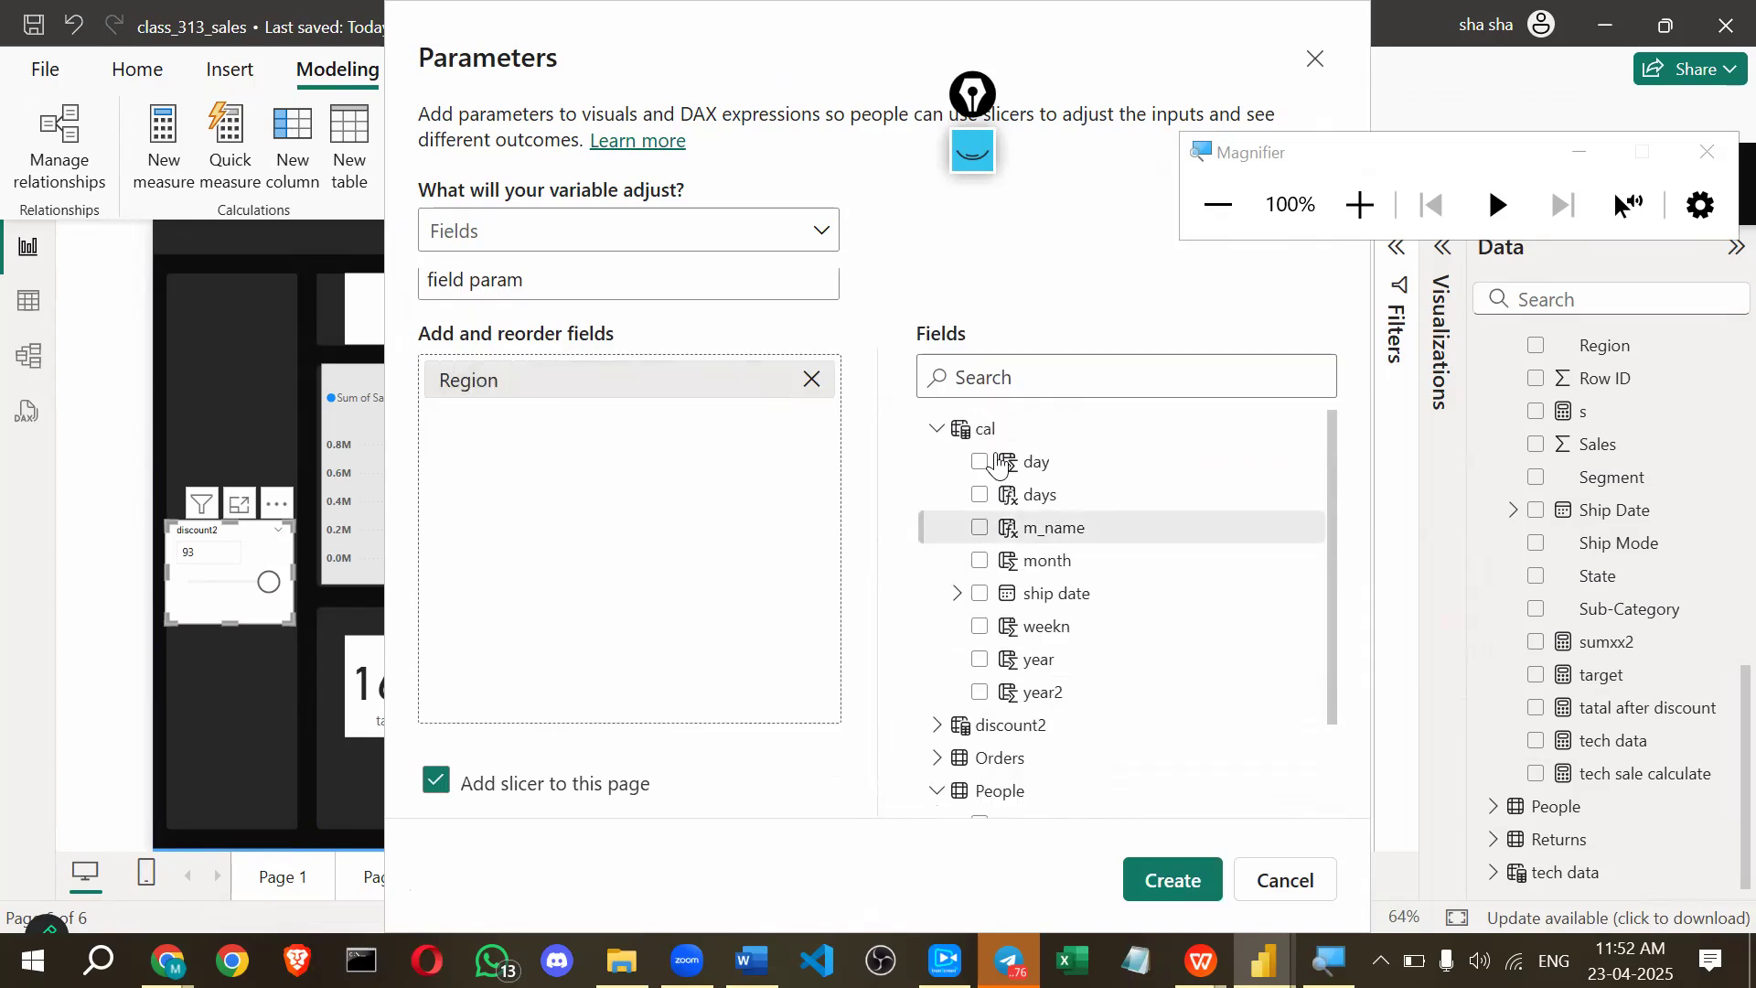
pyautogui.click(935, 428)
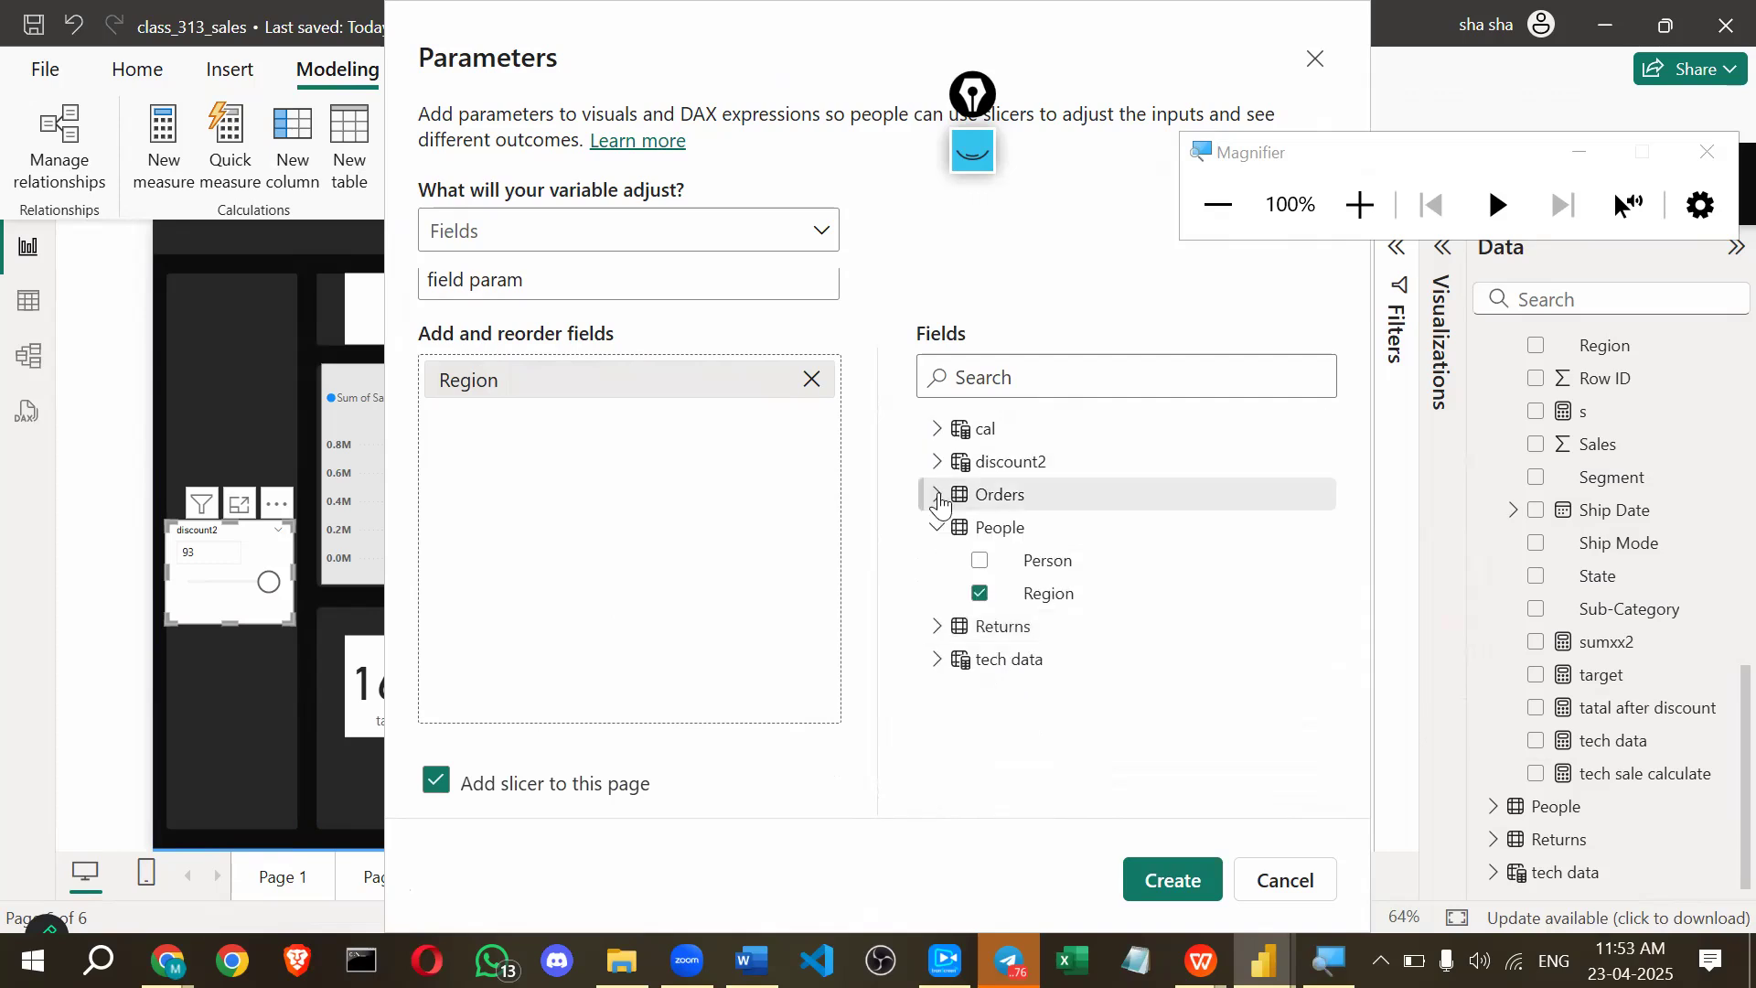
pyautogui.click(936, 495)
pyautogui.scroll(-2, 1052, 704)
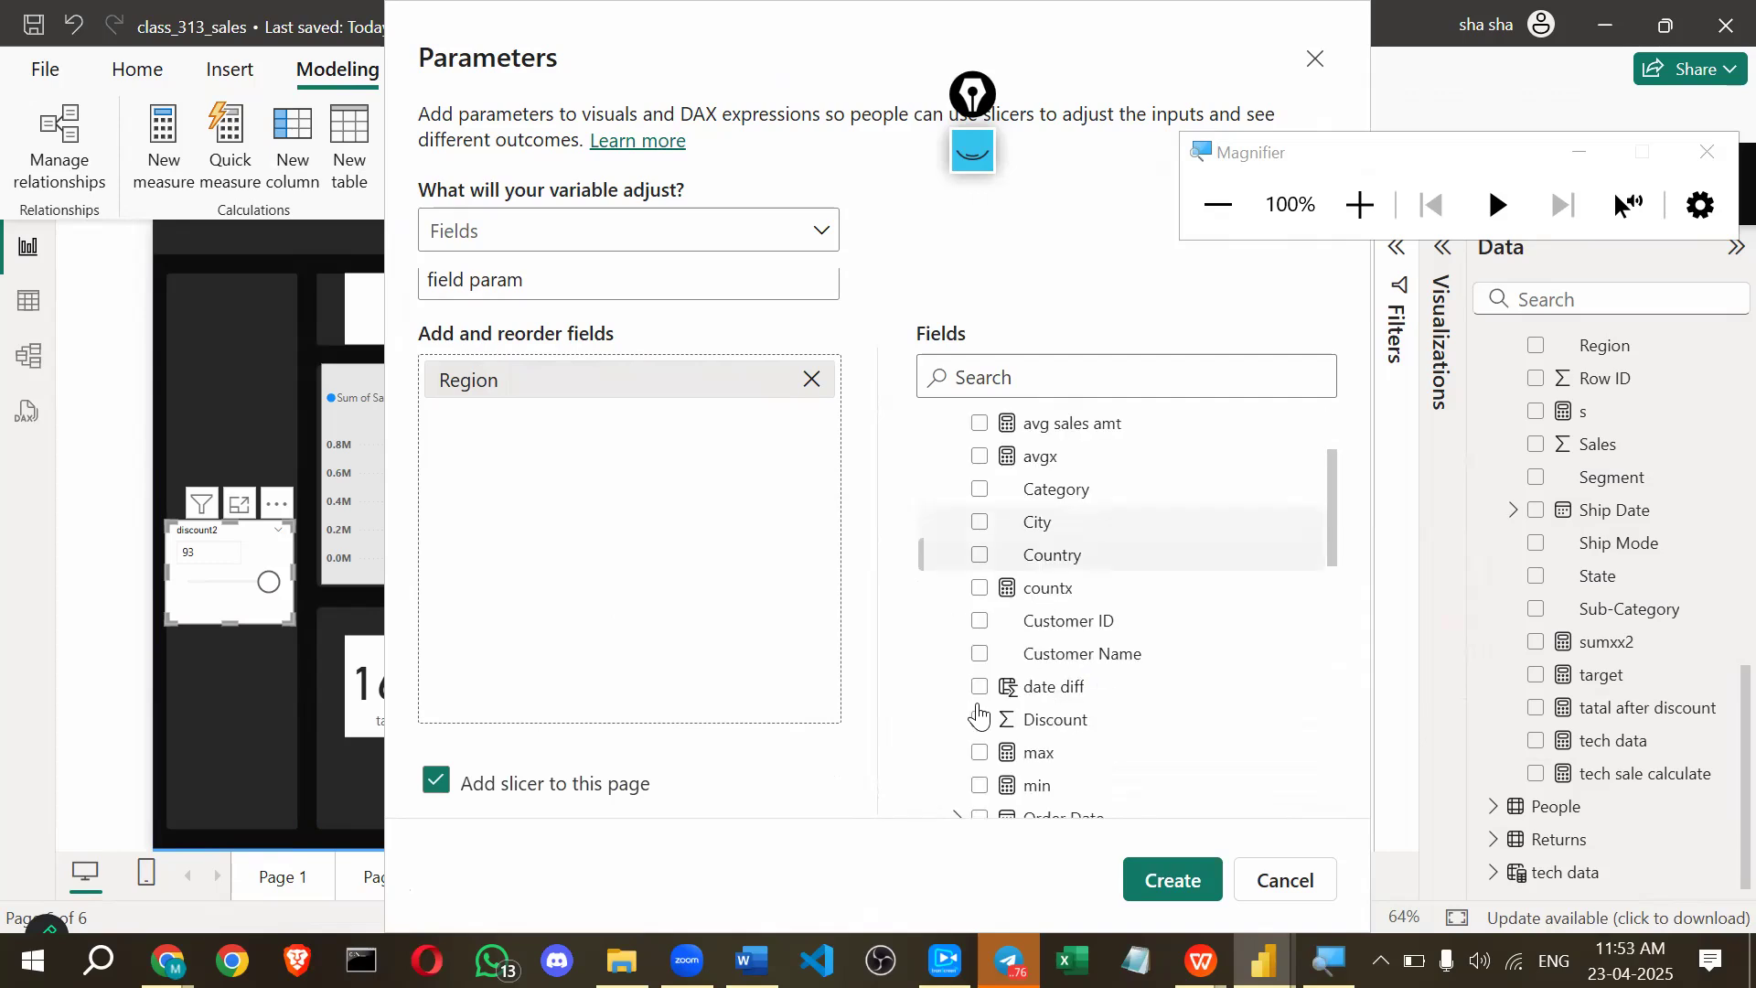
pyautogui.scroll(-3, 1015, 586)
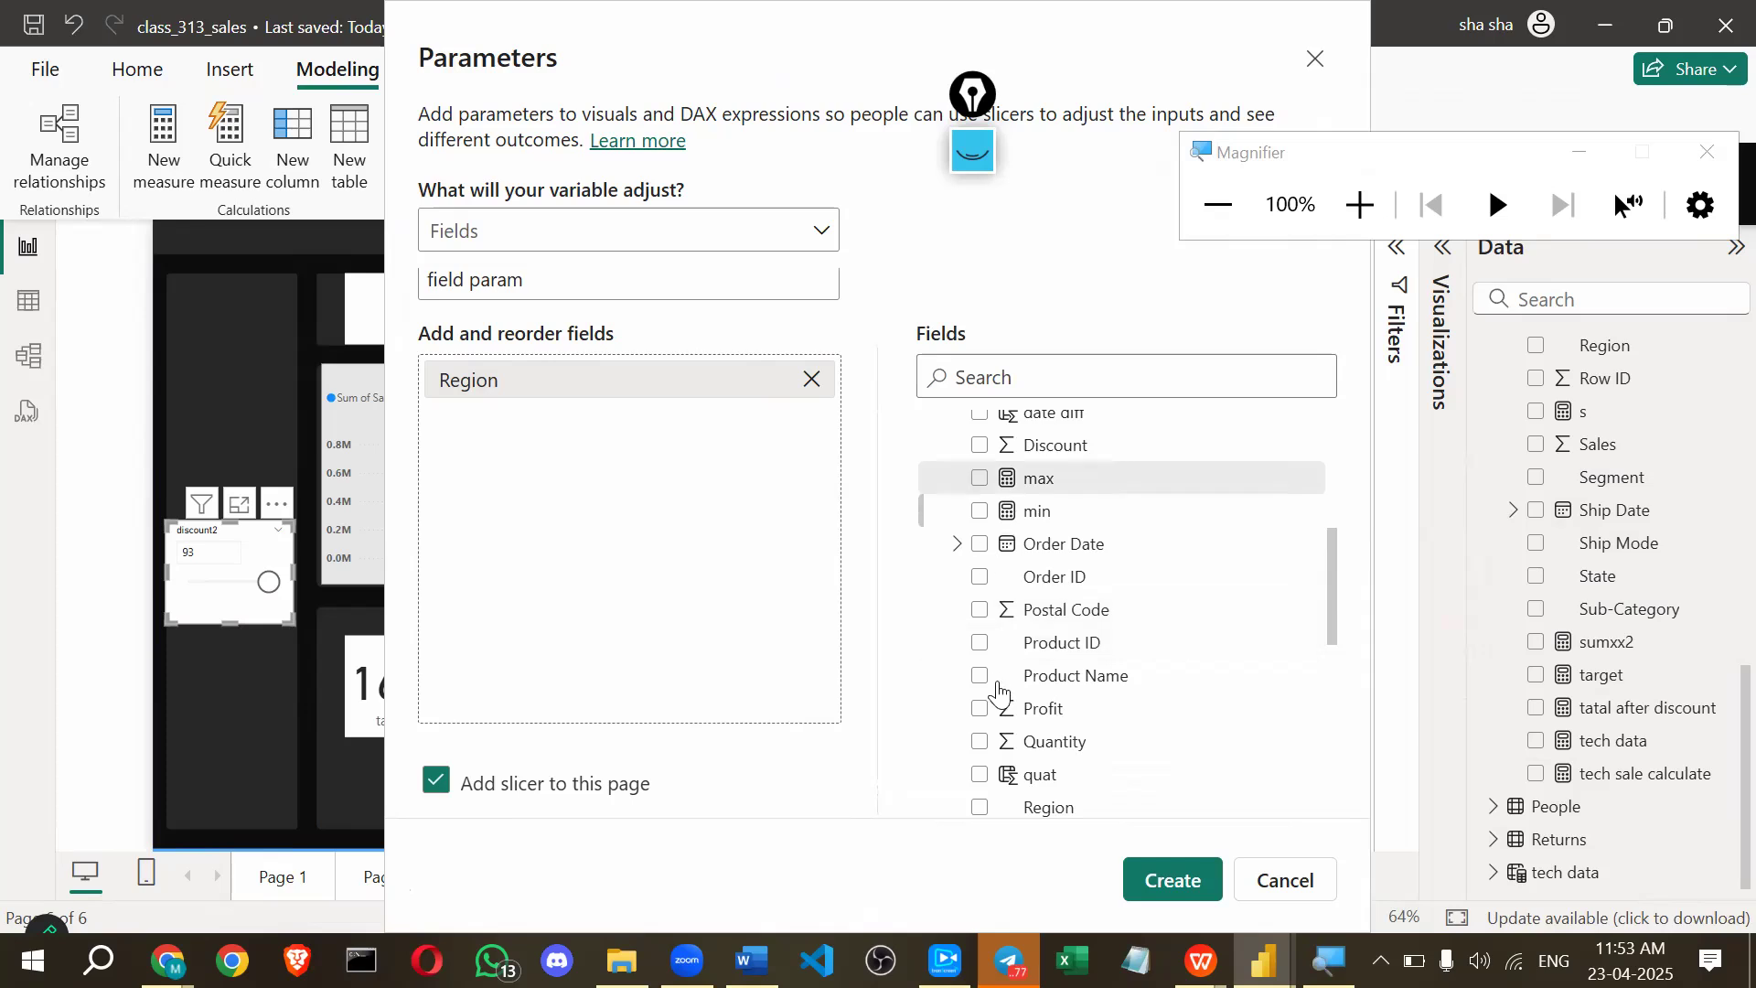
pyautogui.scroll(3, 1003, 673)
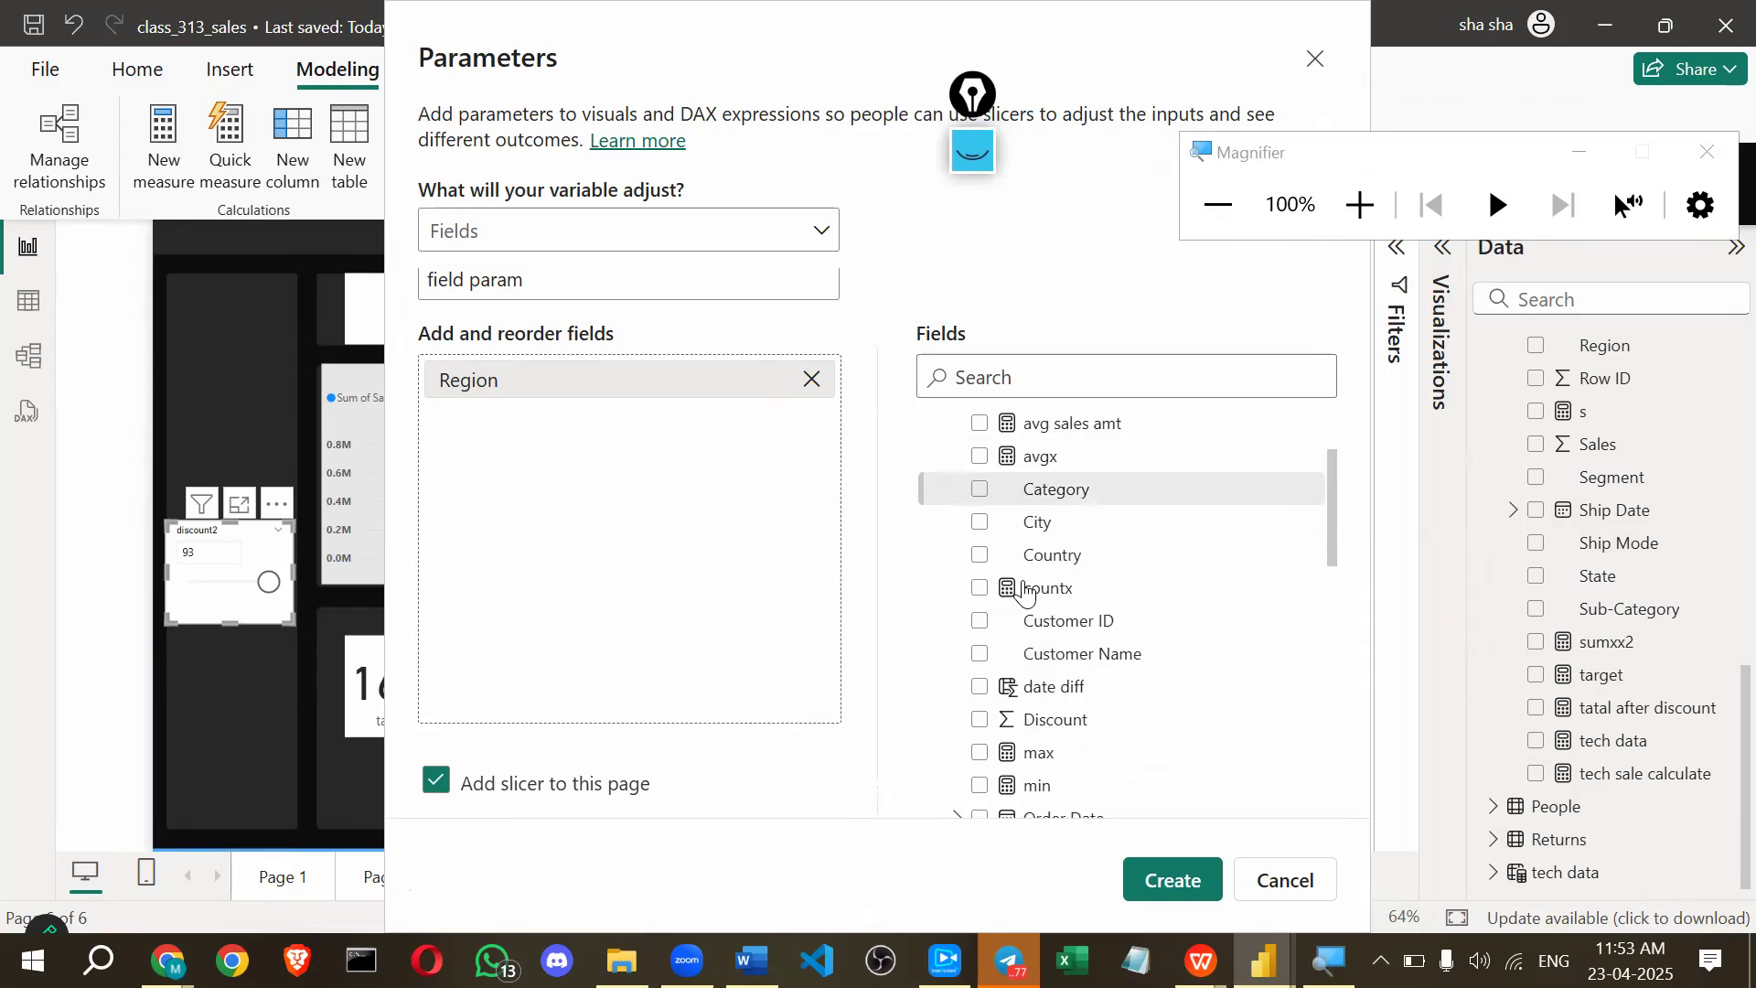
pyautogui.scroll(-3, 1006, 681)
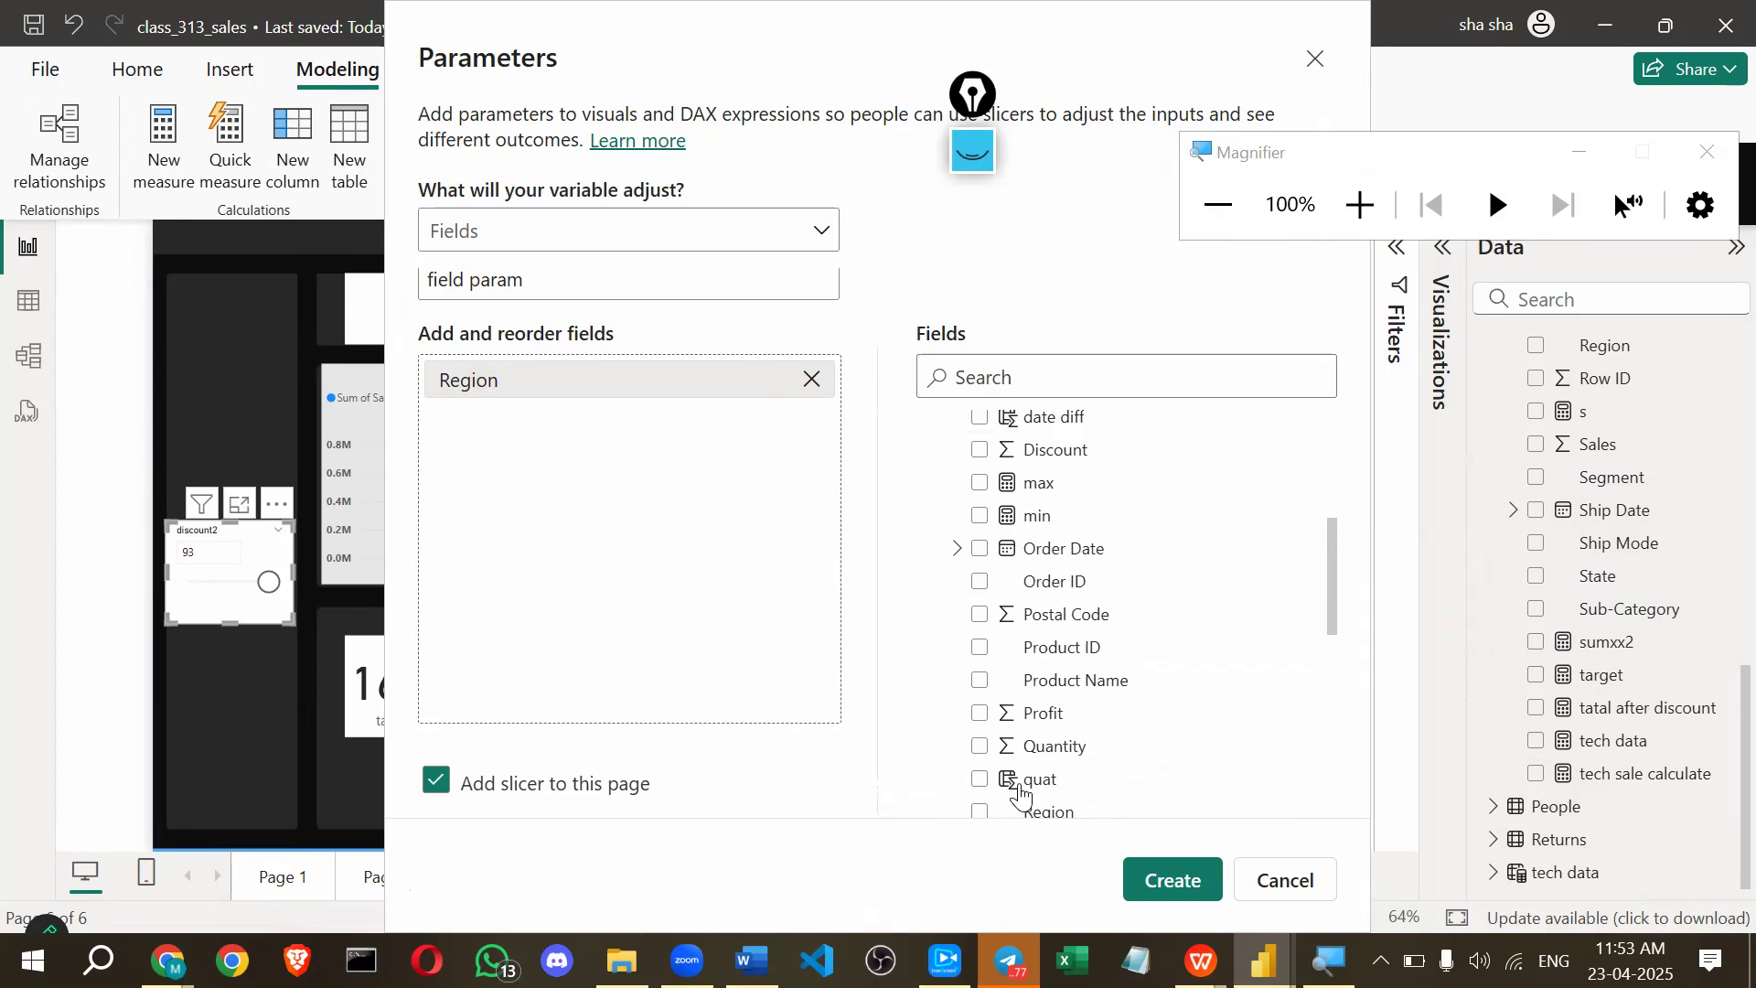
pyautogui.scroll(-2, 1006, 766)
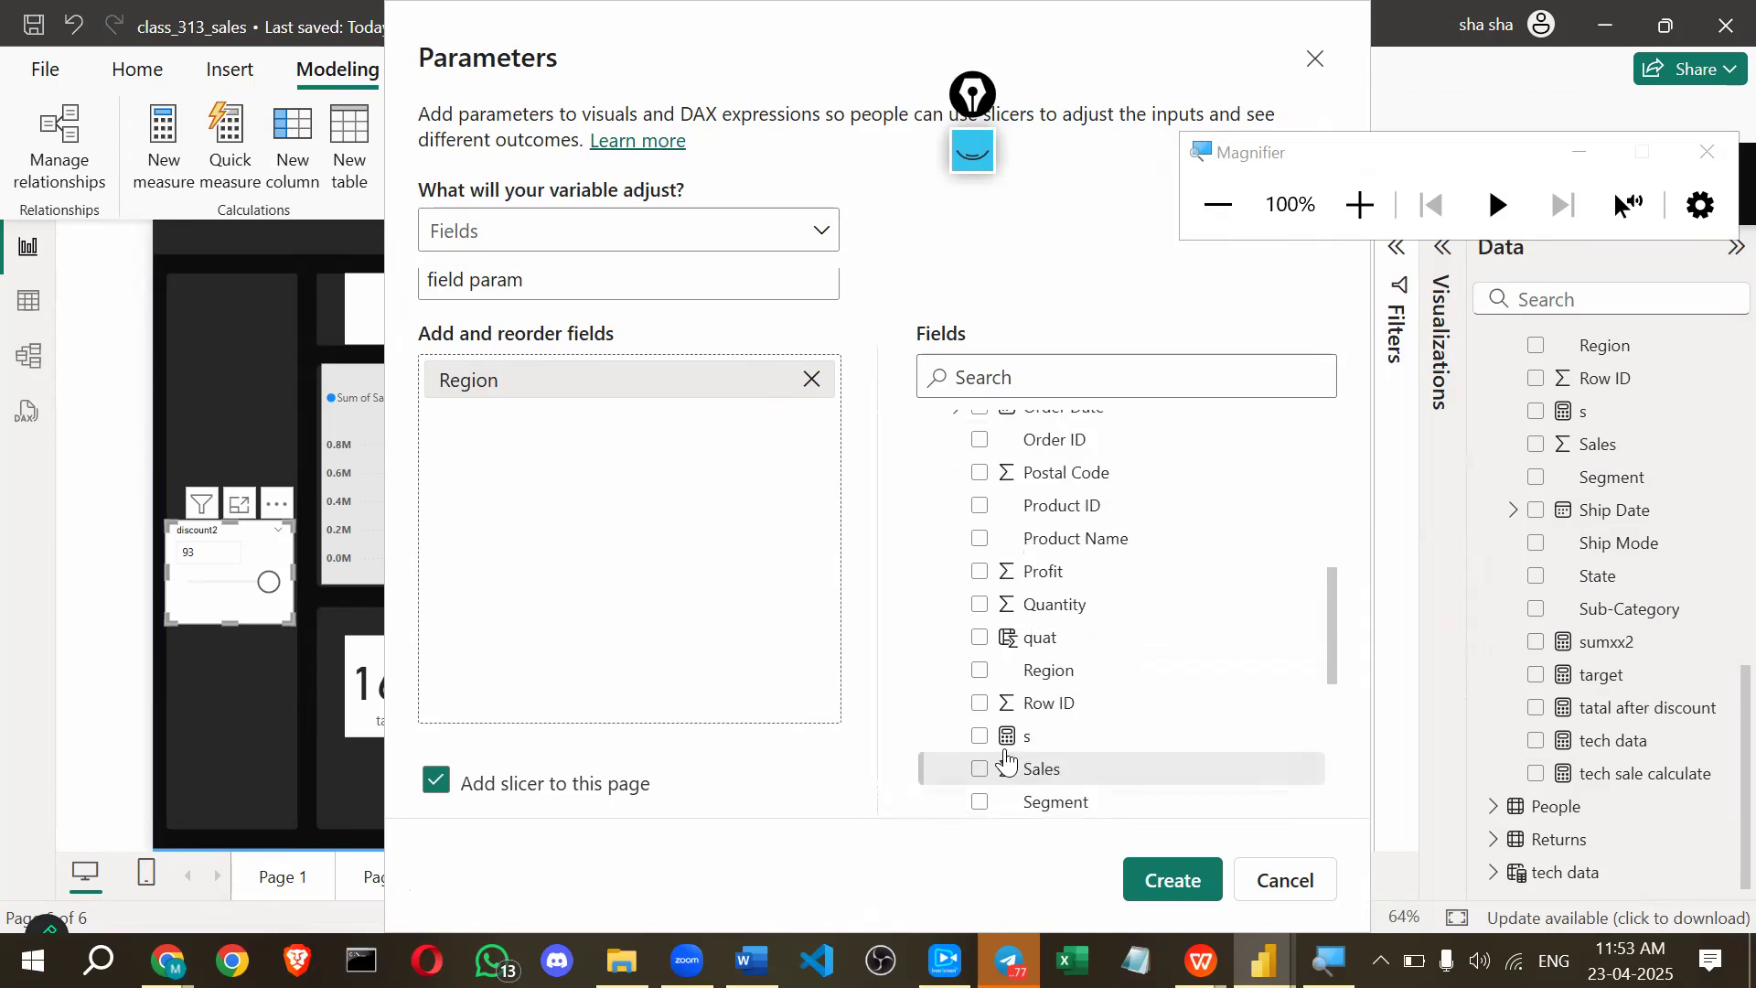
pyautogui.scroll(-2, 1058, 667)
pyautogui.moveTo(1058, 665); pyautogui.dragTo(874, 602)
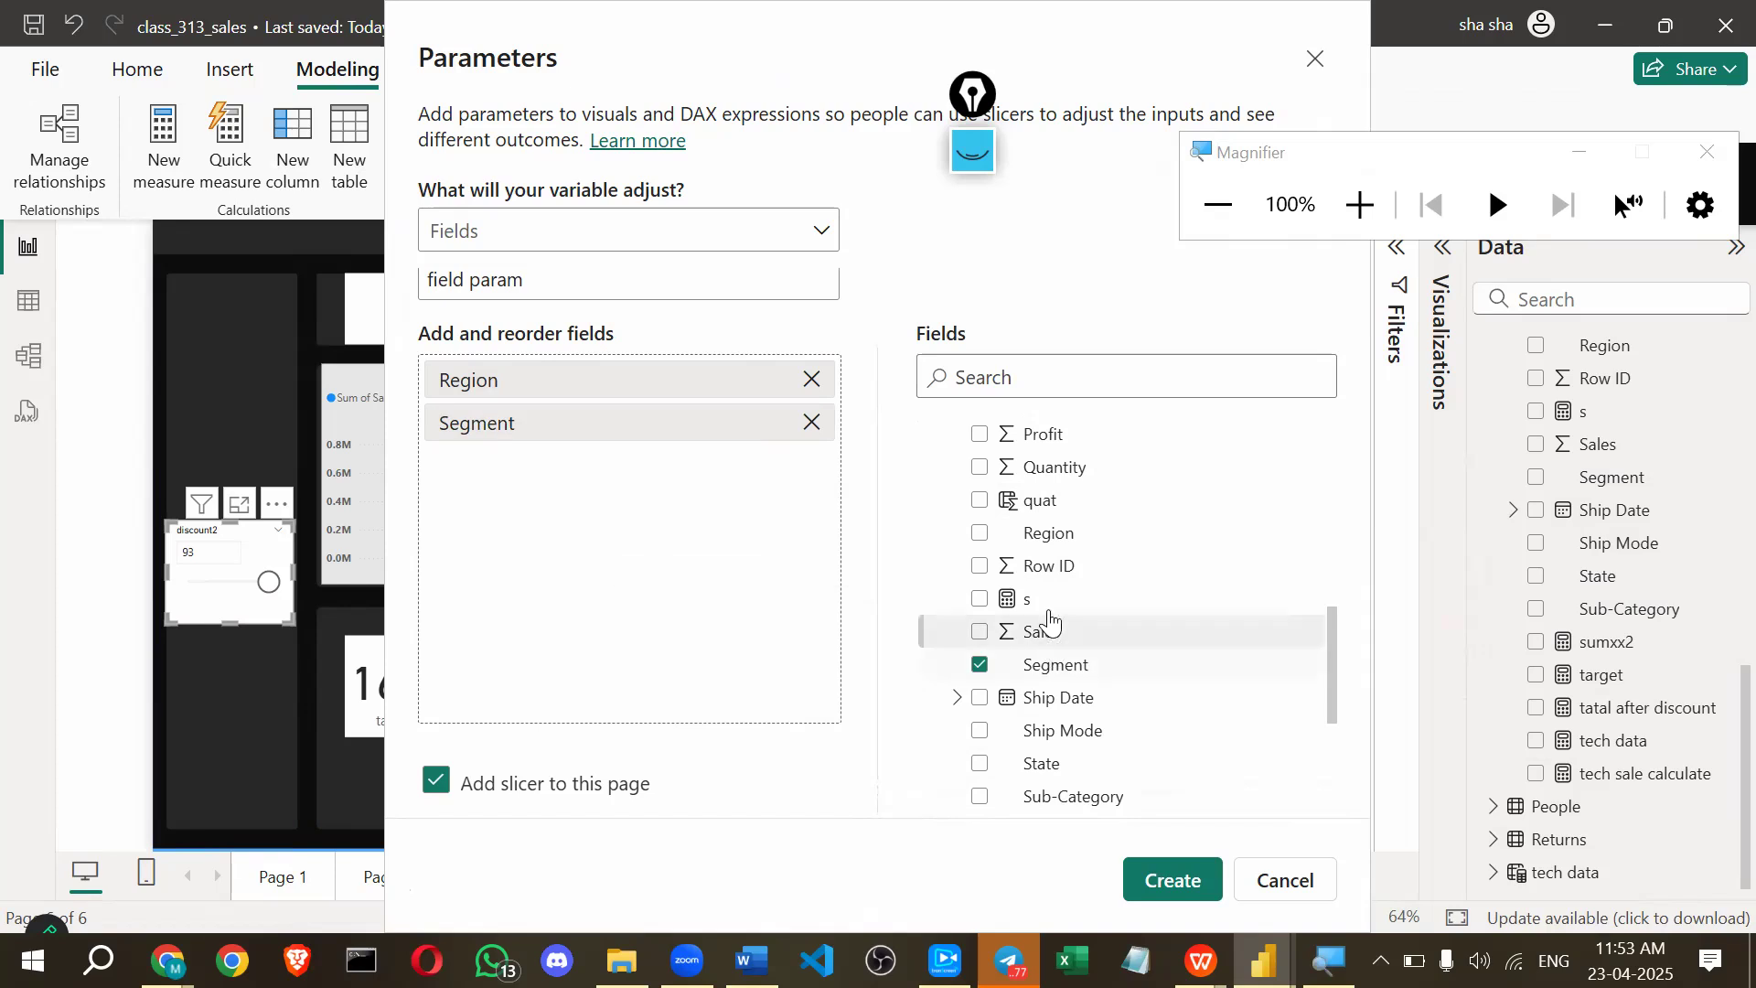
# Add the Country field from the Orders table and create the parameter with its slicer on this page.
pyautogui.scroll(1, 1059, 674)
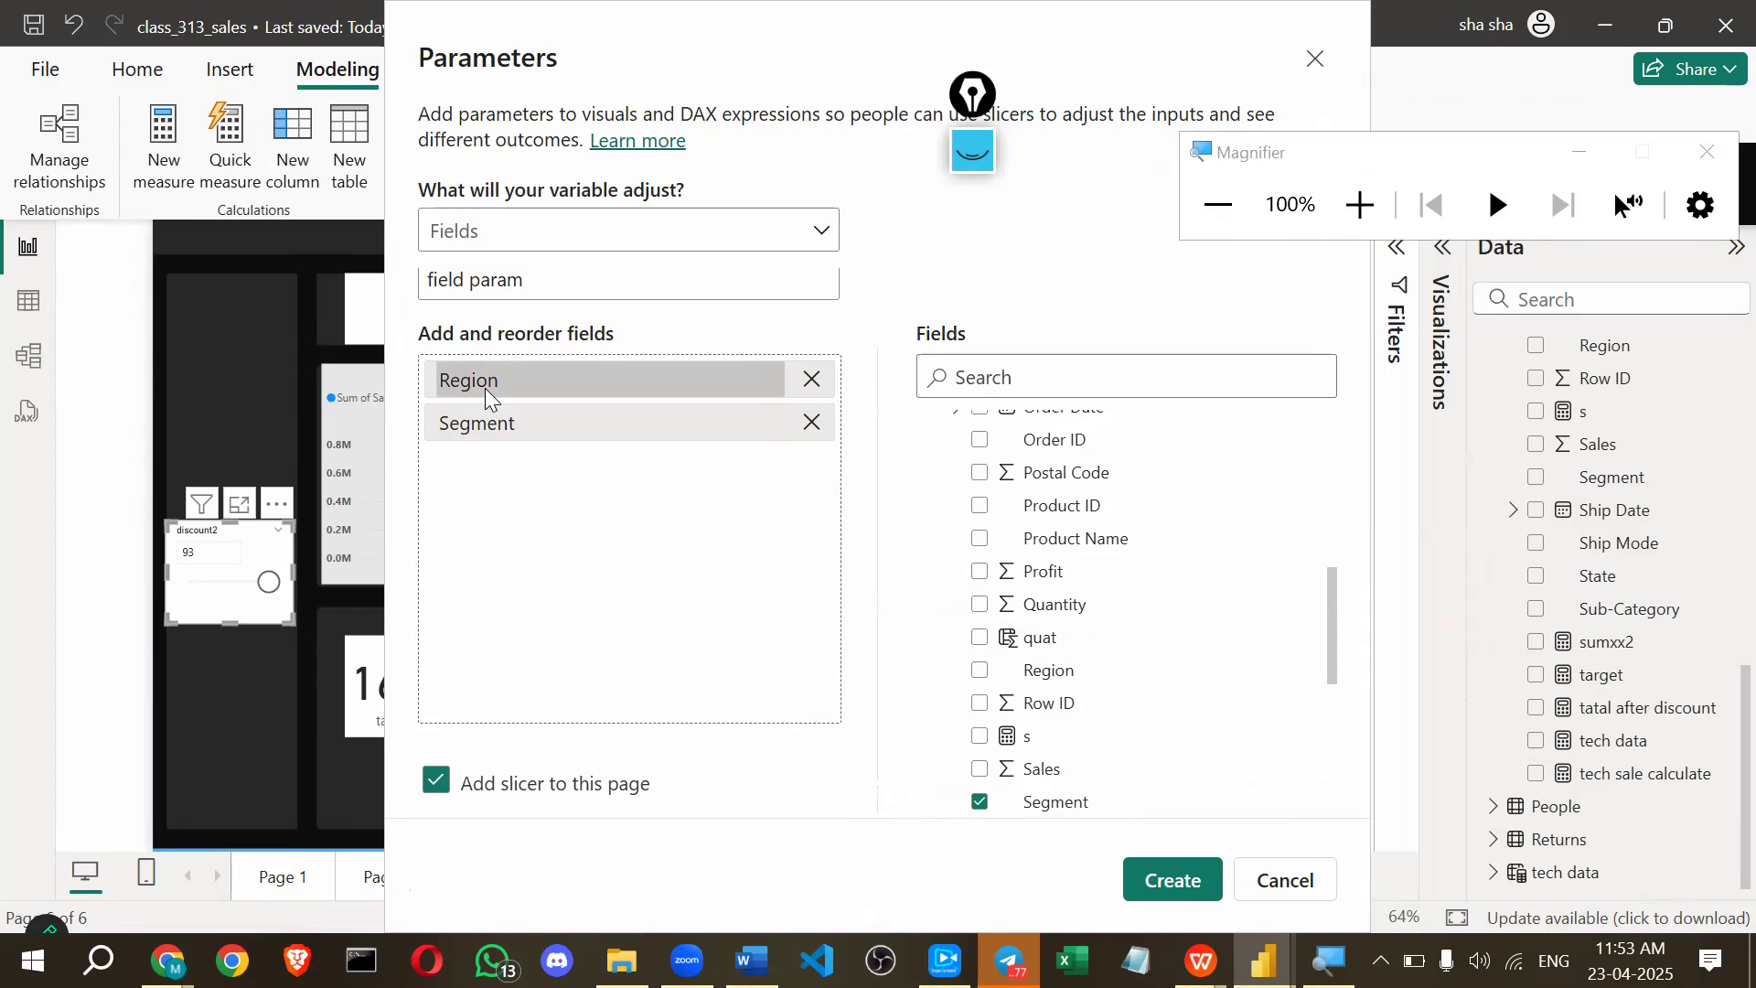
pyautogui.moveTo(485, 388); pyautogui.dragTo(1078, 687)
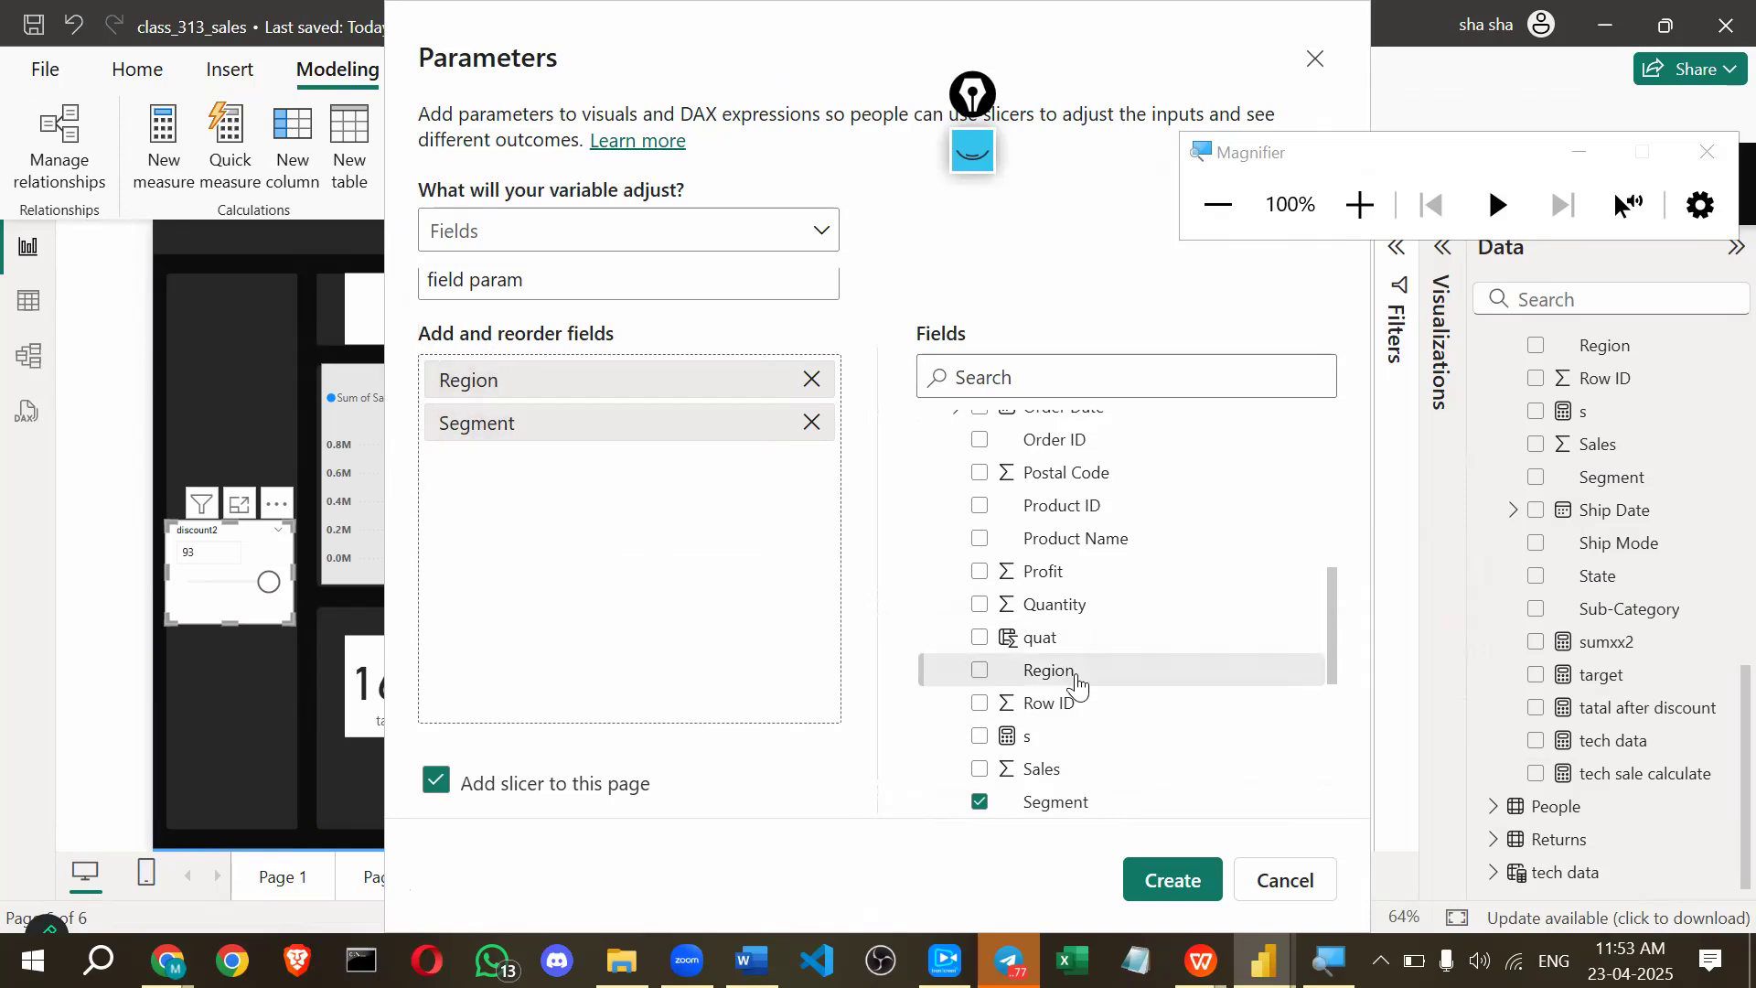
pyautogui.scroll(3, 1066, 651)
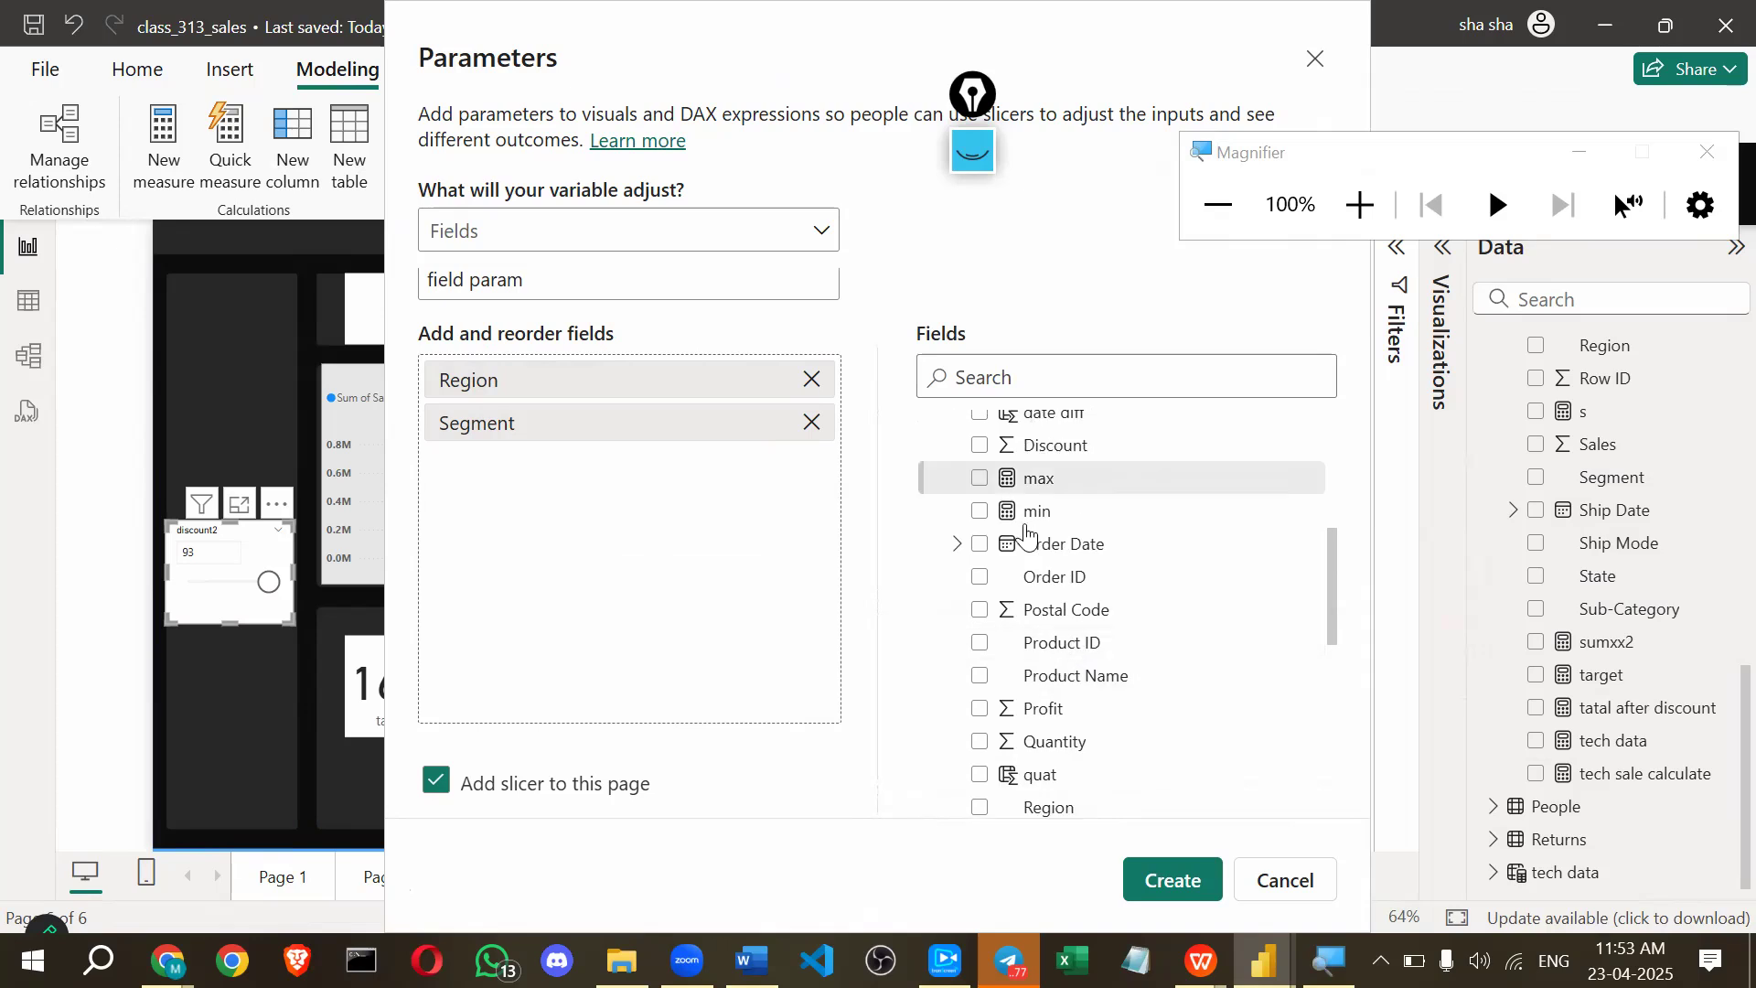
pyautogui.scroll(3, 1025, 540)
pyautogui.scroll(3, 1025, 571)
pyautogui.moveTo(1017, 555); pyautogui.dragTo(976, 580)
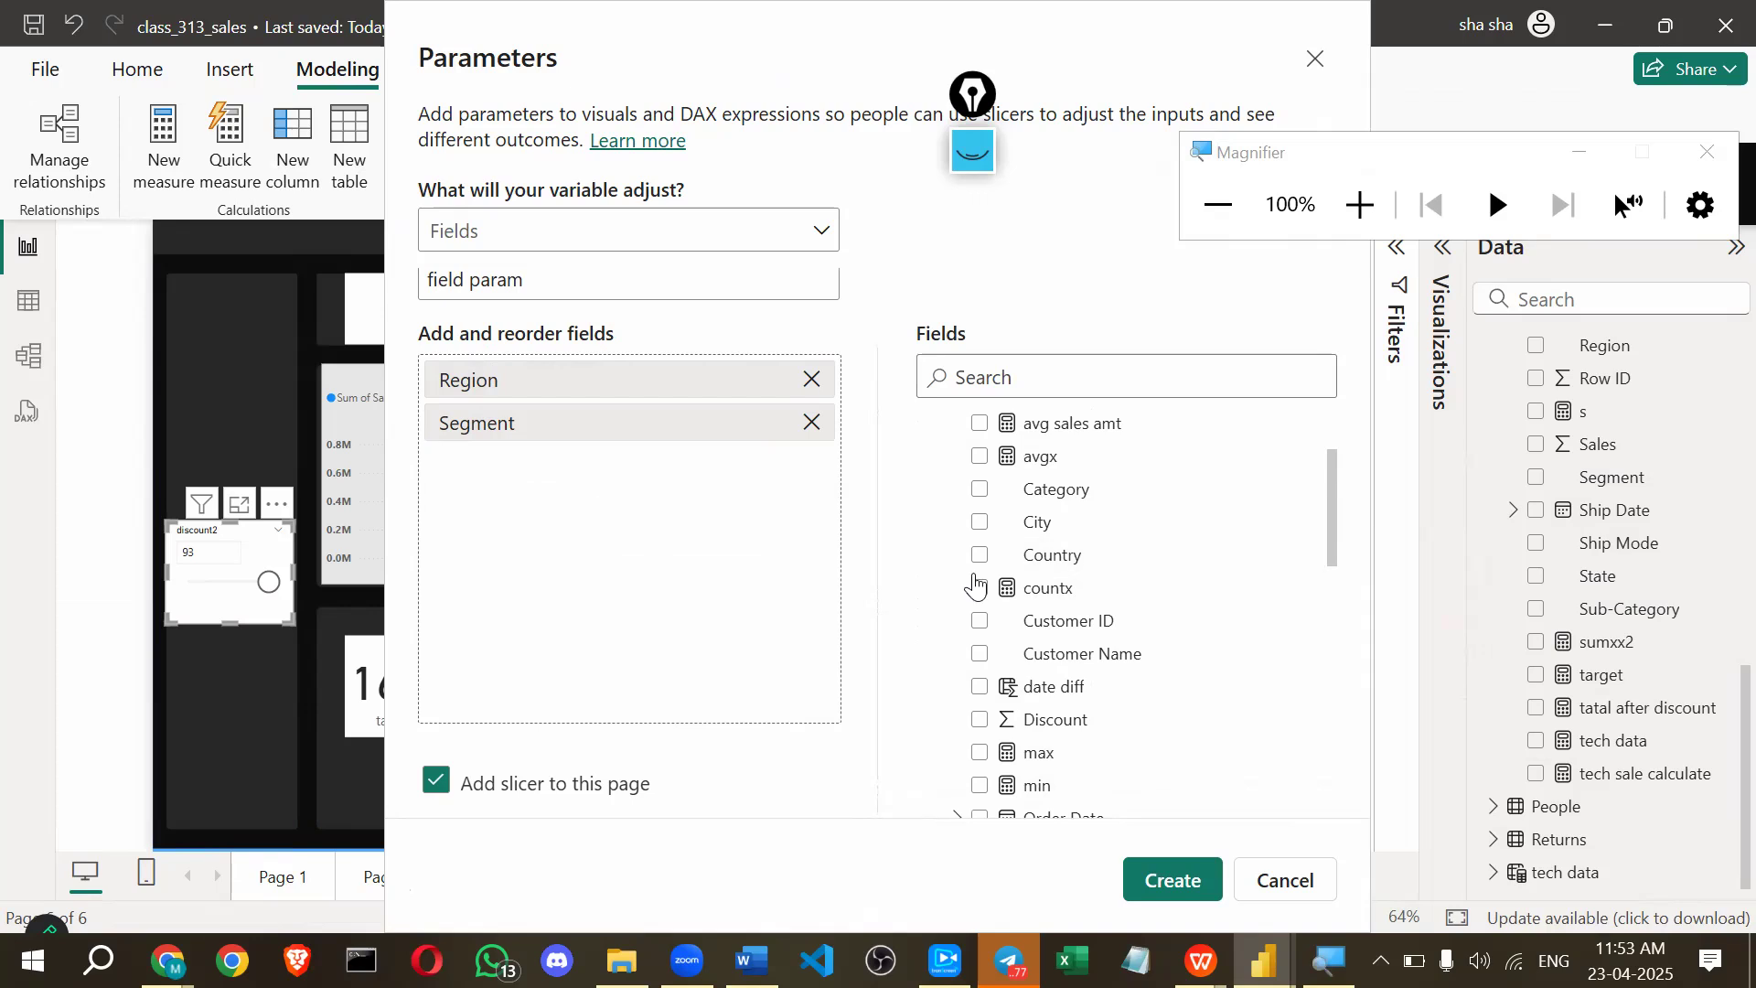
pyautogui.click(1072, 558)
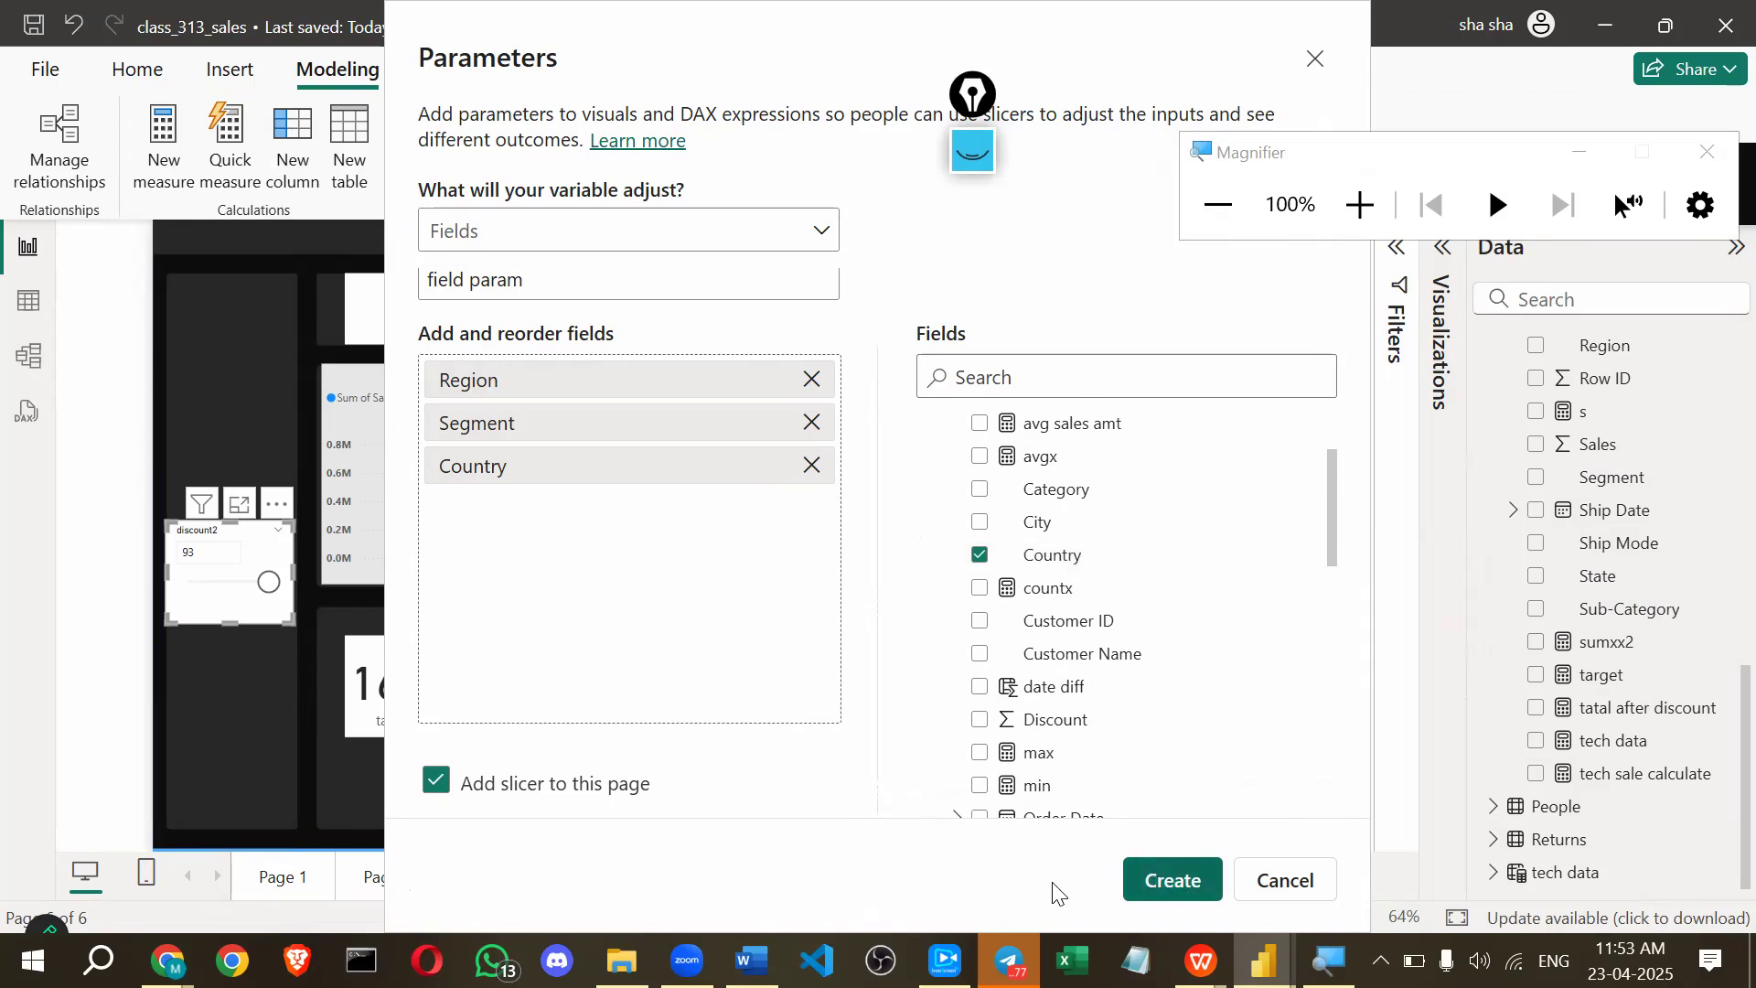
pyautogui.press('Escape')
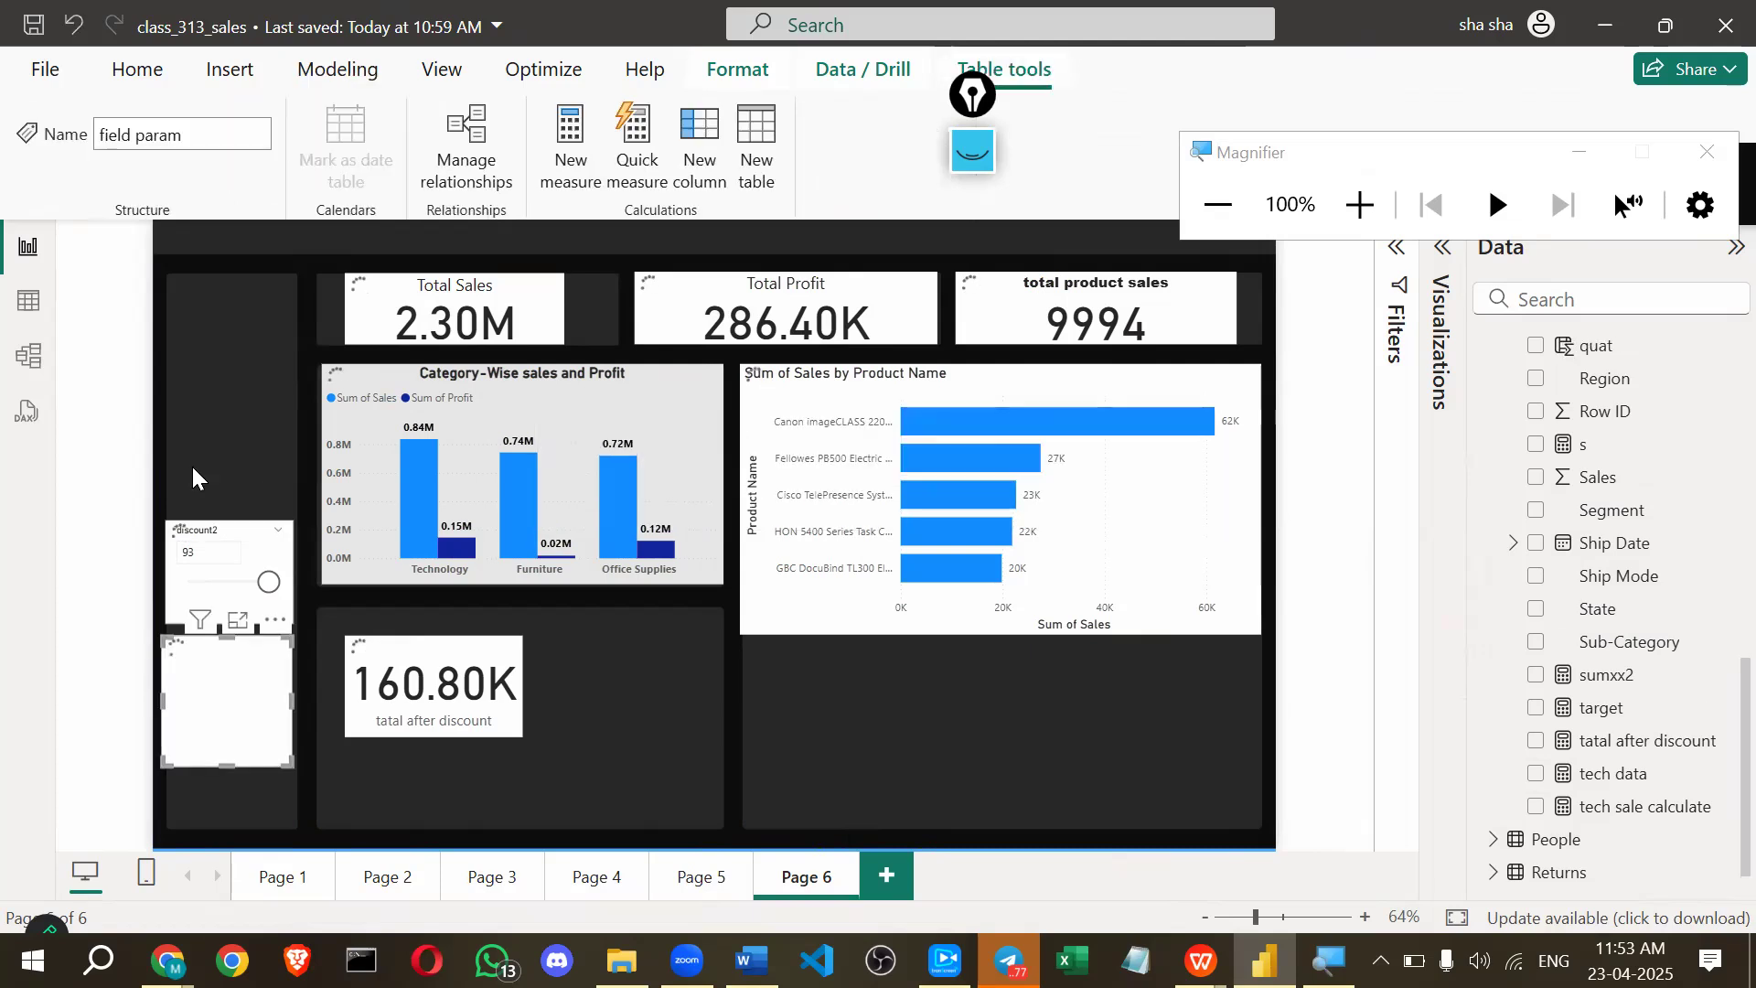
# Move the field param slicer above the discount2 slicer and enlarge it, dismissing the formula editor.
pyautogui.moveTo(194, 417); pyautogui.dragTo(207, 336)
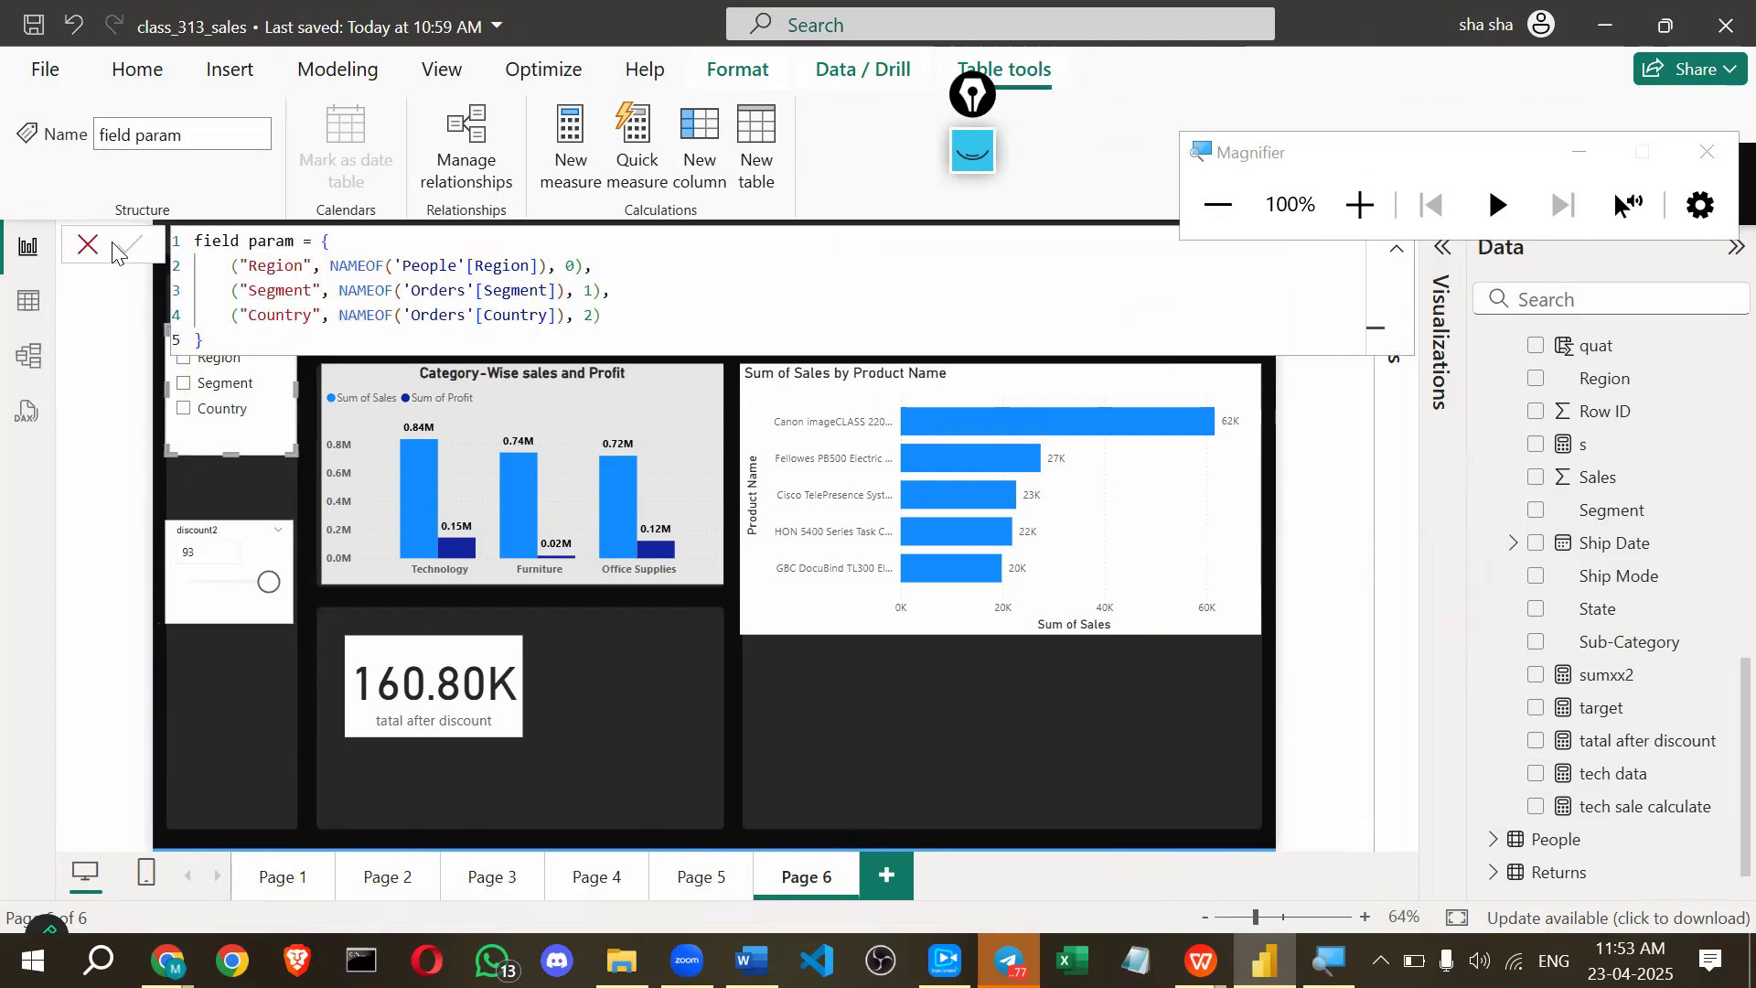
pyautogui.click(101, 251)
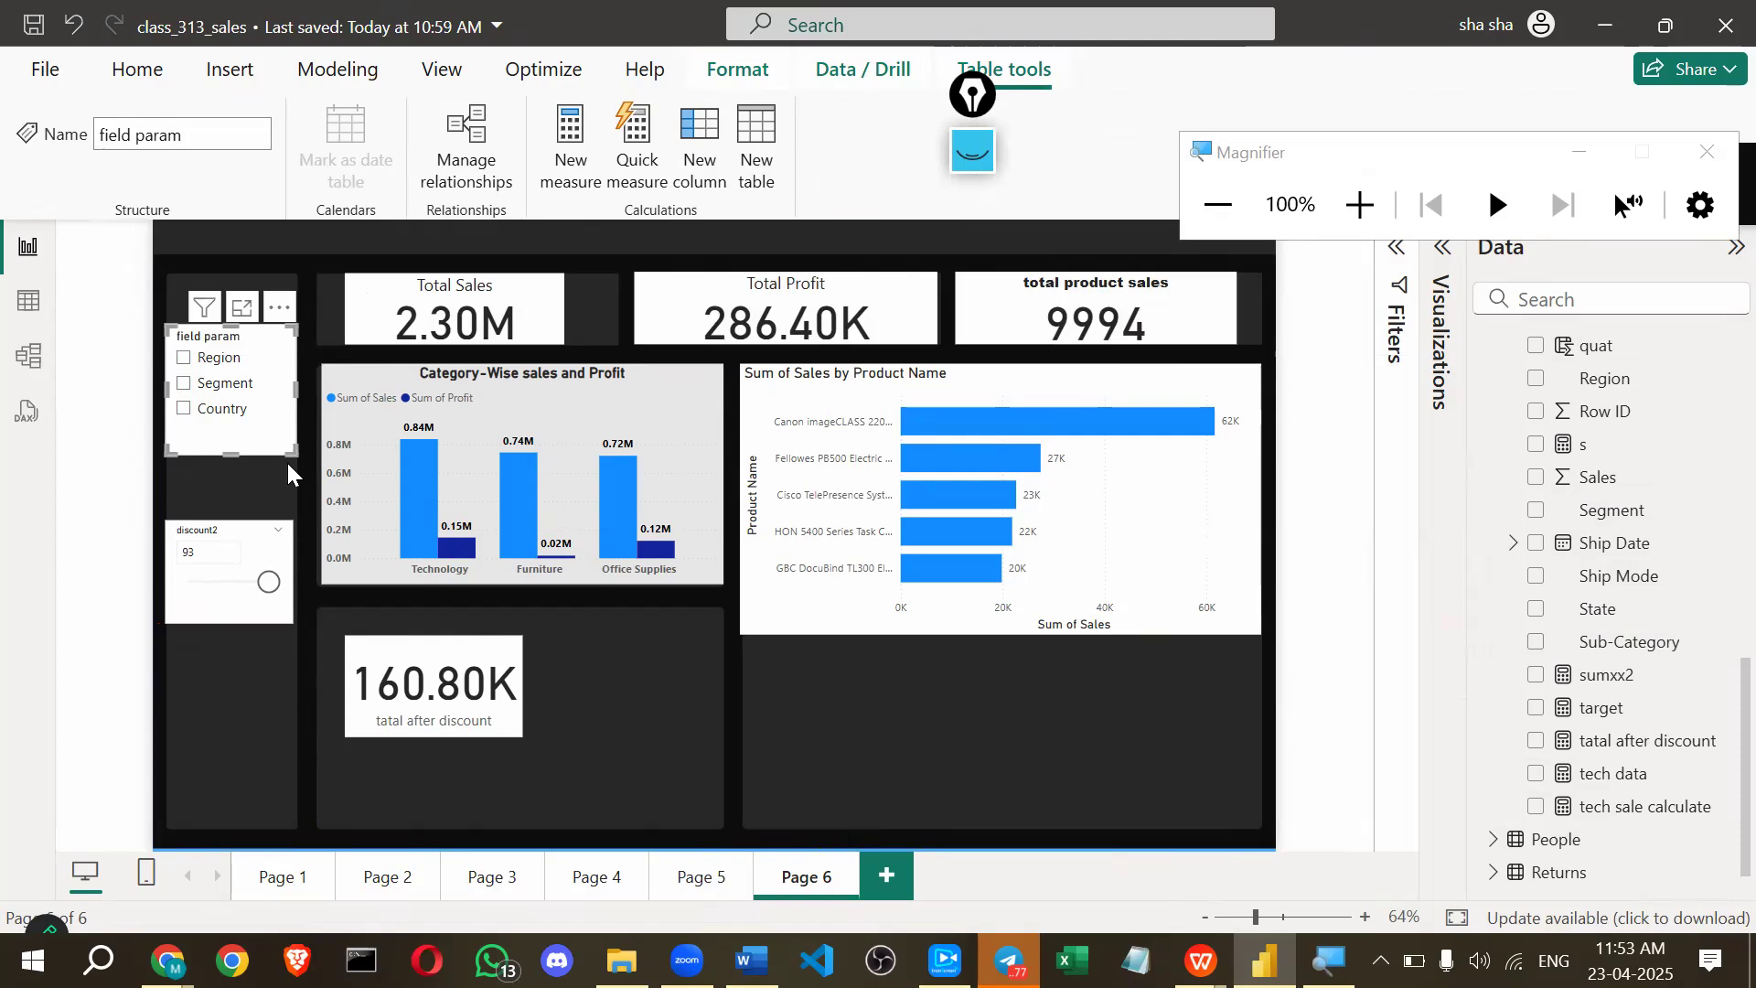
pyautogui.moveTo(331, 481); pyautogui.dragTo(382, 485)
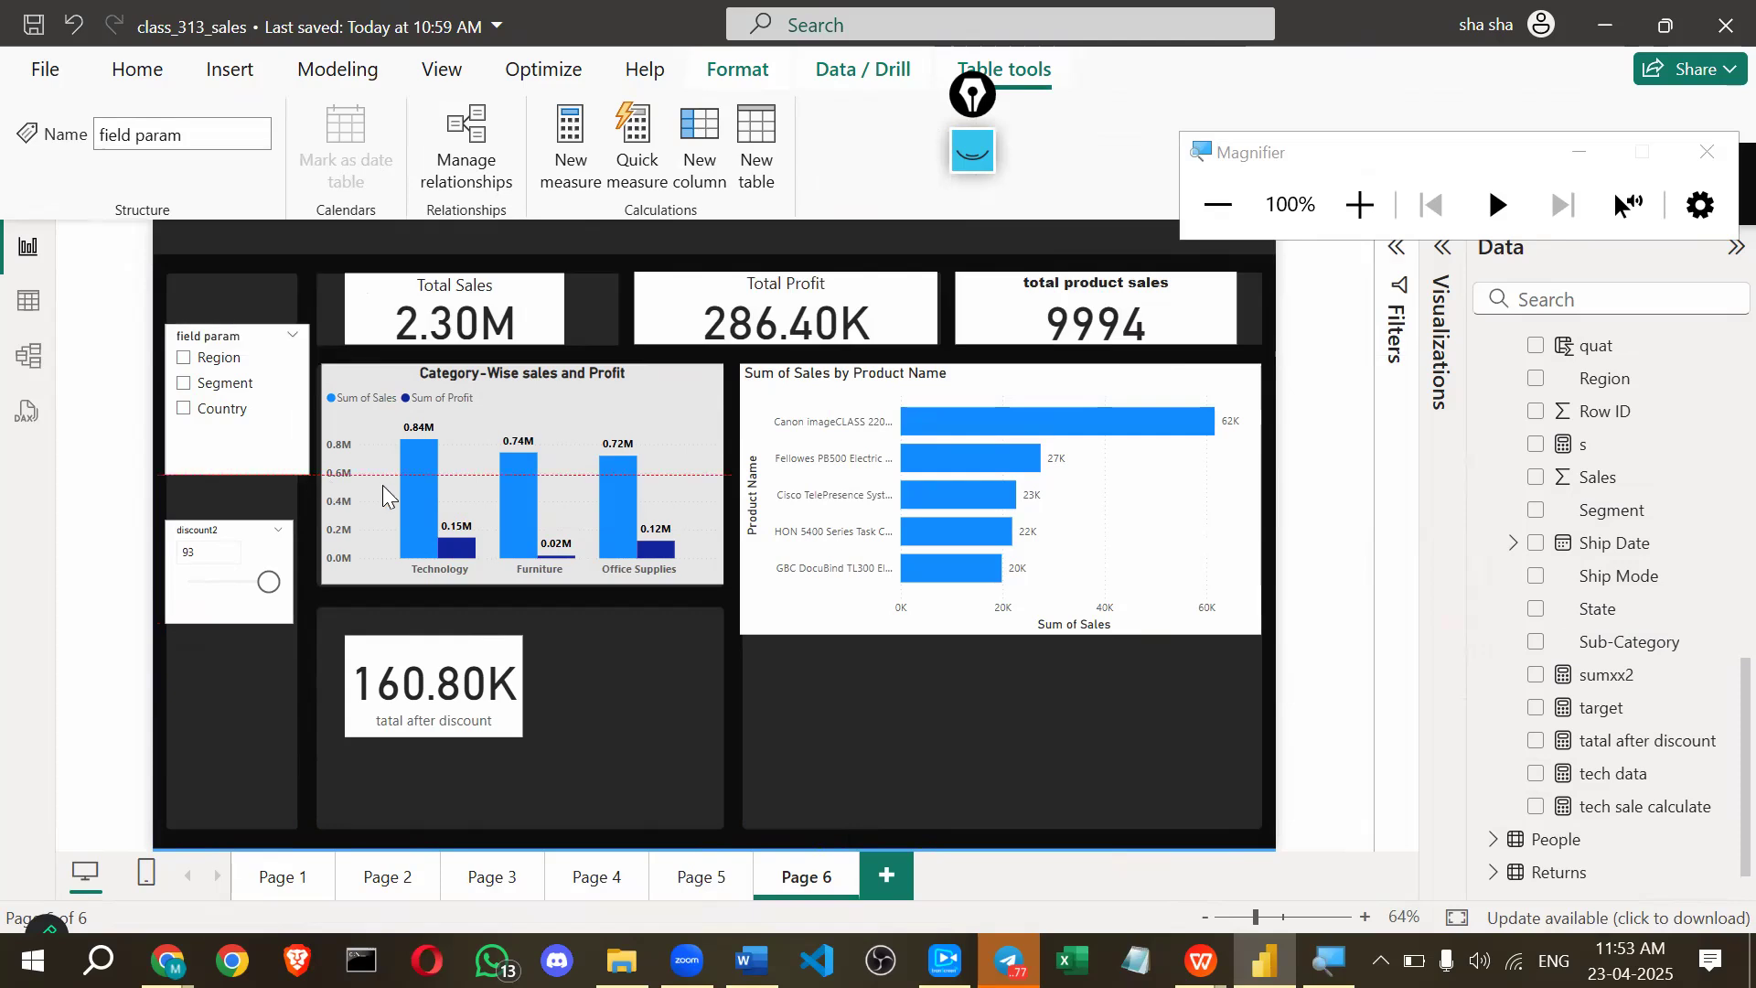
# Try the Region, Segment and Country options in the field param slicer, and return it to Region.
pyautogui.click(183, 360)
pyautogui.click(184, 384)
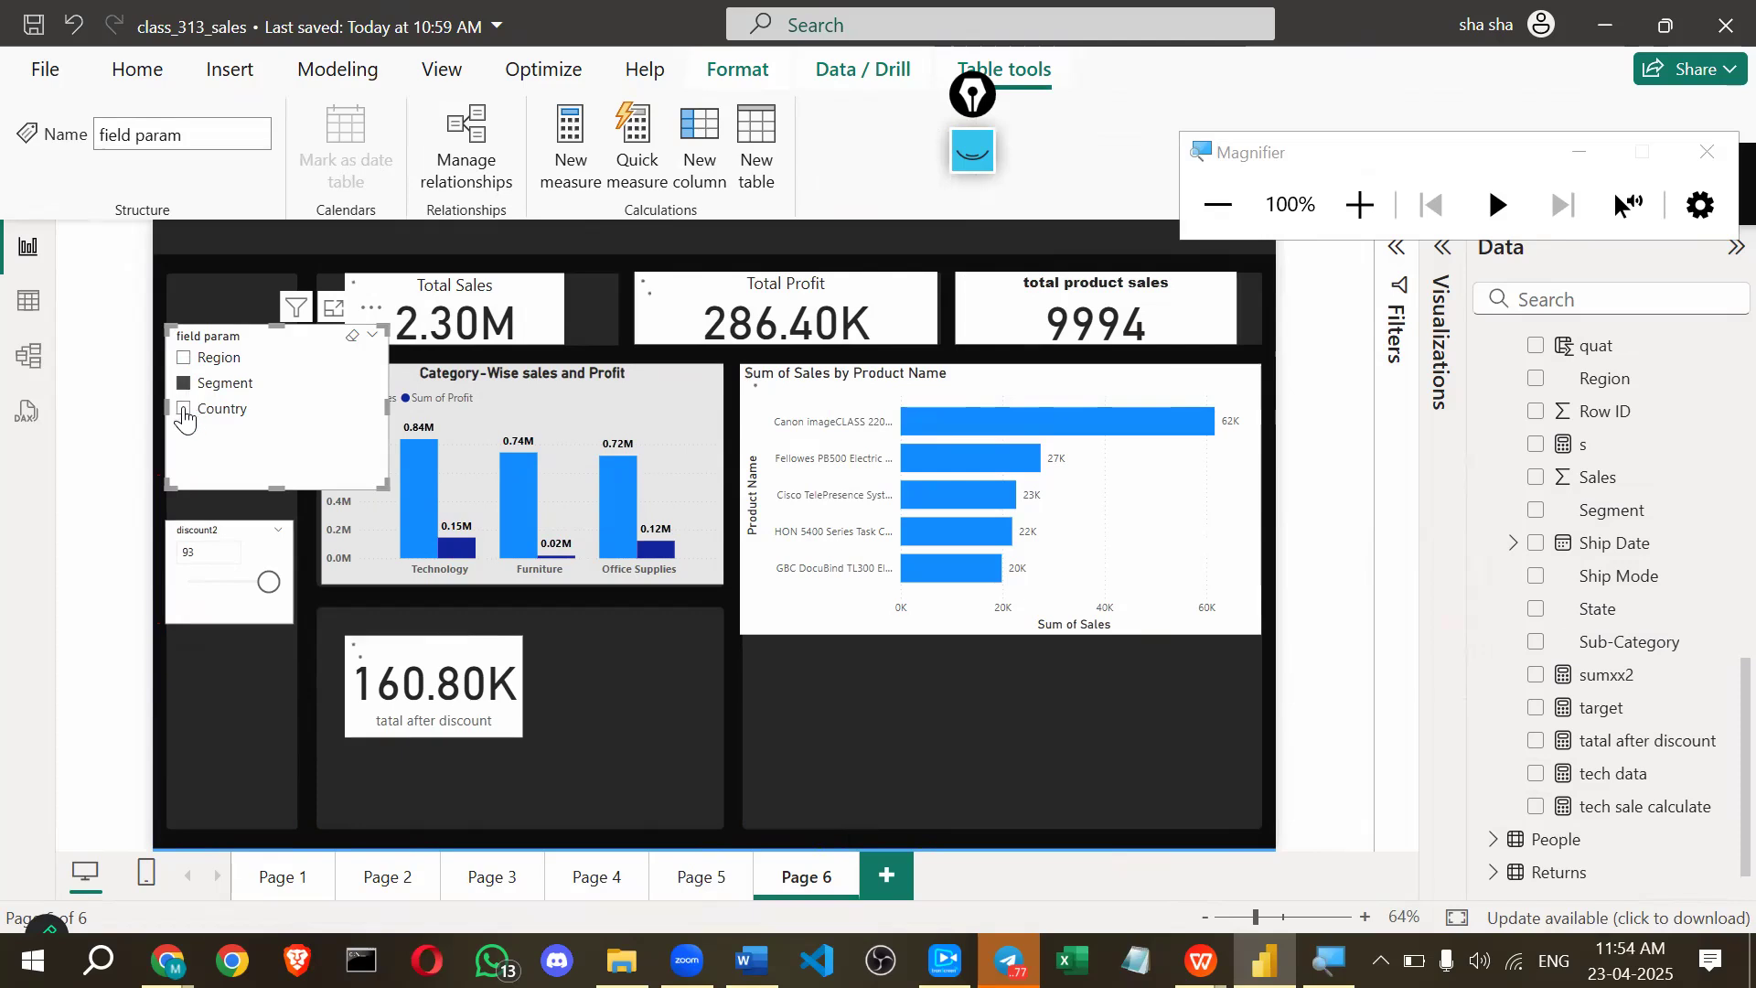
pyautogui.click(218, 411)
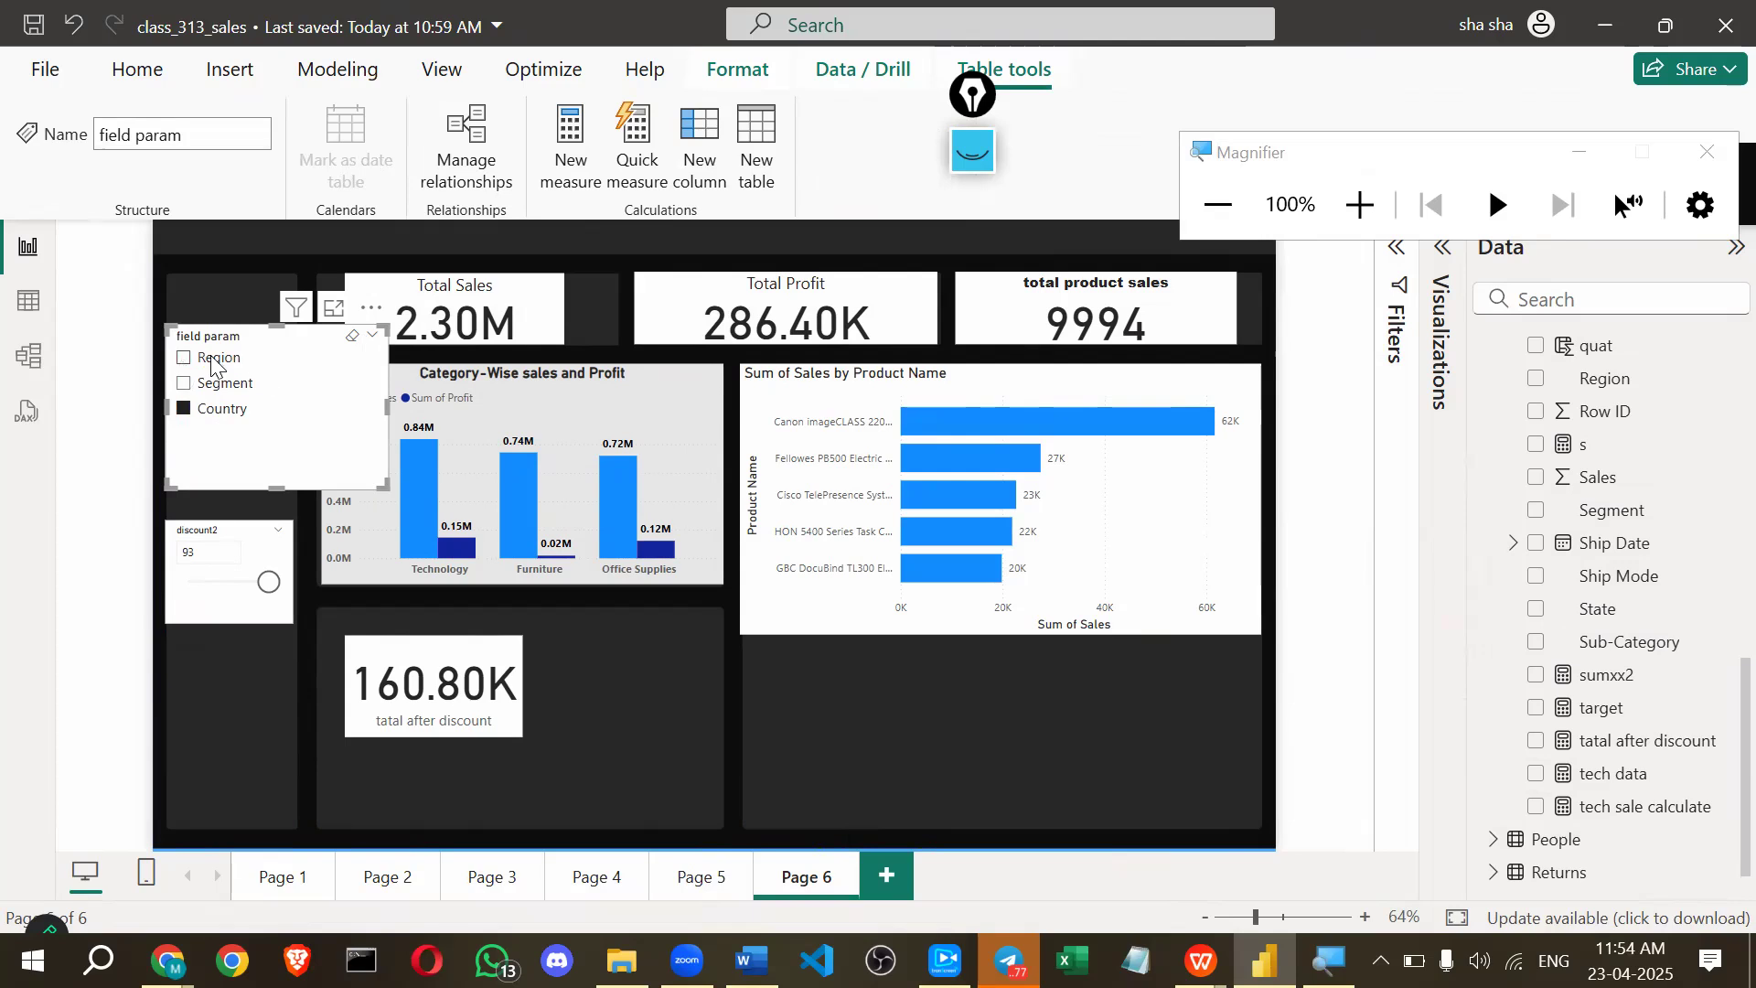
pyautogui.rightClick(212, 363)
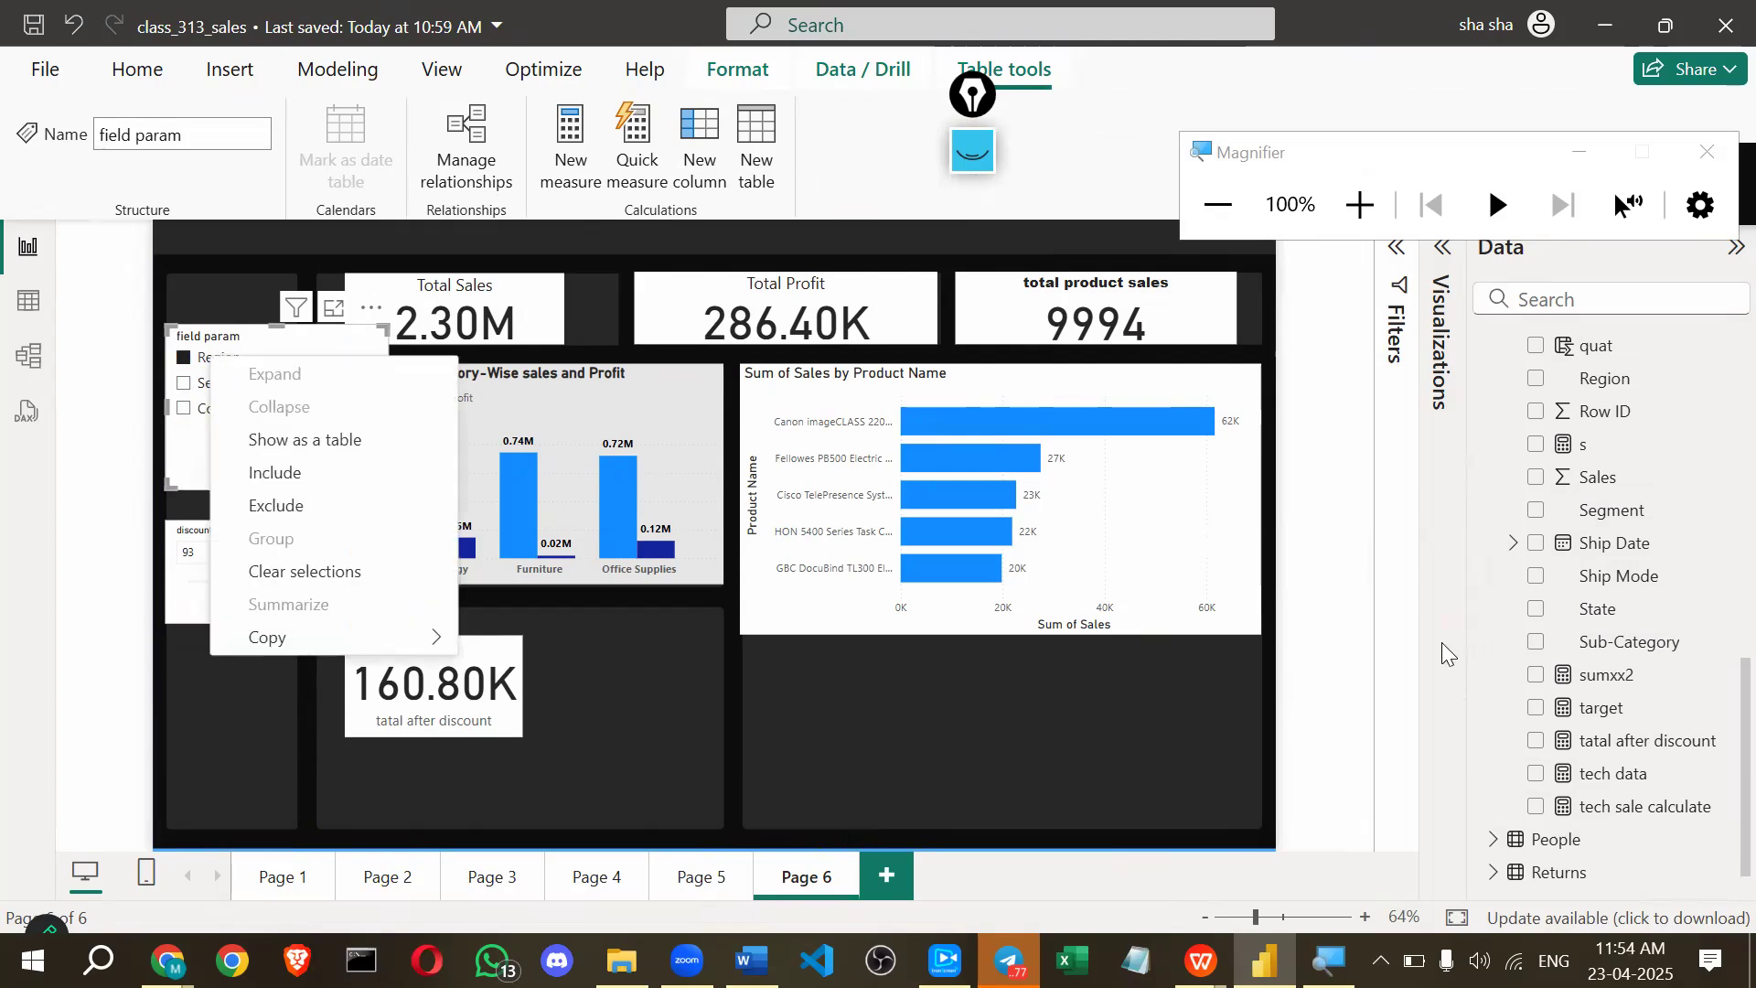
pyautogui.press('Escape')
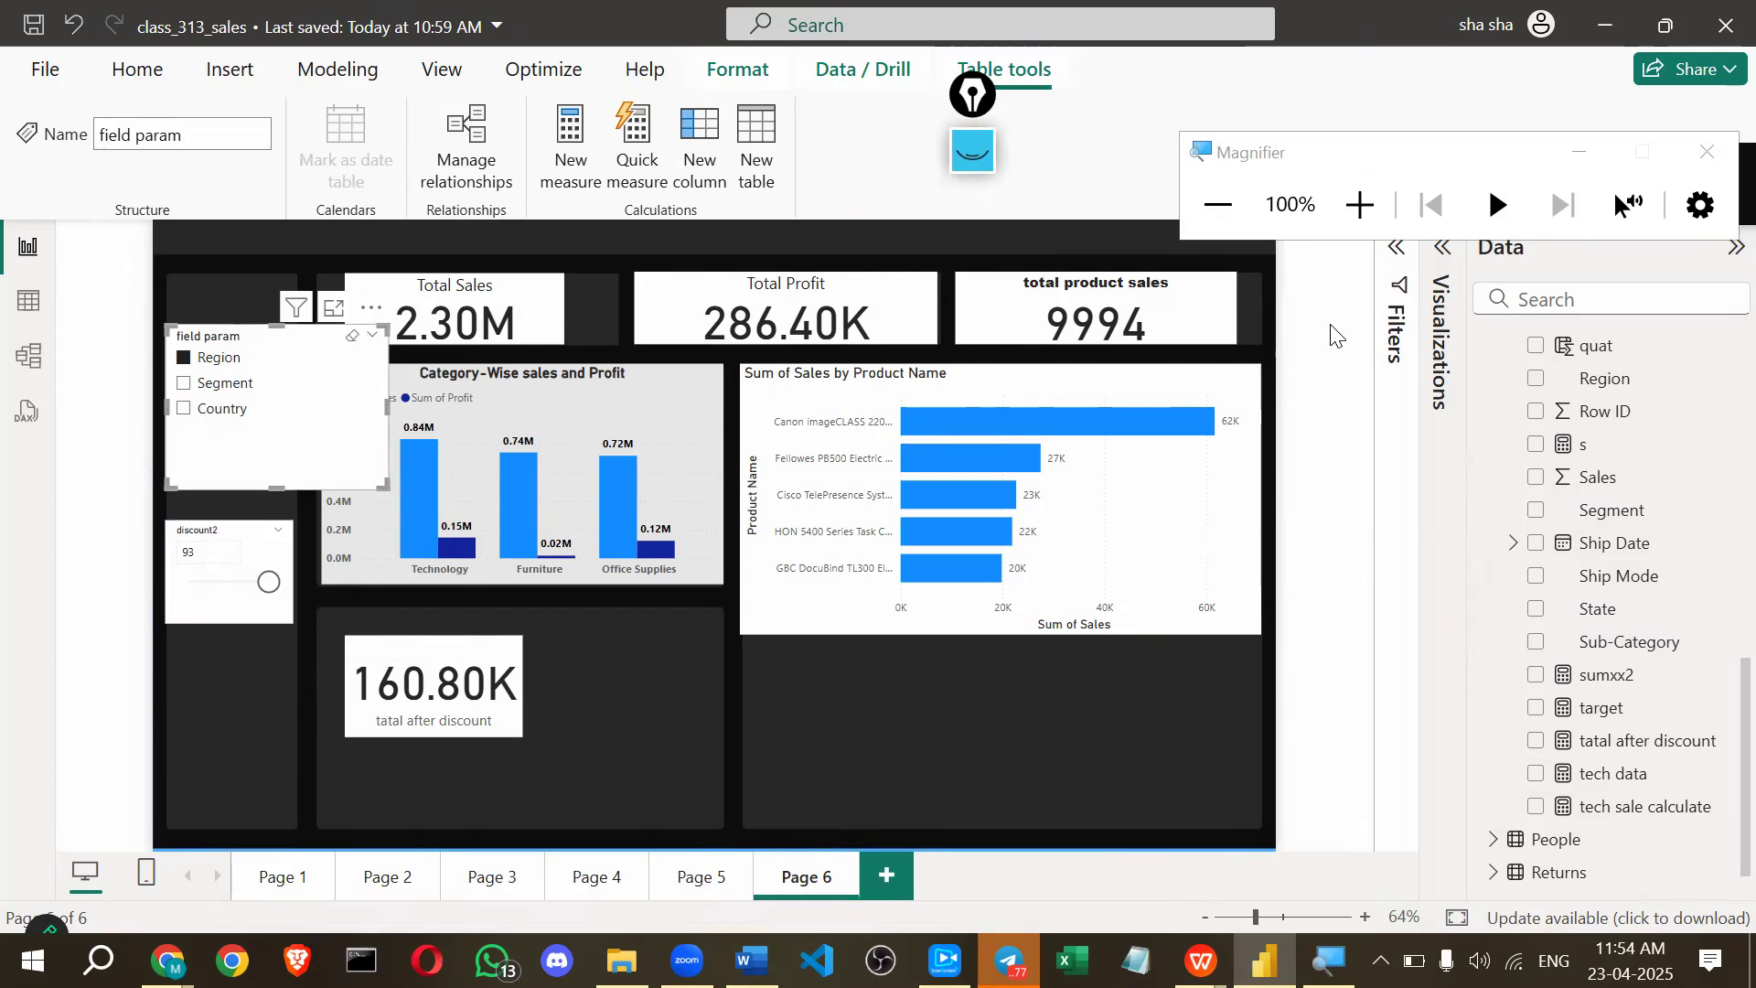
# Open the field param slicer's Values and Slicer settings formatting, and switch its selection to Country.
pyautogui.click(1441, 366)
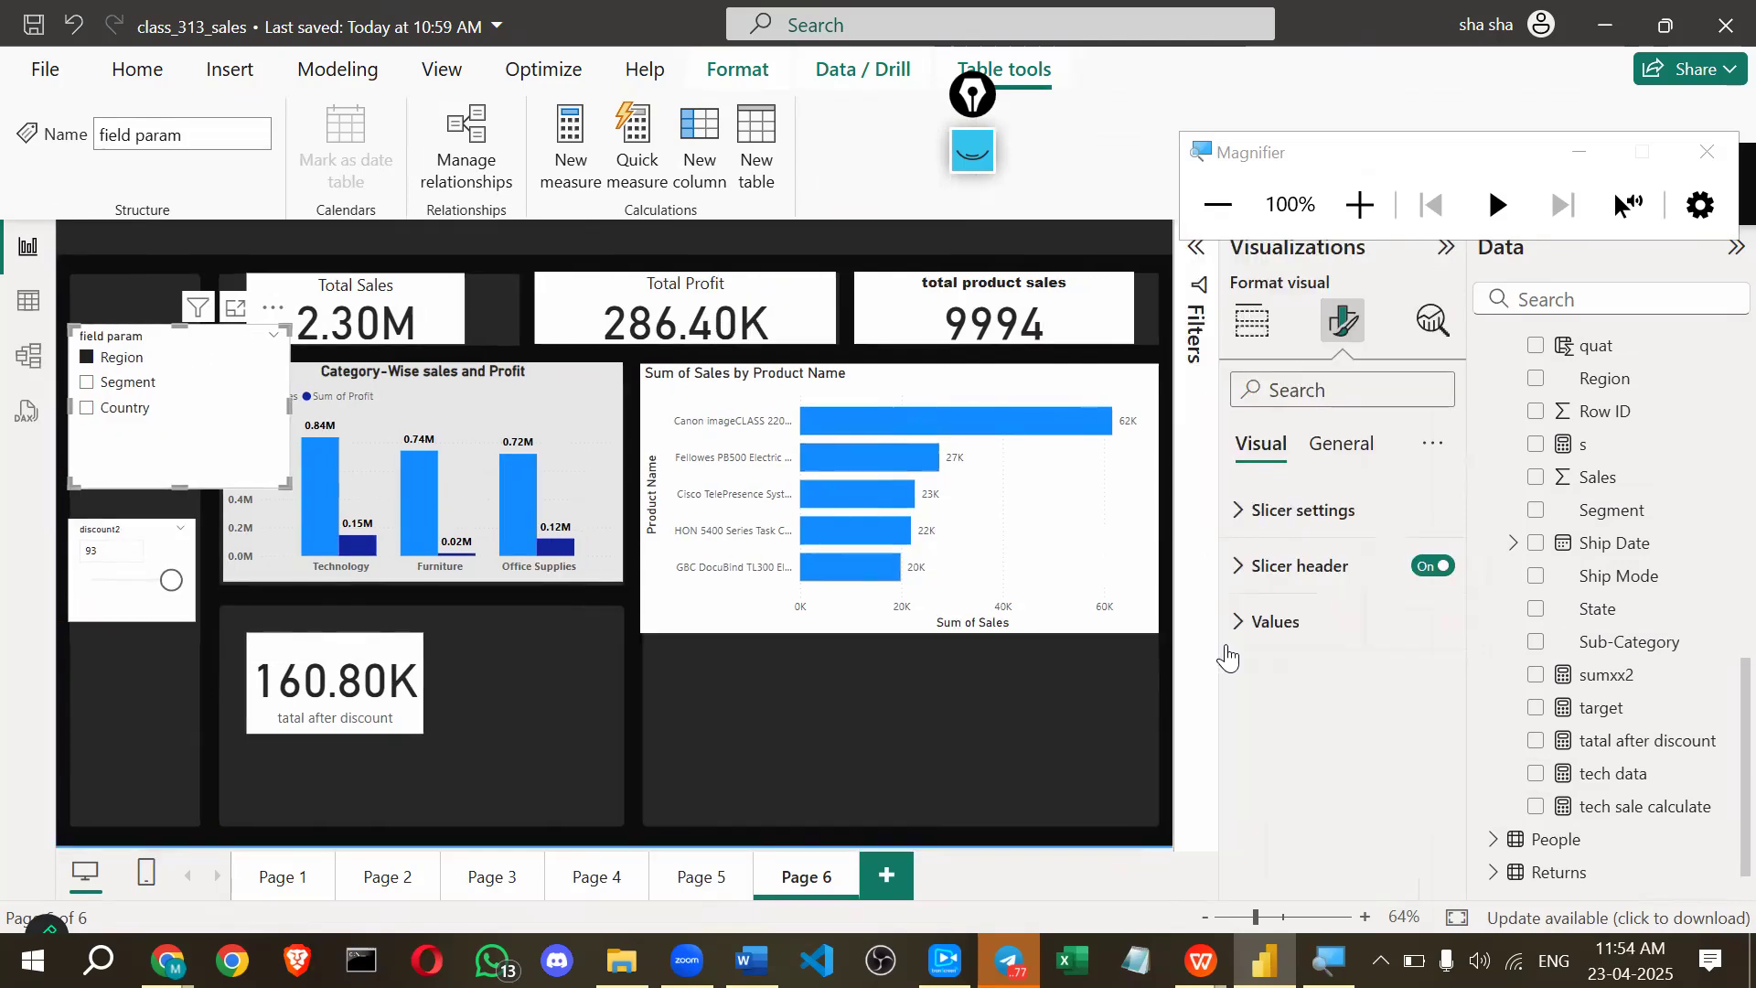
pyautogui.click(1251, 622)
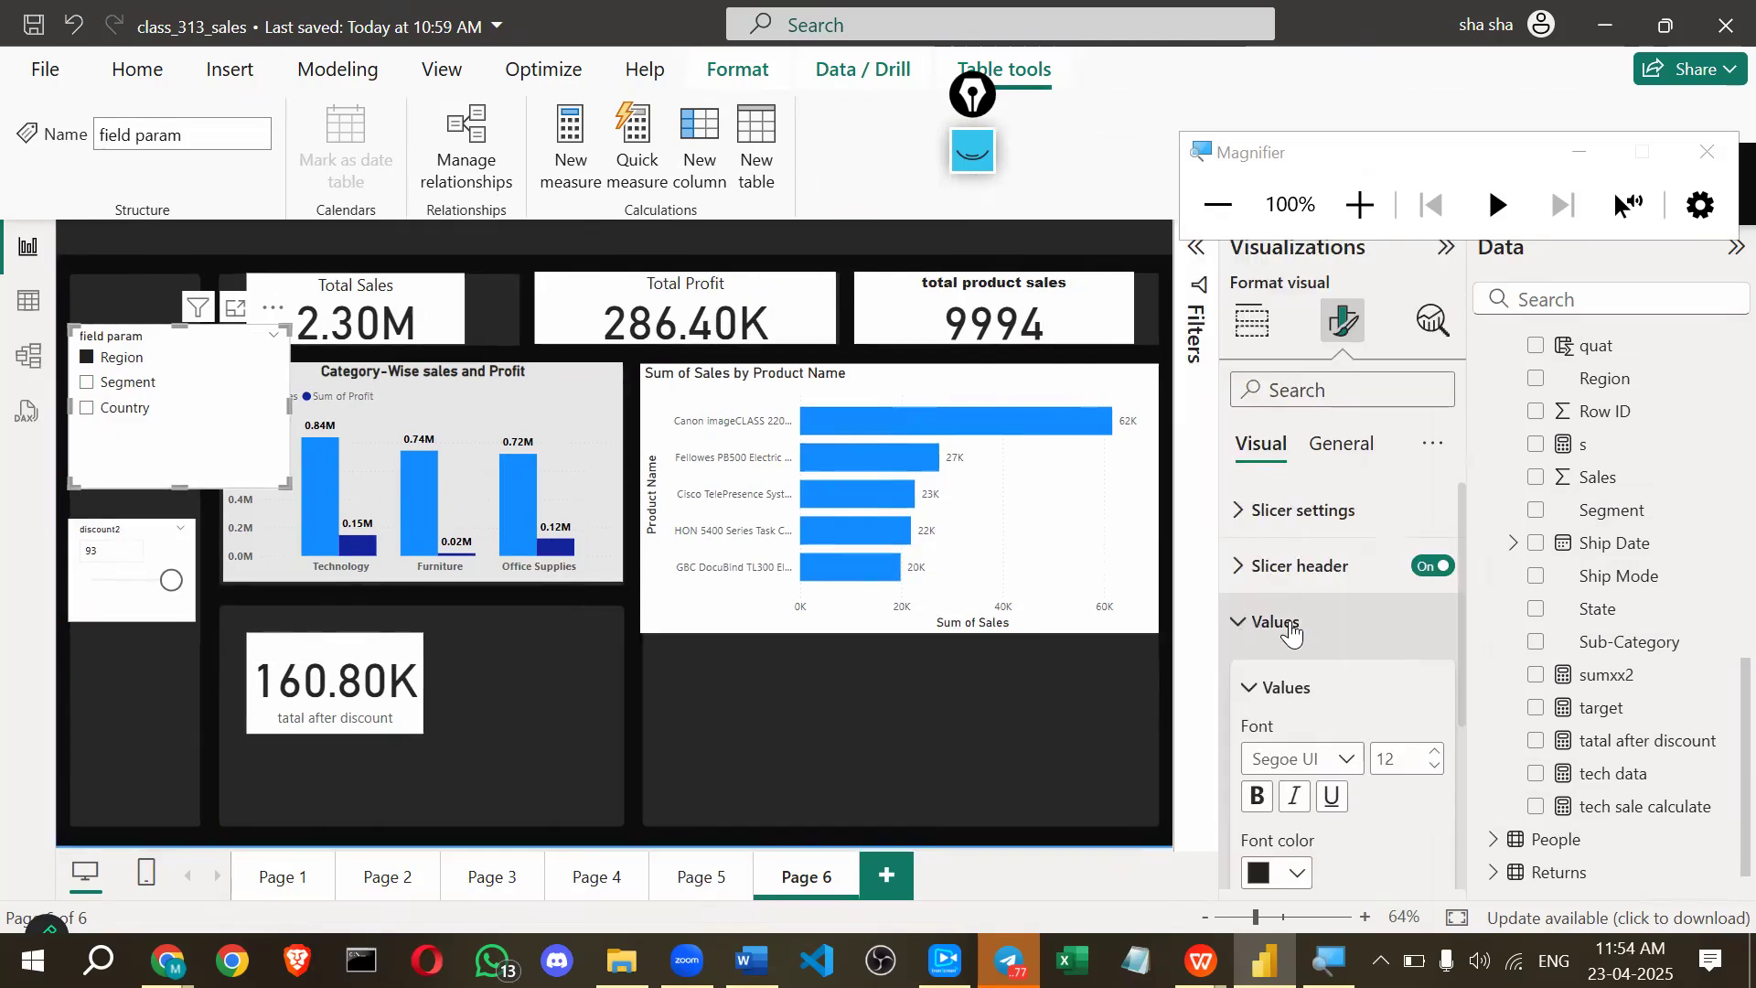
pyautogui.scroll(-2, 1280, 623)
pyautogui.scroll(2, 1299, 528)
pyautogui.click(1314, 534)
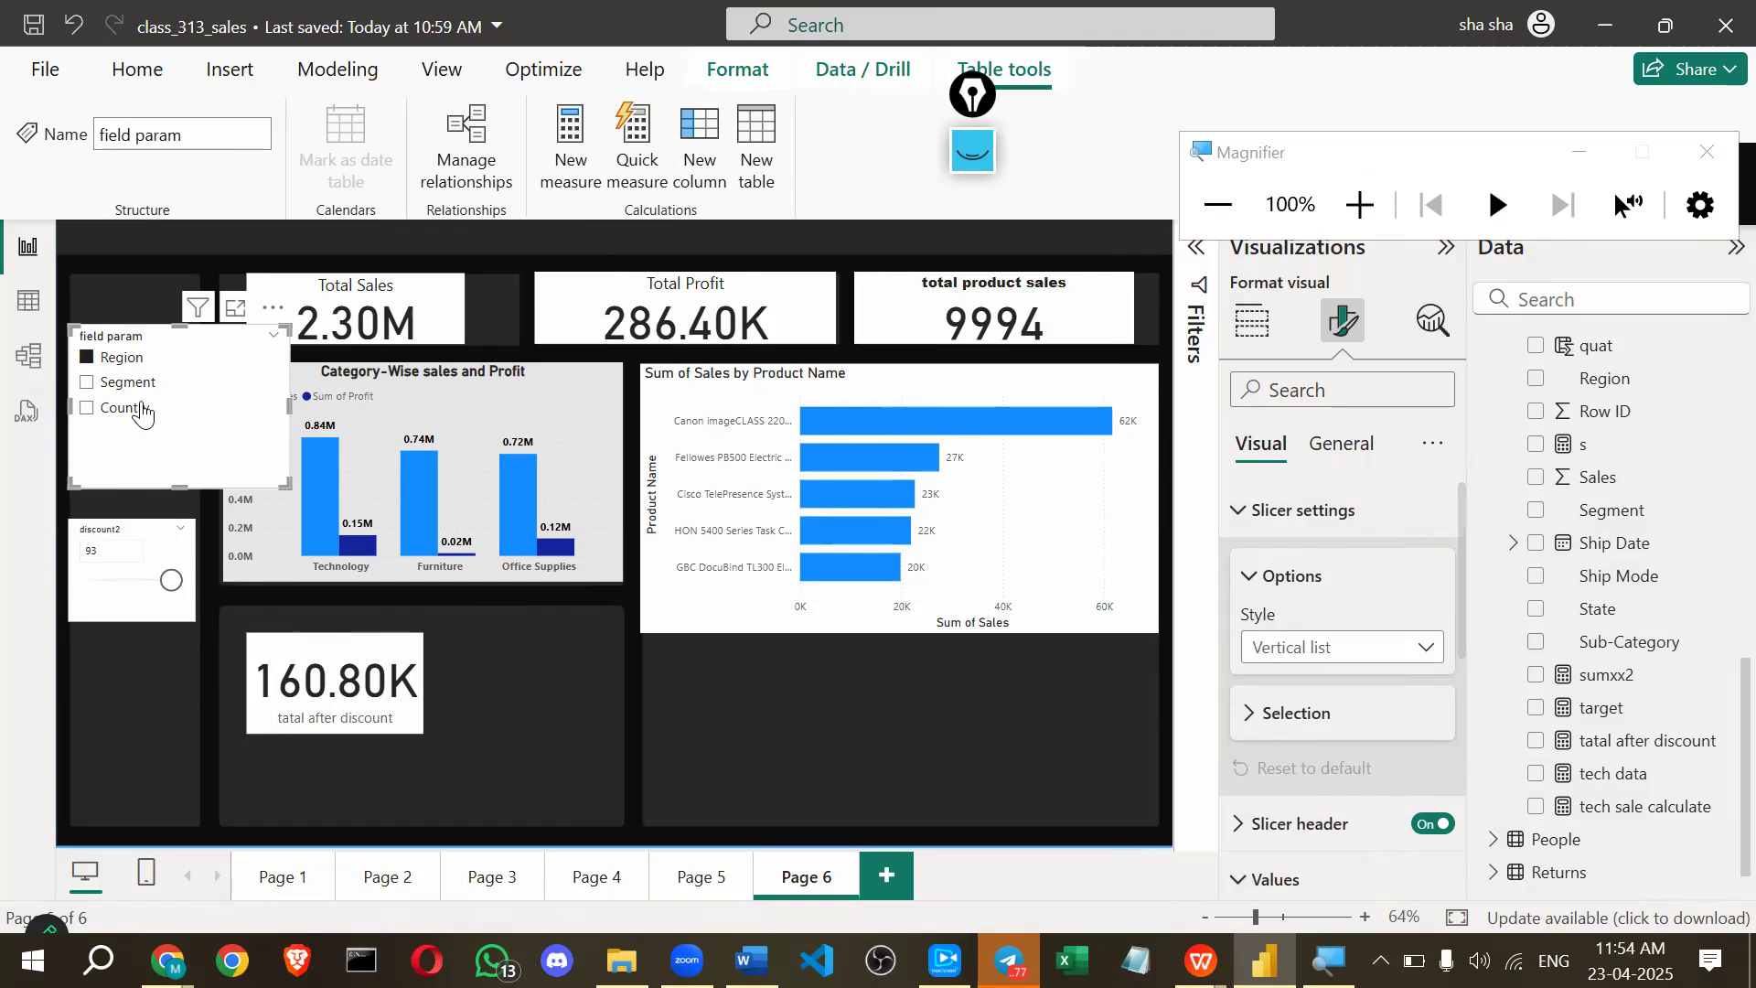
pyautogui.click(108, 383)
pyautogui.click(103, 358)
pyautogui.click(85, 410)
# Add a new slicer beside the total after discount card, with Region and Segment from the Orders table as its fields.
pyautogui.click(749, 805)
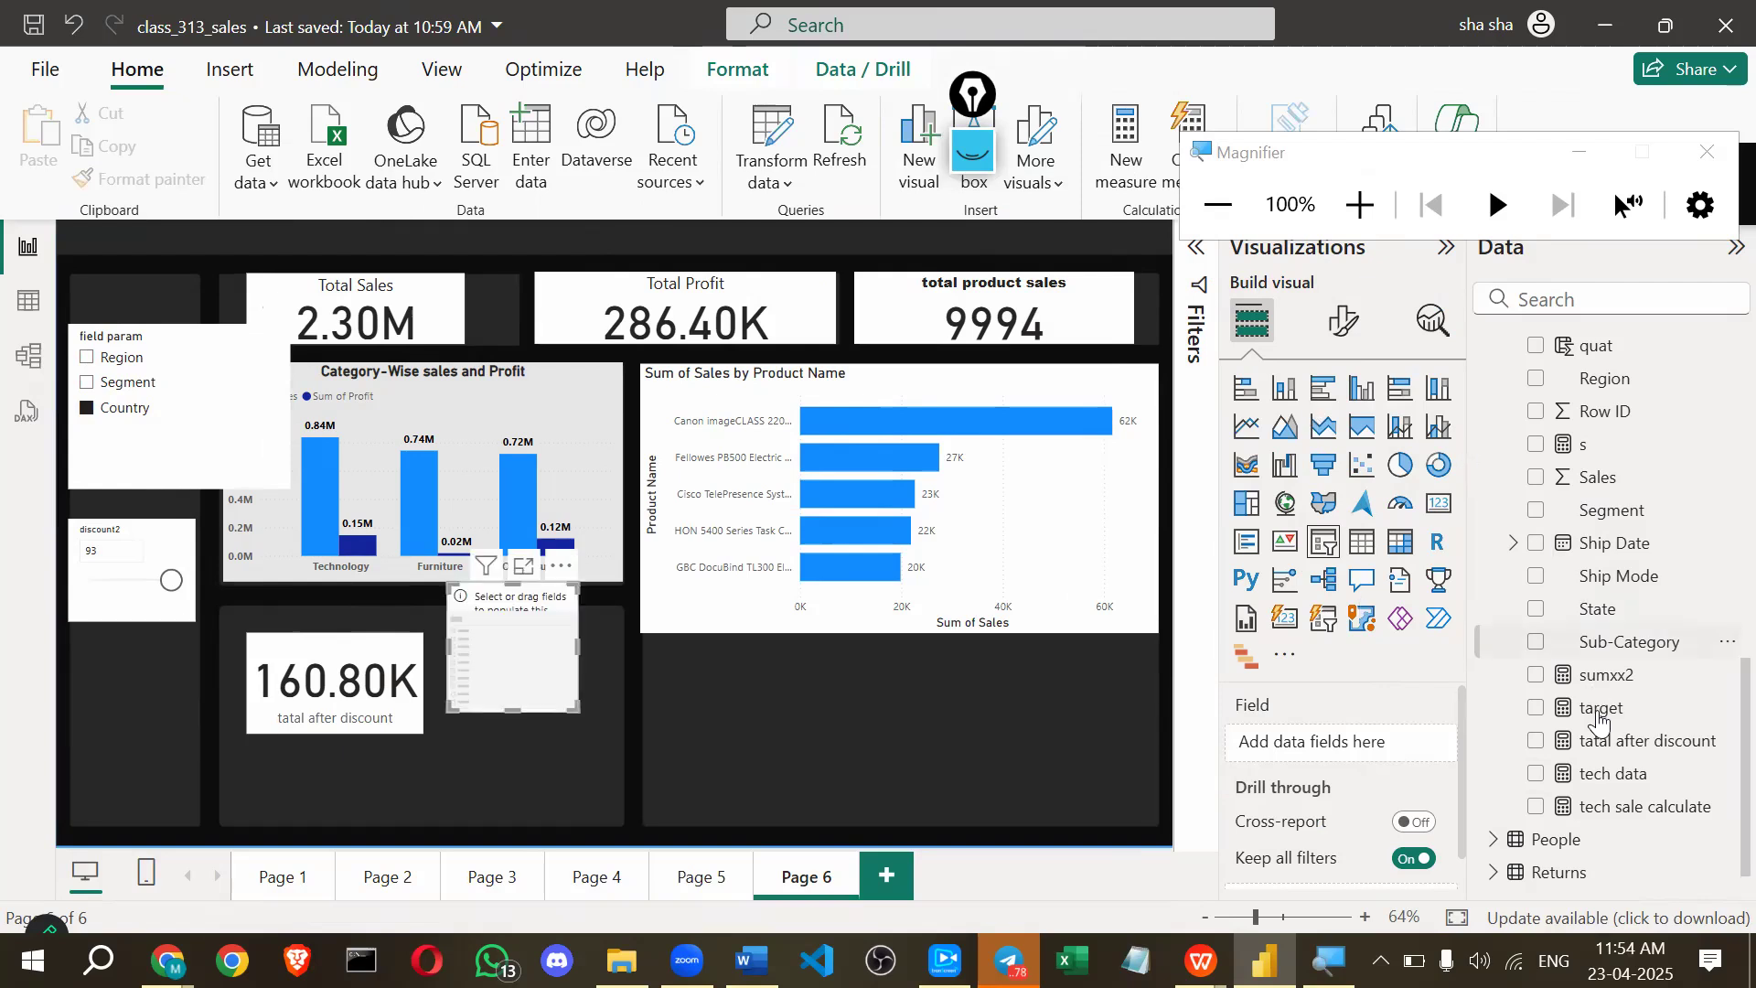
pyautogui.scroll(-1, 1599, 718)
pyautogui.scroll(3, 1600, 727)
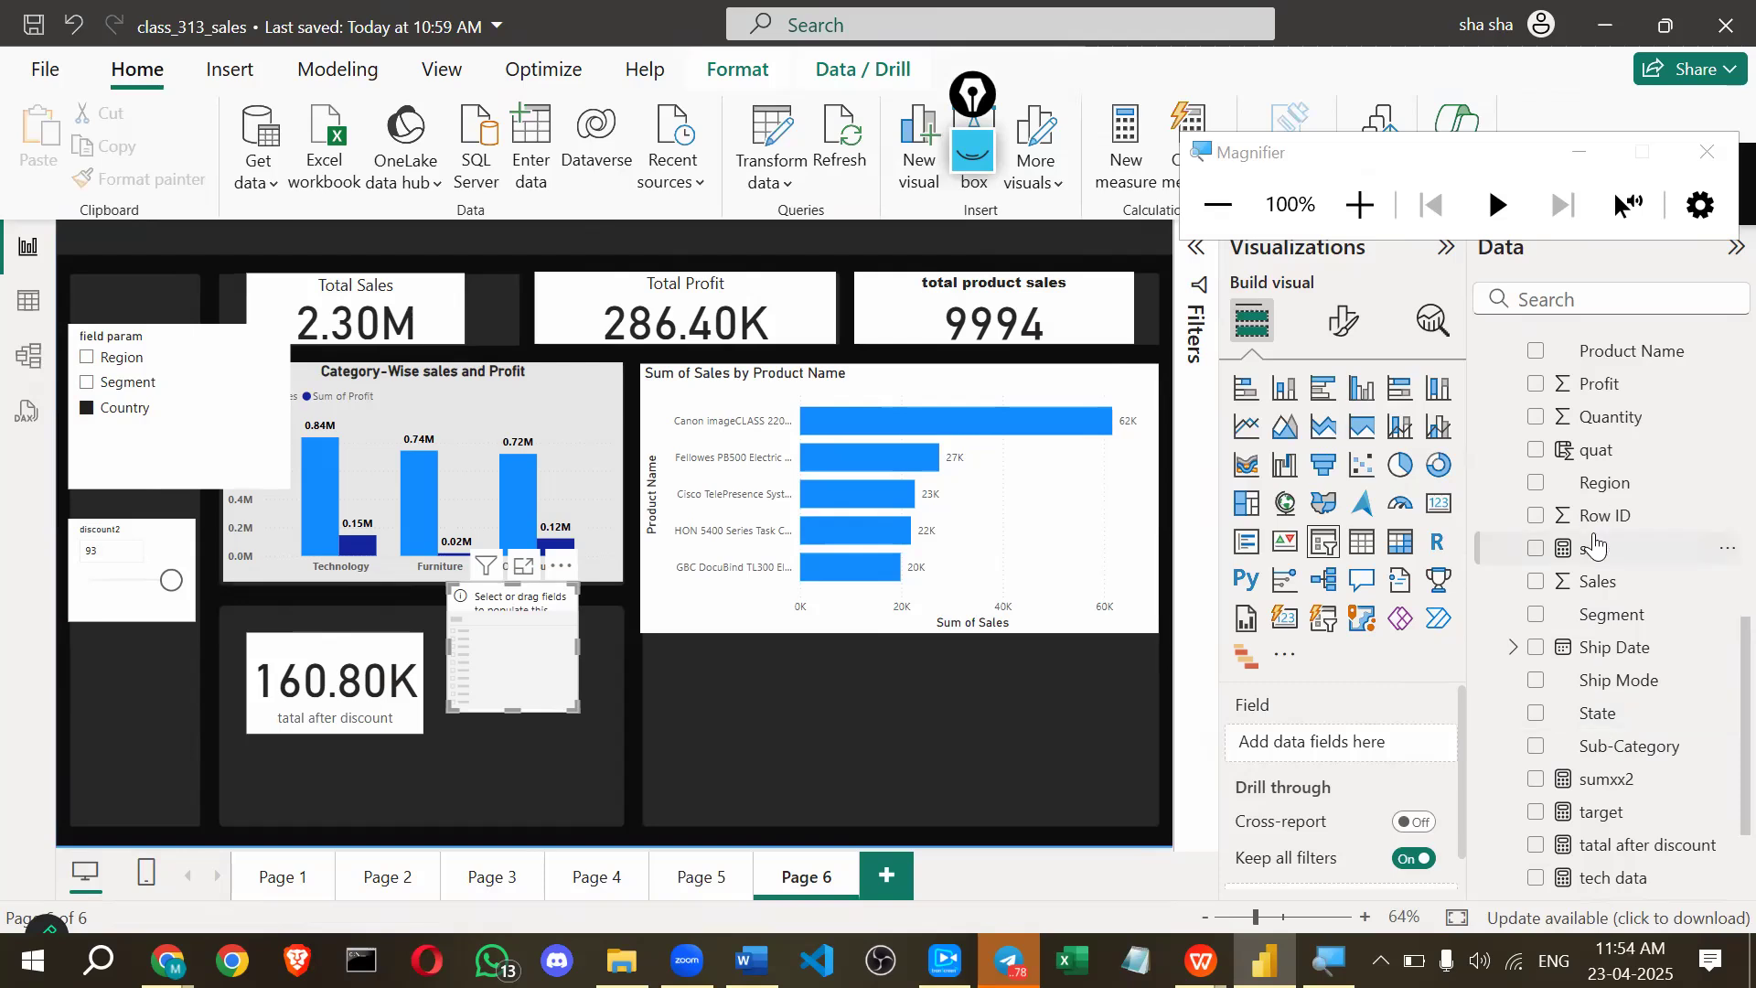
pyautogui.moveTo(1601, 492); pyautogui.dragTo(1335, 741)
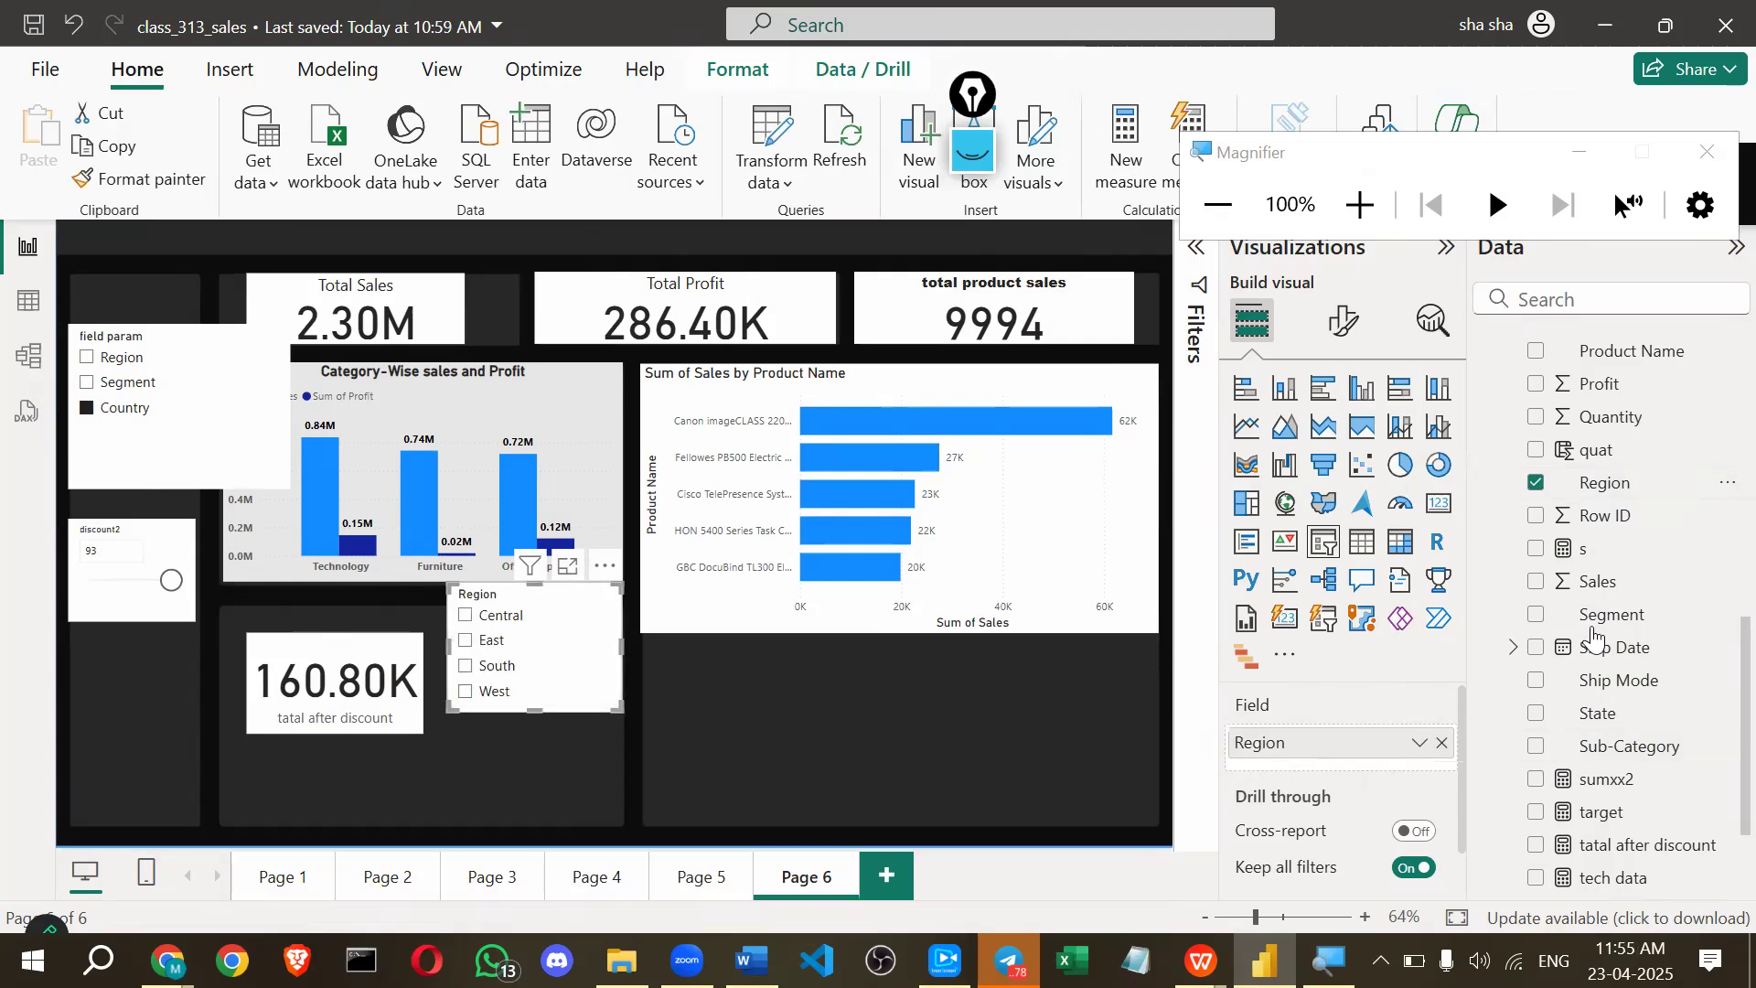
pyautogui.scroll(-3, 1588, 645)
pyautogui.moveTo(1588, 478); pyautogui.dragTo(1342, 768)
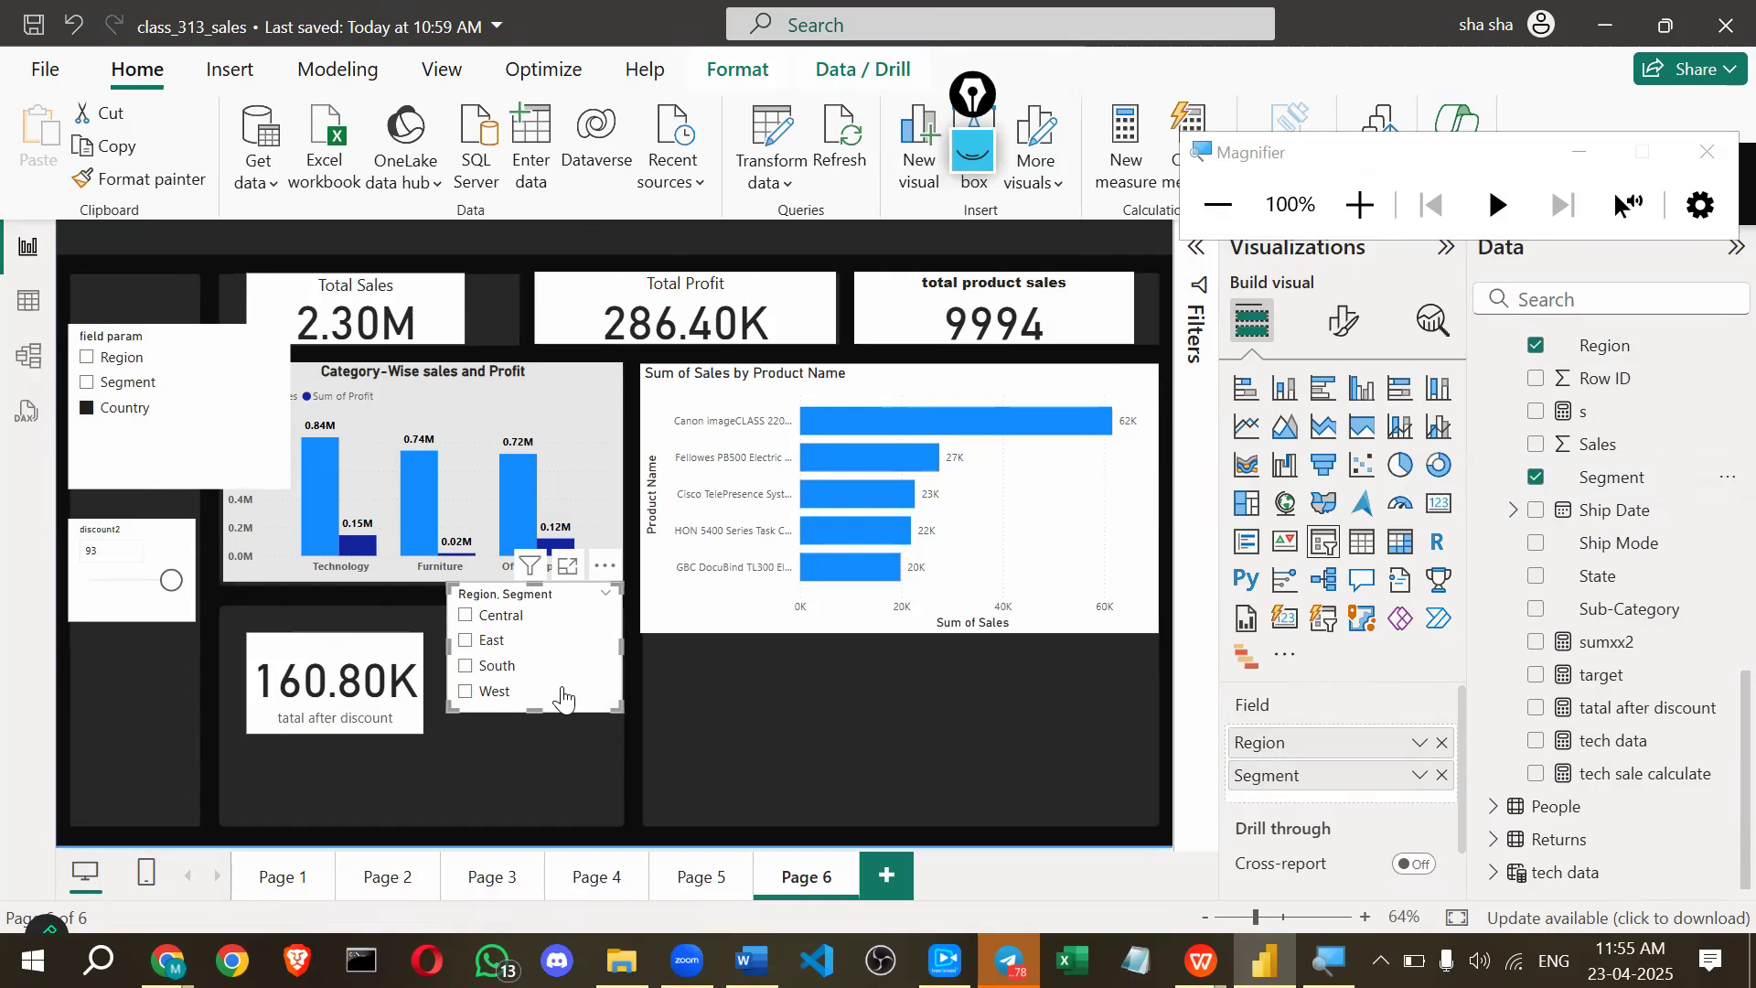
# Make the Region and Segment slicer taller and expand its Central entry.
pyautogui.click(541, 792)
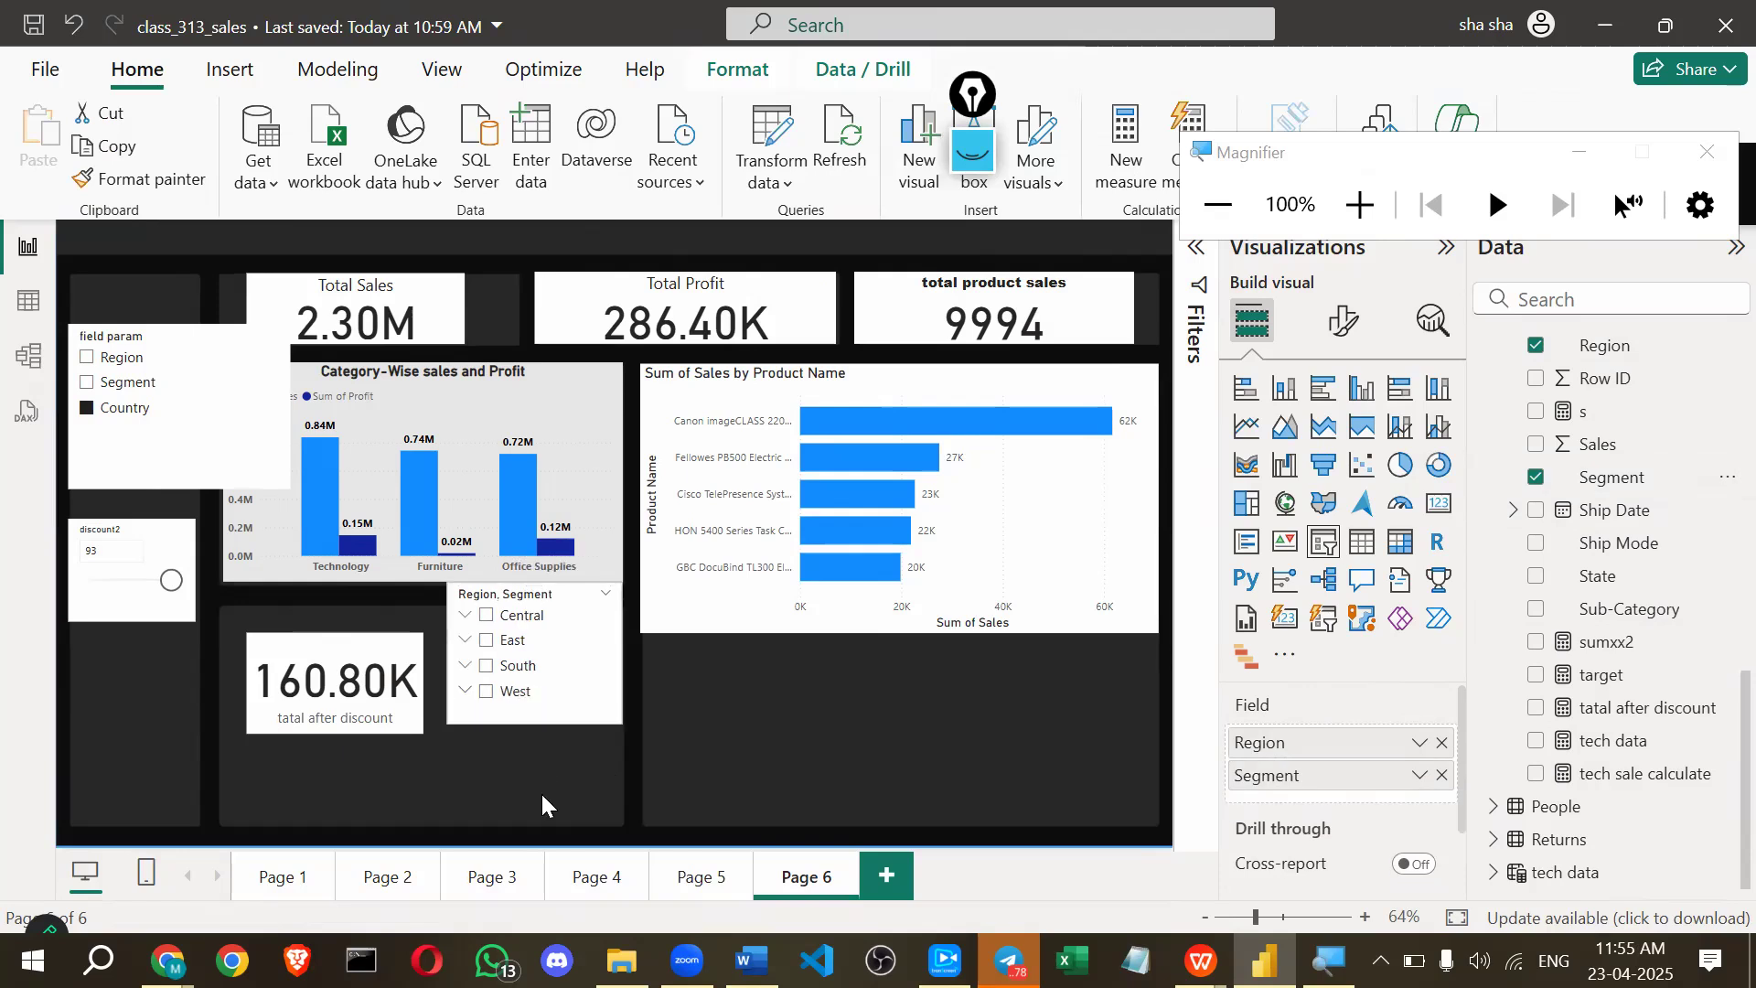
pyautogui.click(468, 622)
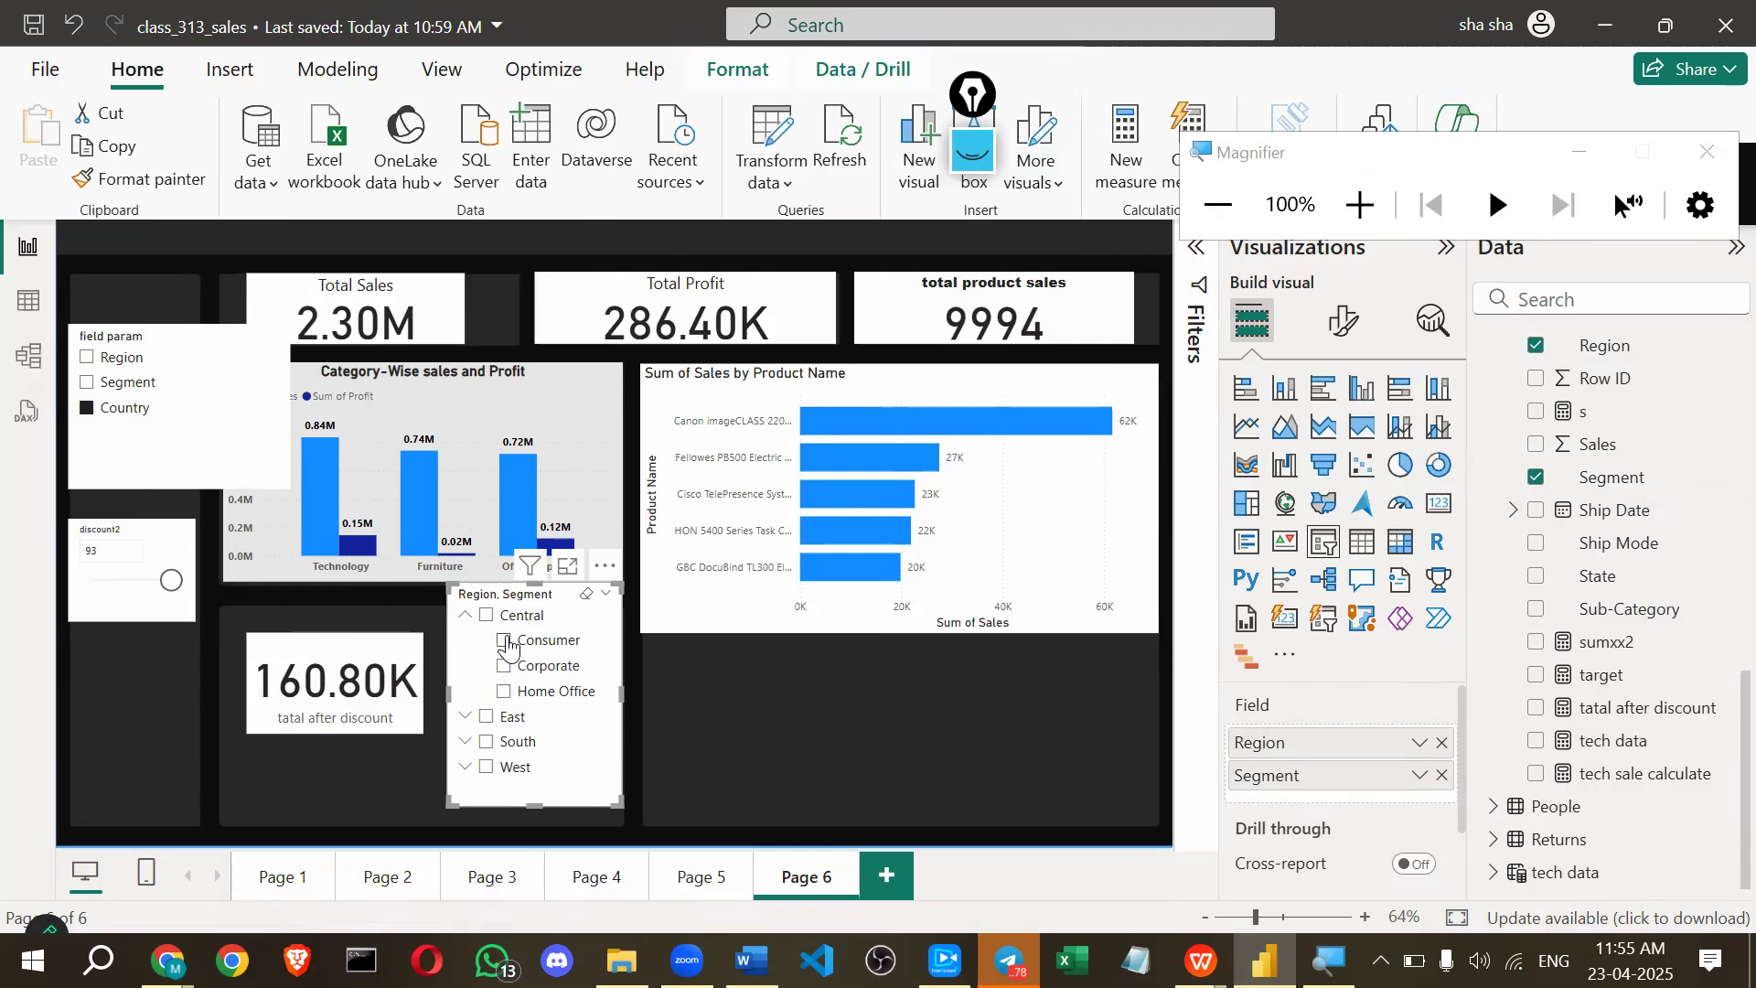
# Filter by Central in the Region and Segment slicer, toggle its Corporate segment off and on, and collapse the Central entry.
pyautogui.click(481, 618)
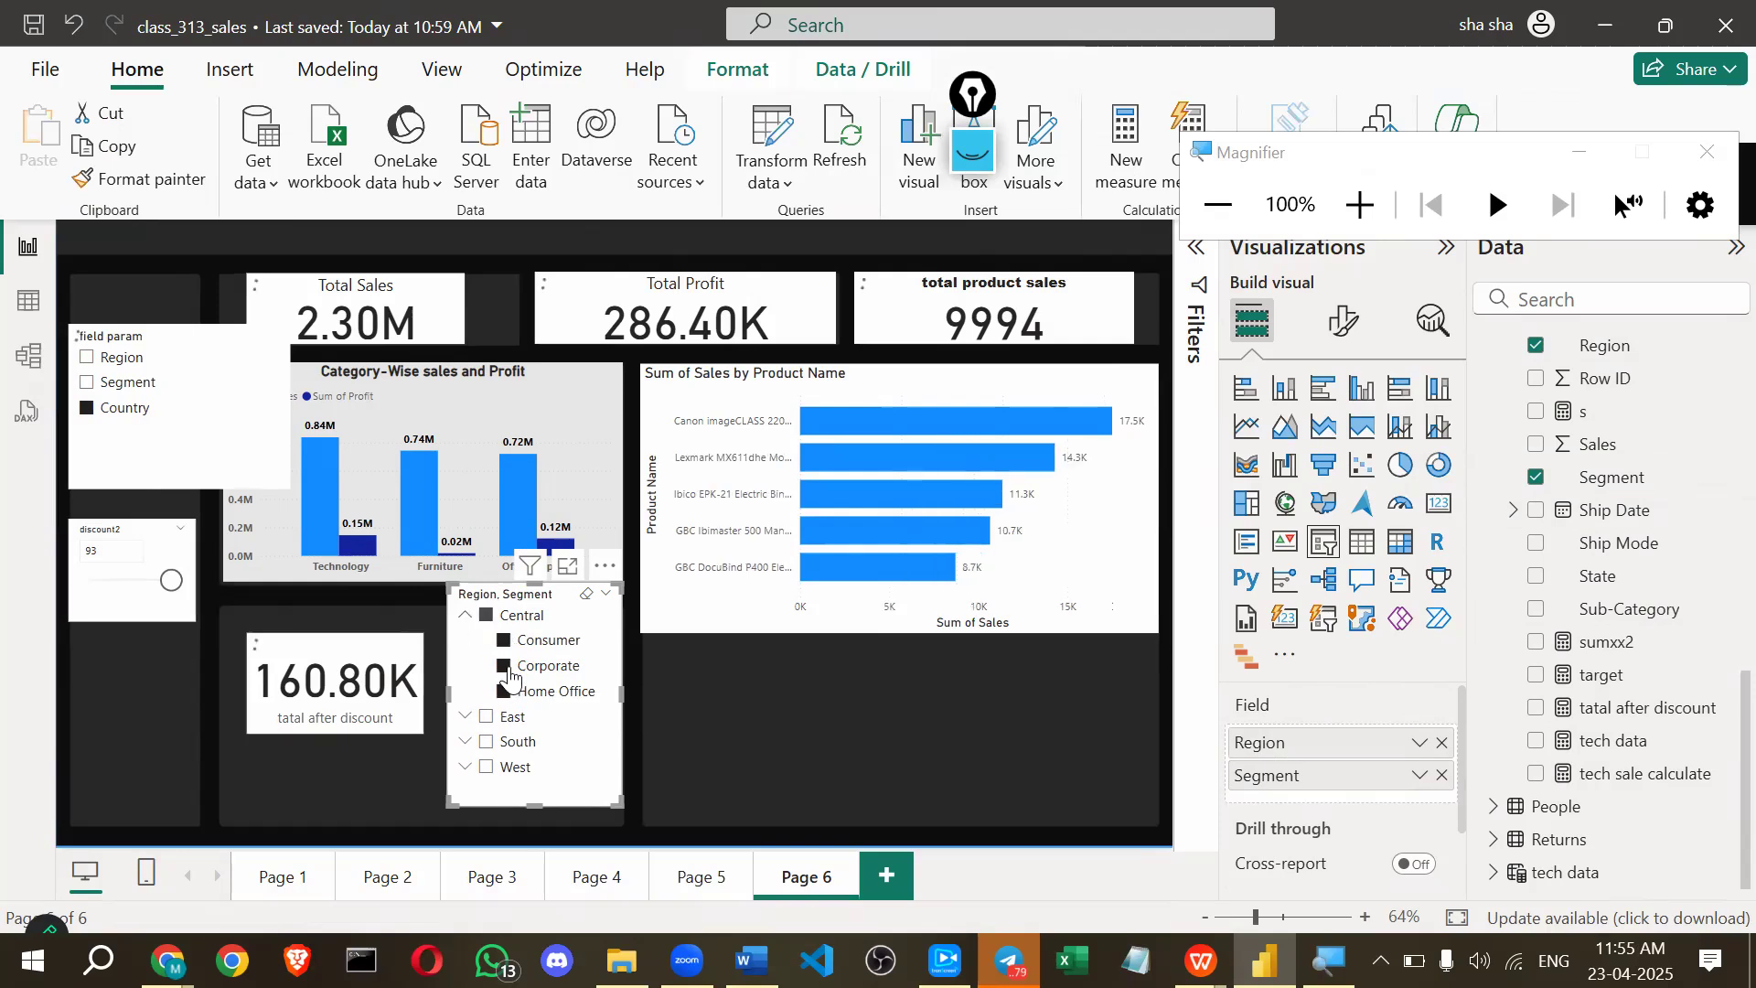
pyautogui.click(508, 674)
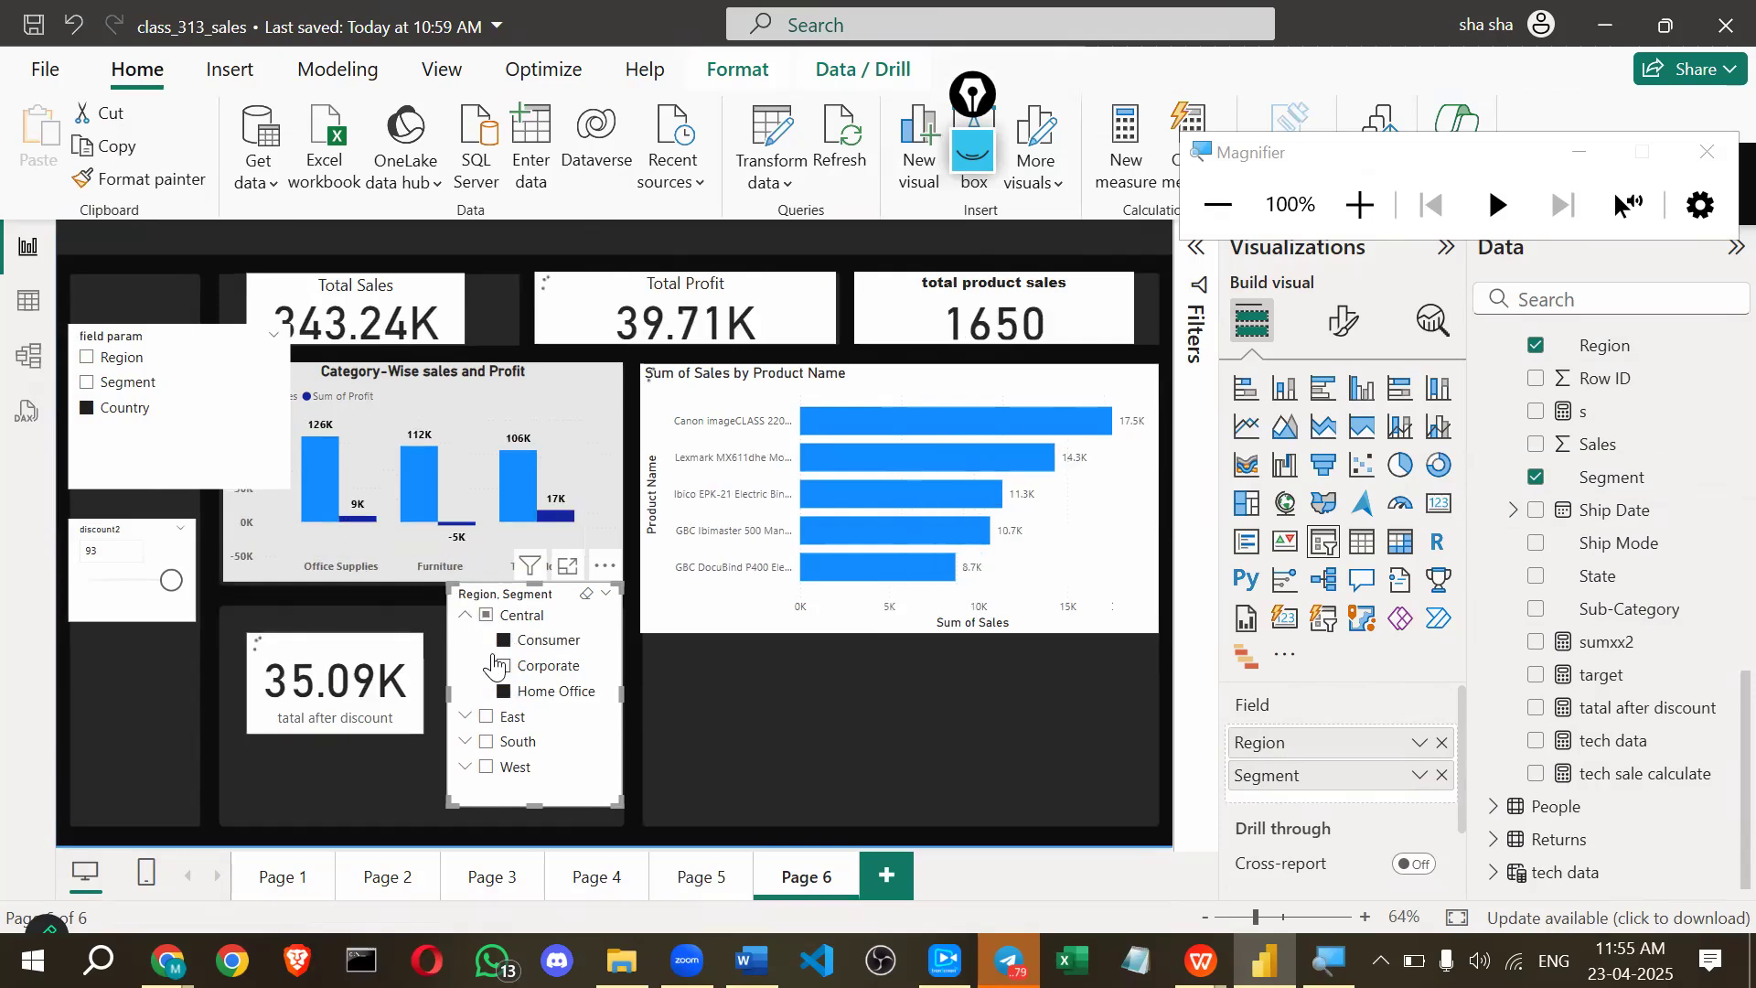
pyautogui.click(485, 615)
pyautogui.click(466, 615)
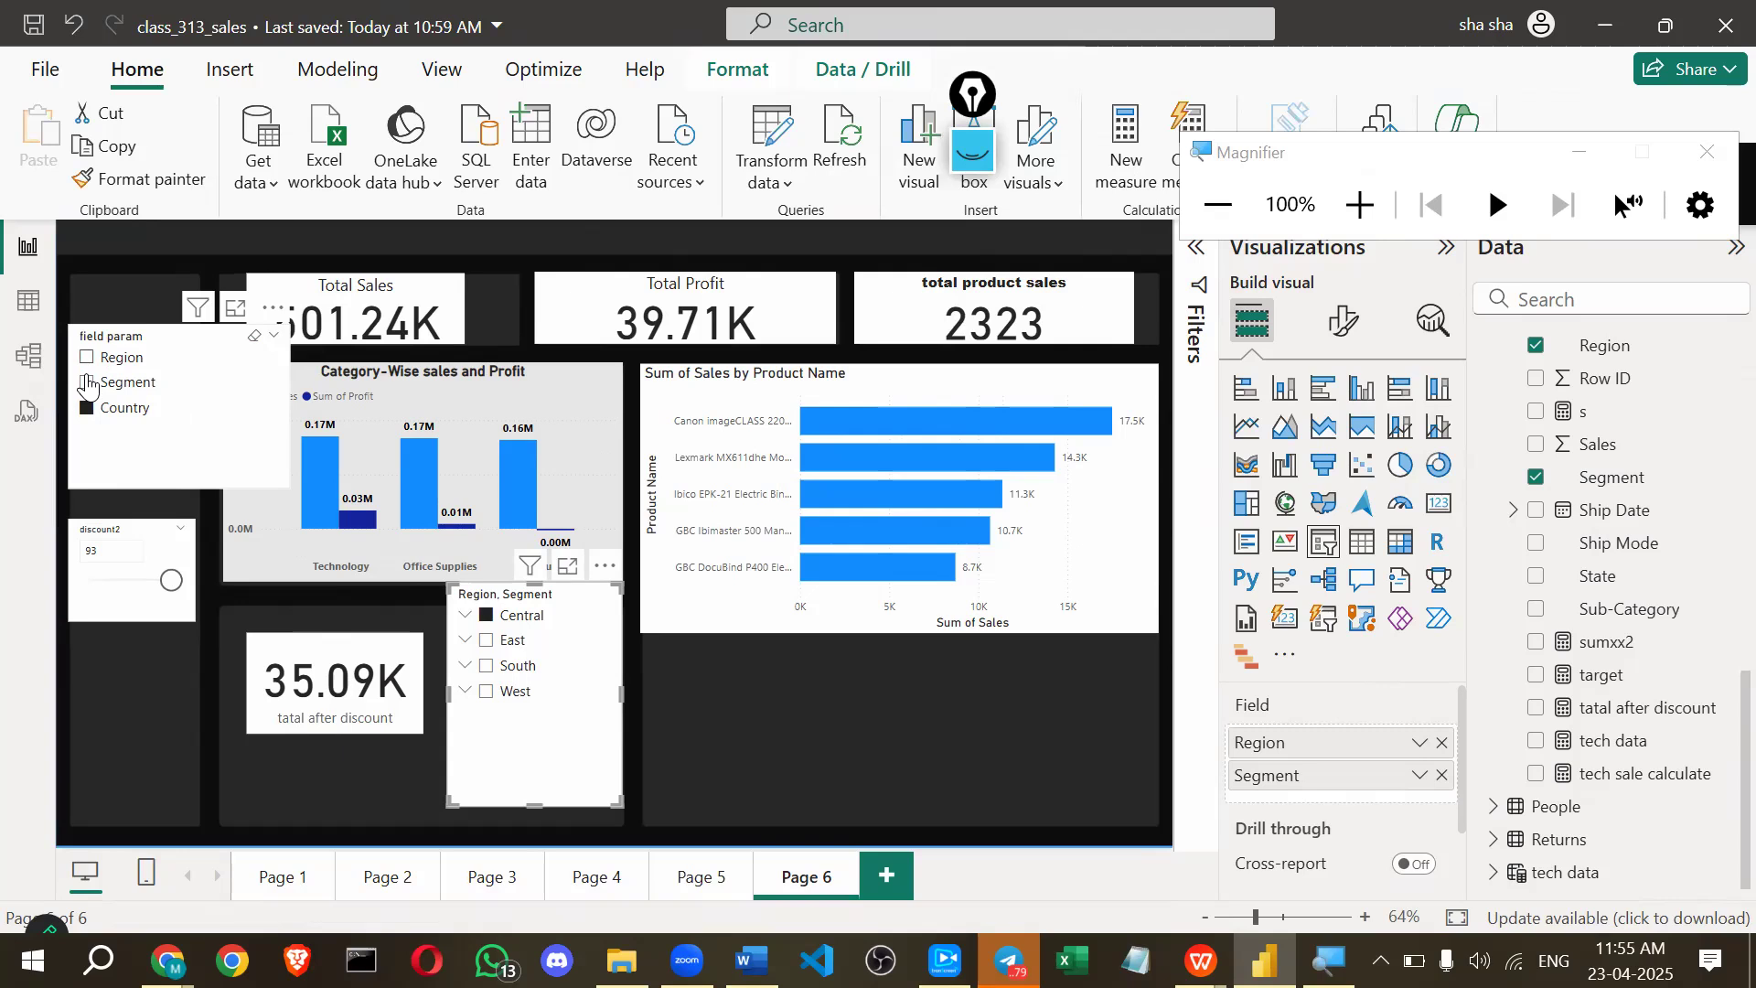
# Try the Segment option in the field param slicer and return it to Country.
pyautogui.click(88, 386)
pyautogui.click(88, 384)
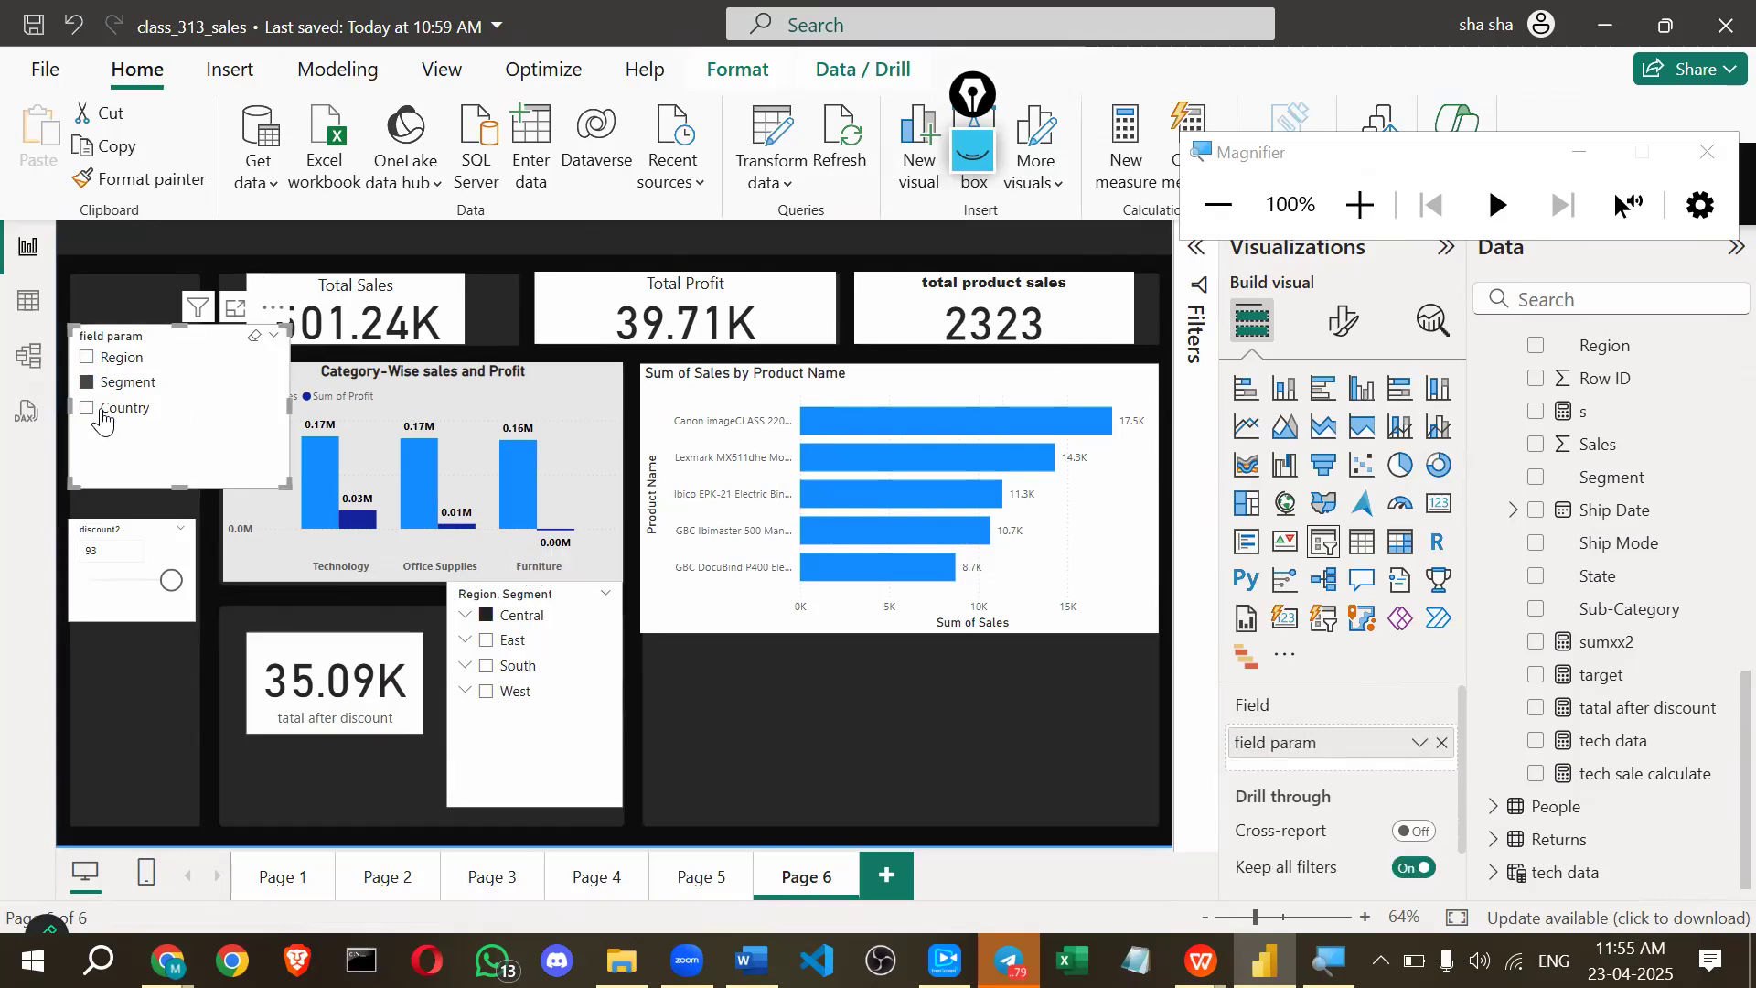
pyautogui.click(128, 406)
pyautogui.rightClick(140, 393)
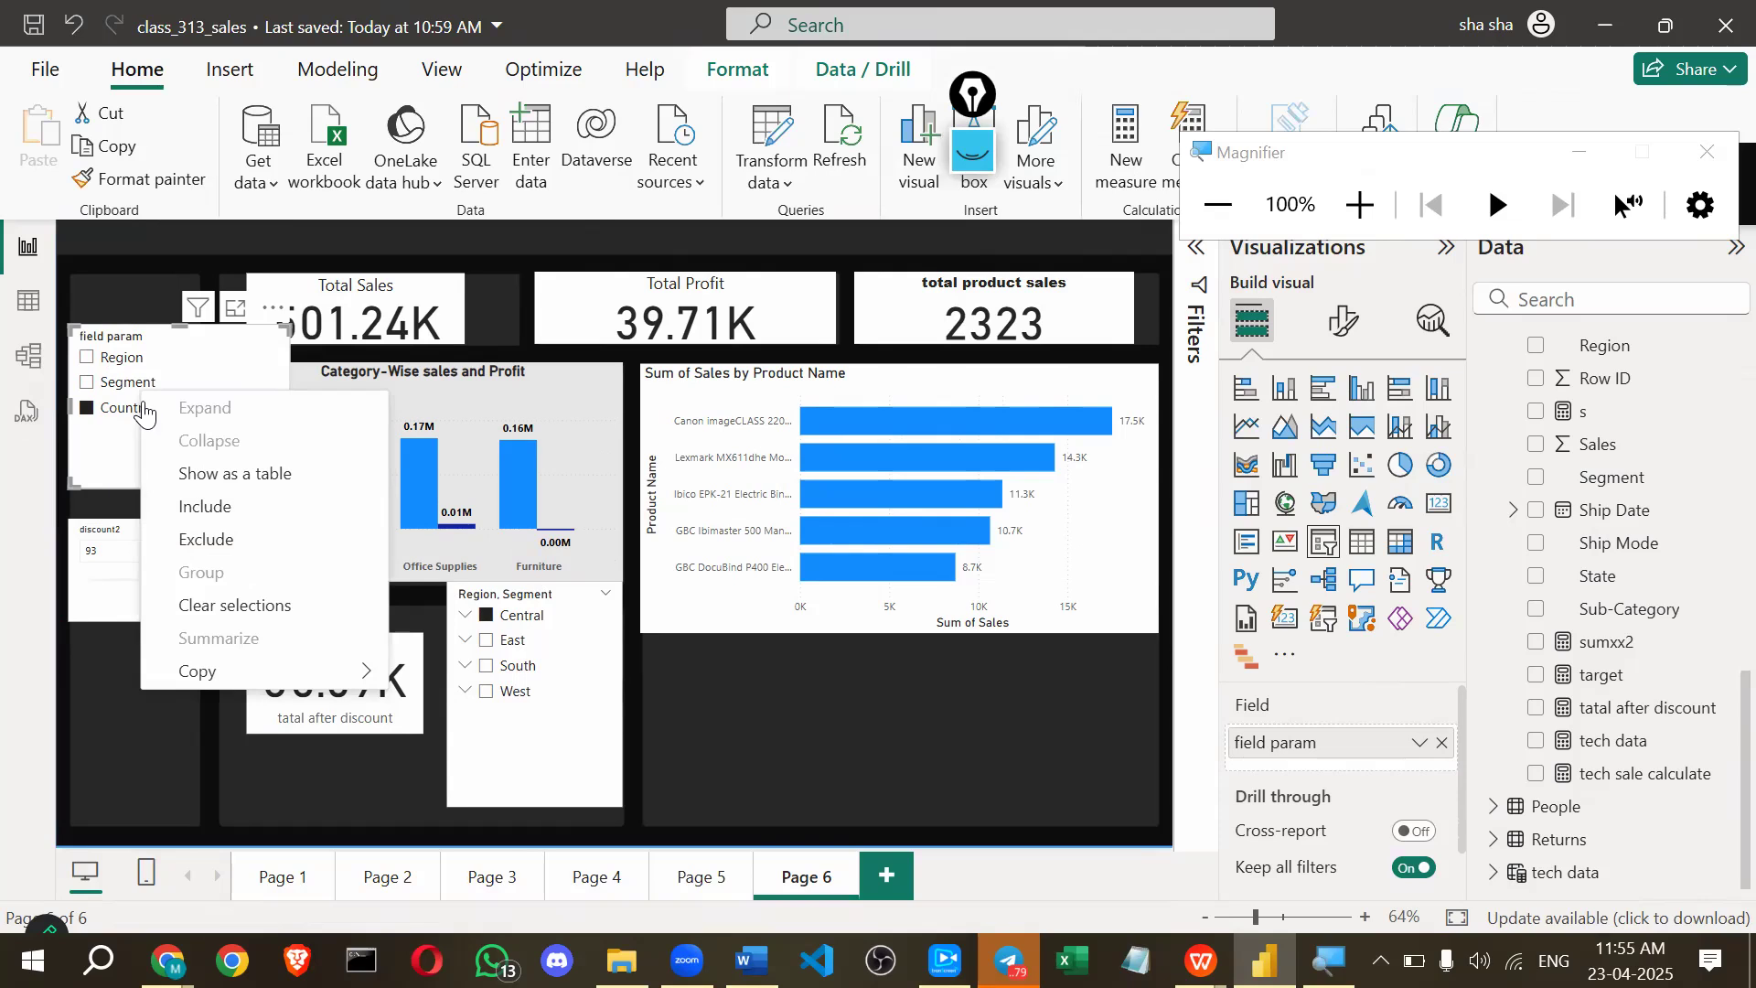
pyautogui.click(136, 368)
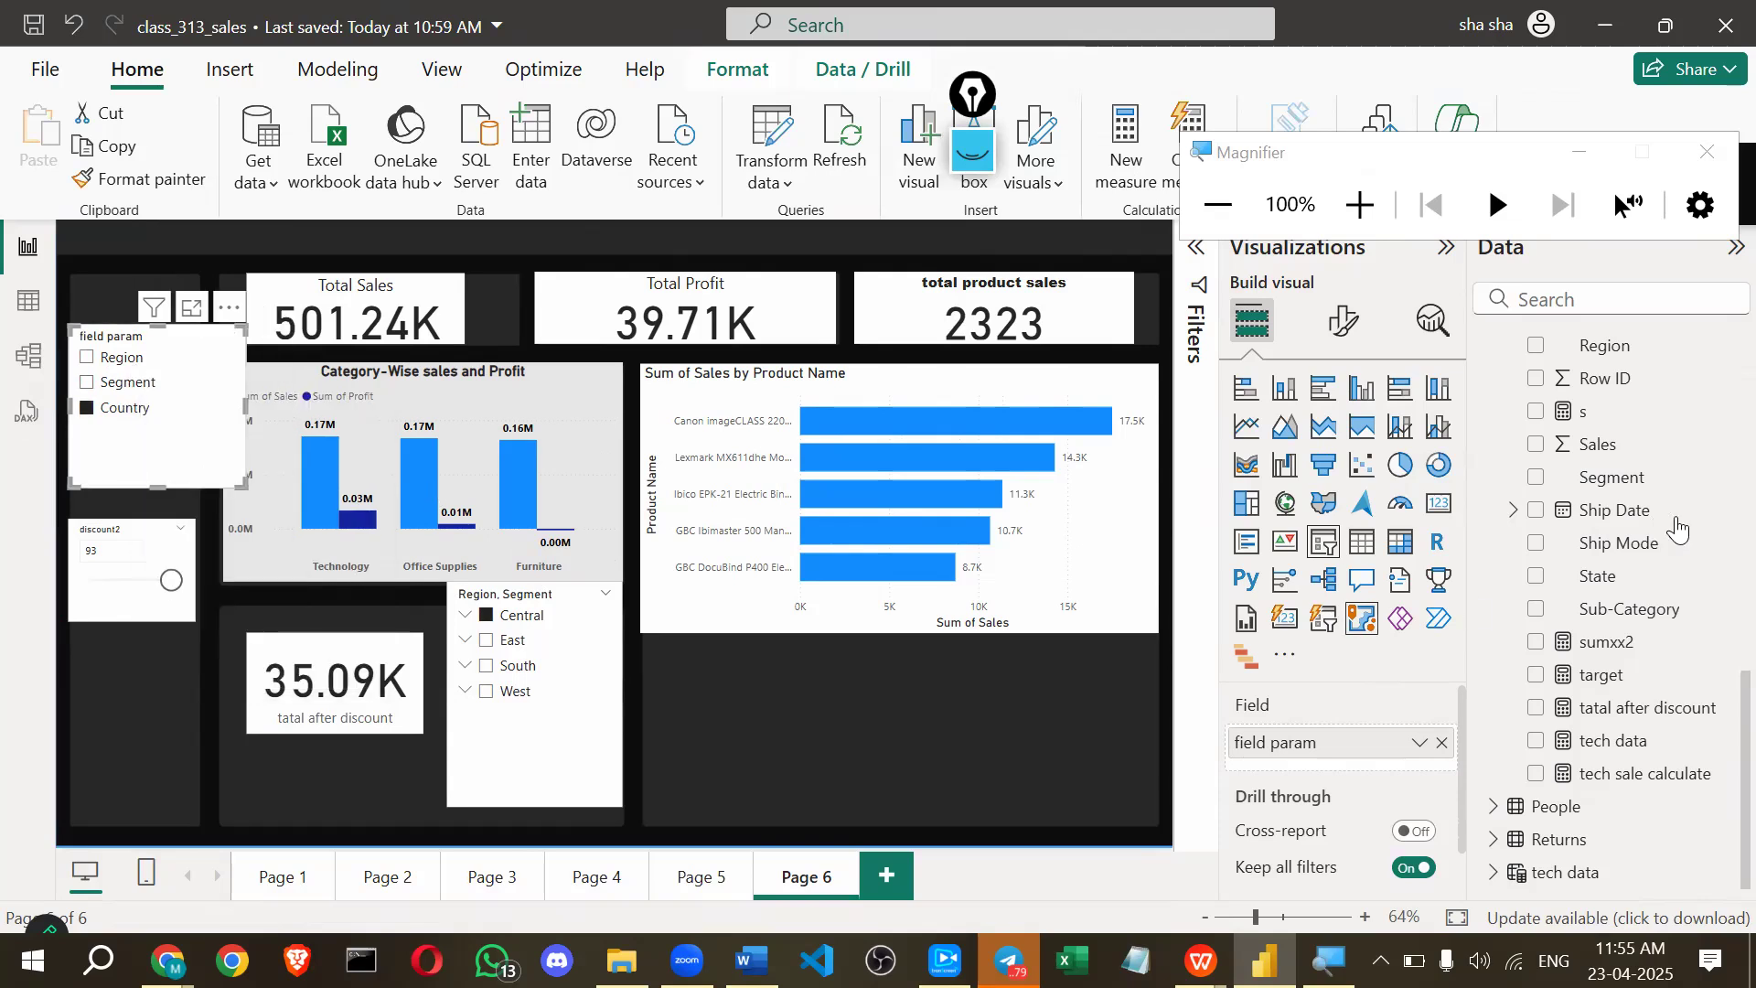
# Examine the available options for the field param field and for the entries of its slicer.
pyautogui.scroll(10, 1601, 517)
pyautogui.click(1546, 476)
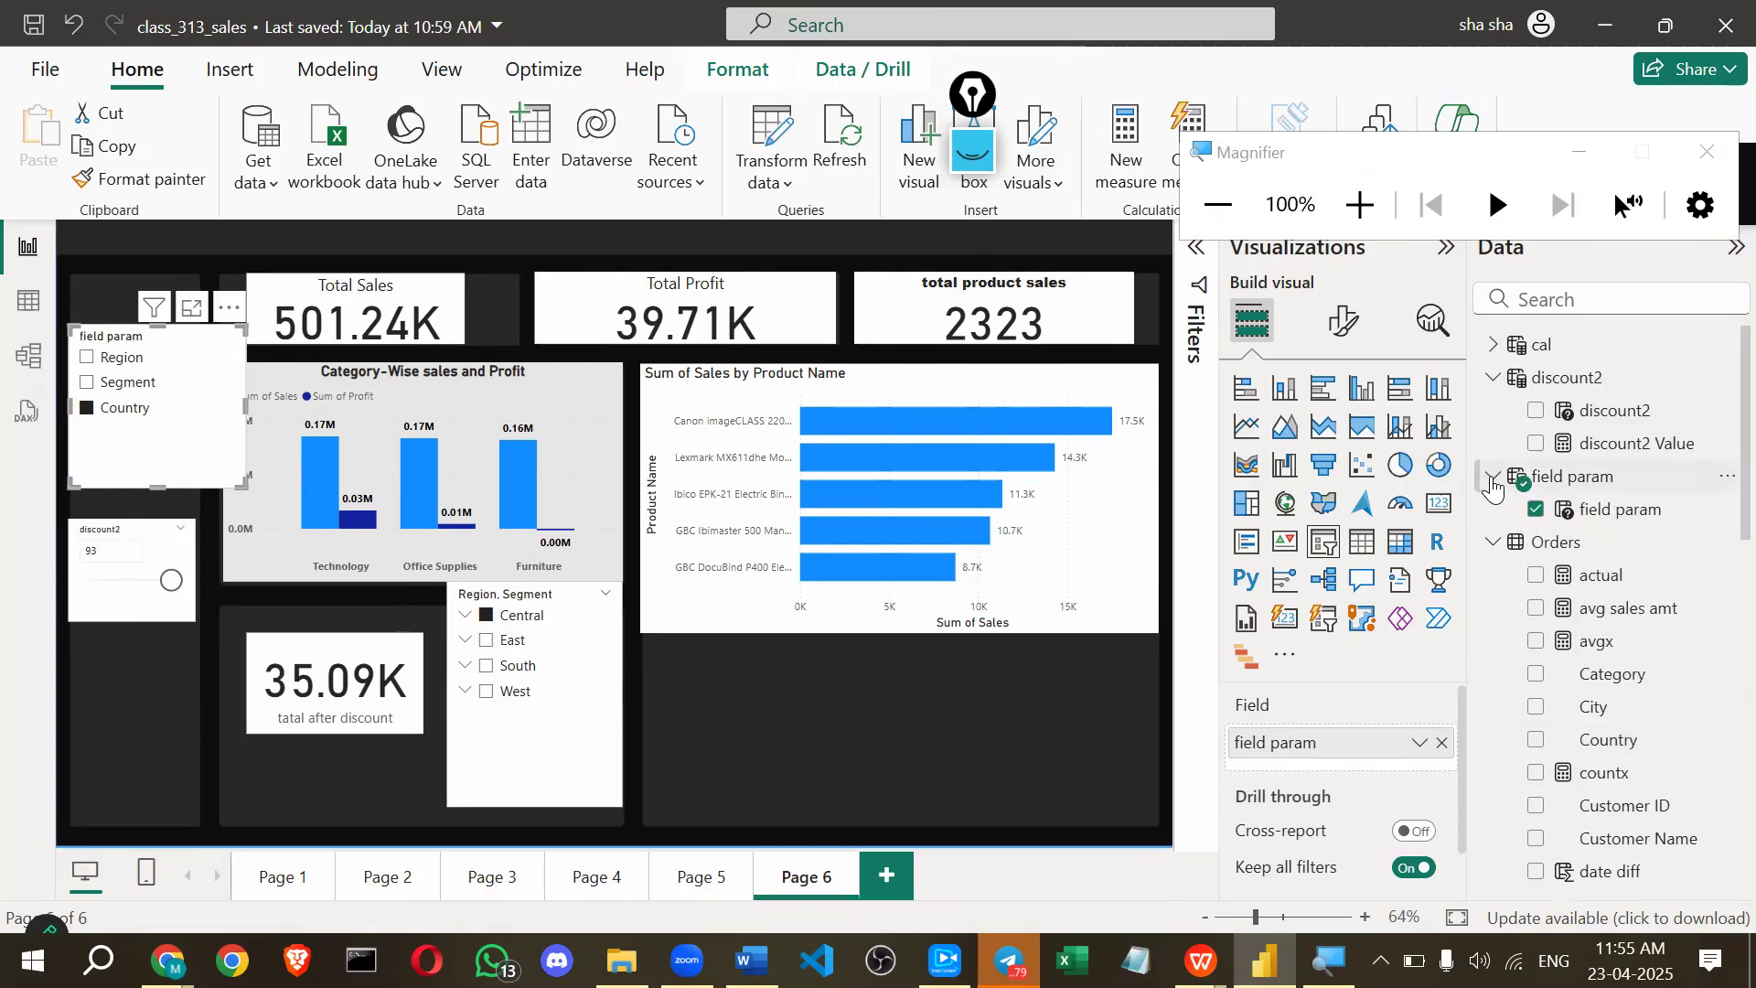
pyautogui.rightClick(1716, 518)
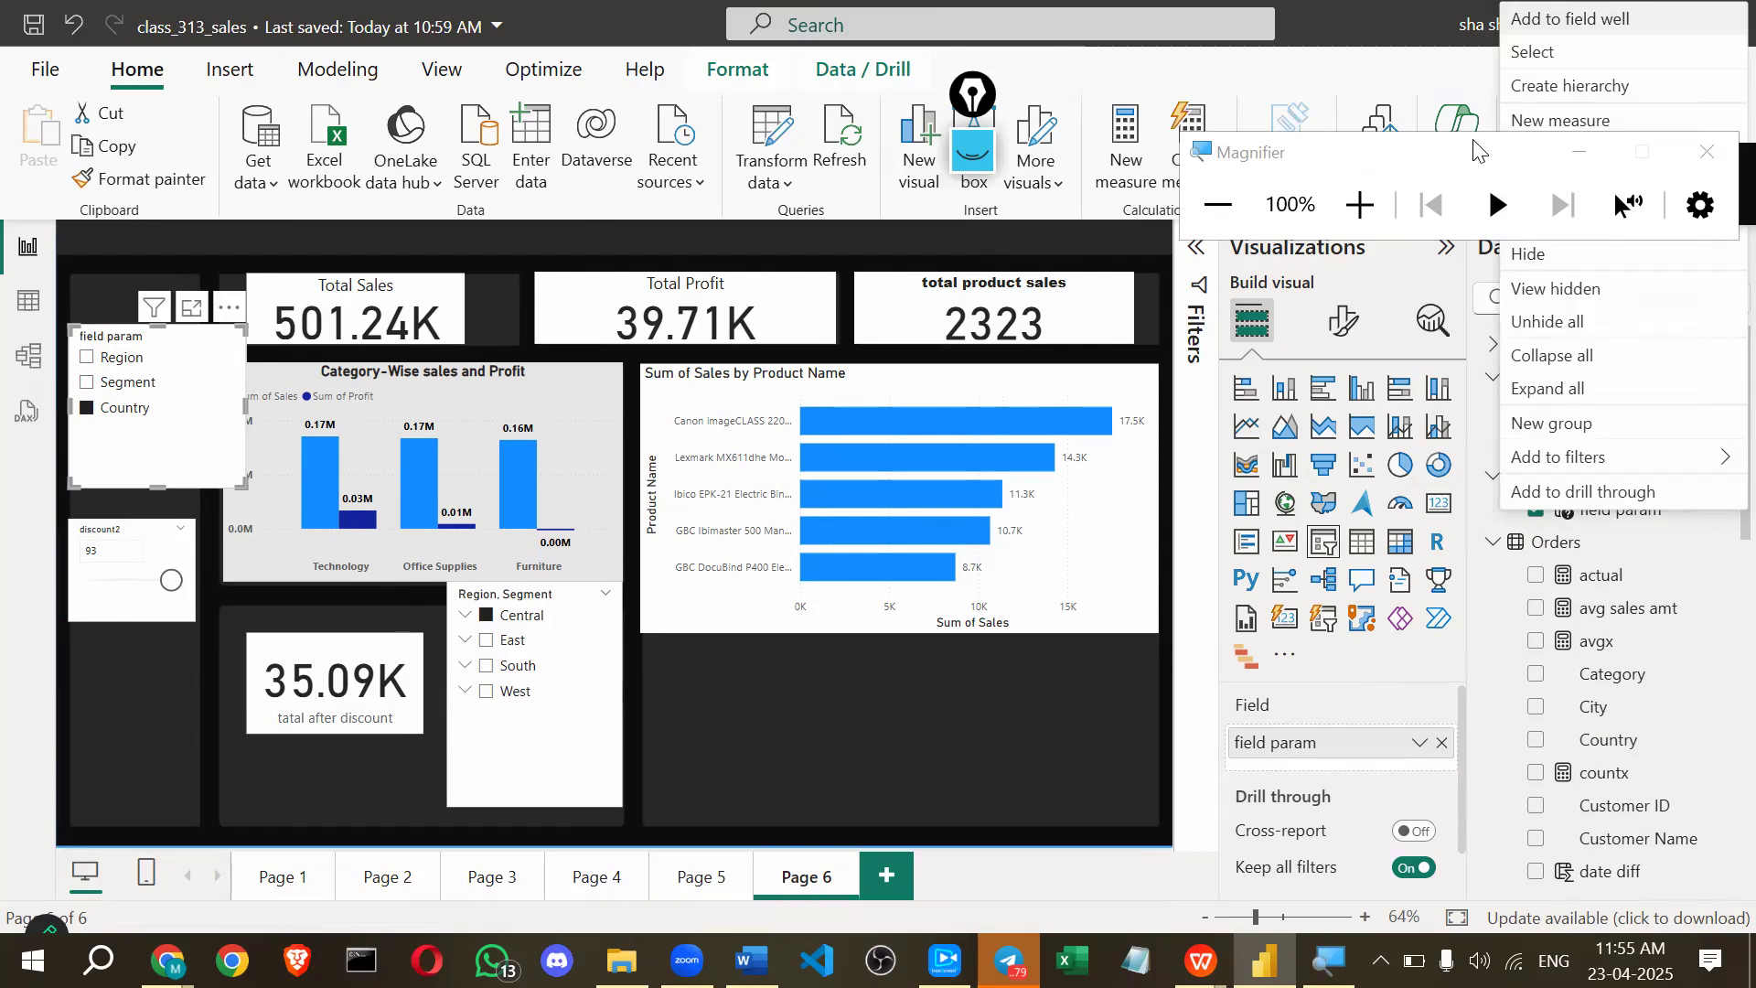
pyautogui.moveTo(1475, 150); pyautogui.dragTo(1193, 32)
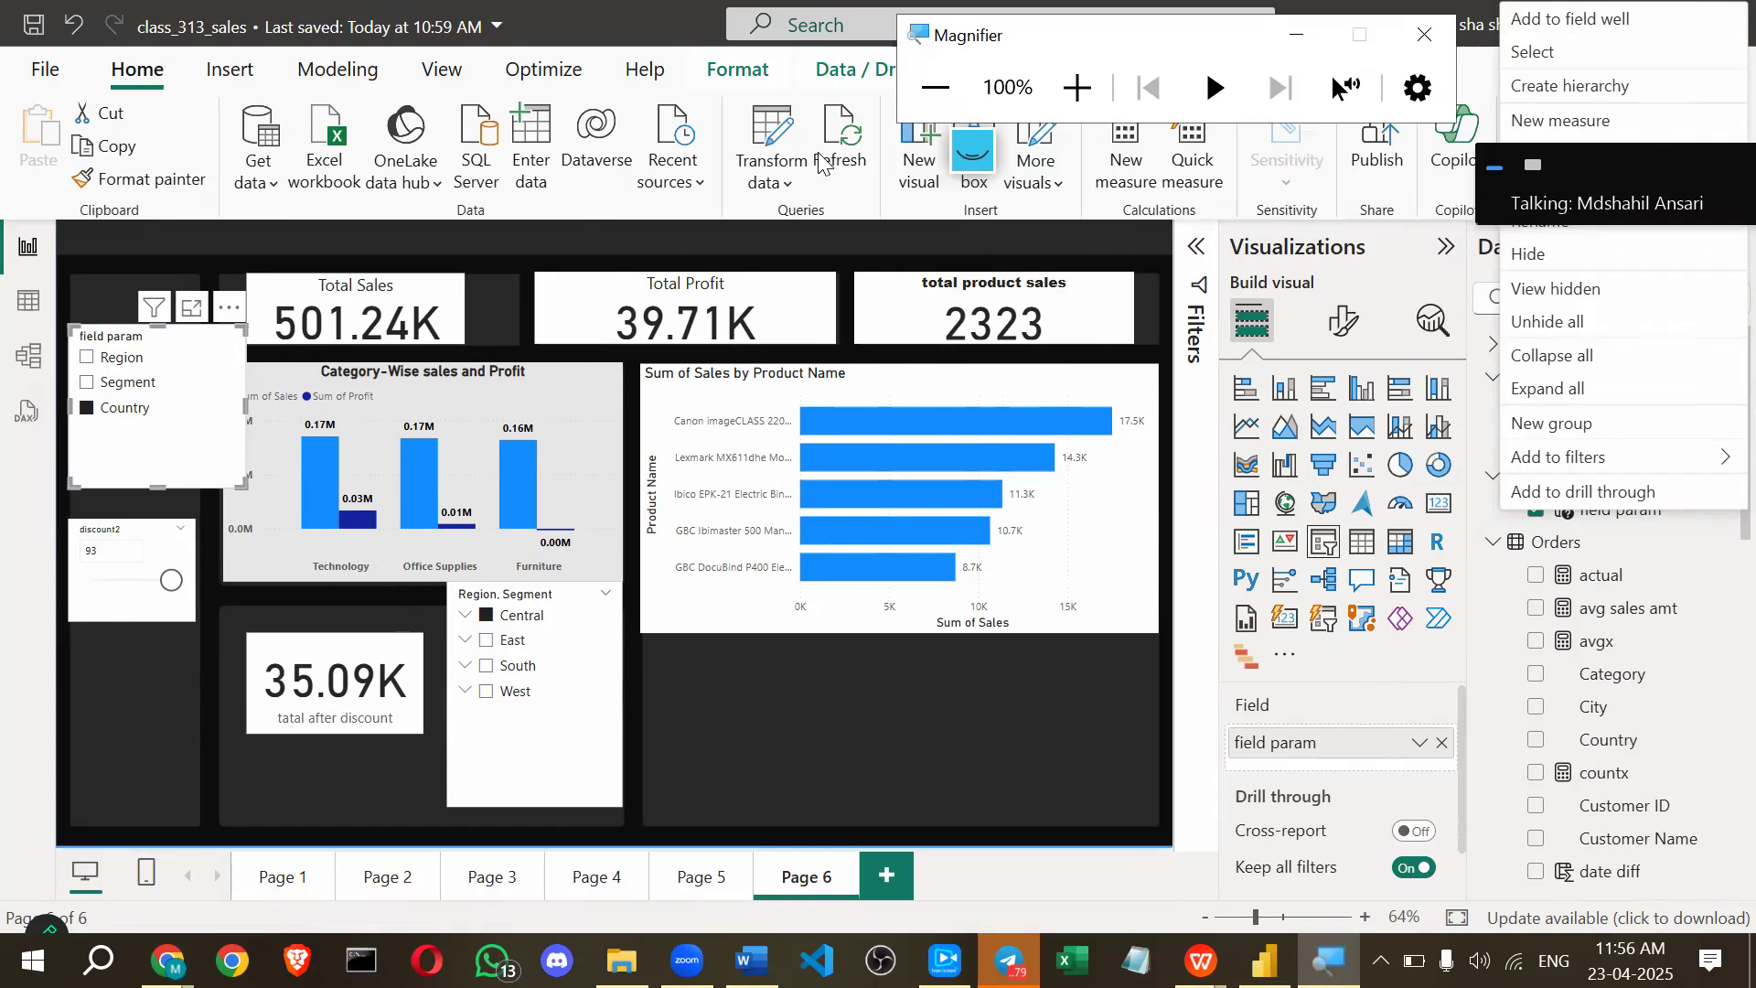
pyautogui.click(139, 357)
pyautogui.rightClick(139, 355)
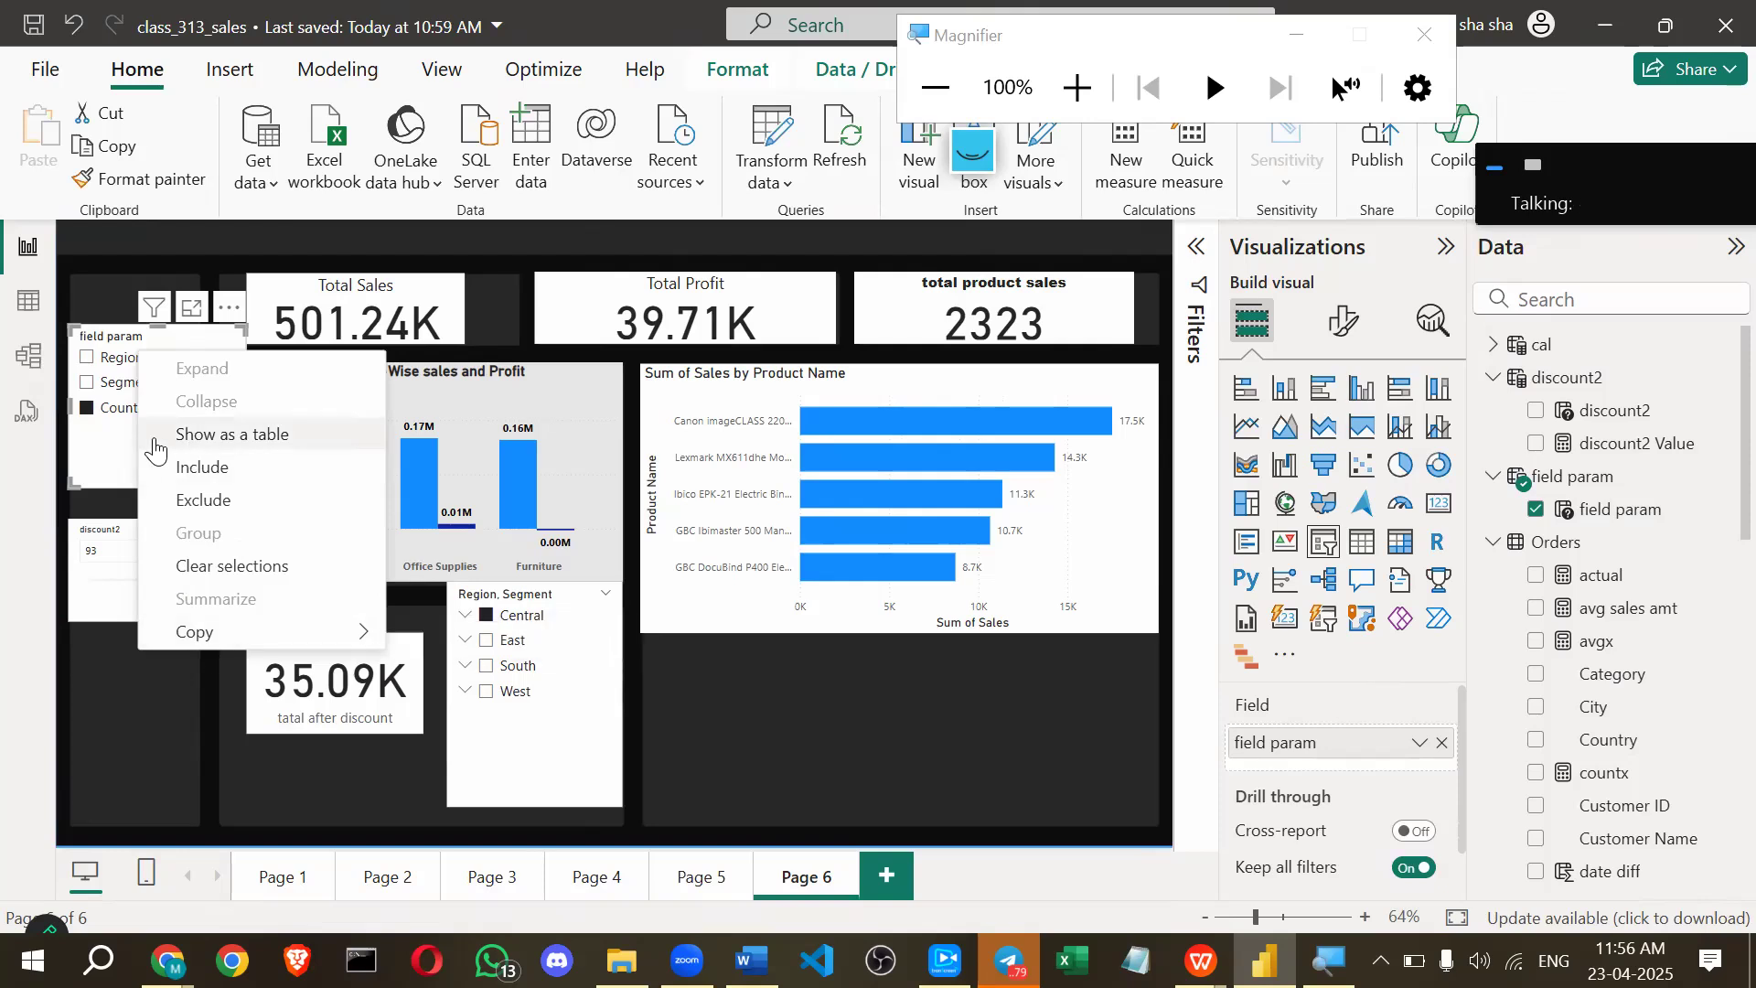
pyautogui.click(121, 453)
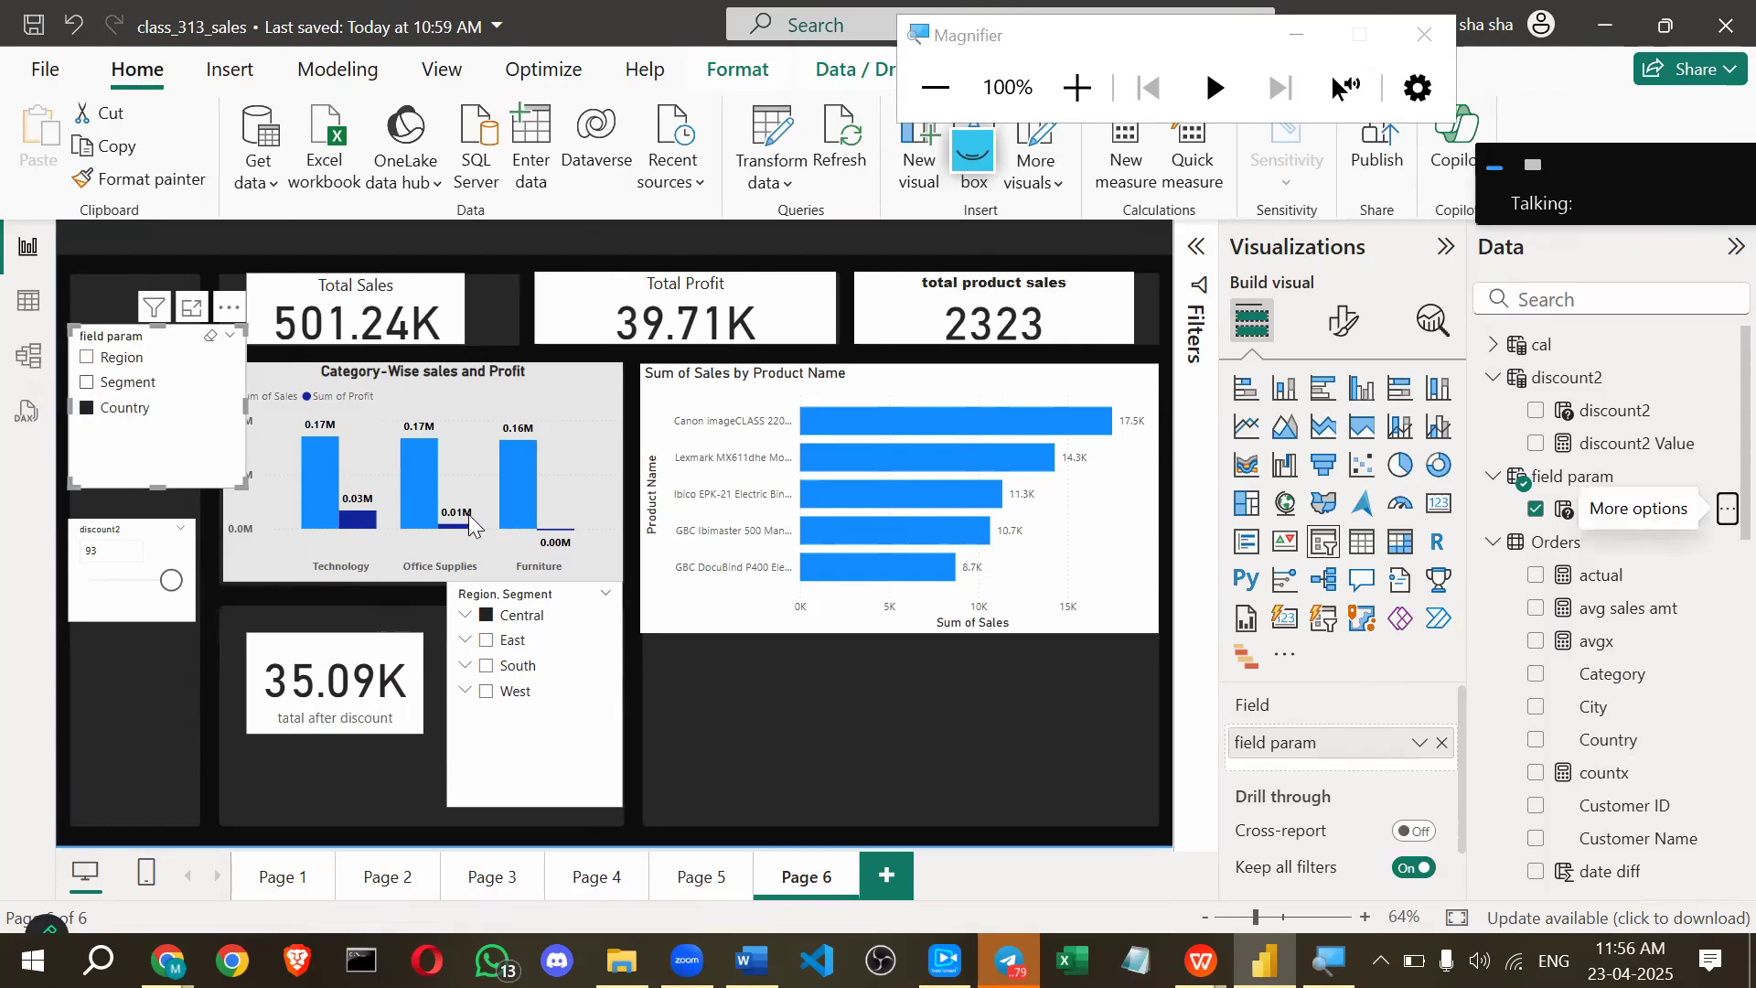
# Toggle Show items with no data for the field param slicer, and make the slicer taller and narrower.
pyautogui.click(1420, 743)
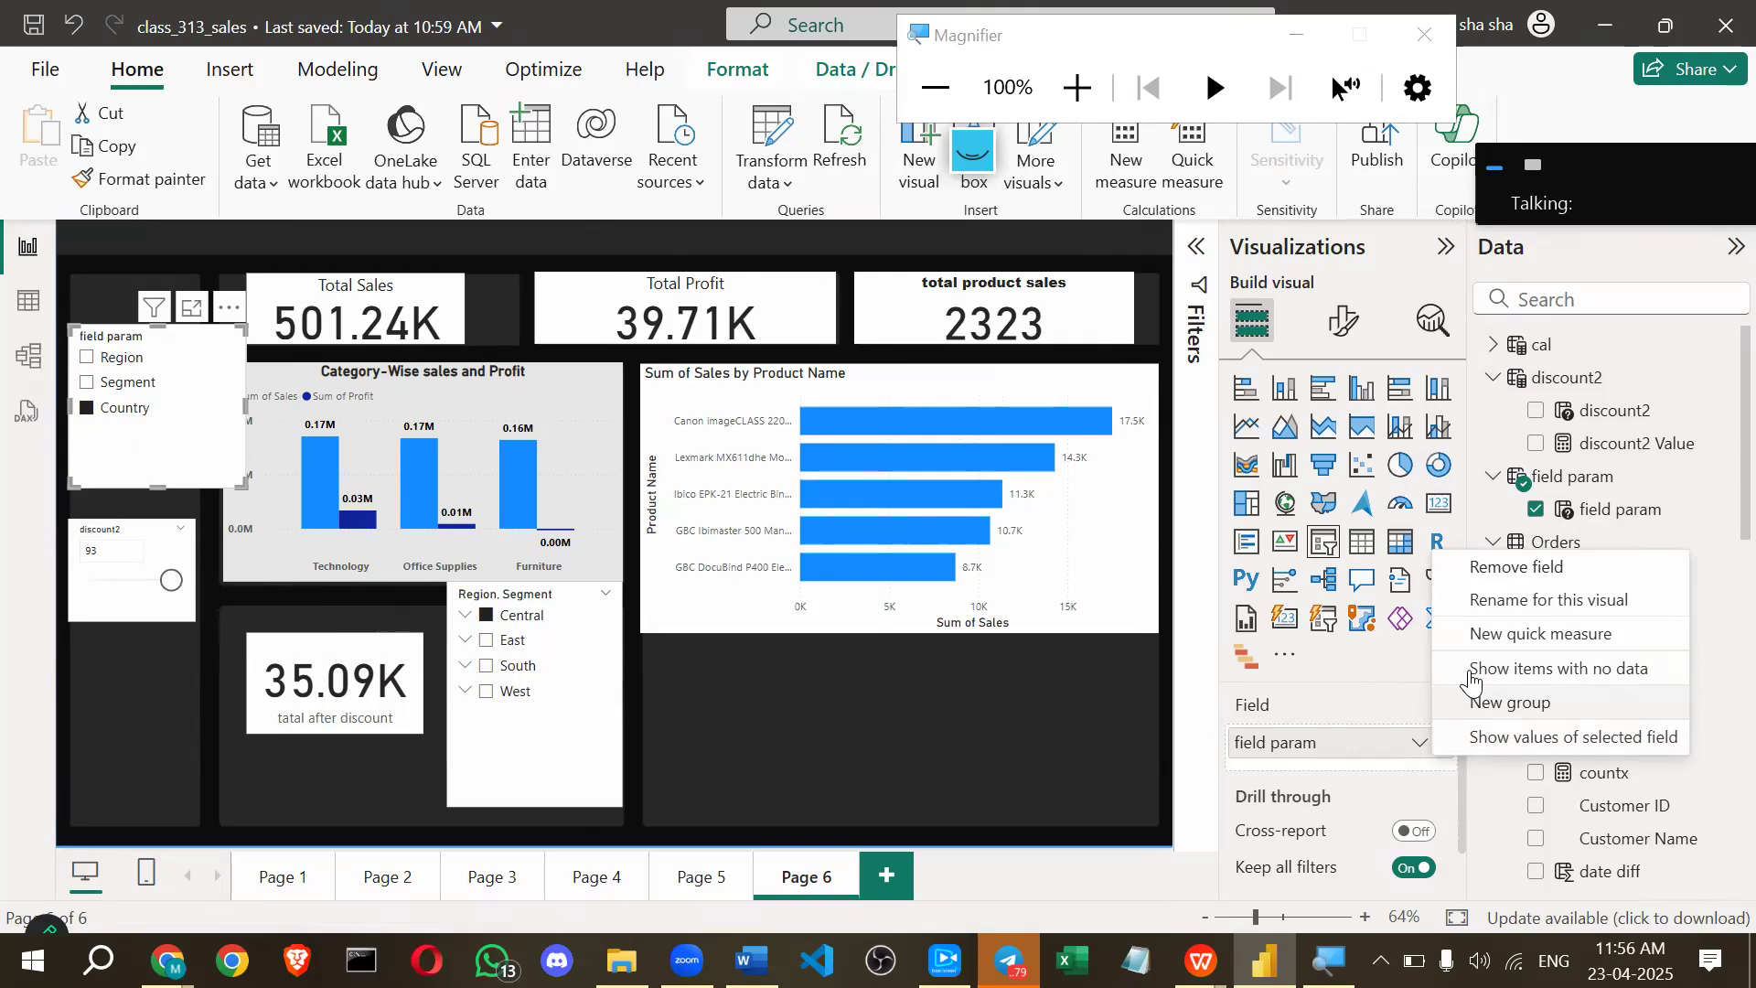
pyautogui.click(1470, 668)
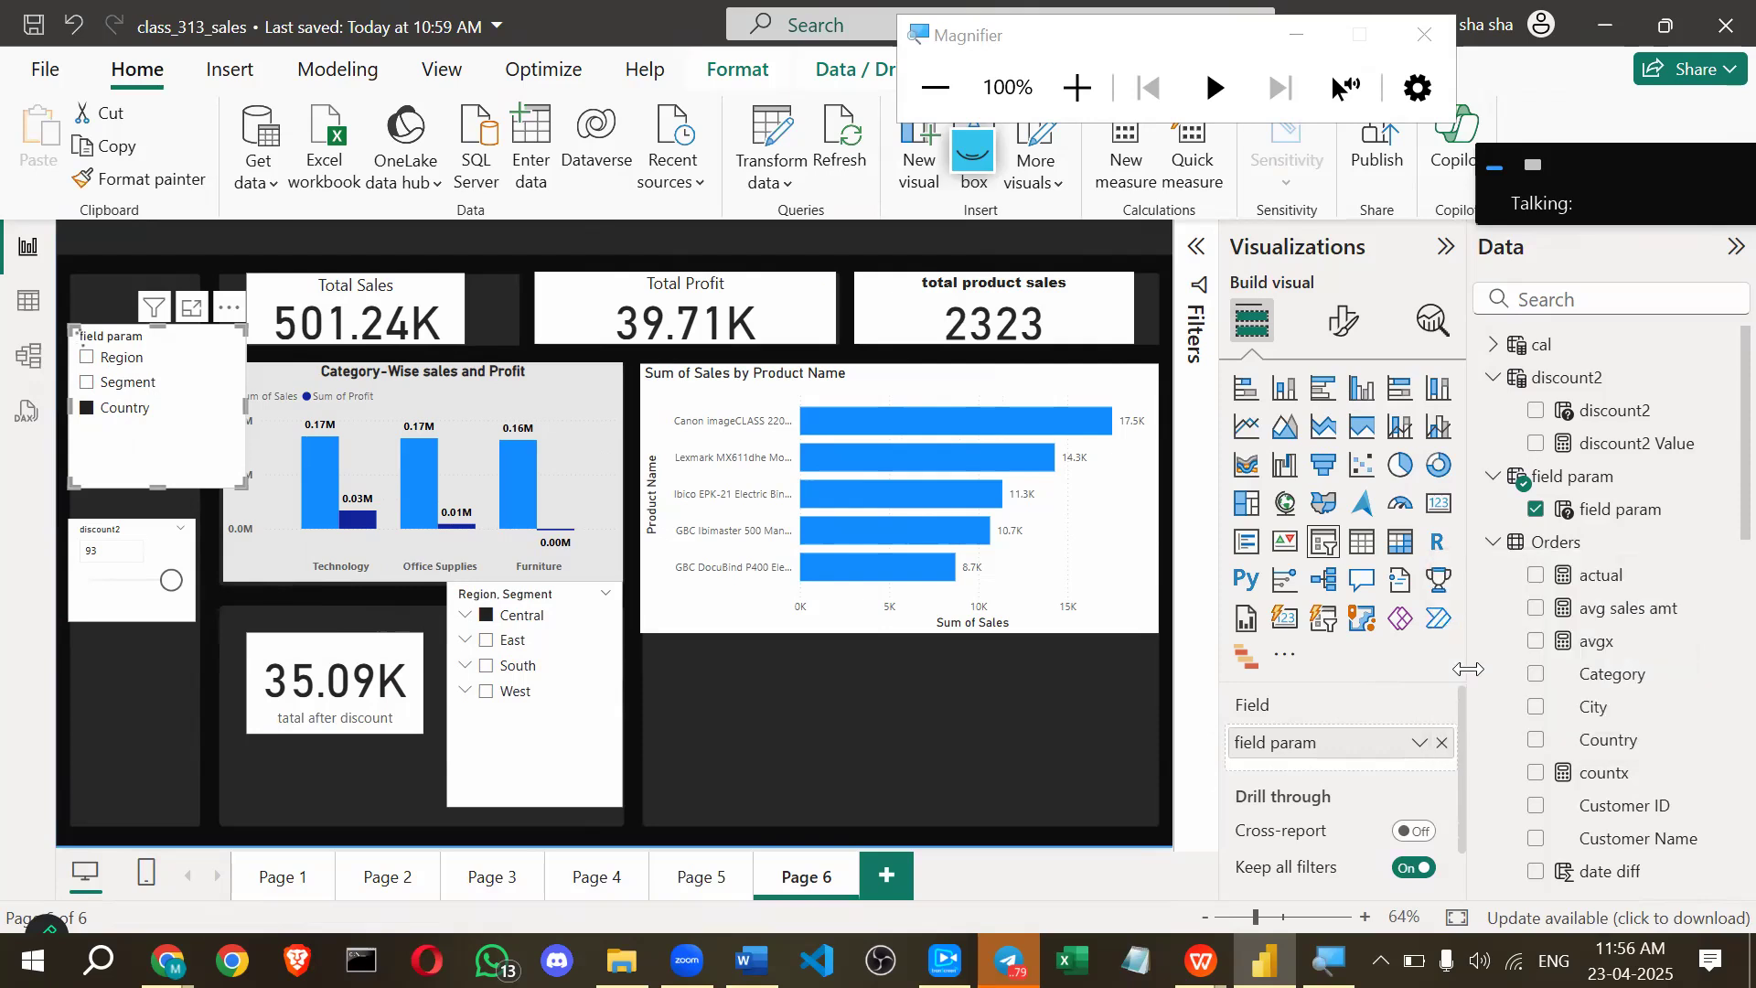
pyautogui.moveTo(166, 500)
pyautogui.mouseDown()
pyautogui.moveTo(172, 560)
pyautogui.moveTo(166, 516)
pyautogui.mouseUp()
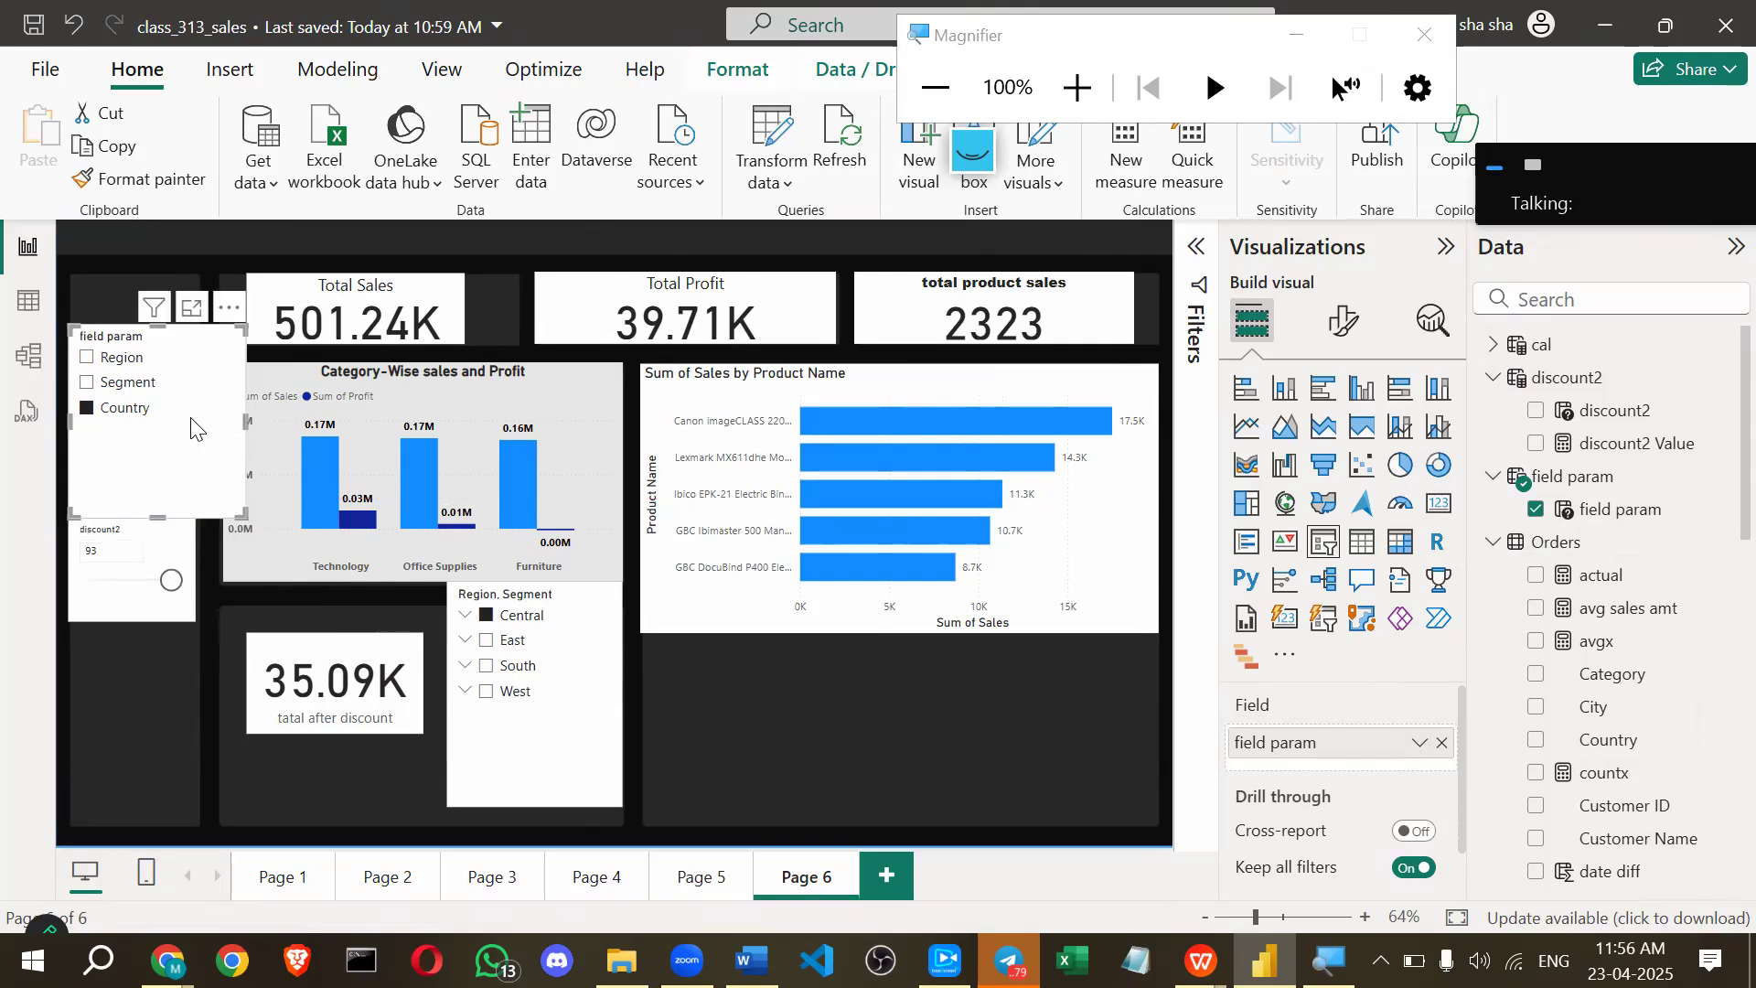
pyautogui.moveTo(245, 421); pyautogui.dragTo(201, 422)
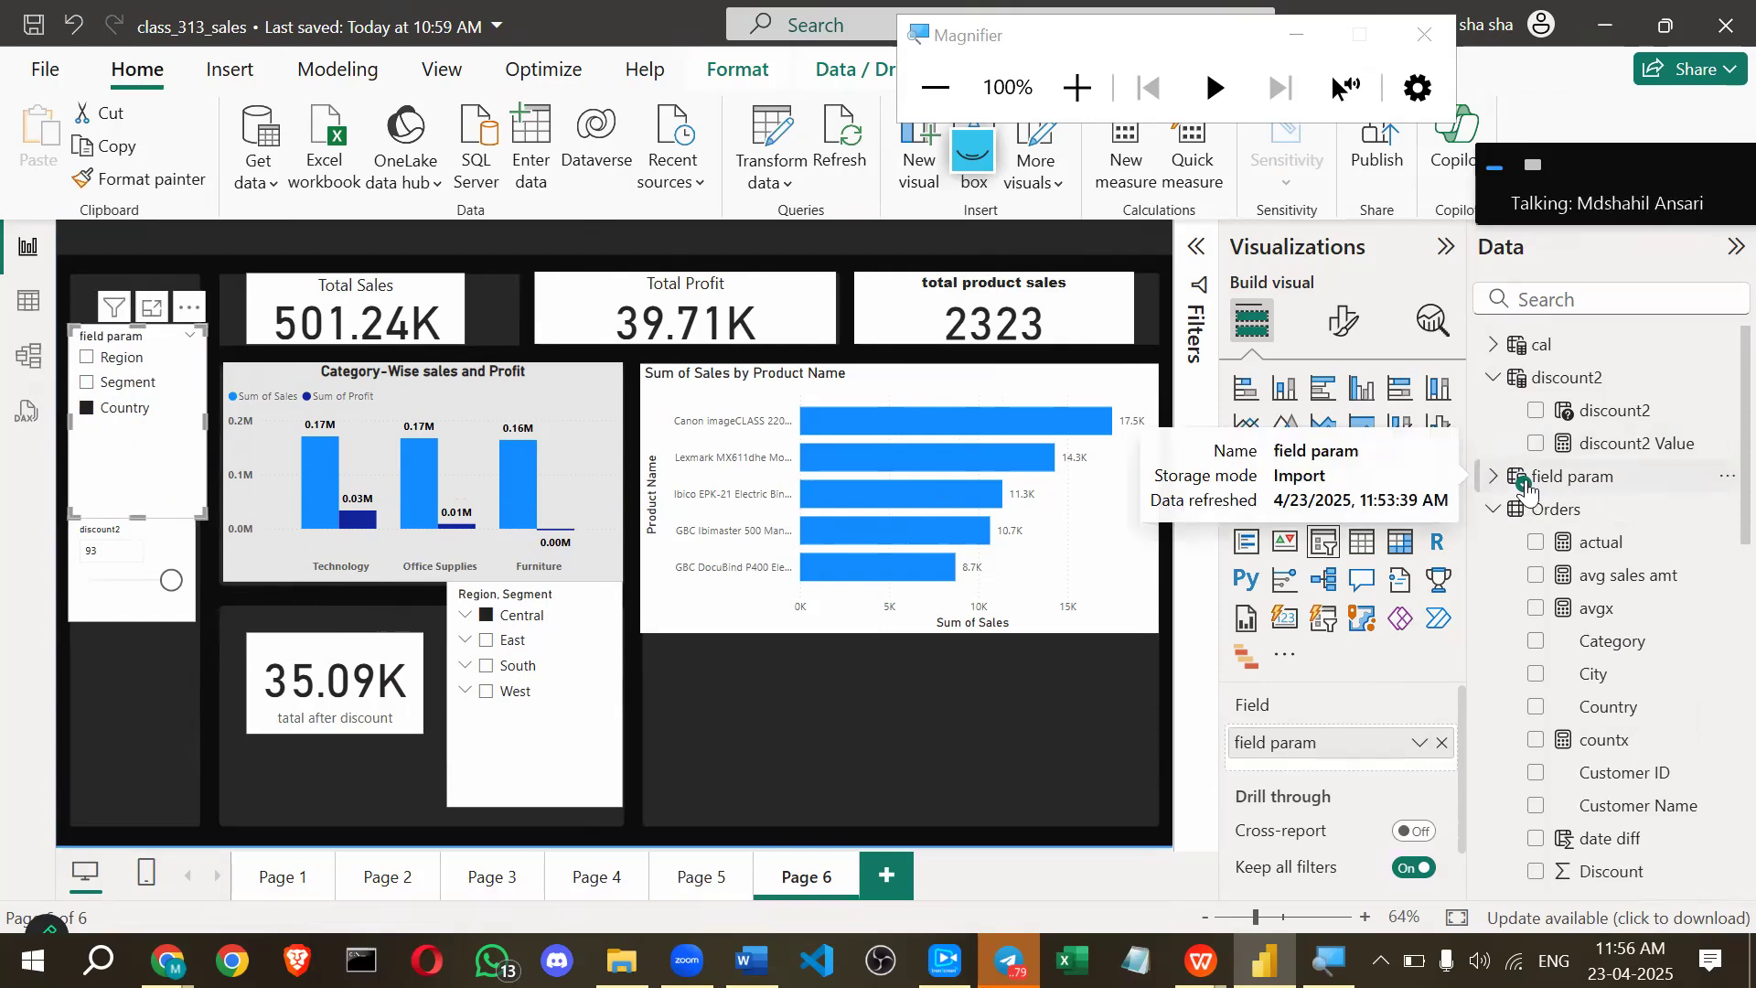
# Clear the field param slicer's selections and select Region in it.
pyautogui.rightClick(1603, 514)
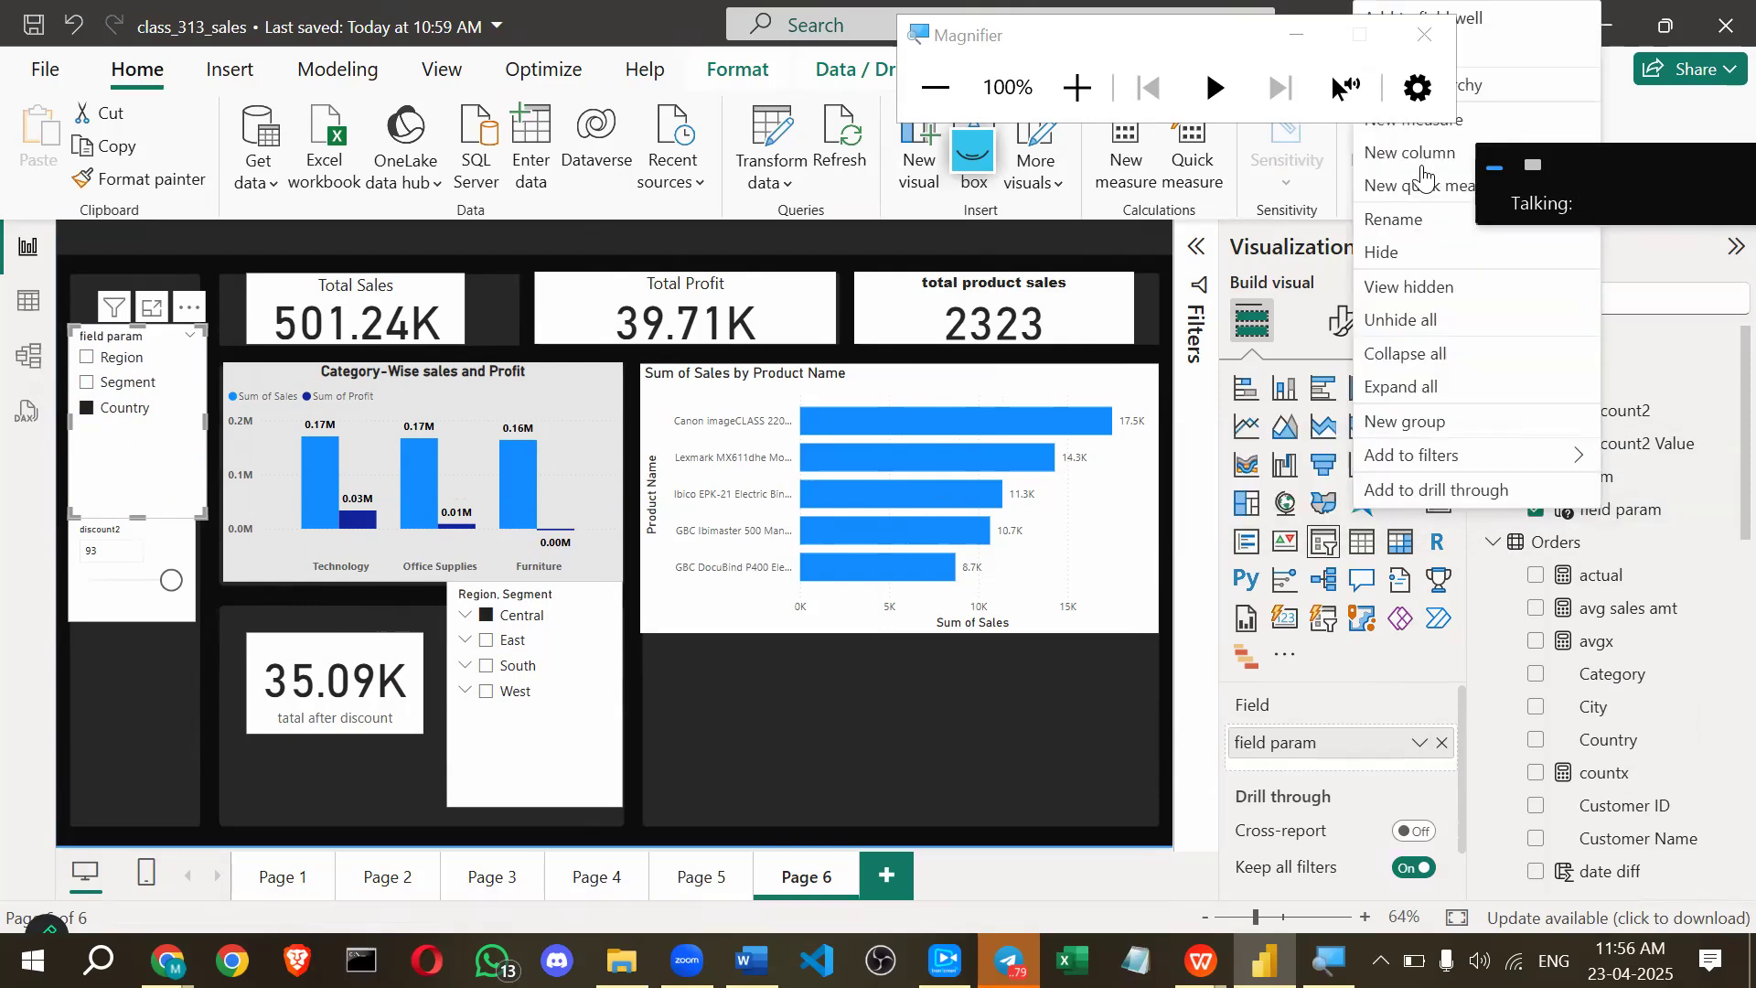
pyautogui.click(1632, 530)
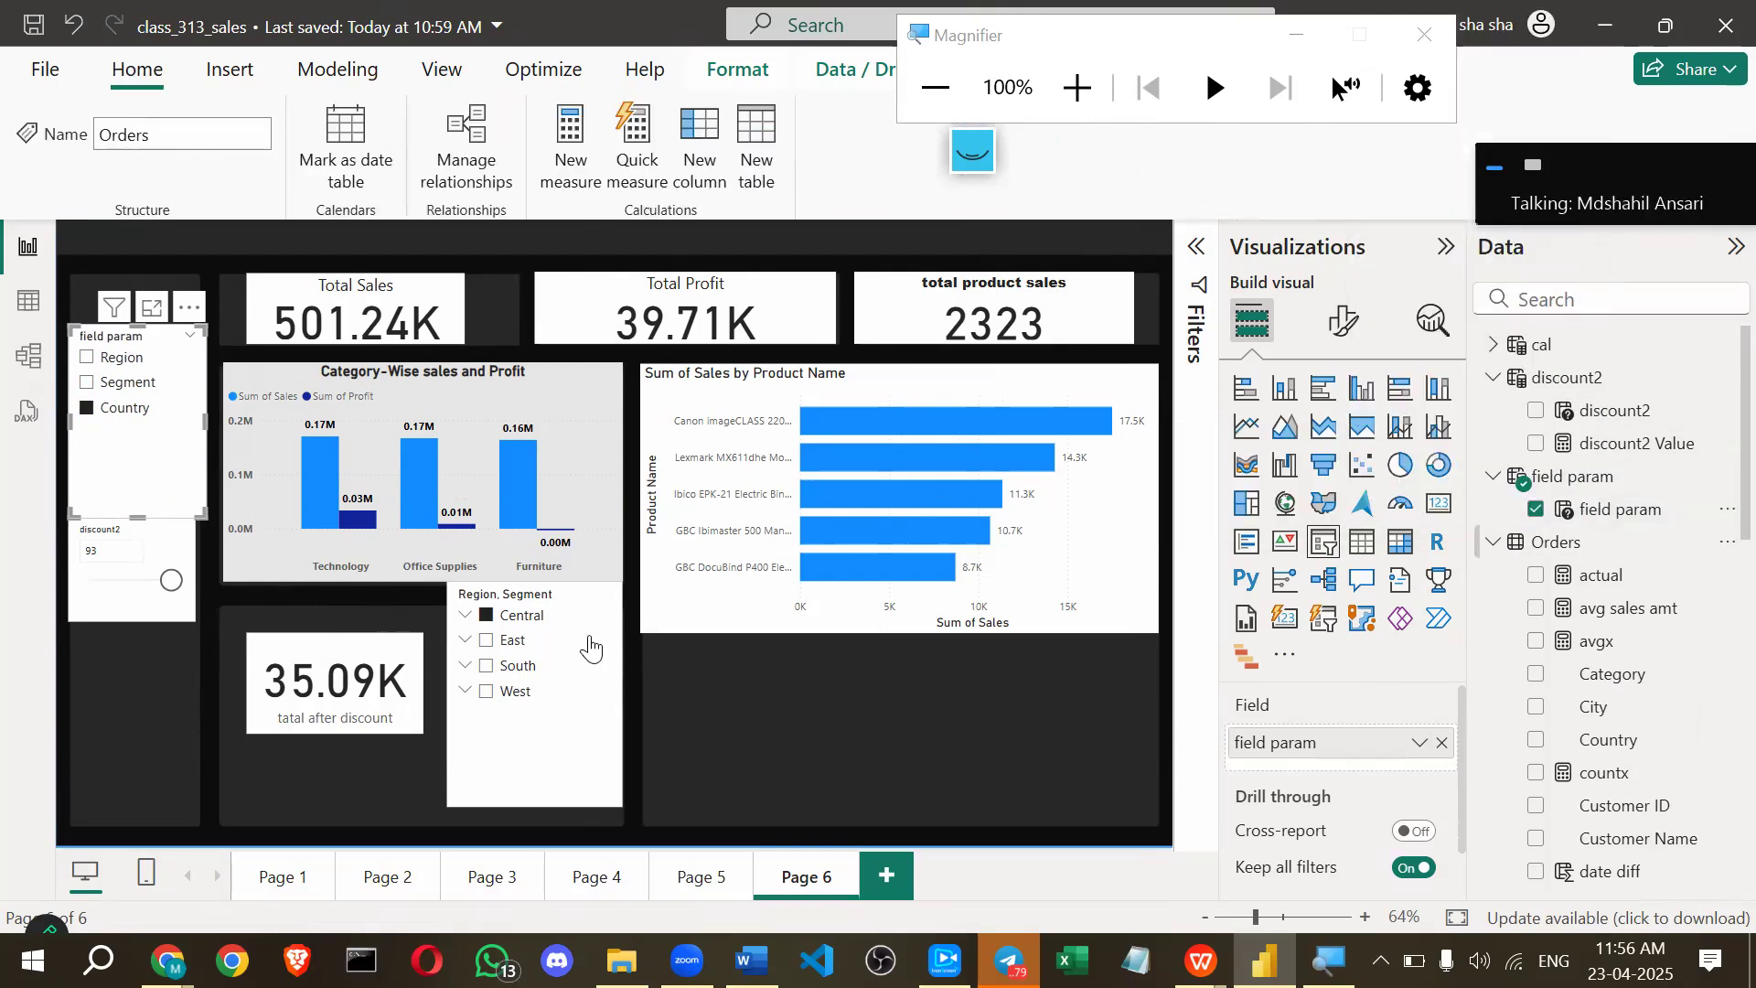
pyautogui.rightClick(145, 368)
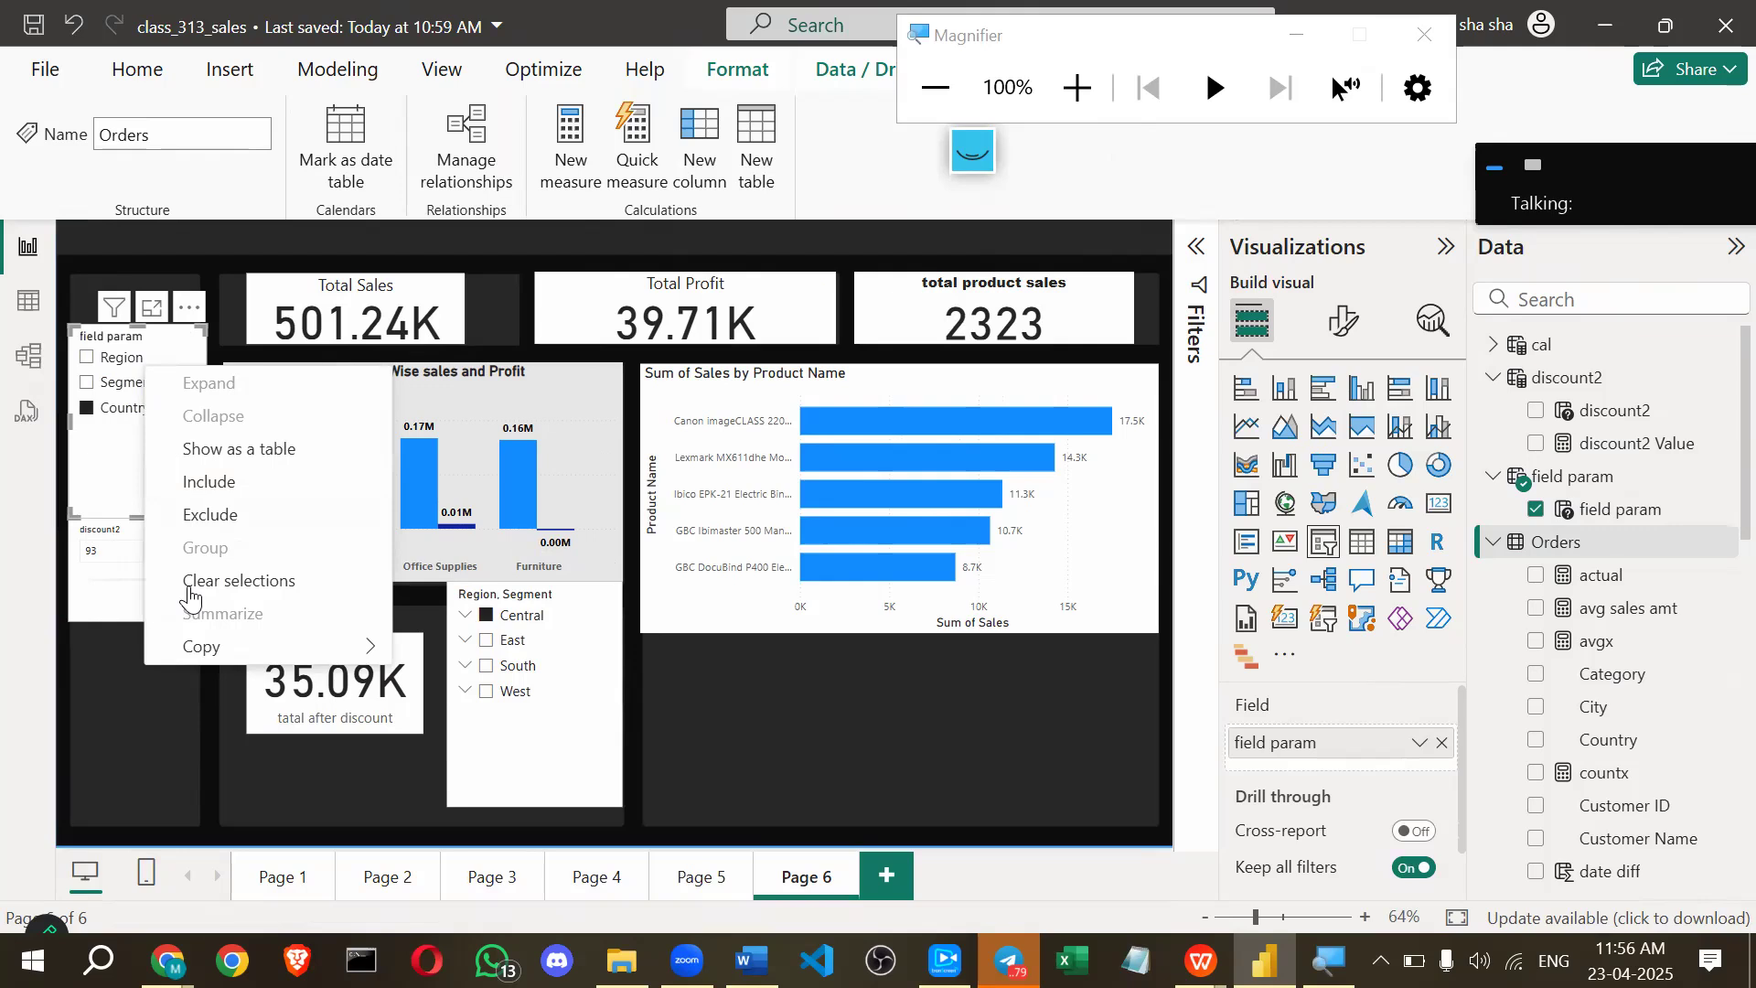
pyautogui.click(189, 590)
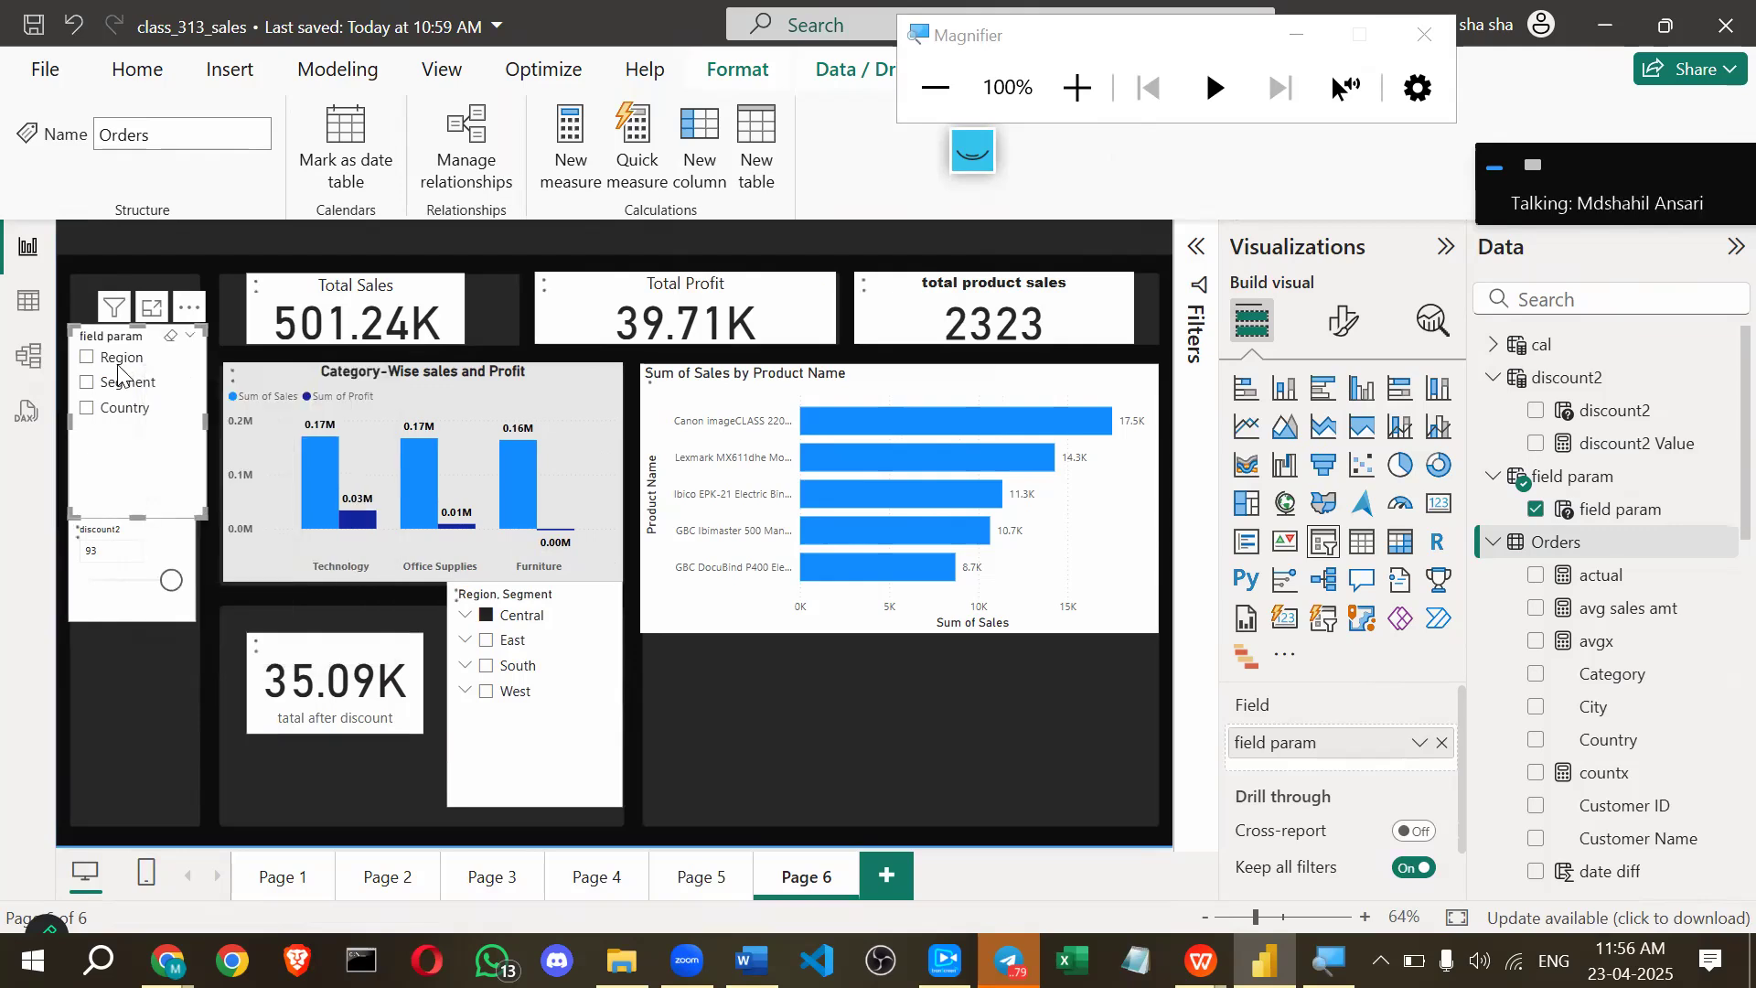
pyautogui.rightClick(167, 462)
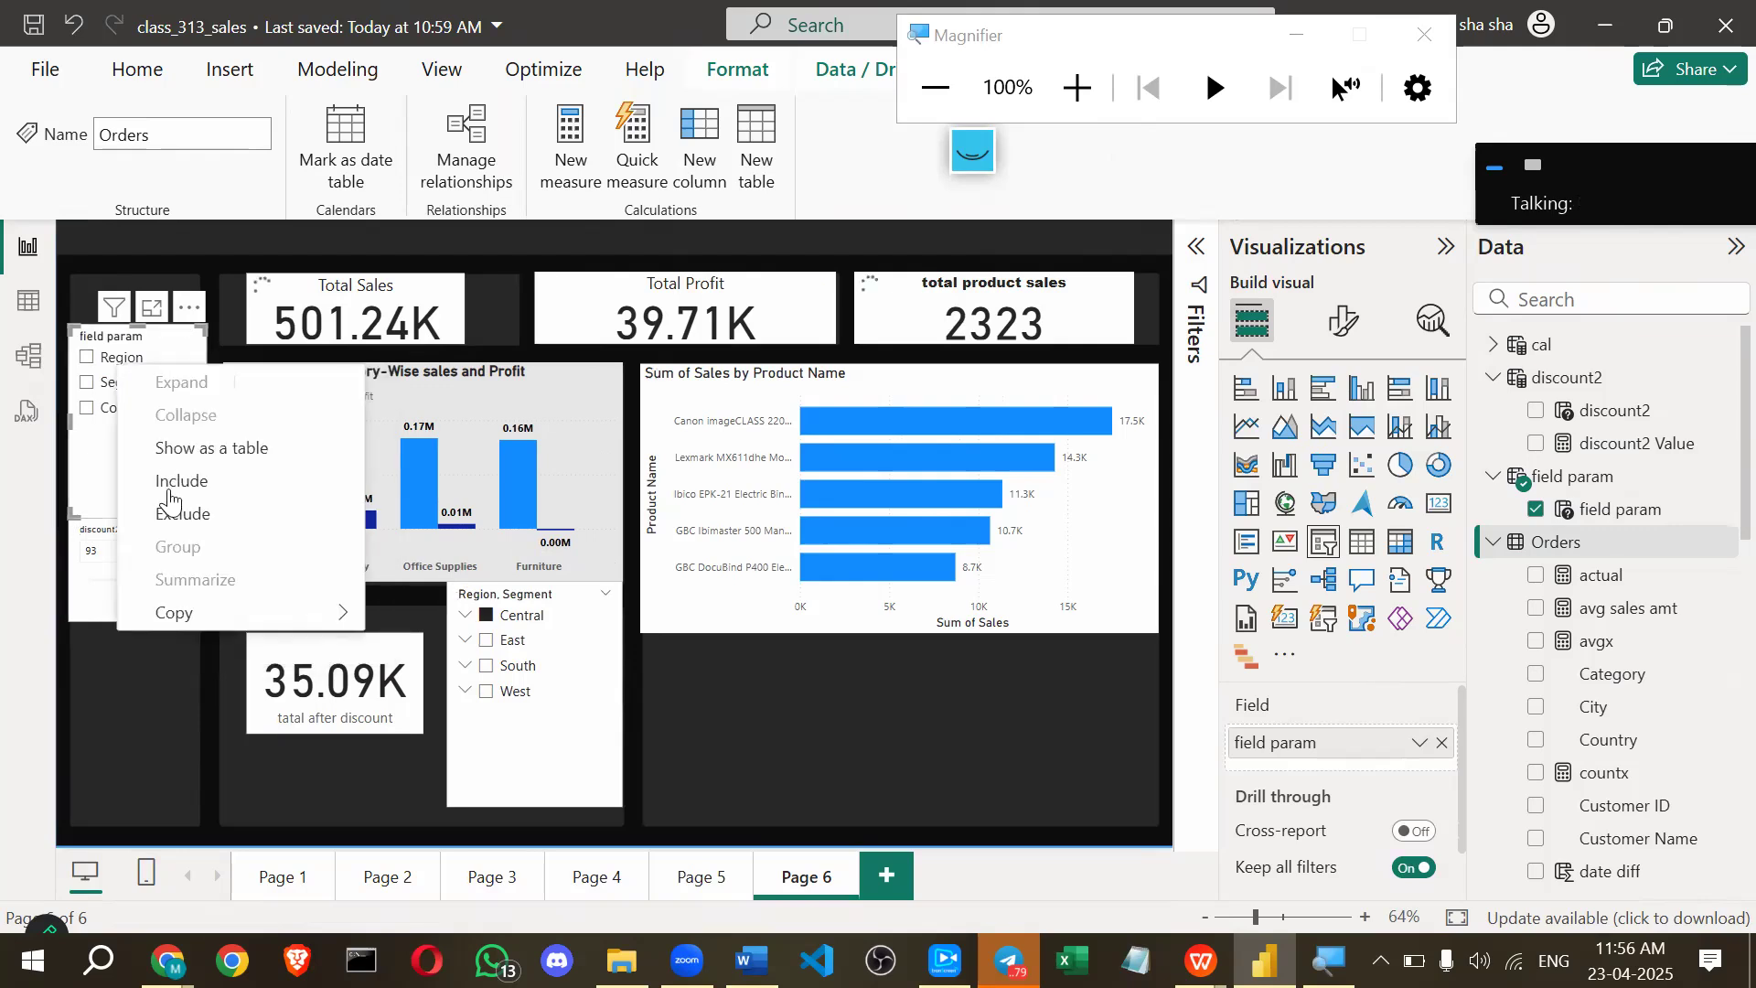
pyautogui.click(88, 367)
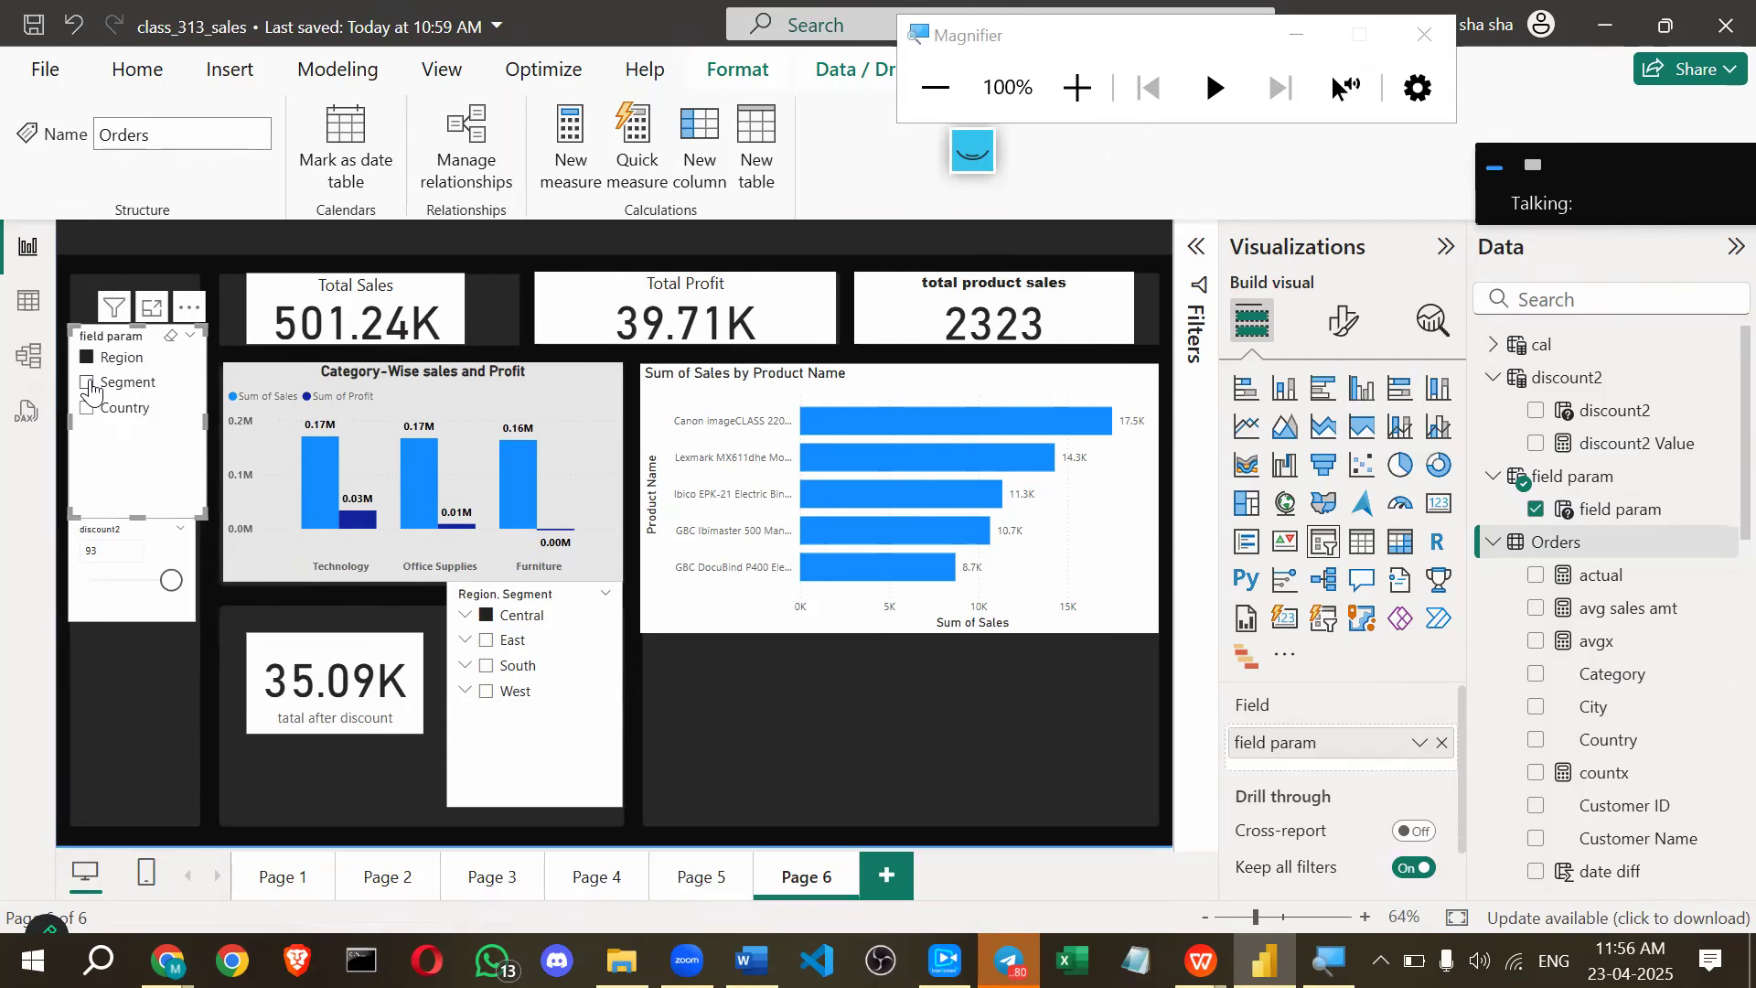
# Clear Central in the Region and Segment slicer, and move the slicer to the lower edge of the product bar chart, shortened to its four regions.
pyautogui.click(482, 618)
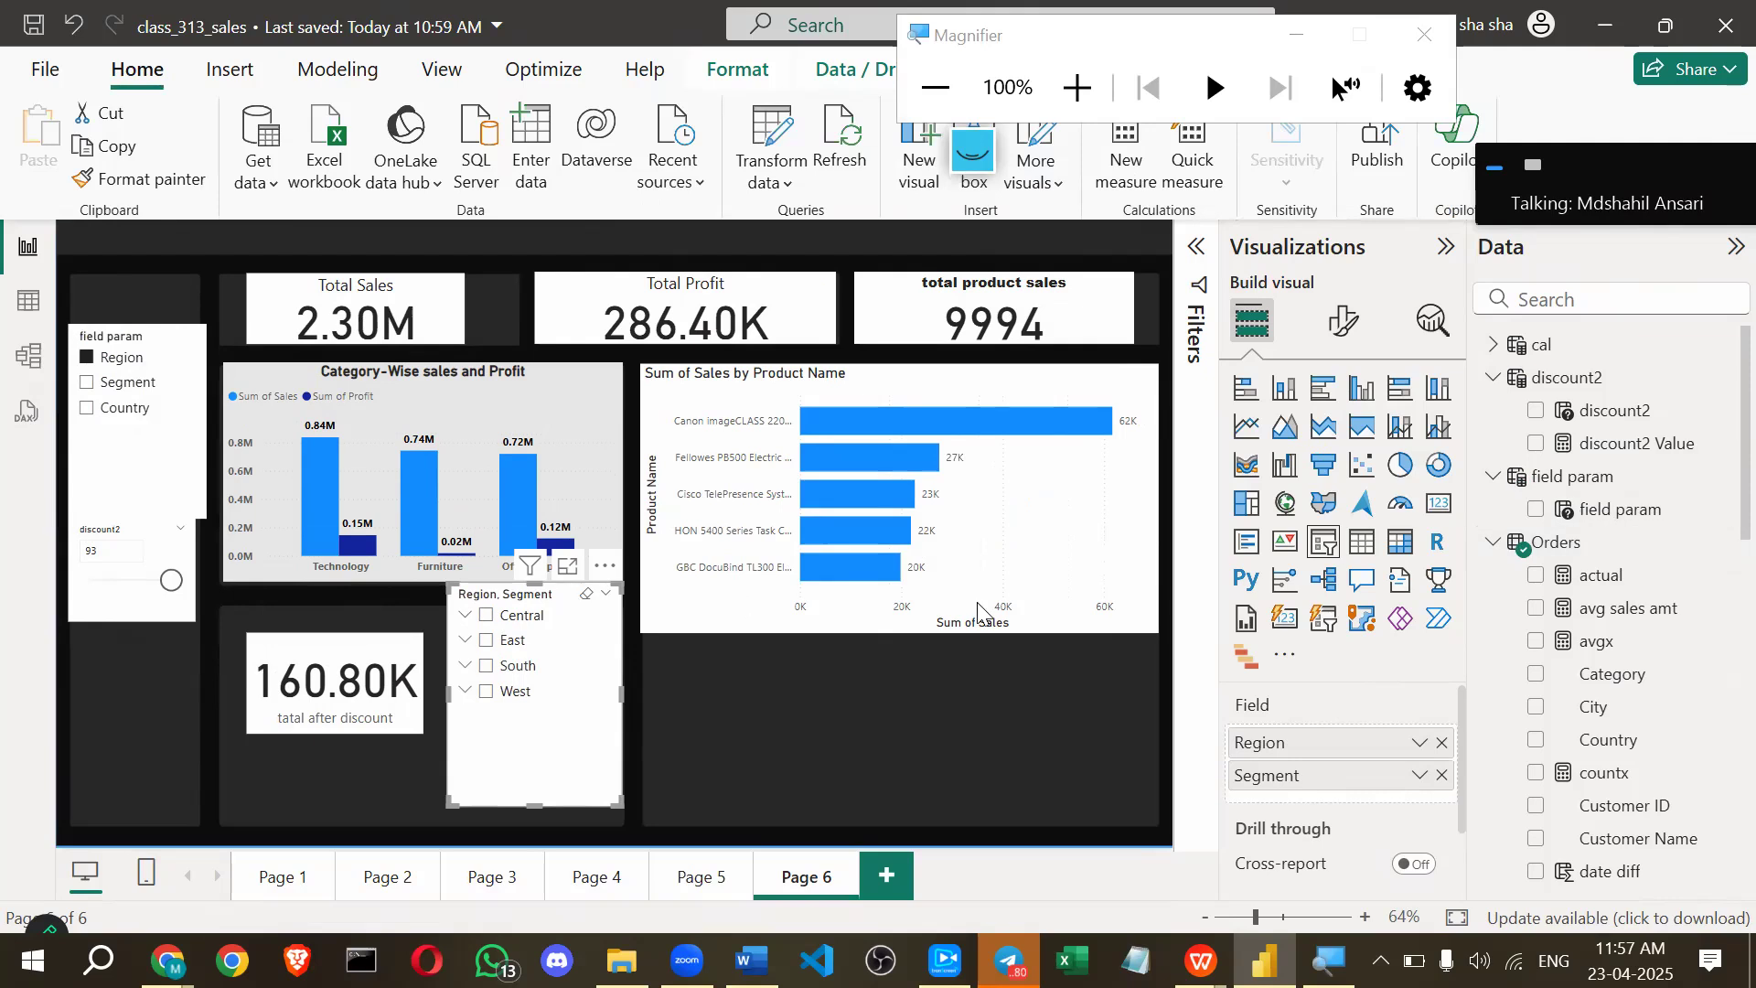
pyautogui.moveTo(984, 615); pyautogui.dragTo(983, 615)
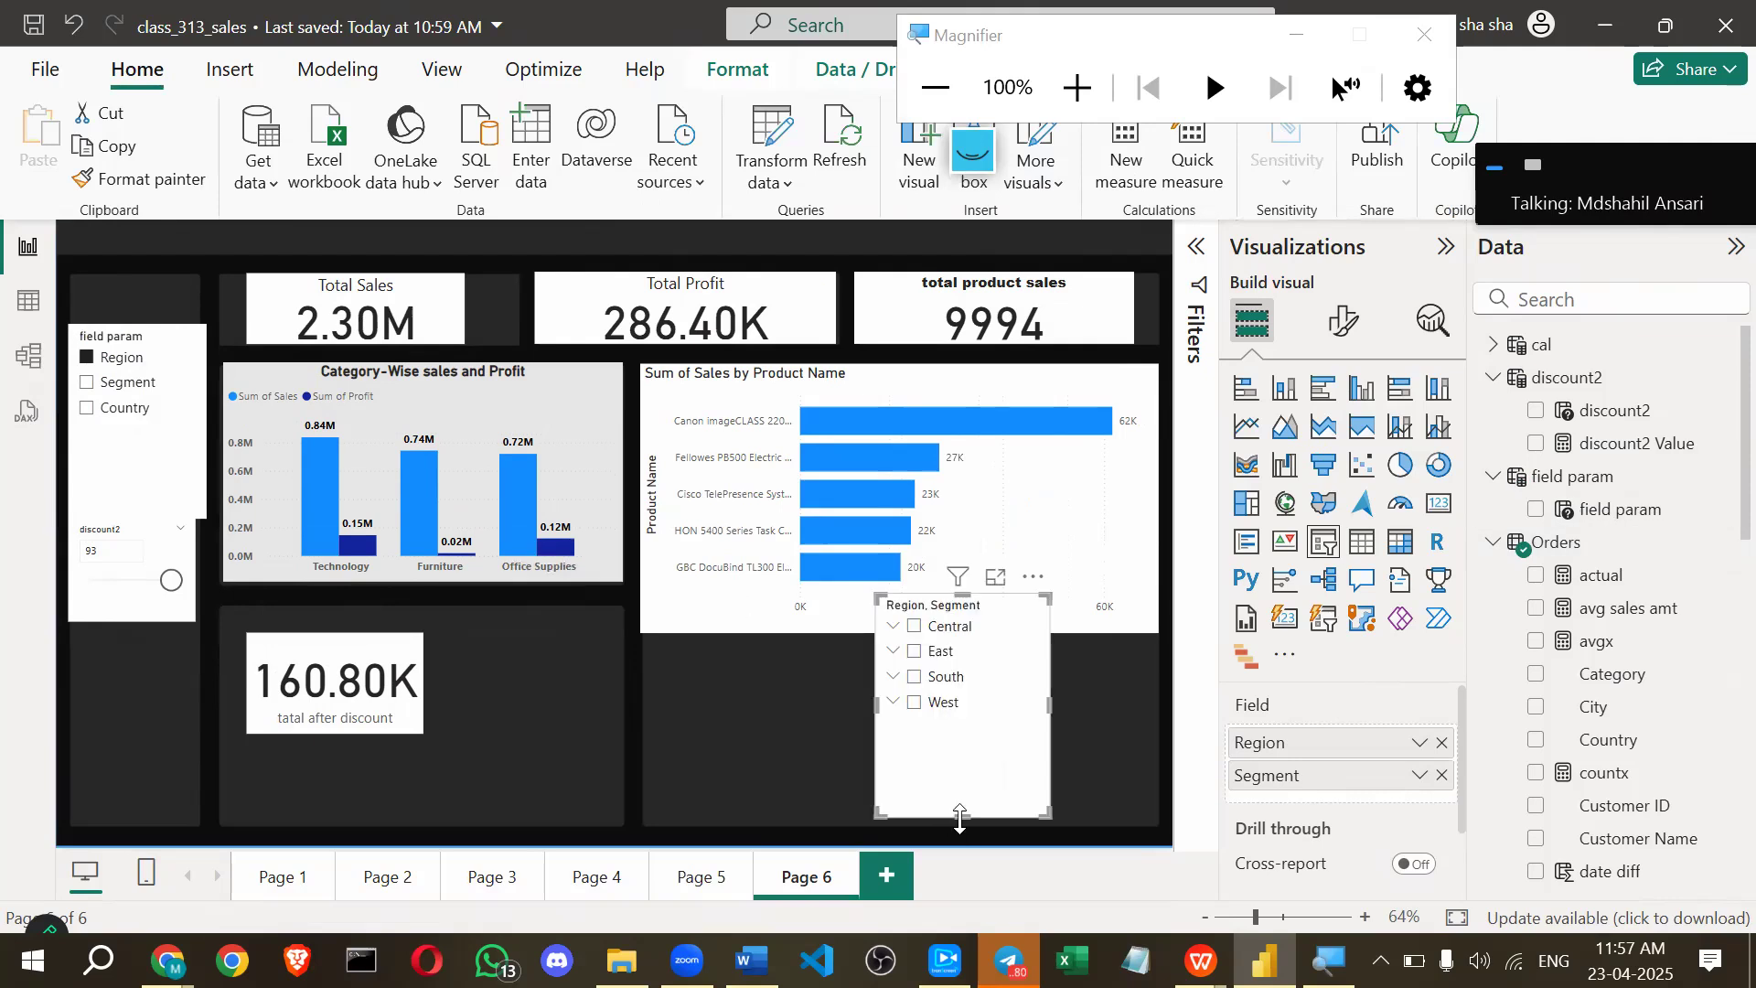
pyautogui.moveTo(969, 759); pyautogui.dragTo(988, 723)
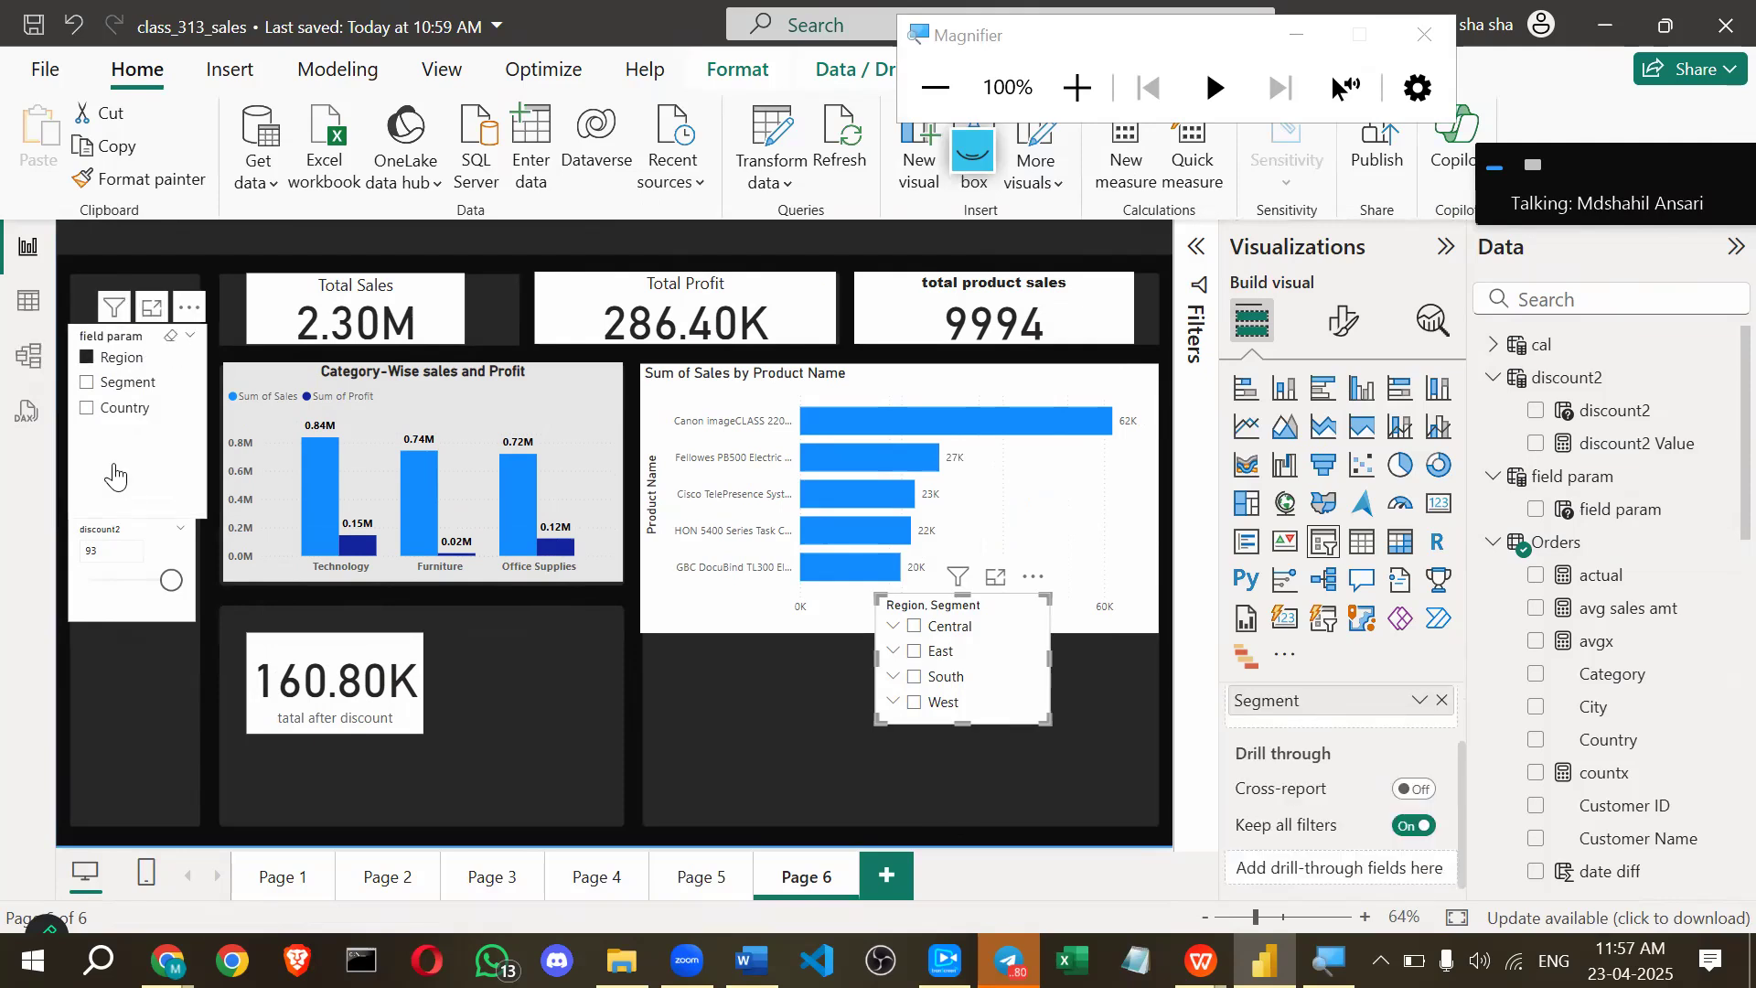
# Shrink the field param slicer so it fits closely around its three options.
pyautogui.click(133, 511)
pyautogui.moveTo(138, 442); pyautogui.dragTo(189, 386)
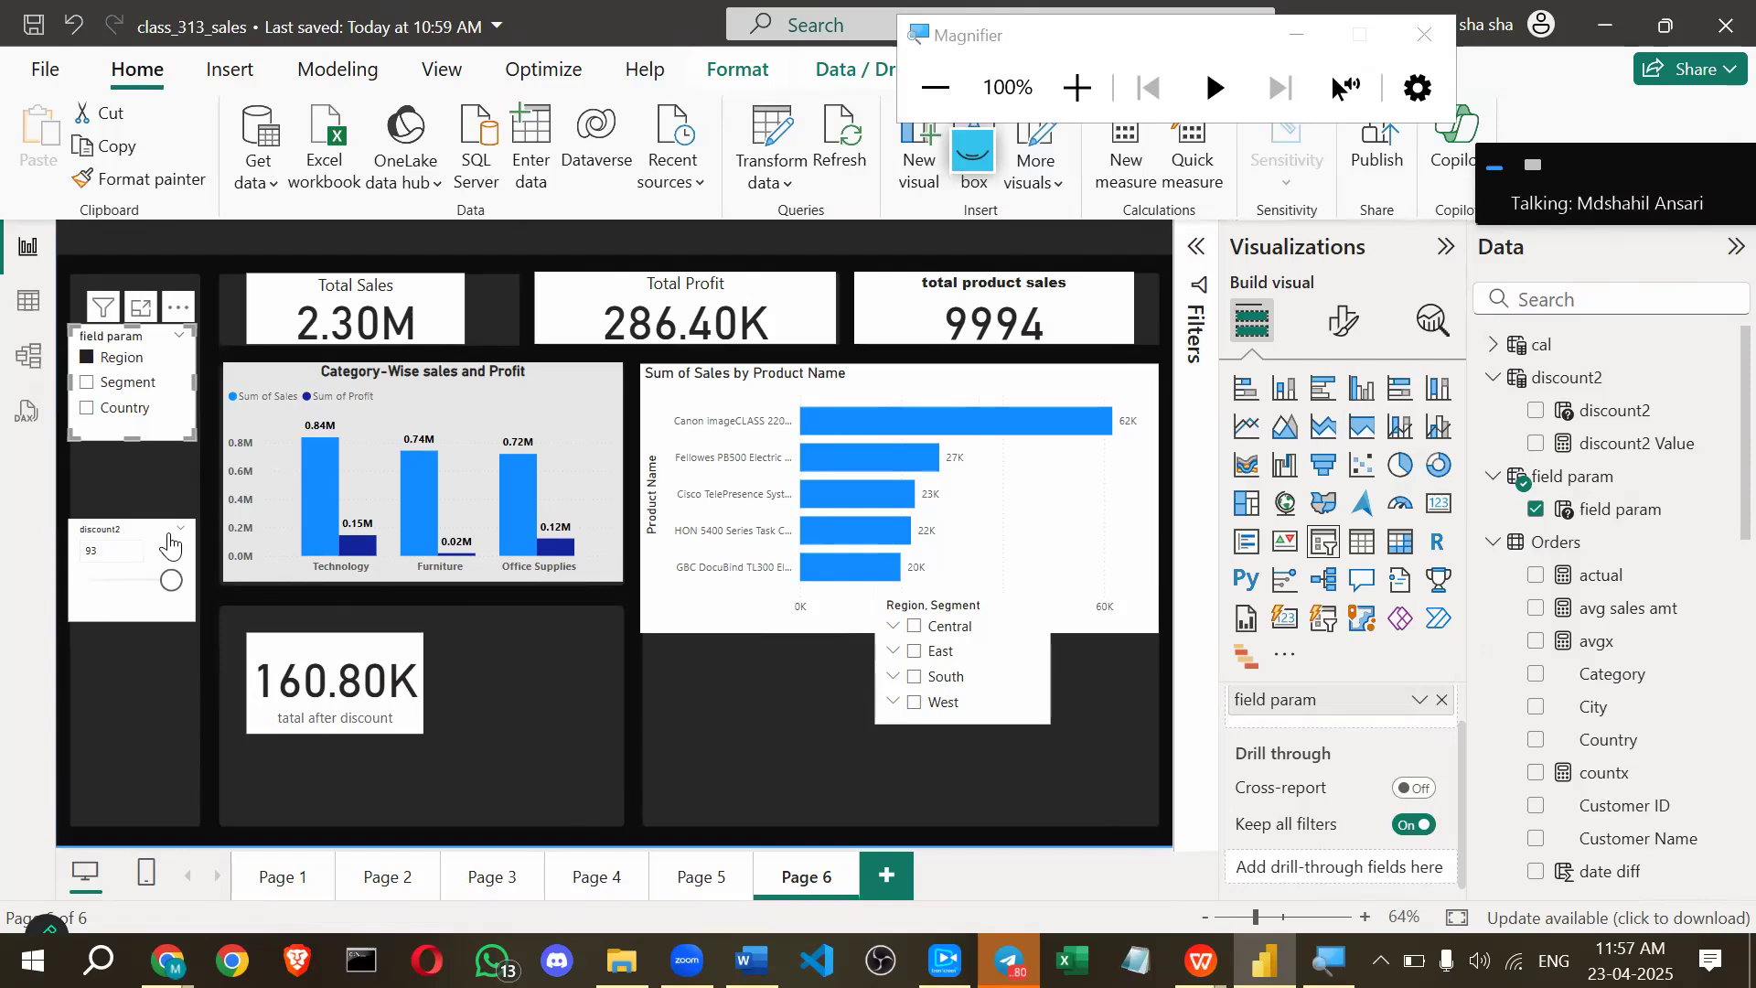
pyautogui.moveTo(128, 542)
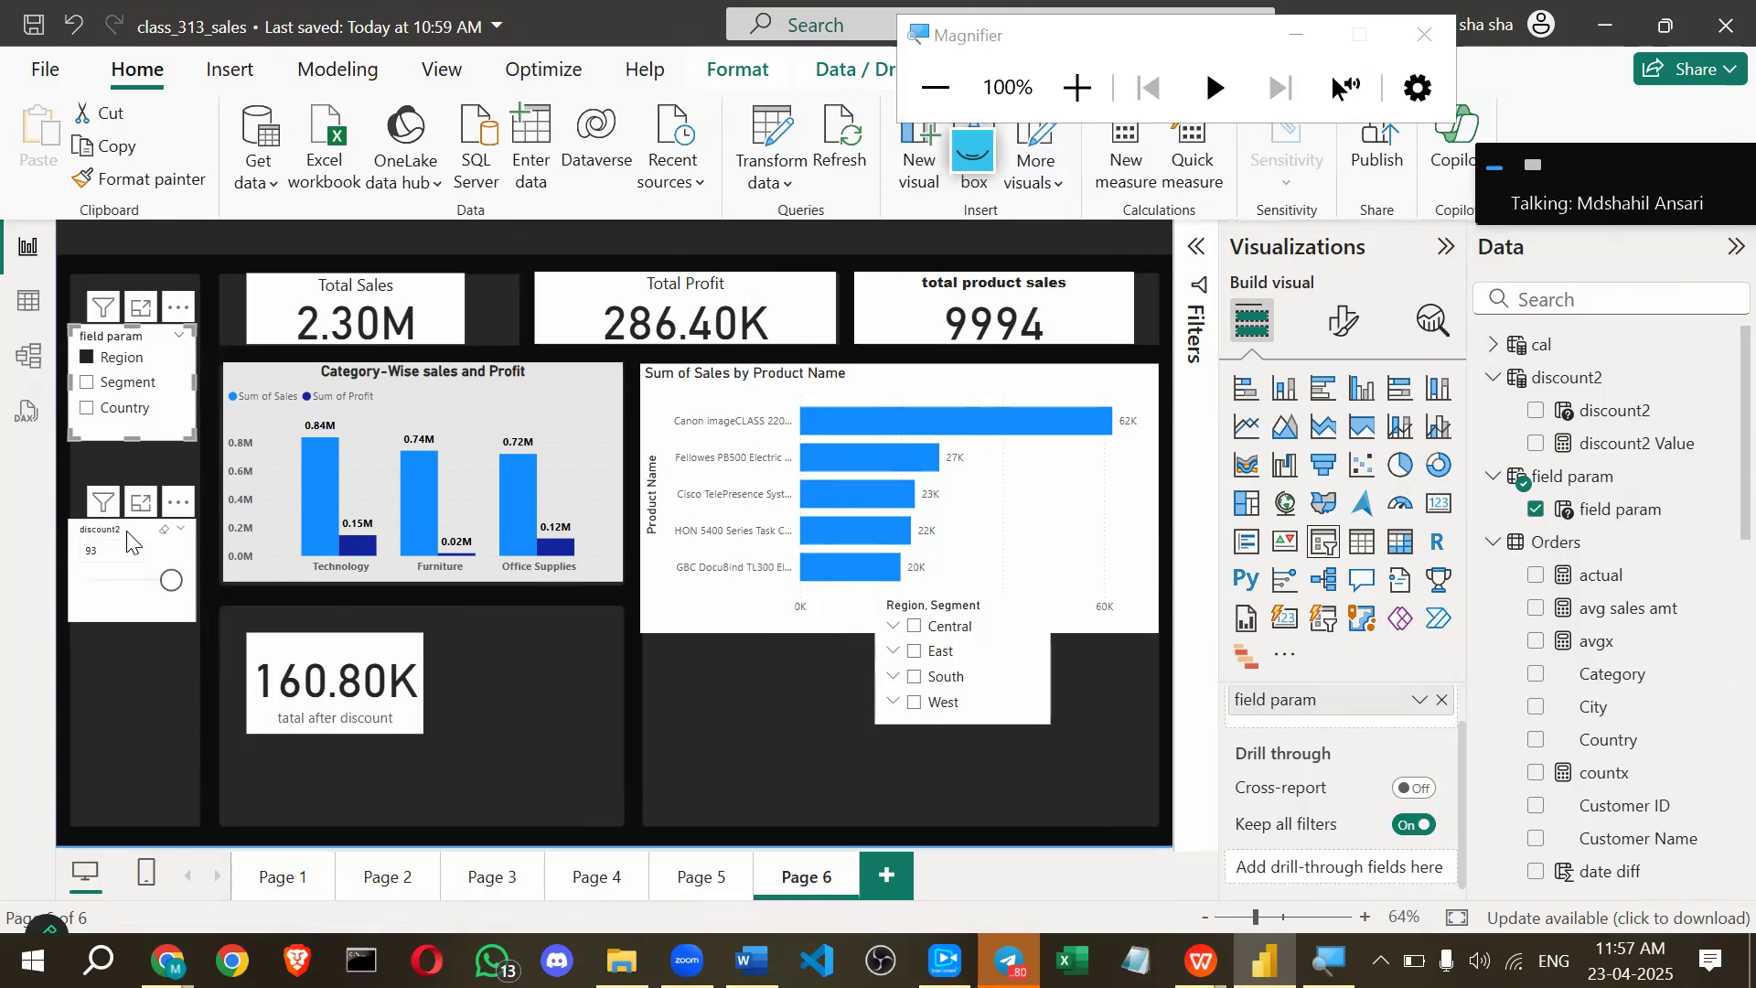
pyautogui.moveTo(1155, 34); pyautogui.dragTo(1178, 127)
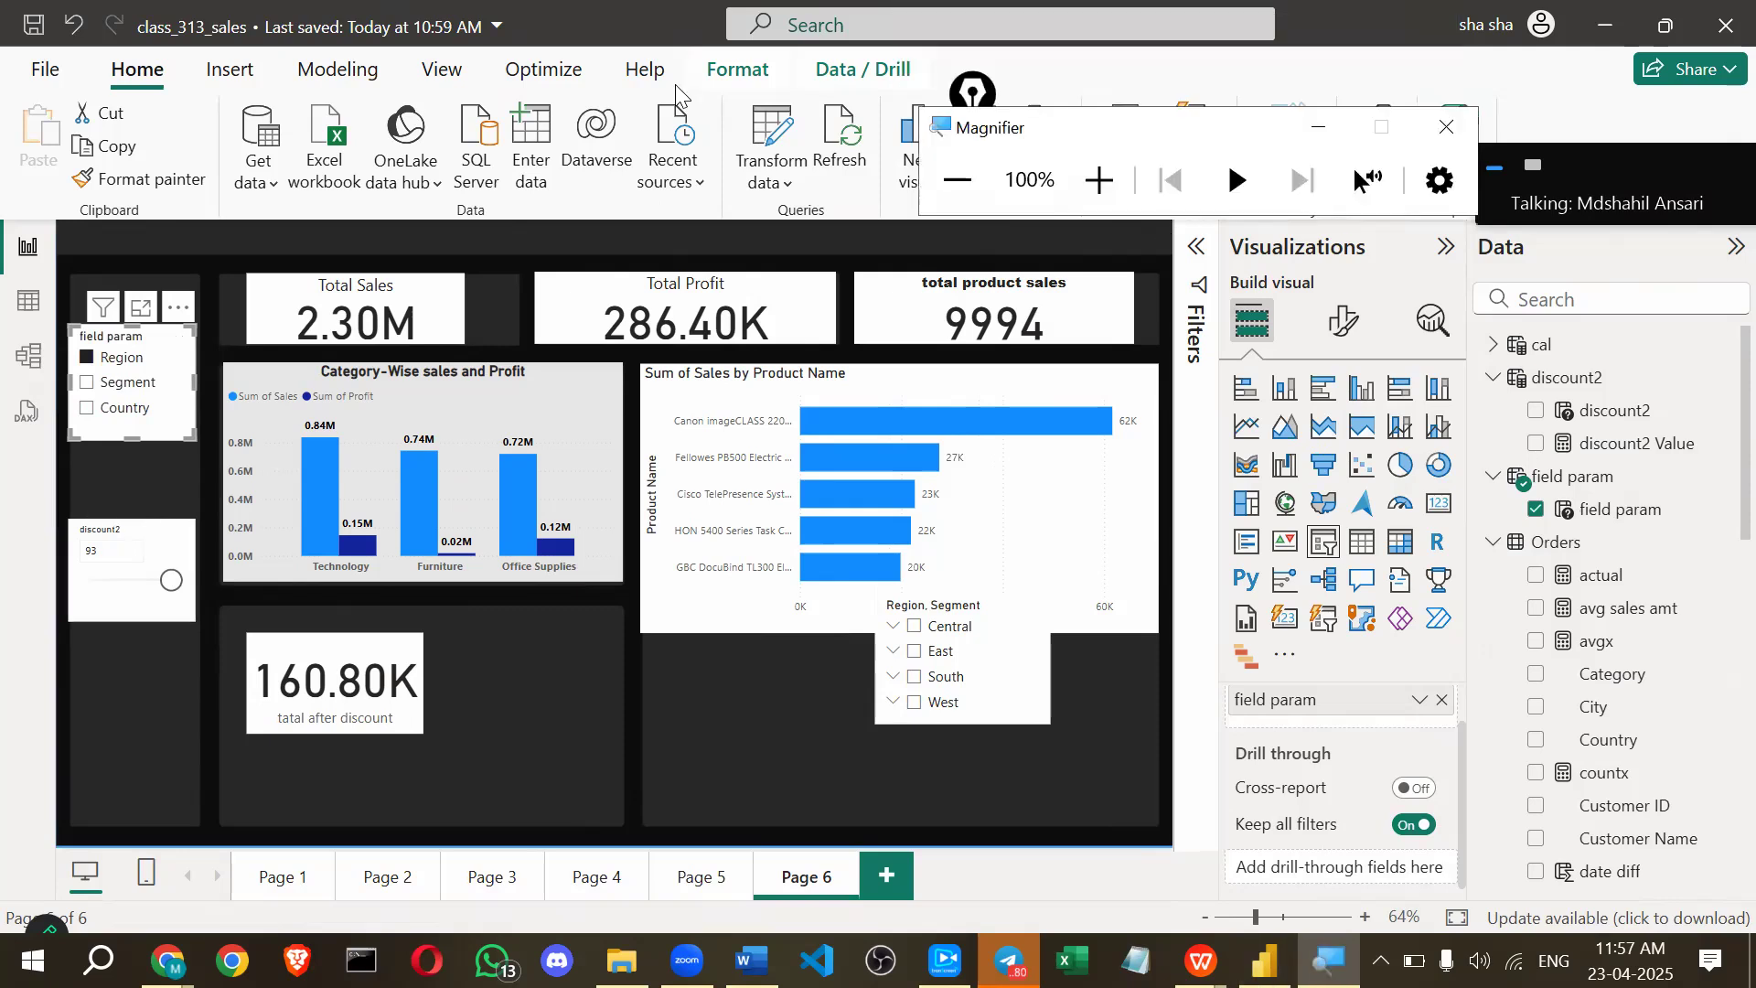
# Examine the tables in the model view with the Properties pane collapsed, and return to the report view.
pyautogui.click(318, 71)
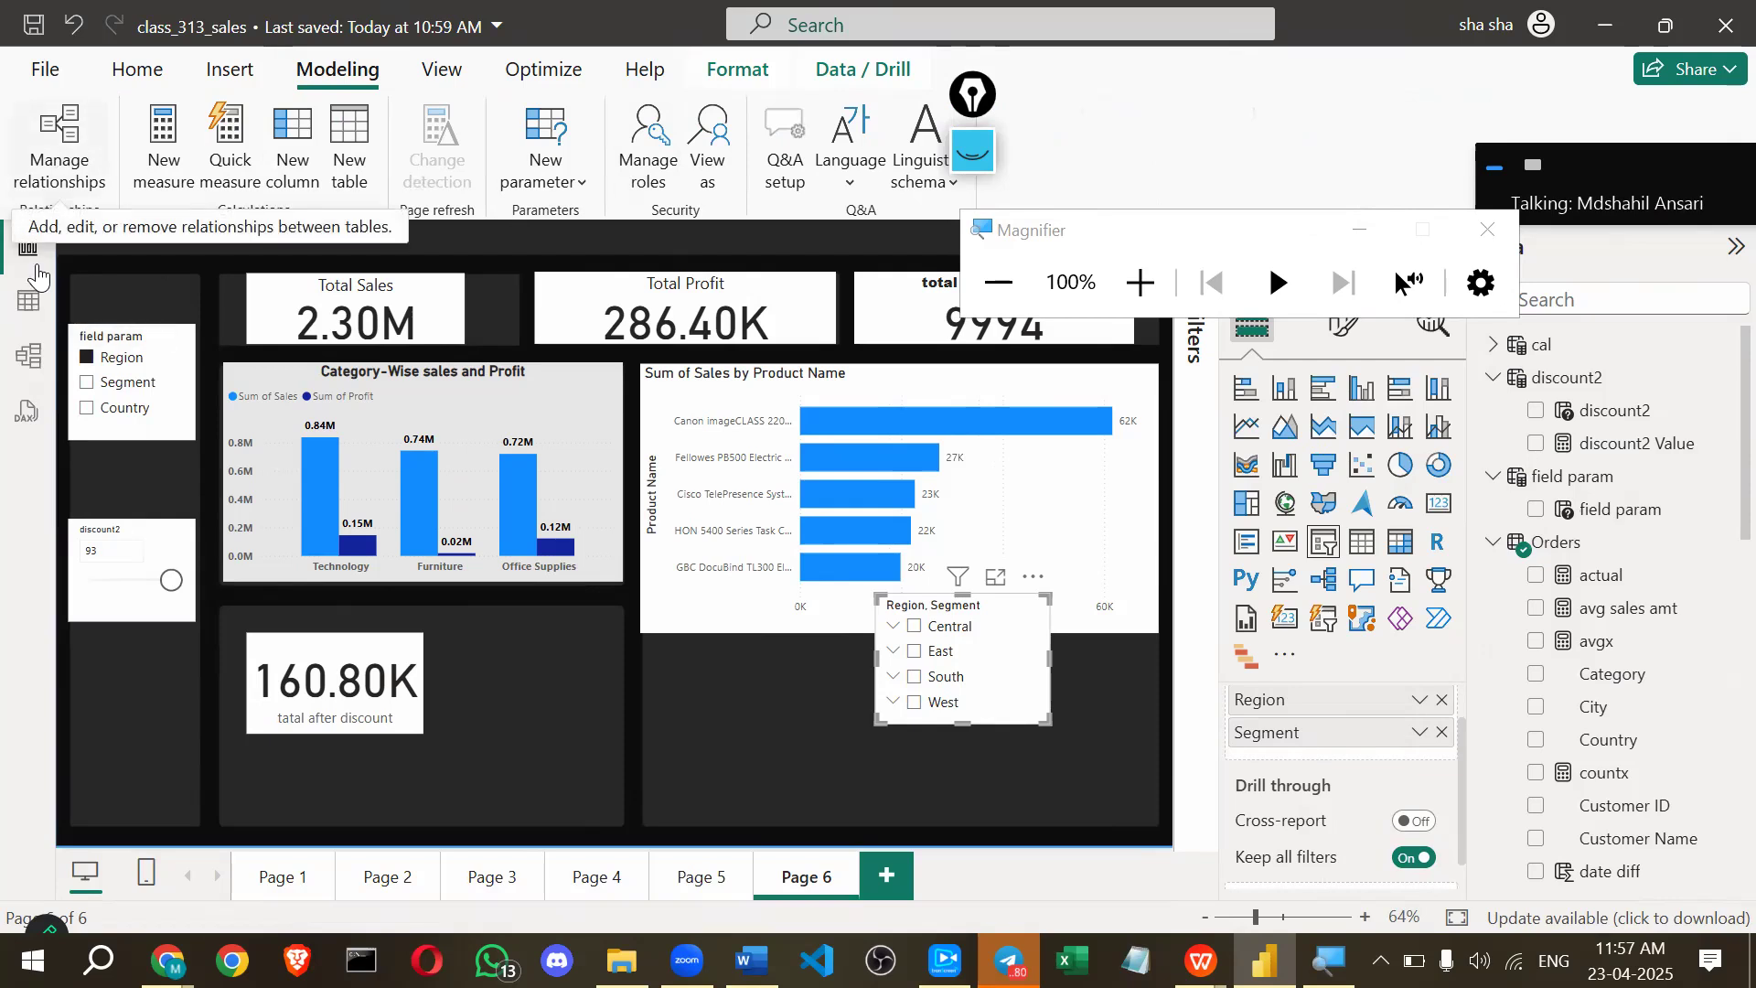
pyautogui.click(26, 364)
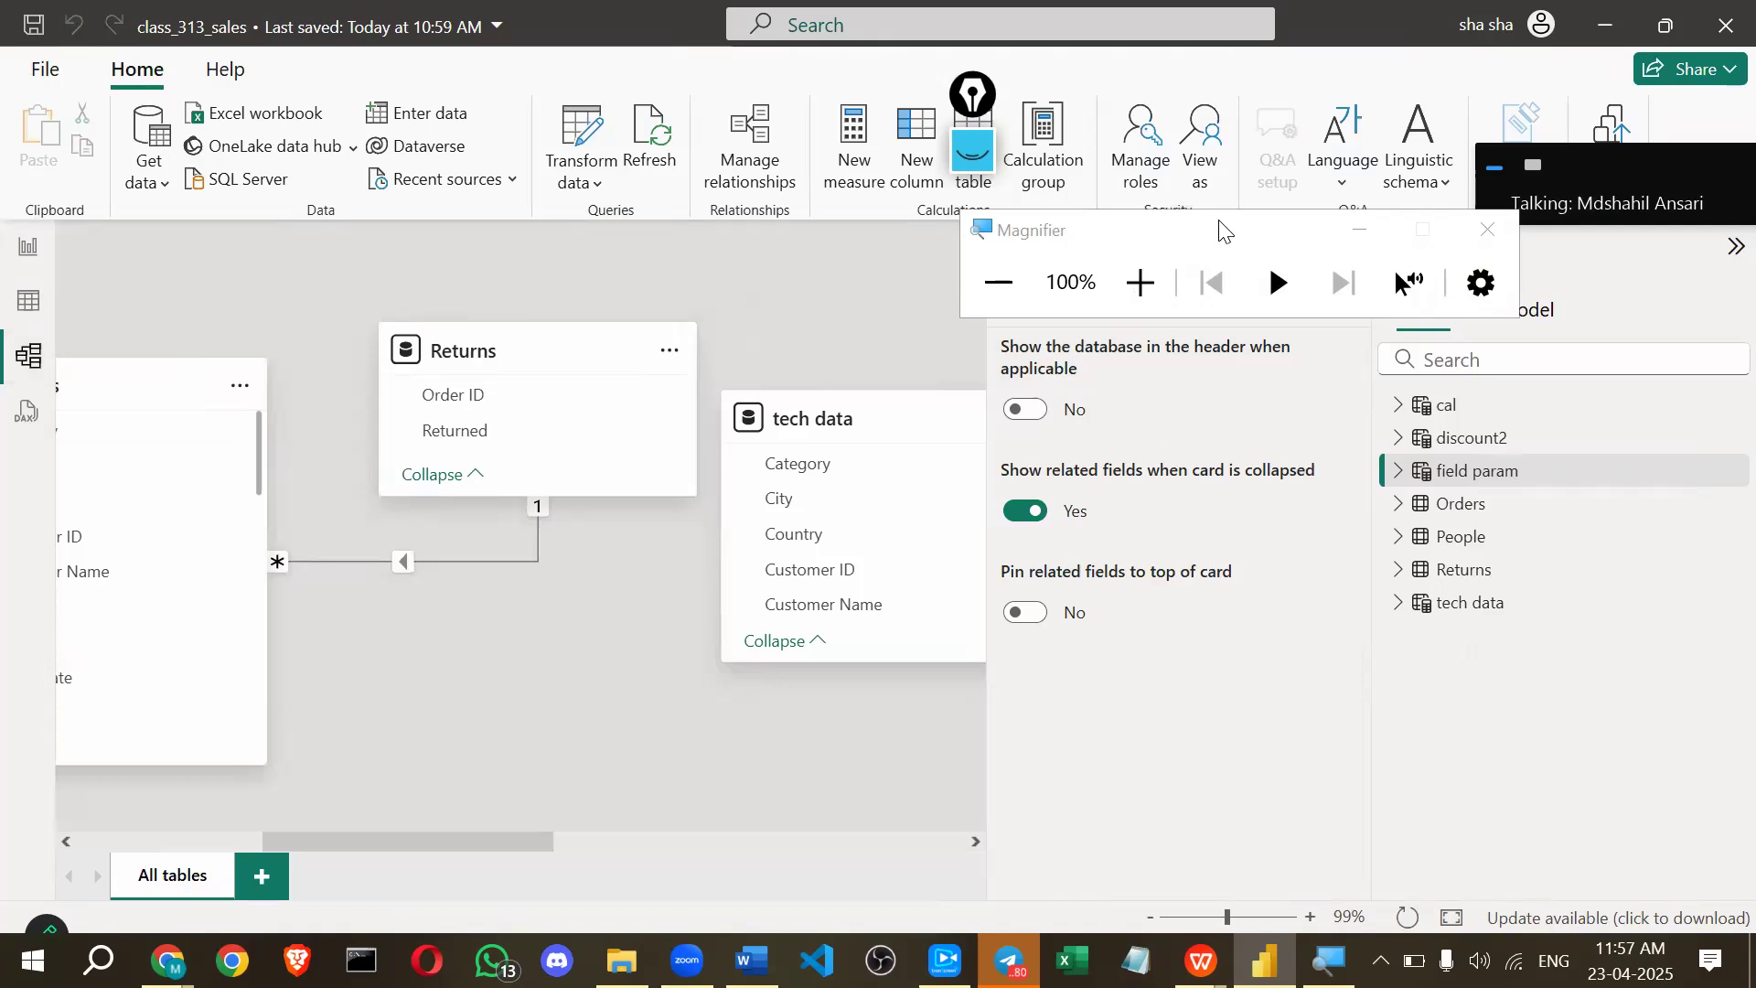
pyautogui.moveTo(1265, 261); pyautogui.dragTo(1265, 121)
pyautogui.click(1350, 248)
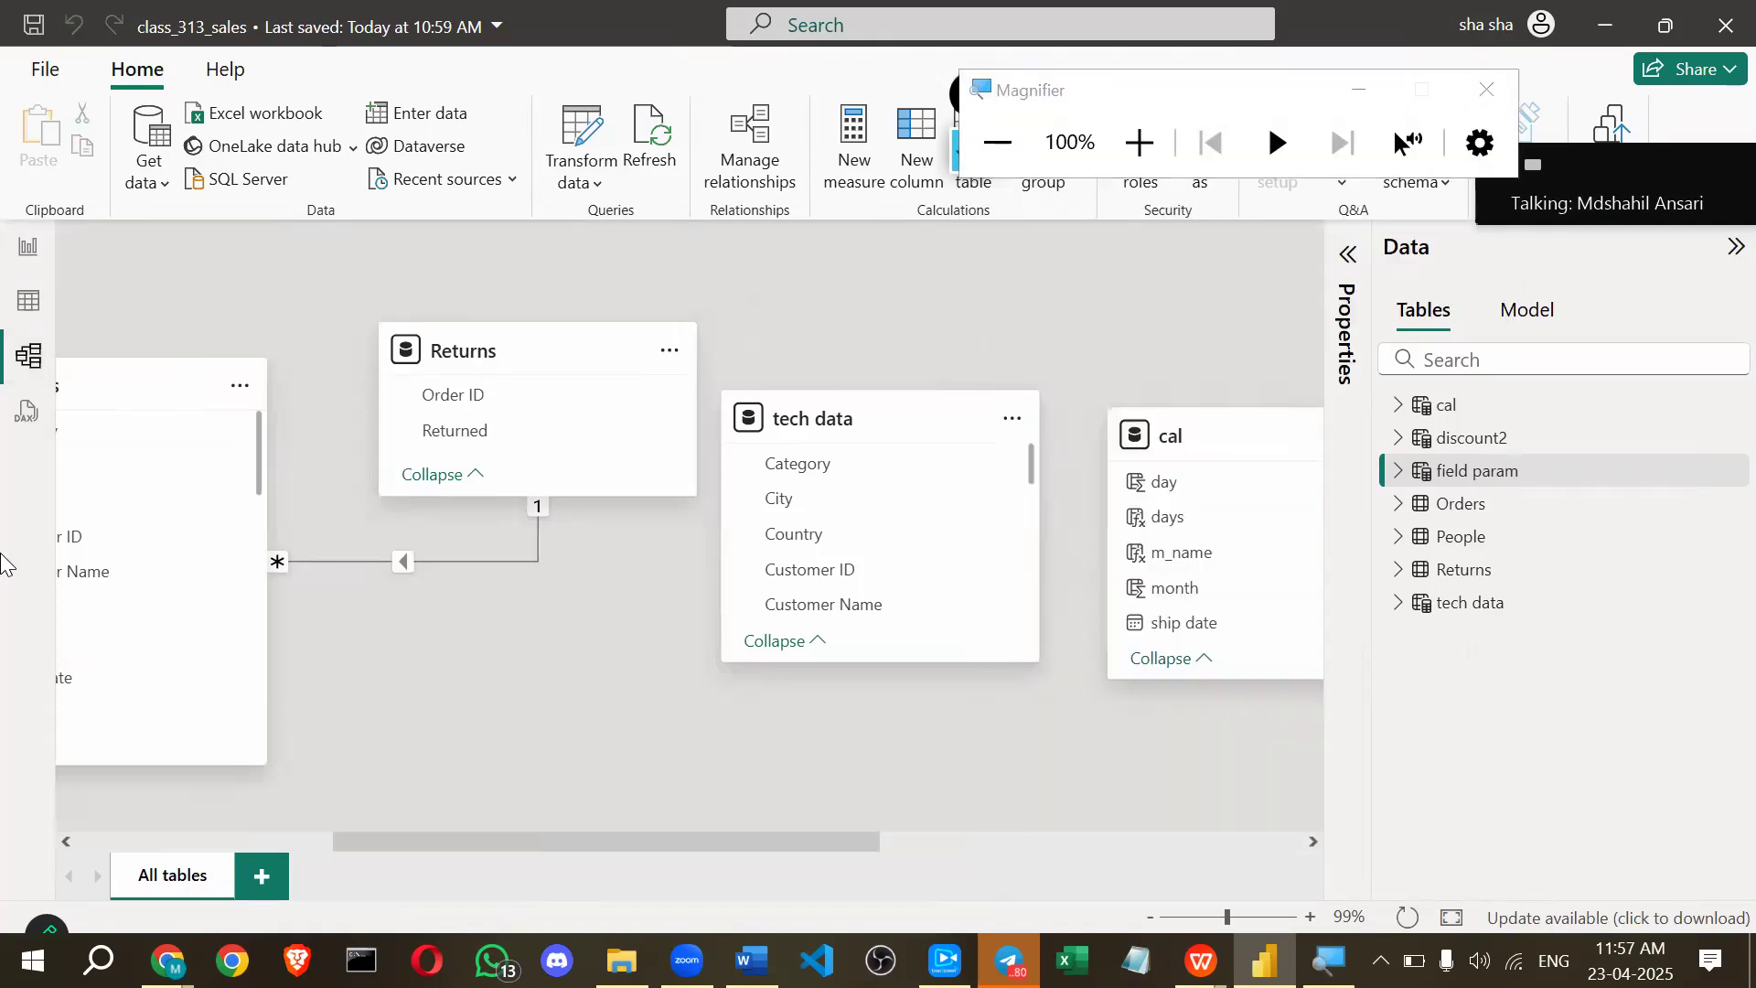
pyautogui.click(28, 247)
# Delete the Region and Segment slicer from the report page.
pyautogui.moveTo(1008, 600); pyautogui.dragTo(1004, 559)
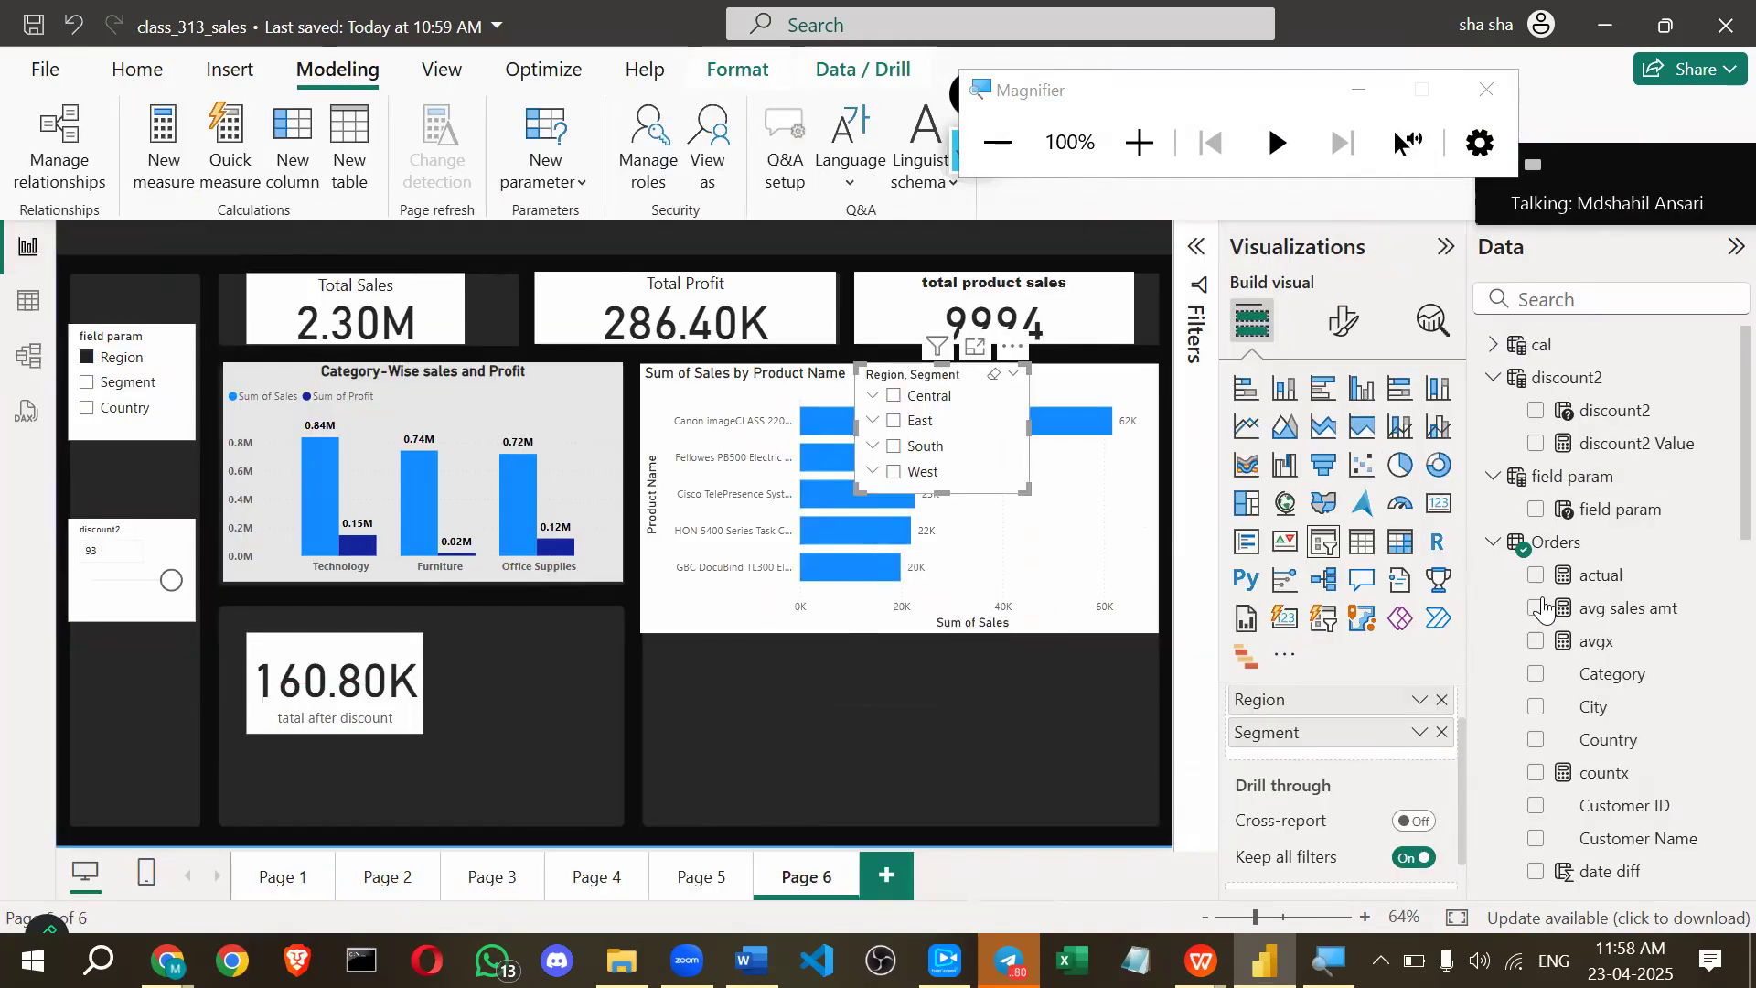
pyautogui.scroll(-3, 1635, 544)
pyautogui.scroll(-3, 1635, 545)
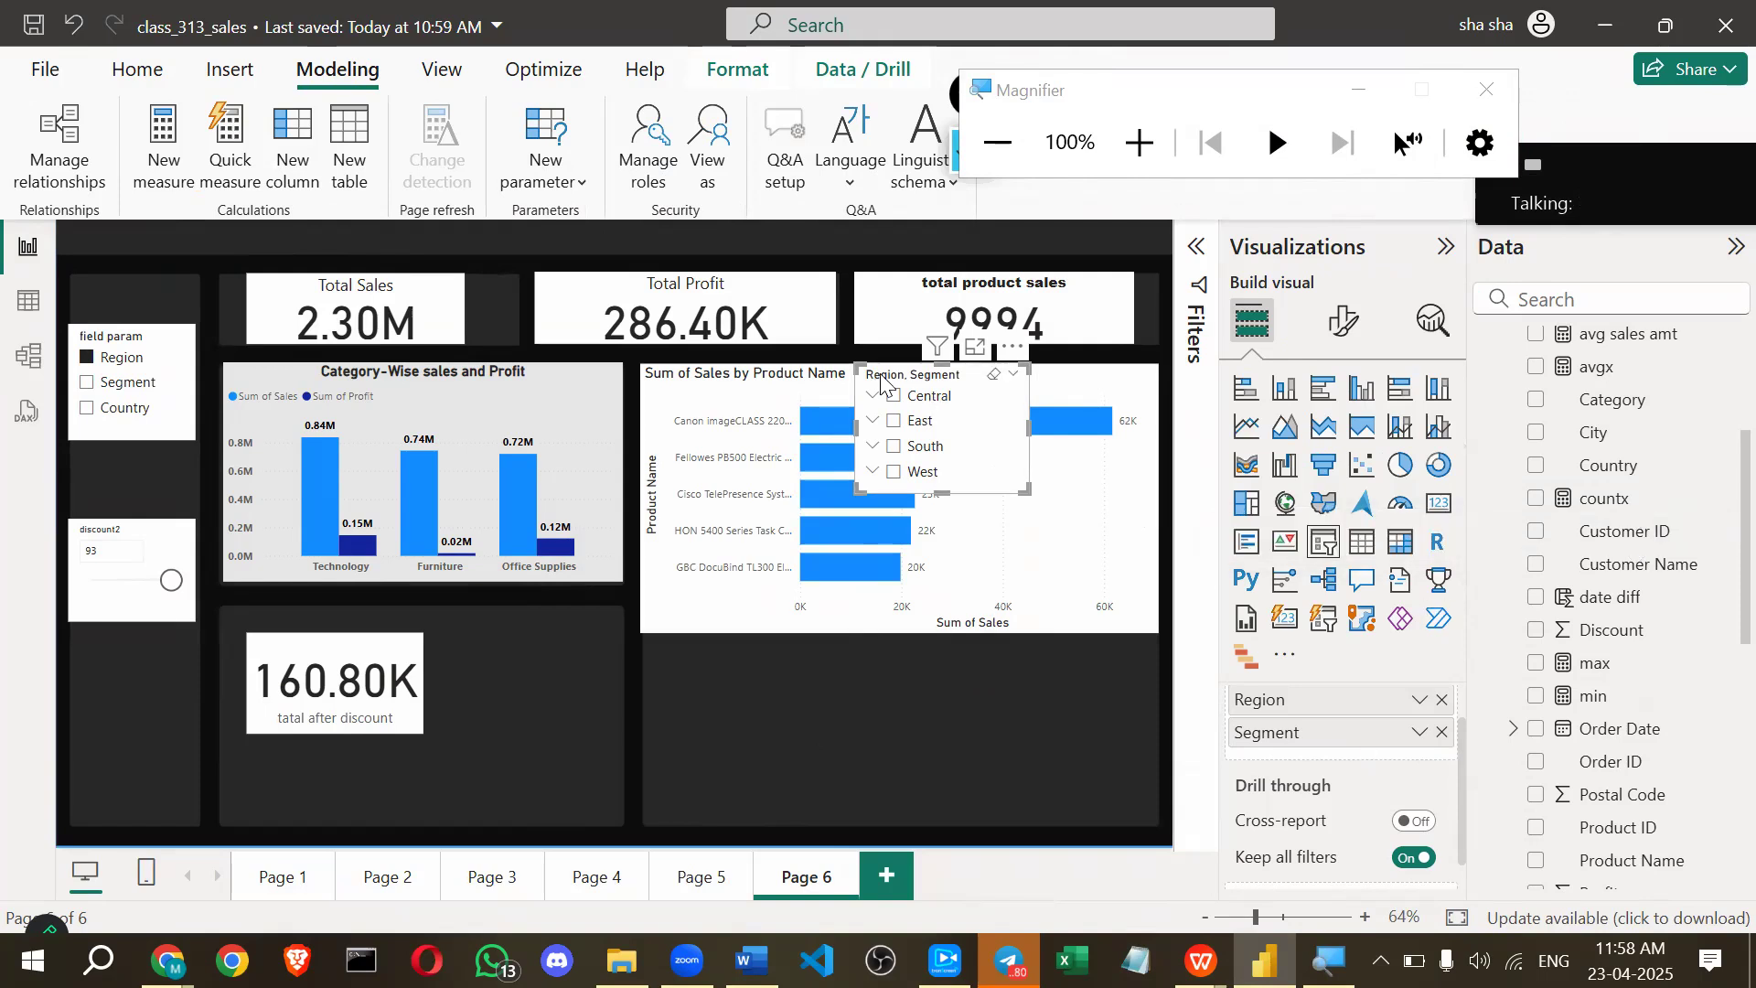
pyautogui.press('Delete')
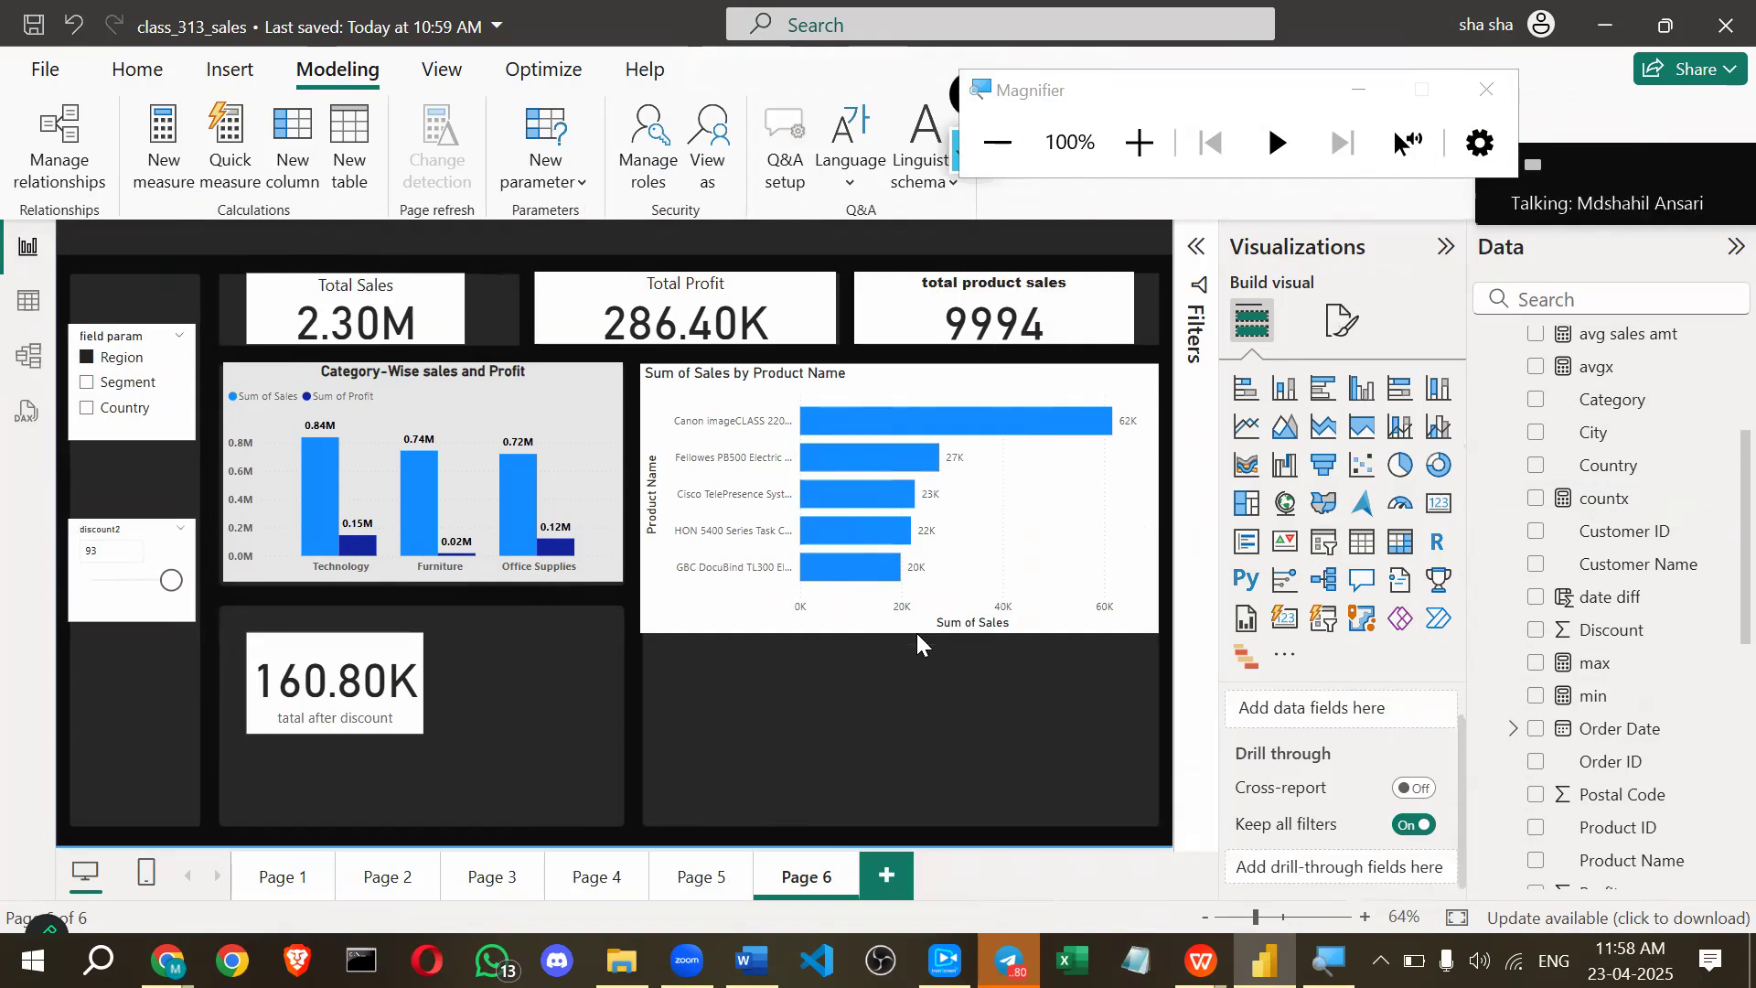
# Examine the fields of the Returns and Orders tables in the data list, collapsing the tables that are not needed.
pyautogui.click(895, 622)
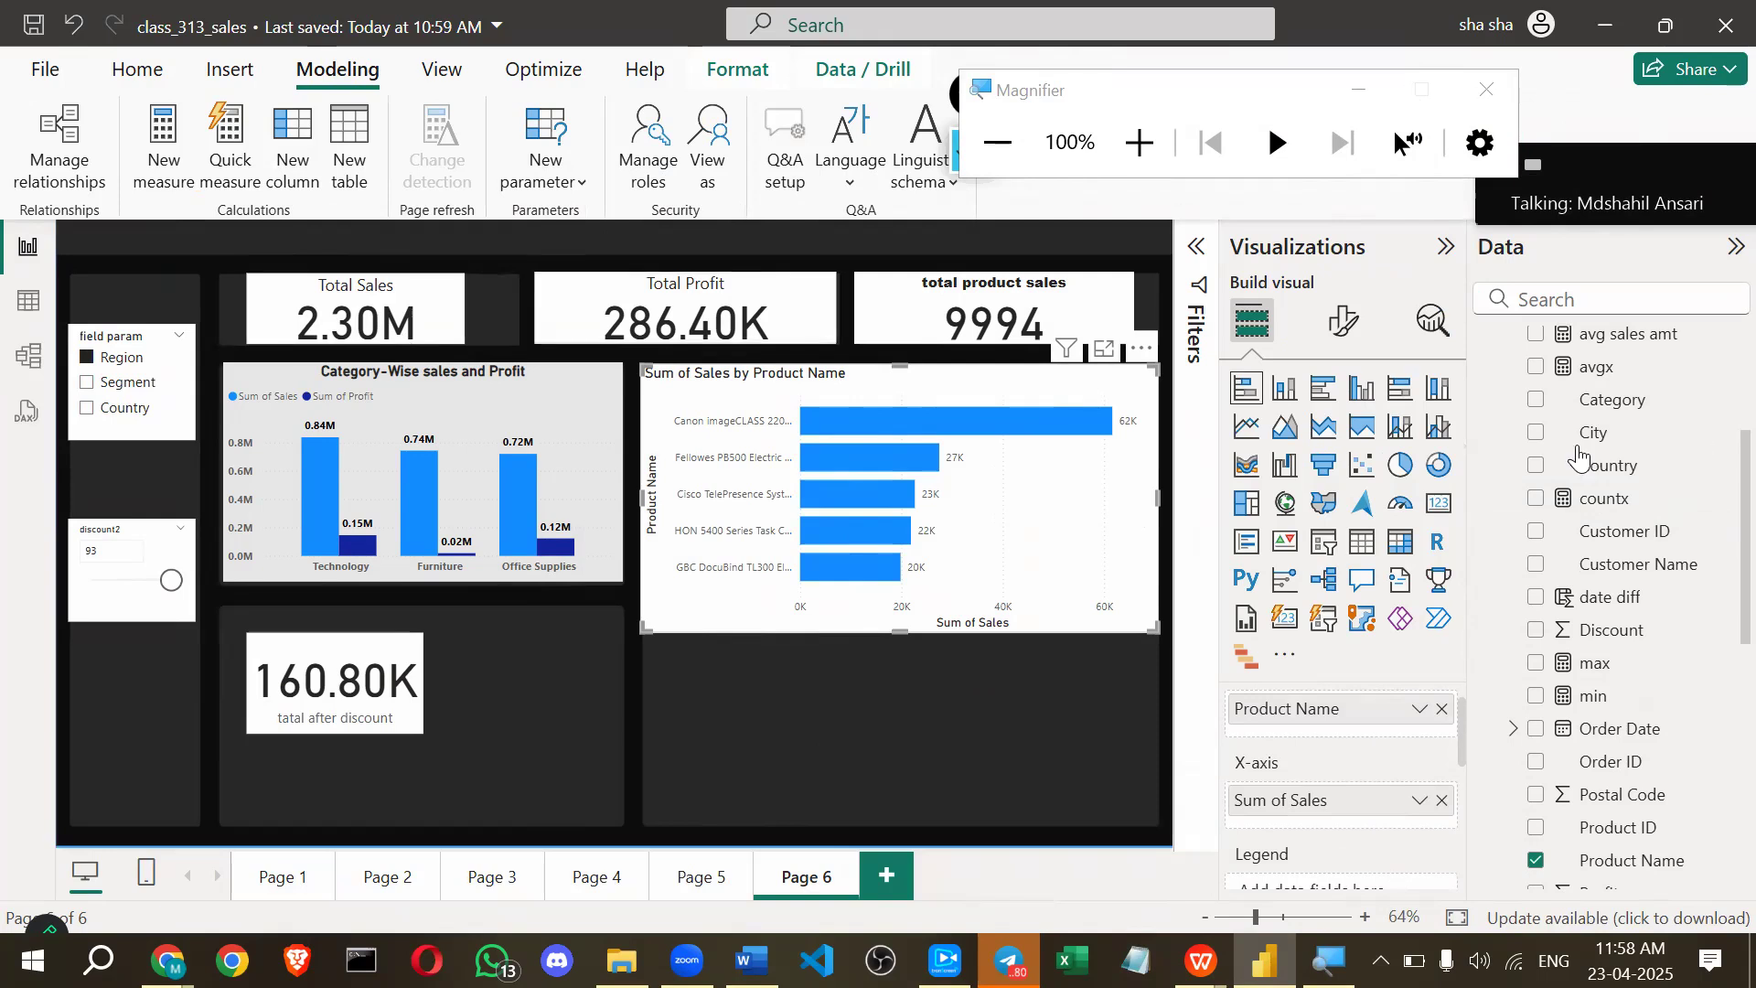
pyautogui.scroll(5, 1510, 400)
pyautogui.click(1494, 377)
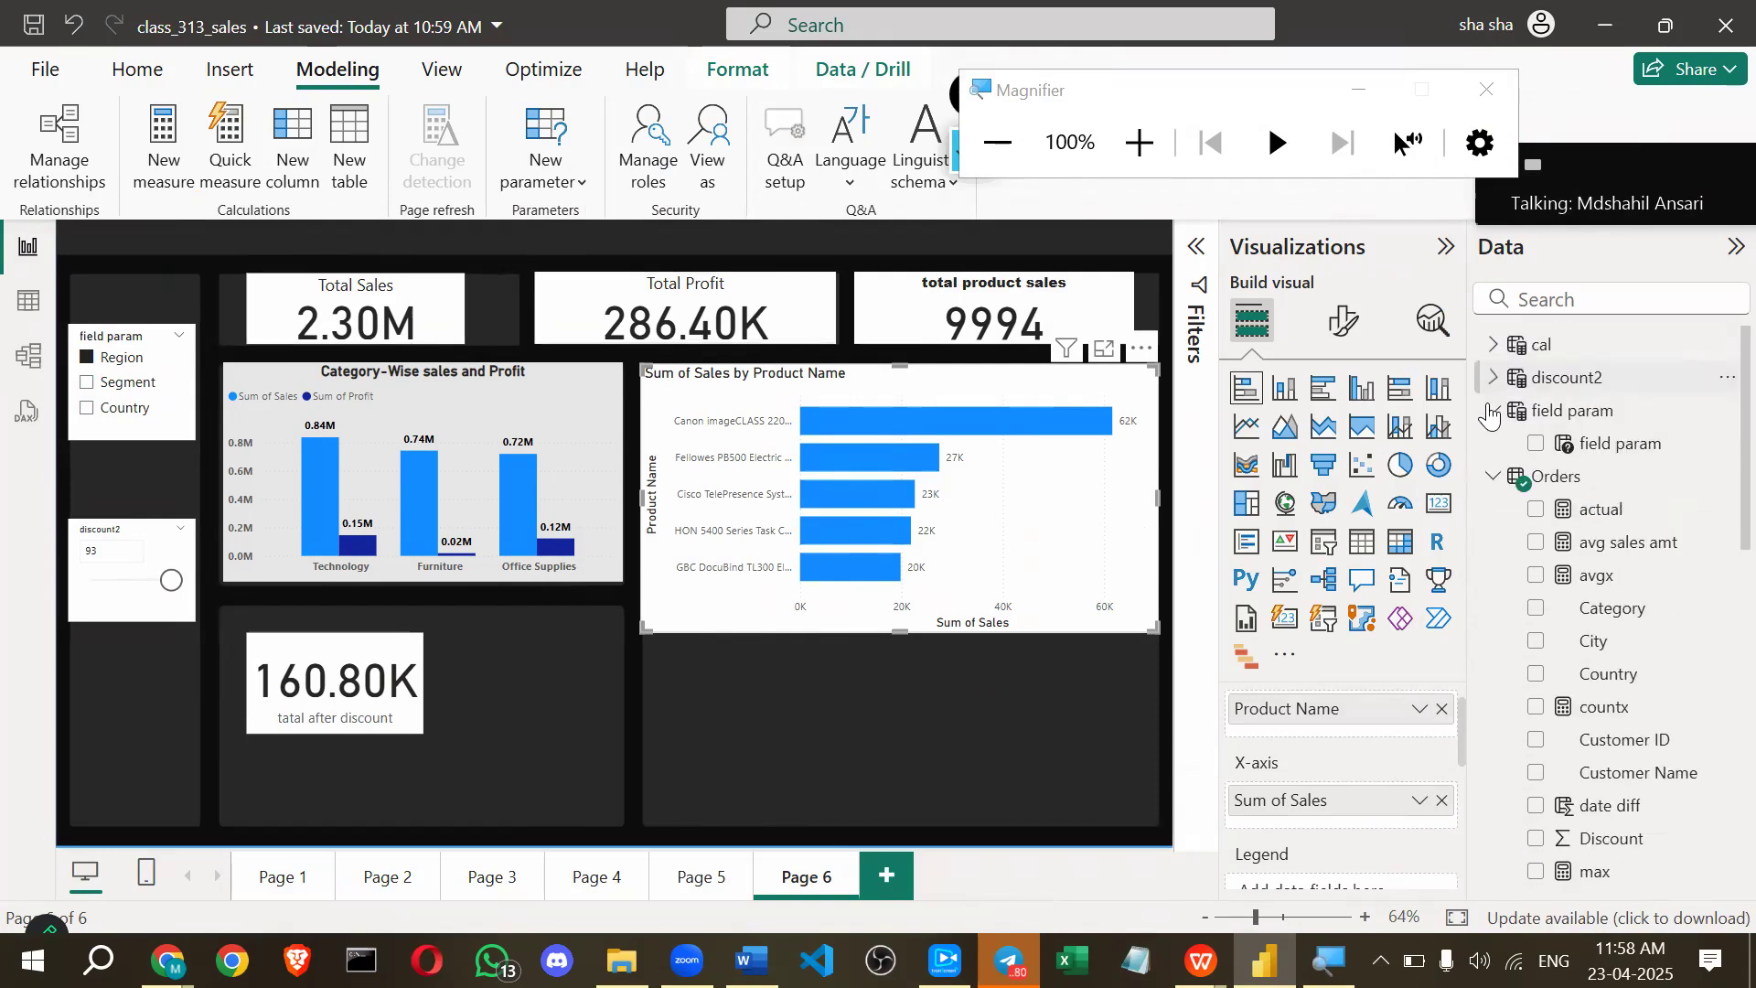
pyautogui.click(1494, 410)
pyautogui.click(1494, 442)
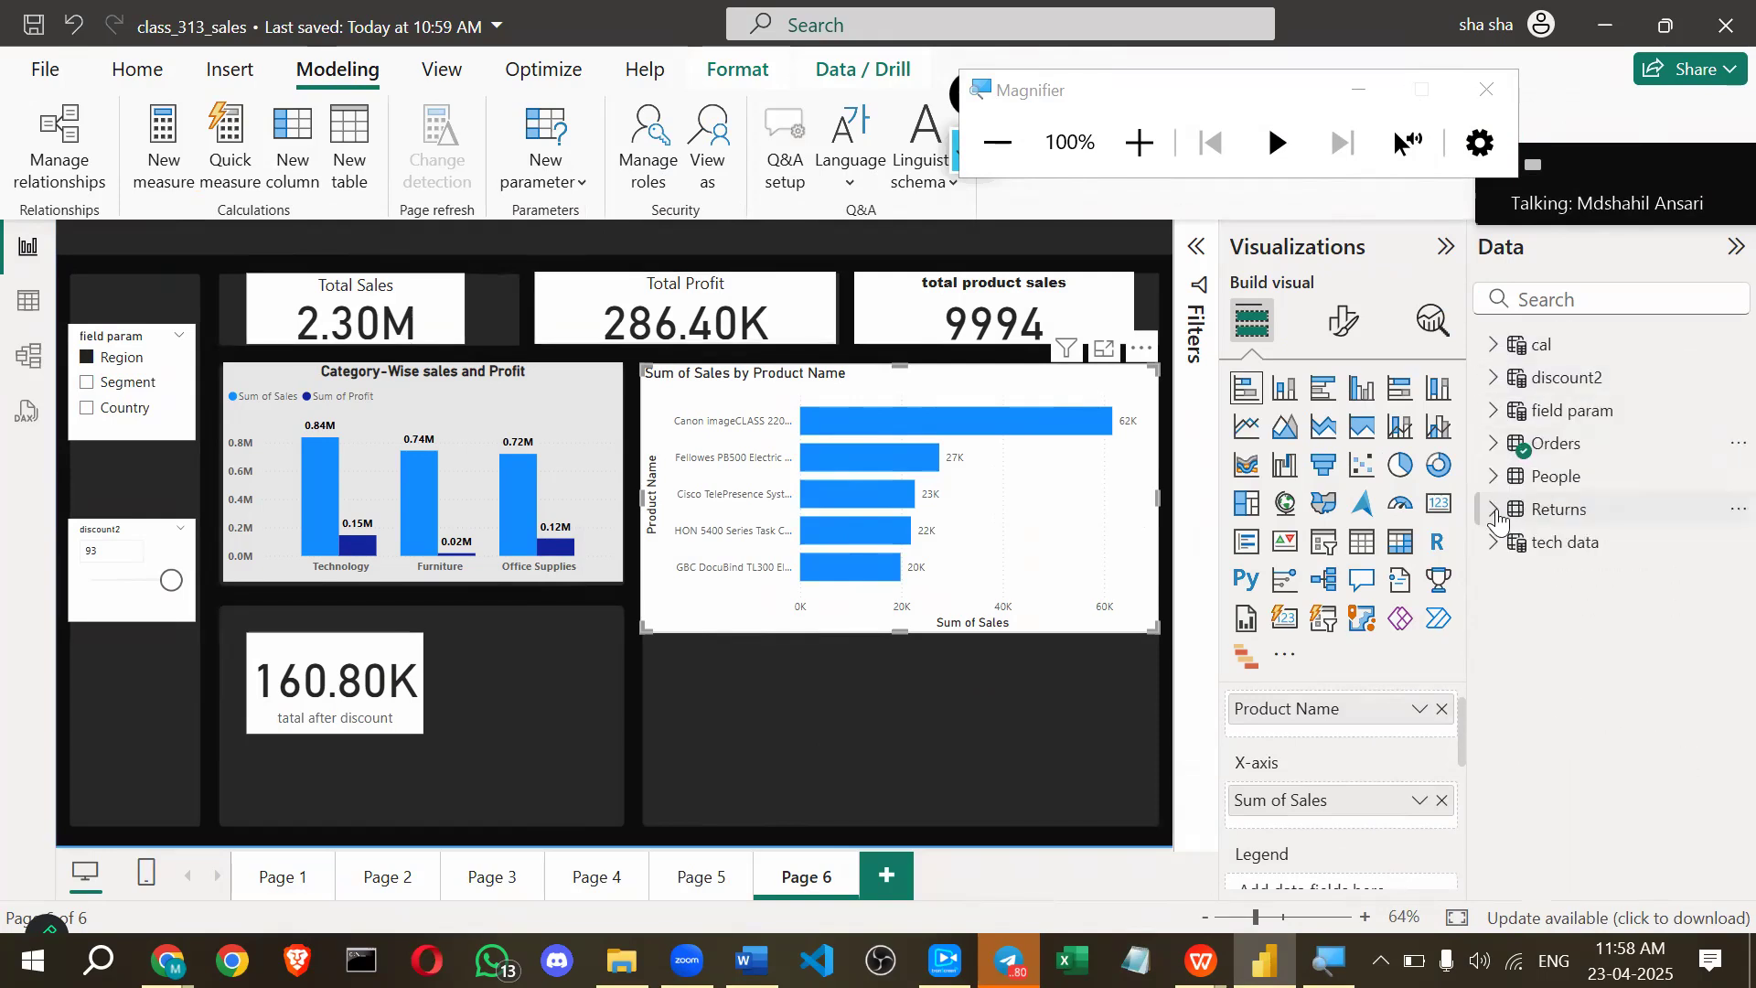
pyautogui.click(1495, 510)
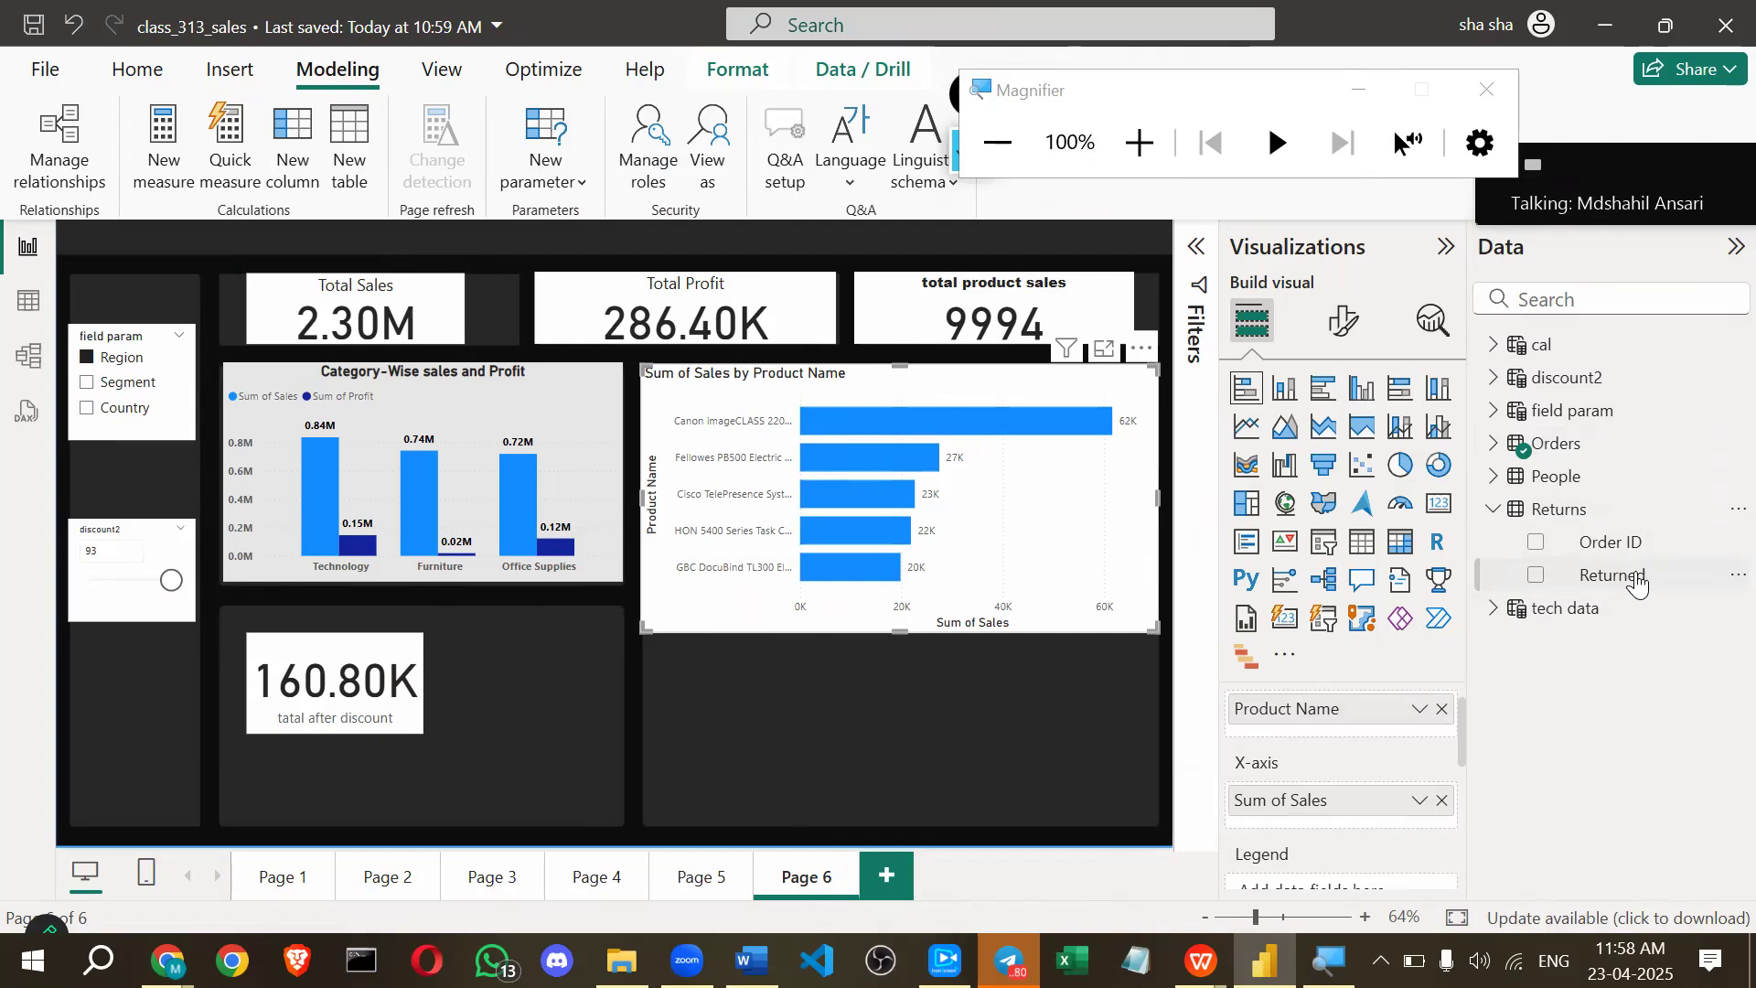
pyautogui.click(1555, 443)
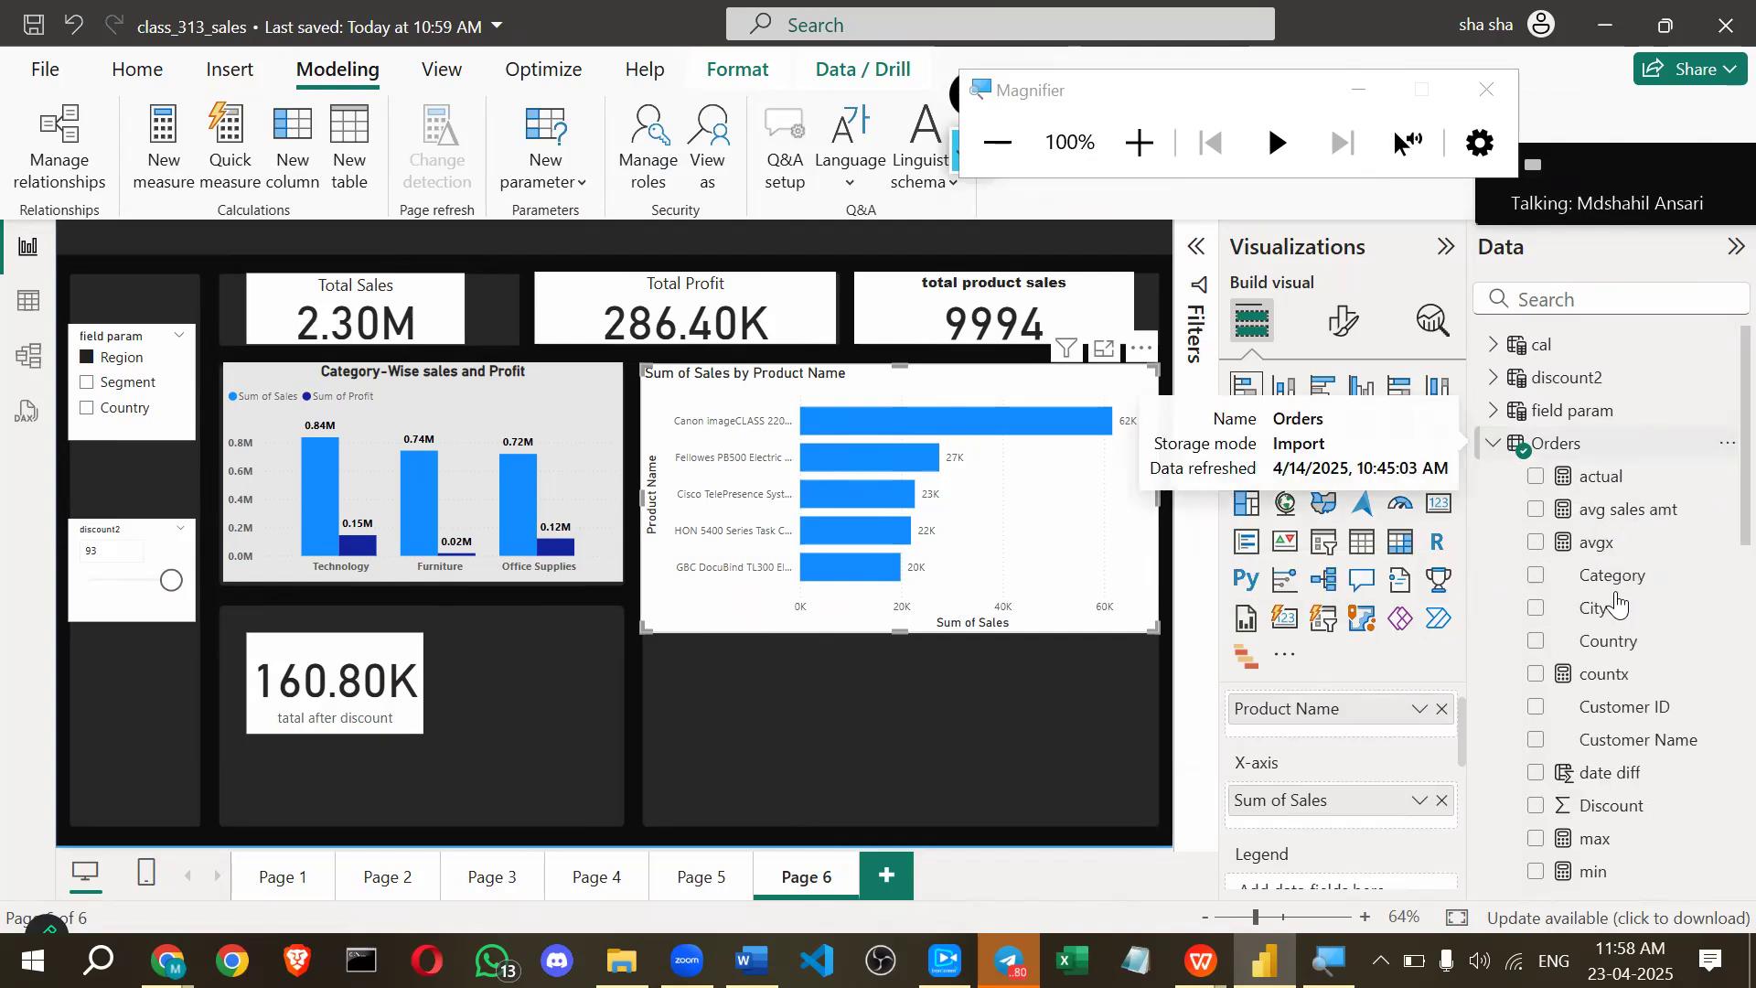
pyautogui.scroll(-3, 1615, 603)
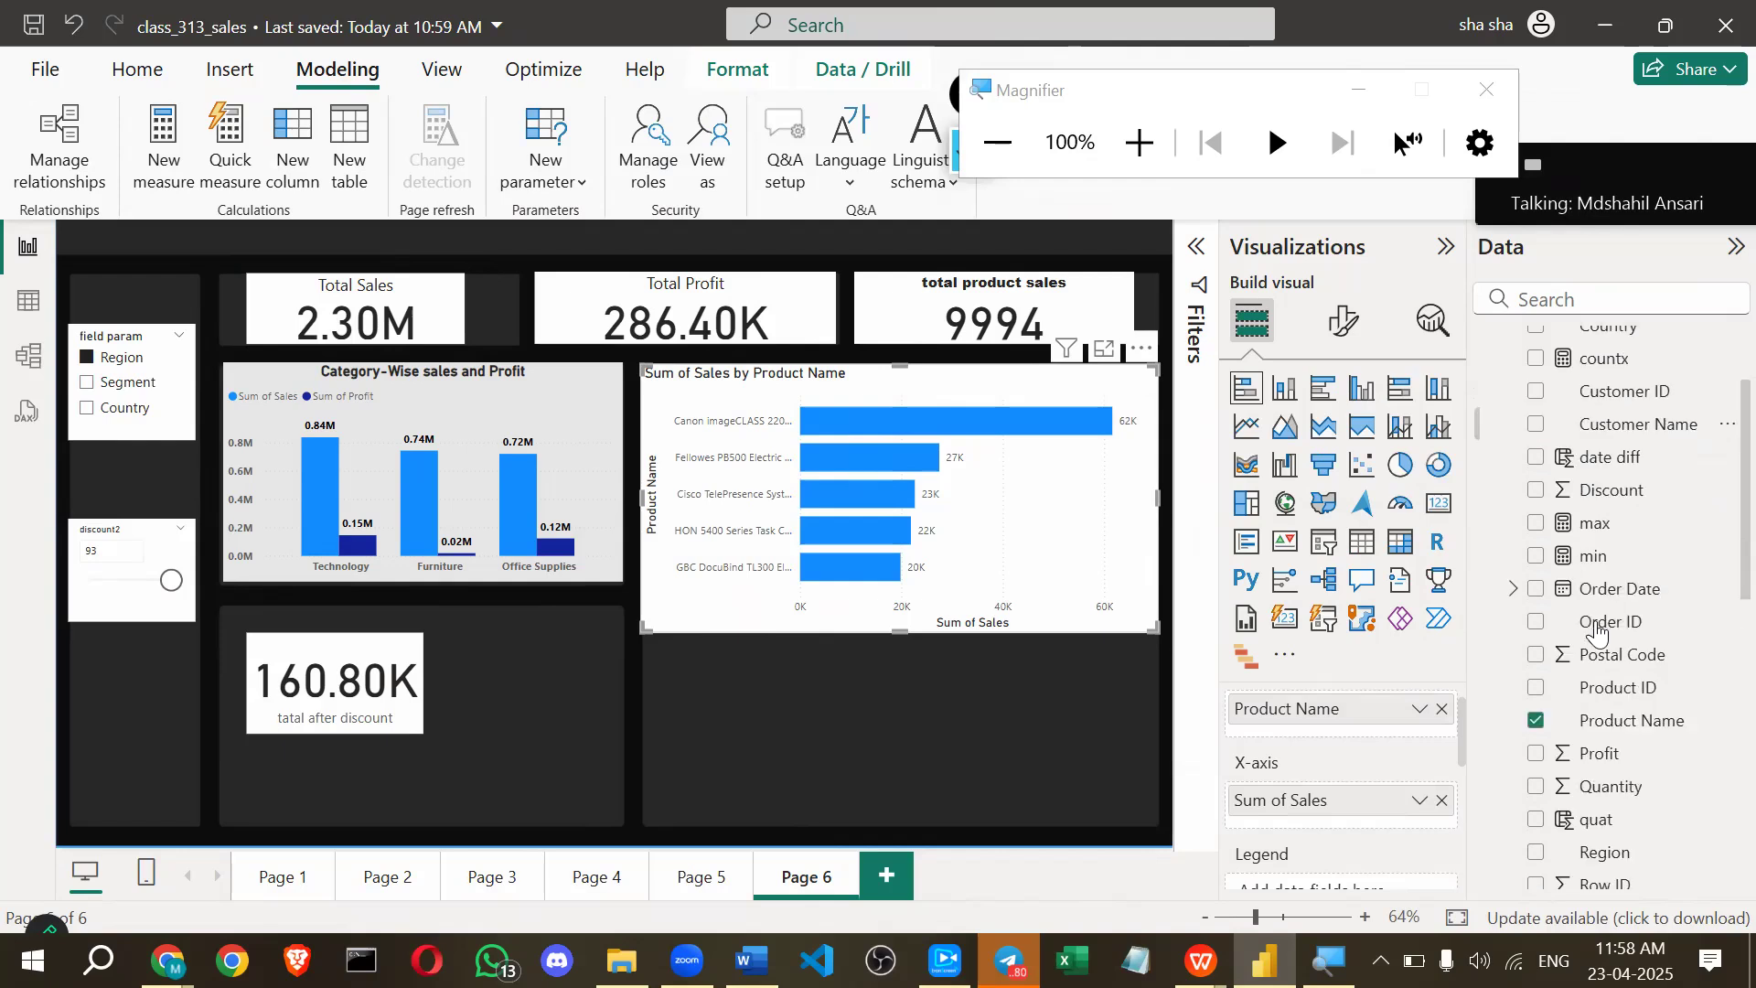
pyautogui.scroll(3, 1519, 476)
pyautogui.click(1500, 447)
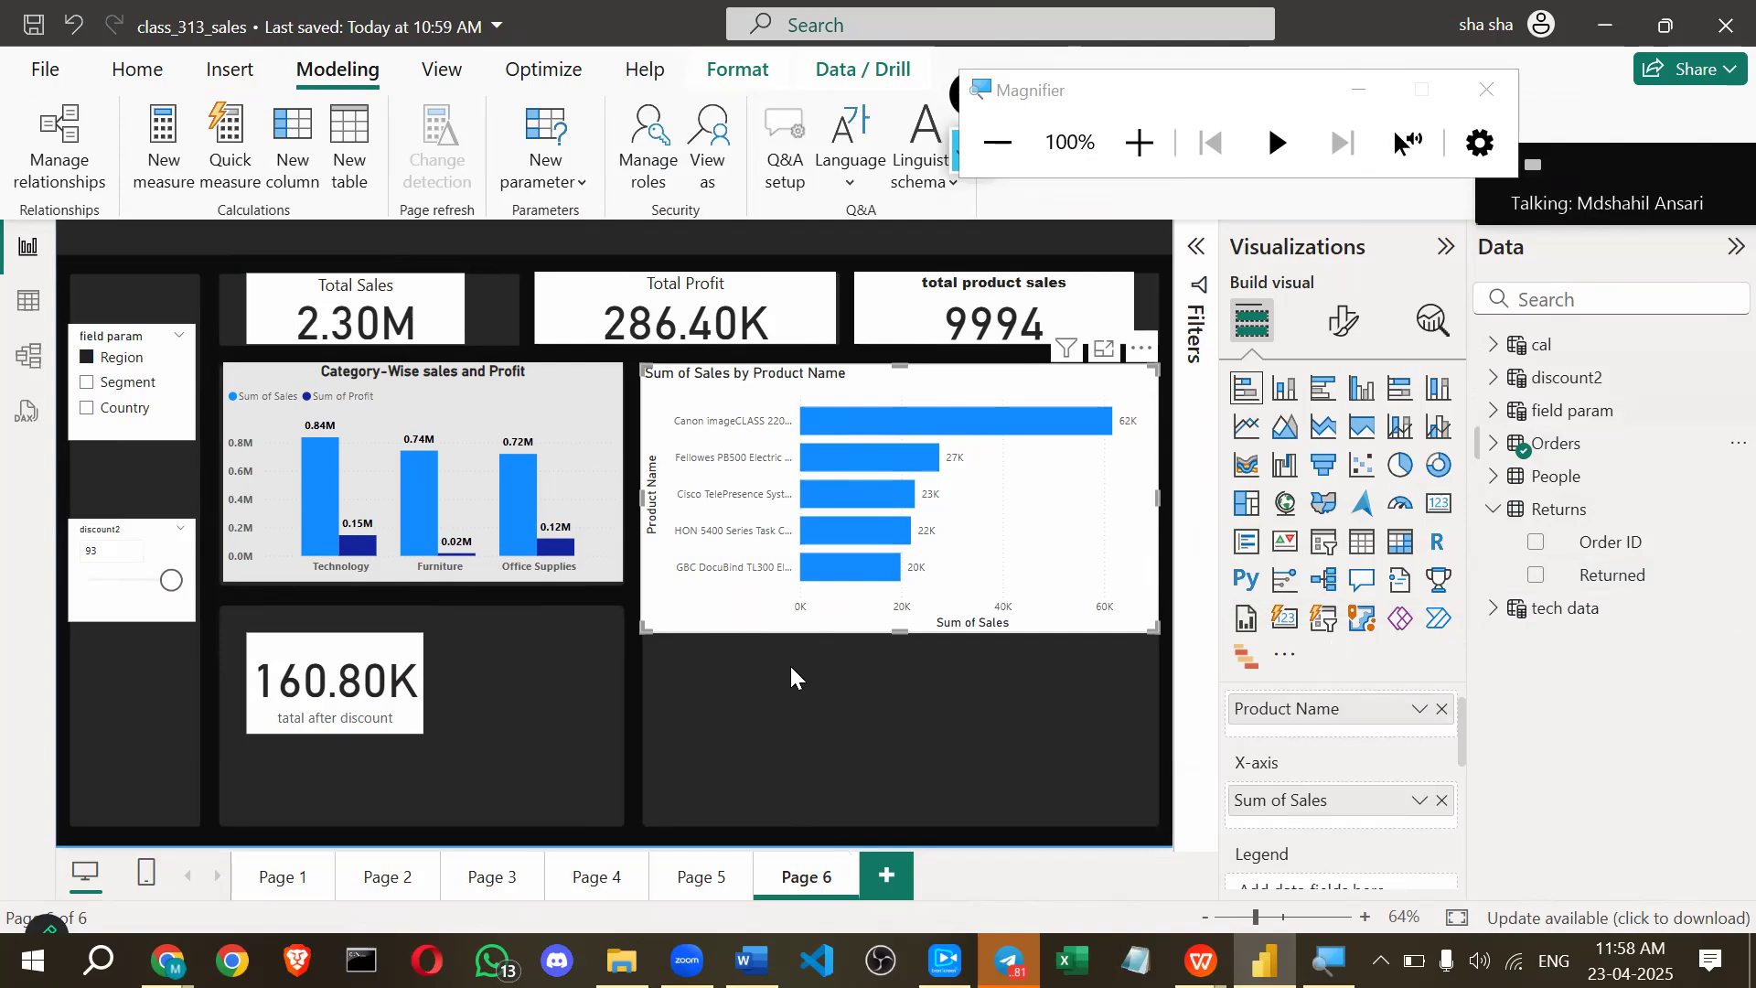
# Shorten the product bar chart so its lower edge lines up with the Category-Wise sales and Profit chart.
pyautogui.click(897, 629)
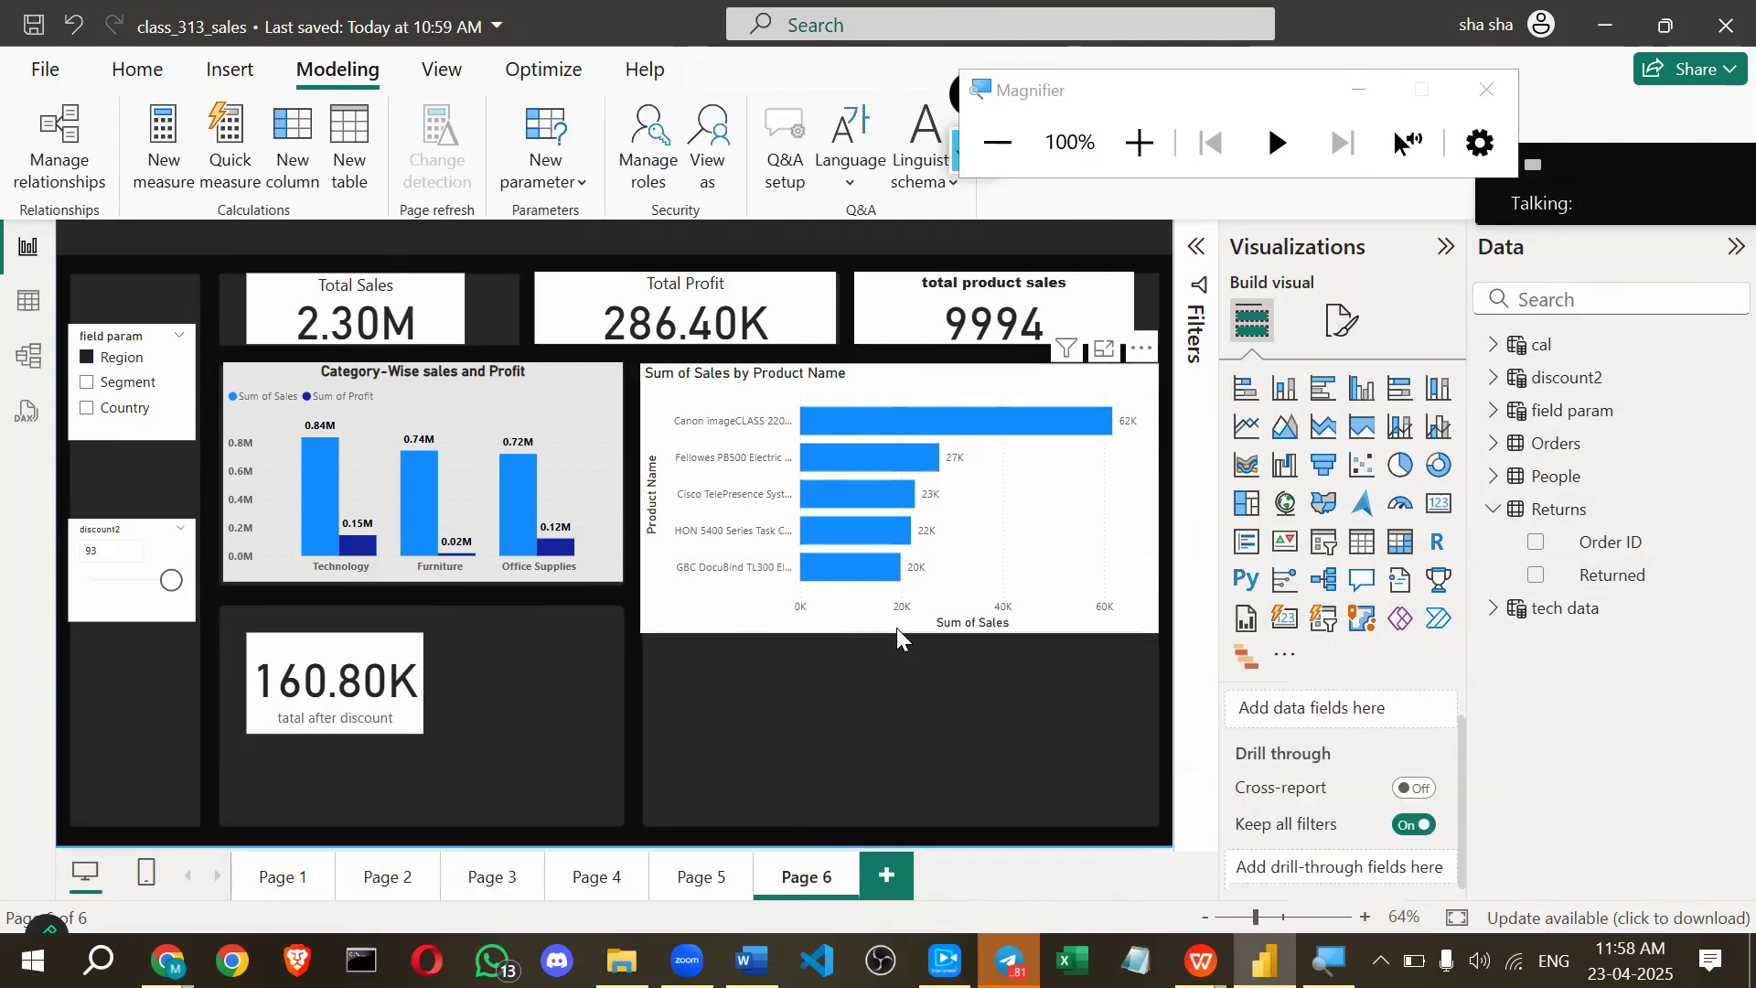
pyautogui.click(888, 619)
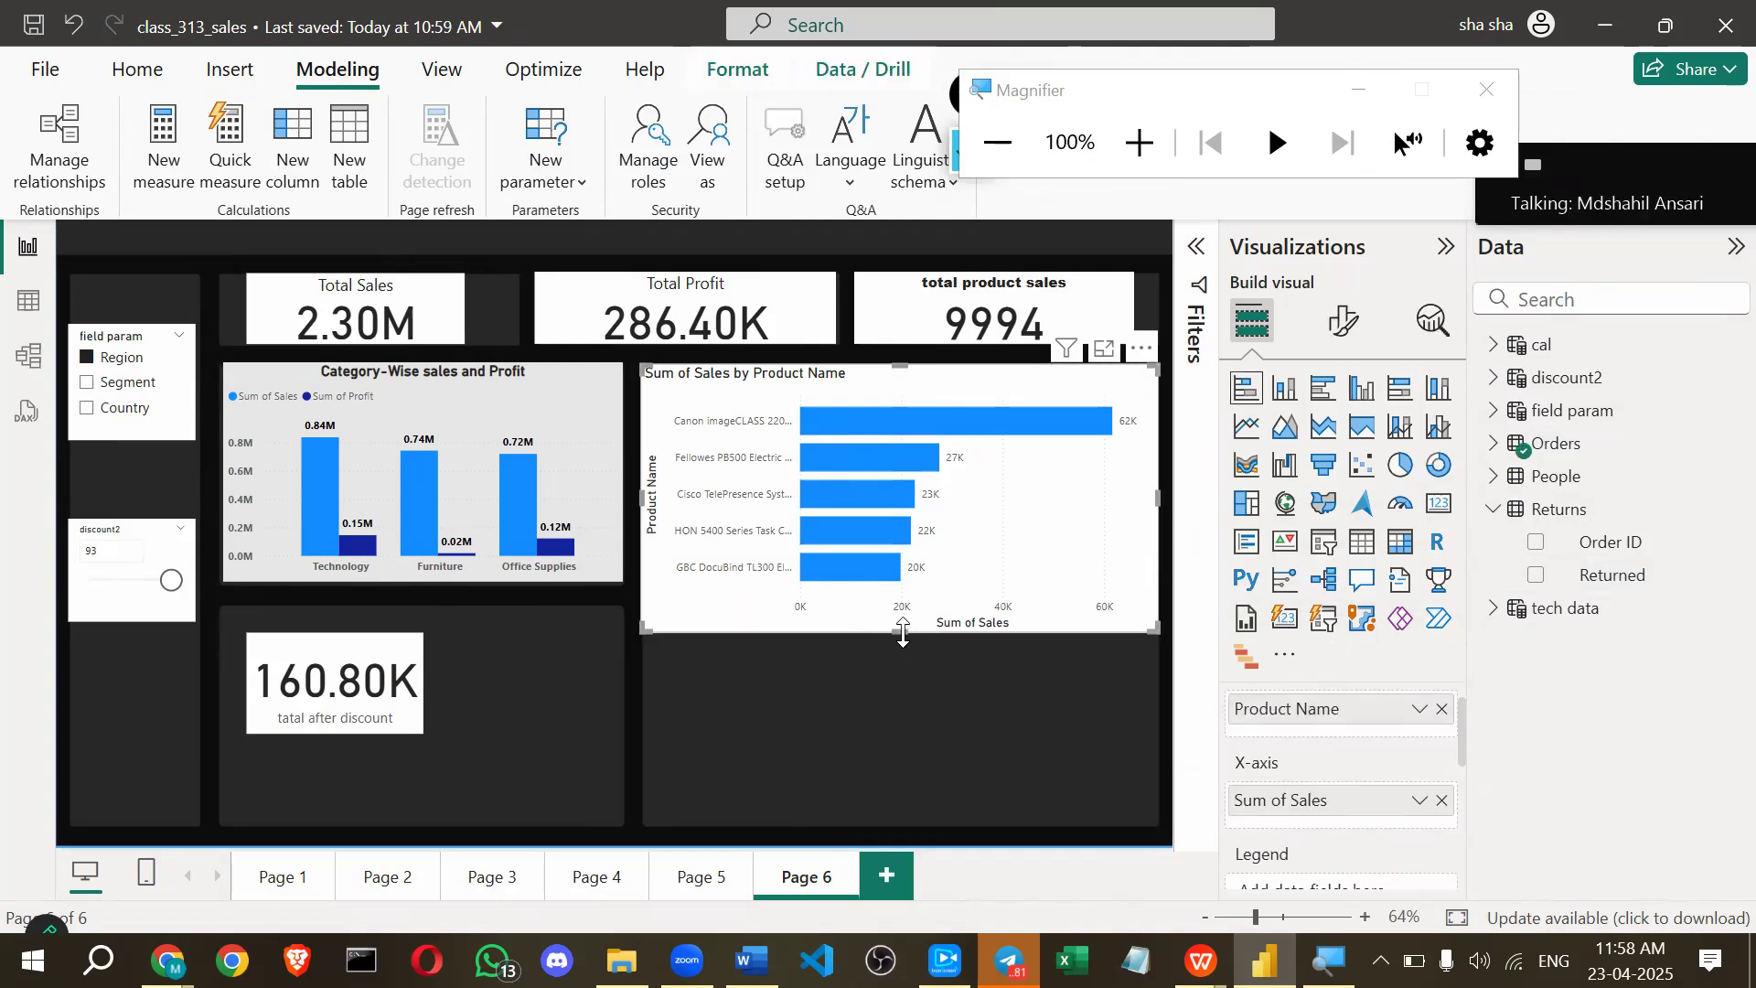
pyautogui.moveTo(907, 622); pyautogui.dragTo(907, 582)
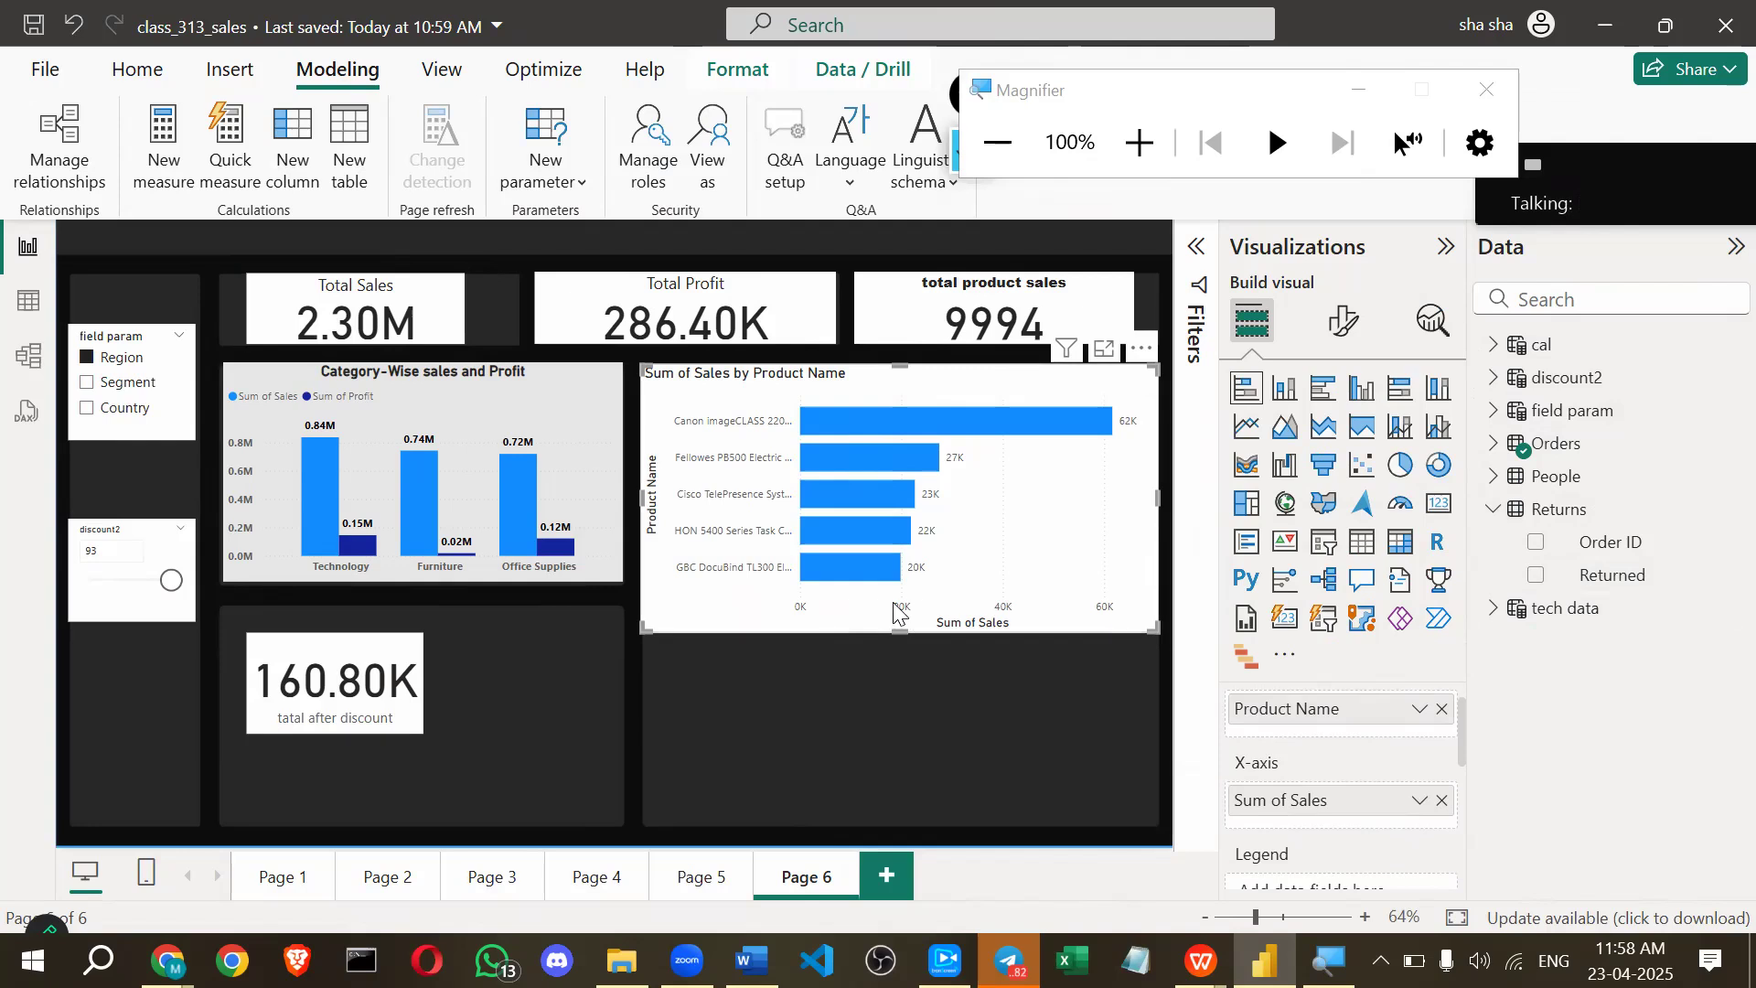
pyautogui.click(913, 704)
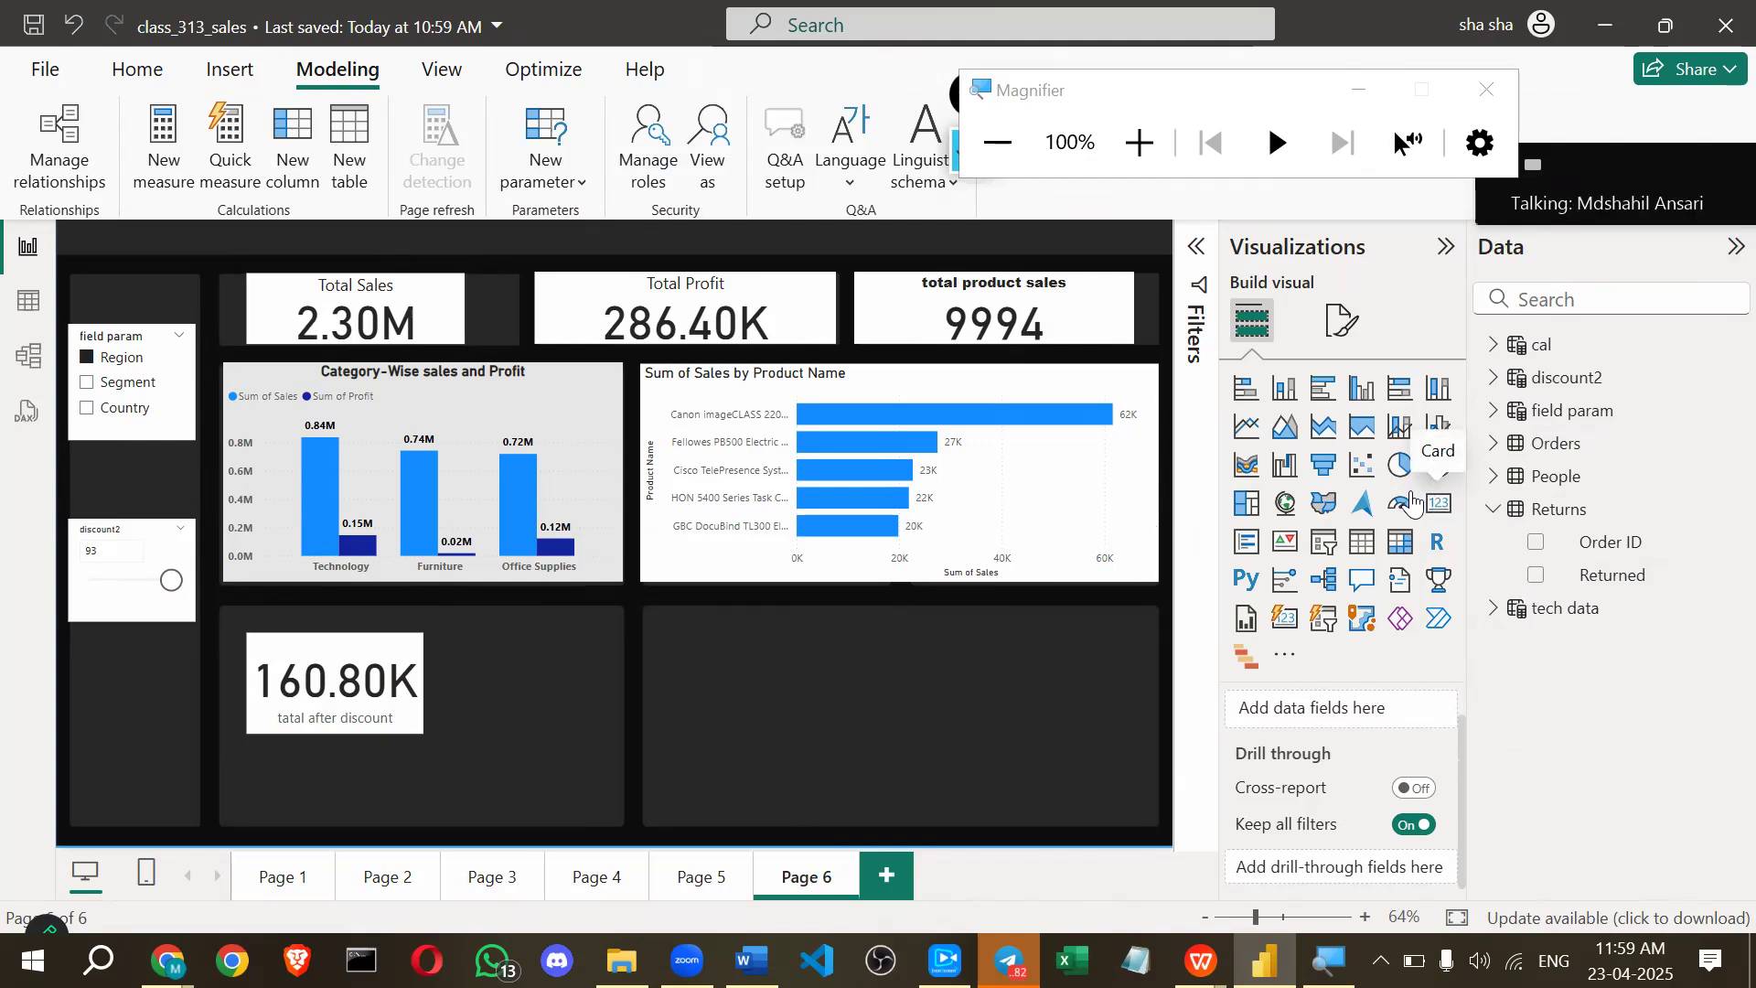
# Try to build a card for the Returned field beneath the product bar chart, and delete the card.
pyautogui.click(1439, 503)
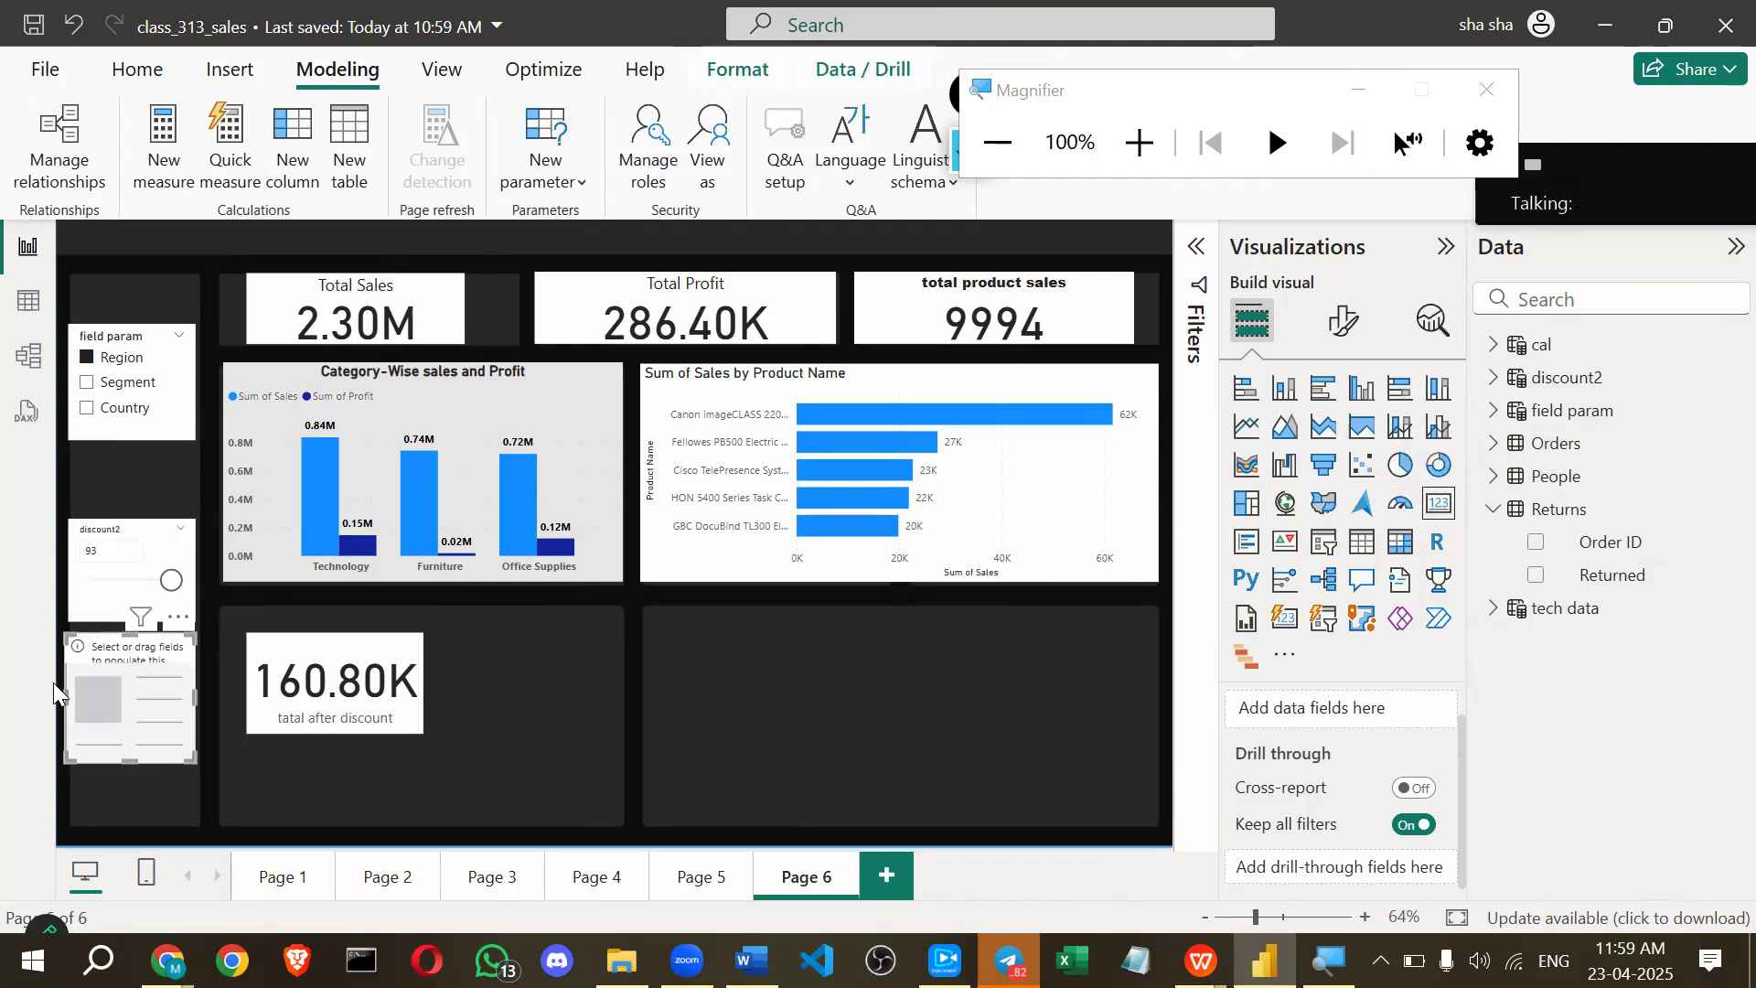
pyautogui.moveTo(100, 644); pyautogui.dragTo(677, 617)
pyautogui.moveTo(759, 725); pyautogui.dragTo(836, 720)
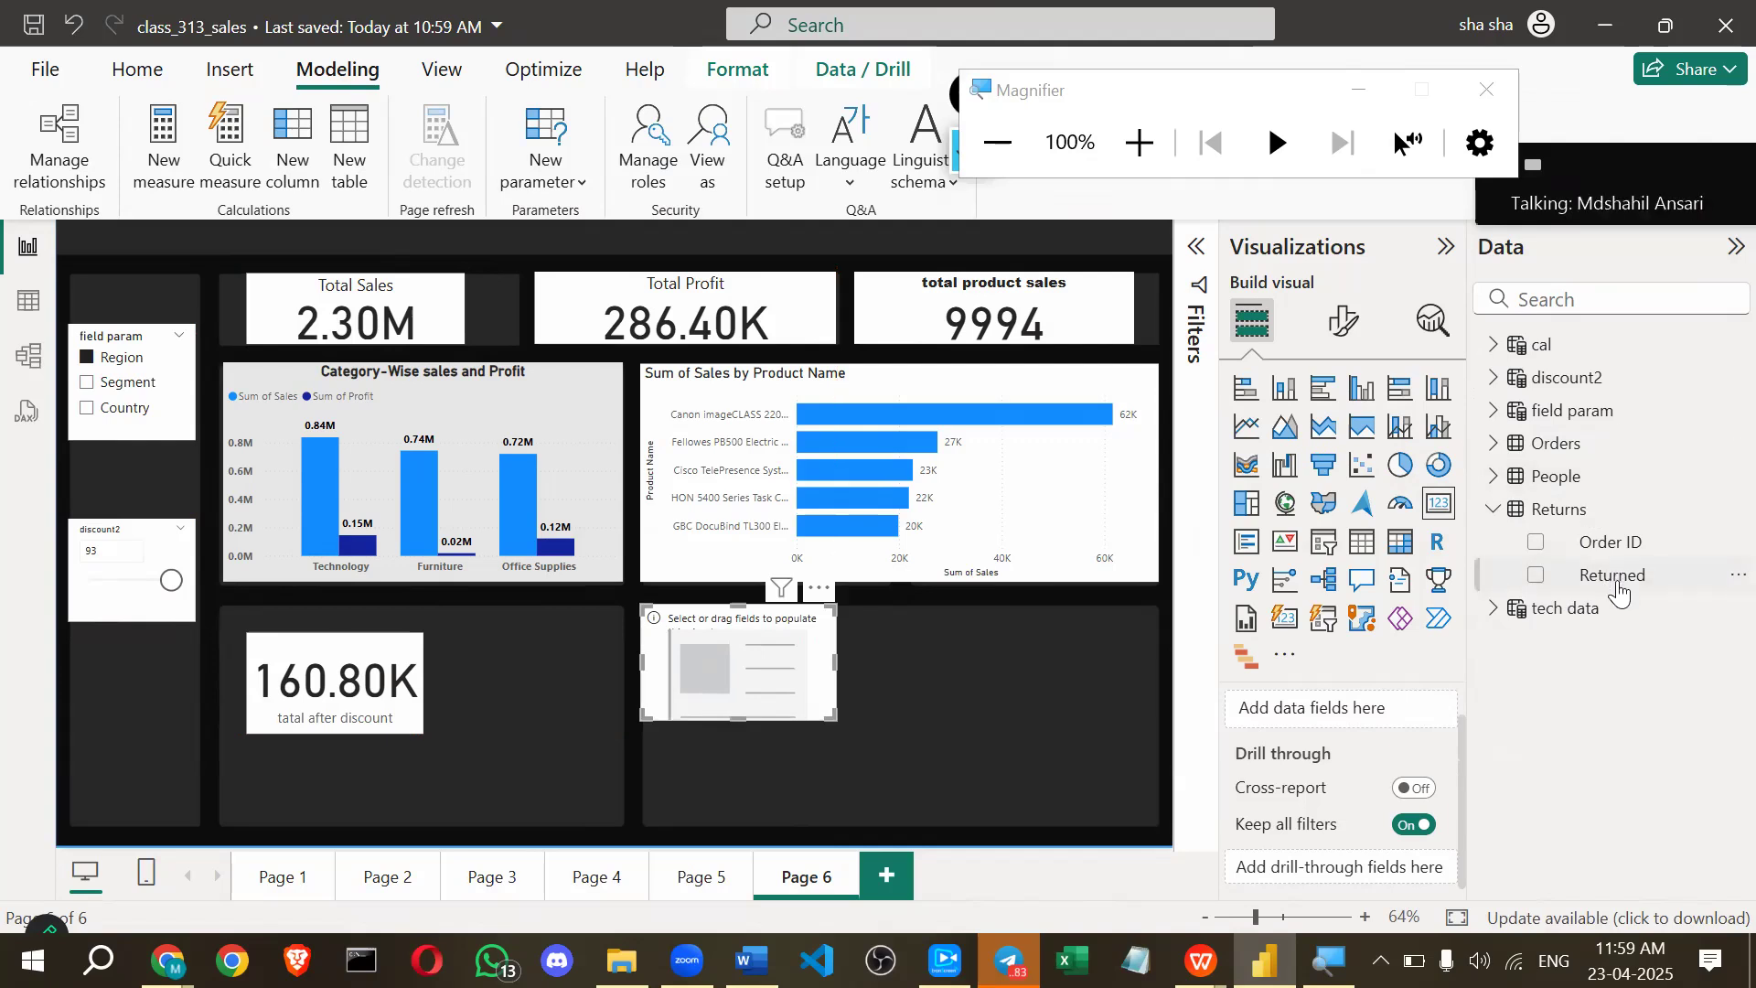
pyautogui.moveTo(1619, 593); pyautogui.dragTo(741, 630)
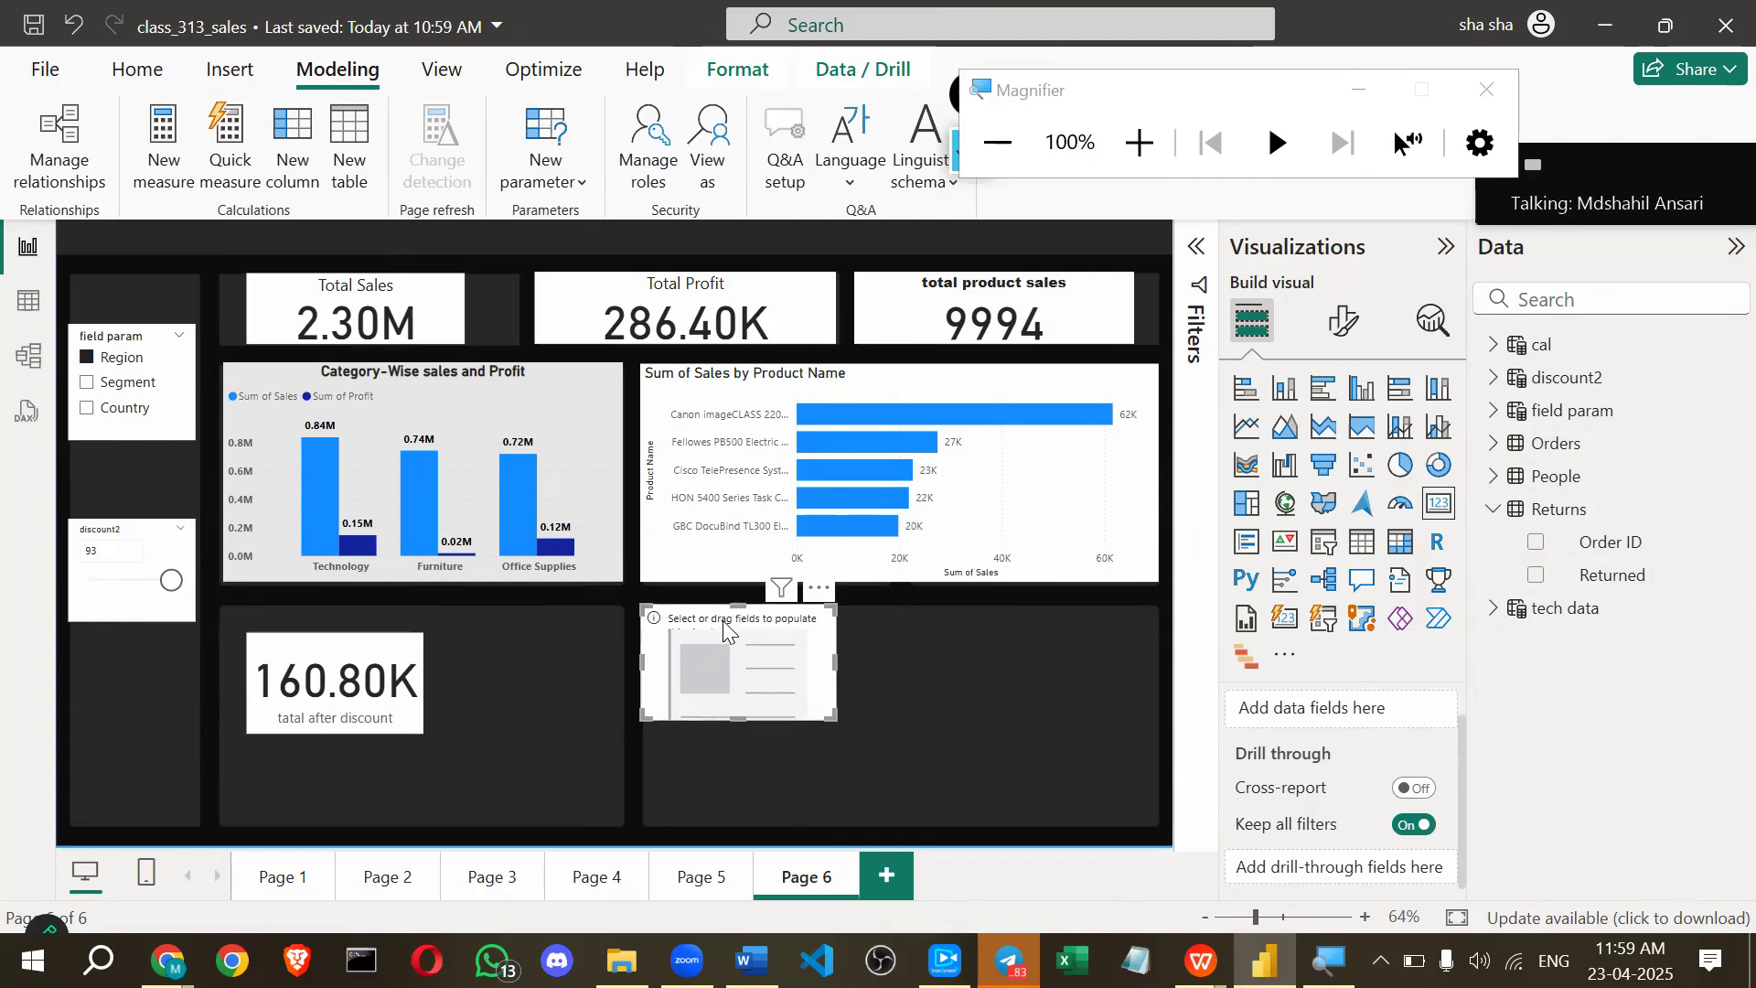
pyautogui.press('Delete')
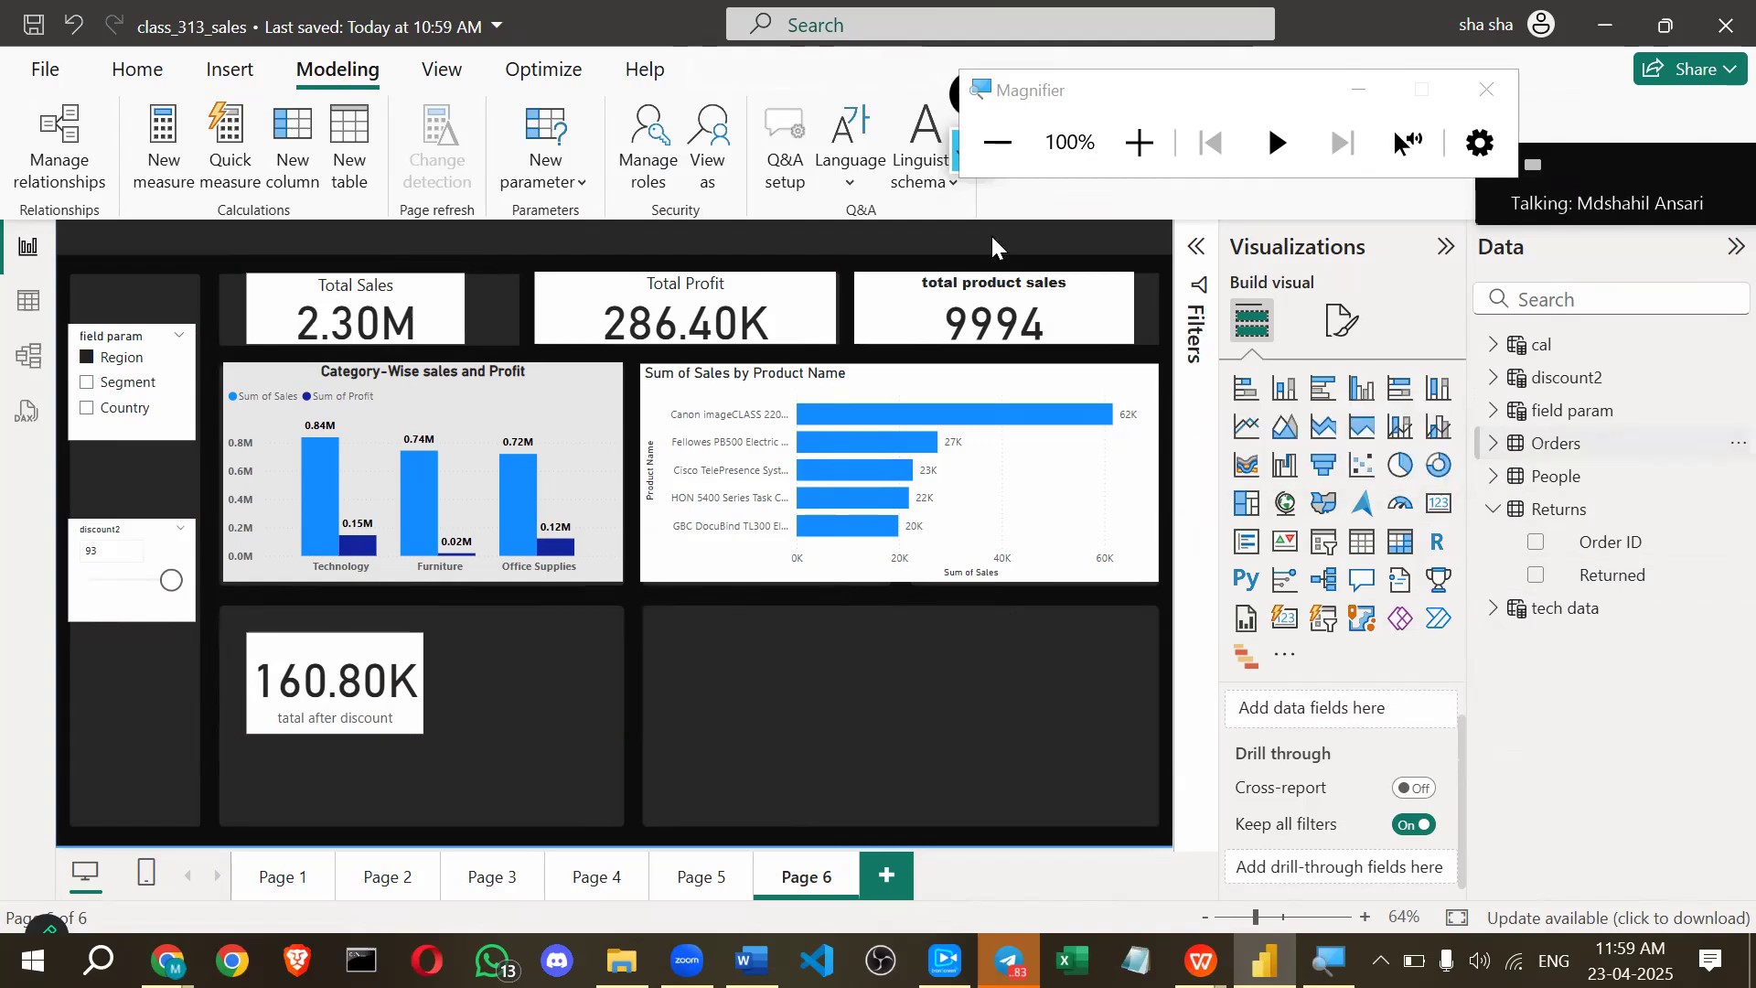
pyautogui.click(219, 72)
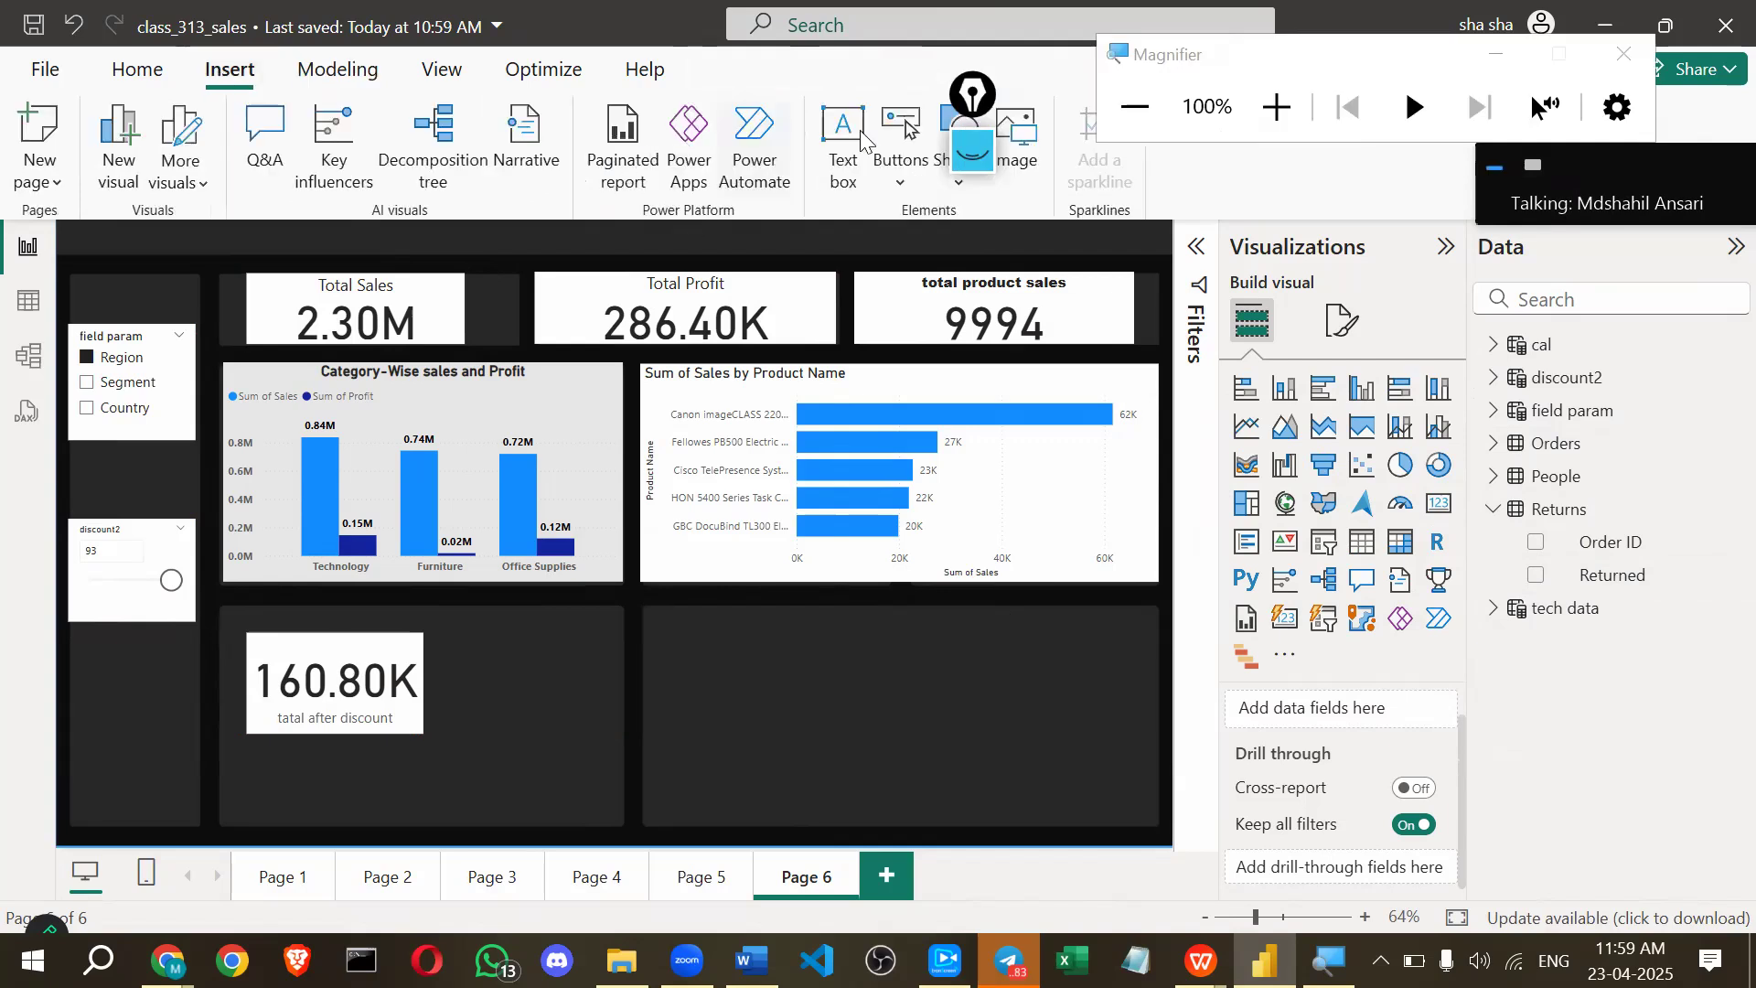
pyautogui.click(153, 81)
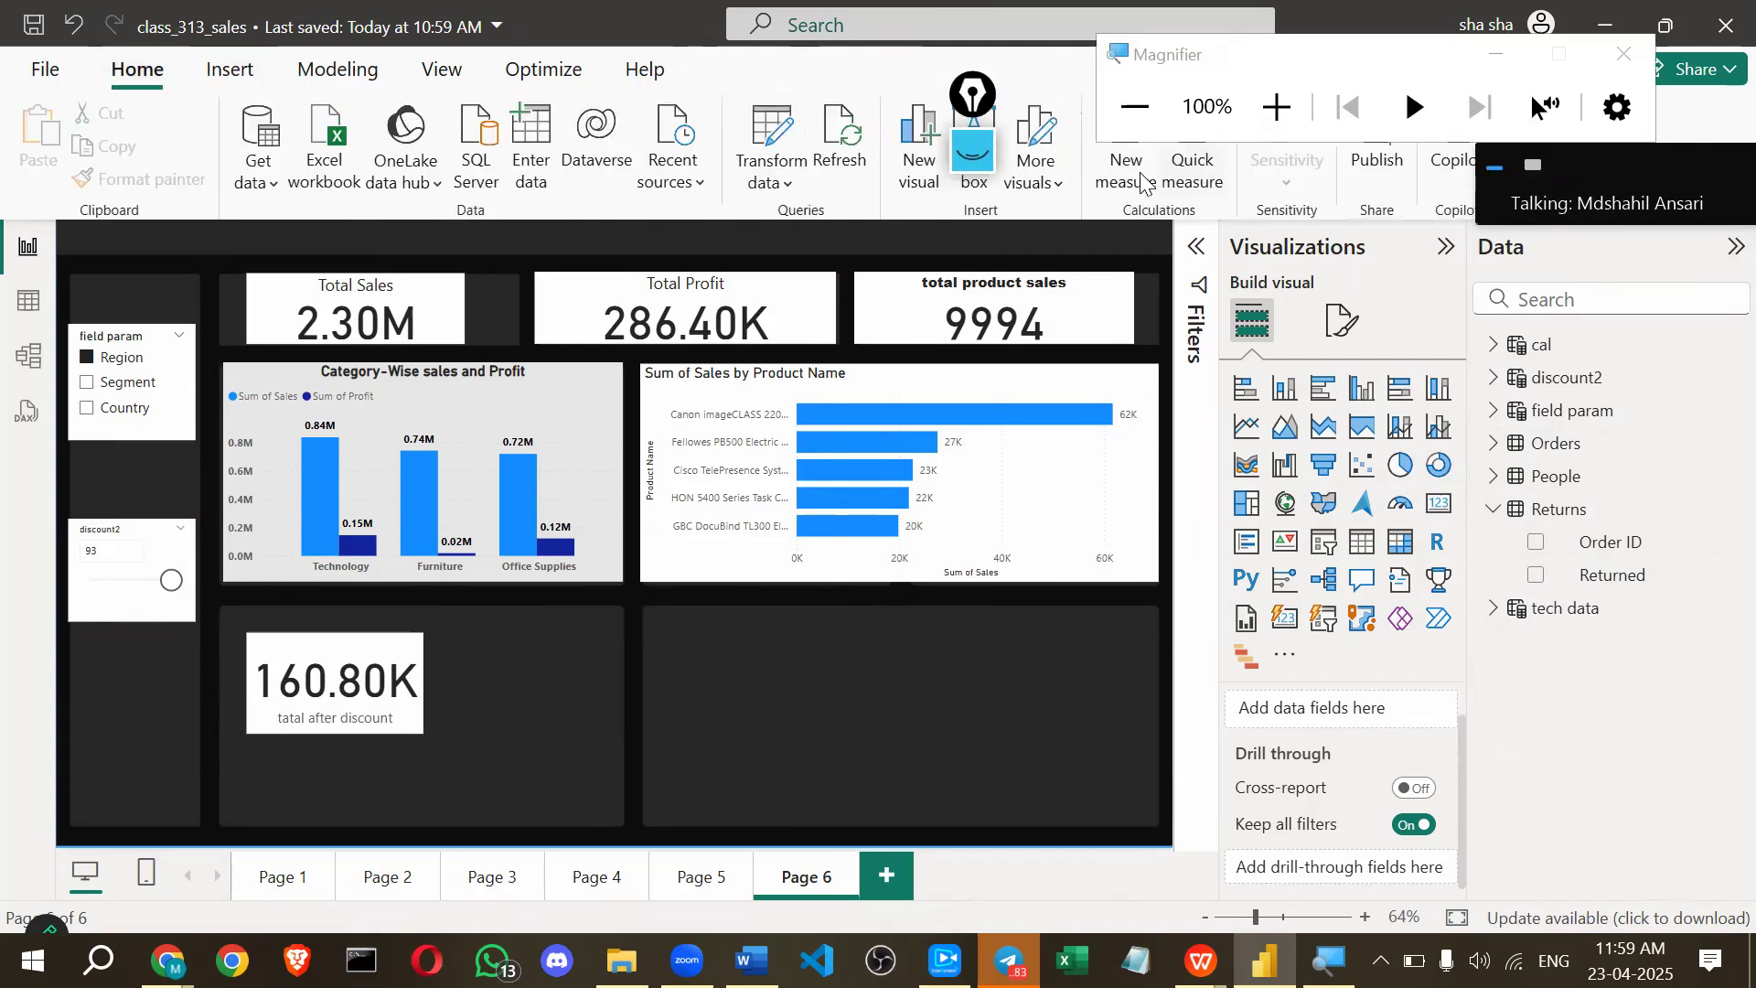
pyautogui.moveTo(1242, 44); pyautogui.dragTo(1314, 30)
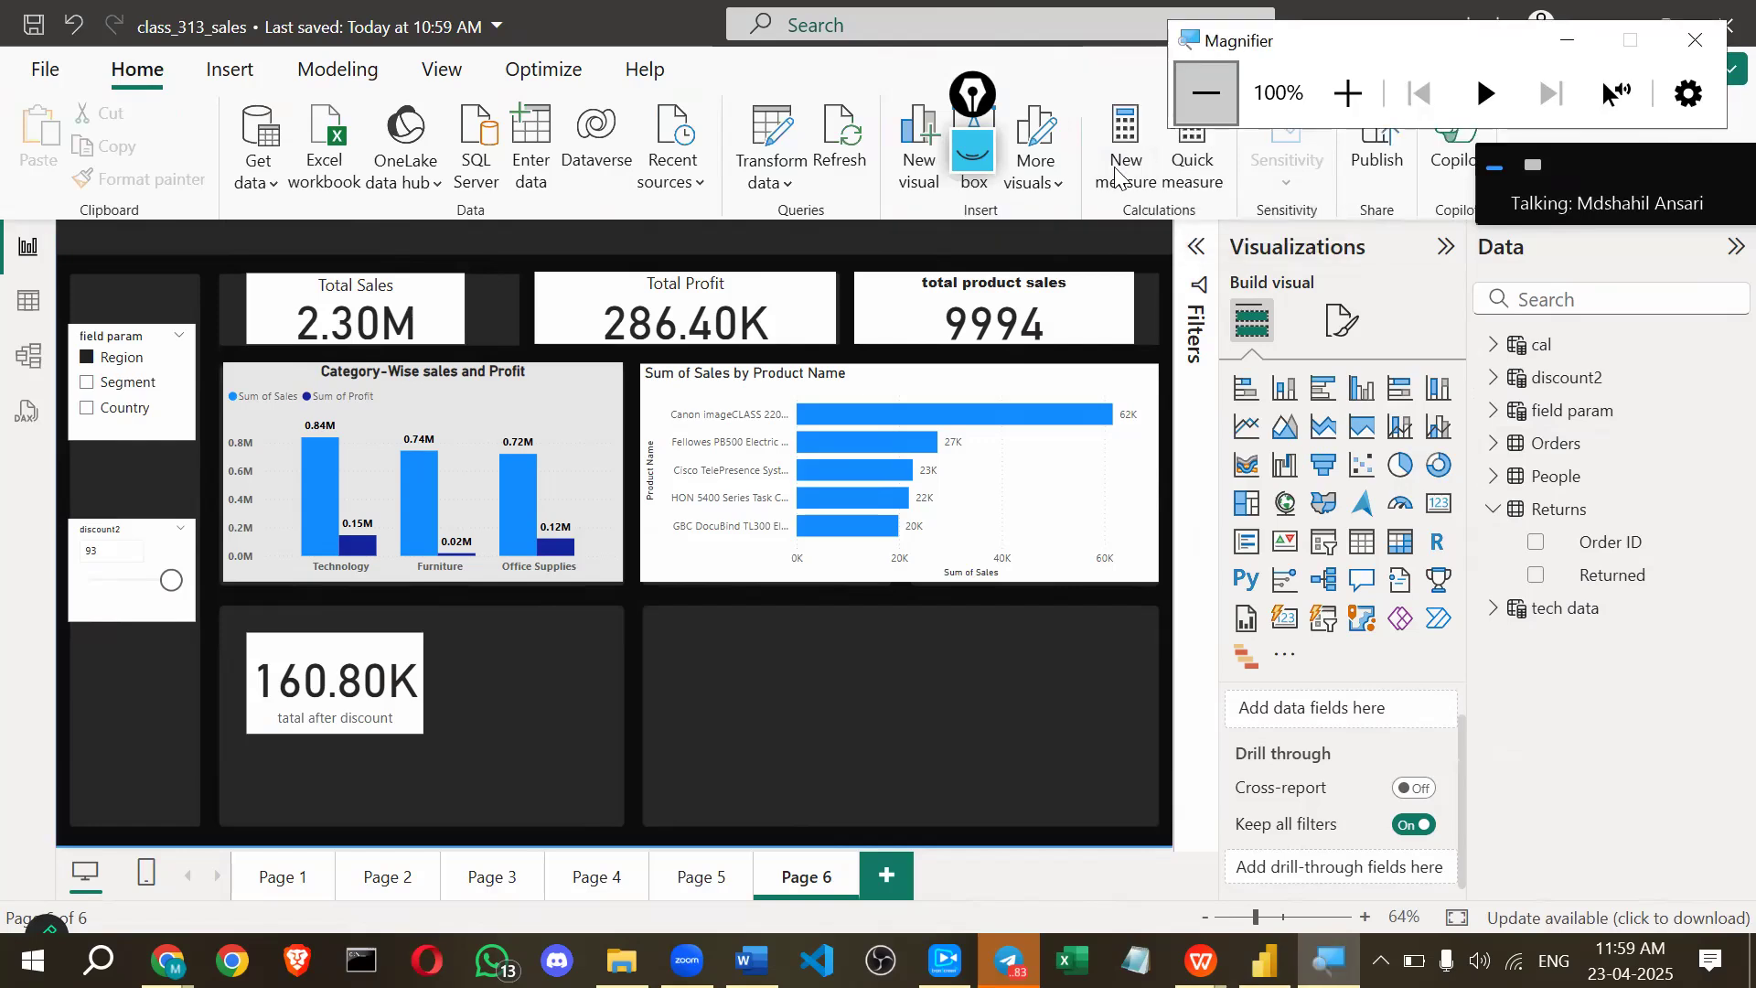
pyautogui.click(1127, 179)
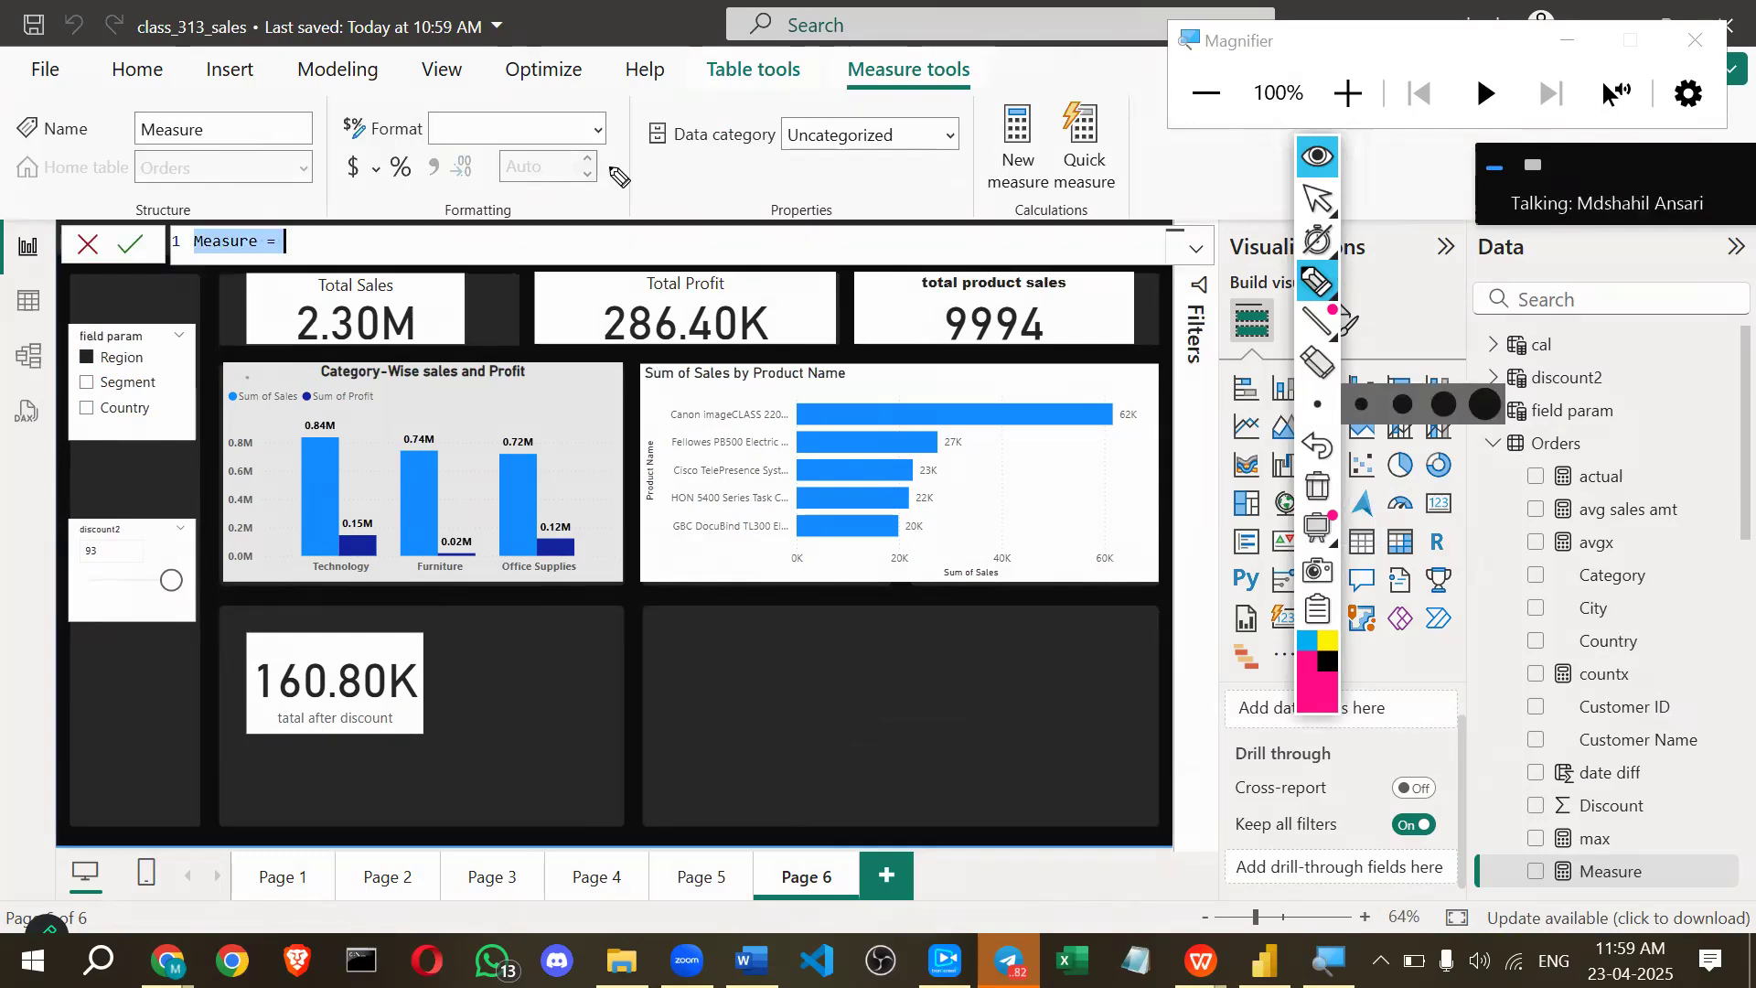
pyautogui.moveTo(652, 117)
pyautogui.mouseDown()
pyautogui.moveTo(664, 134)
pyautogui.moveTo(695, 105)
pyautogui.moveTo(741, 122)
pyautogui.mouseUp()
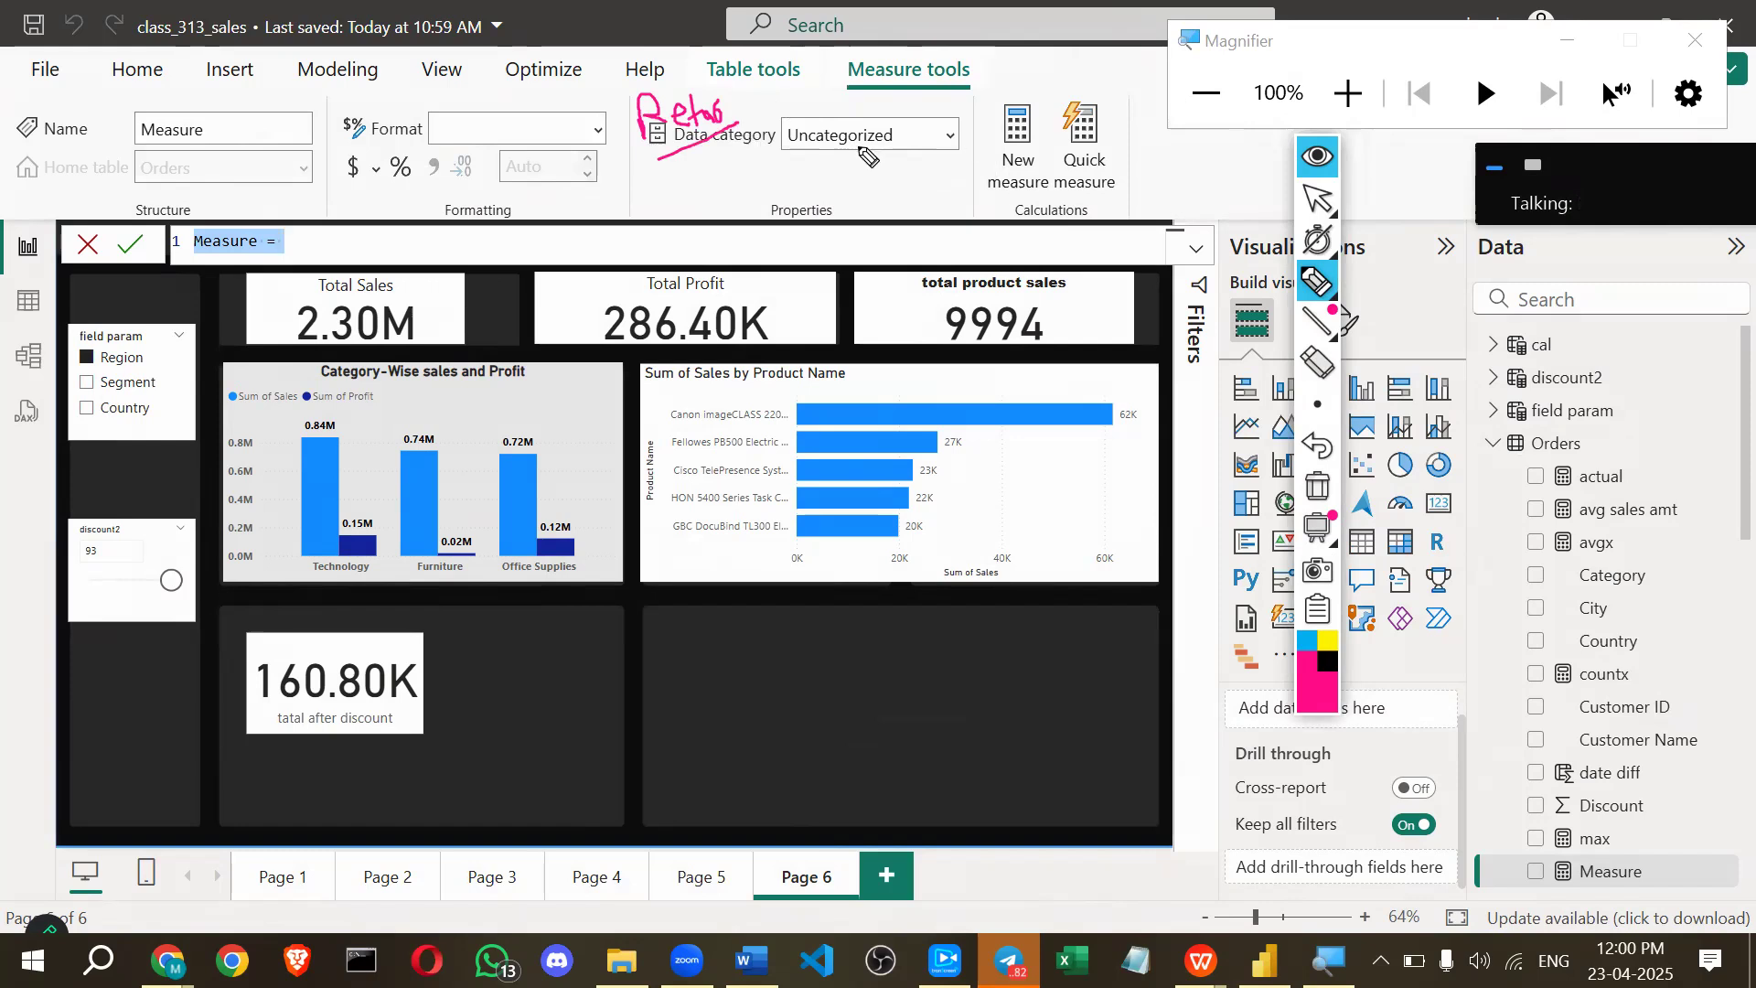
pyautogui.moveTo(857, 147); pyautogui.dragTo(958, 135)
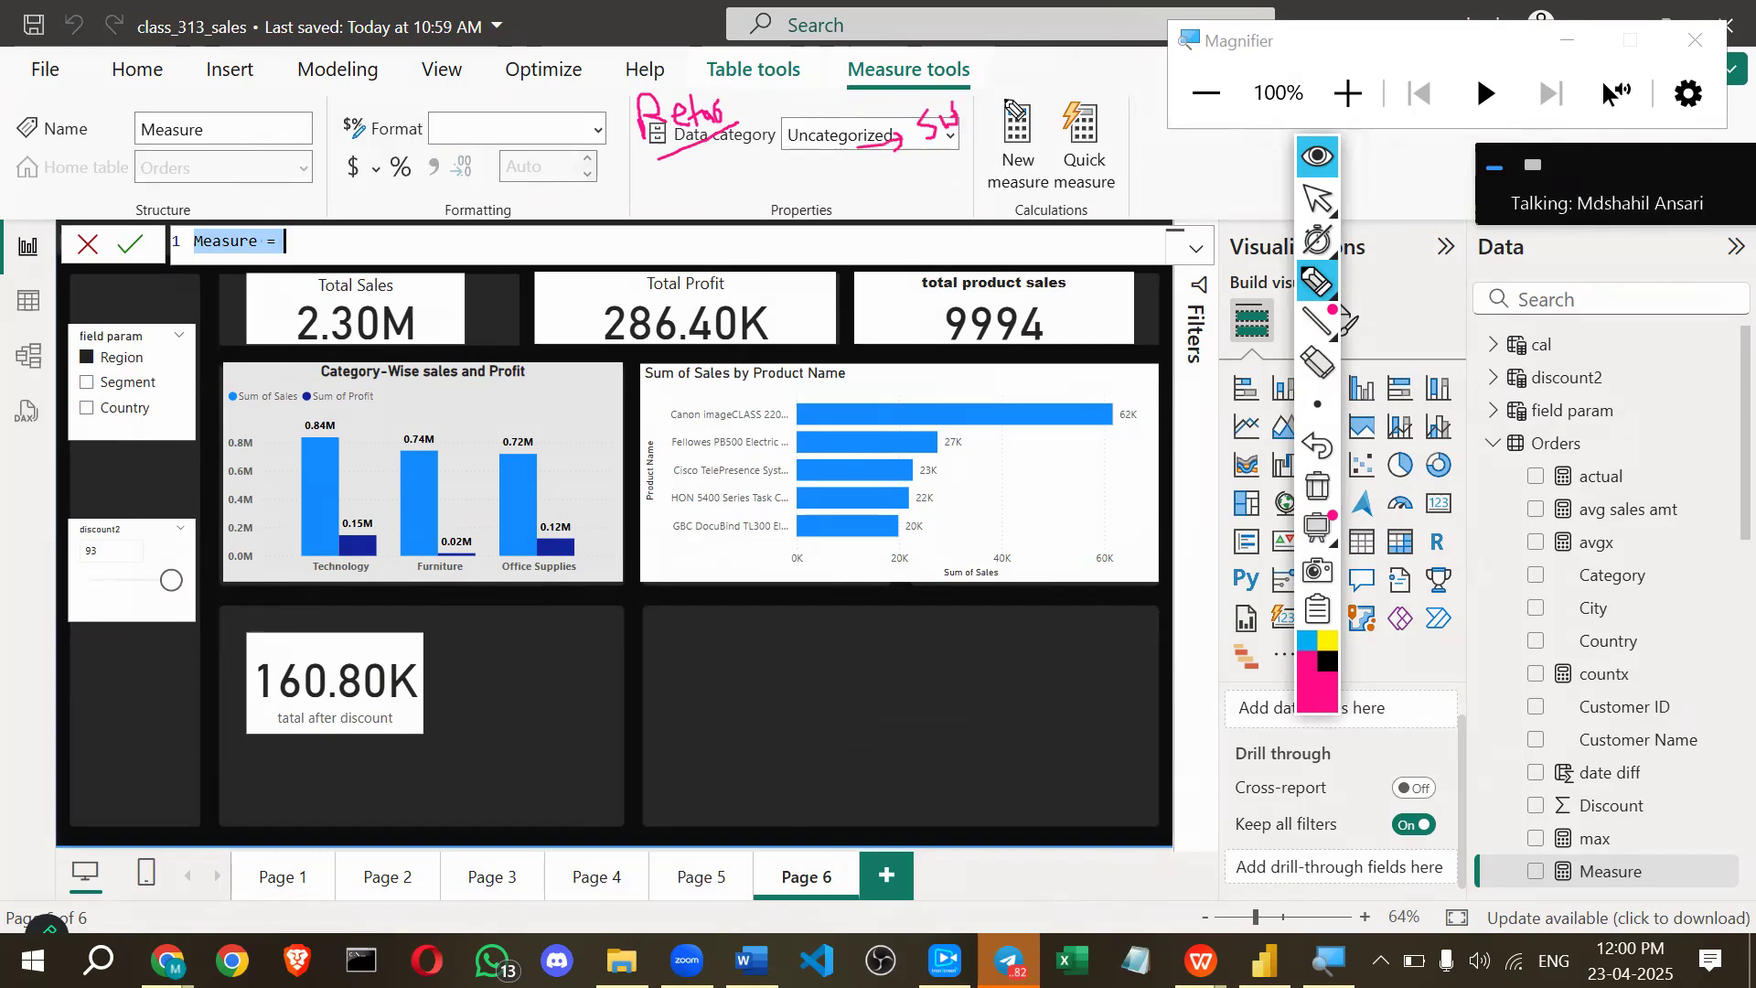
pyautogui.moveTo(999, 76)
pyautogui.mouseDown()
pyautogui.moveTo(1026, 121)
pyautogui.moveTo(1049, 95)
pyautogui.moveTo(1134, 106)
pyautogui.mouseUp()
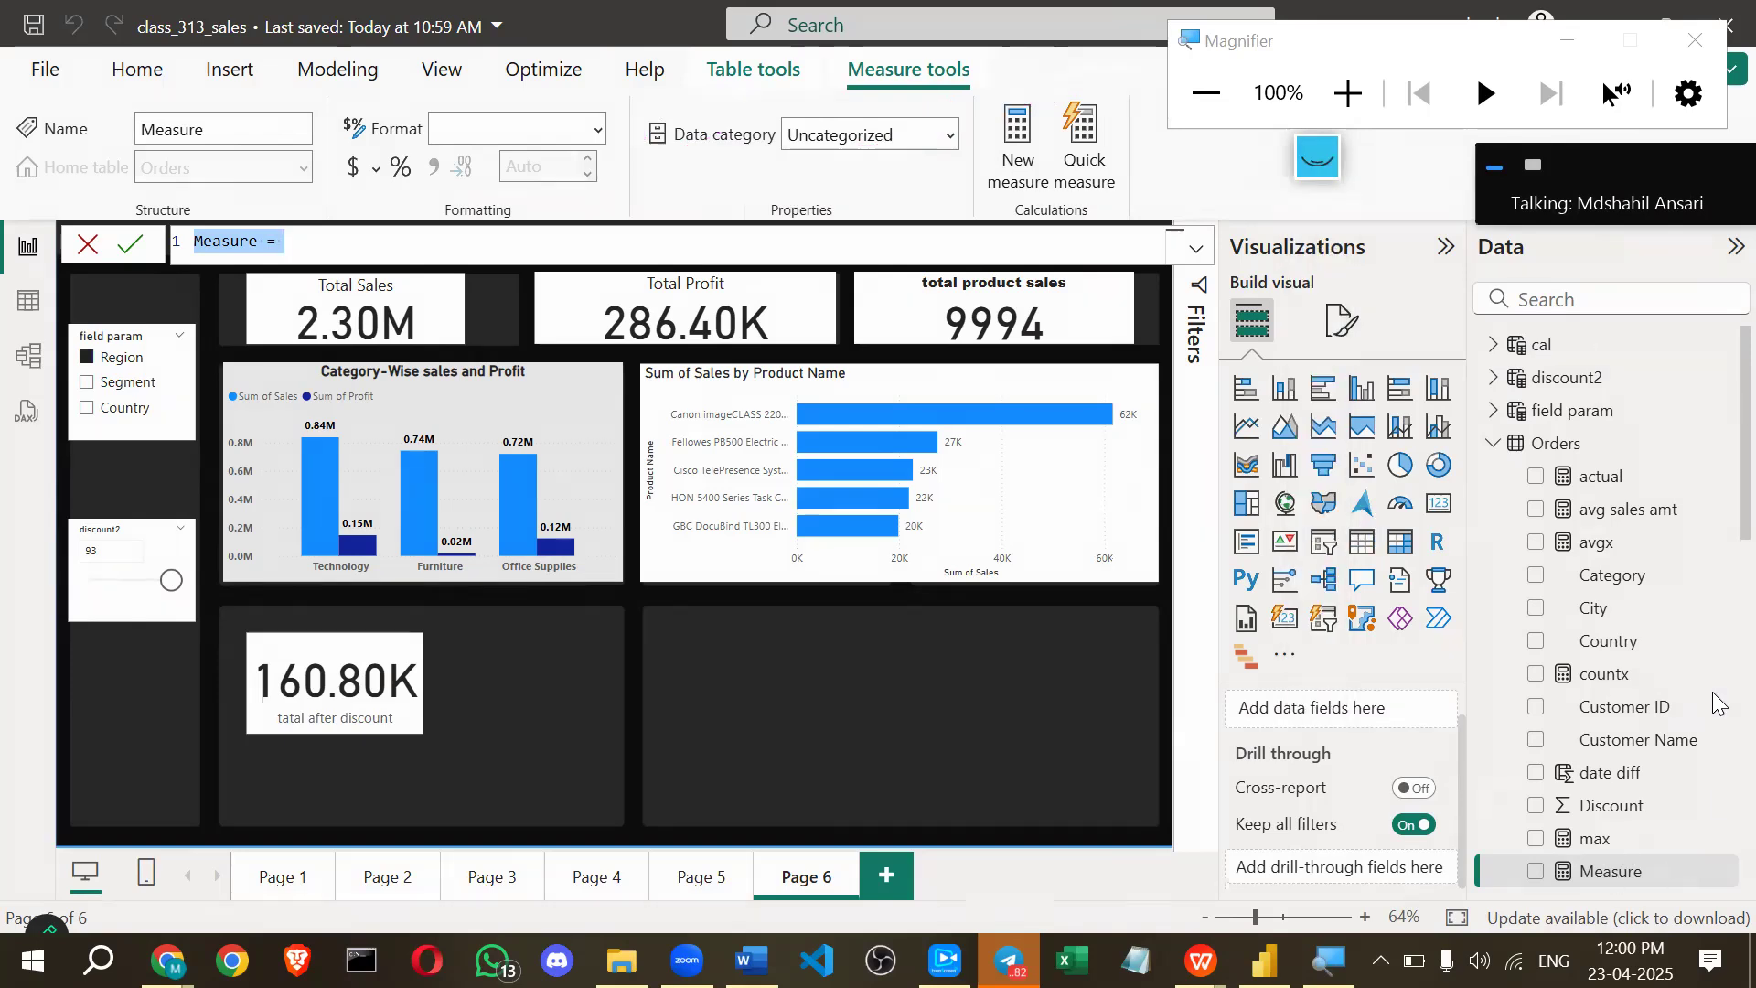
pyautogui.scroll(-10, 1626, 682)
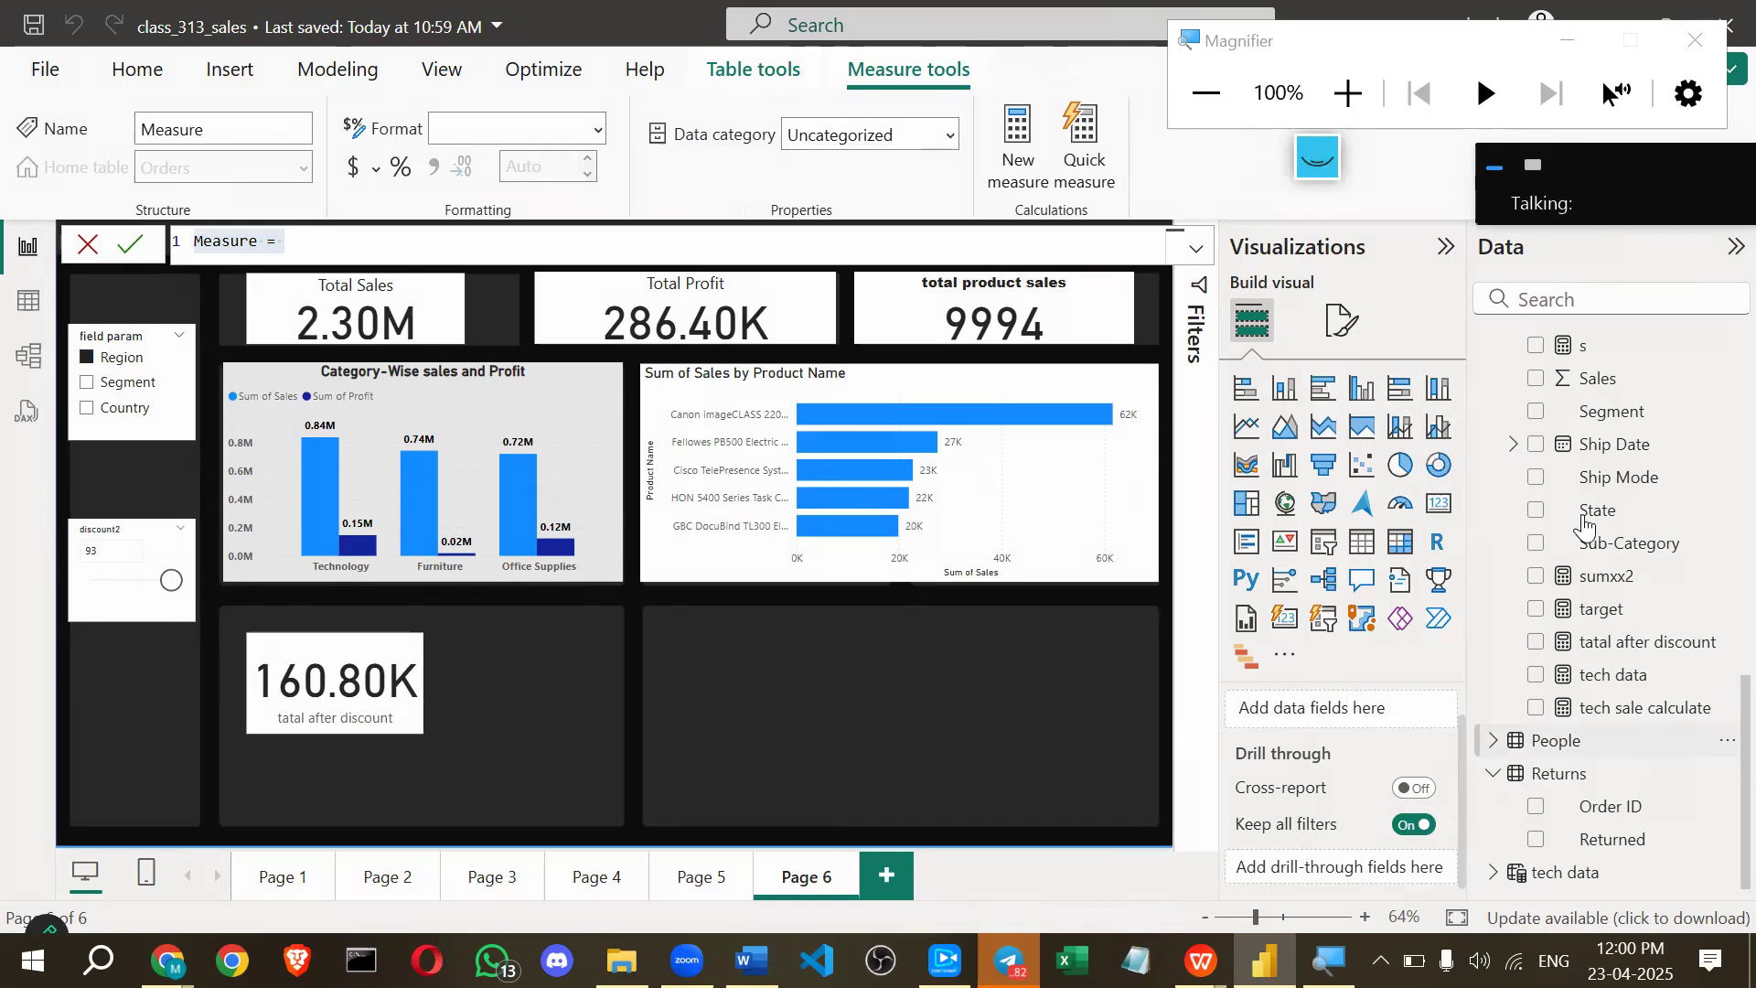
pyautogui.scroll(1, 1618, 585)
pyautogui.scroll(-1, 1617, 586)
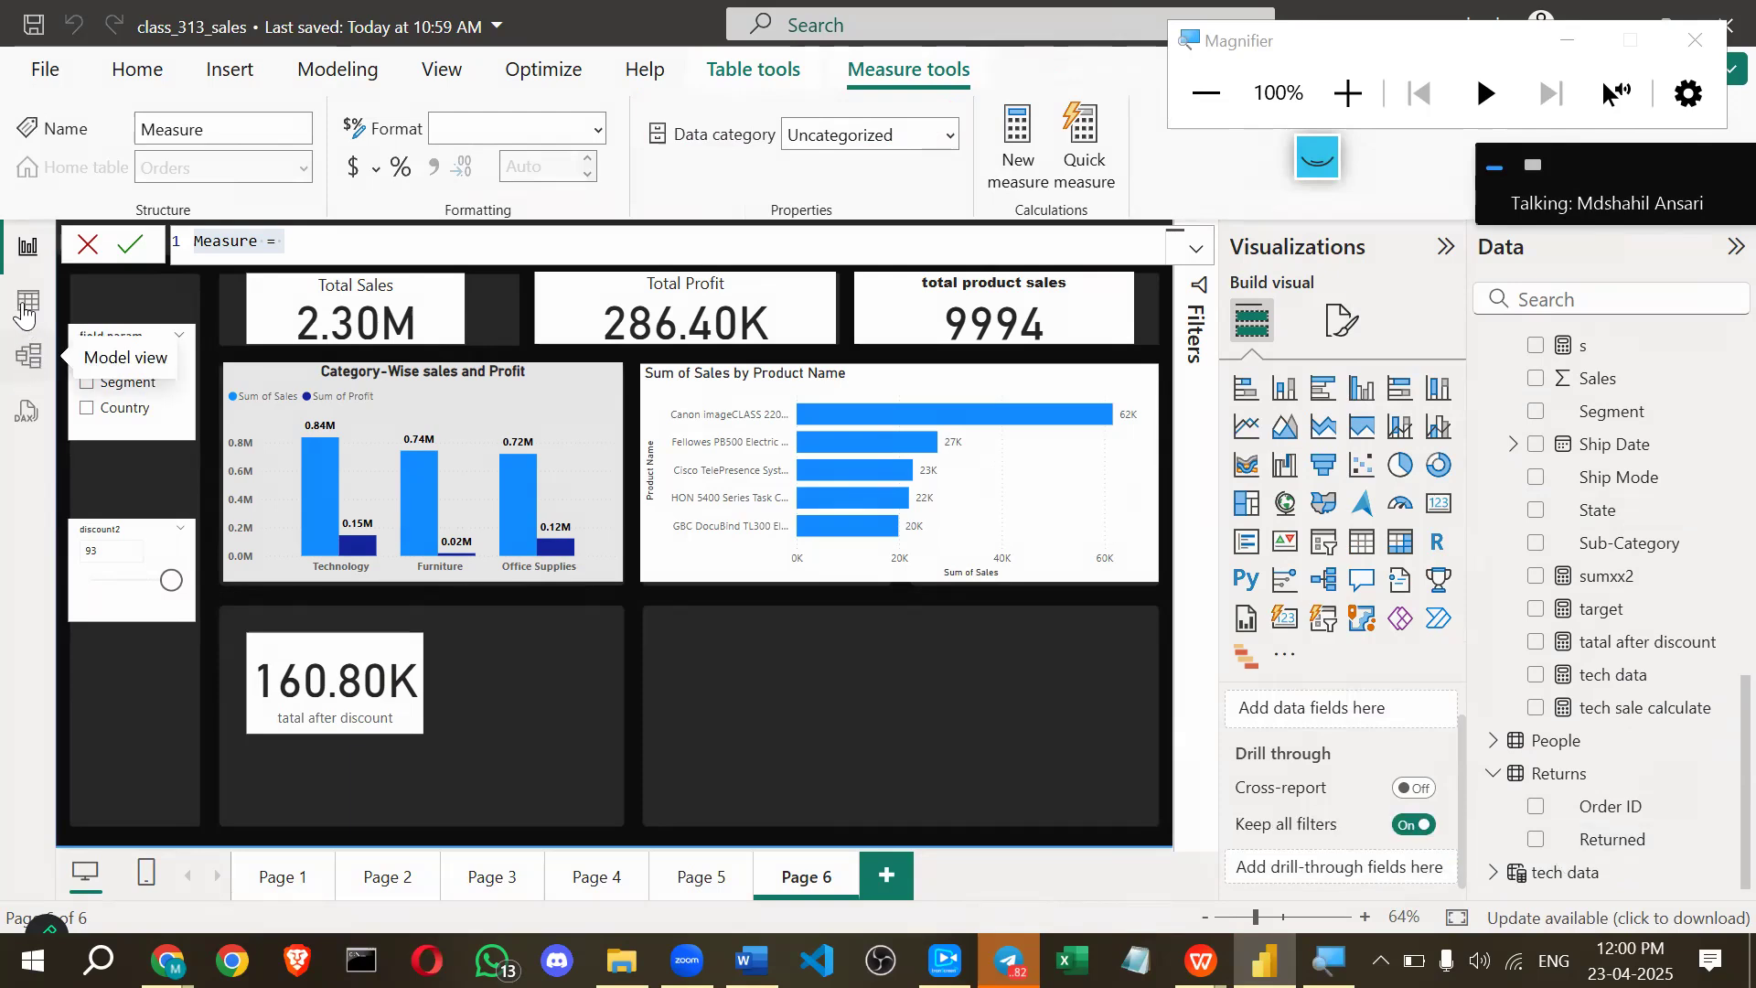
pyautogui.press('Escape')
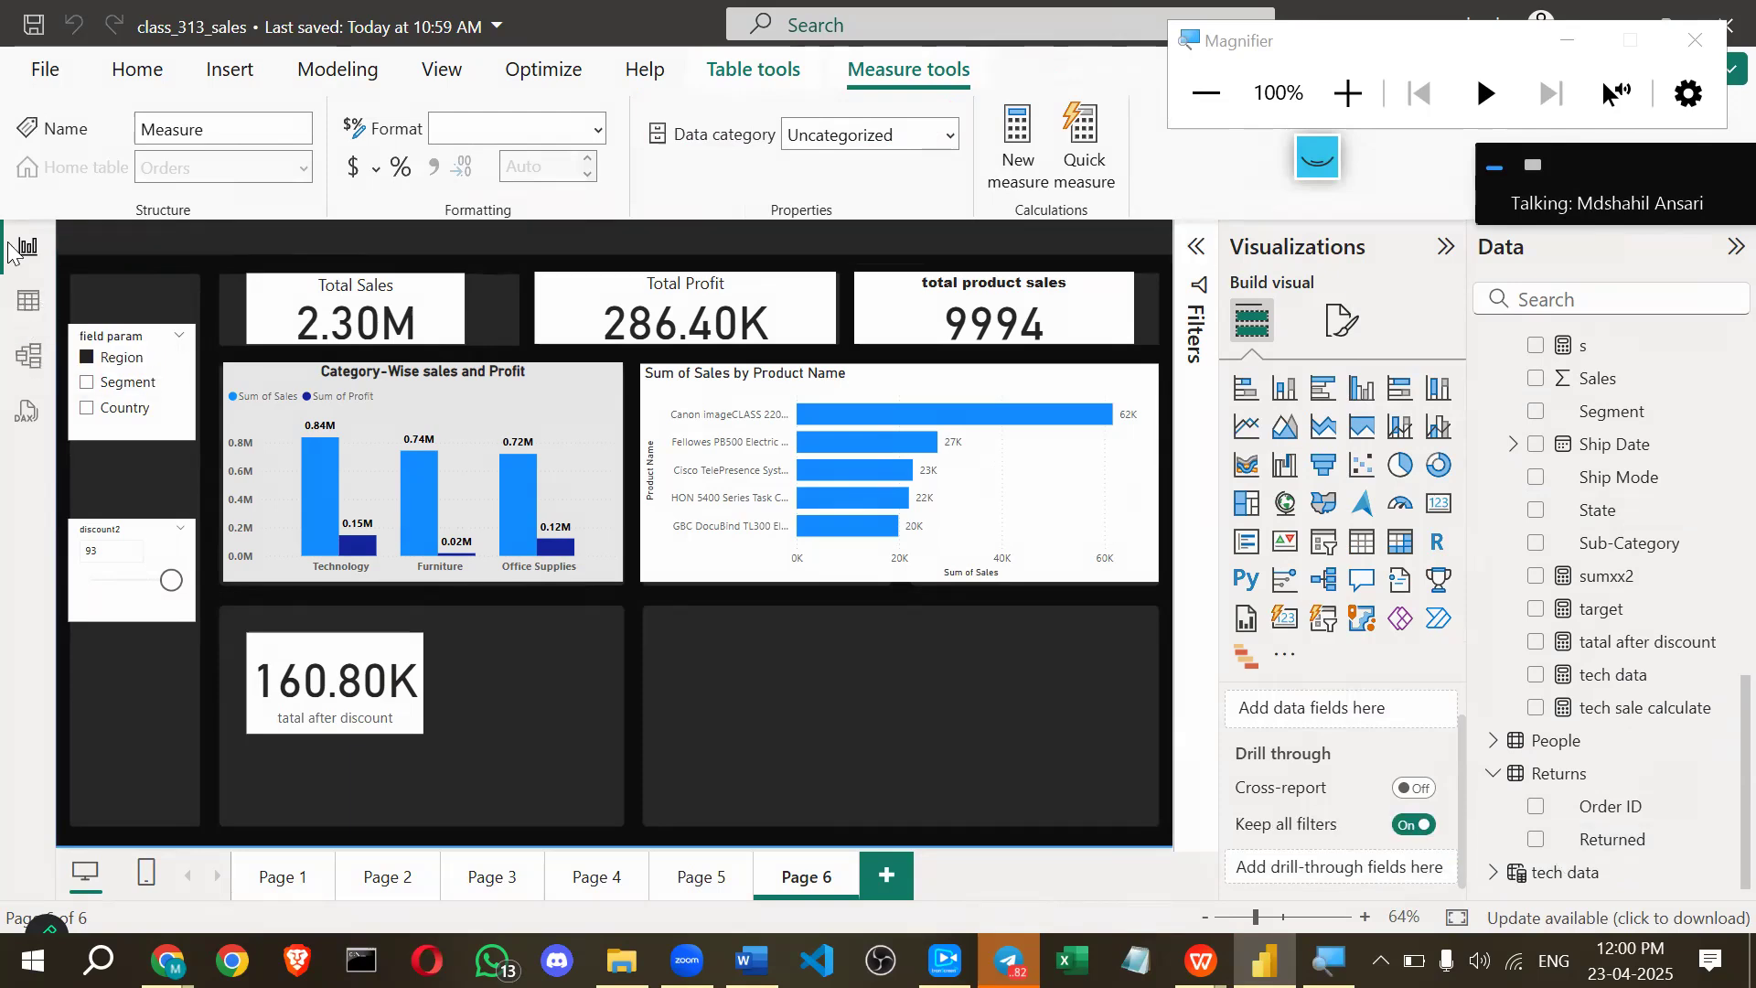
# Compare the Orders and Returns tables in the table view, including their Order ID columns and the sales columns of Orders.
pyautogui.click(26, 291)
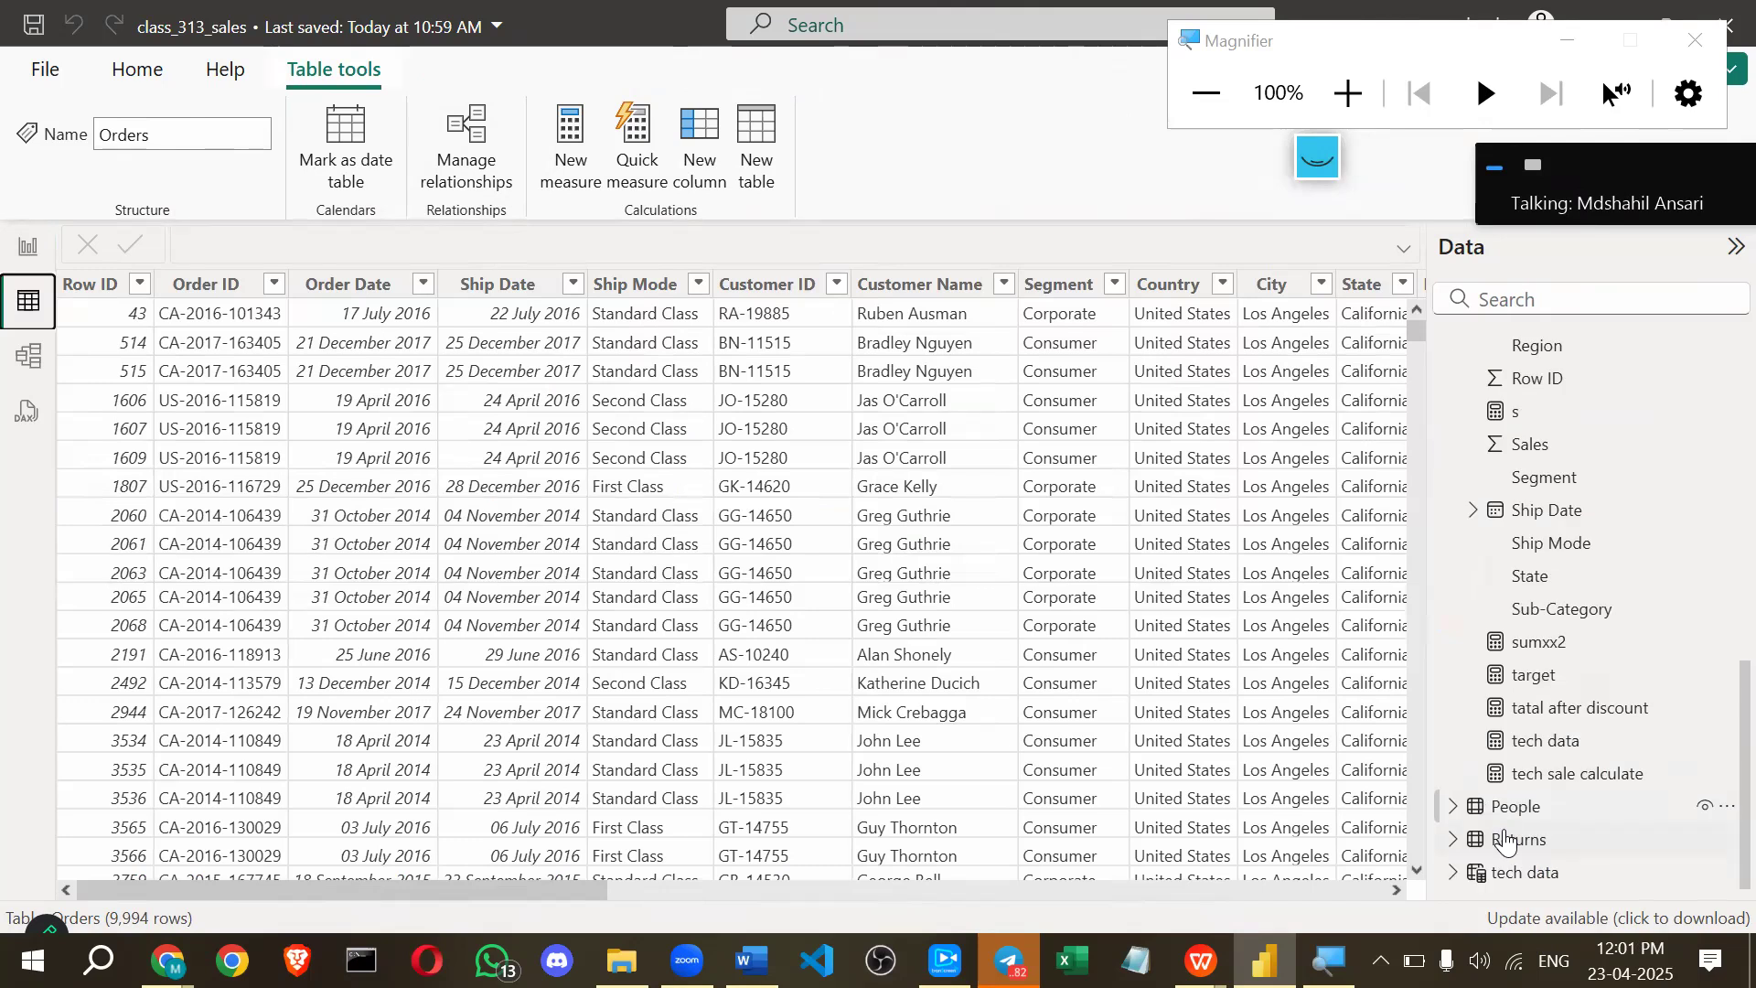
pyautogui.click(1507, 840)
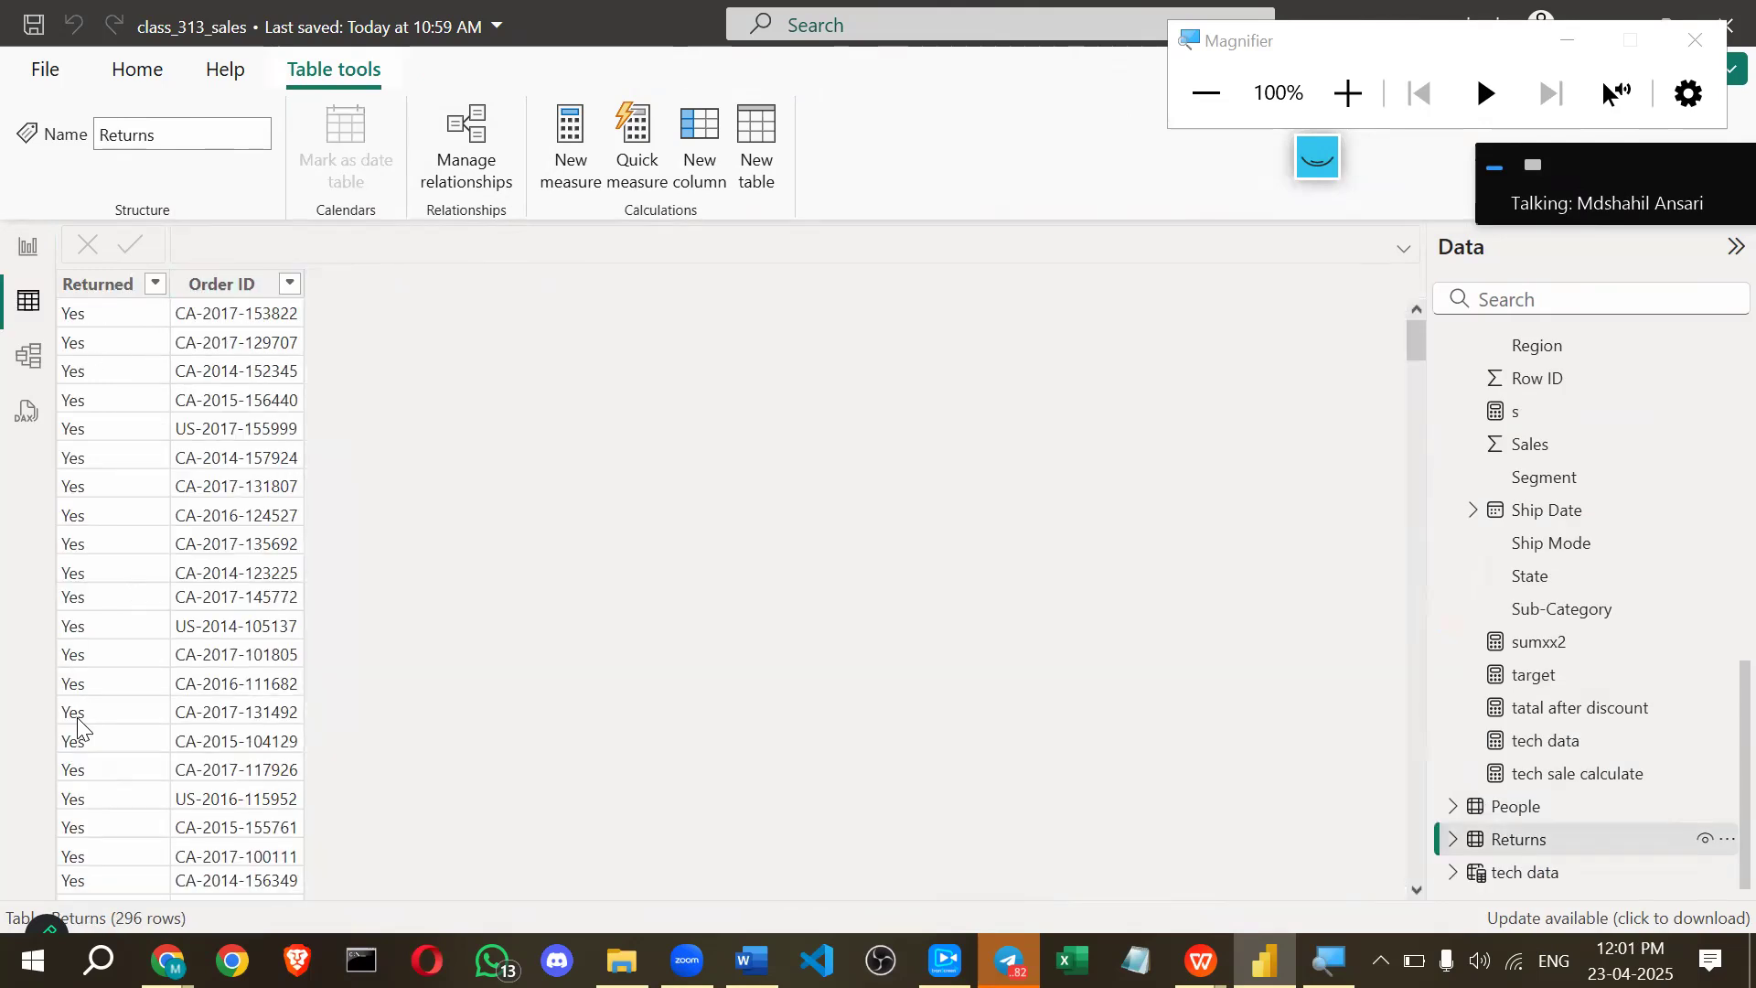
pyautogui.click(27, 255)
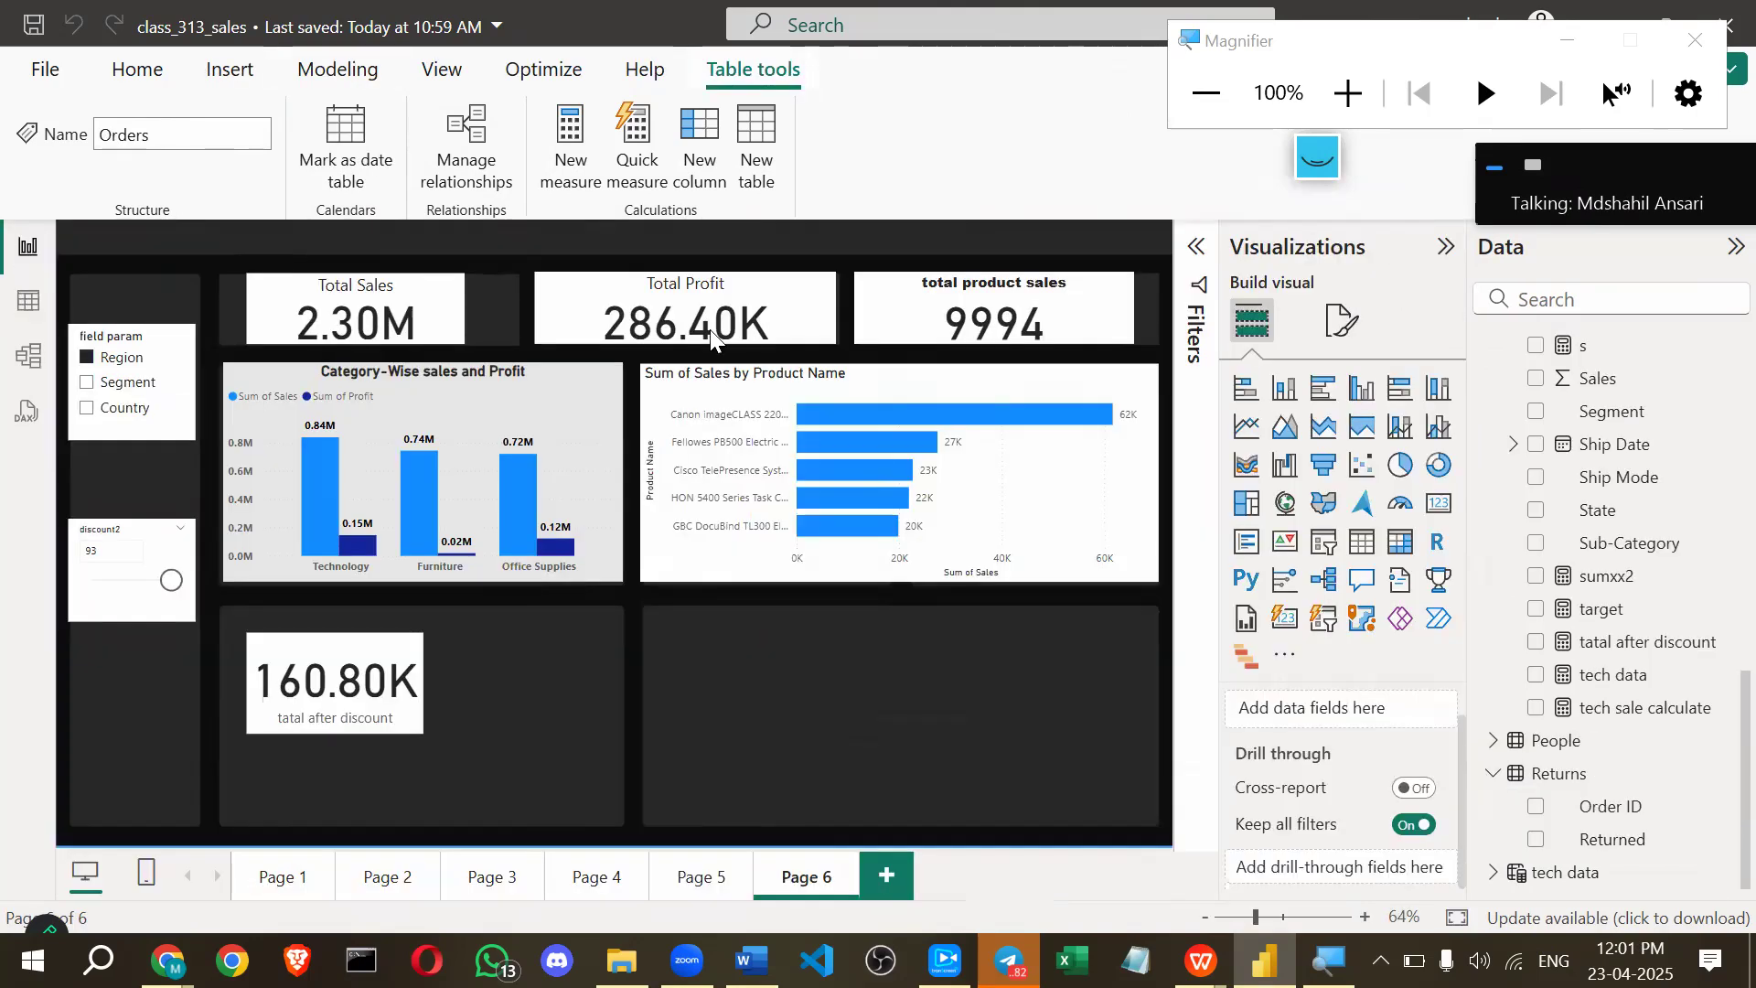
pyautogui.click(29, 301)
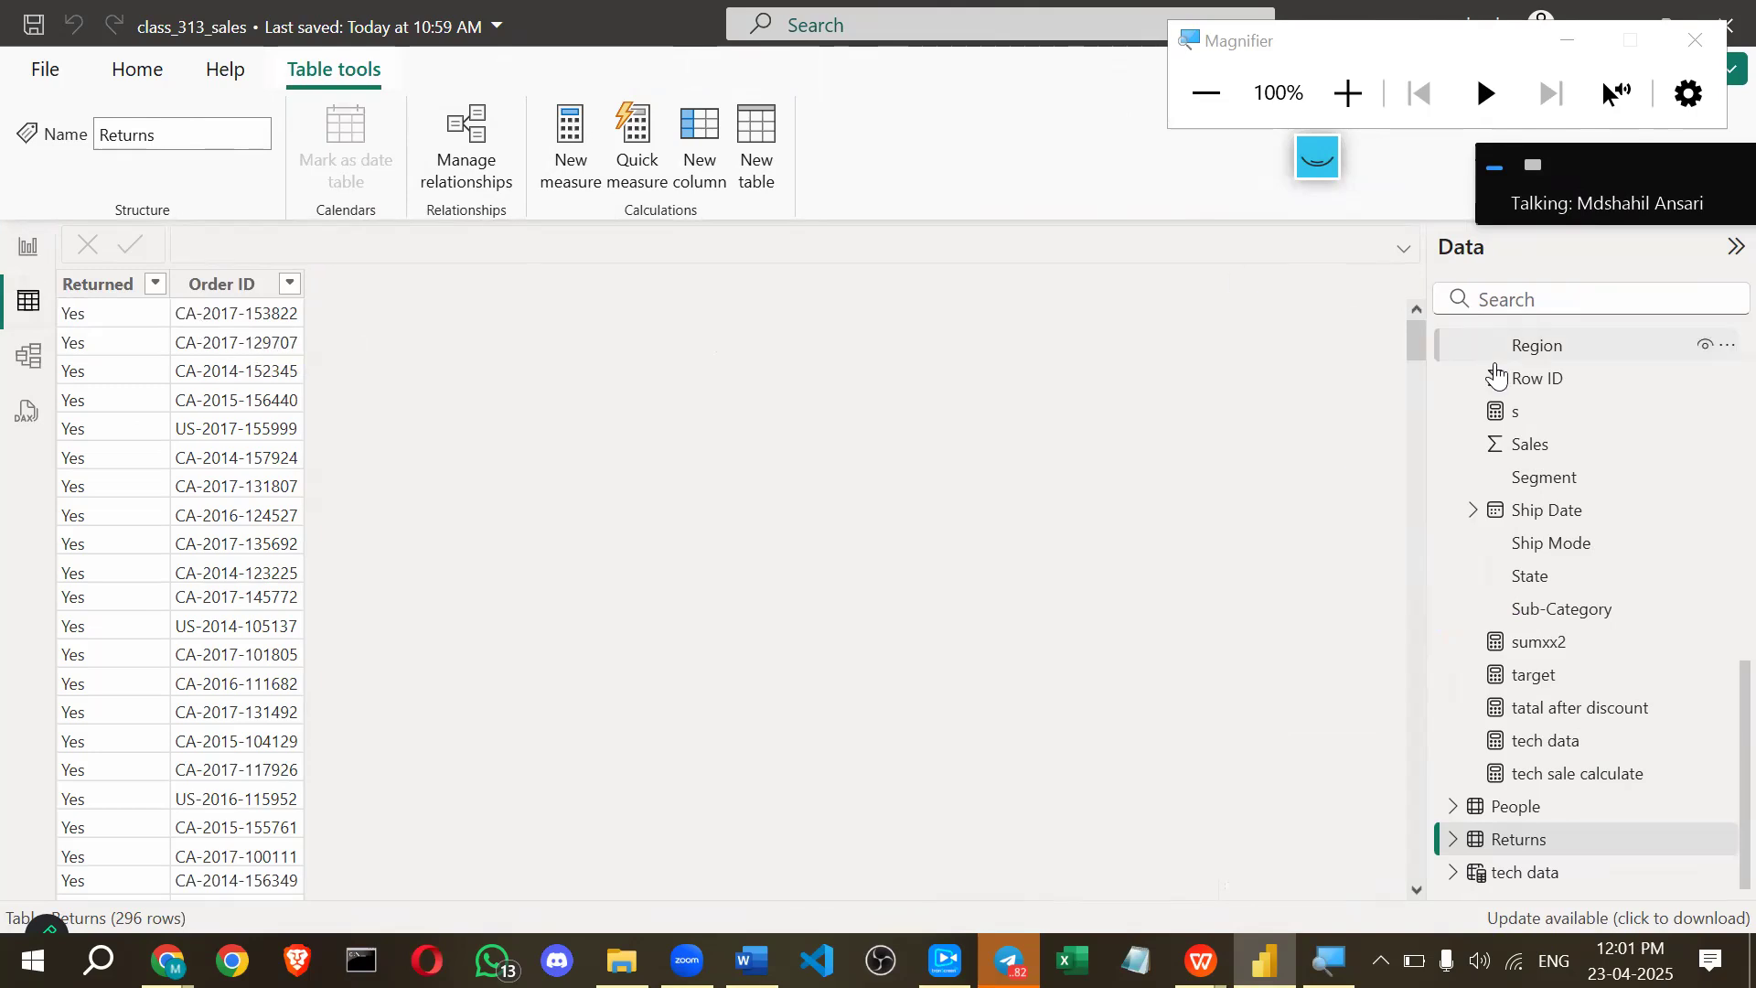
pyautogui.scroll(10, 1537, 467)
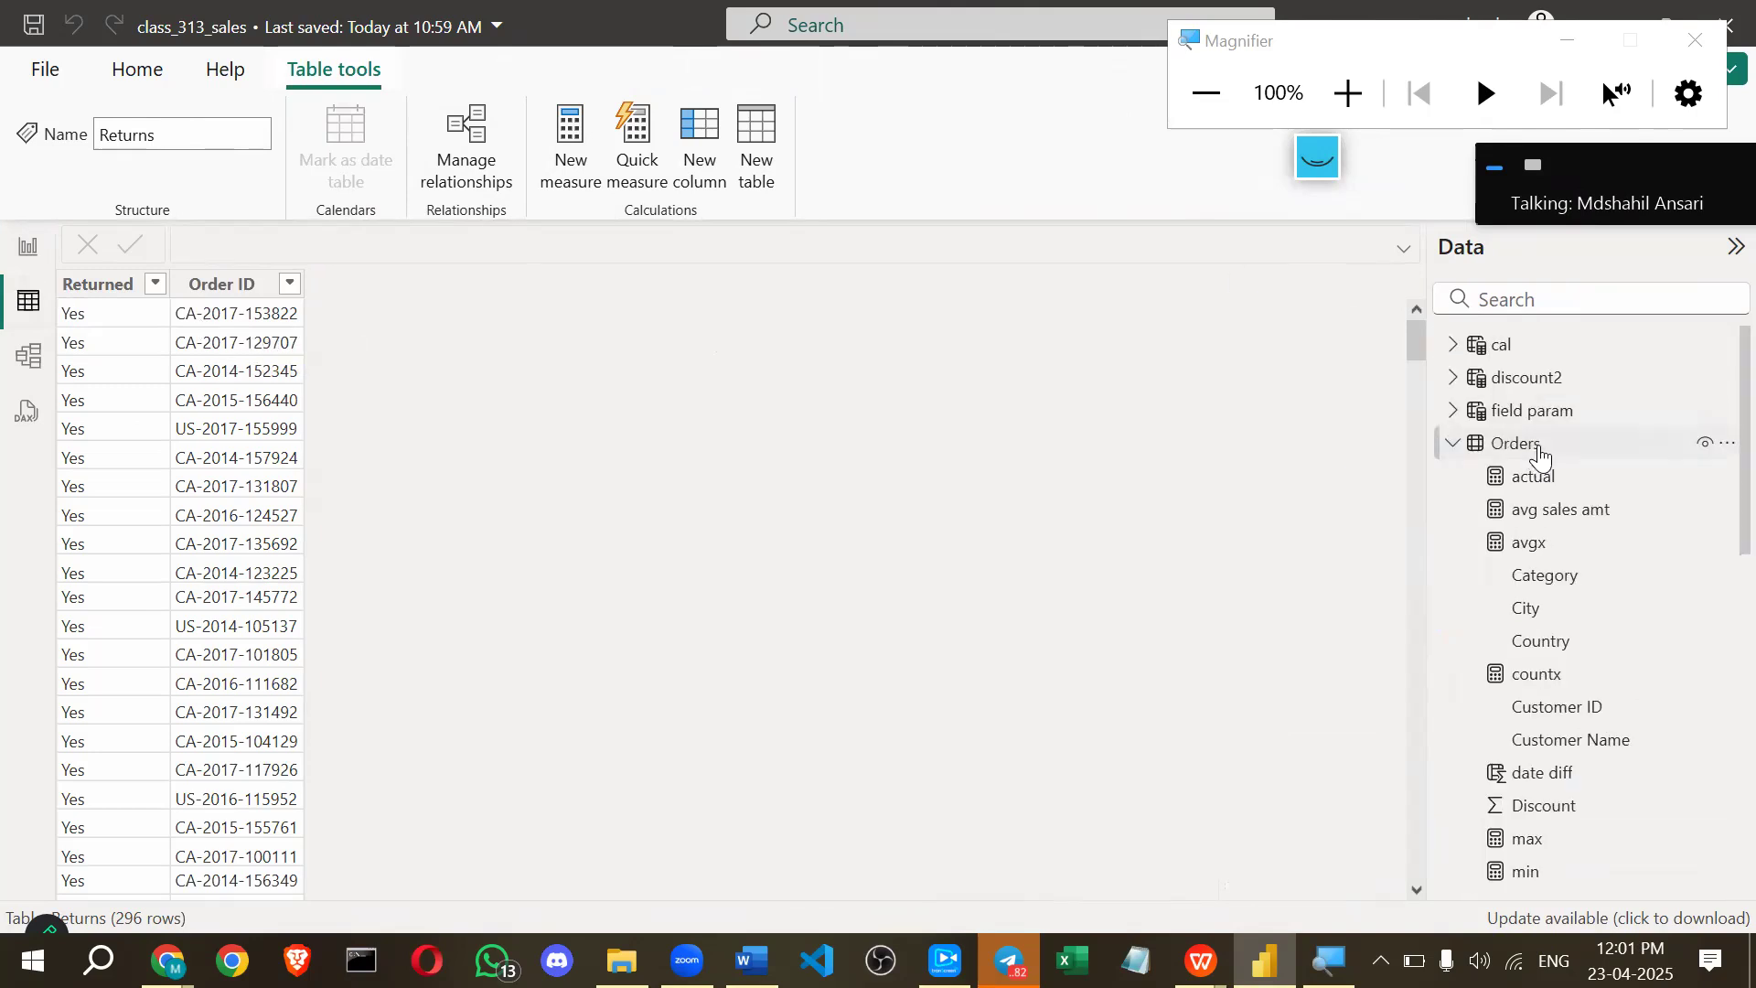
pyautogui.click(1541, 450)
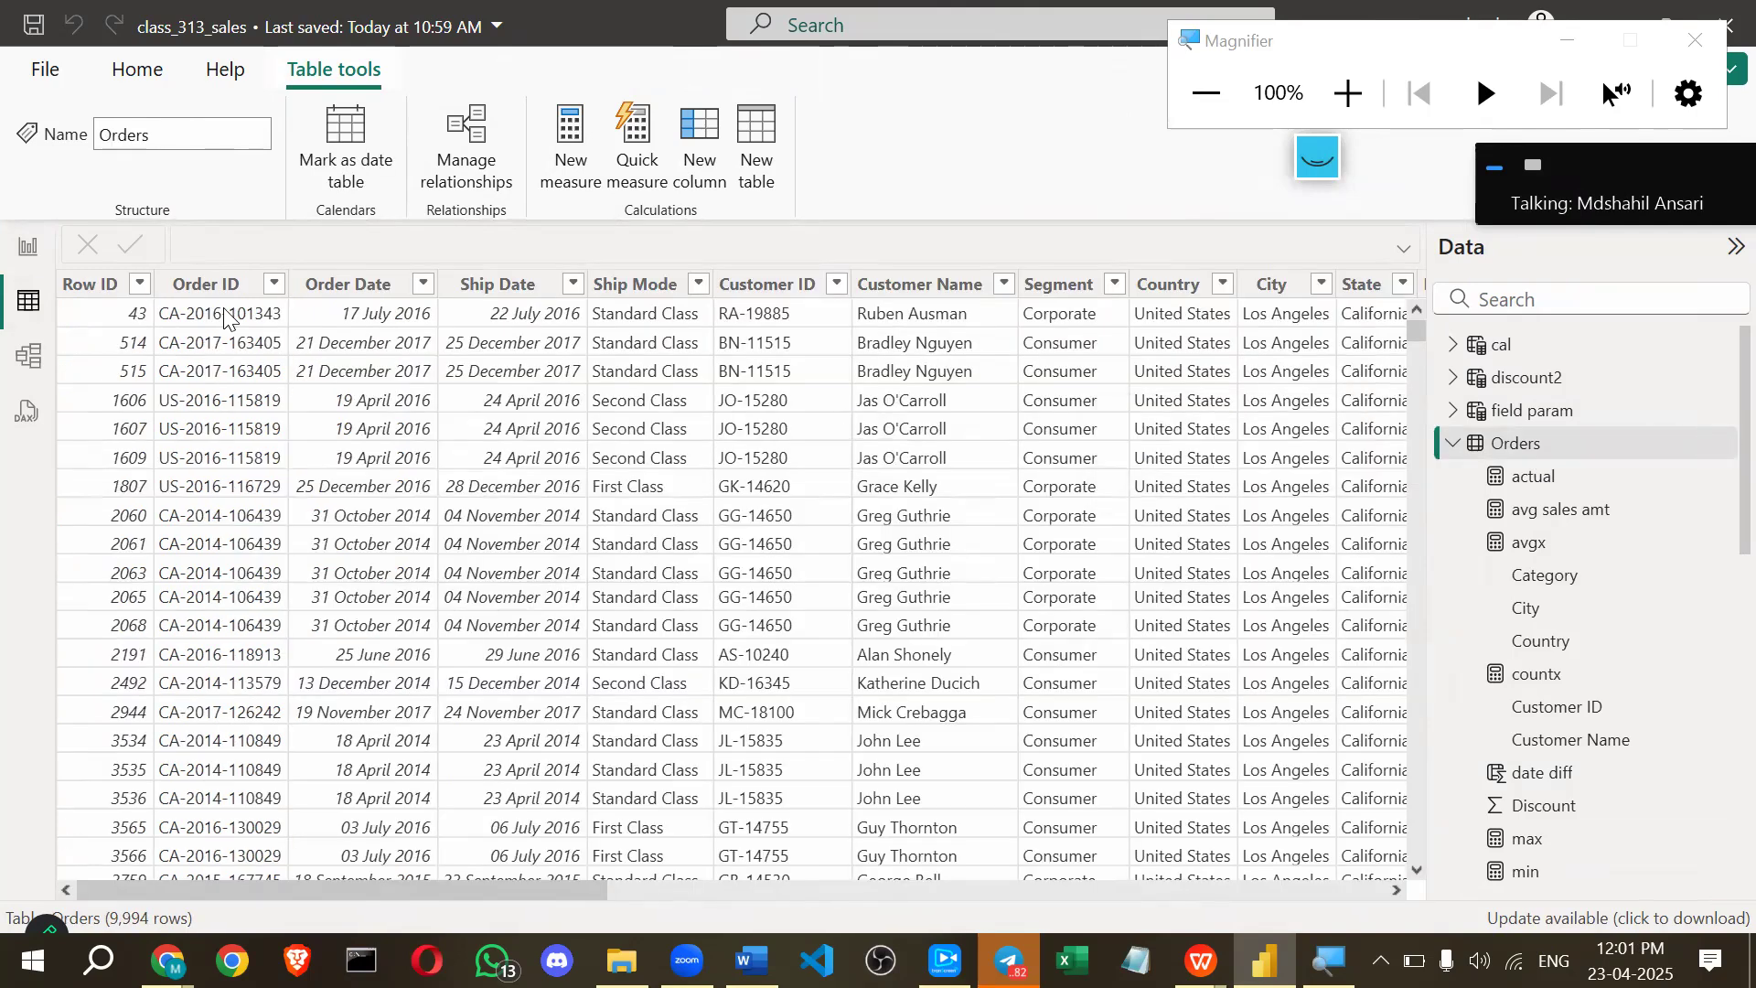
pyautogui.moveTo(586, 898); pyautogui.dragTo(1553, 869)
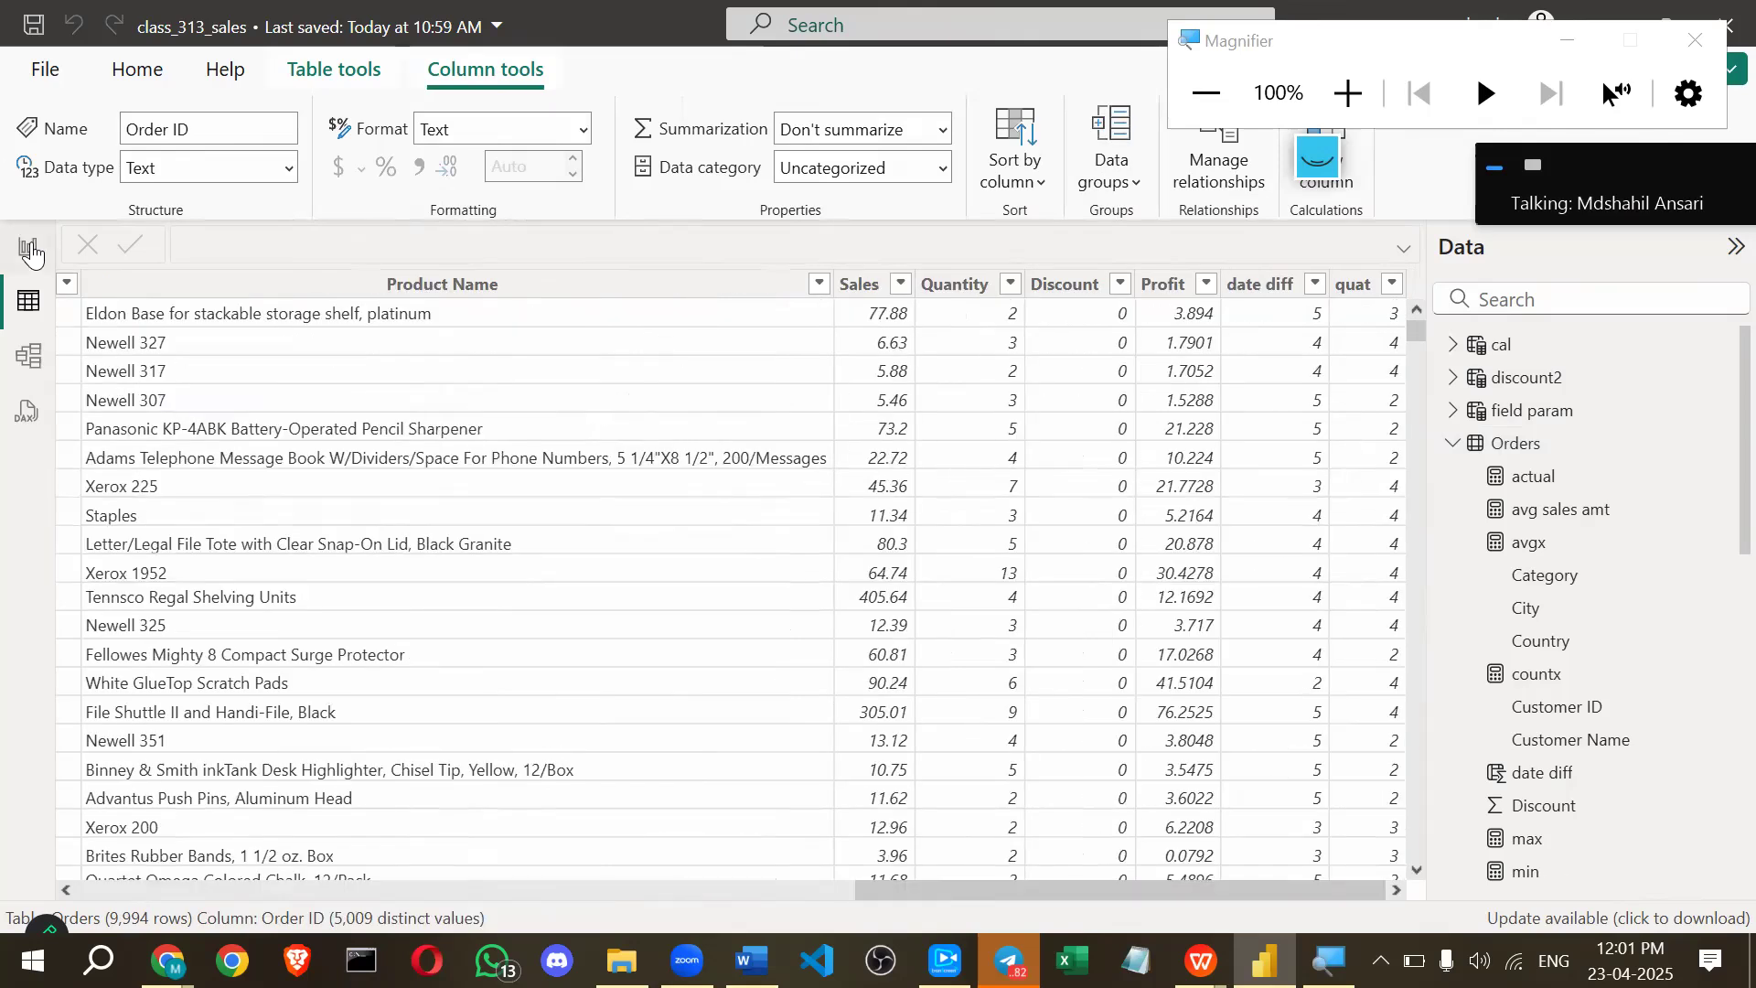
# Return to the report page and start the new measure's formula as return amt = CALCULATE(.
pyautogui.click(30, 249)
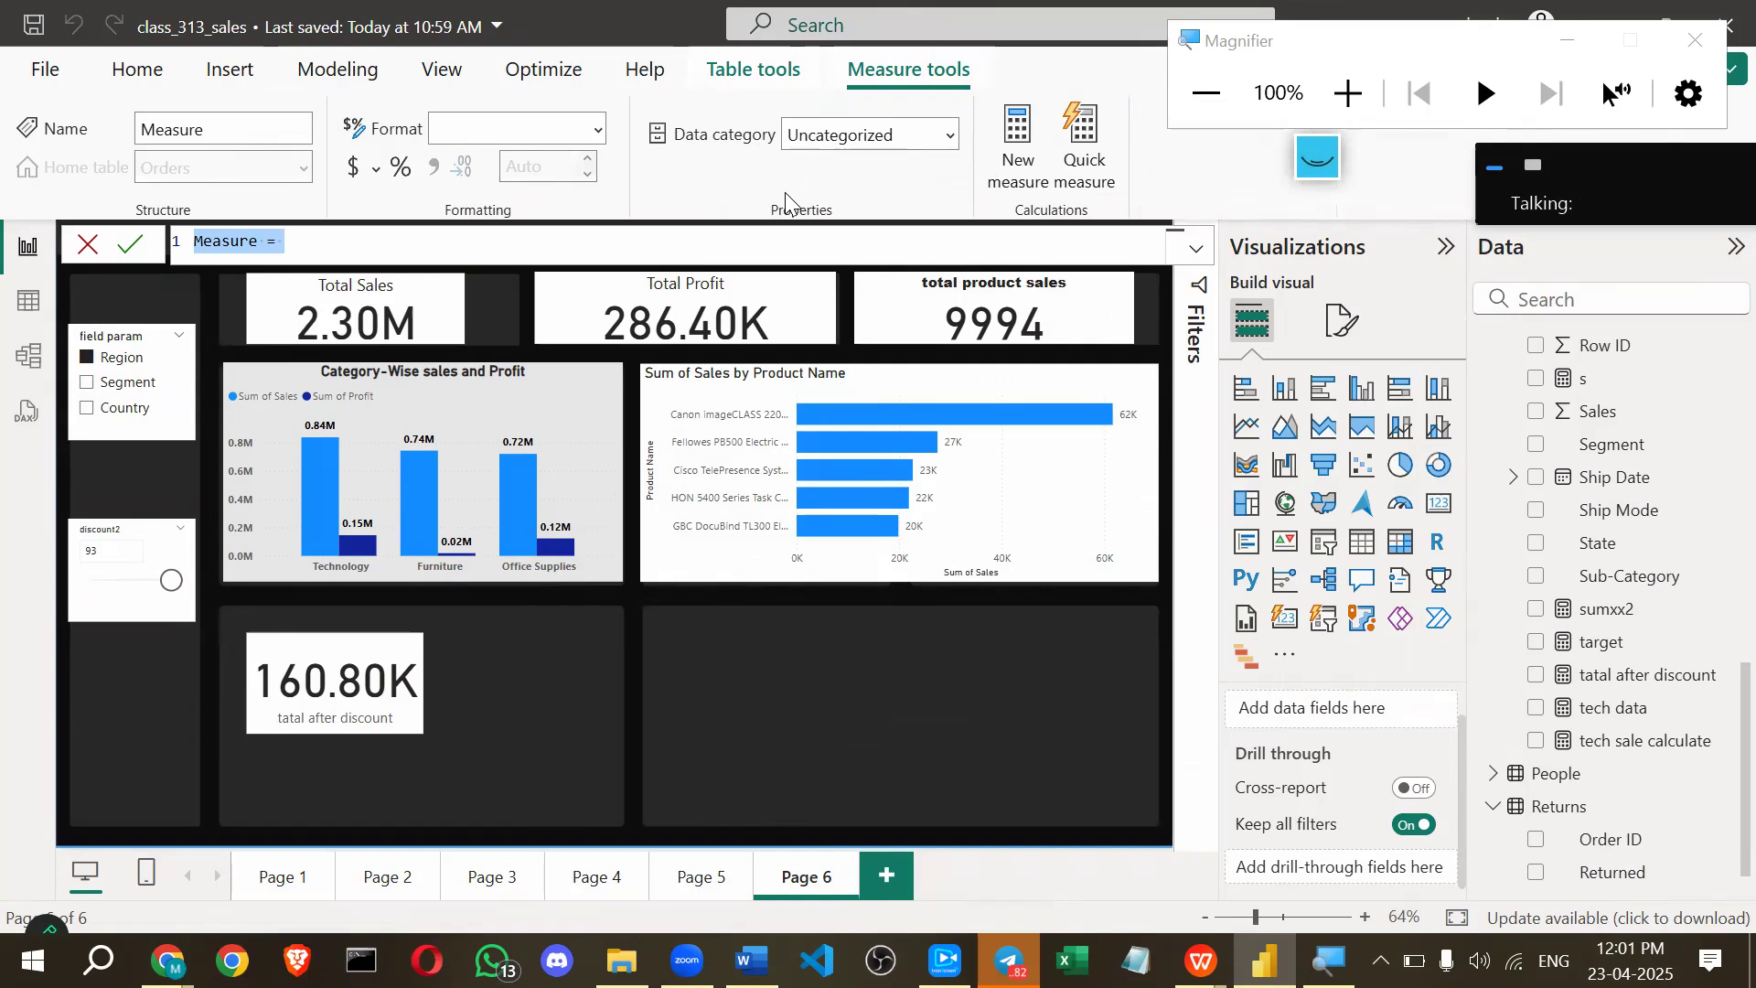
pyautogui.press('BackSpace')
pyautogui.write('re')
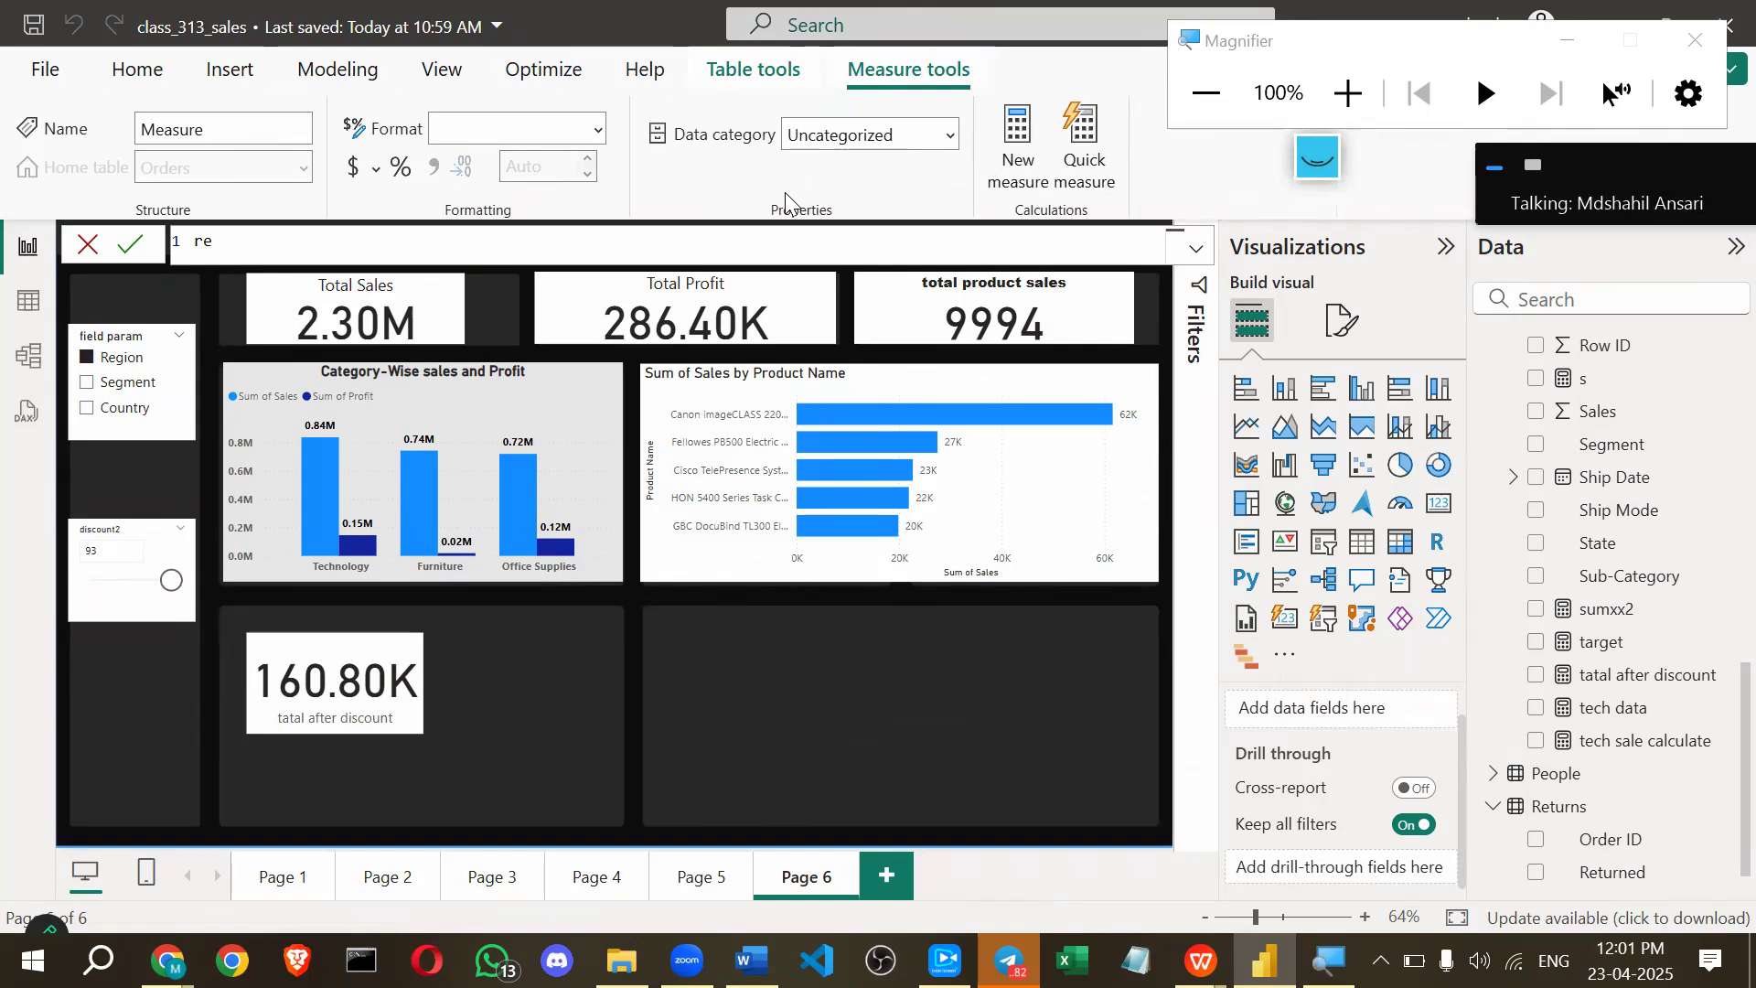
pyautogui.write('turn ')
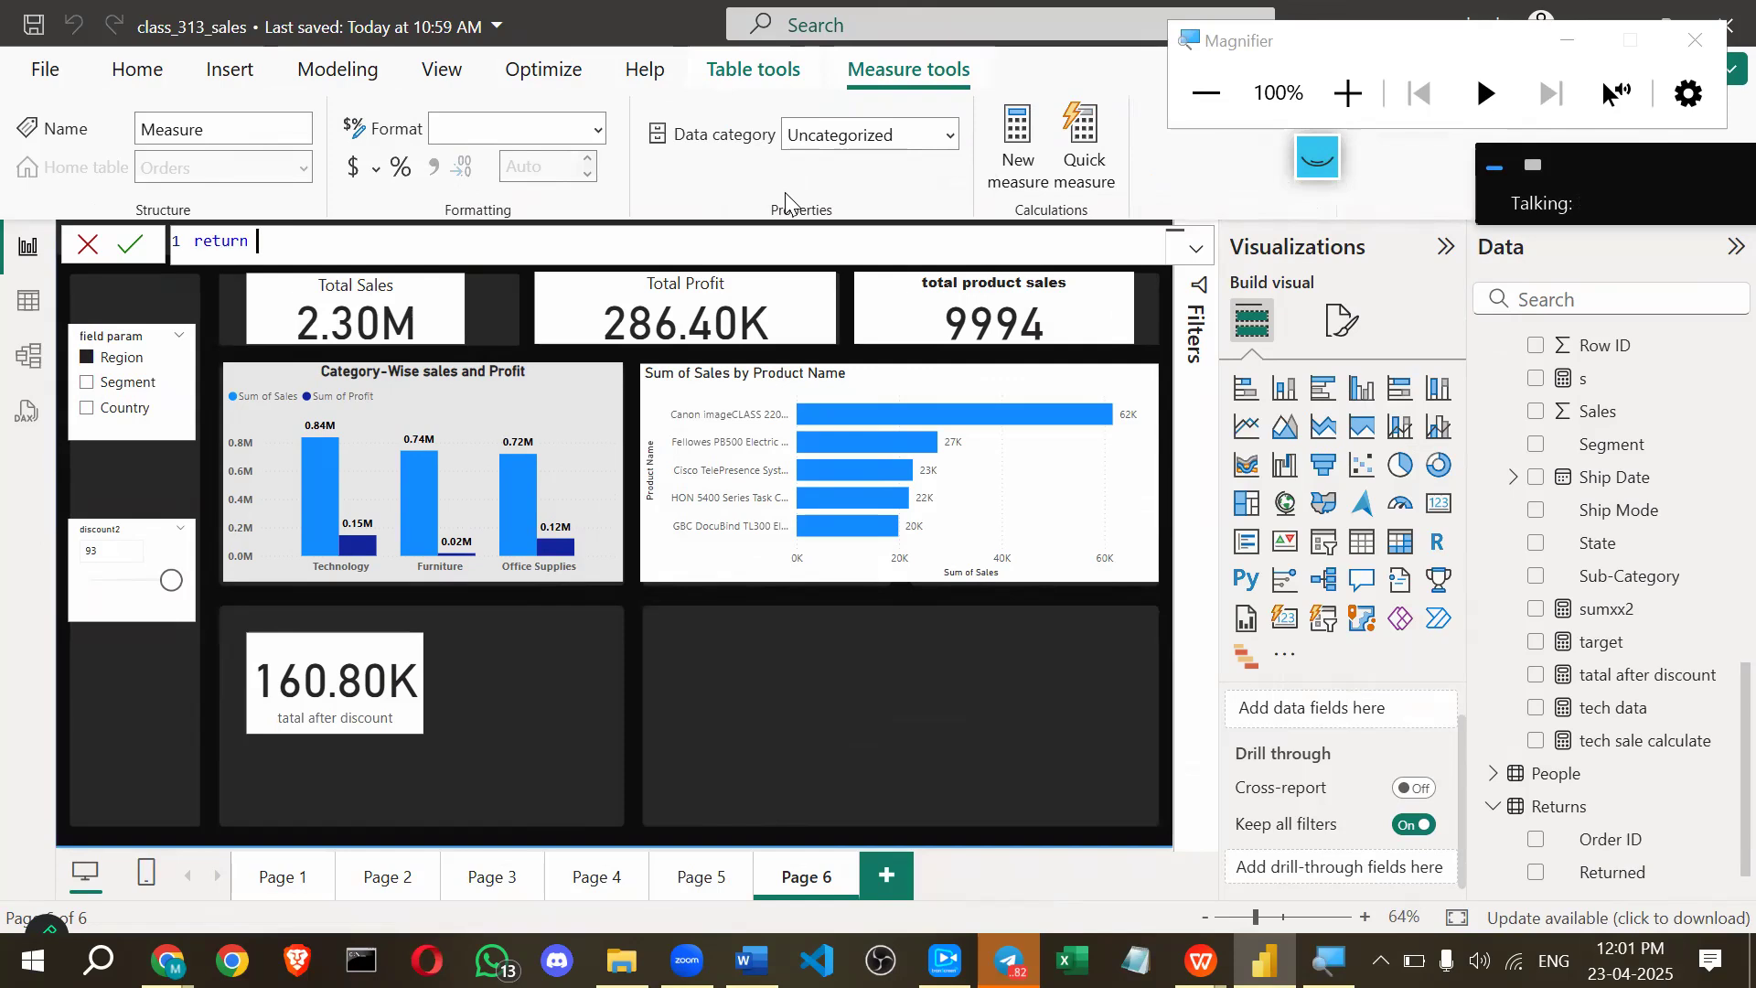
pyautogui.write('amt = cal')
pyautogui.press('Tab')
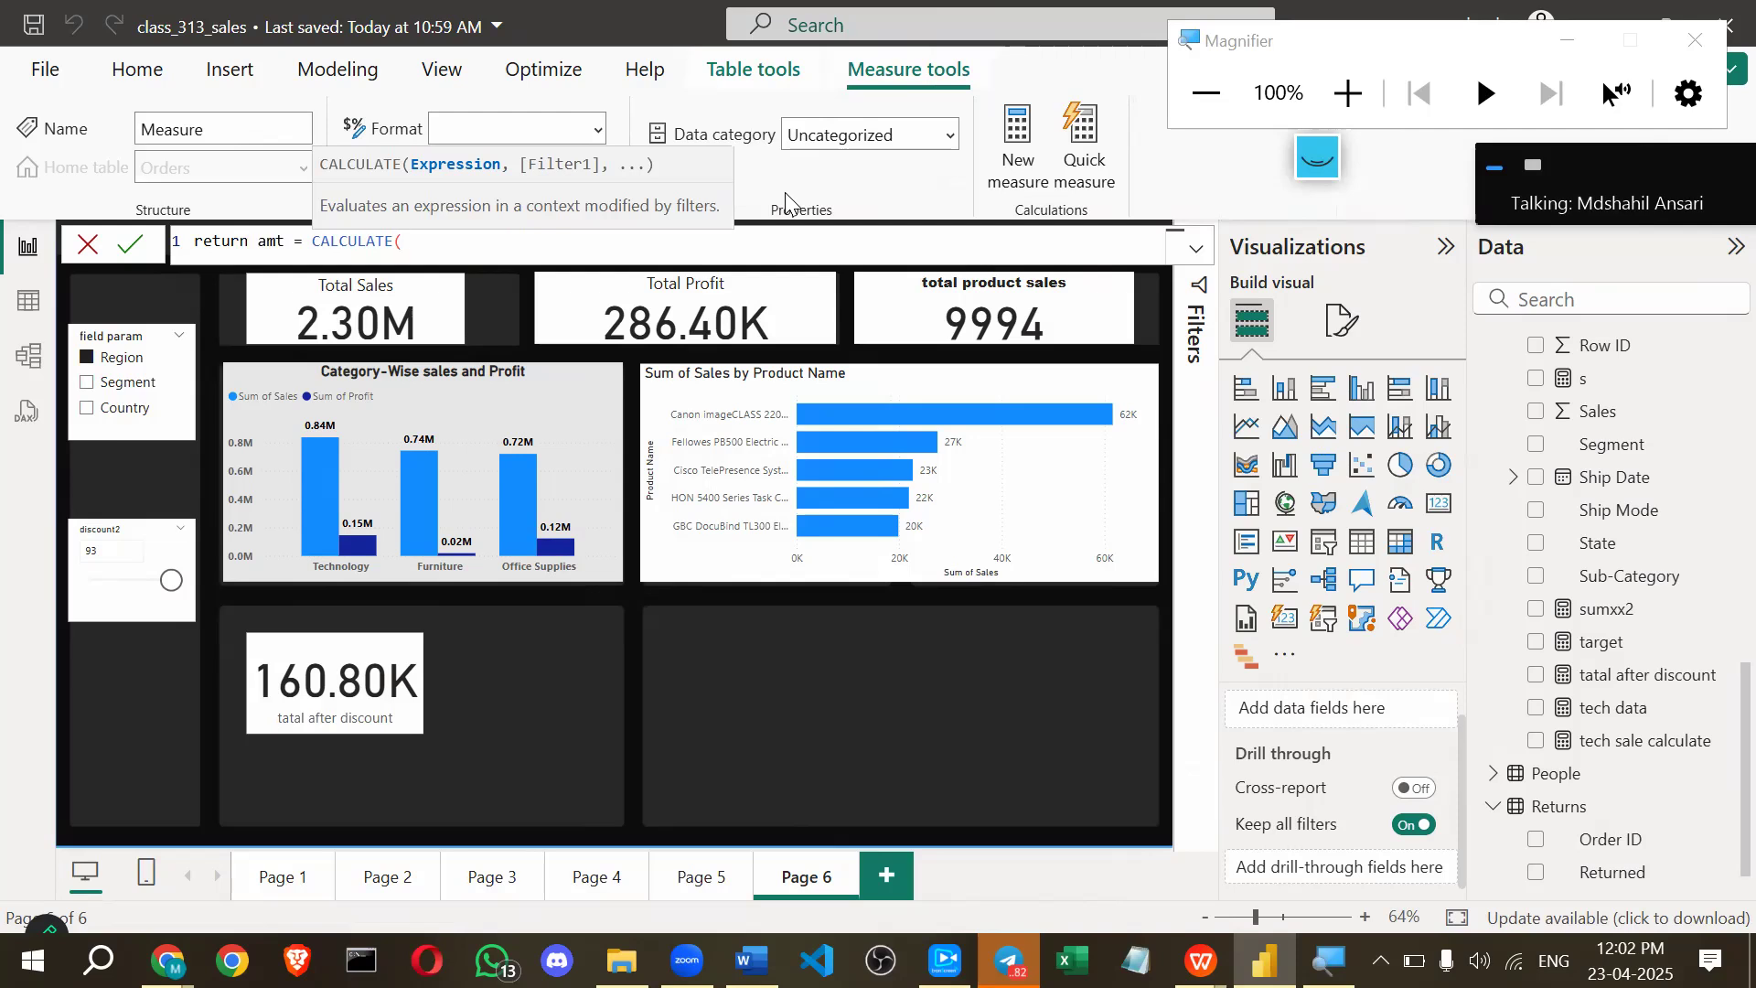
# Enter SUM(Orders[Sales]) as the expression that the return amt measure calculates.
pyautogui.write('su')
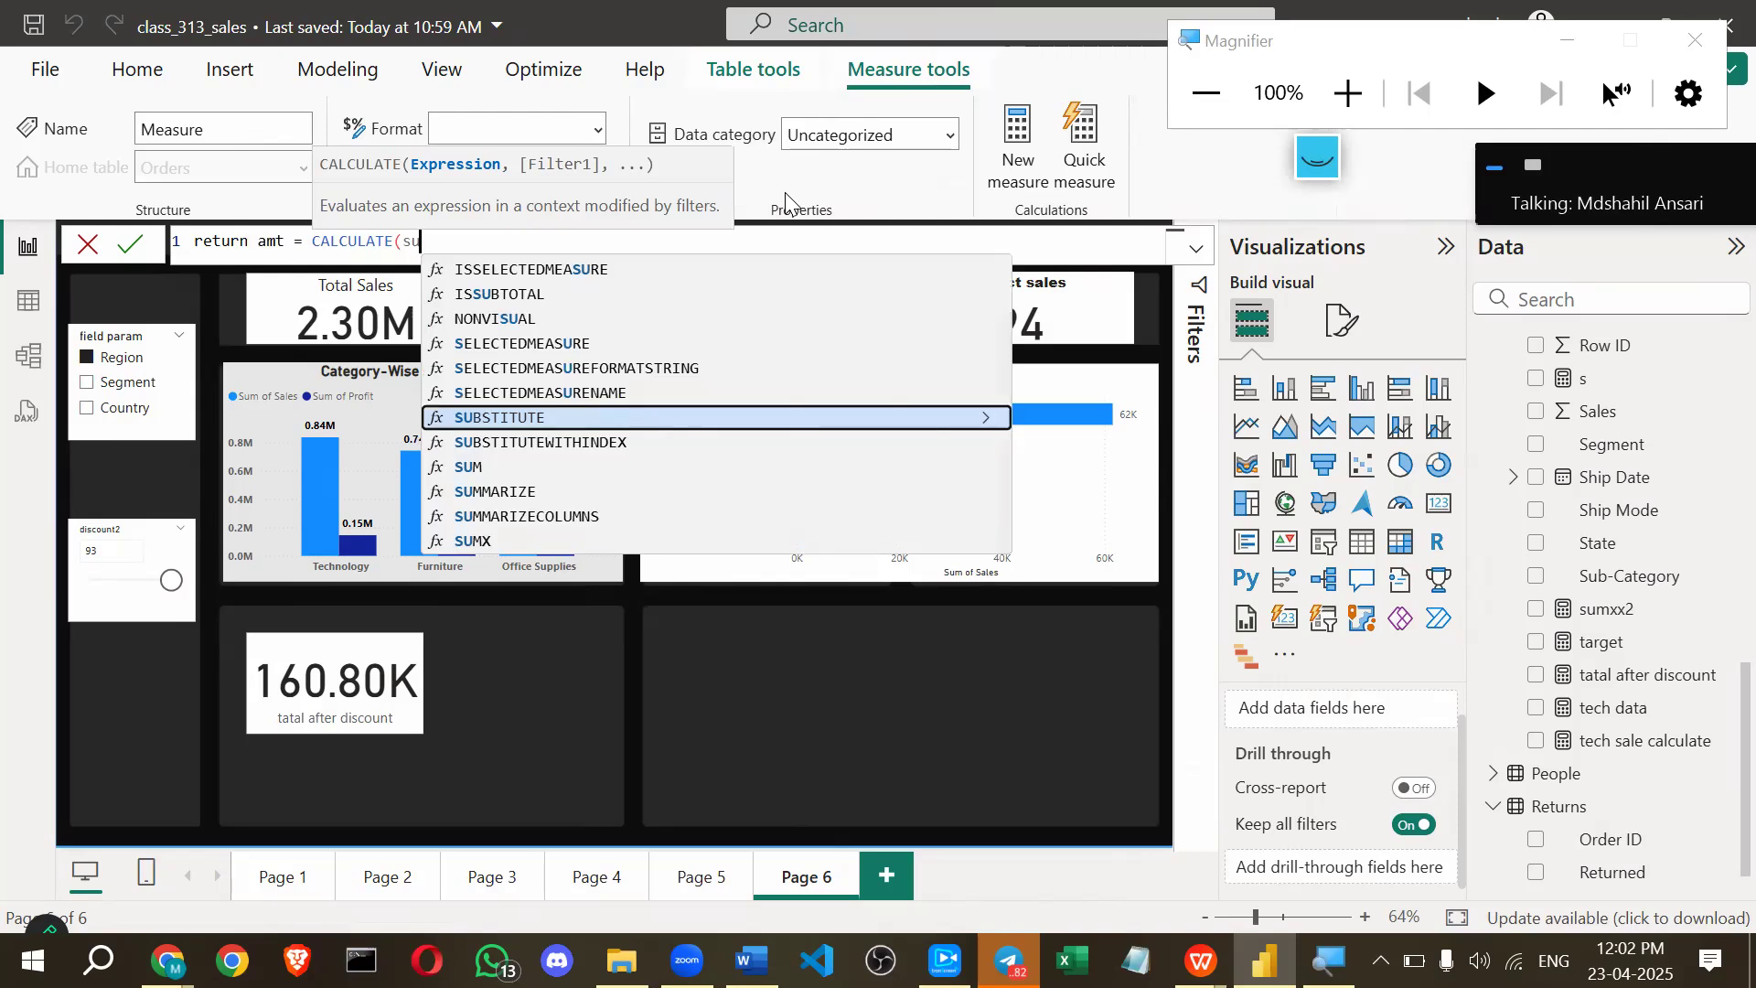
pyautogui.write('m')
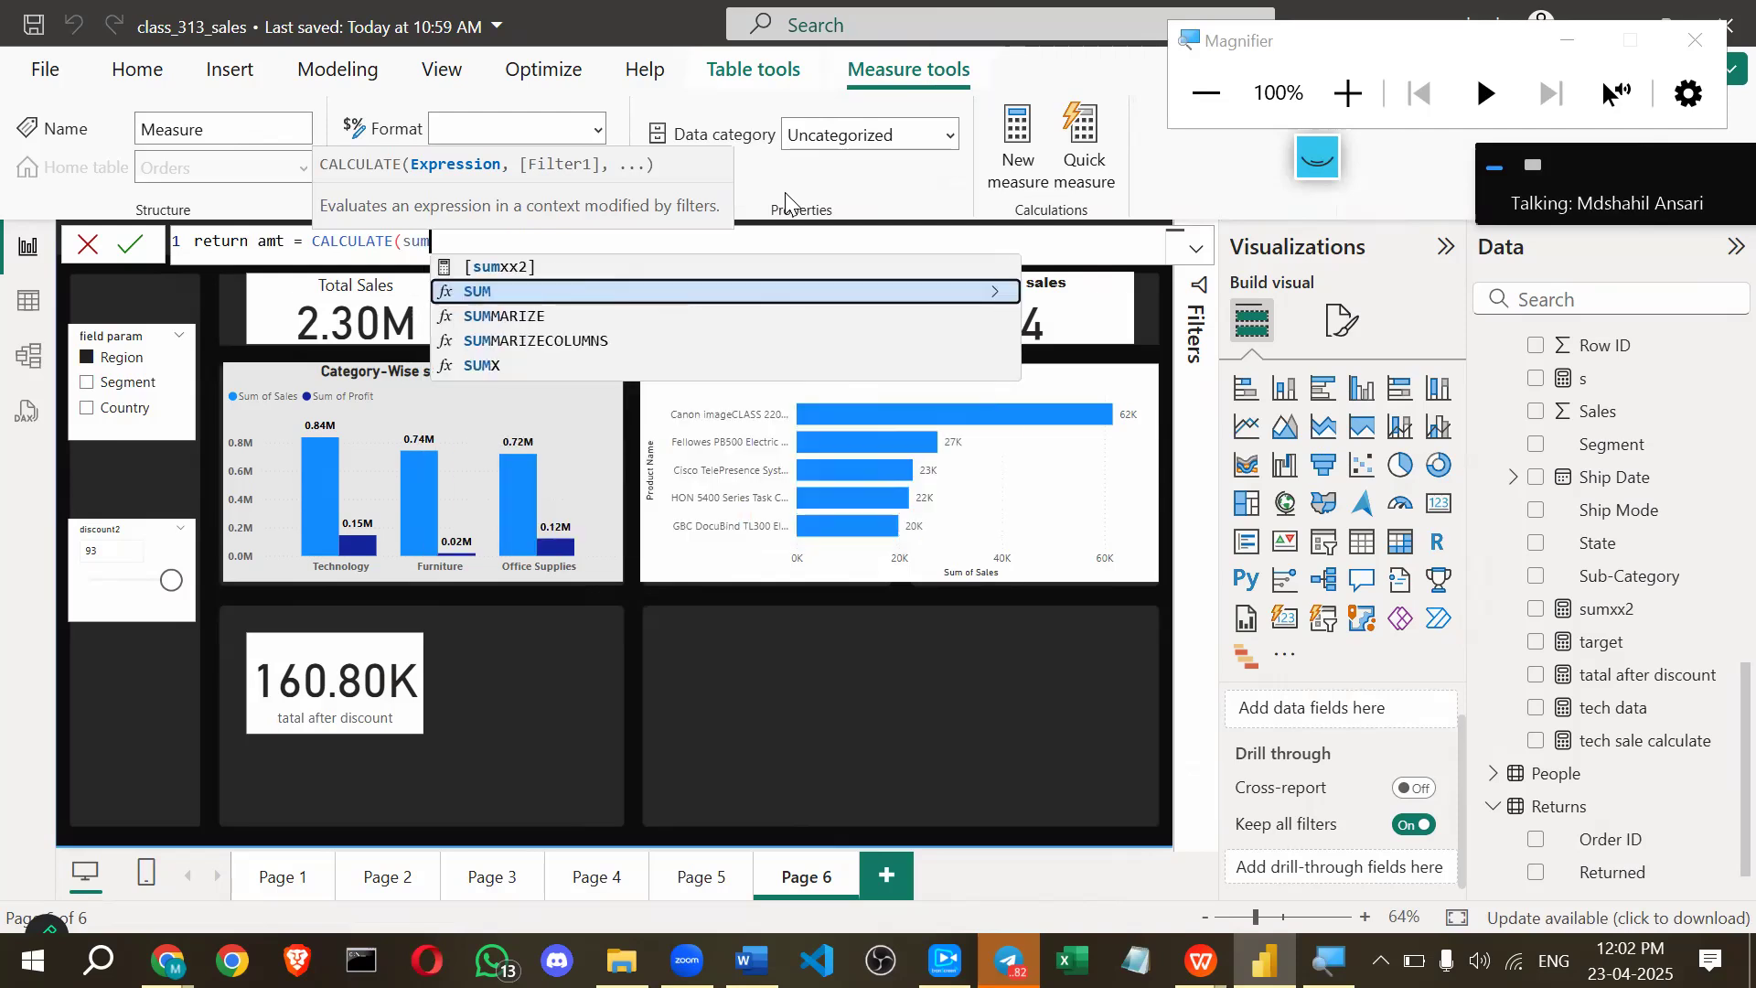
pyautogui.press('Tab')
pyautogui.write('sale')
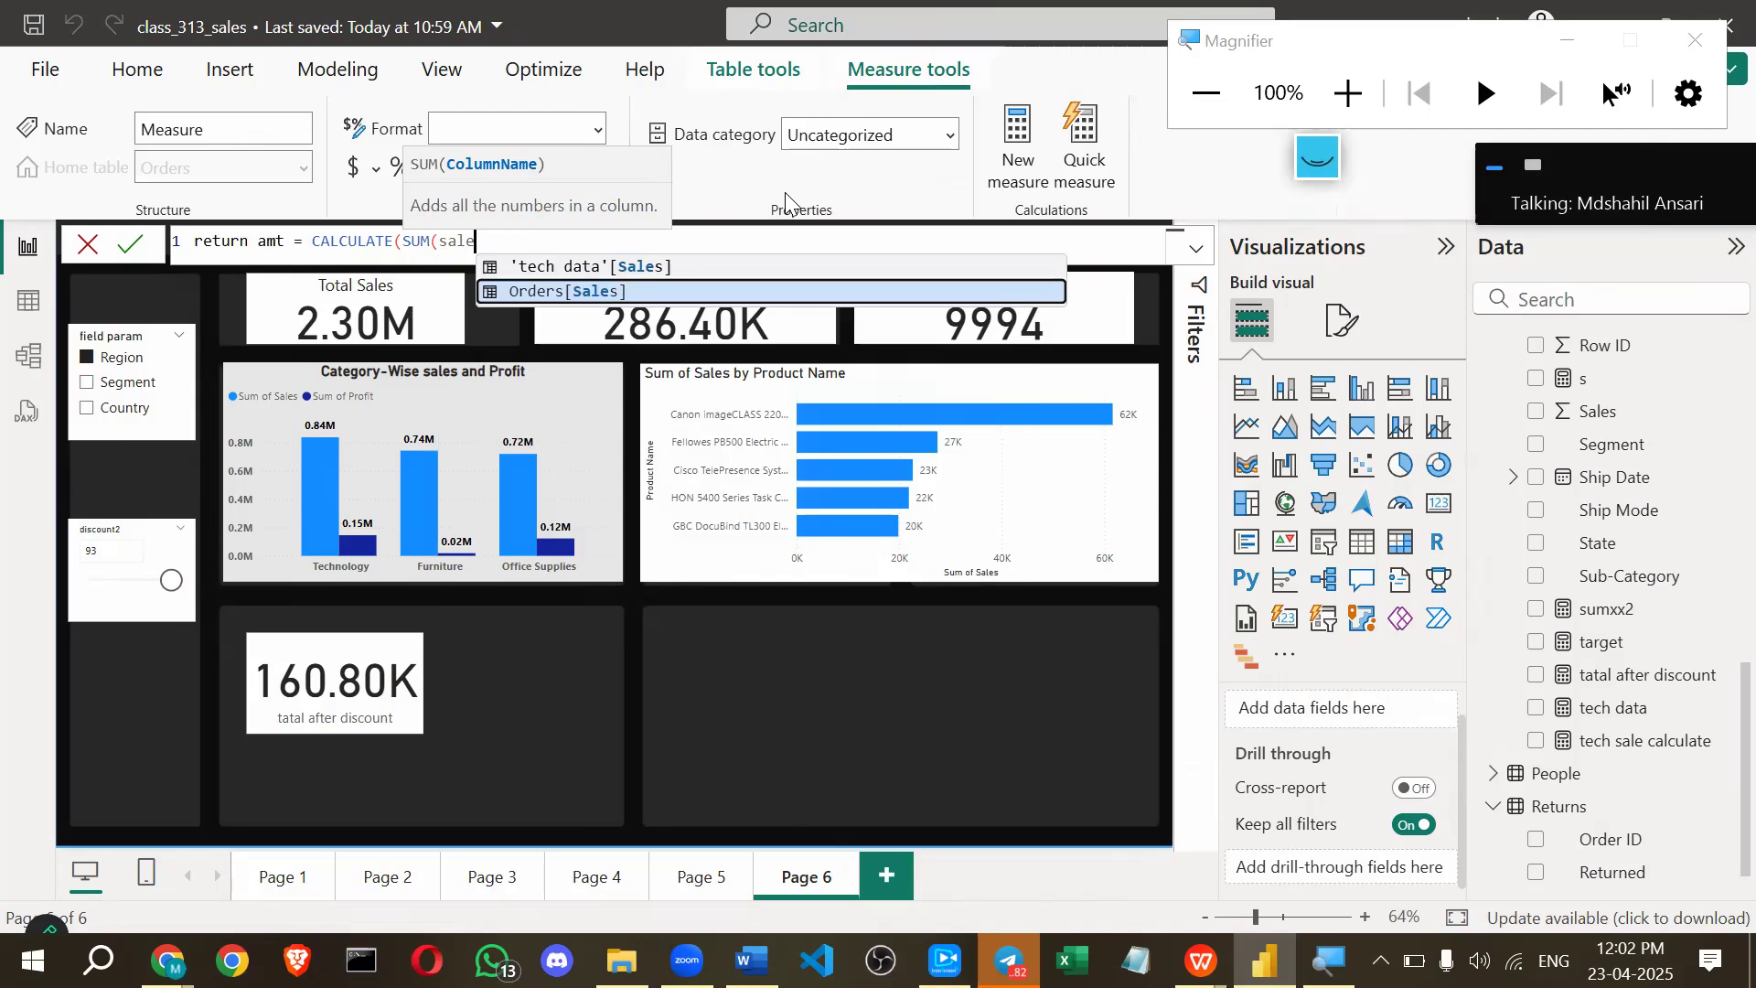
pyautogui.press('BackSpace')
pyautogui.press('BackSpace')
pyautogui.press('BackSpace')
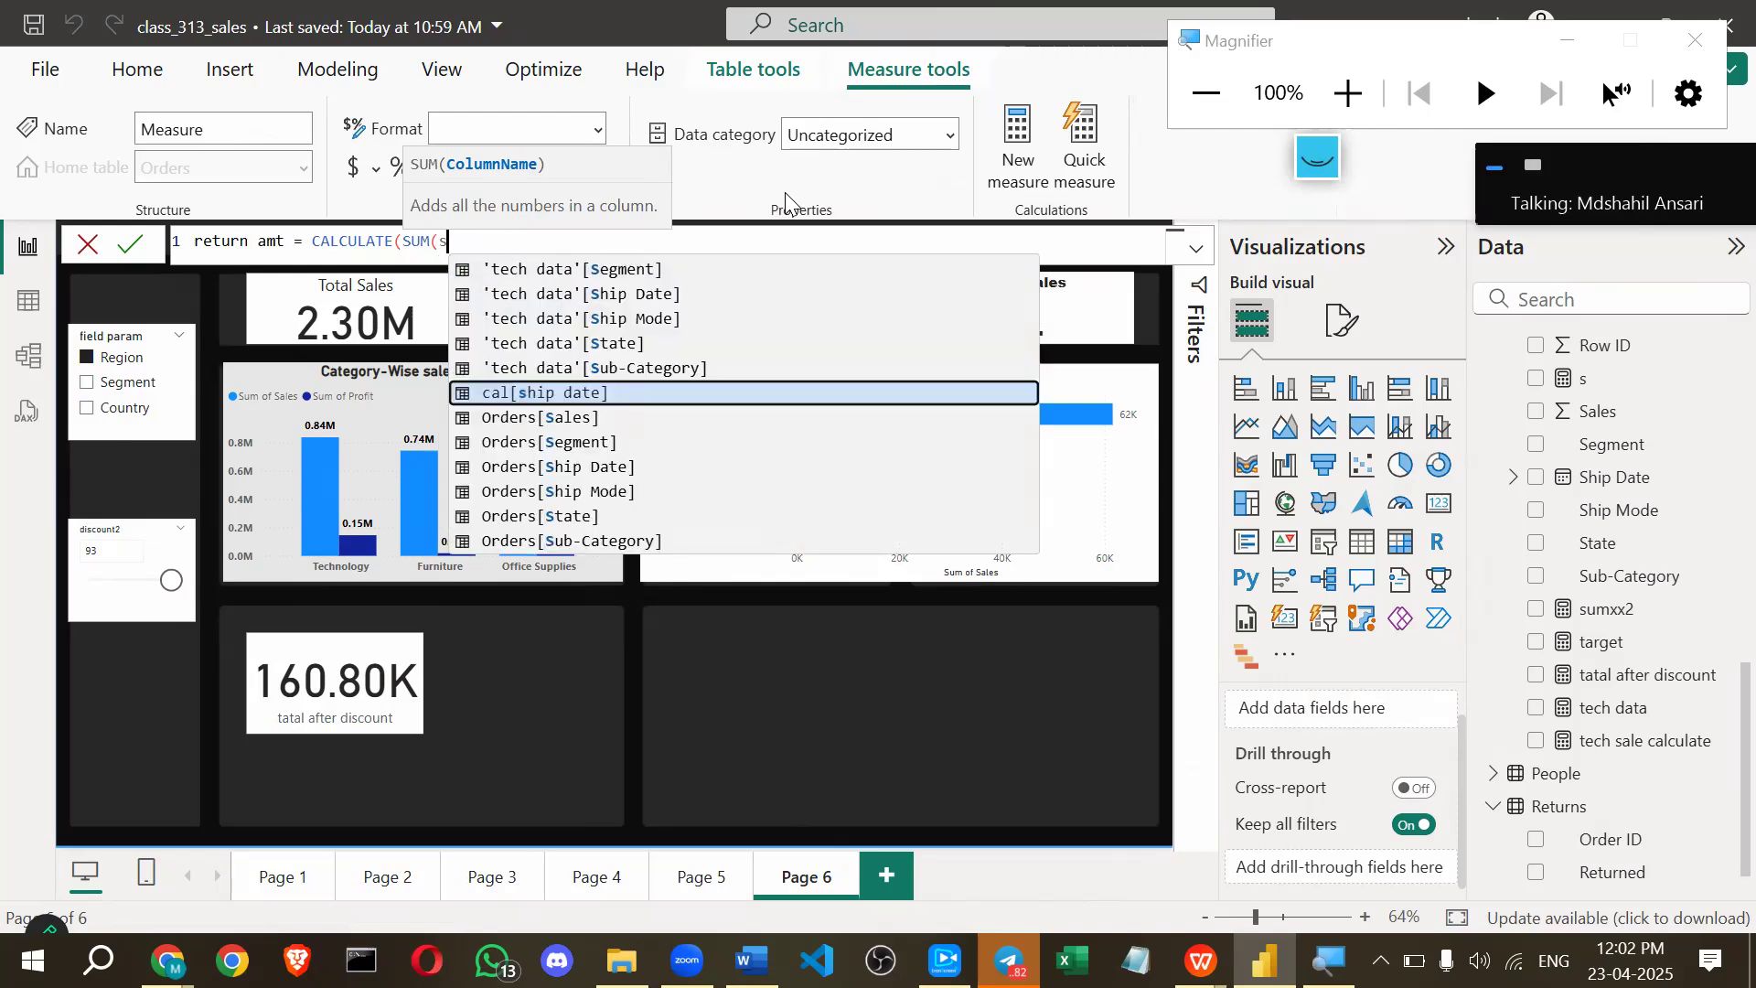
pyautogui.press('BackSpace')
pyautogui.write('am')
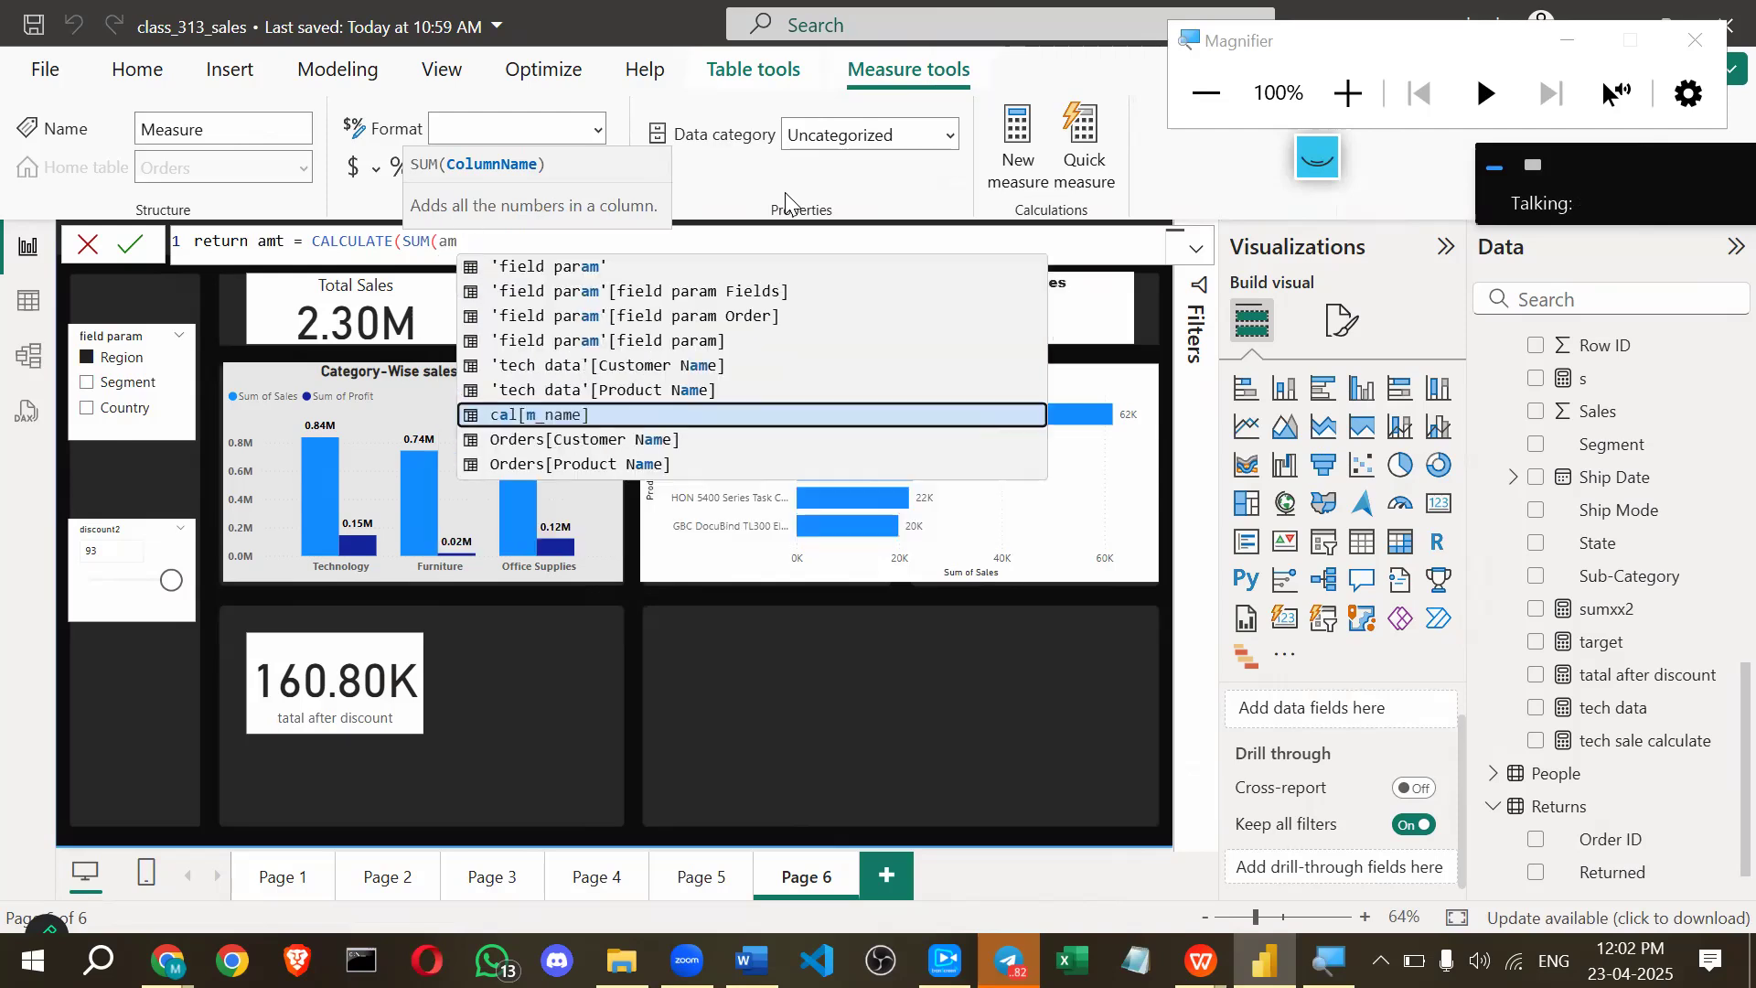
pyautogui.press('BackSpace')
pyautogui.press('BackSpace')
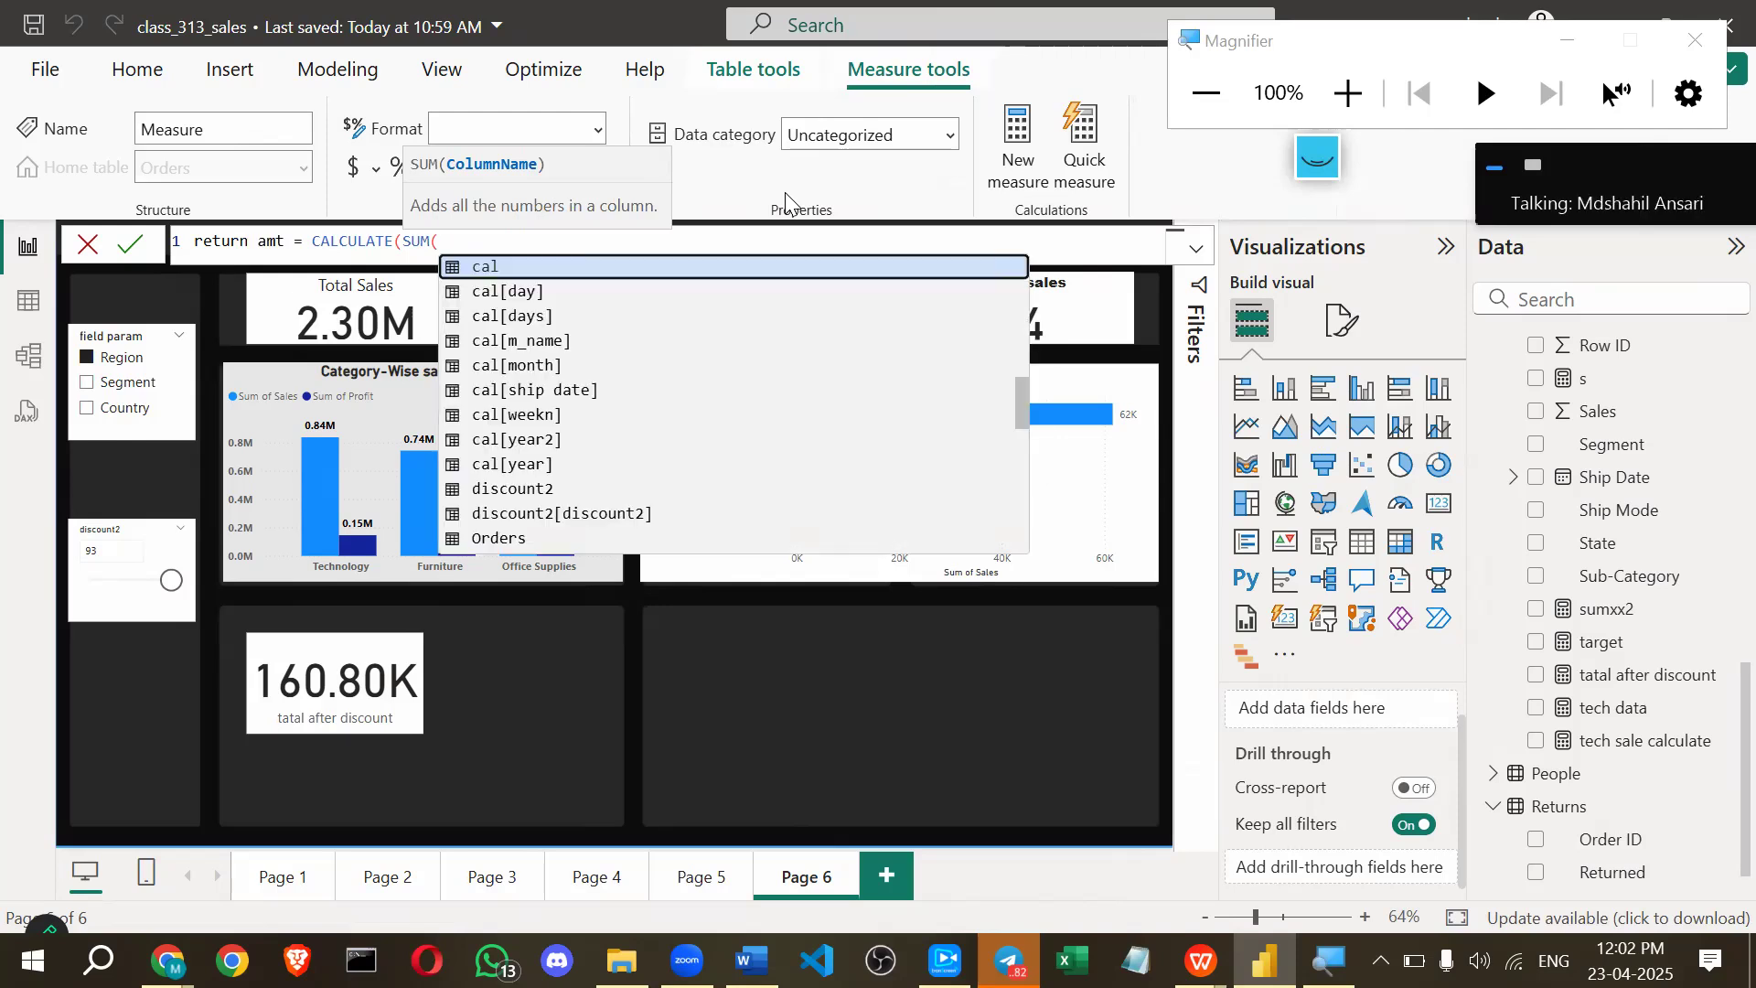
pyautogui.write('sales')
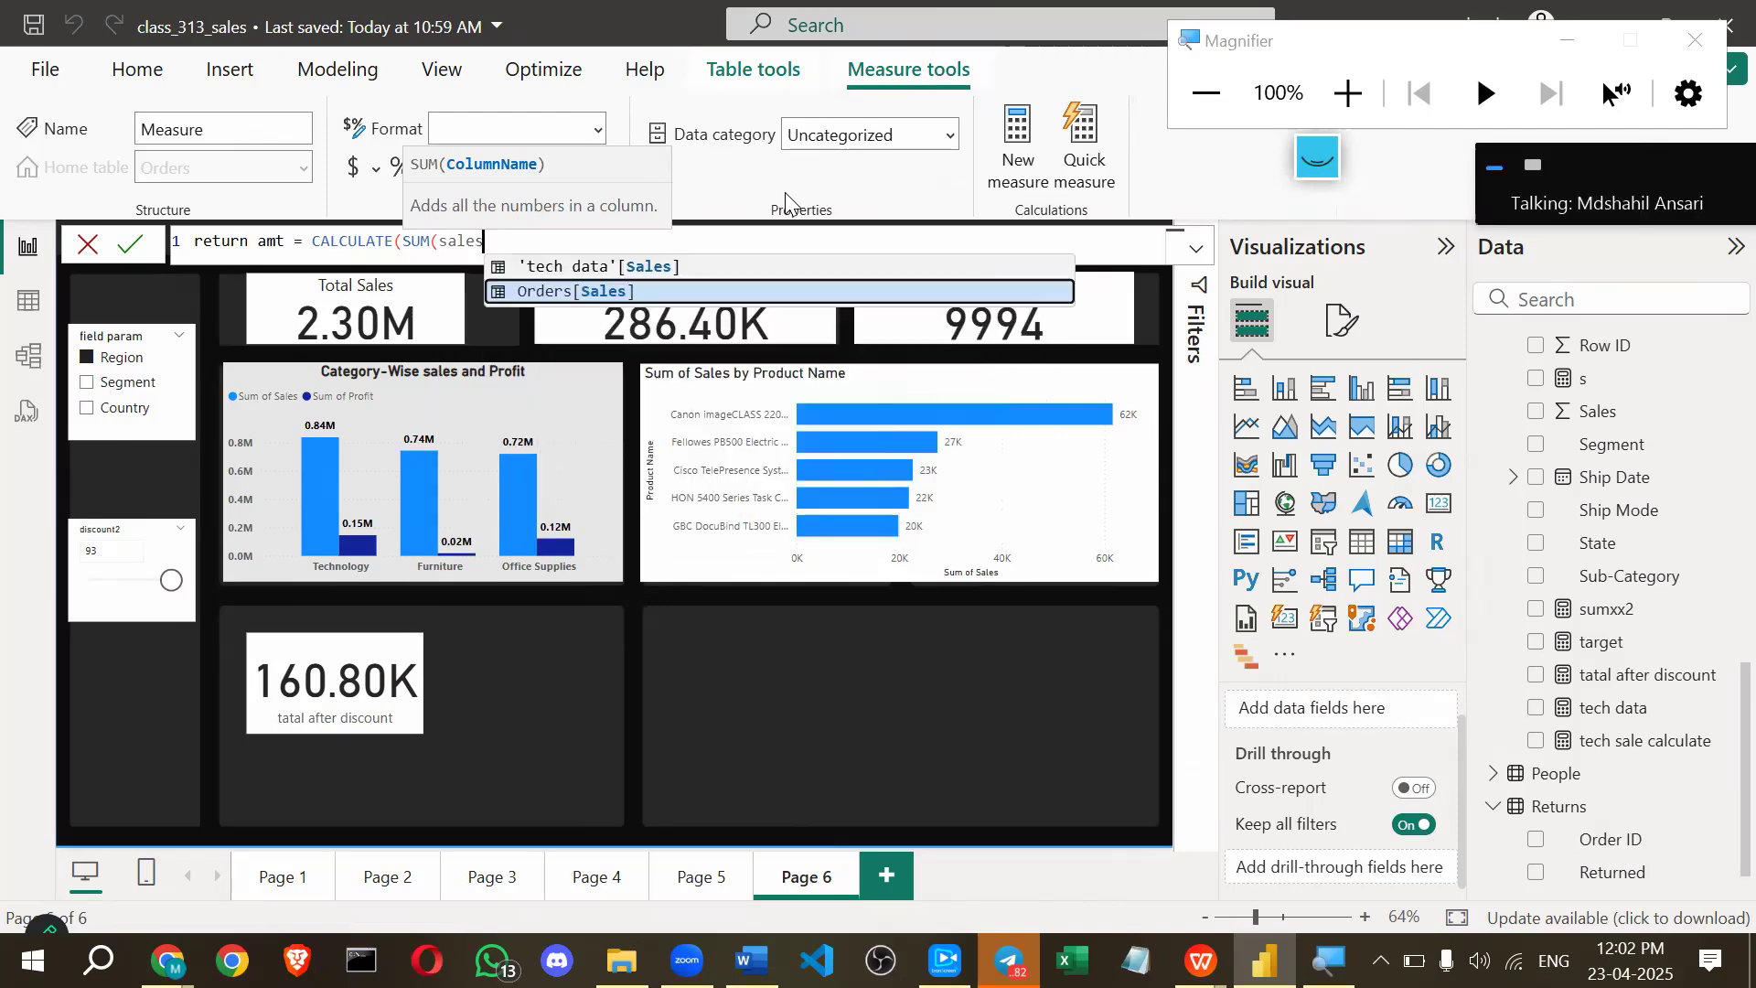
pyautogui.press('Tab')
pyautogui.write(')')
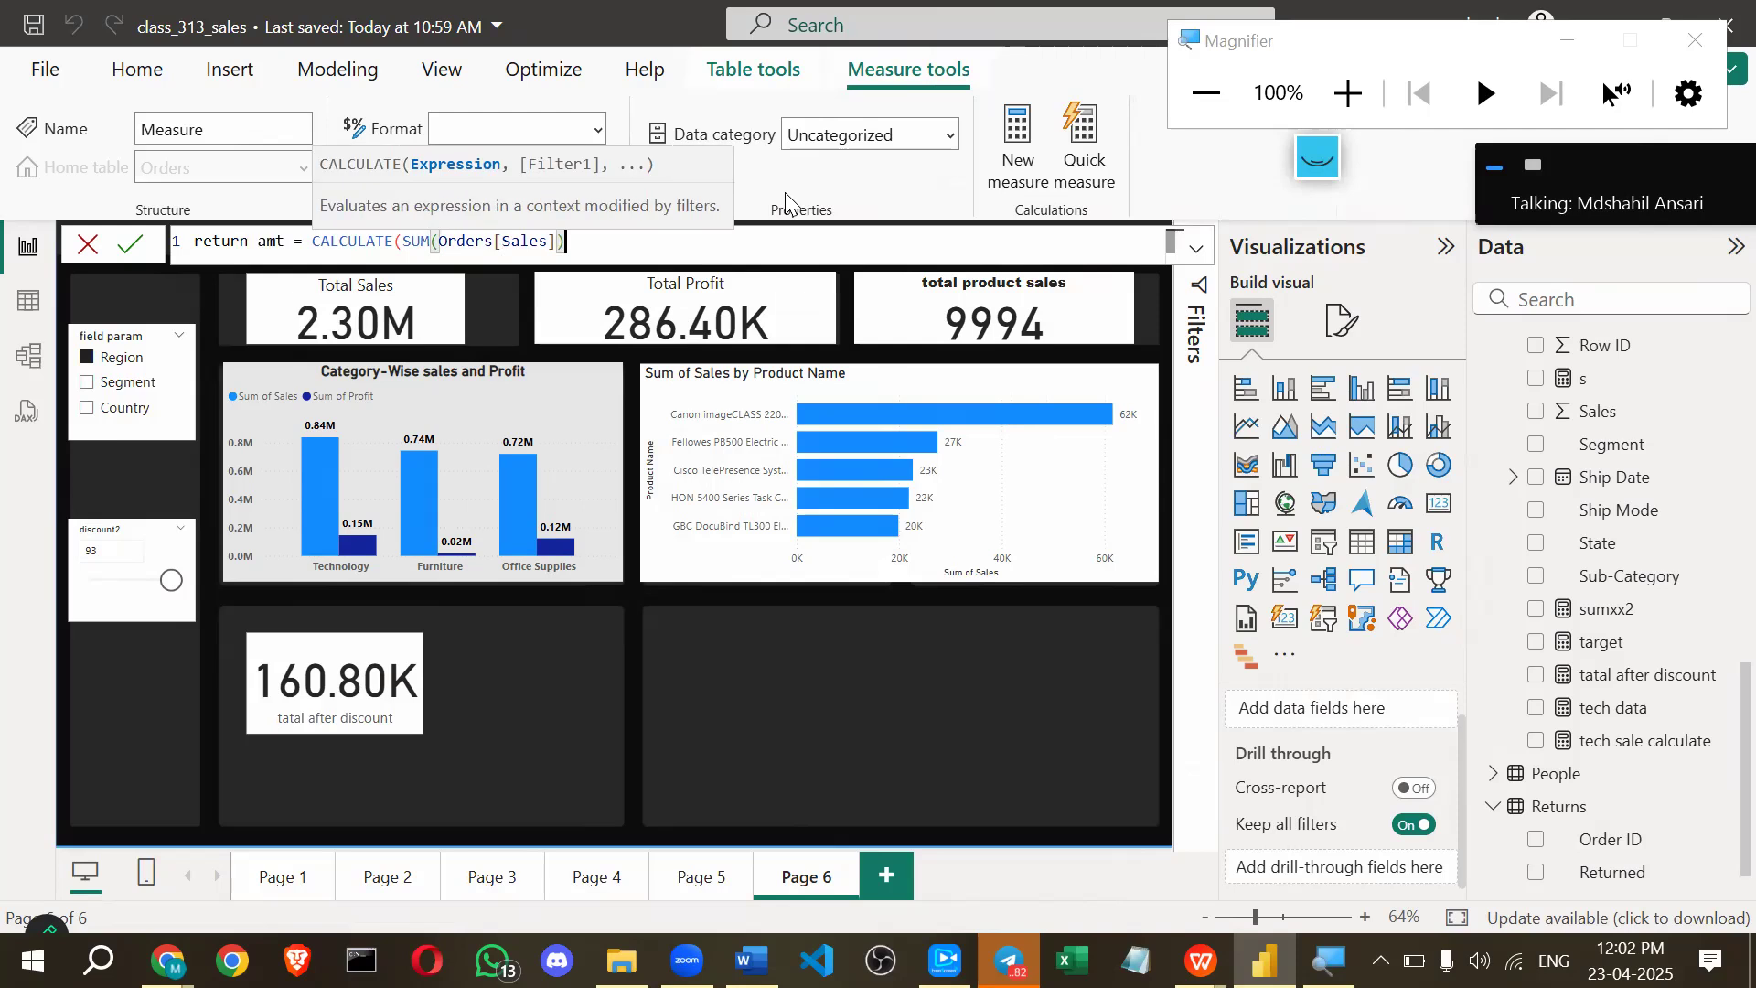
# Add the filter Returns[Returned]="Yes" to the return amt formula, close the function and commit the measure.
pyautogui.write(', ')
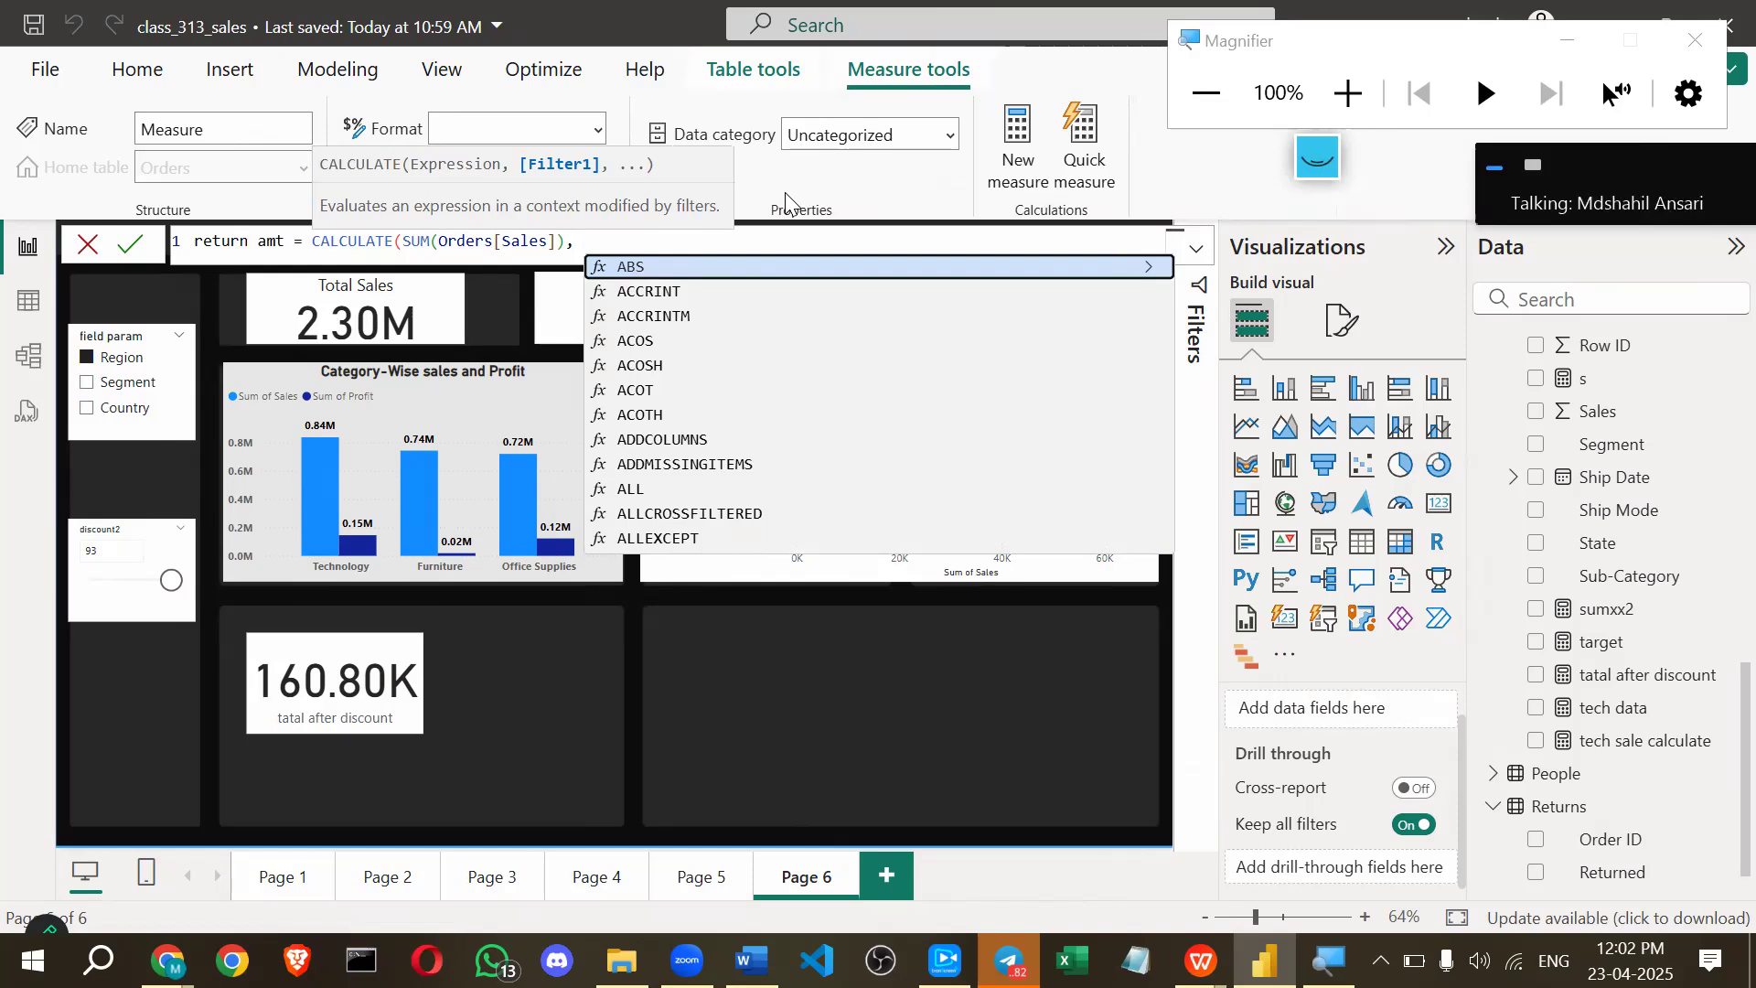
pyautogui.write(' re')
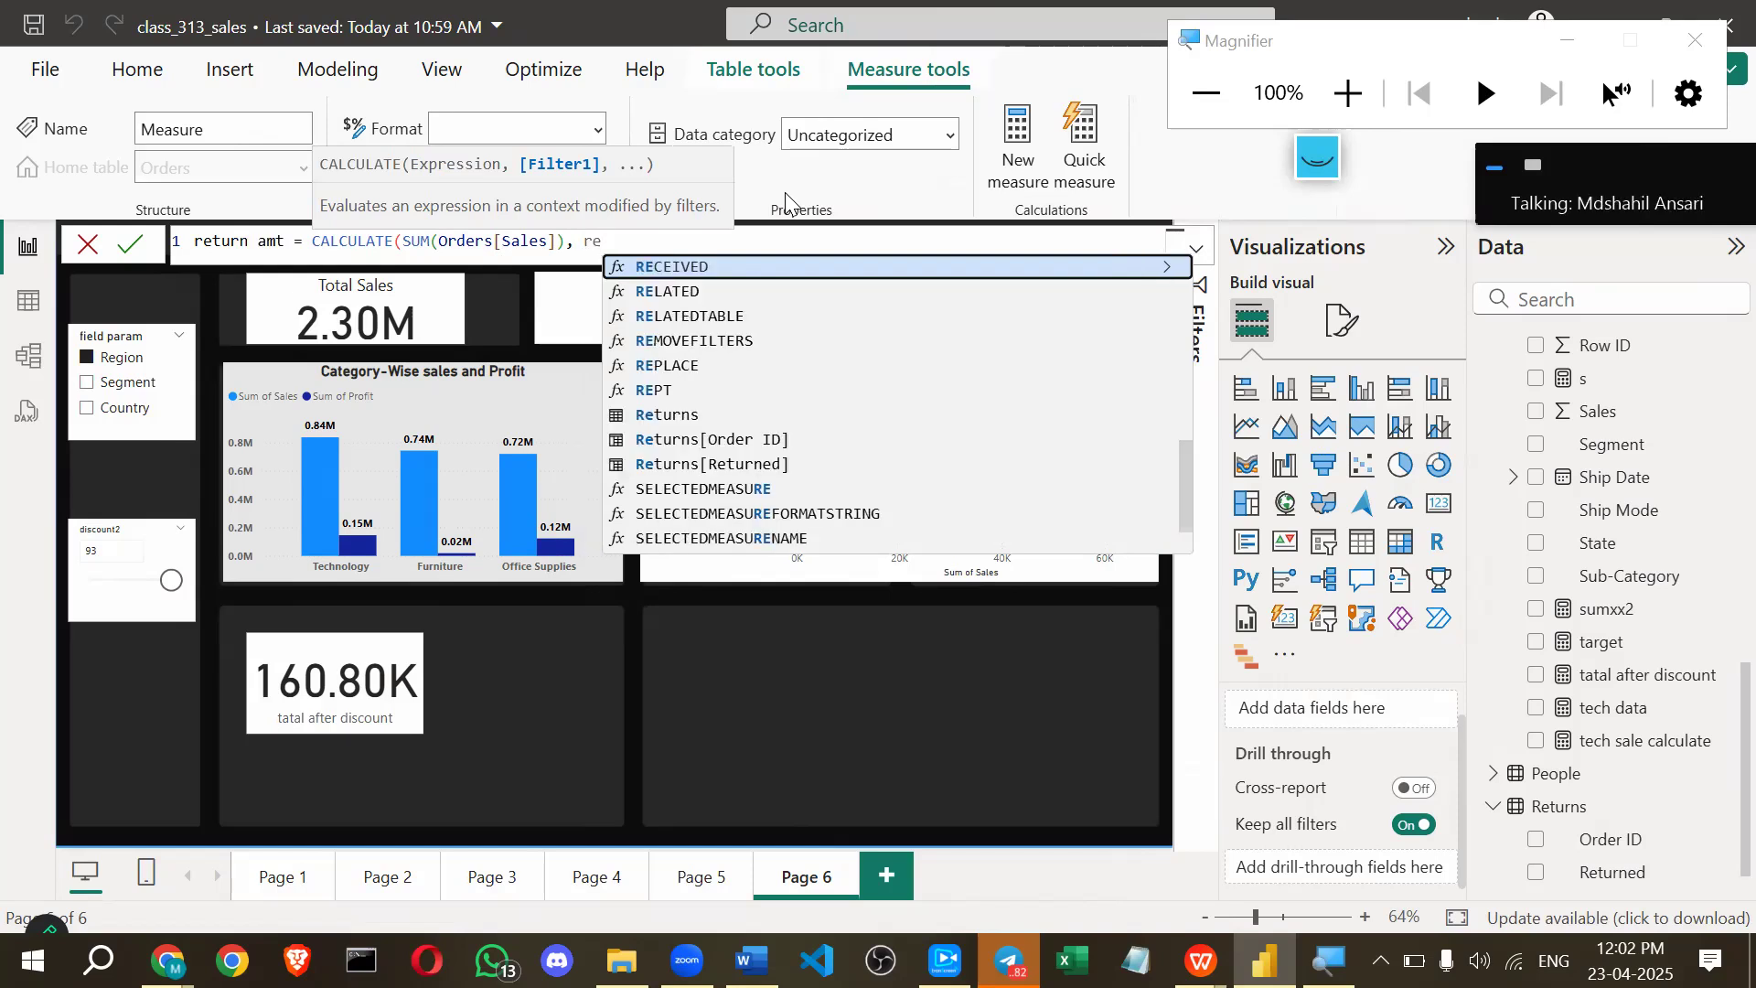
pyautogui.write('tu')
pyautogui.press('Down')
pyautogui.press('Down')
pyautogui.press('Tab')
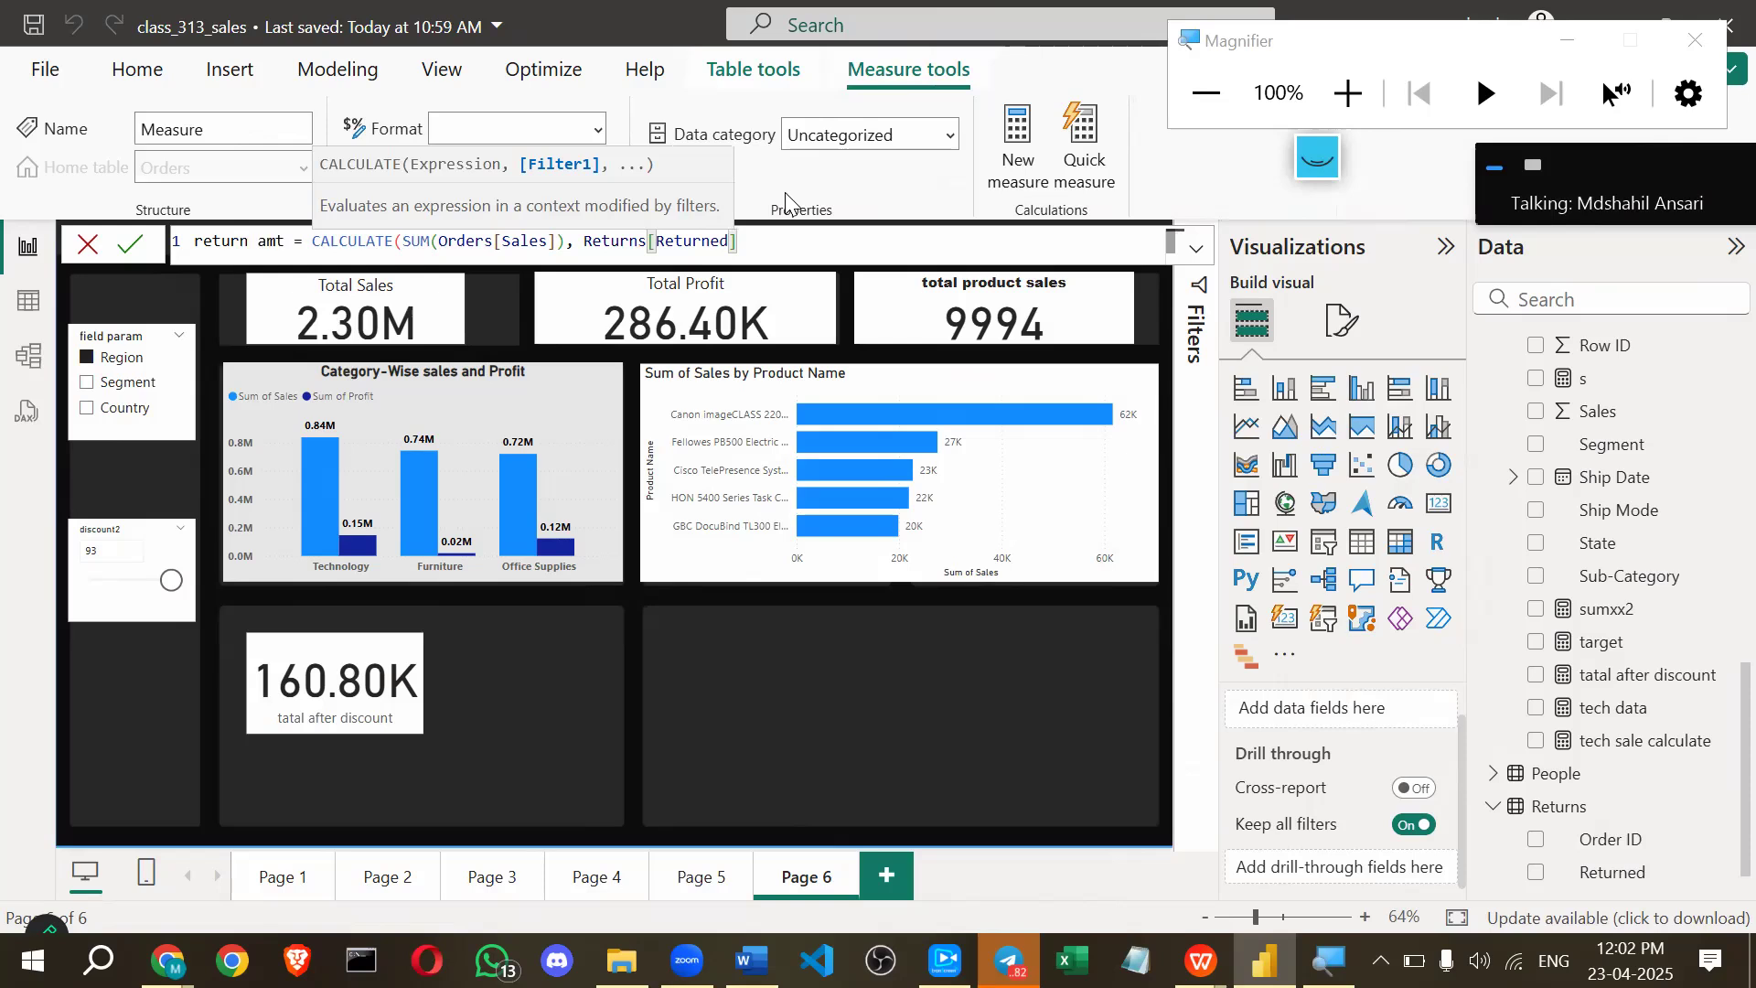
pyautogui.write('="Yes")')
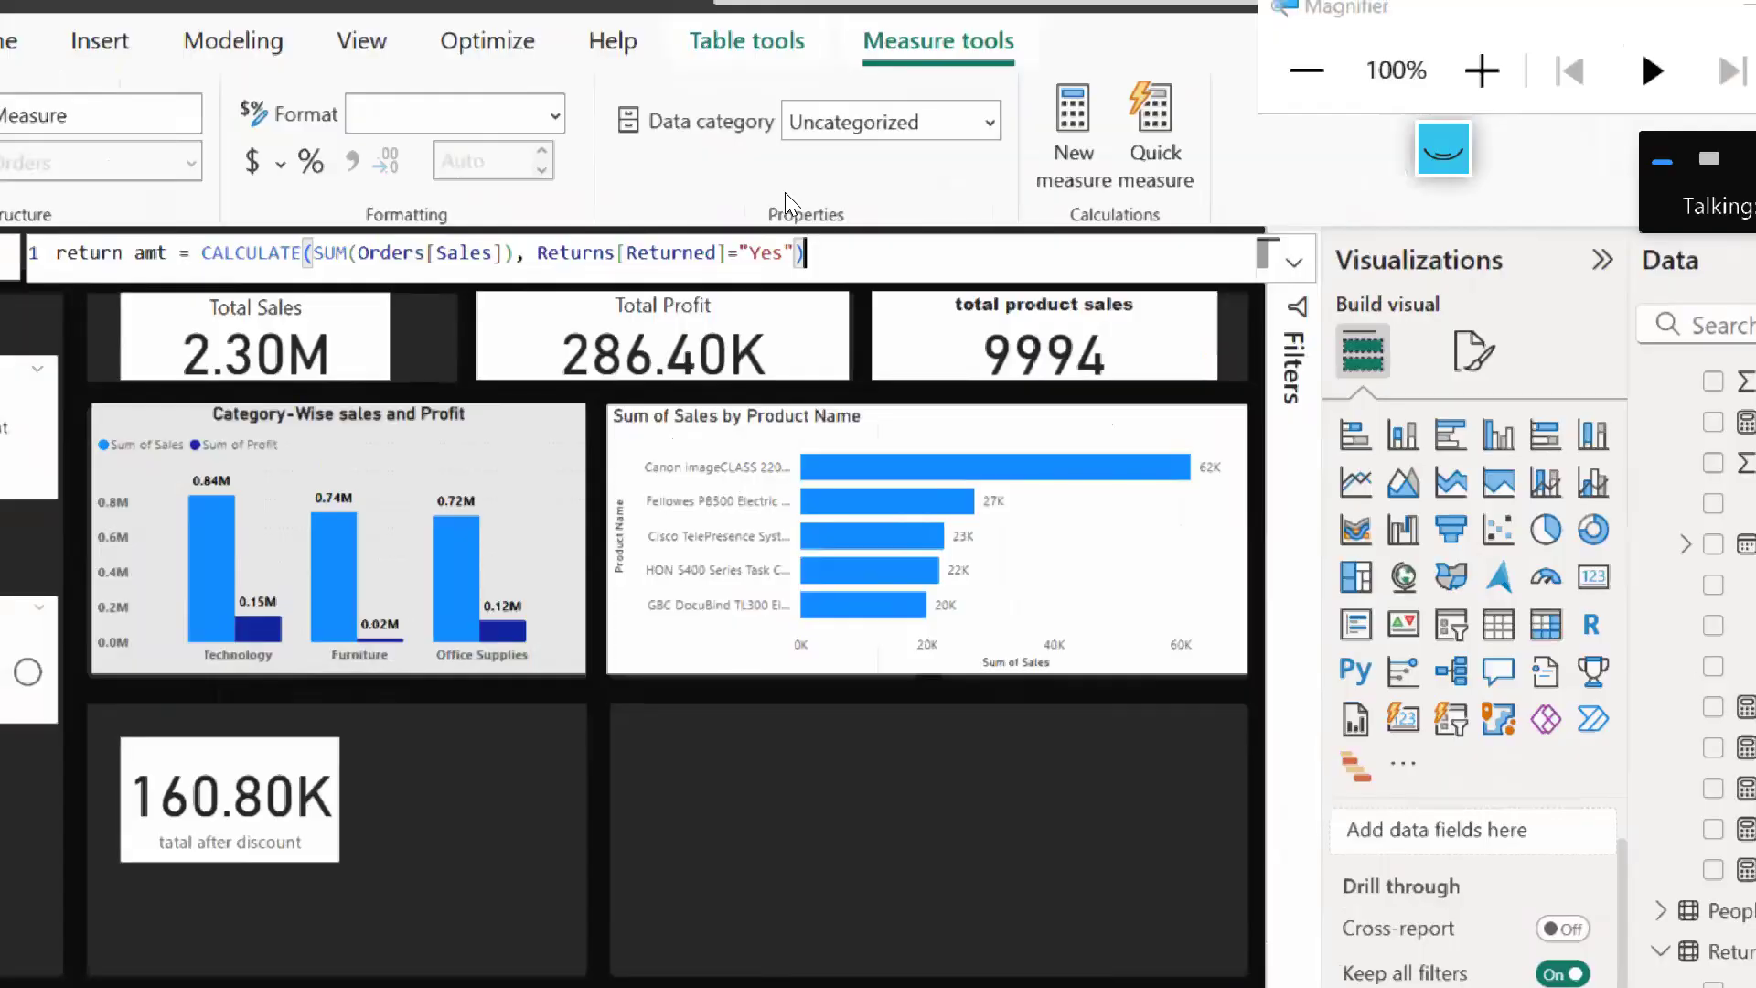
pyautogui.press('super+plus')
pyautogui.press('super+plus')
pyautogui.press('super+plus')
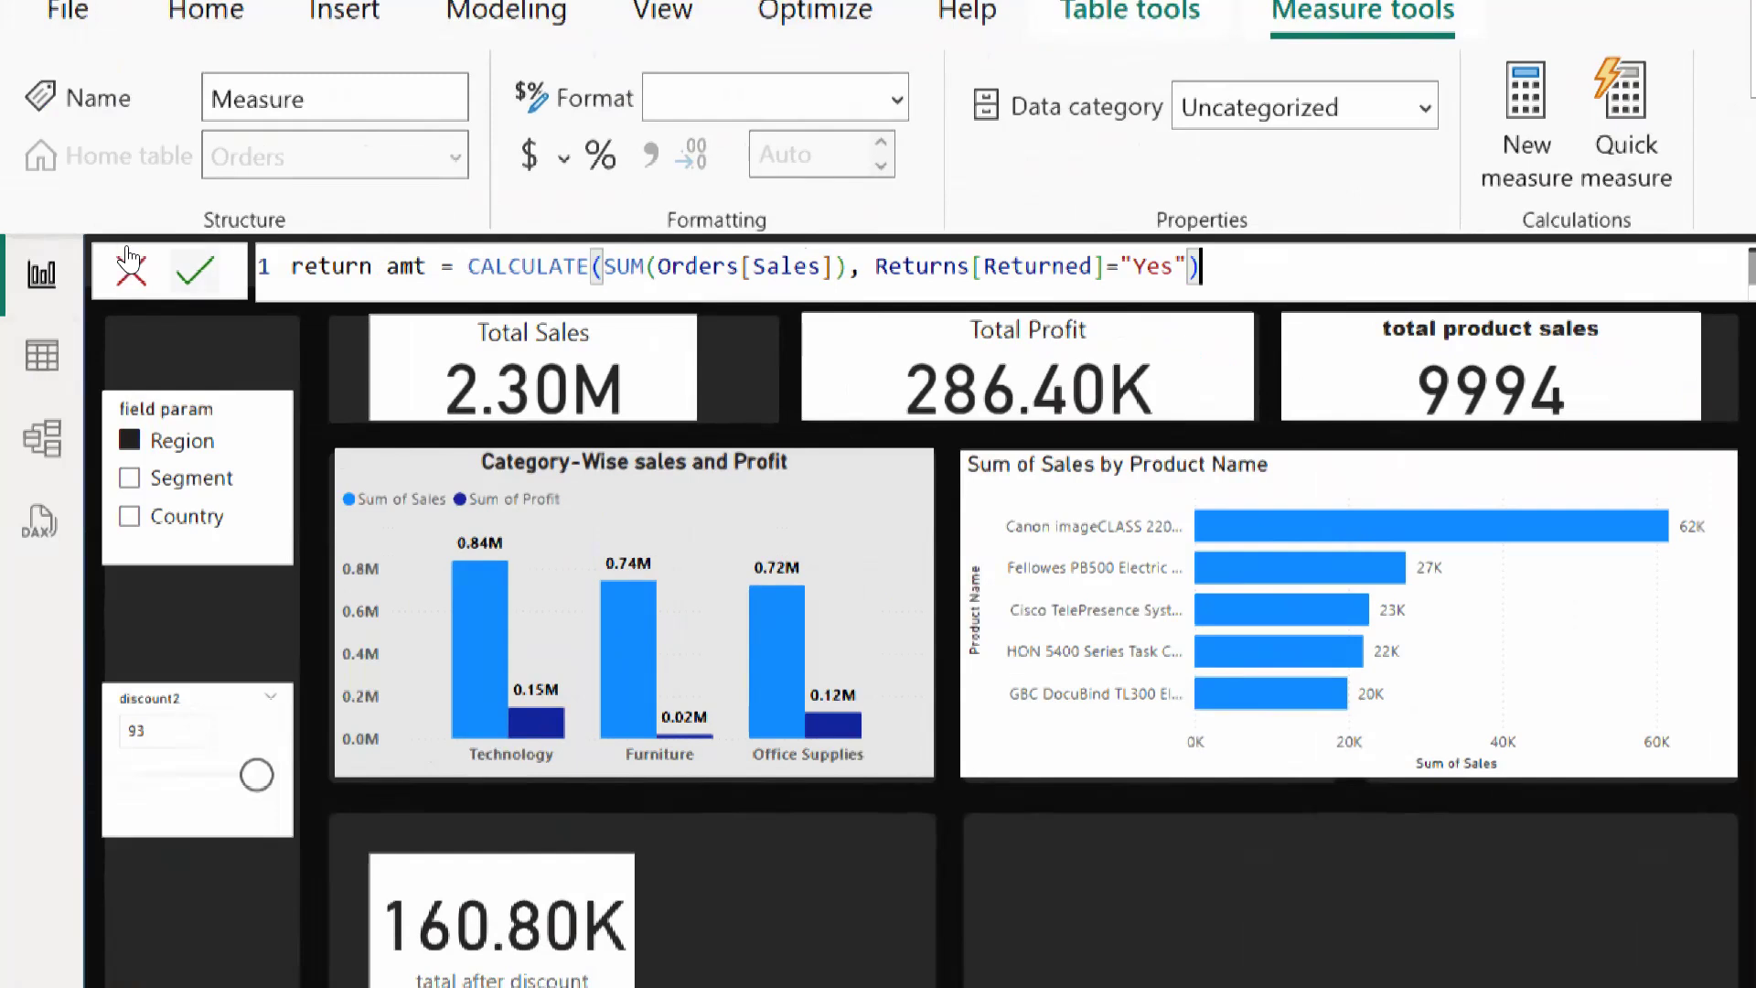
pyautogui.press('Return')
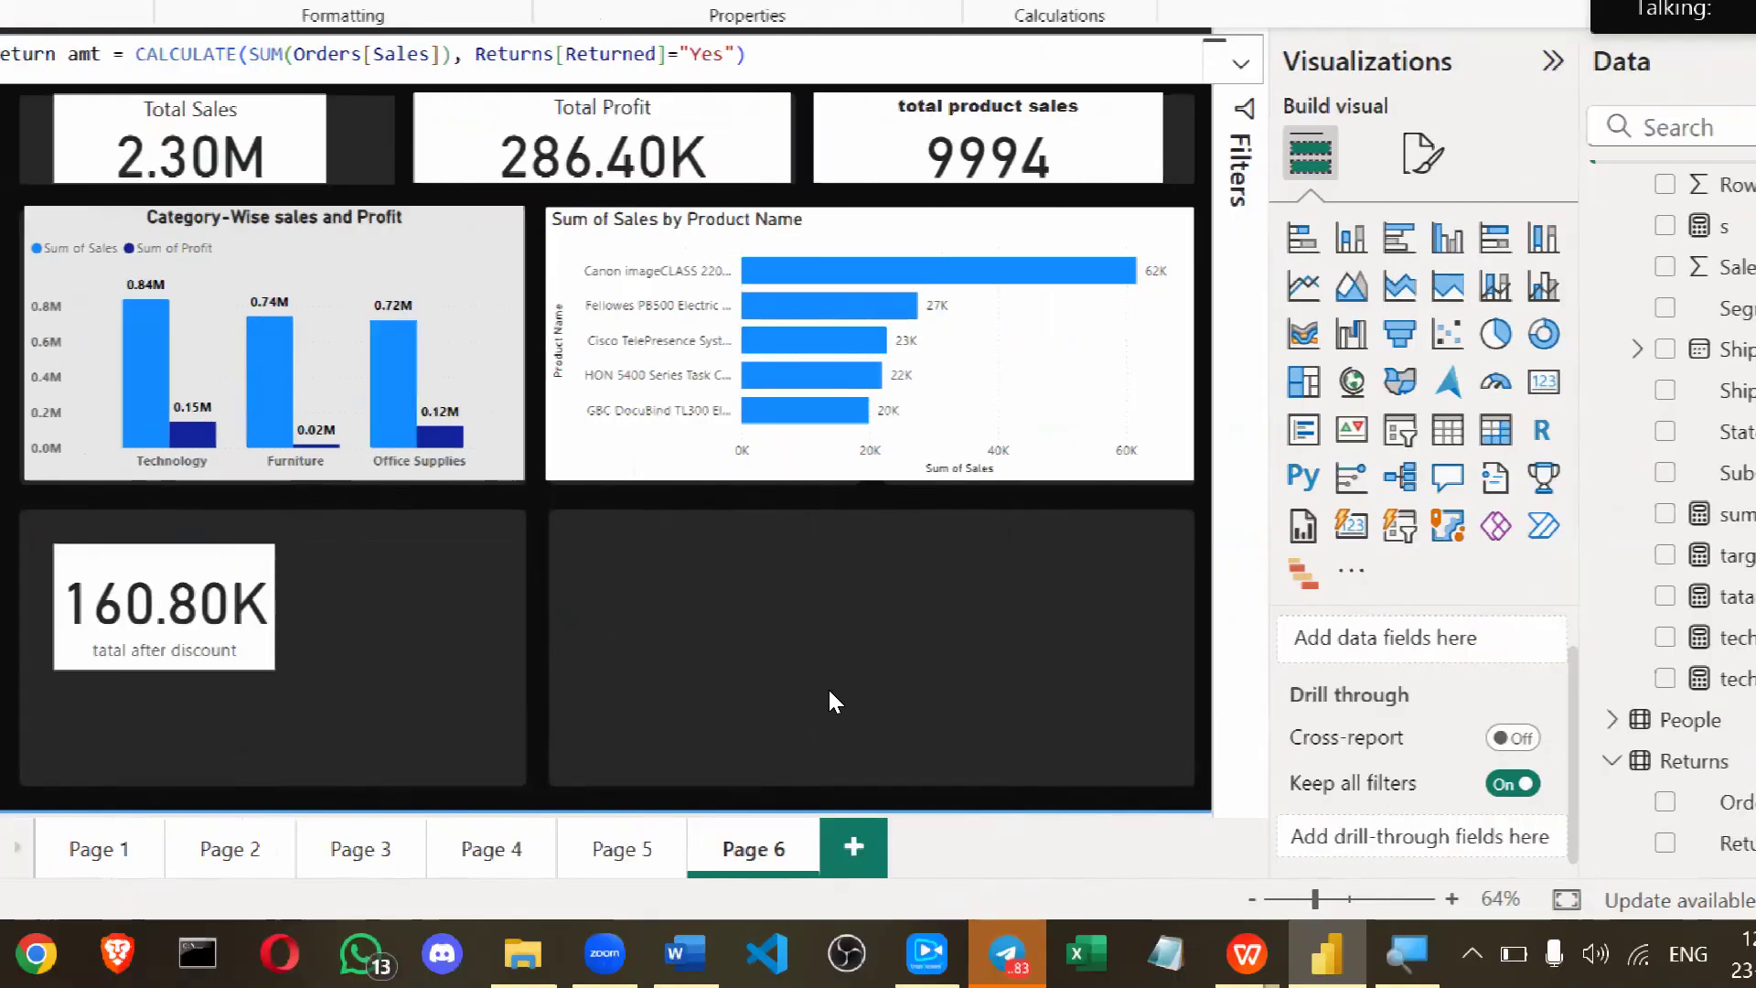
# Insert an empty card visual and place it in the dark panel beneath the product bar chart.
pyautogui.click(833, 700)
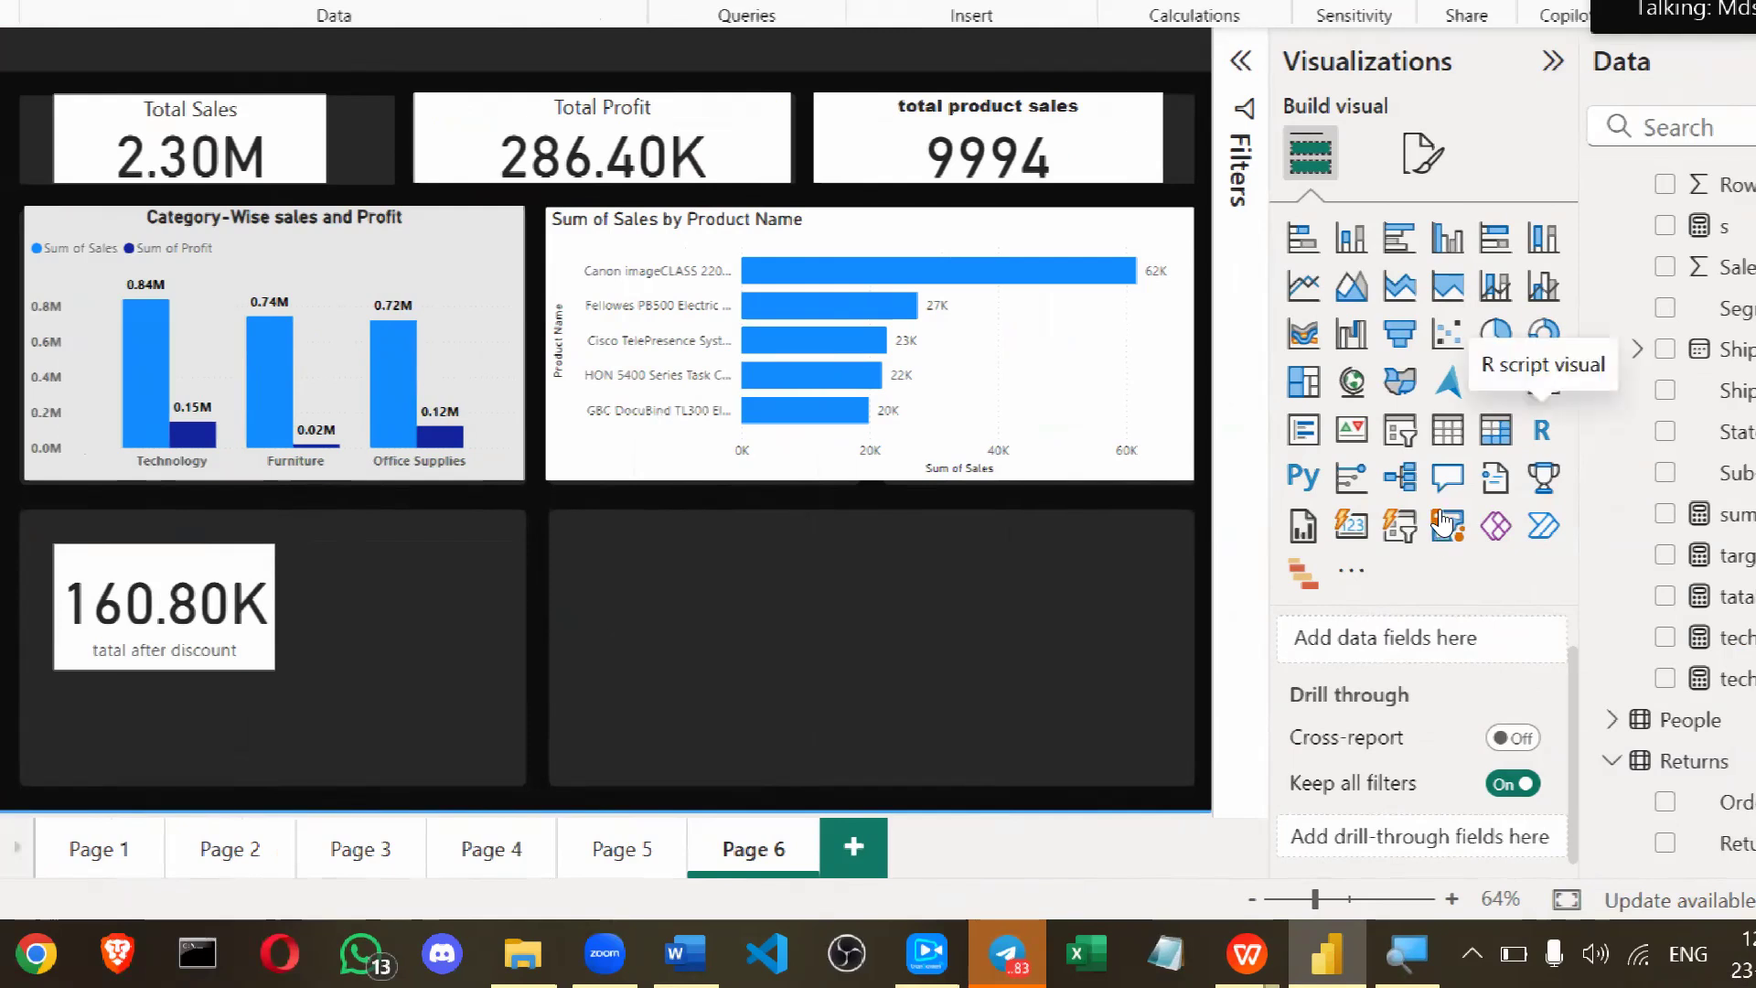
pyautogui.click(723, 711)
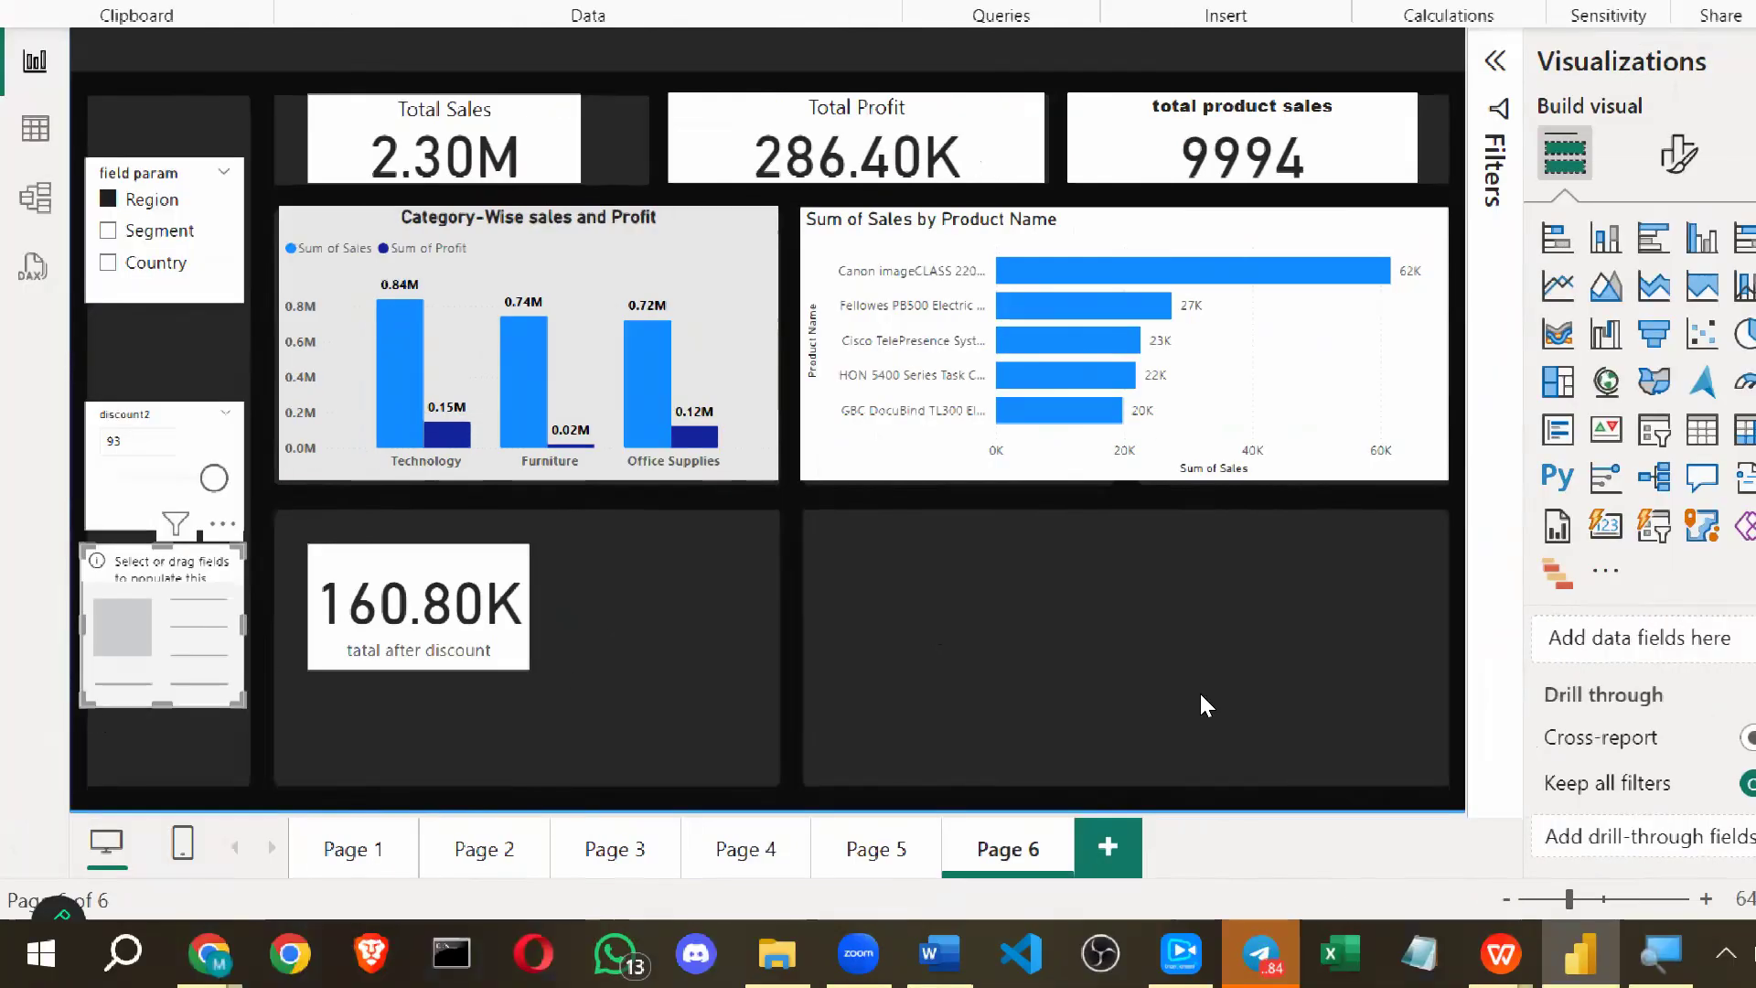
pyautogui.moveTo(1206, 704); pyautogui.dragTo(1207, 703)
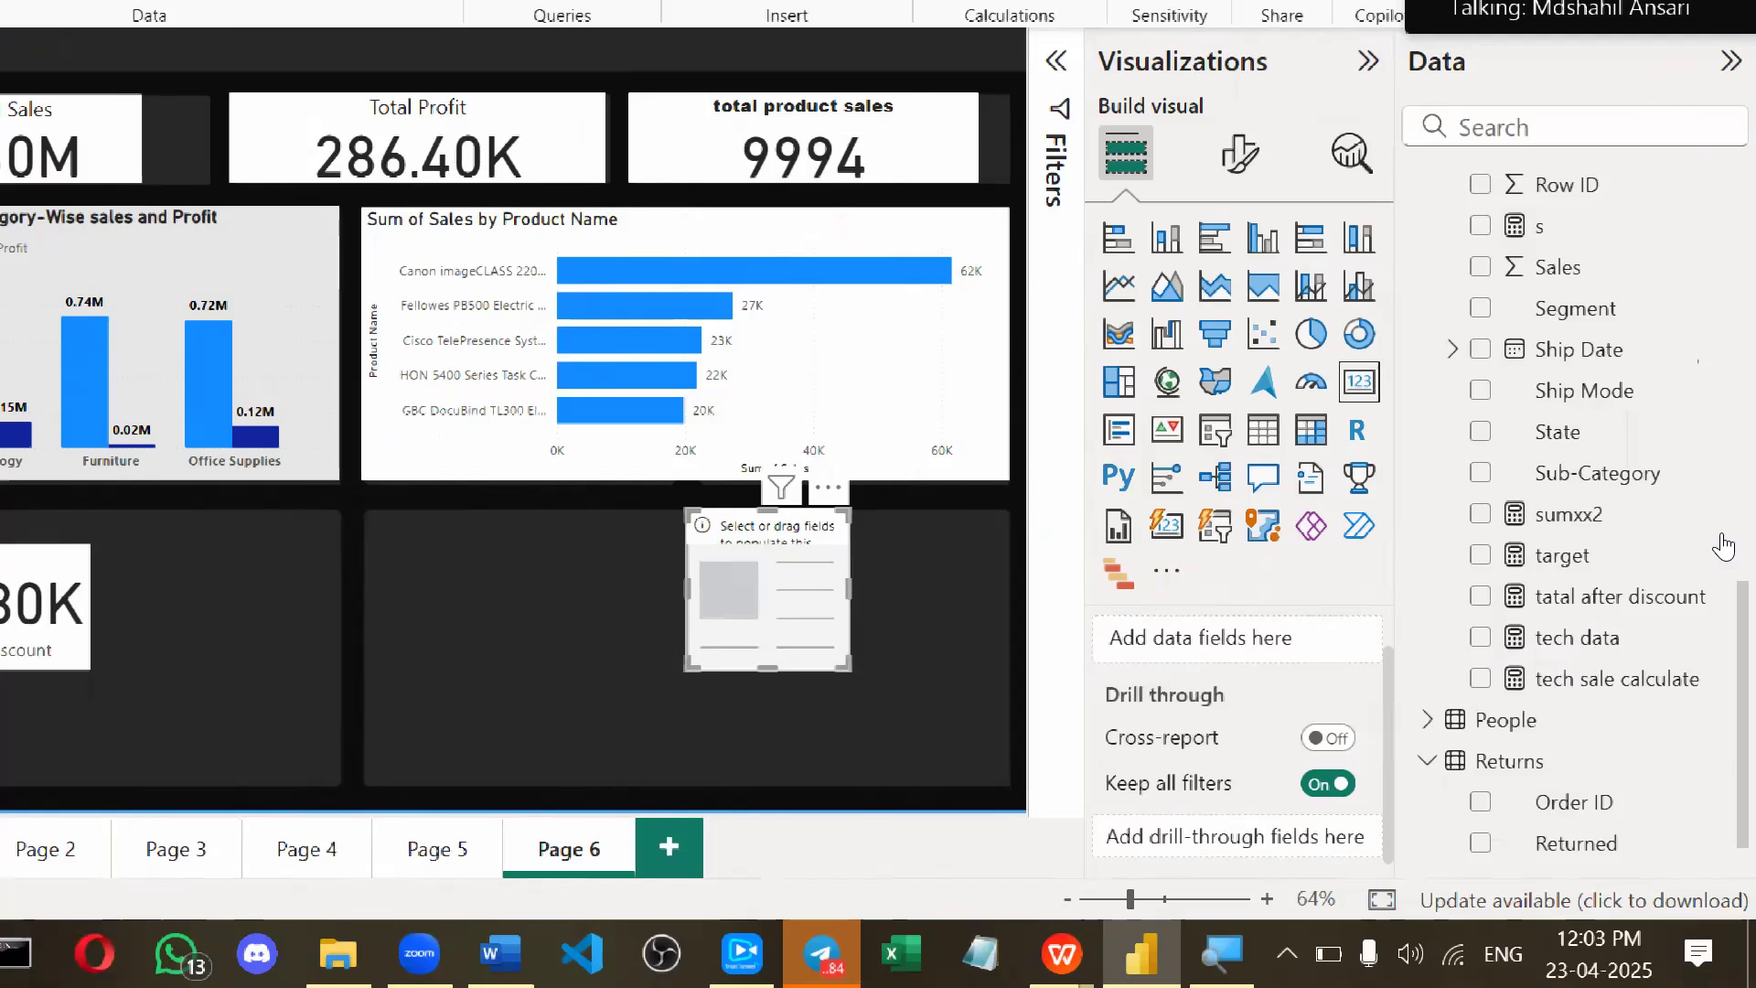
# Search the data fields for "re" and add the return amt measure to the empty card.
pyautogui.scroll(10, 1723, 547)
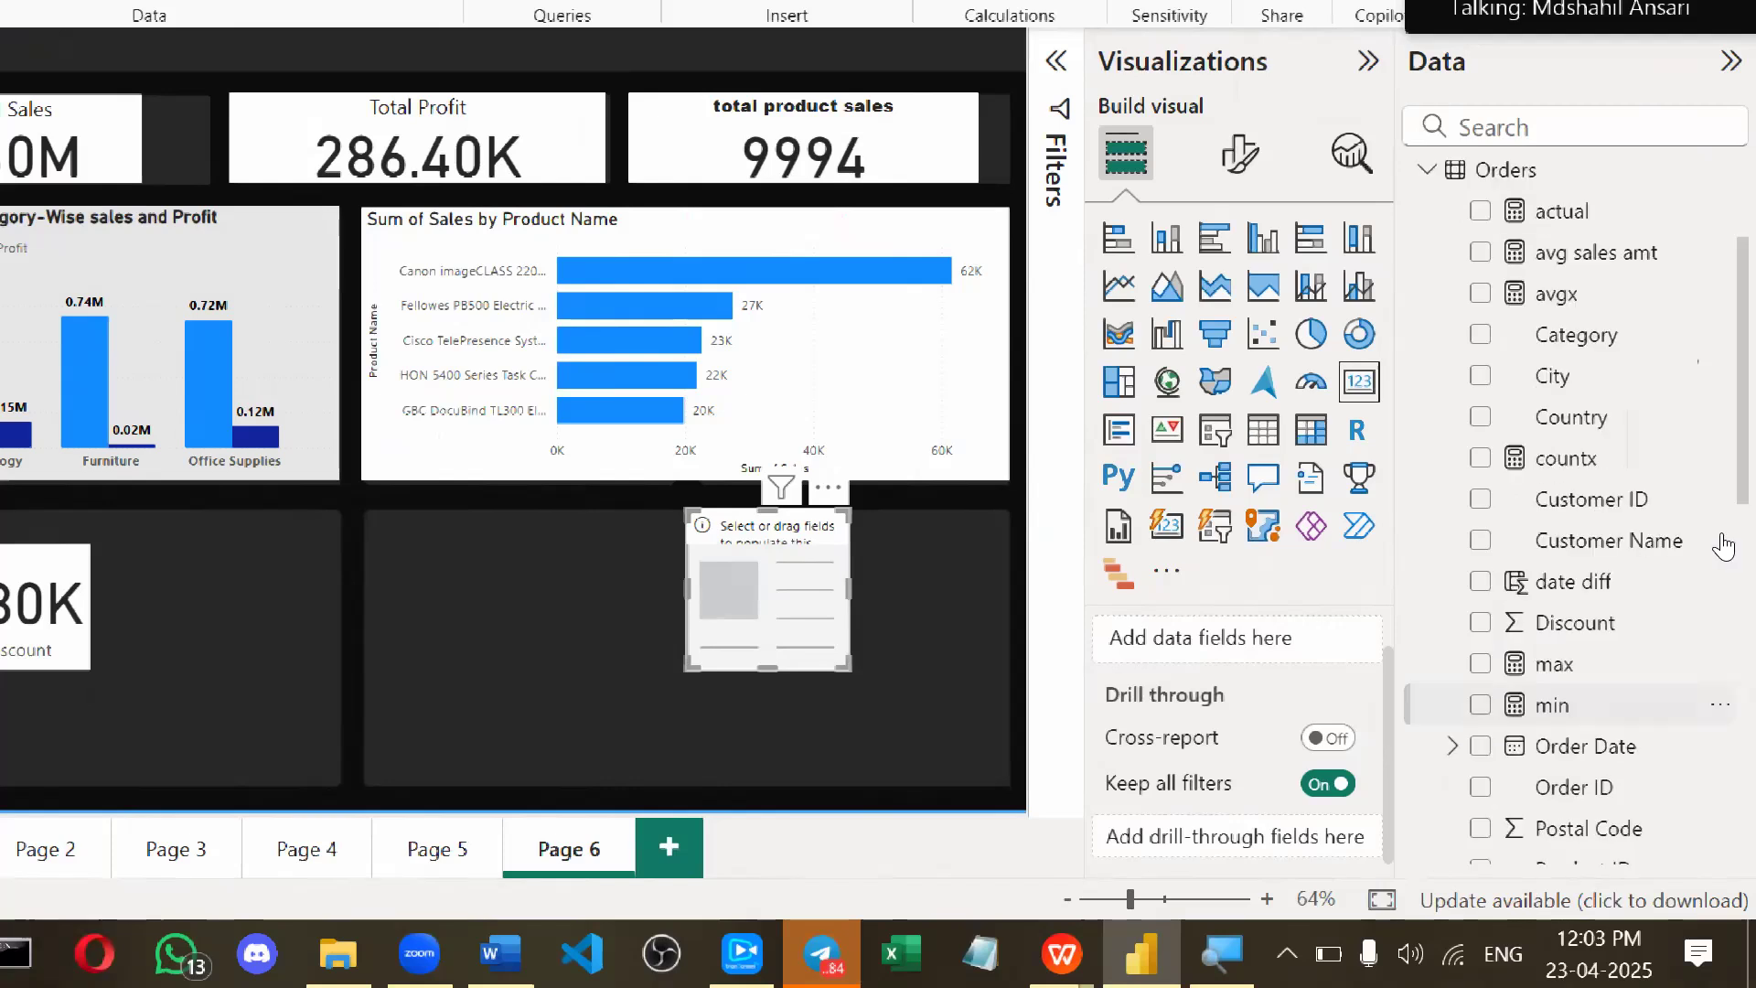
pyautogui.scroll(2, 1610, 532)
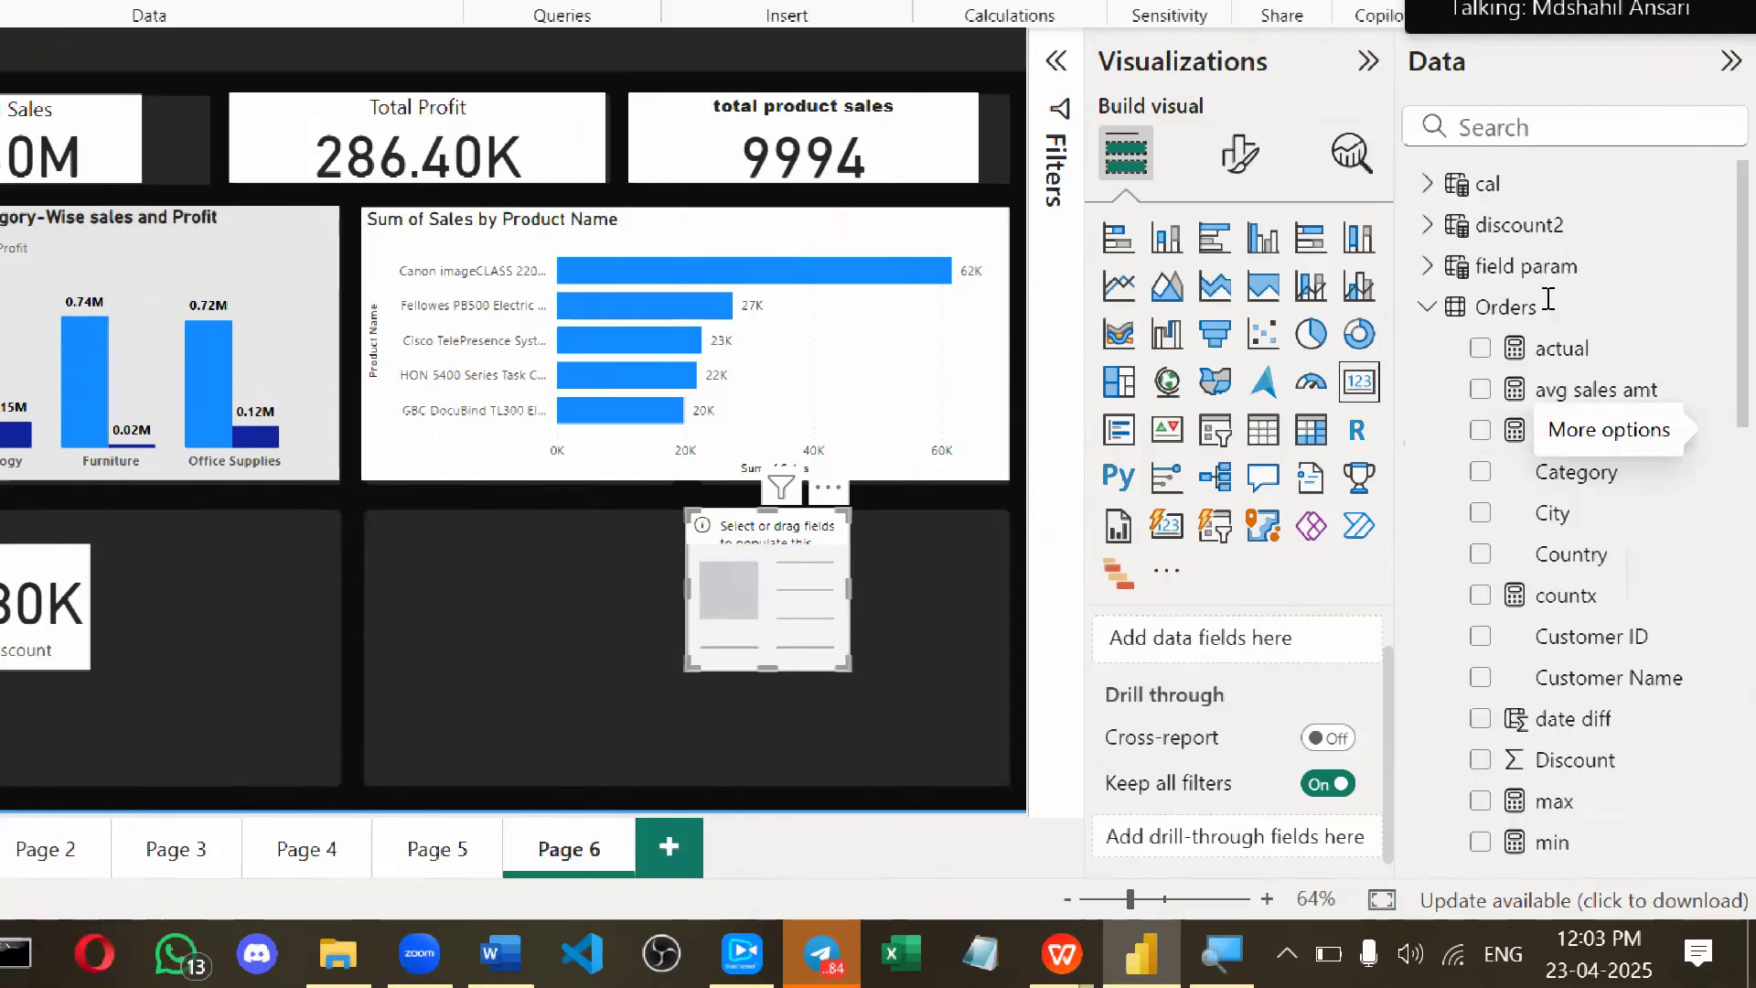
pyautogui.click(1555, 128)
pyautogui.write('r')
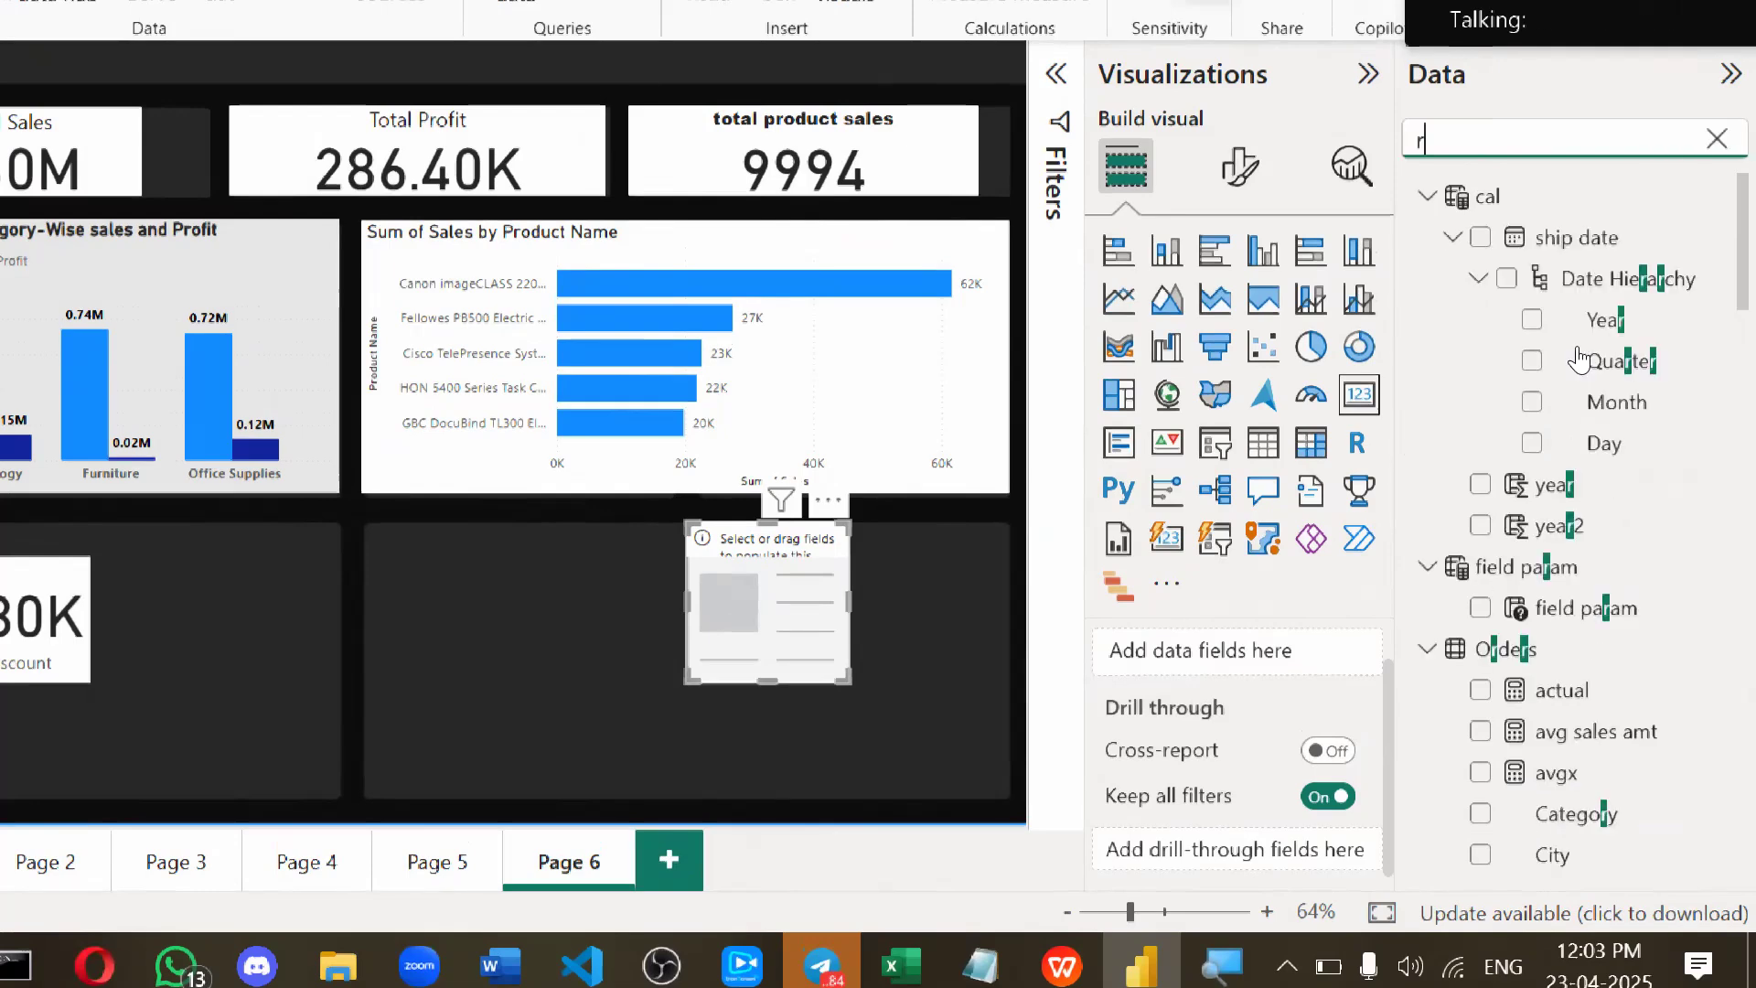
pyautogui.write('e')
pyautogui.moveTo(1583, 279); pyautogui.dragTo(1309, 513)
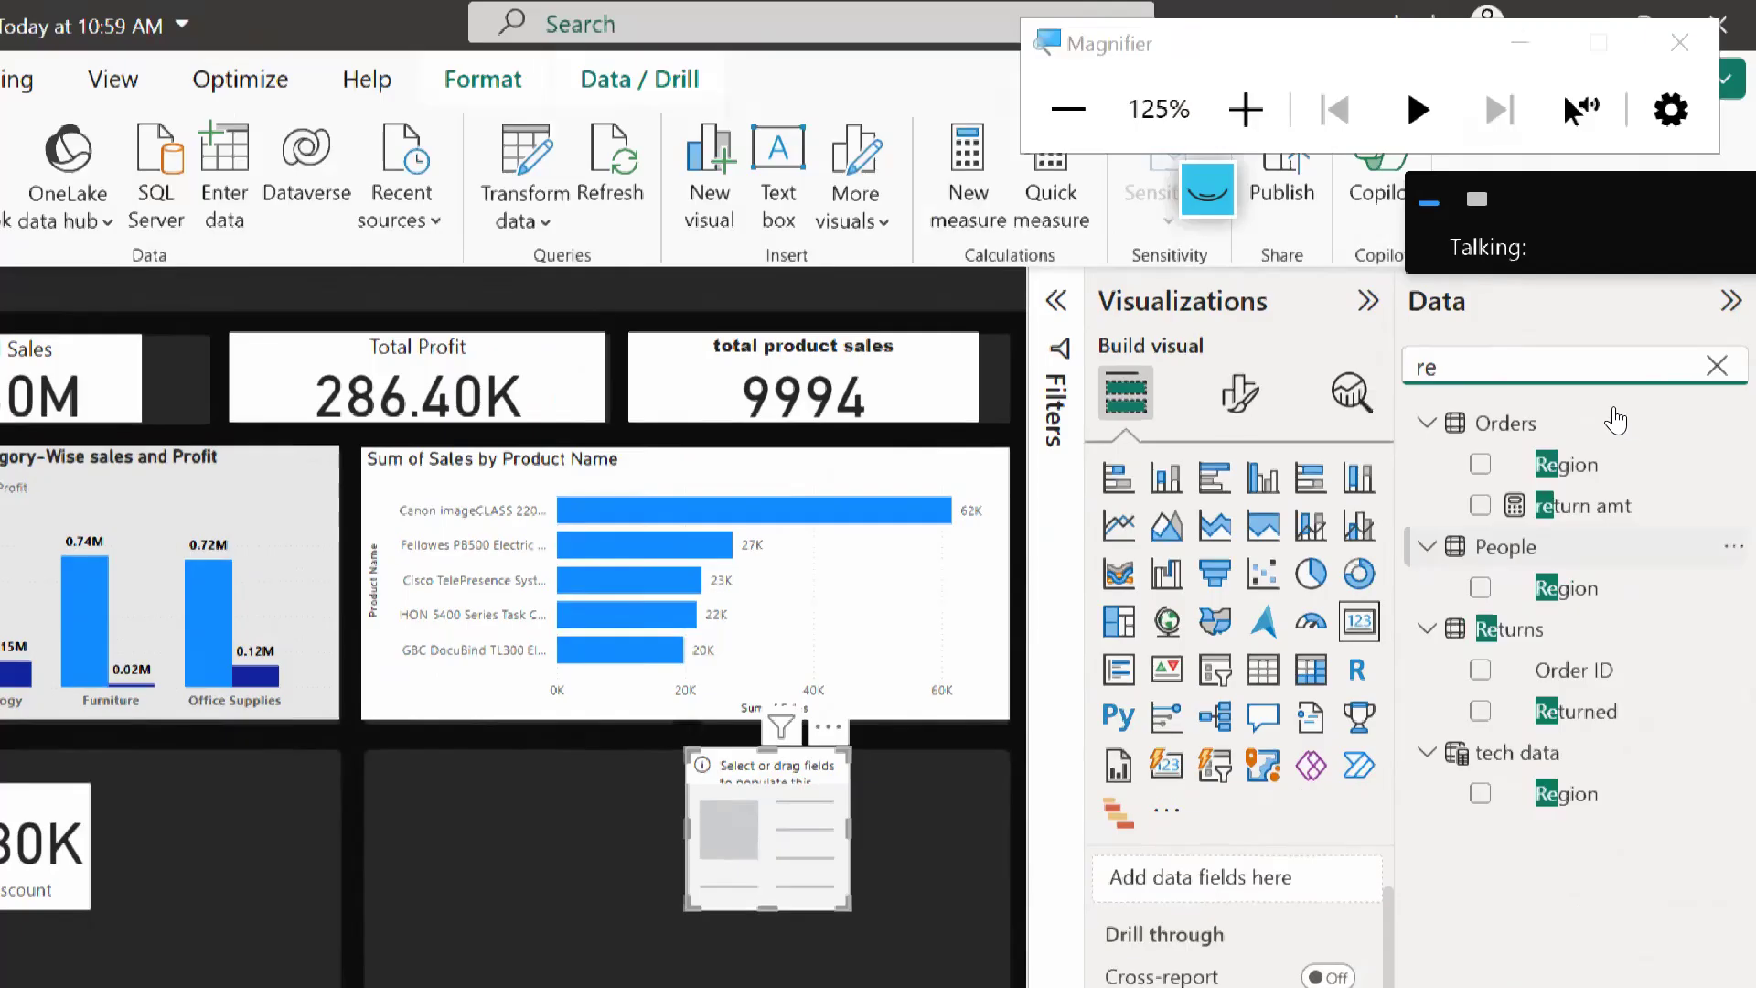
pyautogui.moveTo(1307, 739); pyautogui.dragTo(1309, 837)
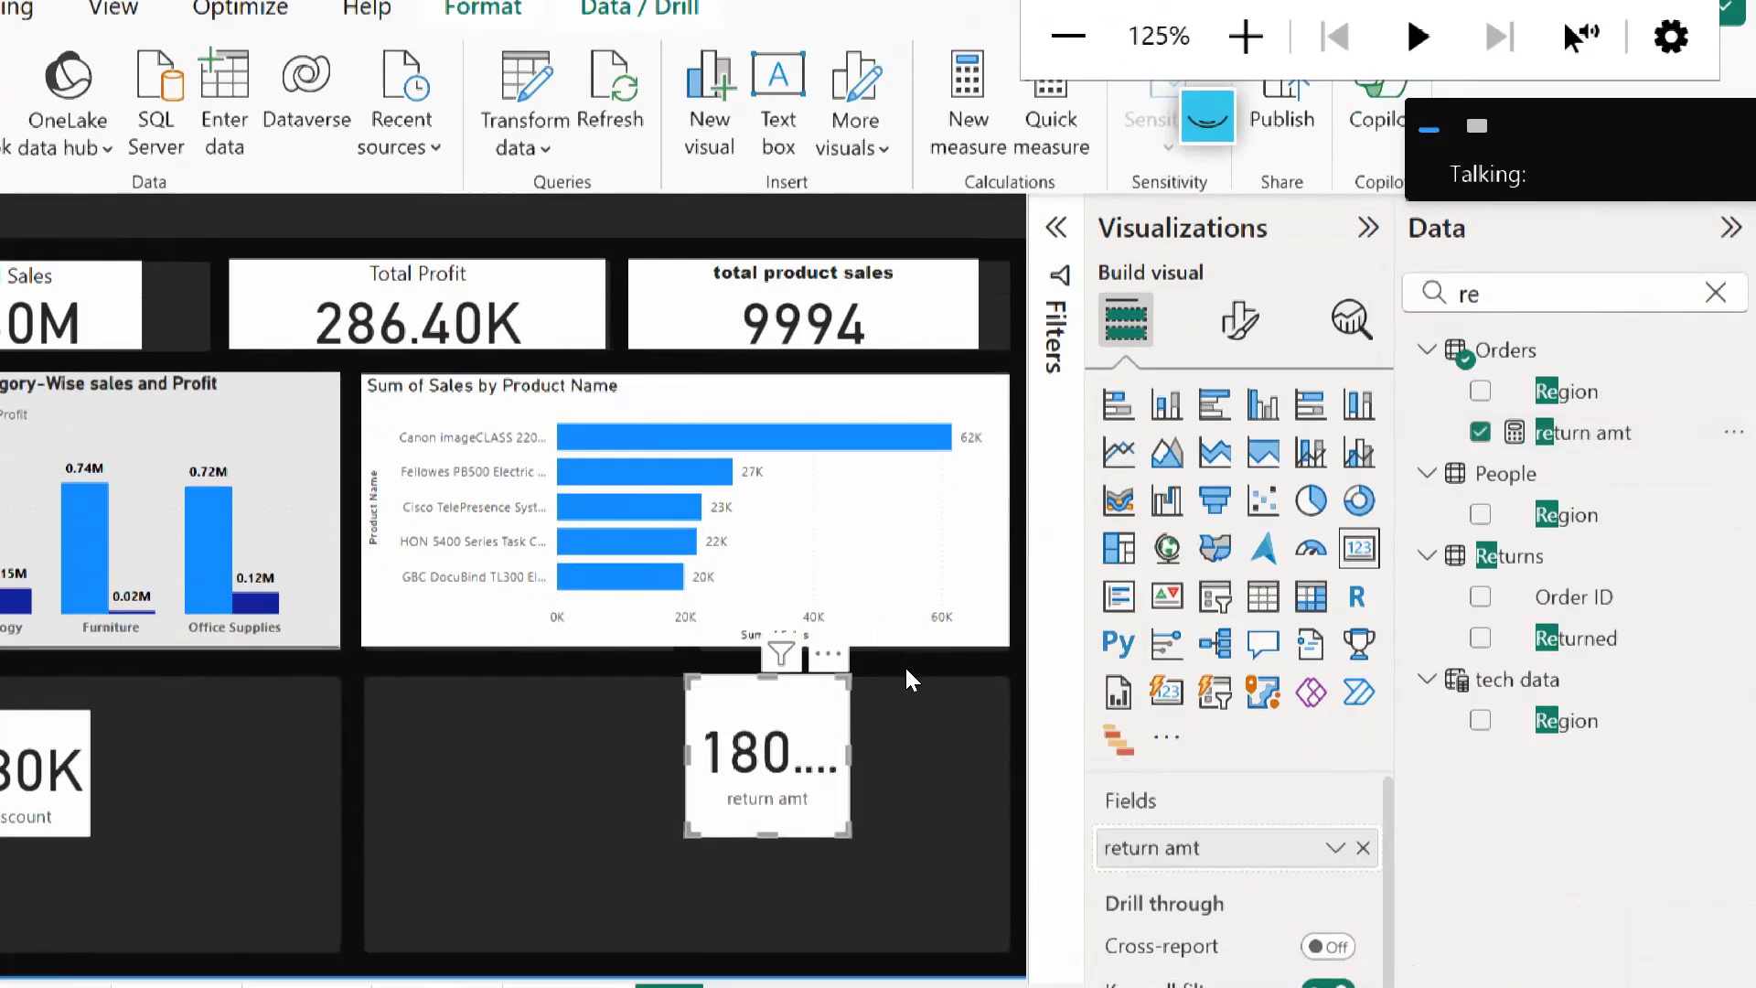
# Widen the return amt card so its full value fits, and reduce its height slightly.
pyautogui.moveTo(689, 756); pyautogui.dragTo(505, 756)
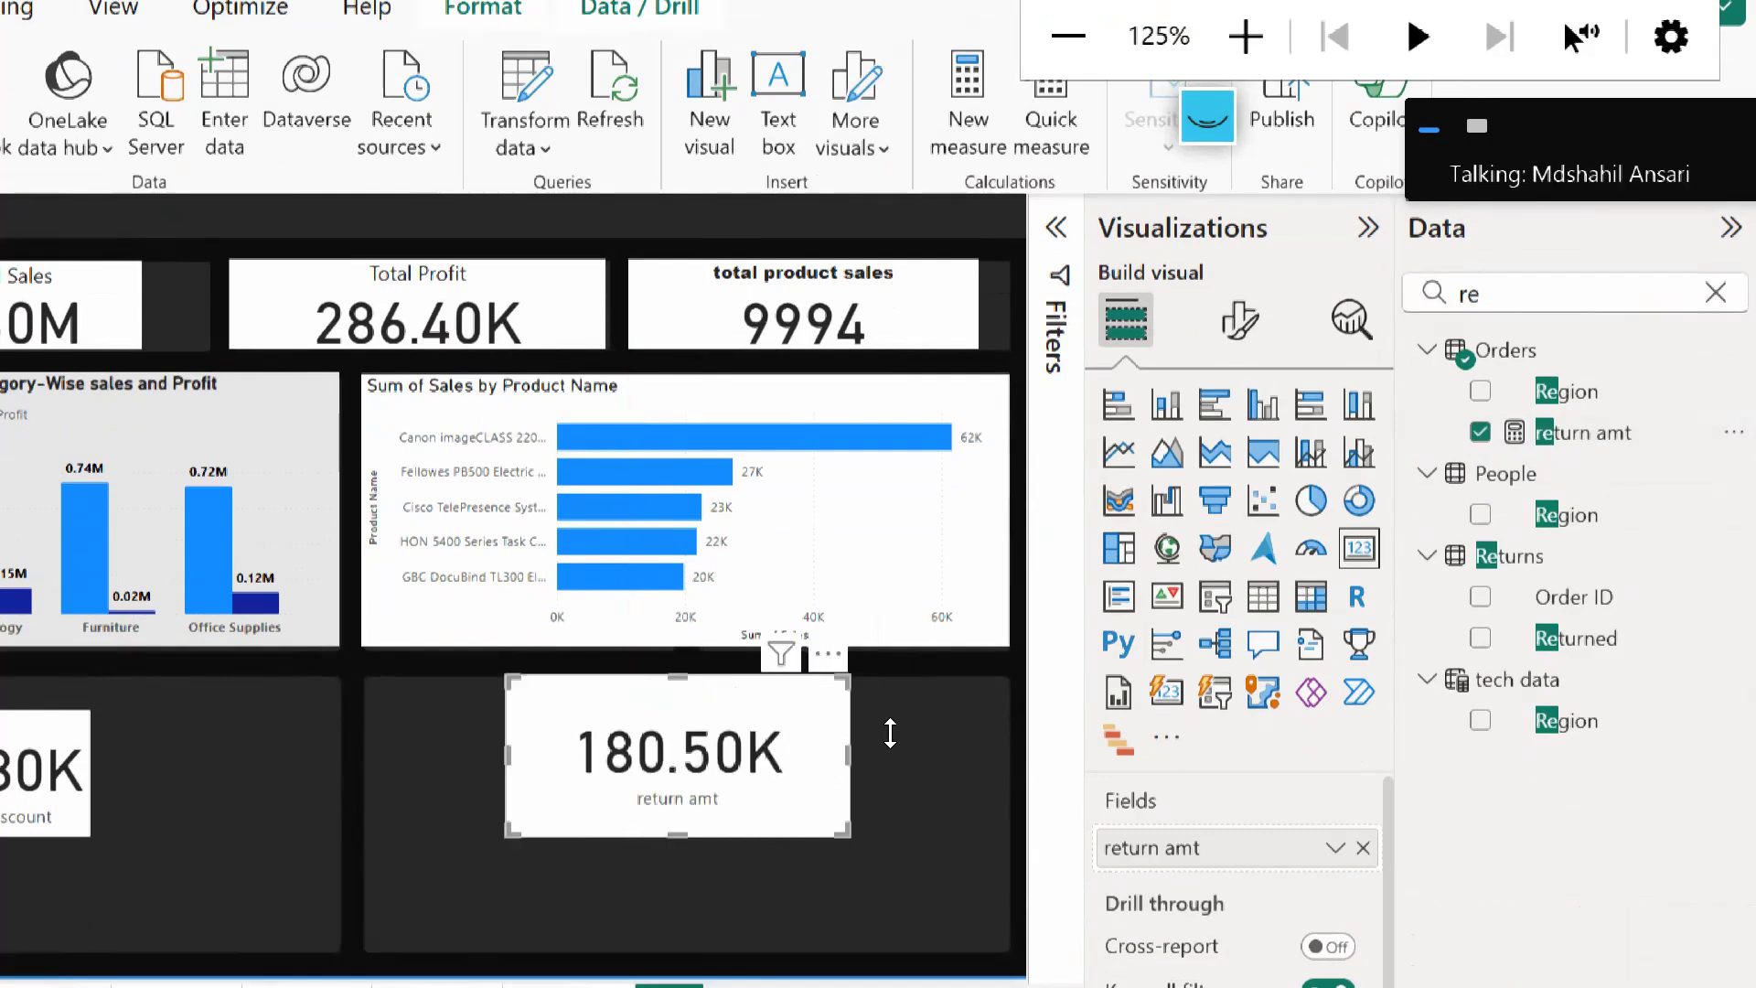
pyautogui.moveTo(678, 834); pyautogui.dragTo(892, 723)
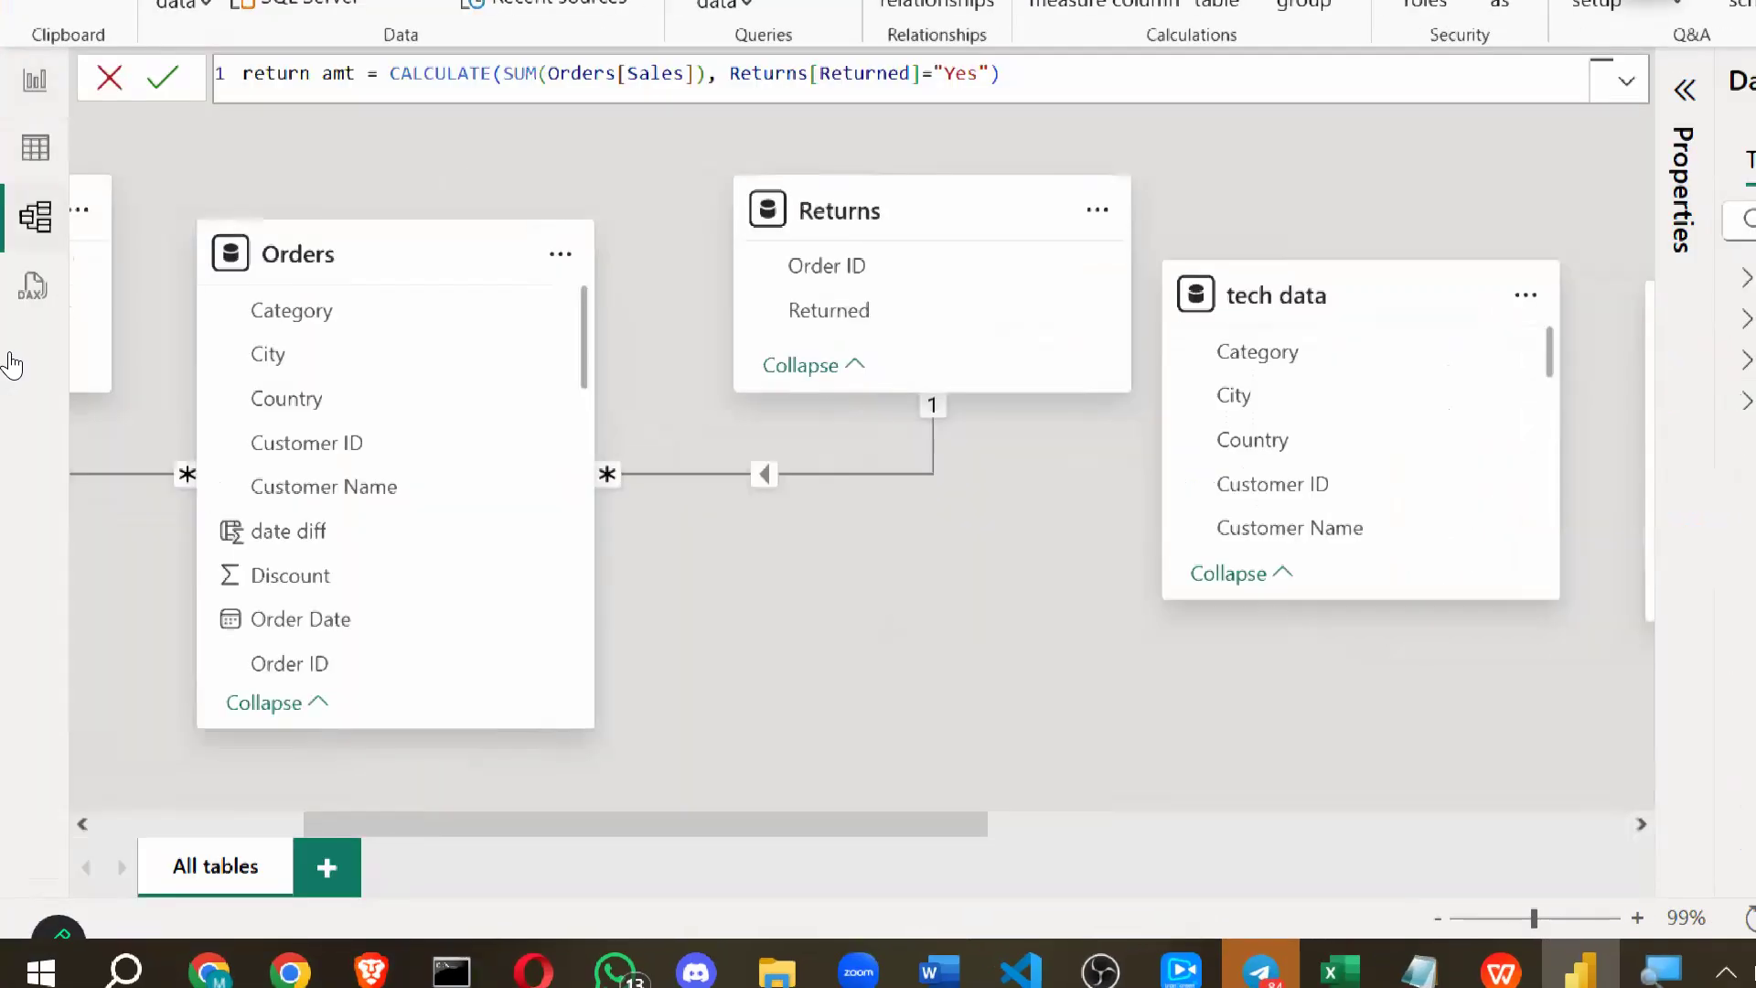
# Delete the relationship between the Orders and Returns tables in the model view, and check the return amt card on the report page.
pyautogui.press('super+minus')
pyautogui.rightClick(724, 556)
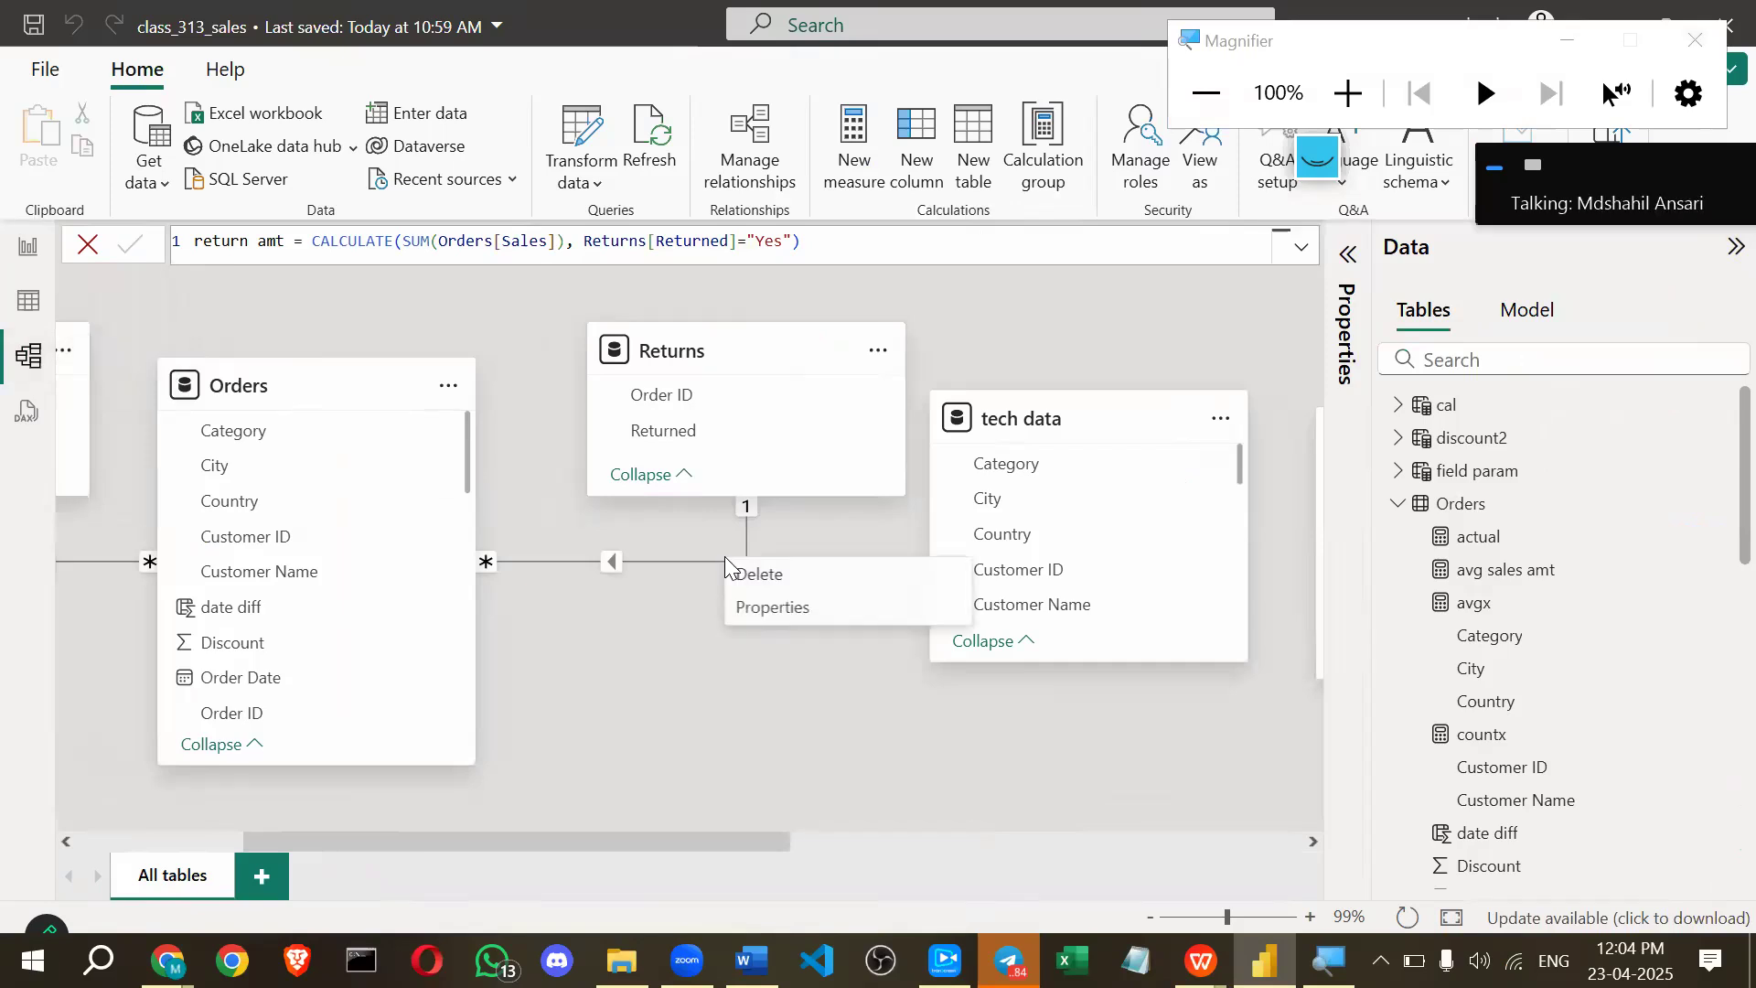
pyautogui.click(734, 571)
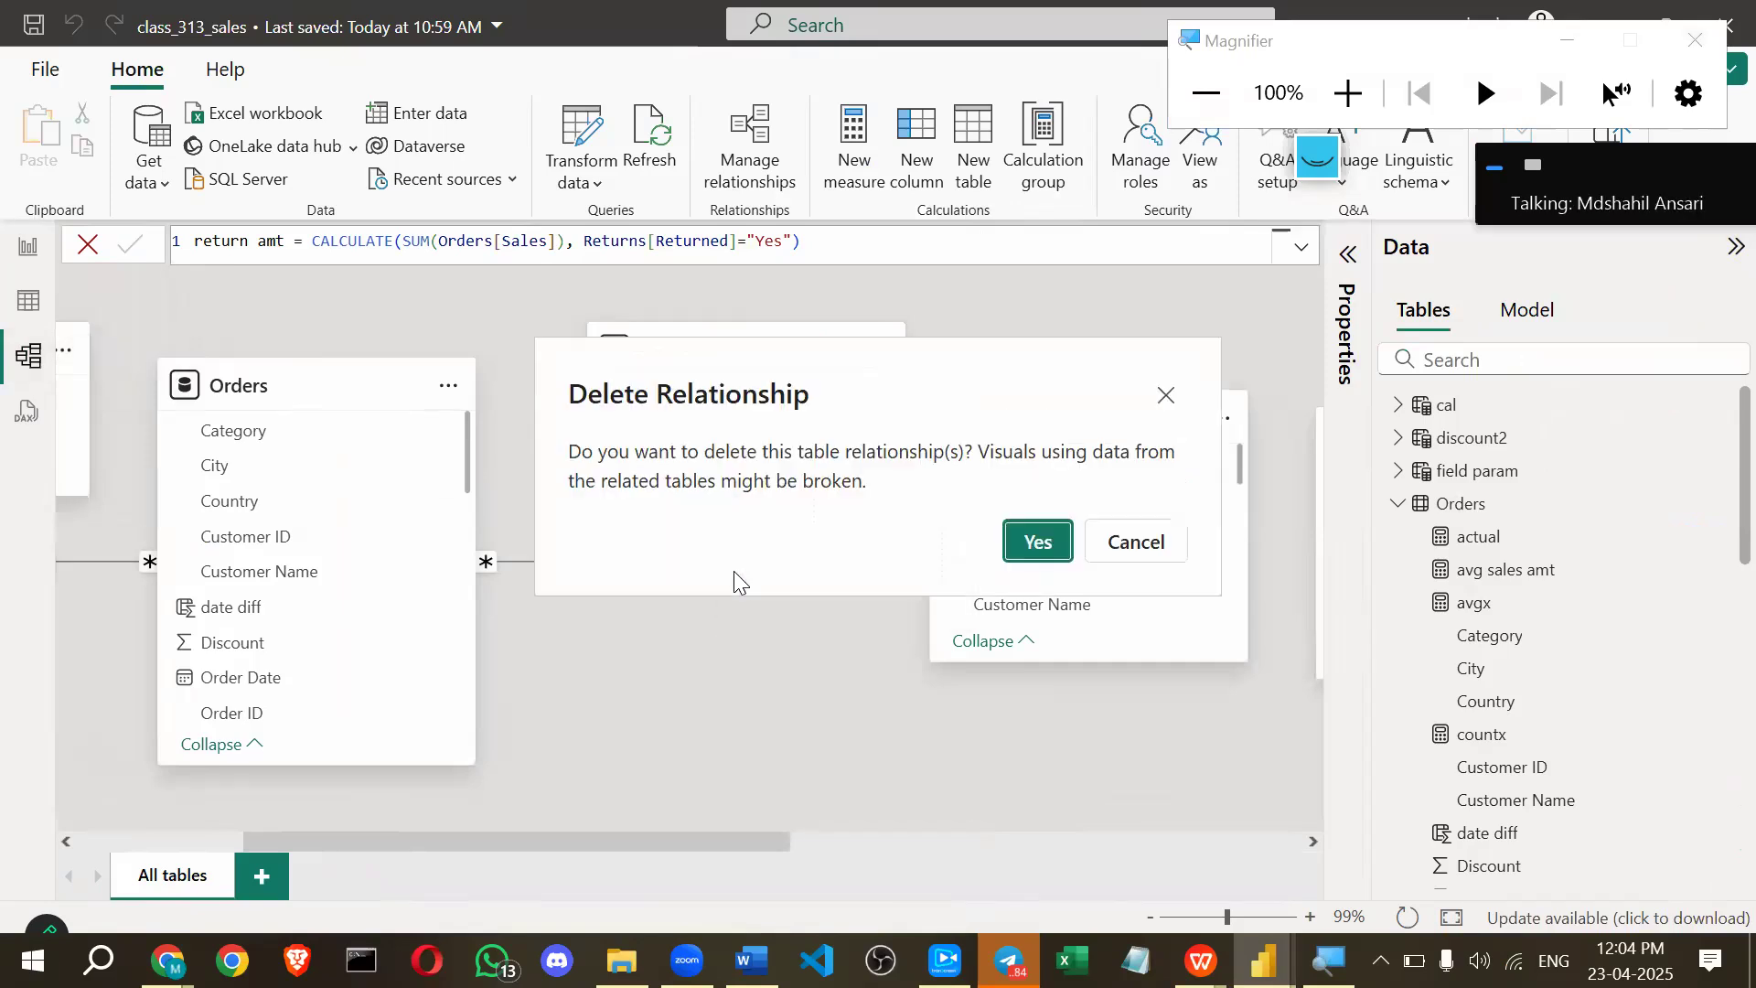
pyautogui.click(1052, 548)
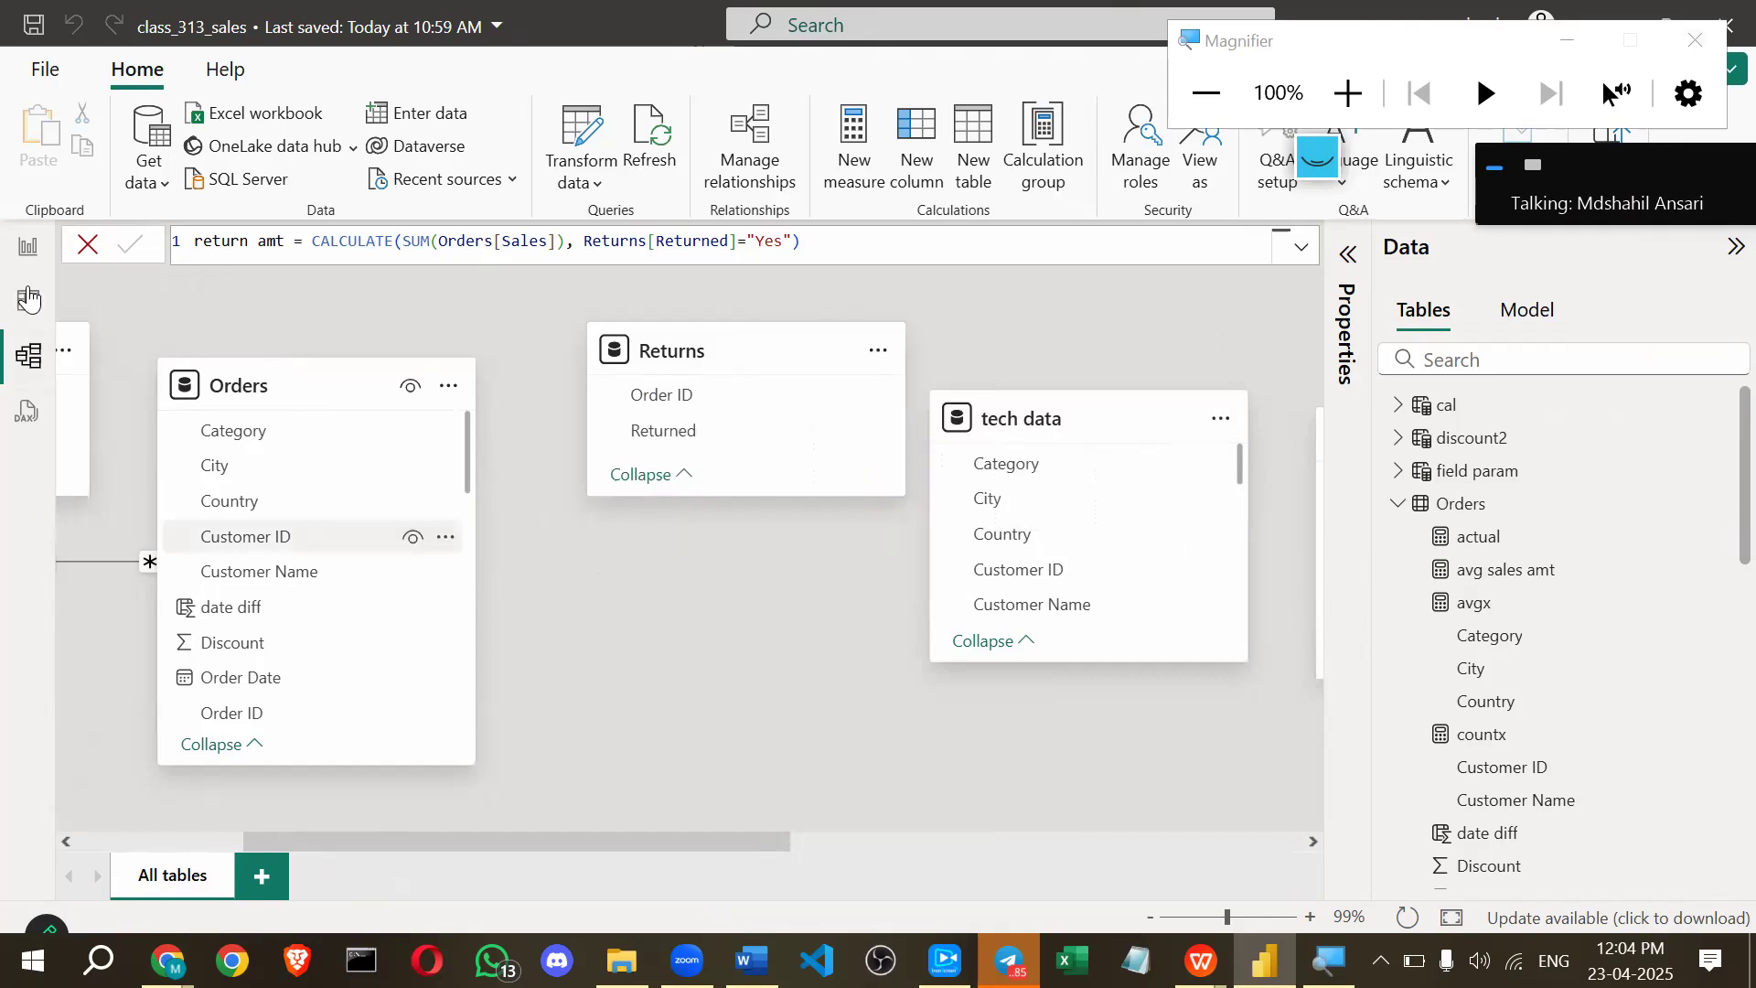
pyautogui.click(14, 258)
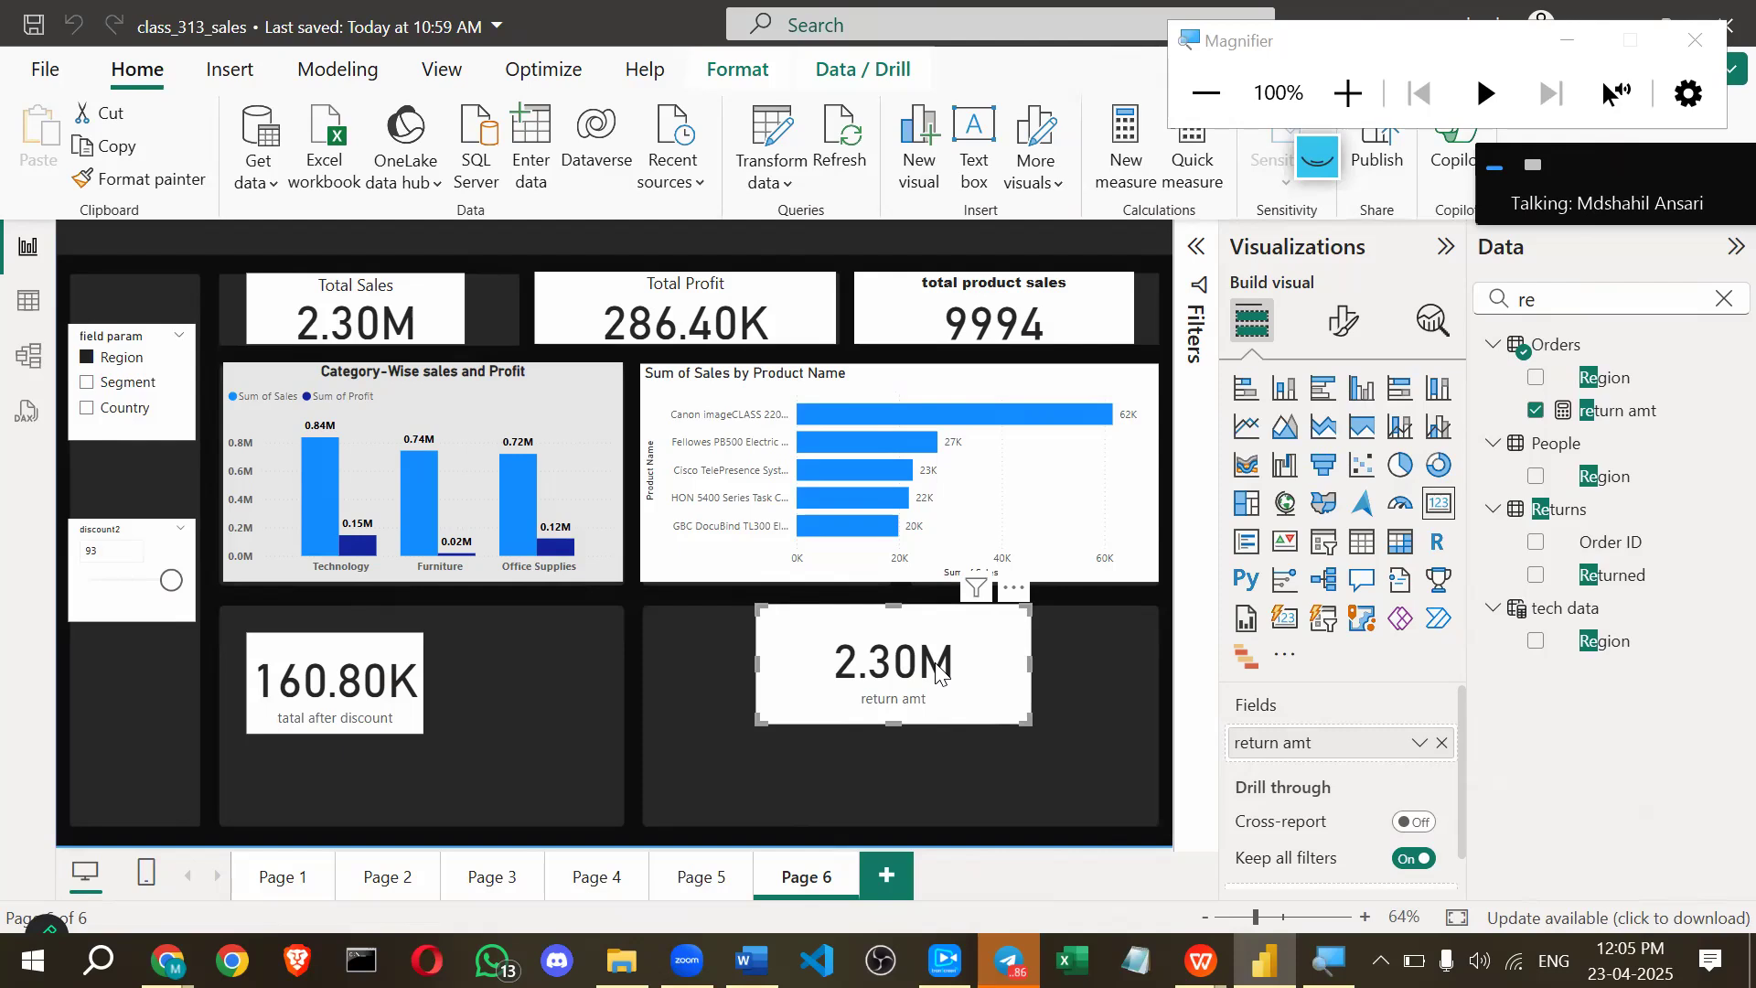
# Create an active many-to-one relationship from Orders to Returns on Order ID, with single cross-filter direction.
pyautogui.click(28, 365)
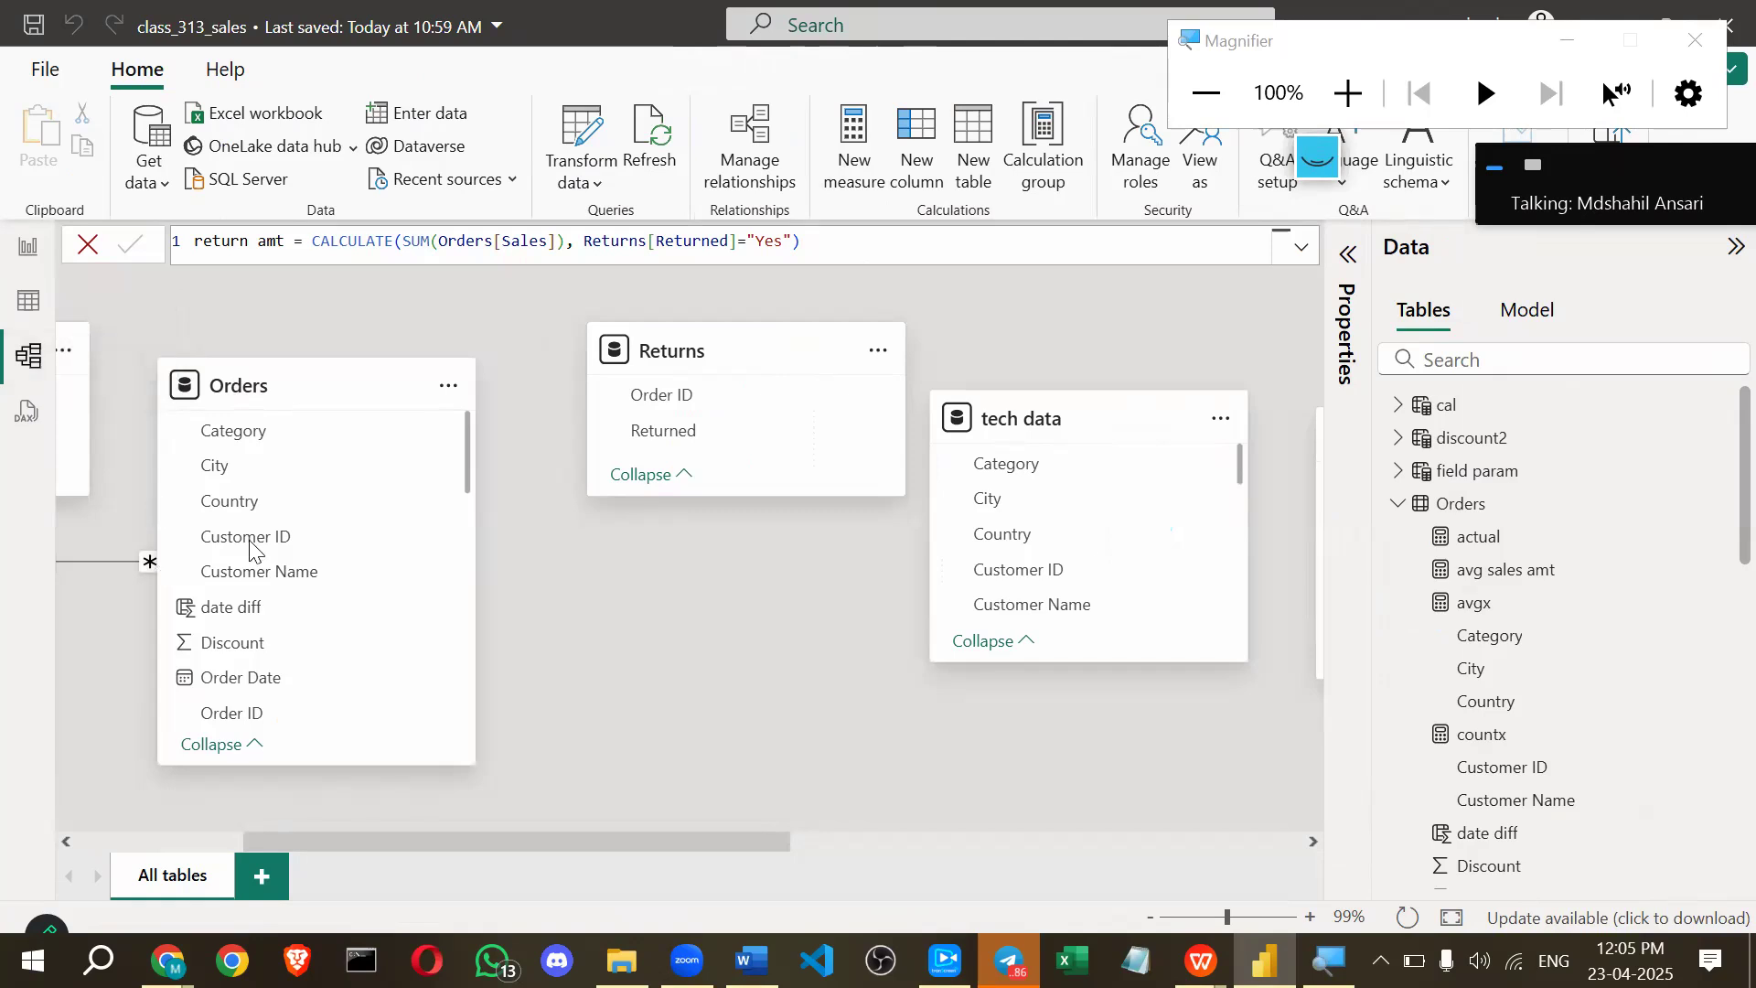
pyautogui.scroll(-3, 258, 516)
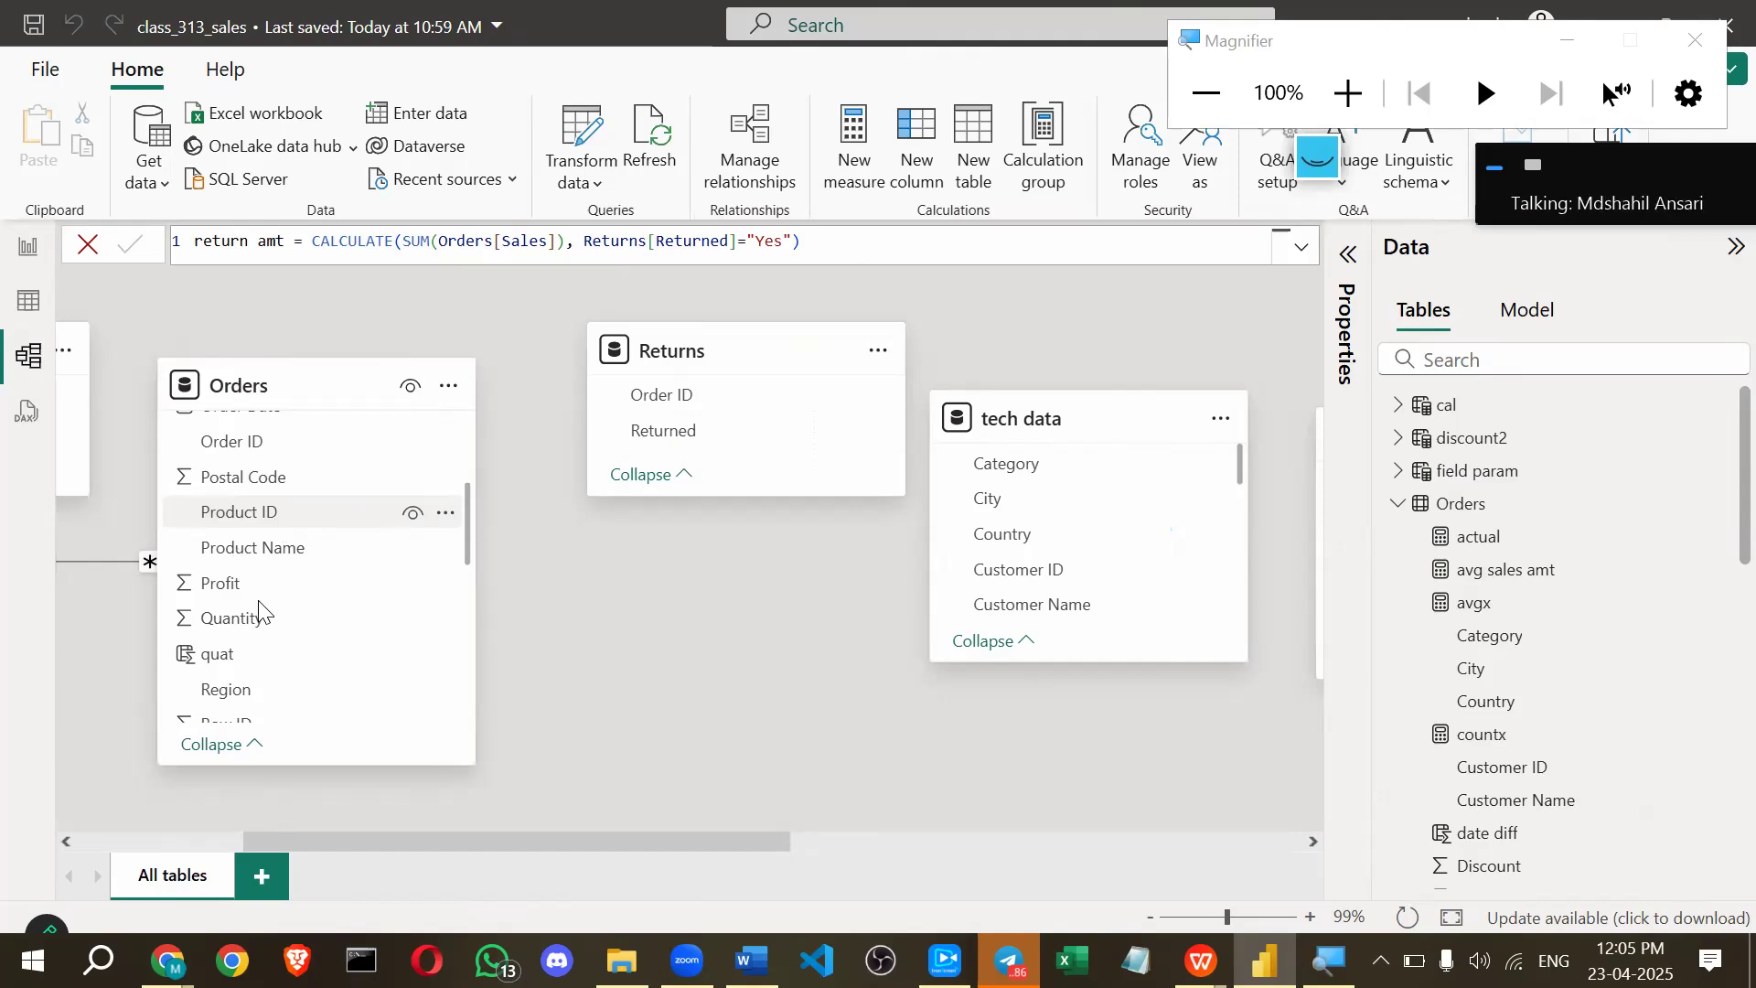
pyautogui.scroll(3, 242, 581)
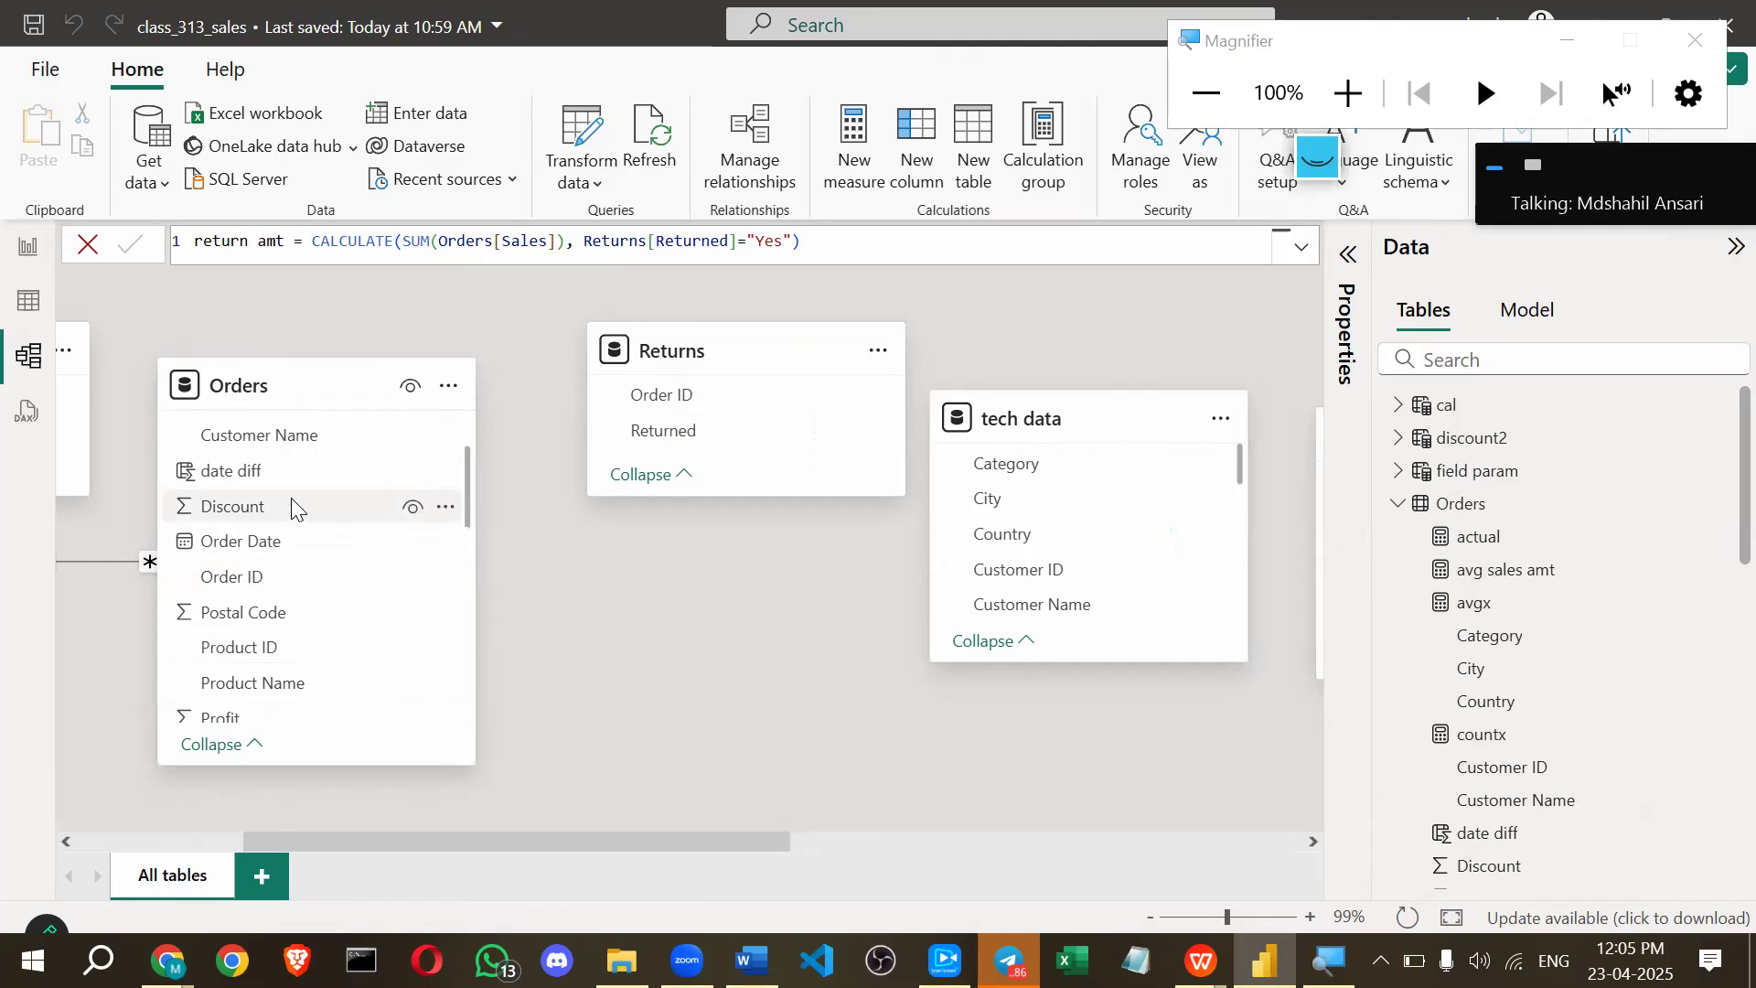
pyautogui.moveTo(271, 578); pyautogui.dragTo(695, 405)
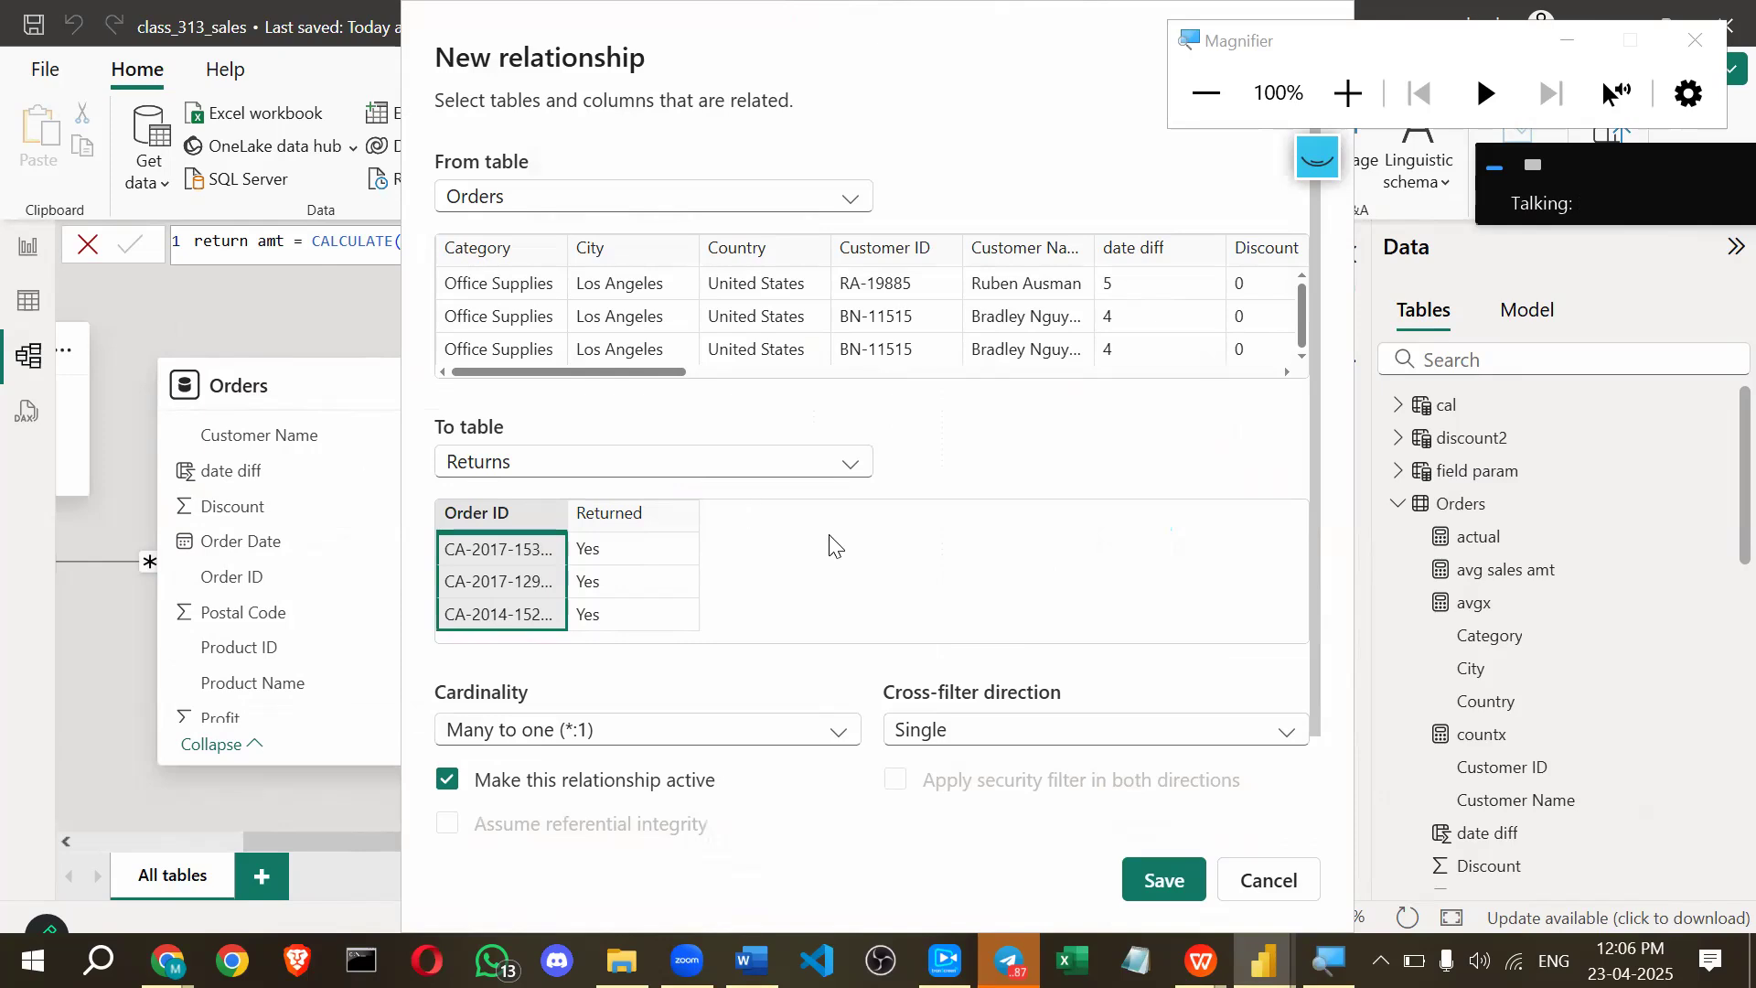
pyautogui.scroll(-2, 640, 302)
pyautogui.scroll(2, 616, 425)
pyautogui.click(897, 371)
pyautogui.click(656, 251)
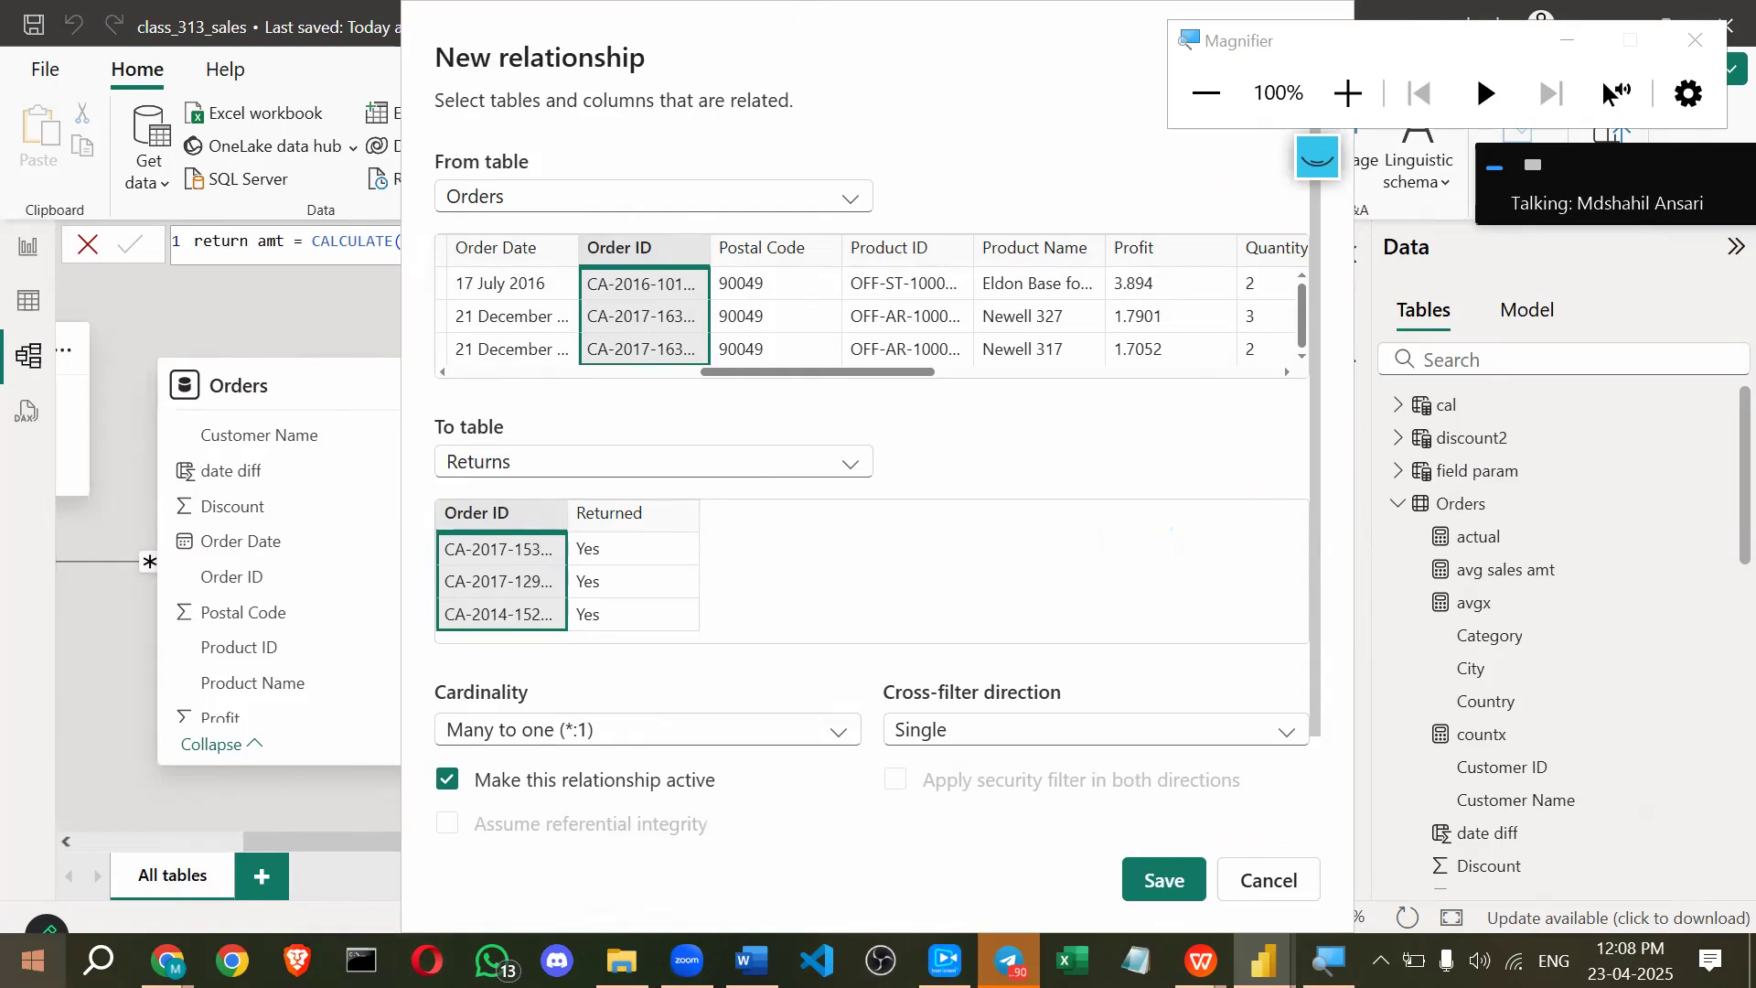
pyautogui.click(1163, 880)
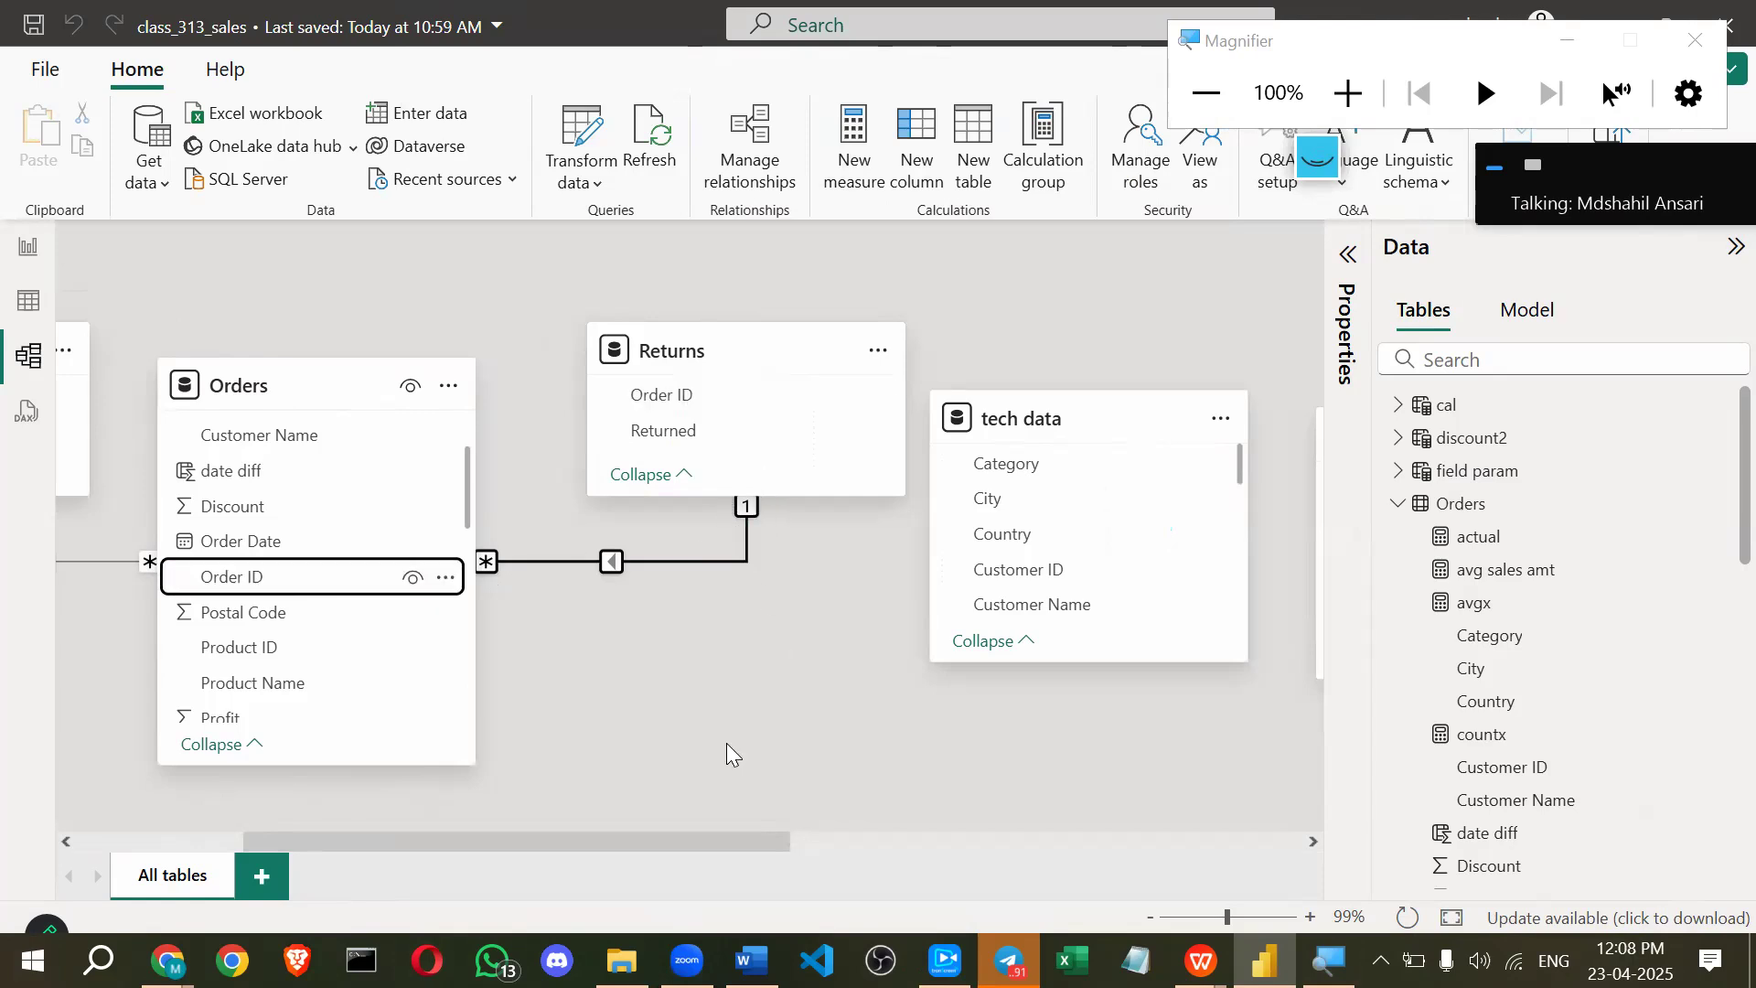
# Change the cross-filter direction of the Orders–Returns relationship to Both and apply the change.
pyautogui.click(609, 565)
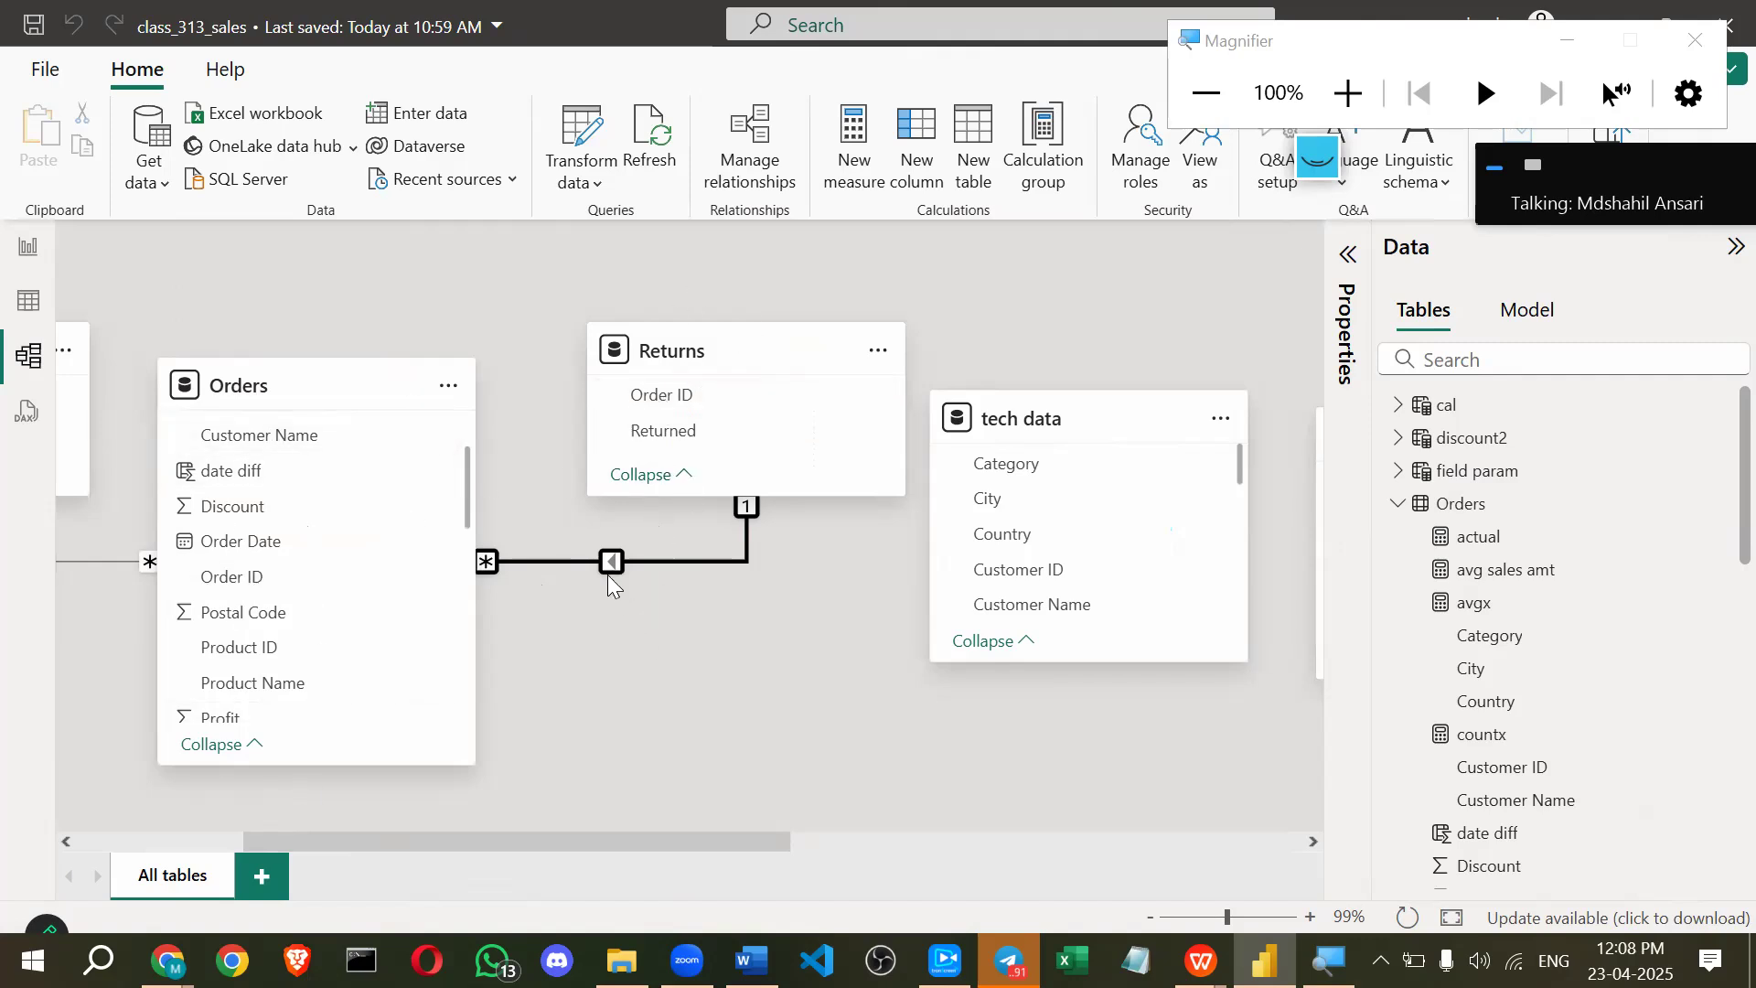
pyautogui.click(1349, 256)
pyautogui.scroll(-1, 1026, 600)
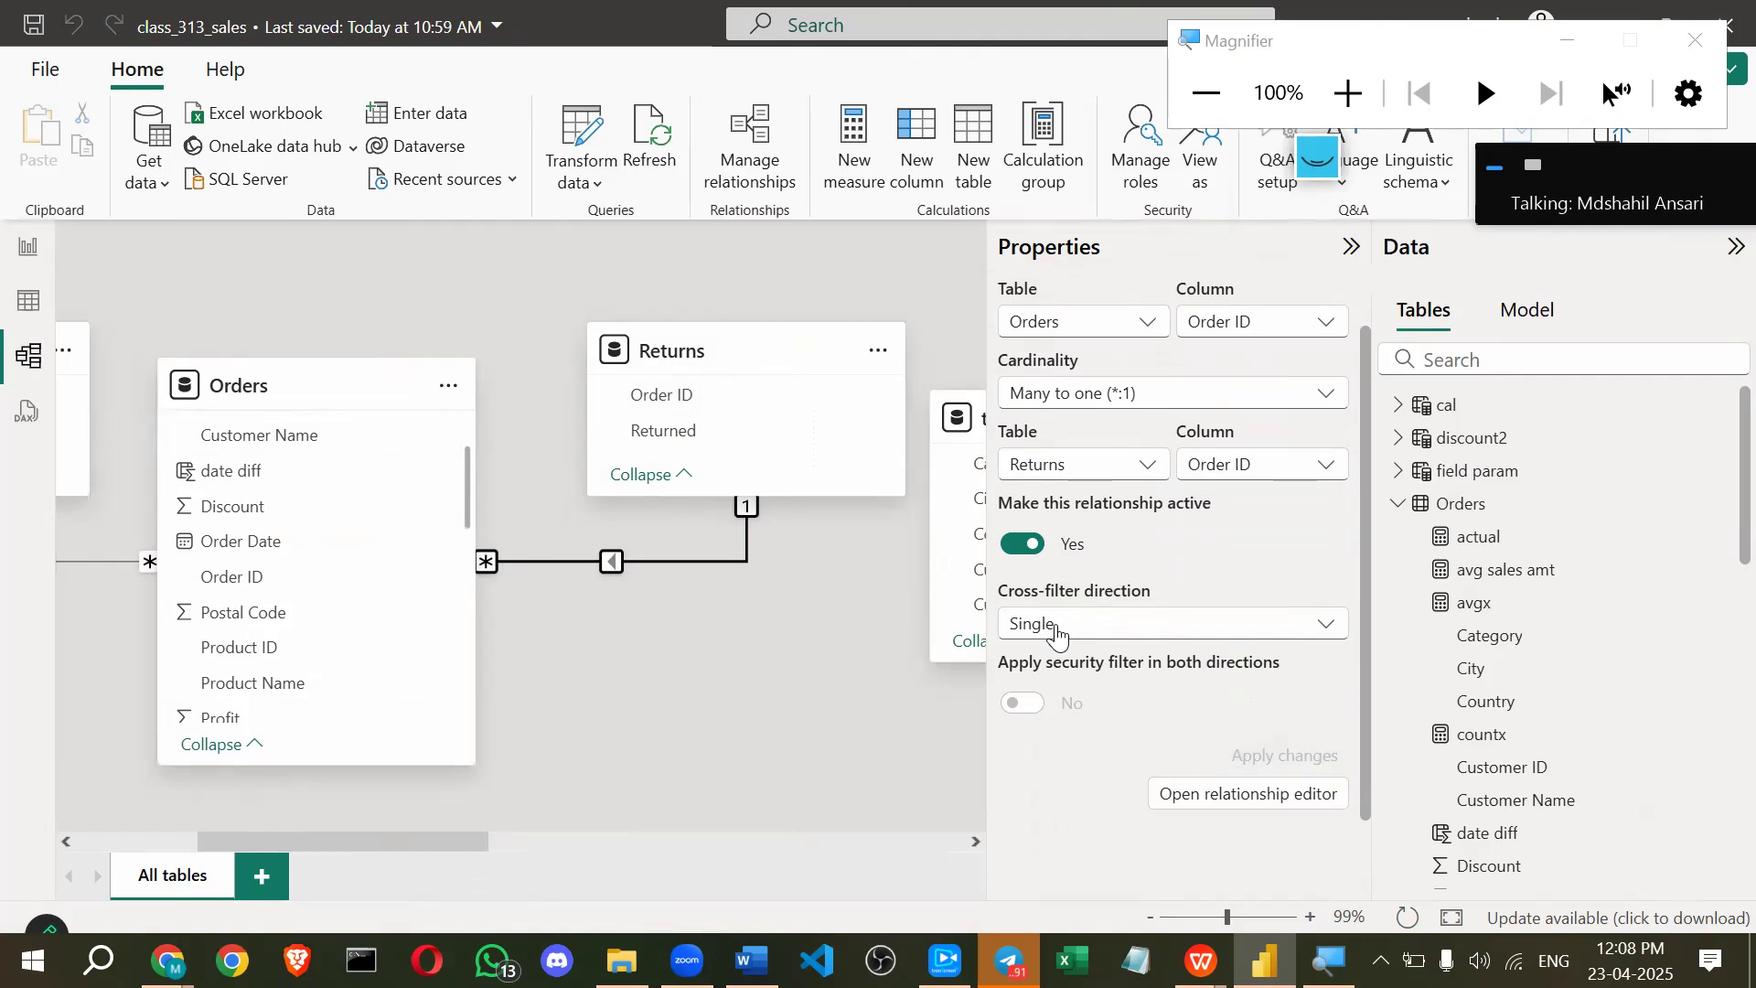
pyautogui.click(1056, 624)
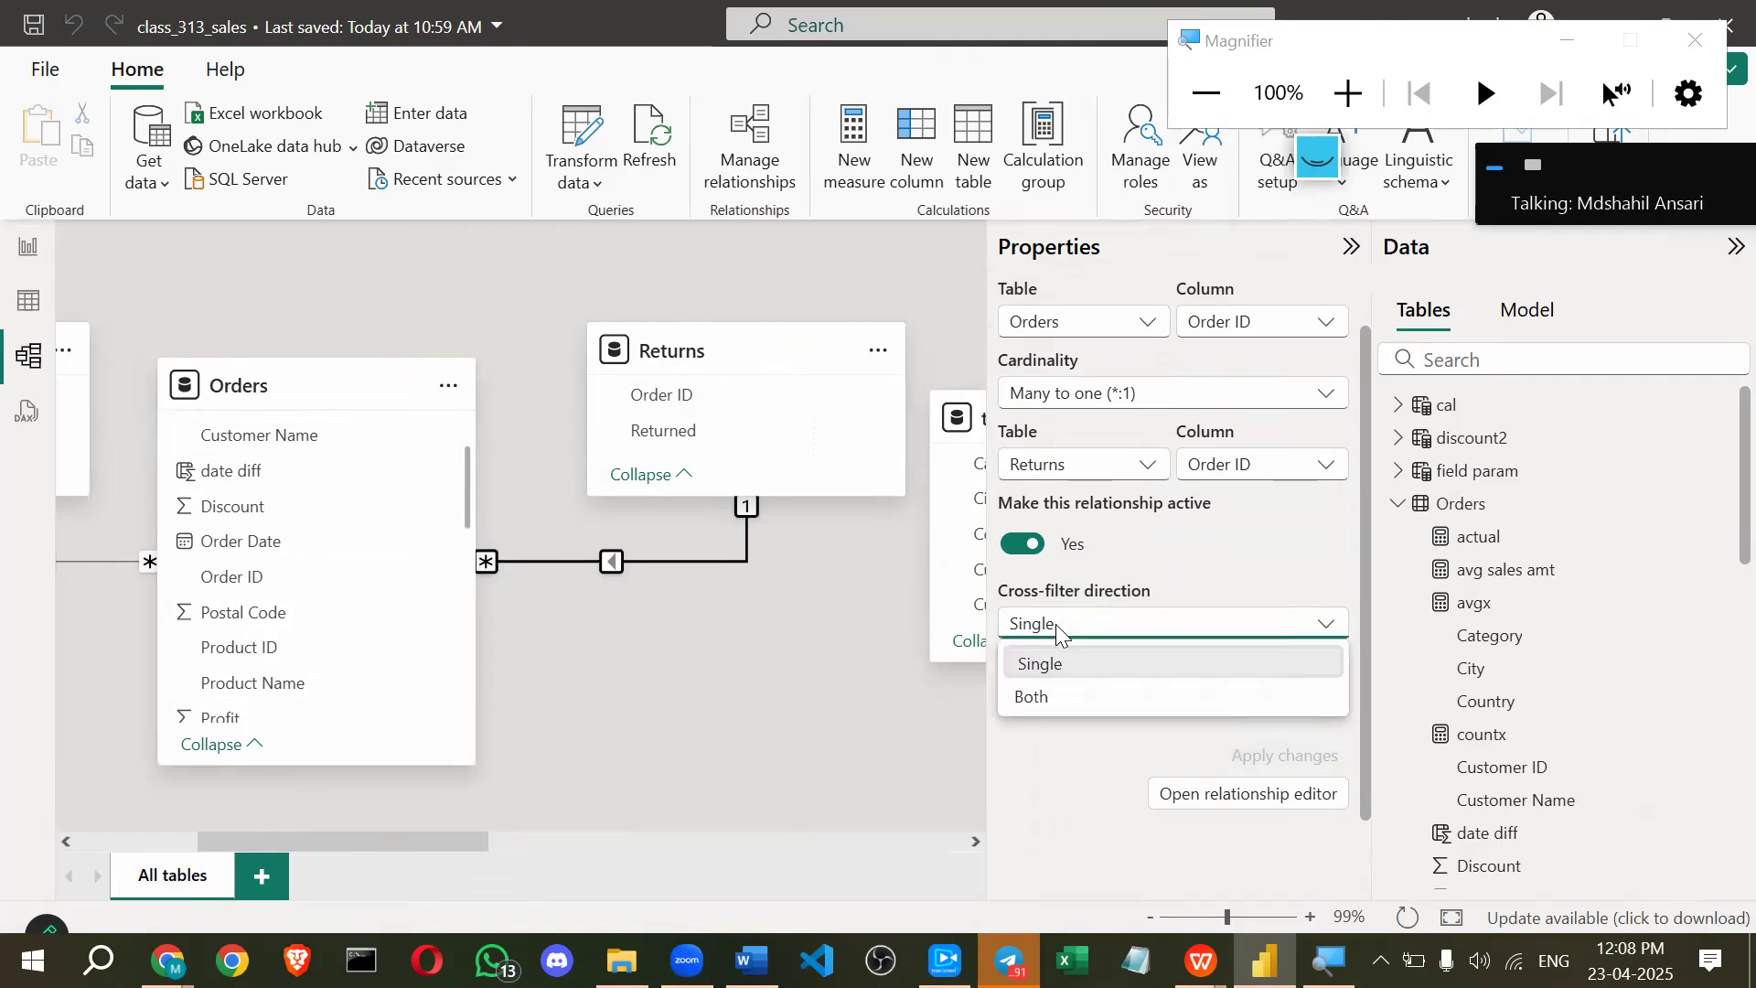
pyautogui.click(1057, 699)
pyautogui.click(1285, 756)
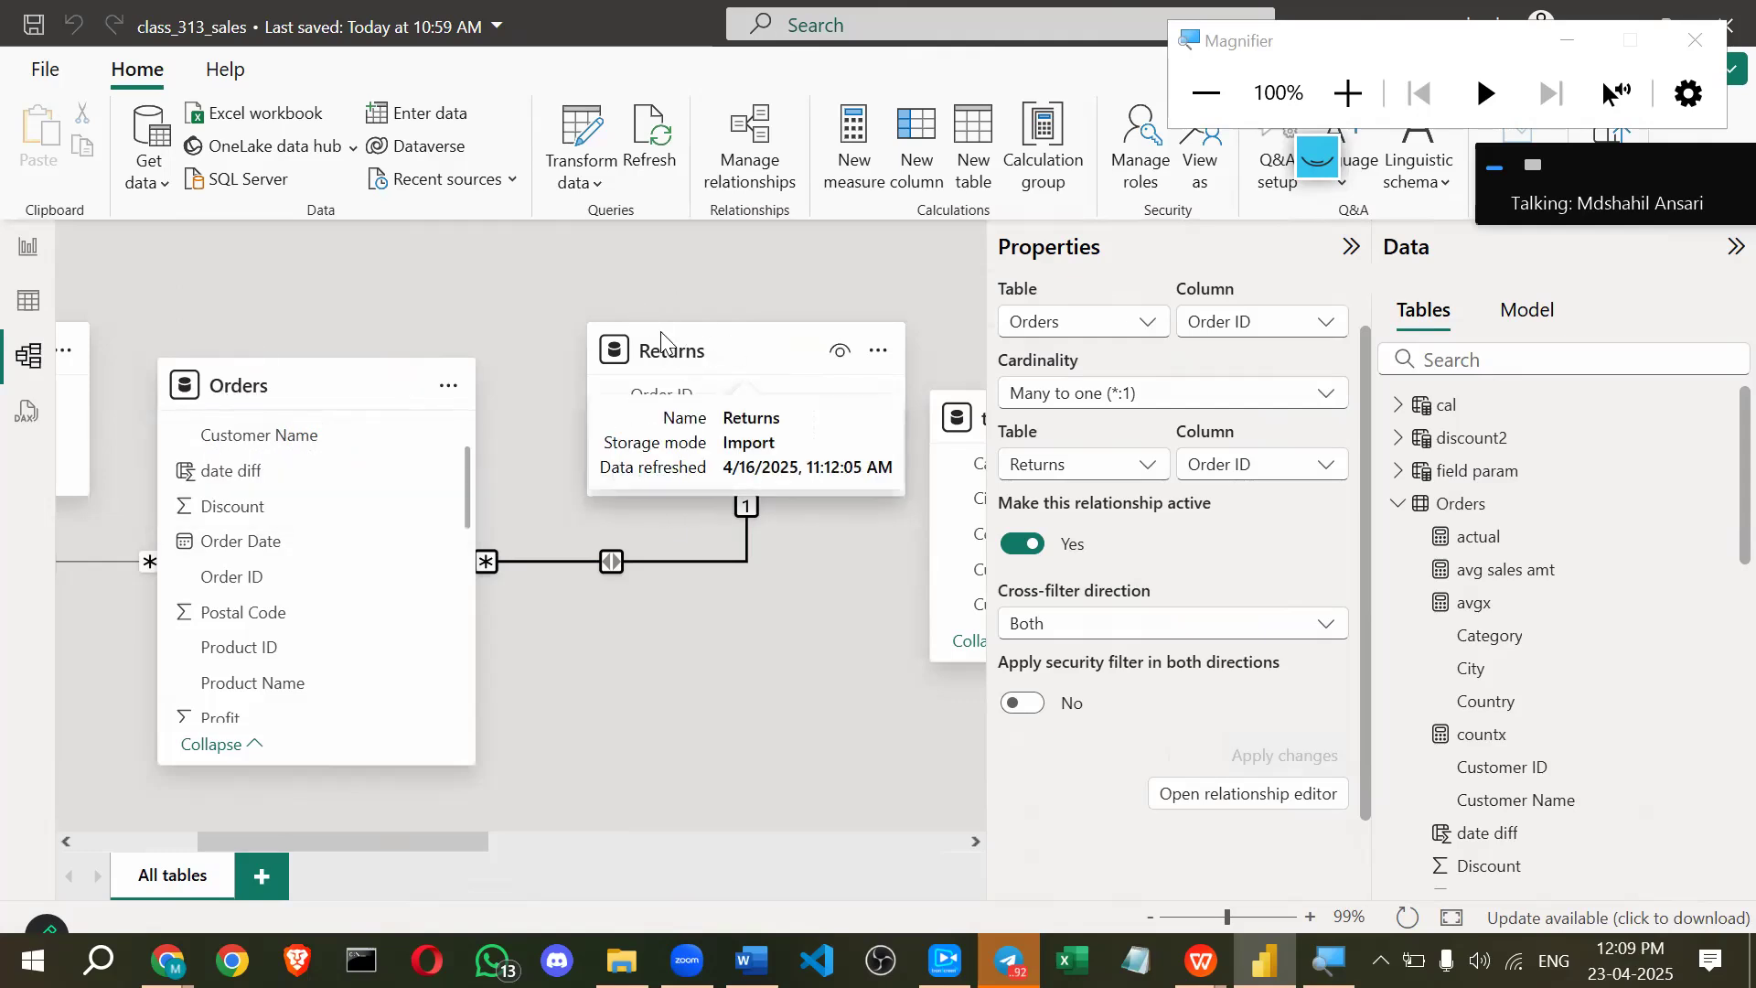
# Set the cross-filter direction of the Orders–Returns relationship back to Single and apply the change.
pyautogui.click(1137, 622)
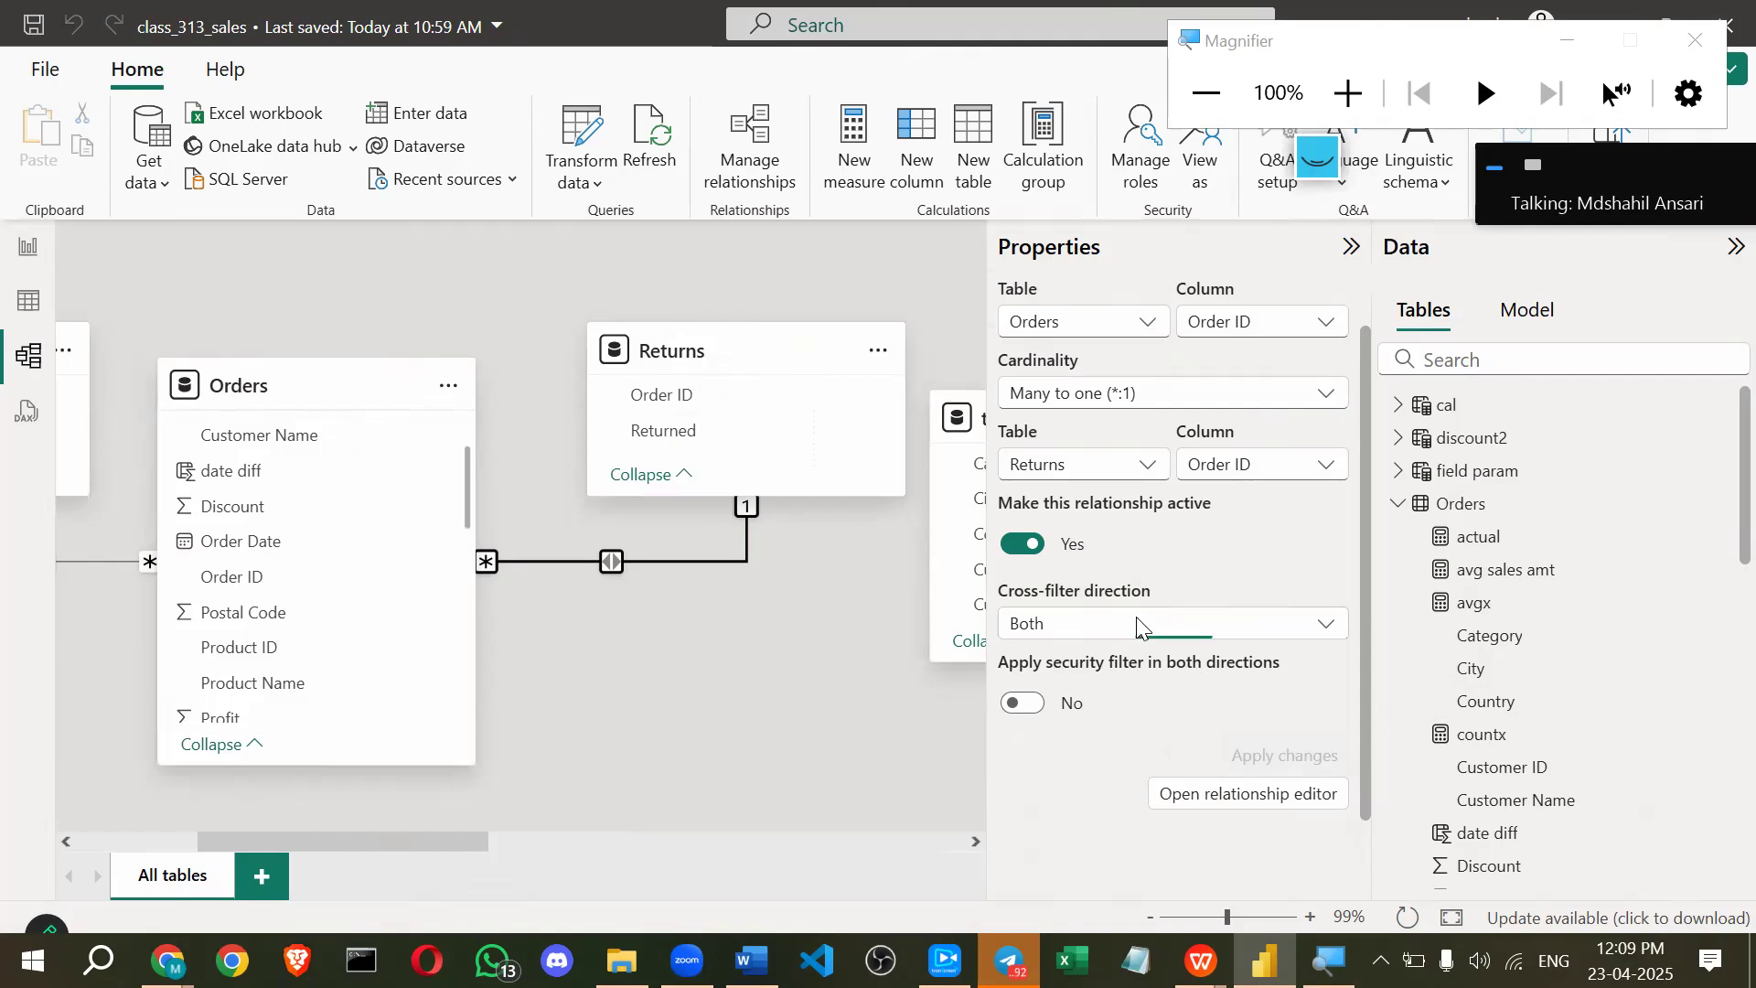
pyautogui.click(1111, 664)
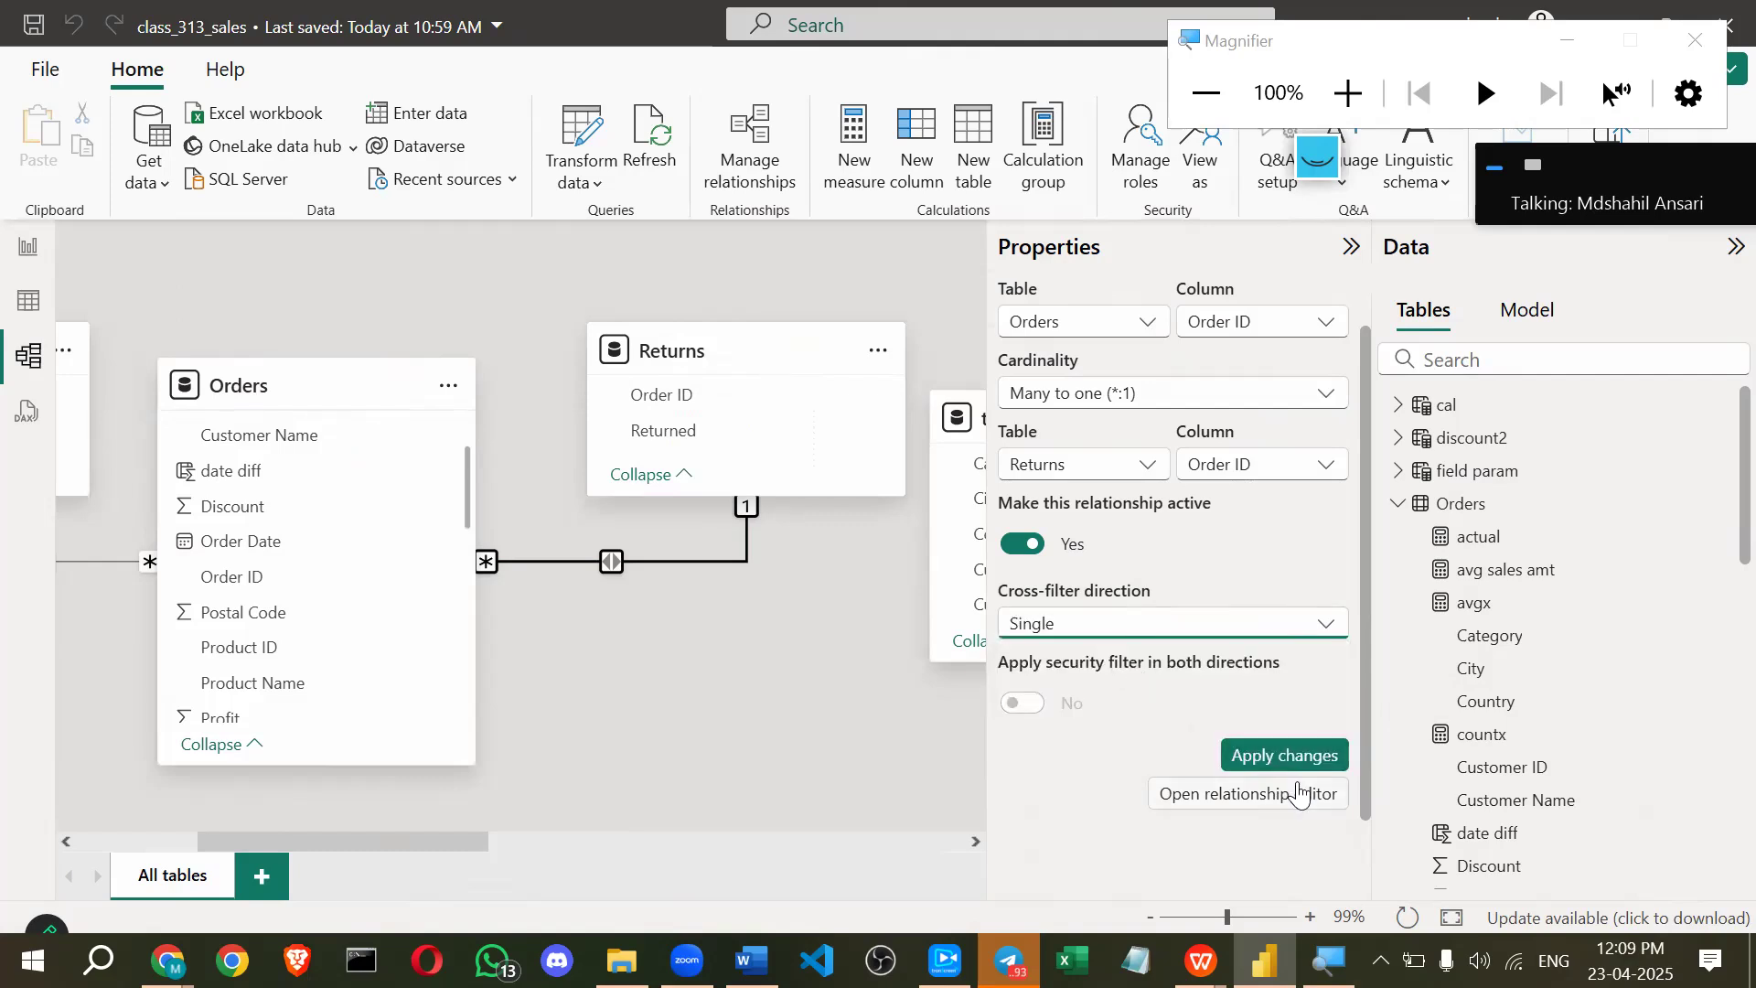
pyautogui.click(1281, 745)
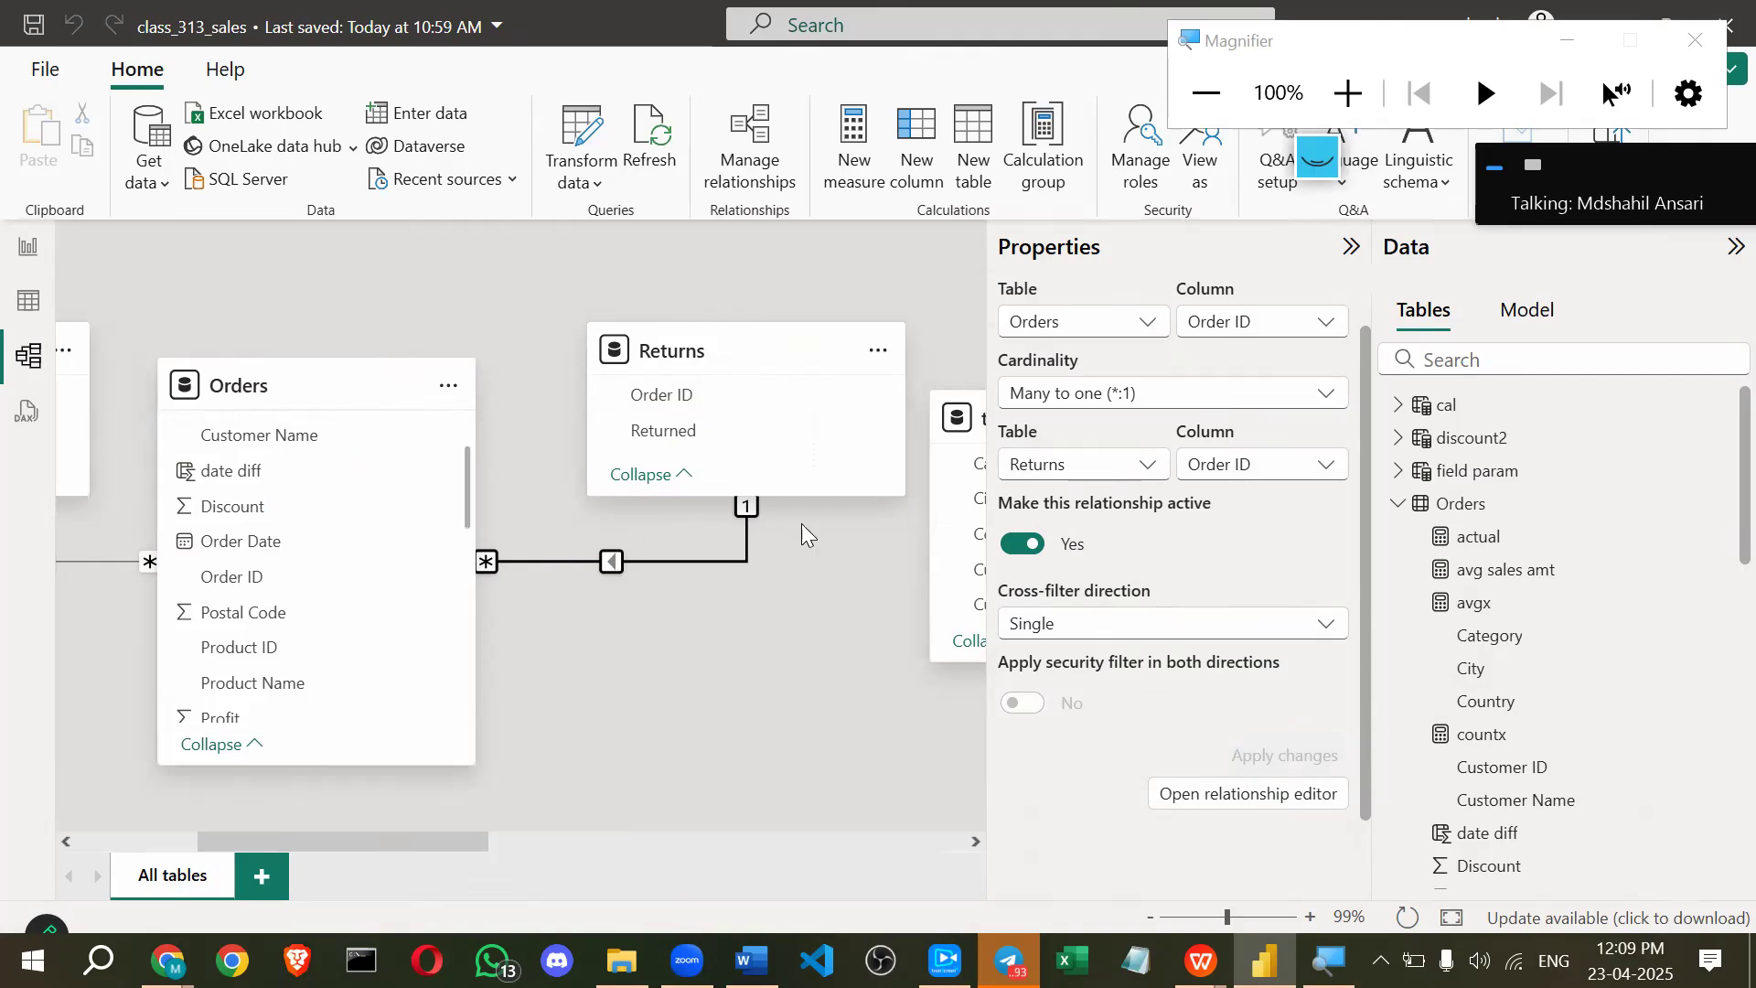
# Return to the report page and move the return amt card beneath the discount2 slicer, overlapping the tatal after discount card.
pyautogui.click(807, 754)
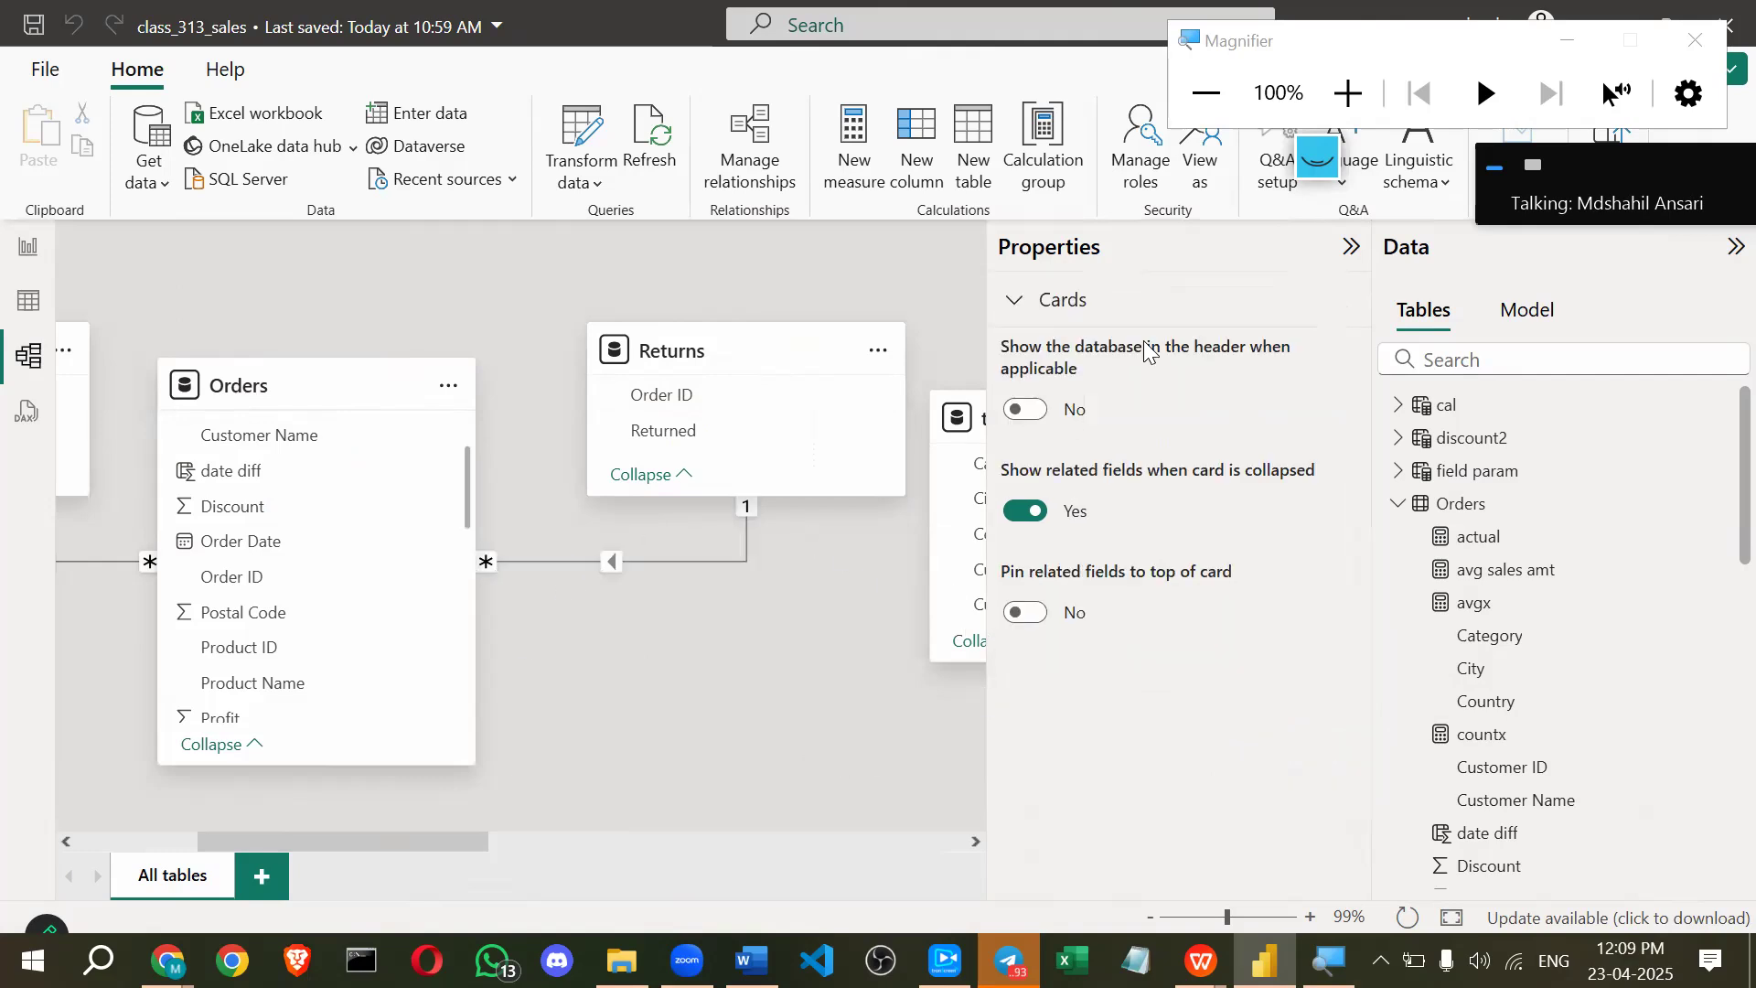
pyautogui.click(1351, 248)
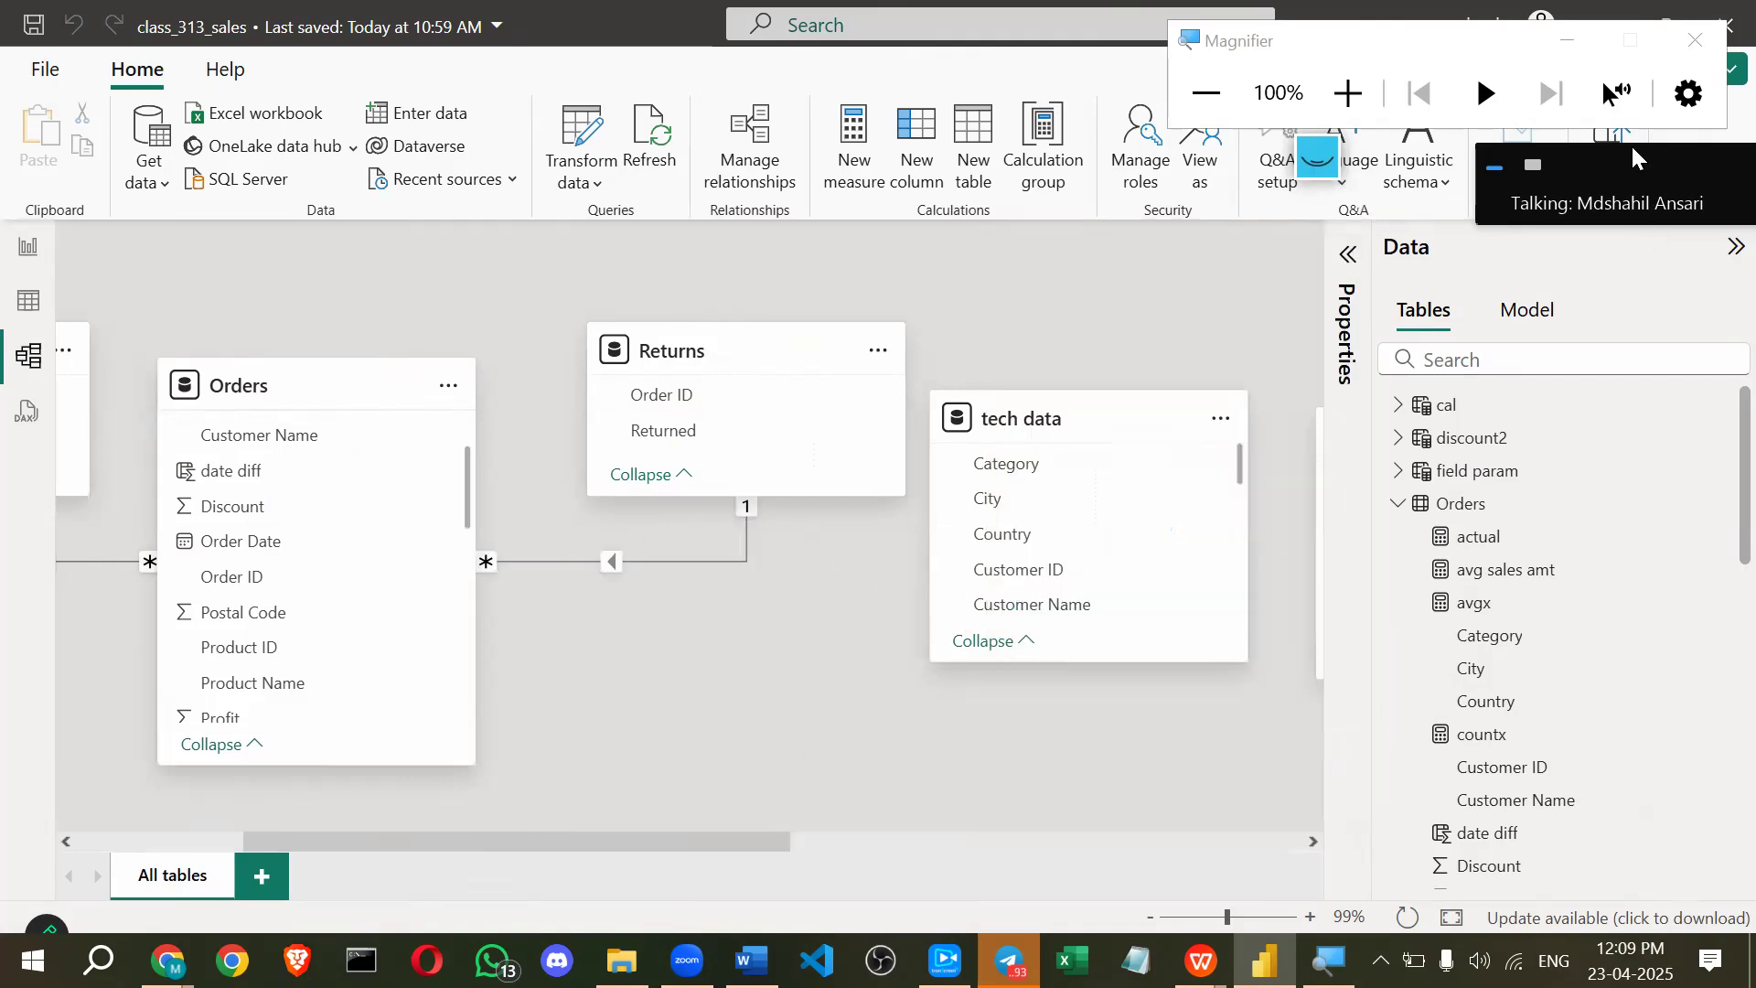
pyautogui.click(1736, 246)
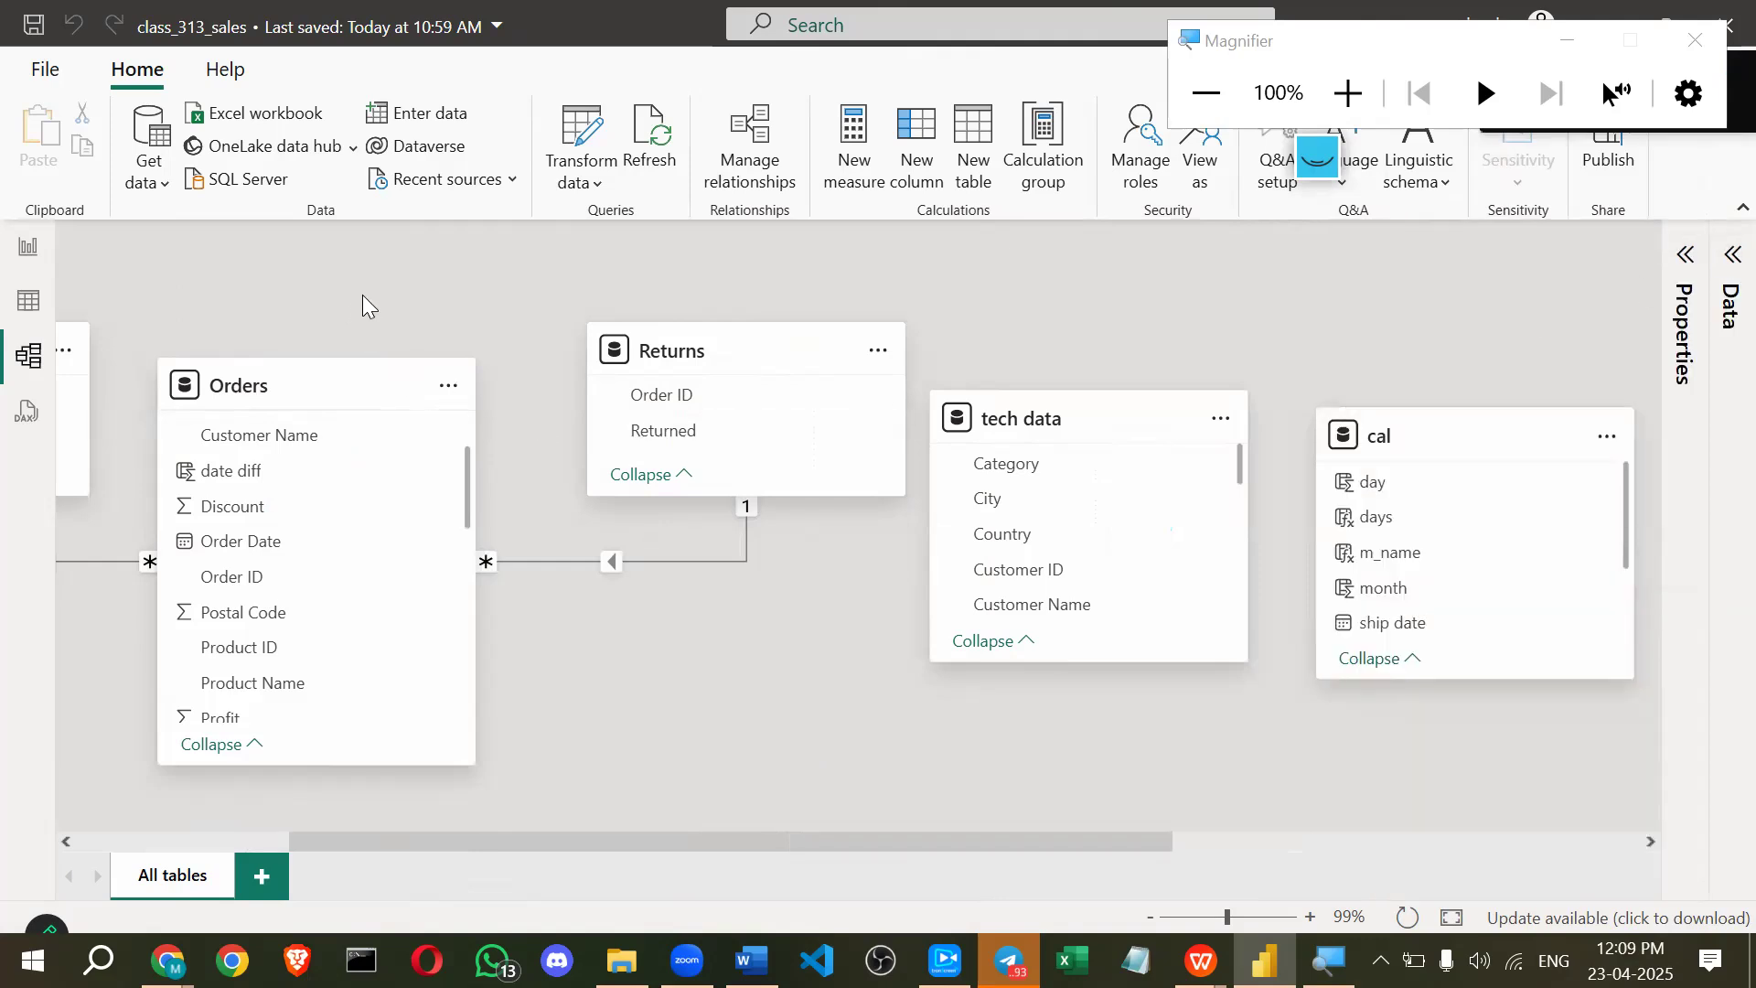
pyautogui.click(29, 248)
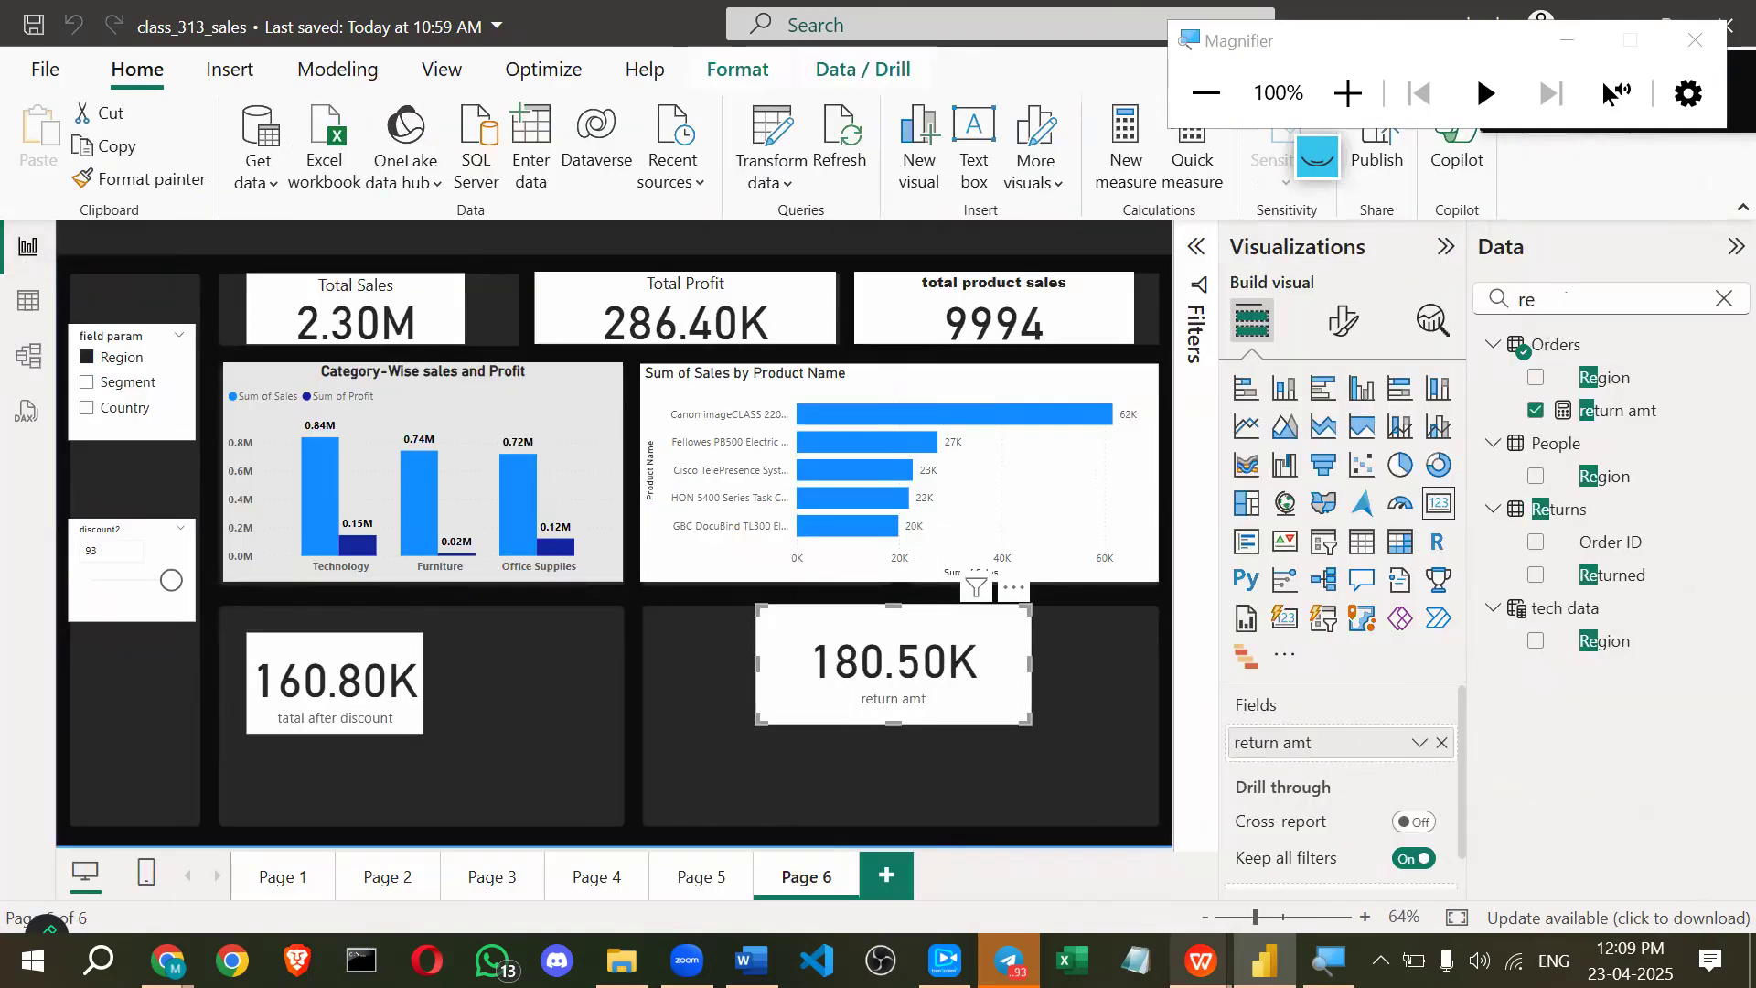
pyautogui.click(945, 960)
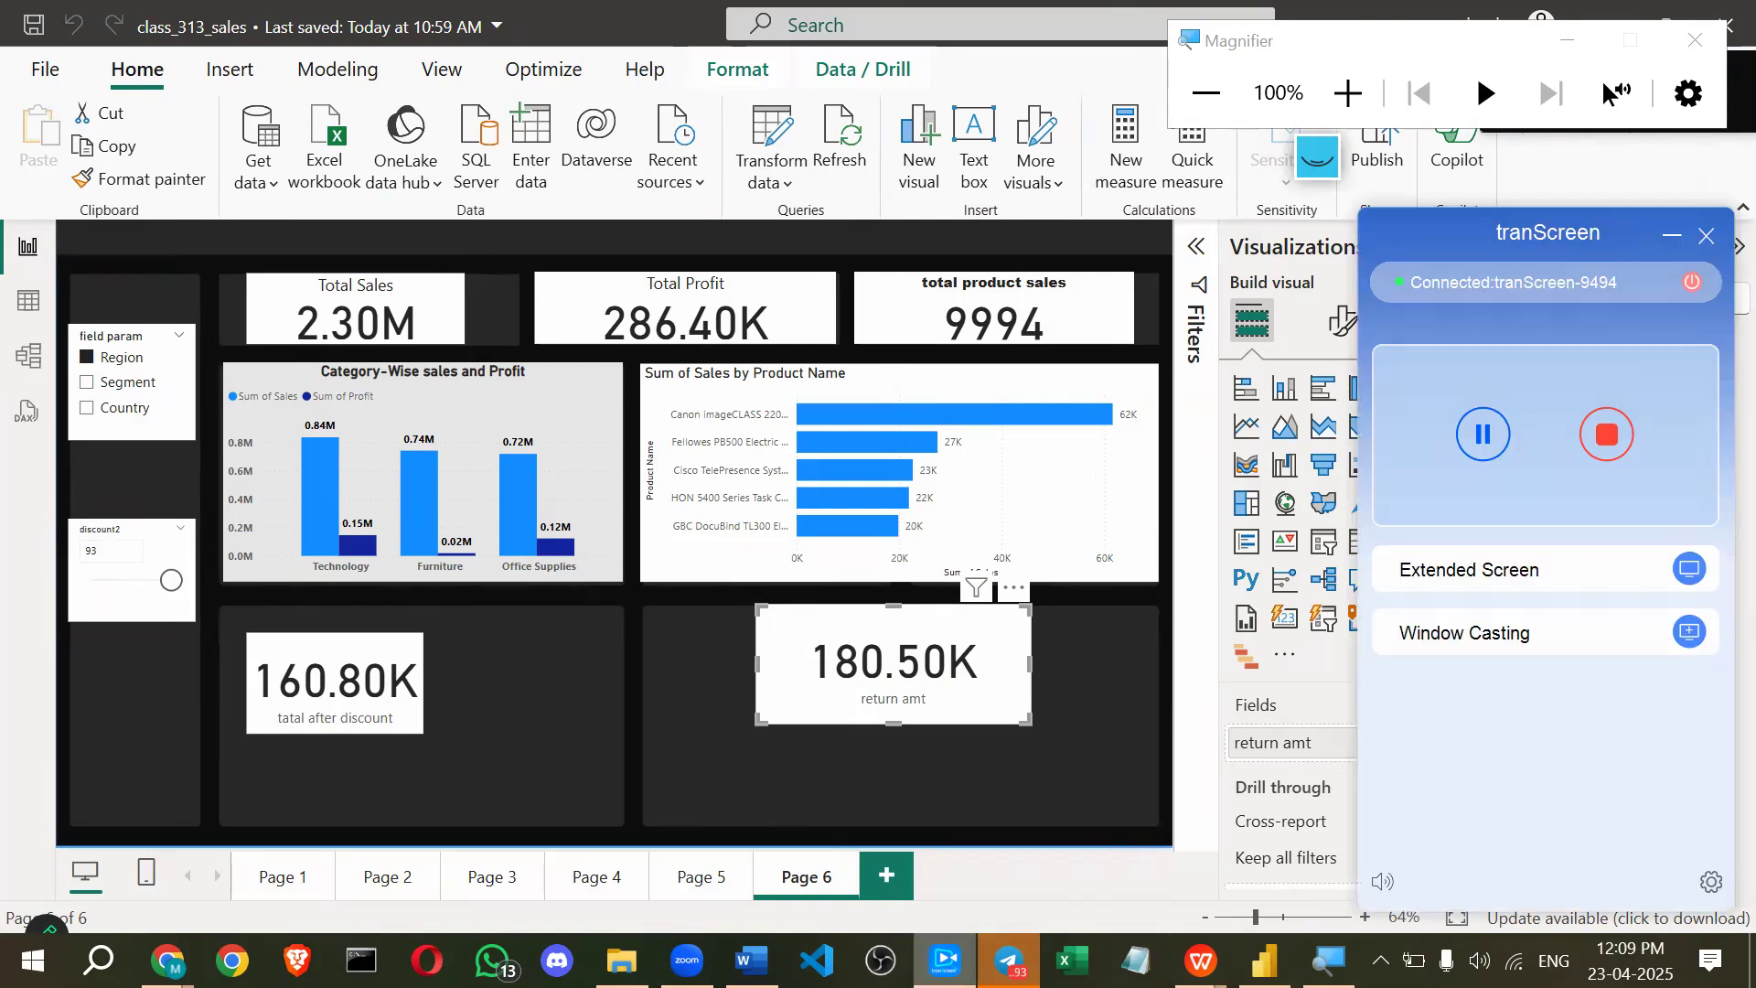
pyautogui.click(945, 960)
pyautogui.moveTo(838, 630); pyautogui.dragTo(165, 667)
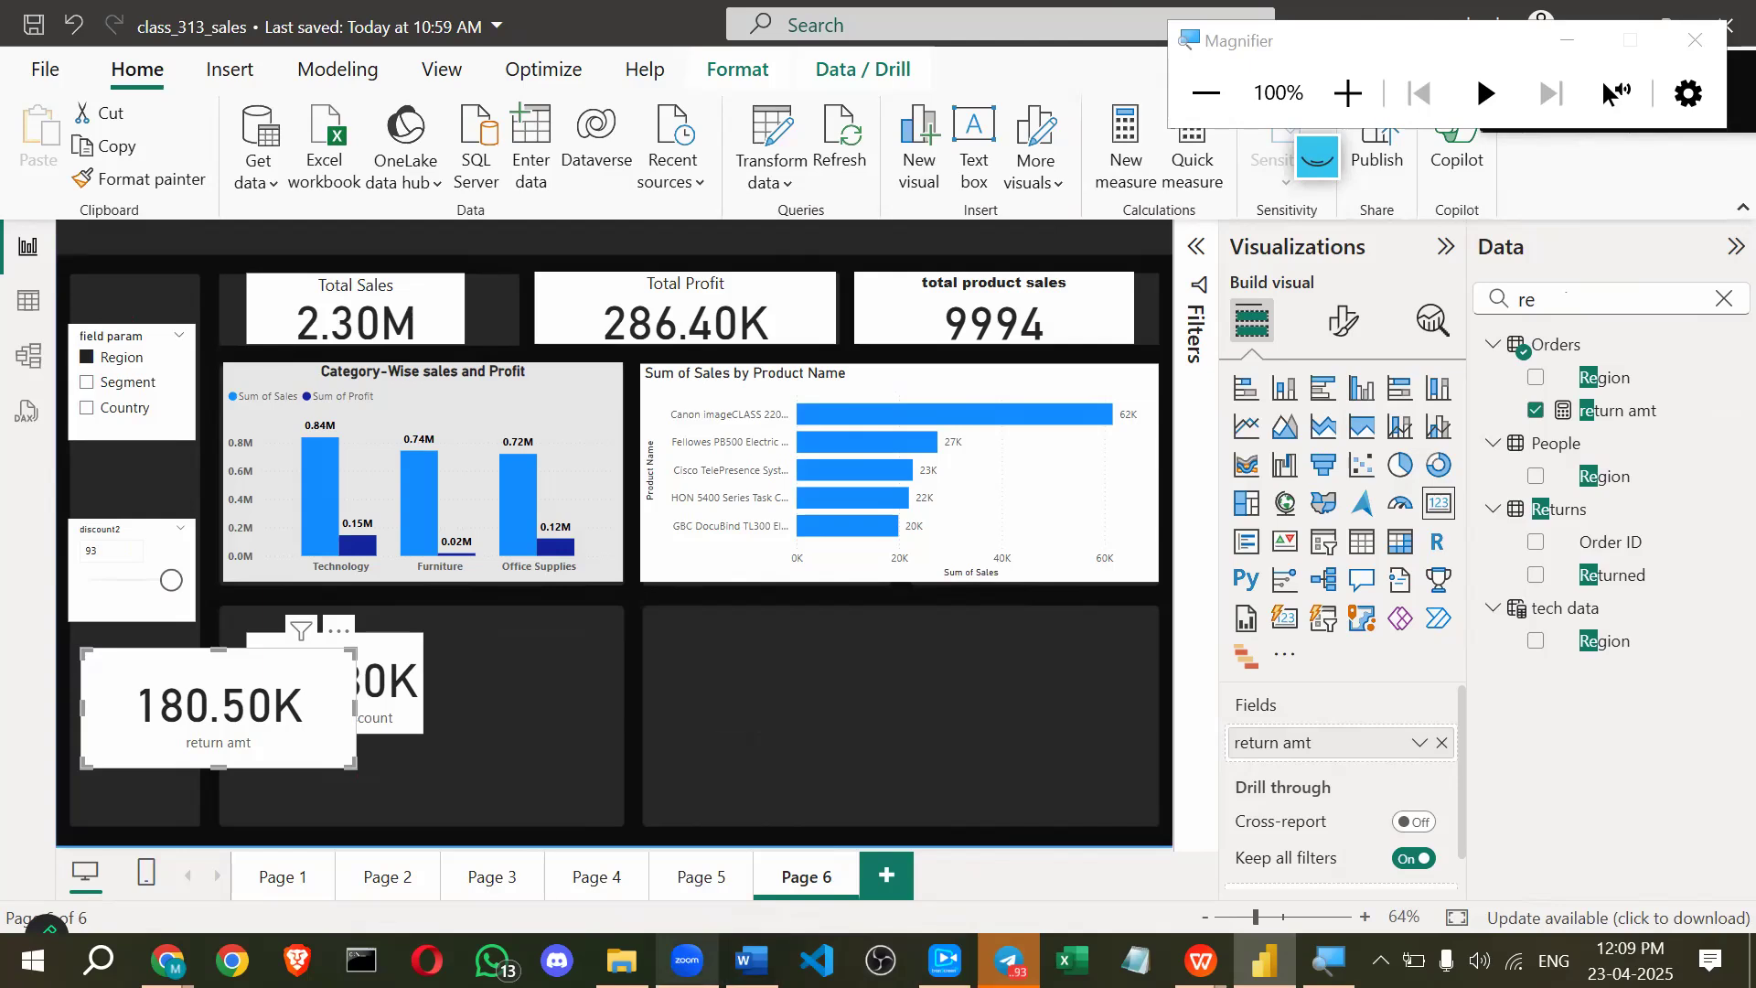
pyautogui.moveTo(687, 960)
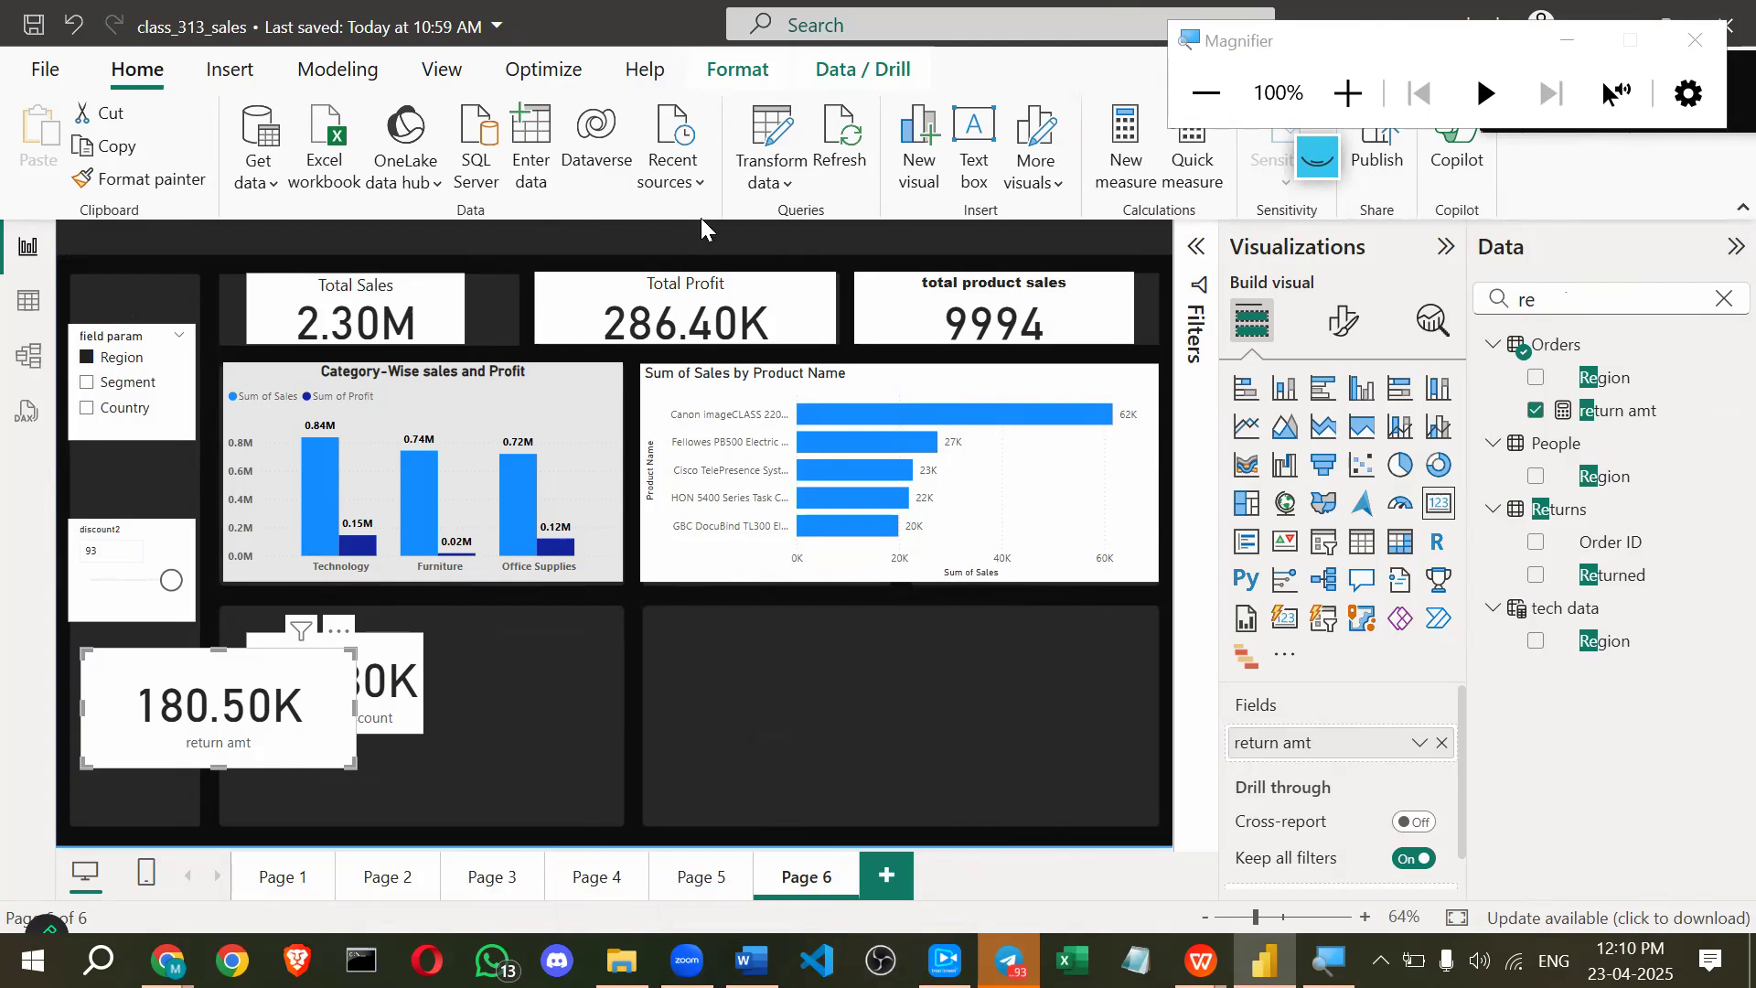
# Insert a text box reading "SALES Dashboard" and set its font size to 24.
pyautogui.click(975, 147)
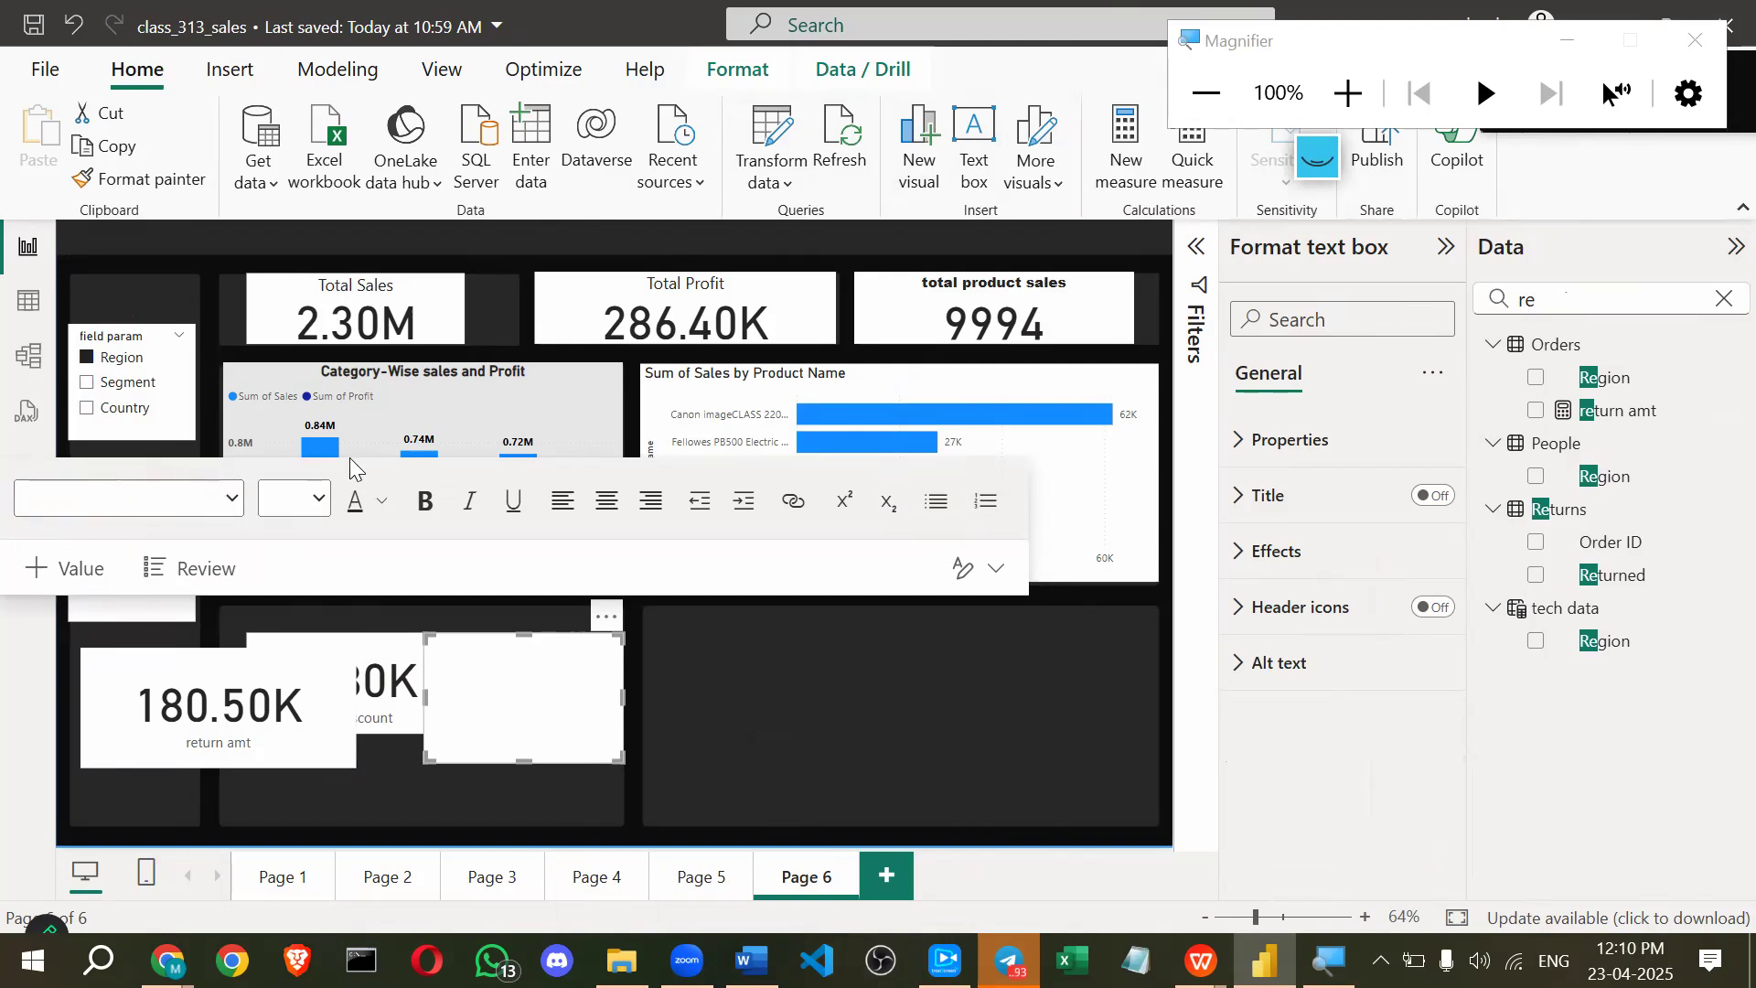
pyautogui.click(95, 609)
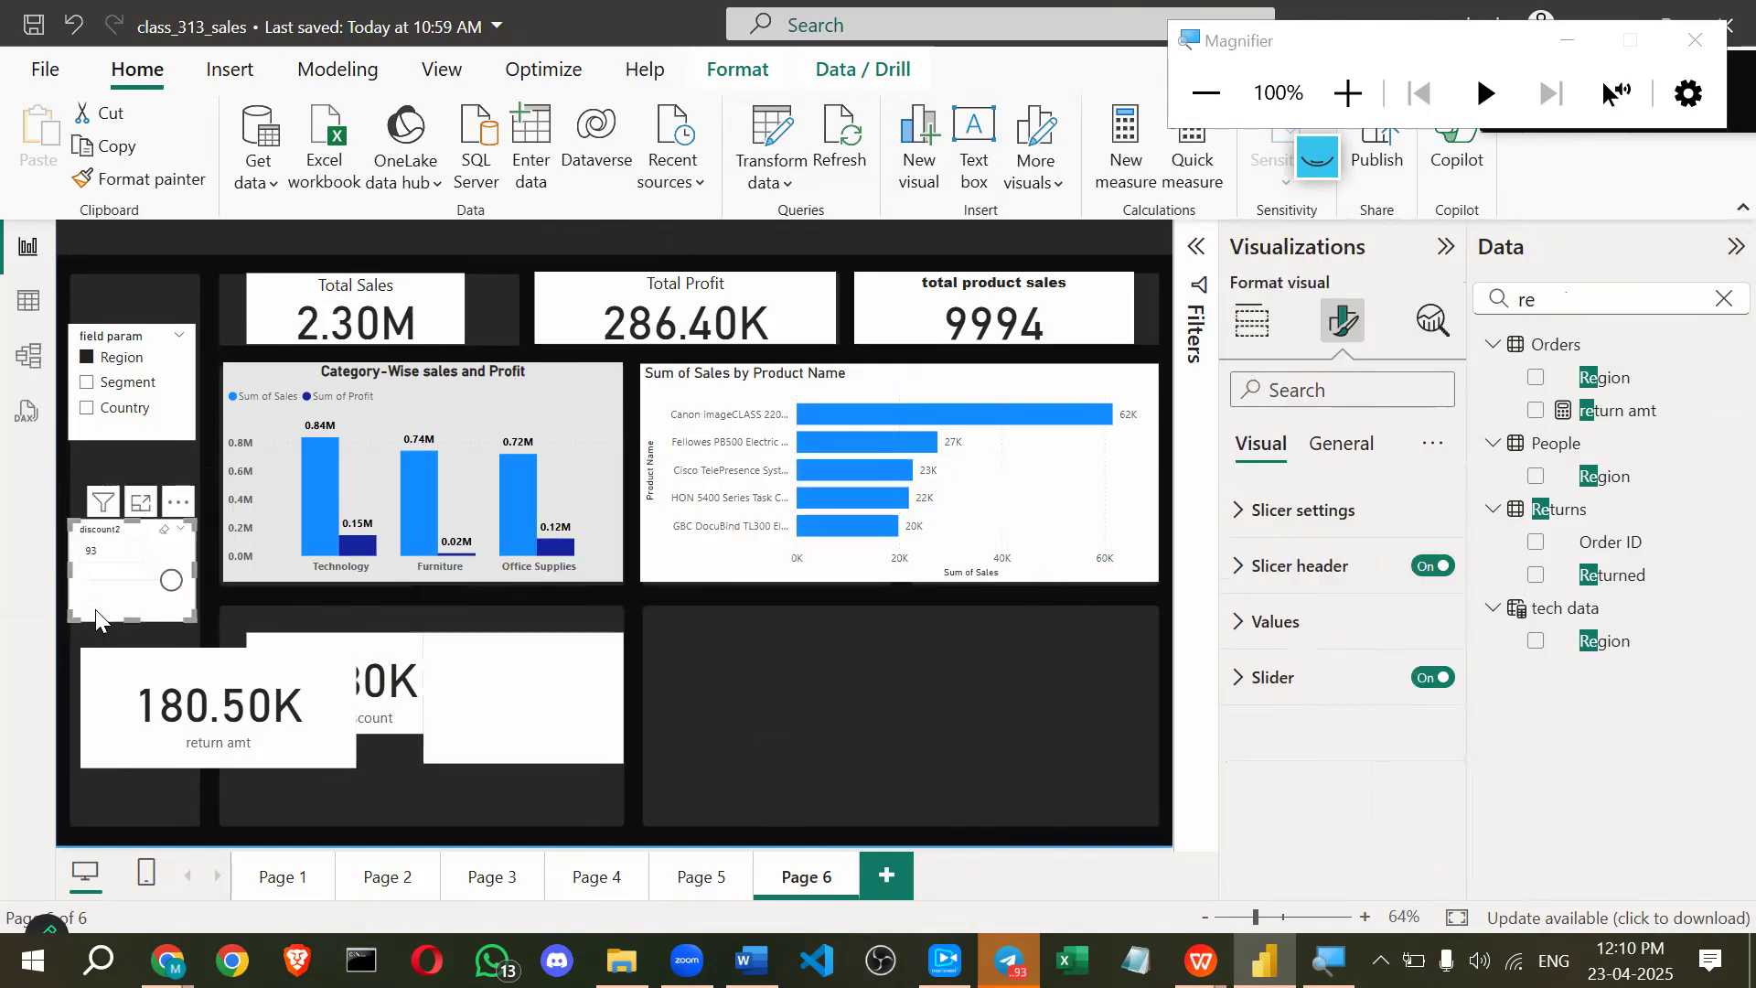
pyautogui.click(535, 698)
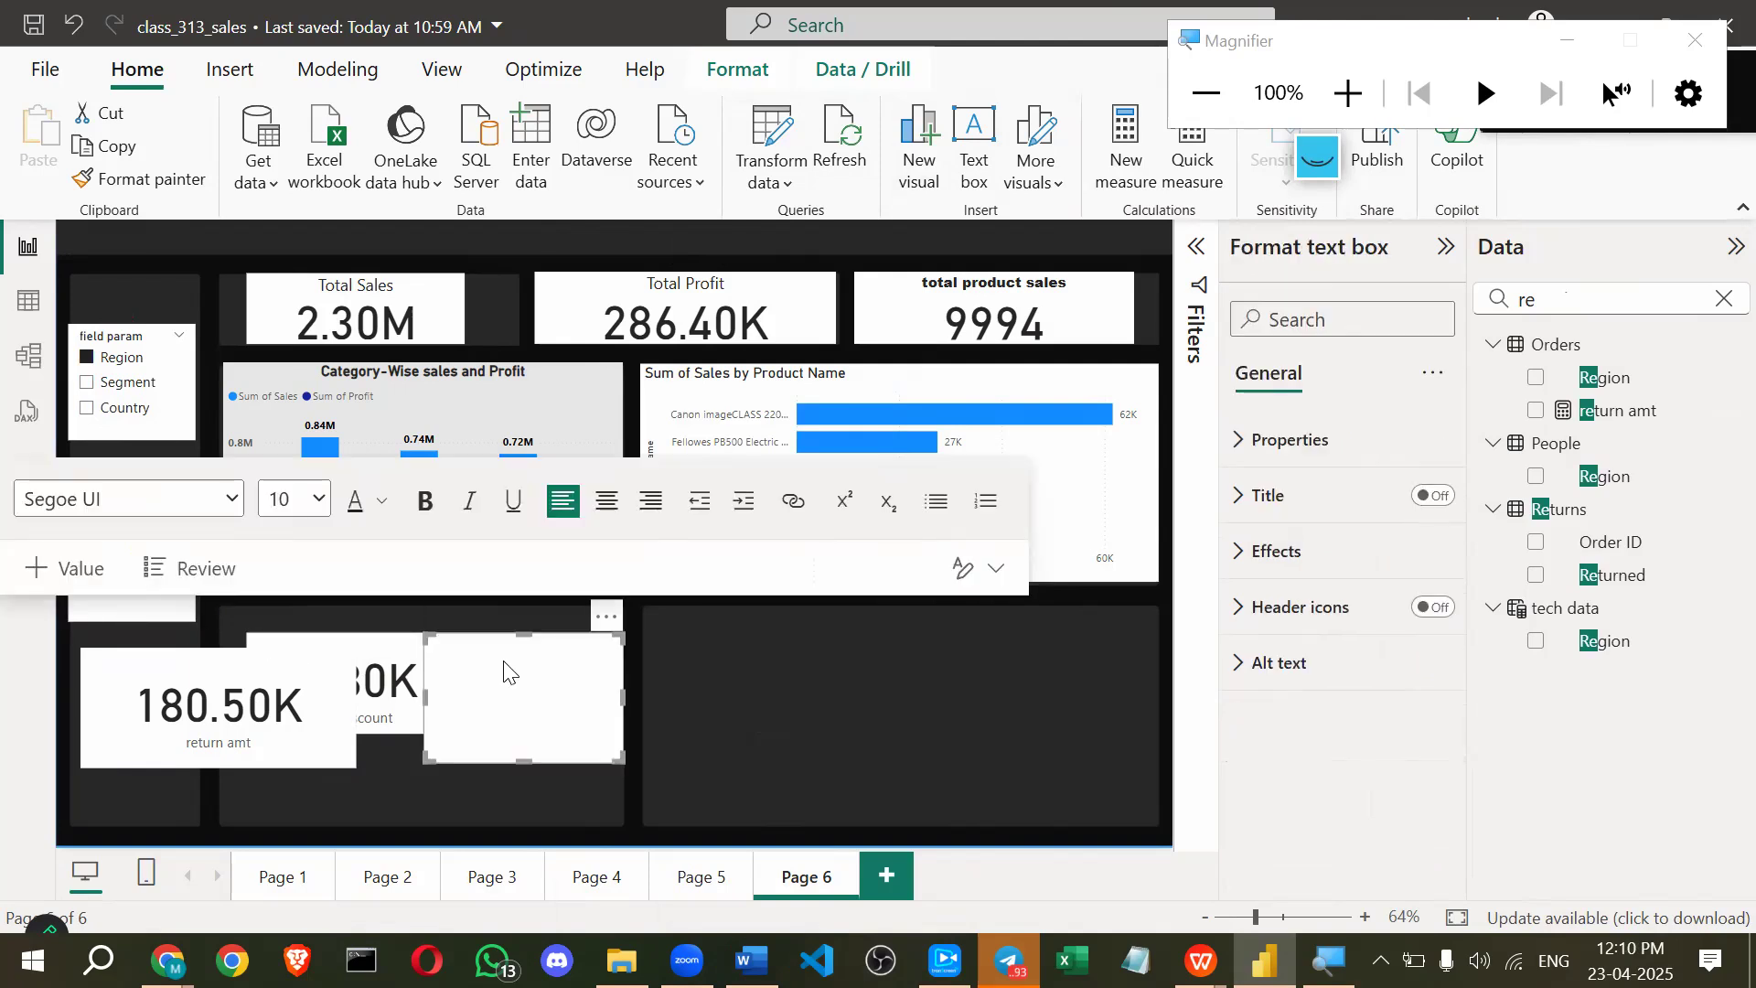
pyautogui.write('SALESE Dashboard')
pyautogui.hotkey('ctrl', 'a')
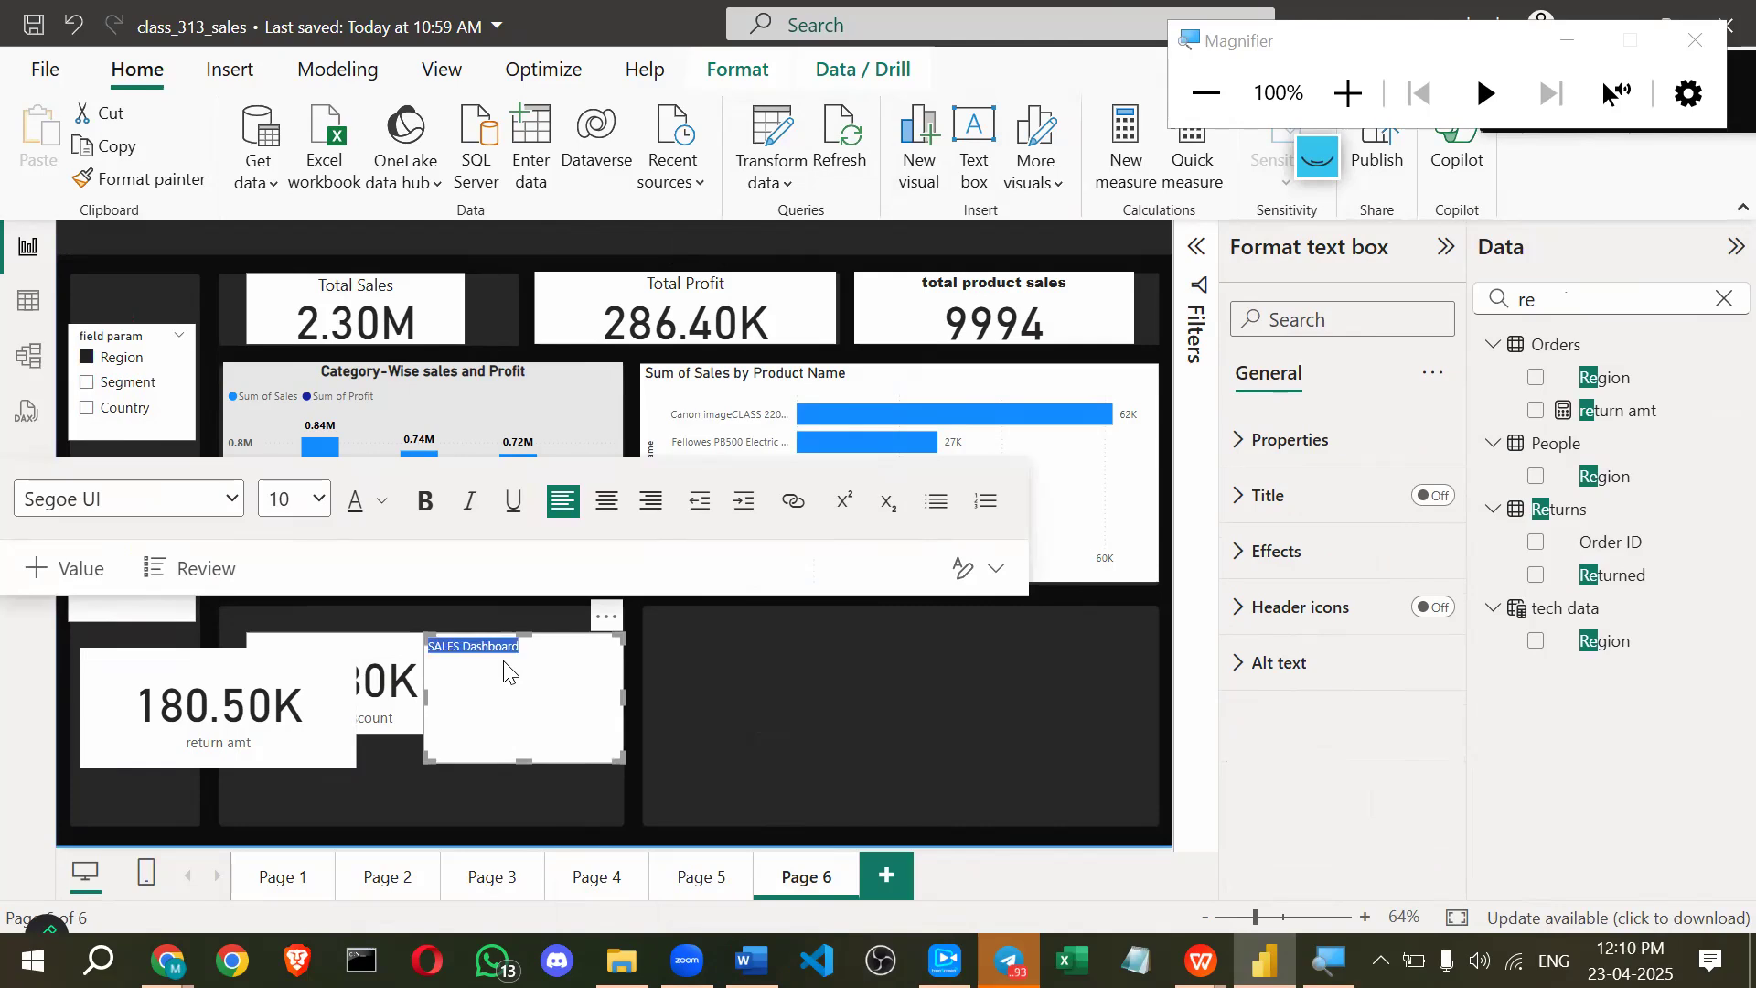
pyautogui.click(325, 508)
pyautogui.click(274, 376)
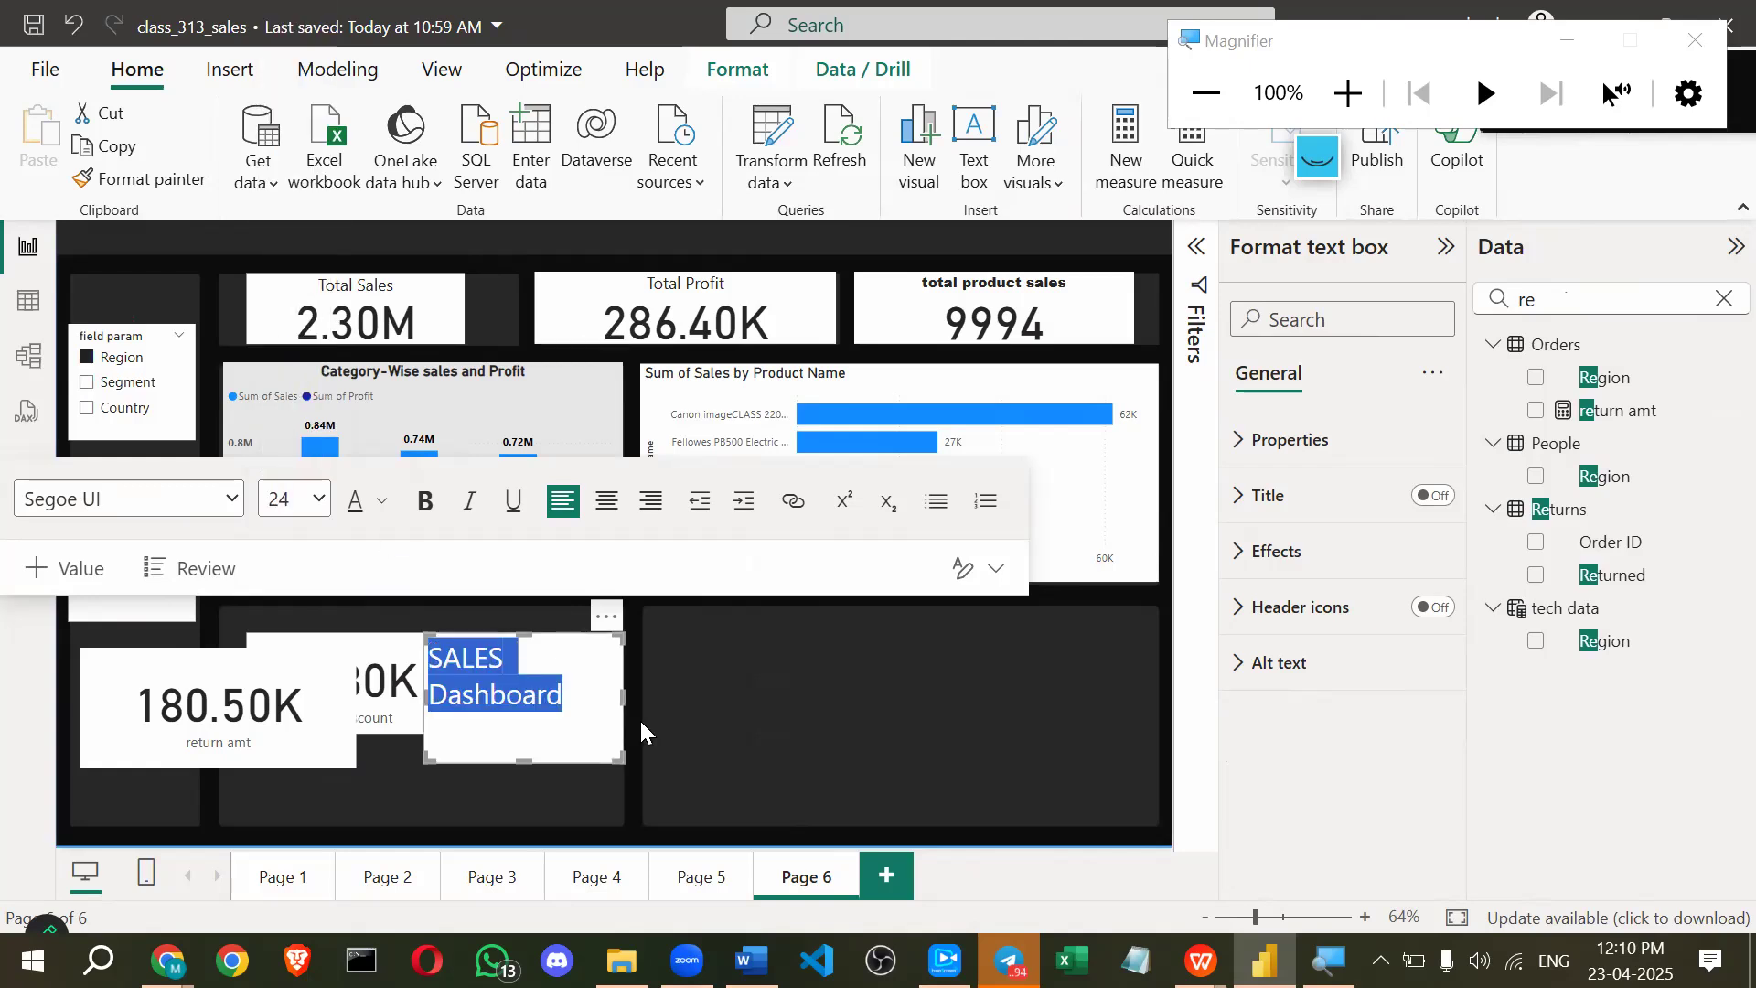
# Widen the title text box so the heading fits on one line, and reduce its height to that line.
pyautogui.moveTo(766, 704); pyautogui.dragTo(942, 686)
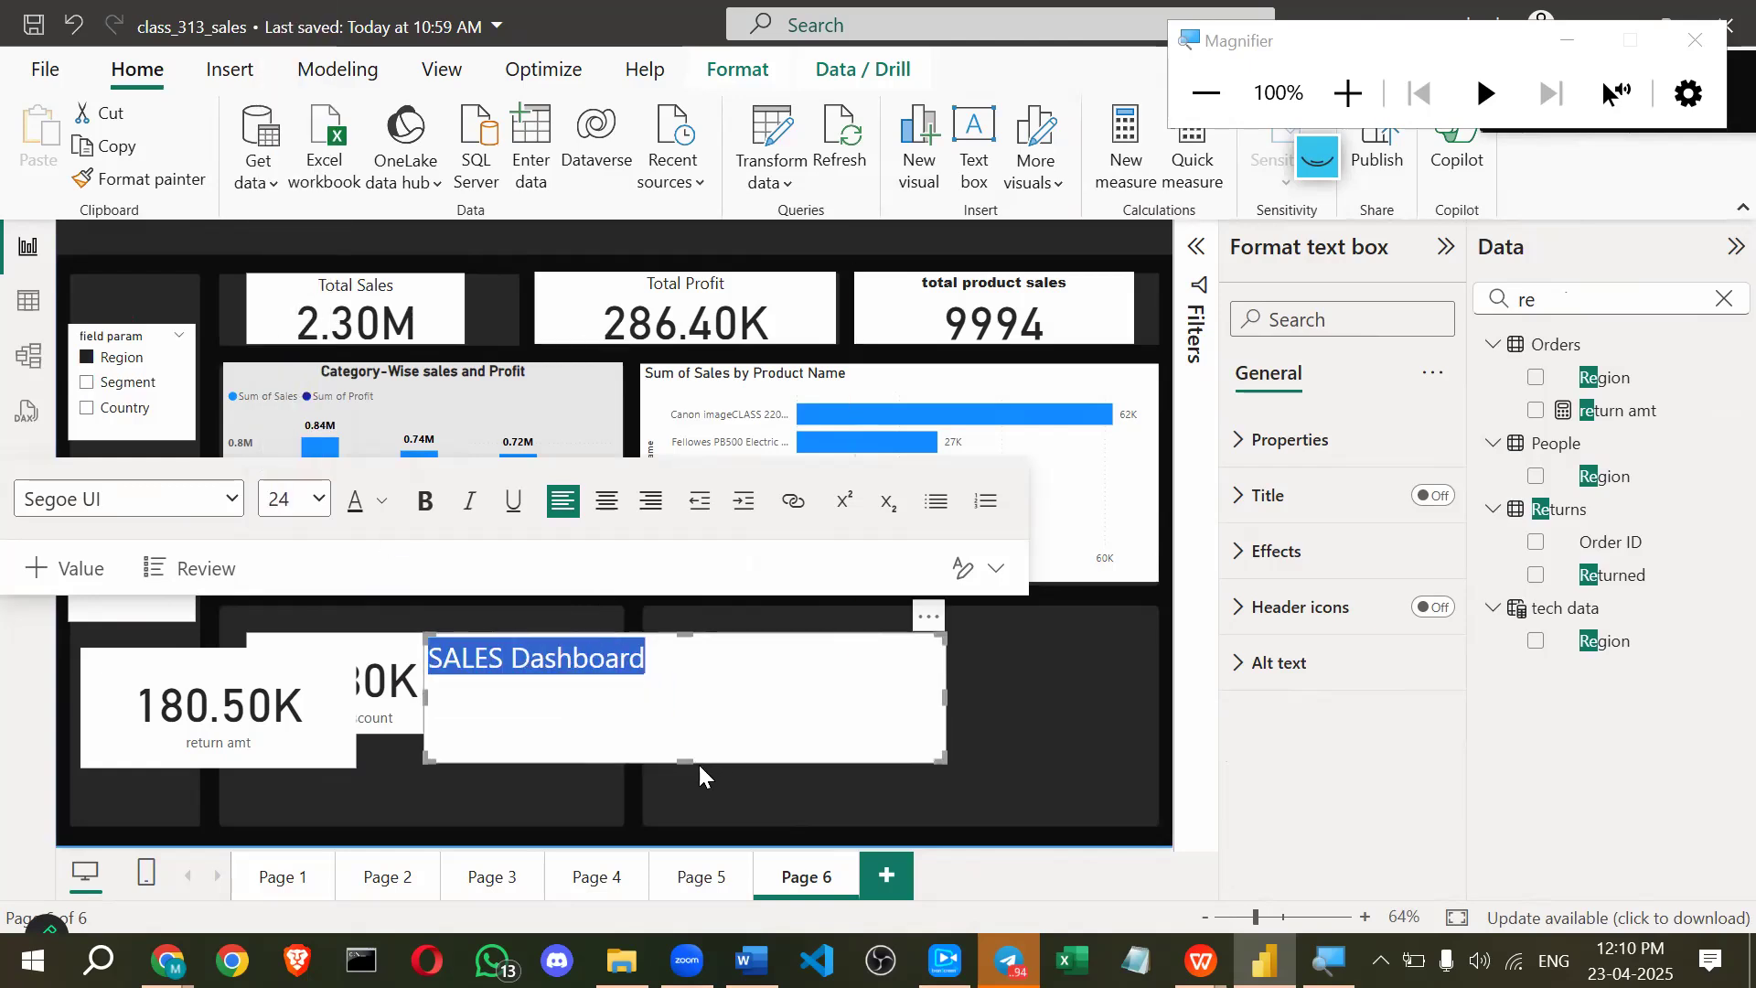
pyautogui.moveTo(690, 753); pyautogui.dragTo(651, 684)
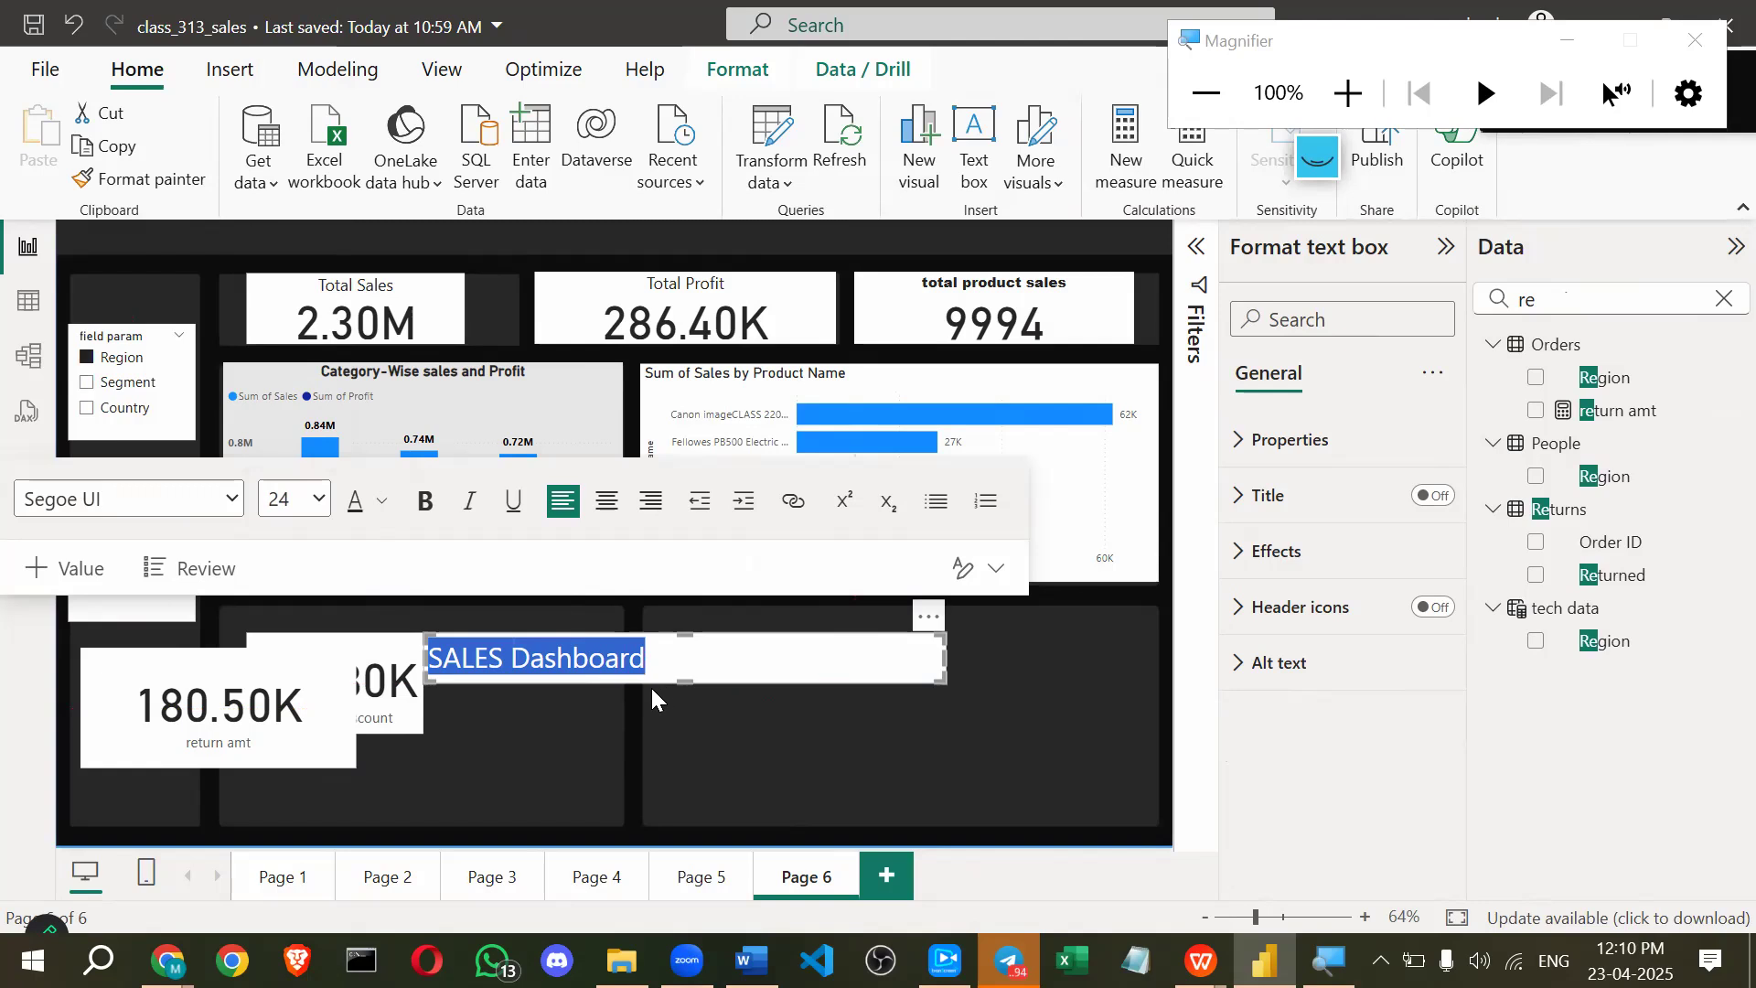
pyautogui.click(643, 681)
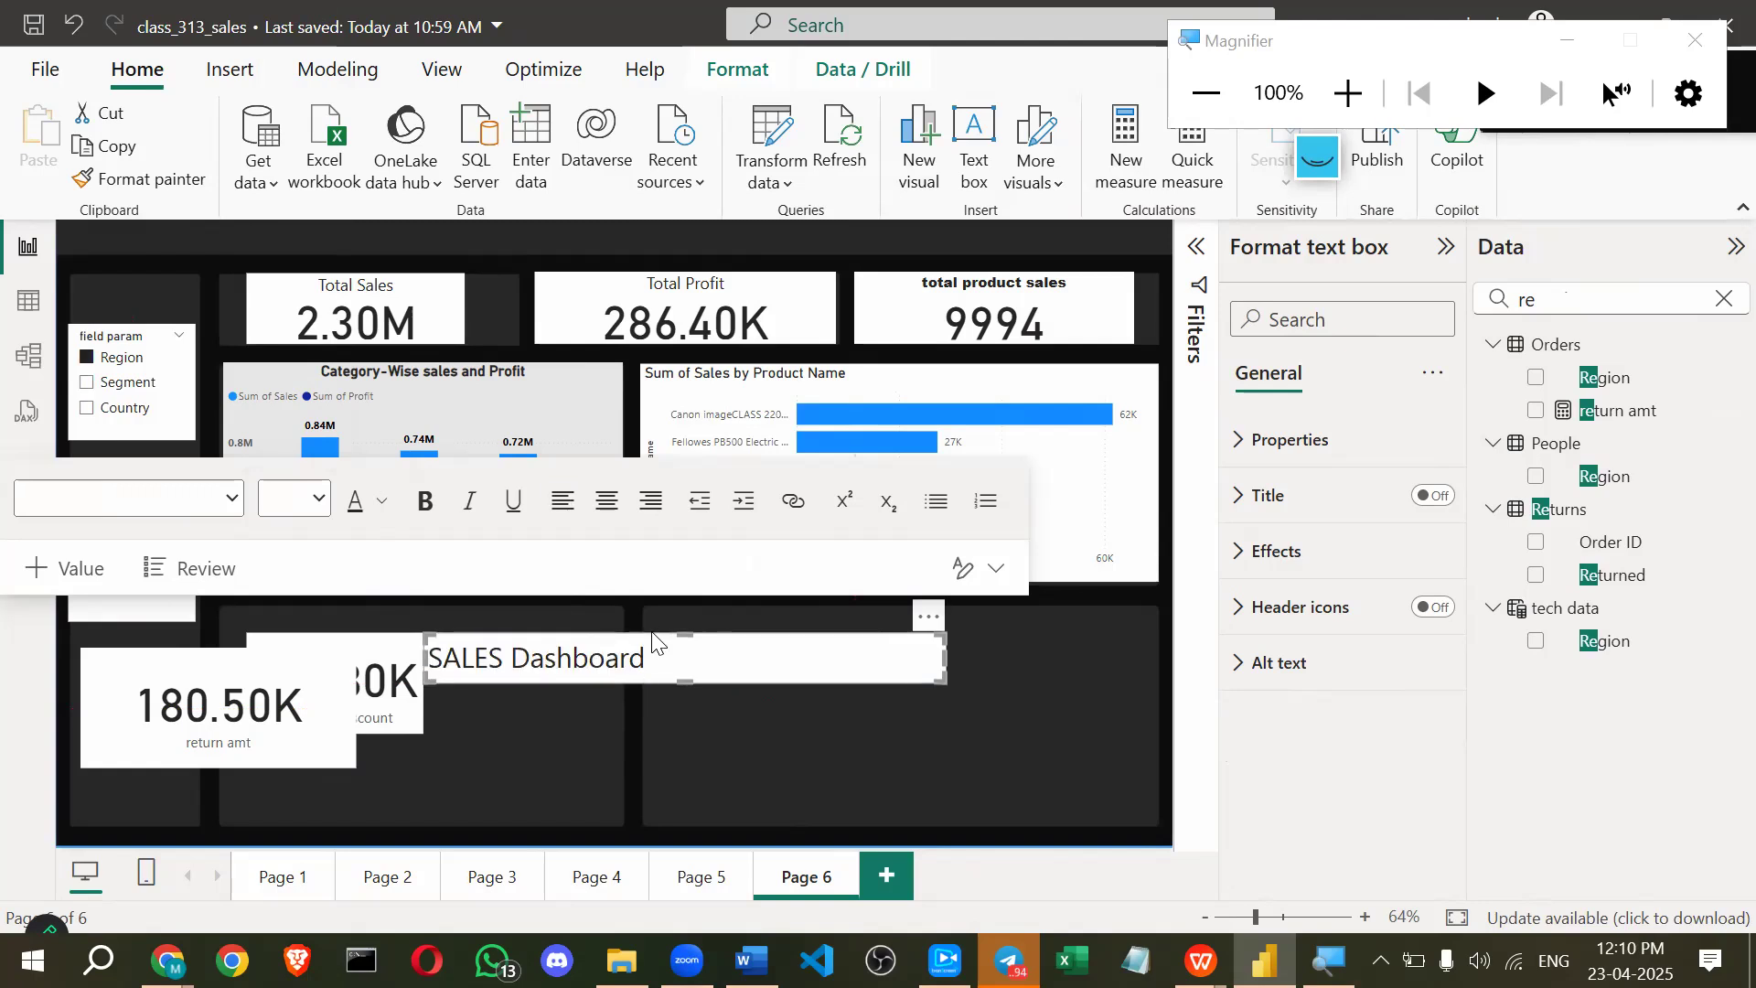
# Stretch the title text box up to the page's top edge, and shrink it from below into a thin strip above the cards.
pyautogui.moveTo(686, 600); pyautogui.dragTo(649, 229)
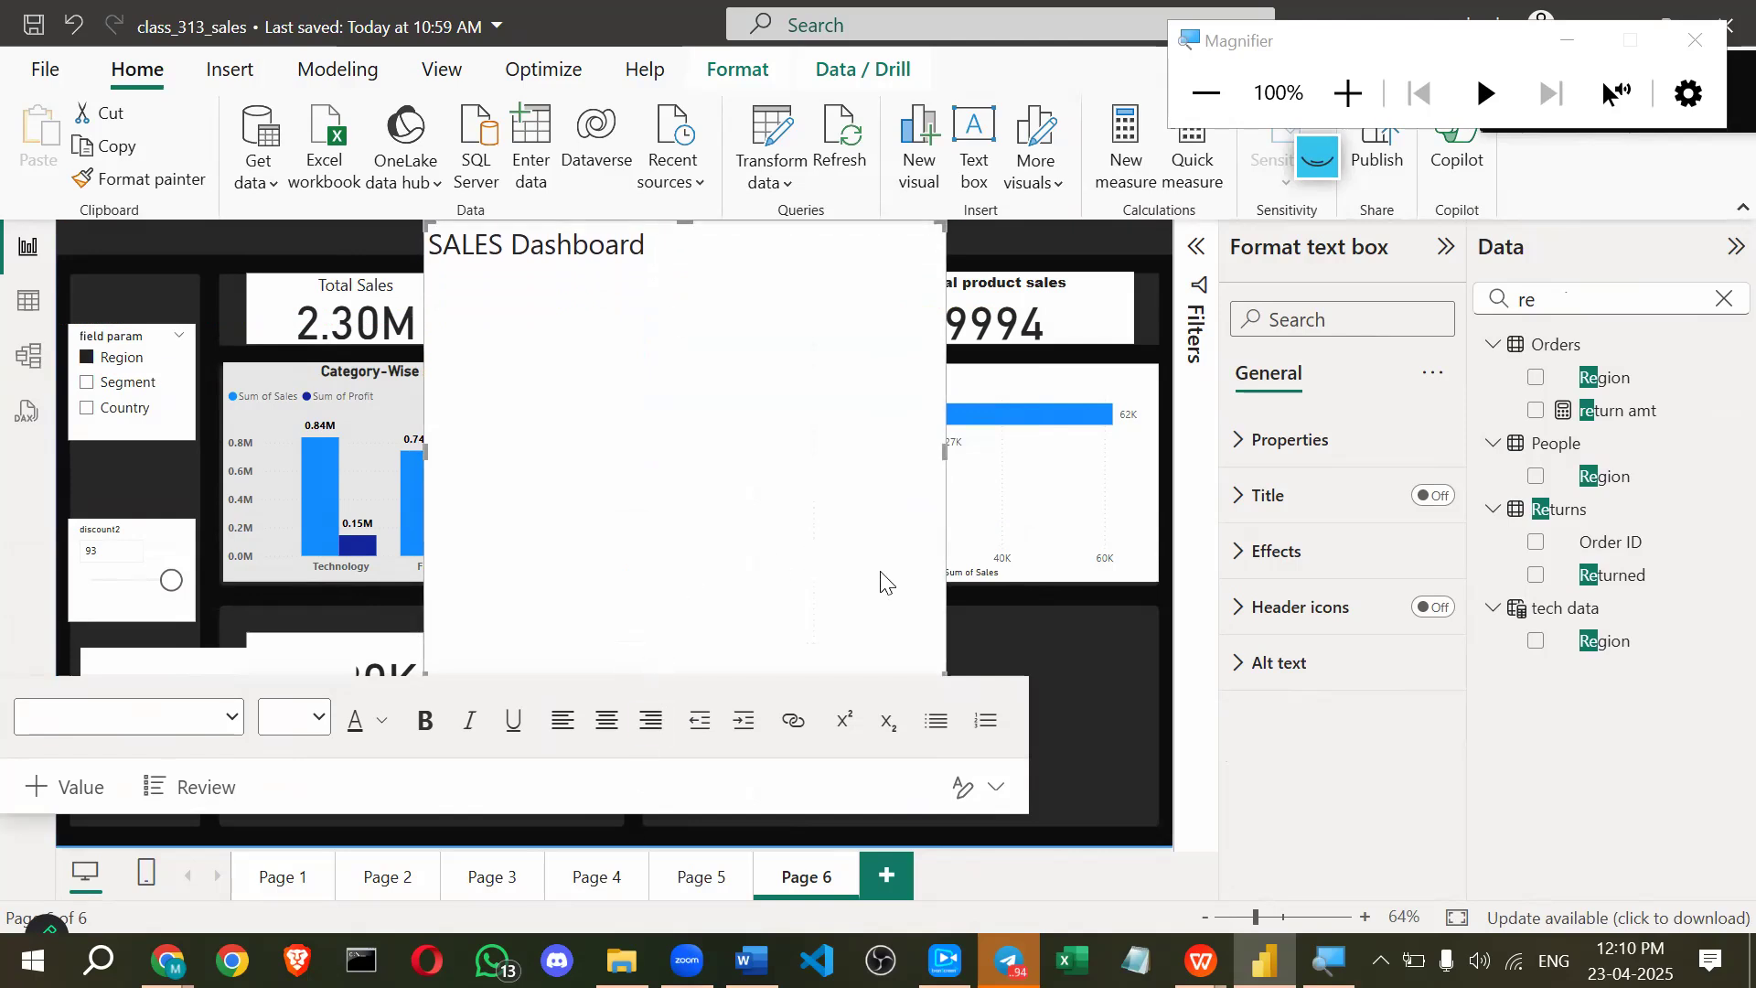
pyautogui.click(1010, 650)
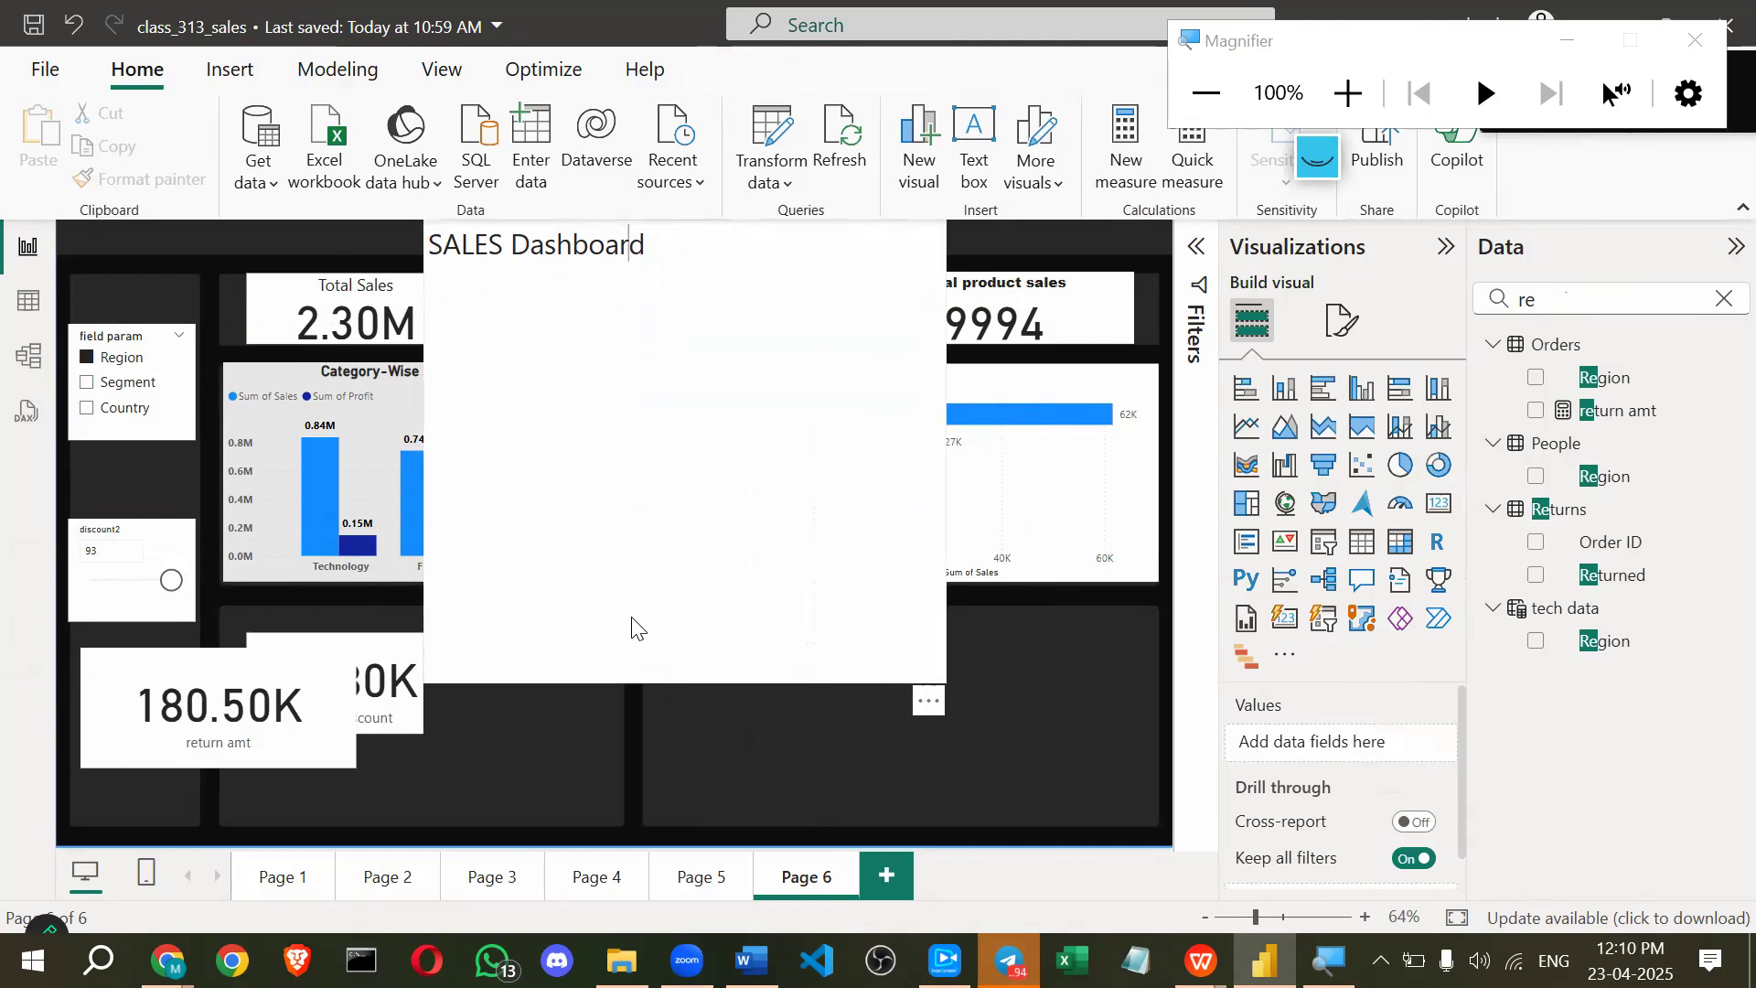
pyautogui.click(666, 686)
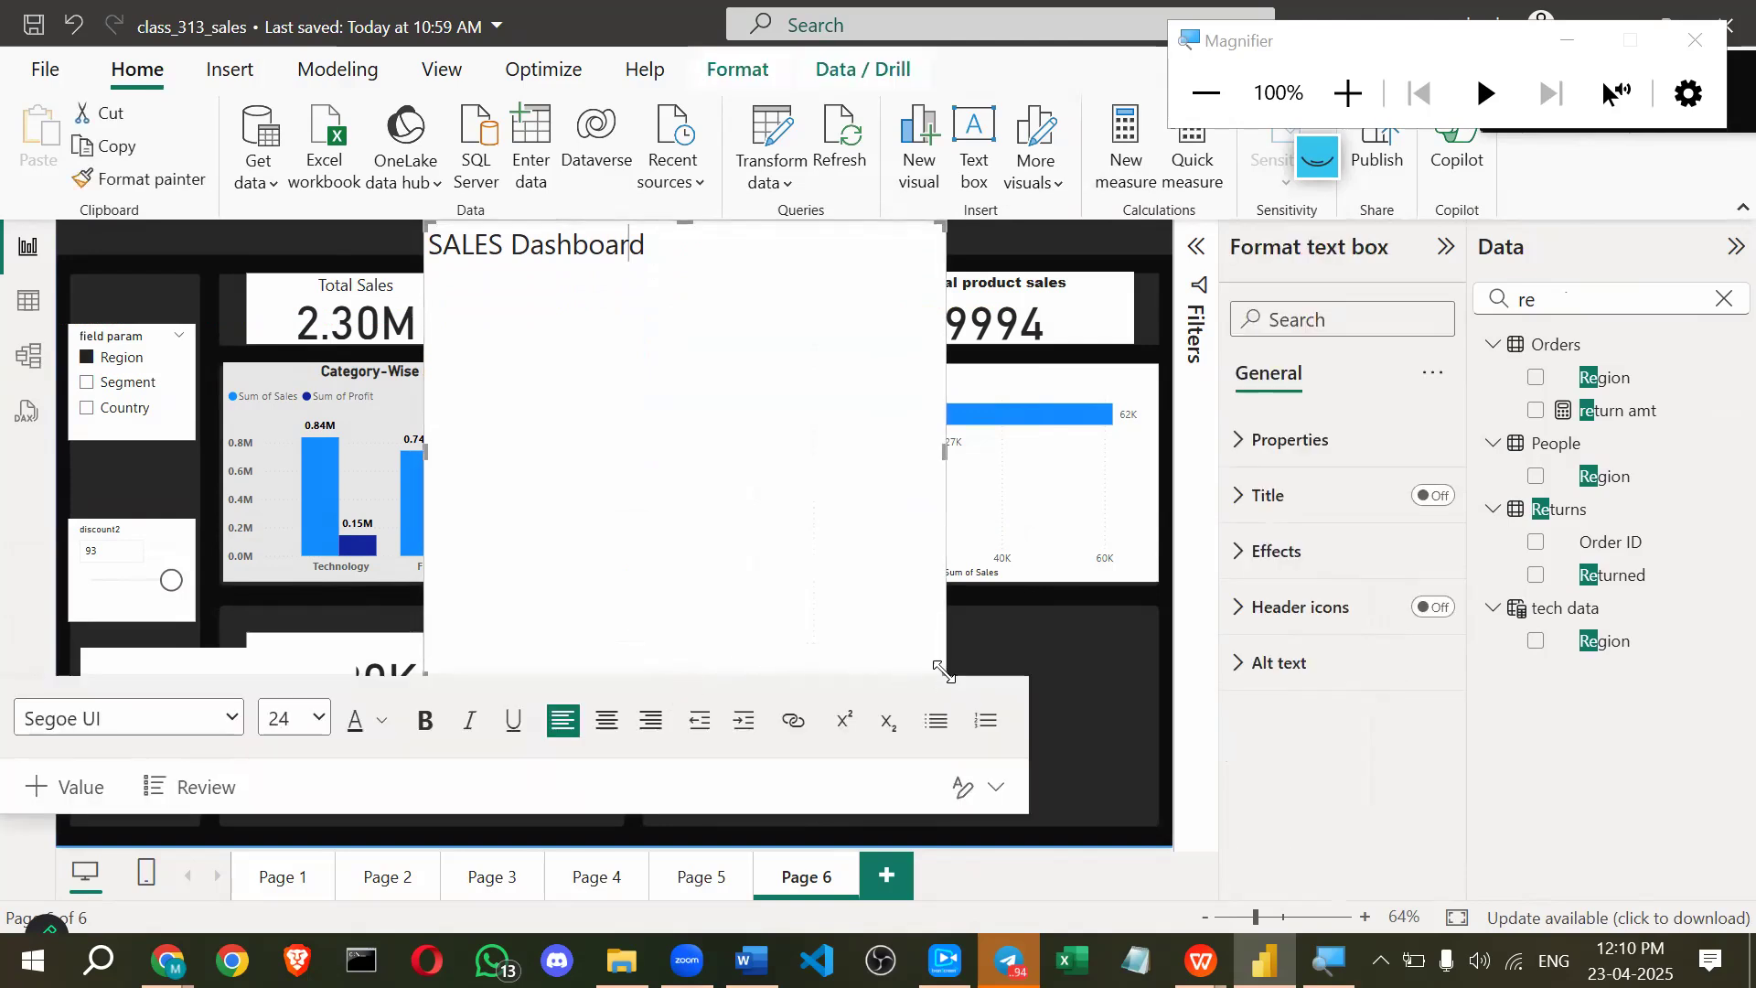
pyautogui.moveTo(943, 656); pyautogui.dragTo(899, 260)
pyautogui.click(395, 255)
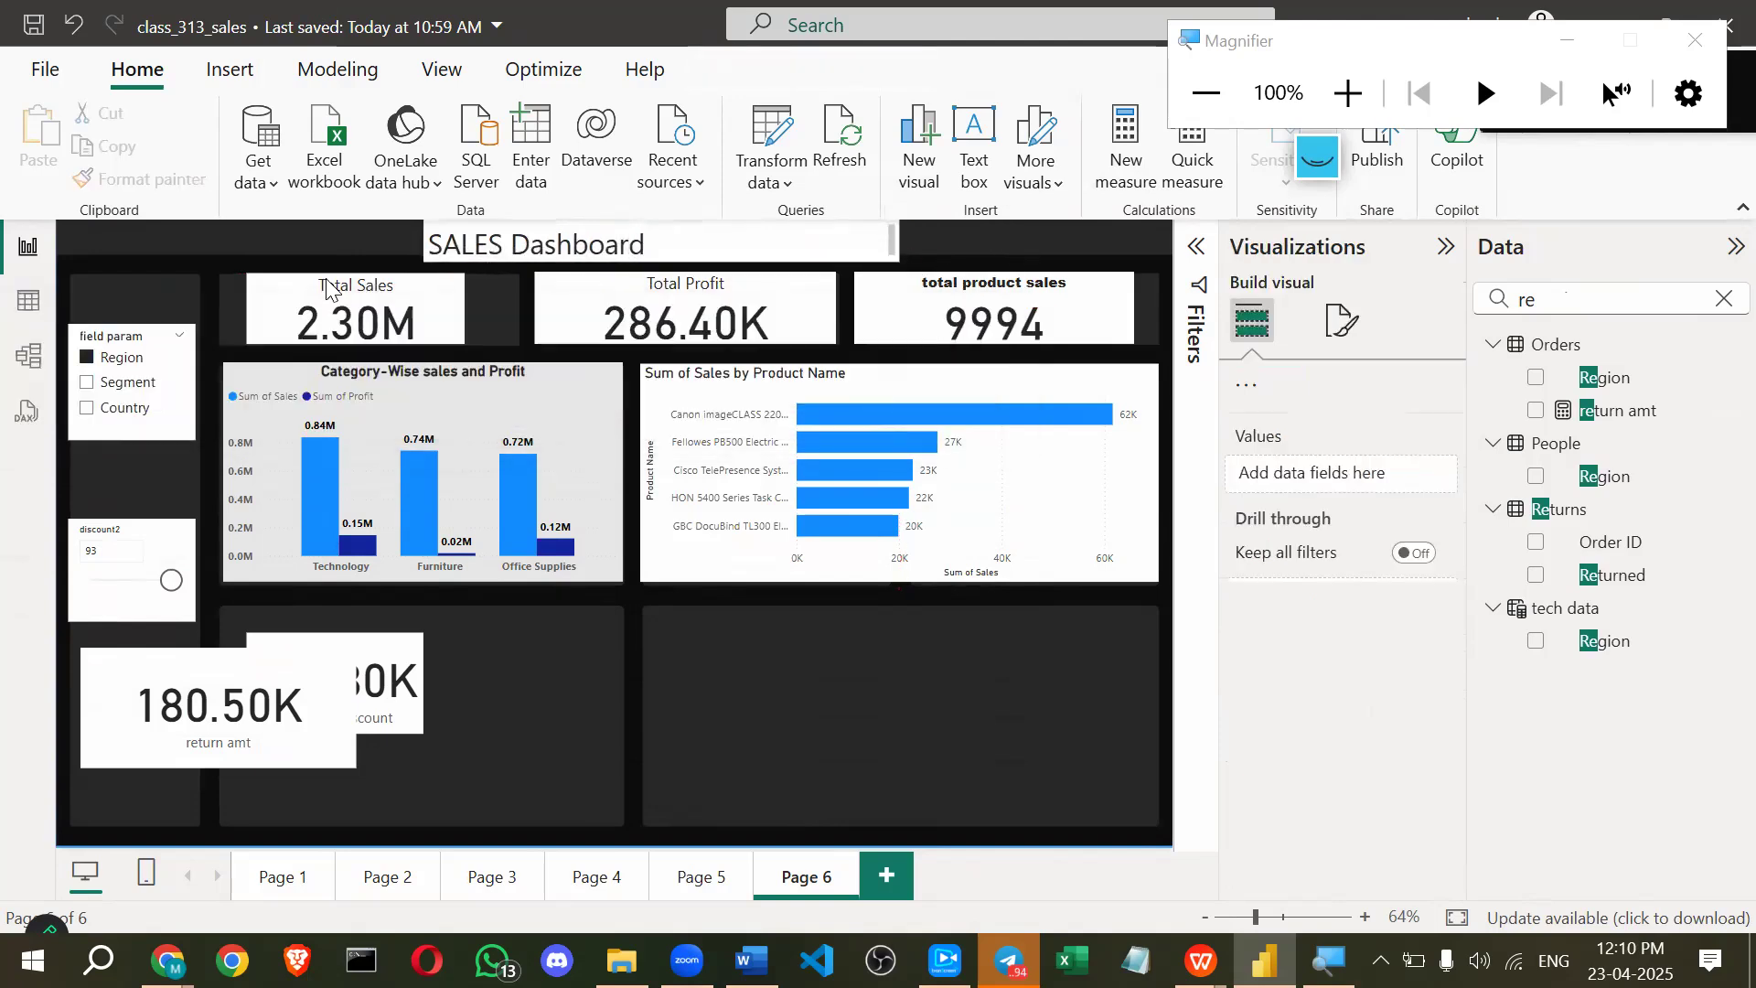
# Stretch the title text box across the full width of the dashboard panels and centre the SALES Dashboard heading.
pyautogui.click(428, 243)
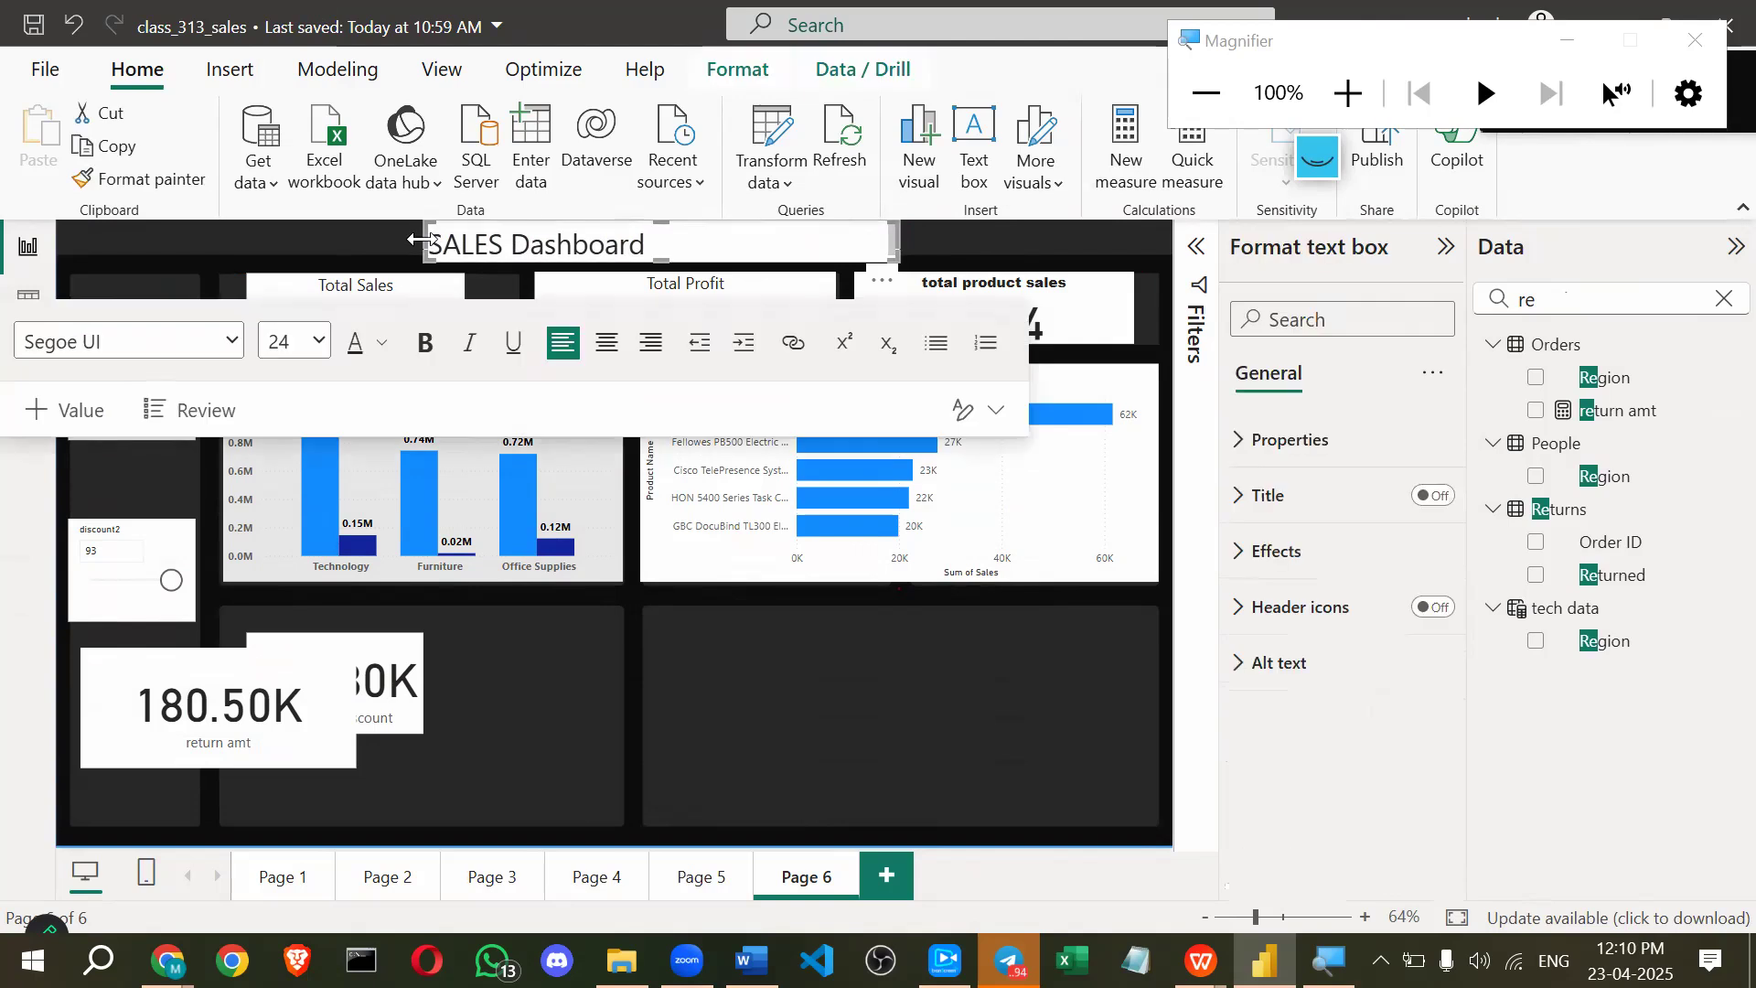
pyautogui.moveTo(428, 245); pyautogui.dragTo(70, 253)
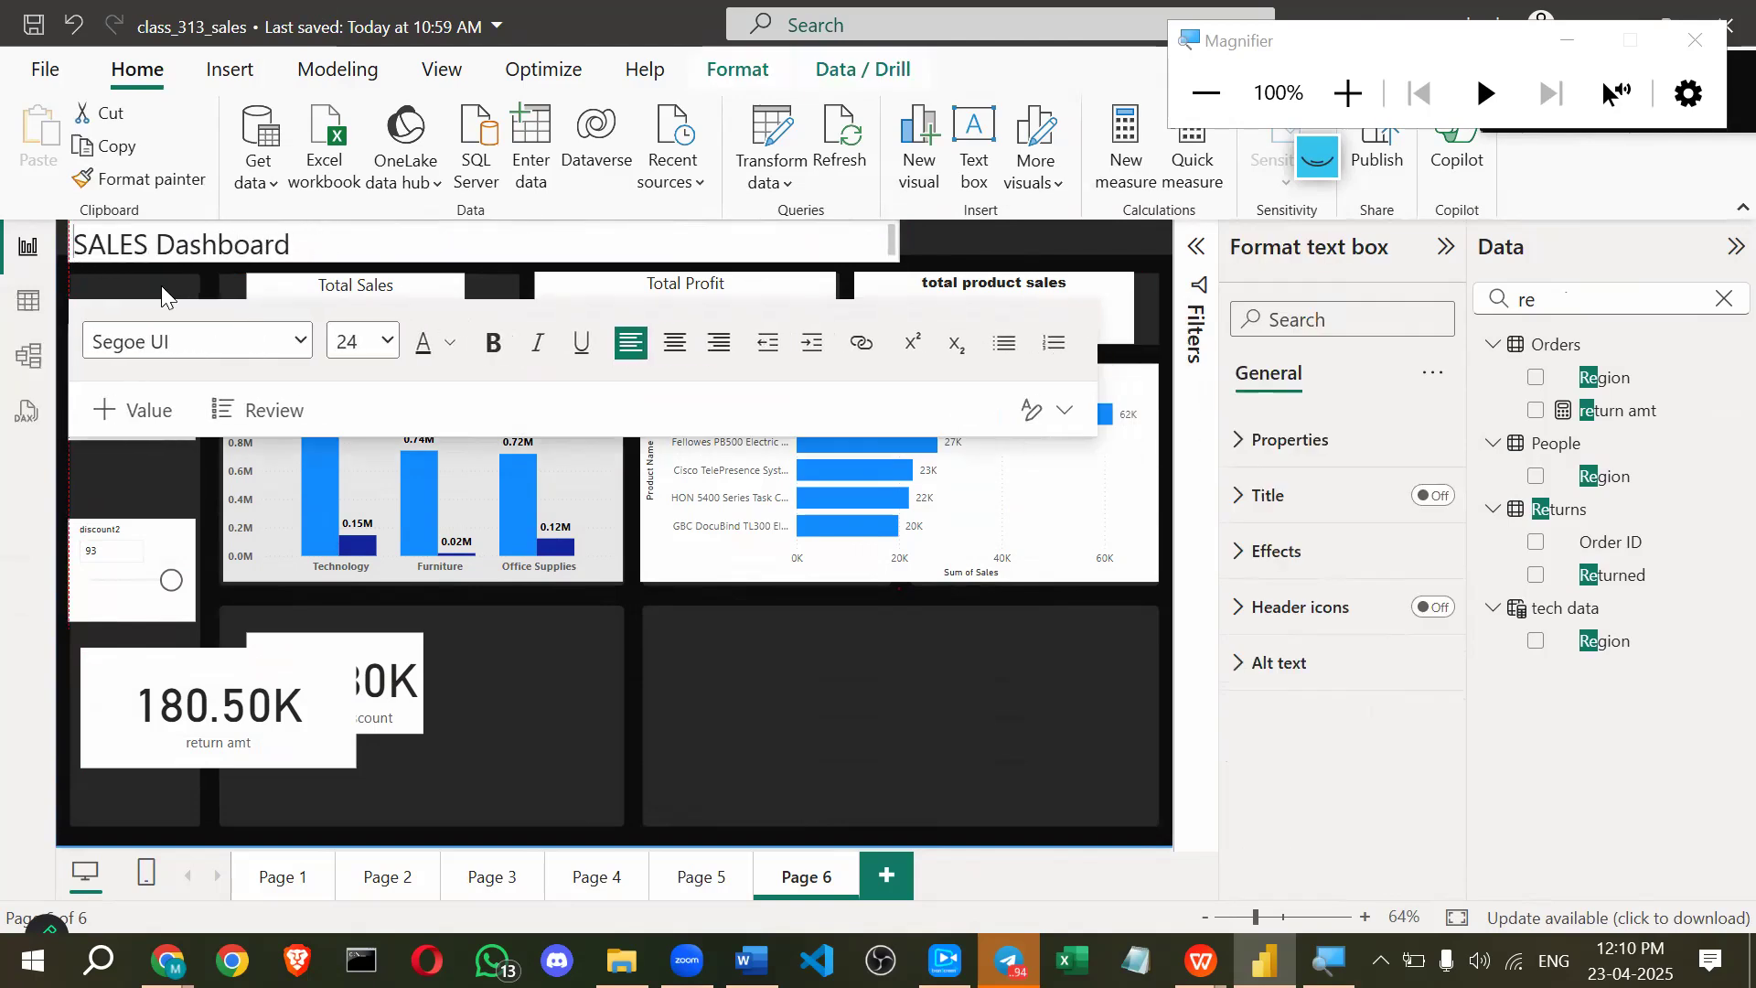
pyautogui.hotkey('ctrl', 'a')
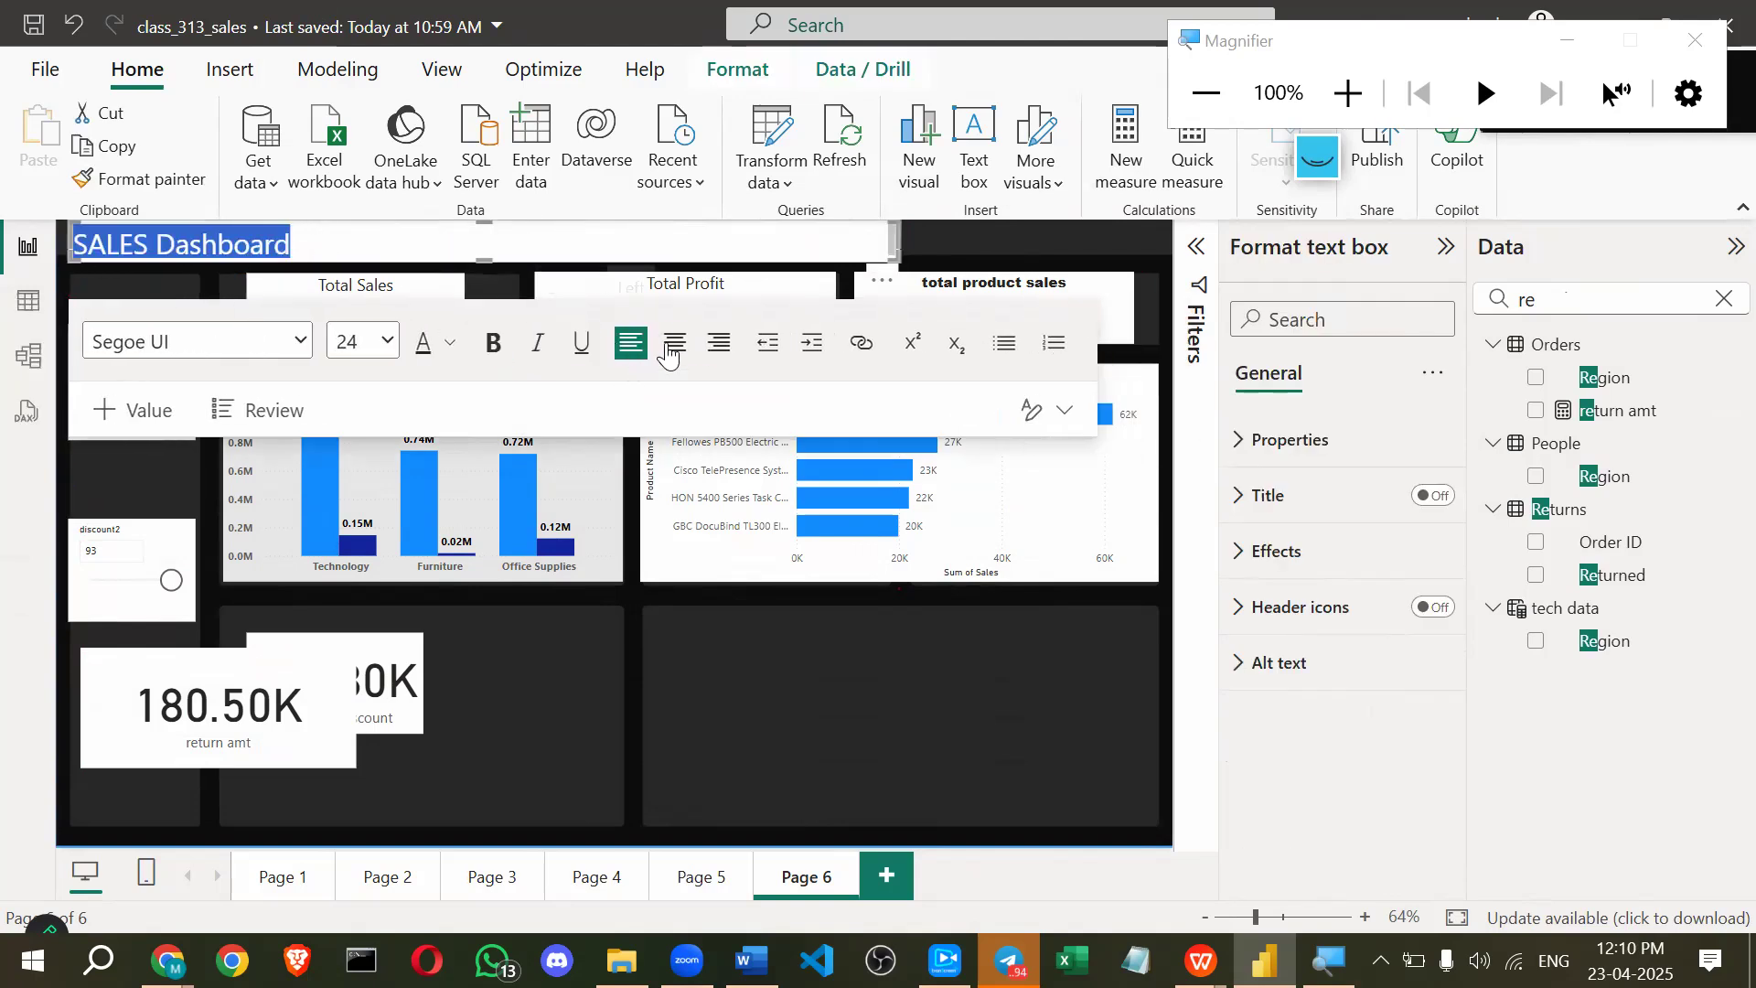
pyautogui.click(677, 343)
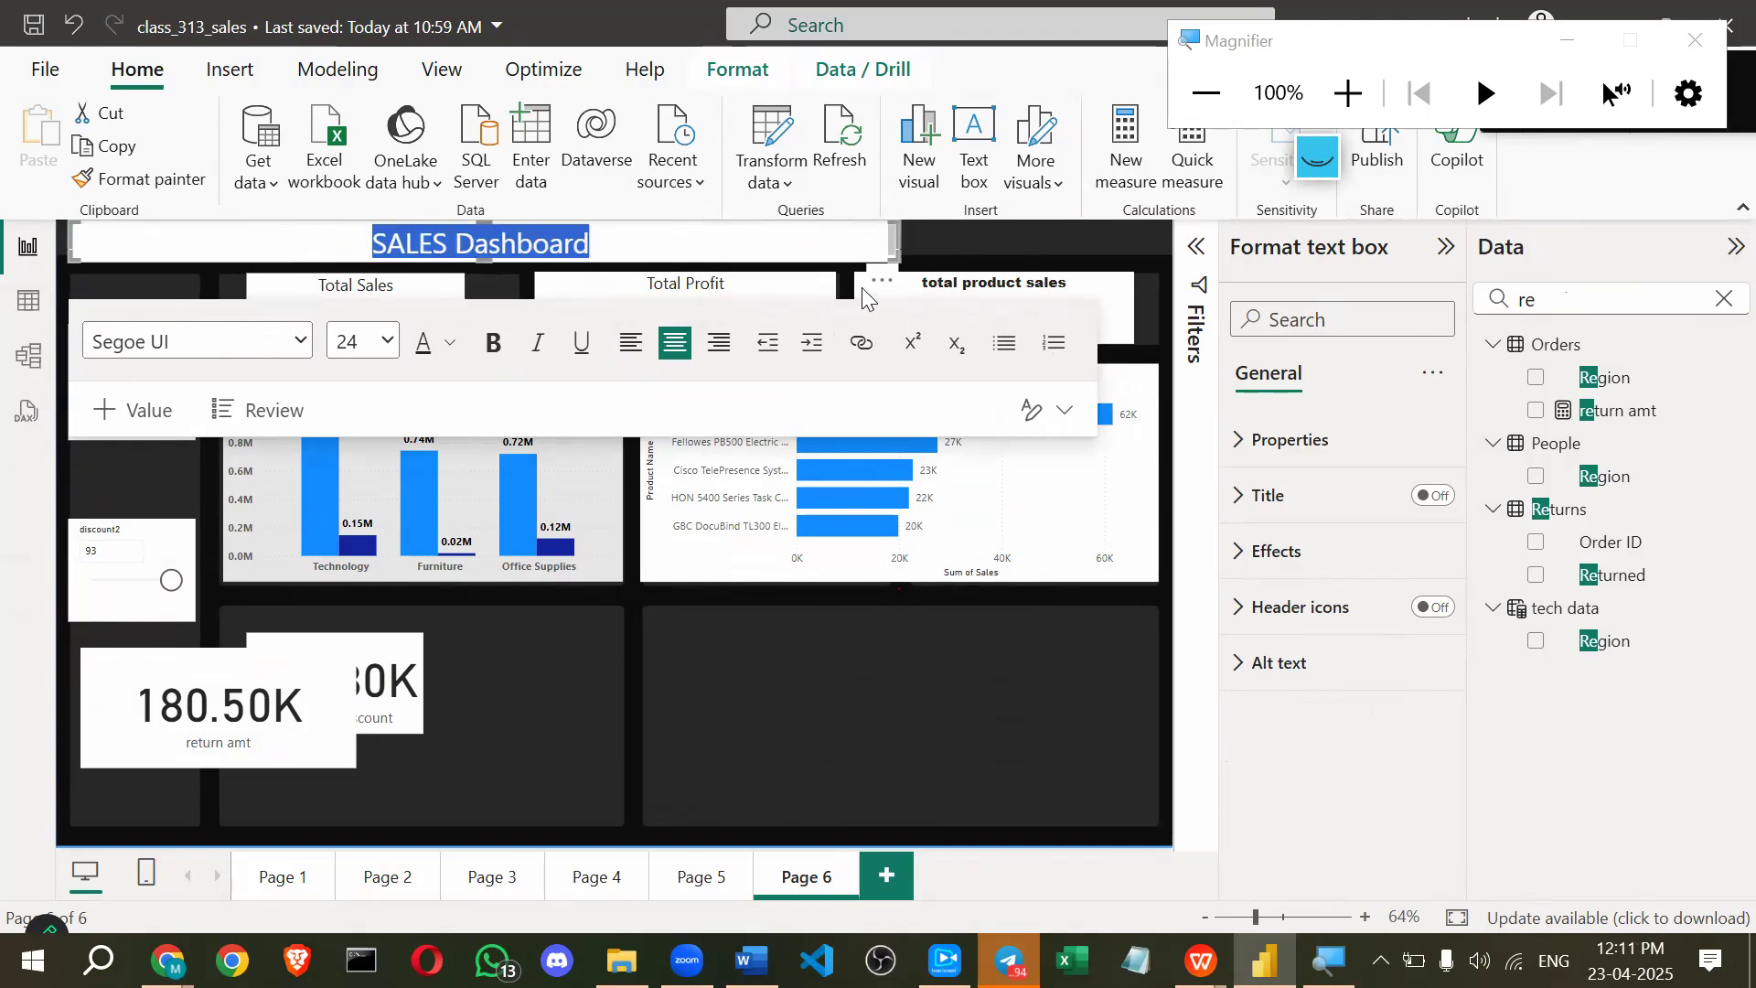
pyautogui.click(898, 238)
pyautogui.click(899, 236)
pyautogui.moveTo(898, 236); pyautogui.dragTo(1160, 242)
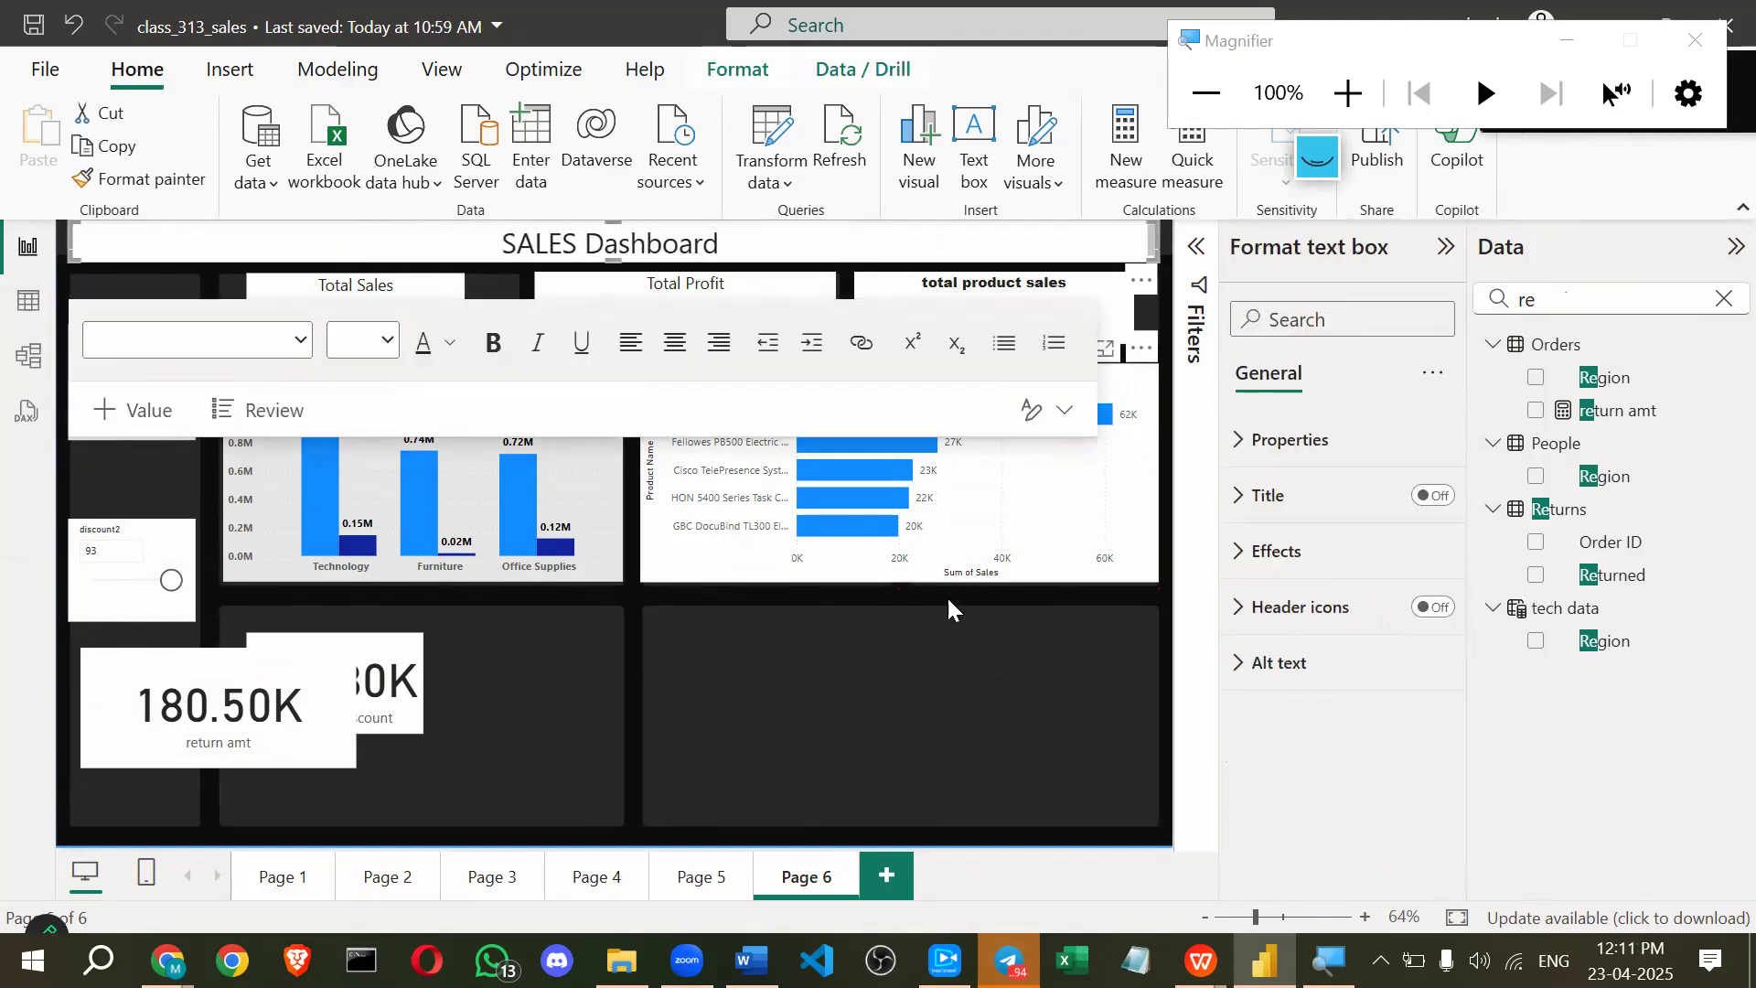
pyautogui.click(905, 666)
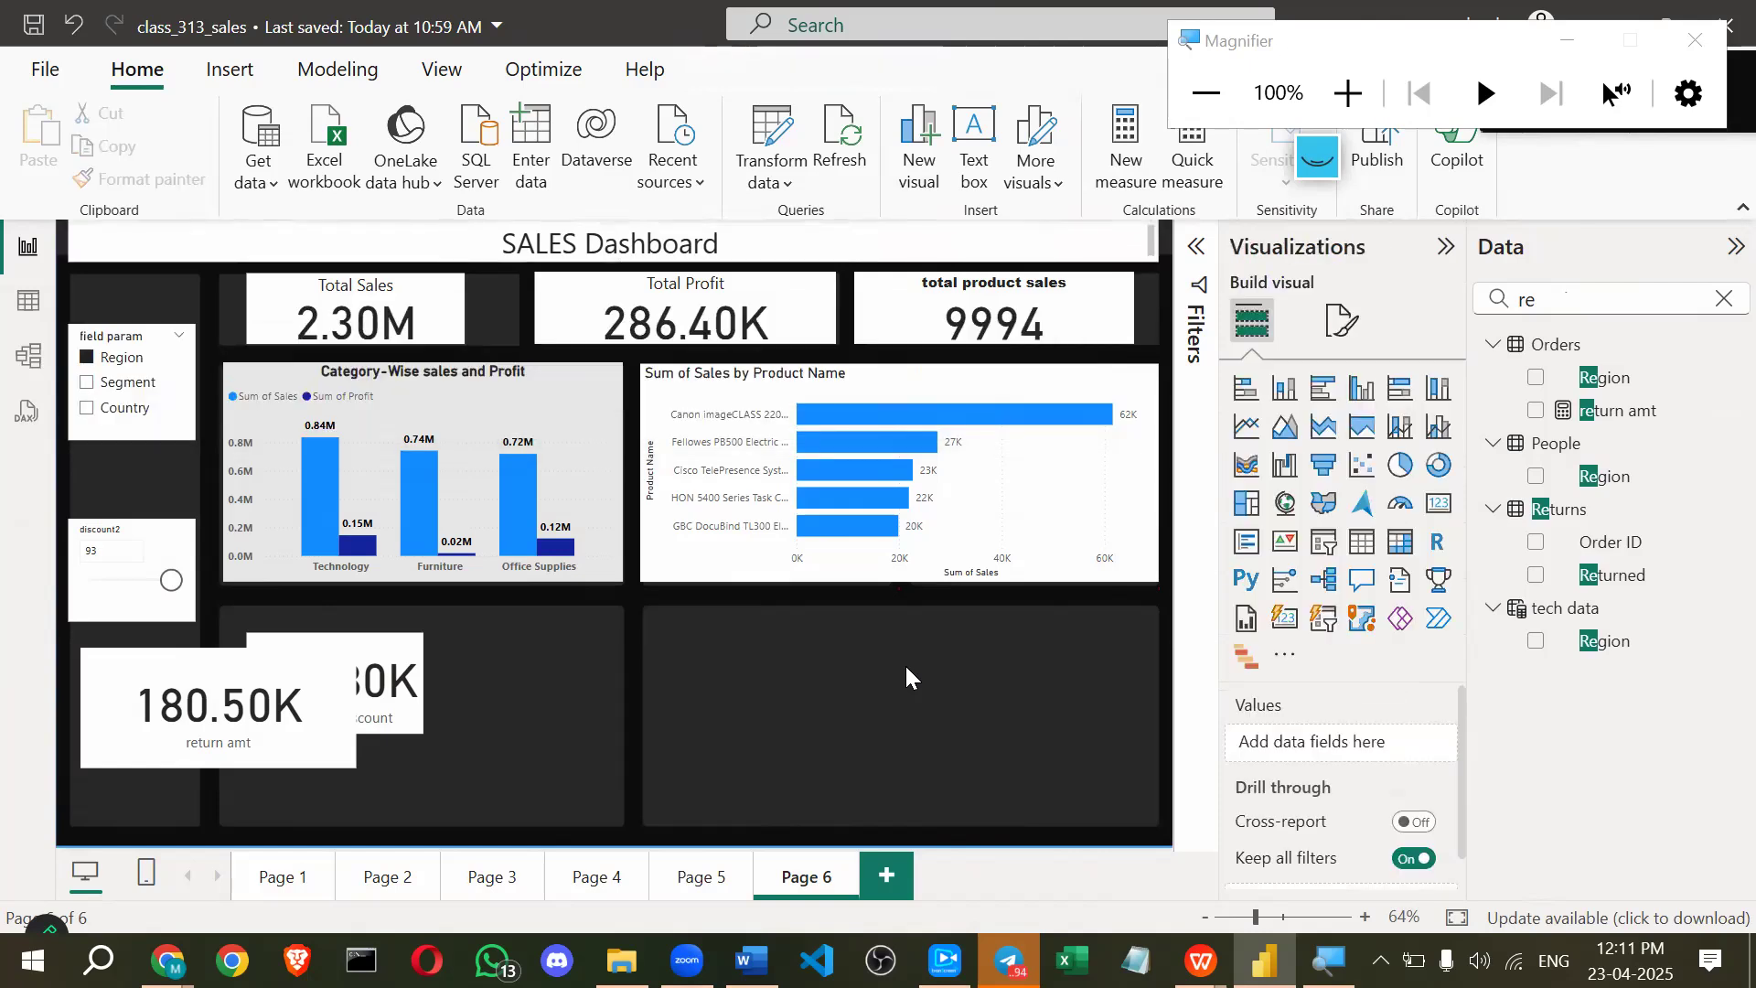
pyautogui.click(1037, 192)
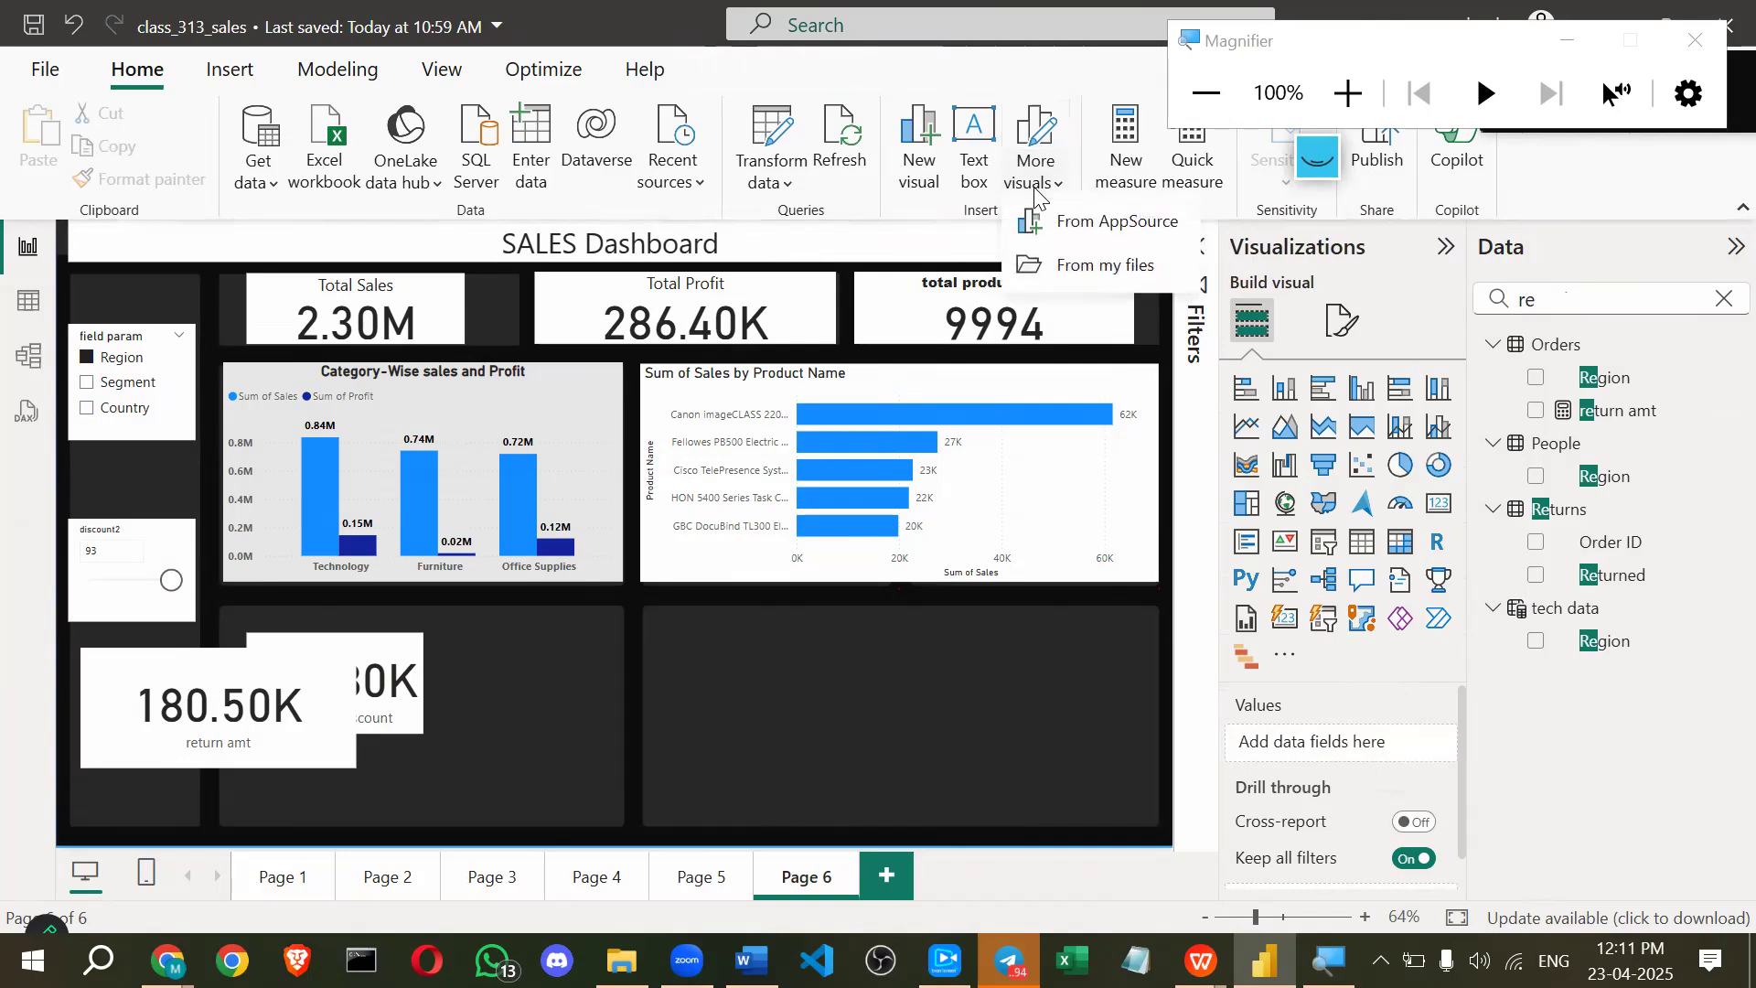
pyautogui.click(225, 76)
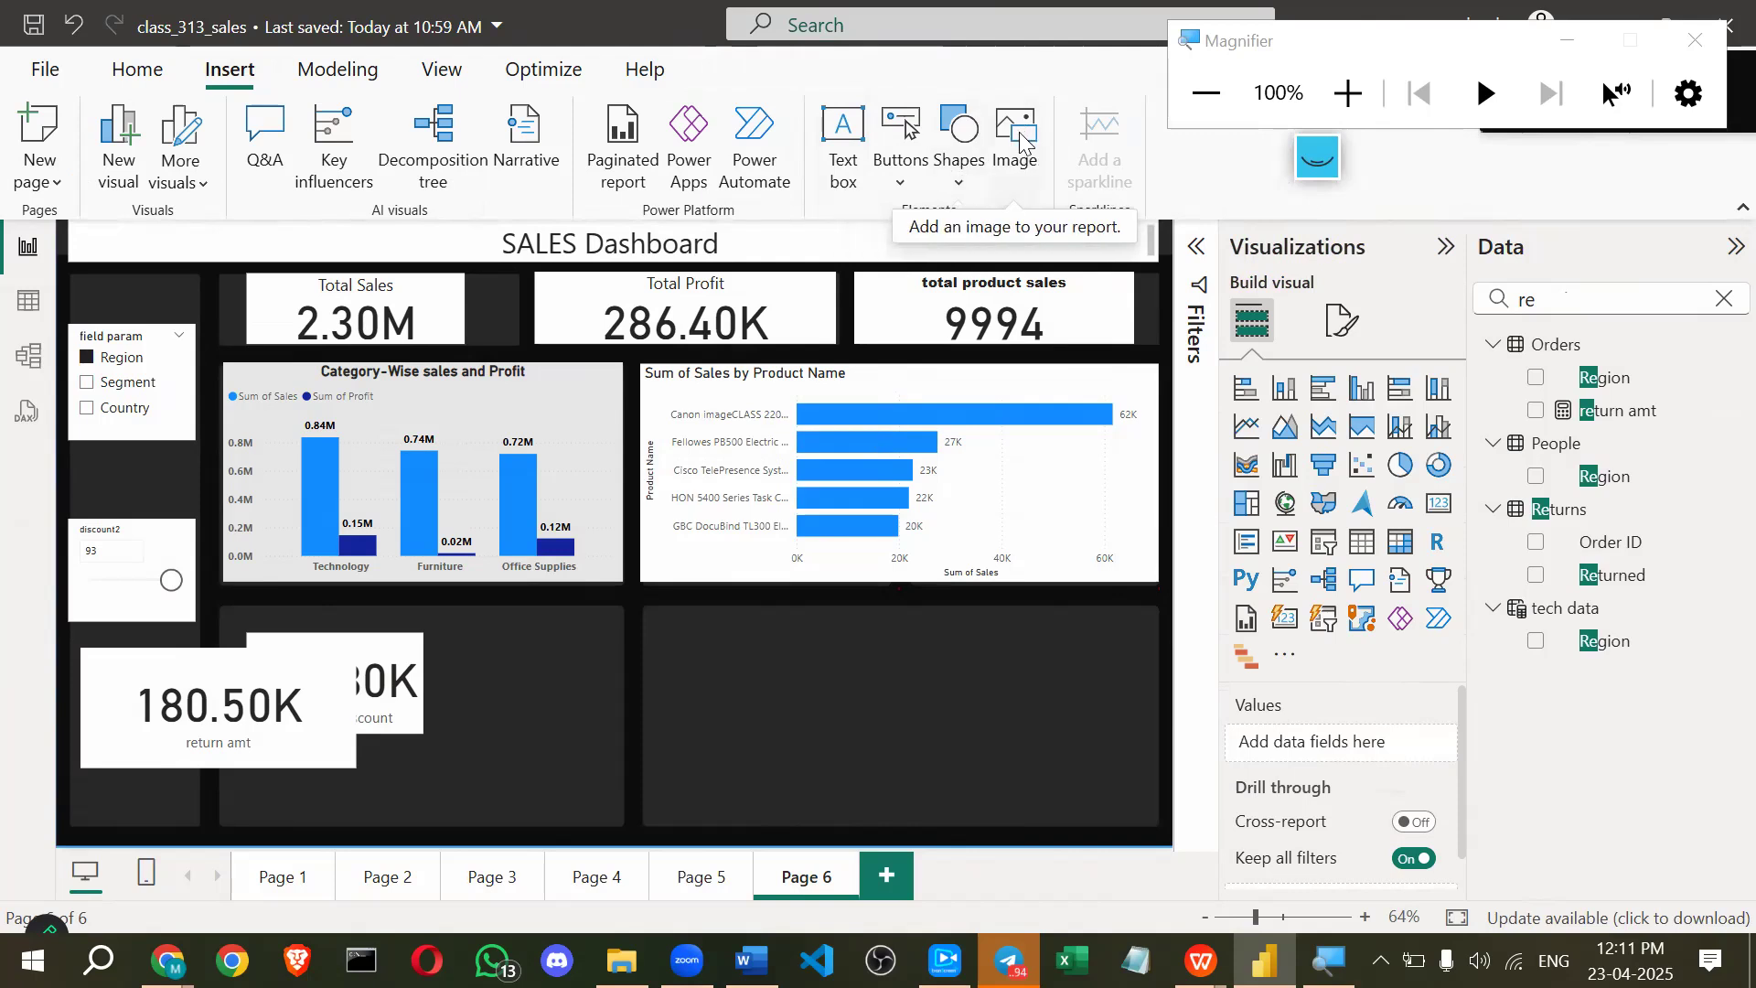
pyautogui.click(901, 179)
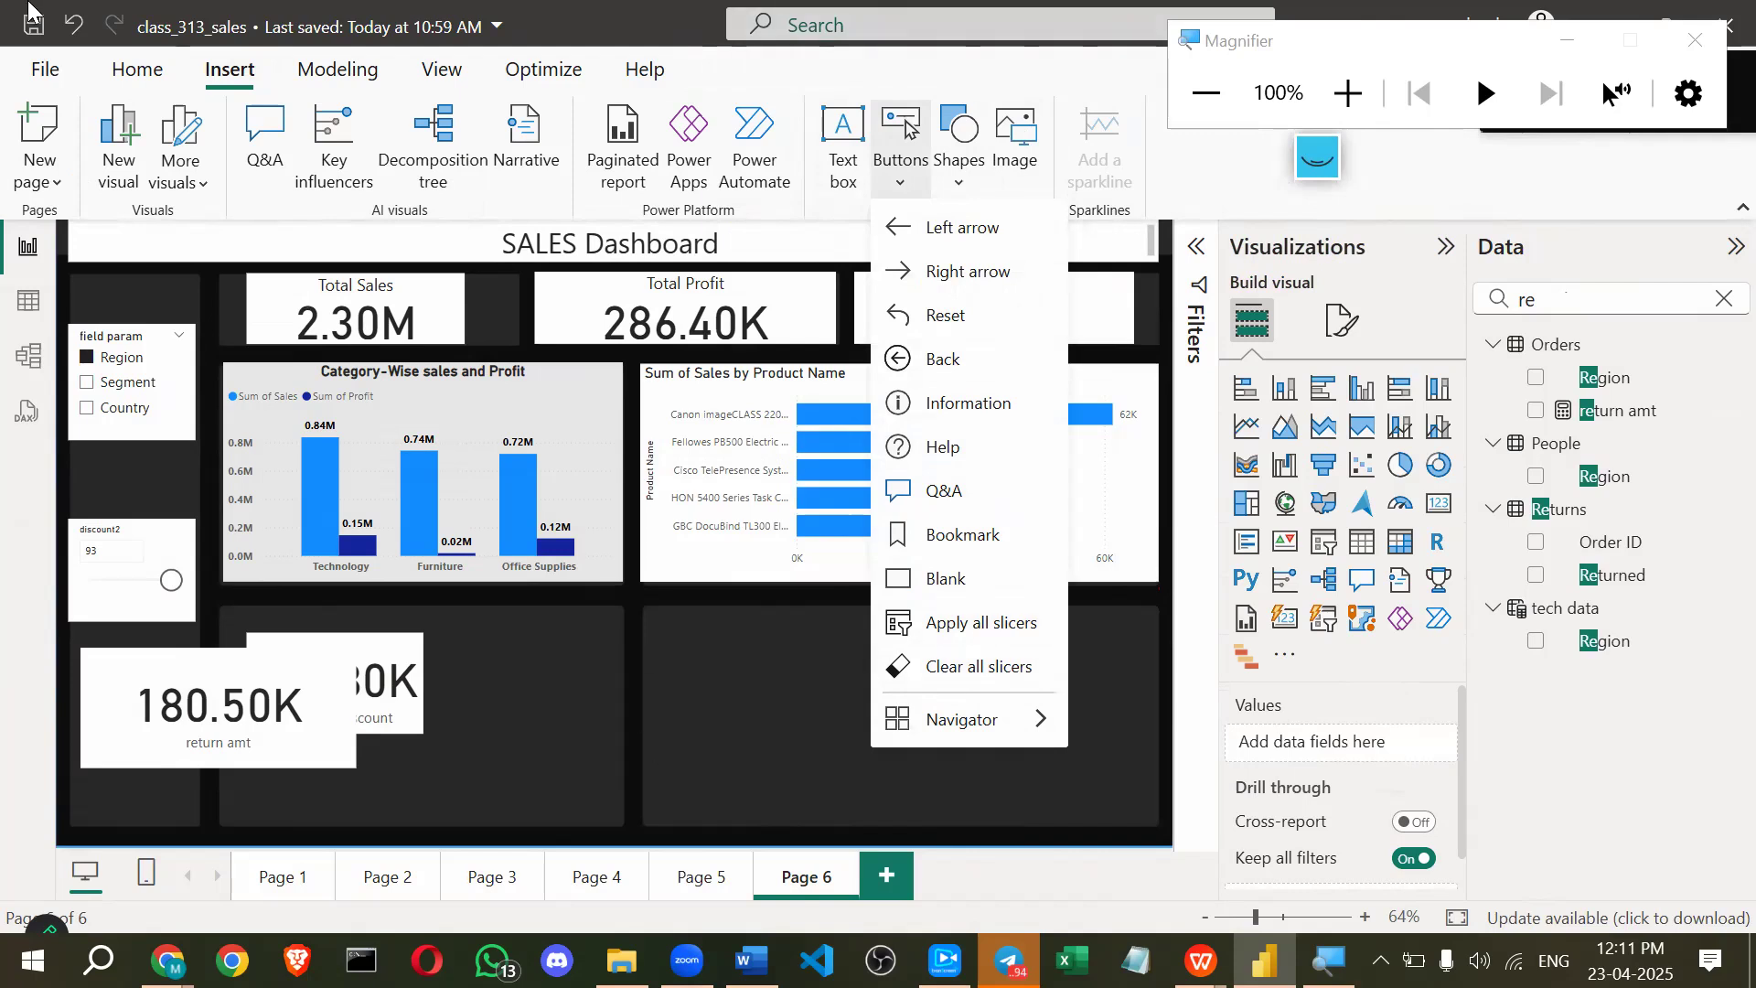
pyautogui.click(18, 9)
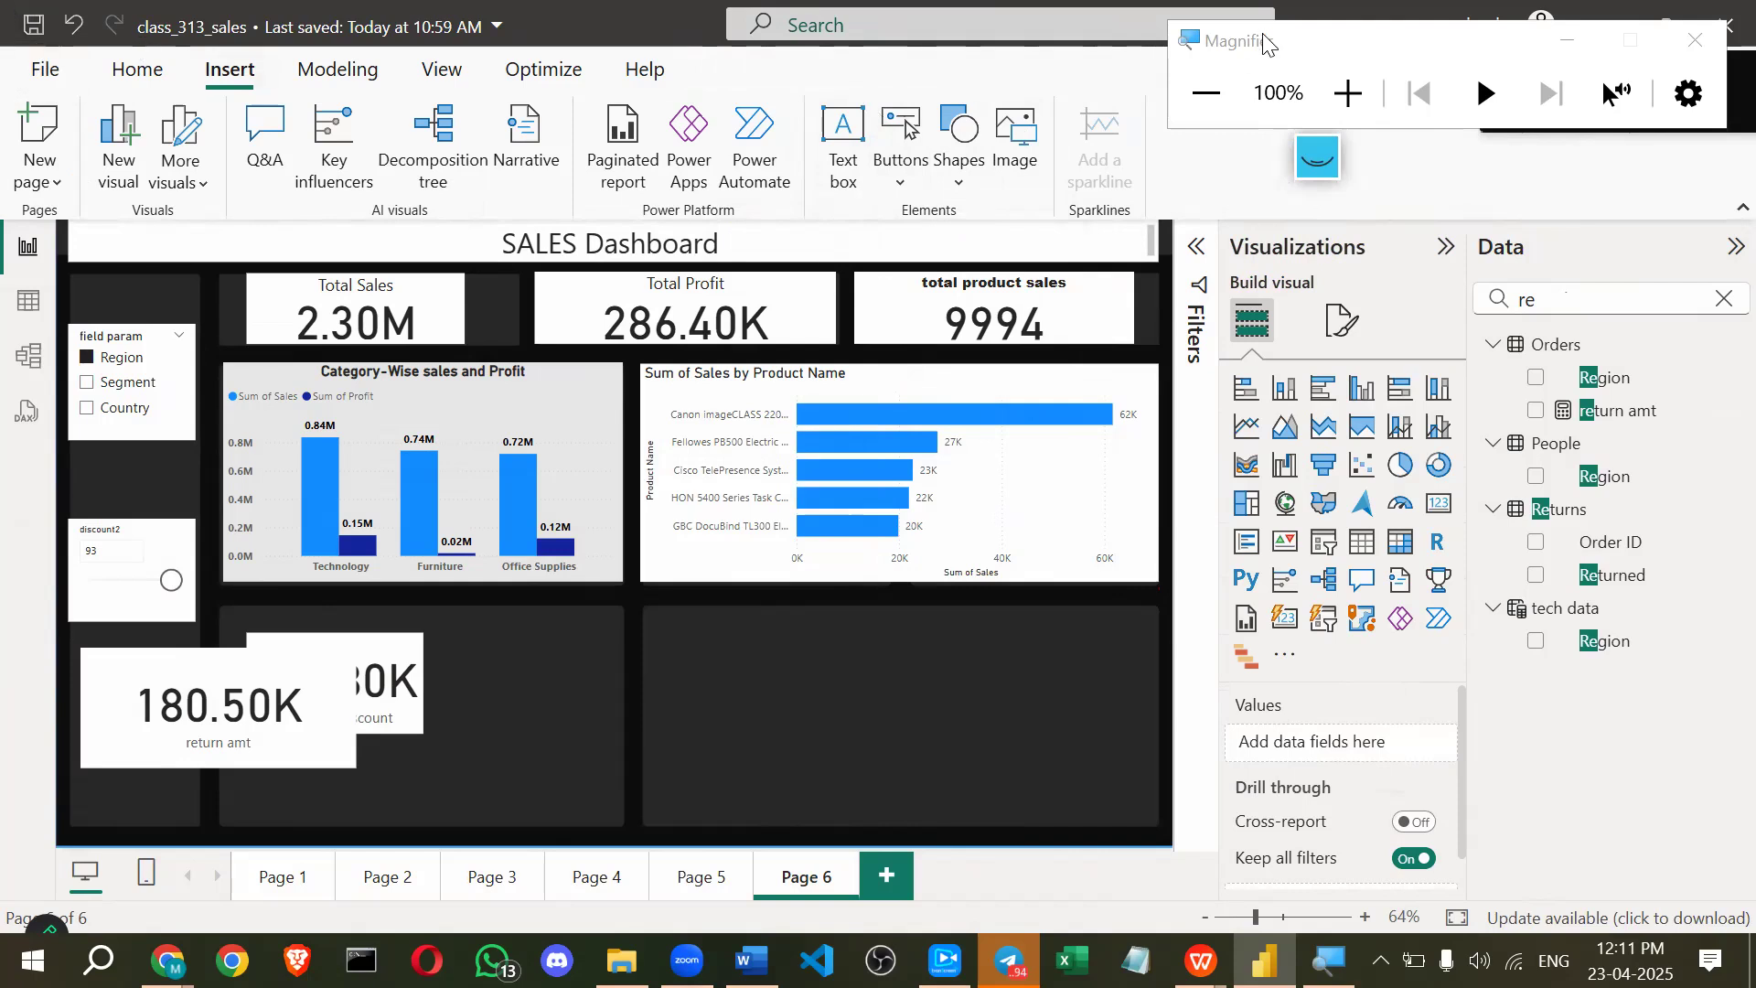
# Save the report file with the finished title, moving the Magnifier window out of the way.
pyautogui.moveTo(1268, 42); pyautogui.dragTo(1263, 165)
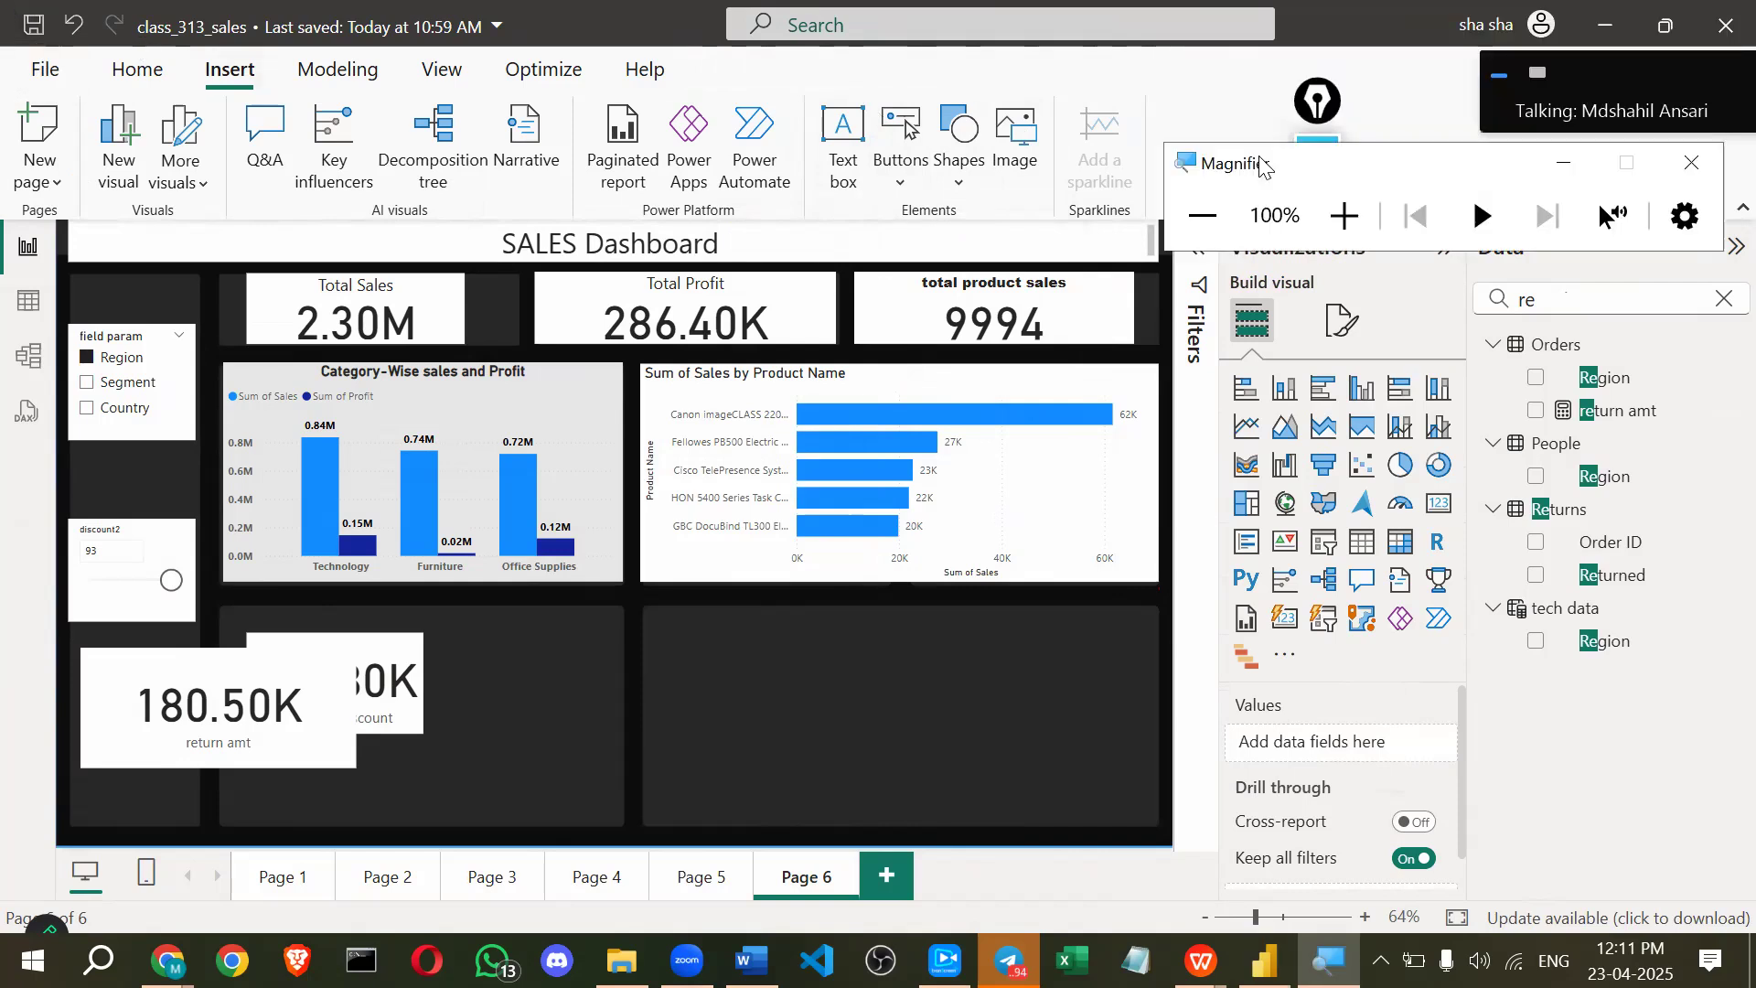
pyautogui.click(41, 71)
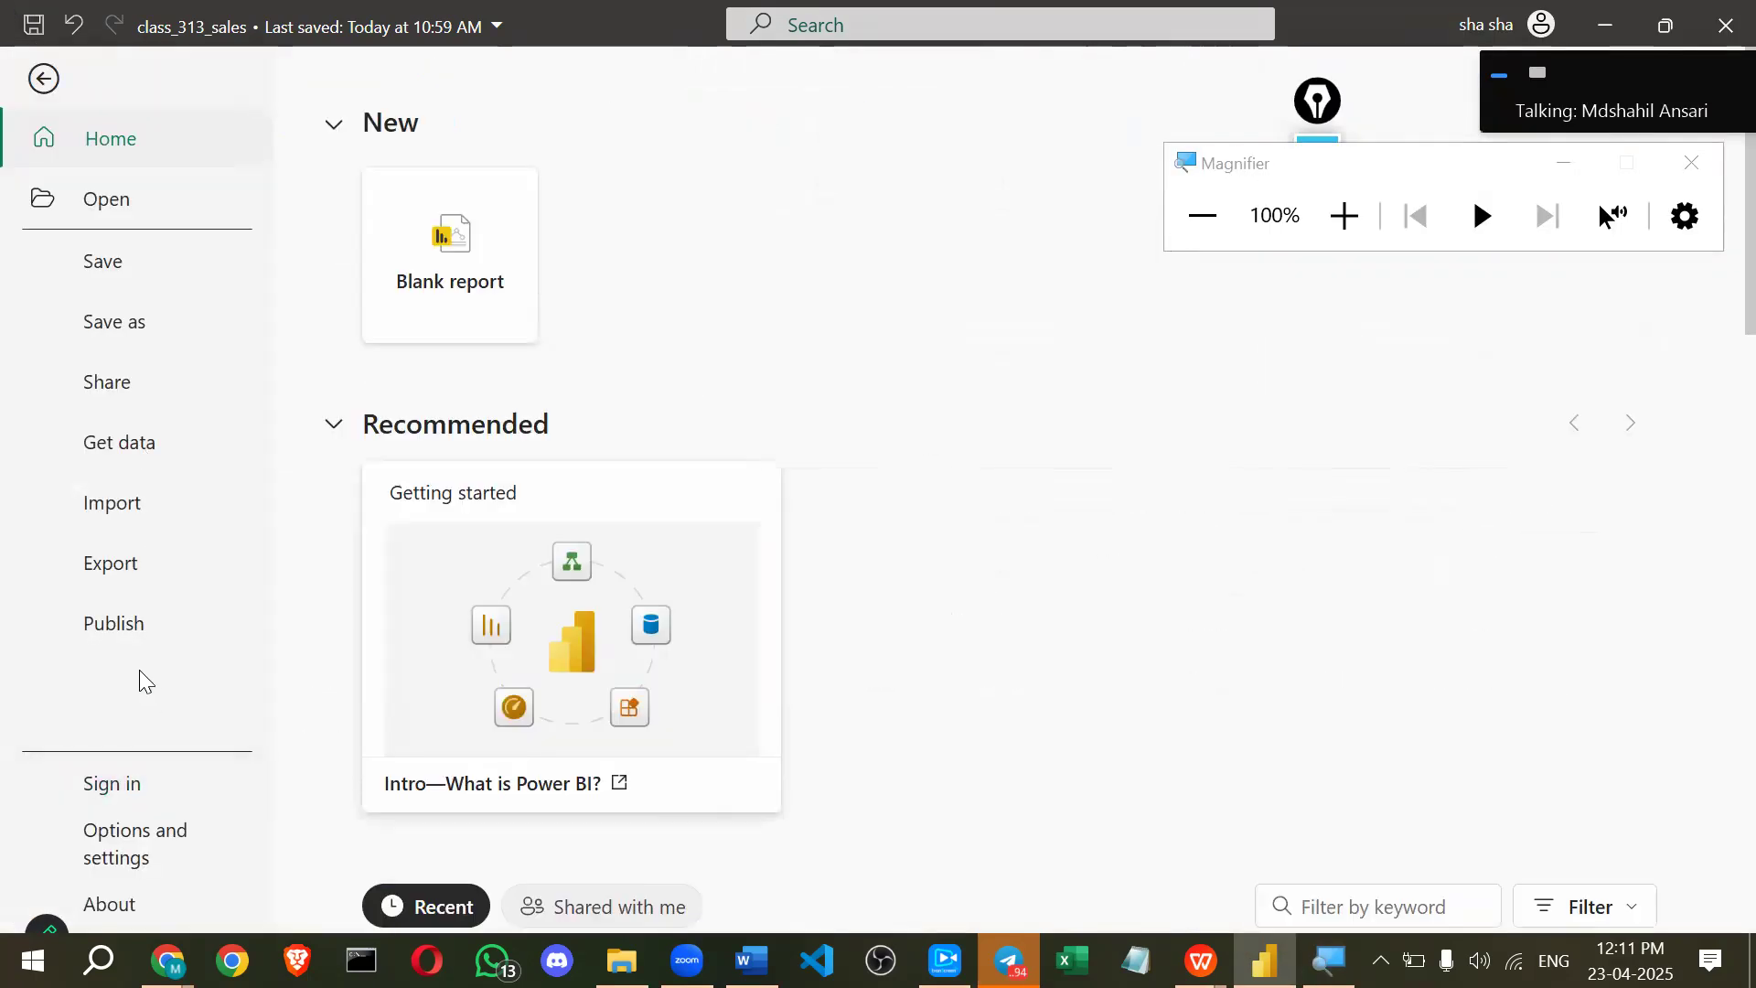
pyautogui.click(110, 263)
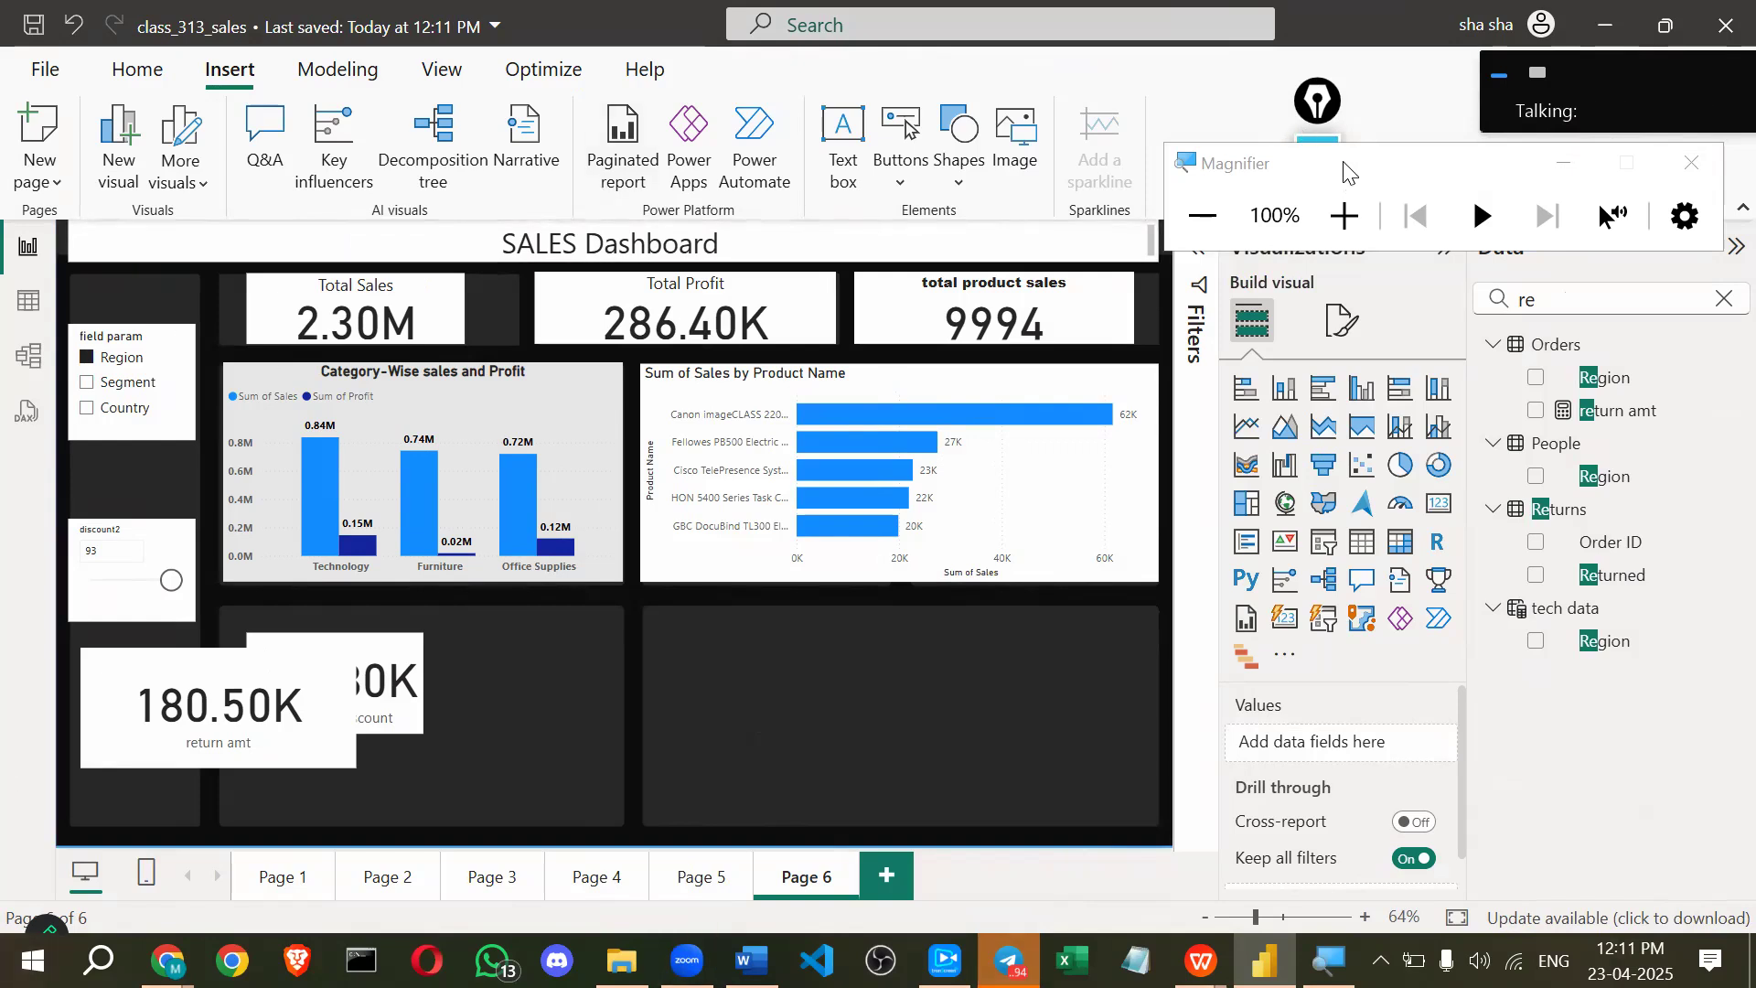
pyautogui.moveTo(1345, 171); pyautogui.dragTo(1358, 210)
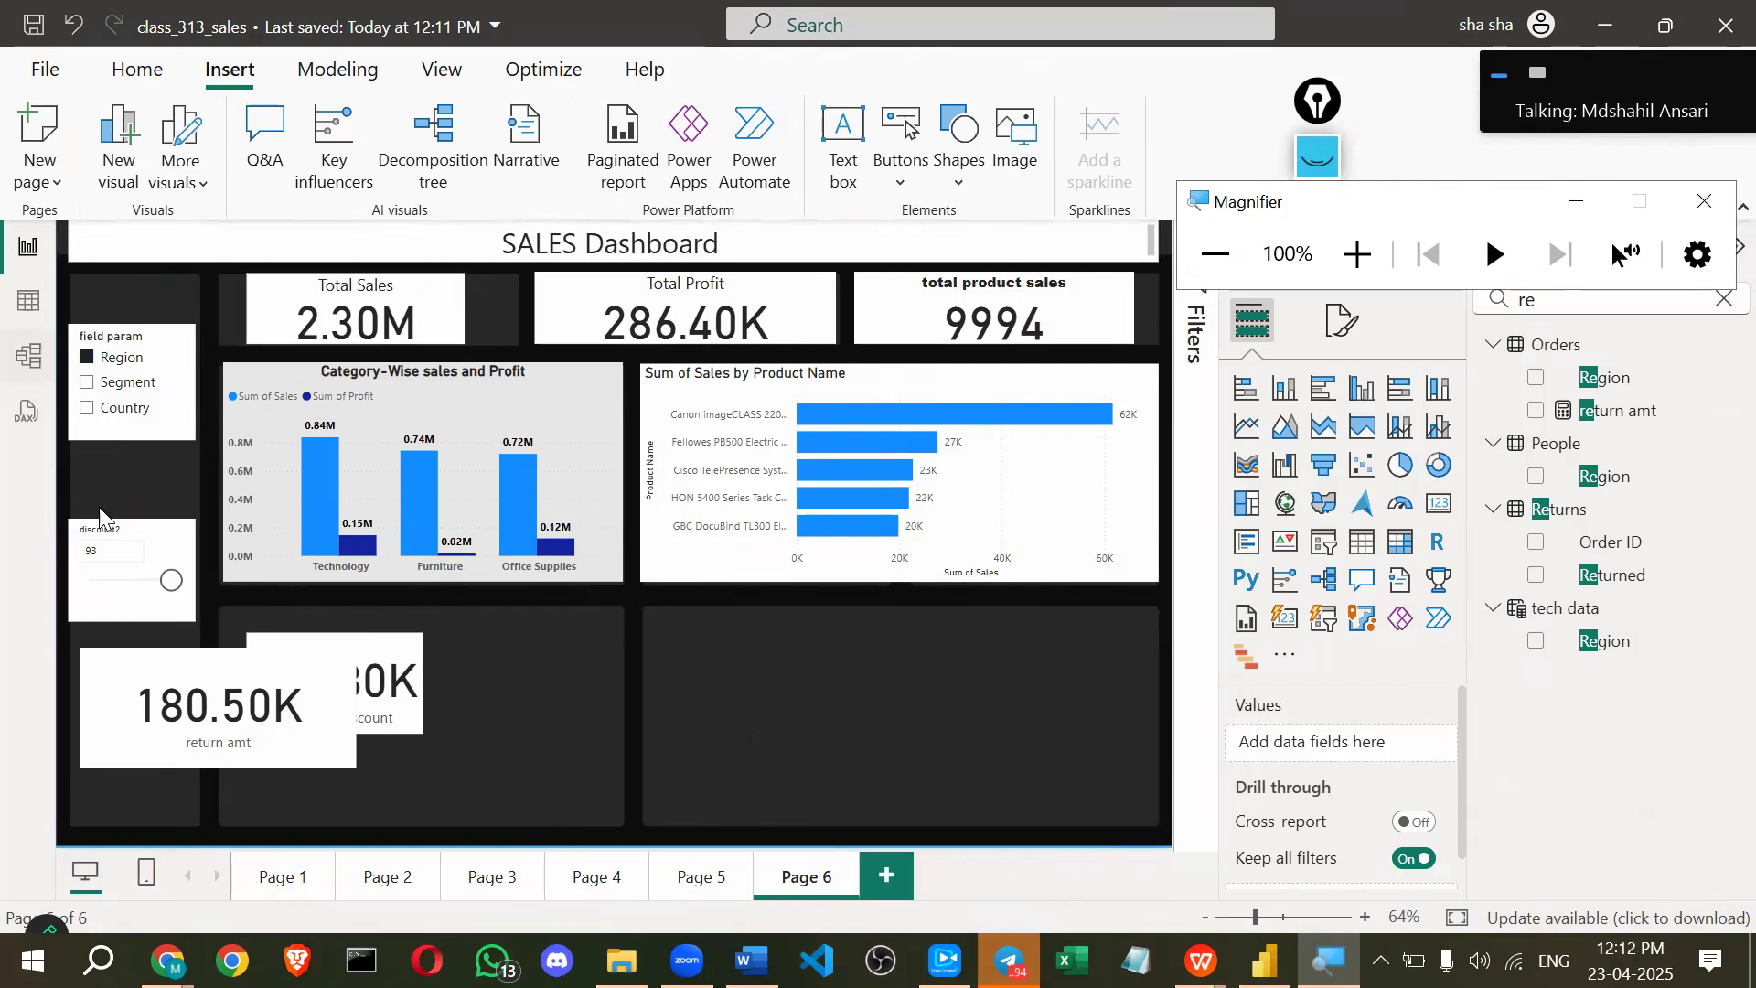
# Choose Segment in the field param slicer and move the return amt card into the empty panel beneath the product sales chart.
pyautogui.click(81, 389)
pyautogui.click(81, 384)
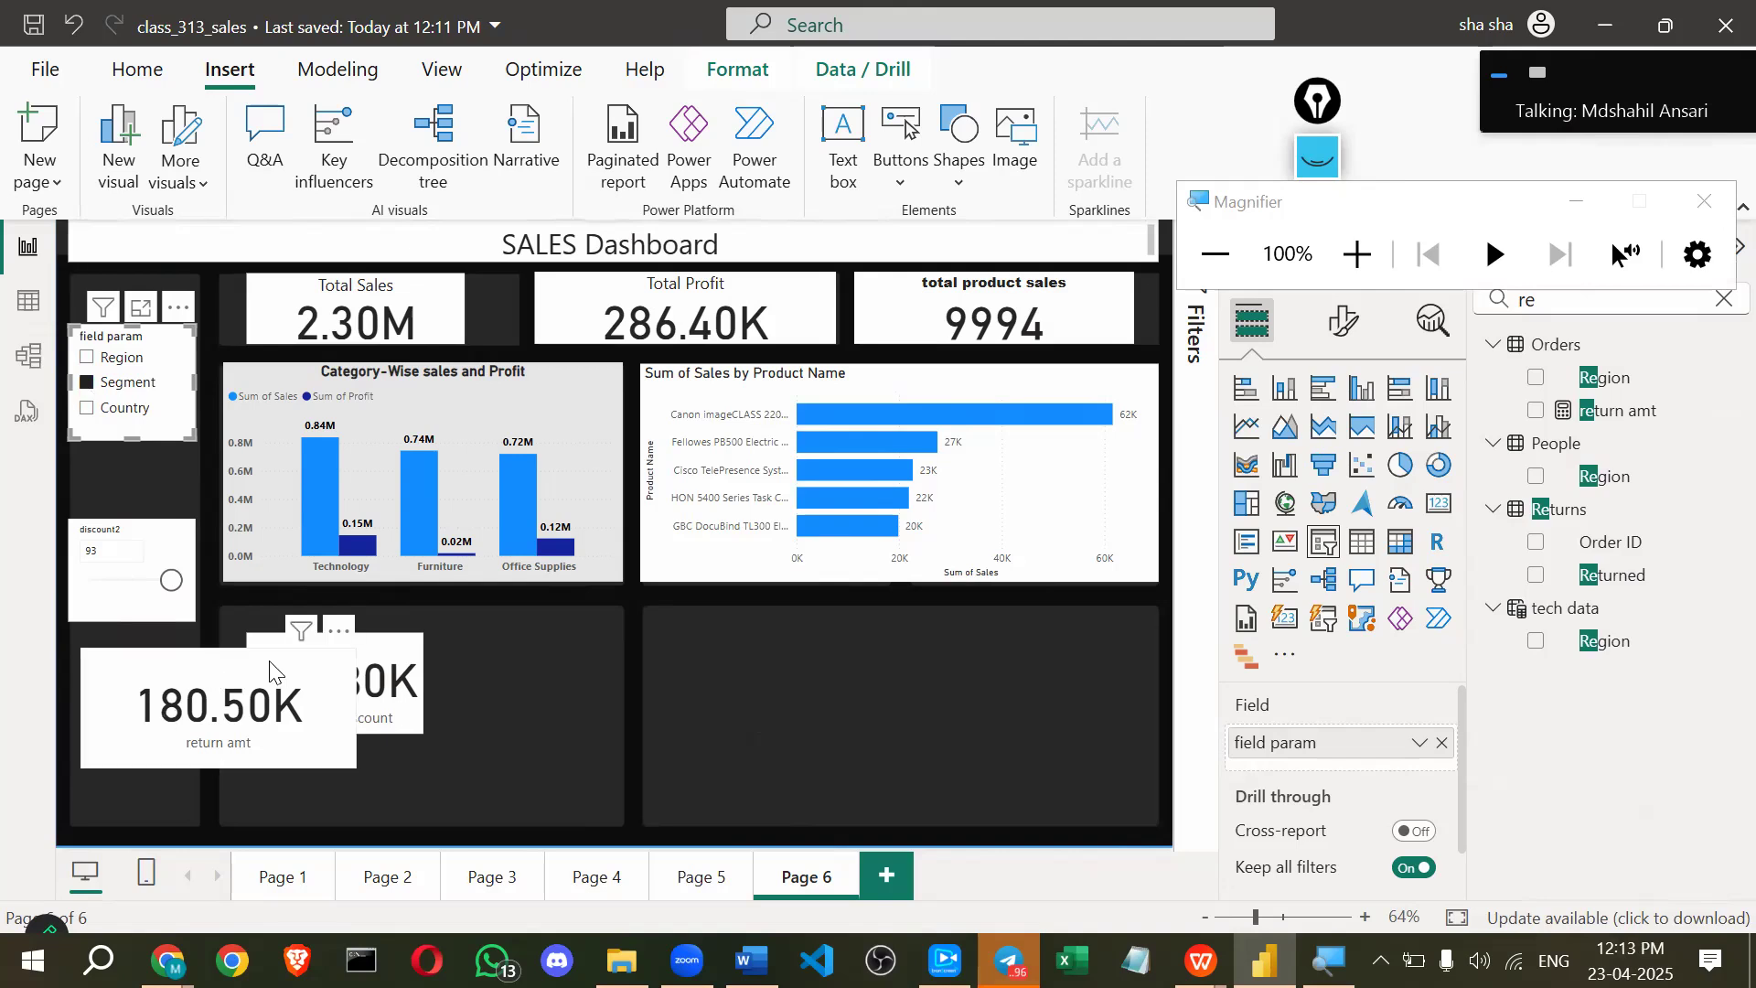
pyautogui.moveTo(987, 678); pyautogui.dragTo(966, 629)
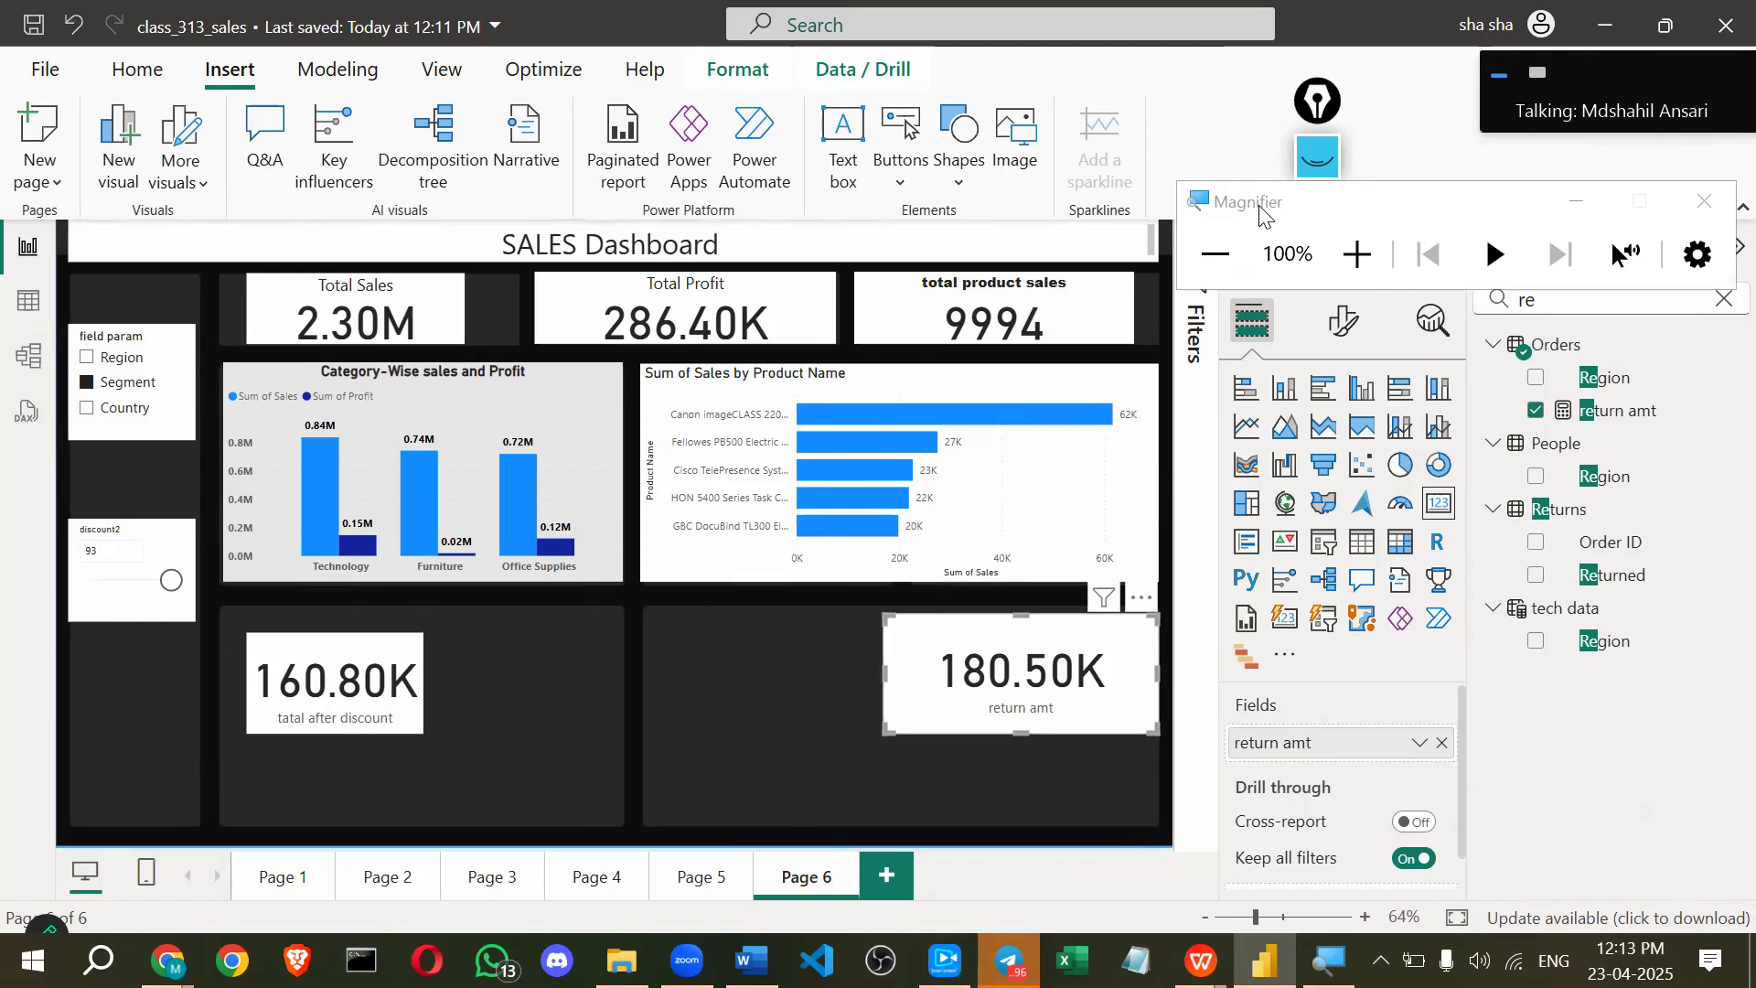
# Expand the Filters pane and save the report with the repositioned return amt card.
pyautogui.moveTo(1614, 256); pyautogui.dragTo(1728, 157)
pyautogui.click(1190, 245)
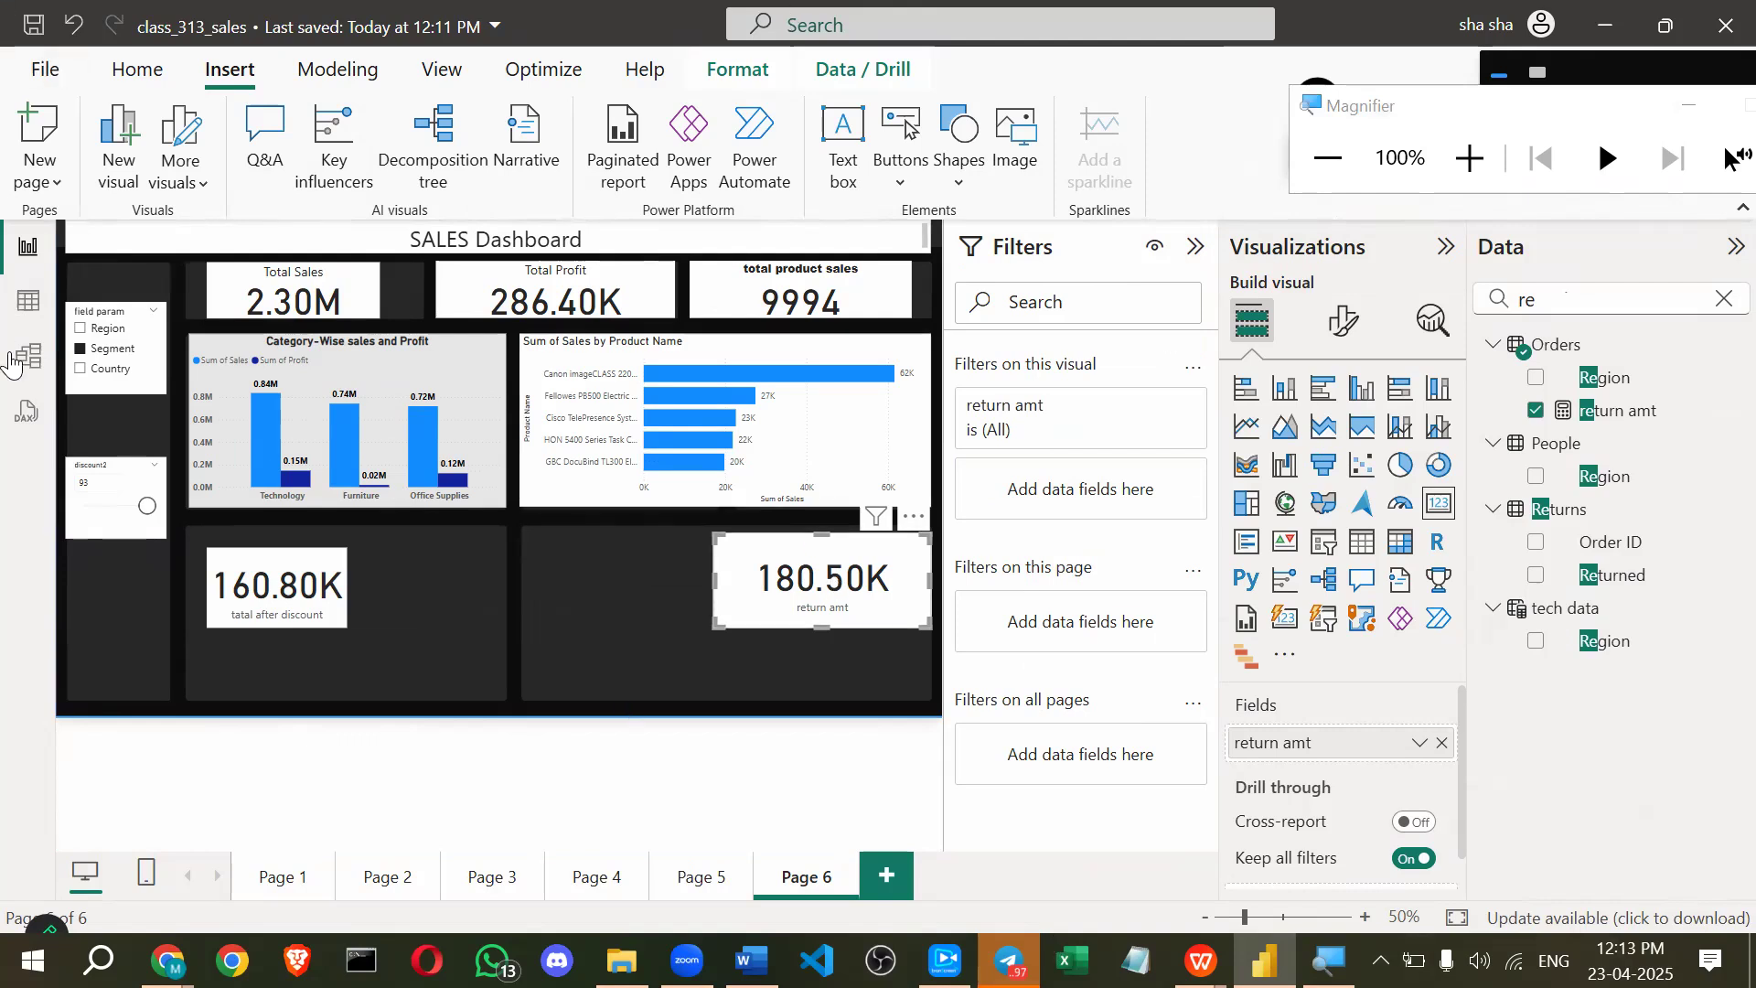
pyautogui.click(45, 69)
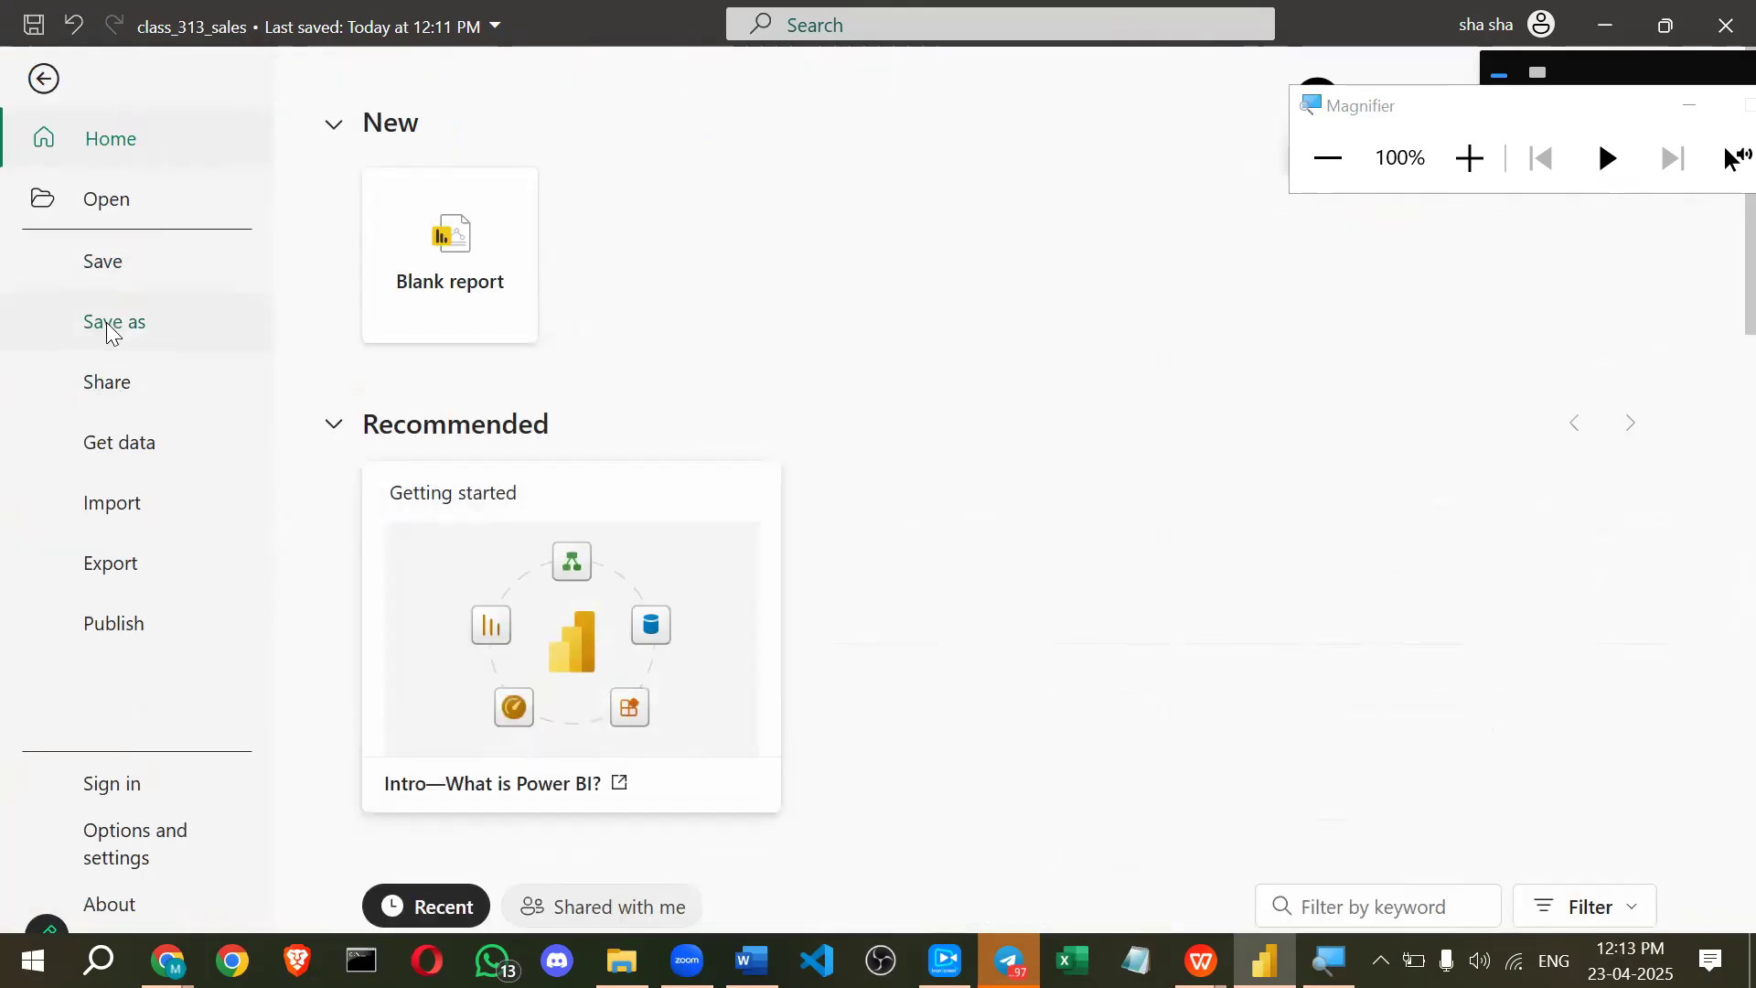
pyautogui.hotkey('ctrl', 's')
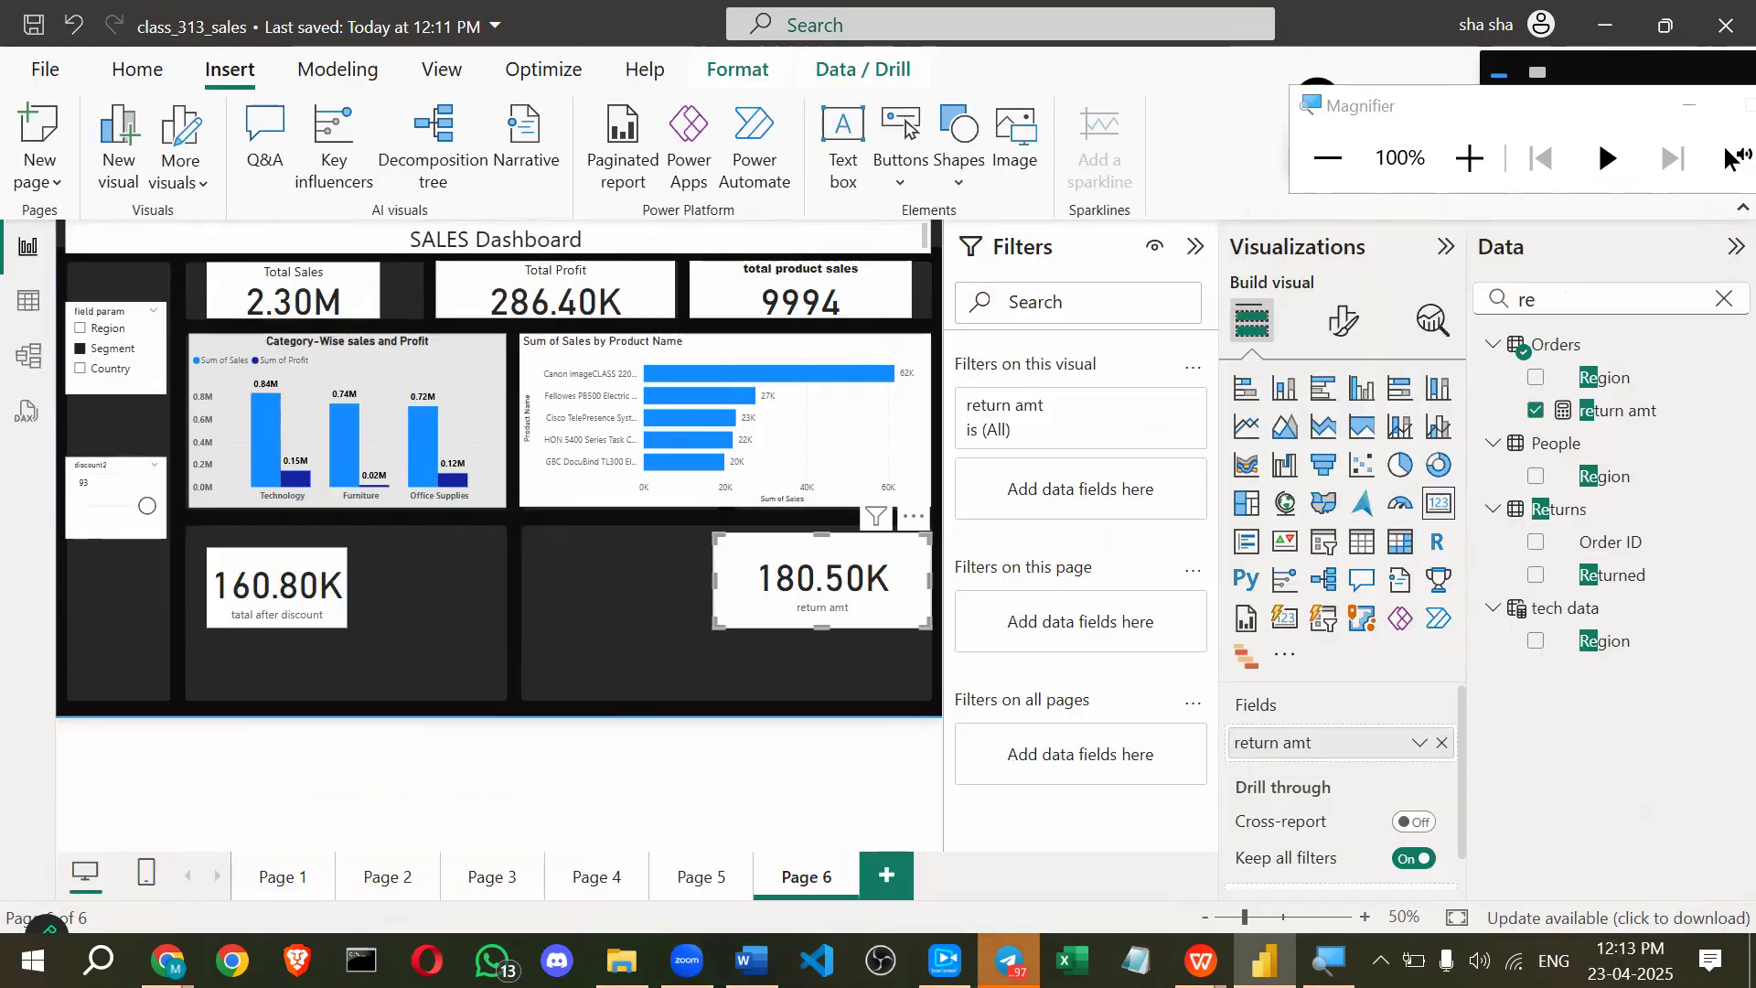
pyautogui.click(945, 961)
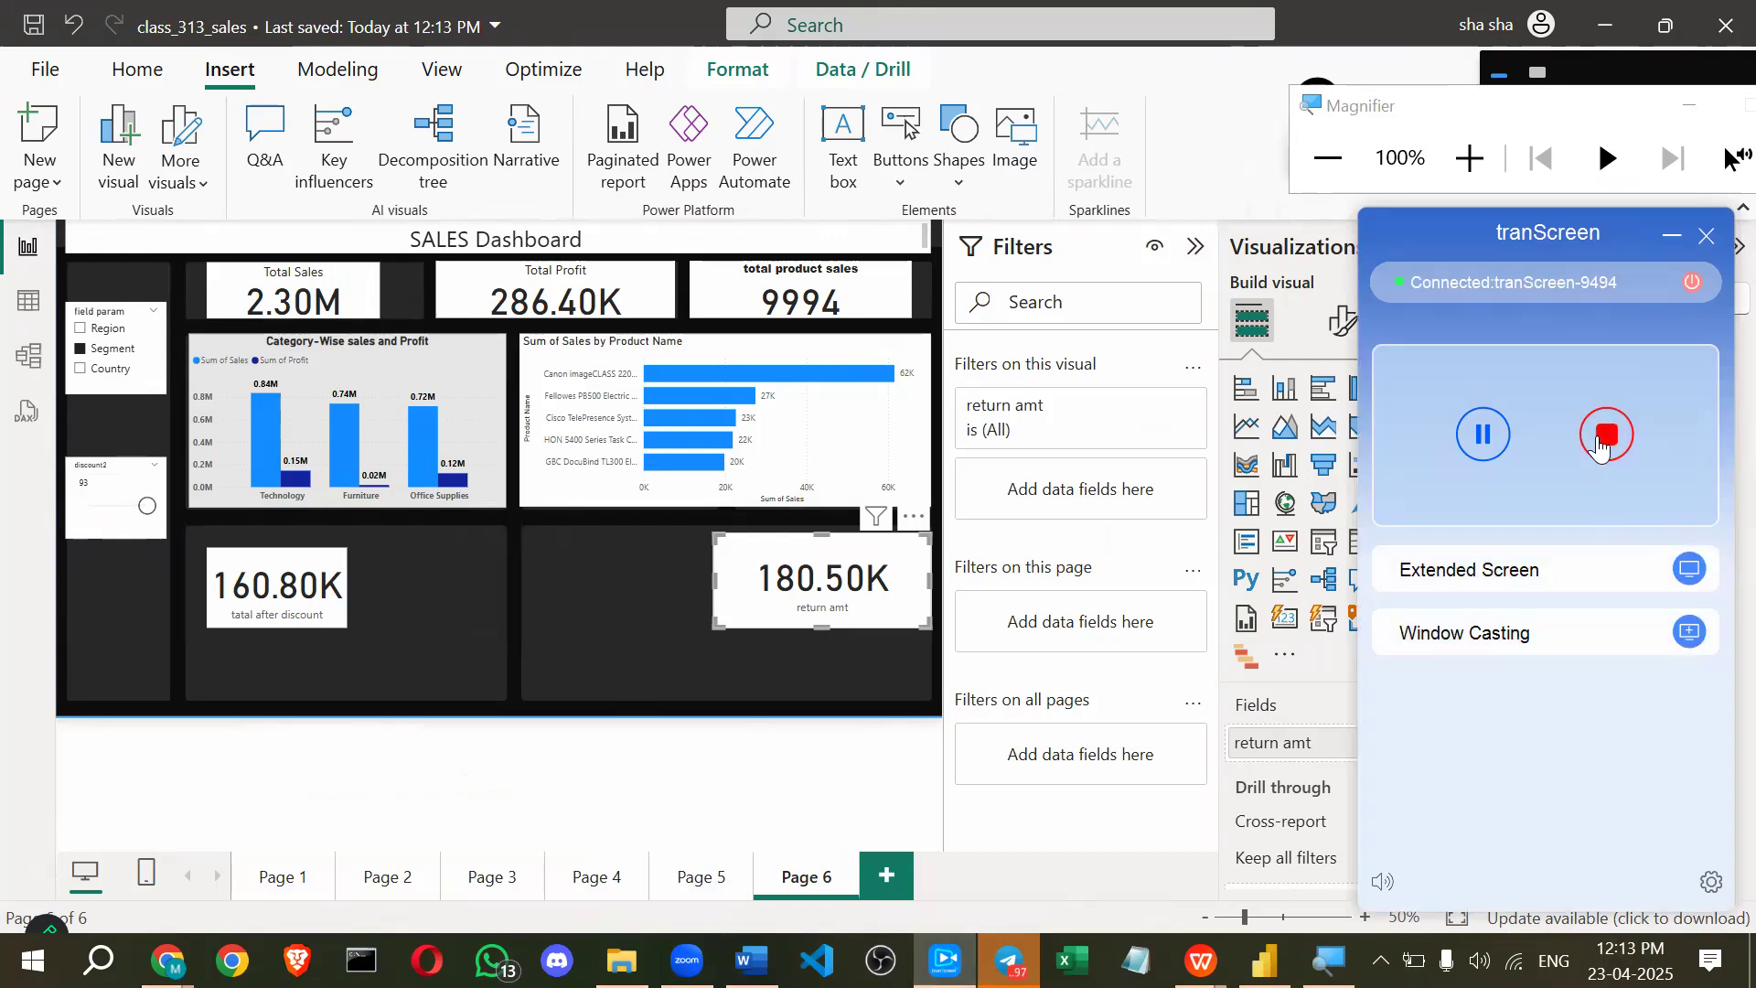
pyautogui.click(1492, 454)
pyautogui.click(1266, 960)
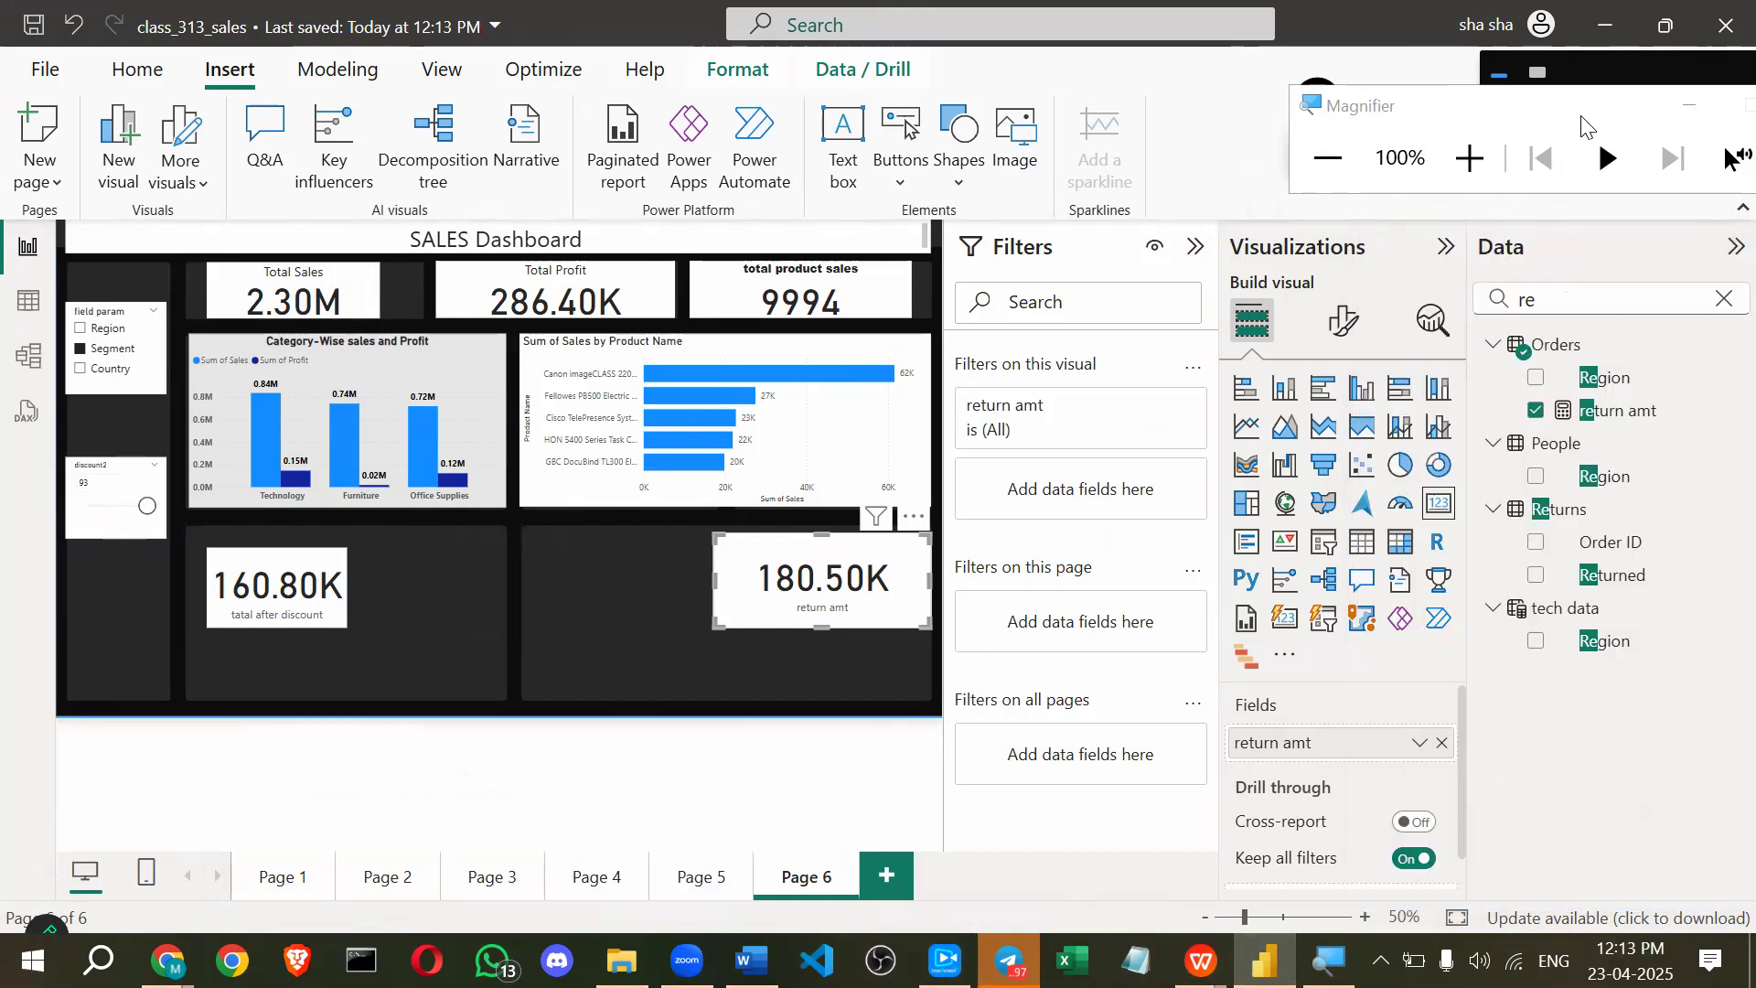
# Close the Power BI report and switch to the Zoom home window.
pyautogui.click(1717, 30)
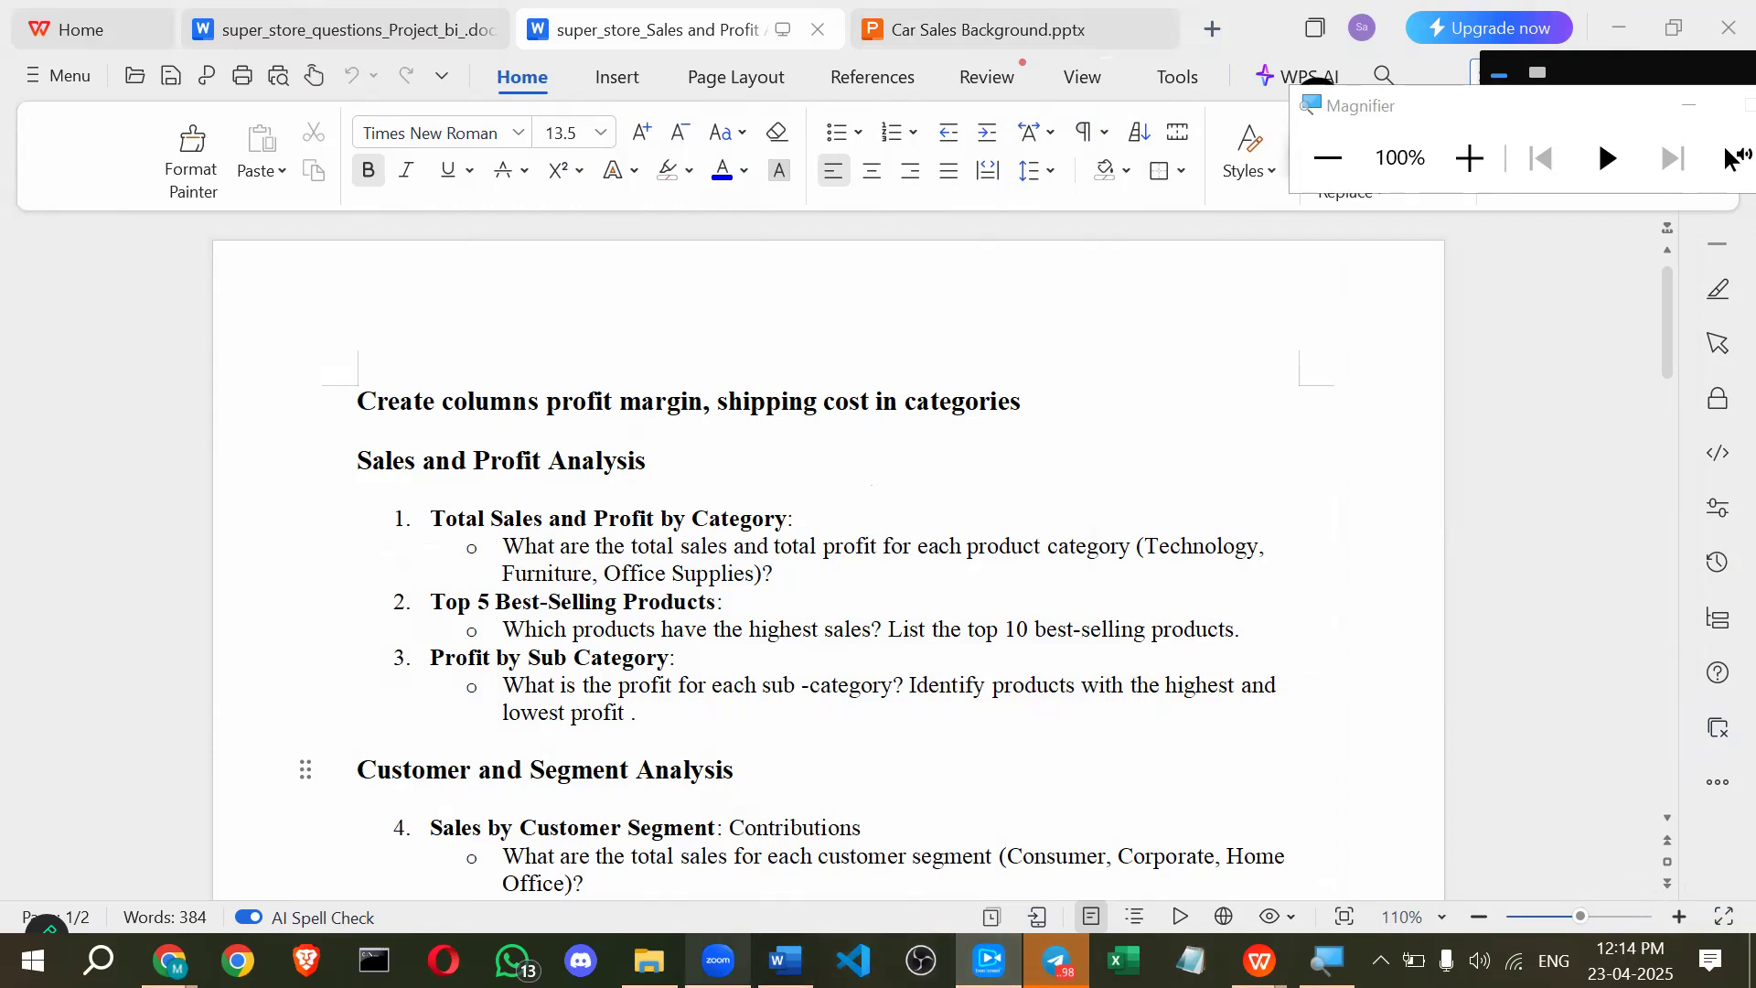
pyautogui.click(719, 961)
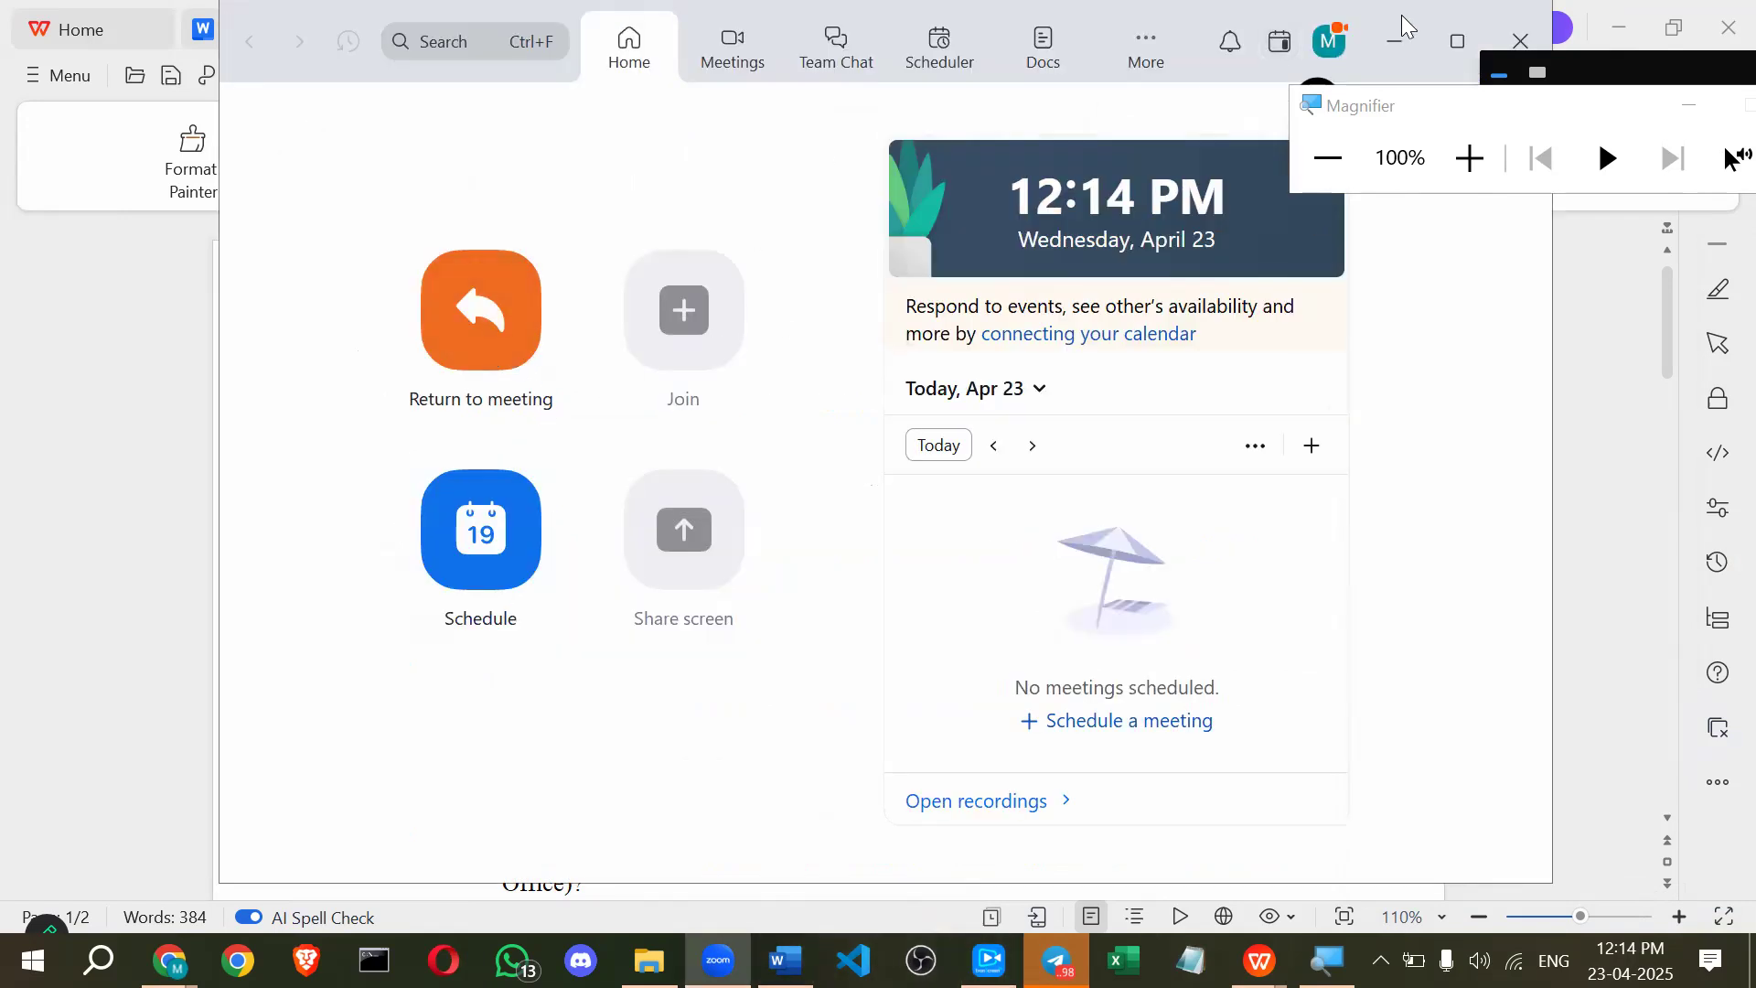